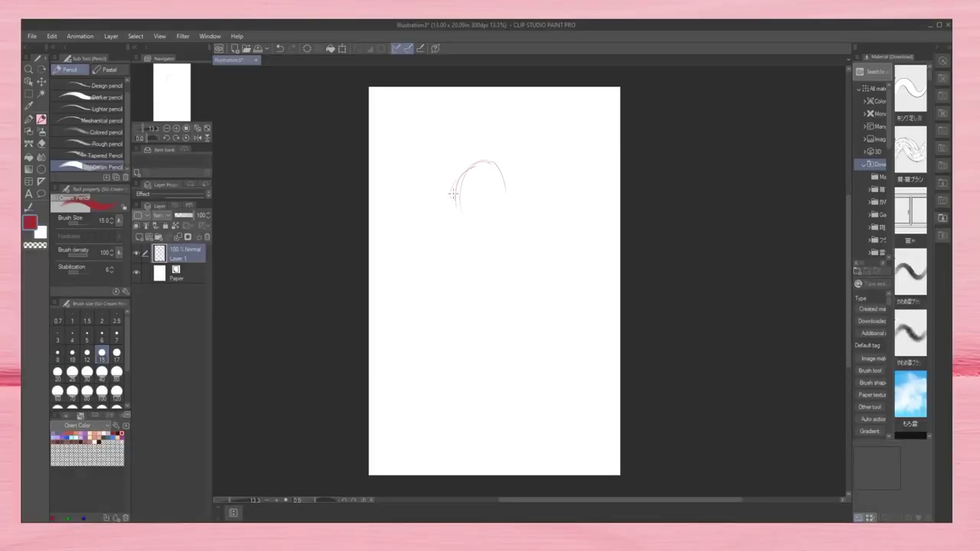
Step: Sketch the girl's oval head with rough facial guidelines in red, using the SU-Cream Pencil at brush size 17
{"action": "left_click_drag", "start_coordinate": [495, 207], "coordinate": [503, 223]}
{"action": "left_click_drag", "start_coordinate": [483, 245], "coordinate": [495, 255]}
{"action": "key", "text": "bracketright"}
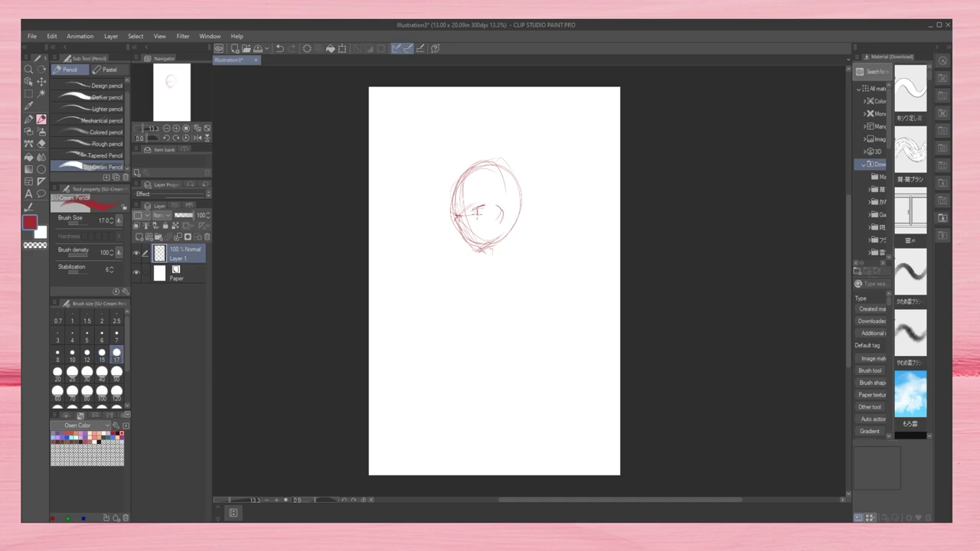
{"action": "left_click_drag", "start_coordinate": [476, 189], "coordinate": [480, 193]}
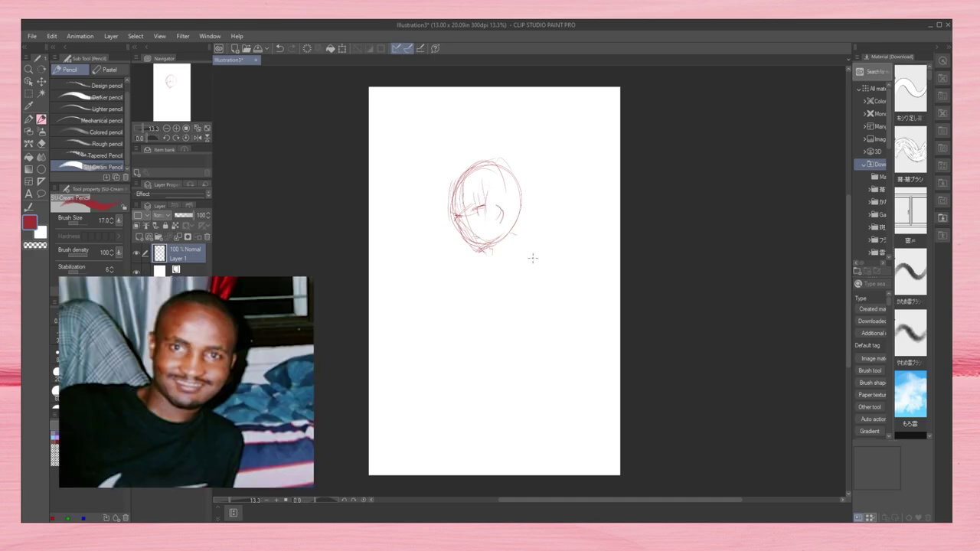
Step: Sketch the shoulder line, the long diagonal umbrella shaft with its handle, and the first torso lines below the head
{"action": "mouse_move", "coordinate": [469, 290]}
{"action": "left_mouse_down"}
{"action": "mouse_move", "coordinate": [526, 273]}
{"action": "mouse_move", "coordinate": [528, 285]}
{"action": "left_mouse_up"}
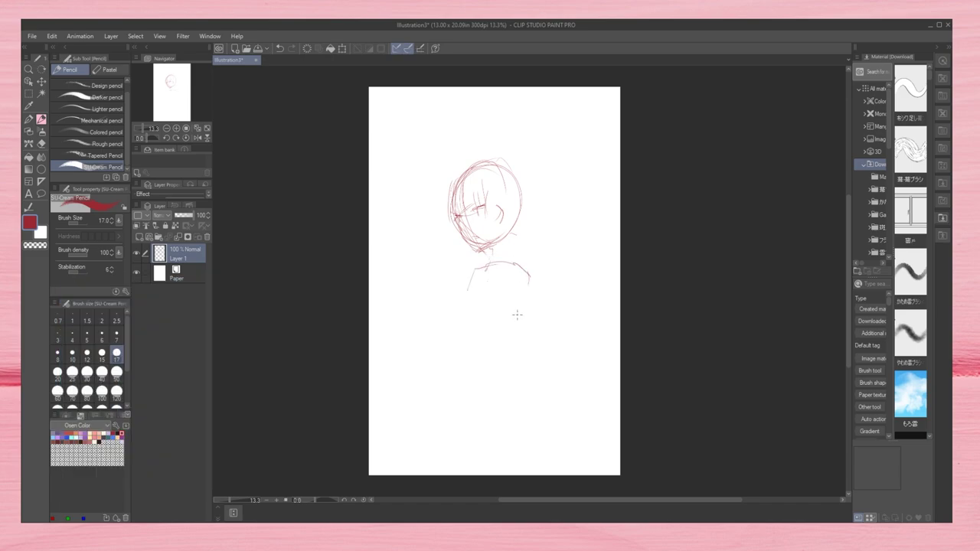
{"action": "mouse_move", "coordinate": [590, 170]}
{"action": "left_mouse_down"}
{"action": "mouse_move", "coordinate": [439, 305]}
{"action": "mouse_move", "coordinate": [421, 311]}
{"action": "mouse_move", "coordinate": [441, 325]}
{"action": "left_mouse_up"}
{"action": "left_click_drag", "start_coordinate": [480, 282], "coordinate": [495, 305]}
{"action": "left_click_drag", "start_coordinate": [484, 308], "coordinate": [518, 321]}
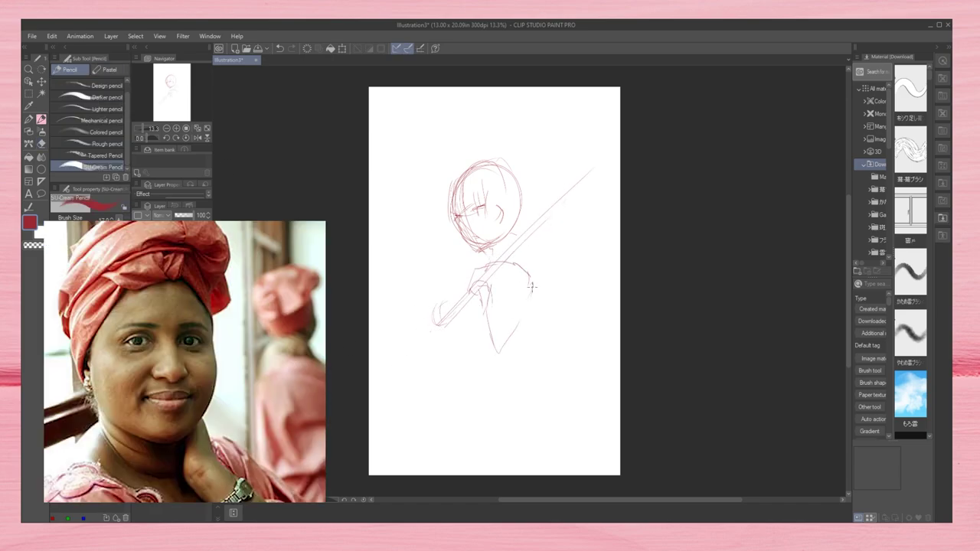
Step: Rough in the torso and near arm, and add the neck and hair strands around the face
{"action": "left_click_drag", "start_coordinate": [487, 291], "coordinate": [521, 349]}
{"action": "mouse_move", "coordinate": [507, 234]}
{"action": "left_mouse_down"}
{"action": "mouse_move", "coordinate": [505, 259]}
{"action": "mouse_move", "coordinate": [534, 310]}
{"action": "left_mouse_up"}
{"action": "left_click_drag", "start_coordinate": [492, 197], "coordinate": [505, 268]}
{"action": "left_click_drag", "start_coordinate": [465, 222], "coordinate": [473, 272]}
{"action": "left_click_drag", "start_coordinate": [484, 201], "coordinate": [488, 239]}
{"action": "left_click_drag", "start_coordinate": [458, 210], "coordinate": [468, 258]}
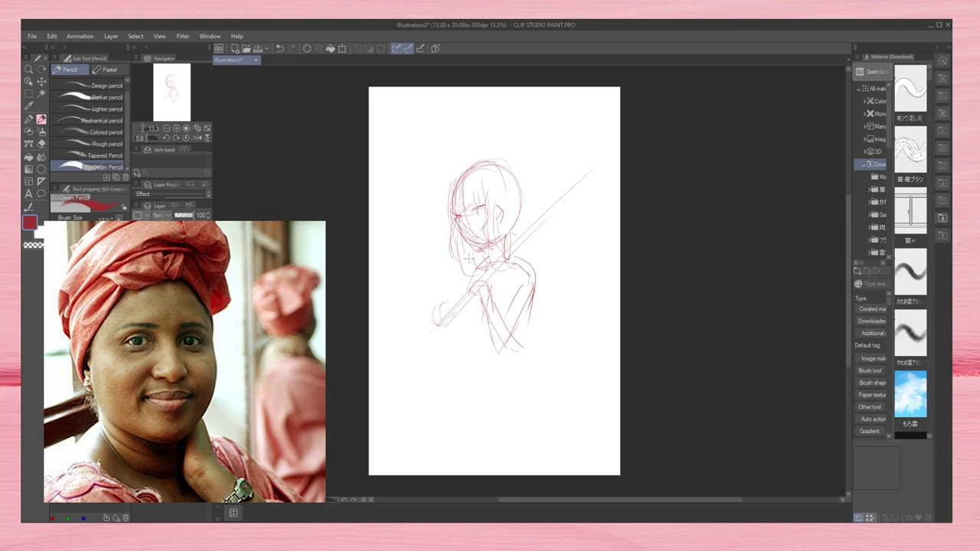
Step: Sketch the outer hair beside the face and the open umbrella canopy with radiating ribs behind the head
{"action": "left_click_drag", "start_coordinate": [458, 173], "coordinate": [448, 230]}
{"action": "mouse_move", "coordinate": [538, 188]}
{"action": "left_mouse_down"}
{"action": "mouse_move", "coordinate": [570, 201]}
{"action": "mouse_move", "coordinate": [530, 277]}
{"action": "left_mouse_up"}
{"action": "mouse_move", "coordinate": [565, 193]}
{"action": "left_mouse_down"}
{"action": "mouse_move", "coordinate": [580, 280]}
{"action": "mouse_move", "coordinate": [603, 175]}
{"action": "left_mouse_up"}
{"action": "mouse_move", "coordinate": [515, 112]}
{"action": "left_mouse_down"}
{"action": "mouse_move", "coordinate": [484, 157]}
{"action": "mouse_move", "coordinate": [592, 108]}
{"action": "left_mouse_up"}
{"action": "left_click_drag", "start_coordinate": [593, 107], "coordinate": [612, 150]}
{"action": "left_click_drag", "start_coordinate": [568, 176], "coordinate": [619, 231]}
{"action": "left_click_drag", "start_coordinate": [530, 196], "coordinate": [546, 207]}
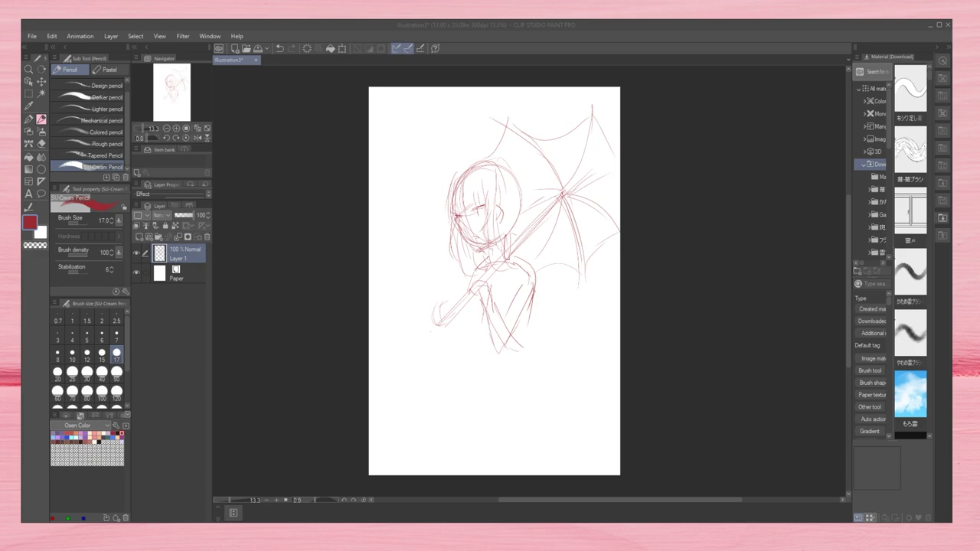
{"action": "mouse_move", "coordinate": [507, 161]}
{"action": "left_mouse_down"}
{"action": "mouse_move", "coordinate": [571, 115]}
{"action": "mouse_move", "coordinate": [606, 165]}
{"action": "left_mouse_up"}
{"action": "left_click_drag", "start_coordinate": [609, 164], "coordinate": [554, 198]}
Step: Sketch the waist, hips and legs running down to the lower edge of the canvas
{"action": "left_click_drag", "start_coordinate": [532, 283], "coordinate": [462, 383]}
{"action": "left_click_drag", "start_coordinate": [509, 324], "coordinate": [535, 396]}
{"action": "left_click_drag", "start_coordinate": [466, 387], "coordinate": [490, 475]}
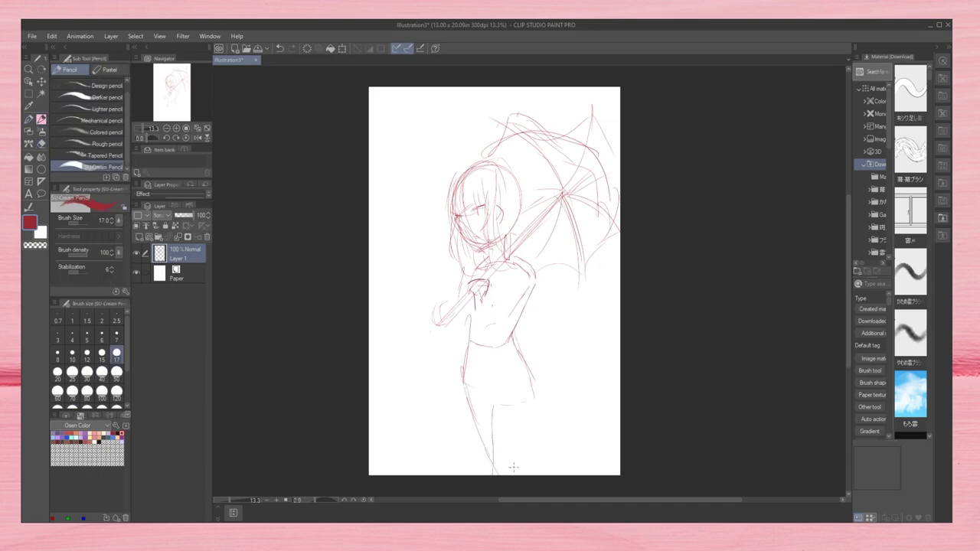
{"action": "left_click_drag", "start_coordinate": [533, 406], "coordinate": [512, 472]}
Step: Sketch both arms with a puffed shoulder and the bent near elbow, the hand gripping the umbrella shaft
{"action": "left_click_drag", "start_coordinate": [532, 280], "coordinate": [507, 341]}
{"action": "left_click_drag", "start_coordinate": [485, 304], "coordinate": [478, 272]}
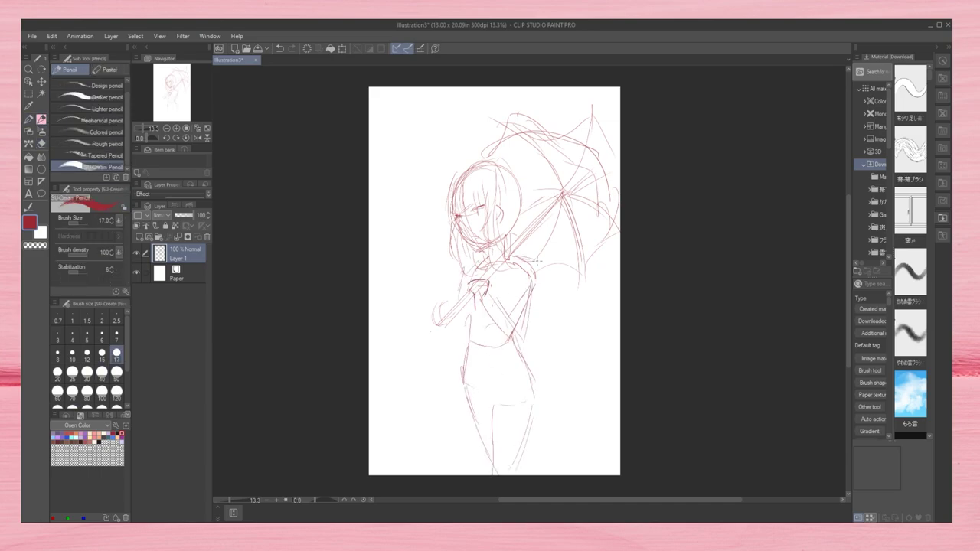
{"action": "left_click_drag", "start_coordinate": [535, 296], "coordinate": [490, 334]}
{"action": "left_click_drag", "start_coordinate": [518, 302], "coordinate": [481, 342]}
{"action": "left_click_drag", "start_coordinate": [512, 275], "coordinate": [523, 314]}
{"action": "left_click_drag", "start_coordinate": [513, 311], "coordinate": [530, 344]}
{"action": "key", "text": "h"}
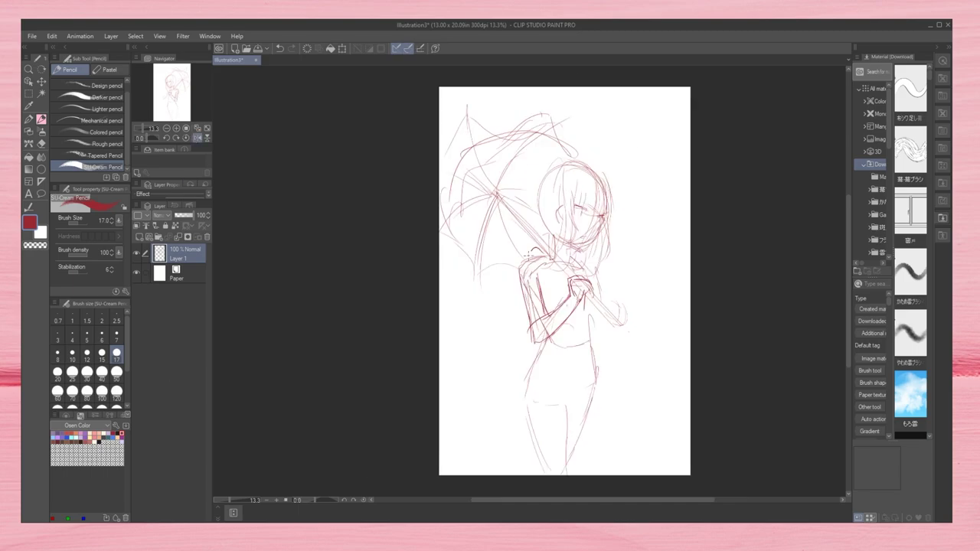
{"action": "left_click_drag", "start_coordinate": [539, 253], "coordinate": [522, 305]}
{"action": "left_click_drag", "start_coordinate": [602, 273], "coordinate": [590, 335]}
{"action": "key", "text": "h"}
Step: Sketch the flared skirt lines spreading outward from the waist on both sides
{"action": "left_click_drag", "start_coordinate": [466, 336], "coordinate": [426, 410]}
{"action": "left_click_drag", "start_coordinate": [462, 356], "coordinate": [415, 426]}
{"action": "left_click_drag", "start_coordinate": [528, 335], "coordinate": [586, 410]}
{"action": "left_click_drag", "start_coordinate": [566, 366], "coordinate": [536, 431]}
{"action": "left_click_drag", "start_coordinate": [569, 406], "coordinate": [591, 423]}
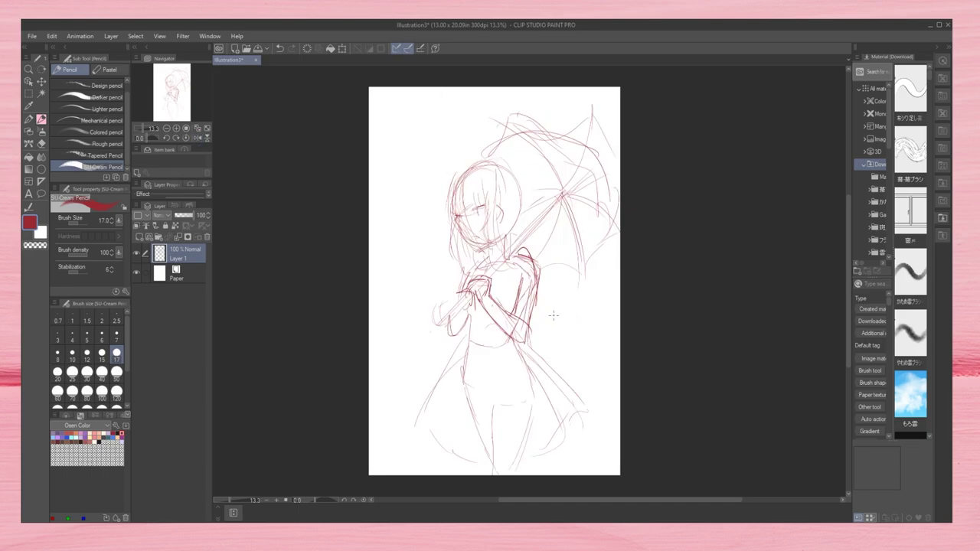
Step: Sketch loose billowing curves in the background around the figure and along the skirt's lower edges
{"action": "left_click_drag", "start_coordinate": [415, 360], "coordinate": [370, 388]}
{"action": "left_click_drag", "start_coordinate": [429, 392], "coordinate": [447, 474]}
{"action": "left_click_drag", "start_coordinate": [582, 334], "coordinate": [539, 474]}
{"action": "left_click_drag", "start_coordinate": [439, 439], "coordinate": [466, 475]}
{"action": "left_click_drag", "start_coordinate": [408, 263], "coordinate": [375, 296]}
{"action": "left_click_drag", "start_coordinate": [411, 222], "coordinate": [389, 233]}
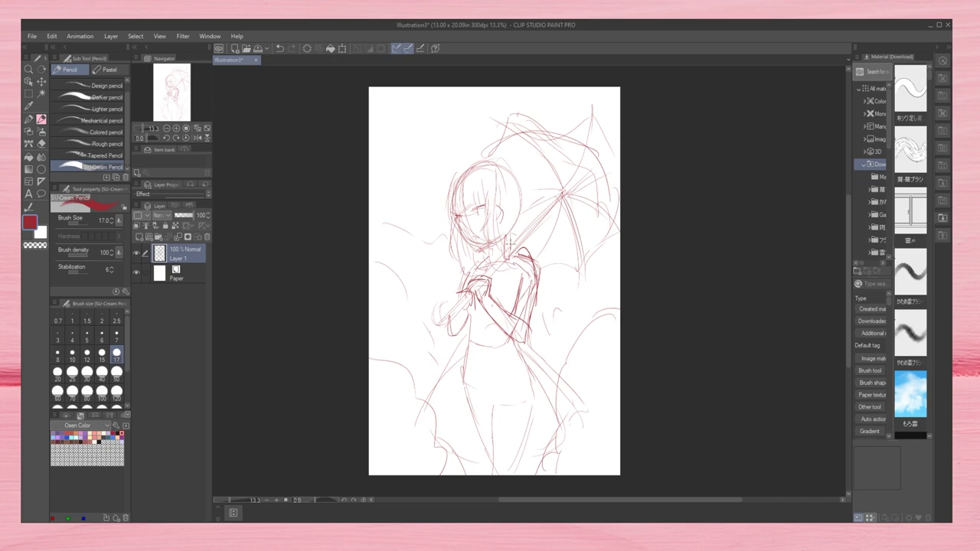
Step: Sketch the headdress across the crown and the gathered hair beside and behind the ear
{"action": "scroll", "coordinate": [510, 244], "scroll_direction": "up", "scroll_amount": 3}
{"action": "left_click_drag", "start_coordinate": [505, 111], "coordinate": [536, 238]}
{"action": "left_click_drag", "start_coordinate": [490, 150], "coordinate": [498, 233]}
{"action": "scroll", "coordinate": [505, 230], "scroll_direction": "down", "scroll_amount": 4}
{"action": "left_click_drag", "start_coordinate": [467, 176], "coordinate": [498, 201]}
{"action": "left_click_drag", "start_coordinate": [497, 169], "coordinate": [512, 208]}
{"action": "left_click_drag", "start_coordinate": [498, 184], "coordinate": [516, 230]}
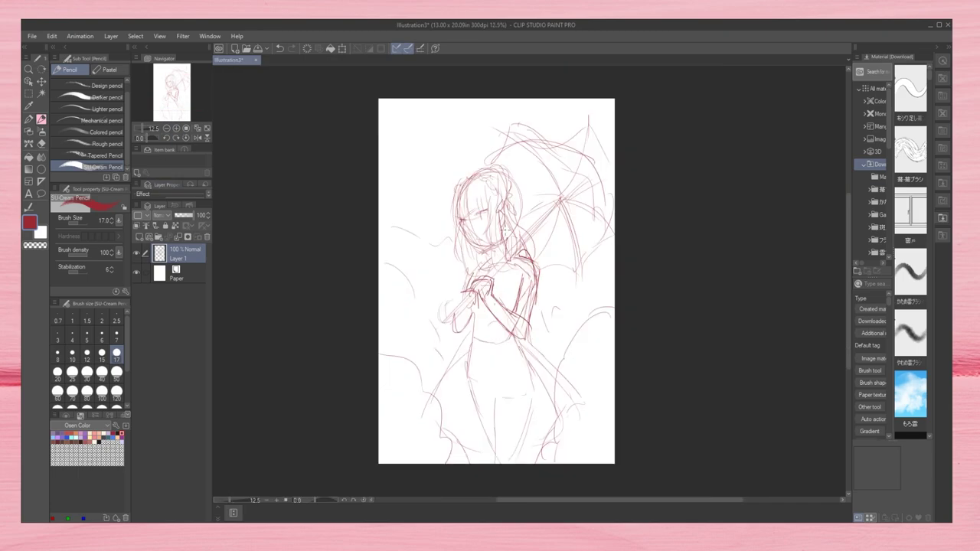
{"action": "left_click_drag", "start_coordinate": [519, 194], "coordinate": [530, 234]}
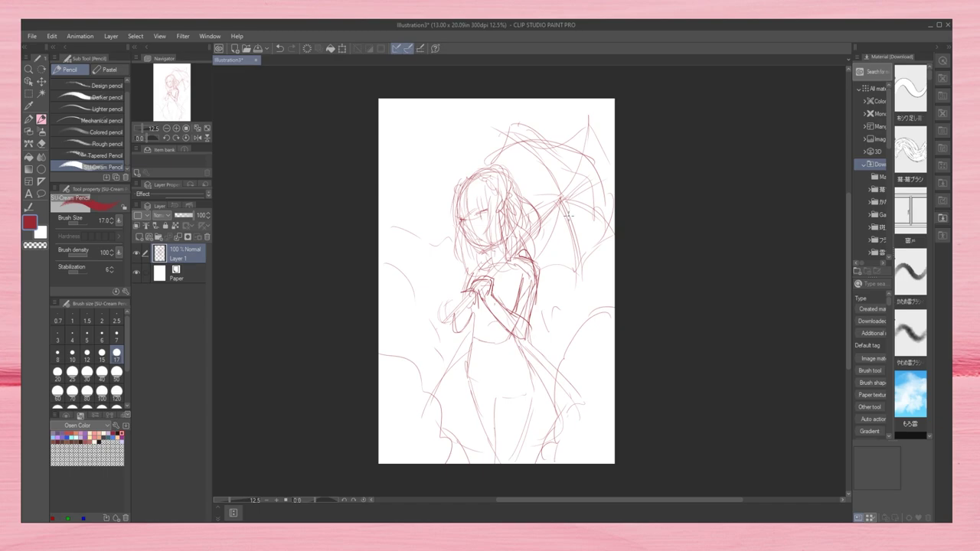
Step: Sketch long wavy hair flowing down both sides of the figure and behind the near shoulder
{"action": "left_click_drag", "start_coordinate": [455, 195], "coordinate": [450, 284]}
{"action": "left_click_drag", "start_coordinate": [551, 221], "coordinate": [545, 330]}
{"action": "left_click_drag", "start_coordinate": [536, 184], "coordinate": [521, 259]}
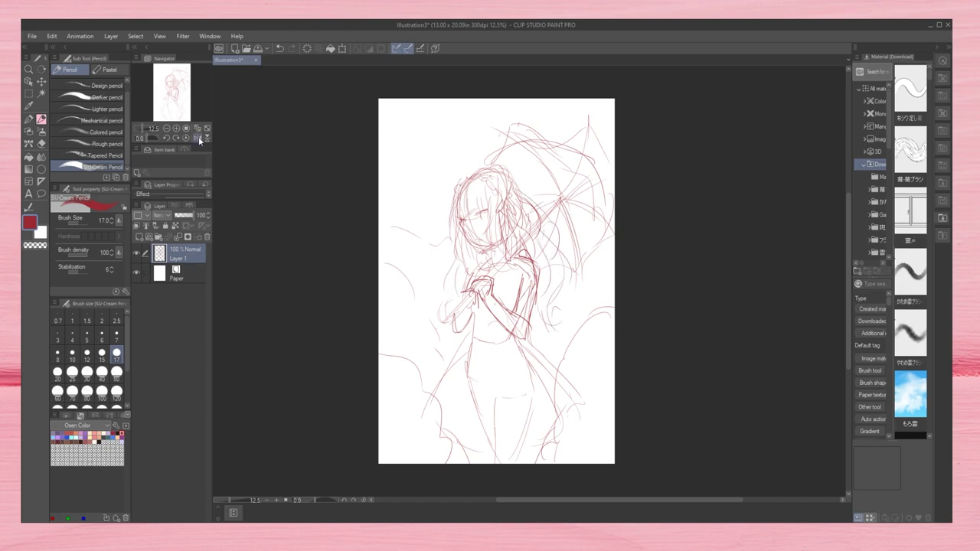
{"action": "scroll", "coordinate": [577, 182], "scroll_direction": "down", "scroll_amount": 2}
{"action": "scroll", "coordinate": [561, 293], "scroll_direction": "up", "scroll_amount": 2}
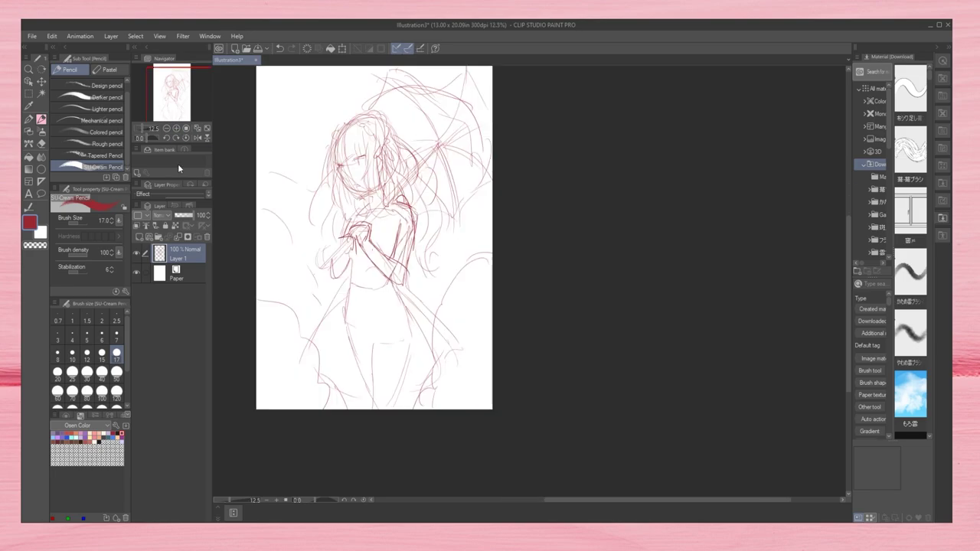
{"action": "scroll", "coordinate": [375, 238], "scroll_direction": "up", "scroll_amount": 2}
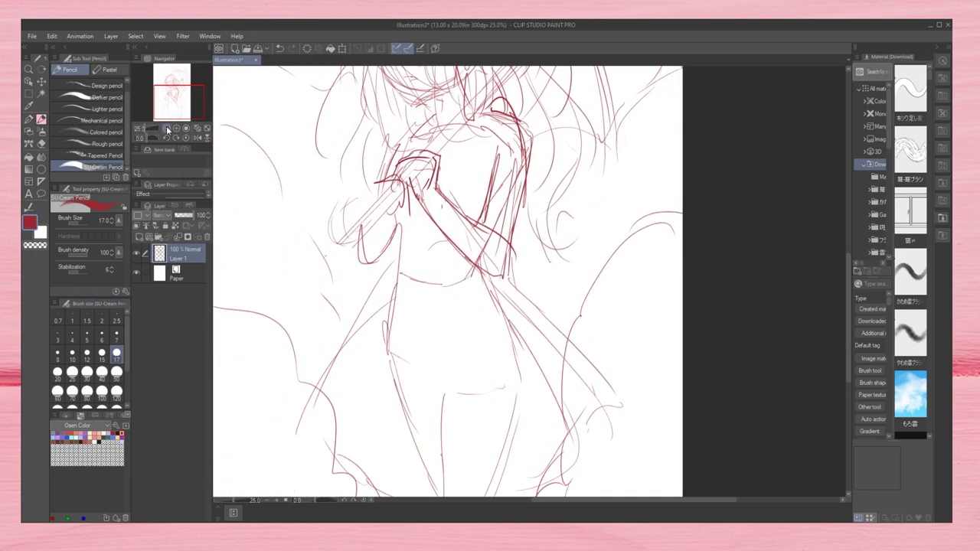
Step: Sketch a short pleated skirt layer around the hips with fold lines and a hem
{"action": "scroll", "coordinate": [460, 268], "scroll_direction": "down", "scroll_amount": 2}
{"action": "mouse_move", "coordinate": [514, 196]}
{"action": "left_mouse_down"}
{"action": "mouse_move", "coordinate": [439, 303]}
{"action": "mouse_move", "coordinate": [525, 338]}
{"action": "left_mouse_up"}
{"action": "left_click_drag", "start_coordinate": [521, 273], "coordinate": [547, 329]}
{"action": "left_click_drag", "start_coordinate": [469, 290], "coordinate": [461, 327]}
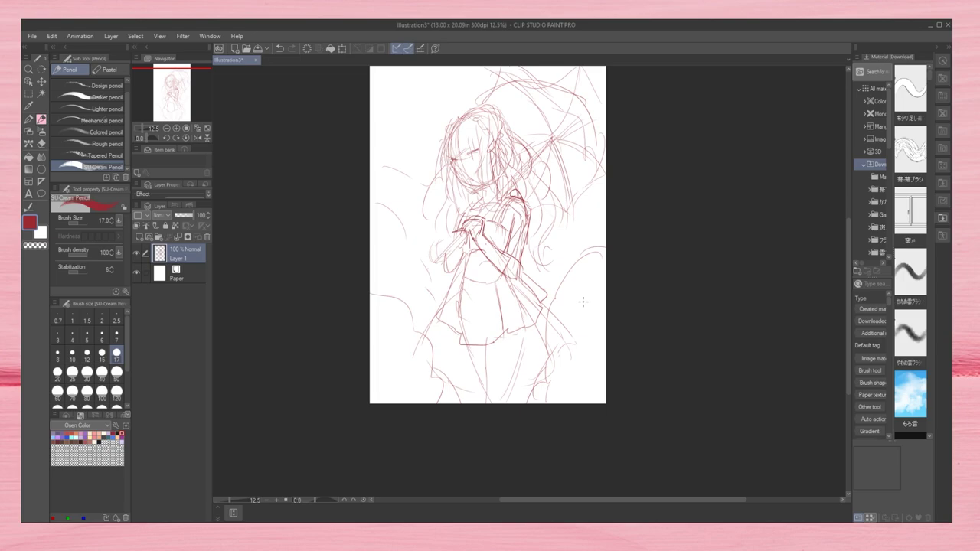
{"action": "scroll", "coordinate": [566, 314], "scroll_direction": "up", "scroll_amount": 3}
{"action": "scroll", "coordinate": [567, 314], "scroll_direction": "down", "scroll_amount": 3}
Step: Lower the sketch layer's opacity to 49%, add a new layer above it, and choose a near-black drawing colour
{"action": "left_click", "coordinate": [196, 137]}
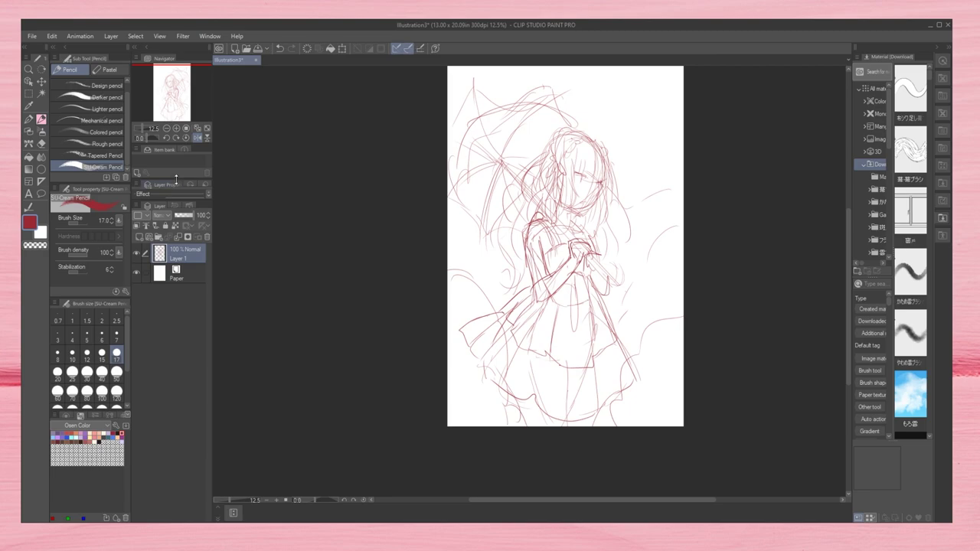
{"action": "left_click", "coordinate": [197, 138]}
{"action": "left_click_drag", "start_coordinate": [193, 216], "coordinate": [182, 215]}
{"action": "left_click", "coordinate": [137, 237]}
{"action": "left_click", "coordinate": [88, 440]}
Step: Ink the near eye's thick upper lashes and outline, and the far eye's upper lash line
{"action": "scroll", "coordinate": [460, 222], "scroll_direction": "up", "scroll_amount": 3}
{"action": "mouse_move", "coordinate": [432, 222]}
{"action": "left_mouse_down"}
{"action": "mouse_move", "coordinate": [487, 206]}
{"action": "mouse_move", "coordinate": [460, 248]}
{"action": "mouse_move", "coordinate": [529, 222]}
{"action": "left_mouse_up"}
{"action": "left_click", "coordinate": [197, 137]}
{"action": "left_click_drag", "start_coordinate": [668, 244], "coordinate": [695, 260]}
{"action": "left_click_drag", "start_coordinate": [720, 272], "coordinate": [679, 250]}
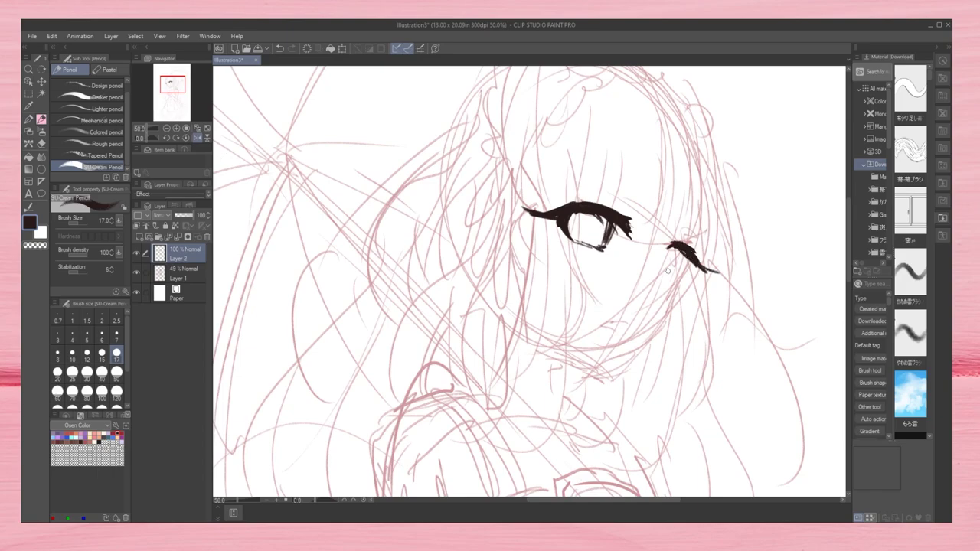
Step: Finish inking both eyes with the far eye's outline, iris shading and an upper eyelid crease
{"action": "left_click", "coordinate": [197, 137]}
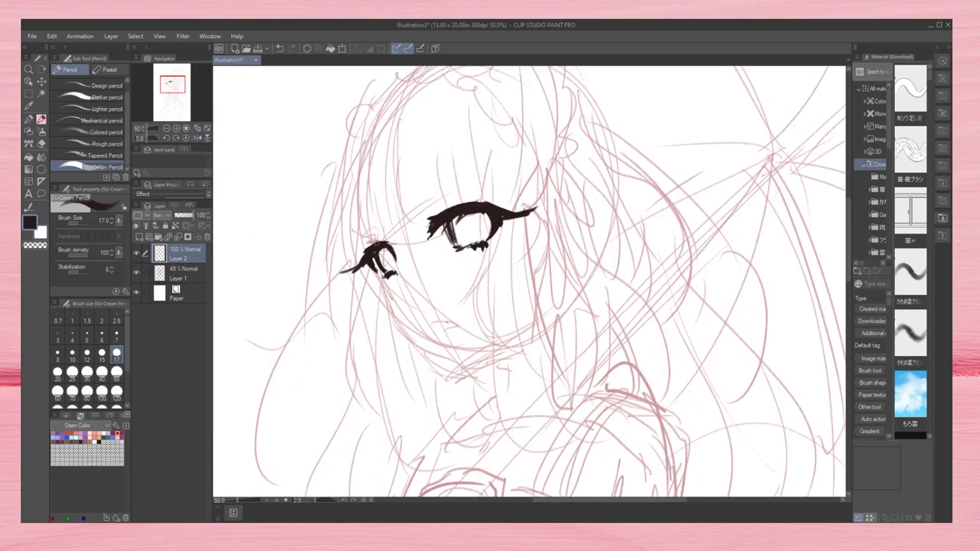
{"action": "left_click_drag", "start_coordinate": [372, 241], "coordinate": [390, 261]}
{"action": "left_click_drag", "start_coordinate": [437, 197], "coordinate": [486, 229]}
{"action": "left_click", "coordinate": [197, 137]}
{"action": "left_click_drag", "start_coordinate": [689, 268], "coordinate": [678, 282]}
{"action": "left_click", "coordinate": [197, 137]}
Step: Ink the bangs falling over the forehead down to the eyes
{"action": "left_click_drag", "start_coordinate": [392, 86], "coordinate": [381, 142]}
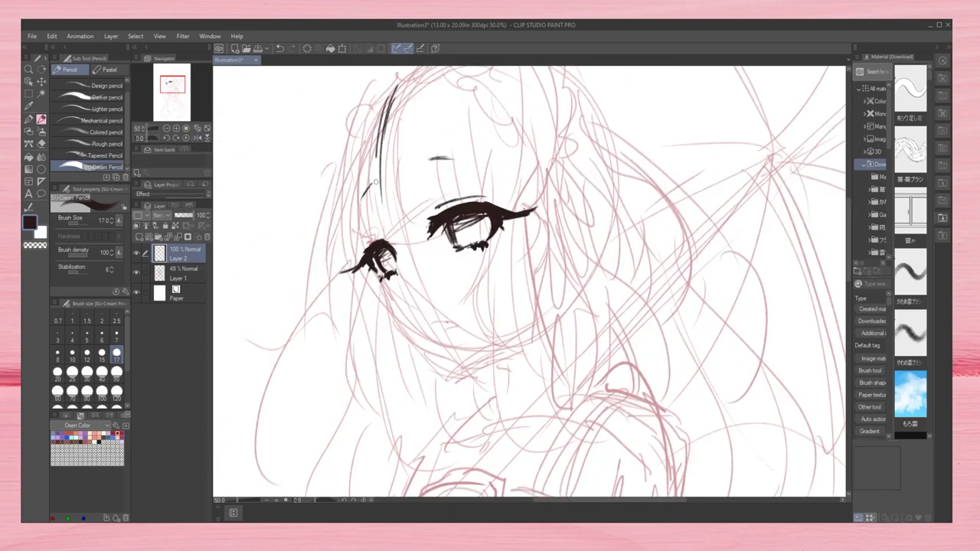
{"action": "left_click_drag", "start_coordinate": [420, 108], "coordinate": [426, 230]}
{"action": "left_click_drag", "start_coordinate": [398, 158], "coordinate": [377, 250]}
{"action": "left_click_drag", "start_coordinate": [465, 106], "coordinate": [446, 204]}
{"action": "left_click_drag", "start_coordinate": [381, 96], "coordinate": [345, 260]}
Step: Ink the face contour from the far cheek down to the chin and back along the jaw
{"action": "left_click", "coordinate": [196, 137]}
{"action": "left_click_drag", "start_coordinate": [681, 277], "coordinate": [613, 374]}
{"action": "left_click", "coordinate": [197, 137]}
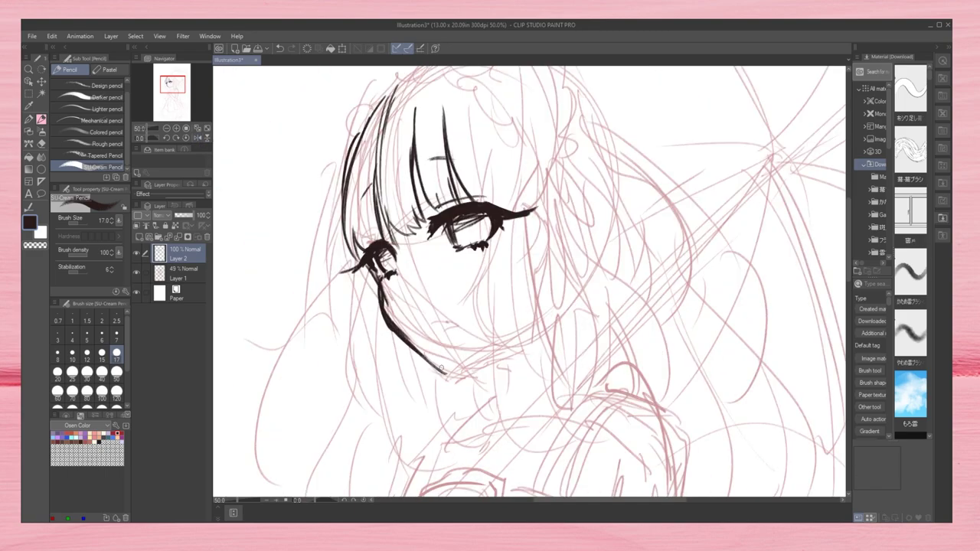
{"action": "left_click_drag", "start_coordinate": [443, 372], "coordinate": [492, 346]}
Step: Ink the small nose and the mouth
{"action": "left_click_drag", "start_coordinate": [404, 282], "coordinate": [417, 296]}
{"action": "left_click", "coordinate": [197, 137]}
{"action": "left_click_drag", "start_coordinate": [648, 282], "coordinate": [654, 293]}
{"action": "left_click_drag", "start_coordinate": [610, 325], "coordinate": [629, 329]}
Step: Ink the long side locks framing both sides of the face and the front line of the neck
{"action": "left_click_drag", "start_coordinate": [589, 98], "coordinate": [564, 202]}
{"action": "left_click_drag", "start_coordinate": [594, 214], "coordinate": [558, 360]}
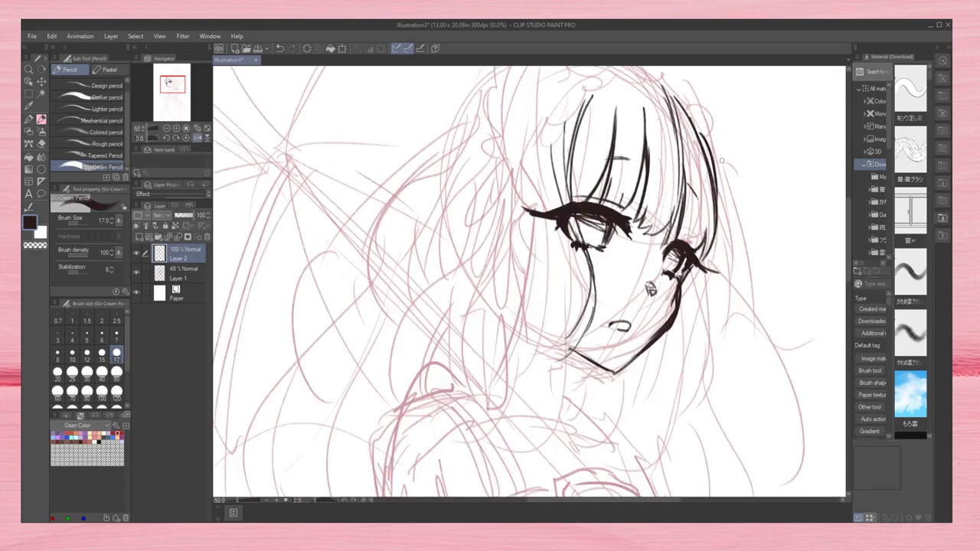
{"action": "left_click_drag", "start_coordinate": [715, 167], "coordinate": [681, 429]}
{"action": "left_click_drag", "start_coordinate": [709, 320], "coordinate": [666, 438]}
{"action": "left_click_drag", "start_coordinate": [742, 134], "coordinate": [702, 314]}
{"action": "mouse_move", "coordinate": [593, 360]}
{"action": "left_mouse_down"}
{"action": "mouse_move", "coordinate": [570, 394]}
{"action": "mouse_move", "coordinate": [568, 425]}
{"action": "left_mouse_up"}
{"action": "left_click", "coordinate": [197, 137]}
{"action": "left_click_drag", "start_coordinate": [536, 156], "coordinate": [523, 377]}
{"action": "left_click_drag", "start_coordinate": [503, 253], "coordinate": [477, 343]}
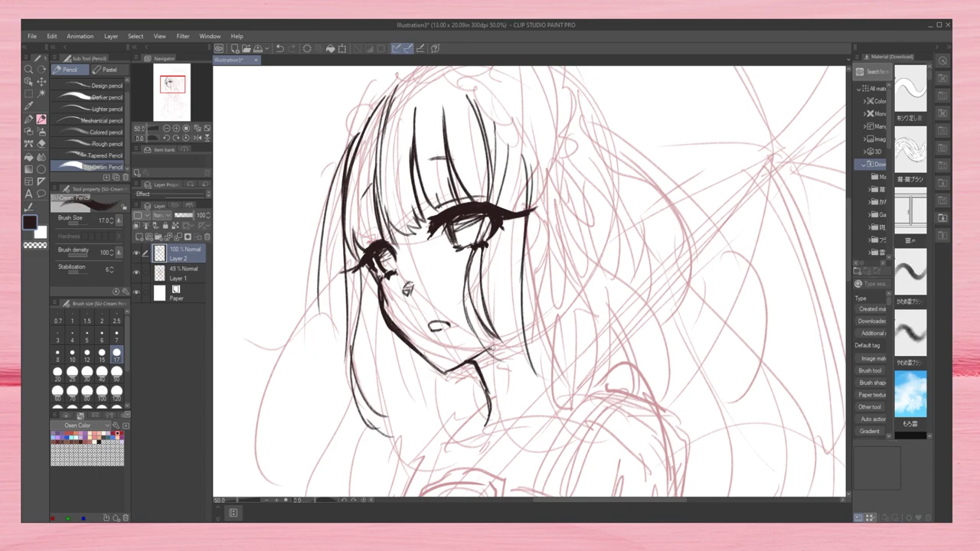
Step: Ink the near-side hair sweeping down from beside the ear onto the shoulder, with the shoulder's upper contour
{"action": "left_click_drag", "start_coordinate": [524, 271], "coordinate": [568, 416]}
{"action": "left_click_drag", "start_coordinate": [498, 339], "coordinate": [561, 409]}
{"action": "left_click_drag", "start_coordinate": [523, 268], "coordinate": [571, 386]}
{"action": "left_click_drag", "start_coordinate": [501, 230], "coordinate": [498, 302]}
{"action": "left_click_drag", "start_coordinate": [527, 392], "coordinate": [577, 422]}
{"action": "mouse_move", "coordinate": [630, 387]}
{"action": "left_mouse_down"}
{"action": "mouse_move", "coordinate": [559, 423]}
{"action": "mouse_move", "coordinate": [640, 400]}
{"action": "left_mouse_up"}
{"action": "left_click_drag", "start_coordinate": [551, 224], "coordinate": [524, 334]}
{"action": "left_click_drag", "start_coordinate": [553, 375], "coordinate": [588, 381]}
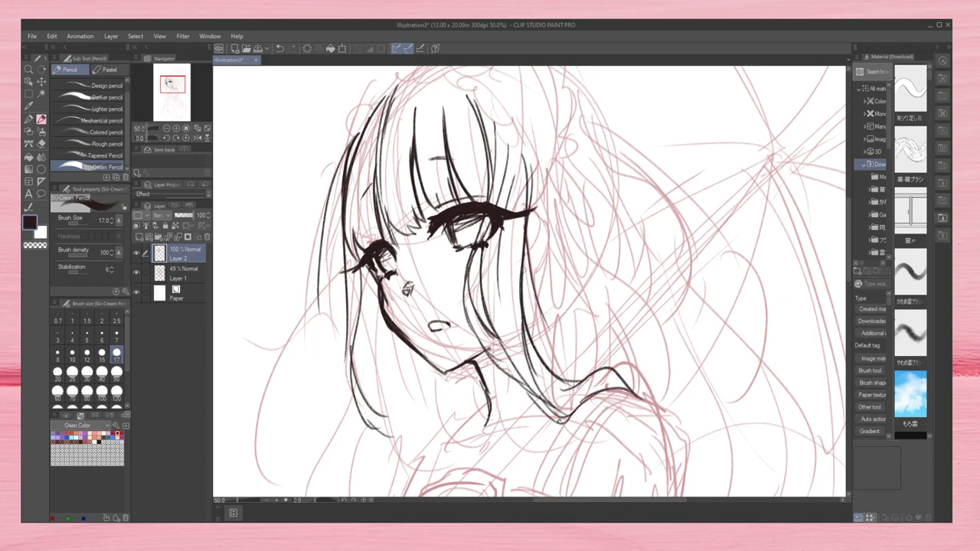
{"action": "left_click_drag", "start_coordinate": [524, 268], "coordinate": [608, 375]}
{"action": "left_click_drag", "start_coordinate": [529, 213], "coordinate": [534, 266]}
Step: Ink the curved hair ends on the far side so they curl inward beneath the chin
{"action": "left_click", "coordinate": [197, 137]}
{"action": "mouse_move", "coordinate": [690, 233]}
{"action": "left_mouse_down"}
{"action": "mouse_move", "coordinate": [649, 387]}
{"action": "mouse_move", "coordinate": [613, 387]}
{"action": "left_mouse_up"}
{"action": "left_click_drag", "start_coordinate": [589, 366], "coordinate": [670, 400]}
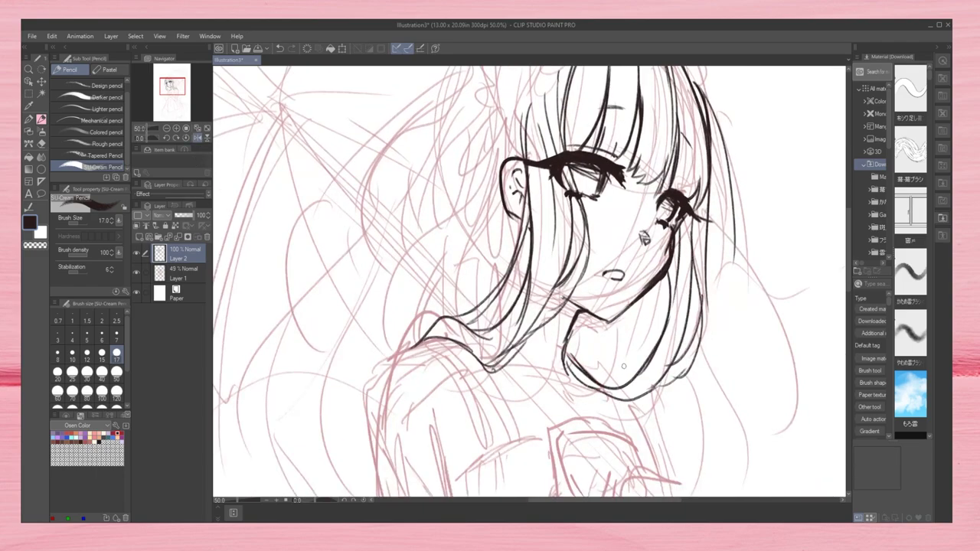
{"action": "left_click_drag", "start_coordinate": [658, 280], "coordinate": [617, 379]}
{"action": "left_click_drag", "start_coordinate": [572, 329], "coordinate": [657, 383]}
{"action": "left_click", "coordinate": [197, 137]}
Step: Ink the ruffled headdress over the crown with its ribbon bow above the ear, plus a strand beside the face
{"action": "left_click", "coordinate": [186, 129]}
{"action": "left_click_drag", "start_coordinate": [420, 186], "coordinate": [395, 333]}
{"action": "left_click_drag", "start_coordinate": [456, 96], "coordinate": [503, 127]}
{"action": "left_click_drag", "start_coordinate": [501, 120], "coordinate": [531, 169]}
{"action": "left_click_drag", "start_coordinate": [443, 100], "coordinate": [460, 118]}
{"action": "left_click_drag", "start_coordinate": [520, 136], "coordinate": [538, 173]}
{"action": "mouse_move", "coordinate": [450, 107]}
{"action": "left_mouse_down"}
{"action": "mouse_move", "coordinate": [408, 161]}
{"action": "mouse_move", "coordinate": [446, 109]}
{"action": "left_mouse_up"}
{"action": "mouse_move", "coordinate": [536, 162]}
{"action": "left_mouse_down"}
{"action": "mouse_move", "coordinate": [582, 184]}
{"action": "mouse_move", "coordinate": [570, 226]}
{"action": "left_mouse_up"}
{"action": "mouse_move", "coordinate": [464, 95]}
{"action": "left_mouse_down"}
{"action": "mouse_move", "coordinate": [512, 82]}
{"action": "mouse_move", "coordinate": [559, 164]}
{"action": "left_mouse_up"}
{"action": "left_click_drag", "start_coordinate": [498, 82], "coordinate": [537, 74]}
Step: Complete the headdress ruffle's far end and ink the hair strands on the crown between its frills
{"action": "left_click", "coordinate": [197, 137]}
{"action": "left_click_drag", "start_coordinate": [611, 100], "coordinate": [635, 130]}
{"action": "left_click_drag", "start_coordinate": [530, 95], "coordinate": [597, 81]}
{"action": "left_click_drag", "start_coordinate": [552, 85], "coordinate": [593, 72]}
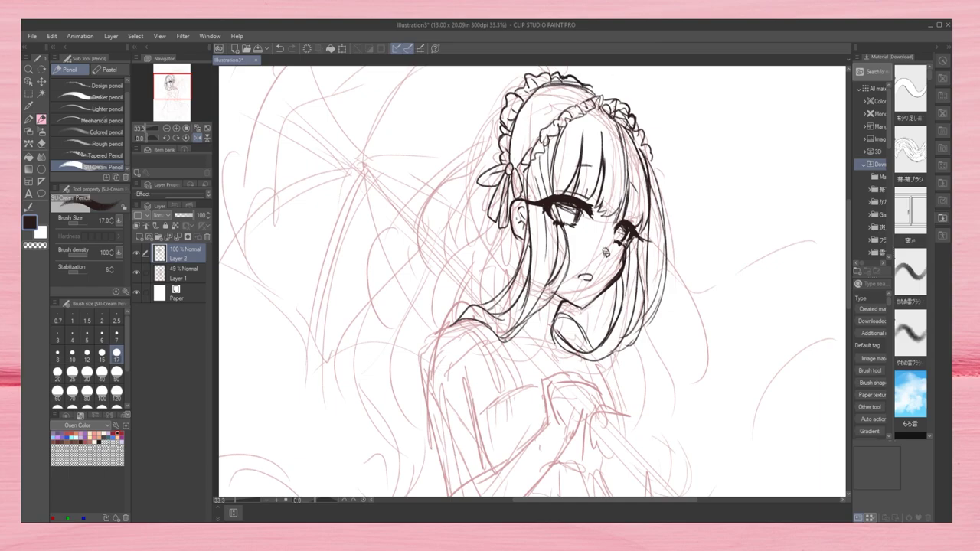
{"action": "mouse_move", "coordinate": [536, 126]}
{"action": "left_mouse_down"}
{"action": "mouse_move", "coordinate": [517, 160]}
{"action": "mouse_move", "coordinate": [540, 162]}
{"action": "mouse_move", "coordinate": [583, 91]}
{"action": "left_mouse_up"}
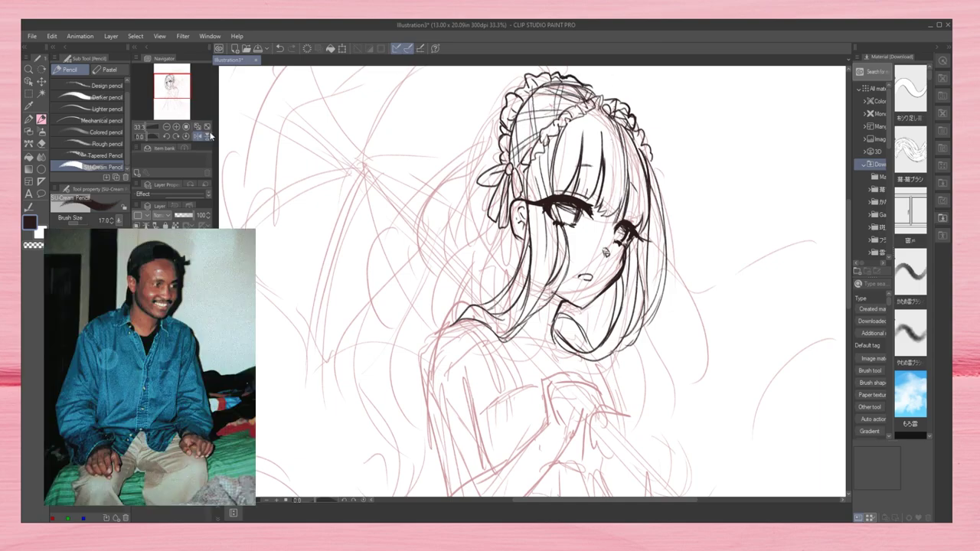
Step: Ink the outer hair contour beside the forehead, undoing the two trial strokes for longer locks
{"action": "left_click", "coordinate": [197, 137]}
{"action": "left_click_drag", "start_coordinate": [462, 301], "coordinate": [472, 338]}
{"action": "key", "text": "ctrl+z"}
{"action": "left_click_drag", "start_coordinate": [422, 142], "coordinate": [404, 200]}
{"action": "left_click", "coordinate": [196, 137]}
{"action": "left_click_drag", "start_coordinate": [651, 160], "coordinate": [720, 354]}
{"action": "key", "text": "ctrl+z"}
Step: Ink the hair locks falling from behind the ear over the near shoulder, and add strands to the far-side hair
{"action": "left_click_drag", "start_coordinate": [518, 219], "coordinate": [504, 283]}
{"action": "mouse_move", "coordinate": [497, 216]}
{"action": "left_mouse_down"}
{"action": "mouse_move", "coordinate": [469, 242]}
{"action": "mouse_move", "coordinate": [422, 337]}
{"action": "left_mouse_up"}
{"action": "left_click_drag", "start_coordinate": [497, 247], "coordinate": [459, 317]}
{"action": "left_click_drag", "start_coordinate": [510, 227], "coordinate": [478, 288]}
{"action": "left_click_drag", "start_coordinate": [489, 242], "coordinate": [461, 290]}
{"action": "left_click_drag", "start_coordinate": [607, 292], "coordinate": [585, 335]}
{"action": "left_click_drag", "start_coordinate": [660, 193], "coordinate": [647, 311]}
{"action": "left_click", "coordinate": [197, 137]}
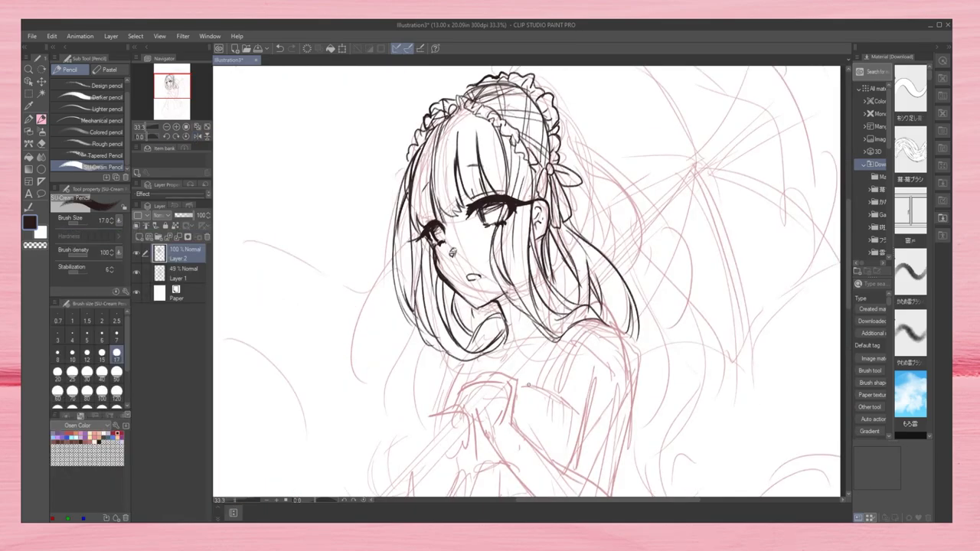
Step: Ink a long curved lock flowing outward from the far side of the face
{"action": "left_click_drag", "start_coordinate": [407, 208], "coordinate": [357, 380]}
{"action": "left_click_drag", "start_coordinate": [393, 273], "coordinate": [358, 409]}
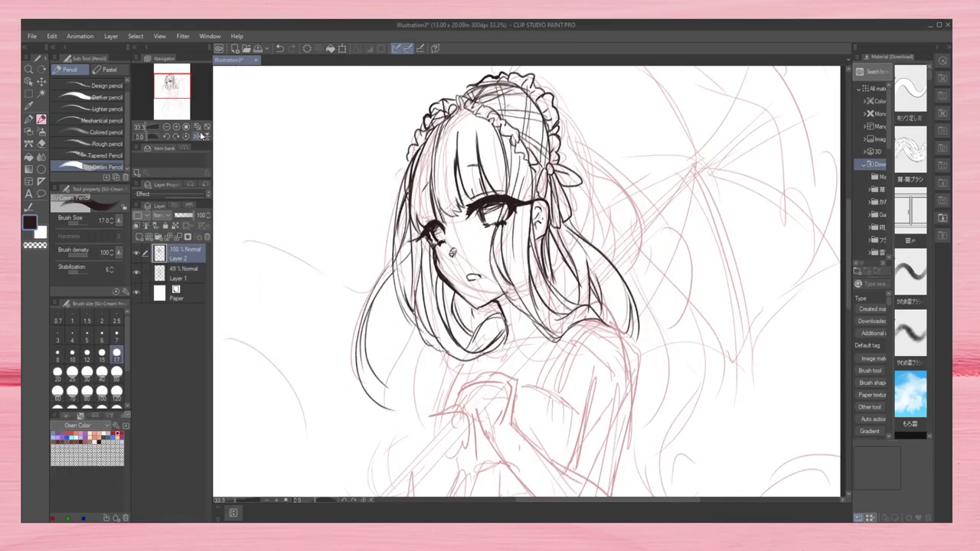
{"action": "key", "text": "h"}
{"action": "left_click_drag", "start_coordinate": [683, 352], "coordinate": [698, 381]}
Step: Ink sweeping hair strands that arc outward from the back of the headdress
{"action": "left_click_drag", "start_coordinate": [471, 111], "coordinate": [536, 172]}
{"action": "key", "text": "h"}
{"action": "mouse_move", "coordinate": [509, 119]}
{"action": "left_mouse_down"}
{"action": "mouse_move", "coordinate": [459, 208]}
{"action": "mouse_move", "coordinate": [605, 264]}
{"action": "left_mouse_up"}
{"action": "left_click_drag", "start_coordinate": [506, 146], "coordinate": [557, 259]}
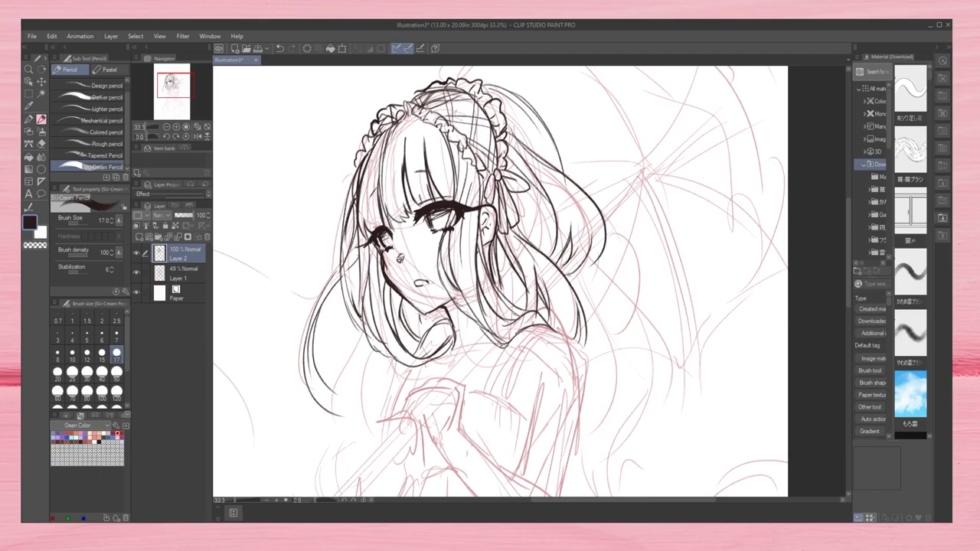
{"action": "left_click_drag", "start_coordinate": [570, 226], "coordinate": [593, 275]}
{"action": "left_click_drag", "start_coordinate": [514, 115], "coordinate": [555, 161]}
{"action": "left_click_drag", "start_coordinate": [609, 253], "coordinate": [590, 331]}
{"action": "key", "text": "h"}
{"action": "left_click_drag", "start_coordinate": [518, 118], "coordinate": [481, 185]}
{"action": "key", "text": "ctrl+0"}
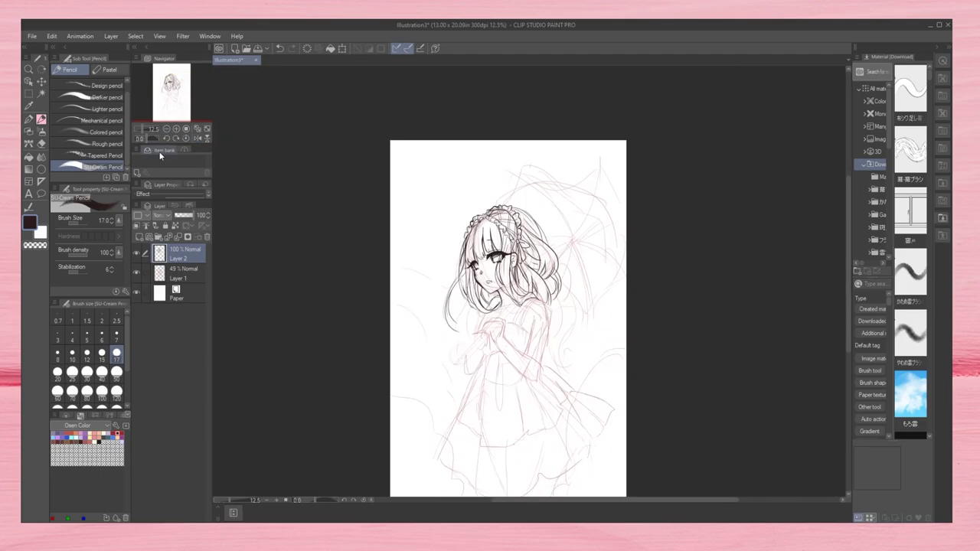
{"action": "key", "text": "ctrl+0"}
{"action": "key", "text": "h"}
{"action": "key", "text": "h"}
Step: Ink a gathered tuft of hair behind the headdress with short strands curving into the tie
{"action": "left_click_drag", "start_coordinate": [507, 134], "coordinate": [541, 180]}
{"action": "left_click_drag", "start_coordinate": [498, 96], "coordinate": [545, 152]}
{"action": "mouse_move", "coordinate": [540, 125]}
{"action": "left_mouse_down"}
{"action": "mouse_move", "coordinate": [552, 181]}
{"action": "mouse_move", "coordinate": [502, 185]}
{"action": "left_mouse_up"}
{"action": "key", "text": "h"}
{"action": "key", "text": "h"}
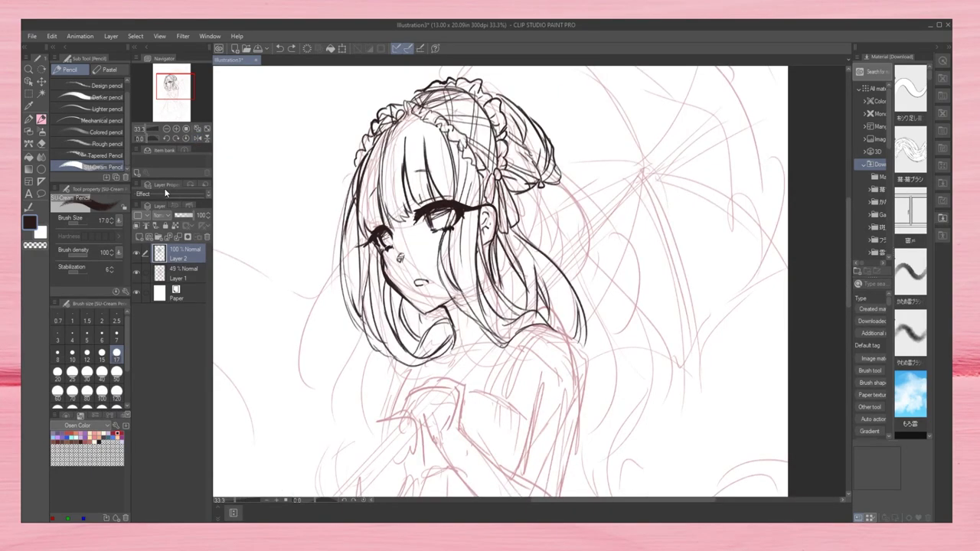
Step: Ink long wavy locks falling from the tied hair down behind the near shoulder
{"action": "key", "text": "ctrl+minus"}
{"action": "mouse_move", "coordinate": [540, 213]}
{"action": "left_mouse_down"}
{"action": "mouse_move", "coordinate": [604, 295]}
{"action": "mouse_move", "coordinate": [564, 285]}
{"action": "left_mouse_up"}
{"action": "left_click_drag", "start_coordinate": [541, 210], "coordinate": [471, 346]}
{"action": "key", "text": "h"}
{"action": "left_click_drag", "start_coordinate": [508, 308], "coordinate": [475, 415]}
{"action": "left_click_drag", "start_coordinate": [488, 262], "coordinate": [452, 362]}
{"action": "left_click_drag", "start_coordinate": [481, 289], "coordinate": [455, 398]}
{"action": "key", "text": "h"}
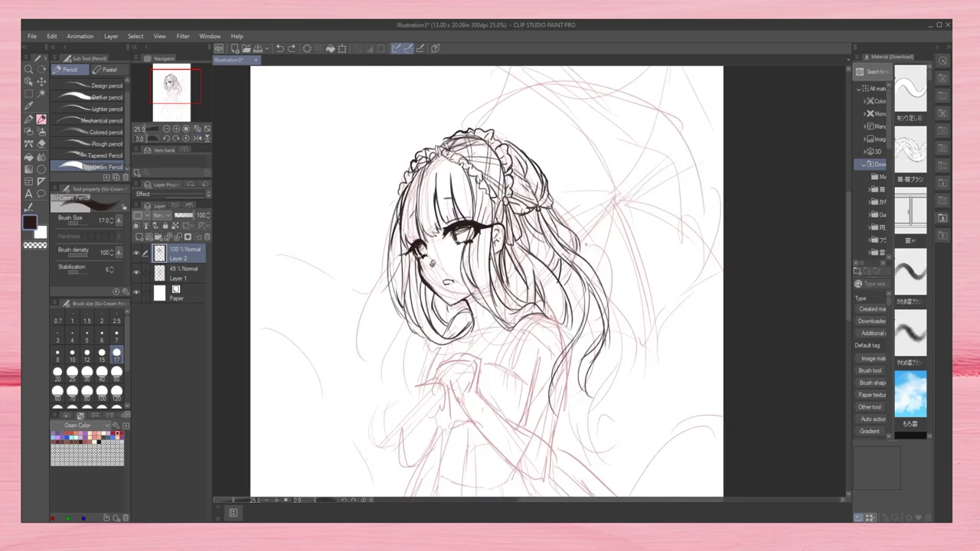
Step: Extend the back hair into wavy locks curling at the ends near waist height, and add a loose lock on the far side
{"action": "left_click_drag", "start_coordinate": [583, 230], "coordinate": [613, 398]}
{"action": "left_click_drag", "start_coordinate": [605, 344], "coordinate": [586, 458]}
{"action": "left_click_drag", "start_coordinate": [612, 252], "coordinate": [574, 380]}
{"action": "key", "text": "h"}
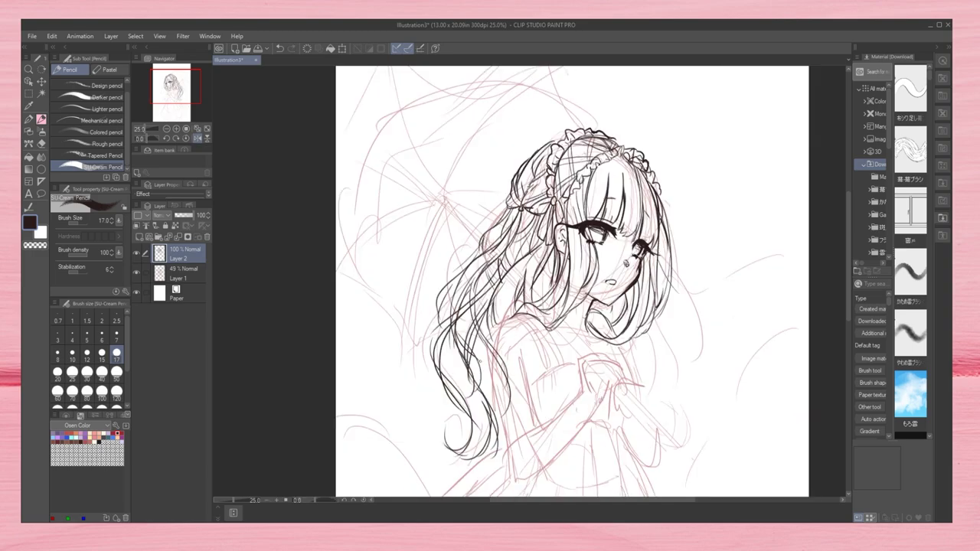
{"action": "left_click_drag", "start_coordinate": [452, 340], "coordinate": [421, 440]}
{"action": "left_click_drag", "start_coordinate": [646, 265], "coordinate": [625, 348]}
Step: Ink the two hands clasped in front of the chest, including the fingers and knuckles
{"action": "scroll", "coordinate": [510, 284], "scroll_direction": "down", "scroll_amount": 3}
{"action": "scroll", "coordinate": [604, 291], "scroll_direction": "up", "scroll_amount": 3}
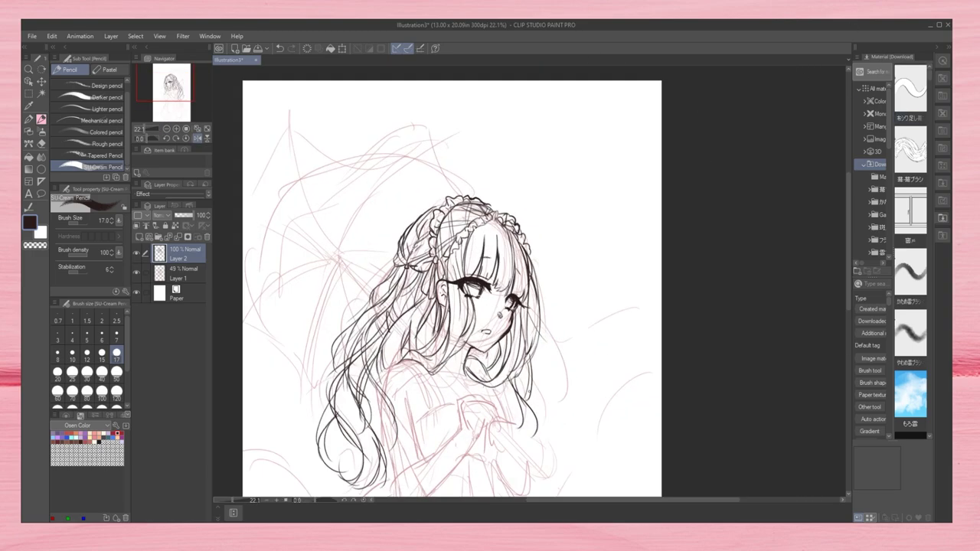
{"action": "key", "text": "e"}
{"action": "key", "text": "p"}
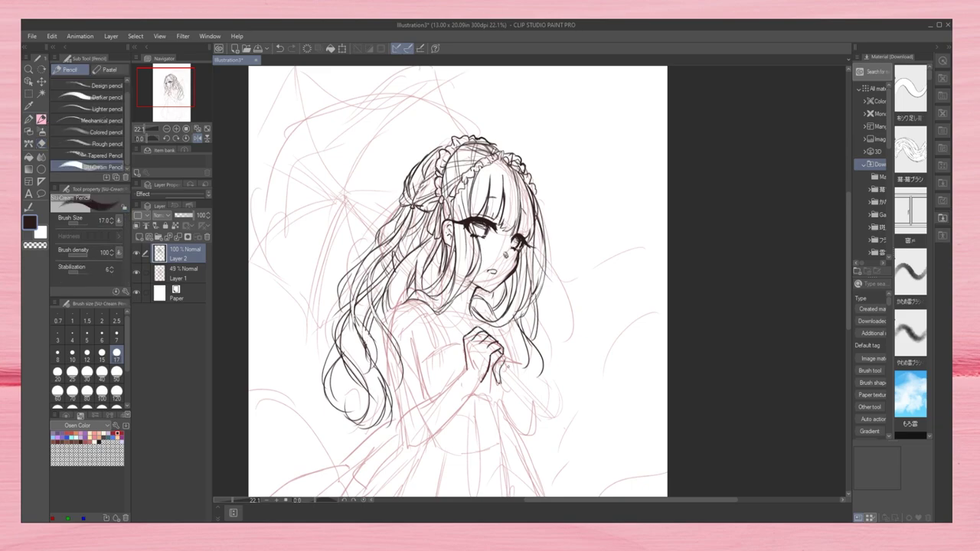
{"action": "key", "text": "h"}
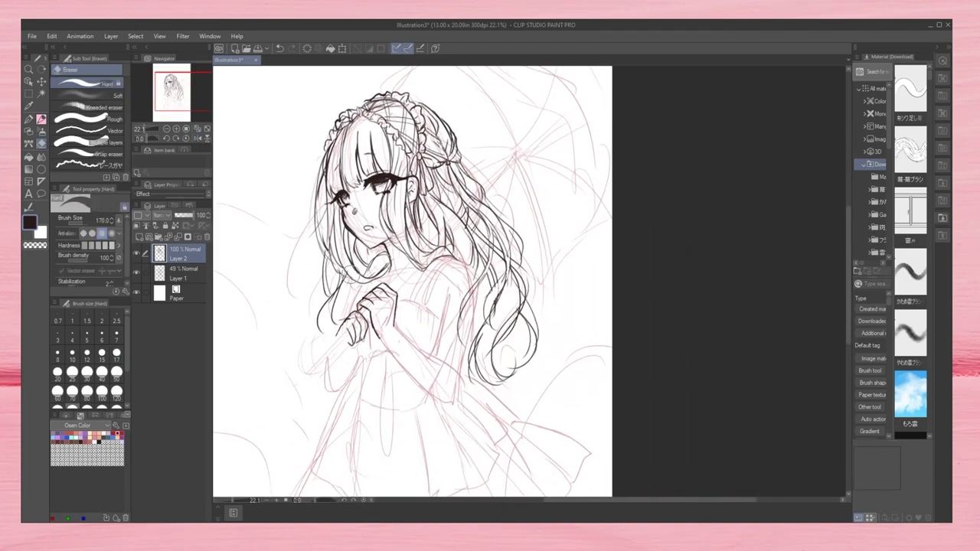
{"action": "mouse_move", "coordinate": [359, 298]}
{"action": "left_mouse_down"}
{"action": "mouse_move", "coordinate": [370, 334]}
{"action": "mouse_move", "coordinate": [392, 332]}
{"action": "left_mouse_up"}
{"action": "left_click_drag", "start_coordinate": [344, 312], "coordinate": [366, 340]}
Step: Draw the umbrella's straight shaft through the hands on a new layer at brush size 40 and 31% layer opacity
{"action": "key", "text": "ctrl+shift+n"}
{"action": "left_click", "coordinate": [102, 372]}
{"action": "left_click_drag", "start_coordinate": [319, 365], "coordinate": [517, 154]}
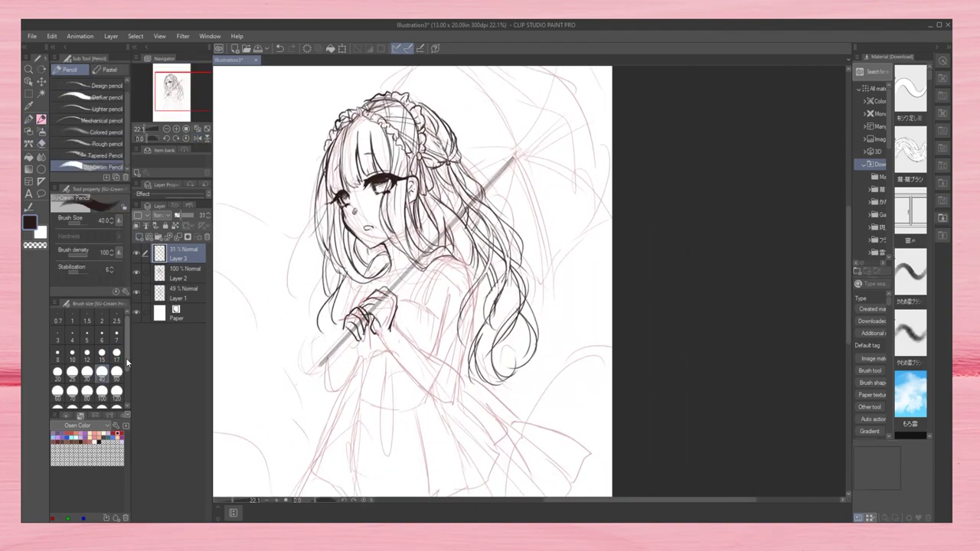
Step: Refine the fingers gripping the umbrella shaft on Layer 2 at brush size 15
{"action": "left_click", "coordinate": [102, 353]}
{"action": "left_click", "coordinate": [184, 273]}
{"action": "mouse_move", "coordinate": [363, 317]}
{"action": "left_mouse_down"}
{"action": "mouse_move", "coordinate": [346, 341]}
{"action": "mouse_move", "coordinate": [363, 344]}
{"action": "left_mouse_up"}
{"action": "key", "text": "ctrl+z"}
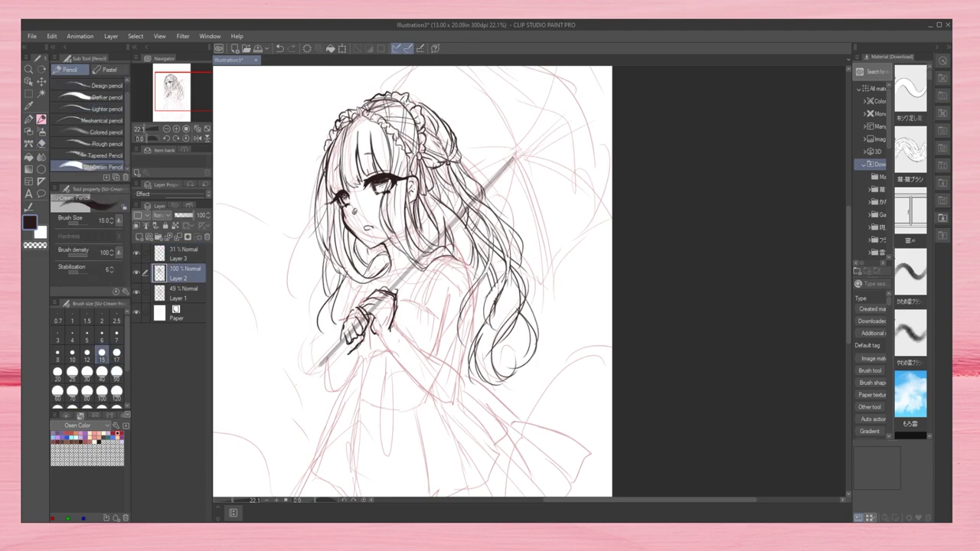
Step: Ink the near forearm and upper arm with the bent elbow, and the far shoulder and arm
{"action": "left_click_drag", "start_coordinate": [460, 326], "coordinate": [391, 387]}
{"action": "left_click_drag", "start_coordinate": [474, 265], "coordinate": [456, 392]}
{"action": "left_click", "coordinate": [198, 138]}
{"action": "mouse_move", "coordinate": [625, 271]}
{"action": "left_mouse_down"}
{"action": "mouse_move", "coordinate": [613, 298]}
{"action": "mouse_move", "coordinate": [650, 325]}
{"action": "left_mouse_up"}
{"action": "left_click_drag", "start_coordinate": [621, 339], "coordinate": [652, 354]}
{"action": "key", "text": "ctrl+z"}
{"action": "key", "text": "ctrl+z"}
{"action": "left_click_drag", "start_coordinate": [584, 250], "coordinate": [666, 357]}
{"action": "left_click", "coordinate": [198, 138]}
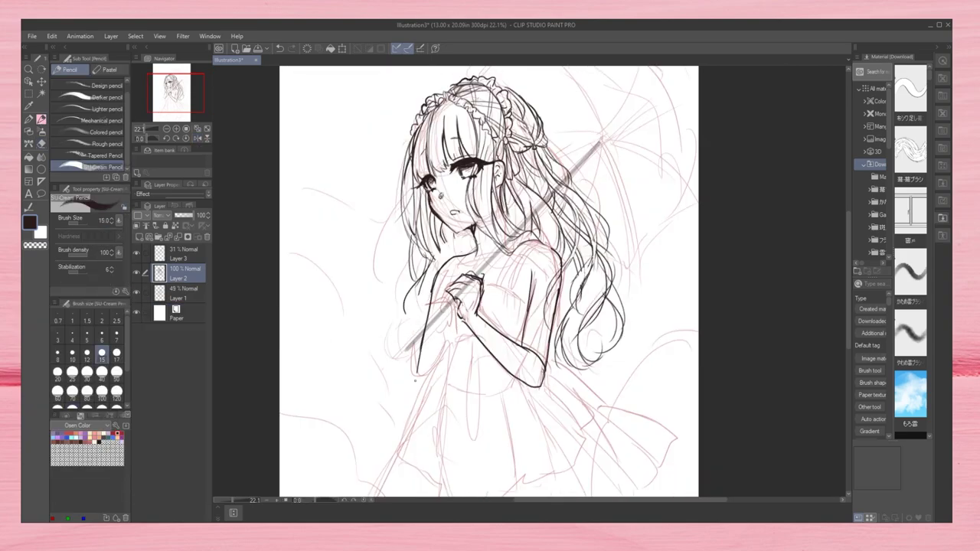
Step: Ink the dress's shoulder straps and the upper edge of the bodice across the chest
{"action": "left_click", "coordinate": [198, 138]}
{"action": "left_click", "coordinate": [176, 128]}
{"action": "left_click", "coordinate": [187, 129]}
{"action": "left_click", "coordinate": [176, 129]}
{"action": "left_click_drag", "start_coordinate": [567, 239], "coordinate": [525, 291]}
{"action": "left_click_drag", "start_coordinate": [605, 246], "coordinate": [591, 284]}
{"action": "left_click_drag", "start_coordinate": [564, 285], "coordinate": [581, 282]}
{"action": "left_click_drag", "start_coordinate": [556, 288], "coordinate": [531, 308]}
{"action": "left_click_drag", "start_coordinate": [584, 281], "coordinate": [561, 290]}
Step: Ink the hanging ribbon and gathered fabric folds below the hands
{"action": "left_click_drag", "start_coordinate": [597, 345], "coordinate": [617, 450]}
{"action": "left_click_drag", "start_coordinate": [626, 290], "coordinate": [622, 351]}
{"action": "left_click_drag", "start_coordinate": [625, 349], "coordinate": [636, 378]}
{"action": "left_click_drag", "start_coordinate": [580, 322], "coordinate": [558, 340]}
{"action": "left_click", "coordinate": [167, 129]}
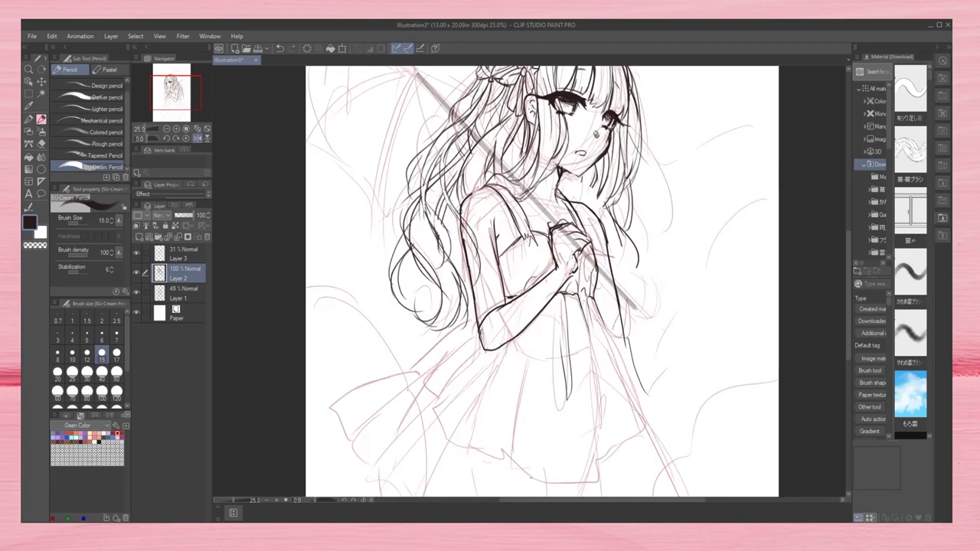
Step: Hide the red sketch layer and ink the bodice folds with a thin outline of the flared skirt
{"action": "left_click", "coordinate": [206, 138]}
{"action": "left_click_drag", "start_coordinate": [632, 303], "coordinate": [494, 398]}
{"action": "left_click_drag", "start_coordinate": [587, 294], "coordinate": [524, 328]}
{"action": "left_click_drag", "start_coordinate": [508, 282], "coordinate": [467, 384]}
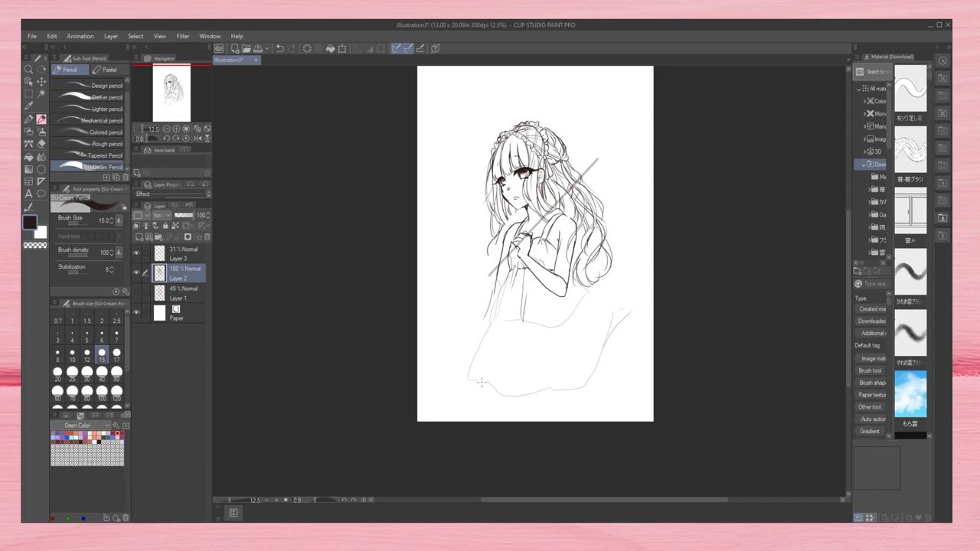
{"action": "left_click_drag", "start_coordinate": [536, 347], "coordinate": [525, 389]}
{"action": "left_click_drag", "start_coordinate": [601, 320], "coordinate": [566, 366]}
{"action": "mouse_move", "coordinate": [625, 292]}
{"action": "left_mouse_down"}
{"action": "mouse_move", "coordinate": [589, 314]}
{"action": "mouse_move", "coordinate": [575, 302]}
{"action": "mouse_move", "coordinate": [605, 355]}
{"action": "mouse_move", "coordinate": [547, 370]}
{"action": "left_mouse_up"}
Step: Reinforce the seam between bodice and skirt and add fold lines to the skirt
{"action": "left_click", "coordinate": [206, 138]}
{"action": "left_click", "coordinate": [176, 129]}
{"action": "left_click_drag", "start_coordinate": [498, 346], "coordinate": [444, 377]}
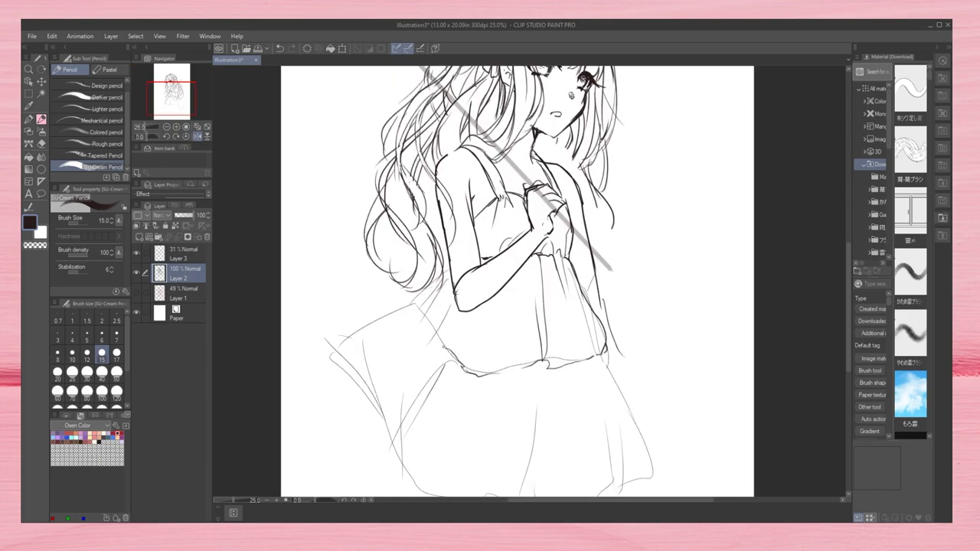
{"action": "left_click_drag", "start_coordinate": [444, 303], "coordinate": [410, 348]}
{"action": "left_click_drag", "start_coordinate": [548, 330], "coordinate": [551, 366]}
Step: Erase the skirt's hem and outer outline with the Hard eraser at size 300
{"action": "left_click", "coordinate": [197, 138]}
{"action": "key", "text": "e"}
{"action": "left_click_drag", "start_coordinate": [360, 329], "coordinate": [375, 459]}
{"action": "left_click_drag", "start_coordinate": [429, 483], "coordinate": [615, 344]}
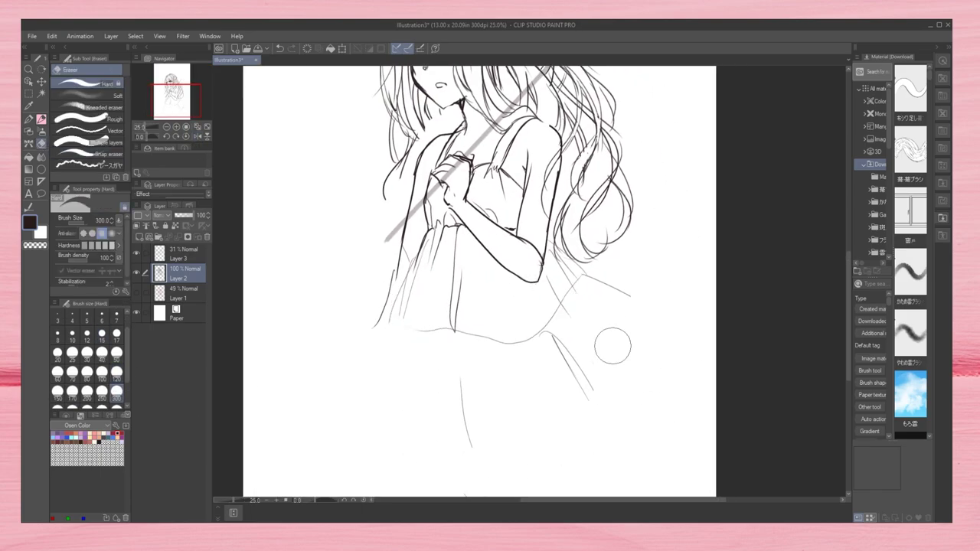
{"action": "key", "text": "ctrl+minus"}
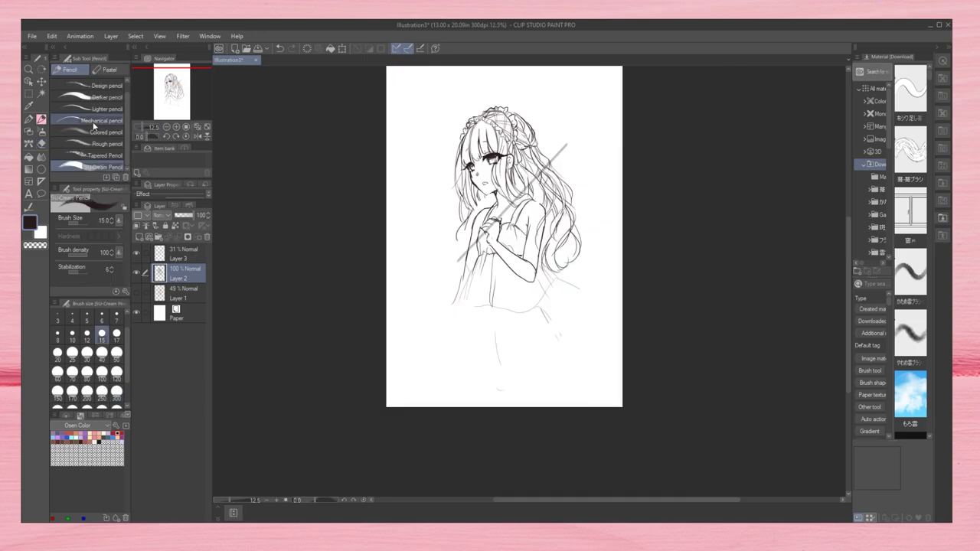
Step: Ink a new wavy skirt hem, the gathered seam under the bodice and the central skirt folds
{"action": "key", "text": "p"}
{"action": "mouse_move", "coordinate": [446, 360]}
{"action": "left_mouse_down"}
{"action": "mouse_move", "coordinate": [519, 375]}
{"action": "mouse_move", "coordinate": [590, 308]}
{"action": "left_mouse_up"}
{"action": "left_click_drag", "start_coordinate": [494, 307], "coordinate": [528, 314]}
{"action": "left_click_drag", "start_coordinate": [502, 310], "coordinate": [507, 376]}
{"action": "left_click_drag", "start_coordinate": [545, 312], "coordinate": [562, 349]}
{"action": "left_click_drag", "start_coordinate": [500, 309], "coordinate": [499, 369]}
Step: Ink the skirt's side folds, the flared layer behind the near elbow and the bodice's outer edge
{"action": "mouse_move", "coordinate": [473, 306]}
{"action": "left_mouse_down"}
{"action": "mouse_move", "coordinate": [454, 366]}
{"action": "mouse_move", "coordinate": [426, 360]}
{"action": "left_mouse_up"}
{"action": "left_click_drag", "start_coordinate": [548, 294], "coordinate": [584, 317]}
{"action": "mouse_move", "coordinate": [545, 269]}
{"action": "left_mouse_down"}
{"action": "mouse_move", "coordinate": [596, 297]}
{"action": "mouse_move", "coordinate": [602, 314]}
{"action": "left_mouse_up"}
{"action": "mouse_move", "coordinate": [469, 268]}
{"action": "left_mouse_down"}
{"action": "mouse_move", "coordinate": [503, 311]}
{"action": "mouse_move", "coordinate": [422, 354]}
{"action": "left_mouse_up"}
{"action": "left_click_drag", "start_coordinate": [539, 269], "coordinate": [549, 280]}
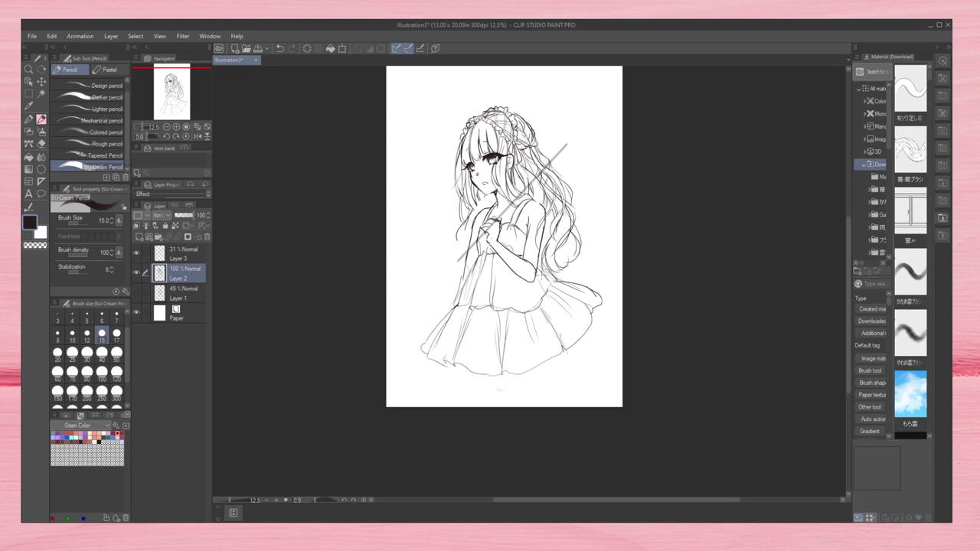
Step: Show the red sketch layer again and ink the legs below the hem and the umbrella's ribs and canopy edges
{"action": "left_click", "coordinate": [197, 136]}
{"action": "left_click", "coordinate": [137, 292]}
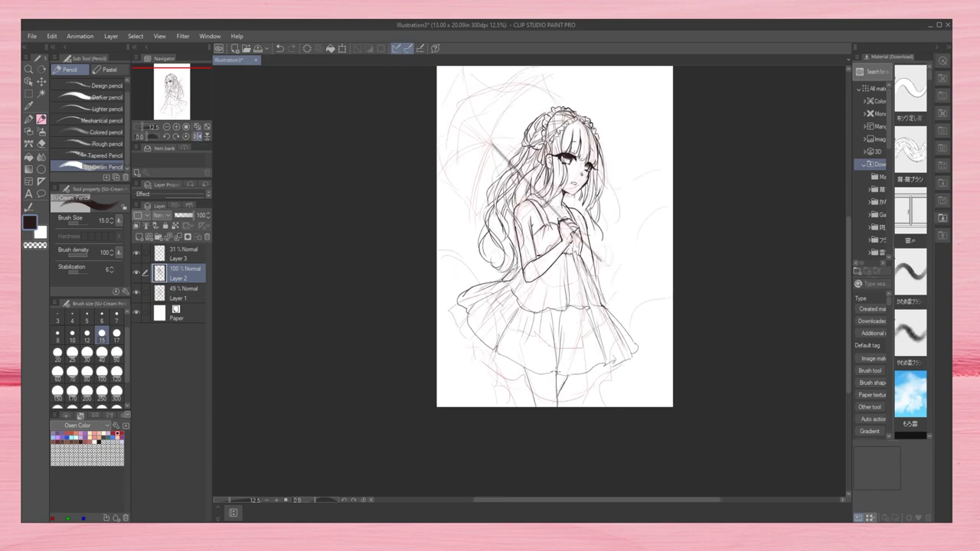
{"action": "left_click", "coordinate": [197, 135]}
{"action": "left_click_drag", "start_coordinate": [521, 230], "coordinate": [504, 266]}
{"action": "left_click_drag", "start_coordinate": [576, 109], "coordinate": [549, 253]}
{"action": "left_click_drag", "start_coordinate": [603, 181], "coordinate": [566, 261]}
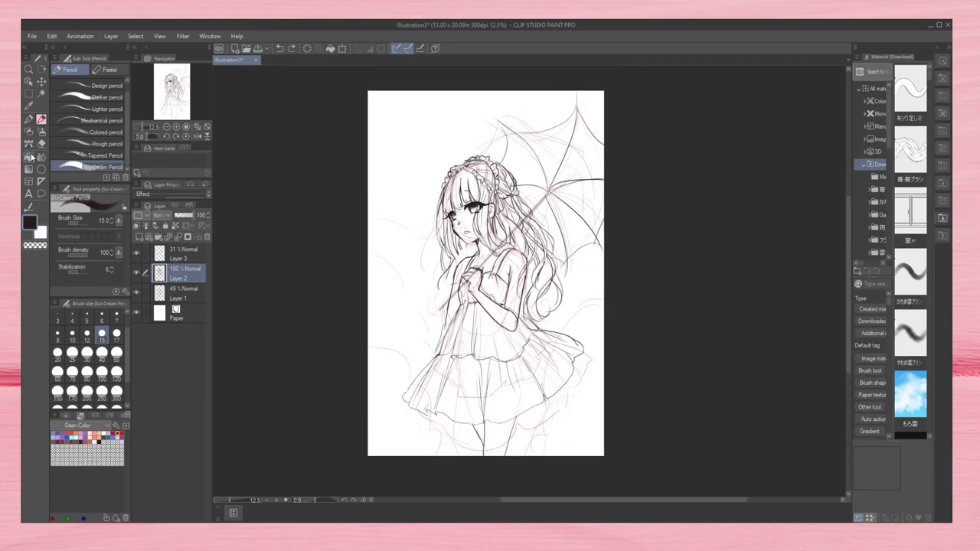
Step: Hide the sketch layer and paint lavender and peach background areas beneath the line art with the G-pen at size 800
{"action": "left_click", "coordinate": [136, 292]}
{"action": "left_click", "coordinate": [28, 119]}
{"action": "left_click_drag", "start_coordinate": [383, 153], "coordinate": [597, 229]}
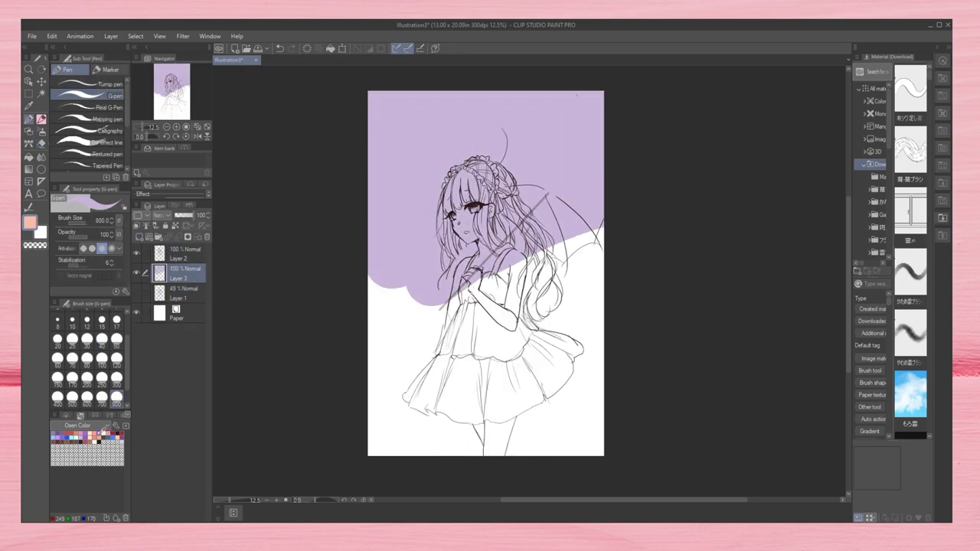
{"action": "left_click_drag", "start_coordinate": [383, 292], "coordinate": [597, 253]}
{"action": "left_click_drag", "start_coordinate": [429, 253], "coordinate": [536, 130]}
{"action": "left_click_drag", "start_coordinate": [429, 229], "coordinate": [521, 154]}
Step: Paint the lower background in pale warm tones and blend the background colours into a soft gradient with Blend at size 700
{"action": "left_click", "coordinate": [41, 156]}
{"action": "mouse_move", "coordinate": [444, 153]}
{"action": "left_mouse_down"}
{"action": "mouse_move", "coordinate": [418, 254]}
{"action": "mouse_move", "coordinate": [537, 154]}
{"action": "left_mouse_up"}
{"action": "left_click", "coordinate": [29, 119]}
{"action": "left_click_drag", "start_coordinate": [598, 321], "coordinate": [346, 451]}
{"action": "left_click", "coordinate": [42, 157]}
{"action": "left_click_drag", "start_coordinate": [383, 253], "coordinate": [507, 411]}
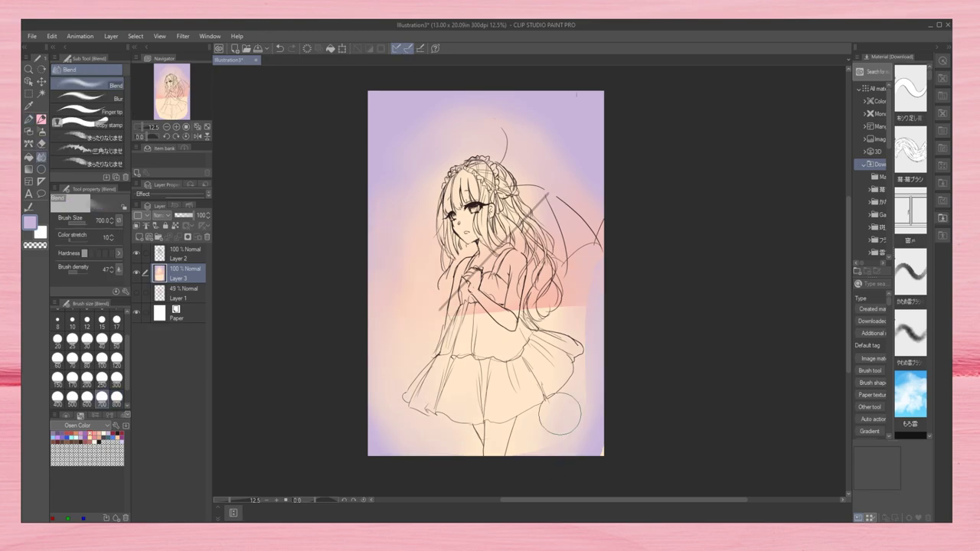
{"action": "left_click_drag", "start_coordinate": [536, 291], "coordinate": [590, 429]}
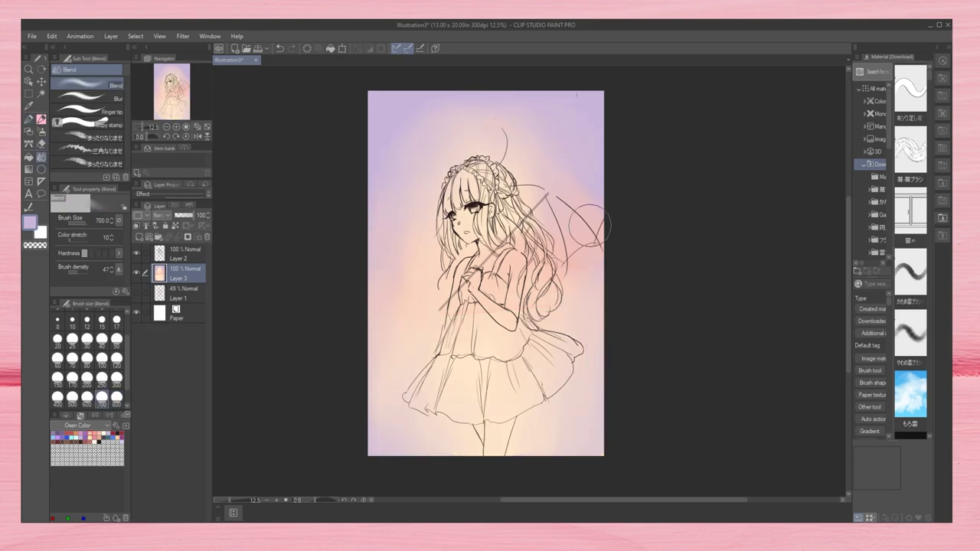
Step: Spray pink and bluish cloud shapes across the upper background with the Soft airbrush at size 250
{"action": "left_click", "coordinate": [41, 131]}
{"action": "left_click", "coordinate": [101, 377]}
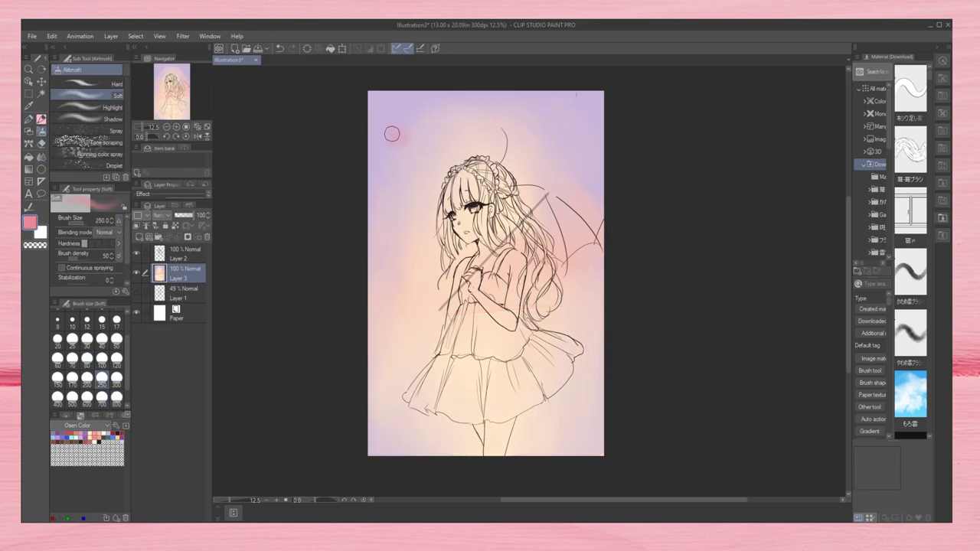
{"action": "left_click_drag", "start_coordinate": [390, 131], "coordinate": [537, 191]}
{"action": "left_click_drag", "start_coordinate": [475, 127], "coordinate": [389, 190]}
Step: Paint pale cream cloud streaks over the upper sky with the Running color edge watercolor brush at size 250
{"action": "left_click", "coordinate": [29, 131]}
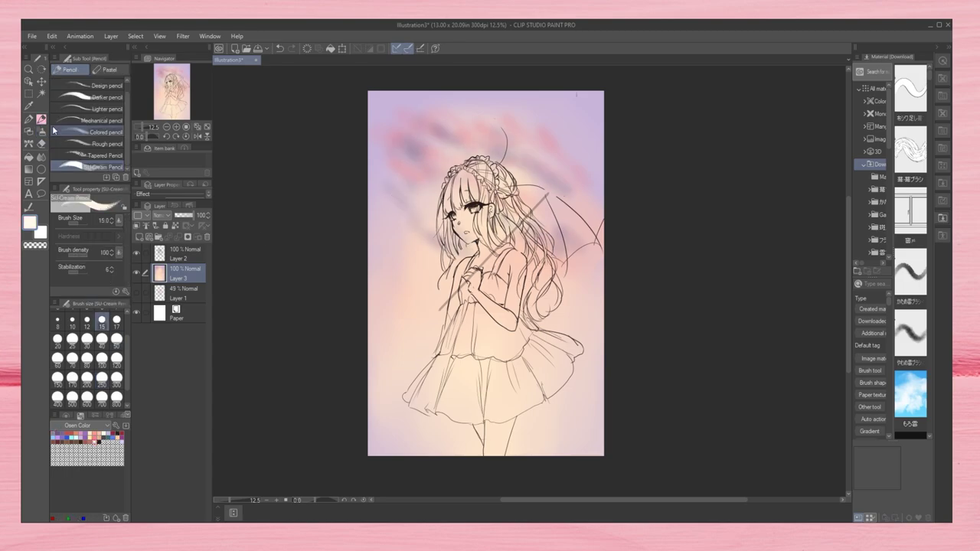
{"action": "left_click", "coordinate": [87, 135]}
{"action": "mouse_move", "coordinate": [416, 153]}
{"action": "left_mouse_down"}
{"action": "mouse_move", "coordinate": [481, 127]}
{"action": "mouse_move", "coordinate": [540, 165]}
{"action": "mouse_move", "coordinate": [582, 245]}
{"action": "left_mouse_up"}
{"action": "left_click_drag", "start_coordinate": [597, 115], "coordinate": [383, 230]}
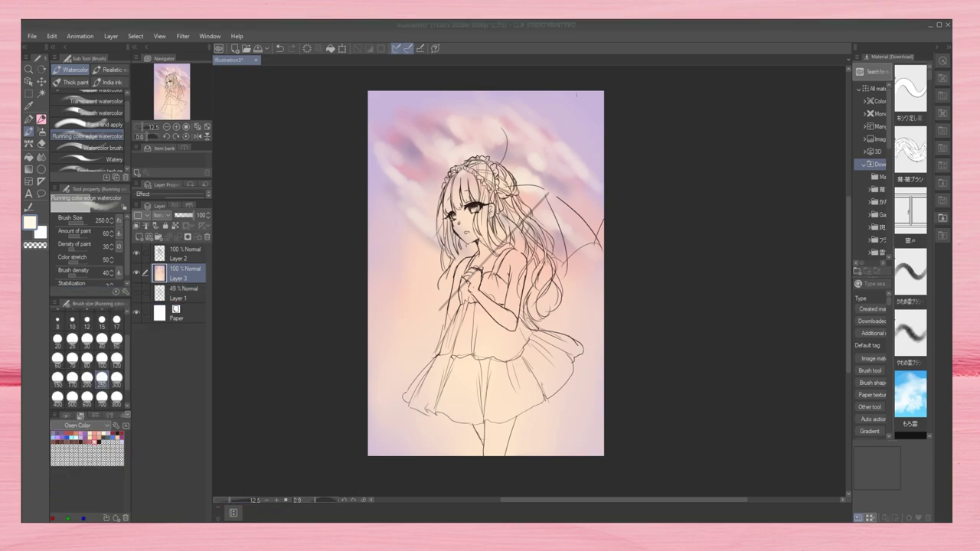
Step: Fade the background's outer edges to cream with the Soft airbrush at size 1700, and add a new layer on top
{"action": "left_click", "coordinate": [42, 132]}
{"action": "mouse_move", "coordinate": [552, 115]}
{"action": "left_mouse_down"}
{"action": "mouse_move", "coordinate": [372, 142]}
{"action": "mouse_move", "coordinate": [360, 394]}
{"action": "mouse_move", "coordinate": [619, 354]}
{"action": "left_mouse_up"}
{"action": "left_click", "coordinate": [142, 236]}
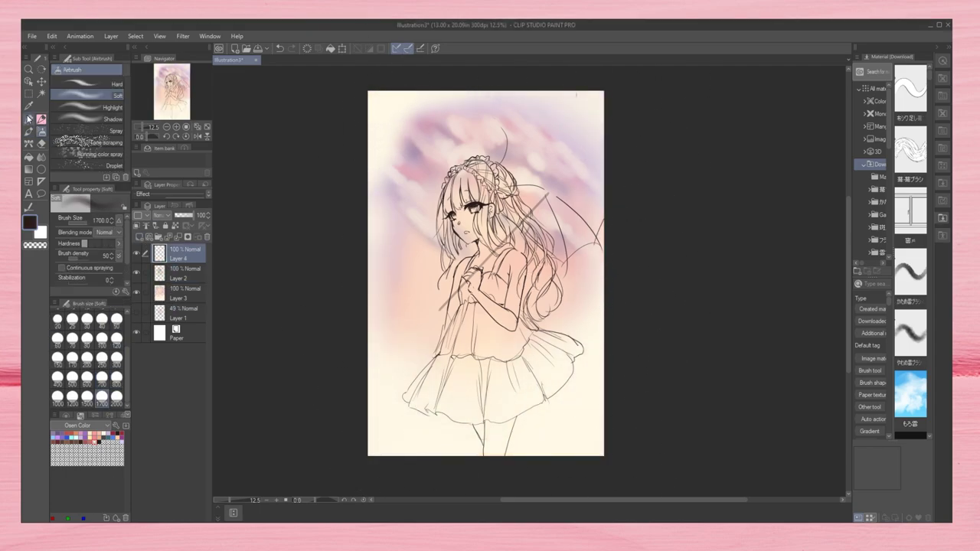
Step: Stamp teal foliage clusters on both sides of the skirt with a Vegetation decoration brush
{"action": "left_click", "coordinate": [28, 143]}
{"action": "scroll", "coordinate": [99, 154], "scroll_direction": "down", "scroll_amount": 3}
{"action": "left_click", "coordinate": [91, 167]}
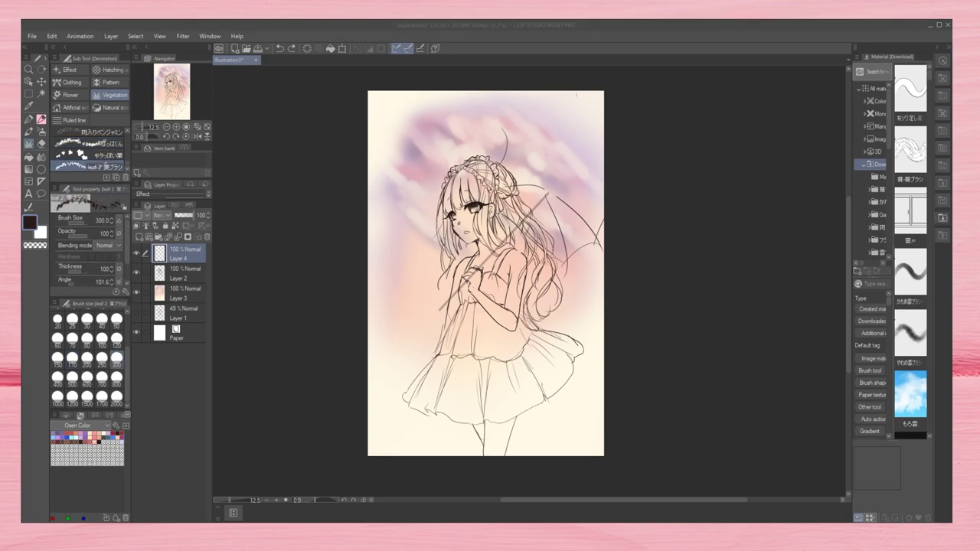
{"action": "left_click", "coordinate": [104, 160]}
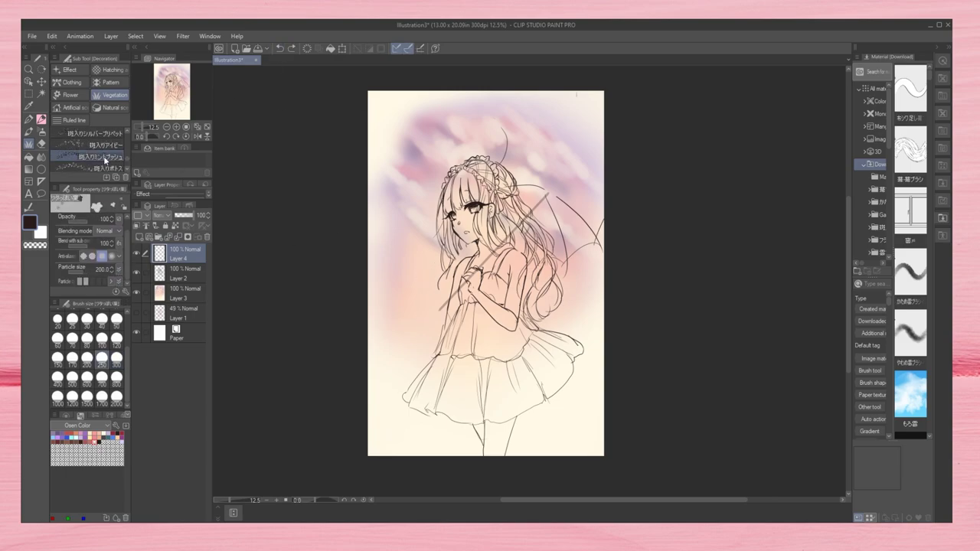
{"action": "scroll", "coordinate": [92, 153], "scroll_direction": "down", "scroll_amount": 3}
{"action": "left_click", "coordinate": [92, 146]}
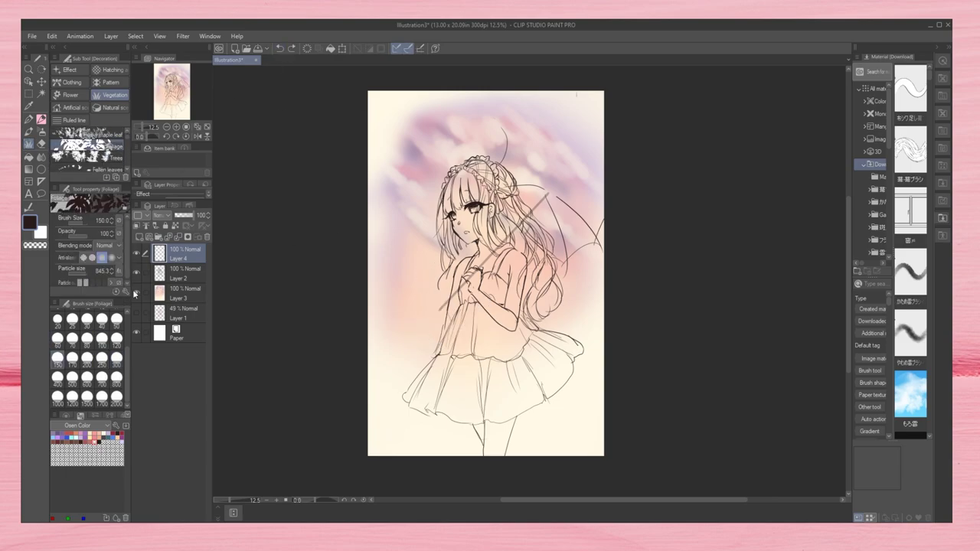
{"action": "left_click", "coordinate": [102, 377]}
{"action": "left_click_drag", "start_coordinate": [406, 377], "coordinate": [456, 351]}
{"action": "left_click_drag", "start_coordinate": [556, 305], "coordinate": [528, 351]}
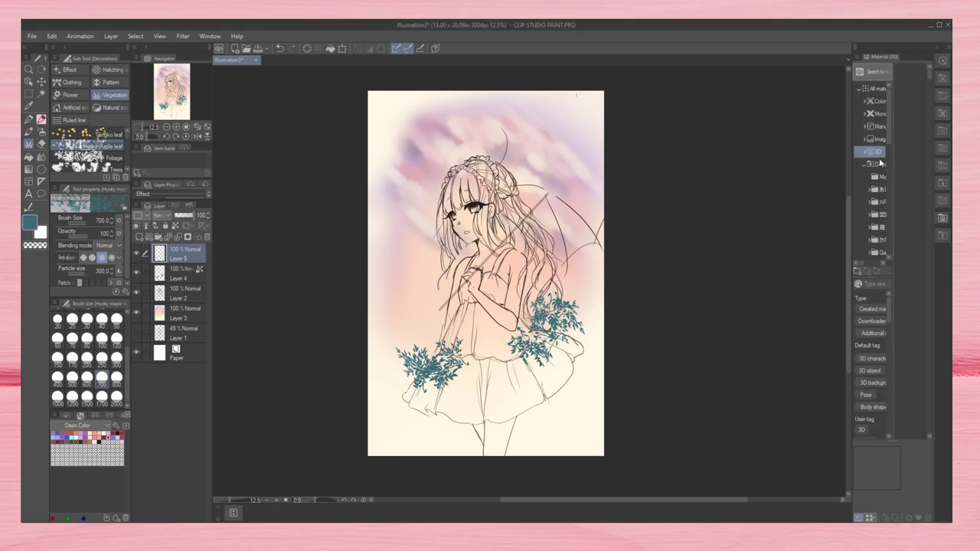
Step: Stamp large teal maple leaves over both foliage clusters, and add downloaded leaf brushes to the Flower decoration group
{"action": "left_click", "coordinate": [69, 94]}
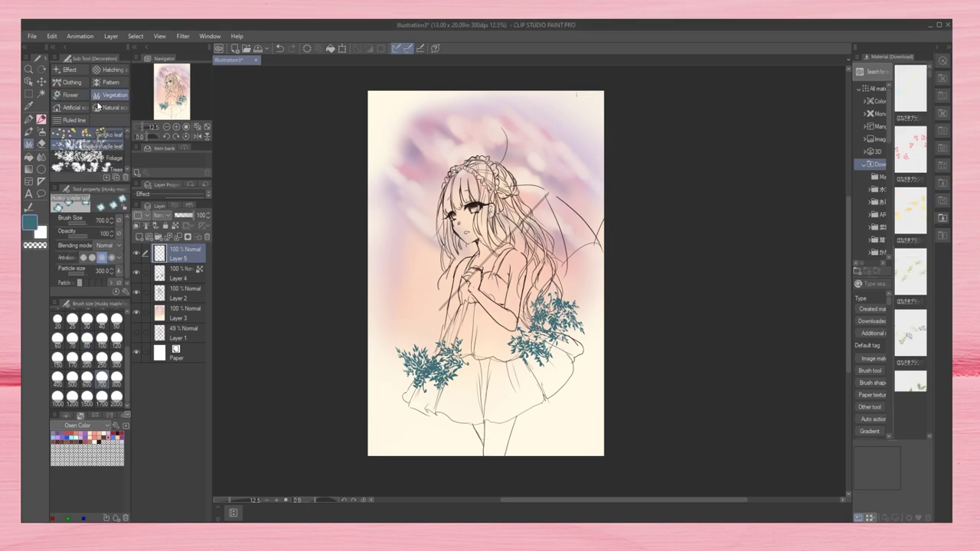
{"action": "left_click", "coordinate": [139, 82]}
{"action": "left_click", "coordinate": [115, 120]}
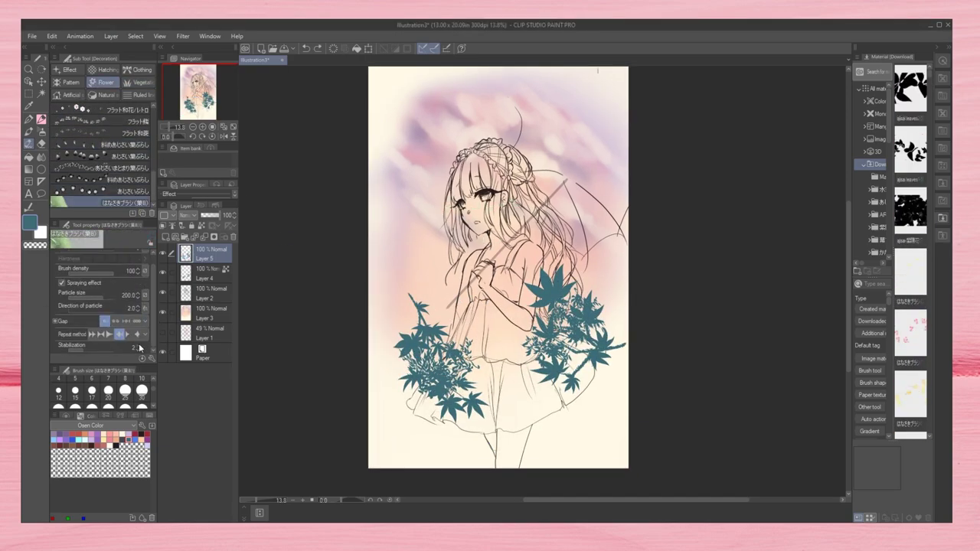
{"action": "scroll", "coordinate": [138, 322], "scroll_direction": "down", "scroll_amount": 1}
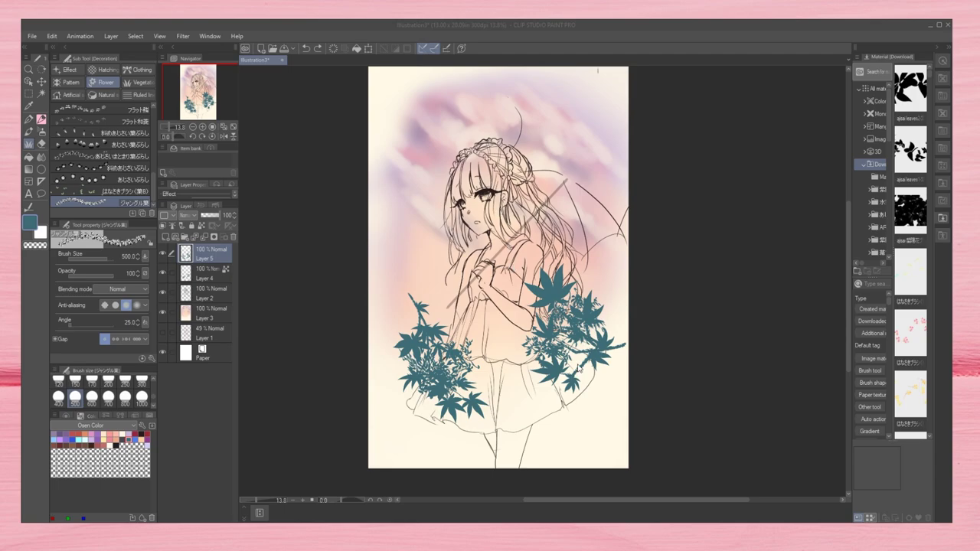
Step: Paint translucent teal leaves across the waist and skirt with the transparent watercolour tree-leaf brush at size 2000
{"action": "left_click", "coordinate": [123, 203]}
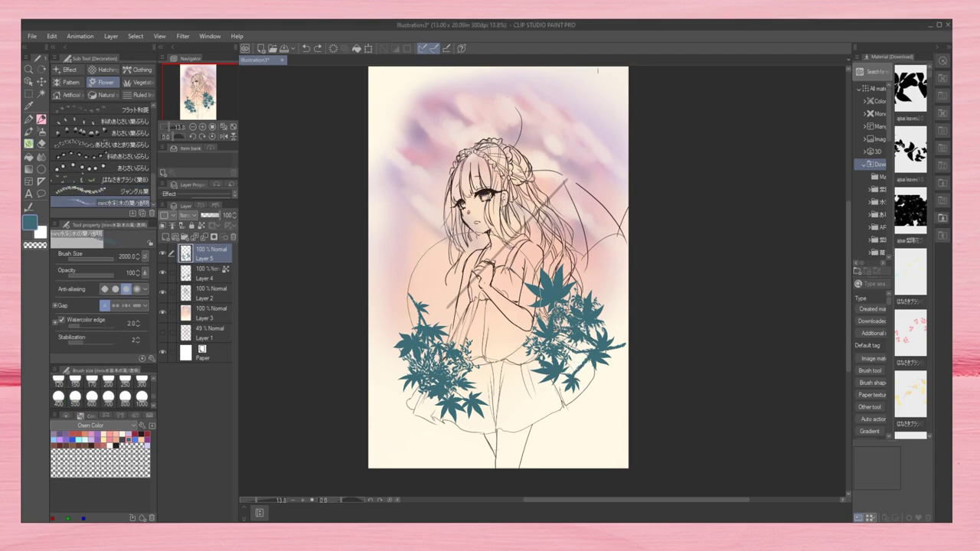
{"action": "left_click_drag", "start_coordinate": [429, 322], "coordinate": [582, 321]}
{"action": "left_click_drag", "start_coordinate": [413, 345], "coordinate": [605, 383]}
{"action": "left_click_drag", "start_coordinate": [460, 368], "coordinate": [551, 344]}
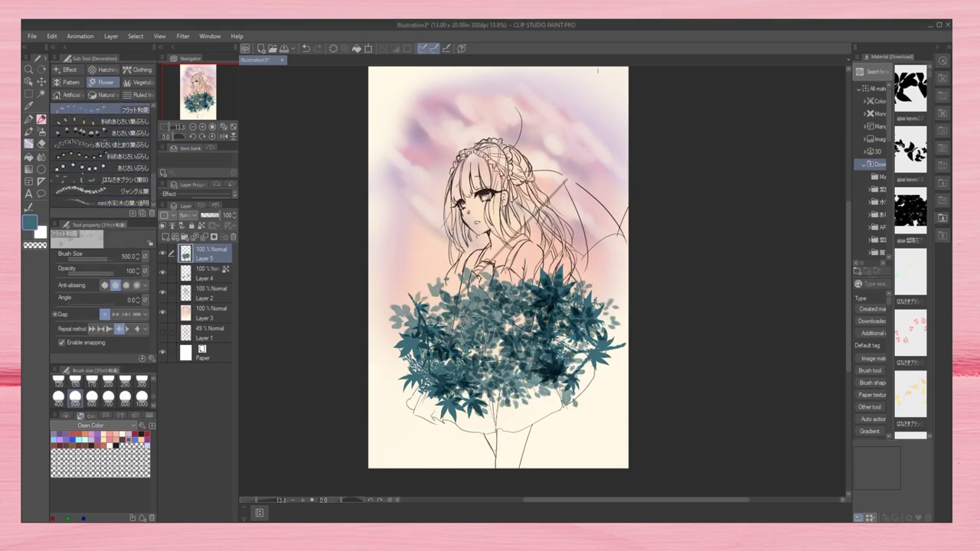
Step: Cover the foliage with a dense mass of lighter teal leaves using the ajisai leaves1 brush
{"action": "mouse_move", "coordinate": [429, 307]}
{"action": "left_mouse_down"}
{"action": "mouse_move", "coordinate": [475, 360]}
{"action": "mouse_move", "coordinate": [559, 307]}
{"action": "mouse_move", "coordinate": [429, 291]}
{"action": "mouse_move", "coordinate": [429, 306]}
{"action": "mouse_move", "coordinate": [536, 276]}
{"action": "left_mouse_up"}
{"action": "mouse_move", "coordinate": [444, 337]}
{"action": "left_mouse_down"}
{"action": "mouse_move", "coordinate": [470, 259]}
{"action": "mouse_move", "coordinate": [544, 345]}
{"action": "left_mouse_up"}
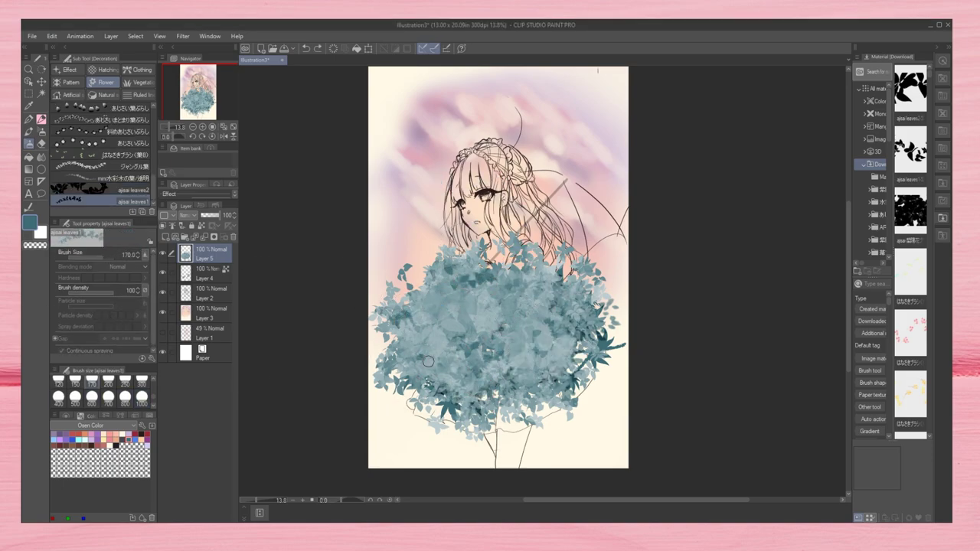
Step: Layer green and pale blue-grey leaves over the foliage mass with the downloaded leaf brushes, sampling colours from the painted leaves
{"action": "left_click", "coordinate": [74, 396]}
{"action": "mouse_move", "coordinate": [412, 287]}
{"action": "left_mouse_down"}
{"action": "mouse_move", "coordinate": [413, 310]}
{"action": "mouse_move", "coordinate": [540, 386]}
{"action": "mouse_move", "coordinate": [586, 280]}
{"action": "left_mouse_up"}
{"action": "left_click", "coordinate": [425, 331], "text": "alt"}
{"action": "mouse_move", "coordinate": [425, 330]}
{"action": "left_mouse_down"}
{"action": "mouse_move", "coordinate": [399, 322]}
{"action": "mouse_move", "coordinate": [445, 344]}
{"action": "mouse_move", "coordinate": [493, 312]}
{"action": "mouse_move", "coordinate": [454, 295]}
{"action": "mouse_move", "coordinate": [498, 337]}
{"action": "mouse_move", "coordinate": [467, 322]}
{"action": "mouse_move", "coordinate": [429, 329]}
{"action": "mouse_move", "coordinate": [559, 383]}
{"action": "left_mouse_up"}
{"action": "left_click", "coordinate": [467, 321], "text": "alt"}
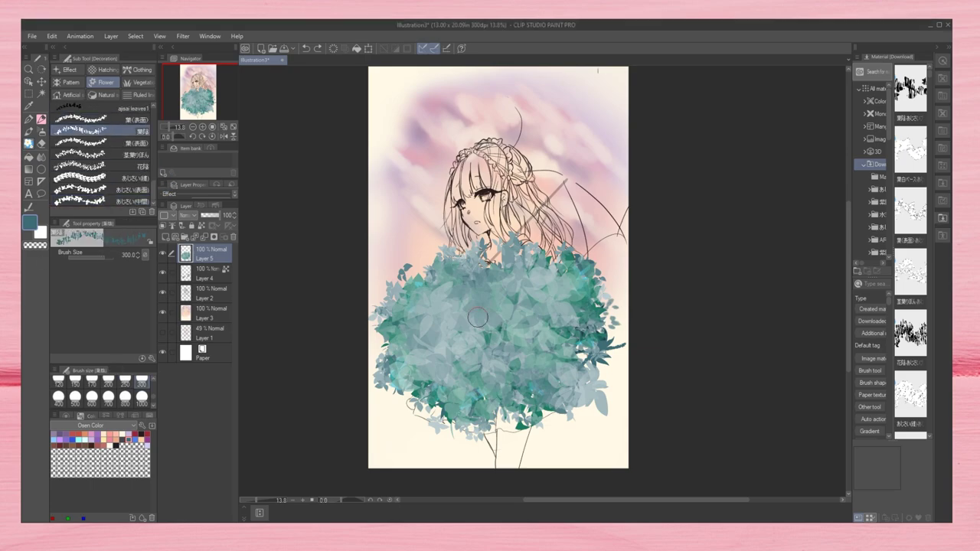
Step: On a new layer, stamp a large white outlined leaf spray up each side of the foliage with the leaf ribbon brush
{"action": "left_click", "coordinate": [112, 443]}
{"action": "left_click", "coordinate": [108, 396]}
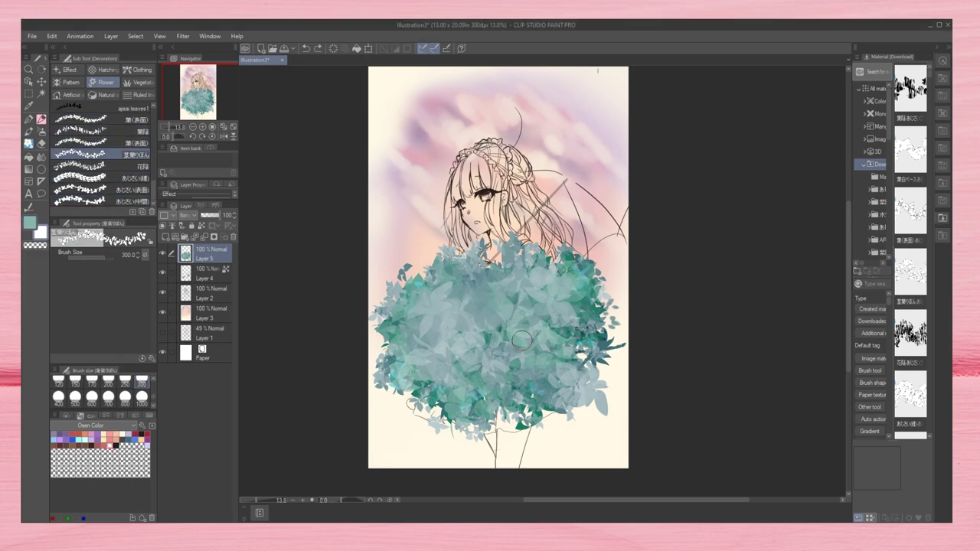
{"action": "key", "text": "ctrl+shift+n"}
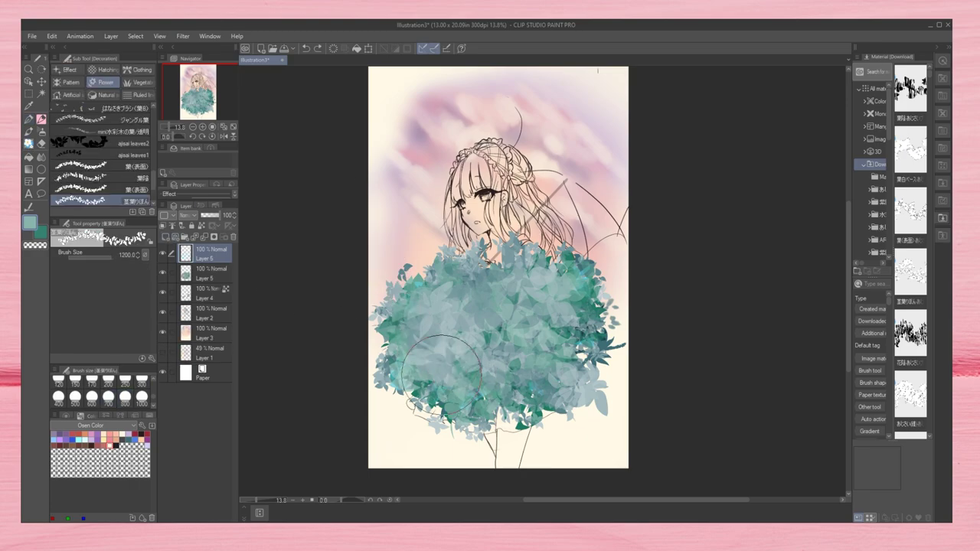
{"action": "left_click_drag", "start_coordinate": [425, 414], "coordinate": [413, 184]}
{"action": "left_click_drag", "start_coordinate": [570, 417], "coordinate": [609, 142]}
Step: Erase the unwanted leaves at the tips of both white sprays with the Hard eraser at size 170
{"action": "key", "text": "e"}
{"action": "mouse_move", "coordinate": [429, 195]}
{"action": "left_mouse_down"}
{"action": "mouse_move", "coordinate": [413, 207]}
{"action": "mouse_move", "coordinate": [406, 200]}
{"action": "mouse_move", "coordinate": [398, 222]}
{"action": "left_mouse_up"}
{"action": "key", "text": "ctrl+plus"}
{"action": "key", "text": "e"}
{"action": "left_click_drag", "start_coordinate": [562, 191], "coordinate": [624, 102]}
{"action": "scroll", "coordinate": [624, 102], "scroll_direction": "down", "scroll_amount": 2}
{"action": "key", "text": "w"}
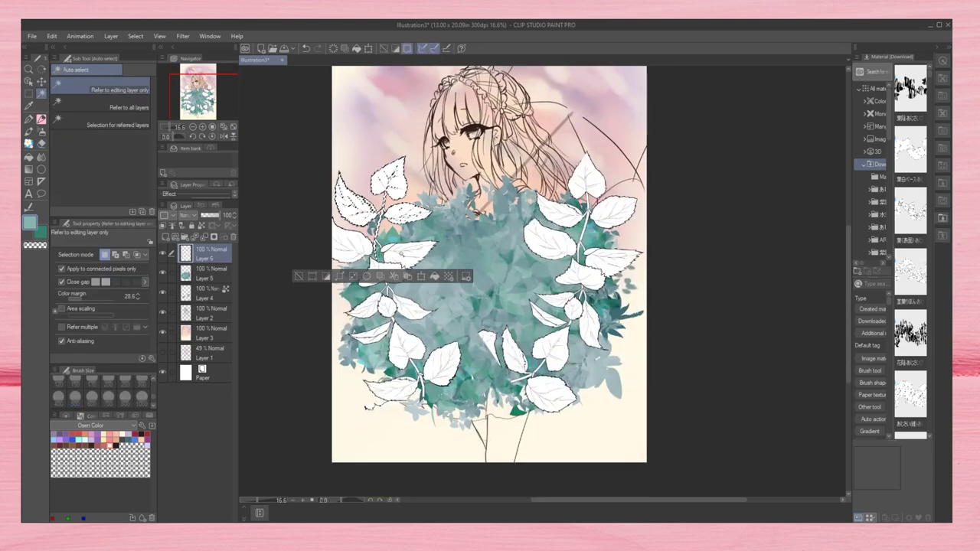
{"action": "key", "text": "e"}
{"action": "left_click_drag", "start_coordinate": [383, 172], "coordinate": [392, 179]}
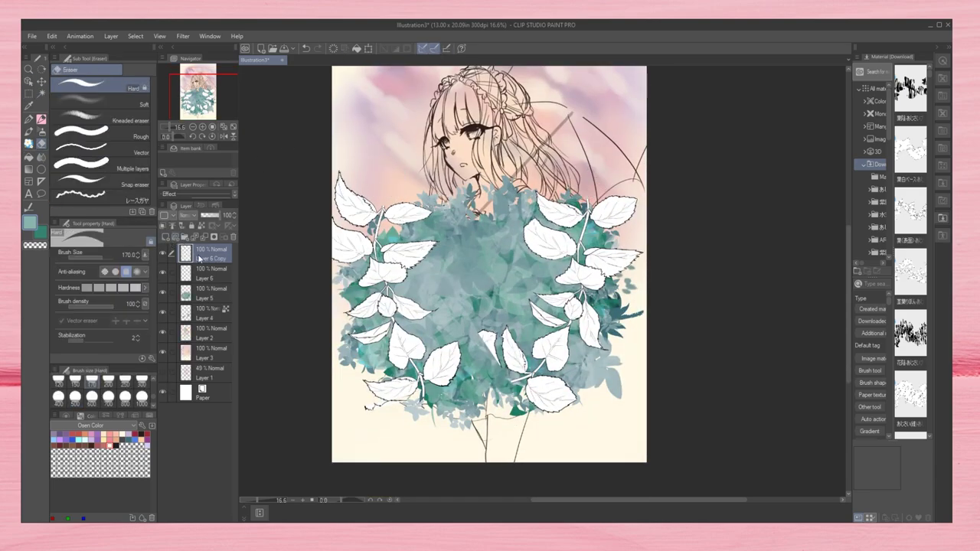
Step: Colour both leaf sprays teal with the G-pen at size 1000, and lower the Multiply outline layer to 41% opacity
{"action": "key", "text": "p"}
{"action": "left_click_drag", "start_coordinate": [345, 201], "coordinate": [427, 224]}
{"action": "key", "text": "ctrl+z"}
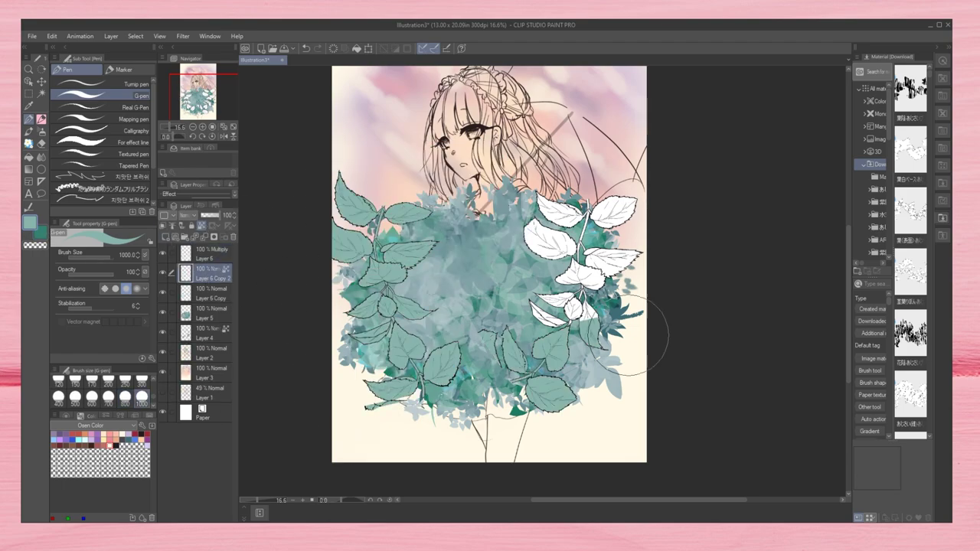
{"action": "left_click", "coordinate": [85, 155]}
{"action": "left_click", "coordinate": [203, 255]}
{"action": "left_click_drag", "start_coordinate": [222, 215], "coordinate": [212, 216]}
{"action": "left_click", "coordinate": [203, 274]}
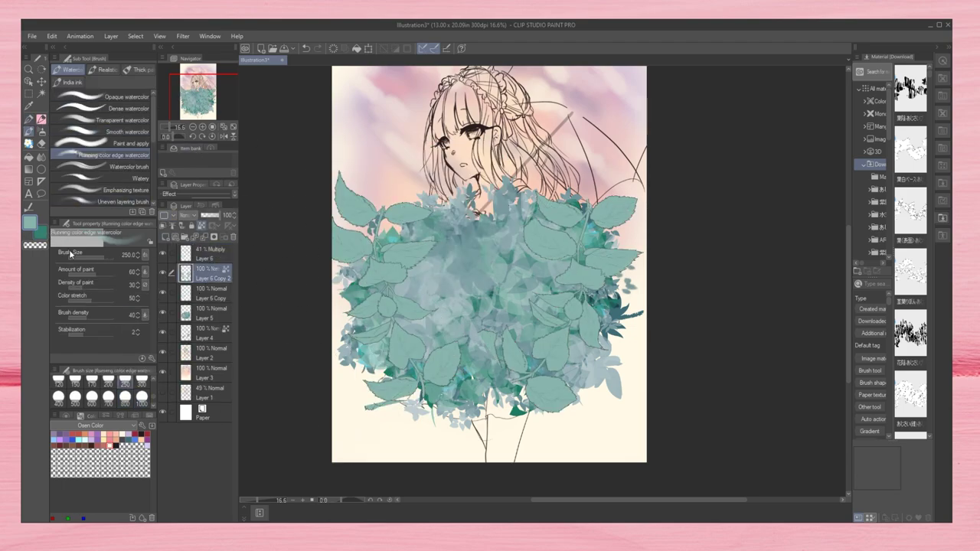
Step: Shade the leaf sprays with a darker teal using the Soft airbrush at size 1000, and set their layer to Multiply
{"action": "key", "text": "b"}
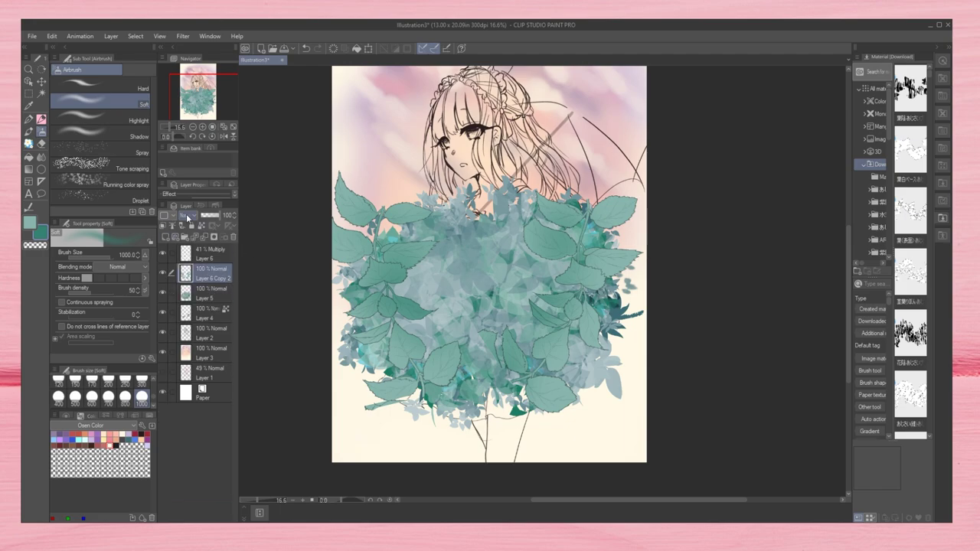
{"action": "left_click", "coordinate": [204, 236]}
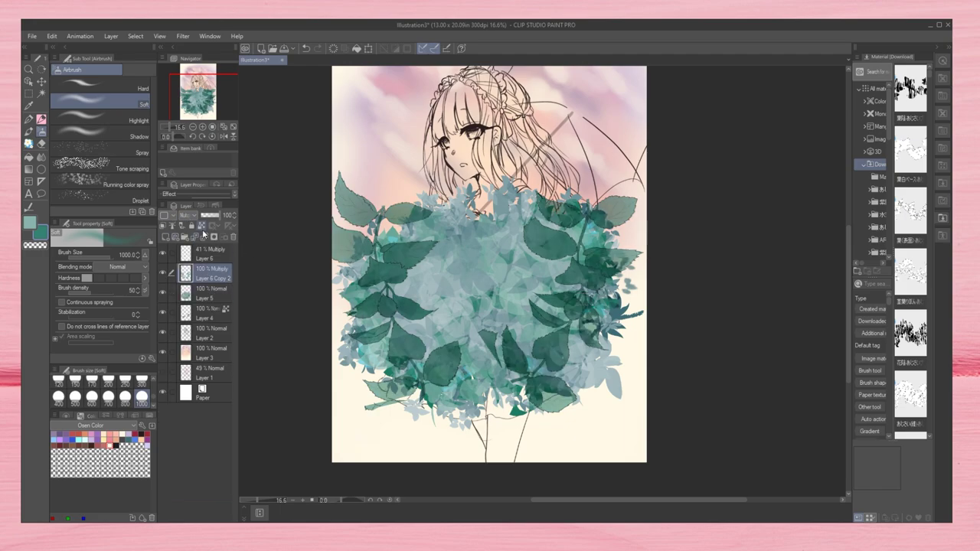
{"action": "key", "text": "ctrl+z"}
Step: Add watercolour texture to the dark leaves with the WaterEraser brush at size 250, and erase the small inner leaf
{"action": "left_click", "coordinate": [29, 131]}
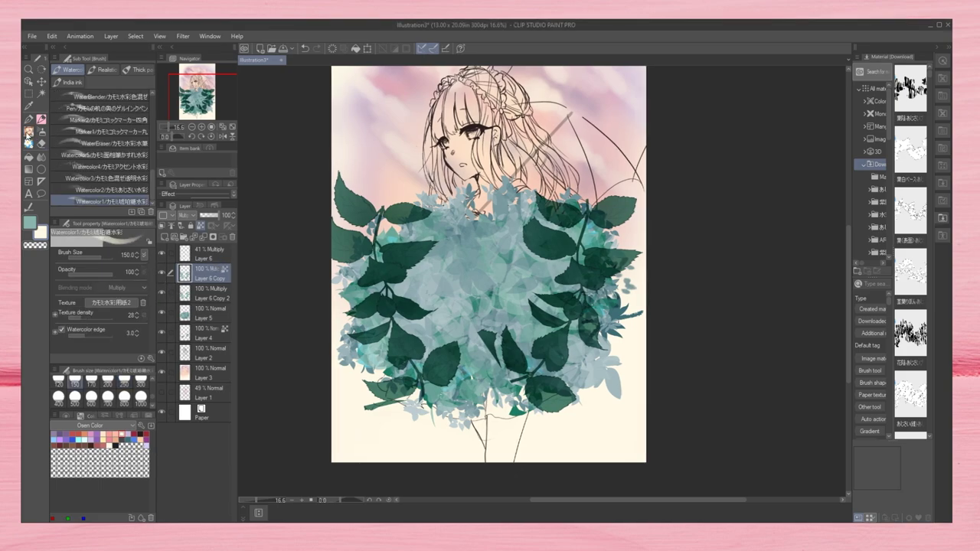
{"action": "key", "text": "e"}
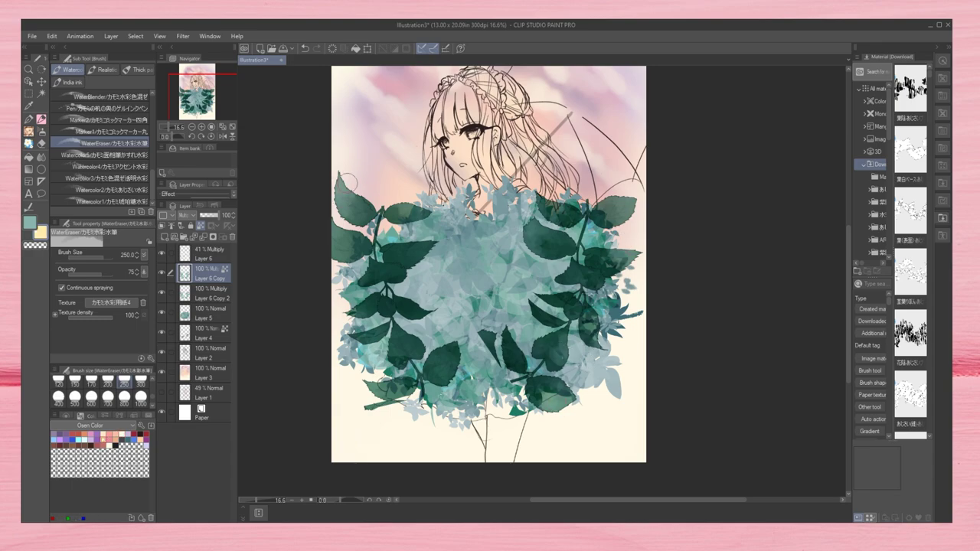
{"action": "key", "text": "e"}
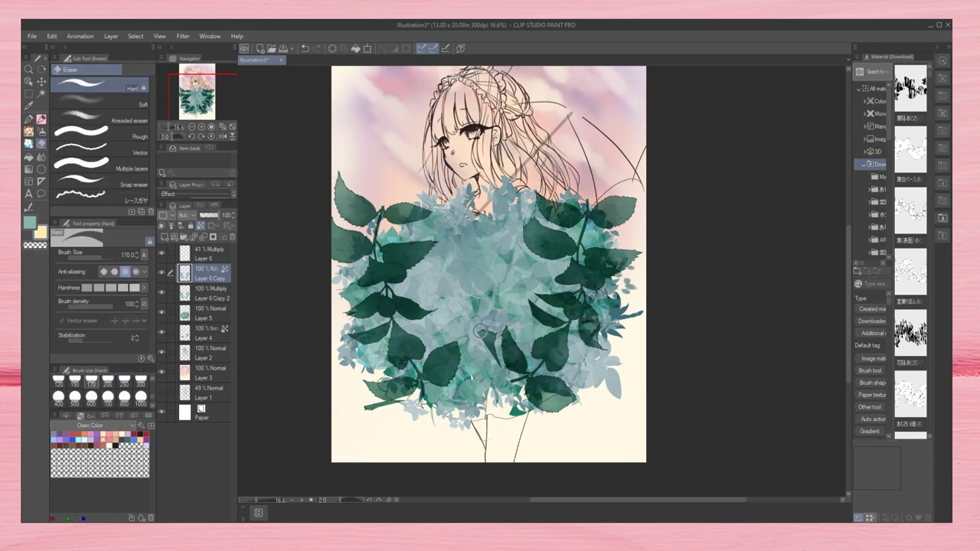
{"action": "key", "text": "alt+bracketleft"}
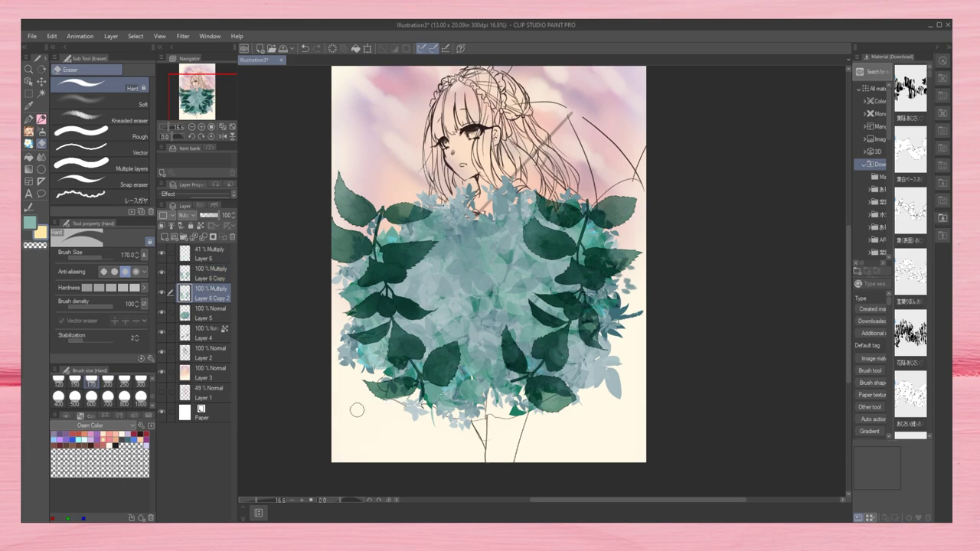
Step: Rearrange the duplicated leaf spray layers and merge the coloured copies into one Normal layer
{"action": "left_click_drag", "start_coordinate": [200, 298], "coordinate": [197, 321]}
{"action": "left_click", "coordinate": [162, 307]}
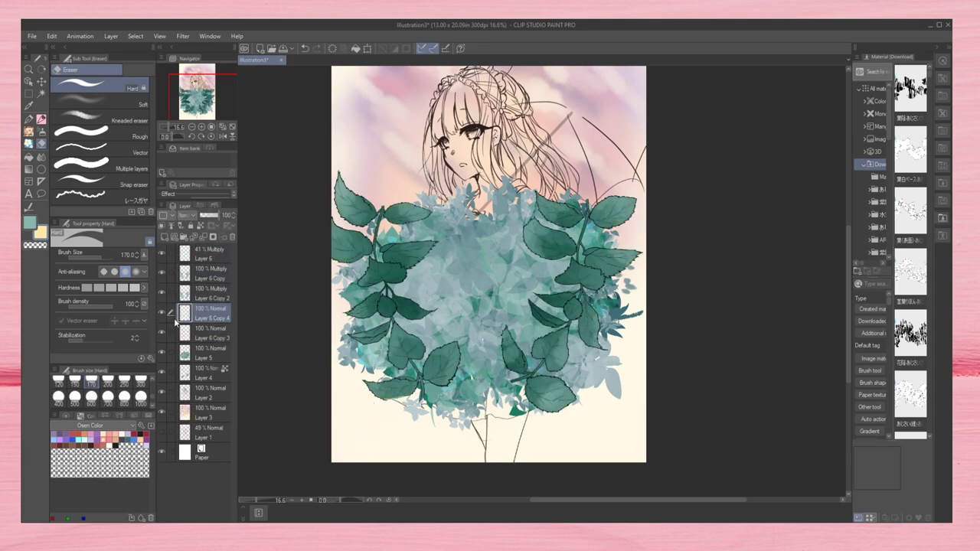
{"action": "key", "text": "ctrl+e"}
{"action": "key", "text": "ctrl+e"}
{"action": "key", "text": "ctrl+e"}
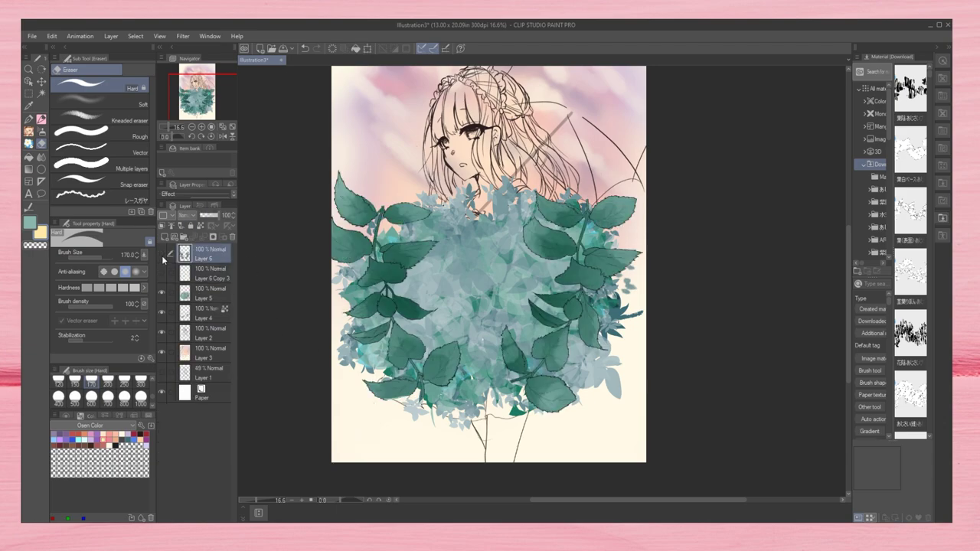
Step: Place the spare white leaf spray layer above the coloured leaves and move the spray toward the girl's chest
{"action": "left_click_drag", "start_coordinate": [203, 274], "coordinate": [203, 251]}
{"action": "key", "text": "k"}
{"action": "scroll", "coordinate": [291, 241], "scroll_direction": "left", "scroll_amount": 2}
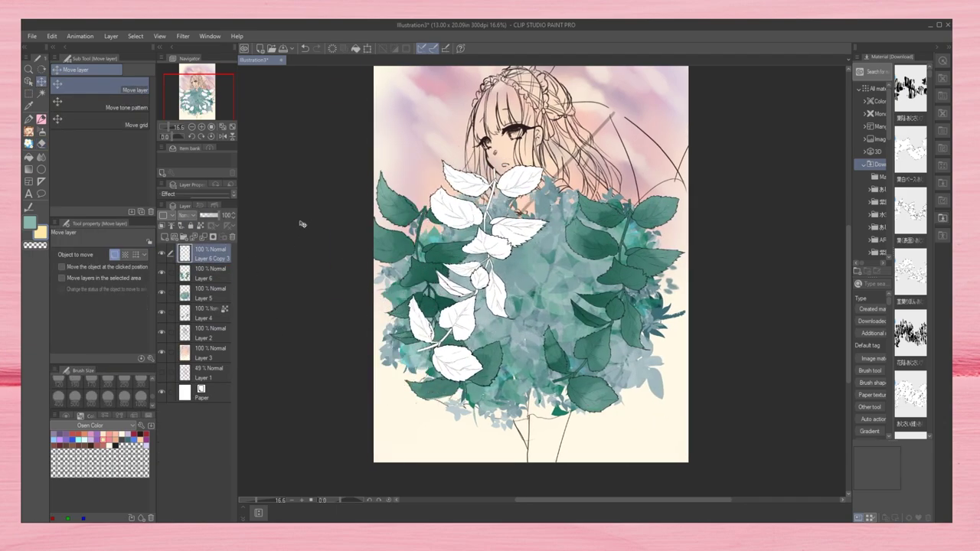
Step: Put the girl's line art layer above the foliage layers and hide the leaf spray and foliage layers
{"action": "left_click", "coordinate": [160, 252]}
{"action": "left_click", "coordinate": [161, 272]}
{"action": "left_click", "coordinate": [161, 292]}
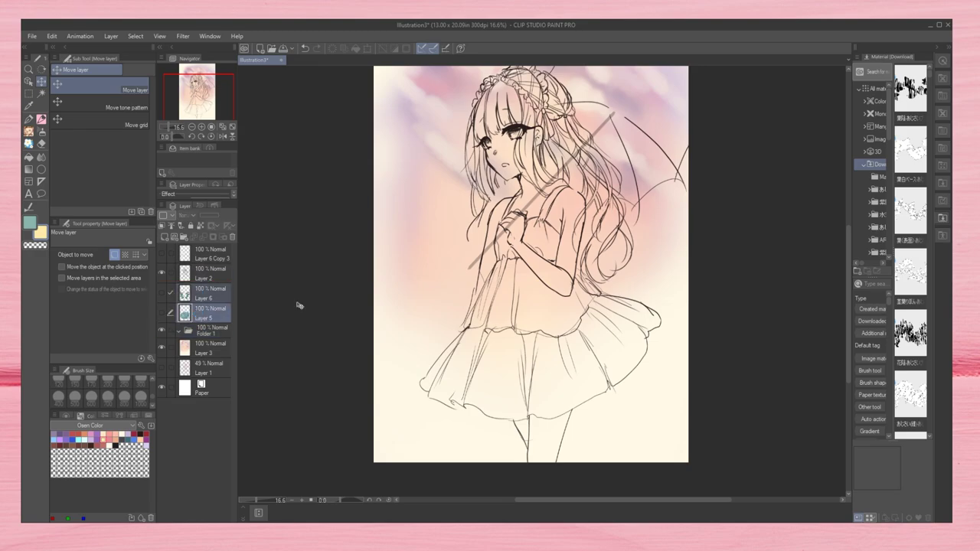
{"action": "key", "text": "ctrl+z"}
{"action": "scroll", "coordinate": [531, 265], "scroll_direction": "down", "scroll_amount": 1}
{"action": "scroll", "coordinate": [728, 284], "scroll_direction": "up", "scroll_amount": 2}
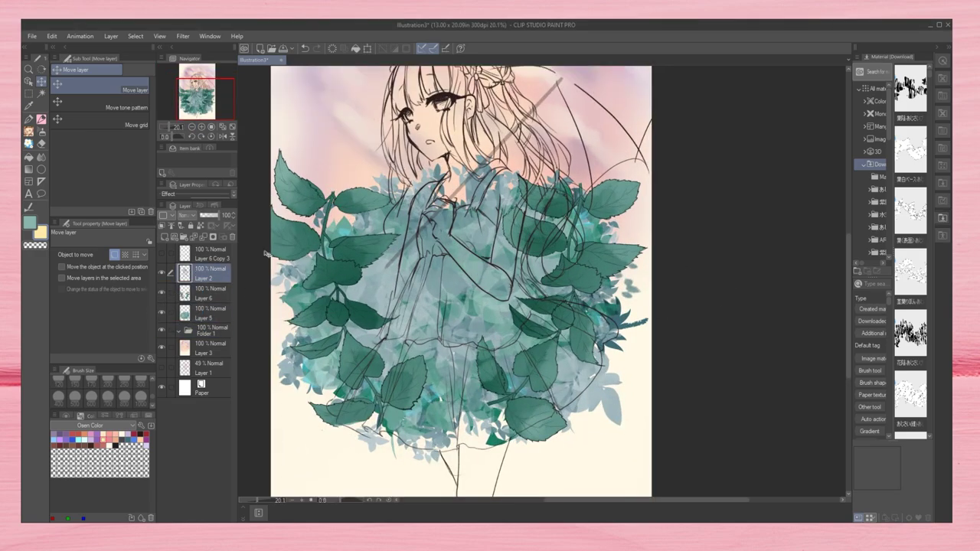
{"action": "left_click", "coordinate": [161, 292]}
{"action": "left_click", "coordinate": [161, 312]}
Step: On a new layer beneath the line art, paint the face, neck, arms and hands pale yellow with the G-pen
{"action": "key", "text": "p"}
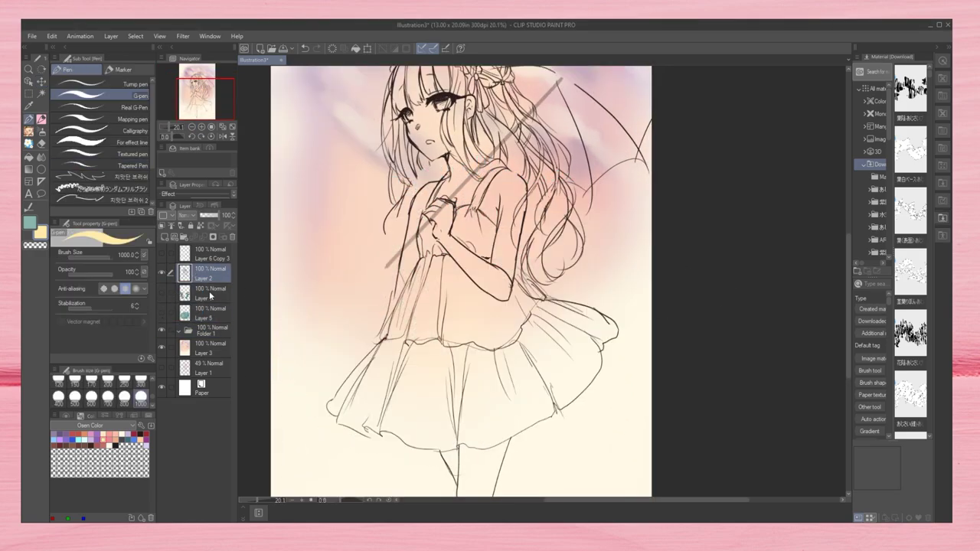
{"action": "key", "text": "ctrl+shift+n"}
{"action": "left_click", "coordinate": [108, 397]}
{"action": "left_click_drag", "start_coordinate": [417, 115], "coordinate": [433, 141]}
{"action": "left_click", "coordinate": [75, 379]}
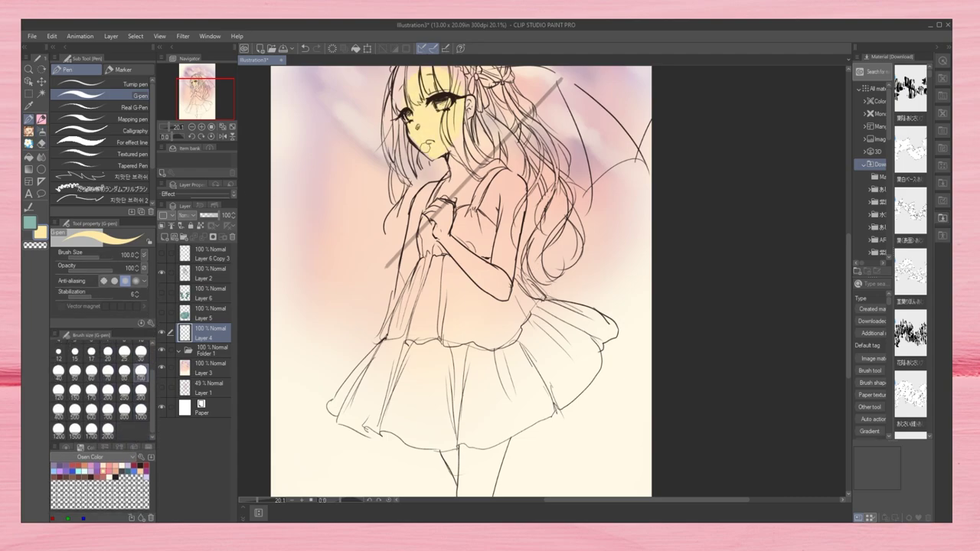
{"action": "mouse_move", "coordinate": [460, 100]}
{"action": "left_mouse_down"}
{"action": "mouse_move", "coordinate": [459, 199]}
{"action": "mouse_move", "coordinate": [429, 184]}
{"action": "mouse_move", "coordinate": [478, 264]}
{"action": "left_mouse_up"}
{"action": "left_click_drag", "start_coordinate": [491, 175], "coordinate": [512, 280]}
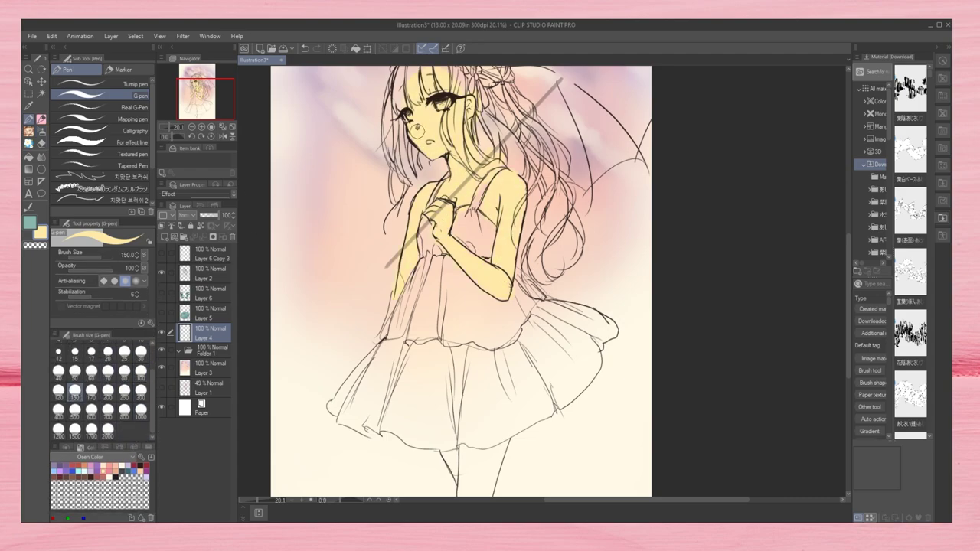
Step: Shade the neck, shoulders and arms with teal using the Watercolor5 brush at size 250 on the transparency-locked skin layer
{"action": "left_click", "coordinate": [42, 121]}
{"action": "left_click", "coordinate": [117, 157]}
{"action": "left_click_drag", "start_coordinate": [452, 146], "coordinate": [463, 169]}
{"action": "left_click_drag", "start_coordinate": [437, 126], "coordinate": [467, 176]}
{"action": "left_click_drag", "start_coordinate": [498, 173], "coordinate": [521, 261]}
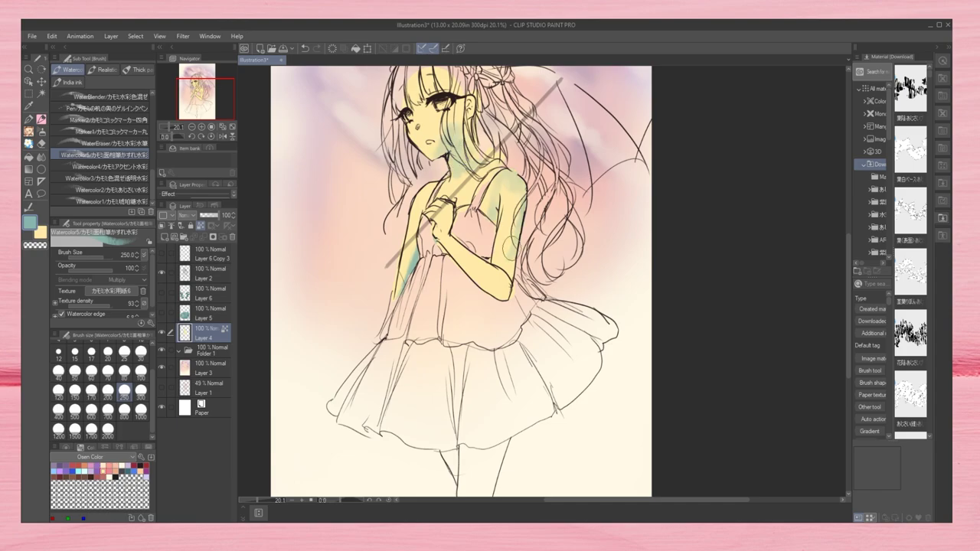
{"action": "left_click_drag", "start_coordinate": [483, 226], "coordinate": [513, 295]}
{"action": "left_click_drag", "start_coordinate": [440, 206], "coordinate": [475, 264]}
{"action": "left_click_drag", "start_coordinate": [509, 157], "coordinate": [518, 218]}
{"action": "left_click_drag", "start_coordinate": [448, 107], "coordinate": [454, 173]}
{"action": "left_click_drag", "start_coordinate": [395, 279], "coordinate": [398, 302]}
{"action": "left_click_drag", "start_coordinate": [458, 175], "coordinate": [463, 211]}
{"action": "left_click_drag", "start_coordinate": [481, 156], "coordinate": [517, 192]}
Step: Paint peach and pink tones on the face, lips and arms with the Dense watercolor brush at size 70
{"action": "left_click", "coordinate": [28, 131]}
{"action": "left_click", "coordinate": [108, 370]}
{"action": "left_click", "coordinate": [426, 123], "text": "alt"}
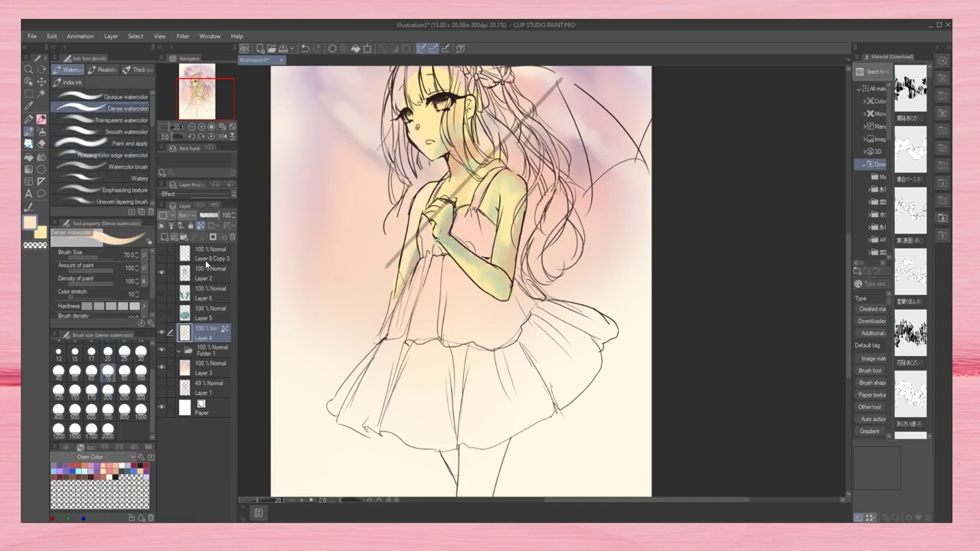
{"action": "left_click", "coordinate": [117, 465]}
{"action": "left_click_drag", "start_coordinate": [413, 126], "coordinate": [421, 149]}
{"action": "left_click_drag", "start_coordinate": [402, 191], "coordinate": [429, 283]}
{"action": "left_click_drag", "start_coordinate": [420, 77], "coordinate": [446, 130]}
{"action": "left_click_drag", "start_coordinate": [484, 191], "coordinate": [504, 181]}
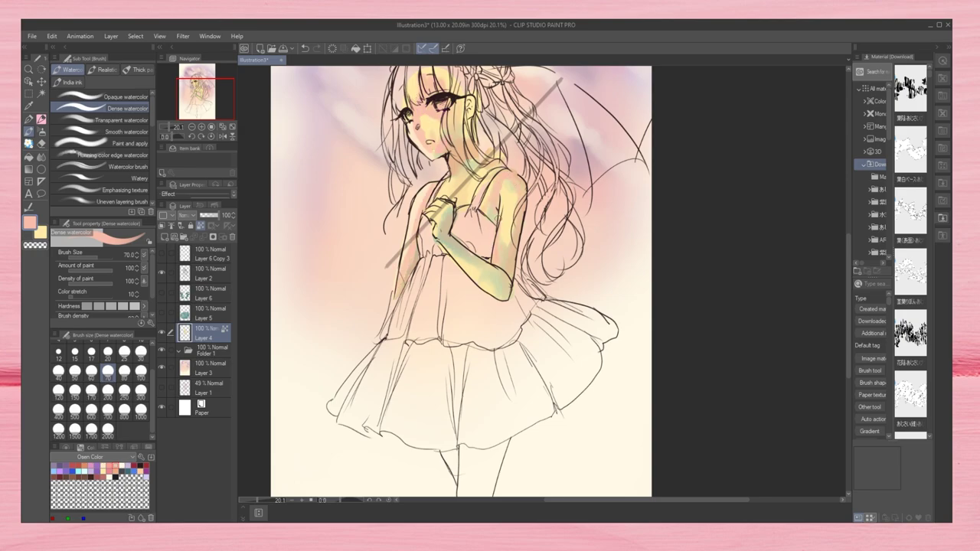
{"action": "left_click_drag", "start_coordinate": [444, 226], "coordinate": [460, 249]}
{"action": "mouse_move", "coordinate": [498, 219]}
{"action": "left_mouse_down"}
{"action": "mouse_move", "coordinate": [502, 241]}
{"action": "mouse_move", "coordinate": [502, 222]}
{"action": "left_mouse_up"}
Step: Blend yellow over the skin and add soft blue shading along the raised arm's outer edge with Running color edge watercolor at size 250
{"action": "left_click", "coordinate": [84, 465]}
{"action": "left_click", "coordinate": [115, 155]}
{"action": "left_click", "coordinate": [429, 134], "text": "alt"}
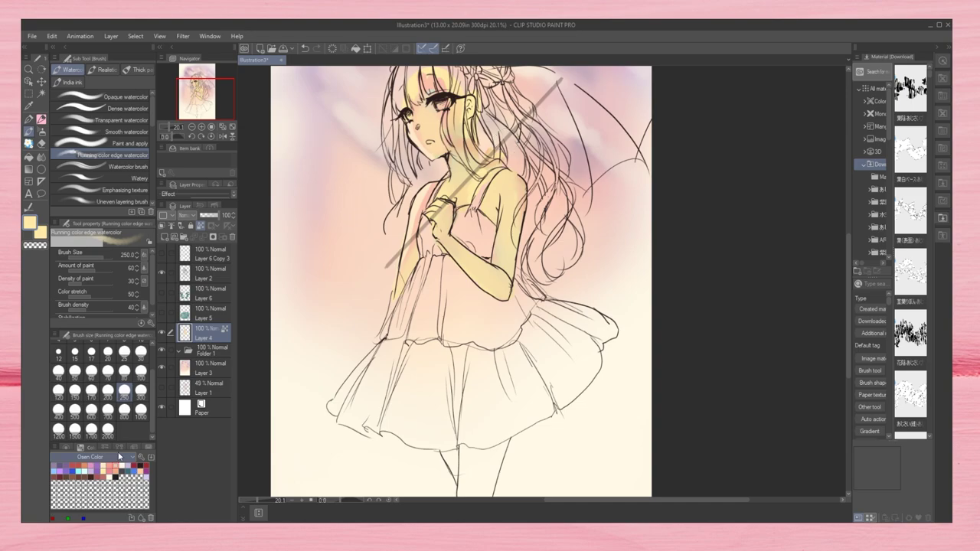
{"action": "left_click", "coordinate": [61, 467]}
{"action": "left_click_drag", "start_coordinate": [509, 176], "coordinate": [517, 294]}
{"action": "left_click", "coordinate": [222, 137]}
{"action": "left_click", "coordinate": [222, 136]}
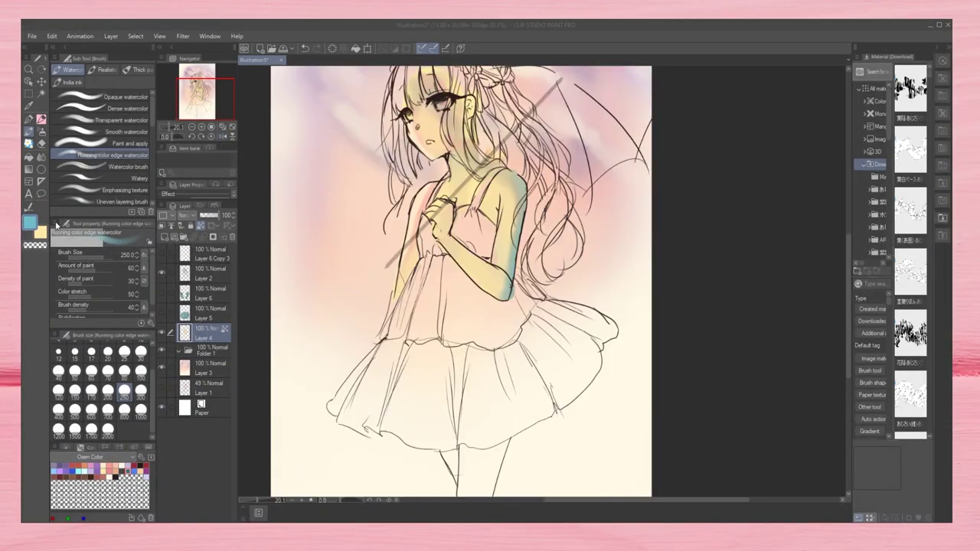
{"action": "key", "text": "x"}
{"action": "left_click_drag", "start_coordinate": [521, 187], "coordinate": [502, 295]}
Step: On a new layer above the skin, colour the whole dress flat sage green with the G-pen at size 100 and the Fill tool
{"action": "left_click", "coordinate": [170, 236]}
{"action": "key", "text": "p"}
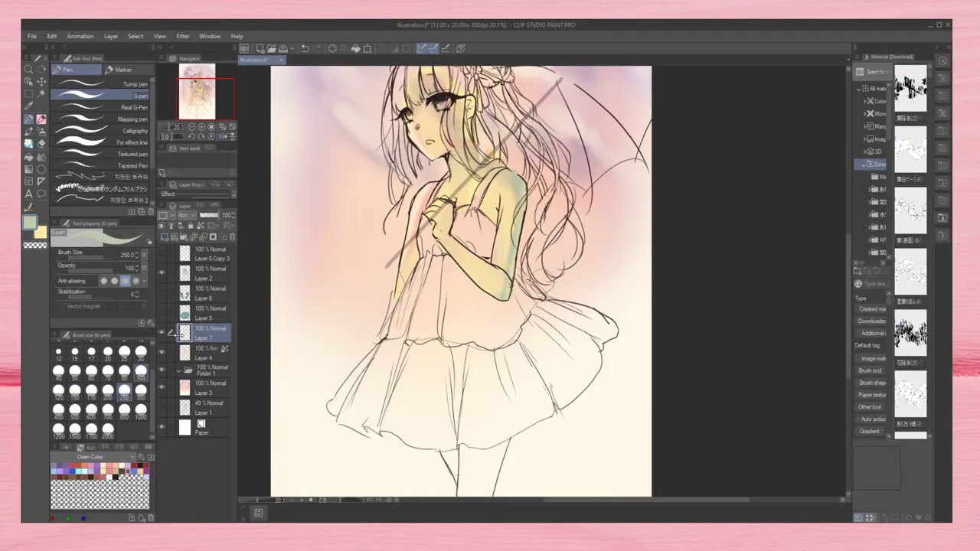
{"action": "mouse_move", "coordinate": [432, 272]}
{"action": "left_mouse_down"}
{"action": "mouse_move", "coordinate": [402, 372]}
{"action": "mouse_move", "coordinate": [490, 176]}
{"action": "left_mouse_up"}
{"action": "left_click_drag", "start_coordinate": [386, 327], "coordinate": [331, 417]}
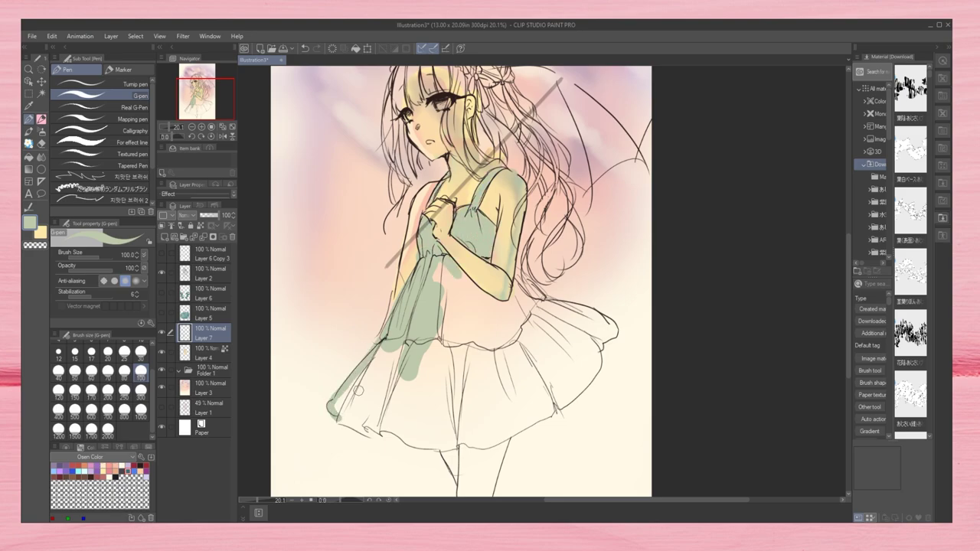
{"action": "mouse_move", "coordinate": [469, 446]}
{"action": "left_mouse_down"}
{"action": "mouse_move", "coordinate": [568, 396]}
{"action": "mouse_move", "coordinate": [588, 312]}
{"action": "left_mouse_up"}
{"action": "key", "text": "g"}
{"action": "left_click", "coordinate": [529, 359]}
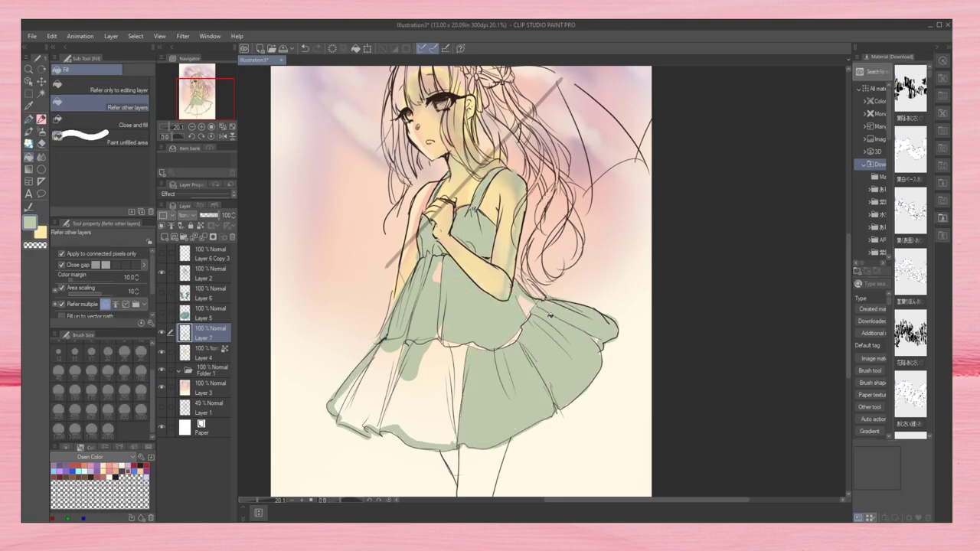
{"action": "left_click", "coordinate": [414, 406]}
Step: Lock the dress layer's transparency and blend light aqua over the dress's front half with Running color edge watercolor at size 250
{"action": "key", "text": "p"}
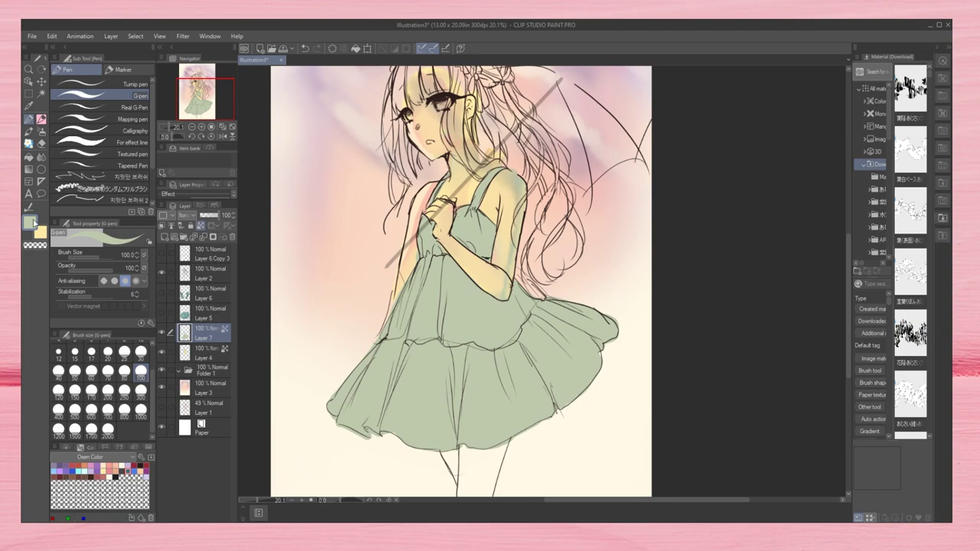
{"action": "left_click_drag", "start_coordinate": [418, 261], "coordinate": [383, 399]}
{"action": "key", "text": "b"}
{"action": "left_click_drag", "start_coordinate": [429, 253], "coordinate": [398, 429]}
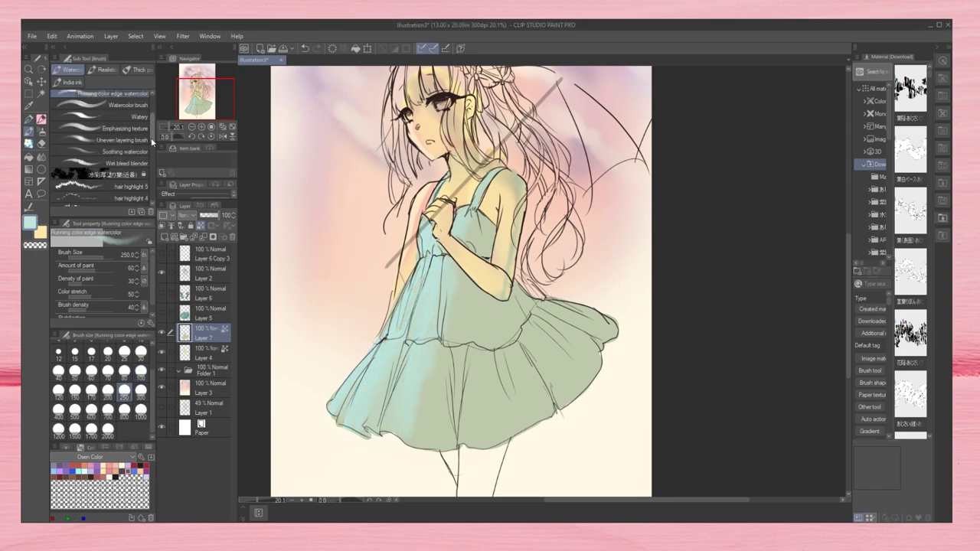
Step: Try to fade the dress into a translucent watercolour texture with the WaterEraser brush at size 250
{"action": "scroll", "coordinate": [115, 142], "scroll_direction": "down", "scroll_amount": 3}
{"action": "left_click", "coordinate": [115, 143]}
{"action": "left_click_drag", "start_coordinate": [429, 299], "coordinate": [405, 436]}
{"action": "left_click_drag", "start_coordinate": [368, 391], "coordinate": [413, 429]}
{"action": "mouse_move", "coordinate": [498, 291]}
{"action": "left_mouse_down"}
{"action": "mouse_move", "coordinate": [421, 406]}
{"action": "mouse_move", "coordinate": [360, 398]}
{"action": "mouse_move", "coordinate": [460, 414]}
{"action": "mouse_move", "coordinate": [582, 322]}
{"action": "left_mouse_up"}
{"action": "left_click", "coordinate": [42, 234]}
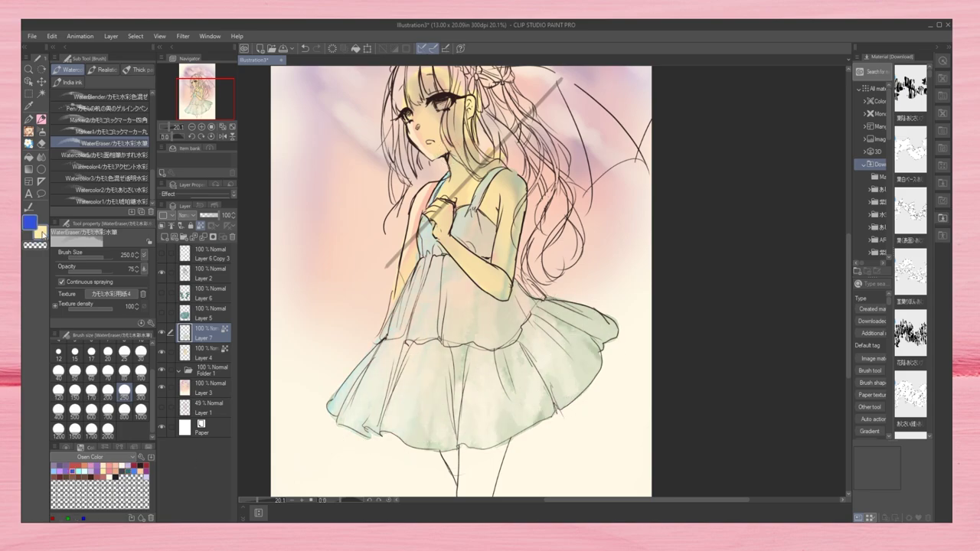
{"action": "key", "text": "ctrl+z"}
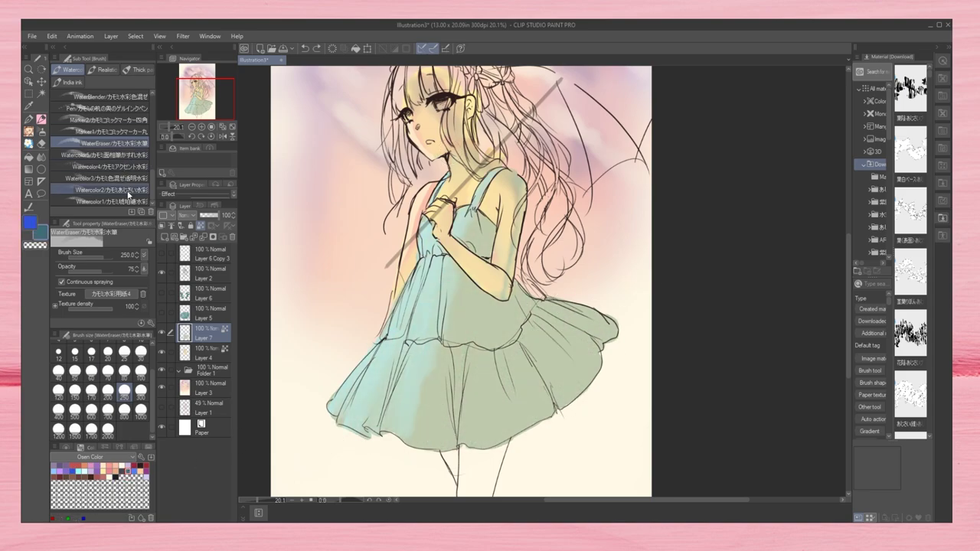
Step: Paint cream and pale yellow streaks down the front folds of the dress with Dense watercolor at size 70
{"action": "left_click", "coordinate": [111, 97]}
{"action": "scroll", "coordinate": [100, 138], "scroll_direction": "up", "scroll_amount": 3}
{"action": "left_click", "coordinate": [100, 108]}
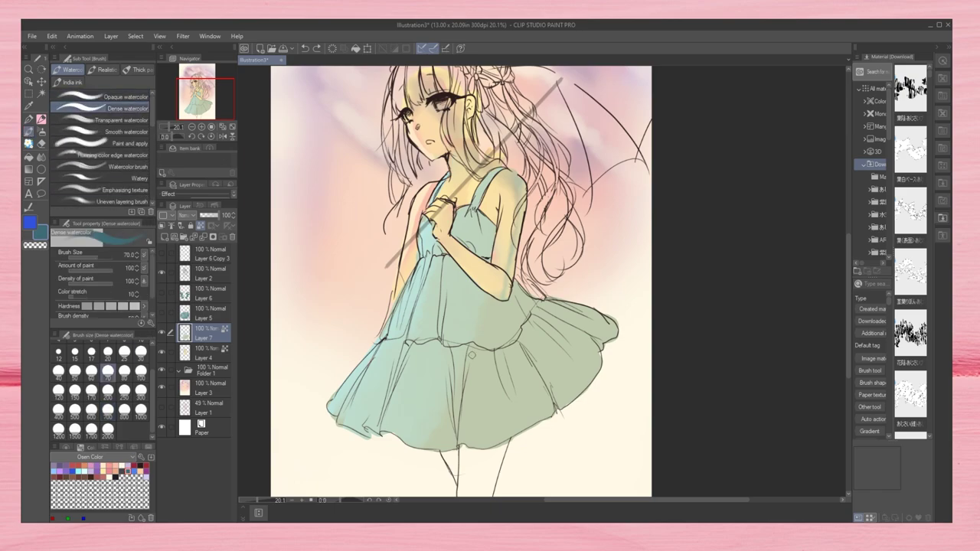
{"action": "left_click_drag", "start_coordinate": [345, 414], "coordinate": [422, 242]}
{"action": "left_click_drag", "start_coordinate": [428, 444], "coordinate": [460, 218]}
{"action": "left_click_drag", "start_coordinate": [360, 421], "coordinate": [467, 265]}
{"action": "left_click_drag", "start_coordinate": [528, 429], "coordinate": [471, 222]}
Step: Paint muted teal-blue fold shadows on the back of the skirt, the shoulder strap and the bodice
{"action": "left_click", "coordinate": [38, 222]}
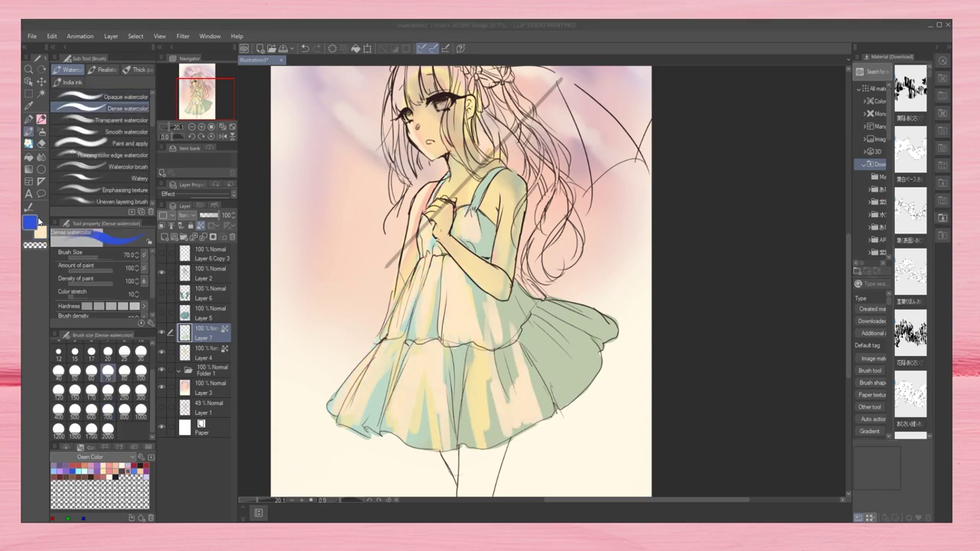
{"action": "left_click", "coordinate": [448, 345], "text": "alt"}
{"action": "left_click_drag", "start_coordinate": [559, 291], "coordinate": [521, 367]}
{"action": "left_click_drag", "start_coordinate": [602, 306], "coordinate": [551, 352]}
{"action": "left_click_drag", "start_coordinate": [536, 352], "coordinate": [529, 413]}
{"action": "left_click_drag", "start_coordinate": [497, 172], "coordinate": [445, 318]}
{"action": "left_click_drag", "start_coordinate": [468, 352], "coordinate": [459, 444]}
{"action": "left_click_drag", "start_coordinate": [509, 360], "coordinate": [501, 406]}
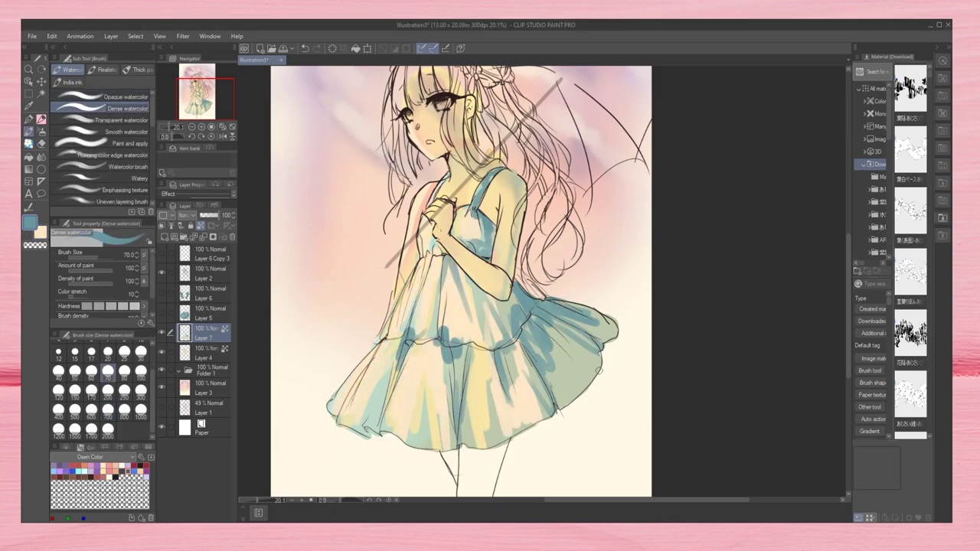
Step: Layer sampled aqua and very pale blue strokes over the skirt folds, hem, bodice and strap
{"action": "left_click", "coordinate": [469, 258], "text": "alt"}
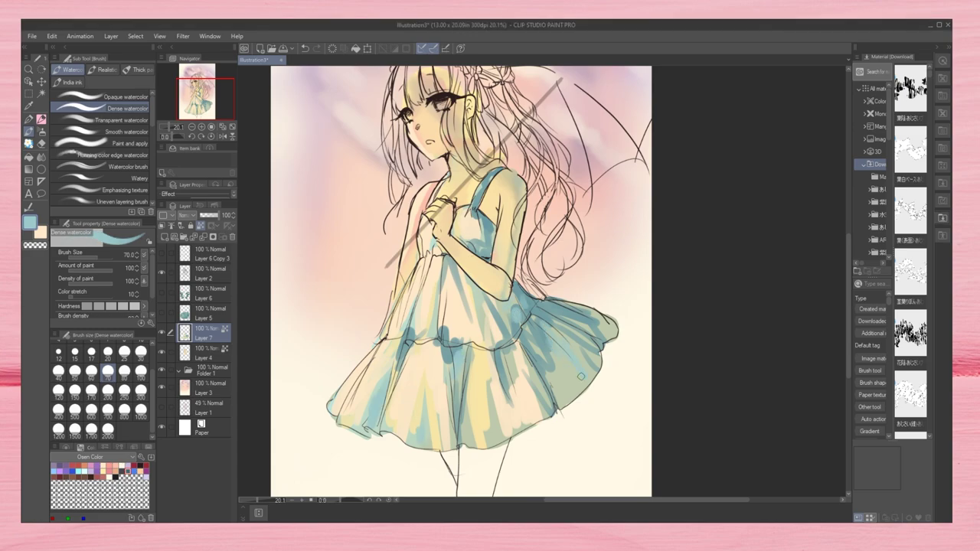
{"action": "left_click", "coordinate": [506, 280], "text": "alt"}
{"action": "left_click_drag", "start_coordinate": [375, 379], "coordinate": [369, 429]}
{"action": "left_click_drag", "start_coordinate": [423, 402], "coordinate": [420, 452]}
{"action": "left_click_drag", "start_coordinate": [459, 257], "coordinate": [448, 309]}
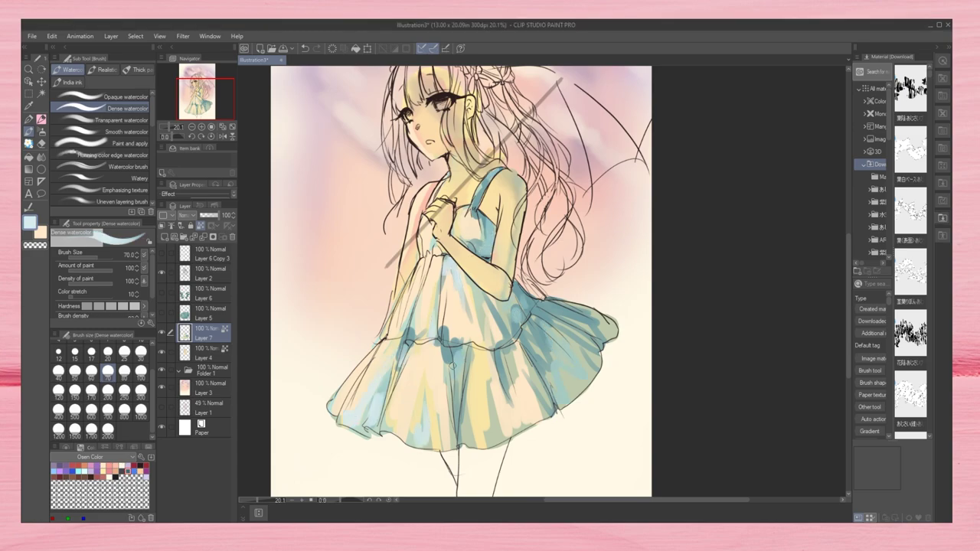
{"action": "left_click_drag", "start_coordinate": [466, 350], "coordinate": [456, 446]}
{"action": "left_click_drag", "start_coordinate": [521, 301], "coordinate": [500, 352]}
{"action": "left_click_drag", "start_coordinate": [482, 181], "coordinate": [477, 227]}
{"action": "mouse_move", "coordinate": [540, 398]}
{"action": "left_mouse_down"}
{"action": "mouse_move", "coordinate": [598, 313]}
{"action": "mouse_move", "coordinate": [541, 348]}
{"action": "left_mouse_up"}
{"action": "left_click_drag", "start_coordinate": [530, 287], "coordinate": [518, 310]}
{"action": "left_click_drag", "start_coordinate": [510, 357], "coordinate": [501, 397]}
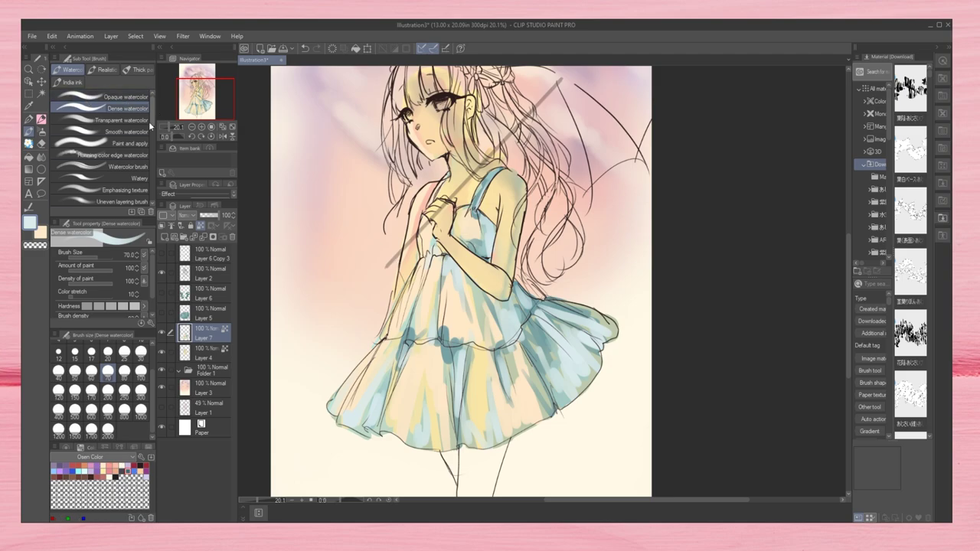
Step: Blend sampled cream into the blue strokes across the bodice and skirt with Opaque watercolor at size 100
{"action": "left_click", "coordinate": [115, 97]}
{"action": "left_click", "coordinate": [364, 389], "text": "alt"}
{"action": "left_click_drag", "start_coordinate": [442, 277], "coordinate": [442, 323]}
{"action": "left_click_drag", "start_coordinate": [529, 288], "coordinate": [521, 360]}
{"action": "left_click_drag", "start_coordinate": [609, 306], "coordinate": [536, 398]}
{"action": "left_click_drag", "start_coordinate": [478, 181], "coordinate": [478, 227]}
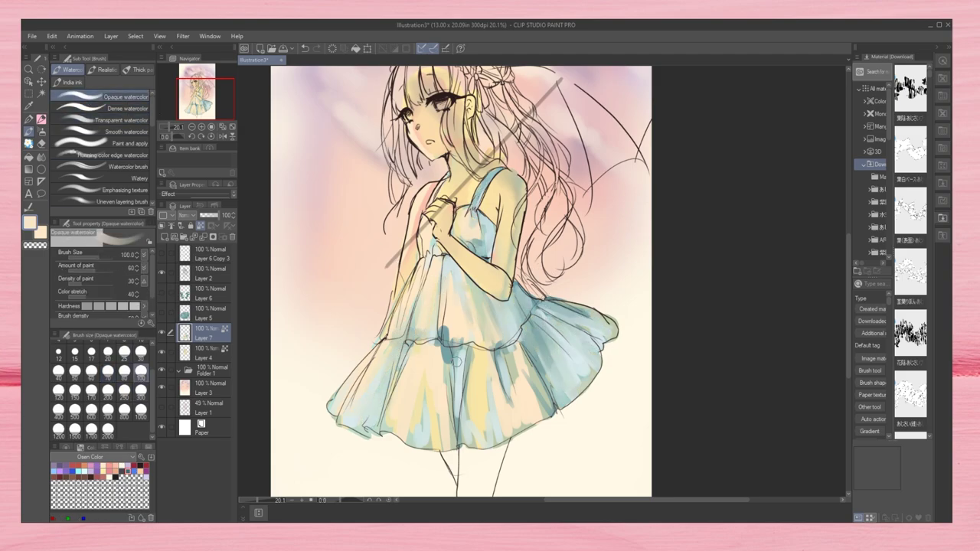
{"action": "left_click_drag", "start_coordinate": [450, 317], "coordinate": [437, 392]}
{"action": "mouse_move", "coordinate": [468, 365]}
{"action": "left_mouse_down"}
{"action": "mouse_move", "coordinate": [401, 402]}
{"action": "mouse_move", "coordinate": [475, 420]}
{"action": "left_mouse_up"}
{"action": "left_click_drag", "start_coordinate": [489, 321], "coordinate": [475, 410]}
{"action": "left_click_drag", "start_coordinate": [510, 345], "coordinate": [521, 403]}
Step: Brighten the skirt panels with pale cream Dense watercolor strokes at size 70 and soften the back folds with Opaque watercolor at size 100
{"action": "left_click", "coordinate": [115, 108]}
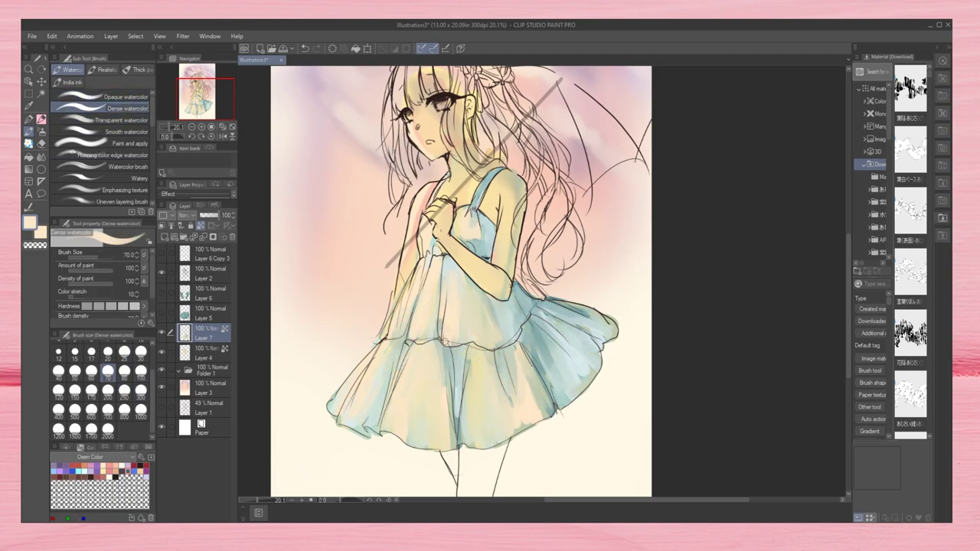
{"action": "left_click_drag", "start_coordinate": [475, 356], "coordinate": [490, 444]}
{"action": "left_click_drag", "start_coordinate": [494, 372], "coordinate": [498, 430]}
{"action": "left_click_drag", "start_coordinate": [360, 353], "coordinate": [366, 435]}
{"action": "left_click_drag", "start_coordinate": [383, 337], "coordinate": [352, 418]}
{"action": "left_click_drag", "start_coordinate": [409, 276], "coordinate": [398, 422]}
{"action": "left_click_drag", "start_coordinate": [414, 351], "coordinate": [429, 448]}
{"action": "left_click_drag", "start_coordinate": [478, 358], "coordinate": [483, 432]}
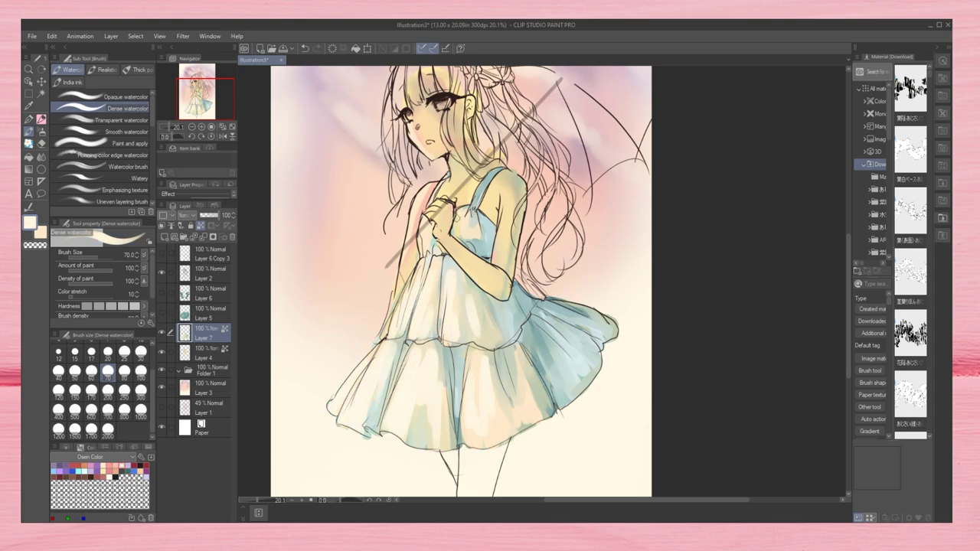
{"action": "left_click", "coordinate": [115, 97]}
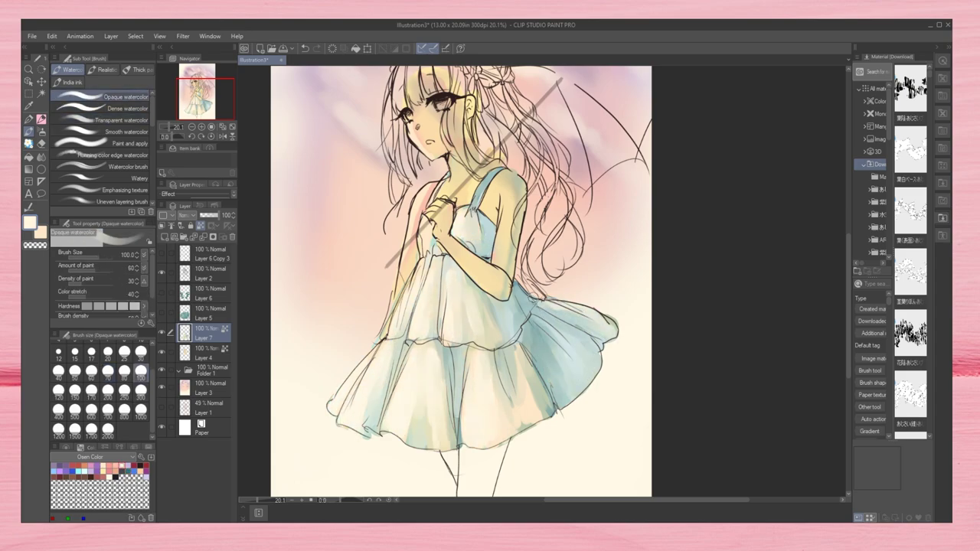
Step: Show the two foliage layers, Layer 6 and Layer 5, and move them beneath the skin and dress layers
{"action": "left_click", "coordinate": [161, 292]}
{"action": "left_click", "coordinate": [199, 299]}
{"action": "left_click_drag", "start_coordinate": [201, 306], "coordinate": [203, 338]}
Step: Lasso the leaves on the girl's front side and transform them inward towards her raised arm
{"action": "key", "text": "m"}
{"action": "scroll", "coordinate": [459, 283], "scroll_direction": "down", "scroll_amount": 2}
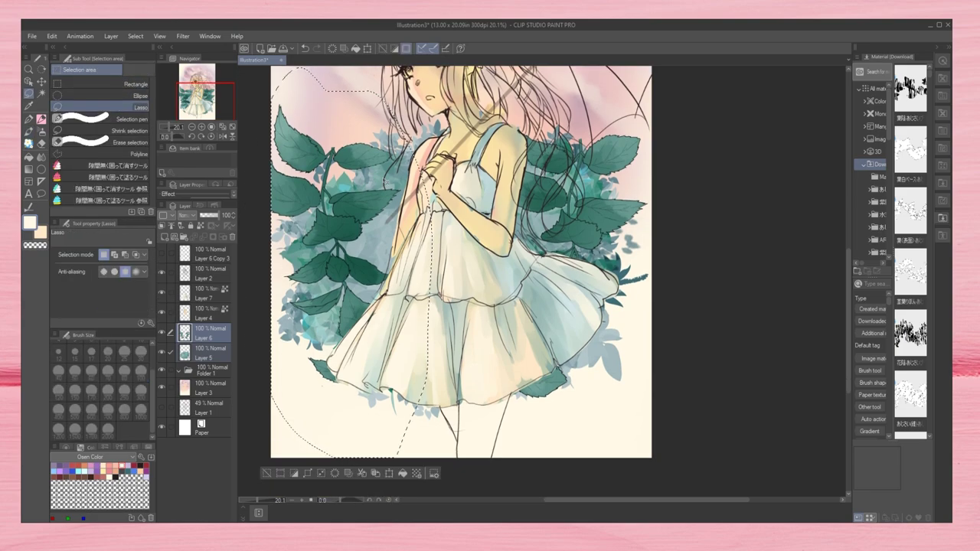
{"action": "left_click_drag", "start_coordinate": [295, 69], "coordinate": [288, 70]}
{"action": "key", "text": "ctrl+t"}
{"action": "left_click_drag", "start_coordinate": [459, 86], "coordinate": [521, 100]}
{"action": "key", "text": "Return"}
Step: Duplicate the leaf layer and transform the copy to thicken the foliage behind the girl
{"action": "key", "text": "ctrl+c"}
{"action": "key", "text": "ctrl+v"}
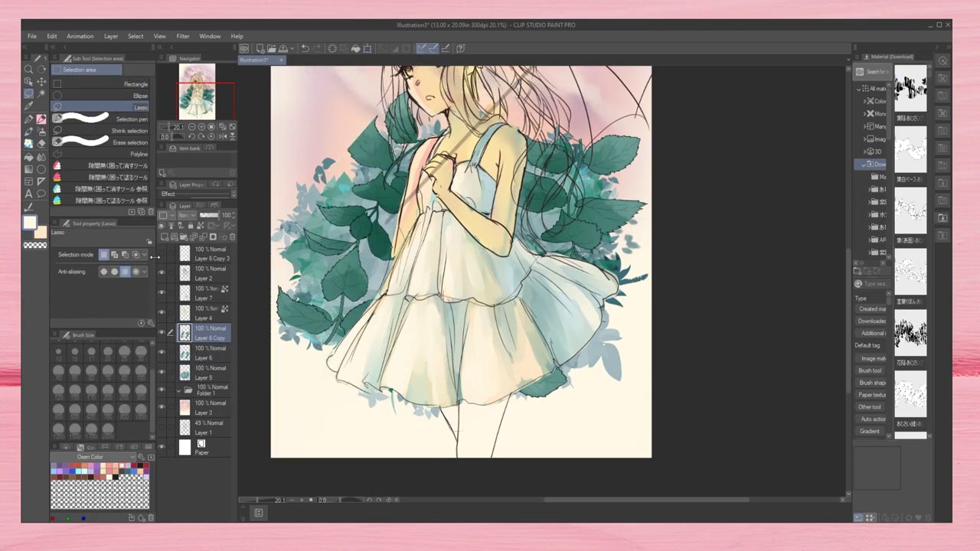
{"action": "key", "text": "ctrl+t"}
{"action": "key", "text": "Return"}
Step: Shade the copied leaves dark navy on a clipped Overlay layer with Running color edge watercolor at size 700, and place Layer 6 above it
{"action": "key", "text": "ctrl+shift+n"}
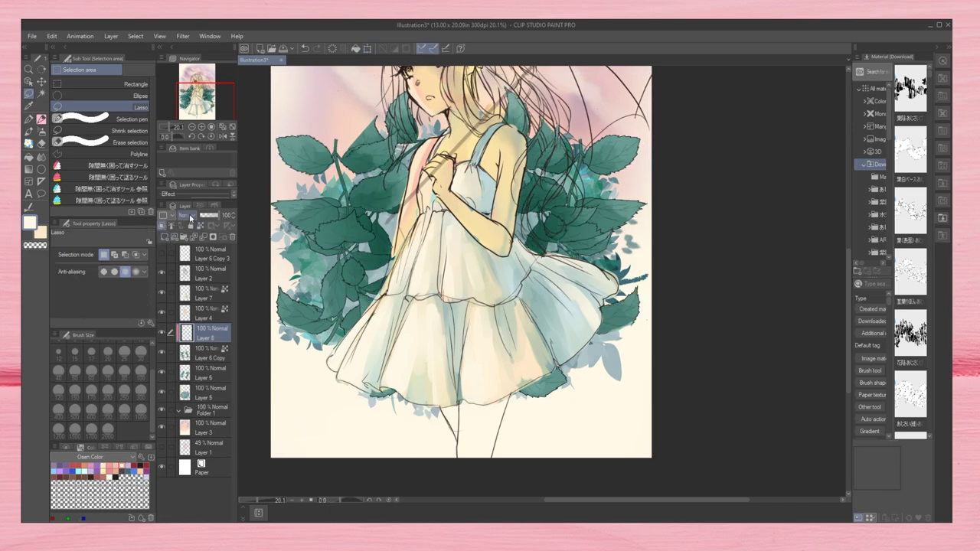
{"action": "key", "text": "b"}
{"action": "left_click_drag", "start_coordinate": [203, 375], "coordinate": [203, 332]}
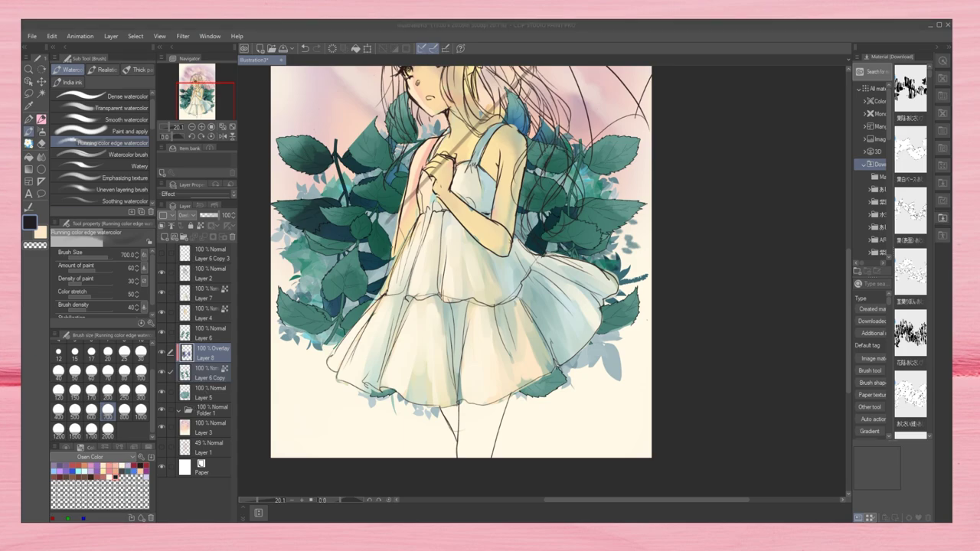
Step: On a new layer beneath the line art, colour all of the hair flat blue with Dense watercolor at size 70
{"action": "scroll", "coordinate": [461, 283], "scroll_direction": "up", "scroll_amount": 5}
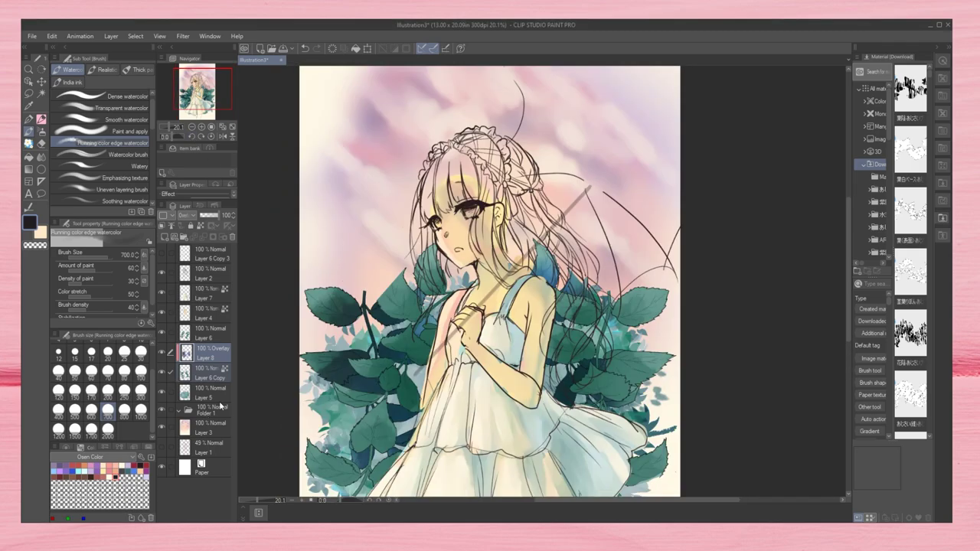
{"action": "key", "text": "ctrl+shift+n"}
{"action": "left_click", "coordinate": [103, 97]}
{"action": "left_click_drag", "start_coordinate": [426, 200], "coordinate": [429, 272]}
{"action": "left_click_drag", "start_coordinate": [420, 184], "coordinate": [433, 344]}
{"action": "mouse_move", "coordinate": [425, 152]}
{"action": "left_mouse_down"}
{"action": "mouse_move", "coordinate": [461, 213]}
{"action": "mouse_move", "coordinate": [490, 204]}
{"action": "mouse_move", "coordinate": [508, 285]}
{"action": "left_mouse_up"}
{"action": "left_click_drag", "start_coordinate": [505, 196], "coordinate": [536, 265]}
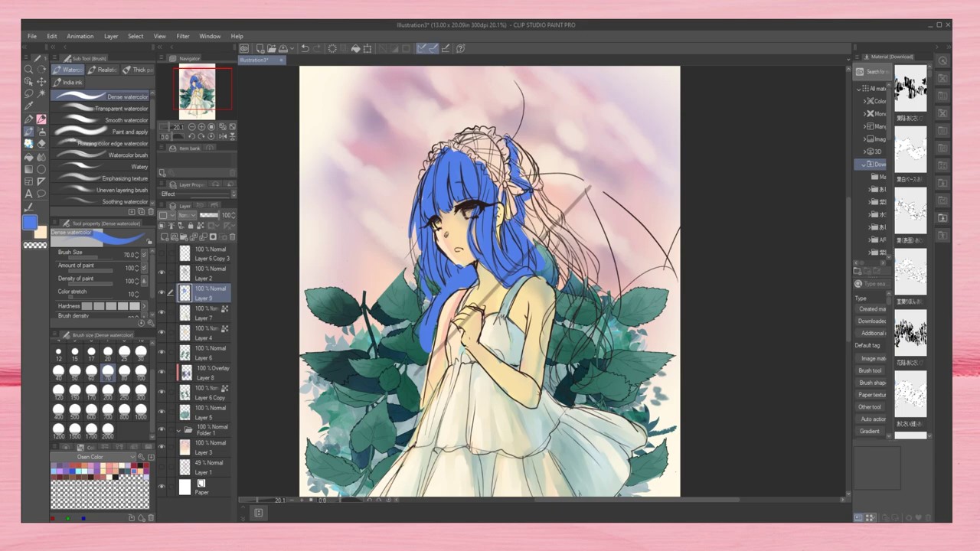
{"action": "mouse_move", "coordinate": [511, 139]}
{"action": "left_mouse_down"}
{"action": "mouse_move", "coordinate": [564, 297]}
{"action": "mouse_move", "coordinate": [579, 383]}
{"action": "left_mouse_up"}
{"action": "left_click_drag", "start_coordinate": [551, 224], "coordinate": [599, 360]}
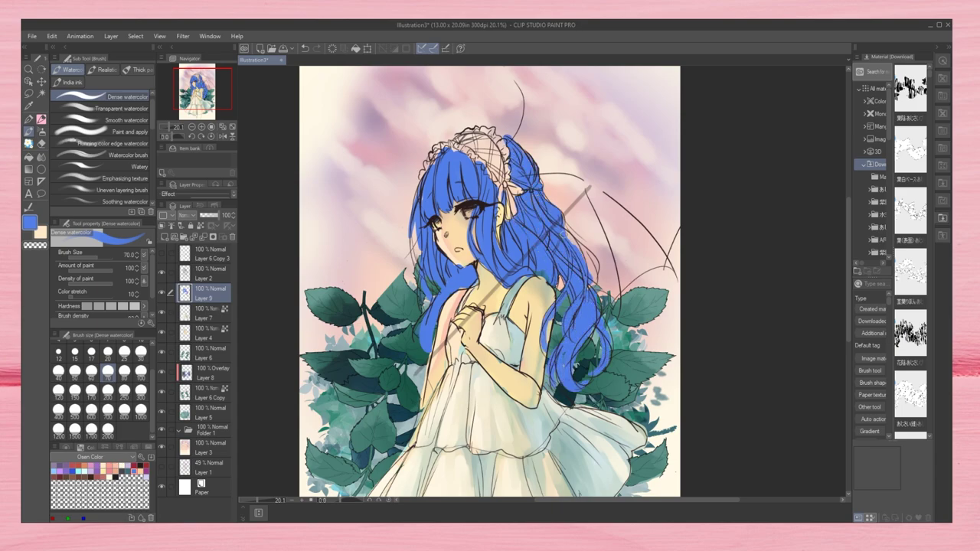
Step: Lock the hair layer's transparency and blend light cyan over the bangs and long locks with Running color edge watercolor, starting at size 700
{"action": "left_click", "coordinate": [113, 144]}
{"action": "left_click_drag", "start_coordinate": [426, 145], "coordinate": [467, 207]}
{"action": "left_click_drag", "start_coordinate": [474, 138], "coordinate": [536, 321]}
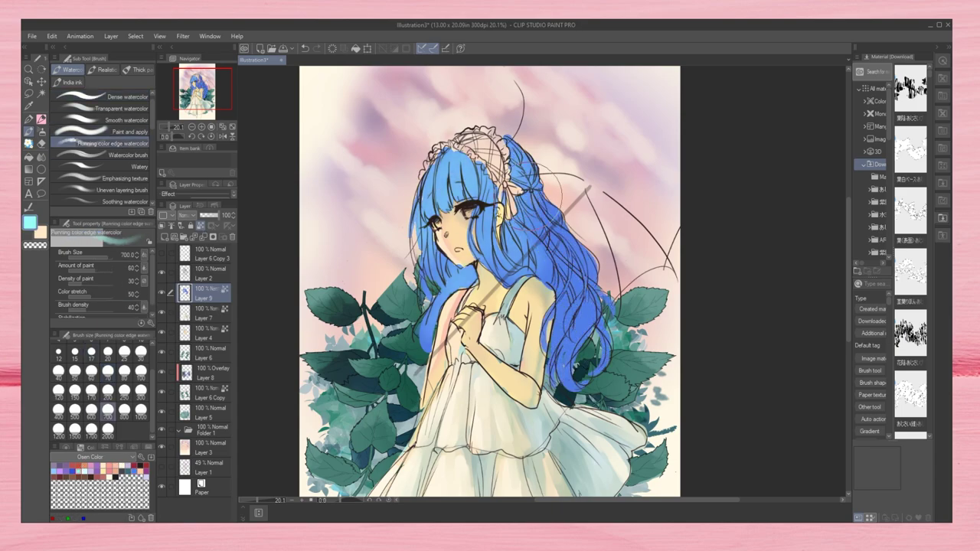
{"action": "left_click", "coordinate": [141, 370]}
{"action": "left_click_drag", "start_coordinate": [521, 168], "coordinate": [606, 344]}
{"action": "left_click_drag", "start_coordinate": [429, 153], "coordinate": [475, 184]}
{"action": "left_click_drag", "start_coordinate": [482, 207], "coordinate": [498, 276]}
{"action": "left_click_drag", "start_coordinate": [425, 215], "coordinate": [443, 345]}
Step: Blend soft lavender through the bangs, side locks and long back curls with Running color edge watercolor
{"action": "left_click", "coordinate": [141, 390]}
{"action": "left_click_drag", "start_coordinate": [540, 214], "coordinate": [597, 383]}
{"action": "left_click_drag", "start_coordinate": [425, 153], "coordinate": [475, 214]}
{"action": "left_click_drag", "start_coordinate": [429, 230], "coordinate": [449, 283]}
{"action": "left_click_drag", "start_coordinate": [506, 150], "coordinate": [559, 383]}
Step: Brush pale cream highlights onto the front and side locks of the hair with Running color edge watercolor at size 100
{"action": "left_click", "coordinate": [559, 383], "text": "alt"}
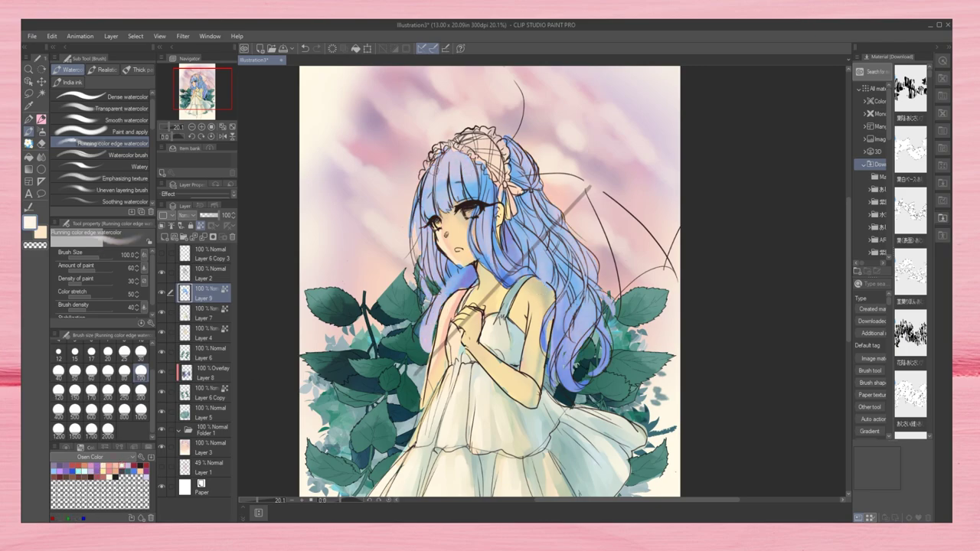
{"action": "left_click_drag", "start_coordinate": [419, 191], "coordinate": [426, 293]}
{"action": "left_click_drag", "start_coordinate": [419, 300], "coordinate": [436, 352]}
{"action": "left_click_drag", "start_coordinate": [483, 222], "coordinate": [497, 280]}
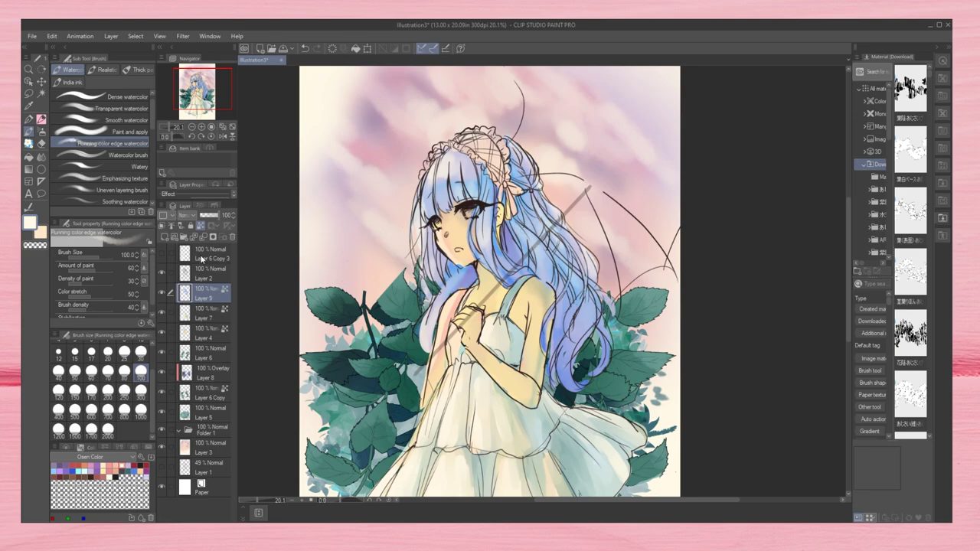
Step: Add a new layer above the line art and choose the SU-Cream Pencil at size 30
{"action": "key", "text": "p"}
{"action": "key", "text": "ctrl+shift+n"}
{"action": "key", "text": "ctrl+minus"}
{"action": "key", "text": "ctrl+minus"}
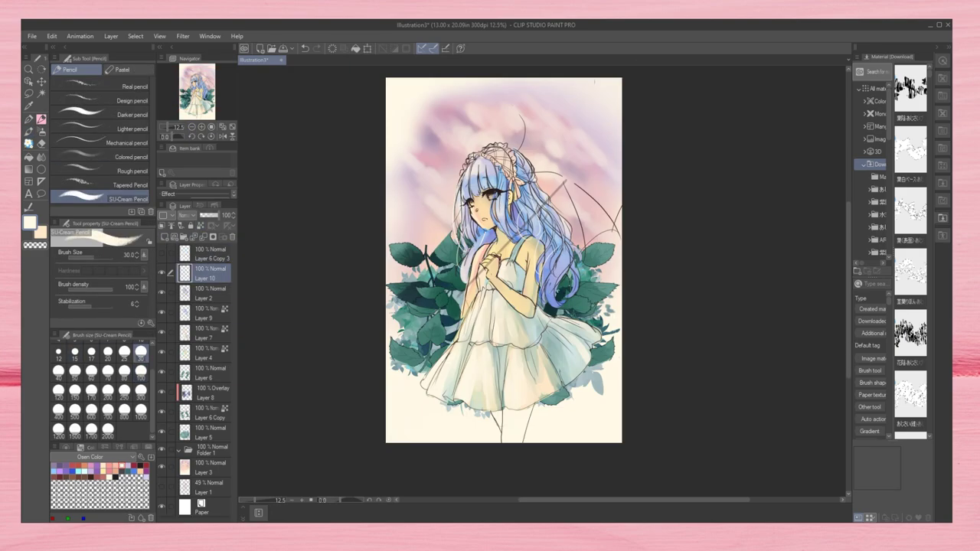
Step: Place a copy of the leaf layer in front of the hair and try erasing leaves near the raised arm with the Hard eraser
{"action": "left_click", "coordinate": [210, 313]}
{"action": "key", "text": "e"}
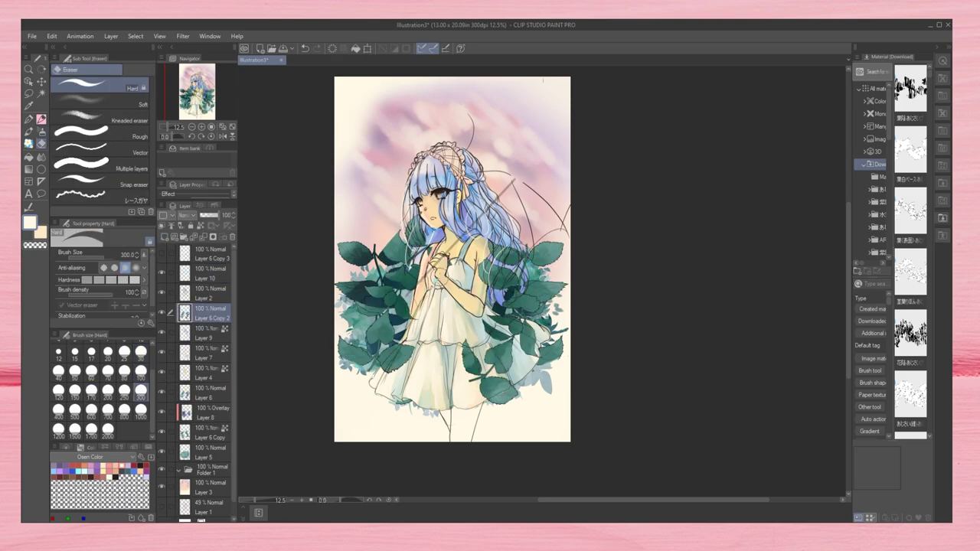
{"action": "left_click_drag", "start_coordinate": [417, 216], "coordinate": [391, 273]}
{"action": "key", "text": "ctrl+z"}
Step: Duplicate the front leaf layer, flip and rotate the copy across the dress, and erase its leaves over the face and hair at size 300
{"action": "key", "text": "ctrl+c"}
{"action": "key", "text": "ctrl+v"}
{"action": "key", "text": "ctrl+t"}
{"action": "mouse_move", "coordinate": [415, 321]}
{"action": "left_mouse_down"}
{"action": "mouse_move", "coordinate": [415, 381]}
{"action": "mouse_move", "coordinate": [416, 321]}
{"action": "left_mouse_up"}
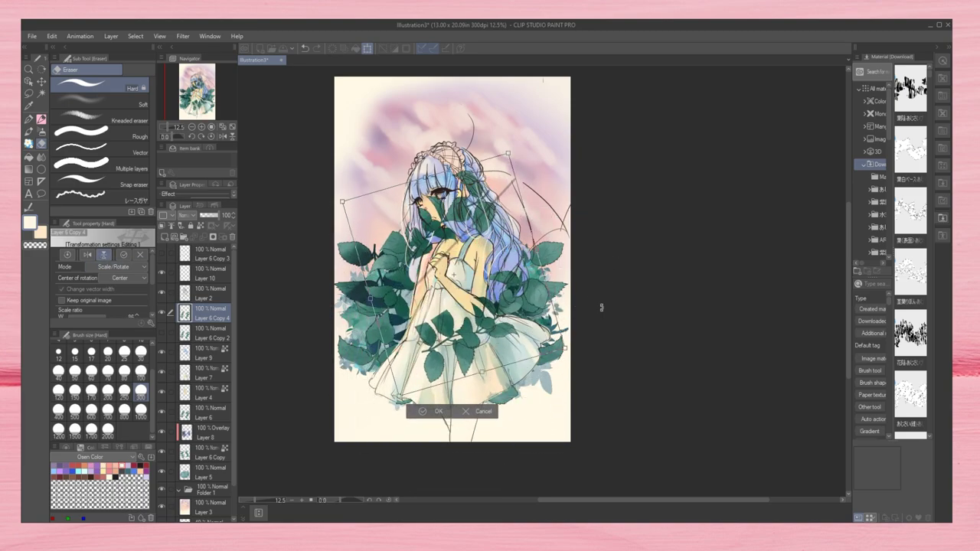
{"action": "key", "text": "Return"}
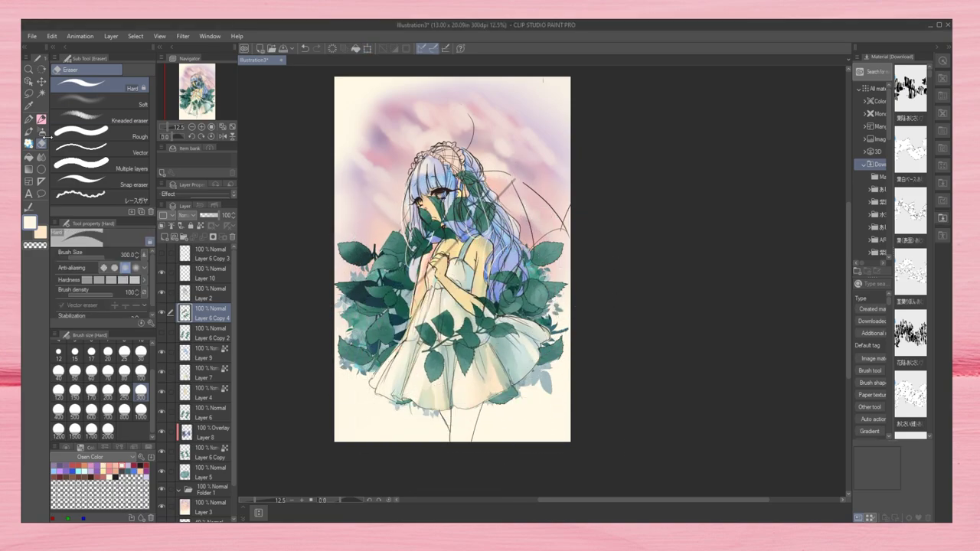
{"action": "left_click_drag", "start_coordinate": [413, 205], "coordinate": [449, 257]}
{"action": "left_click_drag", "start_coordinate": [490, 176], "coordinate": [383, 252]}
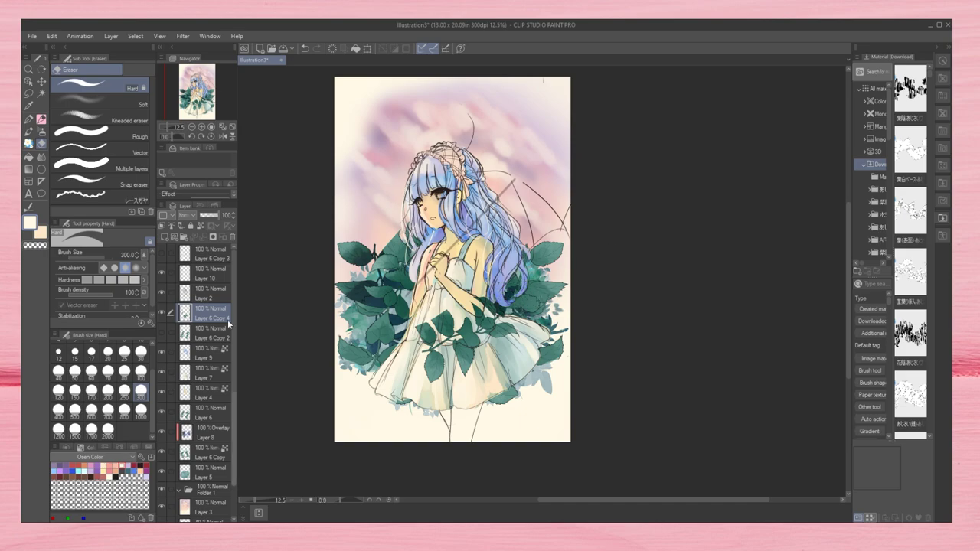
Step: Paste another leaf copy, flip it horizontally and rotate it across the front of the dress
{"action": "key", "text": "ctrl+v"}
{"action": "key", "text": "ctrl+t"}
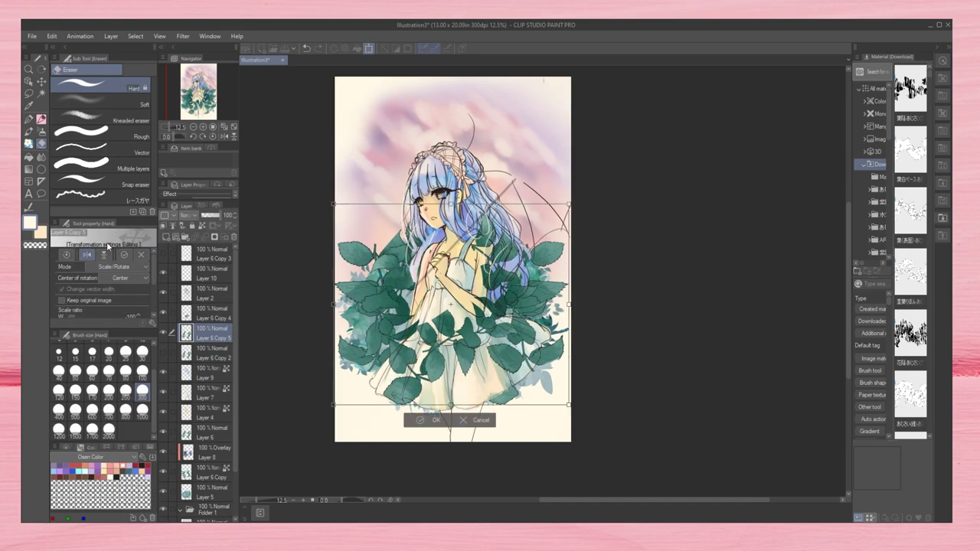
{"action": "mouse_move", "coordinate": [598, 253]}
{"action": "left_mouse_down"}
{"action": "mouse_move", "coordinate": [698, 311]}
{"action": "mouse_move", "coordinate": [667, 414]}
{"action": "left_mouse_up"}
{"action": "left_click", "coordinate": [435, 481]}
Step: Lasso the front-side leaves of the new copy, rotate them outward over the skirt, and trim stray leaves with the Hard eraser at size 170
{"action": "key", "text": "m"}
{"action": "left_click_drag", "start_coordinate": [319, 422], "coordinate": [490, 452]}
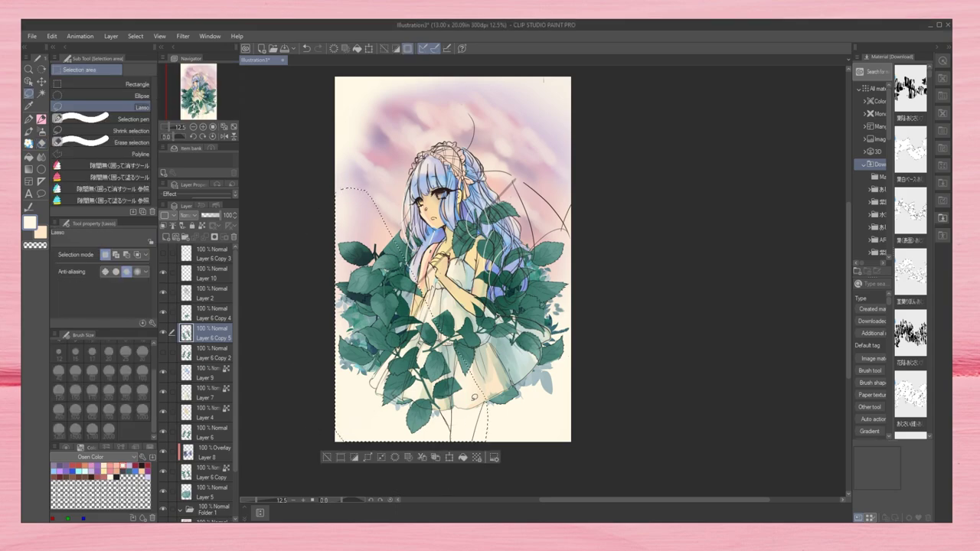
{"action": "key", "text": "ctrl+t"}
{"action": "mouse_move", "coordinate": [475, 398]}
{"action": "left_mouse_down"}
{"action": "mouse_move", "coordinate": [383, 467]}
{"action": "mouse_move", "coordinate": [406, 479]}
{"action": "left_mouse_up"}
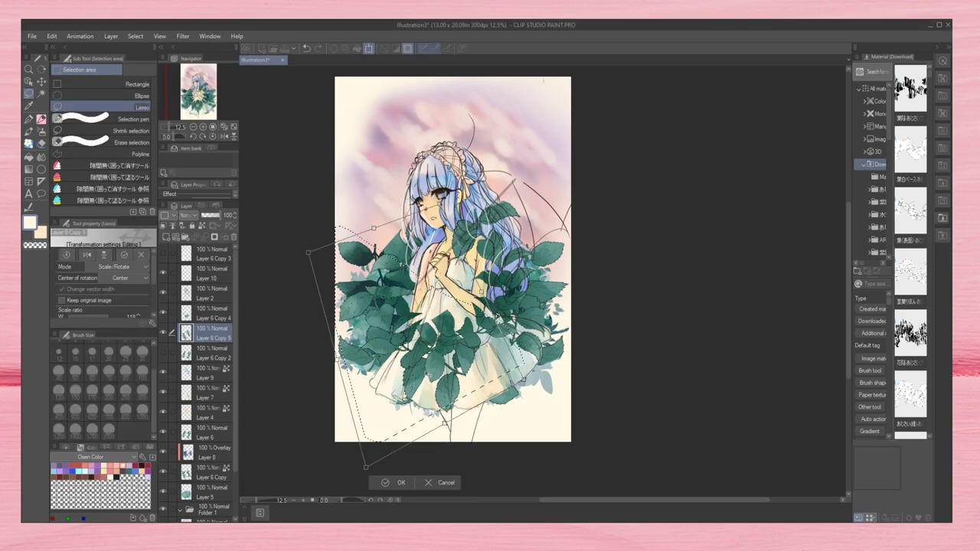
{"action": "left_click", "coordinate": [412, 486]}
{"action": "key", "text": "e"}
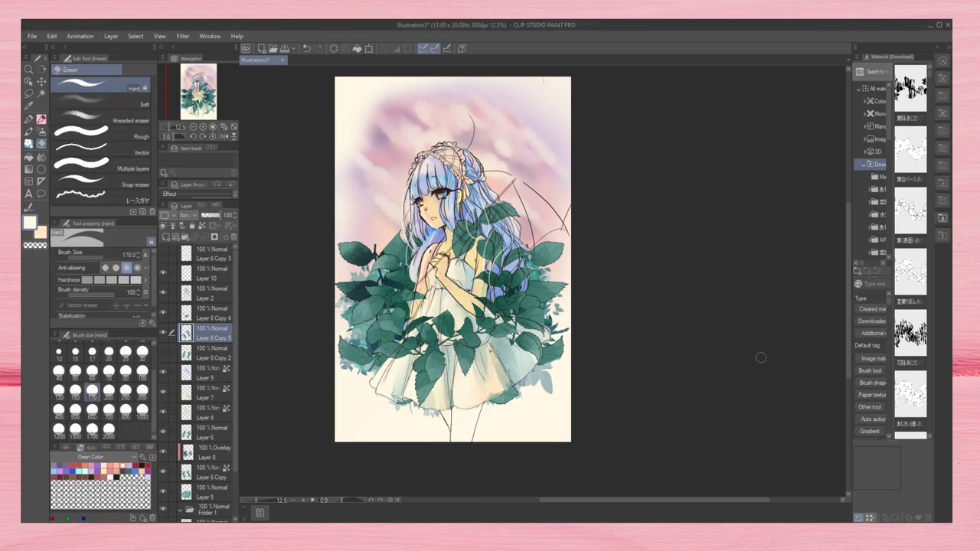
Step: Lasso the leaves covering the long back hair and transform them into a new position
{"action": "key", "text": "m"}
{"action": "left_click_drag", "start_coordinate": [474, 138], "coordinate": [494, 151]}
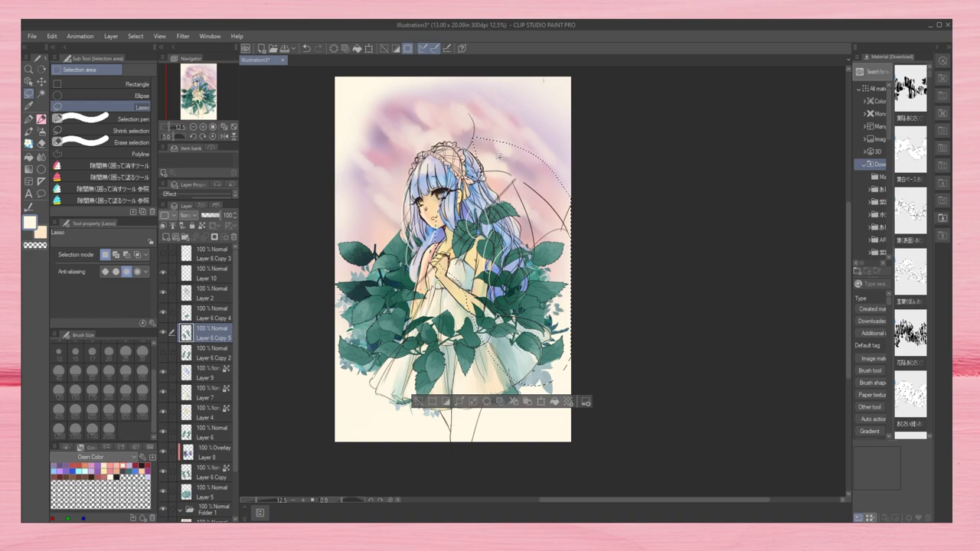
{"action": "key", "text": "ctrl+t"}
{"action": "mouse_move", "coordinate": [604, 291]}
{"action": "left_mouse_down"}
{"action": "mouse_move", "coordinate": [509, 346]}
{"action": "mouse_move", "coordinate": [595, 432]}
{"action": "mouse_move", "coordinate": [449, 479]}
{"action": "mouse_move", "coordinate": [429, 467]}
{"action": "mouse_move", "coordinate": [475, 452]}
{"action": "left_mouse_up"}
{"action": "key", "text": "Return"}
{"action": "left_click", "coordinate": [42, 80]}
Step: Isolate Layer 6 Copy 5 and lighten its leaves with the Soft airbrush at size 1000 on a clipped layer set to Soft light
{"action": "left_click", "coordinate": [163, 332]}
{"action": "left_click", "coordinate": [207, 353]}
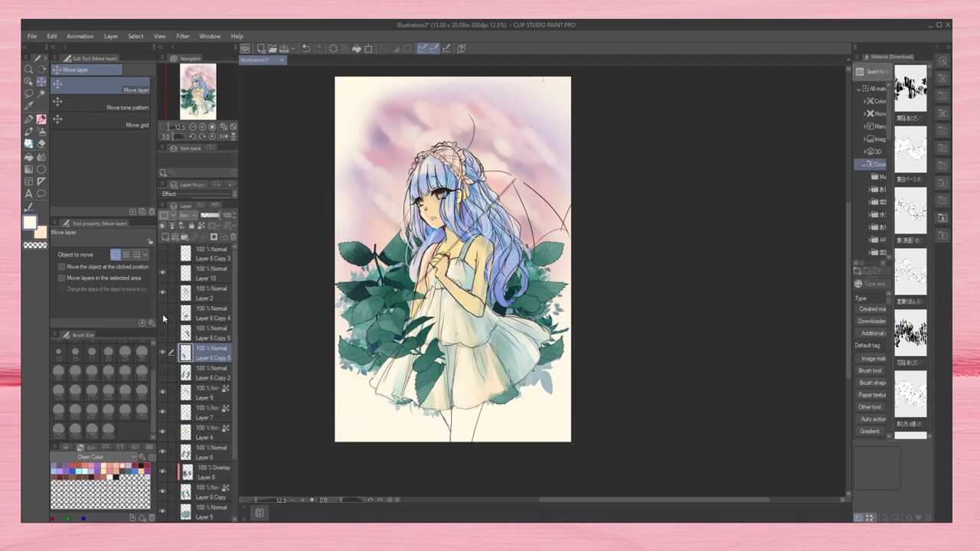
{"action": "key", "text": "b"}
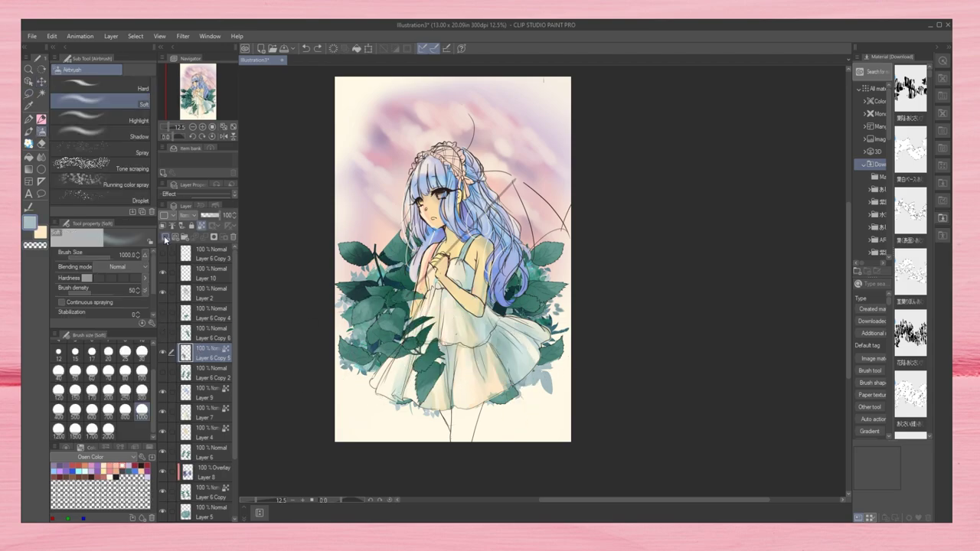
{"action": "key", "text": "ctrl+shift+n"}
{"action": "mouse_move", "coordinate": [360, 321]}
{"action": "left_mouse_down"}
{"action": "mouse_move", "coordinate": [317, 296]}
{"action": "mouse_move", "coordinate": [413, 360]}
{"action": "left_mouse_up"}
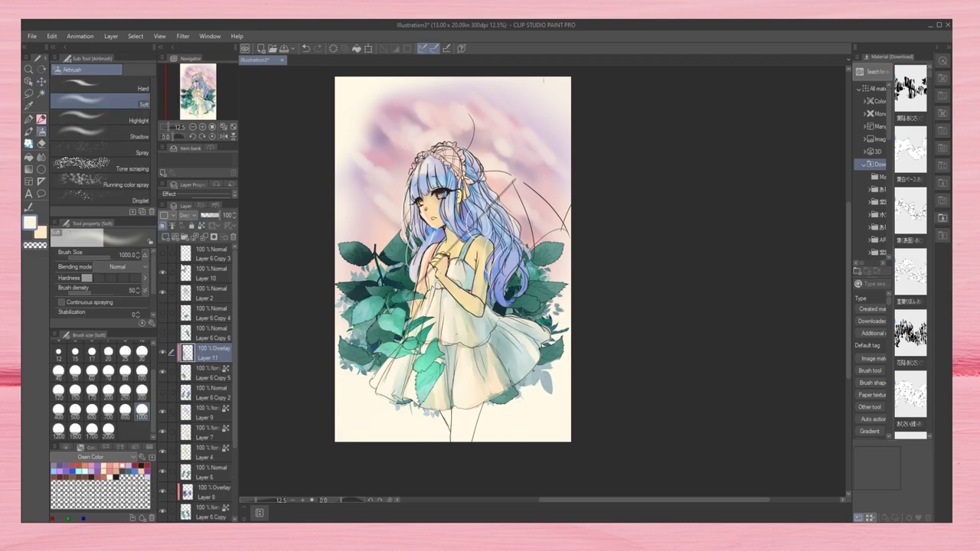
{"action": "key", "text": "ctrl+z"}
{"action": "left_click", "coordinate": [191, 216]}
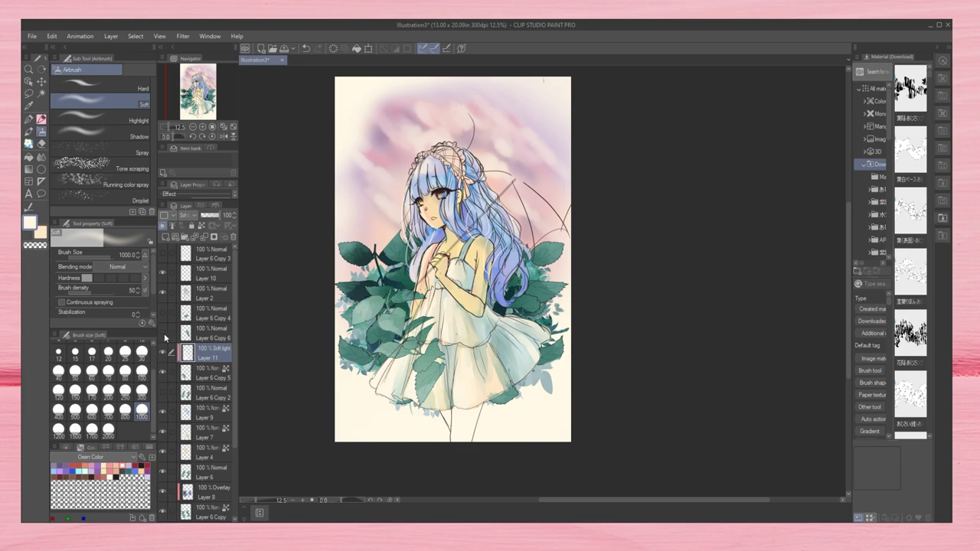
Step: Show the leaves crossing the dress and move the Soft light layer above Layer 6 Copy 4
{"action": "left_click", "coordinate": [162, 332]}
{"action": "left_click_drag", "start_coordinate": [201, 352], "coordinate": [201, 310]}
{"action": "scroll", "coordinate": [191, 215], "scroll_direction": "down", "scroll_amount": 3}
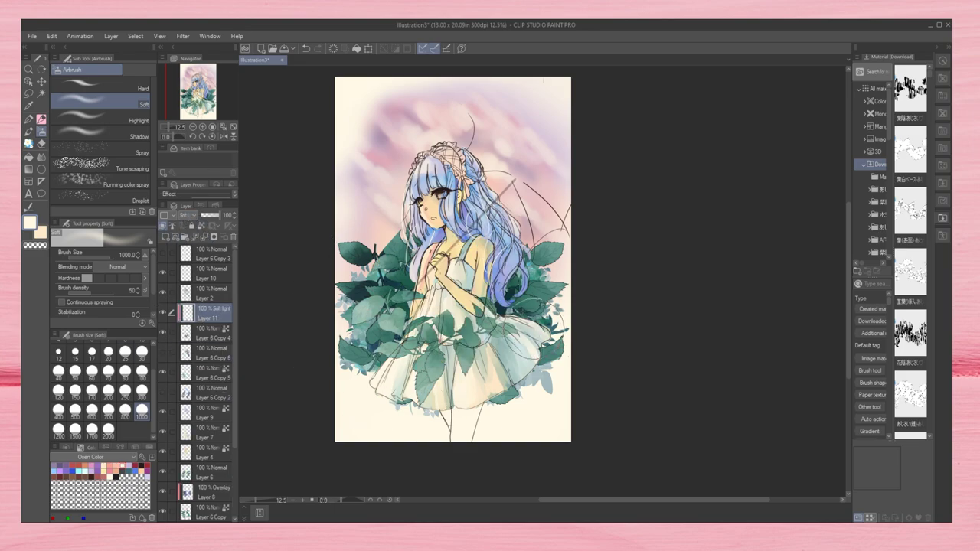
Step: Move Layer 6 Copy 6 above the Soft light layer and transform its leaves to cover the front of the dress
{"action": "left_click_drag", "start_coordinate": [201, 353], "coordinate": [205, 311]}
{"action": "key", "text": "ctrl+t"}
{"action": "left_click_drag", "start_coordinate": [536, 252], "coordinate": [528, 304]}
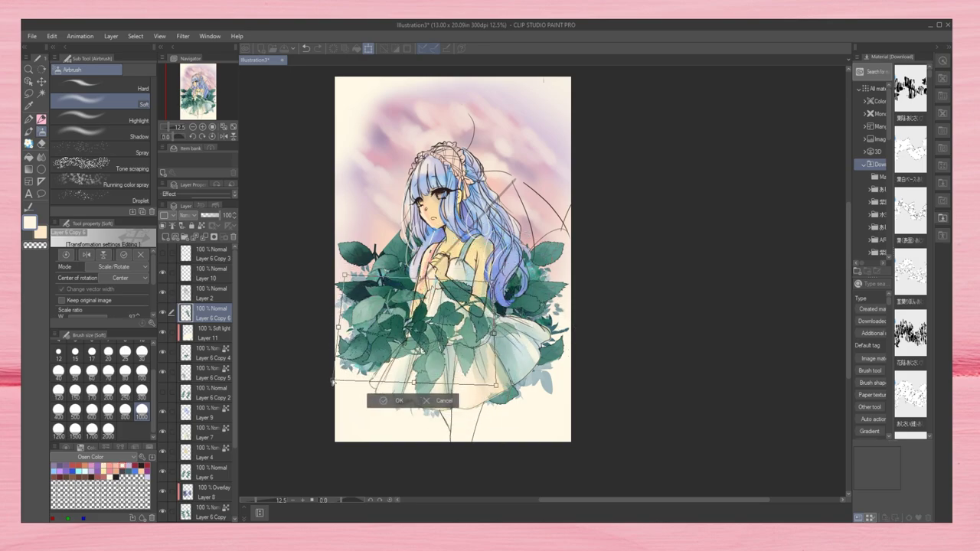
{"action": "key", "text": "Return"}
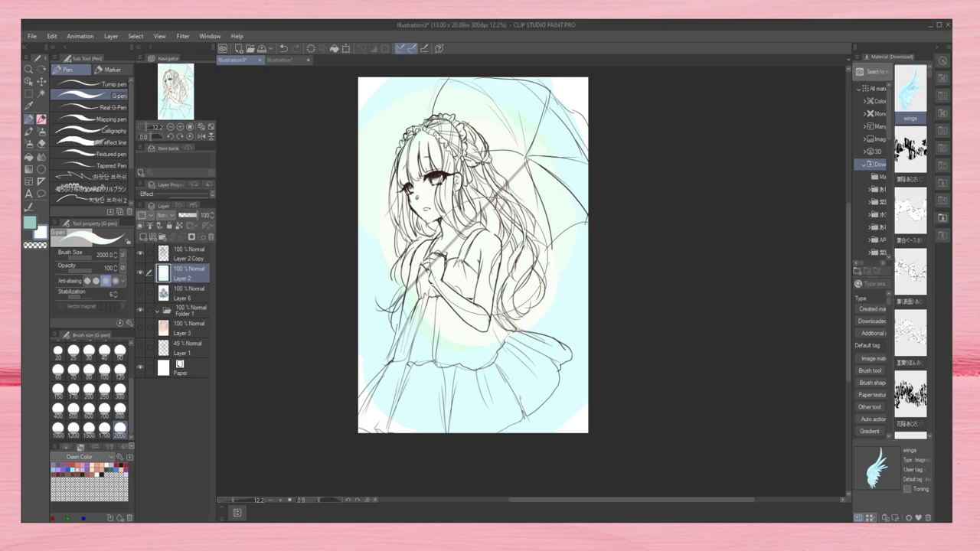
Step: Blend the blue, green and cream background rings on Layer 2 into a soft gradient with the Blend tool at size 800
{"action": "key", "text": "j"}
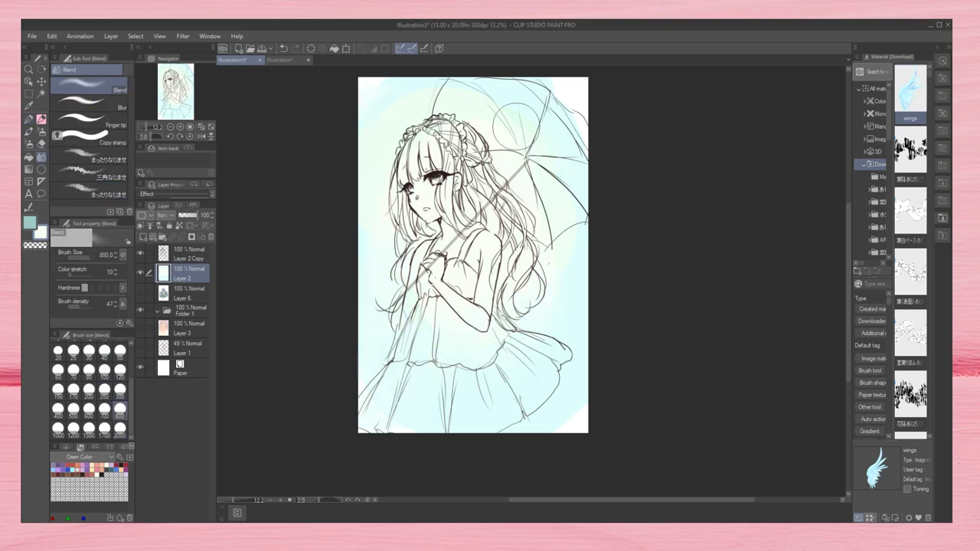
{"action": "left_click_drag", "start_coordinate": [595, 199], "coordinate": [431, 455]}
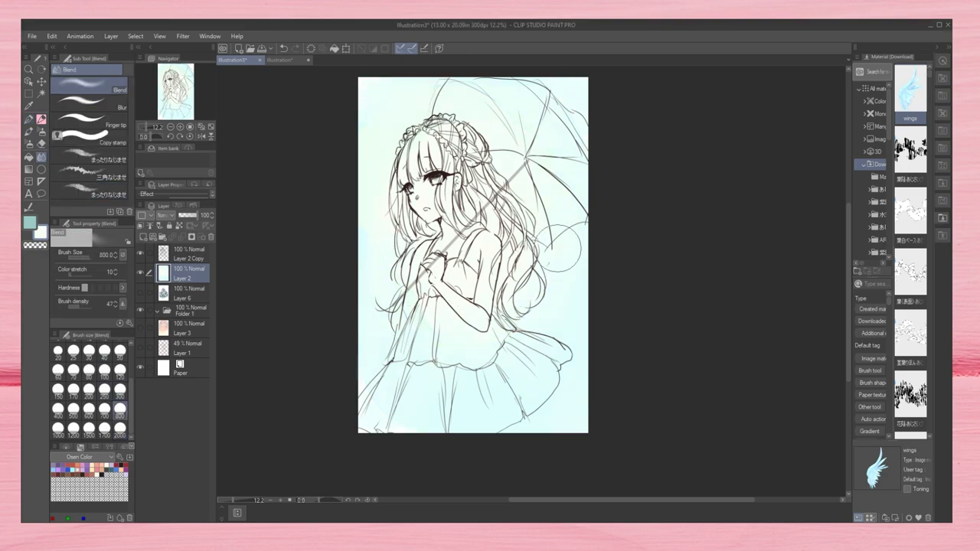
Step: On a new layer, paint light to mid green foliage around the girl and across her skirt with the leaf brush at size 700
{"action": "key", "text": "ctrl+shift+n"}
{"action": "left_click", "coordinate": [38, 222]}
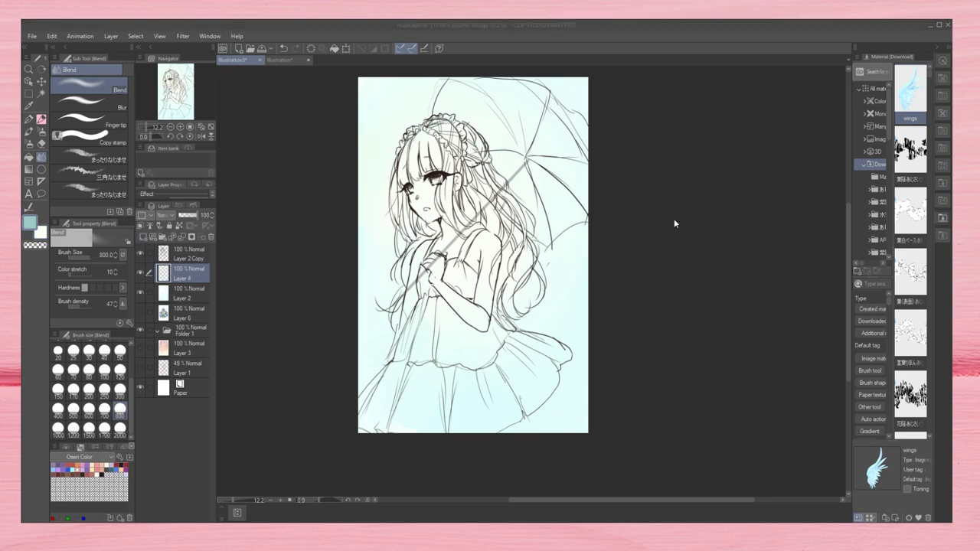
{"action": "key", "text": "b"}
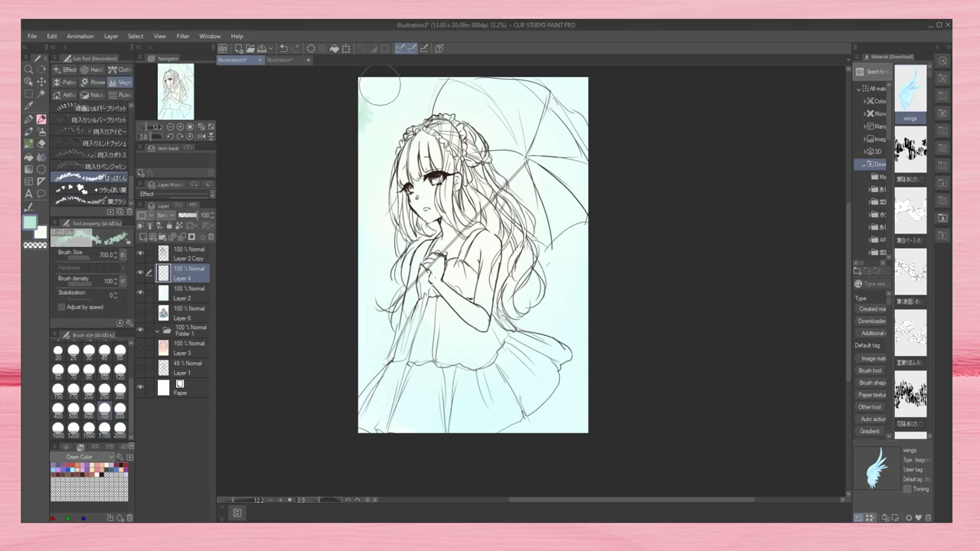
{"action": "mouse_move", "coordinate": [379, 88]}
{"action": "left_mouse_down"}
{"action": "mouse_move", "coordinate": [376, 230]}
{"action": "mouse_move", "coordinate": [567, 191]}
{"action": "mouse_move", "coordinate": [595, 267]}
{"action": "mouse_move", "coordinate": [383, 322]}
{"action": "left_mouse_up"}
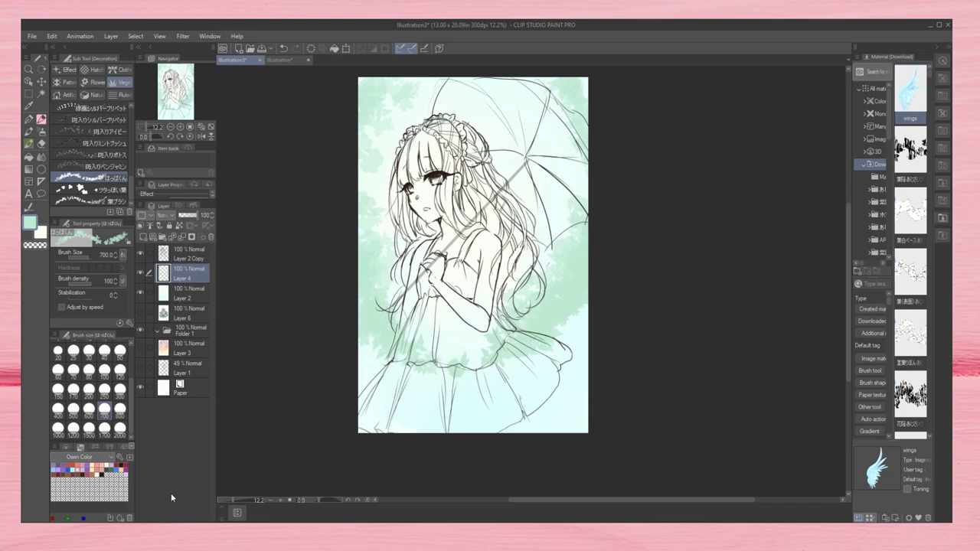
{"action": "mouse_move", "coordinate": [565, 292]}
{"action": "left_mouse_down"}
{"action": "mouse_move", "coordinate": [567, 330]}
{"action": "mouse_move", "coordinate": [368, 352]}
{"action": "mouse_move", "coordinate": [537, 398]}
{"action": "left_mouse_up"}
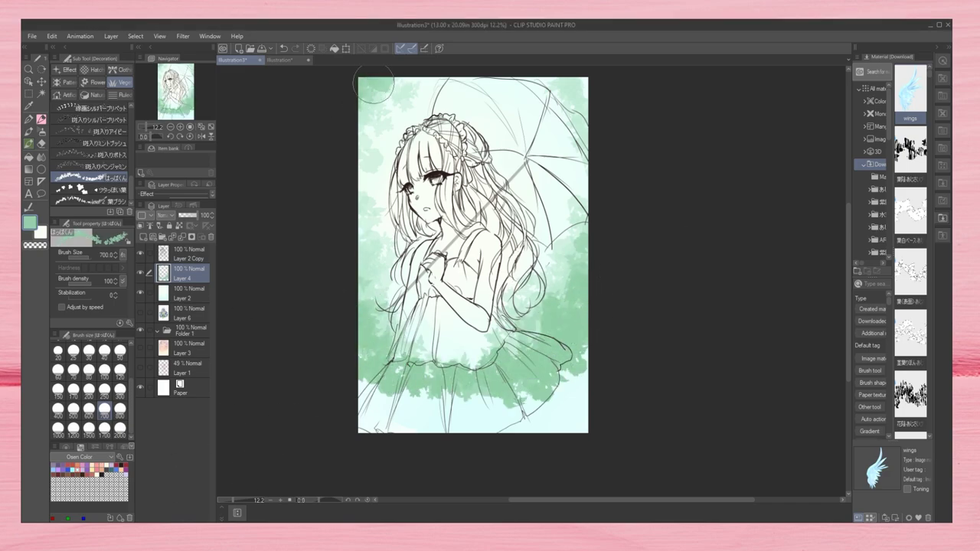
Step: Add darker teal leaves in the upper corners and along the bottom, using brush size 300 for the smaller edge leaves
{"action": "mouse_move", "coordinate": [374, 83]}
{"action": "left_mouse_down"}
{"action": "mouse_move", "coordinate": [567, 391]}
{"action": "mouse_move", "coordinate": [586, 322]}
{"action": "mouse_move", "coordinate": [362, 81]}
{"action": "left_mouse_up"}
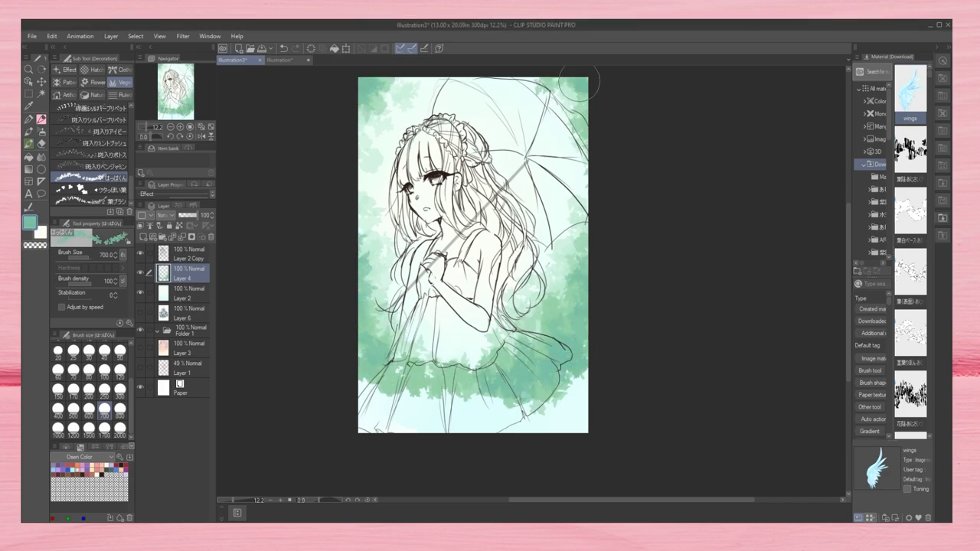
{"action": "left_click_drag", "start_coordinate": [364, 398], "coordinate": [586, 414]}
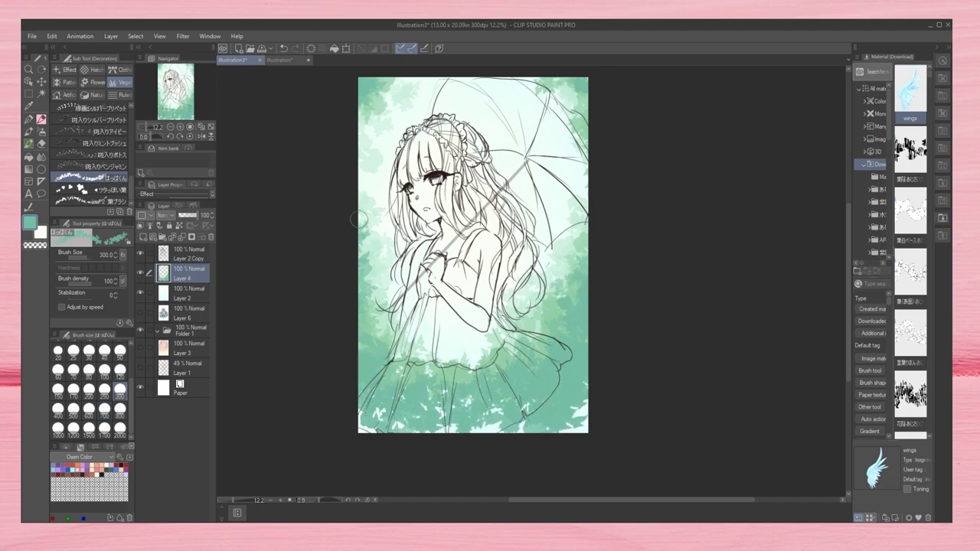
{"action": "mouse_move", "coordinate": [360, 219]}
{"action": "left_mouse_down"}
{"action": "mouse_move", "coordinate": [536, 302]}
{"action": "mouse_move", "coordinate": [529, 98]}
{"action": "left_mouse_up"}
Step: Deepen the bottom area, sides and upper corners with dark green foliage using a different vegetation brush, finishing at size 500
{"action": "scroll", "coordinate": [88, 153], "scroll_direction": "up", "scroll_amount": 3}
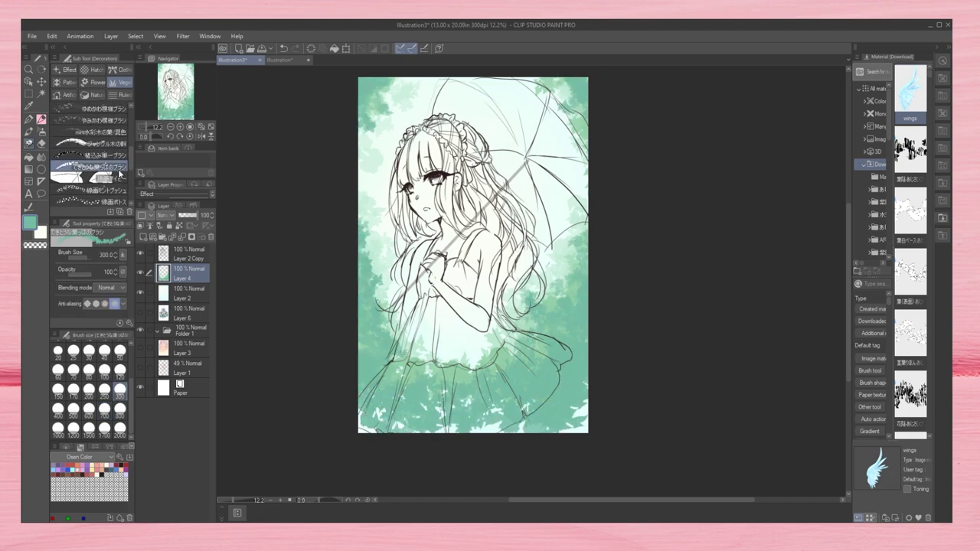
{"action": "left_click", "coordinate": [88, 167]}
{"action": "left_click", "coordinate": [120, 435]}
{"action": "mouse_move", "coordinate": [360, 344]}
{"action": "left_mouse_down"}
{"action": "mouse_move", "coordinate": [561, 334]}
{"action": "mouse_move", "coordinate": [329, 390]}
{"action": "left_mouse_up"}
{"action": "left_click", "coordinate": [104, 408]}
{"action": "left_click", "coordinate": [367, 91]}
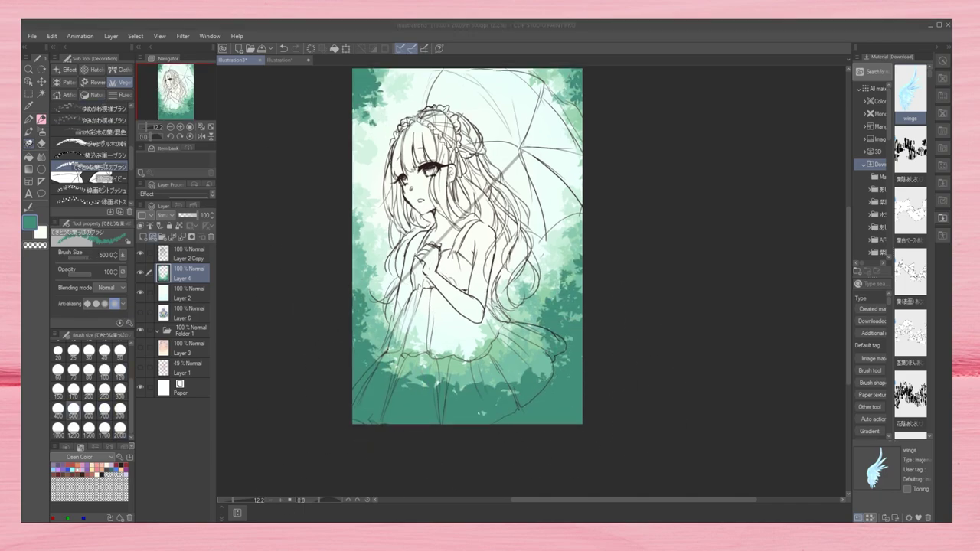
{"action": "scroll", "coordinate": [88, 153], "scroll_direction": "up", "scroll_amount": 3}
{"action": "left_click", "coordinate": [88, 201]}
{"action": "left_click", "coordinate": [73, 428]}
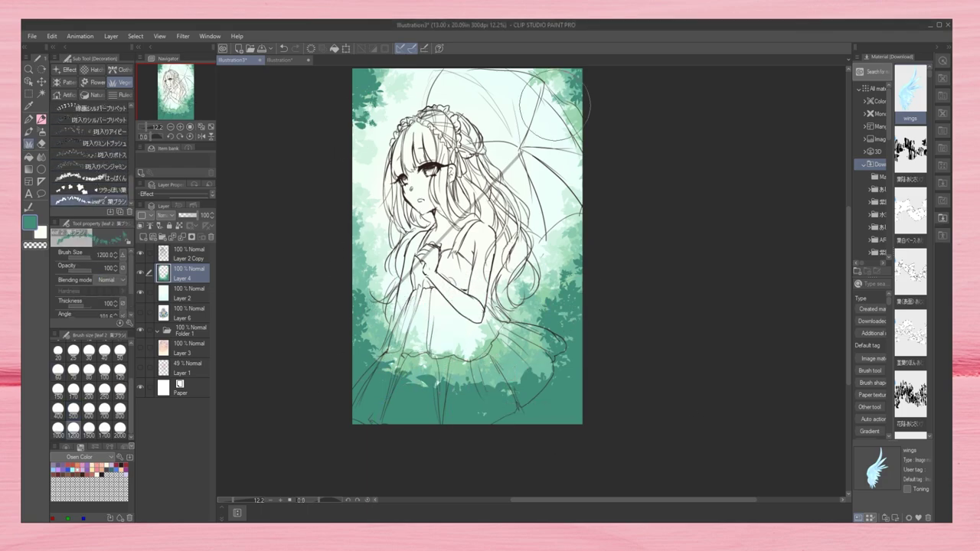
Step: Texture the lower foliage with varied green leaves using the ajisai leaves2 brush, and add a new layer above Layer 4
{"action": "left_click", "coordinate": [97, 82]}
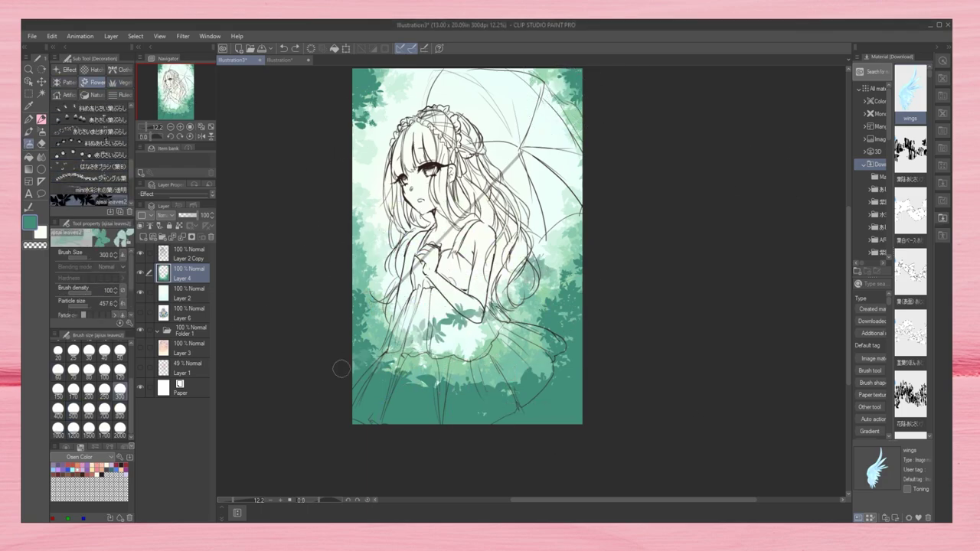
{"action": "mouse_move", "coordinate": [364, 329]}
{"action": "left_mouse_down"}
{"action": "mouse_move", "coordinate": [371, 406]}
{"action": "mouse_move", "coordinate": [567, 330]}
{"action": "mouse_move", "coordinate": [576, 422]}
{"action": "mouse_move", "coordinate": [459, 398]}
{"action": "left_mouse_up"}
{"action": "left_click", "coordinate": [146, 238]}
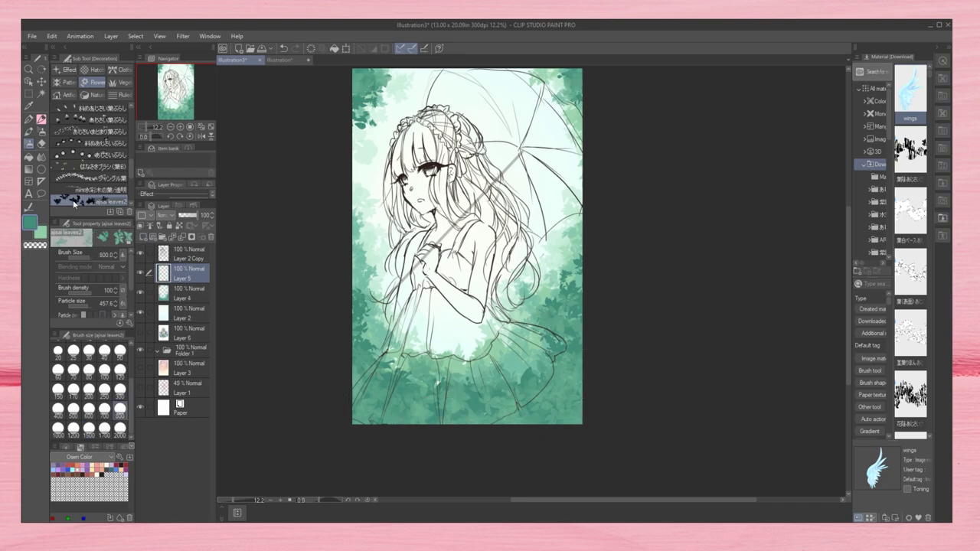
{"action": "left_click_drag", "start_coordinate": [364, 337], "coordinate": [383, 398]}
{"action": "left_click_drag", "start_coordinate": [536, 337], "coordinate": [567, 399]}
{"action": "key", "text": "ctrl+z"}
{"action": "key", "text": "ctrl+z"}
Step: On a new top layer, paint blue flower clusters with purple patches on both sides of the skirt at brush size 800
{"action": "left_click", "coordinate": [145, 238]}
{"action": "left_click_drag", "start_coordinate": [360, 329], "coordinate": [383, 398]}
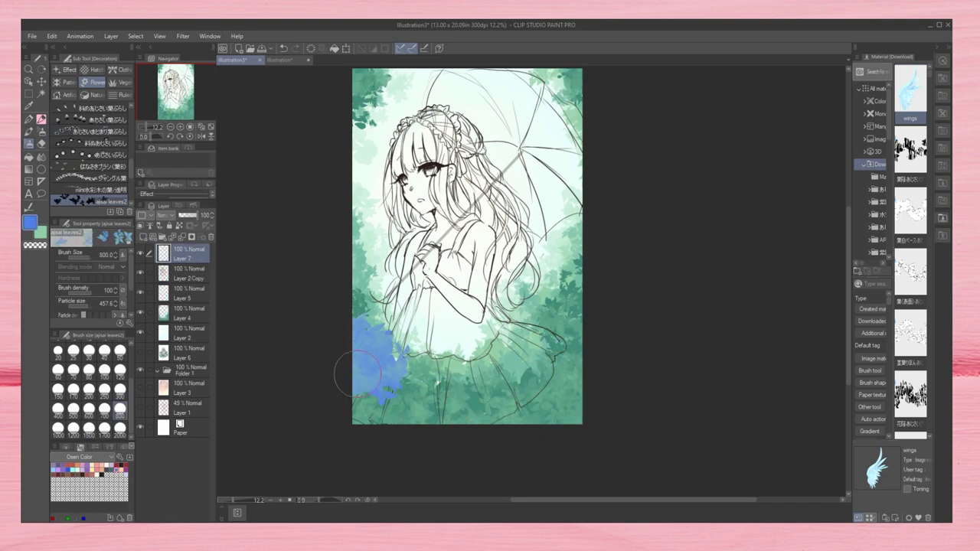
{"action": "left_click_drag", "start_coordinate": [528, 322], "coordinate": [567, 383]}
{"action": "left_click_drag", "start_coordinate": [360, 352], "coordinate": [379, 406]}
{"action": "left_click_drag", "start_coordinate": [559, 353], "coordinate": [582, 394]}
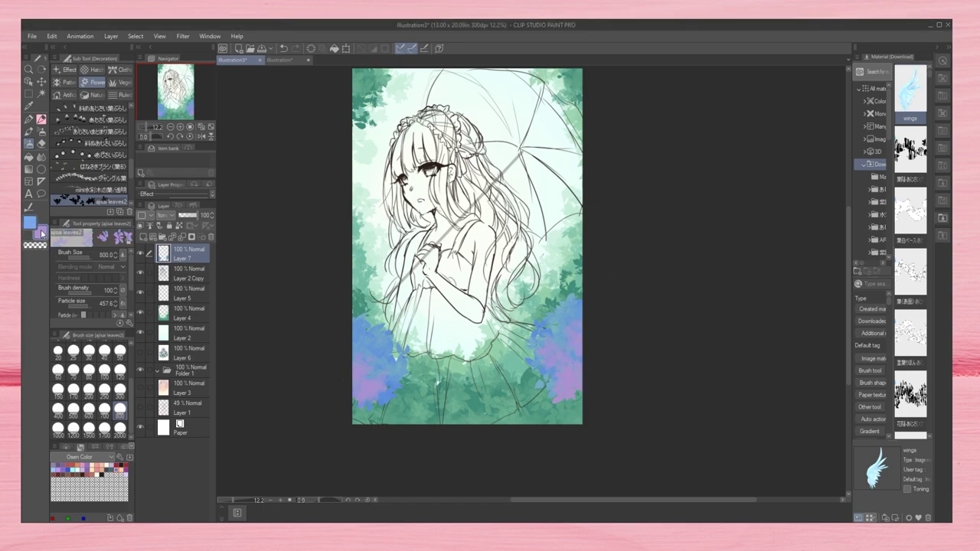
Step: Cover most of the purple patches in both flower clusters with more blue petals at brush size 800
{"action": "left_click", "coordinate": [40, 226]}
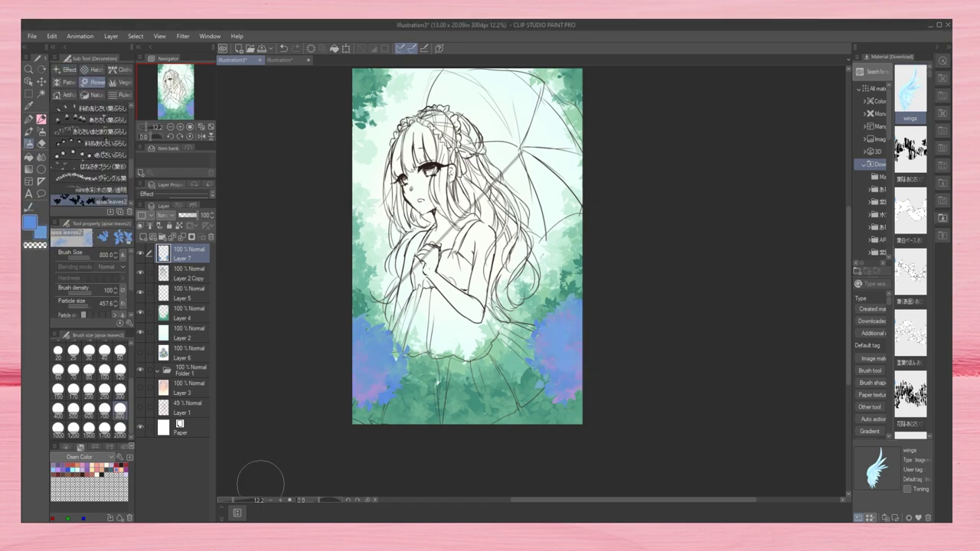
{"action": "left_click_drag", "start_coordinate": [360, 321], "coordinate": [406, 394]}
{"action": "mouse_move", "coordinate": [528, 302]}
{"action": "left_mouse_down"}
{"action": "mouse_move", "coordinate": [567, 352]}
{"action": "mouse_move", "coordinate": [552, 390]}
{"action": "mouse_move", "coordinate": [559, 404]}
{"action": "left_mouse_up"}
Step: Reduce the ajisai leaves2 brush to size 300 and add small pale cyan petals as highlights on both flower clusters
{"action": "key", "text": "bracketleft"}
{"action": "key", "text": "bracketleft"}
{"action": "key", "text": "bracketleft"}
{"action": "key", "text": "bracketleft"}
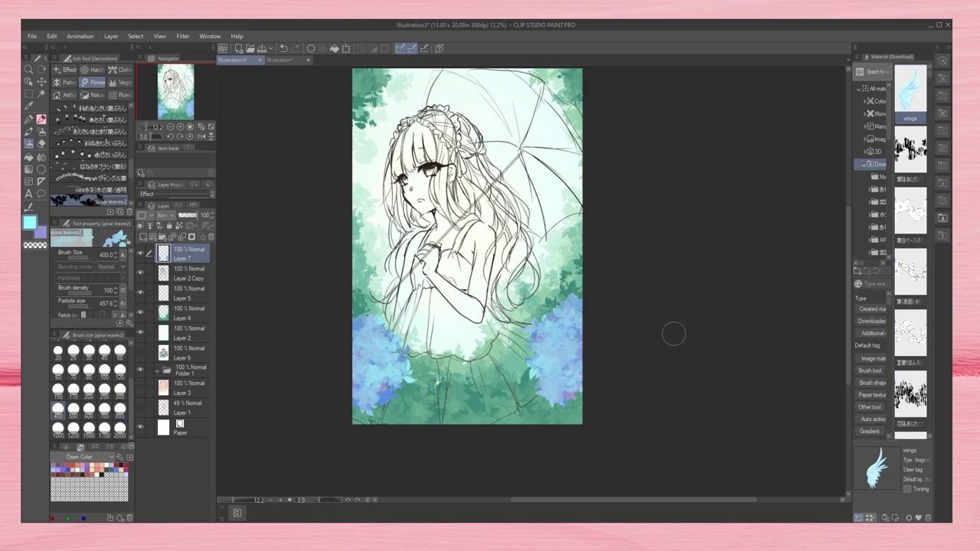
{"action": "key", "text": "bracketleft"}
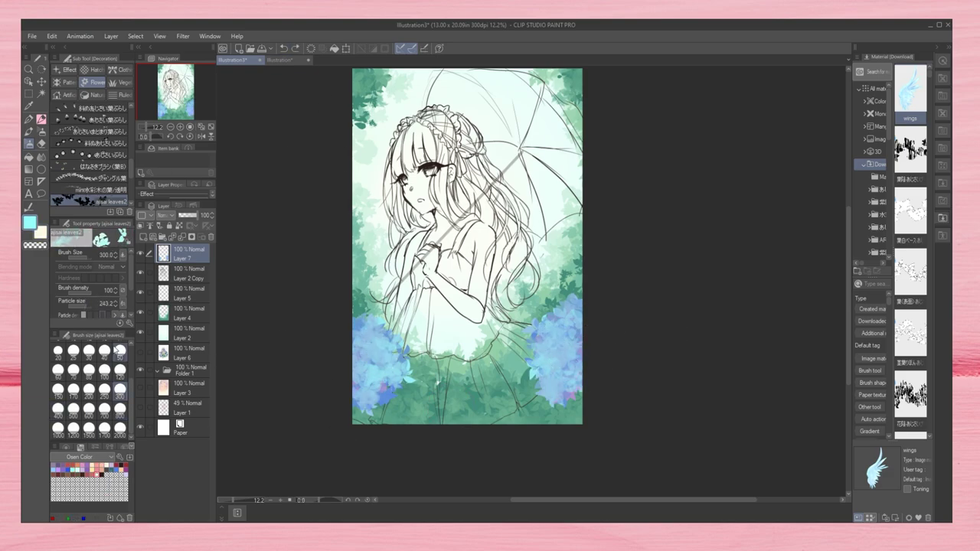
{"action": "left_click_drag", "start_coordinate": [557, 328], "coordinate": [559, 375]}
{"action": "mouse_move", "coordinate": [368, 322]}
{"action": "left_mouse_down"}
{"action": "mouse_move", "coordinate": [383, 360]}
{"action": "mouse_move", "coordinate": [379, 390]}
{"action": "left_mouse_up"}
Step: On a new layer, paint purple-blue flower masses along the bottom edge at brush size 300 and cover them with light blue petals
{"action": "left_click", "coordinate": [144, 236]}
{"action": "left_click_drag", "start_coordinate": [122, 304], "coordinate": [153, 305]}
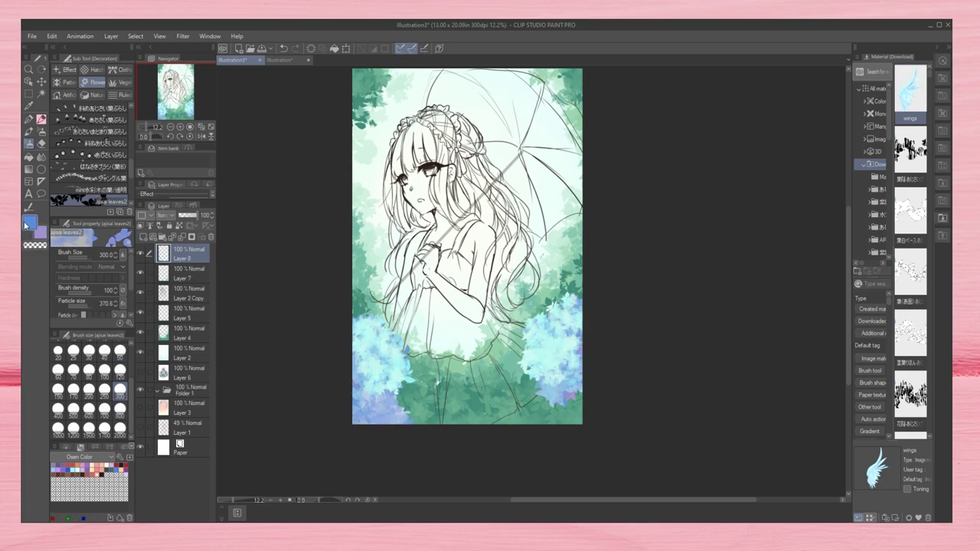
{"action": "mouse_move", "coordinate": [356, 399]}
{"action": "left_mouse_down"}
{"action": "mouse_move", "coordinate": [566, 399]}
{"action": "mouse_move", "coordinate": [553, 387]}
{"action": "mouse_move", "coordinate": [368, 427]}
{"action": "mouse_move", "coordinate": [559, 389]}
{"action": "left_mouse_up"}
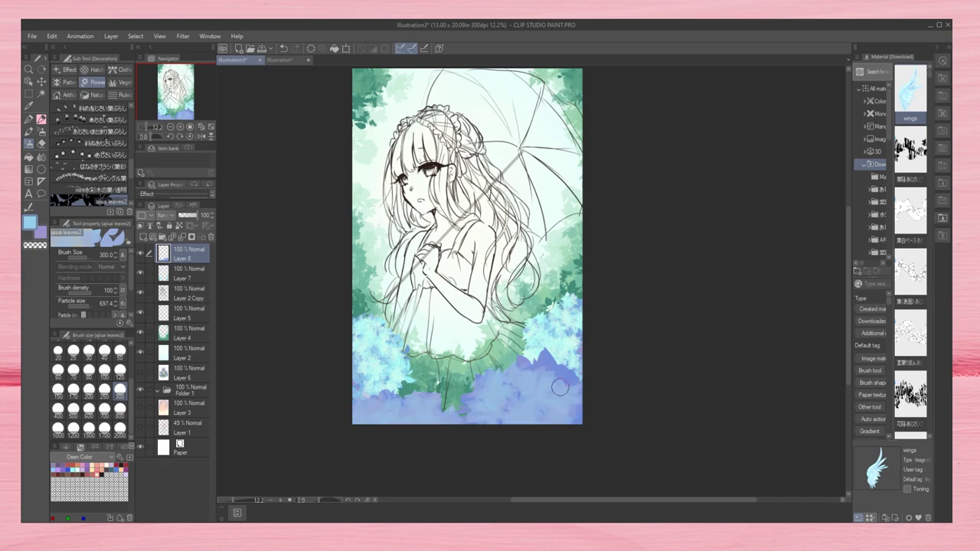
{"action": "mouse_move", "coordinate": [367, 406]}
{"action": "left_mouse_down"}
{"action": "mouse_move", "coordinate": [567, 360]}
{"action": "mouse_move", "coordinate": [571, 406]}
{"action": "mouse_move", "coordinate": [360, 418]}
{"action": "mouse_move", "coordinate": [542, 406]}
{"action": "left_mouse_up"}
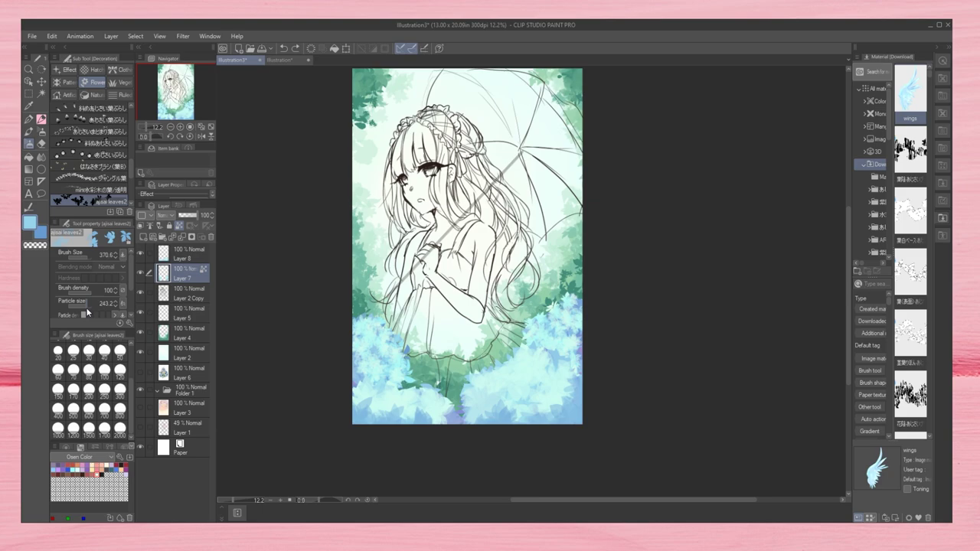
Step: Set the particle size to 370.6 and paint more blue petals over the side flower clusters on Layer 7
{"action": "left_click_drag", "start_coordinate": [86, 307], "coordinate": [115, 309]}
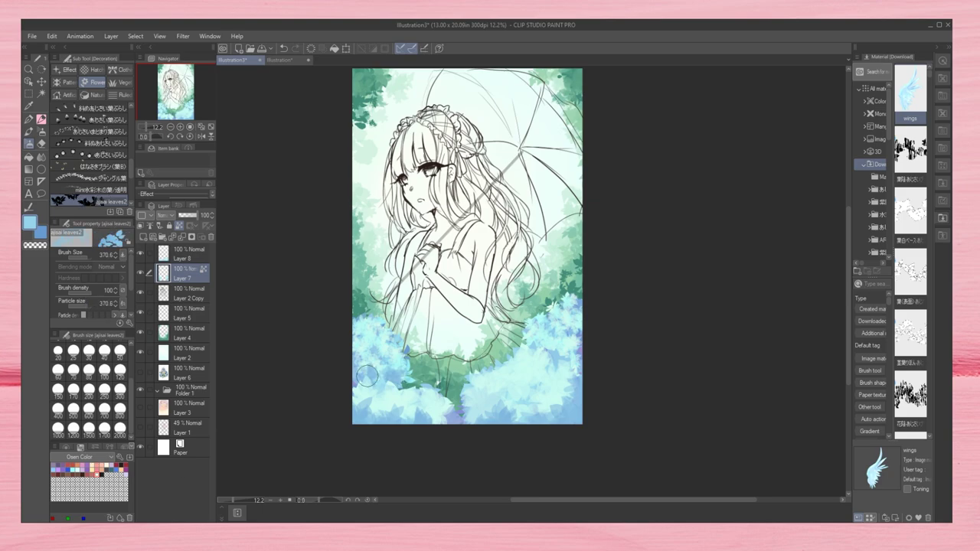
{"action": "left_click_drag", "start_coordinate": [536, 321], "coordinate": [585, 354]}
{"action": "left_click_drag", "start_coordinate": [360, 337], "coordinate": [373, 354]}
{"action": "mouse_move", "coordinate": [549, 360]}
{"action": "left_mouse_down"}
{"action": "mouse_move", "coordinate": [578, 343]}
{"action": "mouse_move", "coordinate": [555, 350]}
{"action": "left_mouse_up"}
Step: Draw green leaves among the flowers on a new layer with the G-pen at size 50, and shade them with Opaque watercolor at size 120
{"action": "key", "text": "ctrl+shift+n"}
{"action": "key", "text": "p"}
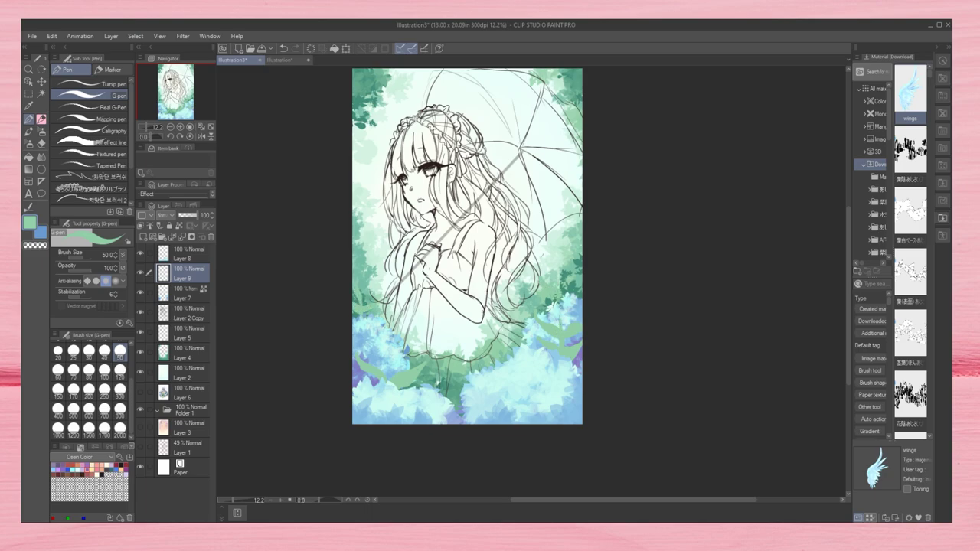
{"action": "key", "text": "b"}
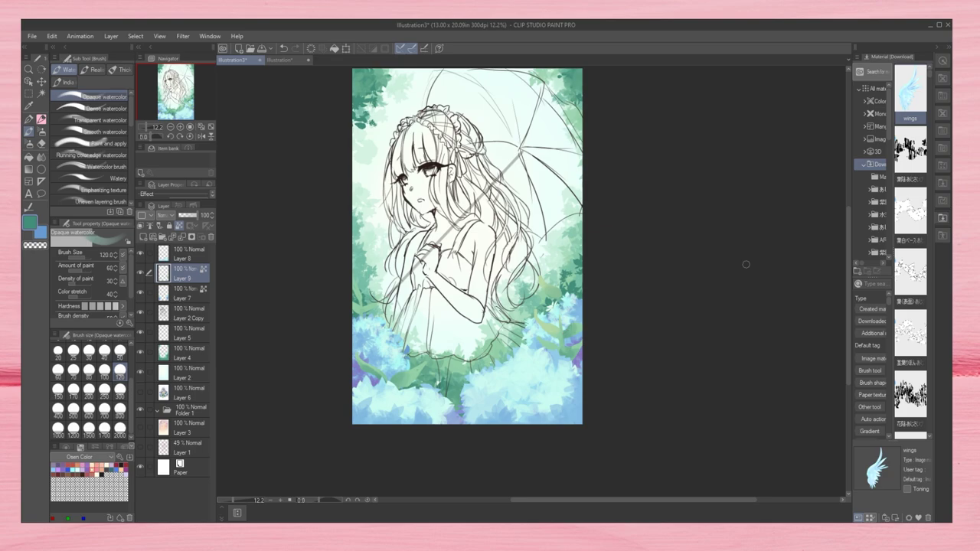
Step: On a new layer beneath Layer 2 Copy, fill the face, neck, shoulders, arms and hands with a flat skin tone using the G-pen at size 50
{"action": "left_click", "coordinate": [184, 313]}
{"action": "key", "text": "p"}
{"action": "left_click_drag", "start_coordinate": [425, 165], "coordinate": [429, 291]}
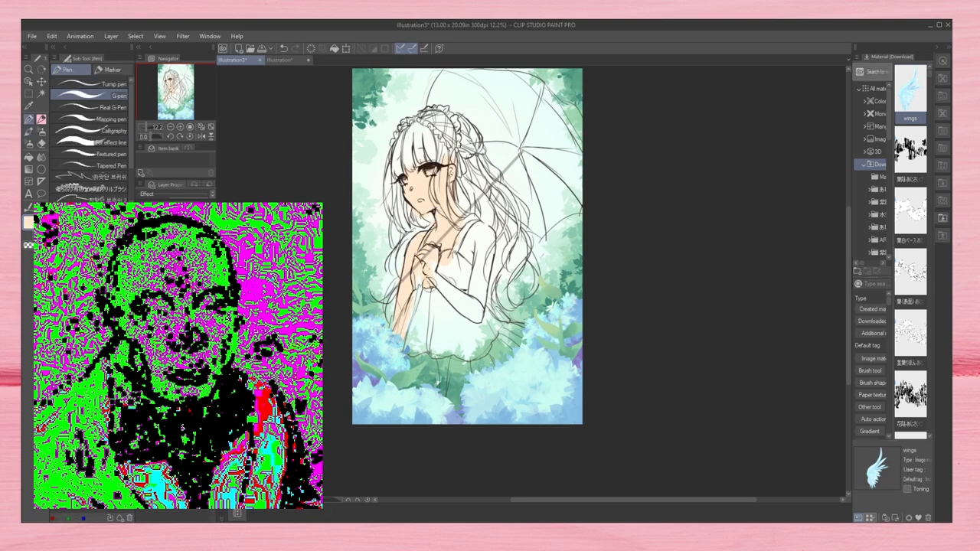
{"action": "left_click_drag", "start_coordinate": [486, 230], "coordinate": [456, 283]}
{"action": "left_click", "coordinate": [119, 370]}
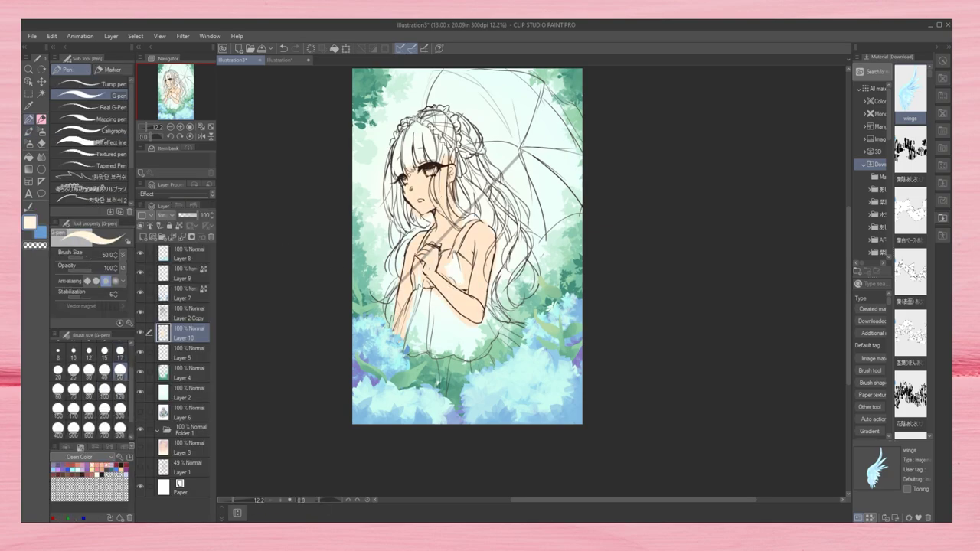
Step: Shade the neck, arms and the skin under the fringe with warm skin tones using Opaque watercolor at size 120
{"action": "left_click", "coordinate": [477, 317], "text": "alt"}
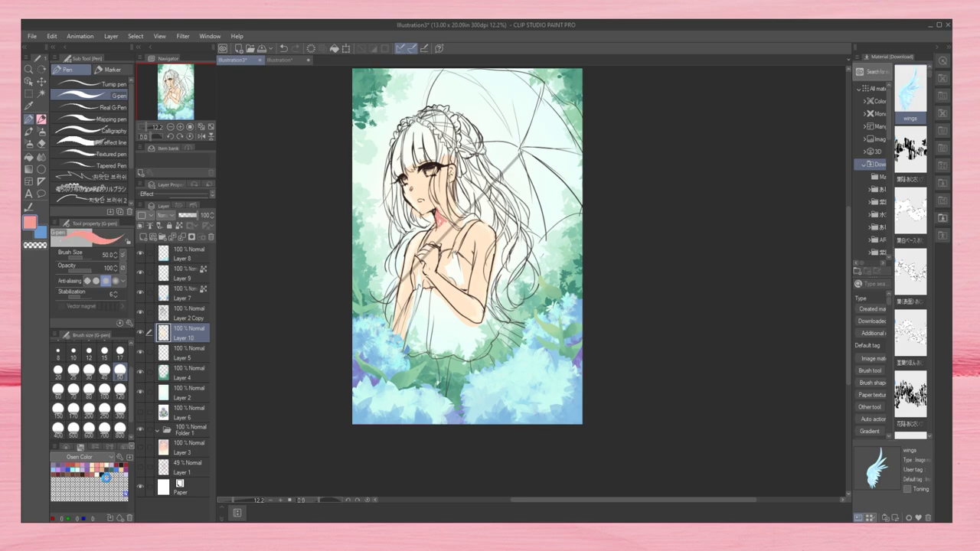
{"action": "key", "text": "b"}
{"action": "left_click", "coordinate": [488, 288], "text": "alt"}
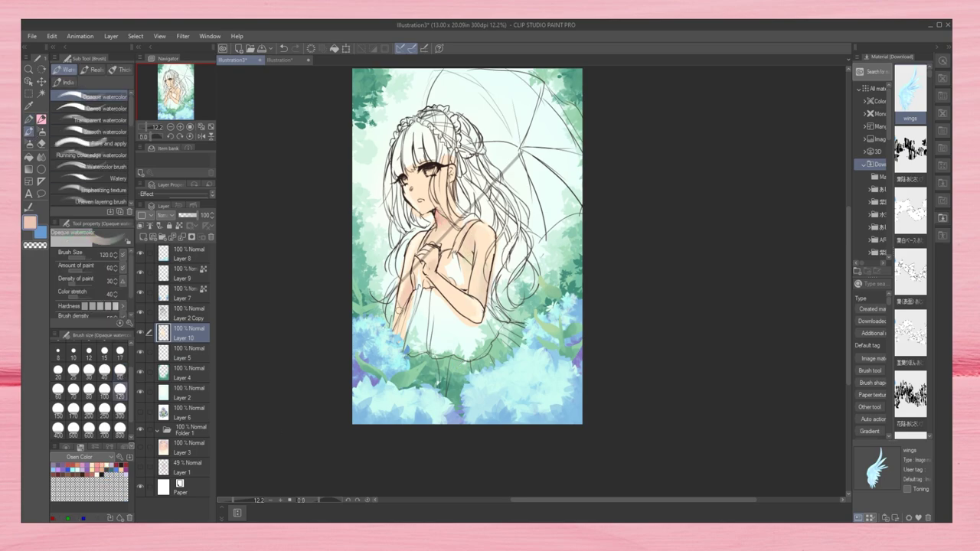
{"action": "left_click_drag", "start_coordinate": [412, 144], "coordinate": [418, 174]}
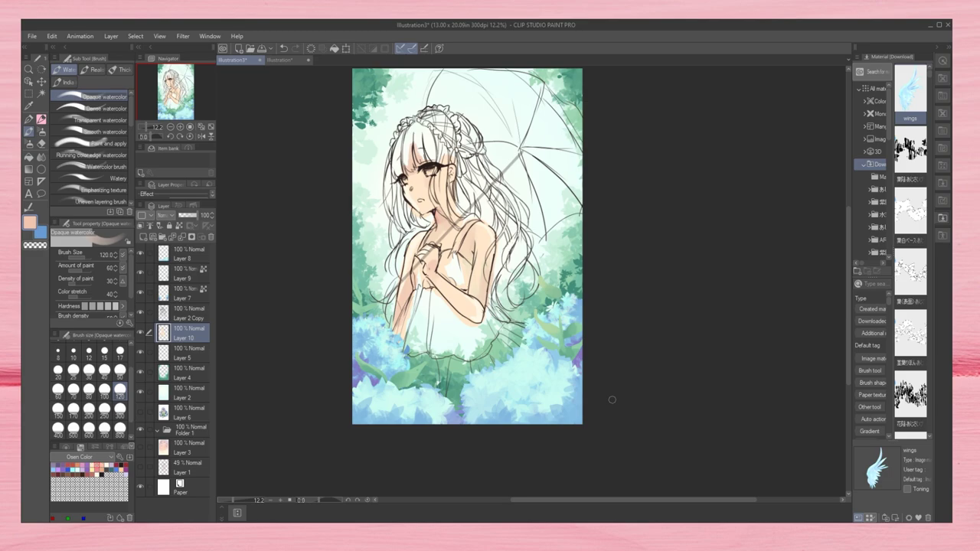
Step: On a new layer, paint the dress, its straps and the frilled headpiece pale blue with Dense watercolor at size 120
{"action": "left_click", "coordinate": [144, 237]}
{"action": "left_click", "coordinate": [99, 108]}
{"action": "left_click_drag", "start_coordinate": [406, 306], "coordinate": [482, 335]}
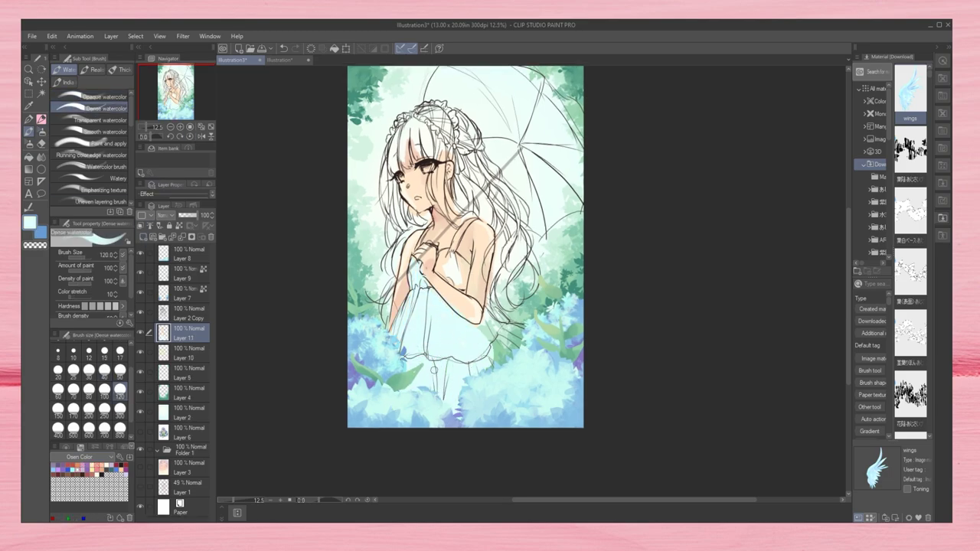
{"action": "mouse_move", "coordinate": [483, 370]}
{"action": "left_mouse_down"}
{"action": "mouse_move", "coordinate": [511, 321]}
{"action": "mouse_move", "coordinate": [444, 260]}
{"action": "mouse_move", "coordinate": [468, 222]}
{"action": "left_mouse_up"}
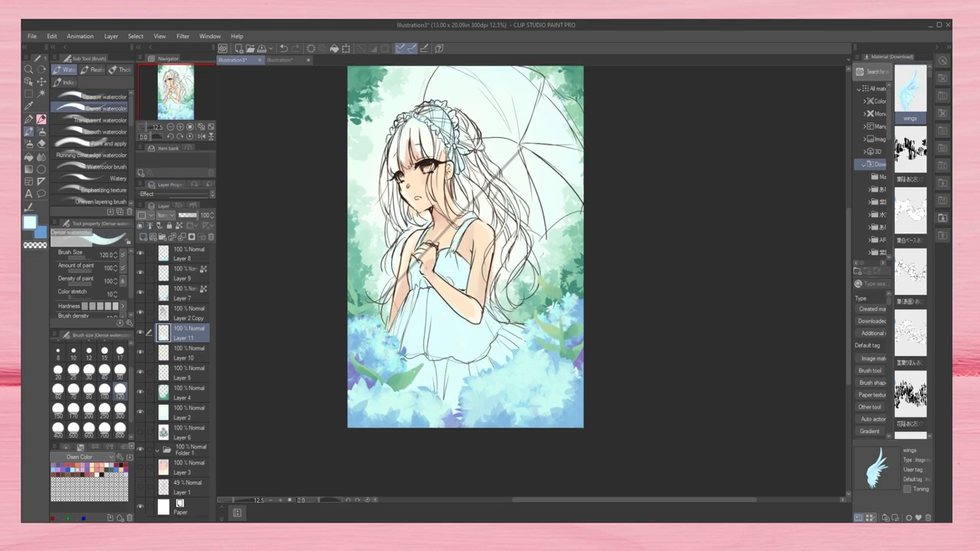
Step: Lock the transparent pixels of the dress layer and paint pale green and cream fold streaks on the dress with Dense watercolor at size 120
{"action": "key", "text": "ctrl+alt+g"}
{"action": "left_click", "coordinate": [565, 316], "text": "alt"}
{"action": "mouse_move", "coordinate": [459, 291]}
{"action": "left_mouse_down"}
{"action": "mouse_move", "coordinate": [467, 222]}
{"action": "mouse_move", "coordinate": [456, 406]}
{"action": "left_mouse_up"}
{"action": "mouse_move", "coordinate": [475, 306]}
{"action": "left_mouse_down"}
{"action": "mouse_move", "coordinate": [513, 360]}
{"action": "mouse_move", "coordinate": [506, 337]}
{"action": "left_mouse_up"}
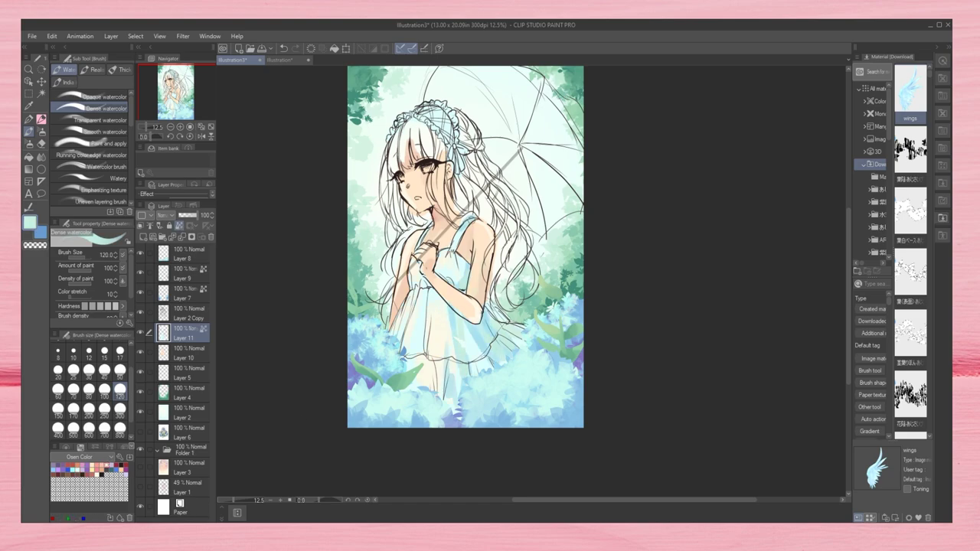
Step: Blend pale blue tones into the dress folds and shade the back of the skirt lavender using Opaque watercolor at size 120
{"action": "left_click", "coordinate": [420, 314], "text": "alt"}
{"action": "left_click", "coordinate": [88, 97]}
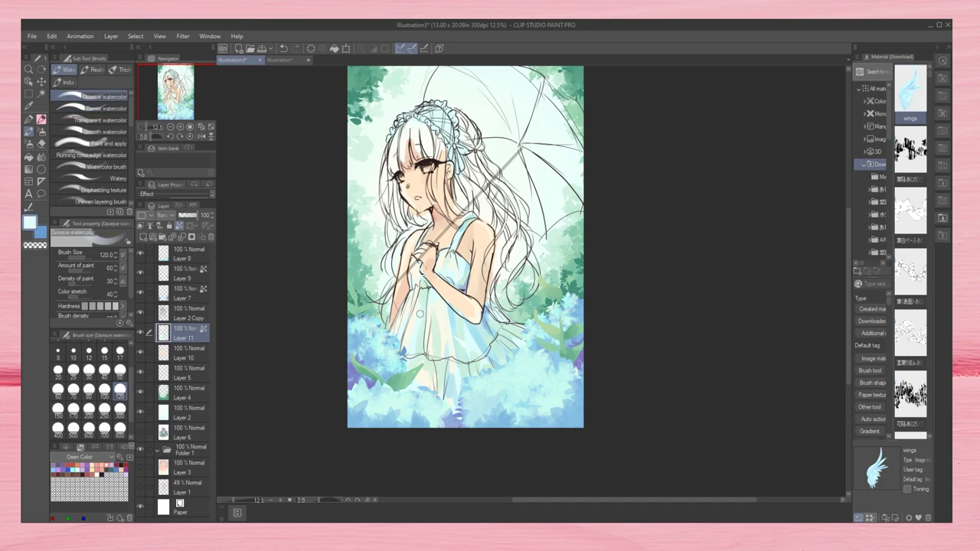
{"action": "mouse_move", "coordinate": [455, 272]}
{"action": "left_mouse_down"}
{"action": "mouse_move", "coordinate": [467, 291]}
{"action": "mouse_move", "coordinate": [452, 391]}
{"action": "left_mouse_up"}
{"action": "left_click", "coordinate": [494, 310], "text": "alt"}
{"action": "left_click_drag", "start_coordinate": [498, 315], "coordinate": [451, 406]}
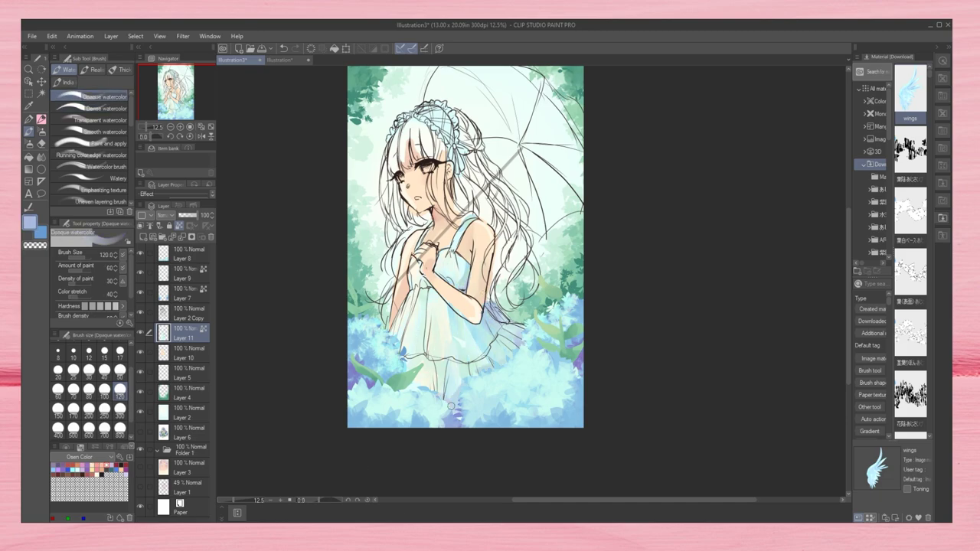
{"action": "left_click", "coordinate": [449, 135], "text": "alt"}
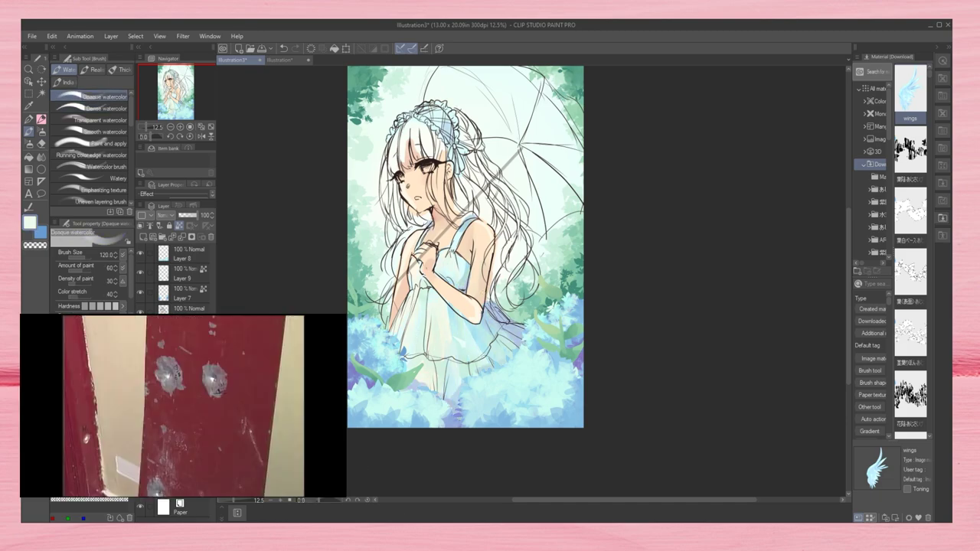
Step: On a new layer above the dress layer, paint the fringe, face-framing hair and gathered hair at the back blue with Dense watercolor
{"action": "key", "text": "ctrl+shift+n"}
{"action": "left_click", "coordinate": [88, 108]}
{"action": "mouse_move", "coordinate": [399, 131]}
{"action": "left_mouse_down"}
{"action": "mouse_move", "coordinate": [394, 200]}
{"action": "mouse_move", "coordinate": [406, 230]}
{"action": "mouse_move", "coordinate": [413, 214]}
{"action": "left_mouse_up"}
{"action": "left_click_drag", "start_coordinate": [433, 145], "coordinate": [459, 222]}
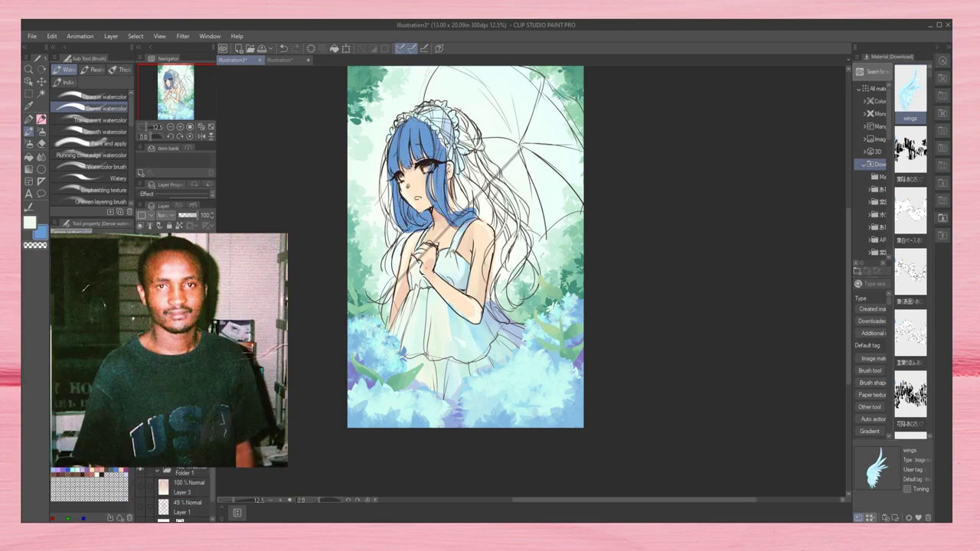
{"action": "left_click_drag", "start_coordinate": [482, 111], "coordinate": [459, 211]}
{"action": "left_click_drag", "start_coordinate": [483, 138], "coordinate": [460, 180]}
Step: Fill the long side locks and the wavy back hair with the same blue using Dense watercolor at size 120
{"action": "left_click_drag", "start_coordinate": [383, 134], "coordinate": [403, 268]}
{"action": "left_click_drag", "start_coordinate": [395, 234], "coordinate": [379, 316]}
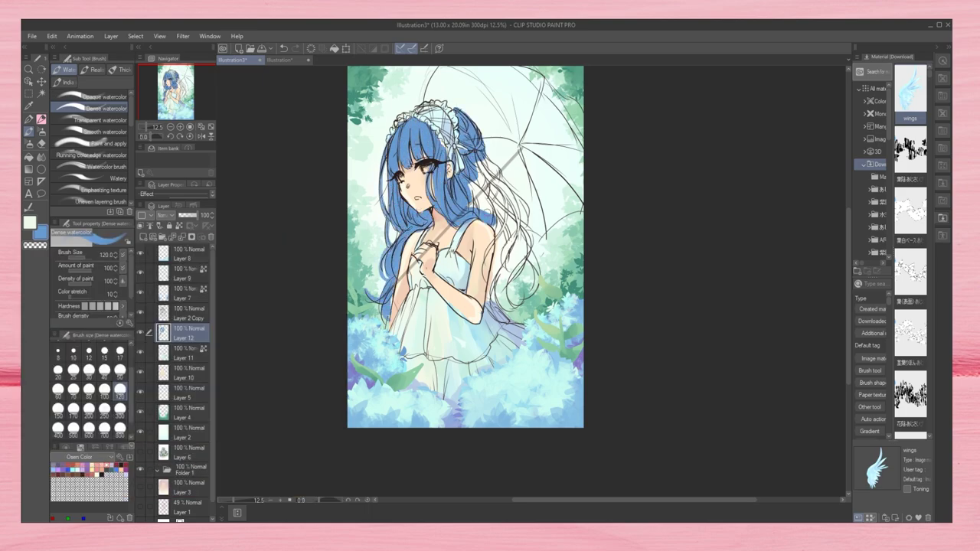
{"action": "left_click_drag", "start_coordinate": [483, 160], "coordinate": [501, 280]}
{"action": "left_click_drag", "start_coordinate": [509, 187], "coordinate": [506, 310]}
{"action": "left_click_drag", "start_coordinate": [532, 219], "coordinate": [530, 297]}
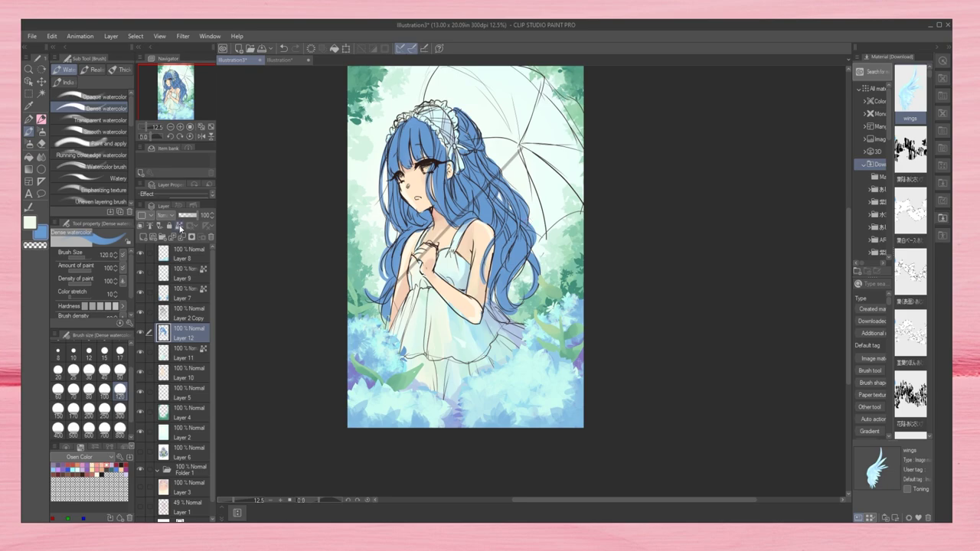
Step: Lock the hair layer's transparent pixels and shade the hair with purple and lighter blue tones using Opaque watercolor
{"action": "left_click", "coordinate": [393, 115], "text": "alt"}
{"action": "left_click_drag", "start_coordinate": [414, 118], "coordinate": [390, 170]}
{"action": "mouse_move", "coordinate": [383, 161]}
{"action": "left_mouse_down"}
{"action": "mouse_move", "coordinate": [398, 226]}
{"action": "mouse_move", "coordinate": [383, 314]}
{"action": "left_mouse_up"}
{"action": "left_click_drag", "start_coordinate": [448, 165], "coordinate": [437, 215]}
{"action": "left_click_drag", "start_coordinate": [506, 115], "coordinate": [528, 229]}
{"action": "left_click_drag", "start_coordinate": [483, 172], "coordinate": [452, 221]}
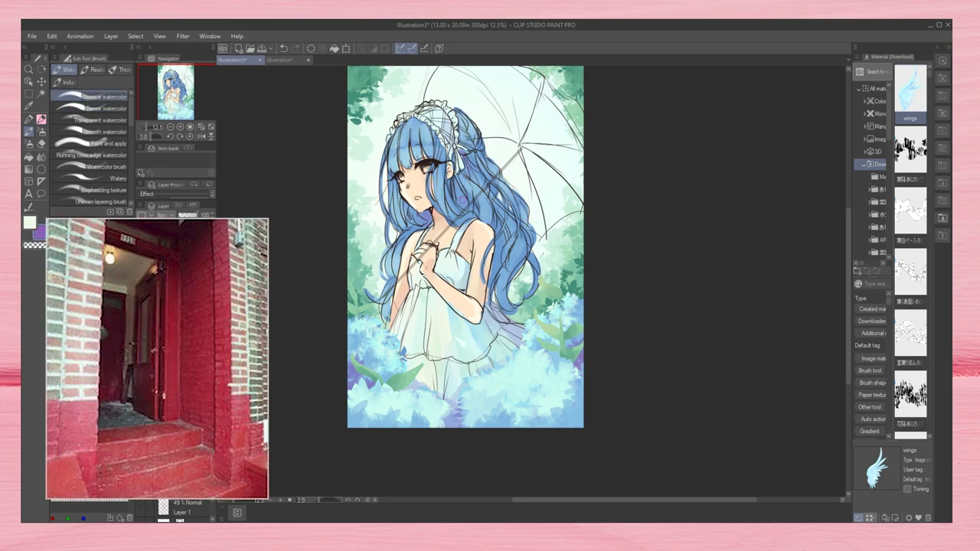
Step: Blend a soft skin tone into the fringe and colour the headpiece's lacing and side bow purple
{"action": "mouse_move", "coordinate": [413, 128]}
{"action": "left_mouse_down"}
{"action": "mouse_move", "coordinate": [390, 147]}
{"action": "mouse_move", "coordinate": [399, 173]}
{"action": "left_mouse_up"}
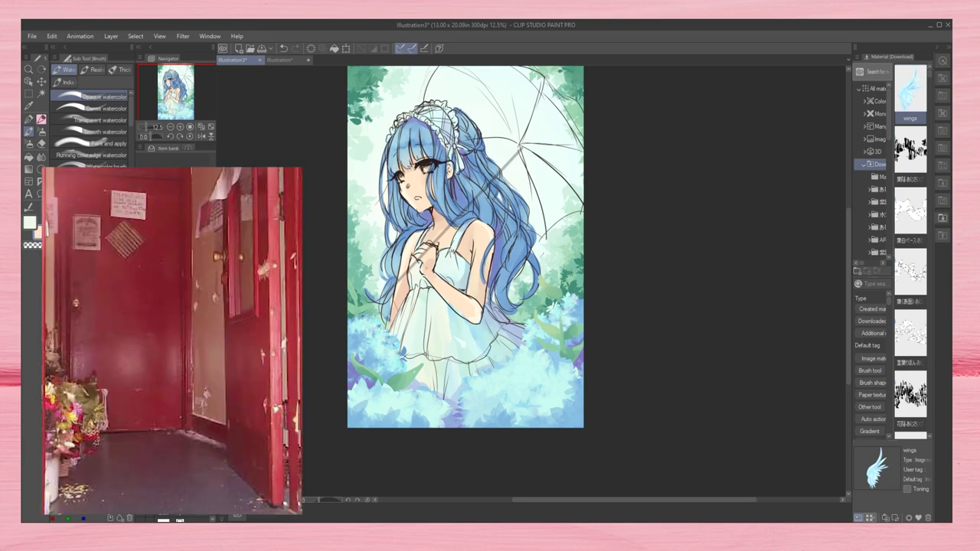
{"action": "left_click", "coordinate": [99, 108]}
{"action": "mouse_move", "coordinate": [437, 111]}
{"action": "left_mouse_down"}
{"action": "mouse_move", "coordinate": [463, 170]}
{"action": "mouse_move", "coordinate": [454, 146]}
{"action": "left_mouse_up"}
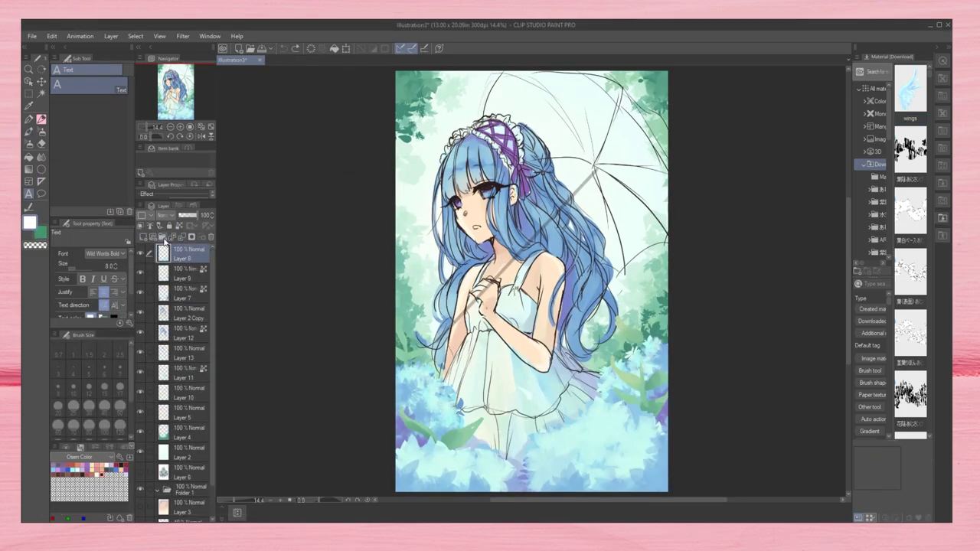
Step: Group the painting's layers into a folder, lower the folder's opacity to 33% and add a new layer above it
{"action": "left_click", "coordinate": [139, 254]}
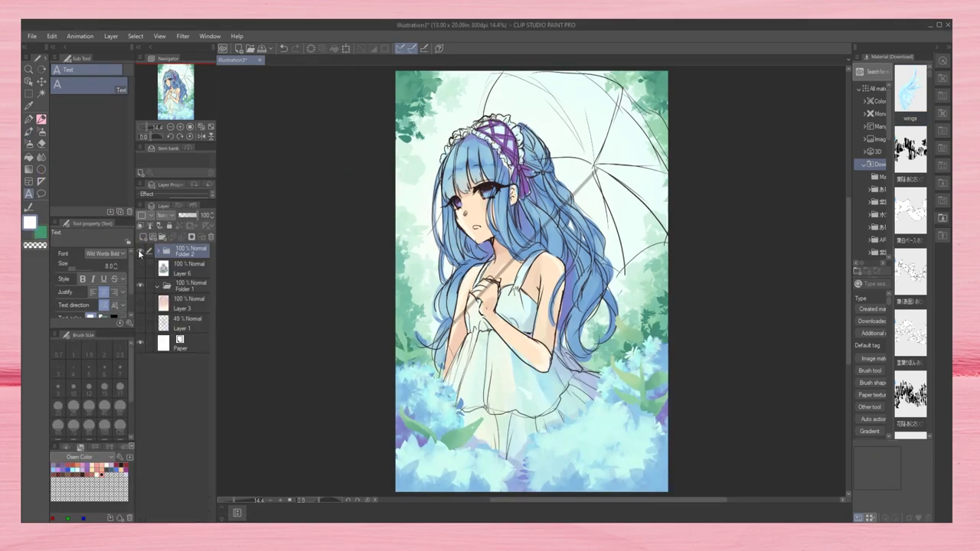
{"action": "left_click", "coordinate": [140, 251]}
{"action": "left_click", "coordinate": [140, 250]}
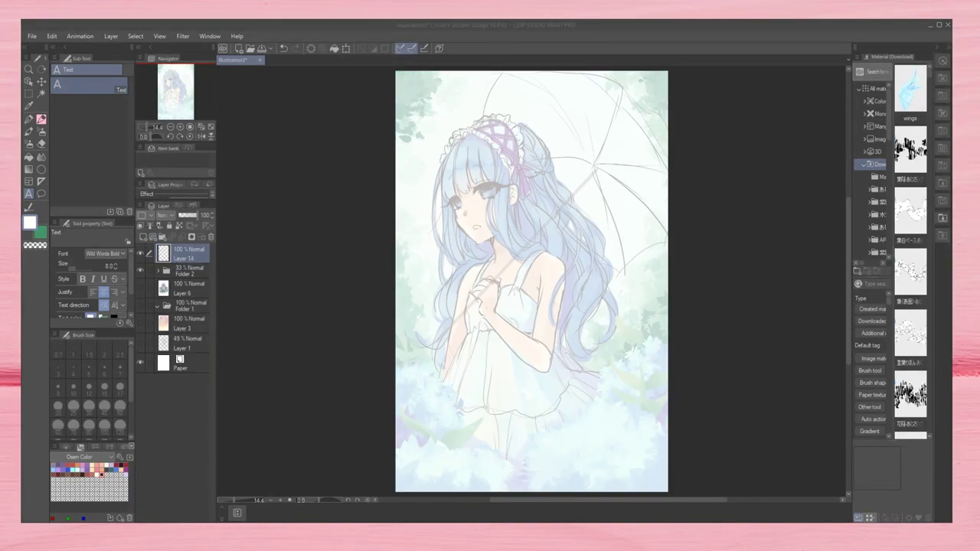
Step: Sketch a new figure's head with face guidelines, shoulders, torso and hips in dark red using the SU-Cream Pencil at size 30
{"action": "key", "text": "p"}
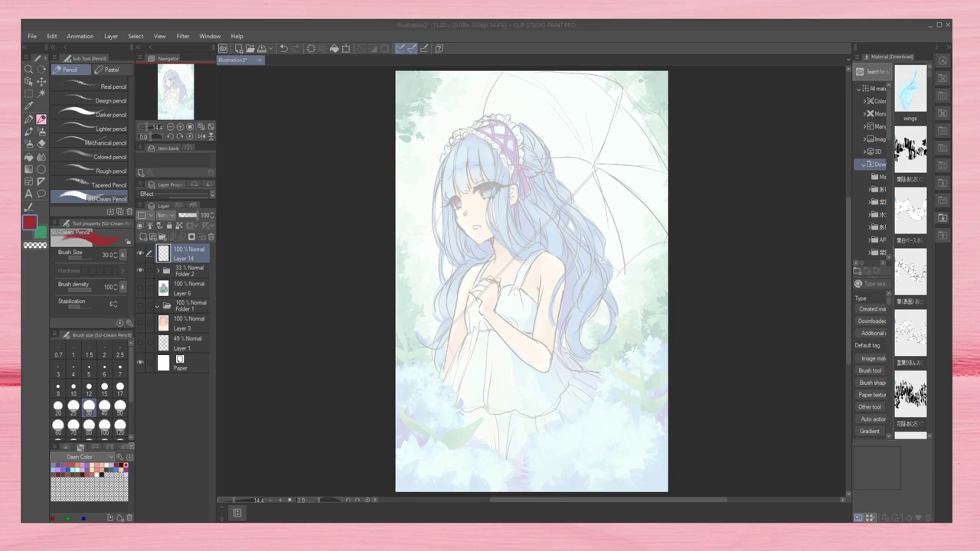
{"action": "mouse_move", "coordinate": [469, 135]}
{"action": "left_mouse_down"}
{"action": "mouse_move", "coordinate": [449, 205]}
{"action": "mouse_move", "coordinate": [539, 230]}
{"action": "left_mouse_up"}
{"action": "left_click_drag", "start_coordinate": [458, 278], "coordinate": [564, 238]}
{"action": "mouse_move", "coordinate": [464, 275]}
{"action": "left_mouse_down"}
{"action": "mouse_move", "coordinate": [475, 376]}
{"action": "mouse_move", "coordinate": [467, 367]}
{"action": "left_mouse_up"}
{"action": "mouse_move", "coordinate": [521, 250]}
{"action": "left_mouse_down"}
{"action": "mouse_move", "coordinate": [565, 245]}
{"action": "mouse_move", "coordinate": [569, 423]}
{"action": "left_mouse_up"}
{"action": "mouse_move", "coordinate": [464, 368]}
{"action": "left_mouse_down"}
{"action": "mouse_move", "coordinate": [520, 358]}
{"action": "mouse_move", "coordinate": [570, 389]}
{"action": "left_mouse_up"}
{"action": "left_click_drag", "start_coordinate": [472, 354], "coordinate": [429, 404]}
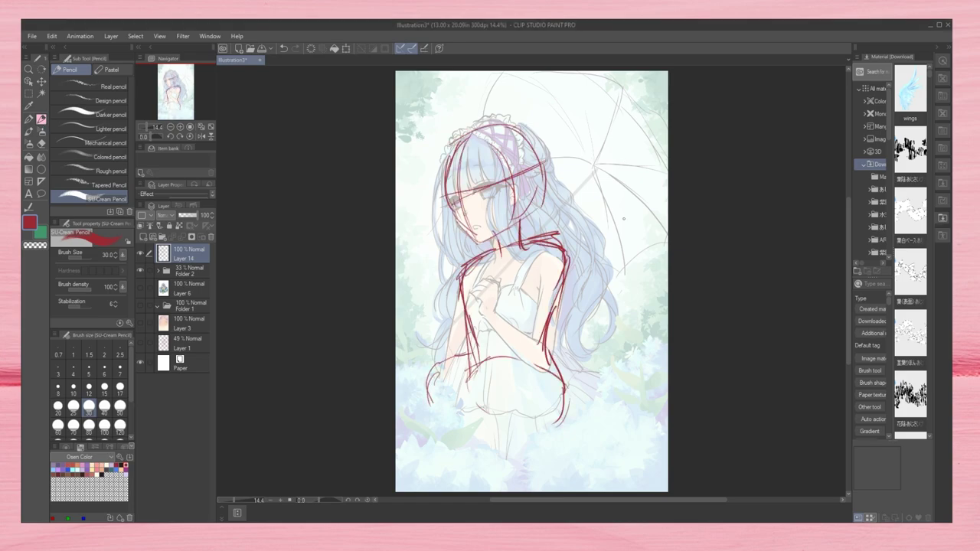
Step: Sketch the folded thighs of a crouching pose, hide the faded painting folder and shift the sketch up and right
{"action": "left_click_drag", "start_coordinate": [539, 291], "coordinate": [555, 350]}
{"action": "left_click_drag", "start_coordinate": [505, 406], "coordinate": [544, 418]}
{"action": "mouse_move", "coordinate": [543, 330]}
{"action": "left_mouse_down"}
{"action": "mouse_move", "coordinate": [580, 420]}
{"action": "mouse_move", "coordinate": [529, 464]}
{"action": "left_mouse_up"}
{"action": "left_click_drag", "start_coordinate": [550, 419], "coordinate": [495, 423]}
{"action": "left_click_drag", "start_coordinate": [472, 357], "coordinate": [487, 421]}
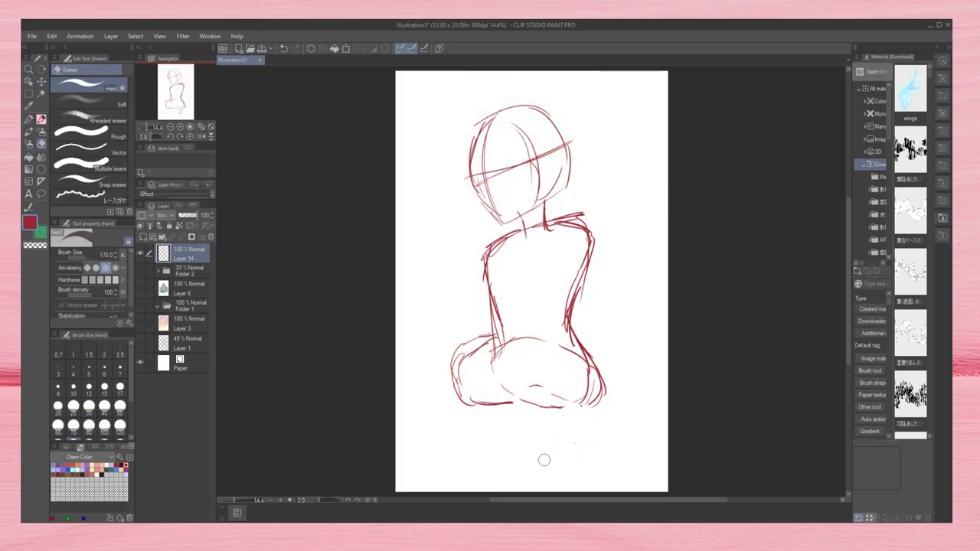
Step: Add a curved waistline and redraw the torso's sides narrower, with a round shoulder joint and a hip contour
{"action": "left_click_drag", "start_coordinate": [499, 300], "coordinate": [576, 296]}
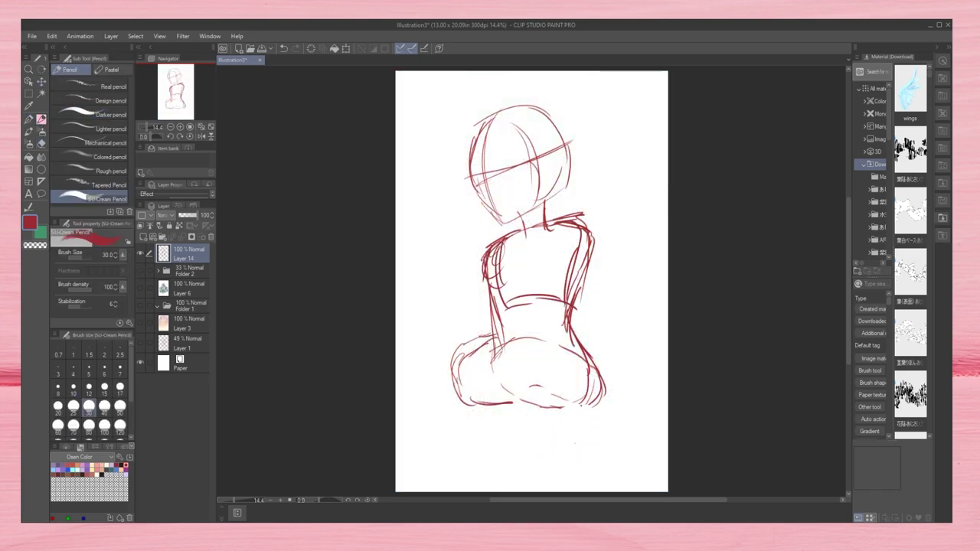
{"action": "left_click_drag", "start_coordinate": [576, 222], "coordinate": [573, 337]}
{"action": "left_click_drag", "start_coordinate": [504, 249], "coordinate": [503, 343]}
{"action": "key", "text": "ctrl+z"}
{"action": "key", "text": "ctrl+z"}
{"action": "left_click_drag", "start_coordinate": [573, 253], "coordinate": [605, 383]}
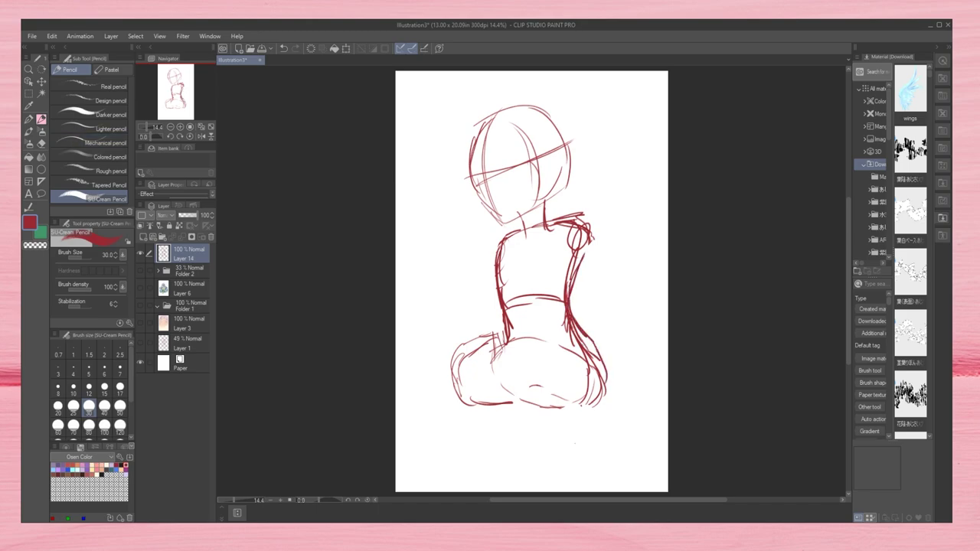
Step: Sketch the lower legs and feet beneath the crouching thighs
{"action": "left_click_drag", "start_coordinate": [521, 406], "coordinate": [571, 420]}
{"action": "left_click_drag", "start_coordinate": [588, 413], "coordinate": [561, 451]}
{"action": "left_click_drag", "start_coordinate": [537, 404], "coordinate": [530, 444]}
{"action": "left_click_drag", "start_coordinate": [533, 438], "coordinate": [562, 452]}
{"action": "left_click_drag", "start_coordinate": [554, 430], "coordinate": [519, 453]}
Step: Sketch both hands and bent arms in front of the torso, with a long diagonal pole line passing through the near hand
{"action": "left_click_drag", "start_coordinate": [475, 254], "coordinate": [464, 289]}
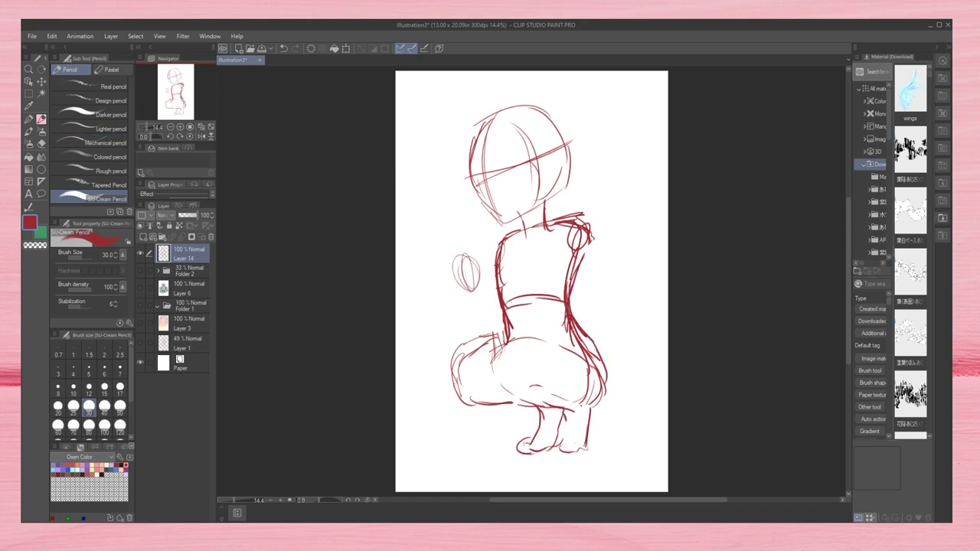
{"action": "left_click_drag", "start_coordinate": [536, 244], "coordinate": [536, 277]}
{"action": "left_click_drag", "start_coordinate": [587, 242], "coordinate": [597, 325]}
{"action": "left_click_drag", "start_coordinate": [539, 239], "coordinate": [528, 272]}
{"action": "left_click_drag", "start_coordinate": [609, 139], "coordinate": [506, 300]}
{"action": "left_click_drag", "start_coordinate": [444, 245], "coordinate": [498, 315]}
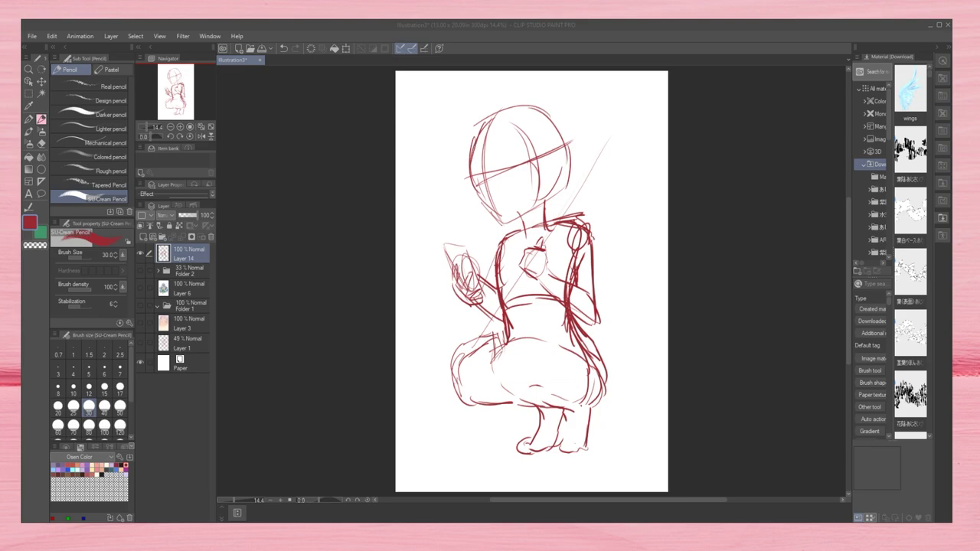
Step: Sketch the face's eyes, ear and mouth, and rotate the whole sketch slightly clockwise while moving it right
{"action": "mouse_move", "coordinate": [482, 167]}
{"action": "left_mouse_down"}
{"action": "mouse_move", "coordinate": [478, 181]}
{"action": "mouse_move", "coordinate": [520, 170]}
{"action": "left_mouse_up"}
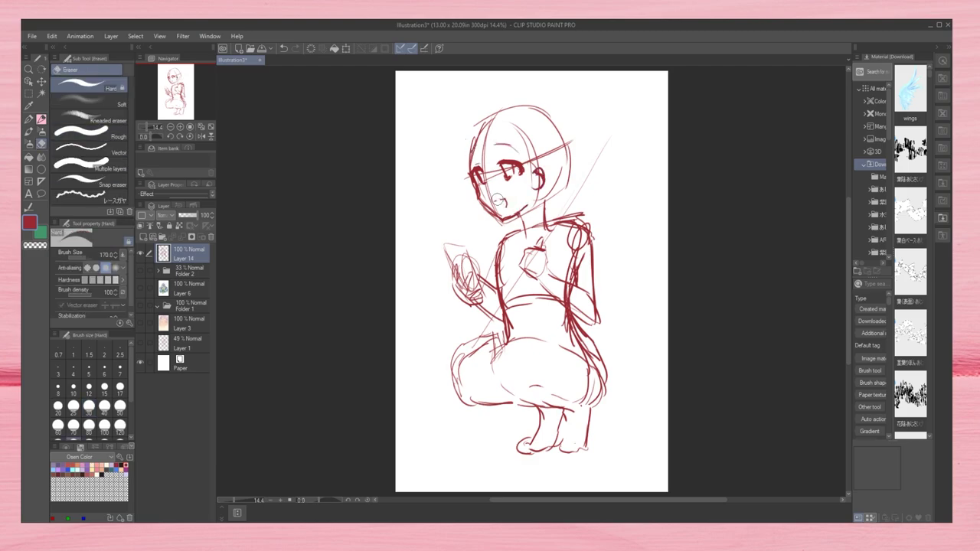
{"action": "key", "text": "ctrl+z"}
{"action": "key", "text": "ctrl+t"}
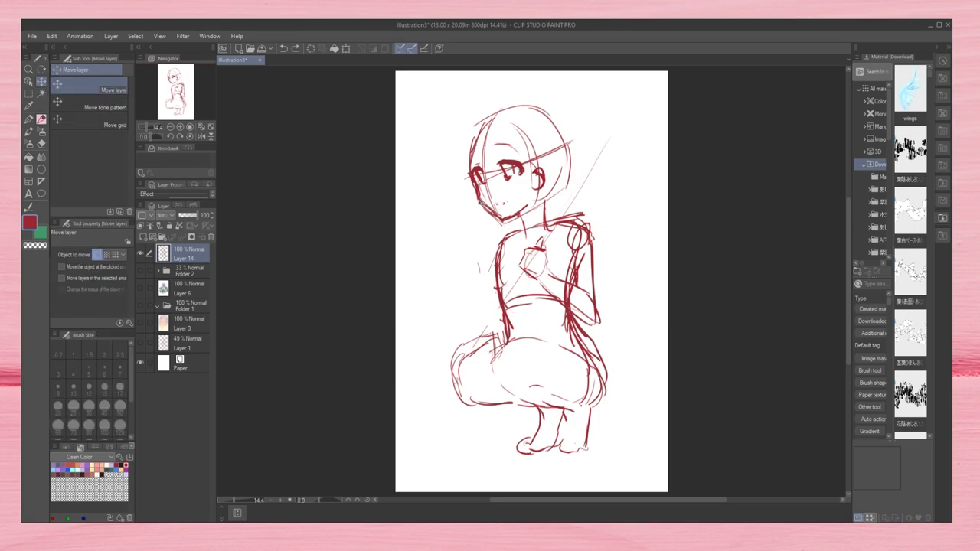
{"action": "mouse_move", "coordinate": [677, 222]}
{"action": "left_mouse_down"}
{"action": "mouse_move", "coordinate": [685, 258]}
{"action": "mouse_move", "coordinate": [683, 243]}
{"action": "left_mouse_up"}
{"action": "key", "text": "Return"}
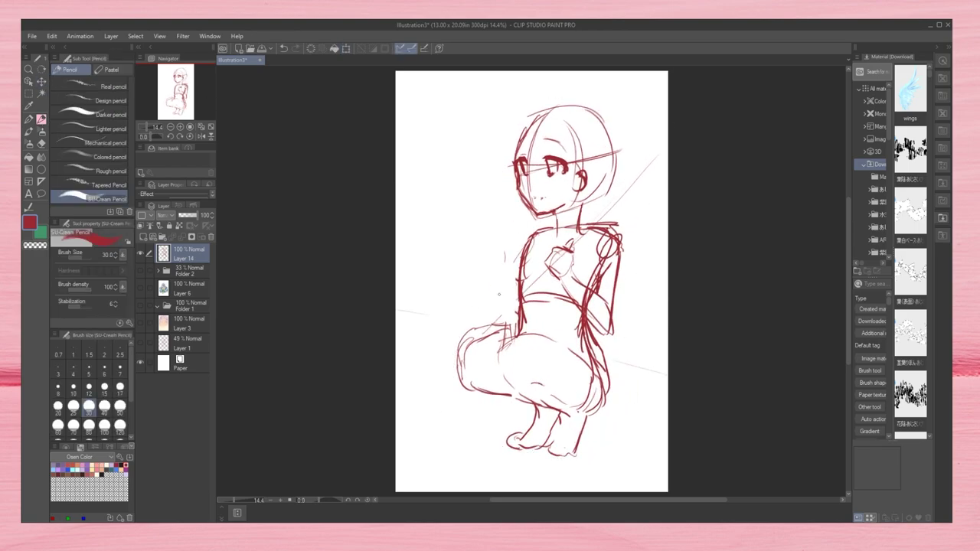
Step: Sketch loose puffy shapes in both lower corners of the canvas around the figure's feet
{"action": "left_click_drag", "start_coordinate": [574, 452], "coordinate": [604, 425]}
{"action": "left_click_drag", "start_coordinate": [645, 375], "coordinate": [665, 345]}
{"action": "left_click_drag", "start_coordinate": [615, 413], "coordinate": [641, 372]}
{"action": "mouse_move", "coordinate": [398, 403]}
{"action": "left_mouse_down"}
{"action": "mouse_move", "coordinate": [415, 448]}
{"action": "mouse_move", "coordinate": [462, 491]}
{"action": "left_mouse_up"}
Step: Sketch the far hand with its fingers and a forearm reaching forward from the chest
{"action": "mouse_move", "coordinate": [470, 237]}
{"action": "left_mouse_down"}
{"action": "mouse_move", "coordinate": [520, 285]}
{"action": "mouse_move", "coordinate": [501, 274]}
{"action": "left_mouse_up"}
{"action": "mouse_move", "coordinate": [497, 252]}
{"action": "left_mouse_down"}
{"action": "mouse_move", "coordinate": [466, 255]}
{"action": "mouse_move", "coordinate": [479, 270]}
{"action": "left_mouse_up"}
{"action": "key", "text": "e"}
{"action": "key", "text": "p"}
{"action": "left_click_drag", "start_coordinate": [484, 245], "coordinate": [522, 254]}
{"action": "left_click_drag", "start_coordinate": [490, 272], "coordinate": [523, 275]}
{"action": "left_click_drag", "start_coordinate": [477, 246], "coordinate": [494, 275]}
{"action": "left_click_drag", "start_coordinate": [480, 245], "coordinate": [497, 239]}
{"action": "left_click_drag", "start_coordinate": [505, 274], "coordinate": [519, 277]}
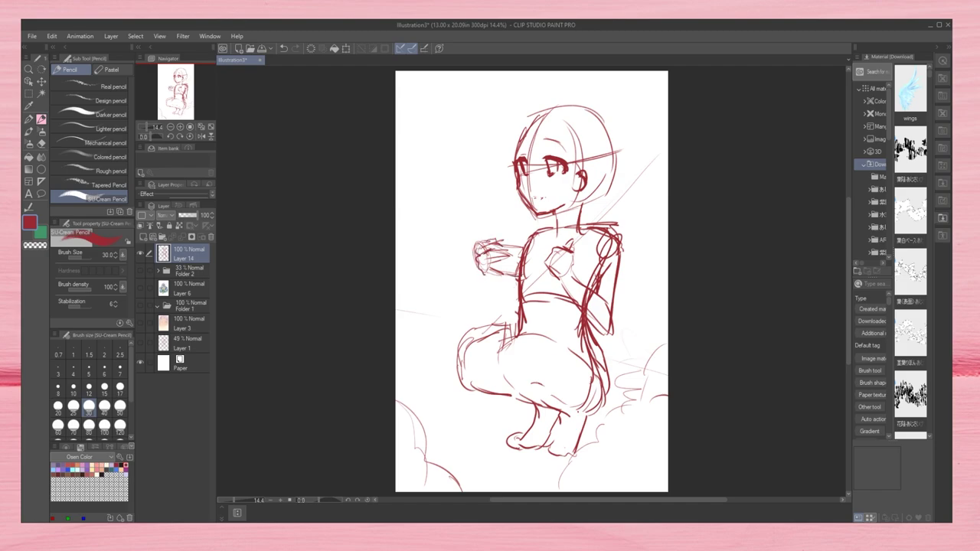
Step: Lasso the forward hand, move it up and away from the body, and clear the selection
{"action": "key", "text": "m"}
{"action": "mouse_move", "coordinate": [471, 233]}
{"action": "left_mouse_down"}
{"action": "mouse_move", "coordinate": [457, 282]}
{"action": "mouse_move", "coordinate": [459, 219]}
{"action": "mouse_move", "coordinate": [494, 295]}
{"action": "left_mouse_up"}
{"action": "key", "text": "k"}
{"action": "key", "text": "ctrl+d"}
Step: With the view mirrored, draw the bent upper arm, round elbow joint and forearm connecting the shoulder to the raised hand, and restore the view
{"action": "key", "text": "p"}
{"action": "key", "text": "h"}
{"action": "left_click_drag", "start_coordinate": [575, 234], "coordinate": [537, 289]}
{"action": "mouse_move", "coordinate": [613, 231]}
{"action": "left_mouse_down"}
{"action": "mouse_move", "coordinate": [596, 271]}
{"action": "mouse_move", "coordinate": [550, 306]}
{"action": "left_mouse_up"}
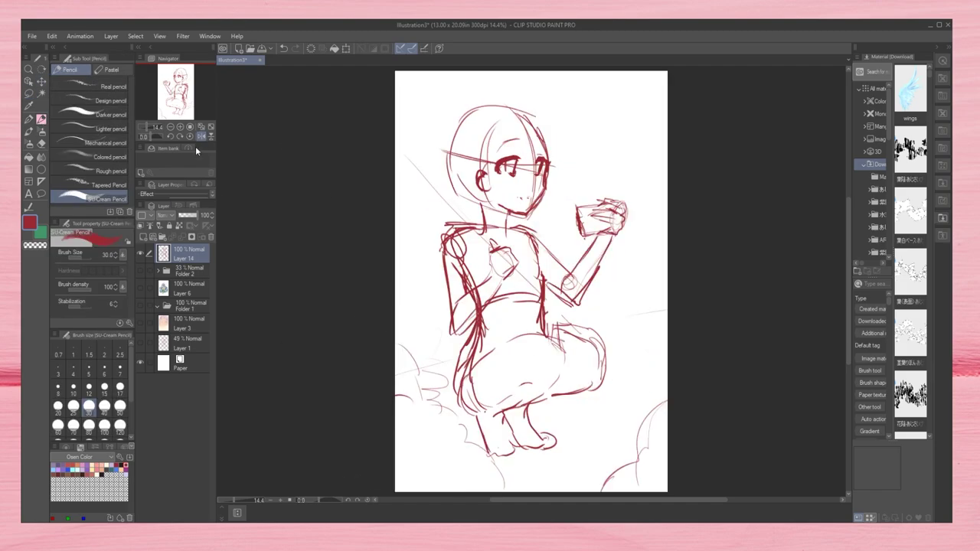
{"action": "key", "text": "h"}
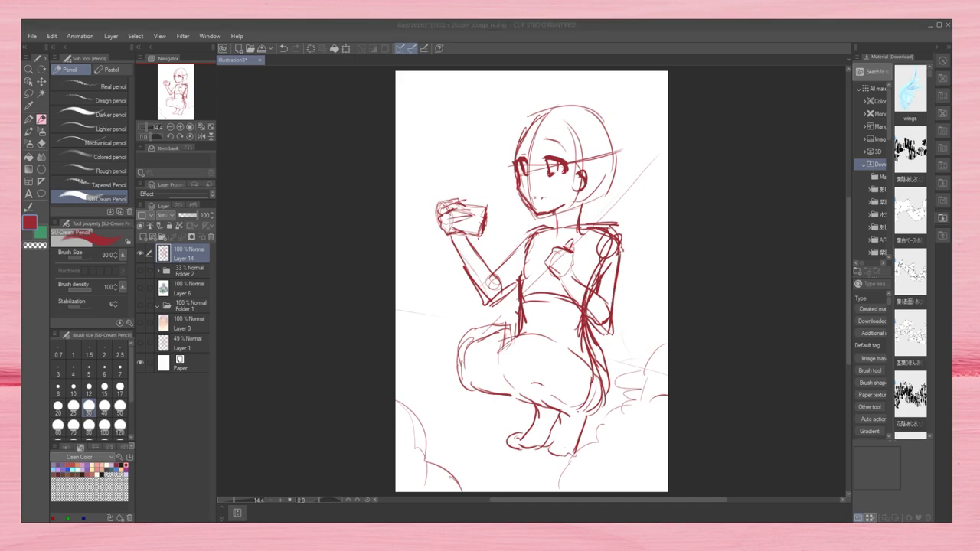
Step: Erase and redraw the near shoulder and bent arm, with the elbow lower and the forearm leading up to the chest
{"action": "left_click", "coordinate": [34, 95]}
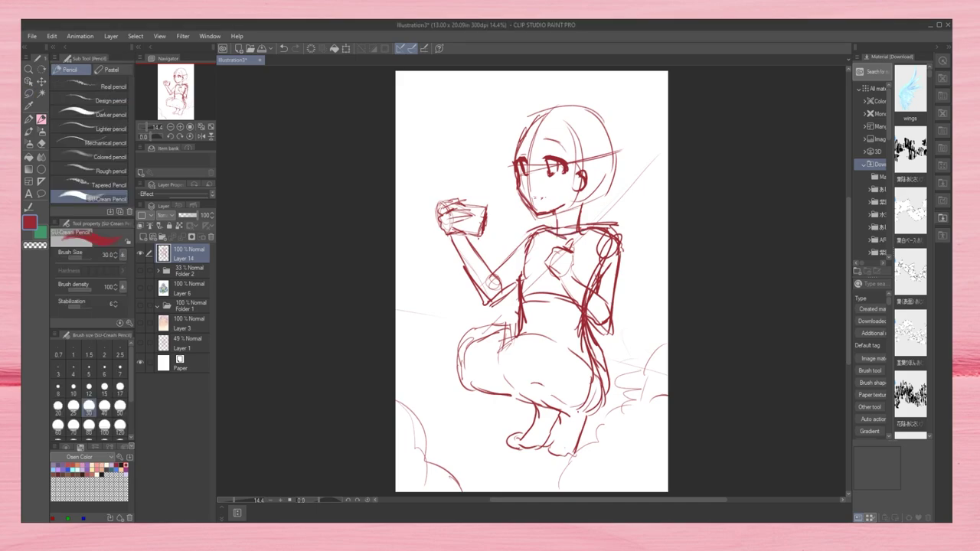
{"action": "left_click_drag", "start_coordinate": [544, 235], "coordinate": [609, 227]}
{"action": "mouse_move", "coordinate": [613, 233]}
{"action": "left_mouse_down"}
{"action": "mouse_move", "coordinate": [624, 310]}
{"action": "mouse_move", "coordinate": [590, 322]}
{"action": "mouse_move", "coordinate": [582, 306]}
{"action": "left_mouse_up"}
{"action": "key", "text": "e"}
{"action": "key", "text": "p"}
{"action": "mouse_move", "coordinate": [570, 264]}
{"action": "left_mouse_down"}
{"action": "mouse_move", "coordinate": [609, 299]}
{"action": "mouse_move", "coordinate": [613, 283]}
{"action": "left_mouse_up"}
{"action": "left_click_drag", "start_coordinate": [621, 246], "coordinate": [632, 310]}
{"action": "left_click_drag", "start_coordinate": [605, 268], "coordinate": [629, 325]}
Step: Lasso the raised hand, move it slightly down onto the forearm, and clear the selection
{"action": "key", "text": "m"}
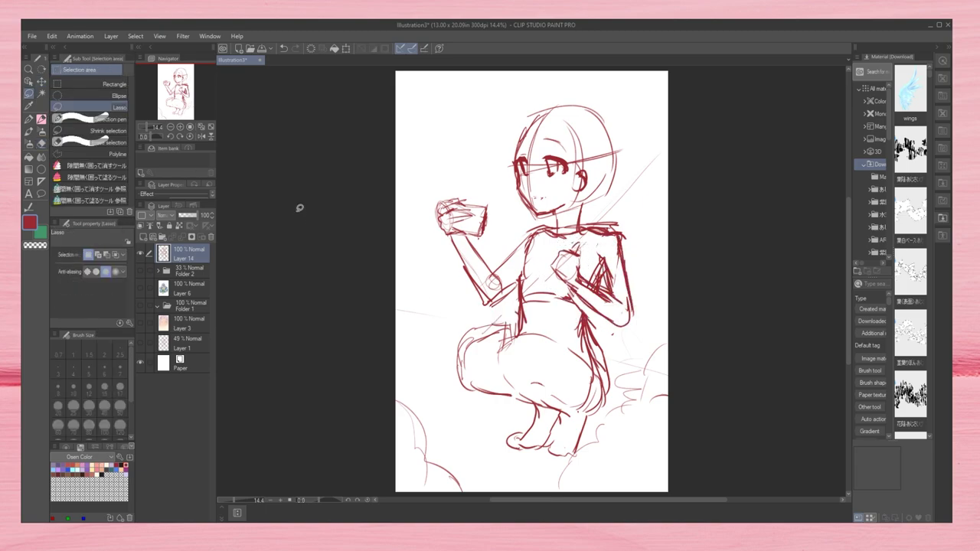
{"action": "left_click_drag", "start_coordinate": [482, 201], "coordinate": [486, 203]}
{"action": "key", "text": "k"}
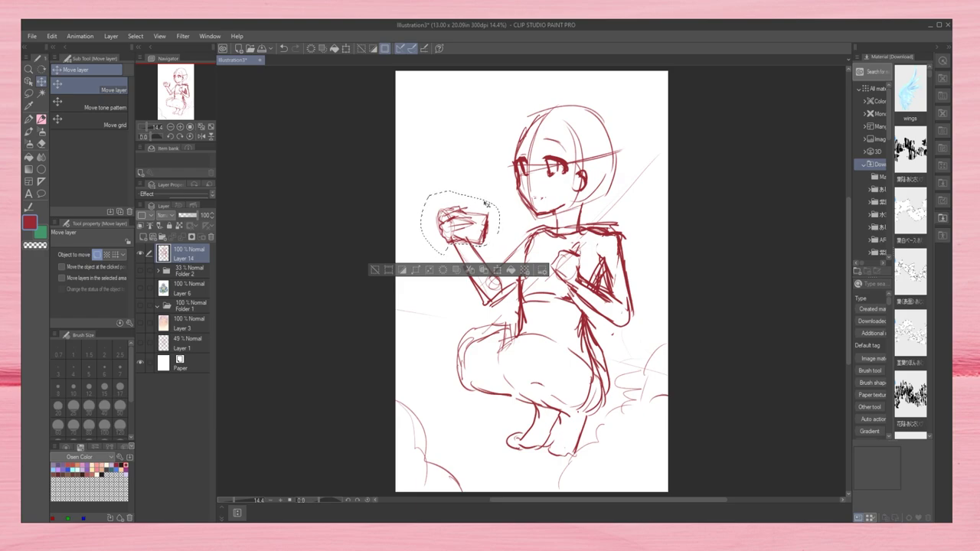
{"action": "key", "text": "ctrl+d"}
Step: Erase stray lines, lasso the head, and scale it down slightly while repositioning it over the neck
{"action": "key", "text": "e"}
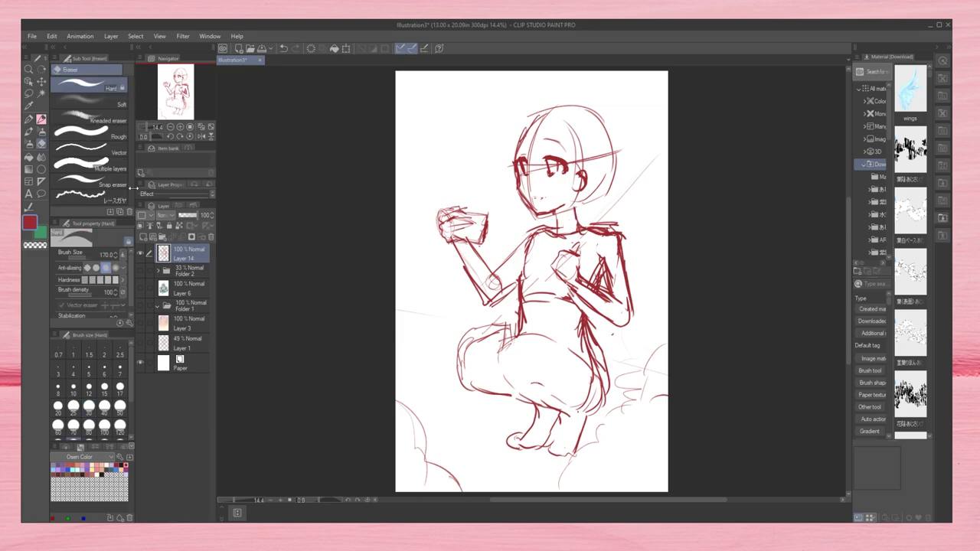
{"action": "key", "text": "m"}
{"action": "key", "text": "ctrl+z"}
{"action": "key", "text": "ctrl+t"}
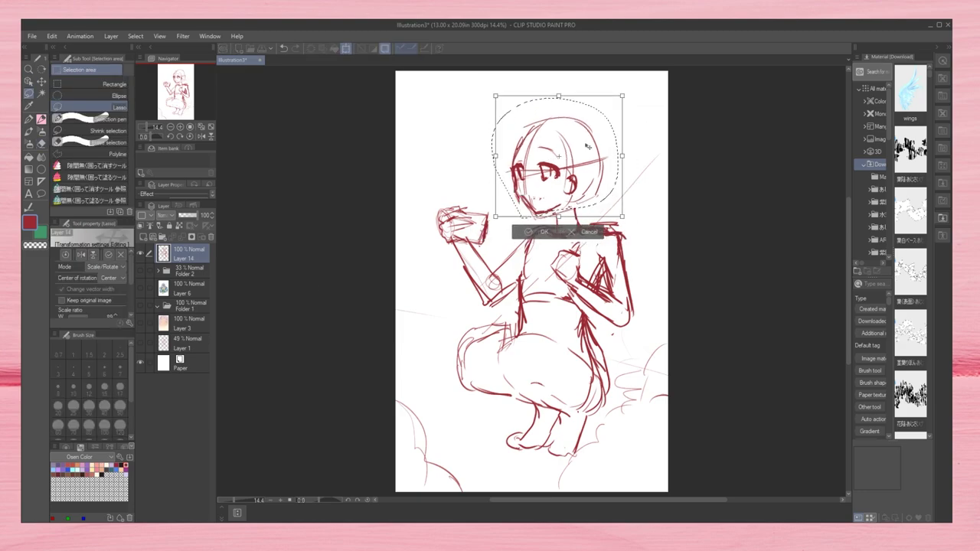
{"action": "left_click_drag", "start_coordinate": [588, 145], "coordinate": [599, 143]}
{"action": "key", "text": "Return"}
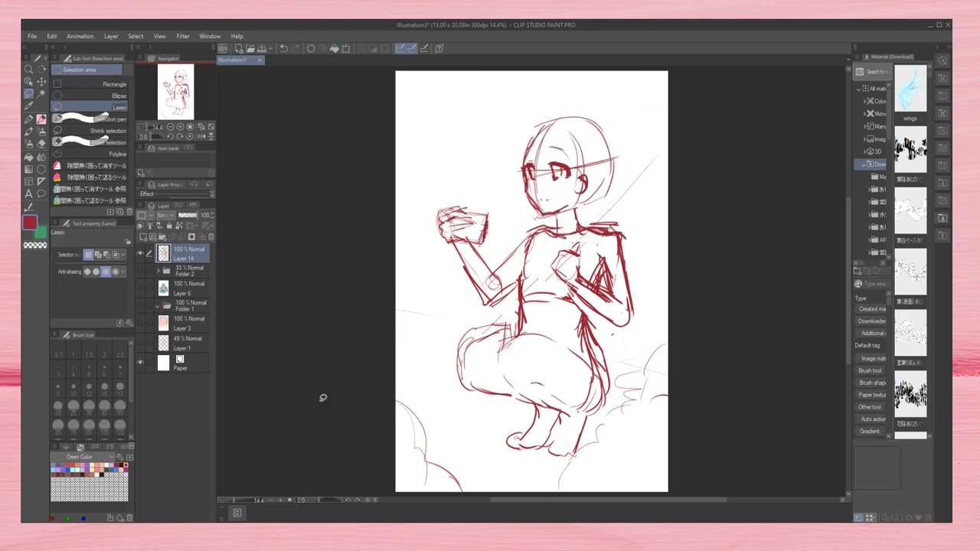
Step: Erase the old front torso lines and redraw a rounded chest outline, checking the drawing in a mirrored view
{"action": "key", "text": "p"}
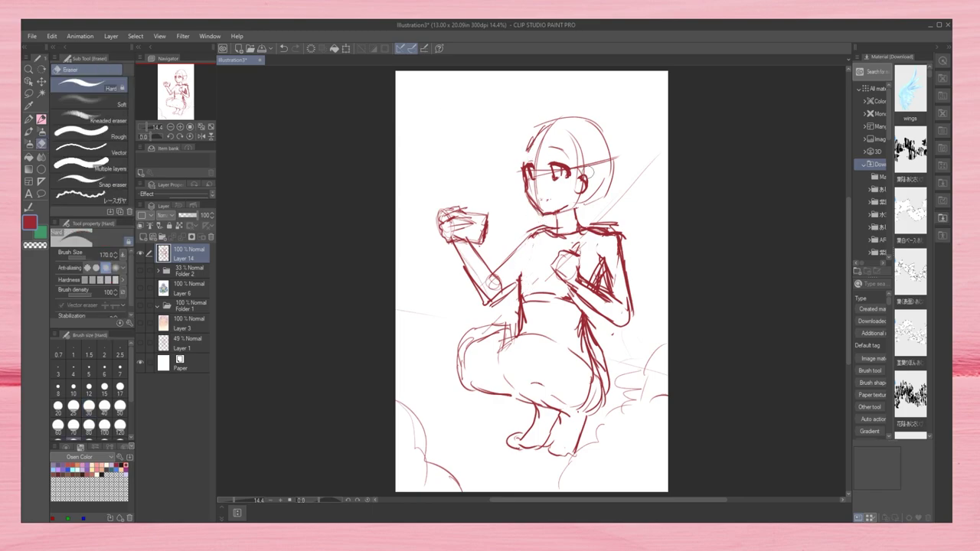
{"action": "key", "text": "h"}
{"action": "key", "text": "h"}
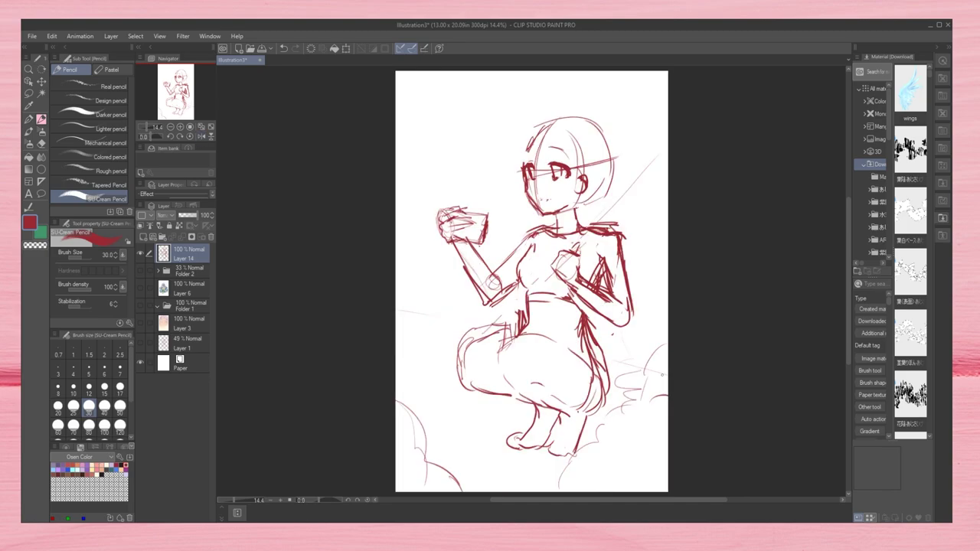
Step: Redraw the head outline from the forehead over the skull to the nape, and retrace the front knee
{"action": "left_click_drag", "start_coordinate": [606, 173], "coordinate": [583, 209]}
{"action": "left_click_drag", "start_coordinate": [524, 164], "coordinate": [601, 126]}
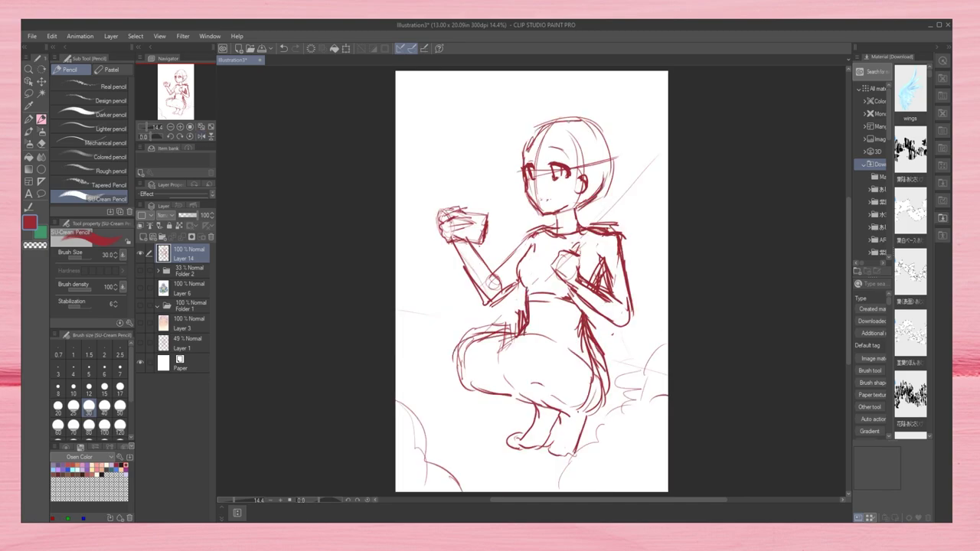
{"action": "left_click_drag", "start_coordinate": [541, 122], "coordinate": [611, 184]}
{"action": "left_click_drag", "start_coordinate": [608, 170], "coordinate": [582, 207]}
Step: Sketch light, billowing background outlines around the crouching figure and above her head
{"action": "left_click_drag", "start_coordinate": [411, 225], "coordinate": [420, 330]}
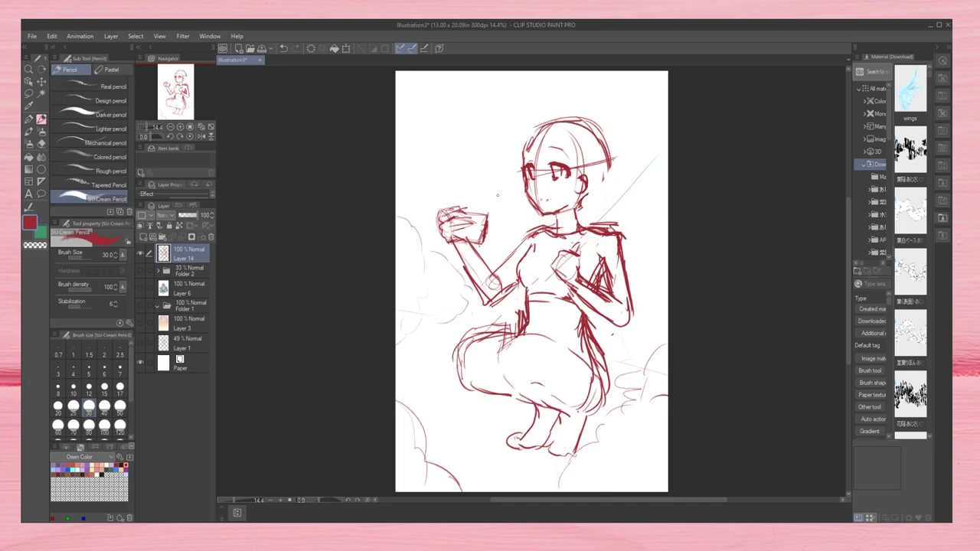
{"action": "left_click_drag", "start_coordinate": [500, 247], "coordinate": [482, 191]}
{"action": "left_click_drag", "start_coordinate": [396, 130], "coordinate": [447, 105]}
{"action": "left_click_drag", "start_coordinate": [659, 137], "coordinate": [645, 261]}
{"action": "left_click_drag", "start_coordinate": [409, 80], "coordinate": [460, 121]}
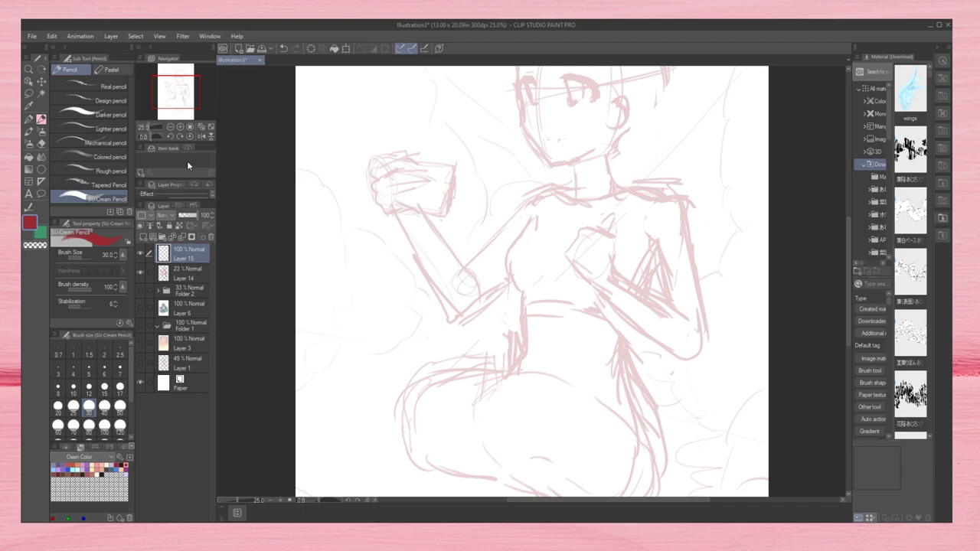
Step: Sketch loose bangs over the forehead on the layer above the faded pose sketch, and mirror the view
{"action": "left_click_drag", "start_coordinate": [537, 230], "coordinate": [524, 337]}
{"action": "mouse_move", "coordinate": [552, 103]}
{"action": "left_mouse_down"}
{"action": "mouse_move", "coordinate": [523, 177]}
{"action": "mouse_move", "coordinate": [548, 172]}
{"action": "left_mouse_up"}
{"action": "left_click_drag", "start_coordinate": [552, 104], "coordinate": [557, 172]}
{"action": "left_click_drag", "start_coordinate": [576, 115], "coordinate": [567, 184]}
{"action": "left_click_drag", "start_coordinate": [582, 112], "coordinate": [602, 184]}
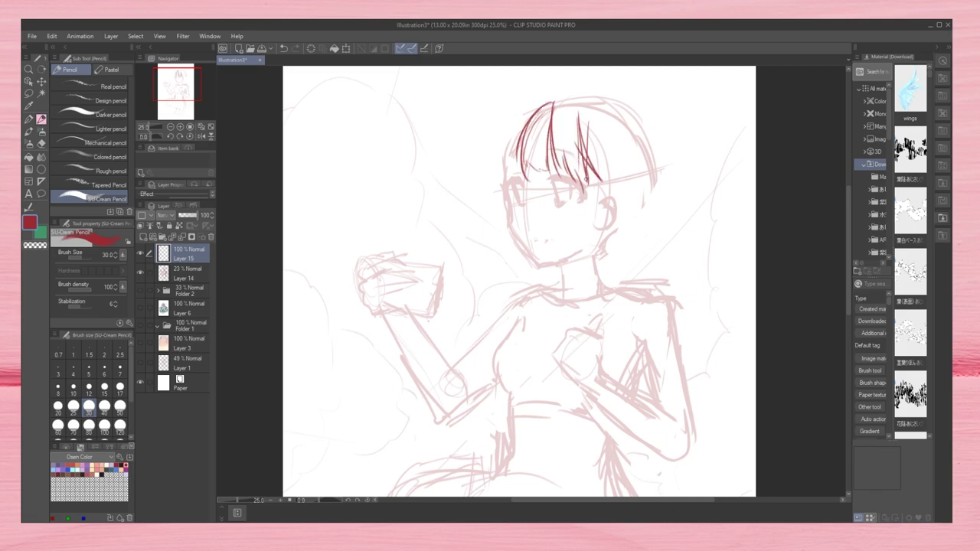
{"action": "left_click_drag", "start_coordinate": [536, 101], "coordinate": [496, 191]}
{"action": "left_click_drag", "start_coordinate": [550, 100], "coordinate": [528, 200]}
{"action": "left_click_drag", "start_coordinate": [583, 111], "coordinate": [601, 185]}
{"action": "left_click", "coordinate": [201, 135]}
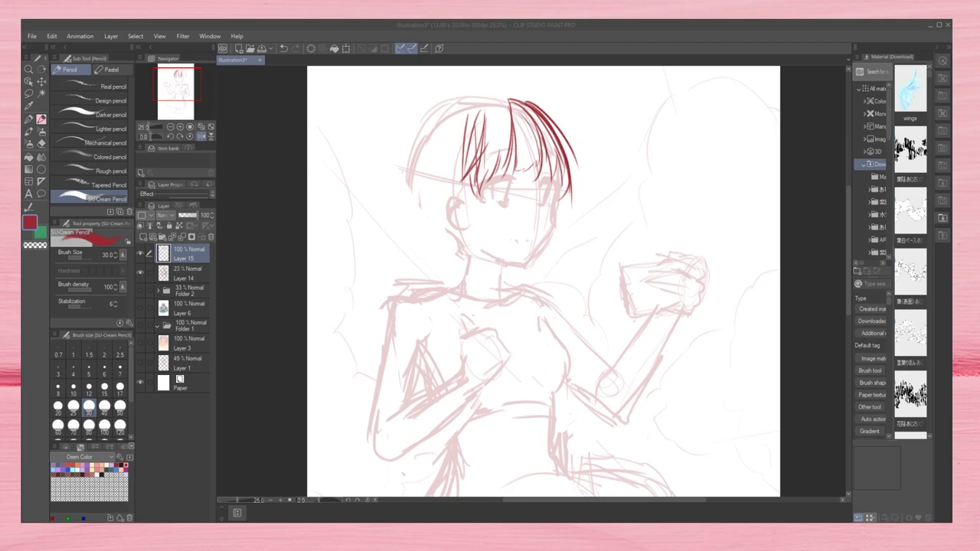
Step: Hide the bangs layer and add a new layer beneath it for drawing the face
{"action": "left_click", "coordinate": [140, 253]}
{"action": "key", "text": "ctrl+shift+n"}
{"action": "key", "text": "ctrl+plus"}
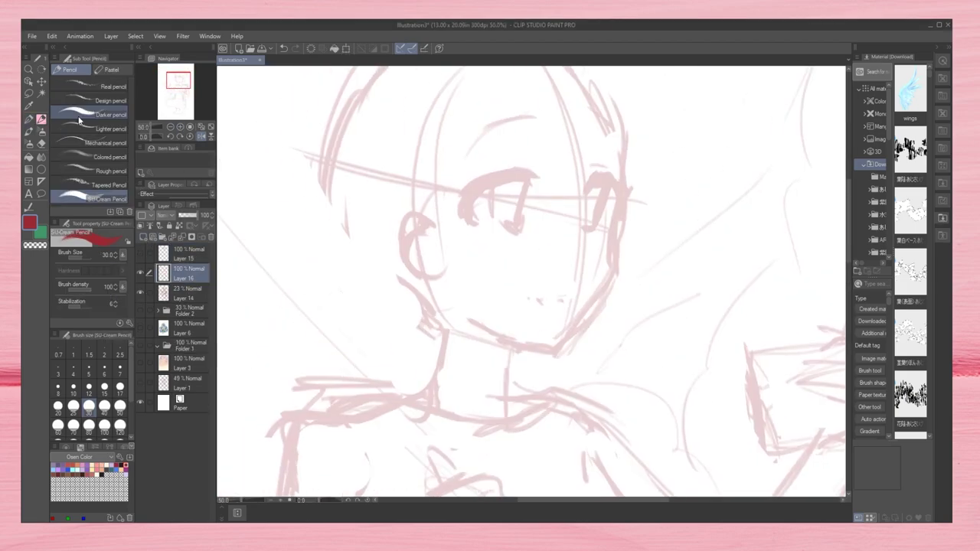
{"action": "left_click", "coordinate": [89, 386]}
{"action": "mouse_move", "coordinate": [583, 195]}
{"action": "left_mouse_down"}
{"action": "mouse_move", "coordinate": [621, 200]}
{"action": "mouse_move", "coordinate": [622, 223]}
{"action": "mouse_move", "coordinate": [644, 219]}
{"action": "left_mouse_up"}
{"action": "left_click", "coordinate": [201, 135]}
{"action": "mouse_move", "coordinate": [528, 179]}
{"action": "left_mouse_down"}
{"action": "mouse_move", "coordinate": [602, 201]}
{"action": "mouse_move", "coordinate": [572, 173]}
{"action": "left_mouse_up"}
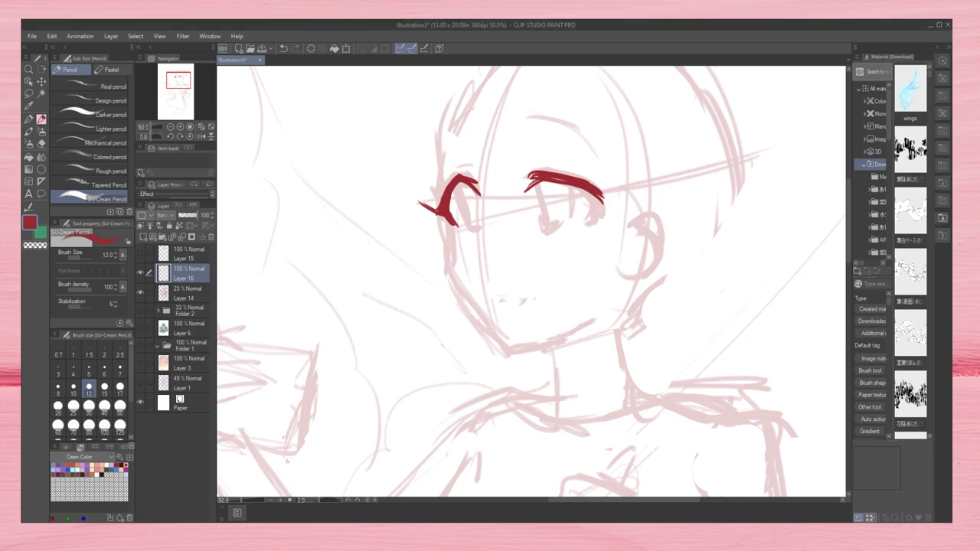
{"action": "left_click", "coordinate": [201, 135]}
{"action": "key", "text": "p"}
{"action": "key", "text": "Delete"}
Step: Draw the near eye's thick upper lash and iris outline with the G-pen, and adjust its shape with a transform
{"action": "mouse_move", "coordinate": [464, 206]}
{"action": "left_mouse_down"}
{"action": "mouse_move", "coordinate": [547, 173]}
{"action": "mouse_move", "coordinate": [468, 223]}
{"action": "left_mouse_up"}
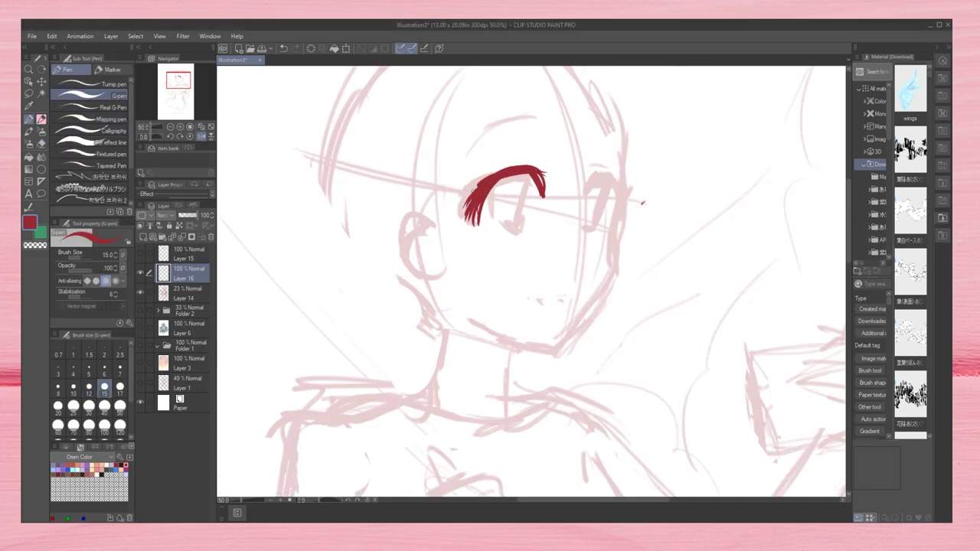
{"action": "left_click_drag", "start_coordinate": [465, 189], "coordinate": [486, 239]}
{"action": "left_click_drag", "start_coordinate": [511, 245], "coordinate": [528, 246]}
{"action": "left_click_drag", "start_coordinate": [536, 175], "coordinate": [502, 239]}
{"action": "key", "text": "ctrl+t"}
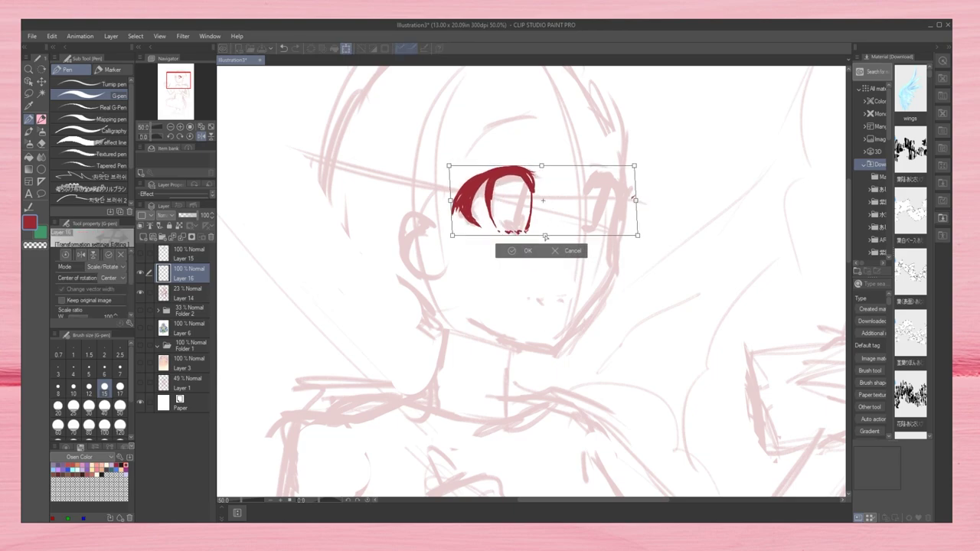
{"action": "key", "text": "Return"}
Step: Draw the far eye's lash and narrow iris, and lasso and transform its outer edge to fit the face
{"action": "left_click", "coordinate": [202, 135]}
{"action": "left_click_drag", "start_coordinate": [440, 189], "coordinate": [479, 224]}
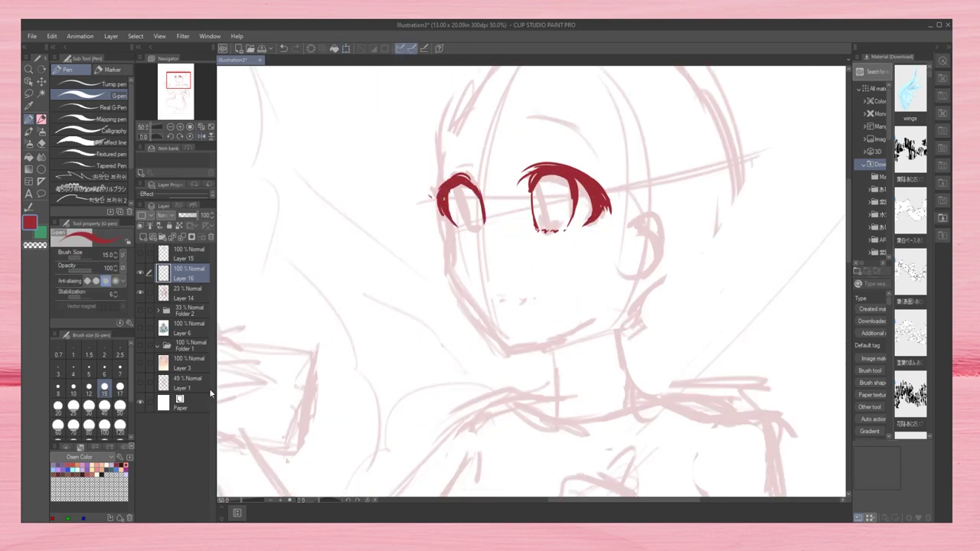
{"action": "left_click", "coordinate": [201, 135]}
{"action": "mouse_move", "coordinate": [606, 170]}
{"action": "left_mouse_down"}
{"action": "mouse_move", "coordinate": [630, 205]}
{"action": "mouse_move", "coordinate": [613, 230]}
{"action": "mouse_move", "coordinate": [589, 229]}
{"action": "mouse_move", "coordinate": [622, 208]}
{"action": "mouse_move", "coordinate": [628, 222]}
{"action": "mouse_move", "coordinate": [606, 230]}
{"action": "left_mouse_up"}
{"action": "key", "text": "e"}
{"action": "key", "text": "p"}
{"action": "key", "text": "h"}
{"action": "key", "text": "m"}
{"action": "left_click_drag", "start_coordinate": [431, 228], "coordinate": [434, 229]}
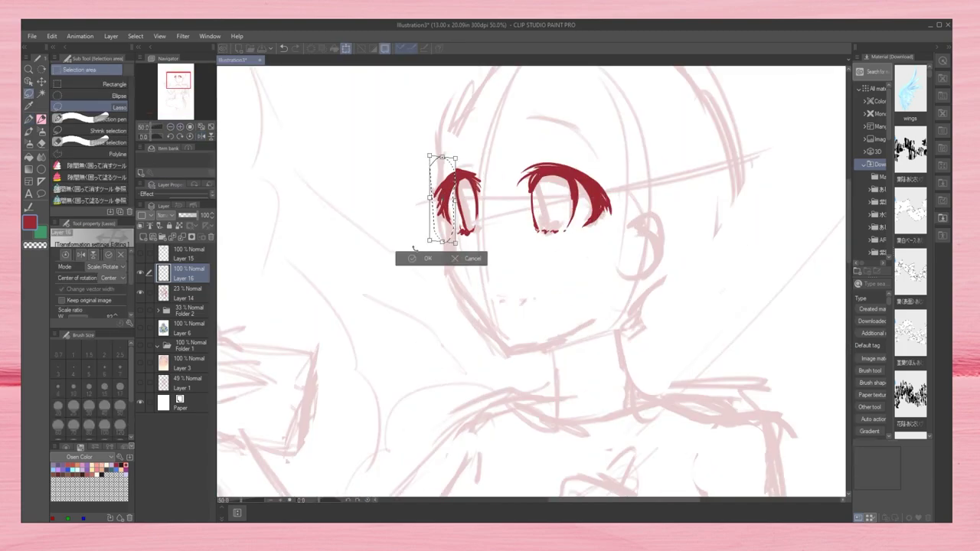
Step: Hatch the irises of both eyes and thicken their lashes with extra spiky strokes
{"action": "key", "text": "h"}
{"action": "key", "text": "p"}
{"action": "mouse_move", "coordinate": [497, 181]}
{"action": "left_mouse_down"}
{"action": "mouse_move", "coordinate": [524, 190]}
{"action": "mouse_move", "coordinate": [529, 222]}
{"action": "left_mouse_up"}
{"action": "left_click_drag", "start_coordinate": [590, 179], "coordinate": [611, 220]}
{"action": "left_click_drag", "start_coordinate": [586, 173], "coordinate": [584, 234]}
{"action": "left_click_drag", "start_coordinate": [508, 198], "coordinate": [492, 231]}
{"action": "left_click_drag", "start_coordinate": [536, 190], "coordinate": [507, 236]}
Step: Draw the cheek and jaw outline, the front neck line and the near ear on a new layer
{"action": "key", "text": "h"}
{"action": "mouse_move", "coordinate": [452, 201]}
{"action": "left_mouse_down"}
{"action": "mouse_move", "coordinate": [437, 210]}
{"action": "mouse_move", "coordinate": [451, 276]}
{"action": "mouse_move", "coordinate": [510, 341]}
{"action": "mouse_move", "coordinate": [611, 314]}
{"action": "left_mouse_up"}
{"action": "key", "text": "ctrl+shift+n"}
{"action": "left_click_drag", "start_coordinate": [550, 338], "coordinate": [556, 421]}
{"action": "left_click_drag", "start_coordinate": [597, 317], "coordinate": [623, 295]}
{"action": "mouse_move", "coordinate": [628, 224]}
{"action": "left_mouse_down"}
{"action": "mouse_move", "coordinate": [640, 278]}
{"action": "mouse_move", "coordinate": [521, 340]}
{"action": "left_mouse_up"}
{"action": "left_click_drag", "start_coordinate": [636, 271], "coordinate": [609, 304]}
{"action": "key", "text": "h"}
Step: Return to the eye layer and draw thin arched eyebrows and small lash details
{"action": "left_click", "coordinate": [183, 272]}
{"action": "left_click_drag", "start_coordinate": [181, 215], "coordinate": [209, 215]}
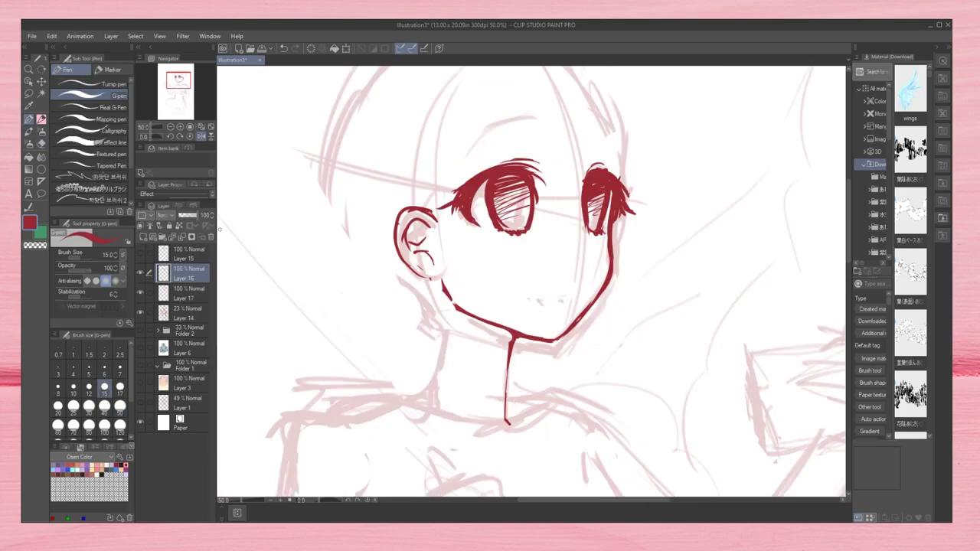
{"action": "key", "text": "h"}
{"action": "left_click_drag", "start_coordinate": [524, 120], "coordinate": [615, 152]}
{"action": "left_click_drag", "start_coordinate": [525, 127], "coordinate": [536, 132]}
{"action": "mouse_move", "coordinate": [536, 187]}
{"action": "left_mouse_down"}
{"action": "mouse_move", "coordinate": [565, 208]}
{"action": "mouse_move", "coordinate": [550, 184]}
{"action": "left_mouse_up"}
Step: Dot highlights into the irises with the transparent colour, and draw the forehead contour, nose and mouth
{"action": "key", "text": "c"}
{"action": "left_click_drag", "start_coordinate": [458, 180], "coordinate": [470, 185]}
{"action": "left_click", "coordinate": [478, 216]}
{"action": "key", "text": "c"}
{"action": "mouse_move", "coordinate": [444, 115]}
{"action": "left_mouse_down"}
{"action": "mouse_move", "coordinate": [436, 172]}
{"action": "mouse_move", "coordinate": [571, 244]}
{"action": "left_mouse_up"}
Step: Lasso the near eye and the far eye in turn and transform each slightly
{"action": "key", "text": "h"}
{"action": "key", "text": "m"}
{"action": "key", "text": "ctrl+t"}
{"action": "key", "text": "Return"}
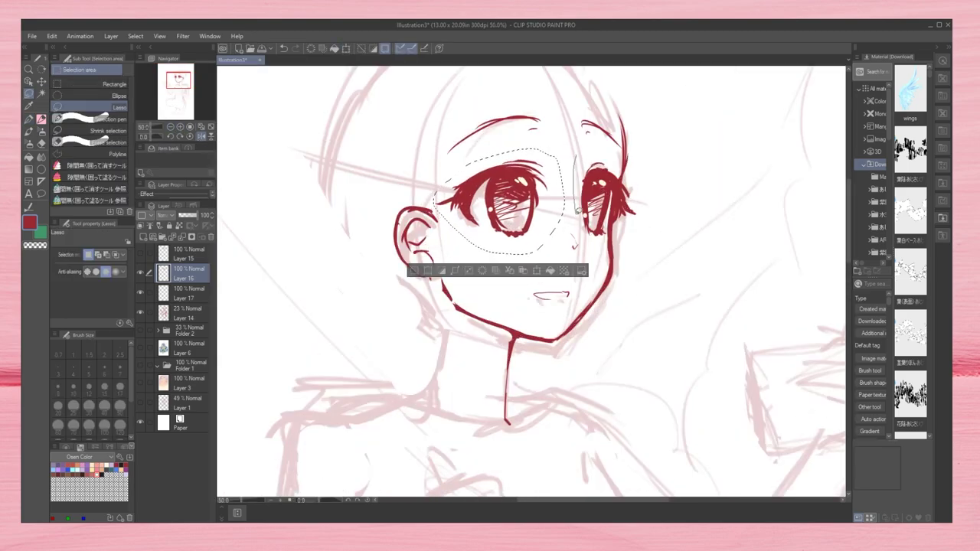
{"action": "left_click_drag", "start_coordinate": [582, 163], "coordinate": [579, 246]}
{"action": "key", "text": "ctrl+t"}
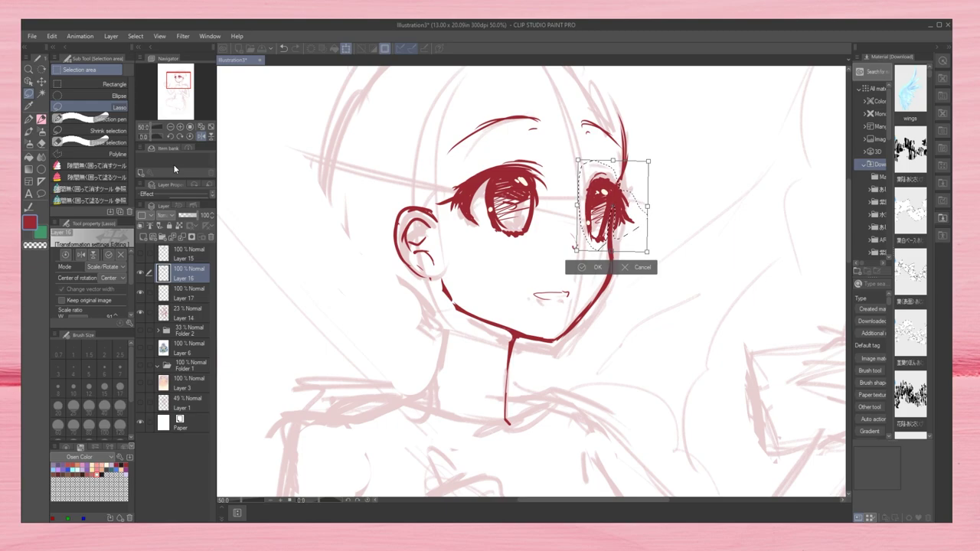
{"action": "key", "text": "Return"}
{"action": "key", "text": "h"}
Step: Redraw the mouth as a small closed smile, and lasso and nudge the far eye's edge and the nose
{"action": "key", "text": "e"}
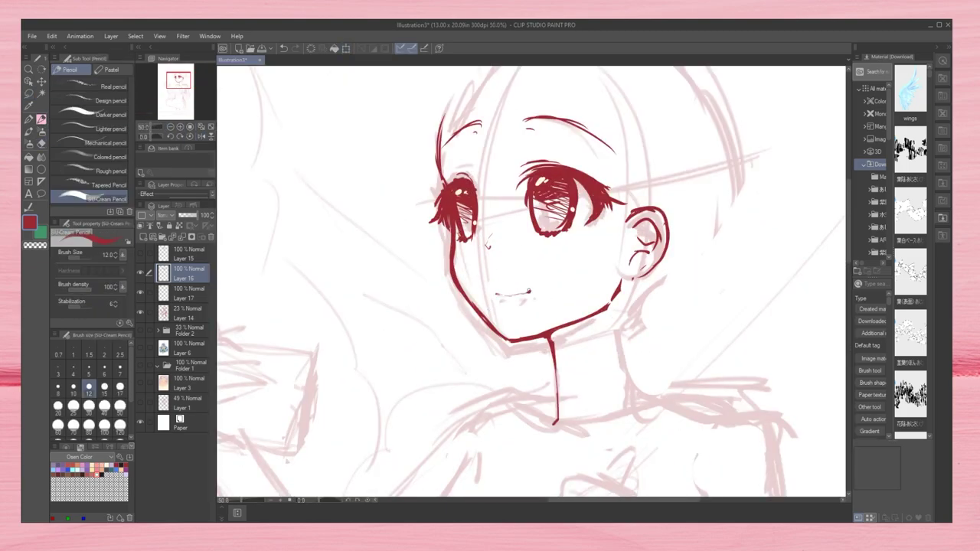
{"action": "key", "text": "m"}
{"action": "mouse_move", "coordinate": [433, 180]}
{"action": "left_mouse_down"}
{"action": "mouse_move", "coordinate": [454, 239]}
{"action": "mouse_move", "coordinate": [435, 178]}
{"action": "left_mouse_up"}
{"action": "key", "text": "k"}
{"action": "key", "text": "h"}
{"action": "key", "text": "m"}
{"action": "key", "text": "ctrl+d"}
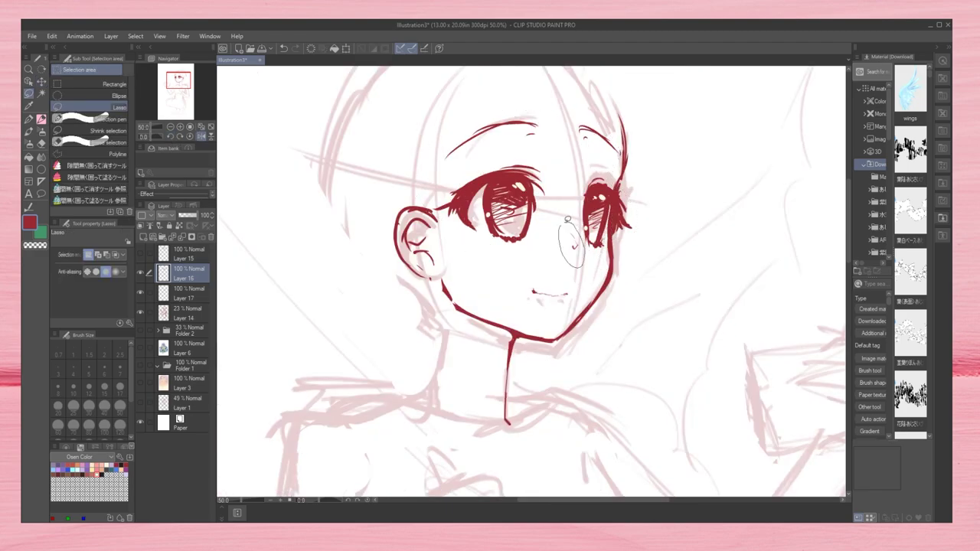
{"action": "key", "text": "ctrl+minus"}
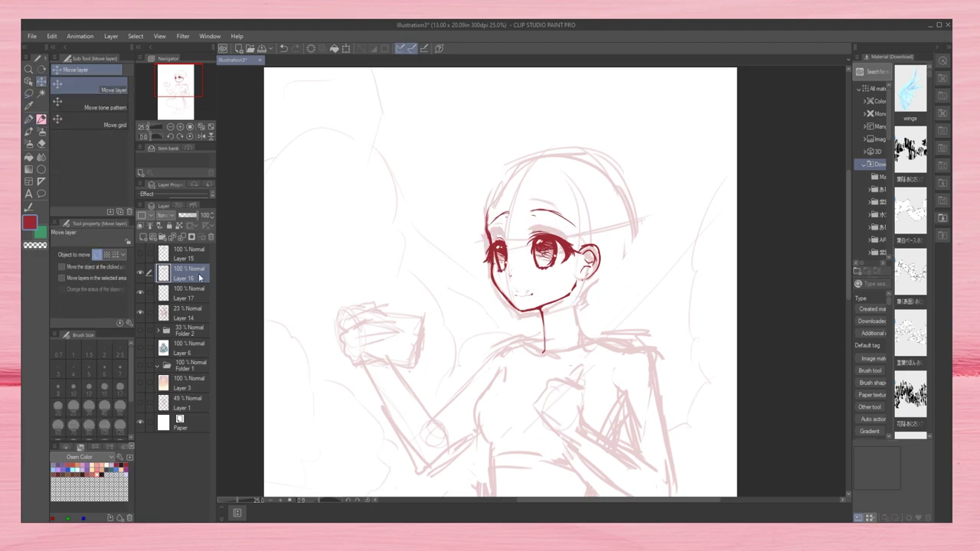
Step: Merge the eye layer into the face layer and draw pointed bangs over the forehead with the pencil
{"action": "key", "text": "ctrl+e"}
{"action": "left_click", "coordinate": [42, 120]}
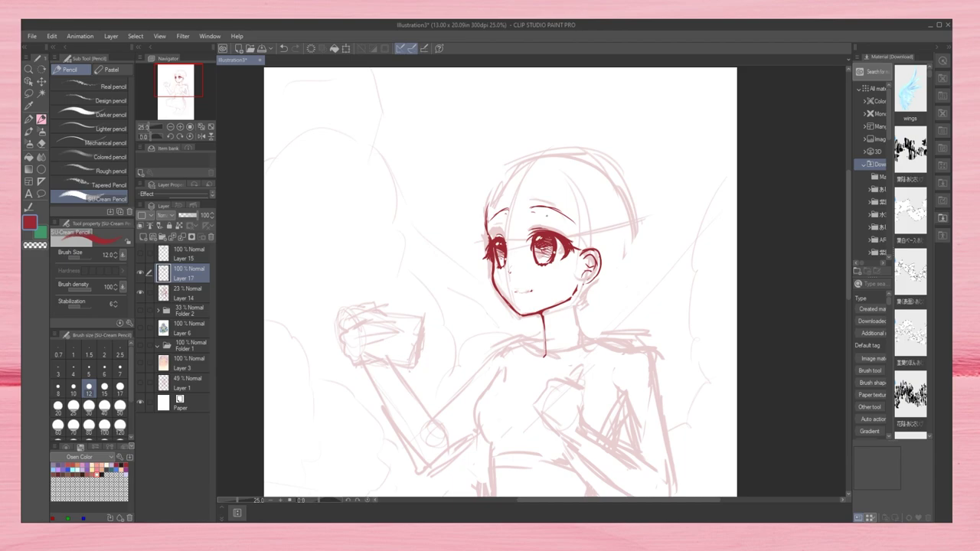
{"action": "key", "text": "h"}
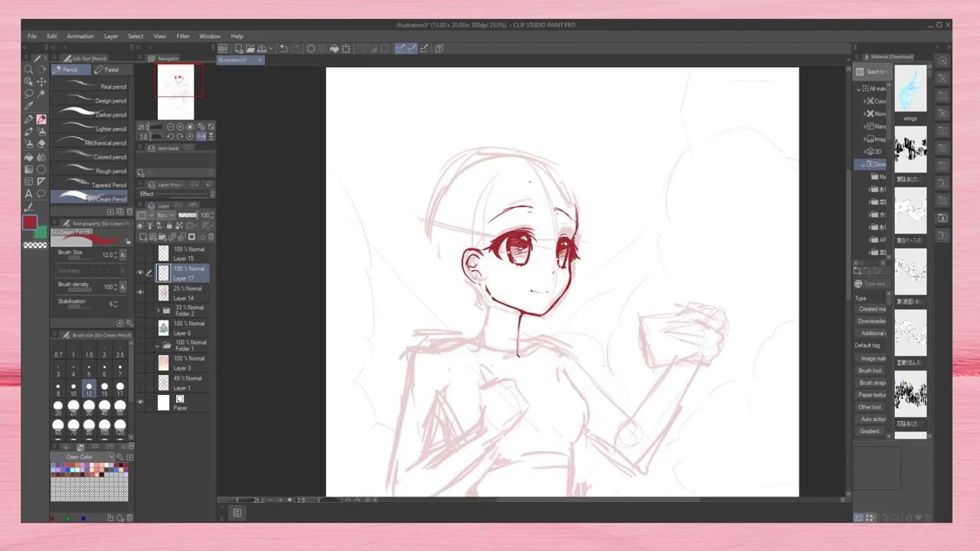
{"action": "left_click_drag", "start_coordinate": [530, 177], "coordinate": [556, 237]}
{"action": "mouse_move", "coordinate": [515, 161]}
{"action": "left_mouse_down"}
{"action": "mouse_move", "coordinate": [502, 287]}
{"action": "mouse_move", "coordinate": [480, 295]}
{"action": "left_mouse_up"}
{"action": "left_click_drag", "start_coordinate": [491, 199], "coordinate": [484, 322]}
{"action": "left_click_drag", "start_coordinate": [530, 168], "coordinate": [506, 228]}
{"action": "left_click_drag", "start_coordinate": [556, 194], "coordinate": [562, 232]}
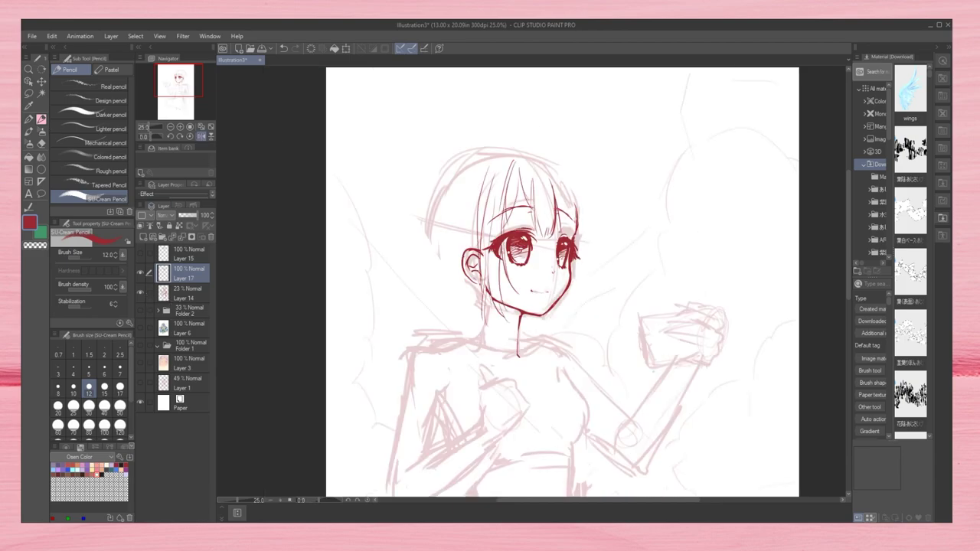
Step: Outline the hair framing both sides of the bangs and add long locks beside the far cheek
{"action": "left_click_drag", "start_coordinate": [545, 156], "coordinate": [581, 242]}
{"action": "left_click_drag", "start_coordinate": [558, 165], "coordinate": [584, 257]}
{"action": "left_click_drag", "start_coordinate": [507, 151], "coordinate": [479, 222]}
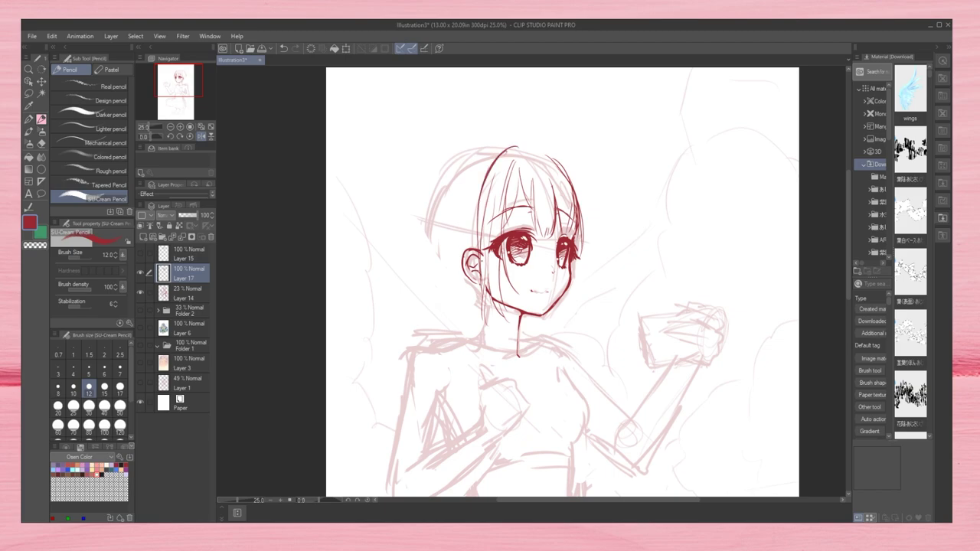
{"action": "key", "text": "h"}
{"action": "left_click_drag", "start_coordinate": [525, 147], "coordinate": [484, 196]}
{"action": "left_click_drag", "start_coordinate": [489, 251], "coordinate": [484, 317]}
{"action": "left_click_drag", "start_coordinate": [524, 149], "coordinate": [472, 253]}
{"action": "left_click_drag", "start_coordinate": [487, 228], "coordinate": [483, 294]}
{"action": "left_click_drag", "start_coordinate": [481, 210], "coordinate": [455, 304]}
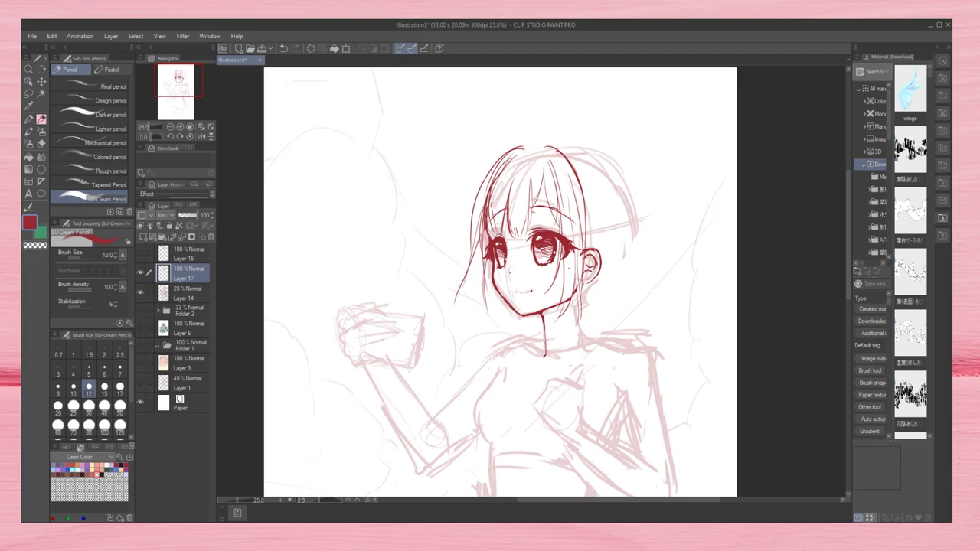
Step: Outline the rounded back of a short bob from the crown down to the nape
{"action": "left_click_drag", "start_coordinate": [573, 148], "coordinate": [649, 273]}
{"action": "left_click_drag", "start_coordinate": [585, 207], "coordinate": [611, 322]}
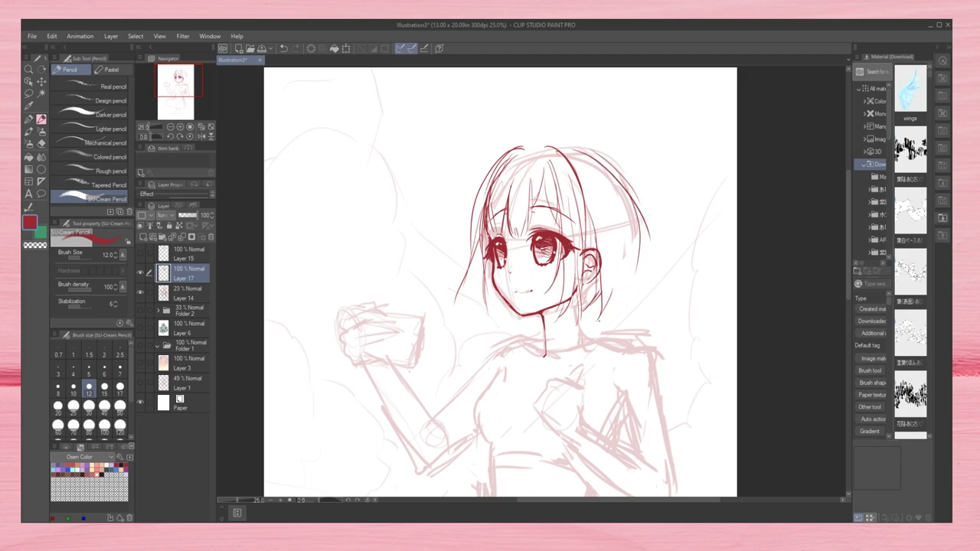
{"action": "left_click_drag", "start_coordinate": [591, 144], "coordinate": [665, 294]}
Step: Fill the bob with flowing strands beside the far cheek, around the near ear and over the back of the head
{"action": "key", "text": "h"}
{"action": "left_click_drag", "start_coordinate": [576, 167], "coordinate": [609, 277]}
{"action": "left_click_drag", "start_coordinate": [596, 228], "coordinate": [609, 307]}
{"action": "left_click_drag", "start_coordinate": [587, 242], "coordinate": [584, 326]}
{"action": "left_click_drag", "start_coordinate": [478, 195], "coordinate": [469, 247]}
{"action": "left_click_drag", "start_coordinate": [490, 279], "coordinate": [458, 335]}
{"action": "mouse_move", "coordinate": [562, 144]}
{"action": "left_mouse_down"}
{"action": "mouse_move", "coordinate": [521, 170]}
{"action": "mouse_move", "coordinate": [598, 227]}
{"action": "left_mouse_up"}
{"action": "key", "text": "h"}
{"action": "left_click_drag", "start_coordinate": [597, 152], "coordinate": [624, 256]}
{"action": "left_click_drag", "start_coordinate": [574, 136], "coordinate": [659, 245]}
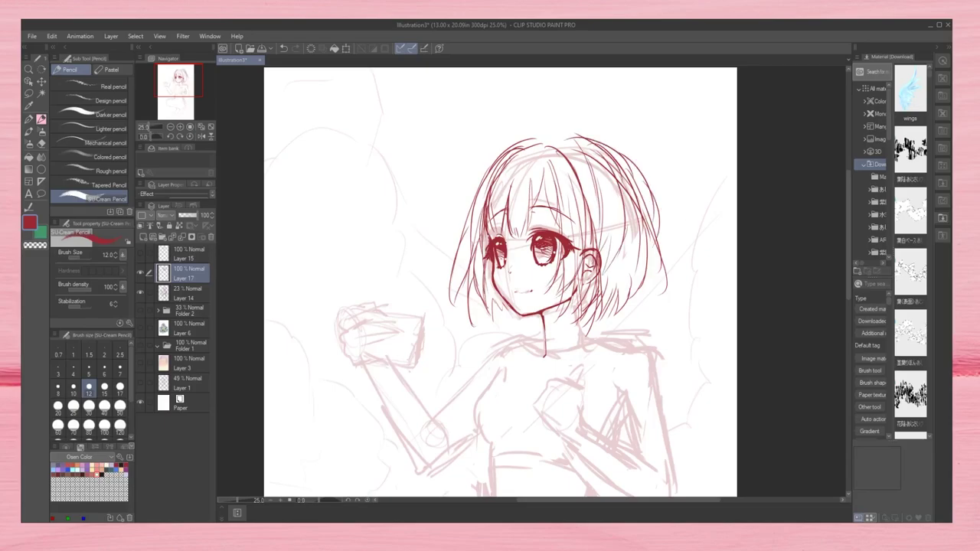
Step: Draw the clenched hand in front of the chest with its curled fingers, thumb and wrist
{"action": "left_click_drag", "start_coordinate": [557, 383], "coordinate": [583, 400]}
{"action": "mouse_move", "coordinate": [570, 387]}
{"action": "left_mouse_down"}
{"action": "mouse_move", "coordinate": [534, 406]}
{"action": "mouse_move", "coordinate": [562, 434]}
{"action": "left_mouse_up"}
{"action": "left_click_drag", "start_coordinate": [547, 417], "coordinate": [558, 429]}
{"action": "left_click_drag", "start_coordinate": [582, 393], "coordinate": [585, 433]}
{"action": "left_click_drag", "start_coordinate": [556, 430], "coordinate": [571, 444]}
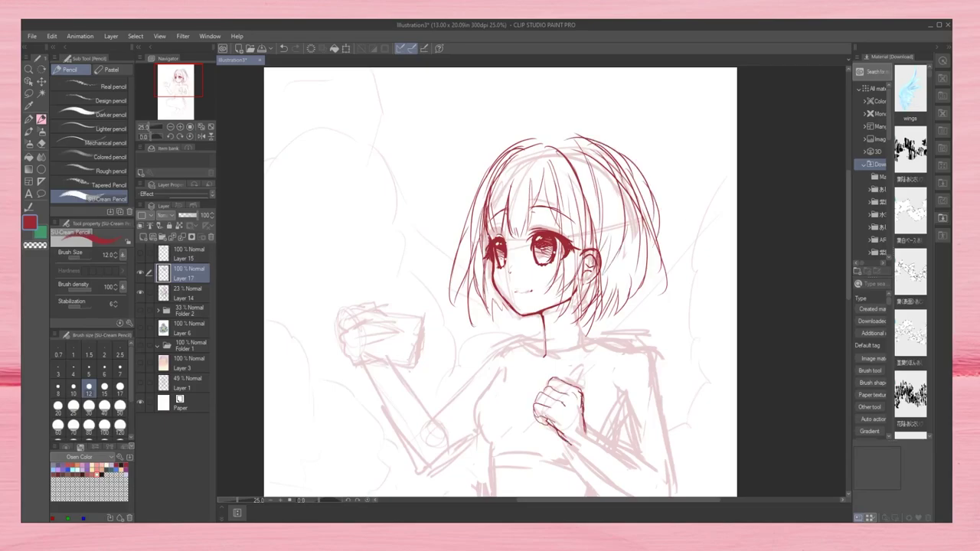
Step: Erase the bob's crown, back and nape strands behind the near ear
{"action": "key", "text": "e"}
{"action": "left_click_drag", "start_coordinate": [498, 183], "coordinate": [529, 153]}
{"action": "left_click_drag", "start_coordinate": [598, 191], "coordinate": [644, 230]}
{"action": "left_click_drag", "start_coordinate": [643, 307], "coordinate": [651, 230]}
{"action": "mouse_move", "coordinate": [571, 176]}
{"action": "left_mouse_down"}
{"action": "mouse_move", "coordinate": [609, 276]}
{"action": "mouse_move", "coordinate": [578, 322]}
{"action": "left_mouse_up"}
Step: Redraw the far-side hair with wider outward-swept locks, and retrace the strand above the near ear
{"action": "left_click", "coordinate": [40, 119]}
{"action": "left_click_drag", "start_coordinate": [513, 155], "coordinate": [435, 280]}
{"action": "left_click_drag", "start_coordinate": [476, 184], "coordinate": [464, 294]}
{"action": "left_click_drag", "start_coordinate": [567, 151], "coordinate": [590, 248]}
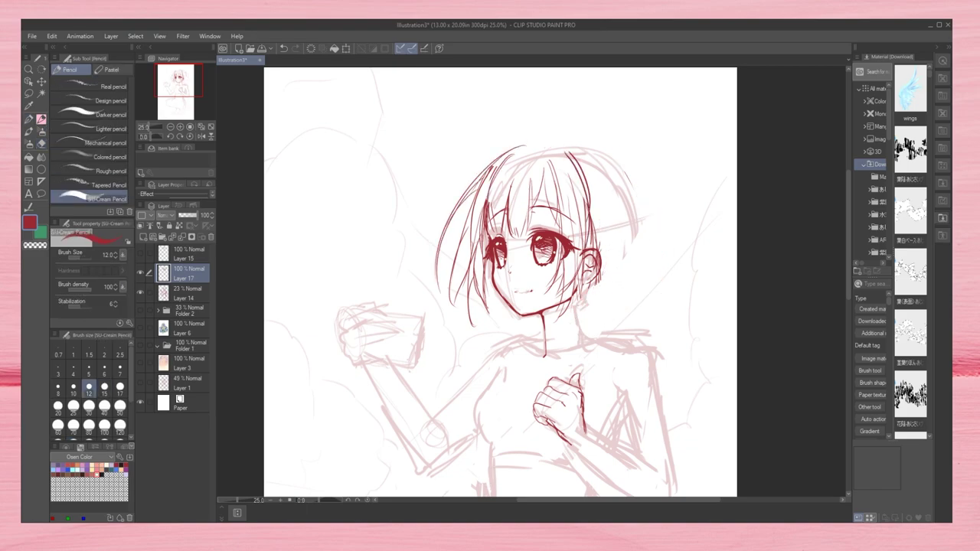
{"action": "mouse_move", "coordinate": [491, 164]}
{"action": "left_mouse_down"}
{"action": "mouse_move", "coordinate": [569, 154]}
{"action": "mouse_move", "coordinate": [609, 284]}
{"action": "mouse_move", "coordinate": [543, 372]}
{"action": "left_mouse_up"}
{"action": "left_click_drag", "start_coordinate": [505, 303], "coordinate": [543, 371]}
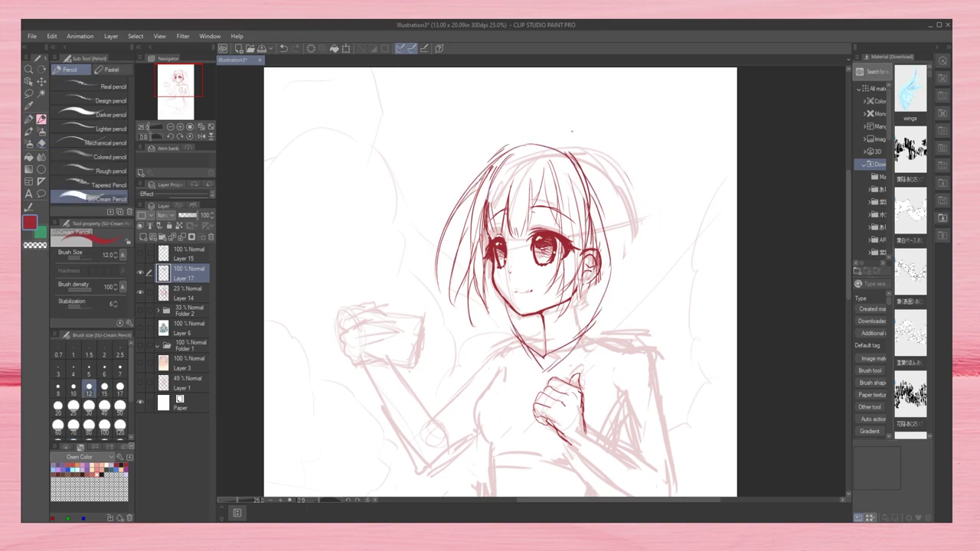
{"action": "left_click_drag", "start_coordinate": [490, 136], "coordinate": [525, 95]}
{"action": "mouse_move", "coordinate": [516, 140]}
{"action": "left_mouse_down"}
{"action": "mouse_move", "coordinate": [651, 223]}
{"action": "mouse_move", "coordinate": [609, 310]}
{"action": "left_mouse_up"}
{"action": "left_click_drag", "start_coordinate": [605, 195], "coordinate": [540, 352]}
{"action": "key", "text": "h"}
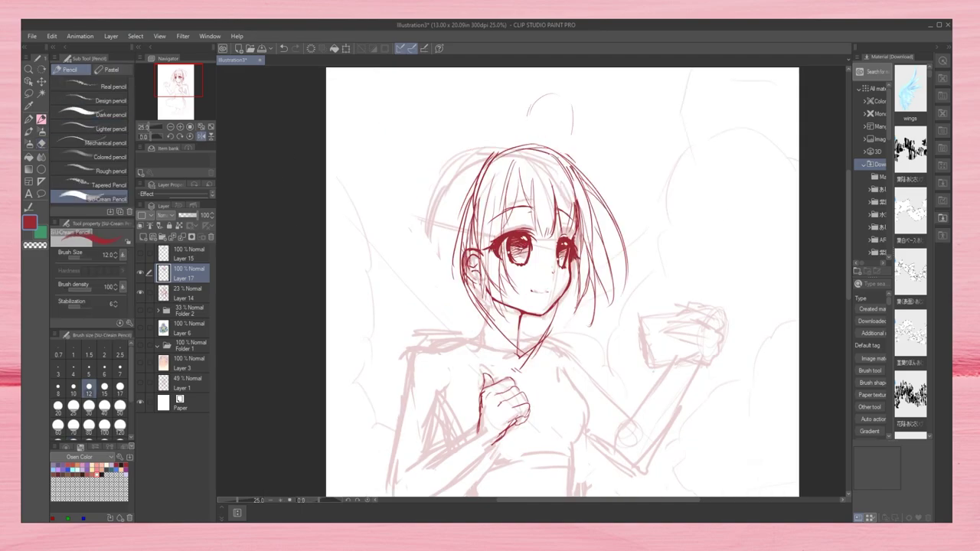
{"action": "left_click_drag", "start_coordinate": [567, 145], "coordinate": [467, 168]}
{"action": "mouse_move", "coordinate": [456, 153]}
{"action": "left_mouse_down"}
{"action": "mouse_move", "coordinate": [410, 256]}
{"action": "mouse_move", "coordinate": [451, 329]}
{"action": "left_mouse_up"}
{"action": "left_click_drag", "start_coordinate": [443, 328], "coordinate": [524, 366]}
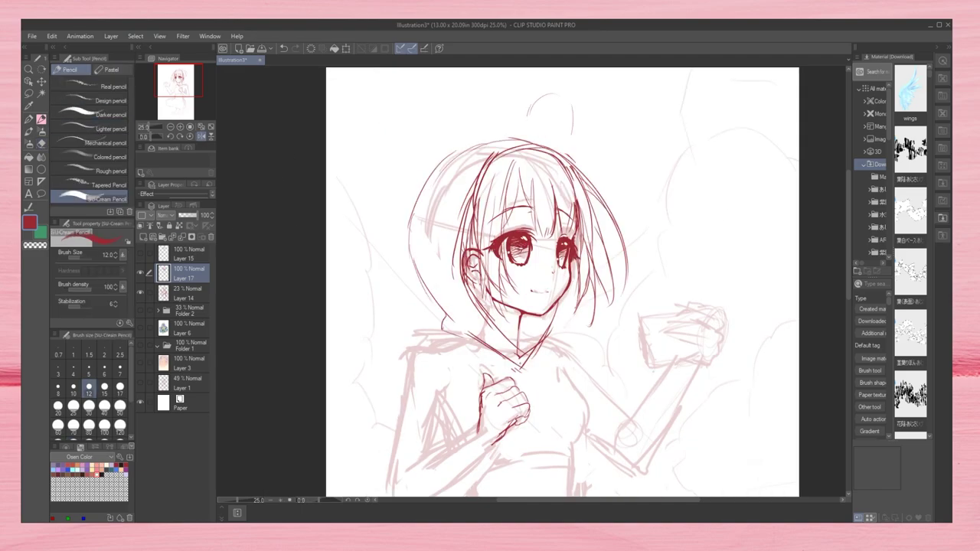
{"action": "key", "text": "ctrl+z"}
{"action": "key", "text": "ctrl+z"}
{"action": "key", "text": "ctrl+z"}
{"action": "key", "text": "ctrl+z"}
{"action": "key", "text": "h"}
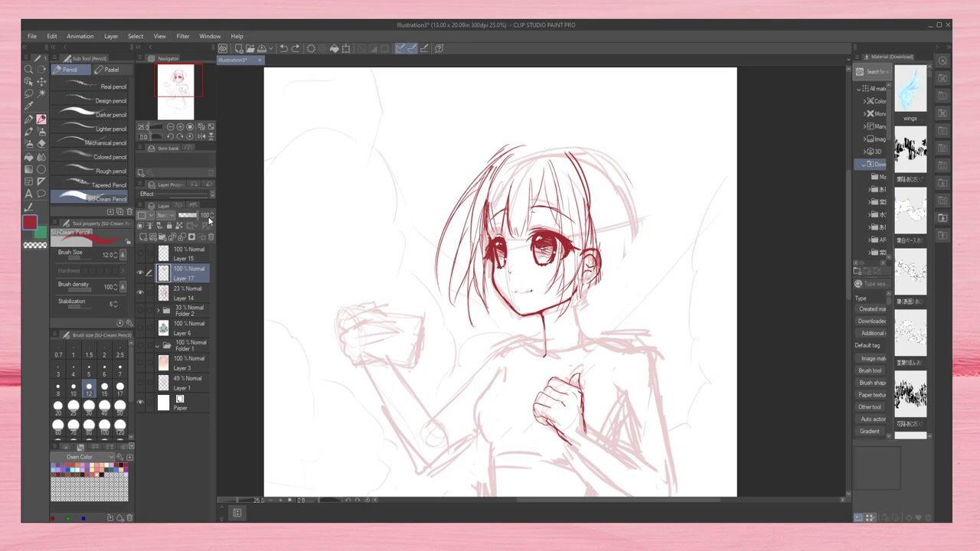
Step: Sketch the back hair gathered into a braided bun and outline the crown leading to it
{"action": "left_click_drag", "start_coordinate": [586, 153], "coordinate": [621, 222]}
{"action": "left_click_drag", "start_coordinate": [621, 180], "coordinate": [605, 229]}
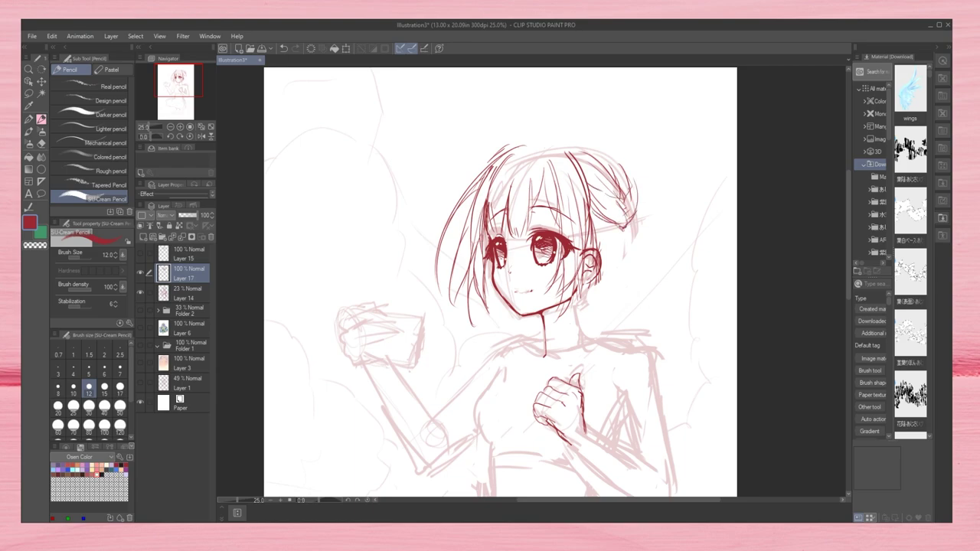
{"action": "left_click_drag", "start_coordinate": [590, 142], "coordinate": [625, 203]}
{"action": "key", "text": "h"}
{"action": "mouse_move", "coordinate": [518, 138]}
{"action": "left_mouse_down"}
{"action": "mouse_move", "coordinate": [433, 175]}
{"action": "mouse_move", "coordinate": [422, 222]}
{"action": "mouse_move", "coordinate": [474, 226]}
{"action": "left_mouse_up"}
{"action": "key", "text": "h"}
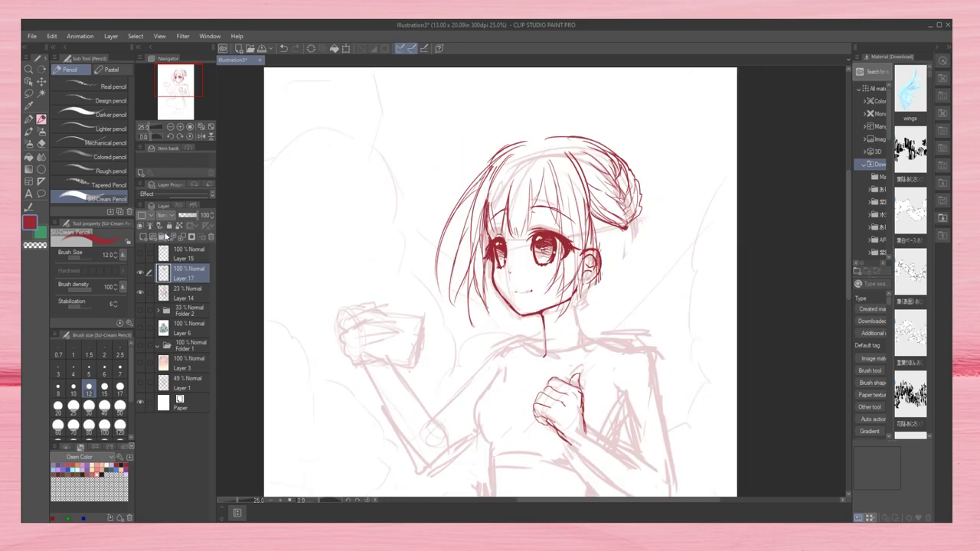
{"action": "key", "text": "ctrl+z"}
{"action": "key", "text": "ctrl+z"}
{"action": "key", "text": "ctrl+z"}
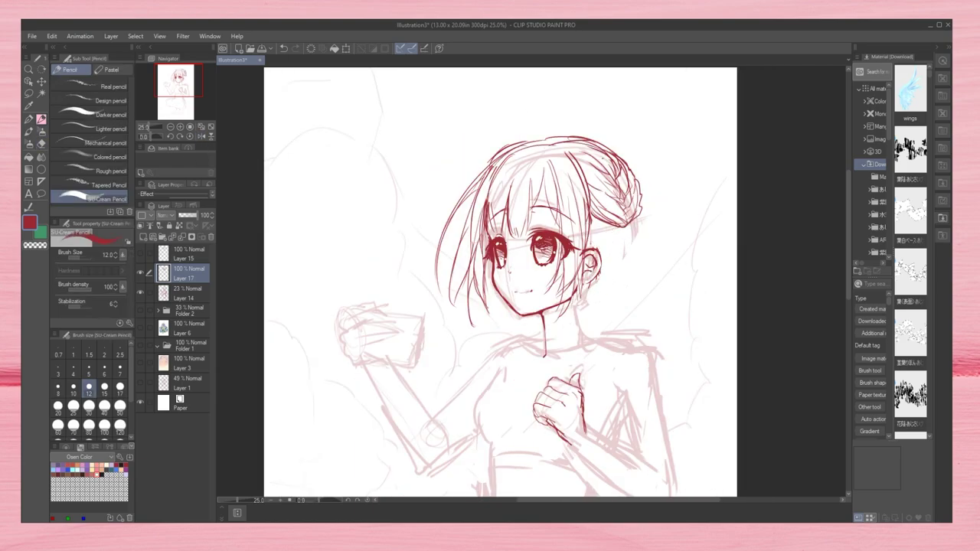
Step: Add strands along the crown, and draw a small bow and loose hair tails hanging from the bun
{"action": "left_click_drag", "start_coordinate": [491, 165], "coordinate": [605, 140]}
{"action": "key", "text": "h"}
{"action": "left_click_drag", "start_coordinate": [530, 150], "coordinate": [567, 188]}
{"action": "mouse_move", "coordinate": [490, 153]}
{"action": "left_mouse_down"}
{"action": "mouse_move", "coordinate": [468, 215]}
{"action": "mouse_move", "coordinate": [529, 147]}
{"action": "left_mouse_up"}
{"action": "left_click_drag", "start_coordinate": [443, 226], "coordinate": [414, 254]}
{"action": "key", "text": "h"}
{"action": "mouse_move", "coordinate": [628, 241]}
{"action": "left_mouse_down"}
{"action": "mouse_move", "coordinate": [669, 329]}
{"action": "mouse_move", "coordinate": [699, 306]}
{"action": "left_mouse_up"}
Step: Rework the near ear's outline and inner fold between the side locks and the bow
{"action": "key", "text": "h"}
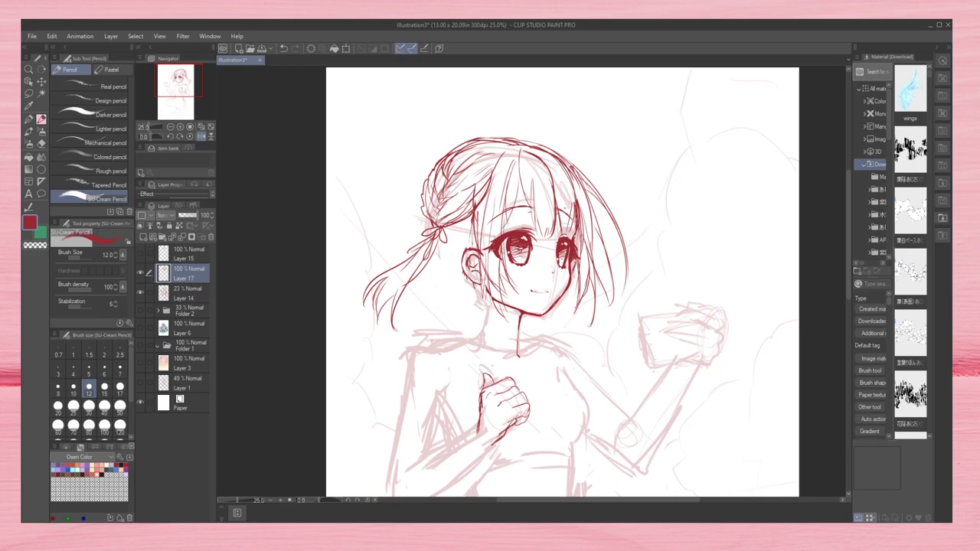
{"action": "left_click_drag", "start_coordinate": [479, 252], "coordinate": [469, 280]}
{"action": "left_click_drag", "start_coordinate": [462, 242], "coordinate": [472, 278]}
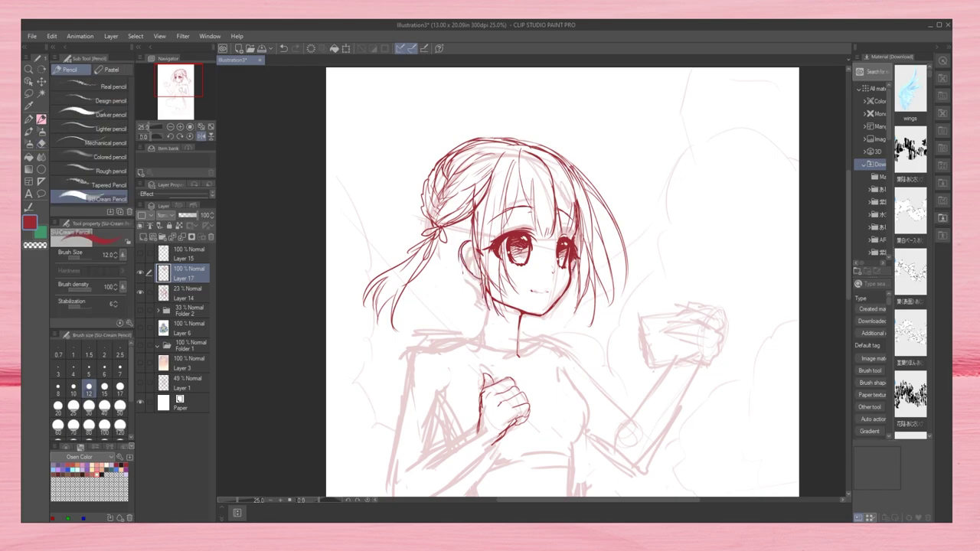
{"action": "key", "text": "h"}
{"action": "scroll", "coordinate": [512, 281], "scroll_direction": "down", "scroll_amount": 2}
{"action": "scroll", "coordinate": [512, 281], "scroll_direction": "up", "scroll_amount": 3}
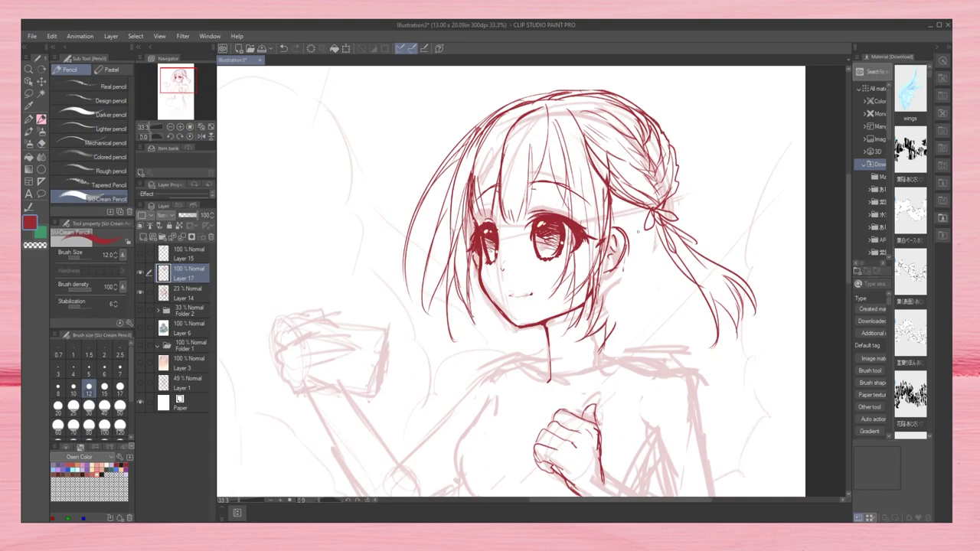
Step: Fill in loose chin-length back hair beneath the bun's bow, and tidy the ends of the hanging strands
{"action": "key", "text": "h"}
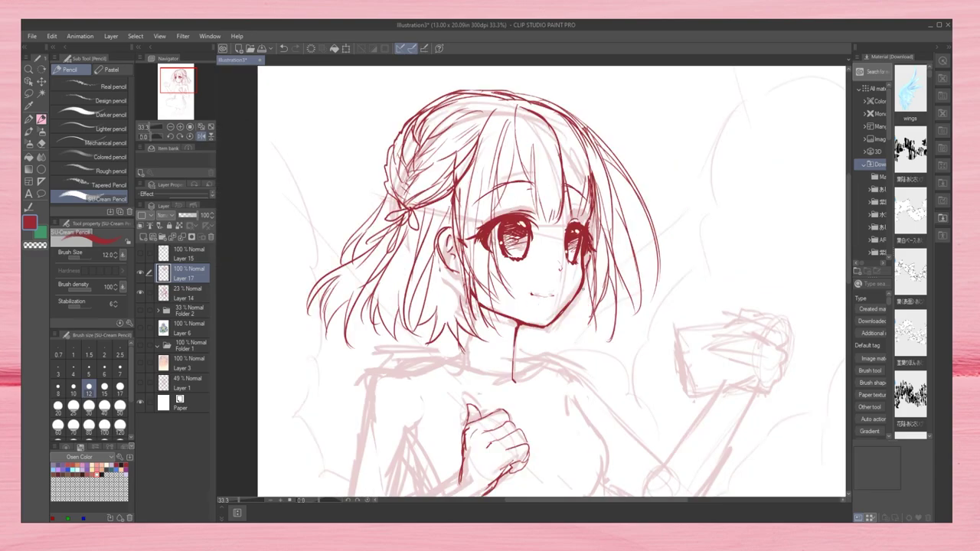
{"action": "scroll", "coordinate": [532, 299], "scroll_direction": "down", "scroll_amount": 1}
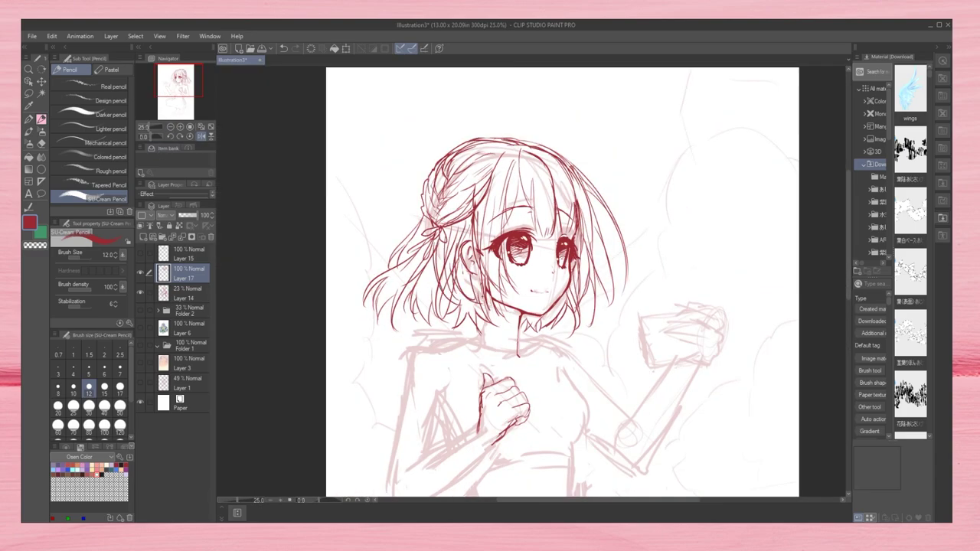
{"action": "key", "text": "e"}
{"action": "key", "text": "p"}
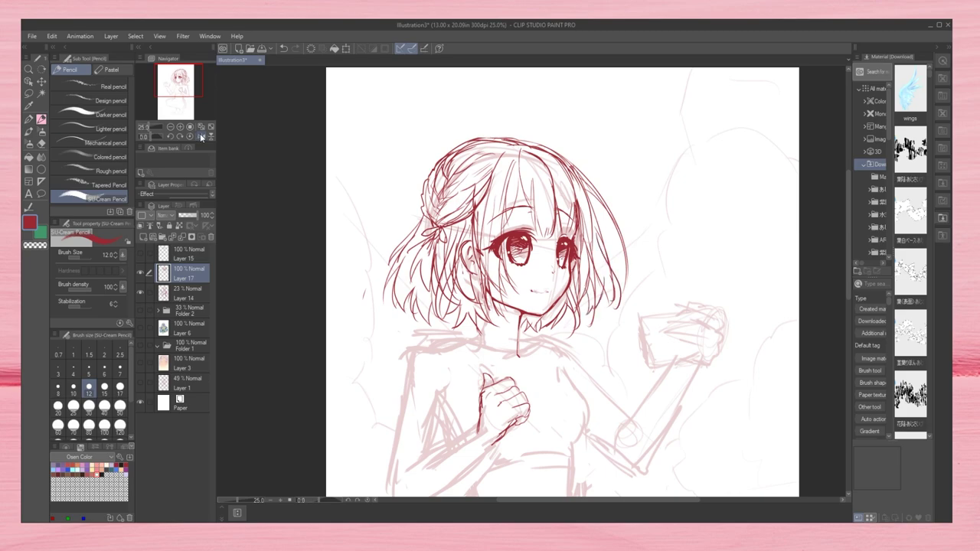
{"action": "left_click", "coordinate": [203, 134]}
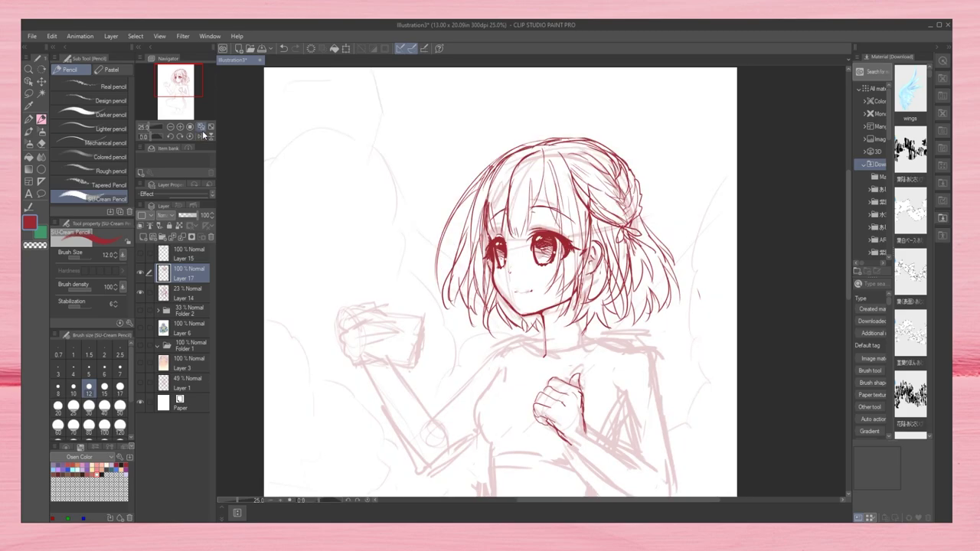
Step: Sketch a frilled cuff at the near wrist, and draw the shoulder line and neckline of the dress
{"action": "mouse_move", "coordinate": [582, 415]}
{"action": "left_mouse_down"}
{"action": "mouse_move", "coordinate": [573, 454]}
{"action": "mouse_move", "coordinate": [591, 455]}
{"action": "left_mouse_up"}
{"action": "mouse_move", "coordinate": [498, 337]}
{"action": "left_mouse_down"}
{"action": "mouse_move", "coordinate": [544, 349]}
{"action": "mouse_move", "coordinate": [636, 344]}
{"action": "left_mouse_up"}
{"action": "left_click", "coordinate": [201, 136]}
{"action": "left_click", "coordinate": [177, 127]}
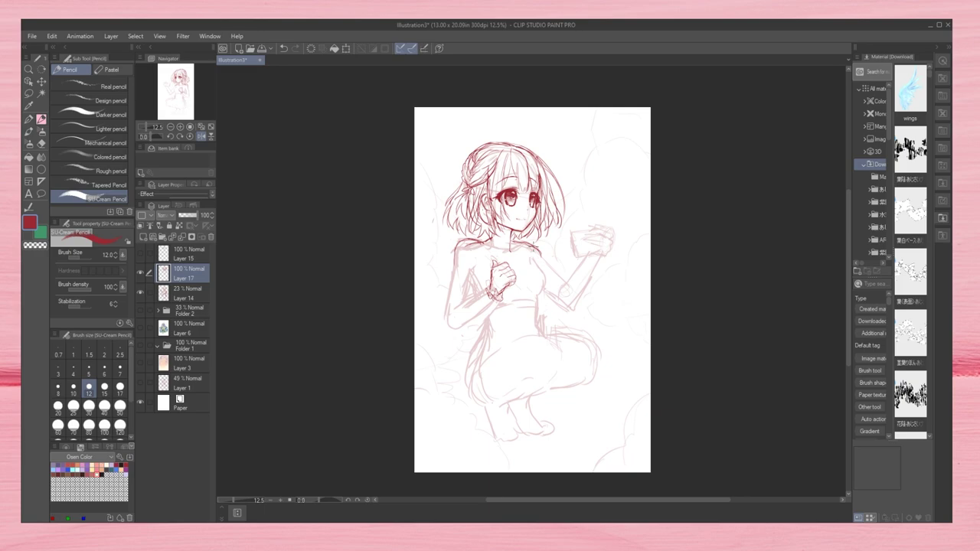
{"action": "key", "text": "h"}
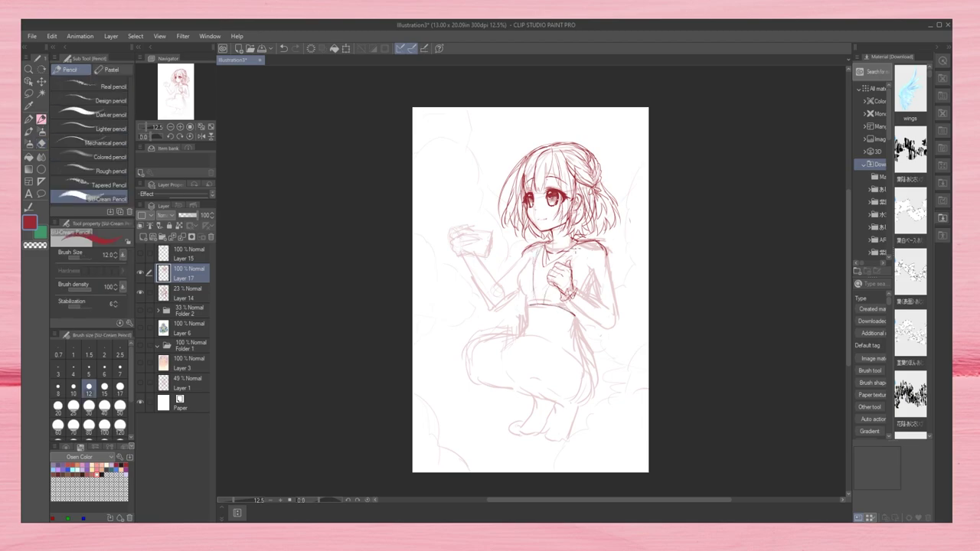
Step: Sketch the dress bodice with a collar, front folds below the waistband and straps over both shoulders
{"action": "left_click_drag", "start_coordinate": [580, 240], "coordinate": [564, 264]}
{"action": "left_click_drag", "start_coordinate": [542, 306], "coordinate": [540, 318]}
{"action": "left_click_drag", "start_coordinate": [571, 315], "coordinate": [566, 334]}
{"action": "left_click_drag", "start_coordinate": [603, 244], "coordinate": [574, 276]}
{"action": "mouse_move", "coordinate": [522, 243]}
{"action": "left_mouse_down"}
{"action": "mouse_move", "coordinate": [543, 274]}
{"action": "mouse_move", "coordinate": [553, 273]}
{"action": "left_mouse_up"}
Step: With a size 15 brush, draw the chest bow's ribbons, the bodice sides, the ruffled strap and the near upper sleeve
{"action": "left_click", "coordinate": [104, 387]}
{"action": "mouse_move", "coordinate": [536, 274]}
{"action": "left_mouse_down"}
{"action": "mouse_move", "coordinate": [527, 318]}
{"action": "mouse_move", "coordinate": [550, 320]}
{"action": "mouse_move", "coordinate": [541, 304]}
{"action": "left_mouse_up"}
{"action": "left_click_drag", "start_coordinate": [579, 263], "coordinate": [578, 293]}
{"action": "left_click_drag", "start_coordinate": [527, 260], "coordinate": [520, 306]}
{"action": "left_click_drag", "start_coordinate": [596, 246], "coordinate": [595, 273]}
{"action": "mouse_move", "coordinate": [608, 248]}
{"action": "left_mouse_down"}
{"action": "mouse_move", "coordinate": [603, 294]}
{"action": "mouse_move", "coordinate": [618, 311]}
{"action": "left_mouse_up"}
Step: With a size 17 brush, draw loose sleeves with frilled cuffs on both arms
{"action": "key", "text": "bracketright"}
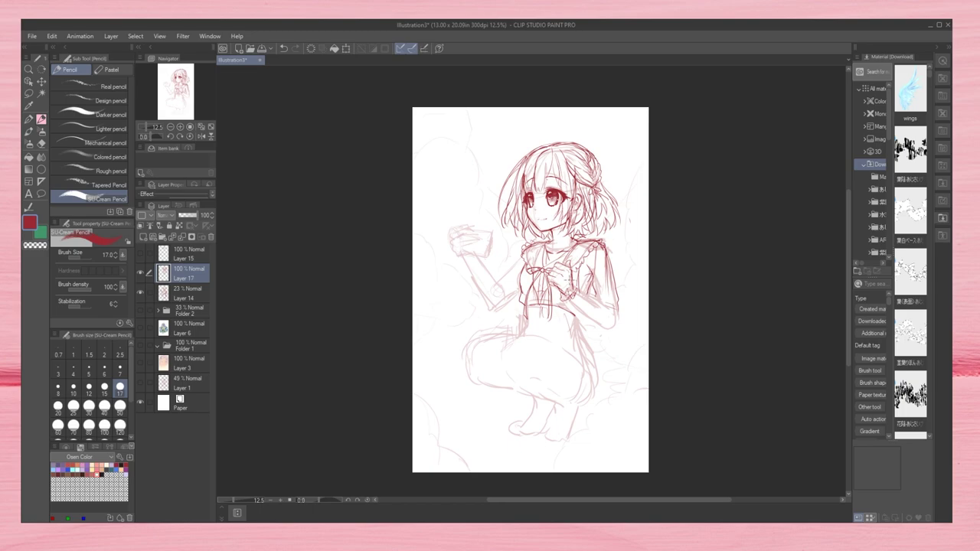
{"action": "left_click_drag", "start_coordinate": [569, 280], "coordinate": [573, 309]}
{"action": "mouse_move", "coordinate": [577, 283]}
{"action": "left_mouse_down"}
{"action": "mouse_move", "coordinate": [585, 317]}
{"action": "mouse_move", "coordinate": [622, 316]}
{"action": "left_mouse_up"}
{"action": "left_click_drag", "start_coordinate": [618, 311], "coordinate": [595, 314]}
{"action": "key", "text": "h"}
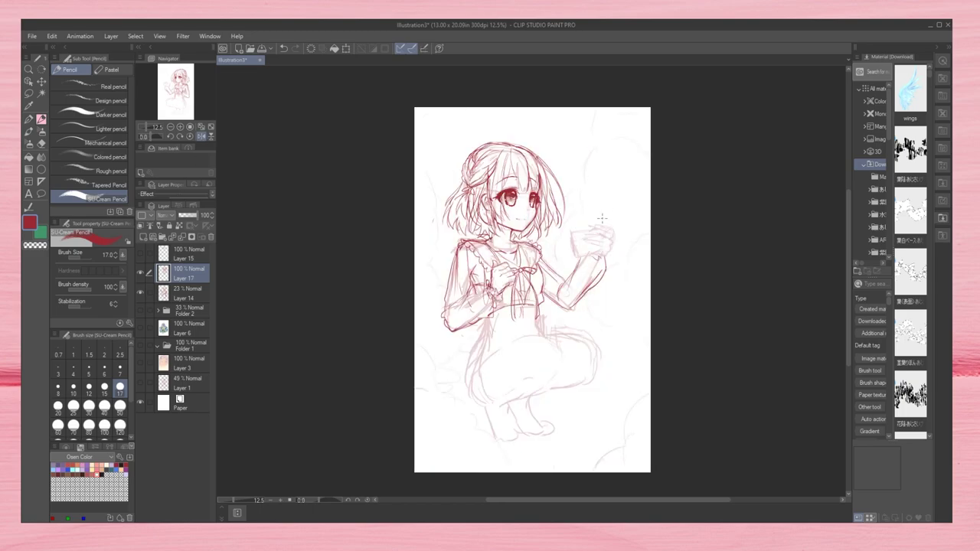
{"action": "key", "text": "h"}
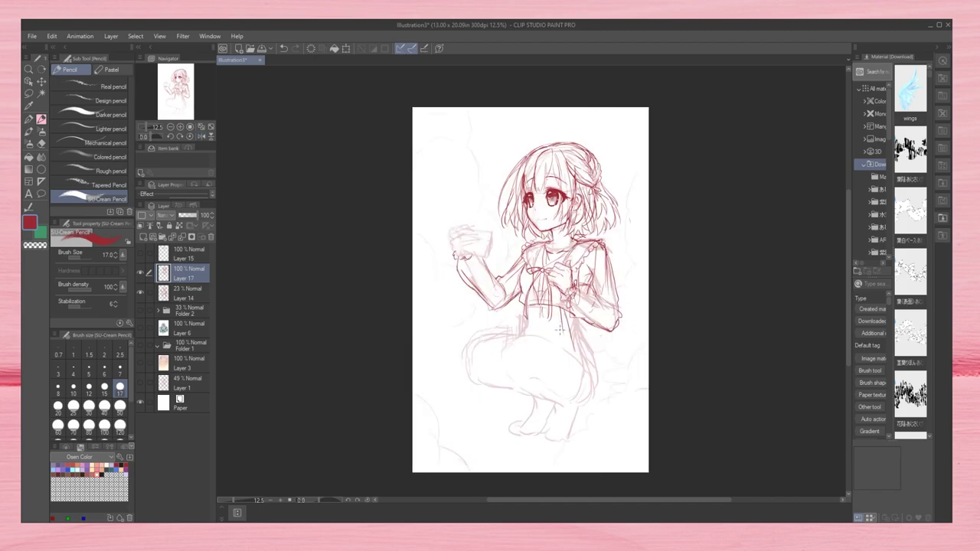
Step: Sketch skirt folds falling from the waistband and a hem spreading behind the near leg
{"action": "left_click_drag", "start_coordinate": [565, 334], "coordinate": [582, 362]}
{"action": "left_click_drag", "start_coordinate": [536, 308], "coordinate": [585, 383]}
{"action": "left_click_drag", "start_coordinate": [576, 313], "coordinate": [589, 351]}
{"action": "left_click_drag", "start_coordinate": [591, 354], "coordinate": [621, 404]}
{"action": "left_click_drag", "start_coordinate": [576, 423], "coordinate": [620, 401]}
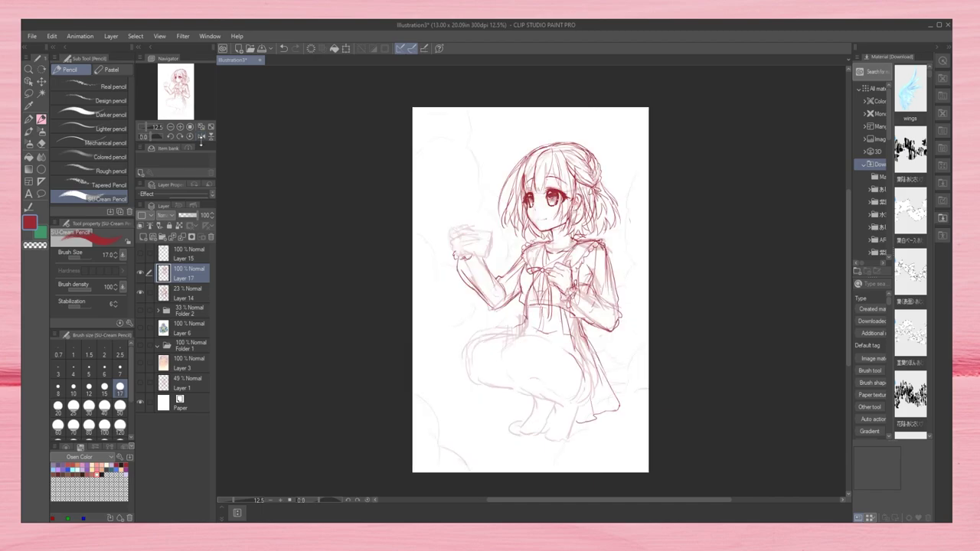
Step: Try a curved skirt edge over the near thigh, and erase the sketched skirt lines around the legs
{"action": "left_click", "coordinate": [201, 136]}
{"action": "left_click_drag", "start_coordinate": [463, 369], "coordinate": [475, 419]}
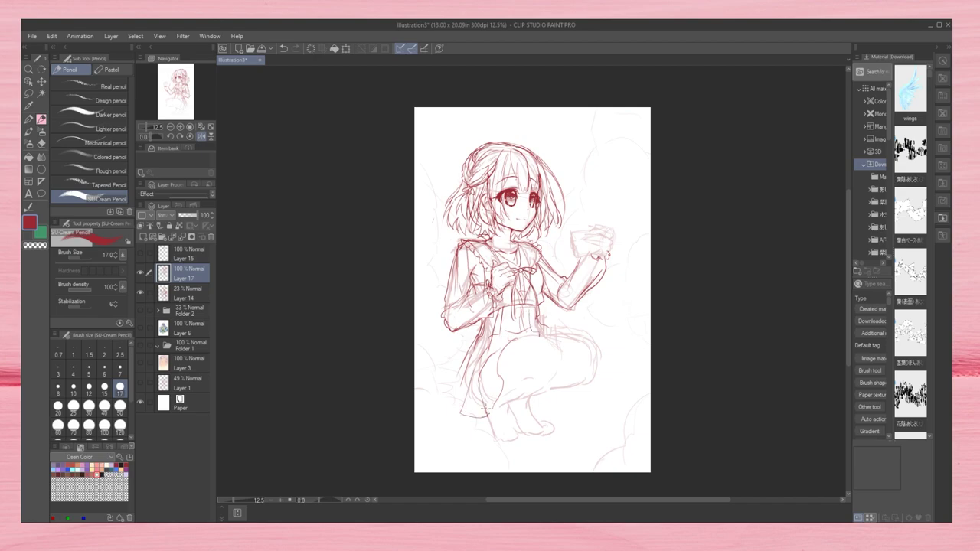
{"action": "left_click_drag", "start_coordinate": [461, 333], "coordinate": [433, 392]}
{"action": "key", "text": "h"}
{"action": "key", "text": "e"}
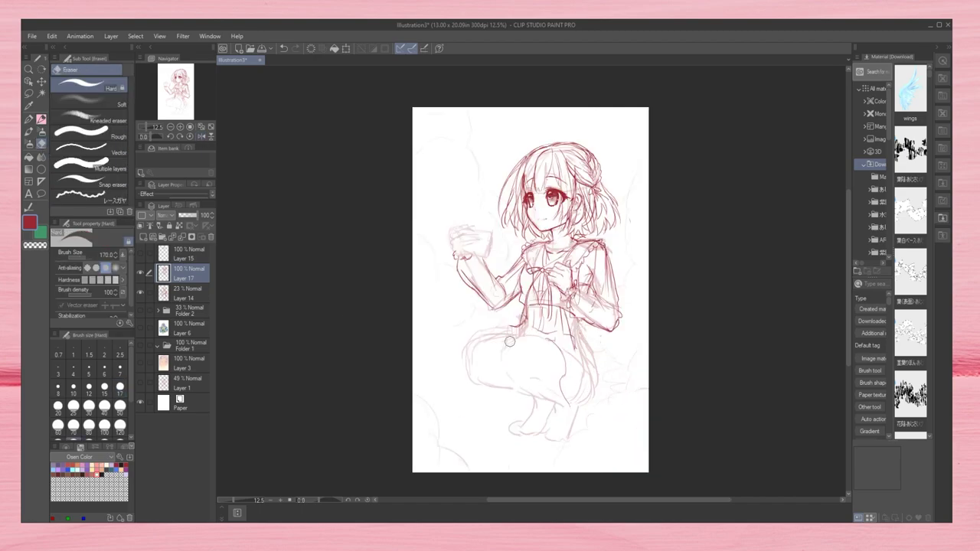
{"action": "left_click_drag", "start_coordinate": [510, 343], "coordinate": [565, 418]}
{"action": "key", "text": "p"}
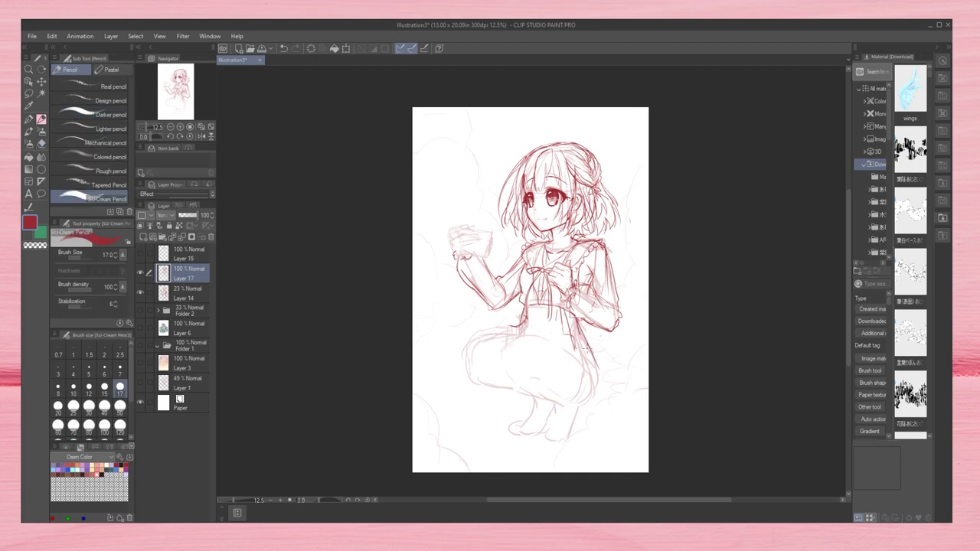
Step: Sketch a fuller flared skirt with pleats sweeping out behind the crouching legs
{"action": "key", "text": "h"}
{"action": "mouse_move", "coordinate": [434, 337]}
{"action": "left_mouse_down"}
{"action": "mouse_move", "coordinate": [496, 414]}
{"action": "mouse_move", "coordinate": [521, 337]}
{"action": "mouse_move", "coordinate": [583, 375]}
{"action": "mouse_move", "coordinate": [622, 368]}
{"action": "left_mouse_up"}
{"action": "key", "text": "h"}
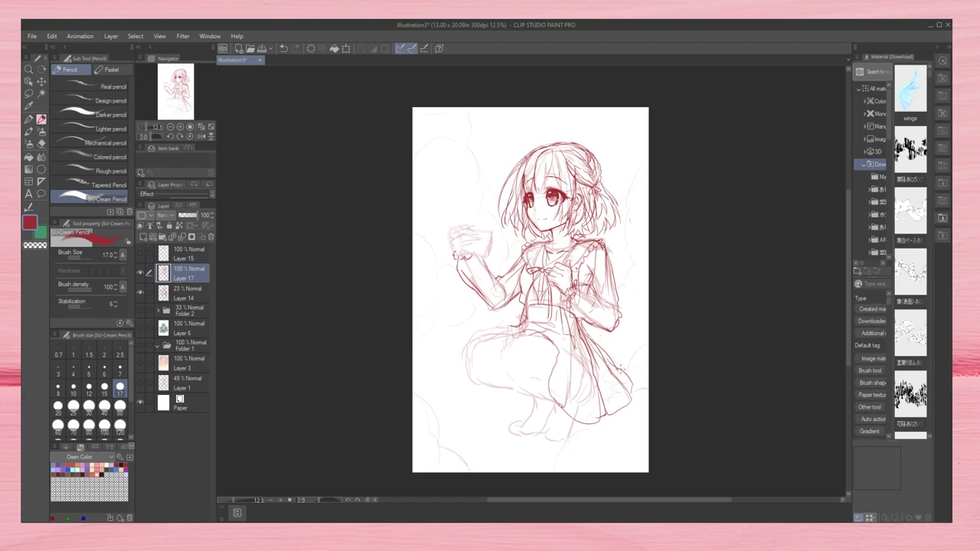
{"action": "left_click", "coordinate": [195, 136]}
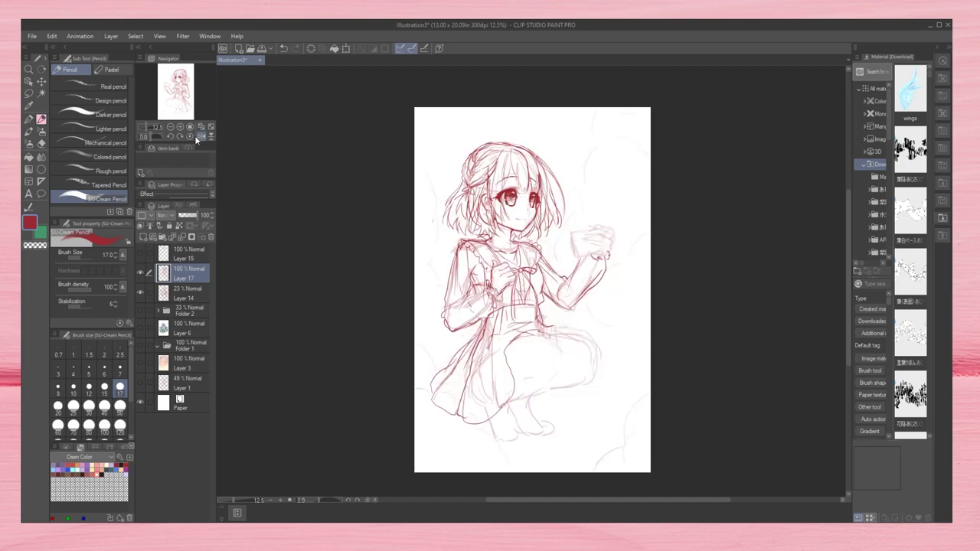
Step: Outline both bent thighs and knees over the faded body sketch
{"action": "mouse_move", "coordinate": [525, 331]}
{"action": "left_mouse_down"}
{"action": "mouse_move", "coordinate": [548, 309]}
{"action": "mouse_move", "coordinate": [541, 368]}
{"action": "mouse_move", "coordinate": [521, 386]}
{"action": "left_mouse_up"}
{"action": "key", "text": "h"}
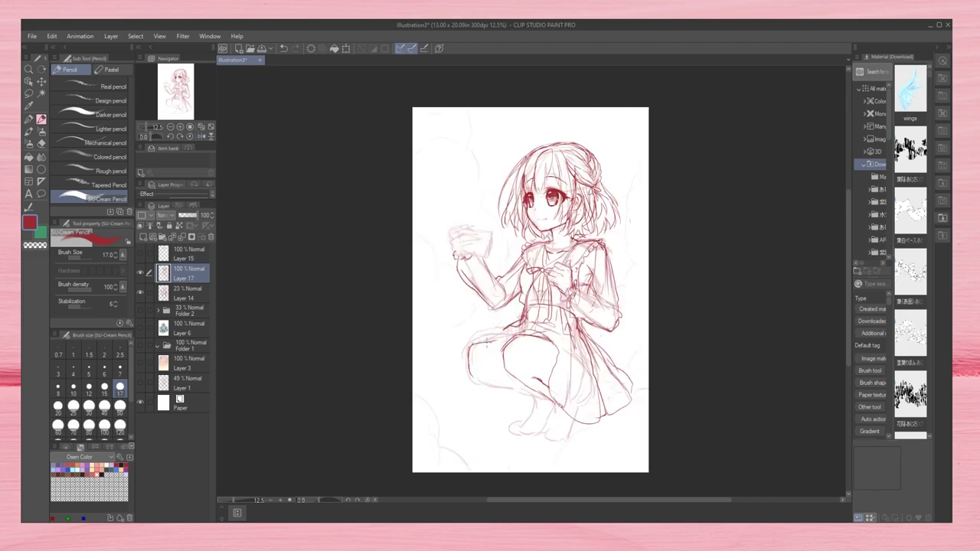
{"action": "left_click_drag", "start_coordinate": [469, 365], "coordinate": [536, 383]}
Step: Erase the flared skirt, and outline the lower legs and feet beneath the thighs
{"action": "key", "text": "e"}
{"action": "mouse_move", "coordinate": [605, 413]}
{"action": "left_mouse_down"}
{"action": "mouse_move", "coordinate": [518, 319]}
{"action": "mouse_move", "coordinate": [613, 375]}
{"action": "mouse_move", "coordinate": [592, 337]}
{"action": "left_mouse_up"}
{"action": "key", "text": "p"}
{"action": "mouse_move", "coordinate": [536, 299]}
{"action": "left_mouse_down"}
{"action": "mouse_move", "coordinate": [560, 317]}
{"action": "mouse_move", "coordinate": [545, 400]}
{"action": "mouse_move", "coordinate": [515, 436]}
{"action": "left_mouse_up"}
{"action": "left_click_drag", "start_coordinate": [587, 395], "coordinate": [548, 441]}
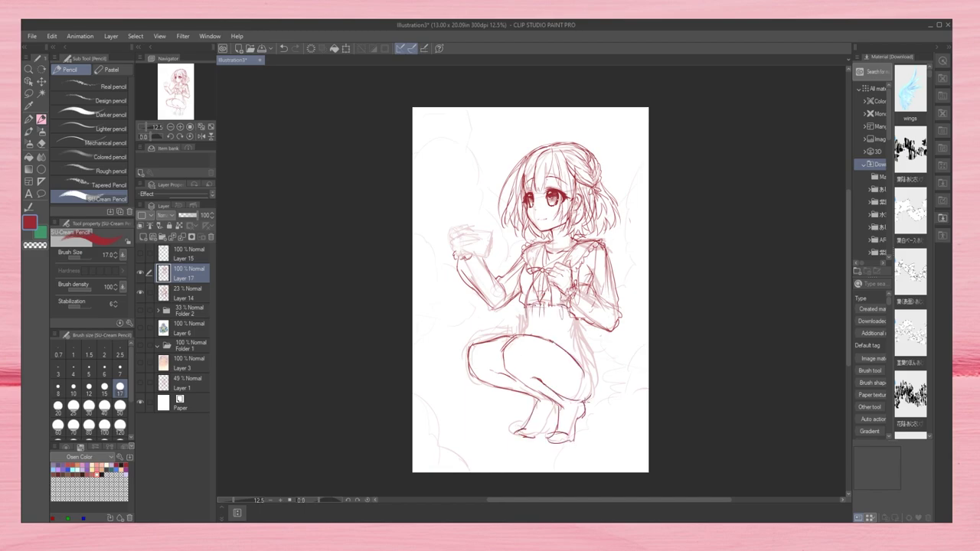
Step: Try skirt strokes sweeping behind the near leg, and undo them
{"action": "key", "text": "h"}
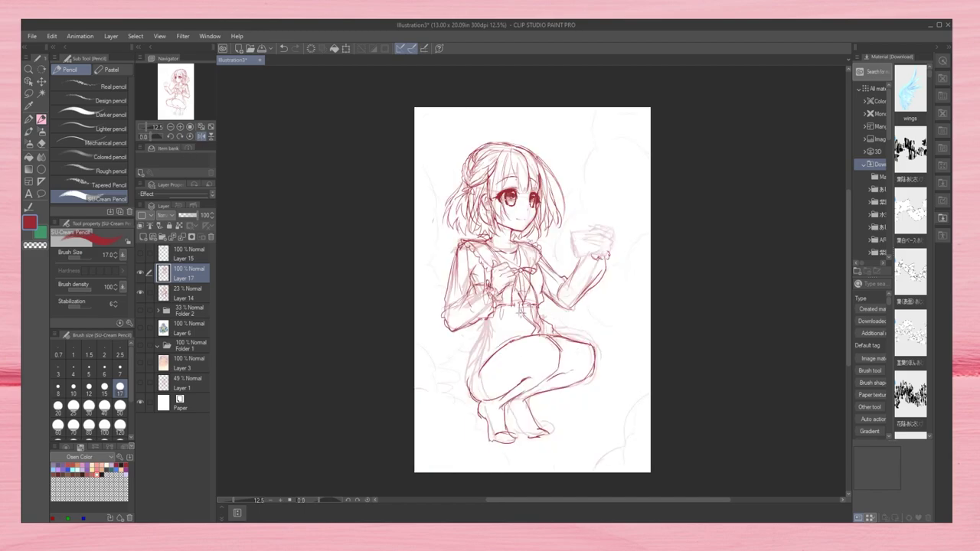
{"action": "mouse_move", "coordinate": [484, 364]}
{"action": "left_mouse_down"}
{"action": "mouse_move", "coordinate": [472, 412]}
{"action": "mouse_move", "coordinate": [441, 439]}
{"action": "left_mouse_up"}
{"action": "left_click_drag", "start_coordinate": [474, 362], "coordinate": [459, 396]}
{"action": "key", "text": "ctrl+z"}
{"action": "key", "text": "ctrl+z"}
{"action": "left_click_drag", "start_coordinate": [558, 391], "coordinate": [547, 401]}
{"action": "left_click_drag", "start_coordinate": [478, 389], "coordinate": [451, 418]}
{"action": "key", "text": "h"}
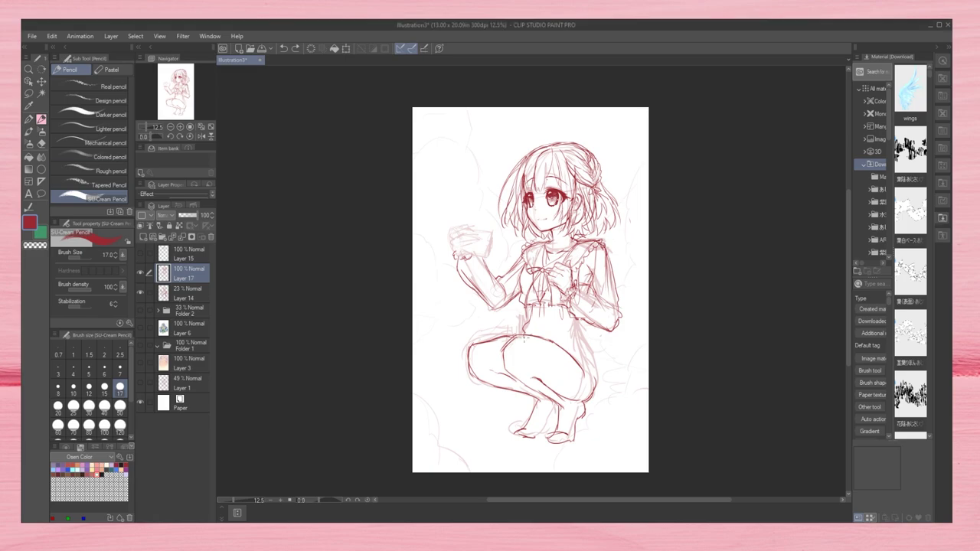
Step: Add a new layer above the line sketch, and rough in the skirt's sides and hem behind the near leg
{"action": "key", "text": "ctrl+shift+n"}
{"action": "left_click_drag", "start_coordinate": [553, 340], "coordinate": [581, 403]}
{"action": "left_click_drag", "start_coordinate": [585, 418], "coordinate": [613, 429]}
{"action": "left_click_drag", "start_coordinate": [582, 321], "coordinate": [621, 387]}
{"action": "left_click_drag", "start_coordinate": [592, 416], "coordinate": [616, 426]}
{"action": "key", "text": "h"}
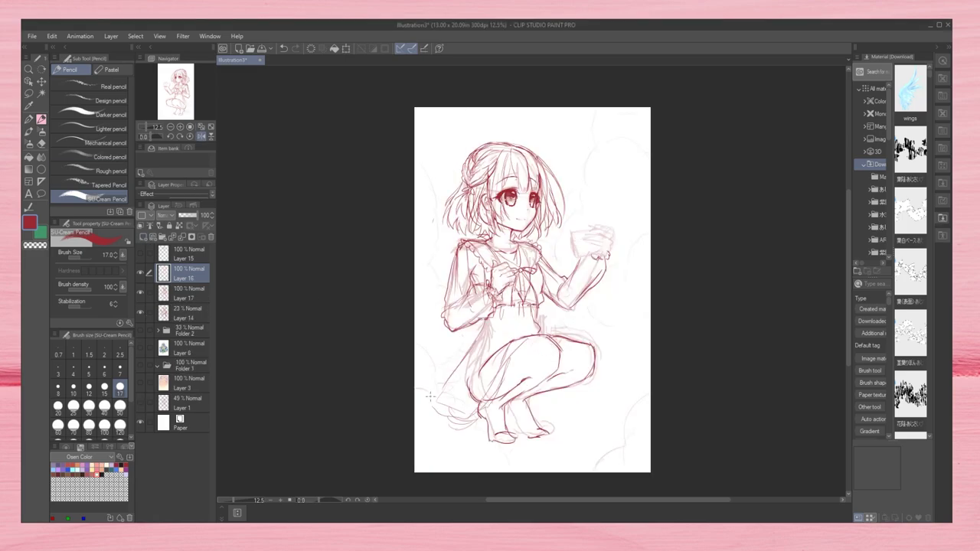
Step: Strengthen the rough skirt's outline across the near thigh and along its back sweep
{"action": "left_click_drag", "start_coordinate": [508, 360], "coordinate": [434, 421]}
{"action": "left_click_drag", "start_coordinate": [488, 322], "coordinate": [427, 394]}
{"action": "left_click_drag", "start_coordinate": [506, 361], "coordinate": [428, 419]}
{"action": "left_click_drag", "start_coordinate": [484, 320], "coordinate": [425, 399]}
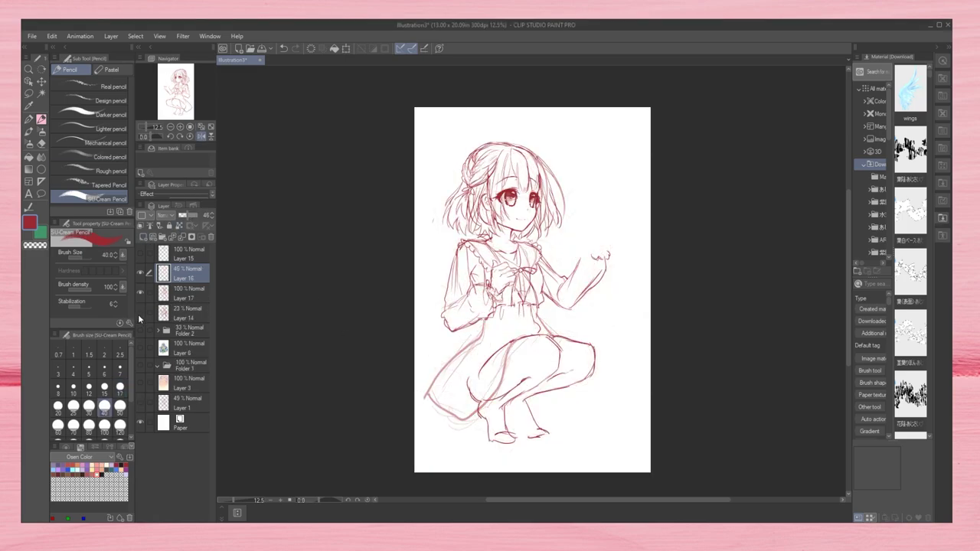
Step: On another new layer with a size 12 brush, trace the skirt's front edge and flared back edge
{"action": "key", "text": "ctrl+shift+n"}
{"action": "left_click", "coordinate": [89, 387]}
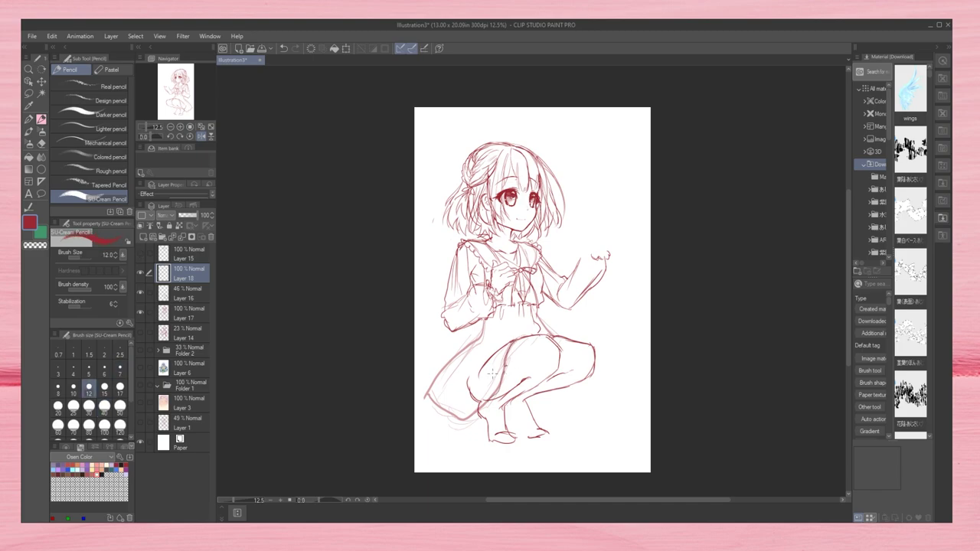
{"action": "key", "text": "h"}
{"action": "left_click_drag", "start_coordinate": [580, 322], "coordinate": [585, 402]}
{"action": "left_click_drag", "start_coordinate": [582, 329], "coordinate": [623, 421]}
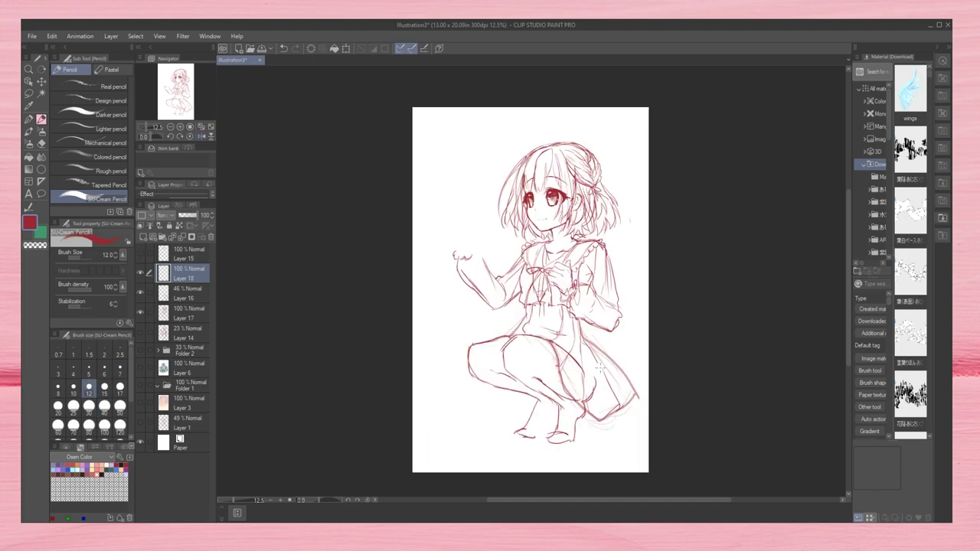
Step: Draw pleat lines down the flared skirt, and add its edge over the thigh and a fold at the waist
{"action": "left_click_drag", "start_coordinate": [594, 361], "coordinate": [625, 409]}
{"action": "left_click_drag", "start_coordinate": [590, 345], "coordinate": [636, 404]}
{"action": "left_click_drag", "start_coordinate": [561, 376], "coordinate": [584, 405]}
{"action": "left_click_drag", "start_coordinate": [516, 309], "coordinate": [527, 332]}
{"action": "key", "text": "h"}
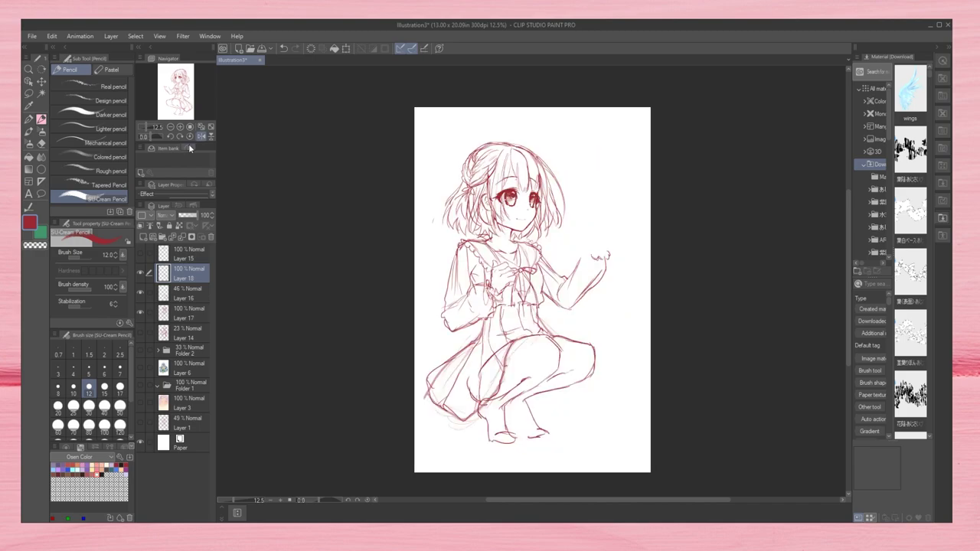
Step: Hide Layer 18, erase the rough flared skirt on Layer 16, and rough in a longer draping skirt
{"action": "left_click", "coordinate": [184, 293]}
{"action": "key", "text": "e"}
{"action": "left_click_drag", "start_coordinate": [462, 335], "coordinate": [460, 422]}
{"action": "key", "text": "p"}
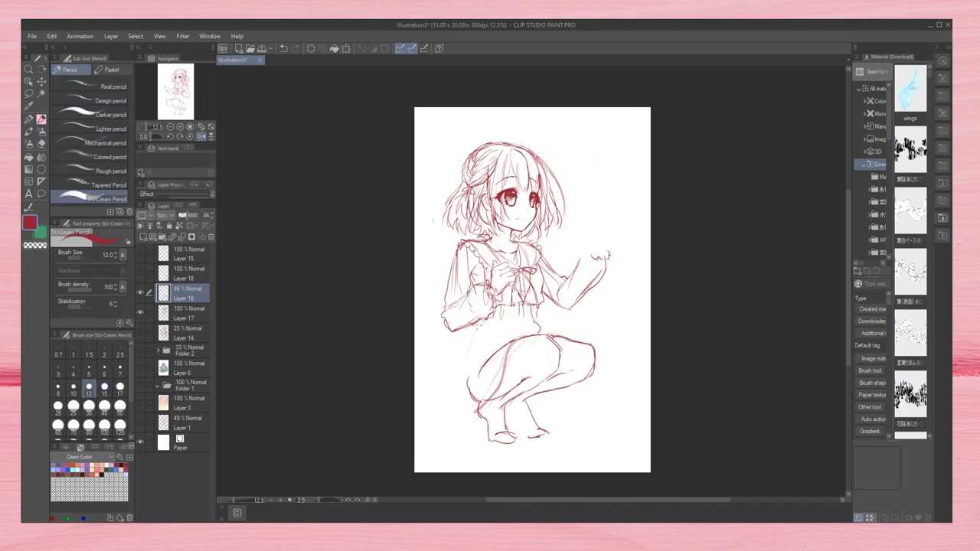
{"action": "left_click_drag", "start_coordinate": [467, 331], "coordinate": [441, 440]}
Step: On a new layer, draw the longer skirt hanging behind the near foot, with folds, a hem and an edge across the thigh
{"action": "key", "text": "ctrl+shift+n"}
{"action": "left_click_drag", "start_coordinate": [469, 327], "coordinate": [421, 431]}
{"action": "mouse_move", "coordinate": [475, 326]}
{"action": "left_mouse_down"}
{"action": "mouse_move", "coordinate": [448, 408]}
{"action": "mouse_move", "coordinate": [468, 412]}
{"action": "left_mouse_up"}
{"action": "left_click_drag", "start_coordinate": [475, 354], "coordinate": [472, 433]}
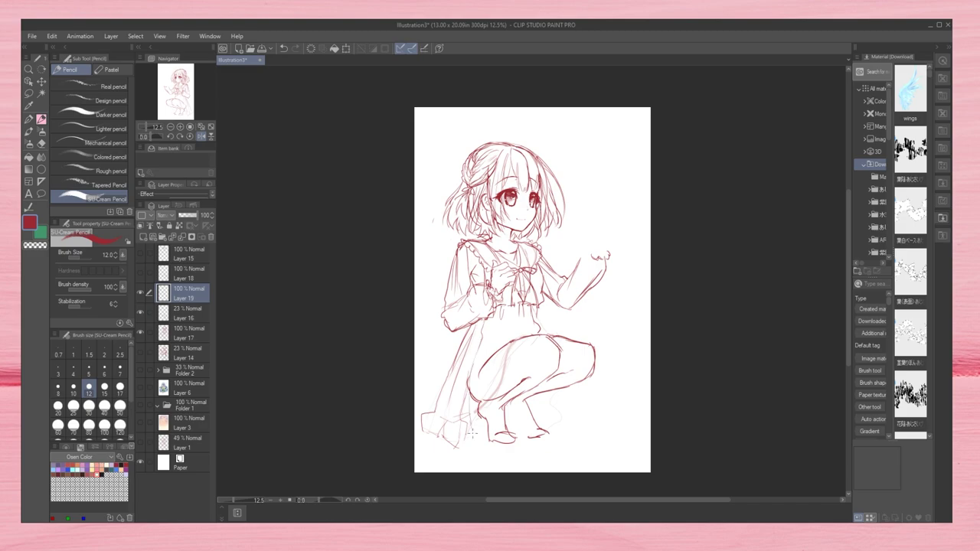
{"action": "left_click_drag", "start_coordinate": [516, 340], "coordinate": [495, 386]}
{"action": "left_click", "coordinate": [200, 135]}
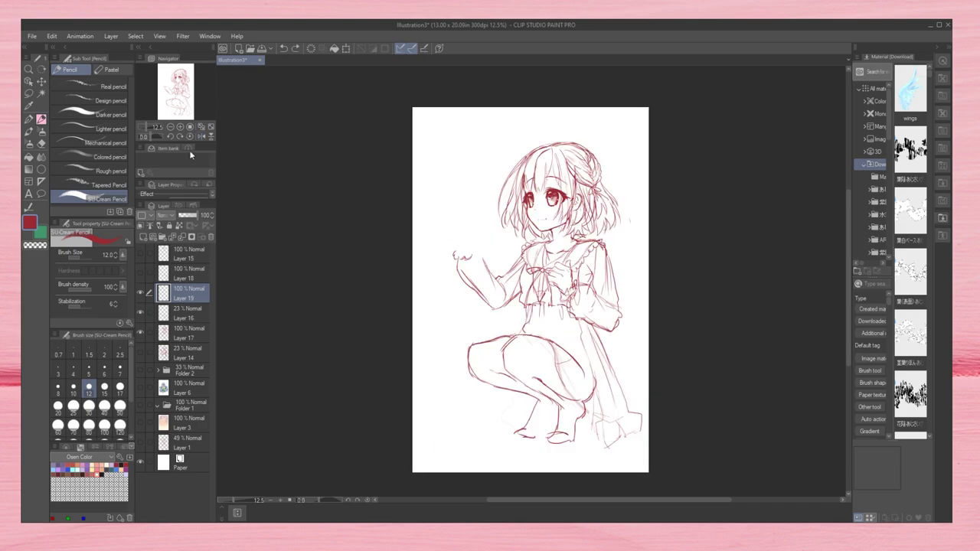
{"action": "left_click", "coordinate": [201, 135]}
Step: Add waist folds and pleats to the long skirt, and draw ruffled trim along its thigh edge and bottom hem
{"action": "key", "text": "e"}
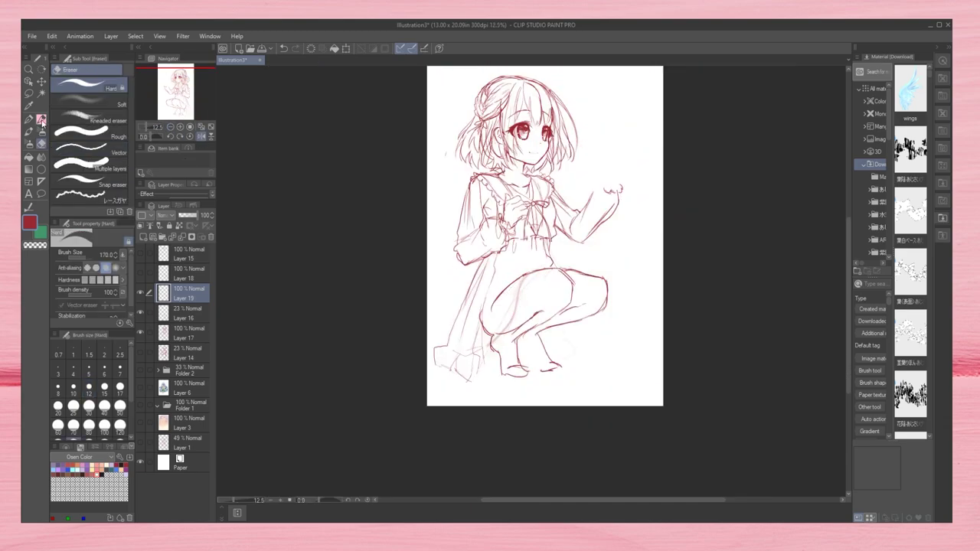
{"action": "left_click", "coordinate": [42, 120]}
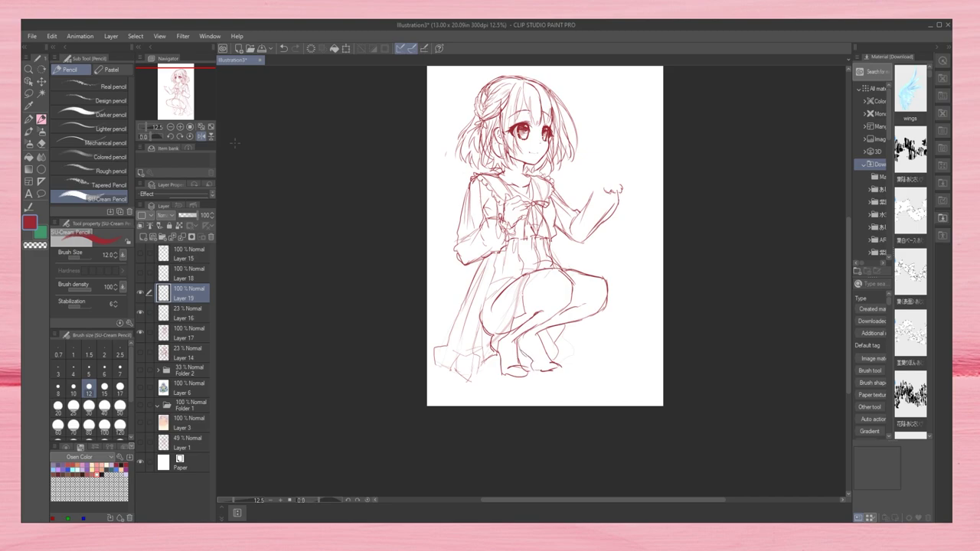
{"action": "key", "text": "h"}
{"action": "mouse_move", "coordinate": [535, 275]}
{"action": "left_mouse_down"}
{"action": "mouse_move", "coordinate": [557, 330]}
{"action": "mouse_move", "coordinate": [628, 360]}
{"action": "mouse_move", "coordinate": [582, 261]}
{"action": "left_mouse_up"}
{"action": "left_click_drag", "start_coordinate": [490, 268], "coordinate": [530, 266]}
Step: Clean up stray lines around the skirt, and tidy the overlapping leg outlines on Layer 17
{"action": "key", "text": "e"}
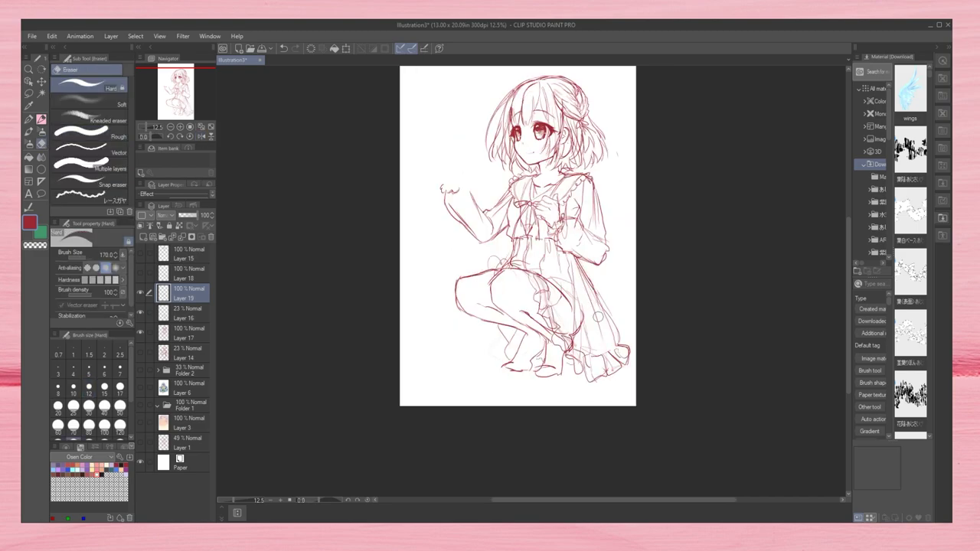
{"action": "key", "text": "h"}
{"action": "left_click", "coordinate": [187, 333]}
{"action": "key", "text": "p"}
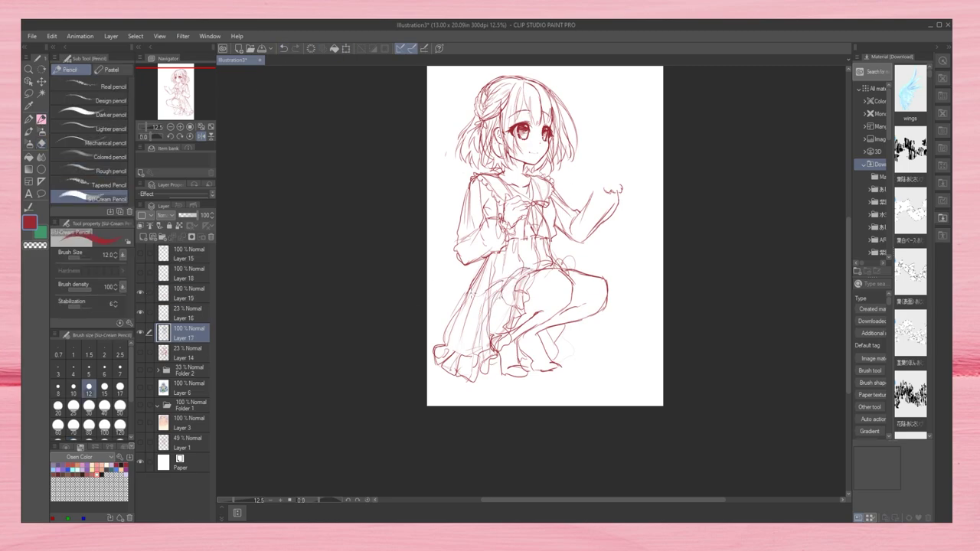
{"action": "key", "text": "e"}
{"action": "key", "text": "h"}
{"action": "left_click", "coordinate": [170, 127]}
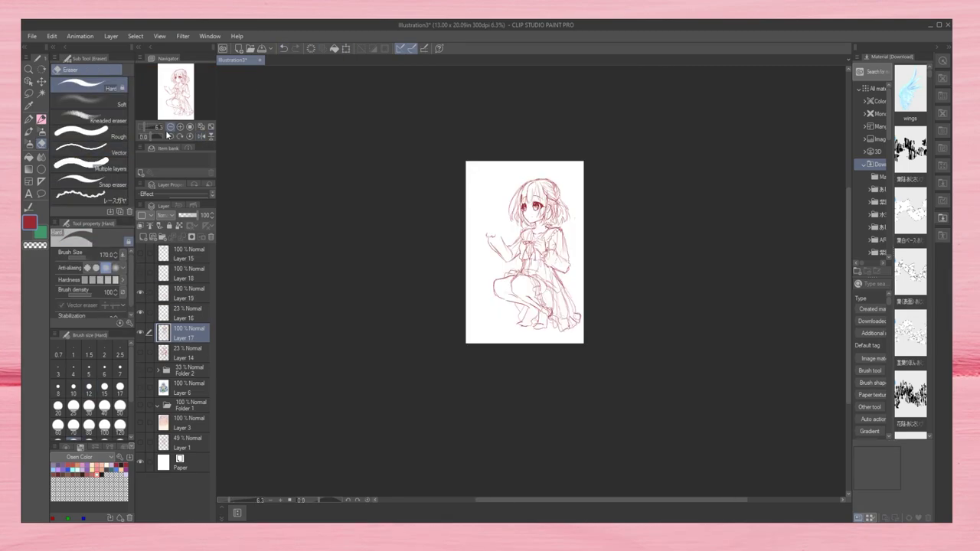
Step: Discard the long skirt drawn on Layers 16 and 19, and rework the far knee's outline on Layer 17
{"action": "left_click", "coordinate": [170, 136]}
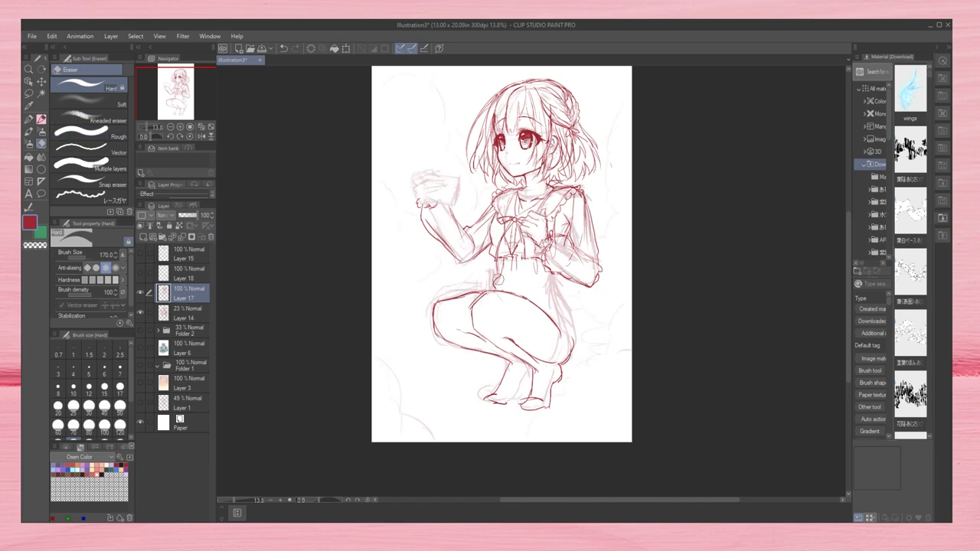
{"action": "key", "text": "p"}
{"action": "key", "text": "h"}
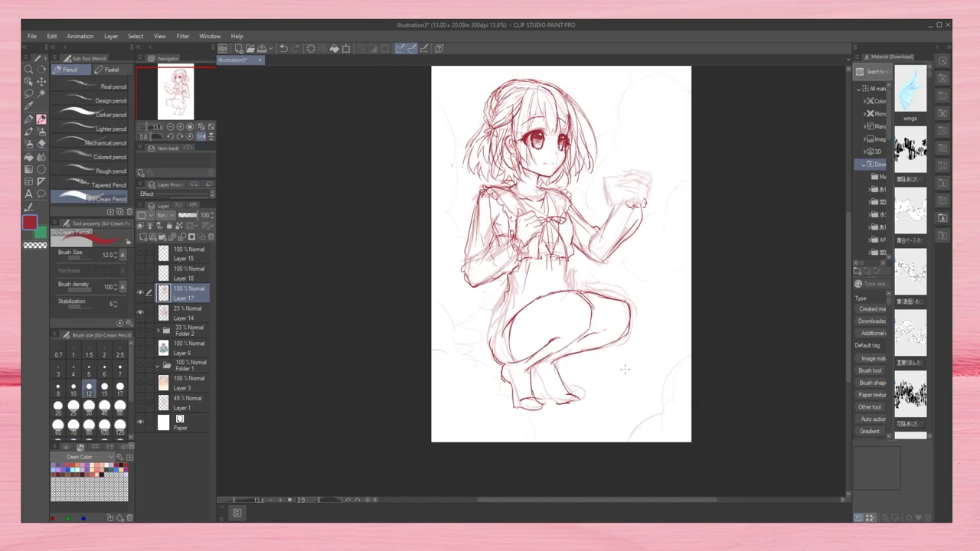
{"action": "key", "text": "e"}
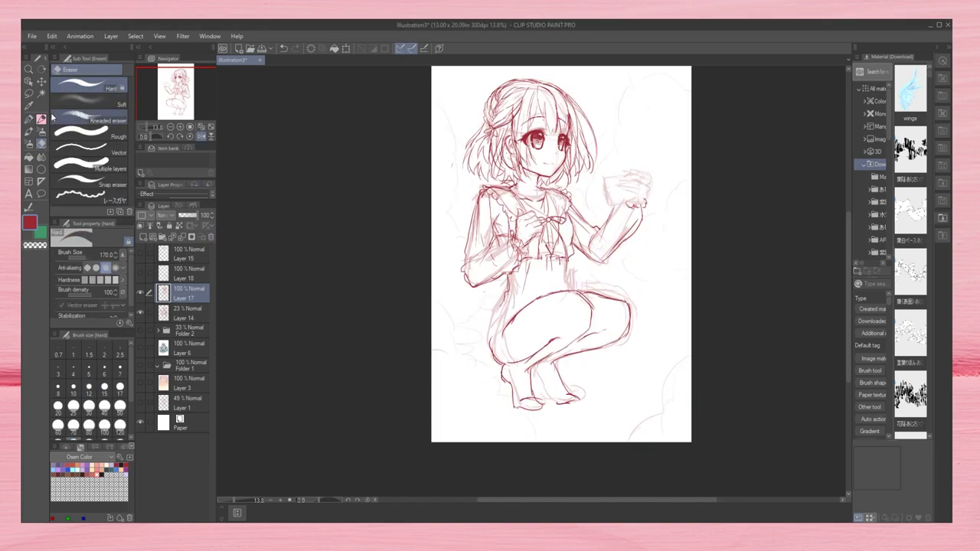
{"action": "key", "text": "h"}
{"action": "key", "text": "p"}
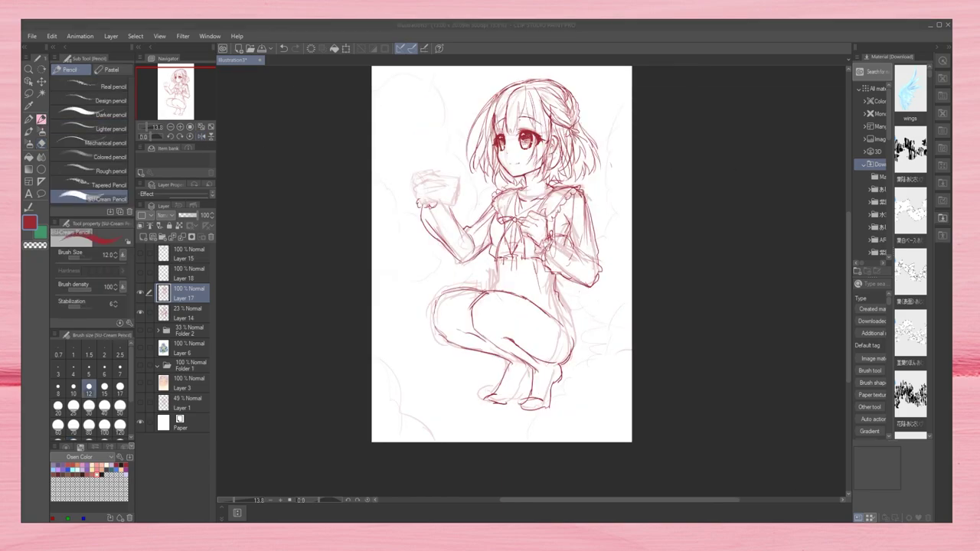
{"action": "key", "text": "h"}
{"action": "key", "text": "ctrl+plus"}
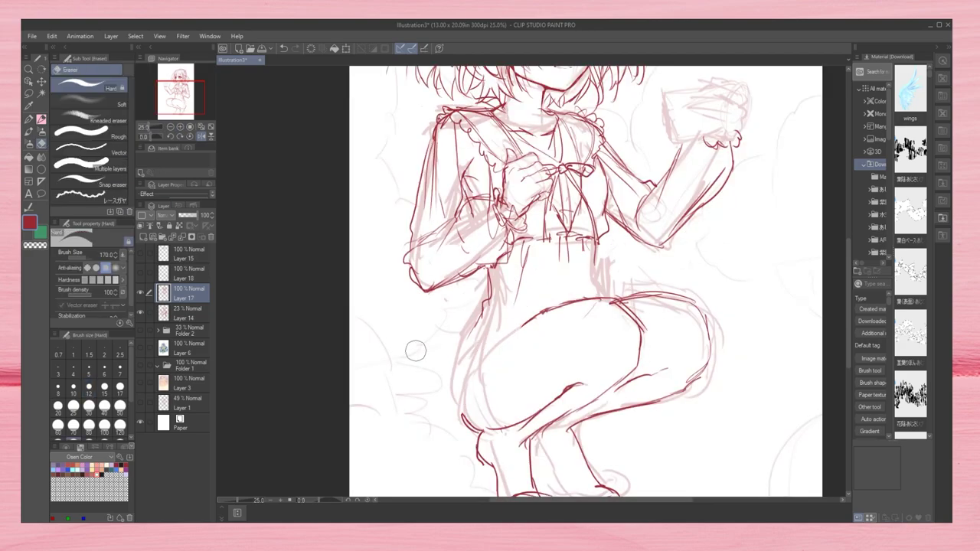
Step: Add a new layer above Layer 17, and try a jagged textured pen for the skirt edge across the near thigh
{"action": "key", "text": "ctrl+shift+n"}
{"action": "key", "text": "b"}
{"action": "left_click", "coordinate": [96, 69]}
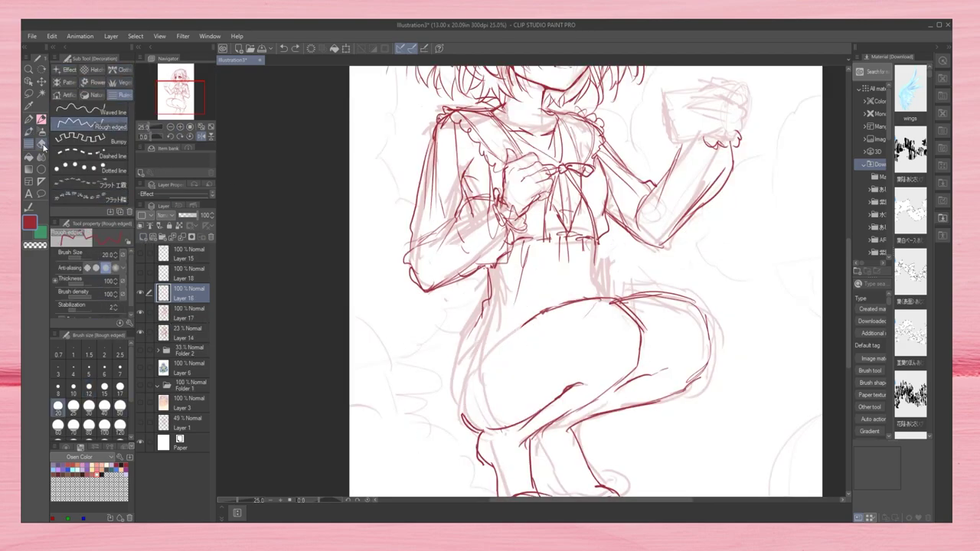
{"action": "key", "text": "b"}
{"action": "key", "text": "b"}
{"action": "key", "text": "b"}
{"action": "key", "text": "b"}
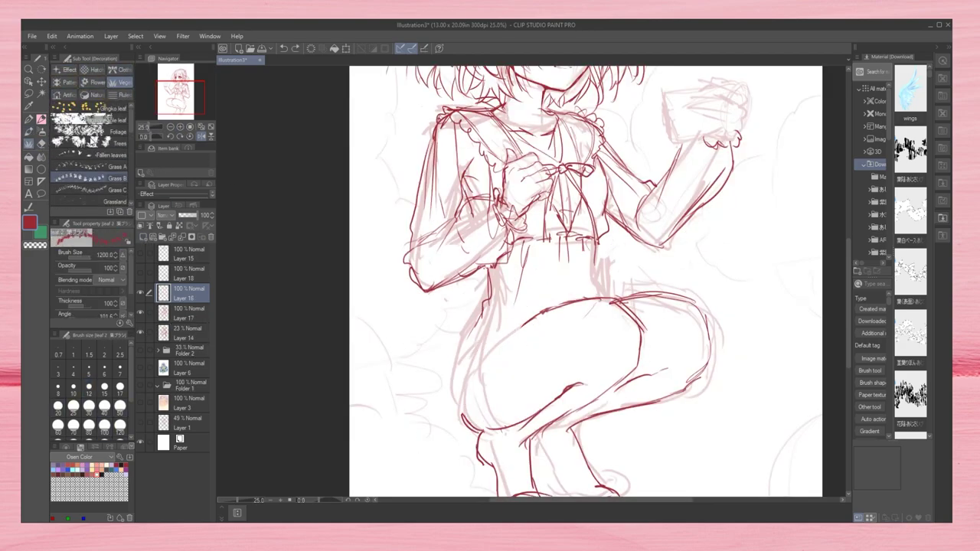
{"action": "key", "text": "p"}
{"action": "left_click_drag", "start_coordinate": [550, 302], "coordinate": [460, 447]}
{"action": "key", "text": "ctrl+z"}
{"action": "key", "text": "ctrl+z"}
{"action": "left_click_drag", "start_coordinate": [550, 303], "coordinate": [481, 422]}
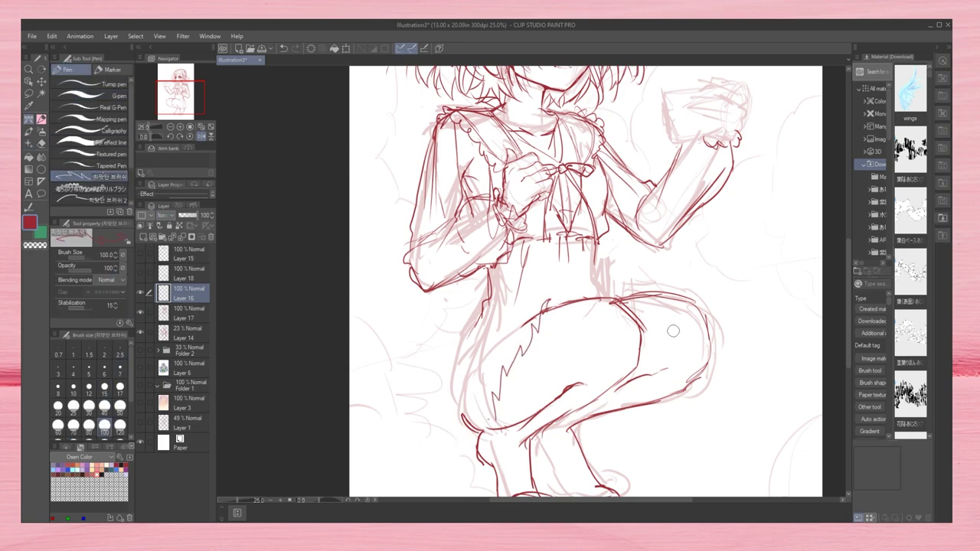
Step: Replace the jagged edge with a thin pencil outline of a short skirt flaring behind the near thigh
{"action": "key", "text": "e"}
{"action": "key", "text": "p"}
{"action": "left_click", "coordinate": [202, 137]}
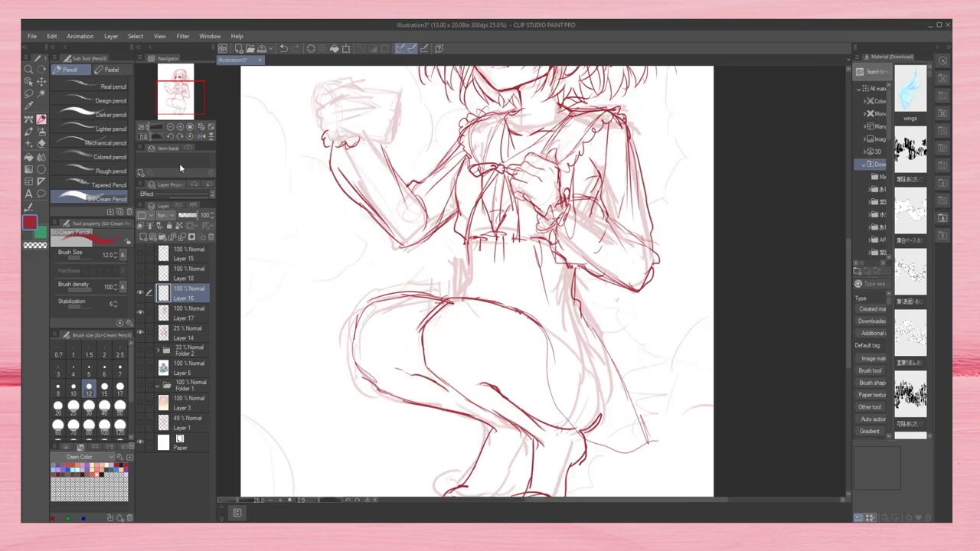
{"action": "key", "text": "ctrl+minus"}
{"action": "left_click", "coordinate": [202, 137]}
{"action": "key", "text": "e"}
{"action": "key", "text": "ctrl+plus"}
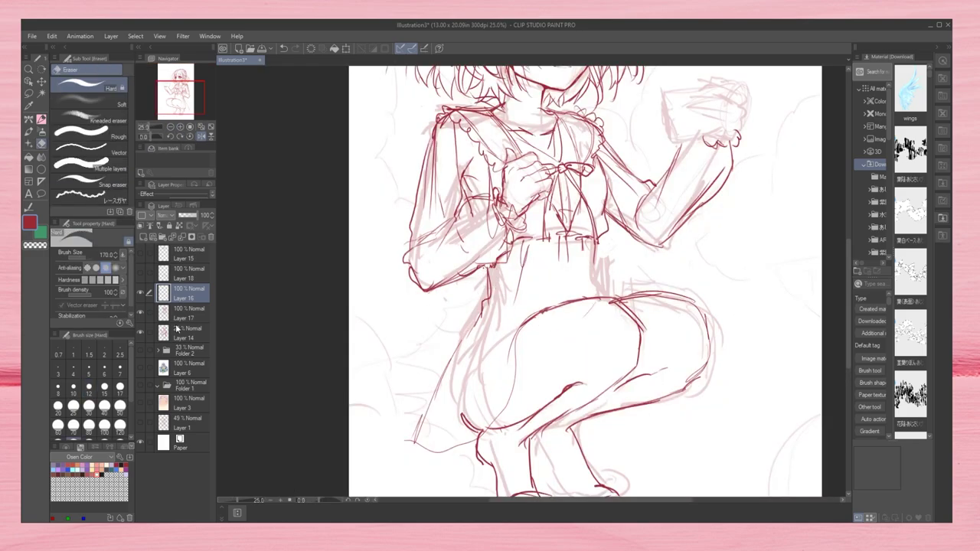
Step: Erase the old dress lines around the waist on Layer 17, and adjust the midriff of the rough sketch on Layer 14
{"action": "left_click", "coordinate": [184, 312]}
{"action": "left_click", "coordinate": [185, 331]}
{"action": "left_click", "coordinate": [202, 136]}
{"action": "key", "text": "p"}
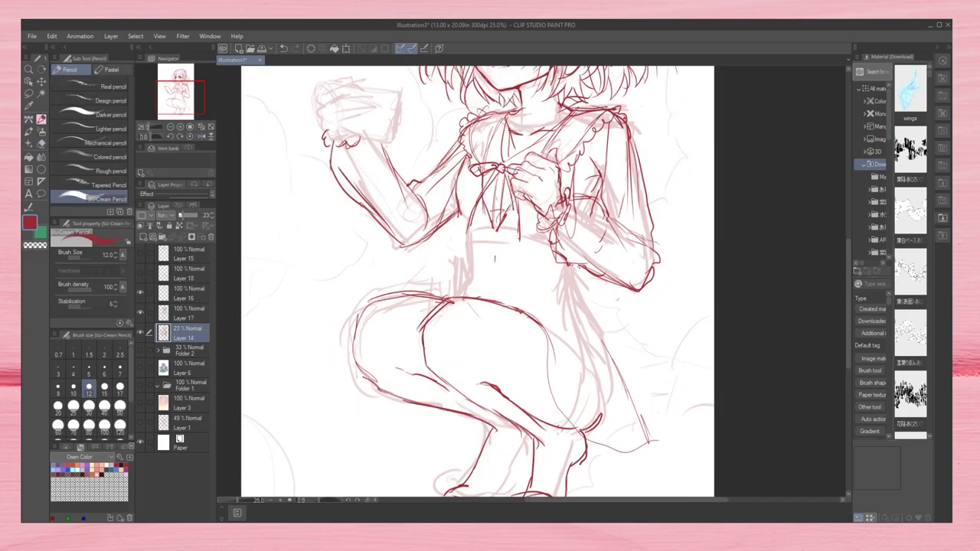
Step: On Layer 16, draw the cropped blouse hem, the flared side at the hip and the skirt's upper band across the thigh
{"action": "left_click", "coordinate": [183, 293]}
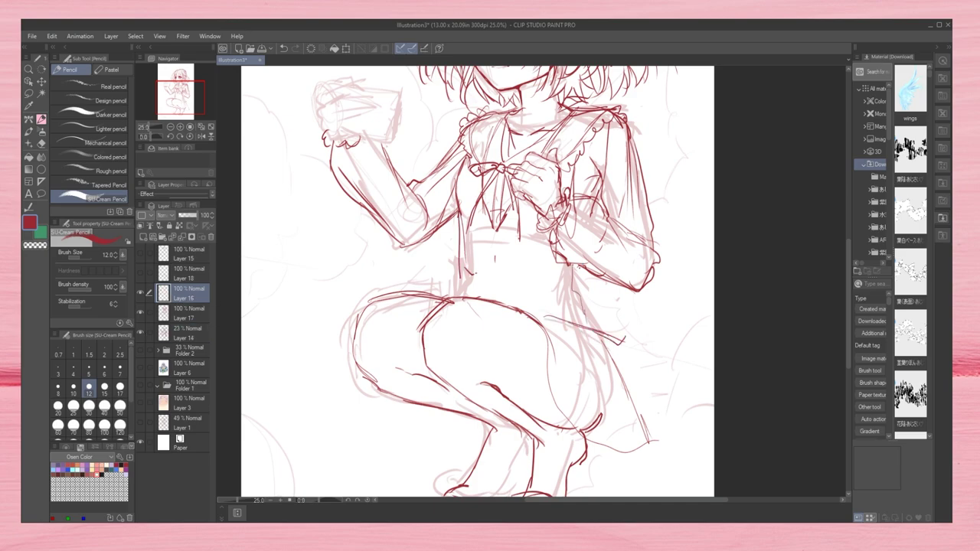
{"action": "left_click", "coordinate": [201, 137]}
{"action": "mouse_move", "coordinate": [453, 354]}
{"action": "left_mouse_down"}
{"action": "mouse_move", "coordinate": [527, 315]}
{"action": "mouse_move", "coordinate": [461, 337]}
{"action": "left_mouse_up"}
{"action": "left_click_drag", "start_coordinate": [468, 313], "coordinate": [452, 335]}
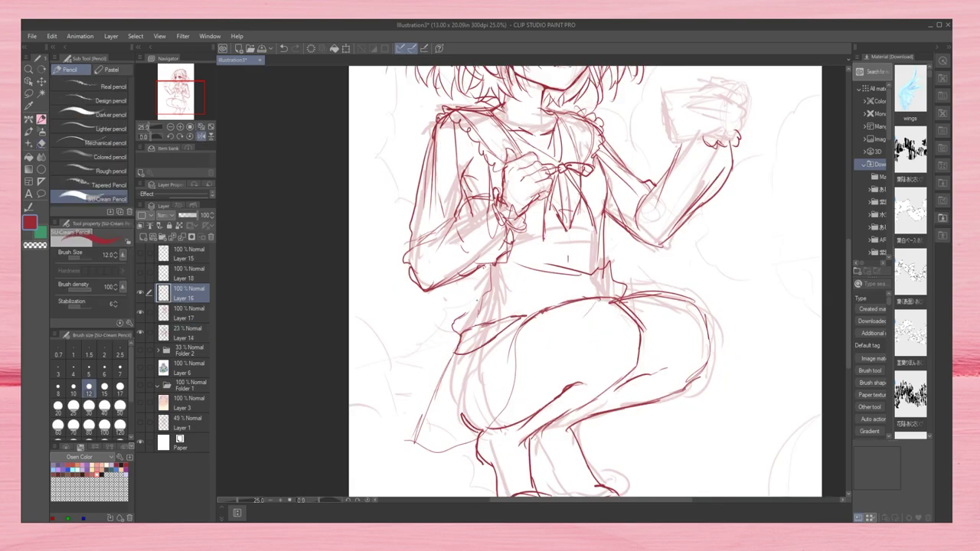
{"action": "left_click_drag", "start_coordinate": [483, 284], "coordinate": [465, 314]}
{"action": "left_click_drag", "start_coordinate": [494, 308], "coordinate": [544, 286]}
{"action": "left_click_drag", "start_coordinate": [473, 266], "coordinate": [464, 298]}
Step: Draw the skirt's wavy edge along the thigh, and add pleats to the part hanging behind the hip
{"action": "scroll", "coordinate": [159, 142], "scroll_direction": "down", "scroll_amount": 5}
{"action": "key", "text": "p"}
{"action": "key", "text": "h"}
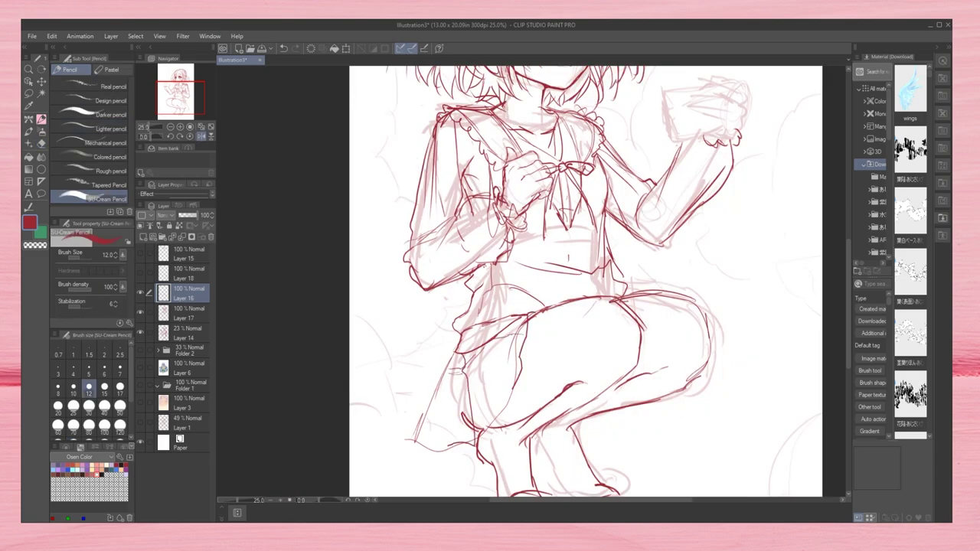
{"action": "left_click_drag", "start_coordinate": [444, 408], "coordinate": [424, 458]}
{"action": "left_click_drag", "start_coordinate": [455, 351], "coordinate": [421, 437]}
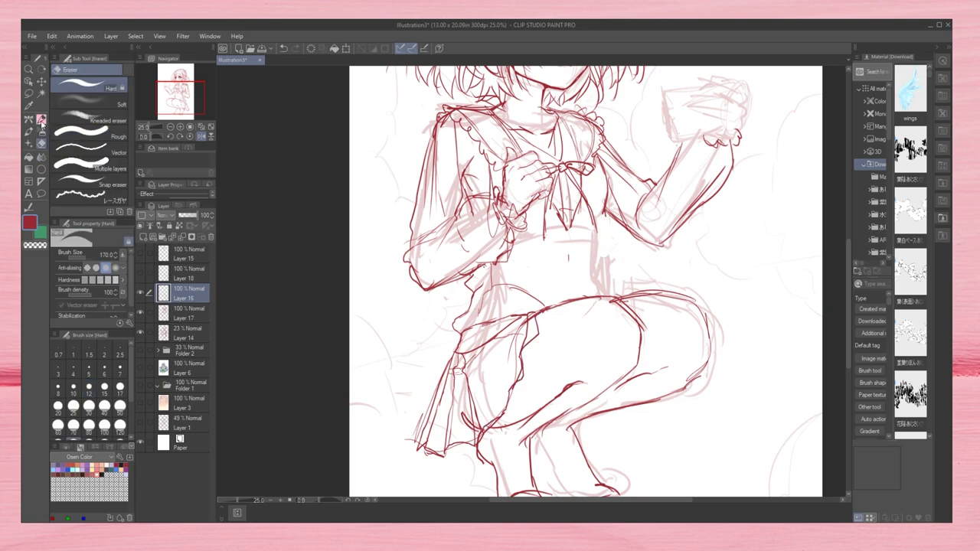
Step: Erase the cropped blouse hem, merge Layer 16 into Layer 17, and refine the skirt's pleats, lower hem and waistline
{"action": "left_click_drag", "start_coordinate": [568, 224], "coordinate": [570, 259]}
{"action": "key", "text": "ctrl+e"}
{"action": "key", "text": "h"}
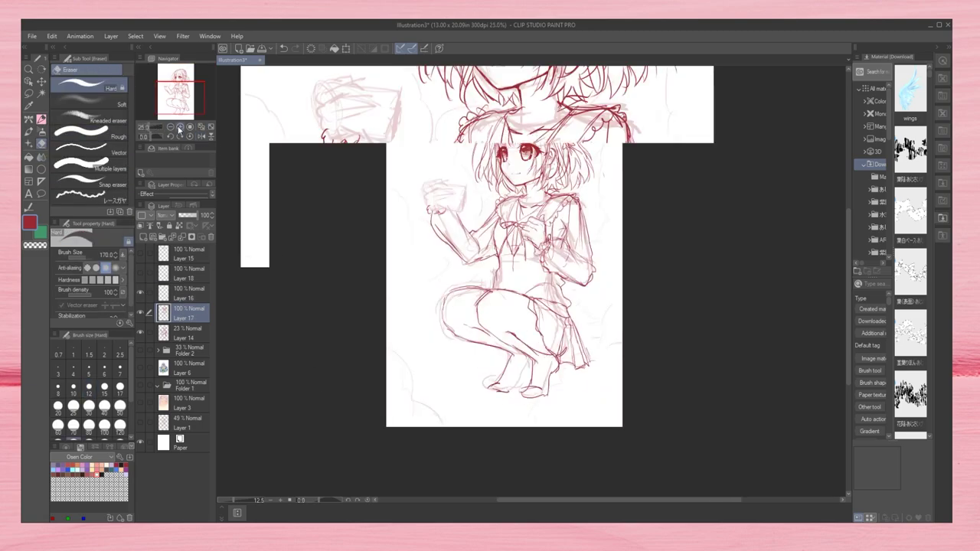
{"action": "key", "text": "h"}
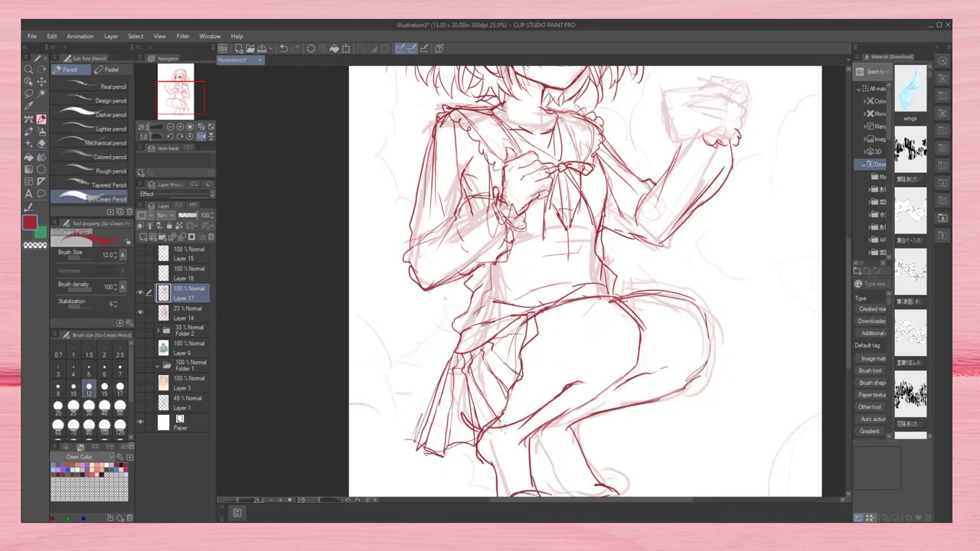
{"action": "mouse_move", "coordinate": [435, 444]}
{"action": "left_mouse_down"}
{"action": "mouse_move", "coordinate": [444, 462]}
{"action": "mouse_move", "coordinate": [415, 458]}
{"action": "left_mouse_up"}
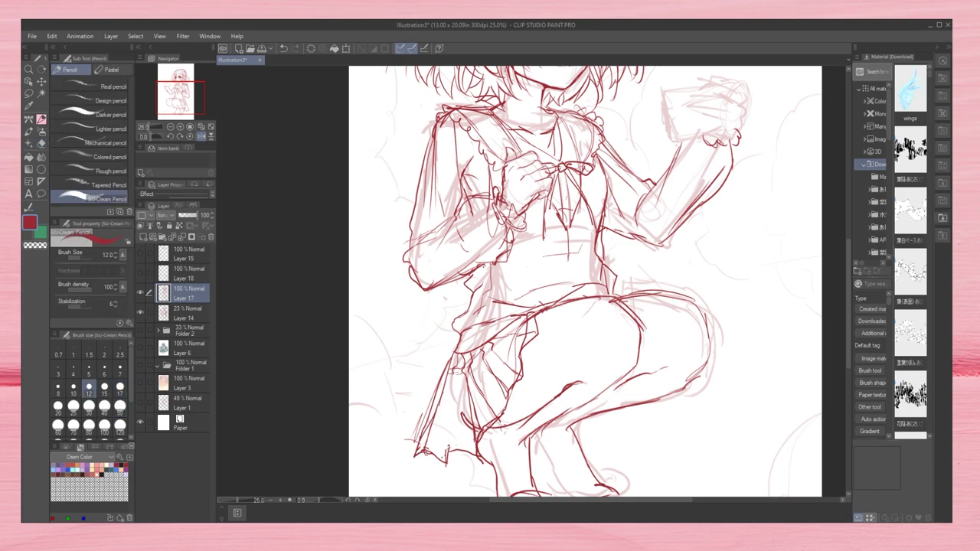
{"action": "left_click_drag", "start_coordinate": [582, 306], "coordinate": [601, 233]}
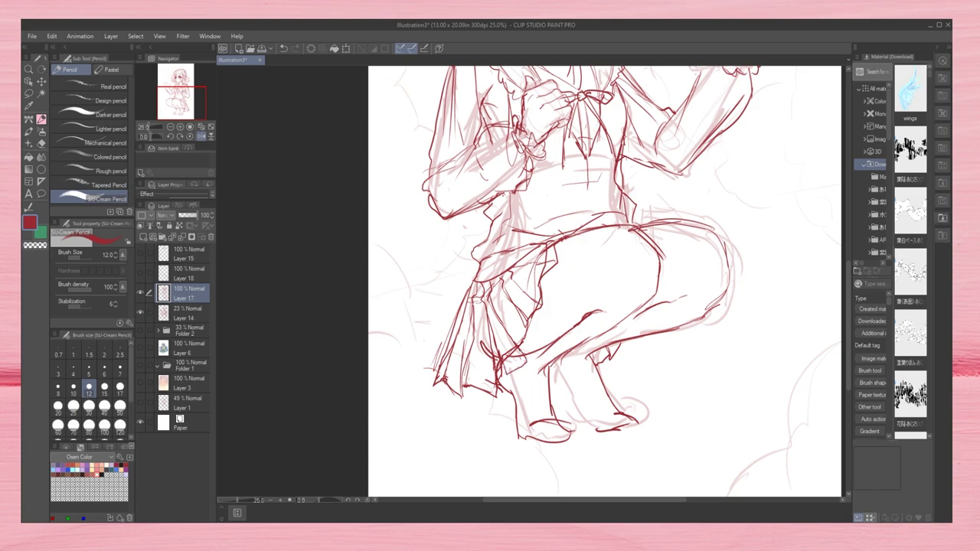
Step: Erase the long sleeves on both arms, and draw an elbow-length sleeve with a ruffled cuff on the near arm
{"action": "key", "text": "ctrl+0"}
{"action": "scroll", "coordinate": [525, 284], "scroll_direction": "up", "scroll_amount": 3}
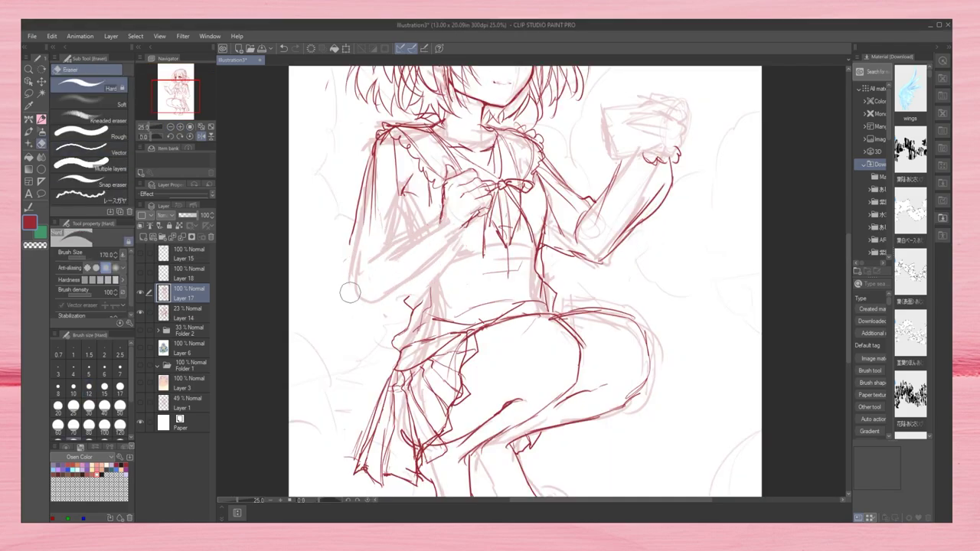
{"action": "key", "text": "h"}
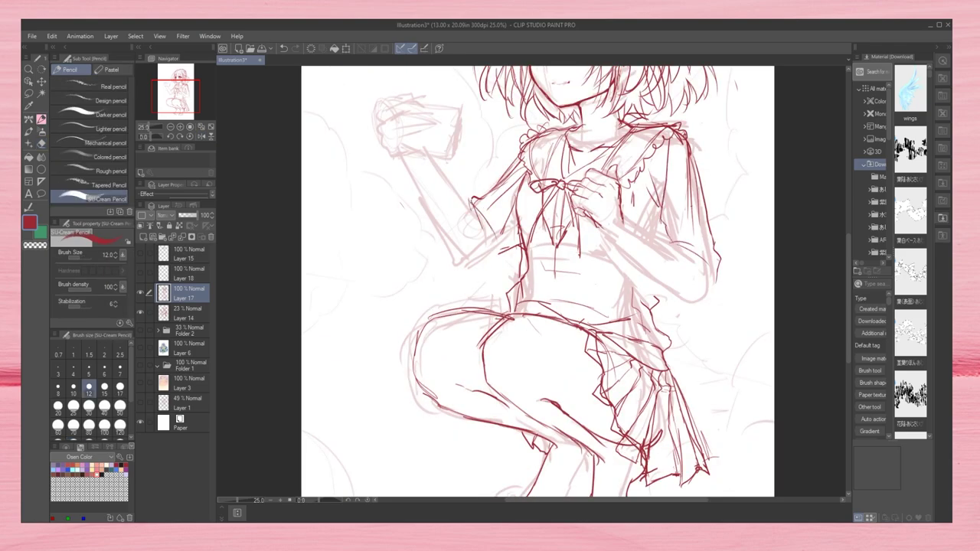
{"action": "left_click_drag", "start_coordinate": [697, 164], "coordinate": [715, 231]}
{"action": "left_click_drag", "start_coordinate": [681, 193], "coordinate": [725, 282]}
{"action": "mouse_move", "coordinate": [664, 200]}
{"action": "left_mouse_down"}
{"action": "mouse_move", "coordinate": [653, 221]}
{"action": "mouse_move", "coordinate": [681, 283]}
{"action": "left_mouse_up"}
{"action": "left_click_drag", "start_coordinate": [709, 247], "coordinate": [668, 302]}
{"action": "left_click_drag", "start_coordinate": [671, 219], "coordinate": [660, 236]}
Step: Draw the near forearm and the far sleeve's cuff, and refine the folds on the near sleeve
{"action": "key", "text": "h"}
{"action": "left_click_drag", "start_coordinate": [398, 230], "coordinate": [459, 284]}
{"action": "left_click_drag", "start_coordinate": [544, 247], "coordinate": [576, 259]}
{"action": "left_click_drag", "start_coordinate": [582, 200], "coordinate": [589, 268]}
{"action": "key", "text": "e"}
{"action": "left_click_drag", "start_coordinate": [371, 138], "coordinate": [406, 239]}
{"action": "mouse_move", "coordinate": [364, 171]}
{"action": "left_mouse_down"}
{"action": "mouse_move", "coordinate": [343, 304]}
{"action": "mouse_move", "coordinate": [385, 260]}
{"action": "mouse_move", "coordinate": [394, 290]}
{"action": "left_mouse_up"}
{"action": "key", "text": "p"}
{"action": "left_click_drag", "start_coordinate": [403, 146], "coordinate": [373, 238]}
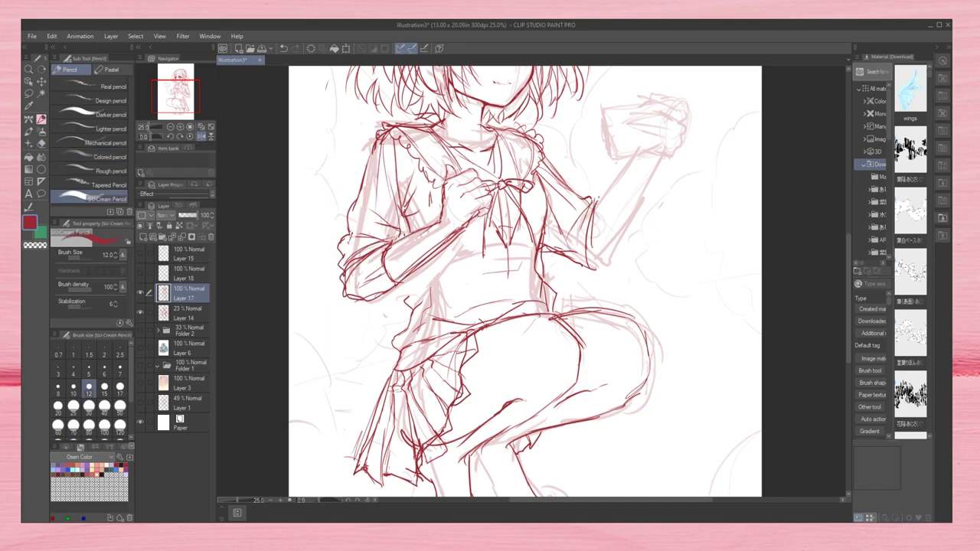
Step: Draw the far forearm from the sleeve cuff up to the wrist, and add fold lines to the near sleeve
{"action": "left_click_drag", "start_coordinate": [596, 198], "coordinate": [622, 268]}
{"action": "left_click_drag", "start_coordinate": [597, 208], "coordinate": [640, 153]}
{"action": "left_click_drag", "start_coordinate": [624, 238], "coordinate": [663, 155]}
{"action": "key", "text": "h"}
{"action": "left_click_drag", "start_coordinate": [657, 219], "coordinate": [668, 245]}
{"action": "left_click_drag", "start_coordinate": [675, 206], "coordinate": [659, 226]}
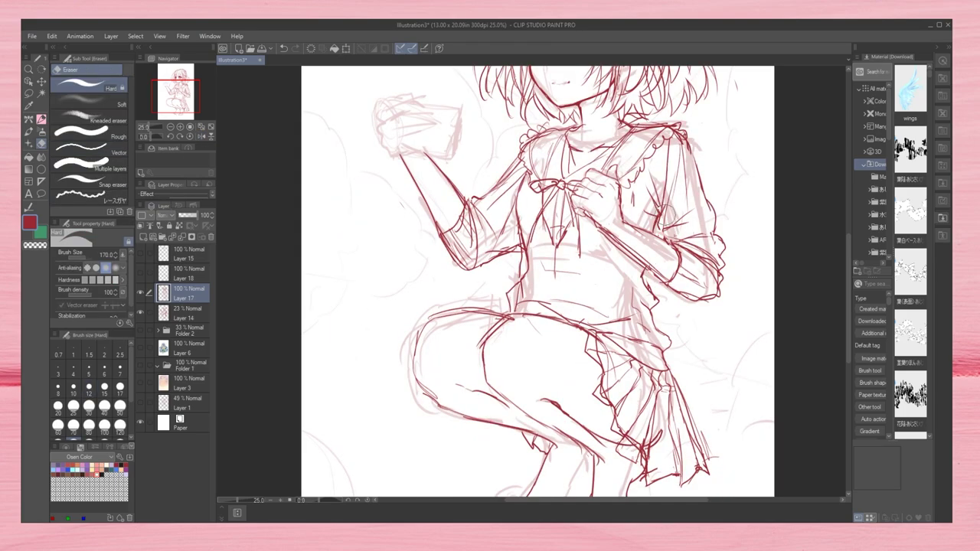
Step: Draw the bow's hanging ribbons and the buttoned front of the blouse
{"action": "left_click_drag", "start_coordinate": [552, 250], "coordinate": [553, 314]}
{"action": "left_click_drag", "start_coordinate": [589, 222], "coordinate": [567, 323]}
{"action": "left_click_drag", "start_coordinate": [536, 184], "coordinate": [549, 269]}
{"action": "left_click_drag", "start_coordinate": [544, 277], "coordinate": [565, 317]}
Step: Erase the lines where the blouse meets the thigh, and redraw the waist edge and the hip flare
{"action": "key", "text": "e"}
{"action": "mouse_move", "coordinate": [505, 305]}
{"action": "left_mouse_down"}
{"action": "mouse_move", "coordinate": [564, 314]}
{"action": "mouse_move", "coordinate": [671, 360]}
{"action": "left_mouse_up"}
{"action": "key", "text": "p"}
{"action": "key", "text": "h"}
{"action": "left_click_drag", "start_coordinate": [475, 311], "coordinate": [394, 351]}
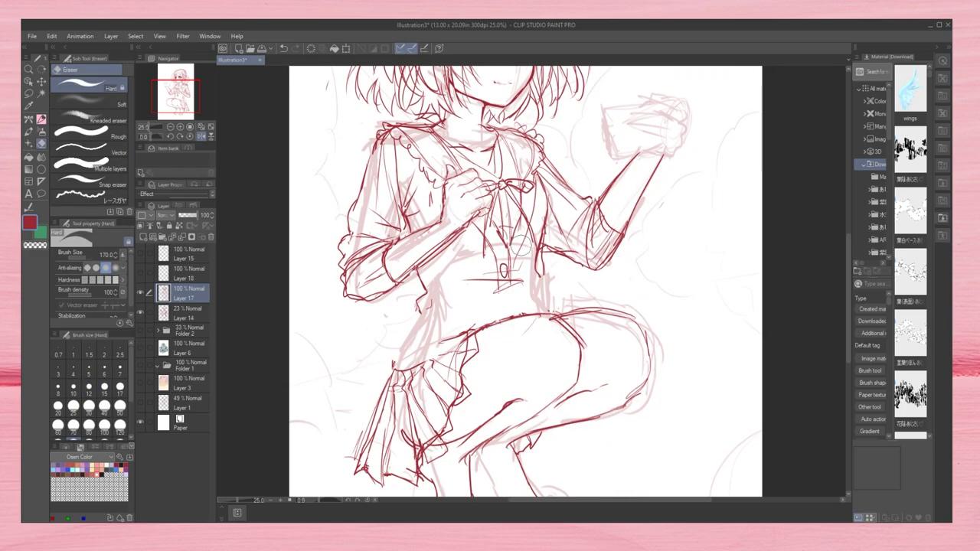
{"action": "left_click_drag", "start_coordinate": [451, 340], "coordinate": [429, 360]}
{"action": "key", "text": "h"}
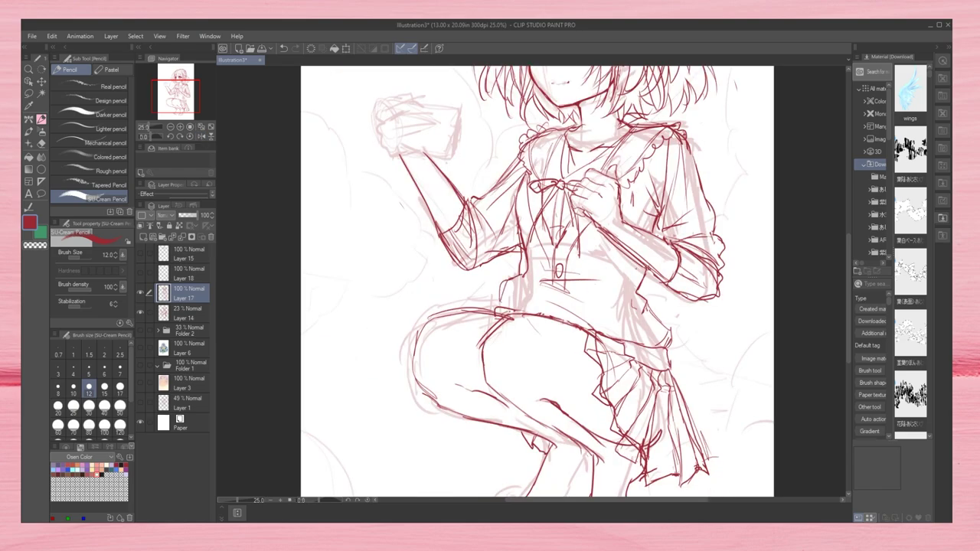
Step: Check the whole figure mirrored and with the rough sketch on Layer 14 hidden
{"action": "key", "text": "h"}
{"action": "left_click", "coordinate": [170, 127]}
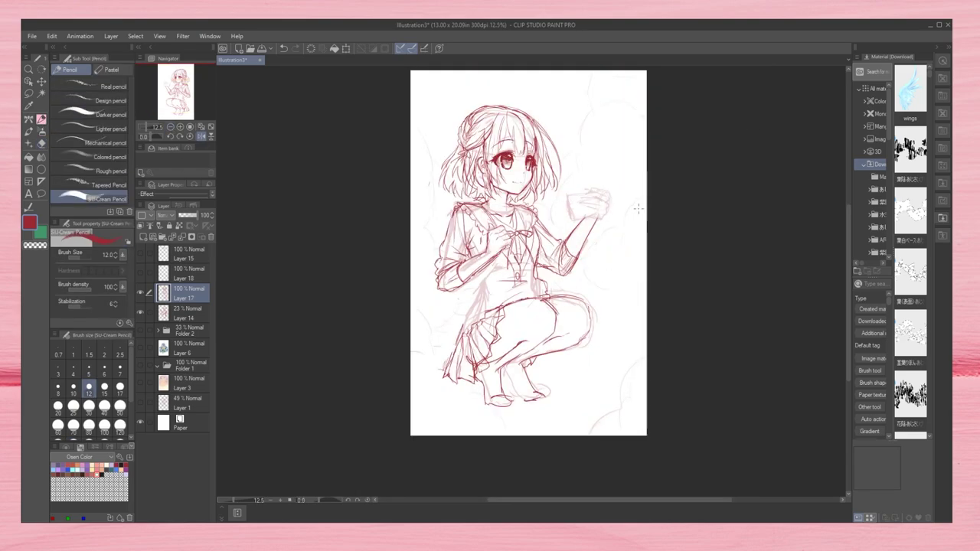
{"action": "key", "text": "h"}
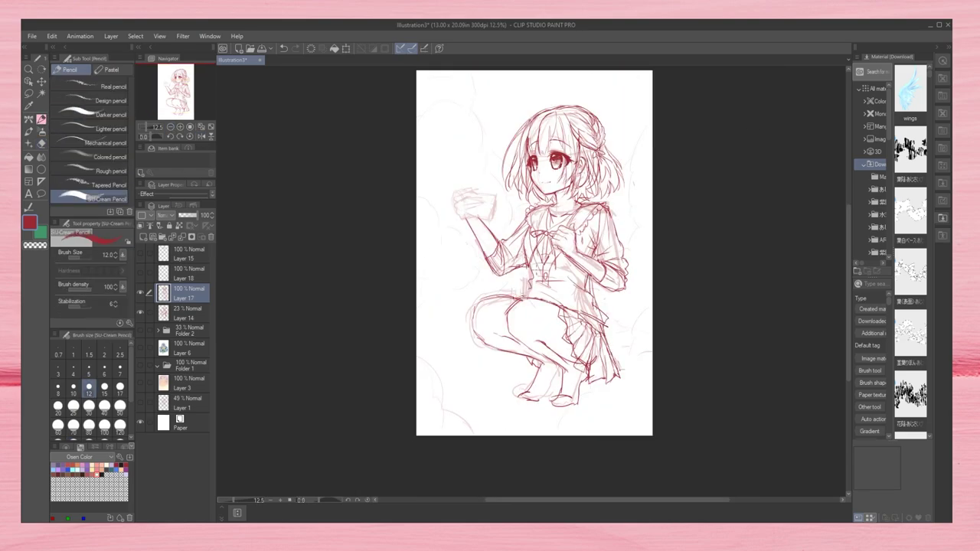
{"action": "key", "text": "h"}
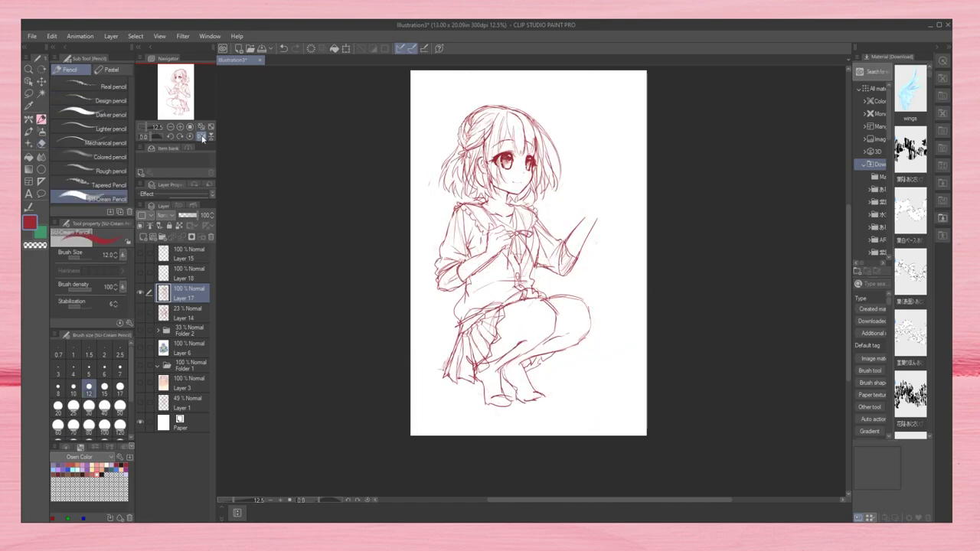
{"action": "left_click", "coordinate": [202, 137]}
{"action": "left_click", "coordinate": [140, 312]}
Step: Try drawing the raised hand holding a phone over the rough sketch
{"action": "scroll", "coordinate": [528, 218], "scroll_direction": "up", "scroll_amount": 3}
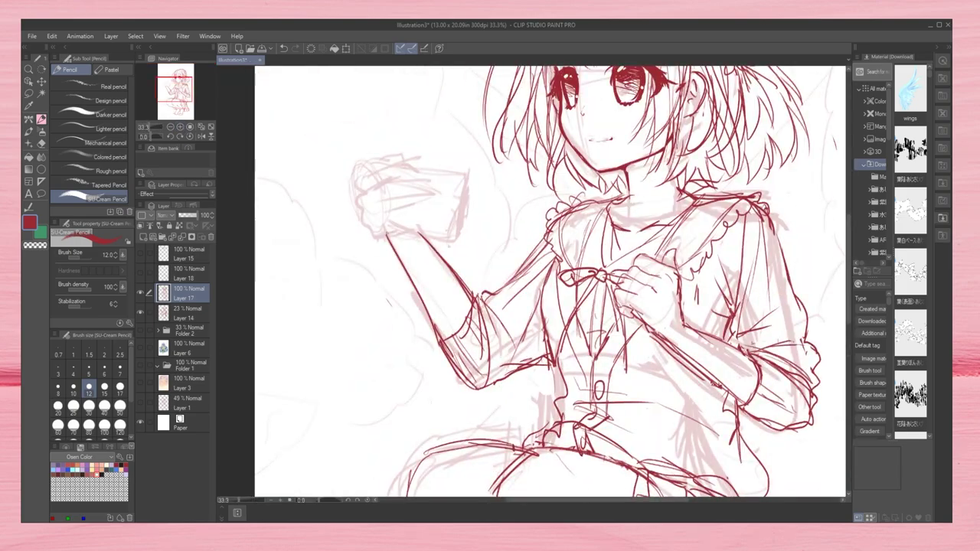
{"action": "left_click_drag", "start_coordinate": [377, 170], "coordinate": [429, 187]}
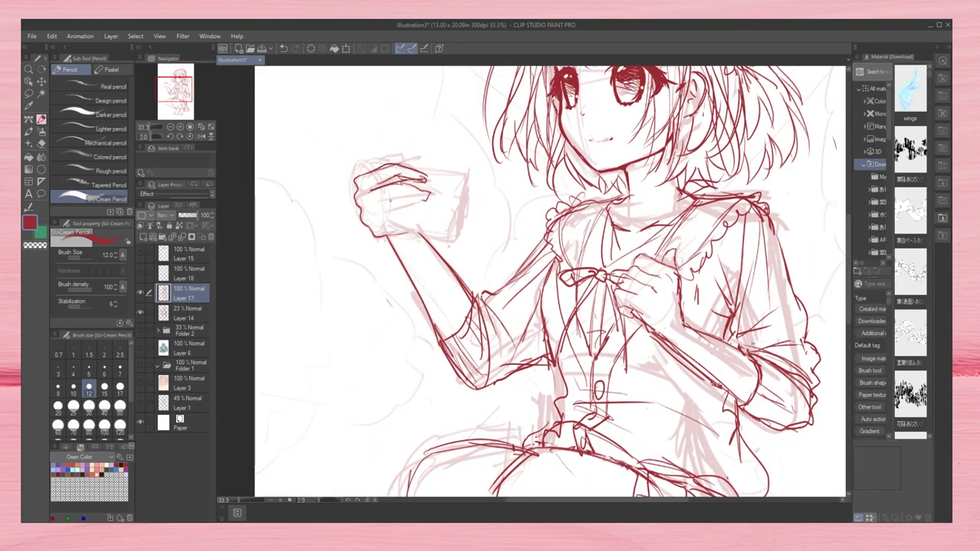
{"action": "mouse_move", "coordinate": [381, 224]}
{"action": "left_mouse_down"}
{"action": "mouse_move", "coordinate": [383, 197]}
{"action": "mouse_move", "coordinate": [383, 209]}
{"action": "mouse_move", "coordinate": [431, 184]}
{"action": "left_mouse_up"}
{"action": "mouse_move", "coordinate": [383, 216]}
{"action": "left_mouse_down"}
{"action": "mouse_move", "coordinate": [435, 198]}
{"action": "mouse_move", "coordinate": [428, 182]}
{"action": "left_mouse_up"}
{"action": "left_click_drag", "start_coordinate": [366, 162], "coordinate": [406, 156]}
{"action": "left_click_drag", "start_coordinate": [394, 187], "coordinate": [467, 178]}
{"action": "scroll", "coordinate": [472, 246], "scroll_direction": "down", "scroll_amount": 4}
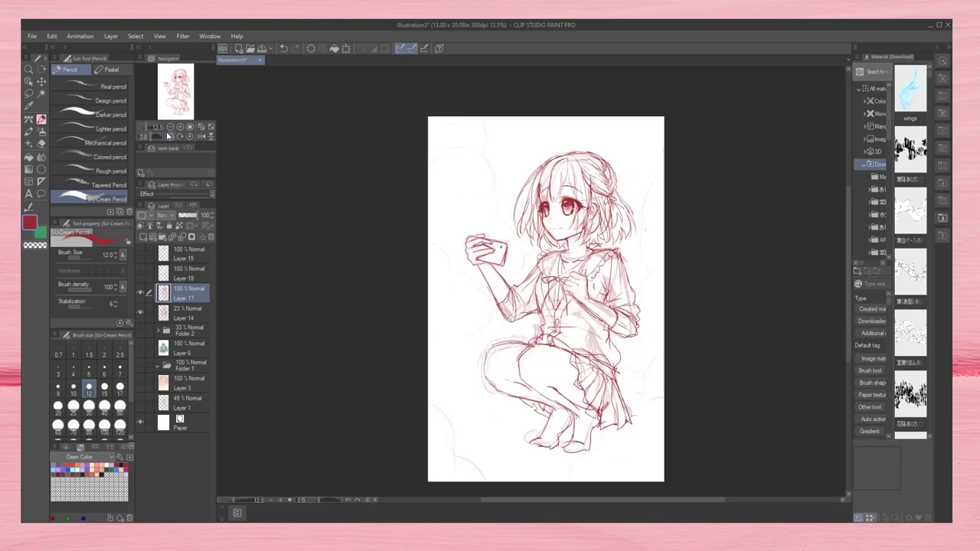
Step: Redraw the raised hand with an oval palm and extended fingers, holding a tilted rectangular object
{"action": "scroll", "coordinate": [473, 247], "scroll_direction": "up", "scroll_amount": 4}
{"action": "scroll", "coordinate": [472, 247], "scroll_direction": "down", "scroll_amount": 4}
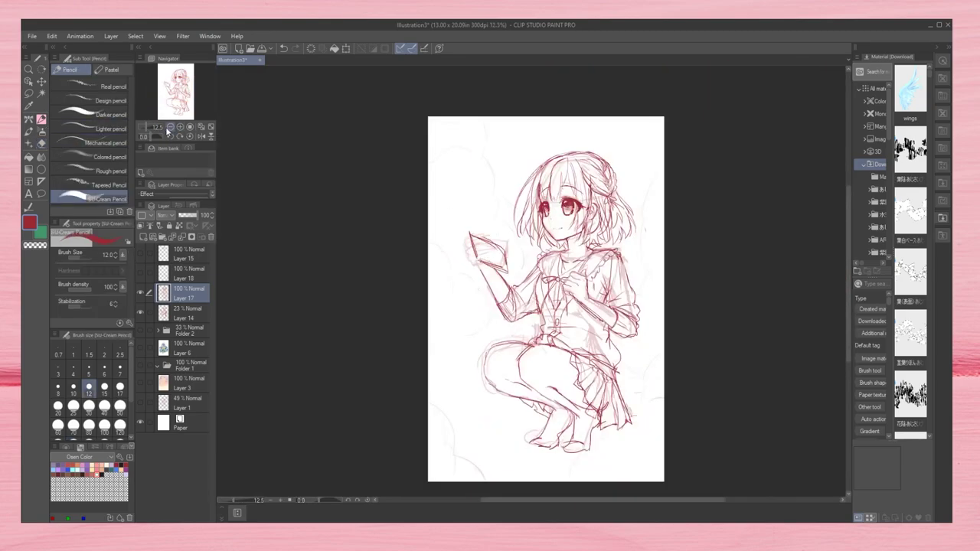
{"action": "left_click", "coordinate": [167, 131]}
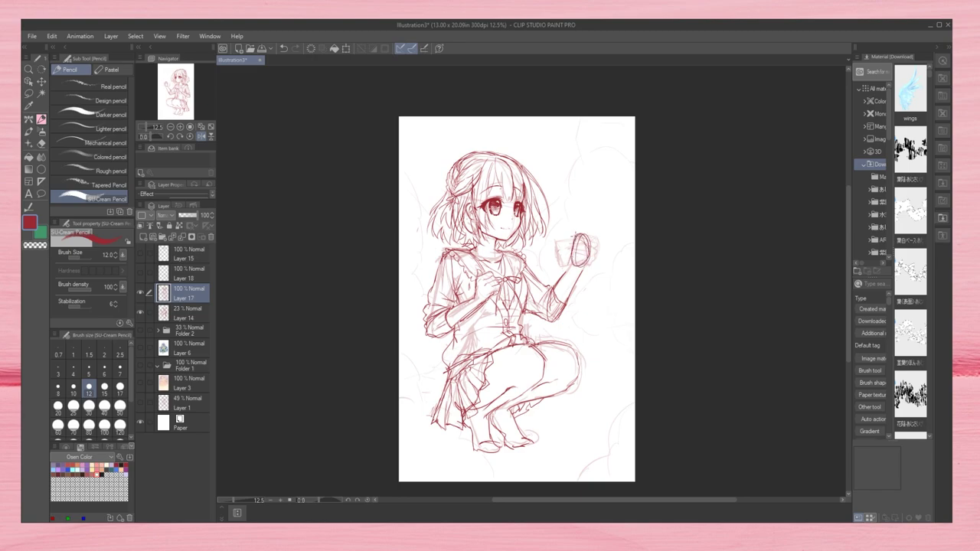
{"action": "left_click_drag", "start_coordinate": [568, 239], "coordinate": [539, 261]}
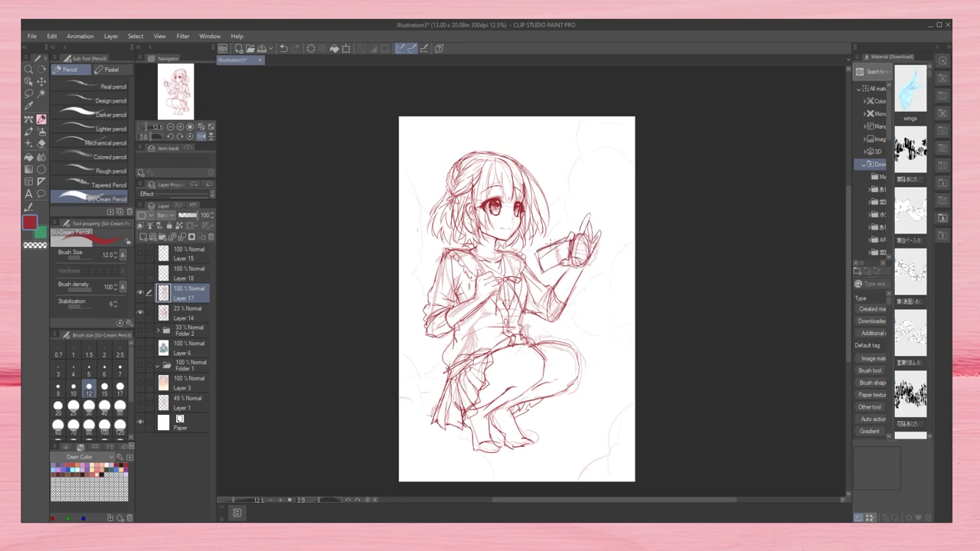
{"action": "key", "text": "h"}
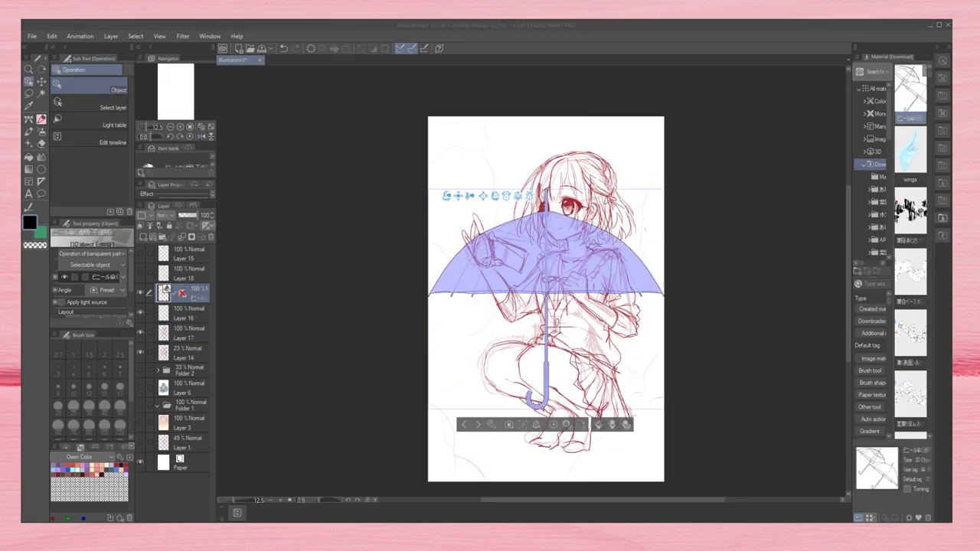
Step: Place the 3D umbrella behind the girl, tilted over her shoulder with its curved handle at her chest
{"action": "left_click_drag", "start_coordinate": [490, 203], "coordinate": [571, 114]}
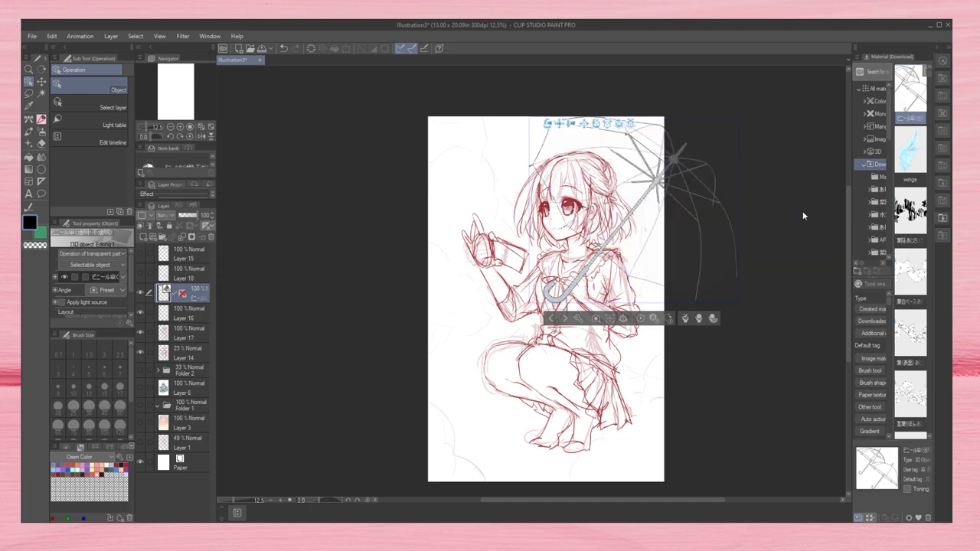
{"action": "left_click", "coordinate": [803, 211]}
{"action": "scroll", "coordinate": [616, 241], "scroll_direction": "up", "scroll_amount": 3}
{"action": "key", "text": "e"}
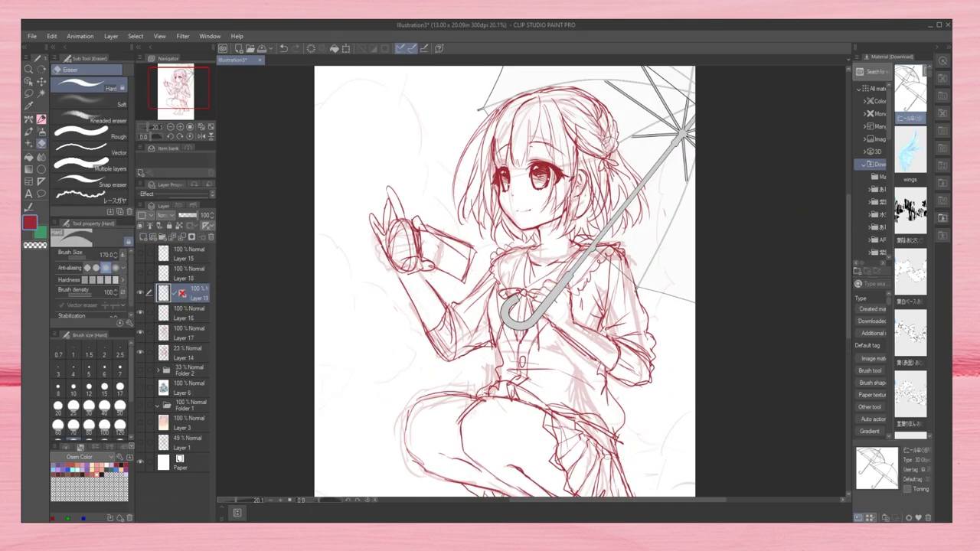
{"action": "scroll", "coordinate": [508, 230], "scroll_direction": "down", "scroll_amount": 2}
Step: Sketch cloud outlines around the lower corners and a ground line beneath the feet with the SU-Cream Pencil
{"action": "key", "text": "p"}
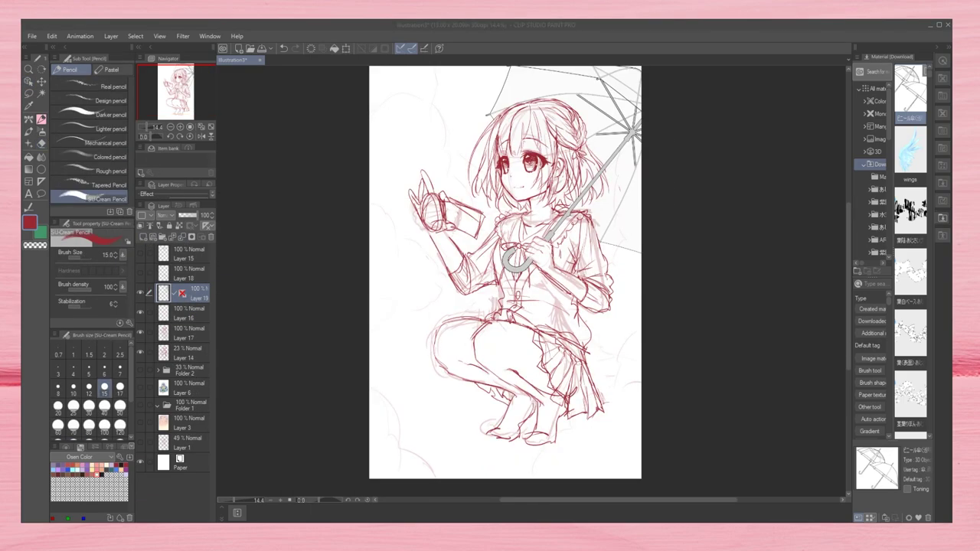
{"action": "left_click_drag", "start_coordinate": [531, 459], "coordinate": [576, 426]}
{"action": "mouse_move", "coordinate": [640, 328]}
{"action": "left_mouse_down"}
{"action": "mouse_move", "coordinate": [600, 398]}
{"action": "mouse_move", "coordinate": [611, 466]}
{"action": "left_mouse_up"}
{"action": "mouse_move", "coordinate": [370, 387]}
{"action": "left_mouse_down"}
{"action": "mouse_move", "coordinate": [432, 478]}
{"action": "mouse_move", "coordinate": [524, 445]}
{"action": "left_mouse_up"}
Step: Adjust the opacity of Layer 14 and hide the layer
{"action": "left_click", "coordinate": [188, 352]}
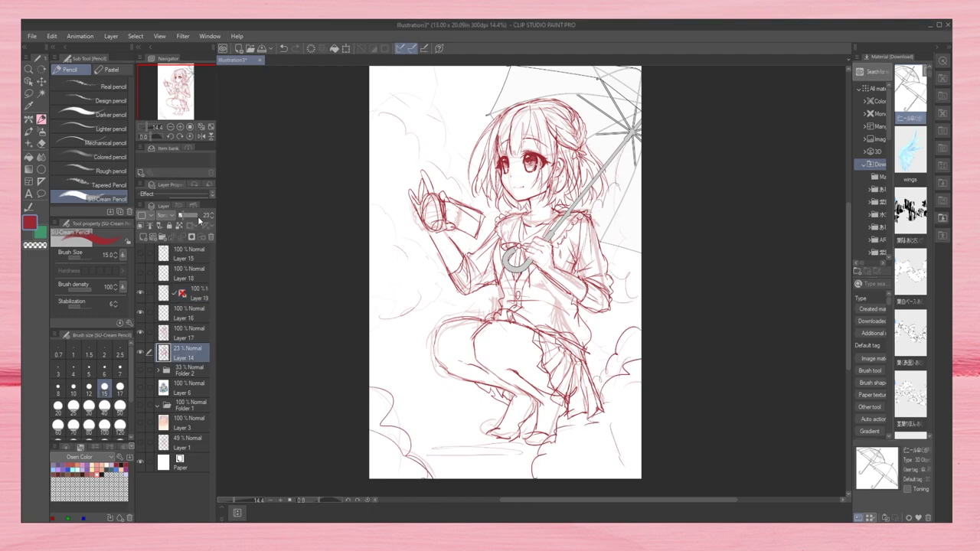
{"action": "left_click_drag", "start_coordinate": [168, 215], "coordinate": [198, 215]}
{"action": "left_click", "coordinate": [139, 351]}
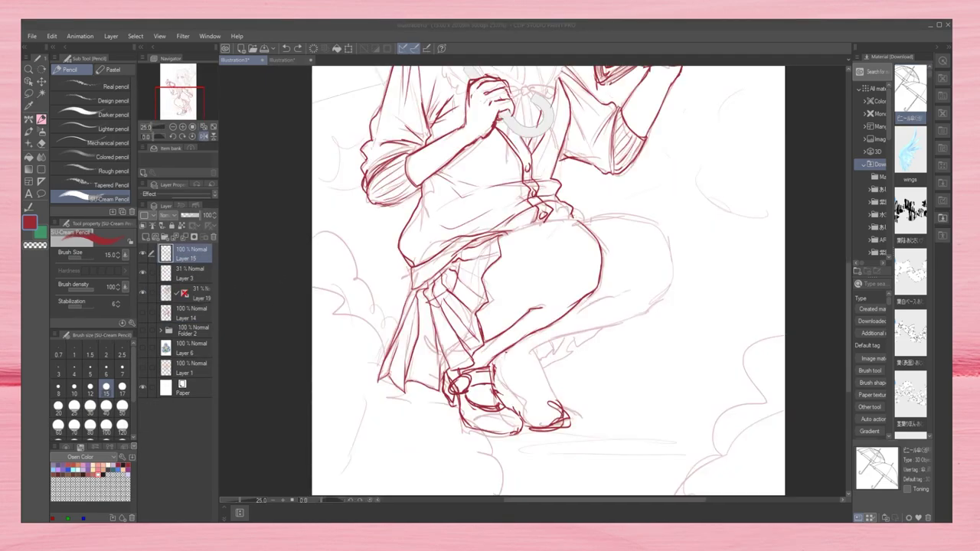
Step: Redraw the far thigh, knee and lower leg with darker lines on Layer 15
{"action": "left_click_drag", "start_coordinate": [538, 314], "coordinate": [628, 293]}
{"action": "left_click_drag", "start_coordinate": [606, 222], "coordinate": [668, 298]}
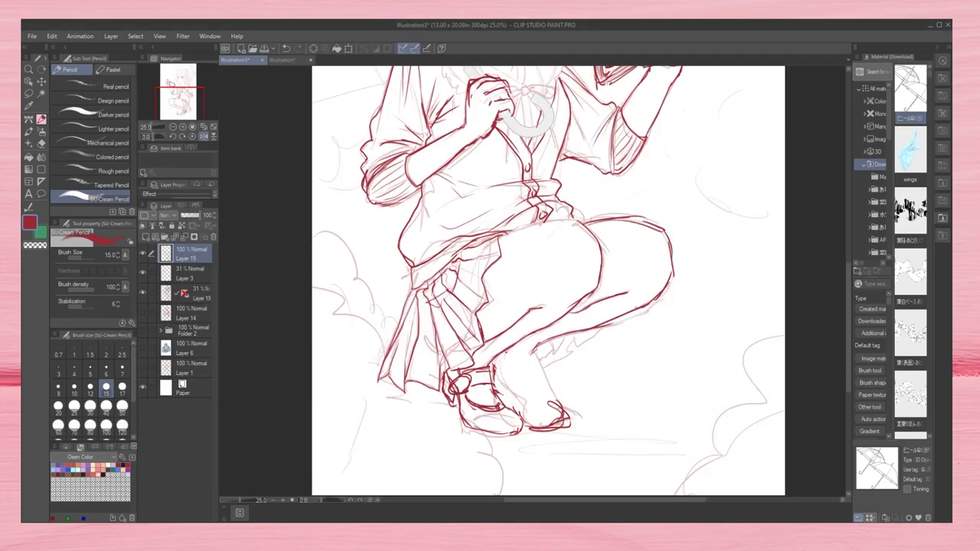
{"action": "left_click", "coordinate": [206, 138]}
{"action": "left_click_drag", "start_coordinate": [677, 201], "coordinate": [662, 389]}
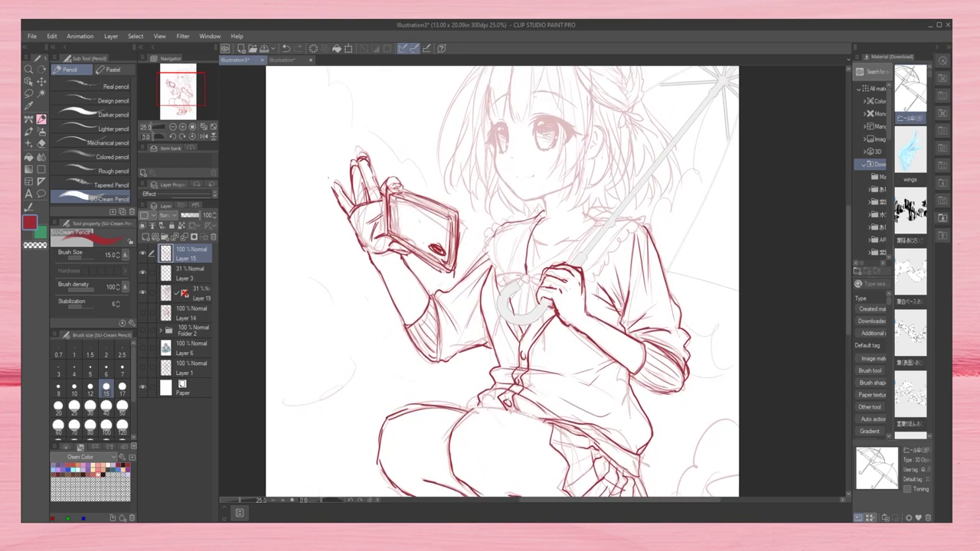
Step: Draw the blouse's wide frilled collar and the ribbon bow at the chest, tidying the overlapping lines
{"action": "left_click_drag", "start_coordinate": [596, 222], "coordinate": [536, 276]}
{"action": "left_click_drag", "start_coordinate": [586, 205], "coordinate": [641, 272]}
{"action": "left_click_drag", "start_coordinate": [494, 276], "coordinate": [540, 352]}
{"action": "left_click_drag", "start_coordinate": [521, 283], "coordinate": [491, 353]}
{"action": "key", "text": "e"}
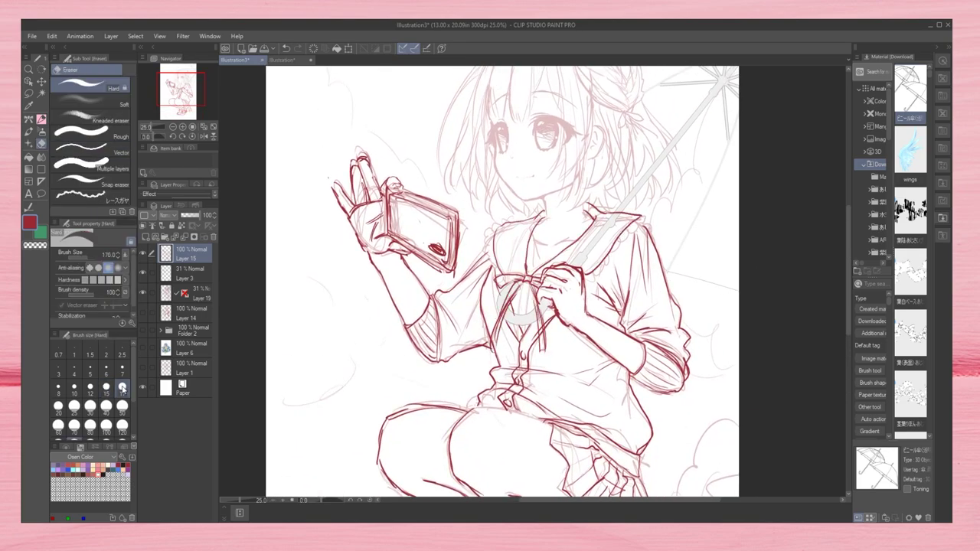
{"action": "left_click", "coordinate": [122, 389]}
{"action": "left_click", "coordinate": [40, 120]}
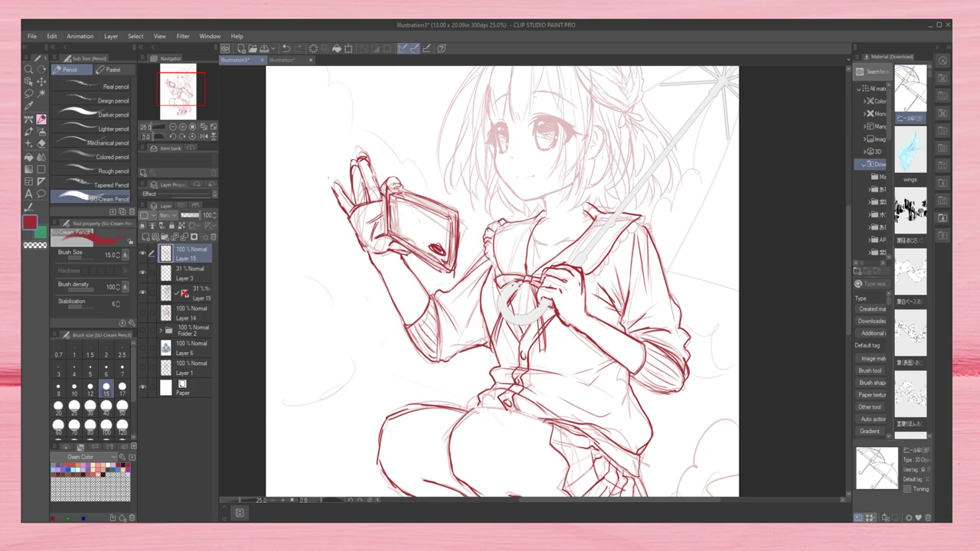
{"action": "key", "text": "h"}
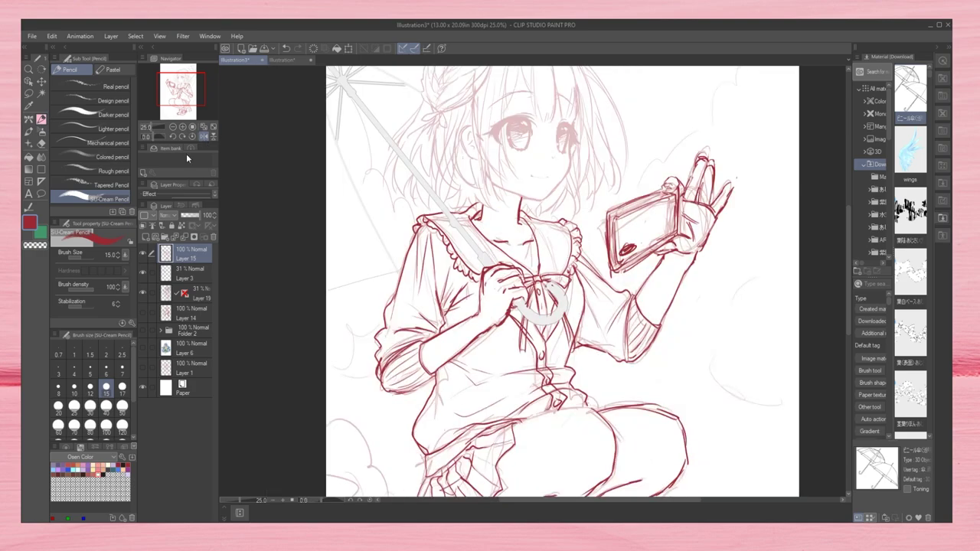
Step: Draw both eyes with thick upper lashes and shaded irises, plus the eyebrows and small smiling mouth
{"action": "scroll", "coordinate": [561, 282], "scroll_direction": "down", "scroll_amount": 3}
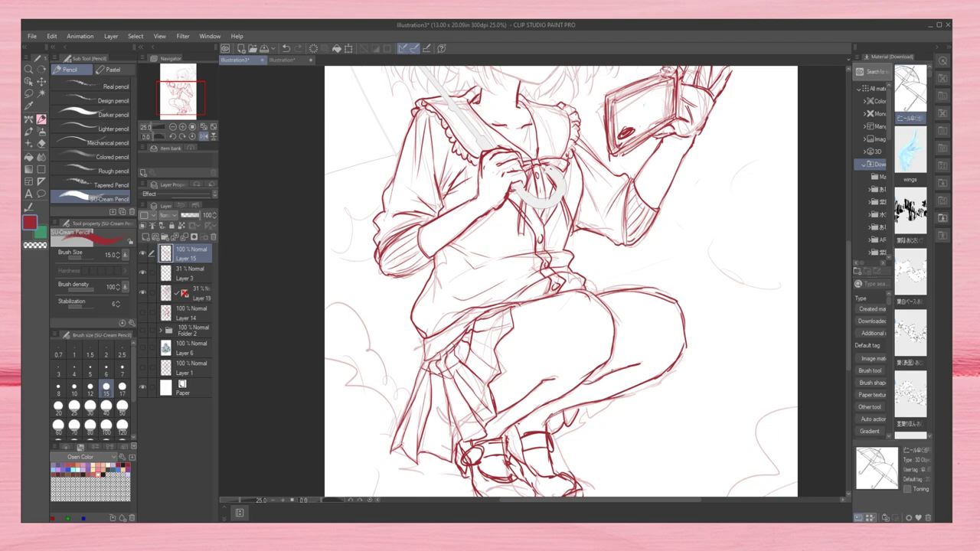
{"action": "scroll", "coordinate": [561, 282], "scroll_direction": "down", "scroll_amount": 2}
{"action": "scroll", "coordinate": [536, 230], "scroll_direction": "up", "scroll_amount": 3}
{"action": "scroll", "coordinate": [564, 230], "scroll_direction": "up", "scroll_amount": 2}
{"action": "mouse_move", "coordinate": [568, 199]}
{"action": "left_mouse_down"}
{"action": "mouse_move", "coordinate": [545, 247]}
{"action": "mouse_move", "coordinate": [587, 222]}
{"action": "left_mouse_up"}
{"action": "left_click_drag", "start_coordinate": [653, 214], "coordinate": [657, 268]}
{"action": "left_click_drag", "start_coordinate": [512, 222], "coordinate": [590, 199]}
{"action": "mouse_move", "coordinate": [640, 208]}
{"action": "left_mouse_down"}
{"action": "mouse_move", "coordinate": [671, 212]}
{"action": "mouse_move", "coordinate": [674, 254]}
{"action": "left_mouse_up"}
{"action": "left_click_drag", "start_coordinate": [515, 219], "coordinate": [527, 246]}
{"action": "mouse_move", "coordinate": [545, 206]}
{"action": "left_mouse_down"}
{"action": "mouse_move", "coordinate": [582, 222]}
{"action": "mouse_move", "coordinate": [579, 213]}
{"action": "left_mouse_up"}
{"action": "left_click_drag", "start_coordinate": [647, 219], "coordinate": [660, 244]}
{"action": "left_click_drag", "start_coordinate": [588, 310], "coordinate": [625, 312]}
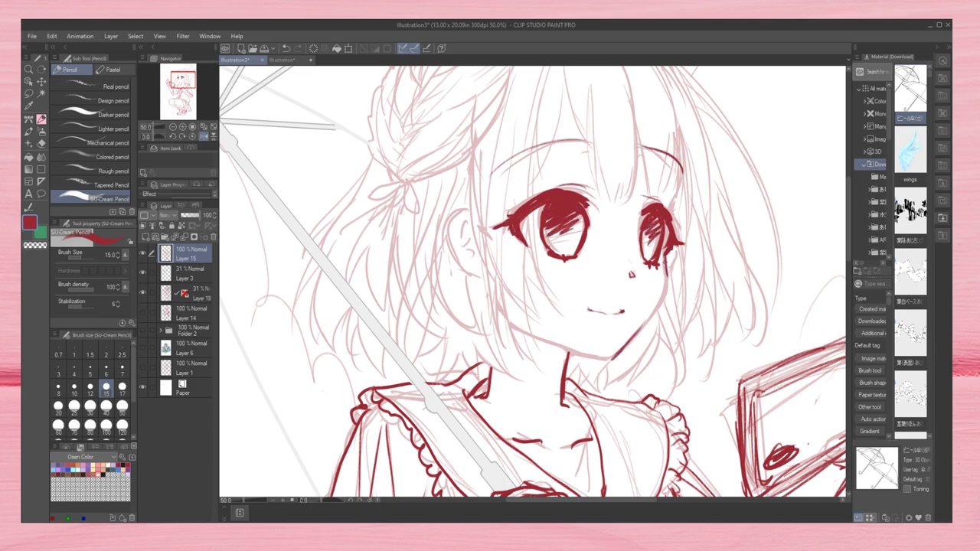
Step: Lasso the far eye's iris, reshape it with a Scale/Rotate transform, and clear the selection
{"action": "key", "text": "h"}
{"action": "key", "text": "m"}
{"action": "left_click_drag", "start_coordinate": [385, 231], "coordinate": [387, 229]}
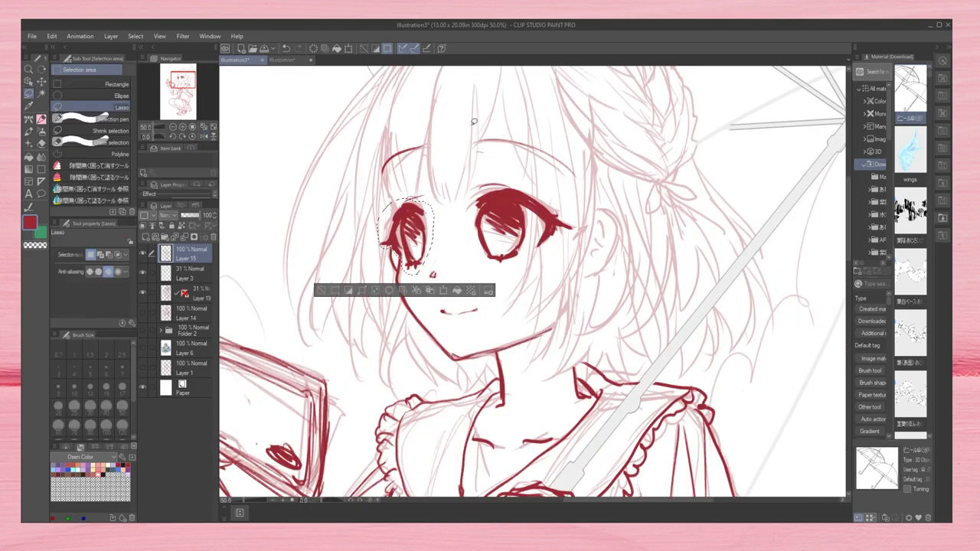
{"action": "key", "text": "h"}
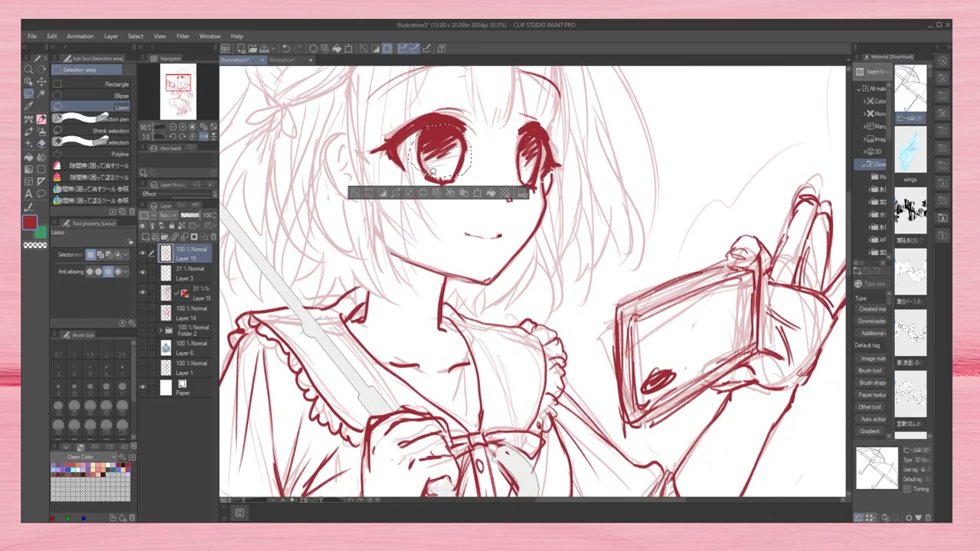
{"action": "key", "text": "ctrl+t"}
{"action": "key", "text": "Escape"}
{"action": "key", "text": "ctrl+t"}
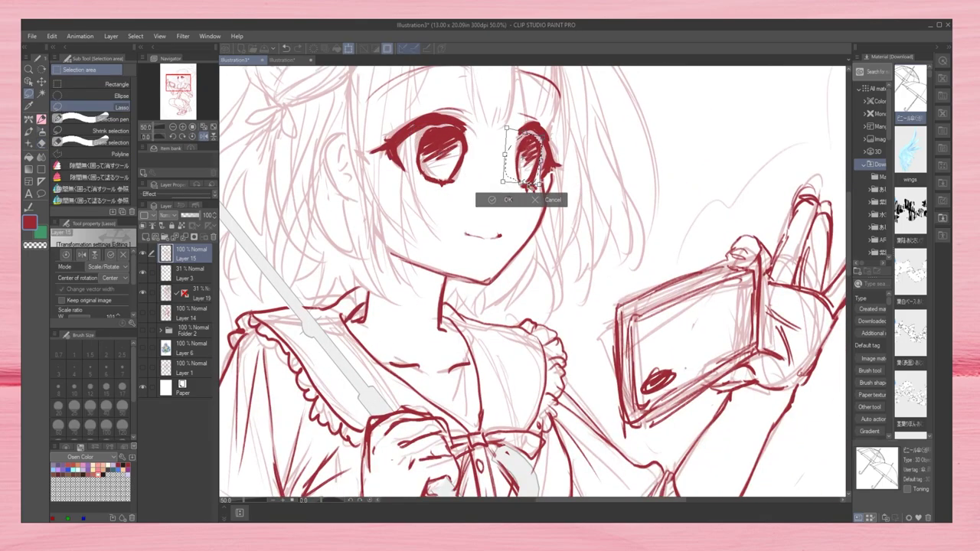
{"action": "key", "text": "h"}
{"action": "key", "text": "h"}
{"action": "key", "text": "Return"}
{"action": "key", "text": "p"}
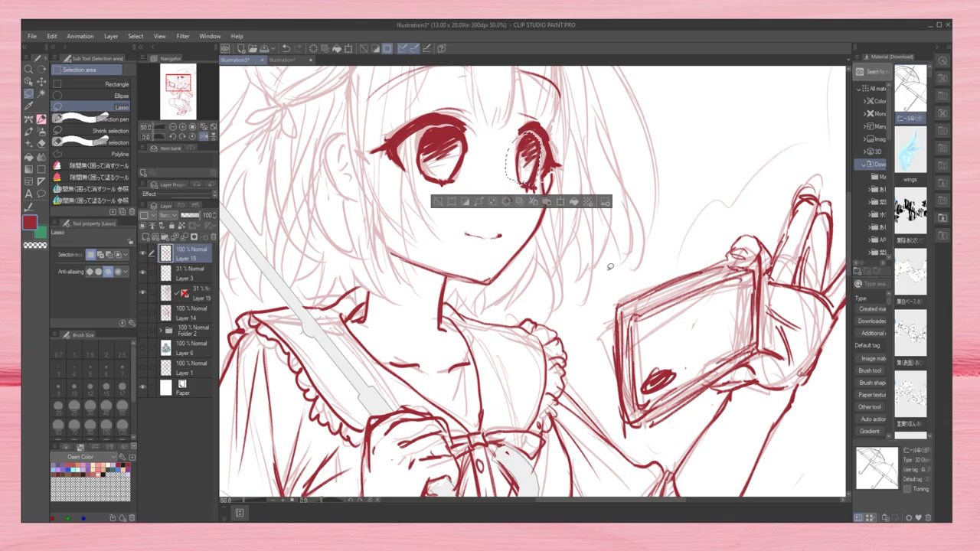
{"action": "key", "text": "ctrl+d"}
Step: Draw the pointed bangs, the lock beside the near eye and two hair clips
{"action": "key", "text": "ctrl+minus"}
{"action": "left_click_drag", "start_coordinate": [452, 116], "coordinate": [426, 263]}
{"action": "left_click_drag", "start_coordinate": [464, 234], "coordinate": [437, 325]}
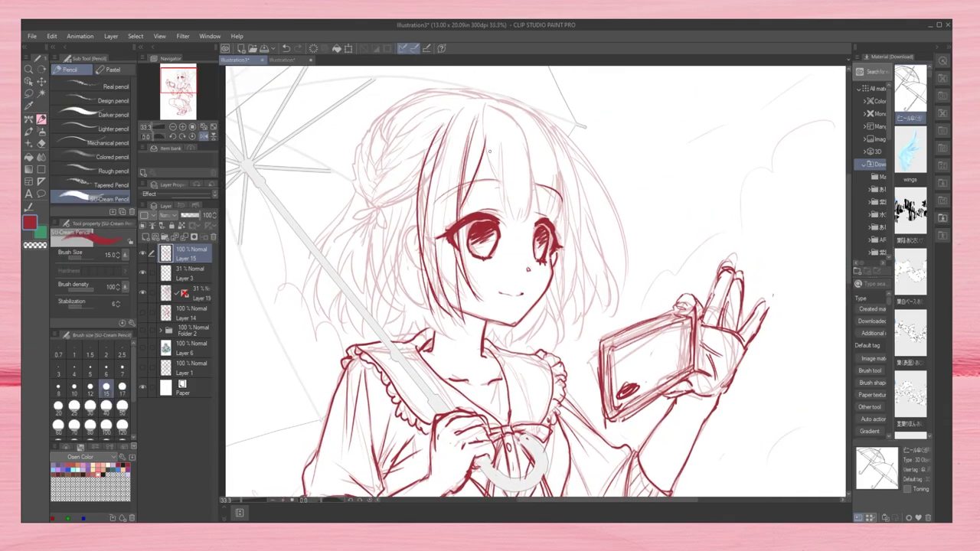
{"action": "left_click_drag", "start_coordinate": [447, 181], "coordinate": [479, 167]}
{"action": "left_click_drag", "start_coordinate": [490, 139], "coordinate": [501, 188]}
{"action": "key", "text": "h"}
{"action": "left_click_drag", "start_coordinate": [511, 115], "coordinate": [533, 220]}
{"action": "left_click_drag", "start_coordinate": [544, 105], "coordinate": [433, 263]}
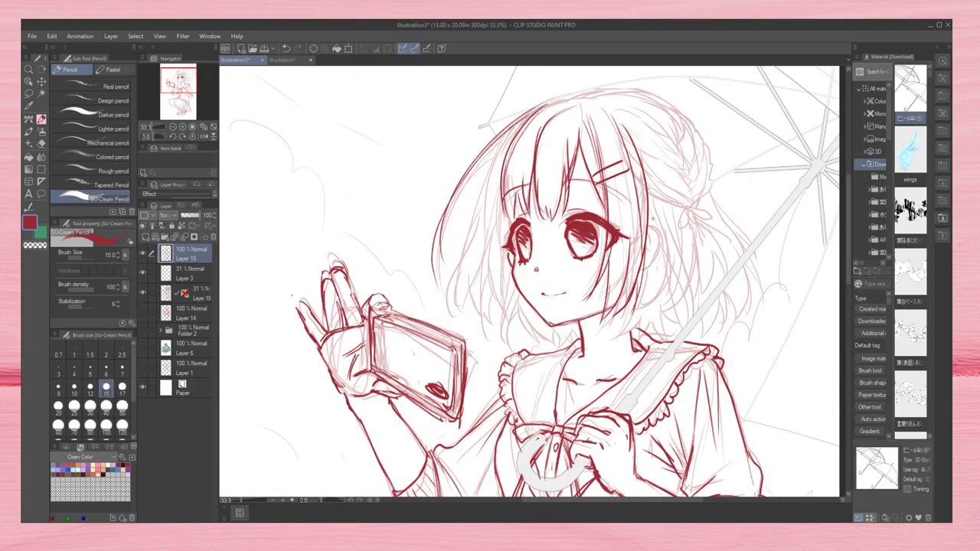
Step: Draw the loose hair sweeping down the far side of the face
{"action": "left_click_drag", "start_coordinate": [518, 124], "coordinate": [472, 237]}
{"action": "left_click_drag", "start_coordinate": [484, 219], "coordinate": [451, 324]}
{"action": "key", "text": "h"}
{"action": "left_click_drag", "start_coordinate": [576, 202], "coordinate": [560, 298]}
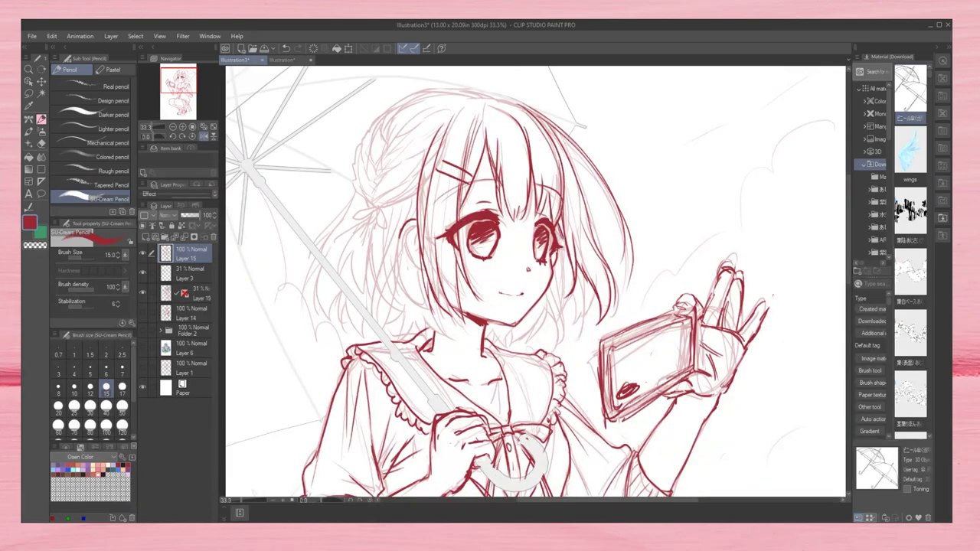
Step: Draw the braid around the back of the head, the crown outline and the ribbon with hanging tails
{"action": "key", "text": "h"}
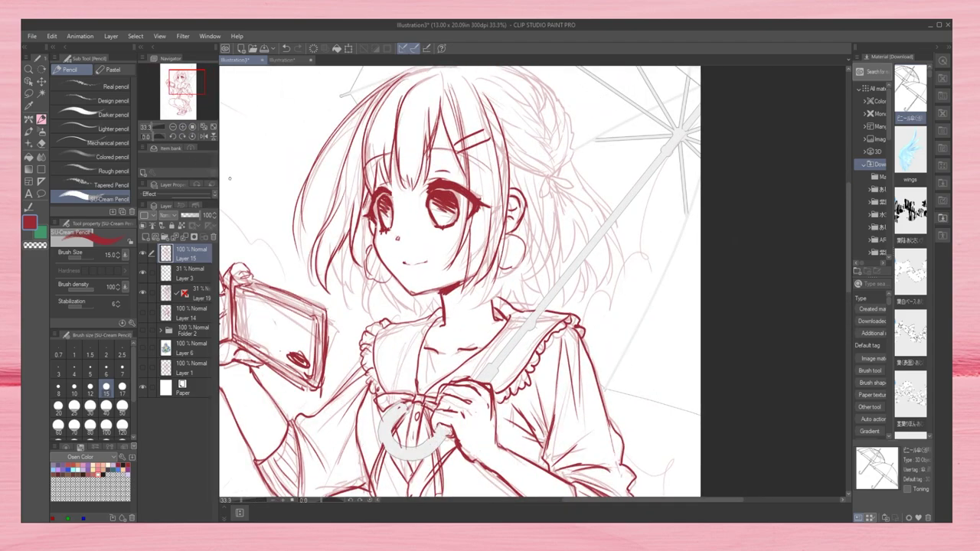
{"action": "left_click_drag", "start_coordinate": [545, 159], "coordinate": [509, 176]}
{"action": "mouse_move", "coordinate": [490, 80]}
{"action": "left_mouse_down"}
{"action": "mouse_move", "coordinate": [536, 112]}
{"action": "mouse_move", "coordinate": [552, 157]}
{"action": "mouse_move", "coordinate": [571, 172]}
{"action": "left_mouse_up"}
{"action": "left_click_drag", "start_coordinate": [542, 98], "coordinate": [559, 157]}
{"action": "left_click_drag", "start_coordinate": [559, 120], "coordinate": [546, 162]}
{"action": "left_click_drag", "start_coordinate": [568, 224], "coordinate": [599, 246]}
{"action": "mouse_move", "coordinate": [590, 231]}
{"action": "left_mouse_down"}
{"action": "mouse_move", "coordinate": [576, 288]}
{"action": "mouse_move", "coordinate": [591, 278]}
{"action": "left_mouse_up"}
{"action": "key", "text": "h"}
{"action": "left_click_drag", "start_coordinate": [571, 107], "coordinate": [513, 143]}
{"action": "left_click_drag", "start_coordinate": [567, 117], "coordinate": [578, 178]}
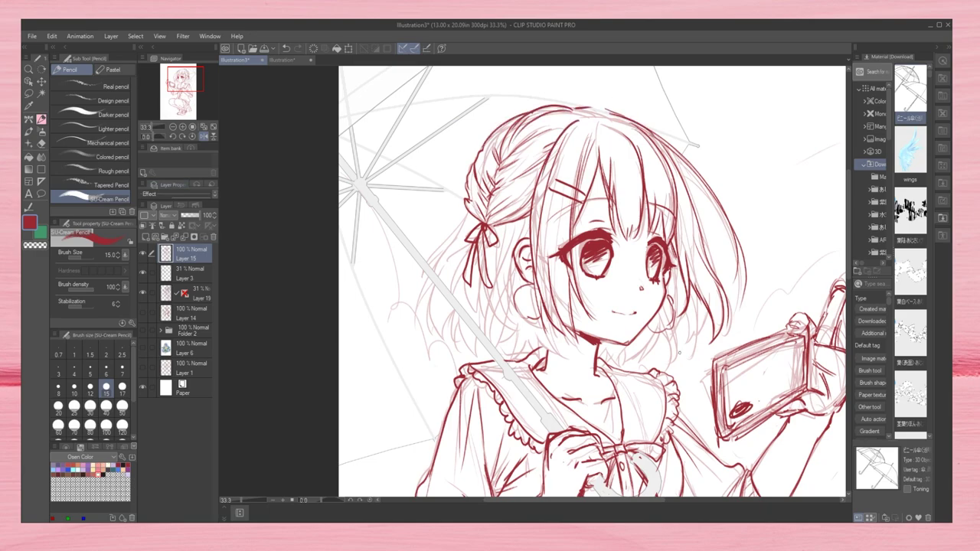
Step: Draw the loose back hair falling from the ribbon down to the shoulder
{"action": "left_click_drag", "start_coordinate": [515, 220], "coordinate": [486, 335]}
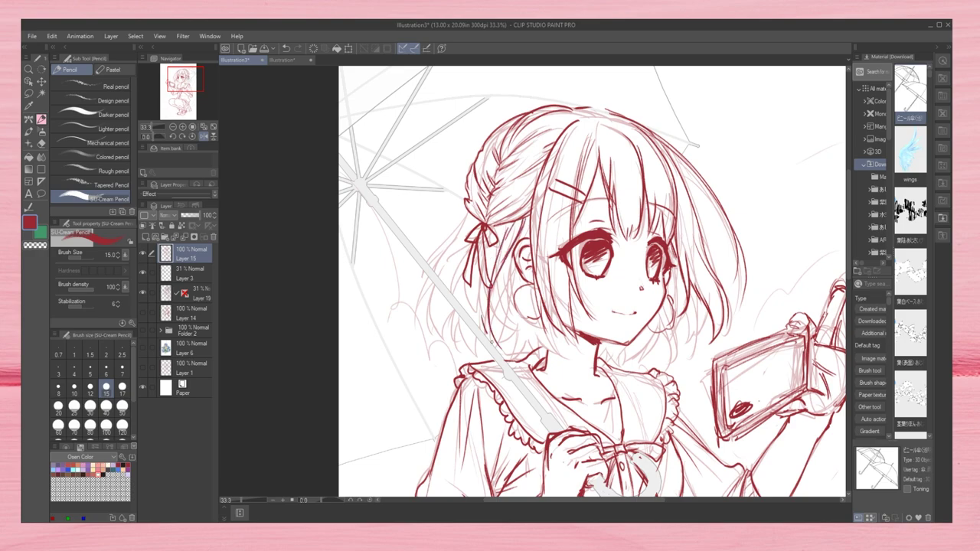
{"action": "key", "text": "h"}
{"action": "left_click_drag", "start_coordinate": [643, 214], "coordinate": [582, 357]}
{"action": "left_click_drag", "start_coordinate": [616, 262], "coordinate": [597, 344]}
{"action": "key", "text": "h"}
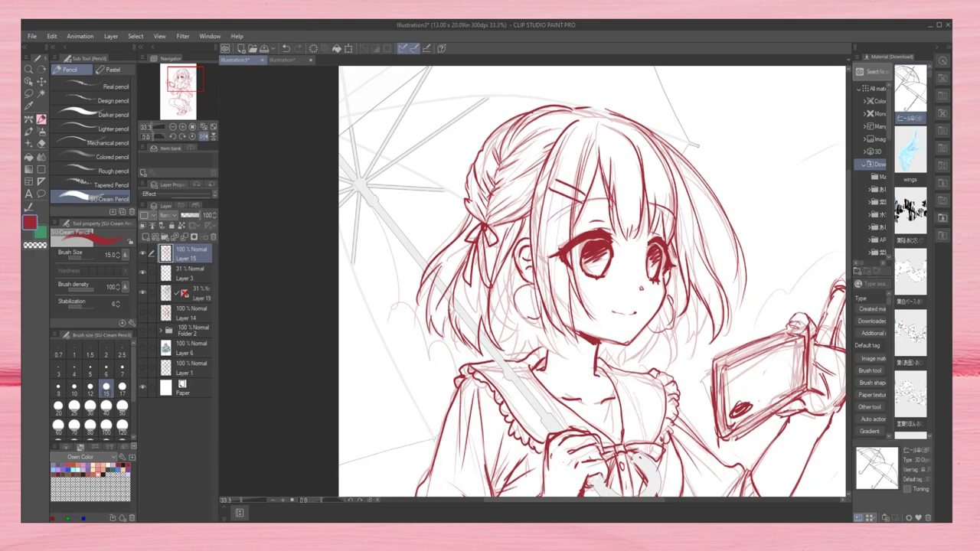
Step: Add hair strands behind the near ear and beside the far cheek, erasing stray lines by the ear
{"action": "left_click_drag", "start_coordinate": [697, 157], "coordinate": [681, 250]}
{"action": "key", "text": "h"}
{"action": "left_click_drag", "start_coordinate": [571, 234], "coordinate": [539, 349]}
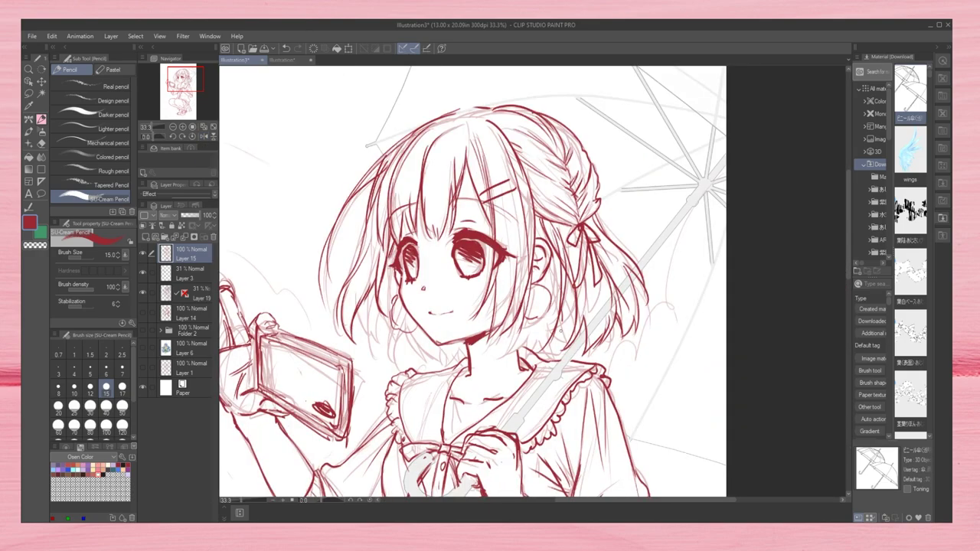
{"action": "left_click_drag", "start_coordinate": [579, 285], "coordinate": [556, 350]}
{"action": "key", "text": "e"}
{"action": "left_click_drag", "start_coordinate": [566, 222], "coordinate": [559, 279]}
{"action": "key", "text": "p"}
{"action": "left_click_drag", "start_coordinate": [392, 328], "coordinate": [387, 372]}
Step: Draw the short hair ends beneath the chin, at the nape and around the earring
{"action": "key", "text": "h"}
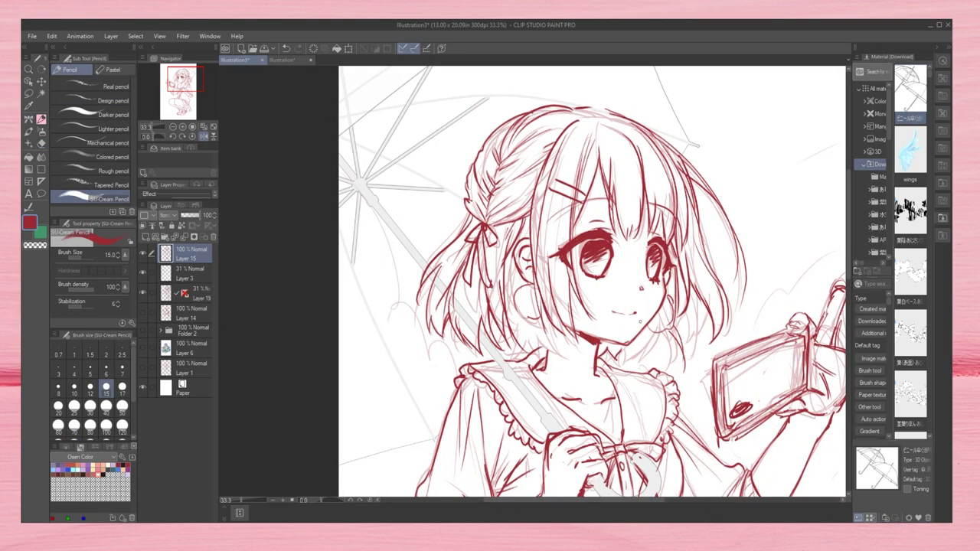
{"action": "left_click_drag", "start_coordinate": [658, 334], "coordinate": [623, 363]}
{"action": "mouse_move", "coordinate": [540, 339]}
{"action": "left_mouse_down"}
{"action": "mouse_move", "coordinate": [525, 354]}
{"action": "mouse_move", "coordinate": [503, 351]}
{"action": "left_mouse_up"}
{"action": "left_click_drag", "start_coordinate": [518, 309], "coordinate": [513, 271]}
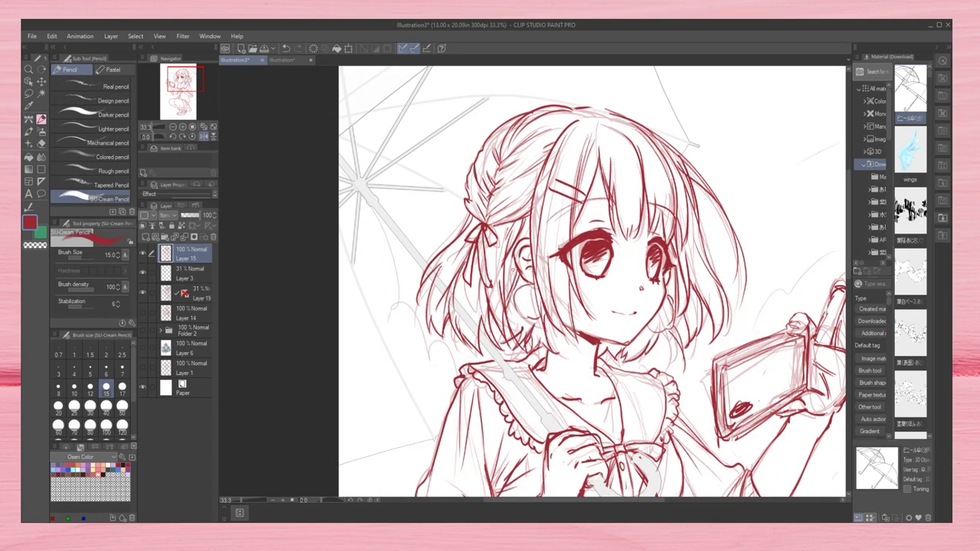
Step: Check the full page in mirrored and normal orientation, comparing Layer 15 with the faded Layer 19
{"action": "key", "text": "ctrl+0"}
{"action": "key", "text": "e"}
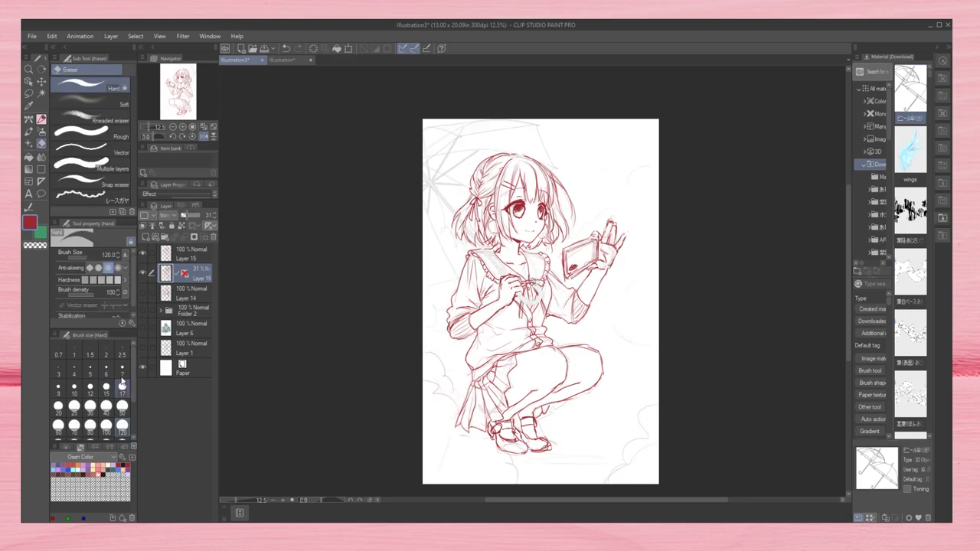
{"action": "key", "text": "ctrl+h"}
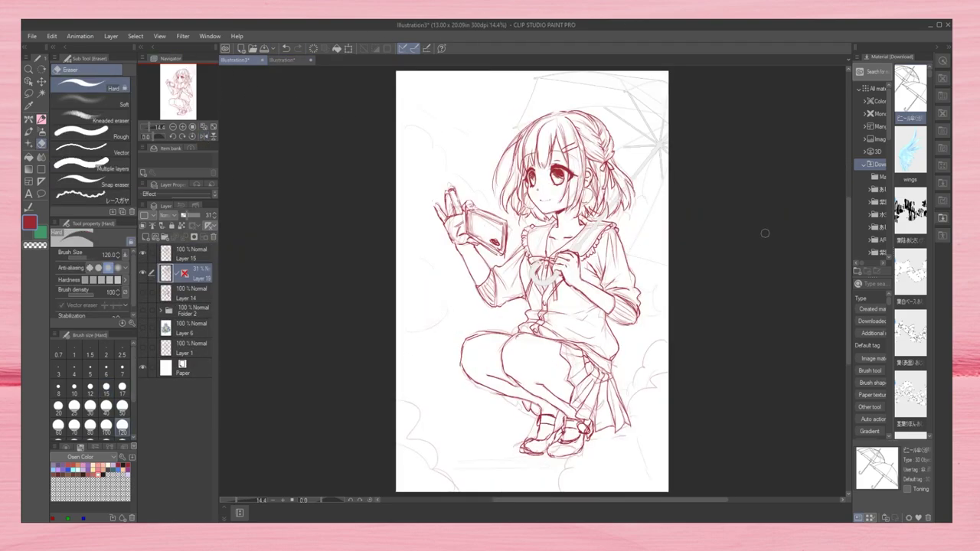
{"action": "key", "text": "p"}
{"action": "key", "text": "alt+bracketright"}
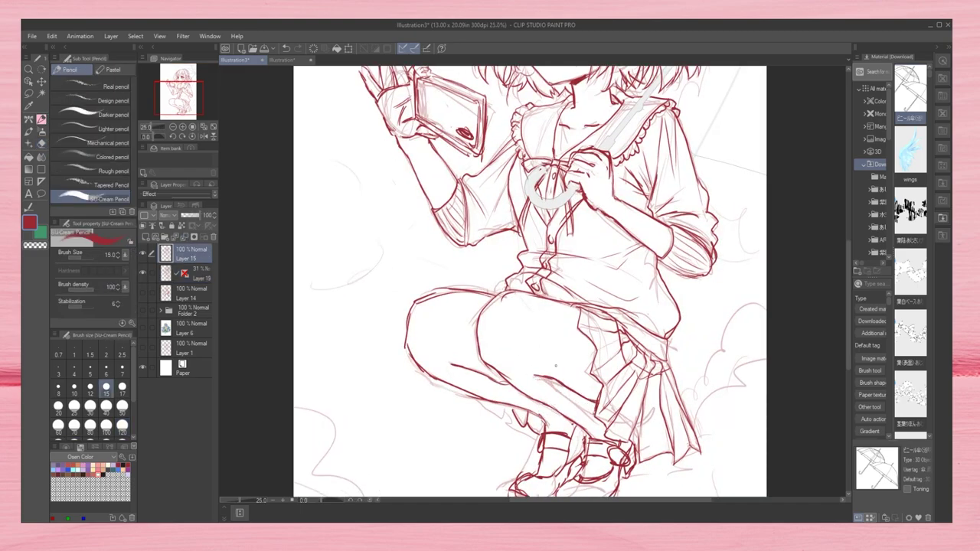
{"action": "key", "text": "ctrl+minus"}
{"action": "scroll", "coordinate": [556, 234], "scroll_direction": "up", "scroll_amount": 2}
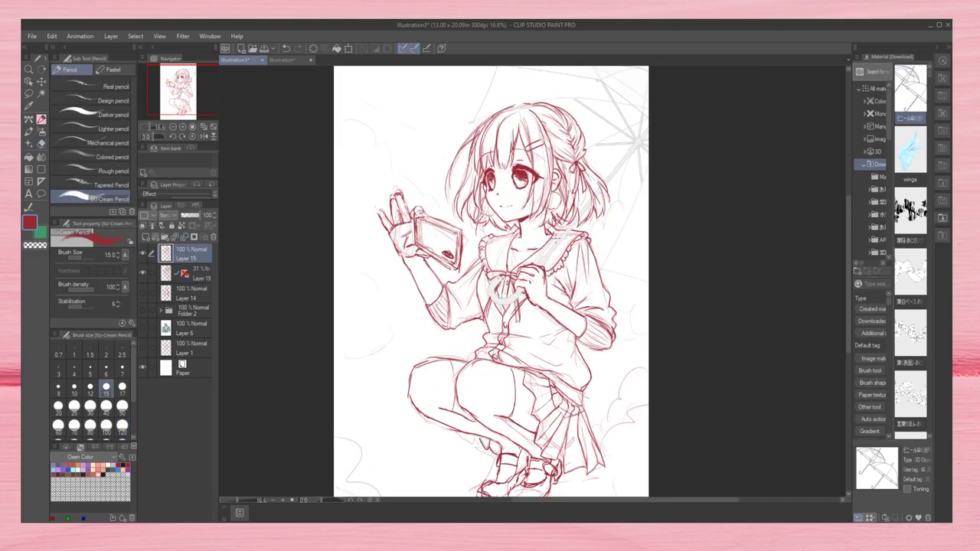
{"action": "key", "text": "e"}
{"action": "key", "text": "alt+bracketleft"}
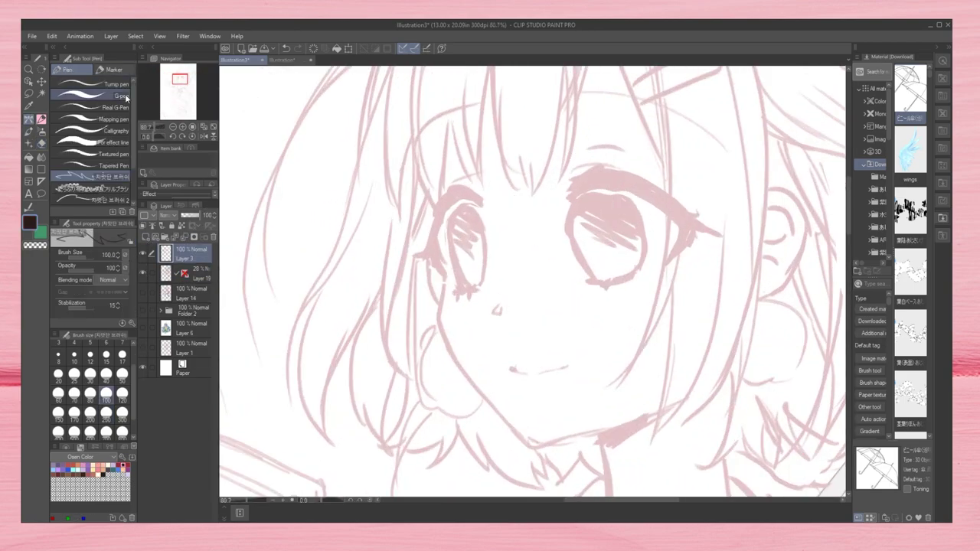
Step: Ink the far eye's oval iris and the upper lash outlines of both eyes with the G-pen at size 12
{"action": "left_click_drag", "start_coordinate": [464, 202], "coordinate": [460, 288]}
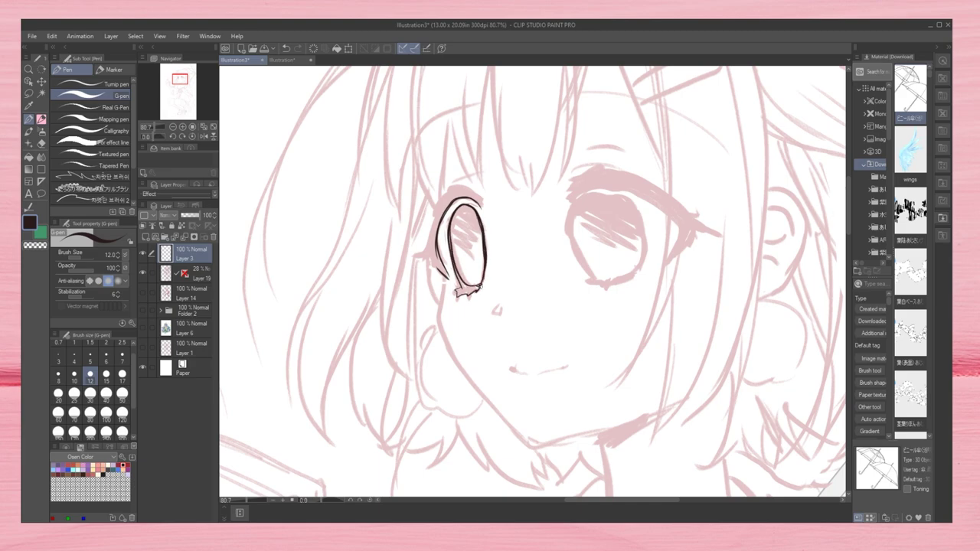
{"action": "left_click_drag", "start_coordinate": [481, 202], "coordinate": [421, 251]}
{"action": "key", "text": "h"}
{"action": "left_click_drag", "start_coordinate": [495, 197], "coordinate": [406, 203]}
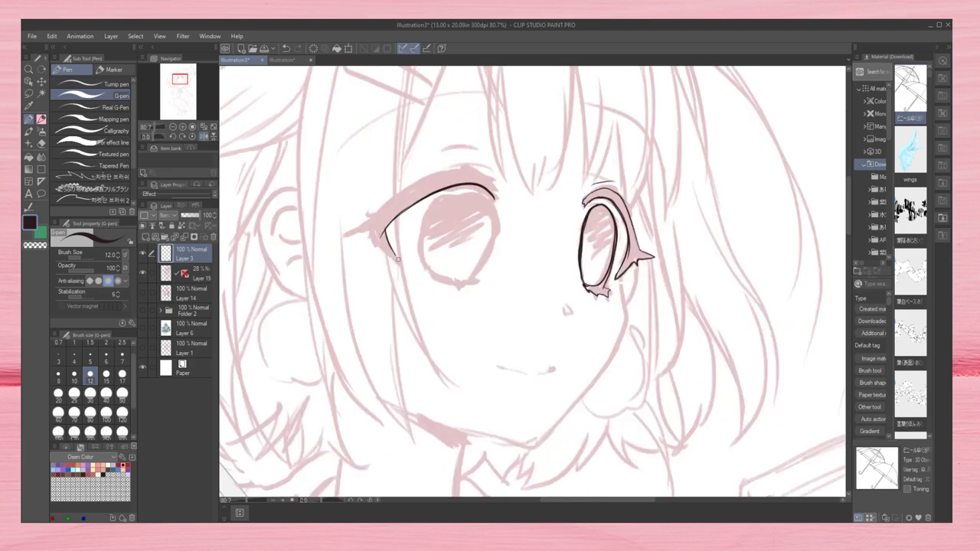
{"action": "left_click_drag", "start_coordinate": [470, 174], "coordinate": [342, 239]}
{"action": "key", "text": "h"}
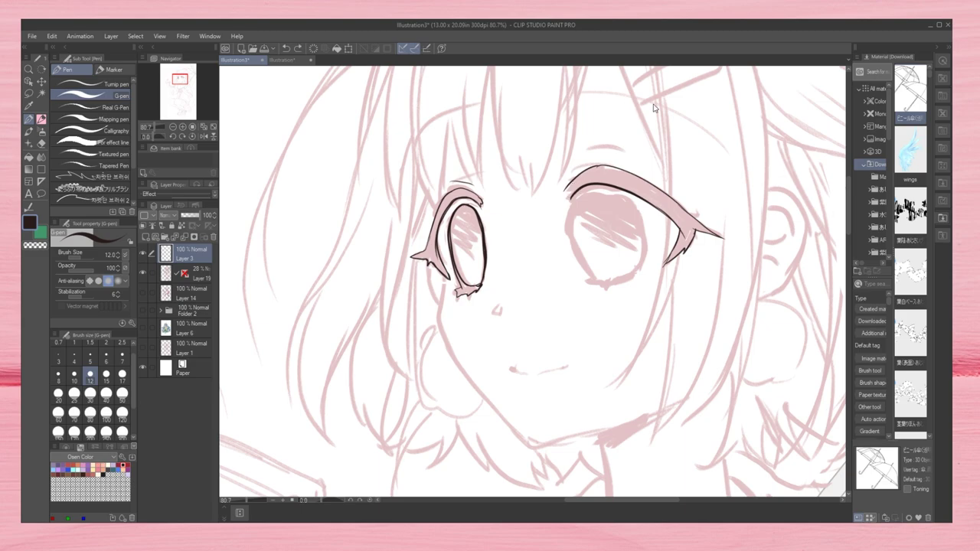
{"action": "key", "text": "h"}
{"action": "left_click_drag", "start_coordinate": [429, 179], "coordinate": [502, 205]}
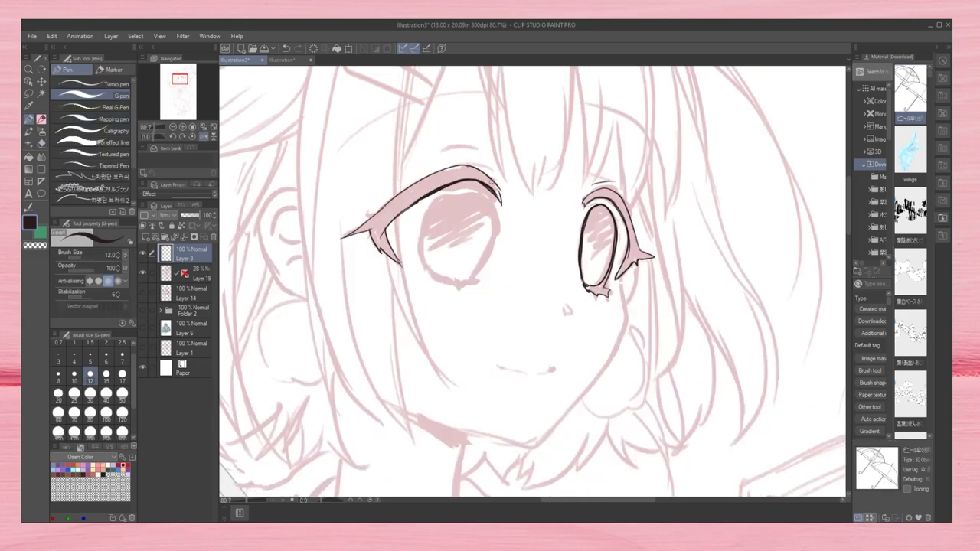
Step: Ink the near eye's oval iris and lower lash outline, then hide the sketch to leave only the inked eyes
{"action": "key", "text": "h"}
{"action": "key", "text": "ctrl+z"}
{"action": "left_click_drag", "start_coordinate": [598, 189], "coordinate": [569, 266]}
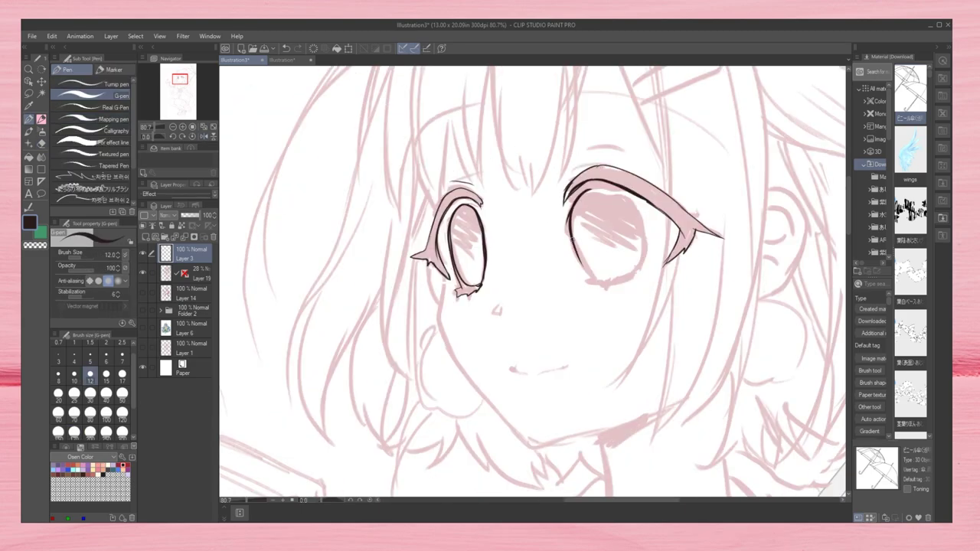
{"action": "key", "text": "h"}
{"action": "left_click_drag", "start_coordinate": [435, 202], "coordinate": [426, 265]}
{"action": "left_click_drag", "start_coordinate": [493, 232], "coordinate": [465, 282]}
{"action": "key", "text": "h"}
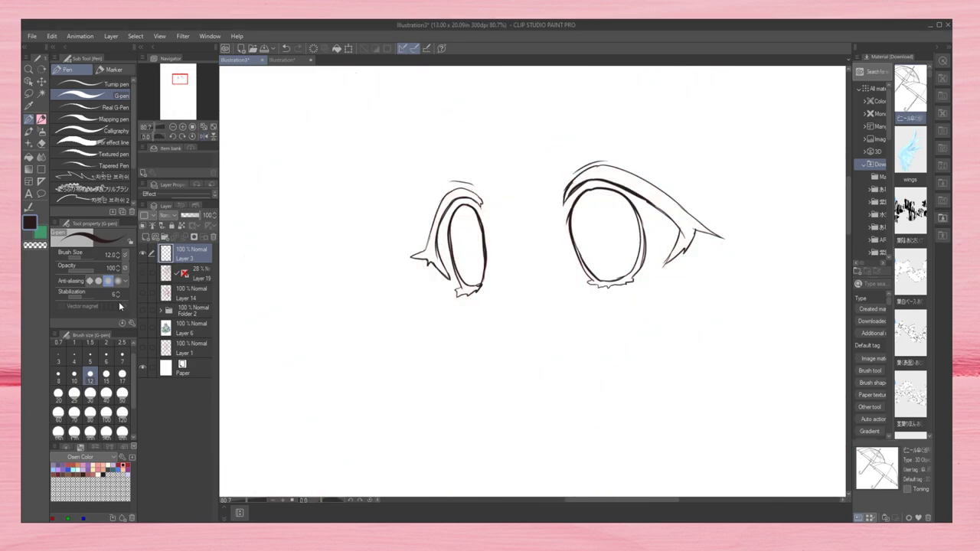
Step: Fill the lash outlines of both eyes with solid dark colour and close leftover gaps with the Paint unfilled area tool
{"action": "left_click", "coordinate": [644, 203]}
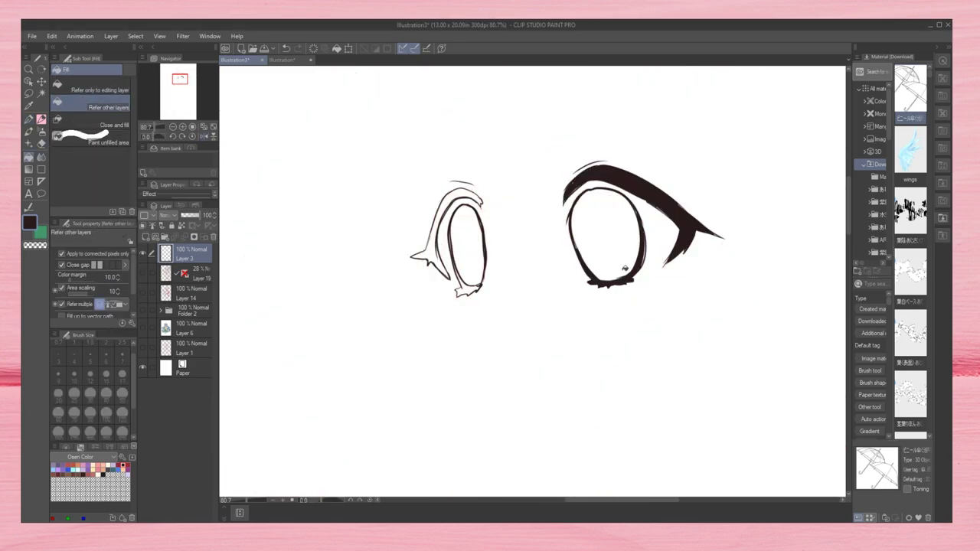
{"action": "left_click", "coordinate": [442, 226]}
{"action": "left_click", "coordinate": [90, 138]}
{"action": "left_click_drag", "start_coordinate": [635, 195], "coordinate": [643, 268]}
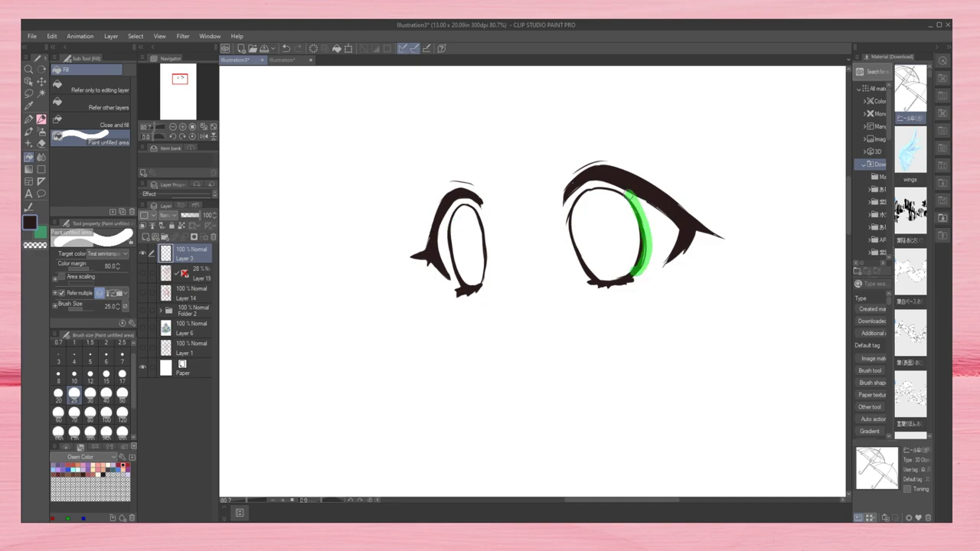
{"action": "left_click_drag", "start_coordinate": [605, 163], "coordinate": [593, 169]}
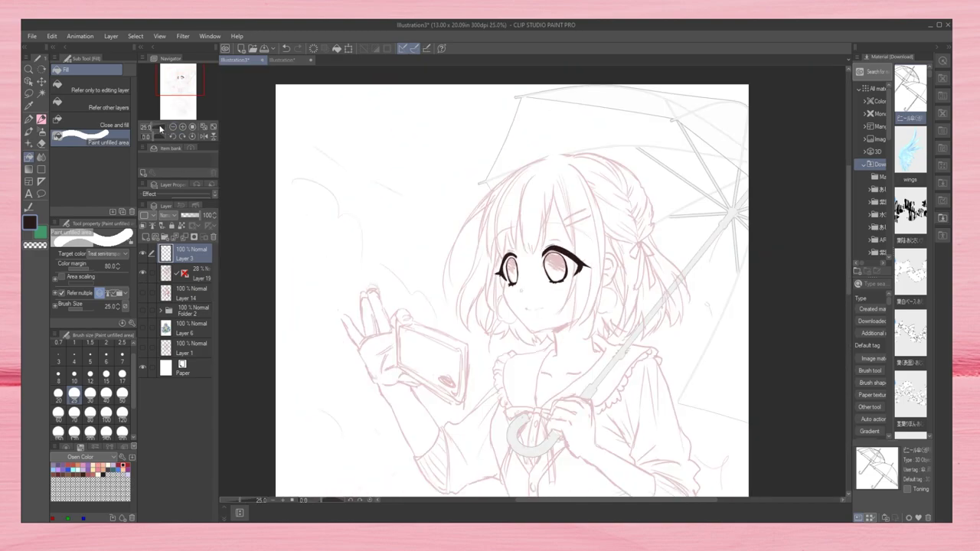
Step: Add fine pointed lash strands to the far eye's inner and outer corners with the G-pen at size 12
{"action": "left_click", "coordinate": [183, 126]}
{"action": "left_click", "coordinate": [183, 126]}
{"action": "key", "text": "p"}
{"action": "mouse_move", "coordinate": [344, 184]}
{"action": "left_mouse_down"}
{"action": "mouse_move", "coordinate": [383, 111]}
{"action": "mouse_move", "coordinate": [399, 106]}
{"action": "mouse_move", "coordinate": [337, 222]}
{"action": "left_mouse_up"}
{"action": "key", "text": "h"}
{"action": "mouse_move", "coordinate": [777, 233]}
{"action": "left_mouse_down"}
{"action": "mouse_move", "coordinate": [693, 272]}
{"action": "mouse_move", "coordinate": [674, 294]}
{"action": "left_mouse_up"}
{"action": "mouse_move", "coordinate": [614, 141]}
{"action": "left_mouse_down"}
{"action": "mouse_move", "coordinate": [655, 114]}
{"action": "mouse_move", "coordinate": [613, 147]}
{"action": "left_mouse_up"}
{"action": "left_click_drag", "start_coordinate": [733, 176], "coordinate": [723, 224]}
{"action": "left_click_drag", "start_coordinate": [728, 251], "coordinate": [709, 283]}
{"action": "key", "text": "h"}
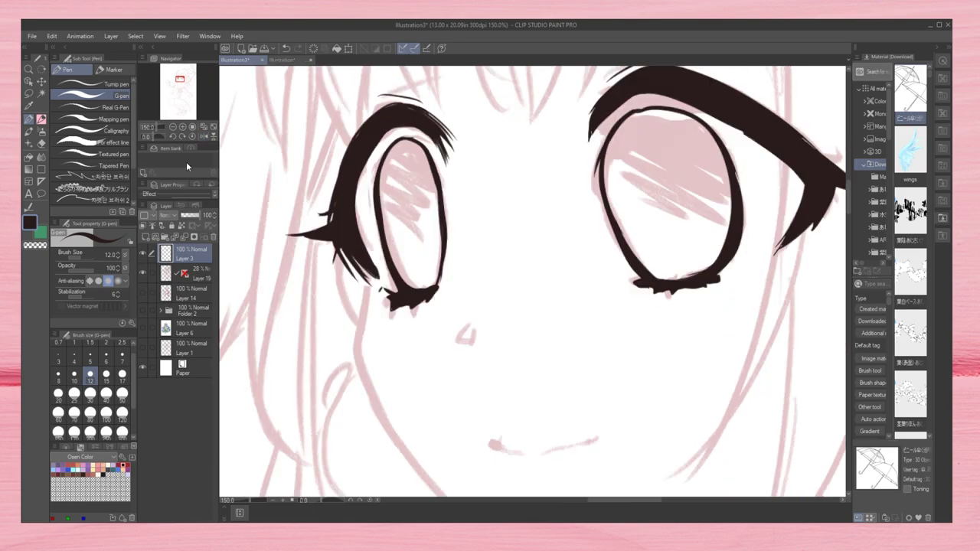
{"action": "key", "text": "ctrl+minus"}
{"action": "key", "text": "ctrl+plus"}
{"action": "key", "text": "ctrl+minus"}
{"action": "key", "text": "ctrl+plus"}
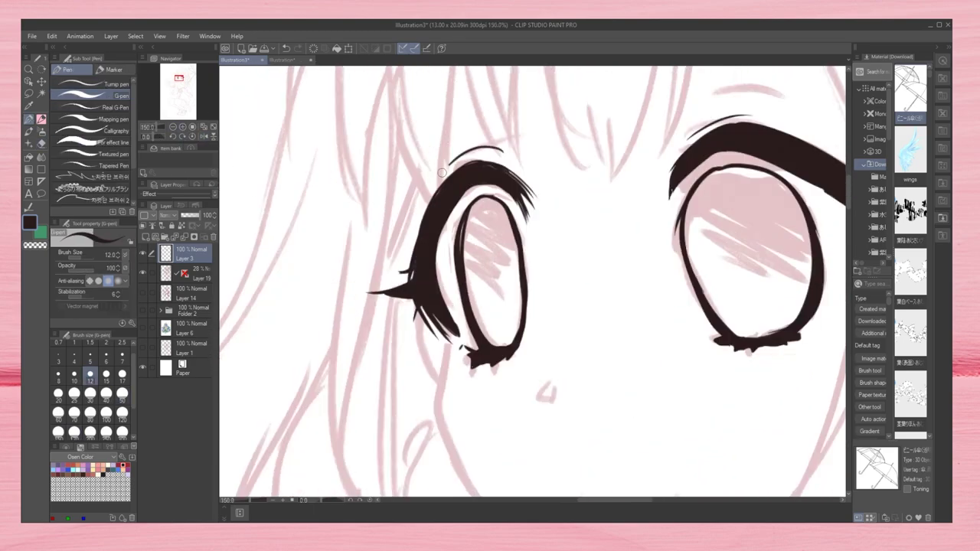
Step: Add tapered lash strands to the inner and outer corners of the near eye's upper lash
{"action": "key", "text": "h"}
{"action": "key", "text": "ctrl+plus"}
{"action": "left_click_drag", "start_coordinate": [400, 185], "coordinate": [367, 224]}
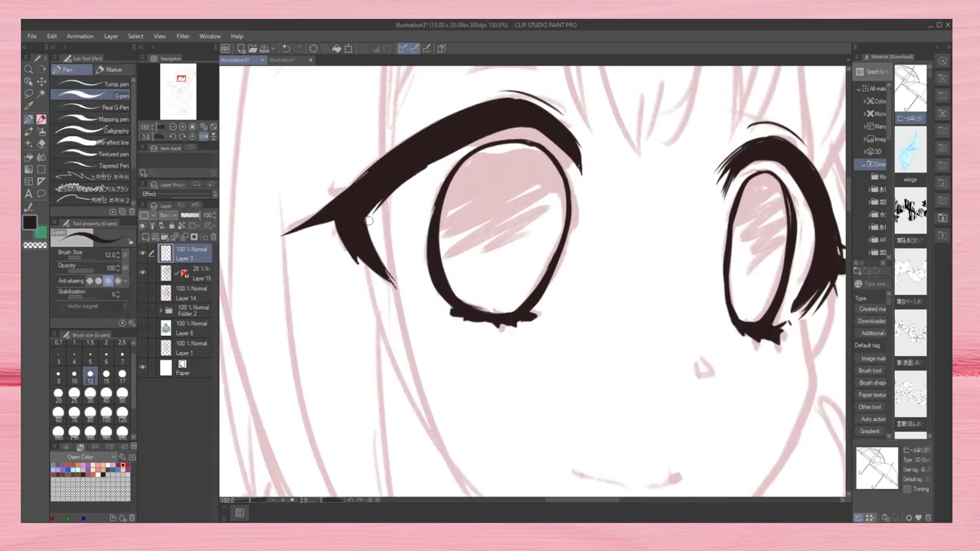
{"action": "left_click_drag", "start_coordinate": [431, 164], "coordinate": [358, 259]}
{"action": "key", "text": "ctrl+minus"}
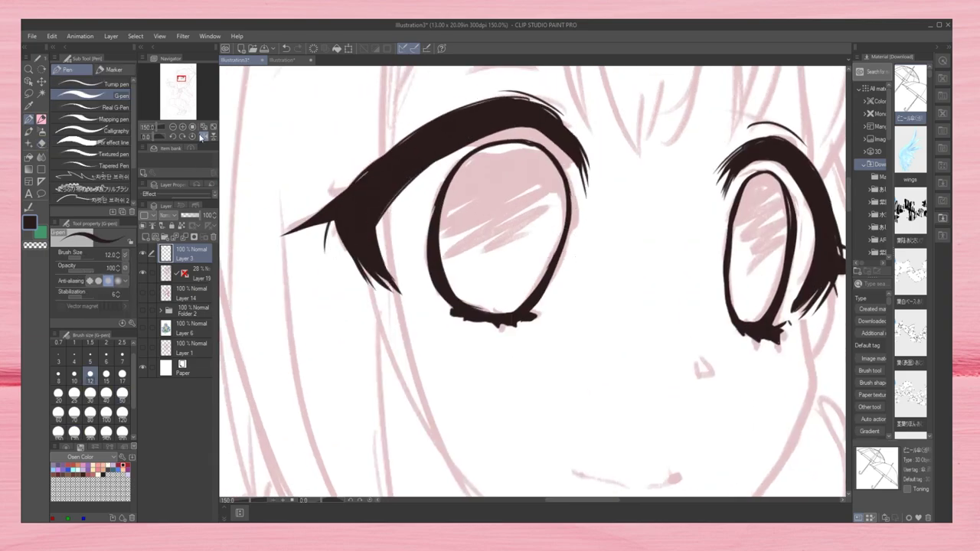
{"action": "key", "text": "h"}
{"action": "key", "text": "ctrl+minus"}
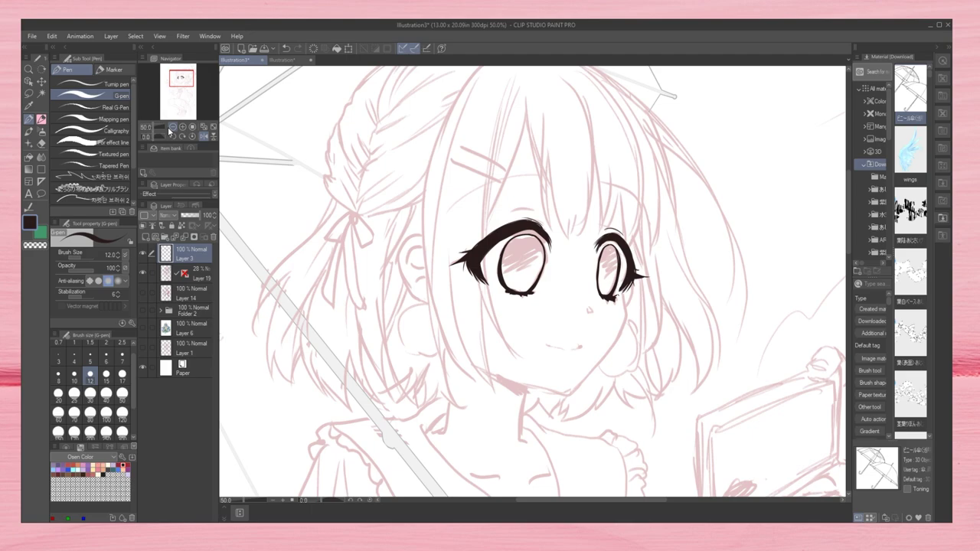
{"action": "left_click", "coordinate": [172, 128]}
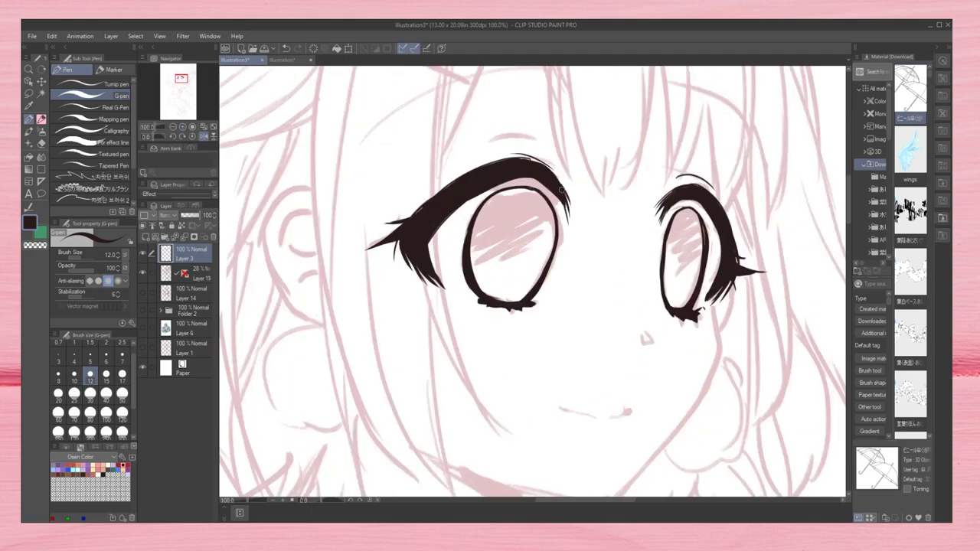
Step: Select the near eye's lashes and transform them to adjust the angle of the outer tip
{"action": "key", "text": "m"}
{"action": "left_click_drag", "start_coordinate": [360, 192], "coordinate": [357, 254]}
{"action": "key", "text": "ctrl+t"}
{"action": "left_click_drag", "start_coordinate": [418, 192], "coordinate": [582, 167]}
{"action": "key", "text": "Return"}
{"action": "key", "text": "p"}
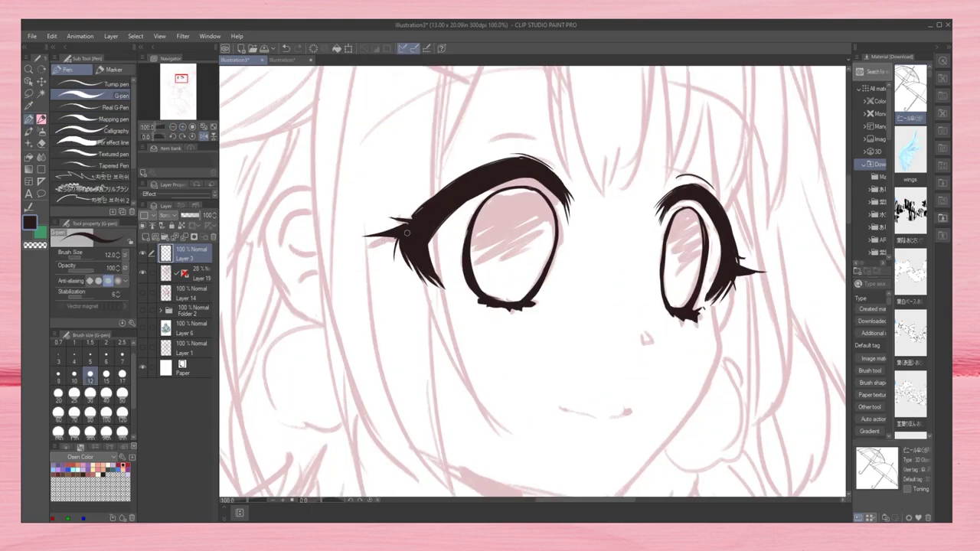
Step: Draw the eyelid crease above the near eye and clean its outer lash corner with the Hard eraser
{"action": "left_click_drag", "start_coordinate": [461, 164], "coordinate": [550, 153]}
{"action": "left_click", "coordinate": [193, 127]}
{"action": "left_click", "coordinate": [204, 137]}
{"action": "left_click", "coordinate": [205, 136]}
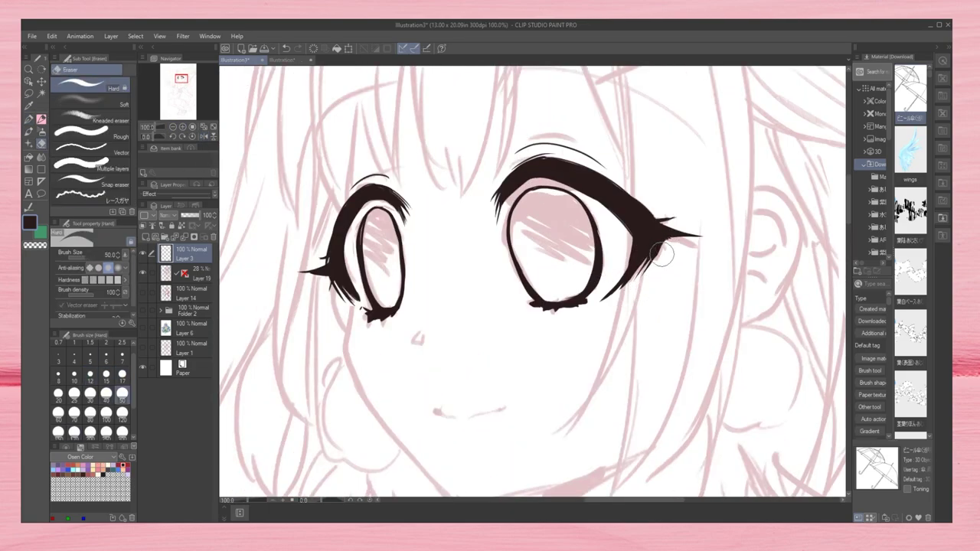
{"action": "left_click_drag", "start_coordinate": [674, 230], "coordinate": [668, 270]}
{"action": "left_click_drag", "start_coordinate": [477, 102], "coordinate": [672, 165]}
{"action": "left_click", "coordinate": [205, 137]}
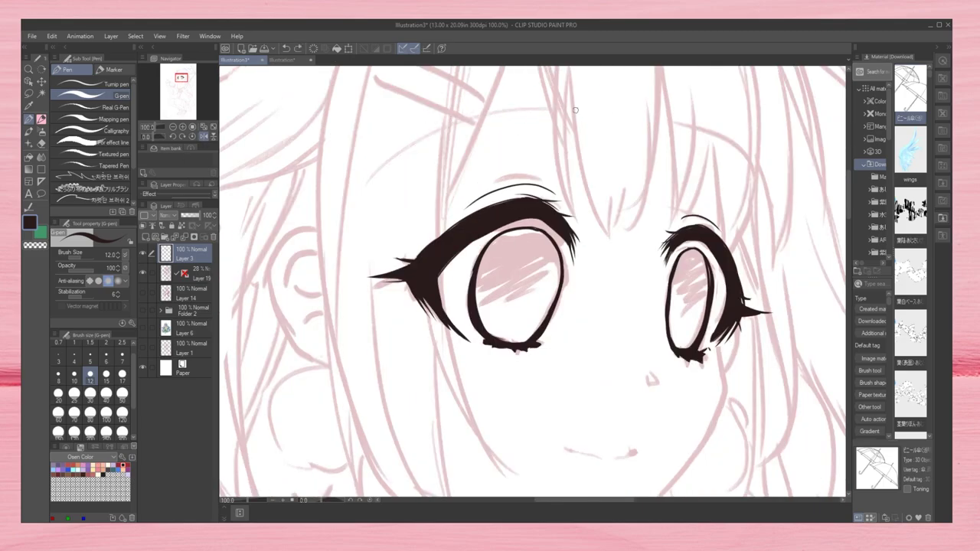
Step: Ink thin arched eyebrows above both eyes across the bangs
{"action": "left_click_drag", "start_coordinate": [376, 131], "coordinate": [575, 105]}
{"action": "left_click", "coordinate": [206, 136]}
{"action": "left_click_drag", "start_coordinate": [306, 180], "coordinate": [401, 114]}
{"action": "left_click", "coordinate": [206, 136]}
{"action": "left_click", "coordinate": [182, 127]}
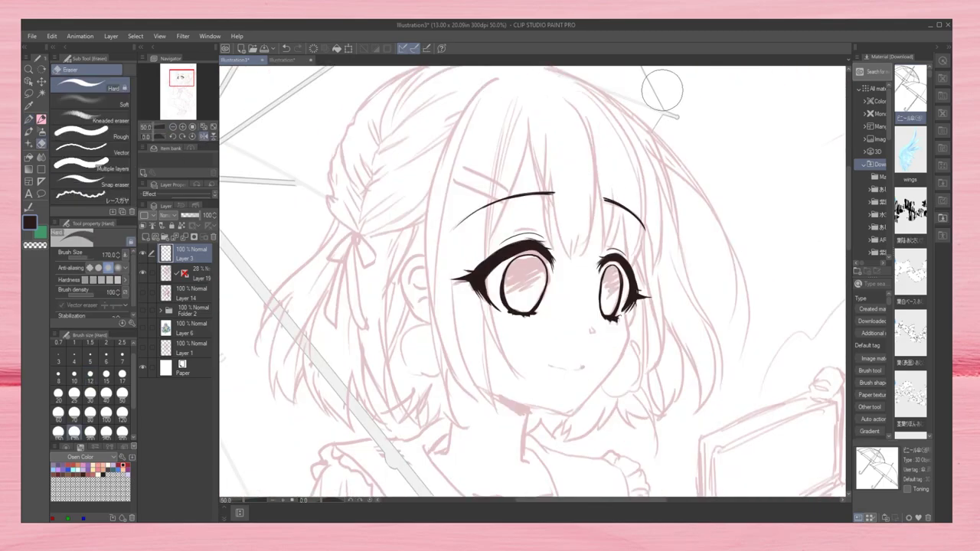
Step: Ink the small nose mark and the smiling mouth line over the sketch
{"action": "scroll", "coordinate": [605, 322], "scroll_direction": "up", "scroll_amount": 3}
{"action": "left_click_drag", "start_coordinate": [521, 383], "coordinate": [567, 391]}
{"action": "left_click", "coordinate": [173, 128]}
{"action": "left_click", "coordinate": [205, 136]}
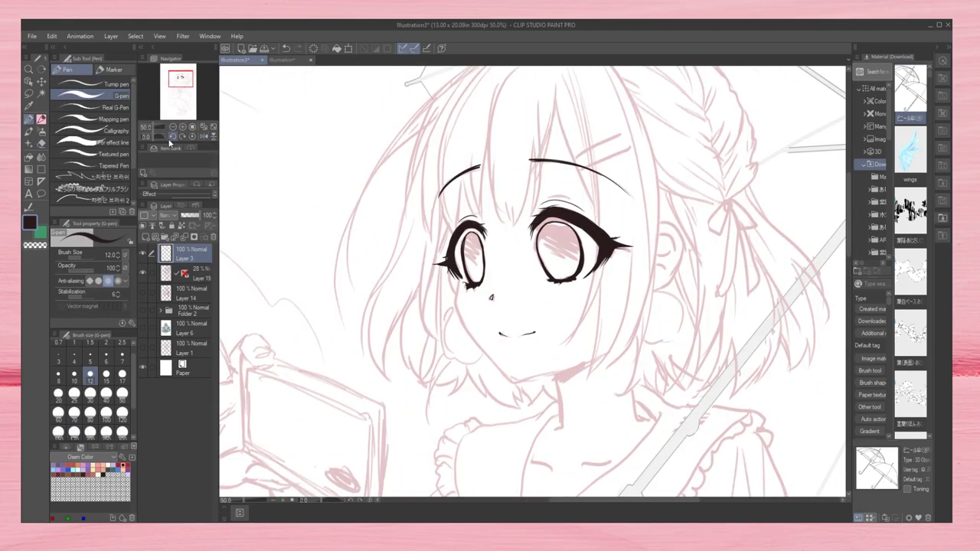
{"action": "scroll", "coordinate": [520, 322], "scroll_direction": "up", "scroll_amount": 3}
{"action": "left_click_drag", "start_coordinate": [502, 385], "coordinate": [540, 388]}
{"action": "left_click", "coordinate": [173, 127]}
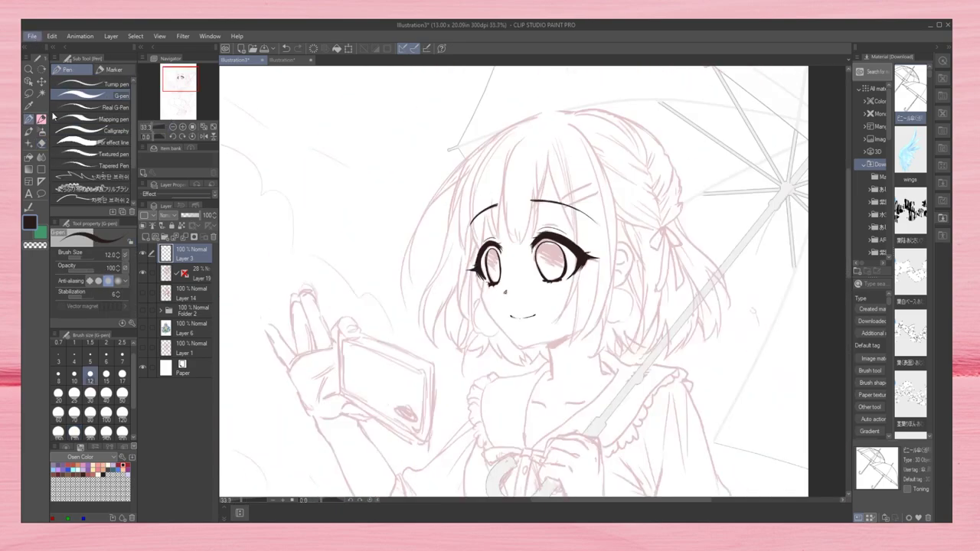
Step: Lower the inked face layer's opacity to 41% and add a new raster layer above it for the hair
{"action": "left_click_drag", "start_coordinate": [201, 215], "coordinate": [189, 215]}
{"action": "scroll", "coordinate": [556, 167], "scroll_direction": "up", "scroll_amount": 3}
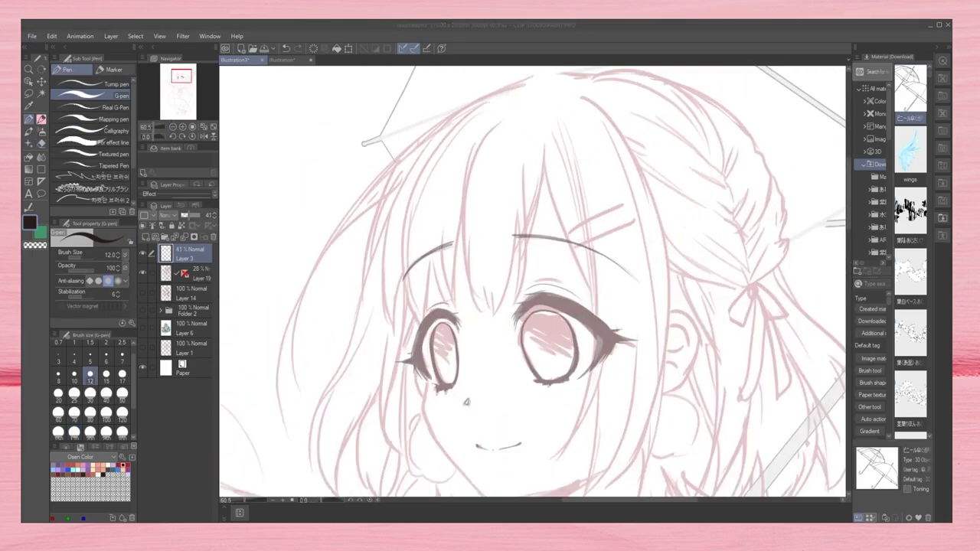
{"action": "scroll", "coordinate": [536, 306], "scroll_direction": "up", "scroll_amount": 1}
{"action": "left_click", "coordinate": [155, 237]}
Step: Ink the central bangs from the parting down to the pointed tips between the eyes
{"action": "mouse_move", "coordinate": [502, 98]}
{"action": "left_mouse_down"}
{"action": "mouse_move", "coordinate": [461, 260]}
{"action": "mouse_move", "coordinate": [461, 310]}
{"action": "left_mouse_up"}
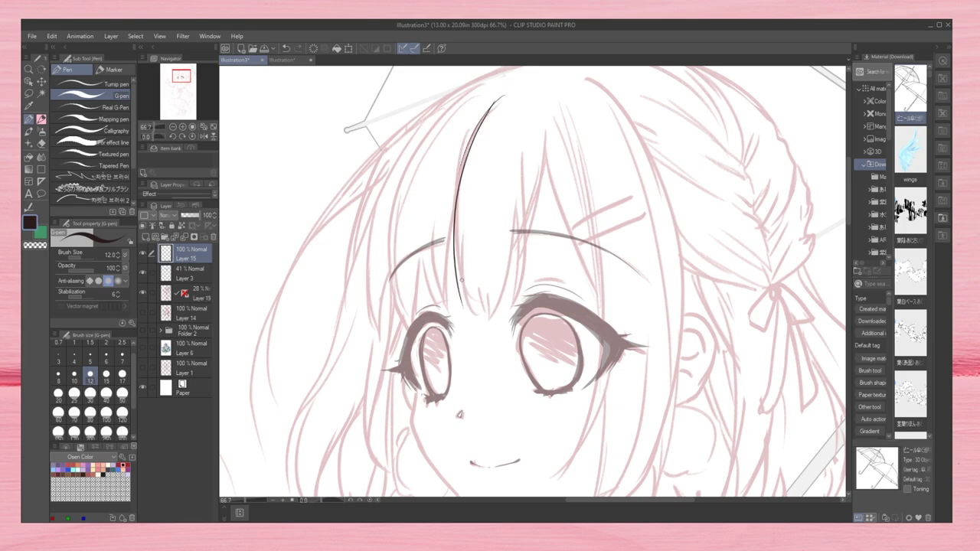
{"action": "mouse_move", "coordinate": [484, 274]}
{"action": "left_mouse_down"}
{"action": "mouse_move", "coordinate": [474, 316]}
{"action": "mouse_move", "coordinate": [490, 317]}
{"action": "left_mouse_up"}
{"action": "mouse_move", "coordinate": [548, 138]}
{"action": "left_mouse_down"}
{"action": "mouse_move", "coordinate": [541, 201]}
{"action": "mouse_move", "coordinate": [496, 307]}
{"action": "left_mouse_up"}
{"action": "key", "text": "h"}
{"action": "left_click_drag", "start_coordinate": [558, 96], "coordinate": [576, 191]}
{"action": "left_click_drag", "start_coordinate": [597, 268], "coordinate": [594, 305]}
{"action": "left_click_drag", "start_coordinate": [542, 153], "coordinate": [551, 314]}
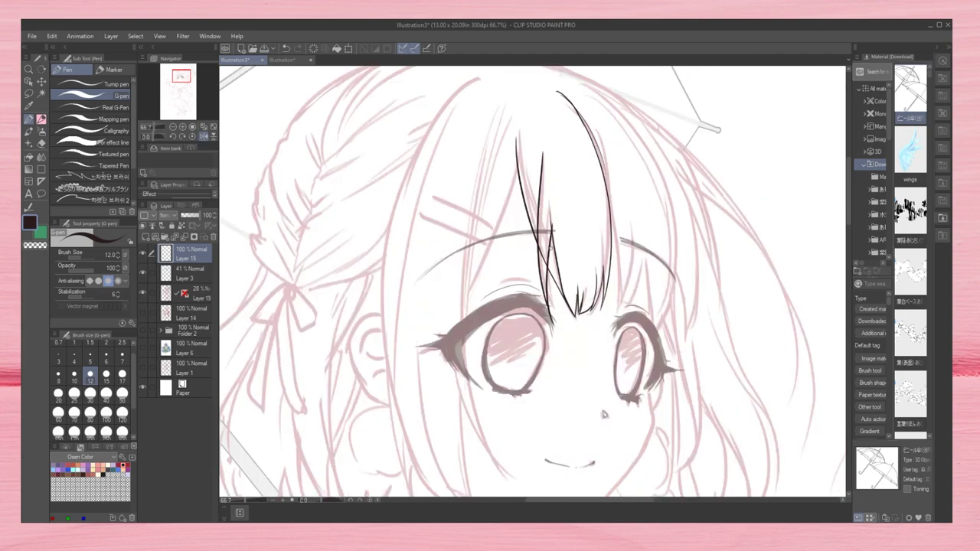
Step: Ink the slanting bang strands above the near eye and the long strand running down past the cheek
{"action": "key", "text": "e"}
{"action": "key", "text": "p"}
{"action": "left_click_drag", "start_coordinate": [517, 172], "coordinate": [463, 291]}
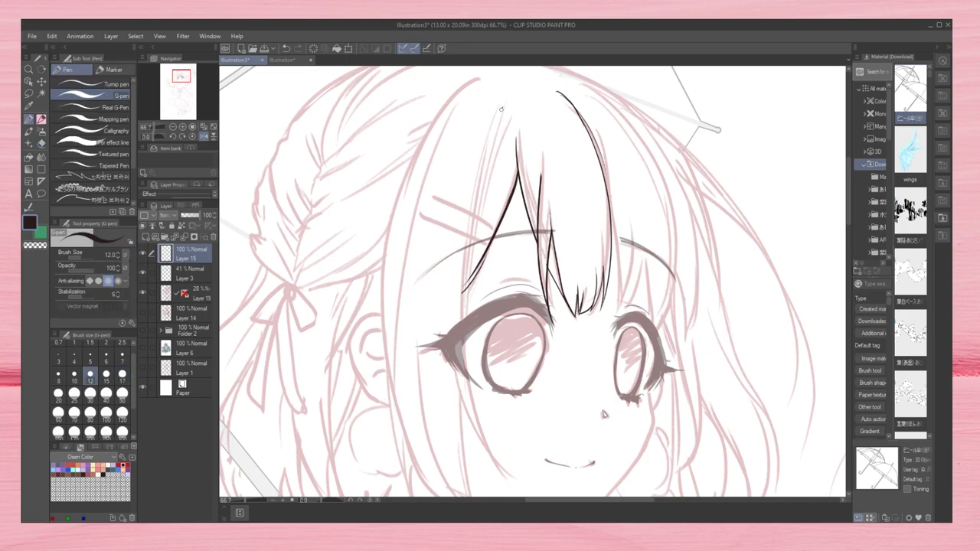
{"action": "left_click_drag", "start_coordinate": [507, 98], "coordinate": [510, 471]}
{"action": "left_click_drag", "start_coordinate": [502, 122], "coordinate": [464, 255]}
{"action": "key", "text": "ctrl+z"}
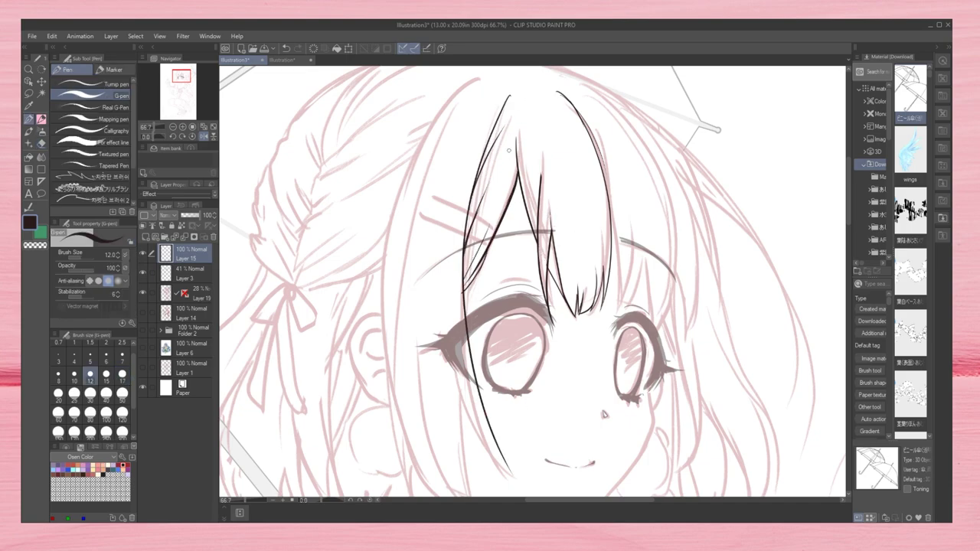
{"action": "left_click_drag", "start_coordinate": [487, 174], "coordinate": [466, 279]}
Step: Add thin inner strands to the central bangs and near the hair parting
{"action": "left_click_drag", "start_coordinate": [588, 208], "coordinate": [581, 314]}
{"action": "left_click_drag", "start_coordinate": [602, 173], "coordinate": [592, 301]}
{"action": "left_click_drag", "start_coordinate": [518, 164], "coordinate": [504, 204]}
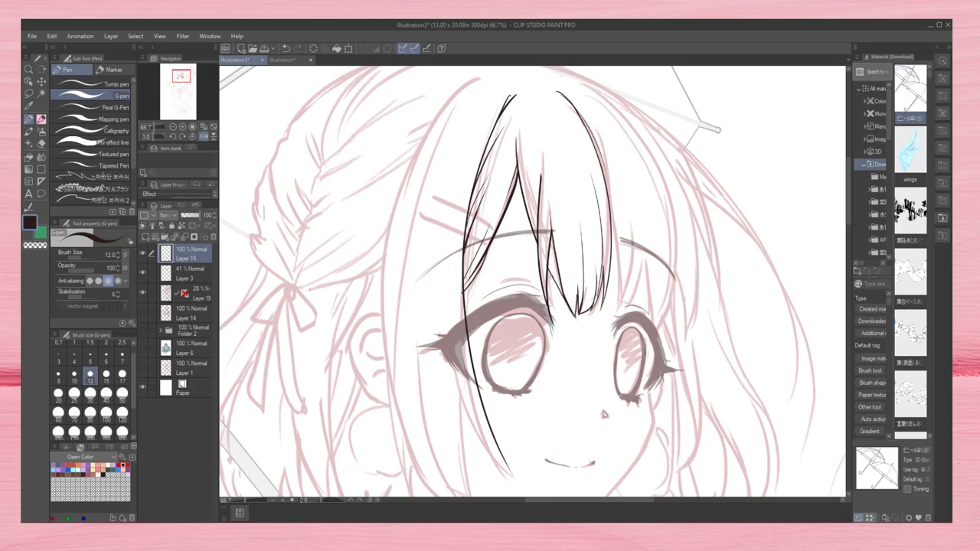
{"action": "key", "text": "ctrl+minus"}
{"action": "key", "text": "ctrl+minus"}
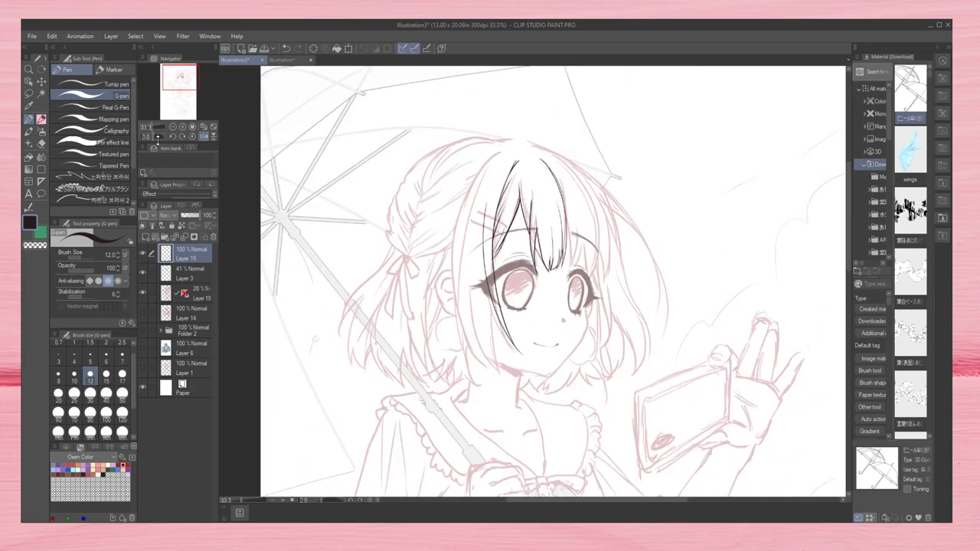
Step: Ink the near side lock from the crown down past the cheek, finishing it with pointed ends near the jaw
{"action": "key", "text": "h"}
{"action": "key", "text": "ctrl+plus"}
{"action": "left_click_drag", "start_coordinate": [491, 215], "coordinate": [457, 396]}
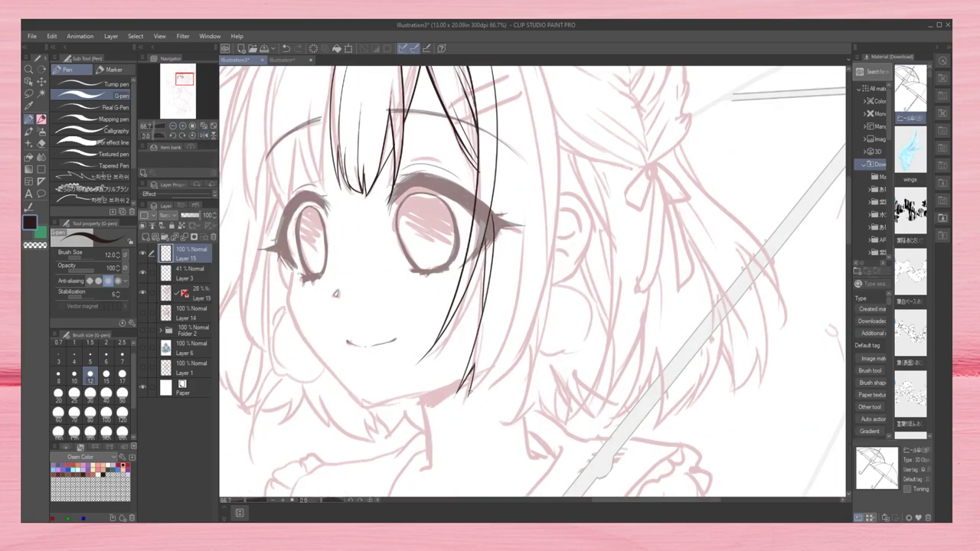
{"action": "left_click_drag", "start_coordinate": [507, 342], "coordinate": [469, 395]}
{"action": "key", "text": "h"}
{"action": "left_click_drag", "start_coordinate": [462, 299], "coordinate": [474, 415]}
{"action": "left_click_drag", "start_coordinate": [498, 371], "coordinate": [511, 403]}
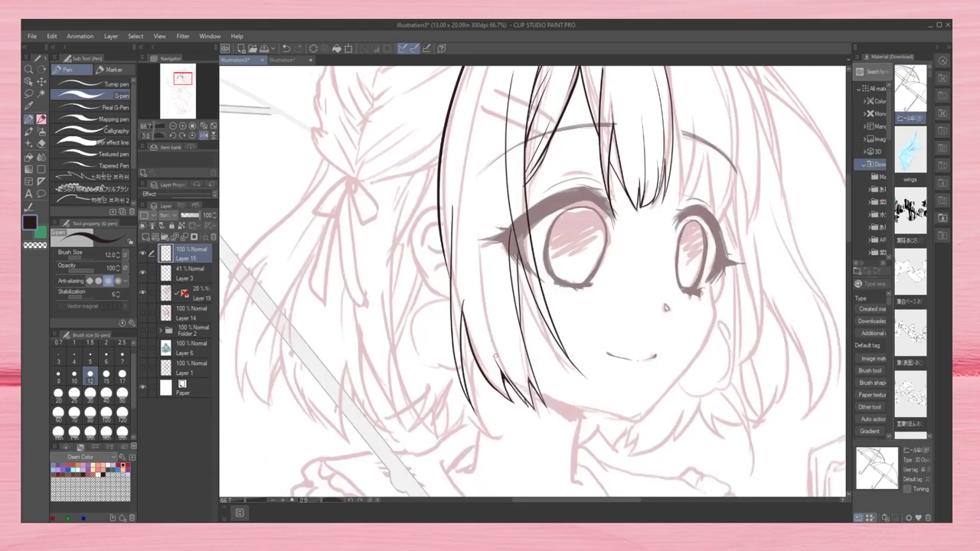
Step: Add another long strand inside the near side lock and reinforce the bang line at the parting
{"action": "mouse_move", "coordinate": [475, 268]}
{"action": "left_mouse_down"}
{"action": "mouse_move", "coordinate": [499, 374]}
{"action": "mouse_move", "coordinate": [490, 433]}
{"action": "left_mouse_up"}
{"action": "left_click_drag", "start_coordinate": [536, 154], "coordinate": [518, 196]}
{"action": "key", "text": "ctrl+z"}
{"action": "left_click_drag", "start_coordinate": [545, 116], "coordinate": [536, 176]}
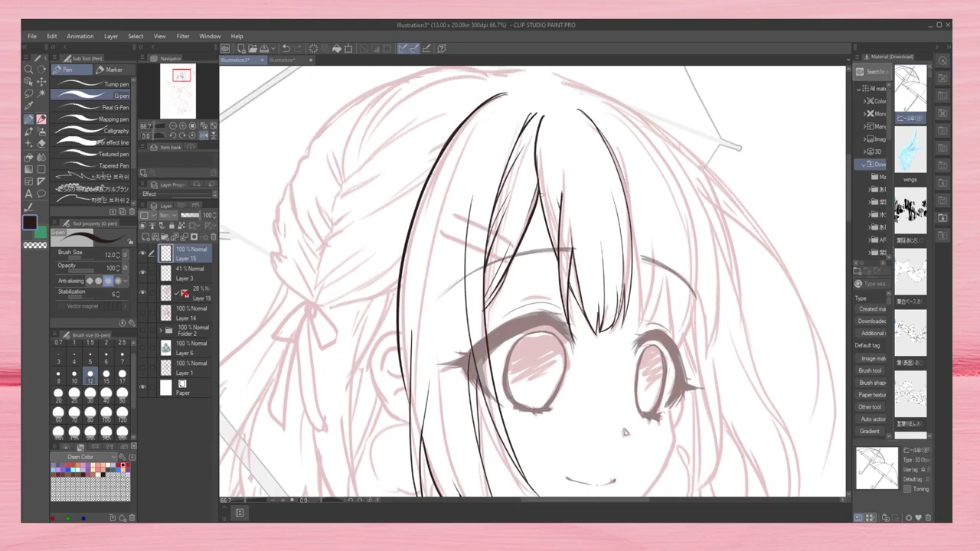
Step: Ink the hair's outer outline beside the face and the pointed bangs above the far eye with the G-pen
{"action": "left_click_drag", "start_coordinate": [506, 96], "coordinate": [458, 182]}
{"action": "key", "text": "h"}
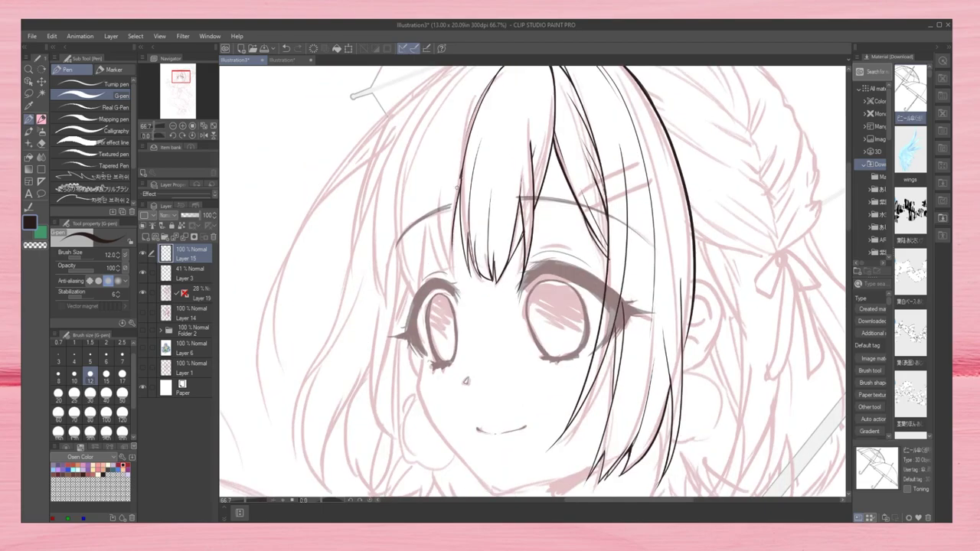
{"action": "left_click_drag", "start_coordinate": [522, 89], "coordinate": [418, 321]}
{"action": "left_click_drag", "start_coordinate": [445, 275], "coordinate": [433, 340]}
{"action": "left_click_drag", "start_coordinate": [452, 266], "coordinate": [455, 308]}
{"action": "left_click_drag", "start_coordinate": [464, 277], "coordinate": [467, 322]}
{"action": "key", "text": "e"}
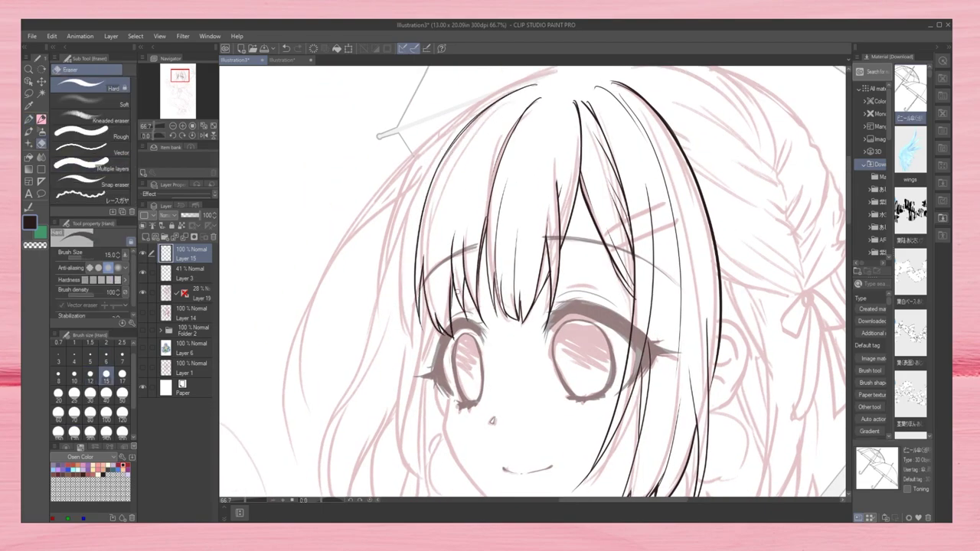
{"action": "key", "text": "p"}
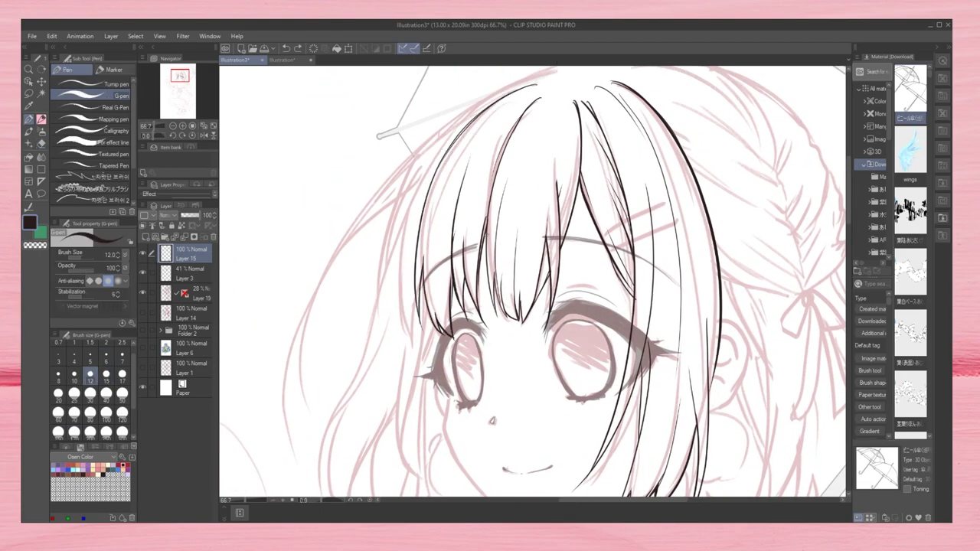
Step: Ink the face contour from the far cheek around the chin and back along the jaw
{"action": "key", "text": "h"}
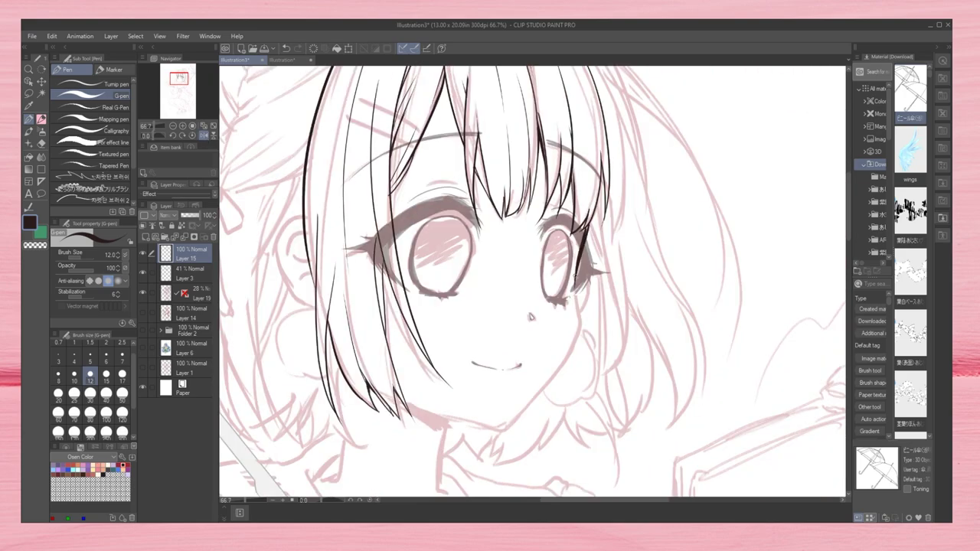
{"action": "mouse_move", "coordinate": [580, 300]}
{"action": "left_mouse_down"}
{"action": "mouse_move", "coordinate": [576, 343]}
{"action": "mouse_move", "coordinate": [499, 430]}
{"action": "left_mouse_up"}
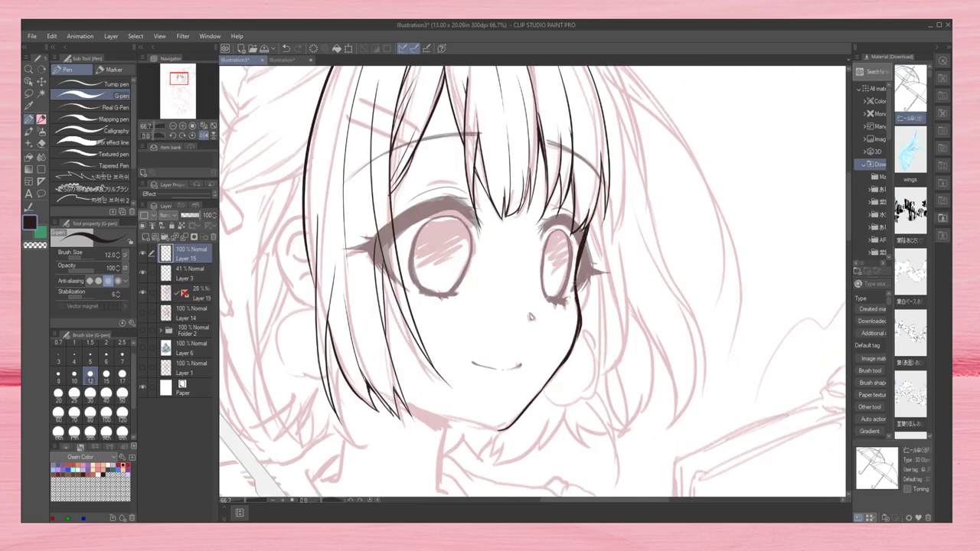
{"action": "mouse_move", "coordinate": [580, 290]}
{"action": "left_mouse_down"}
{"action": "mouse_move", "coordinate": [536, 402]}
{"action": "mouse_move", "coordinate": [501, 429]}
{"action": "left_mouse_up"}
{"action": "key", "text": "h"}
{"action": "left_click_drag", "start_coordinate": [640, 408], "coordinate": [559, 431]}
{"action": "mouse_move", "coordinate": [668, 393]}
{"action": "left_mouse_down"}
{"action": "mouse_move", "coordinate": [582, 425]}
{"action": "mouse_move", "coordinate": [645, 404]}
{"action": "left_mouse_up"}
Step: Ink the neck line, the near ear and the hair strands next to them
{"action": "mouse_move", "coordinate": [620, 406]}
{"action": "left_mouse_down"}
{"action": "mouse_move", "coordinate": [534, 281]}
{"action": "mouse_move", "coordinate": [530, 345]}
{"action": "left_mouse_up"}
{"action": "left_click_drag", "start_coordinate": [633, 219], "coordinate": [596, 303]}
{"action": "left_click_drag", "start_coordinate": [645, 261], "coordinate": [590, 306]}
{"action": "left_click_drag", "start_coordinate": [613, 298], "coordinate": [567, 364]}
{"action": "mouse_move", "coordinate": [630, 129]}
{"action": "left_mouse_down"}
{"action": "mouse_move", "coordinate": [622, 219]}
{"action": "mouse_move", "coordinate": [622, 177]}
{"action": "left_mouse_up"}
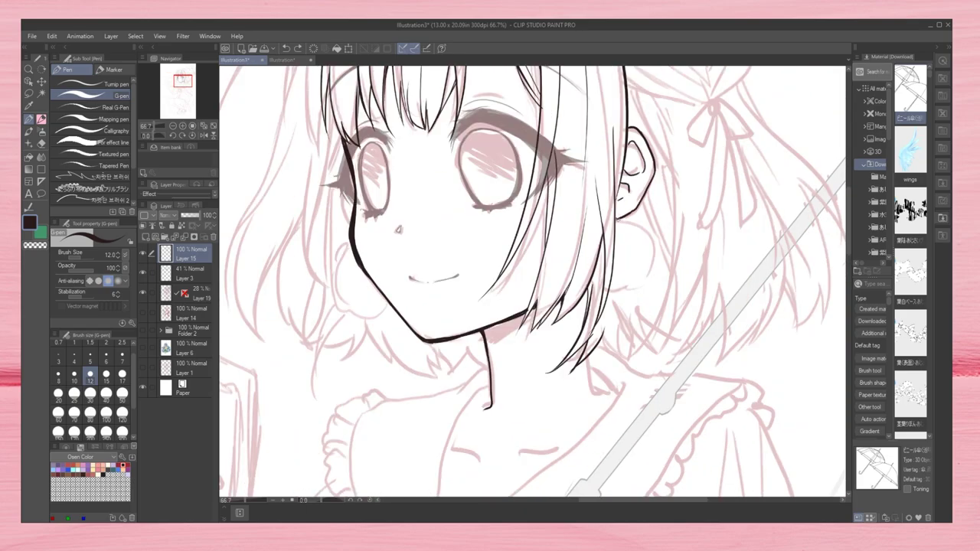
{"action": "left_click_drag", "start_coordinate": [647, 215], "coordinate": [624, 284]}
Step: Create a new layer and draw large round hoop earrings with the ellipse tool on both sides of the face
{"action": "key", "text": "h"}
{"action": "left_click", "coordinate": [146, 237]}
{"action": "left_click", "coordinate": [42, 169]}
{"action": "left_click_drag", "start_coordinate": [389, 202], "coordinate": [475, 294]}
{"action": "left_click", "coordinate": [475, 294]}
{"action": "mouse_move", "coordinate": [383, 253]}
{"action": "left_mouse_down"}
{"action": "mouse_move", "coordinate": [313, 232]}
{"action": "mouse_move", "coordinate": [174, 280]}
{"action": "mouse_move", "coordinate": [87, 356]}
{"action": "left_mouse_up"}
Step: Erase the parts of the earring circles that overlap the hair and the face
{"action": "key", "text": "e"}
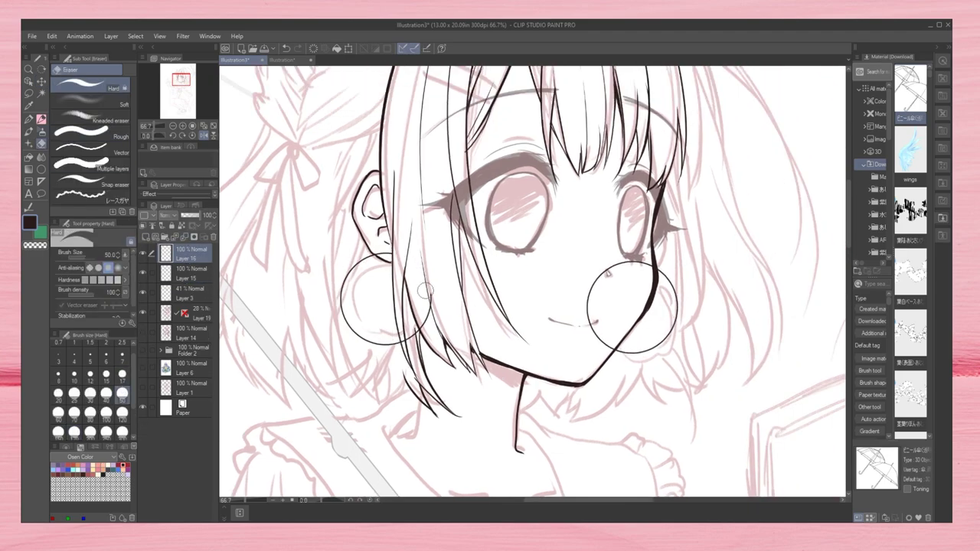
{"action": "left_click_drag", "start_coordinate": [426, 290], "coordinate": [404, 343]}
{"action": "left_click_drag", "start_coordinate": [612, 291], "coordinate": [651, 264]}
Step: On Layer 15, ink the hair strands behind the near ear and earring with the G-pen
{"action": "left_click", "coordinate": [188, 272]}
{"action": "left_click_drag", "start_coordinate": [166, 126], "coordinate": [164, 135]}
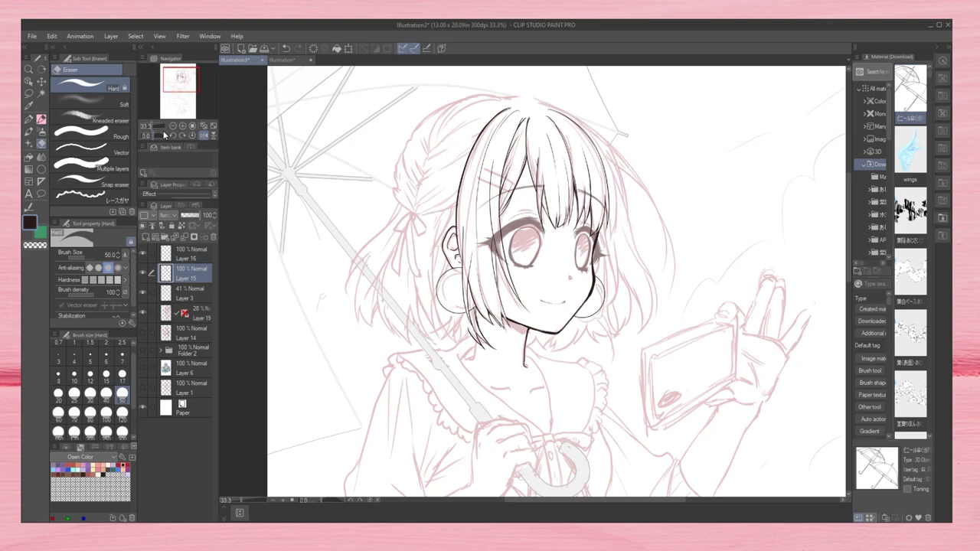
{"action": "left_click", "coordinate": [172, 125]}
{"action": "key", "text": "p"}
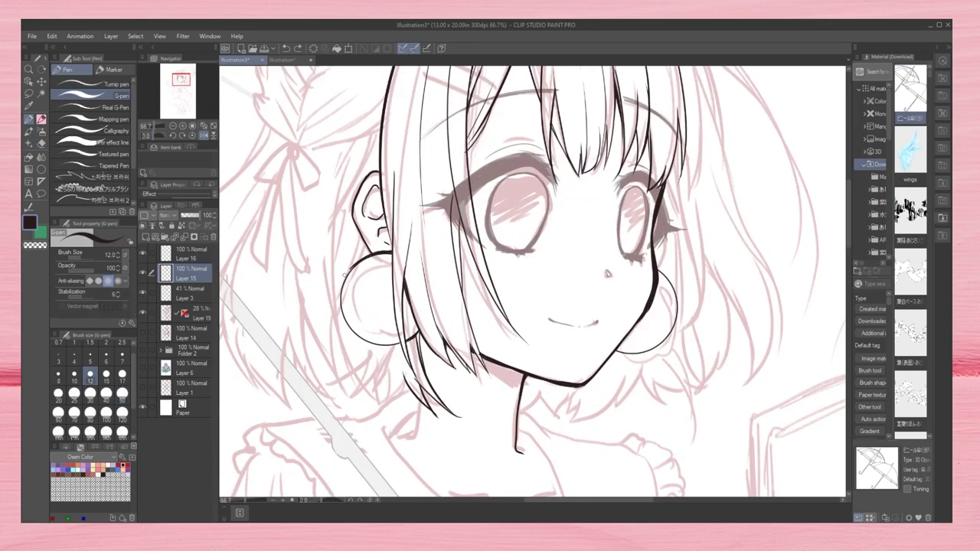
{"action": "left_click_drag", "start_coordinate": [536, 283], "coordinate": [677, 299]}
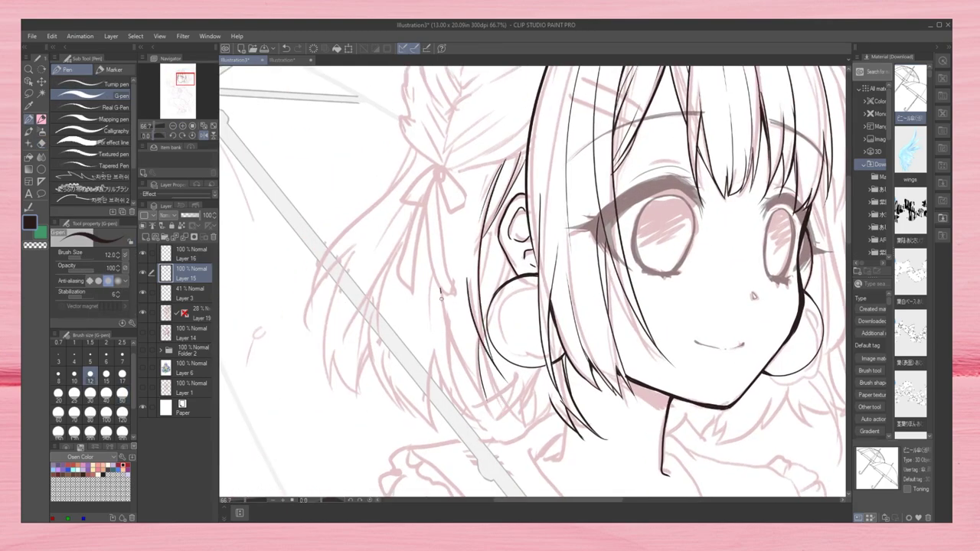
{"action": "left_click_drag", "start_coordinate": [452, 225], "coordinate": [491, 422]}
{"action": "key", "text": "ctrl+z"}
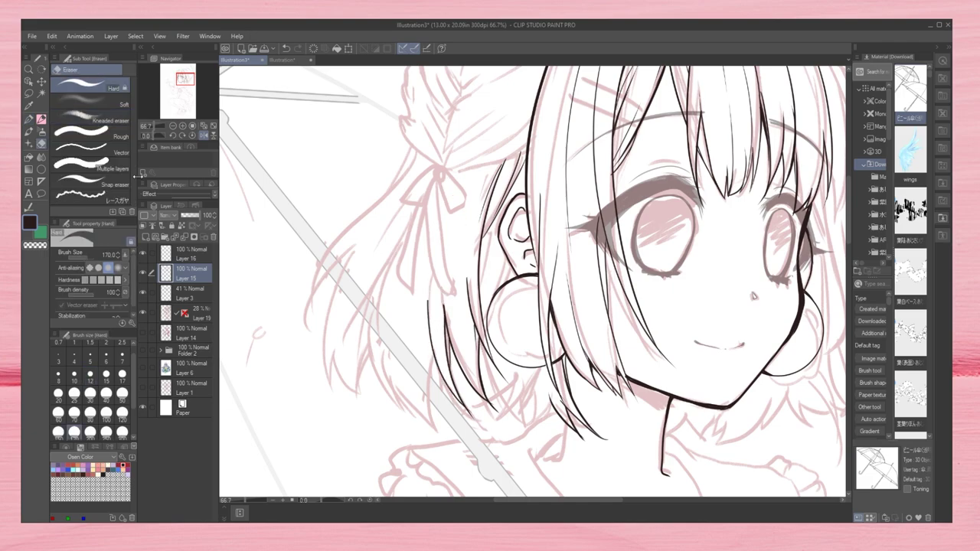
{"action": "left_click_drag", "start_coordinate": [450, 229], "coordinate": [441, 312]}
{"action": "left_click_drag", "start_coordinate": [457, 208], "coordinate": [442, 317]}
{"action": "left_click_drag", "start_coordinate": [437, 236], "coordinate": [427, 302]}
Step: Ink the outer edge of the side hair below the braid, including its pointed tips
{"action": "left_click_drag", "start_coordinate": [418, 150], "coordinate": [297, 329]}
{"action": "mouse_move", "coordinate": [357, 244]}
{"action": "left_mouse_down"}
{"action": "mouse_move", "coordinate": [323, 349]}
{"action": "mouse_move", "coordinate": [323, 273]}
{"action": "mouse_move", "coordinate": [342, 269]}
{"action": "left_mouse_up"}
{"action": "left_click_drag", "start_coordinate": [331, 325], "coordinate": [360, 392]}
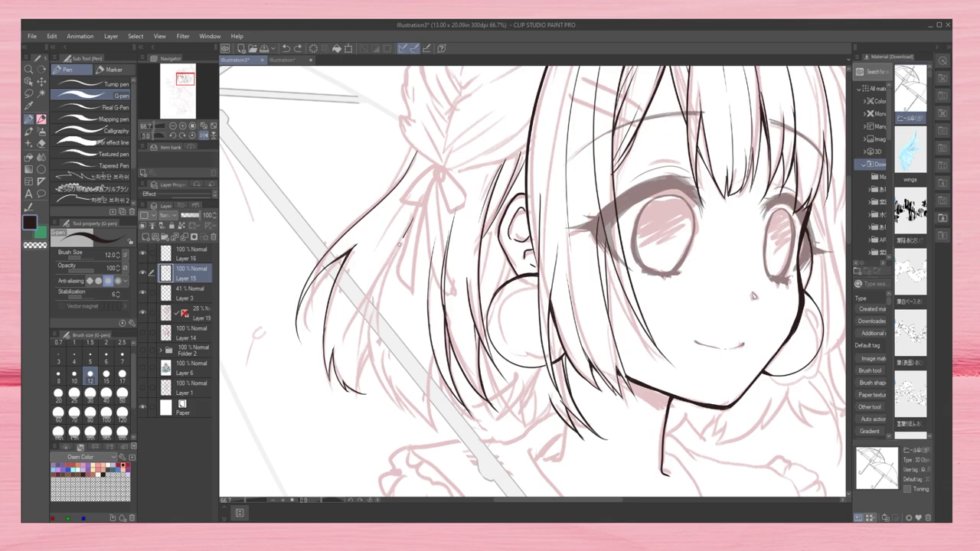
{"action": "left_click_drag", "start_coordinate": [398, 245], "coordinate": [360, 399]}
{"action": "key", "text": "ctrl+z"}
Step: Ink the lower tips of the side hair between the outer edge and the strands behind the earring
{"action": "key", "text": "h"}
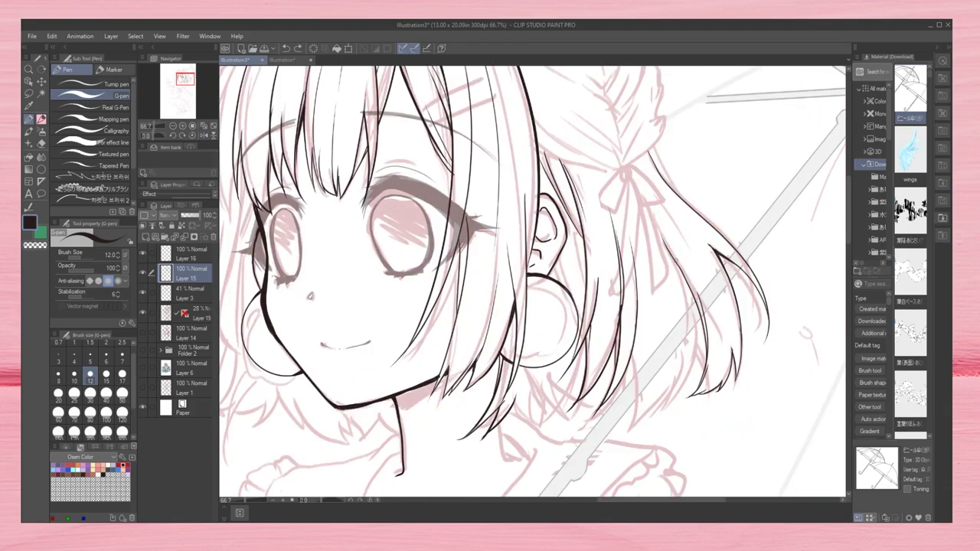
{"action": "mouse_move", "coordinate": [623, 351]}
{"action": "left_mouse_down"}
{"action": "mouse_move", "coordinate": [637, 426]}
{"action": "mouse_move", "coordinate": [692, 436]}
{"action": "left_mouse_up"}
{"action": "left_click_drag", "start_coordinate": [681, 268], "coordinate": [697, 371]}
{"action": "left_click_drag", "start_coordinate": [669, 250], "coordinate": [691, 309]}
{"action": "left_click", "coordinate": [175, 126]}
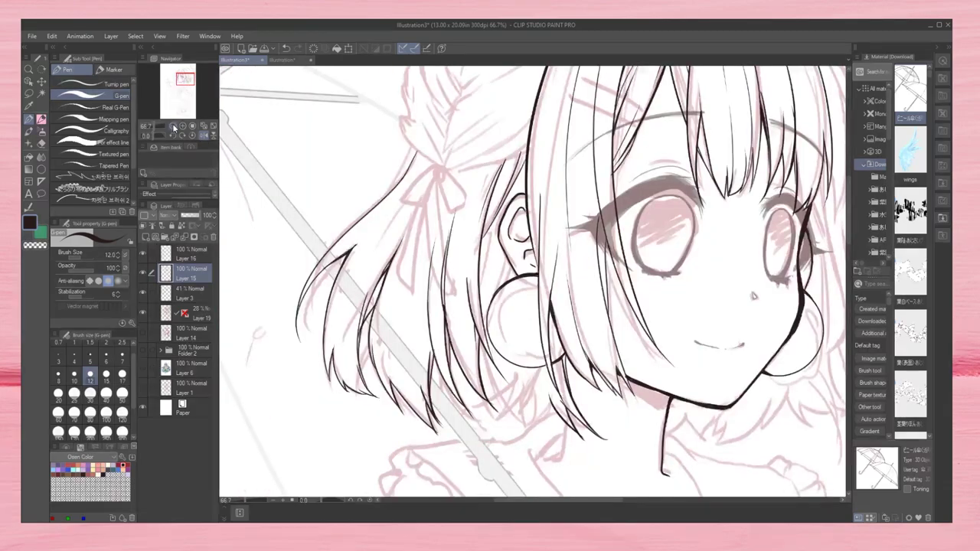
Step: Add inner strands to the side hair below the ribbon and around the ear
{"action": "left_click_drag", "start_coordinate": [429, 239], "coordinate": [415, 392]}
{"action": "left_click_drag", "start_coordinate": [433, 165], "coordinate": [384, 239]}
{"action": "left_click_drag", "start_coordinate": [489, 165], "coordinate": [477, 201]}
{"action": "left_click_drag", "start_coordinate": [499, 234], "coordinate": [479, 288]}
{"action": "left_click_drag", "start_coordinate": [501, 295], "coordinate": [488, 325]}
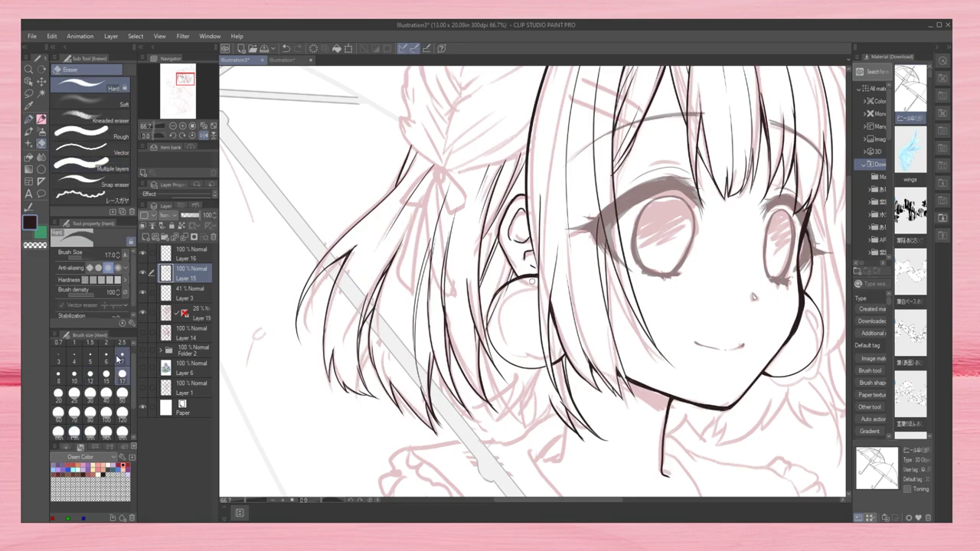
Step: Merge the earring layer into Layer 15 and lower its opacity to 36%
{"action": "left_click_drag", "start_coordinate": [419, 368], "coordinate": [315, 358]}
{"action": "left_click_drag", "start_coordinate": [213, 215], "coordinate": [193, 216]}
{"action": "left_click", "coordinate": [191, 252]}
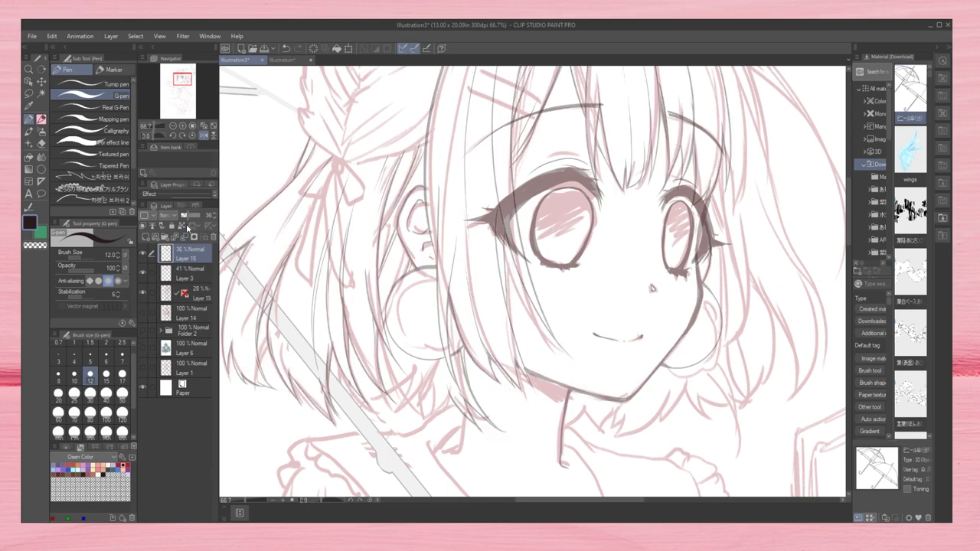
Step: On a new layer, ink the short pointed hair tips behind the neck and below both earrings
{"action": "mouse_move", "coordinate": [565, 423]}
{"action": "left_mouse_down"}
{"action": "mouse_move", "coordinate": [599, 404]}
{"action": "mouse_move", "coordinate": [645, 403]}
{"action": "mouse_move", "coordinate": [716, 423]}
{"action": "left_mouse_up"}
{"action": "left_click_drag", "start_coordinate": [697, 368], "coordinate": [715, 418]}
{"action": "mouse_move", "coordinate": [725, 345]}
{"action": "left_mouse_down"}
{"action": "mouse_move", "coordinate": [755, 398]}
{"action": "mouse_move", "coordinate": [764, 397]}
{"action": "left_mouse_up"}
{"action": "left_click_drag", "start_coordinate": [690, 366], "coordinate": [713, 395]}
{"action": "mouse_move", "coordinate": [421, 359]}
{"action": "left_mouse_down"}
{"action": "mouse_move", "coordinate": [374, 399]}
{"action": "mouse_move", "coordinate": [372, 423]}
{"action": "left_mouse_up"}
{"action": "mouse_move", "coordinate": [443, 354]}
{"action": "left_mouse_down"}
{"action": "mouse_move", "coordinate": [419, 360]}
{"action": "mouse_move", "coordinate": [402, 424]}
{"action": "left_mouse_up"}
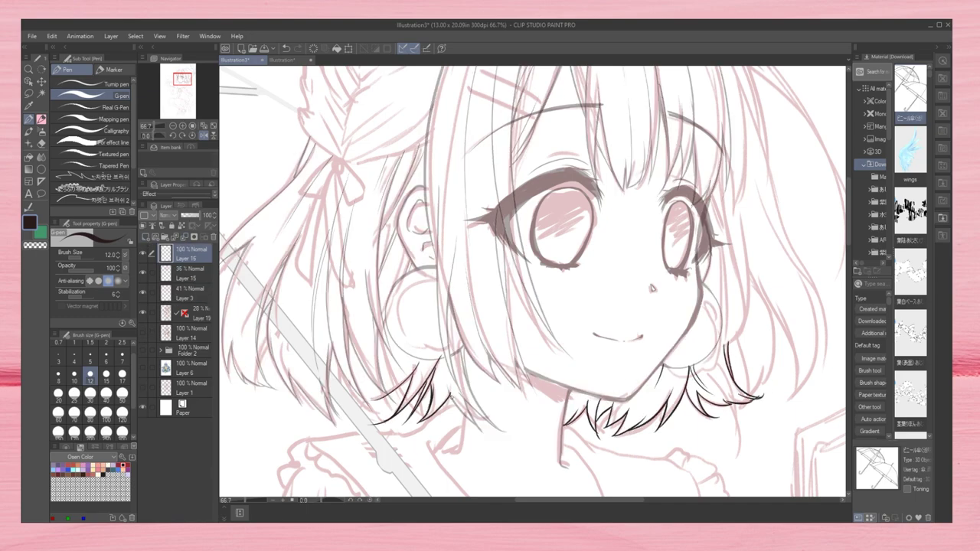
Step: Ink the strand running down beside the far cheek and more back-hair tips below the near earring
{"action": "left_click_drag", "start_coordinate": [388, 363], "coordinate": [369, 403]}
{"action": "key", "text": "h"}
{"action": "left_click_drag", "start_coordinate": [517, 189], "coordinate": [617, 247]}
{"action": "left_click_drag", "start_coordinate": [364, 209], "coordinate": [345, 375]}
{"action": "left_click_drag", "start_coordinate": [459, 307], "coordinate": [399, 299]}
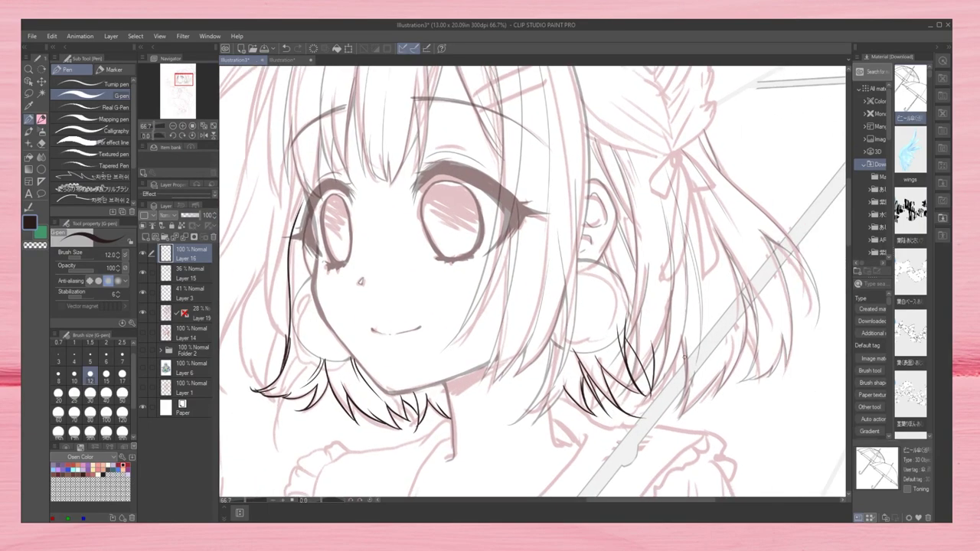
{"action": "left_click_drag", "start_coordinate": [684, 337], "coordinate": [660, 405]}
{"action": "key", "text": "e"}
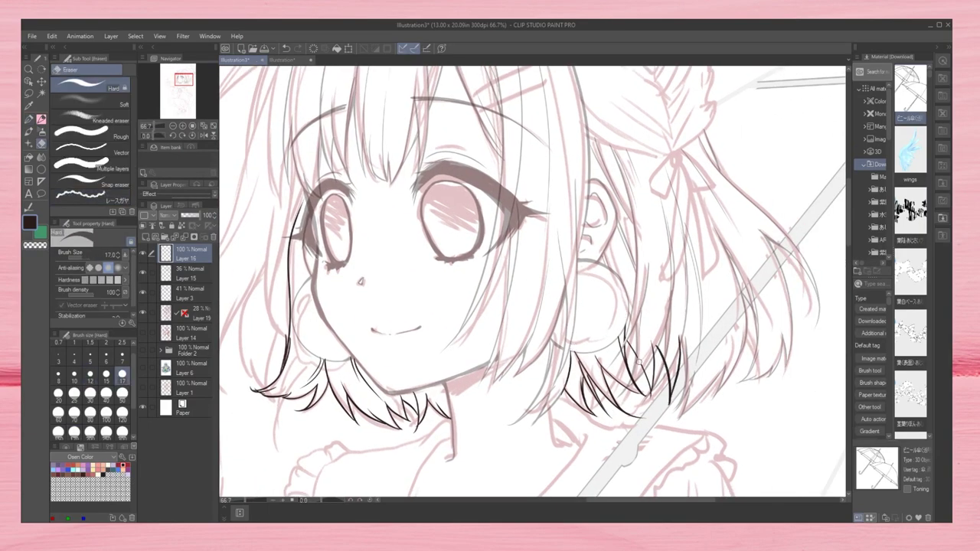
Step: Set Layer 15's opacity to 54%
{"action": "left_click_drag", "start_coordinate": [181, 79], "coordinate": [178, 78]}
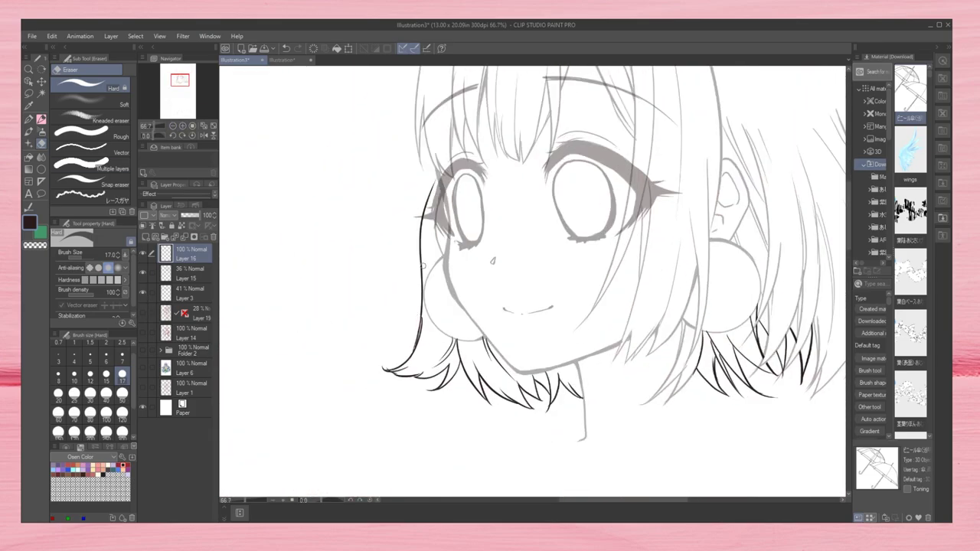
{"action": "left_click", "coordinate": [181, 267]}
{"action": "key", "text": "ctrl+minus"}
{"action": "key", "text": "ctrl+minus"}
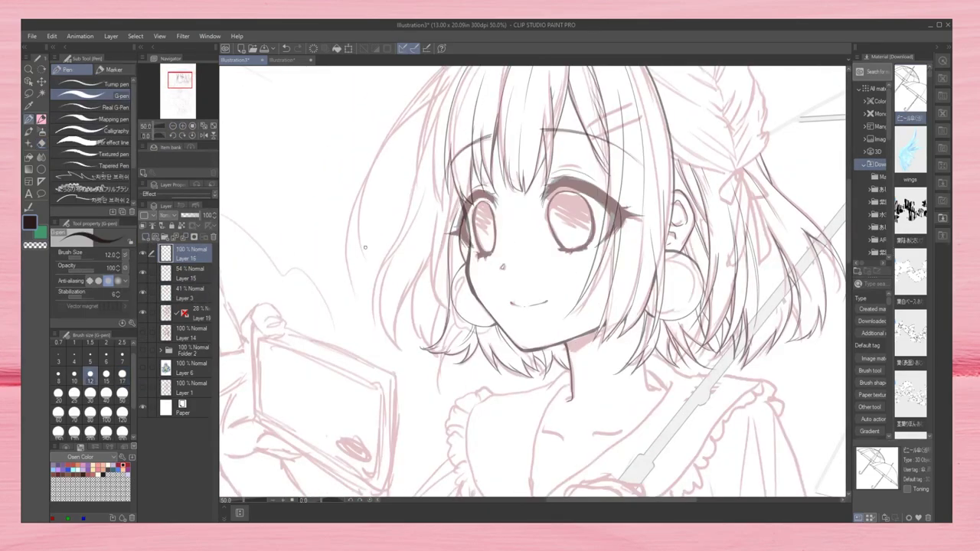
Step: On Layer 16, ink the lower windblown lock on the far side of the face, ending in pointed tips
{"action": "left_click_drag", "start_coordinate": [460, 203], "coordinate": [397, 358]}
{"action": "key", "text": "ctrl+z"}
{"action": "left_click_drag", "start_coordinate": [430, 261], "coordinate": [397, 316]}
{"action": "left_click_drag", "start_coordinate": [392, 259], "coordinate": [374, 337]}
{"action": "key", "text": "ctrl+z"}
{"action": "left_click_drag", "start_coordinate": [383, 301], "coordinate": [398, 357]}
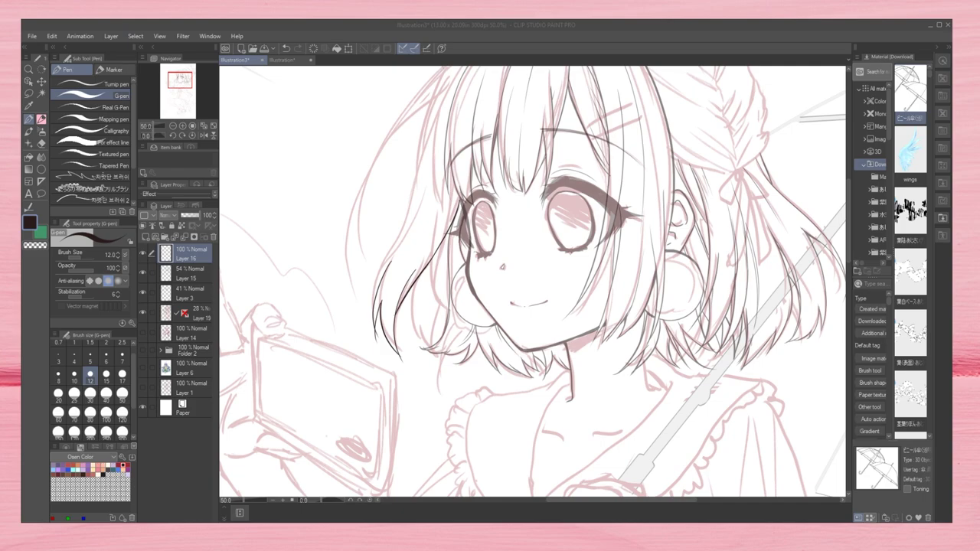
Step: Ink the curved strands running from beside the far eye down past the far earring
{"action": "left_click_drag", "start_coordinate": [448, 178], "coordinate": [433, 322]}
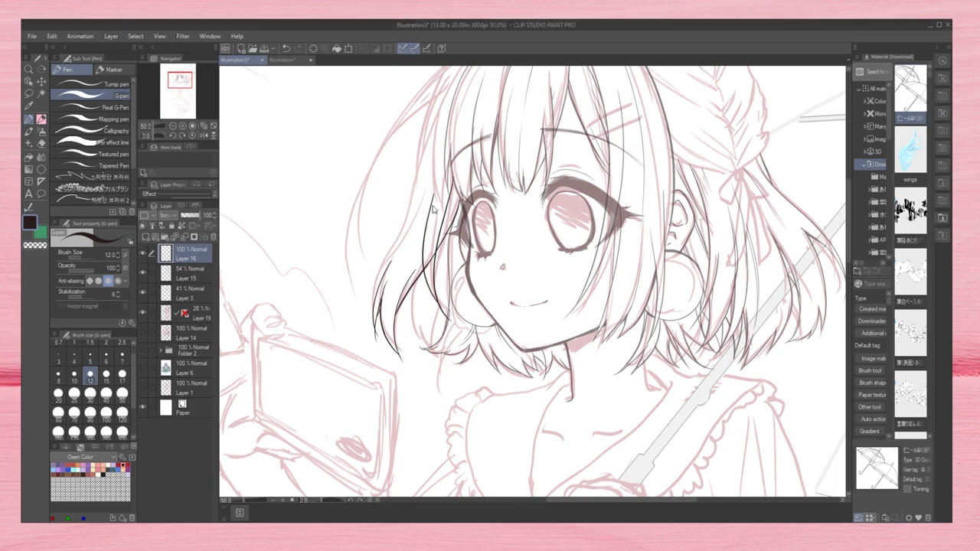
{"action": "left_click_drag", "start_coordinate": [435, 195], "coordinate": [421, 314]}
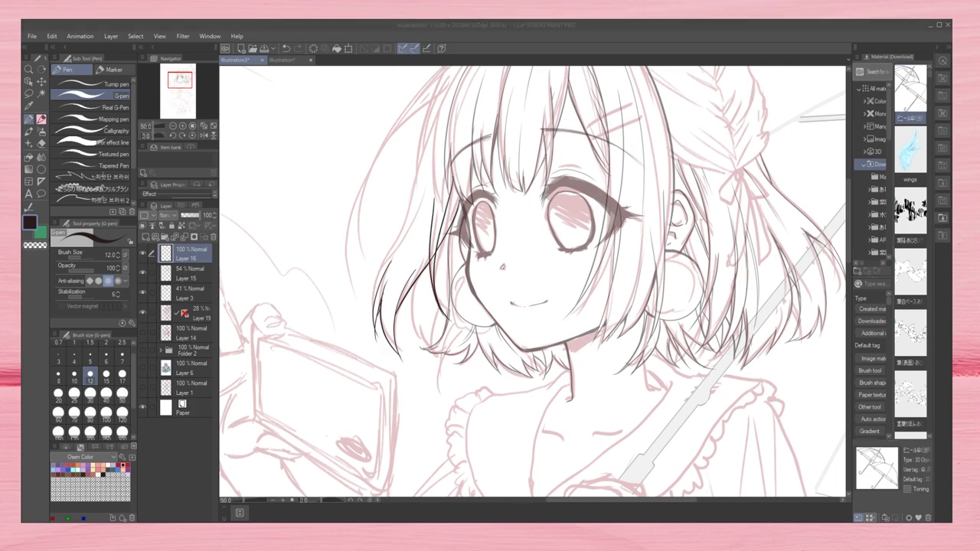
{"action": "key", "text": "e"}
{"action": "key", "text": "ctrl+plus"}
{"action": "key", "text": "p"}
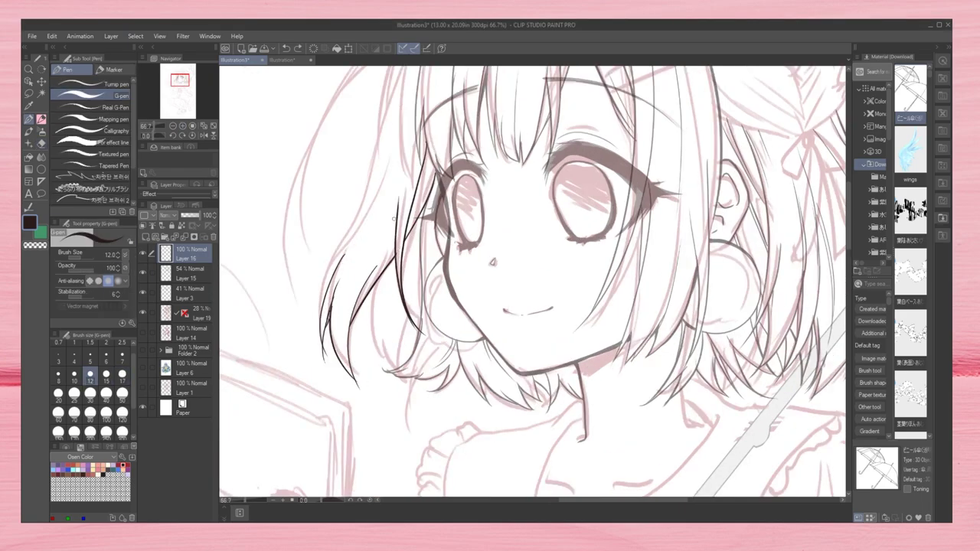
Step: Ink the long windblown outer strands sweeping from the crown down the far side of the head
{"action": "scroll", "coordinate": [536, 284], "scroll_direction": "up", "scroll_amount": 4}
{"action": "mouse_move", "coordinate": [413, 151]}
{"action": "left_mouse_down"}
{"action": "mouse_move", "coordinate": [295, 360]}
{"action": "mouse_move", "coordinate": [382, 291]}
{"action": "left_mouse_up"}
{"action": "left_click_drag", "start_coordinate": [393, 363], "coordinate": [354, 448]}
{"action": "left_click_drag", "start_coordinate": [418, 185], "coordinate": [396, 337]}
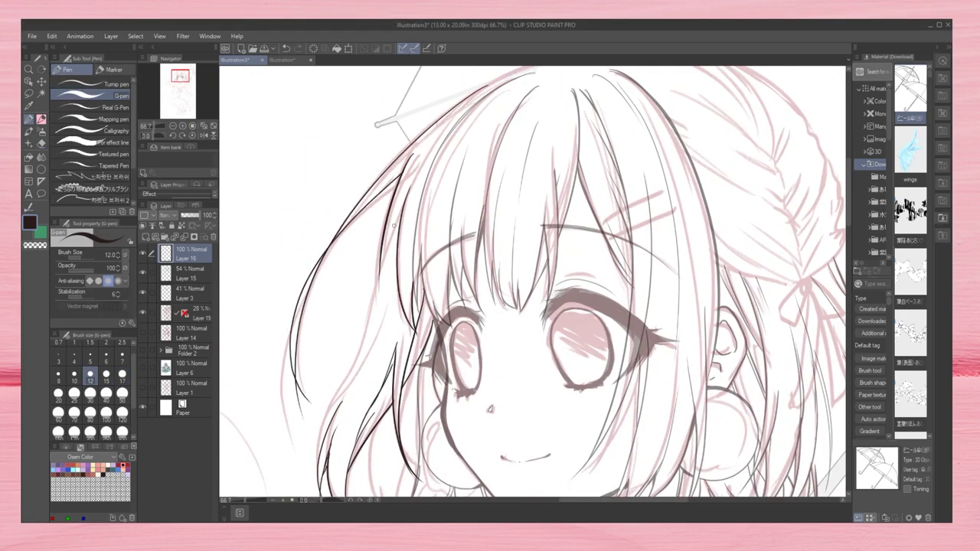
{"action": "left_click_drag", "start_coordinate": [392, 283], "coordinate": [337, 412]}
{"action": "left_click_drag", "start_coordinate": [405, 308], "coordinate": [373, 392]}
Step: Fill in the inner strands of the windblown lock next to the far earring
{"action": "key", "text": "ctrl+minus"}
{"action": "key", "text": "h"}
{"action": "left_click_drag", "start_coordinate": [613, 345], "coordinate": [568, 233]}
{"action": "left_click_drag", "start_coordinate": [590, 270], "coordinate": [574, 337]}
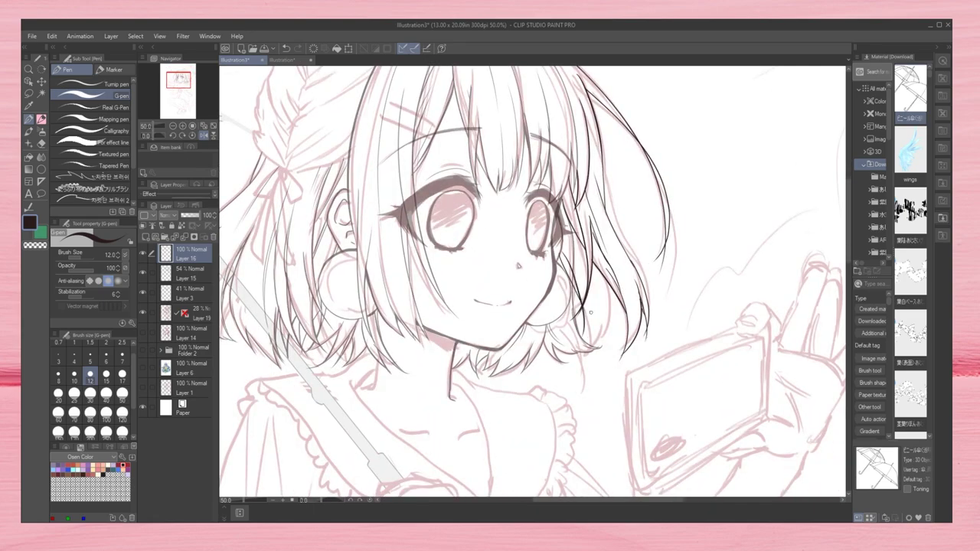
{"action": "left_click_drag", "start_coordinate": [608, 300], "coordinate": [582, 355]}
{"action": "left_click_drag", "start_coordinate": [609, 264], "coordinate": [588, 322]}
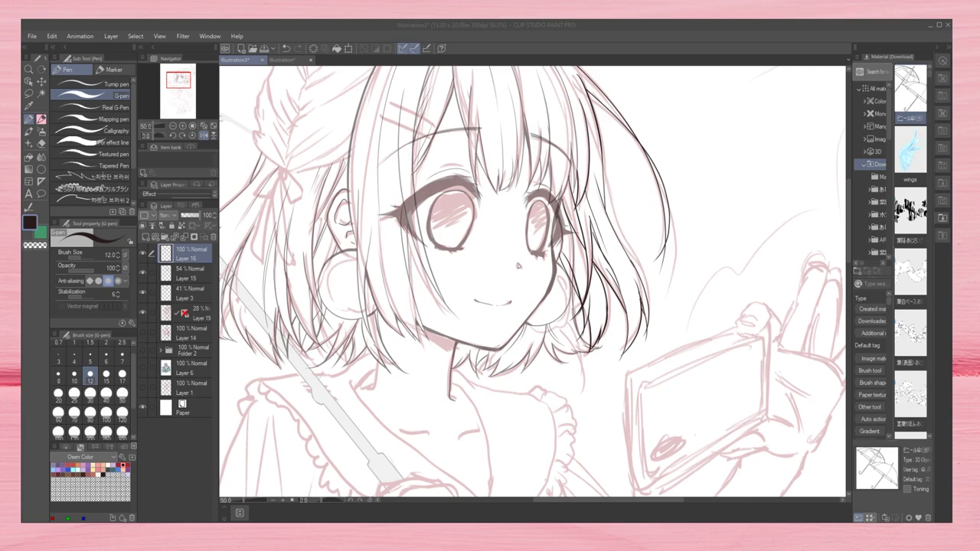
Step: Clean up the overlapping far-side hair lines on Layer 15 and Layer 16 with the Hard eraser
{"action": "key", "text": "ctrl+minus"}
{"action": "key", "text": "ctrl+minus"}
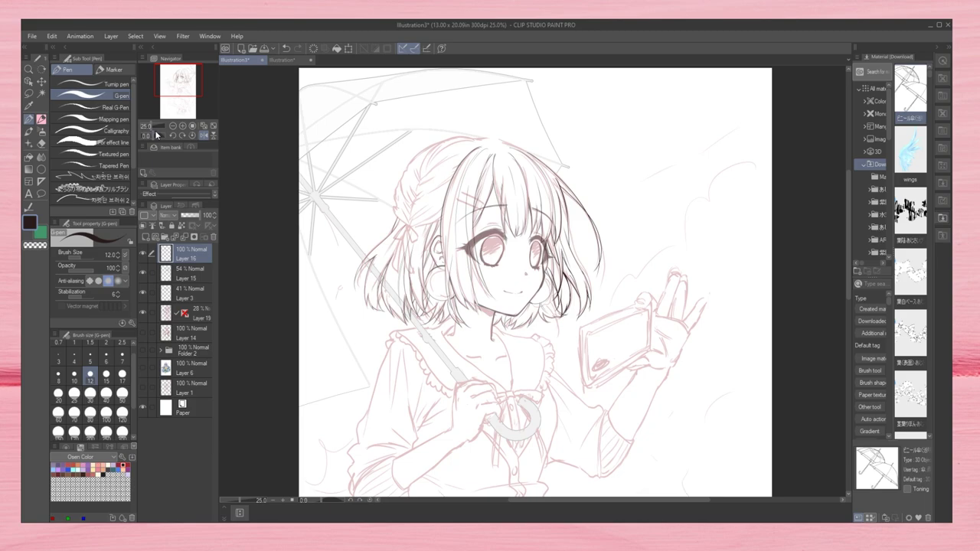
{"action": "key", "text": "e"}
{"action": "key", "text": "ctrl+plus"}
{"action": "key", "text": "ctrl+plus"}
{"action": "key", "text": "ctrl+plus"}
{"action": "left_click", "coordinate": [188, 274]}
{"action": "scroll", "coordinate": [726, 209], "scroll_direction": "up", "scroll_amount": 1}
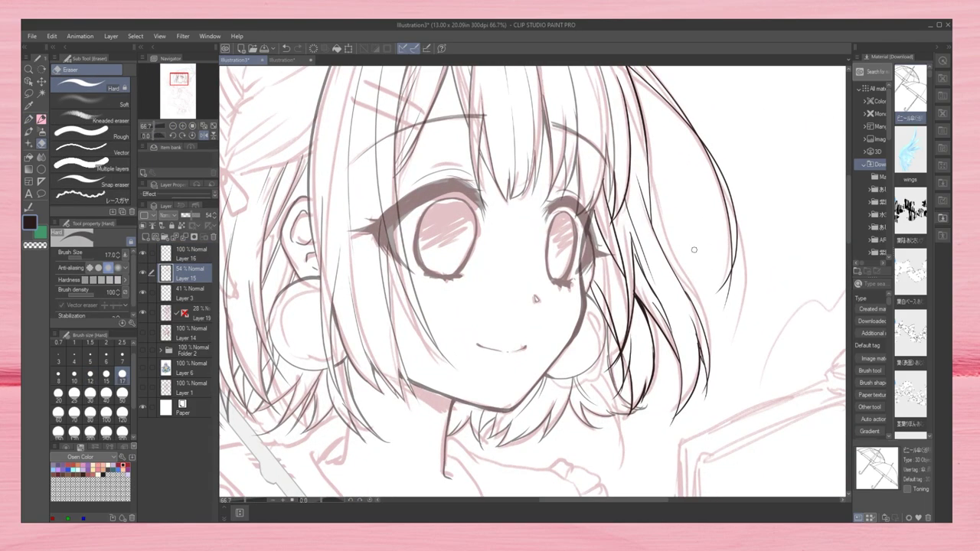
{"action": "left_click", "coordinate": [603, 176], "text": "ctrl+shift"}
{"action": "scroll", "coordinate": [696, 343], "scroll_direction": "up", "scroll_amount": 2}
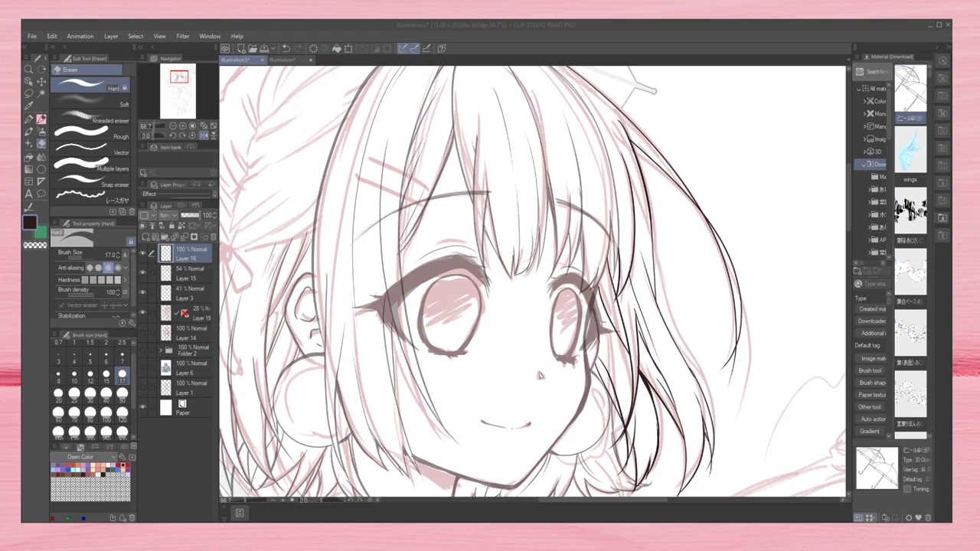
Step: Merge the new hair lines into Layer 15 and lower its opacity to 23%
{"action": "key", "text": "ctrl+minus"}
{"action": "key", "text": "ctrl+e"}
{"action": "key", "text": "ctrl+minus"}
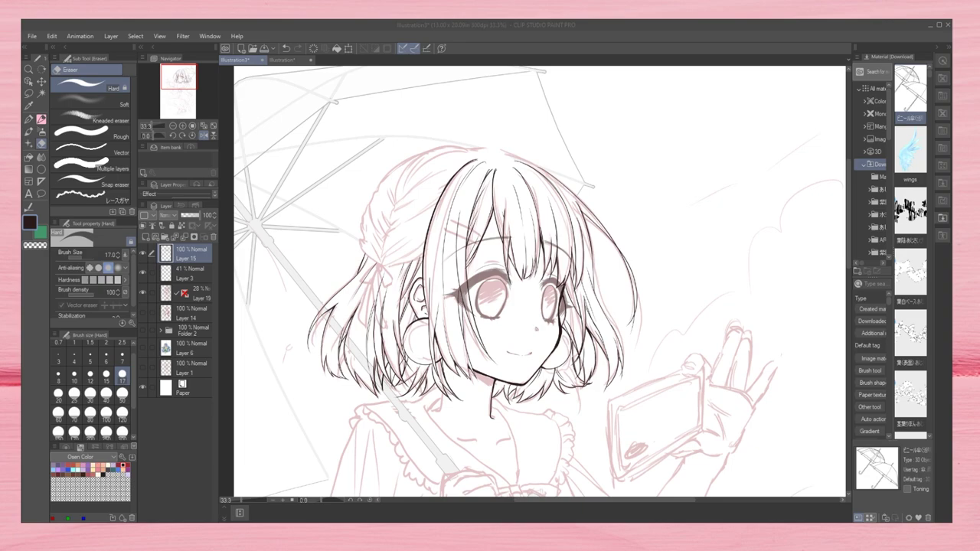
{"action": "key", "text": "ctrl+plus"}
{"action": "key", "text": "ctrl+z"}
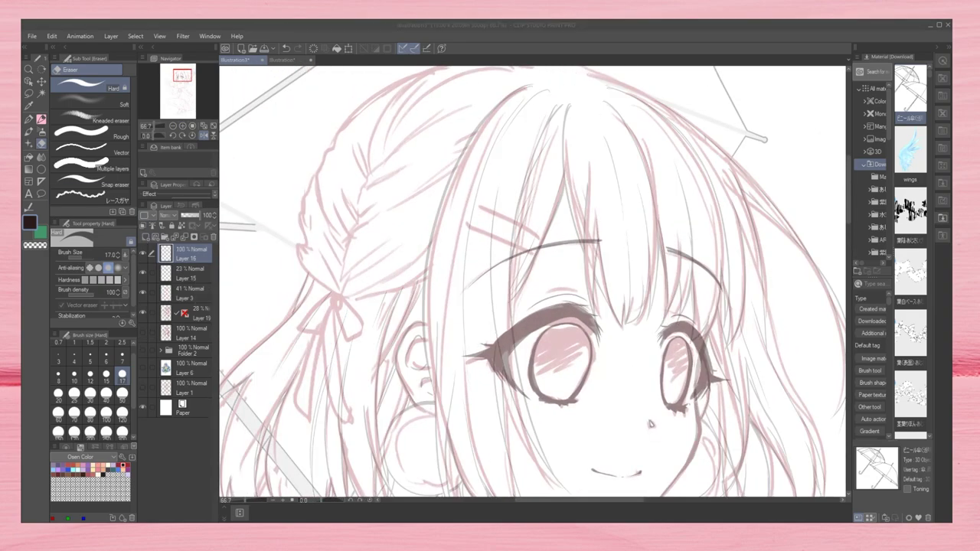
Step: Ink the small hair ribbon and its two tails at the end of the braid on Layer 16 with the G-pen
{"action": "key", "text": "p"}
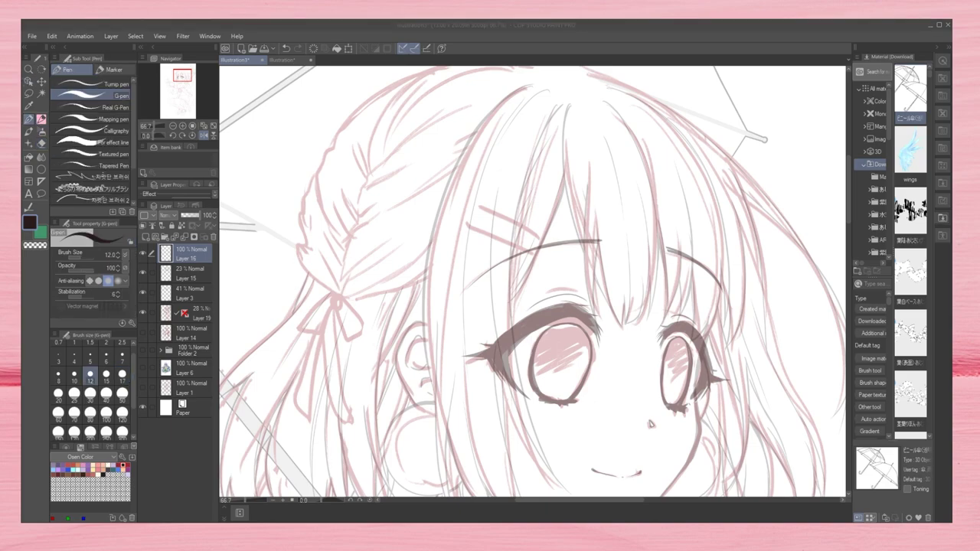
{"action": "mouse_move", "coordinate": [335, 296]}
{"action": "left_mouse_down"}
{"action": "mouse_move", "coordinate": [346, 337]}
{"action": "mouse_move", "coordinate": [343, 322]}
{"action": "mouse_move", "coordinate": [337, 413]}
{"action": "left_mouse_up"}
{"action": "left_click_drag", "start_coordinate": [346, 337], "coordinate": [360, 419]}
{"action": "key", "text": "h"}
{"action": "left_click_drag", "start_coordinate": [758, 318], "coordinate": [763, 404]}
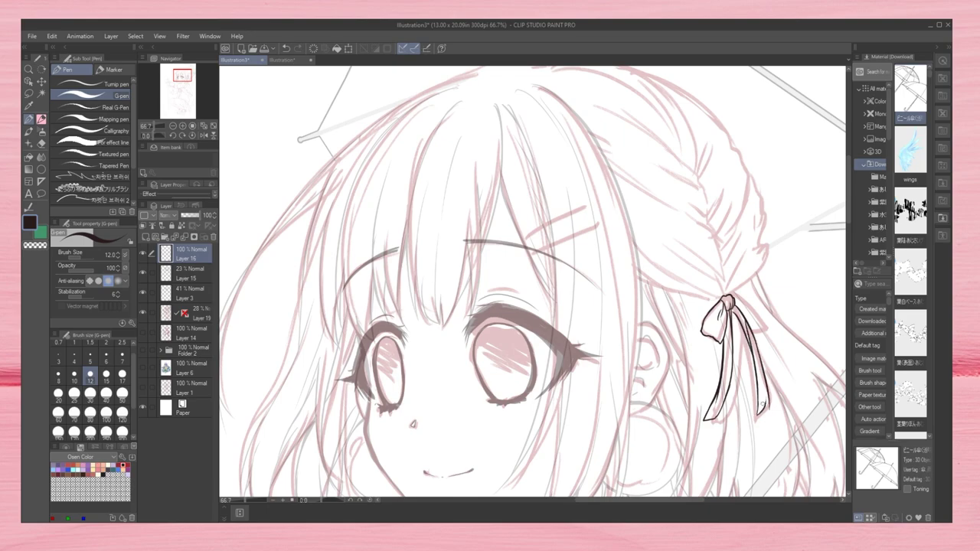
{"action": "mouse_move", "coordinate": [758, 337]}
{"action": "left_mouse_down"}
{"action": "mouse_move", "coordinate": [766, 407]}
{"action": "mouse_move", "coordinate": [749, 345]}
{"action": "left_mouse_up"}
{"action": "key", "text": "h"}
{"action": "left_click_drag", "start_coordinate": [300, 328], "coordinate": [329, 321]}
Step: Ink the braided strands fanning out above the hair ribbon, from the braid's outer edge to the side hair
{"action": "mouse_move", "coordinate": [300, 264]}
{"action": "left_mouse_down"}
{"action": "mouse_move", "coordinate": [329, 294]}
{"action": "mouse_move", "coordinate": [300, 243]}
{"action": "left_mouse_up"}
{"action": "mouse_move", "coordinate": [337, 294]}
{"action": "left_mouse_down"}
{"action": "mouse_move", "coordinate": [315, 171]}
{"action": "mouse_move", "coordinate": [330, 269]}
{"action": "mouse_move", "coordinate": [392, 279]}
{"action": "left_mouse_up"}
{"action": "left_click_drag", "start_coordinate": [342, 290], "coordinate": [414, 253]}
{"action": "left_click_drag", "start_coordinate": [343, 257], "coordinate": [439, 200]}
{"action": "mouse_move", "coordinate": [349, 229]}
{"action": "left_mouse_down"}
{"action": "mouse_move", "coordinate": [453, 170]}
{"action": "mouse_move", "coordinate": [335, 144]}
{"action": "mouse_move", "coordinate": [325, 229]}
{"action": "left_mouse_up"}
{"action": "left_click_drag", "start_coordinate": [356, 222], "coordinate": [461, 154]}
{"action": "left_click_drag", "start_coordinate": [356, 216], "coordinate": [405, 156]}
{"action": "left_click_drag", "start_coordinate": [486, 99], "coordinate": [467, 168]}
{"action": "left_click_drag", "start_coordinate": [366, 222], "coordinate": [347, 247]}
{"action": "left_click_drag", "start_coordinate": [379, 207], "coordinate": [485, 142]}
{"action": "left_click_drag", "start_coordinate": [372, 246], "coordinate": [457, 196]}
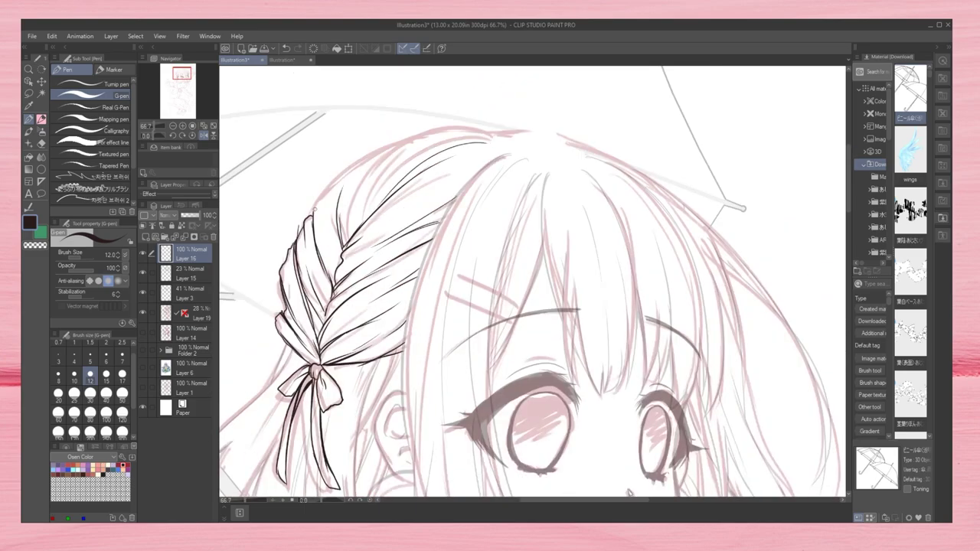
Step: Ink the upper braid strands and the top outline of the head around the hair parting
{"action": "left_click_drag", "start_coordinate": [314, 230], "coordinate": [365, 157]}
{"action": "mouse_move", "coordinate": [343, 245]}
{"action": "left_mouse_down"}
{"action": "mouse_move", "coordinate": [378, 158]}
{"action": "mouse_move", "coordinate": [426, 148]}
{"action": "left_mouse_up"}
{"action": "left_click_drag", "start_coordinate": [367, 174], "coordinate": [499, 147]}
{"action": "key", "text": "h"}
{"action": "left_click_drag", "start_coordinate": [568, 135], "coordinate": [459, 153]}
{"action": "left_click_drag", "start_coordinate": [567, 149], "coordinate": [423, 175]}
{"action": "mouse_move", "coordinate": [718, 364]}
{"action": "left_mouse_down"}
{"action": "mouse_move", "coordinate": [644, 328]}
{"action": "mouse_move", "coordinate": [546, 334]}
{"action": "left_mouse_up"}
Step: Clean up overlapping braid lines with the Hard eraser at size 50 and redraw the strands along the braid with the G-pen
{"action": "key", "text": "e"}
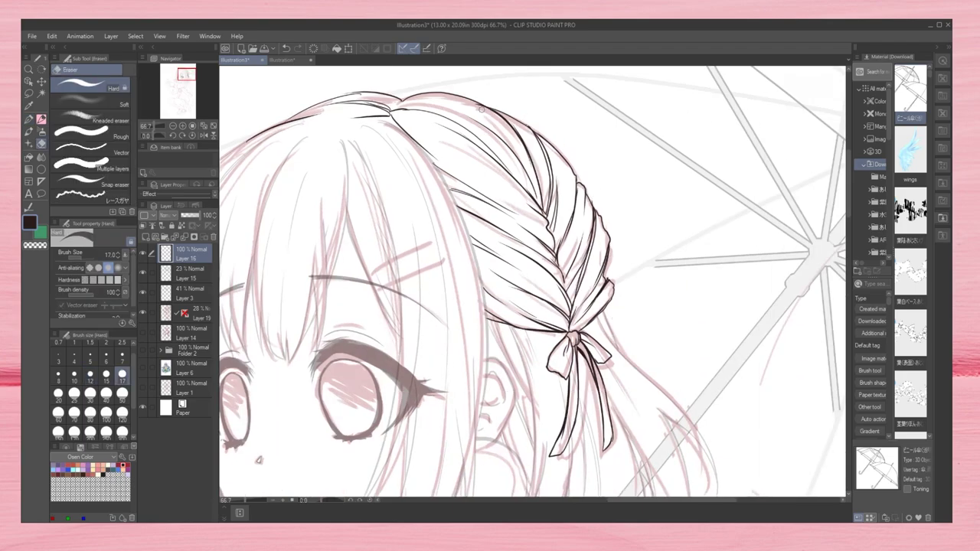
{"action": "left_click_drag", "start_coordinate": [481, 108], "coordinate": [552, 181]}
{"action": "left_click", "coordinate": [122, 393]}
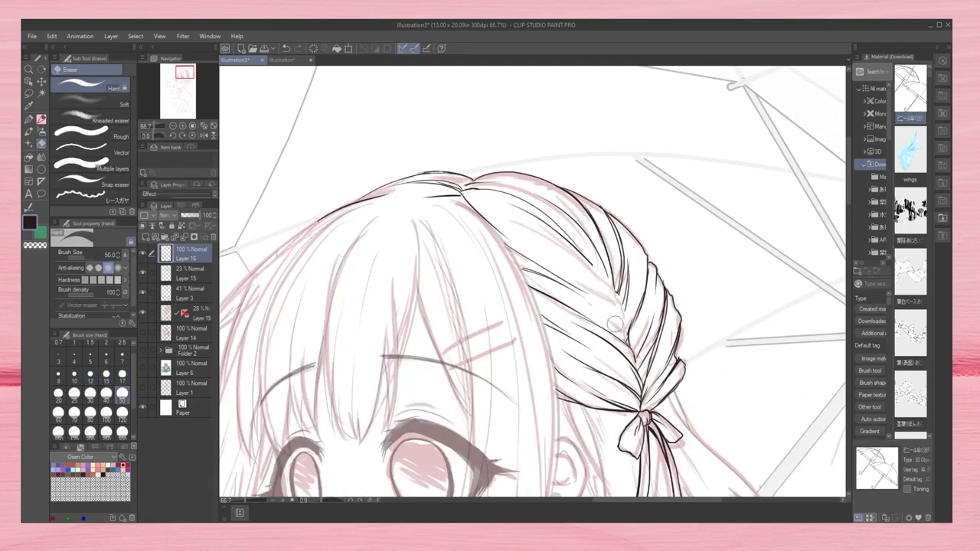
{"action": "key", "text": "p"}
{"action": "key", "text": "h"}
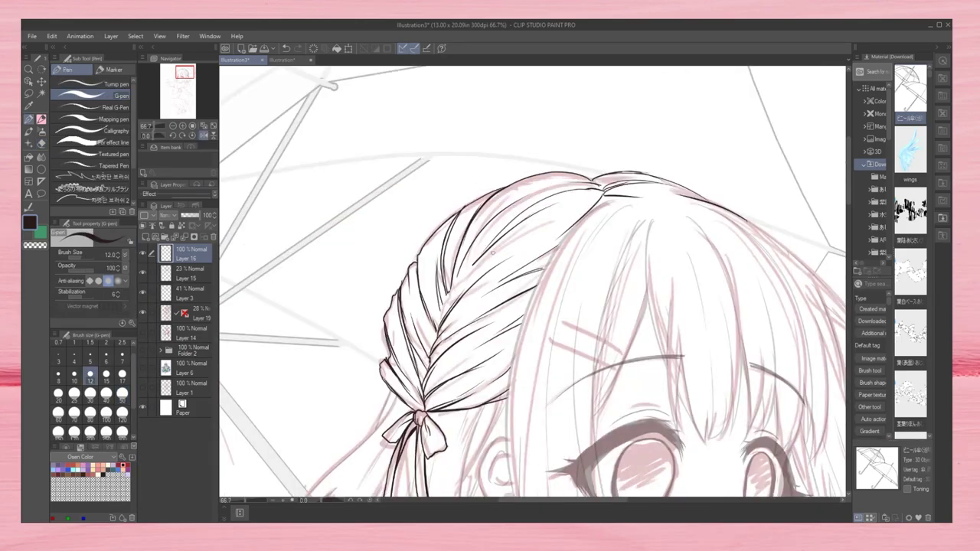
{"action": "mouse_move", "coordinate": [441, 326]}
{"action": "left_mouse_down"}
{"action": "mouse_move", "coordinate": [483, 262]}
{"action": "mouse_move", "coordinate": [582, 205]}
{"action": "left_mouse_up"}
Step: Set Layer 15's opacity to 100% and erase its hair lines that overlap the hair ribbon
{"action": "key", "text": "ctrl+0"}
{"action": "scroll", "coordinate": [490, 253], "scroll_direction": "up", "scroll_amount": 5}
{"action": "left_click", "coordinate": [187, 273]}
{"action": "key", "text": "e"}
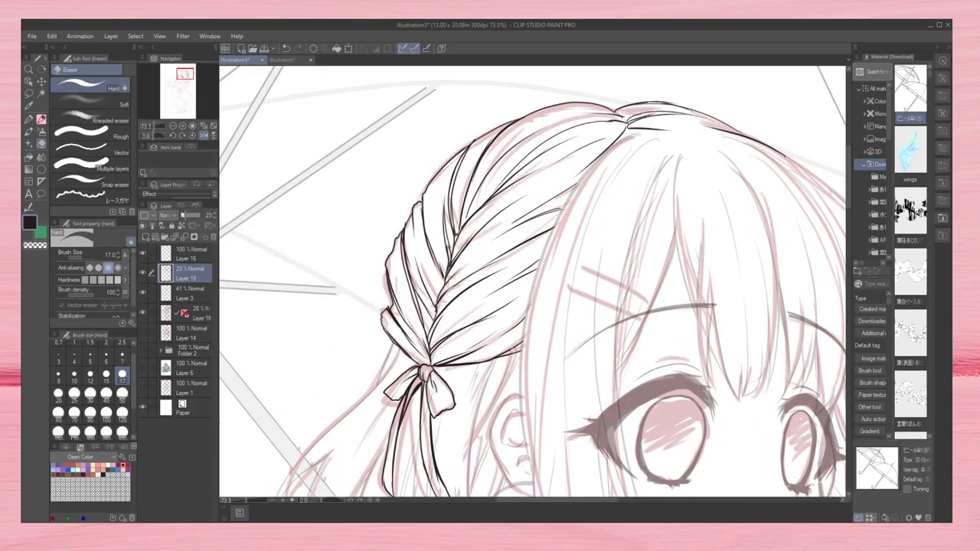
{"action": "left_click", "coordinate": [207, 219]}
{"action": "scroll", "coordinate": [833, 391], "scroll_direction": "up", "scroll_amount": 2}
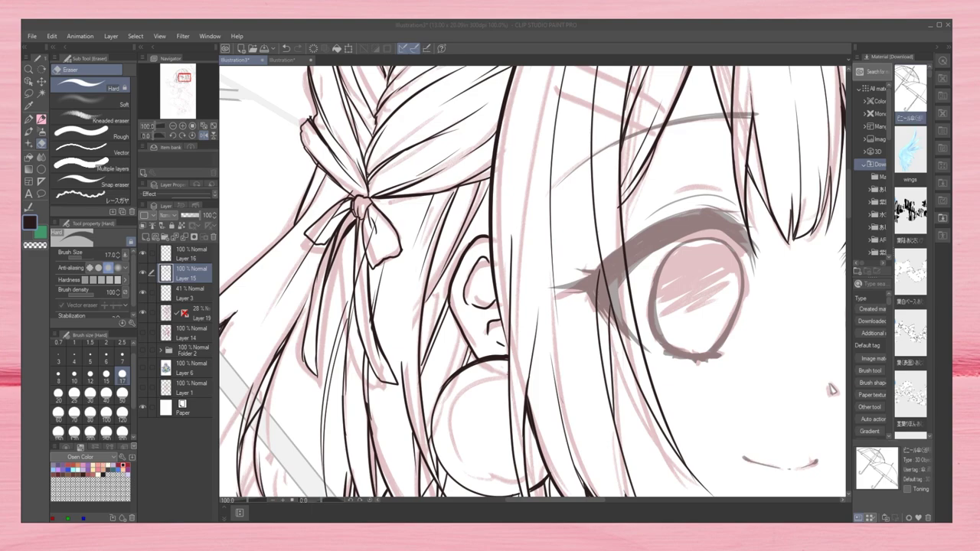
{"action": "left_click_drag", "start_coordinate": [344, 200], "coordinate": [318, 239]}
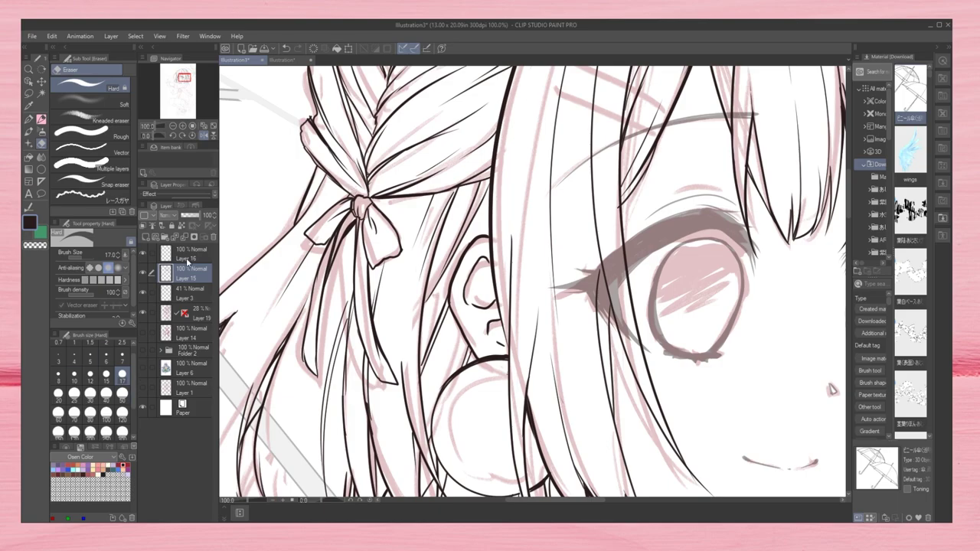
Step: Ink the neckline and the outline of the wide collar on Layer 16 with the G-pen
{"action": "left_click", "coordinate": [188, 259]}
{"action": "key", "text": "p"}
{"action": "key", "text": "ctrl+0"}
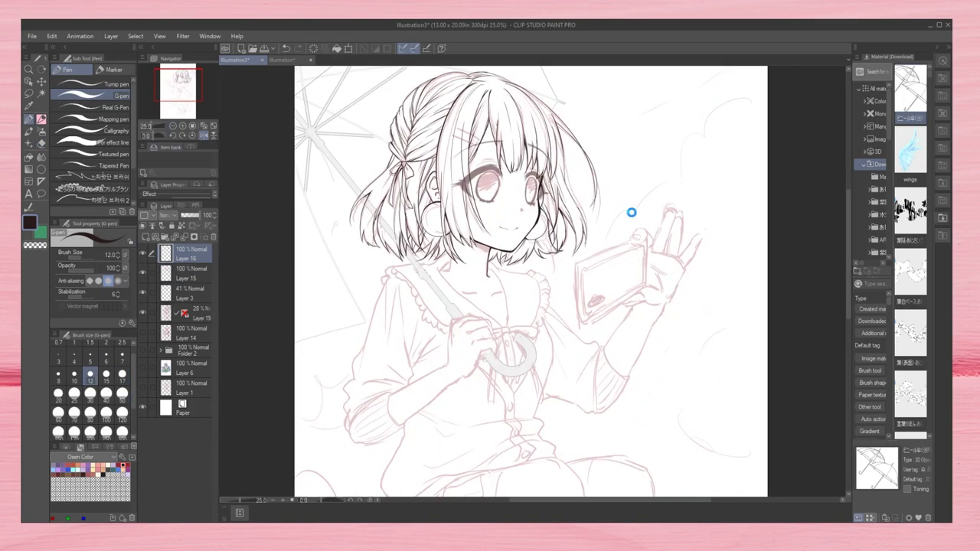
{"action": "scroll", "coordinate": [474, 273], "scroll_direction": "up", "scroll_amount": 2}
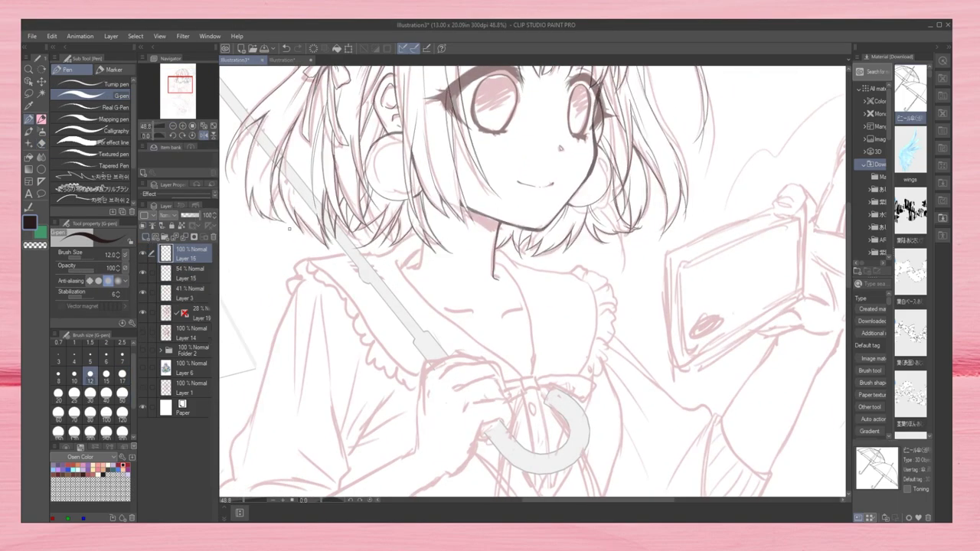
{"action": "left_click_drag", "start_coordinate": [404, 261], "coordinate": [530, 383]}
{"action": "left_click_drag", "start_coordinate": [498, 252], "coordinate": [586, 264]}
{"action": "key", "text": "ctrl+z"}
{"action": "key", "text": "ctrl+shift+h"}
{"action": "left_click_drag", "start_coordinate": [498, 270], "coordinate": [498, 369]}
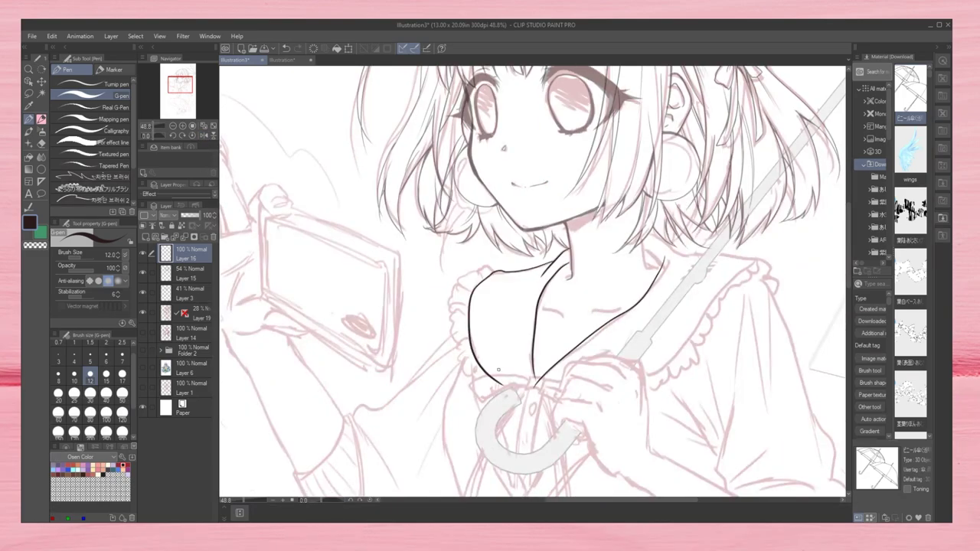
{"action": "key", "text": "ctrl+shift+h"}
{"action": "mouse_move", "coordinate": [309, 264]}
{"action": "left_mouse_down"}
{"action": "mouse_move", "coordinate": [386, 250]}
{"action": "mouse_move", "coordinate": [429, 389]}
{"action": "left_mouse_up"}
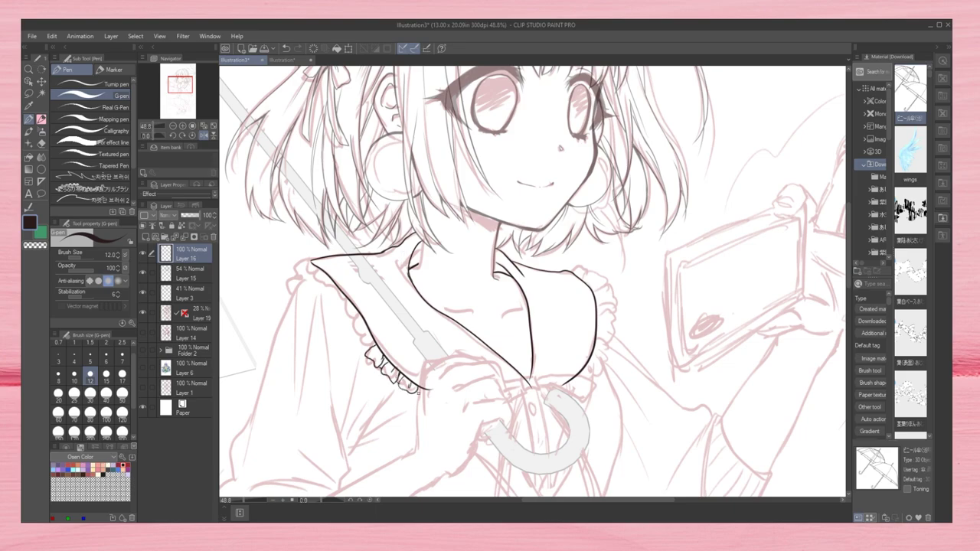
Step: Ink the ruffled frill along both outer edges of the collar
{"action": "left_click_drag", "start_coordinate": [350, 332], "coordinate": [360, 346]}
{"action": "mouse_move", "coordinate": [573, 266]}
{"action": "left_mouse_down"}
{"action": "mouse_move", "coordinate": [610, 304]}
{"action": "mouse_move", "coordinate": [601, 367]}
{"action": "left_mouse_up"}
{"action": "left_click_drag", "start_coordinate": [409, 402], "coordinate": [399, 384]}
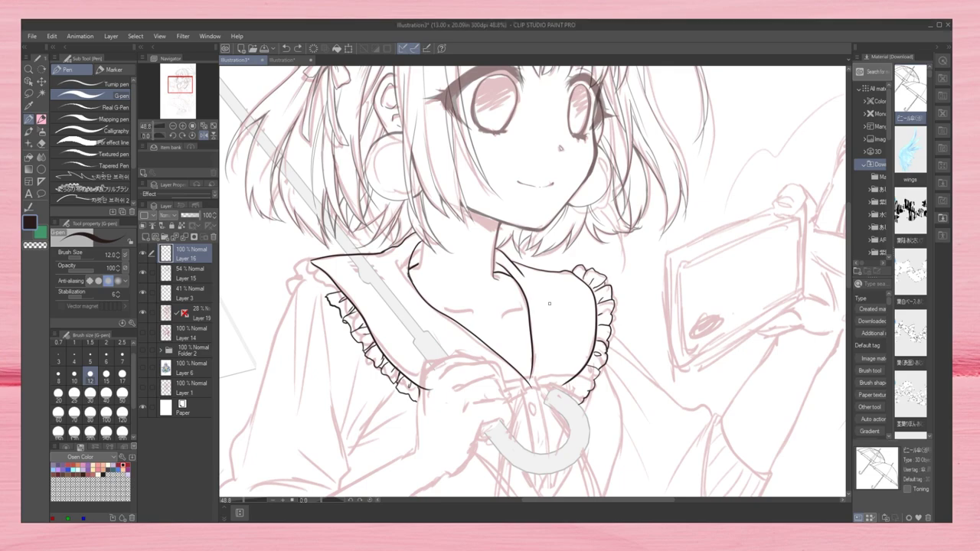
{"action": "left_click_drag", "start_coordinate": [328, 275], "coordinate": [306, 297]}
{"action": "mouse_move", "coordinate": [311, 260]}
{"action": "left_mouse_down"}
{"action": "mouse_move", "coordinate": [288, 296]}
{"action": "mouse_move", "coordinate": [305, 264]}
{"action": "left_mouse_up"}
{"action": "left_click", "coordinate": [41, 143]}
Step: Ink the bow at the collar and draw its two long ribbon tails on a new layer
{"action": "key", "text": "p"}
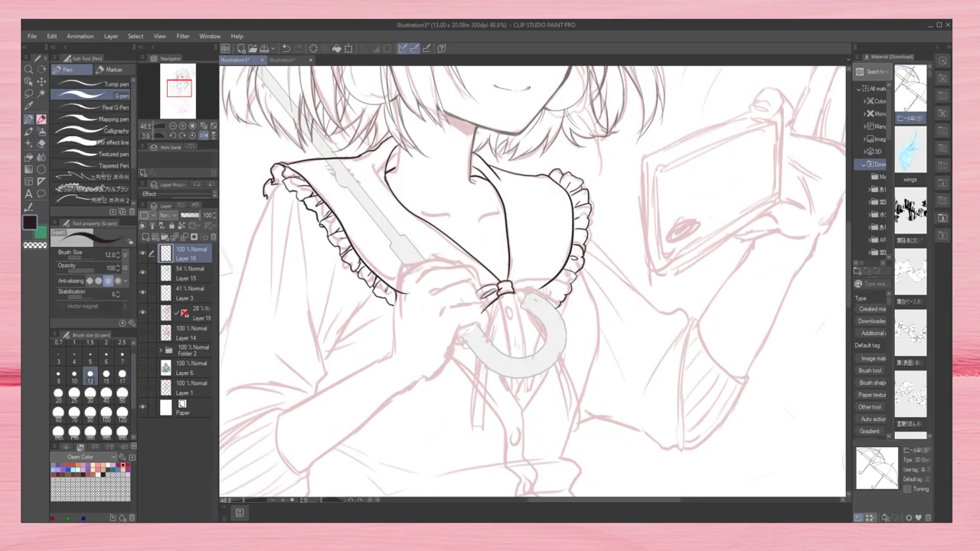
{"action": "key", "text": "h"}
{"action": "key", "text": "ctrl+shift+n"}
{"action": "mouse_move", "coordinate": [490, 282]}
{"action": "left_mouse_down"}
{"action": "mouse_move", "coordinate": [551, 288]}
{"action": "mouse_move", "coordinate": [580, 426]}
{"action": "left_mouse_up"}
{"action": "left_click_drag", "start_coordinate": [583, 307], "coordinate": [598, 420]}
{"action": "left_click_drag", "start_coordinate": [529, 294], "coordinate": [486, 429]}
{"action": "left_click_drag", "start_coordinate": [550, 295], "coordinate": [493, 431]}
{"action": "key", "text": "e"}
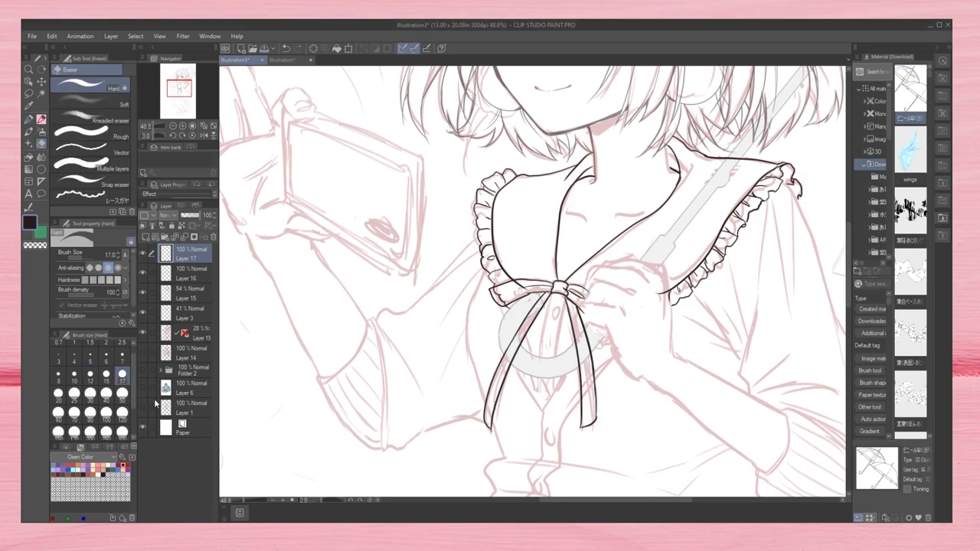
Step: Draw the upper blouse placket and its two oval buttons below the bow on Layer 16
{"action": "key", "text": "alt+bracketleft"}
{"action": "key", "text": "p"}
{"action": "mouse_move", "coordinate": [550, 296]}
{"action": "left_mouse_down"}
{"action": "mouse_move", "coordinate": [539, 373]}
{"action": "mouse_move", "coordinate": [558, 352]}
{"action": "mouse_move", "coordinate": [562, 320]}
{"action": "left_mouse_up"}
{"action": "key", "text": "u"}
{"action": "key", "text": "p"}
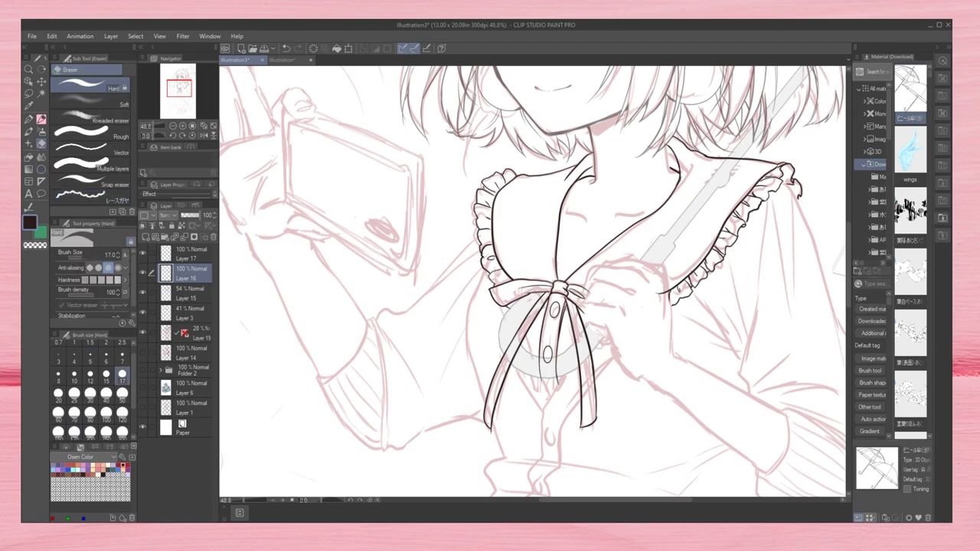
{"action": "left_click_drag", "start_coordinate": [552, 360], "coordinate": [534, 251]}
Step: Ink the lower button placket and the far side of the blouse's waist on a new layer
{"action": "key", "text": "ctrl+shift+n"}
{"action": "left_click_drag", "start_coordinate": [527, 300], "coordinate": [494, 429]}
{"action": "mouse_move", "coordinate": [602, 247]}
{"action": "left_mouse_down"}
{"action": "mouse_move", "coordinate": [547, 345]}
{"action": "mouse_move", "coordinate": [527, 444]}
{"action": "left_mouse_up"}
{"action": "left_click_drag", "start_coordinate": [468, 164], "coordinate": [484, 353]}
{"action": "left_click_drag", "start_coordinate": [536, 223], "coordinate": [513, 286]}
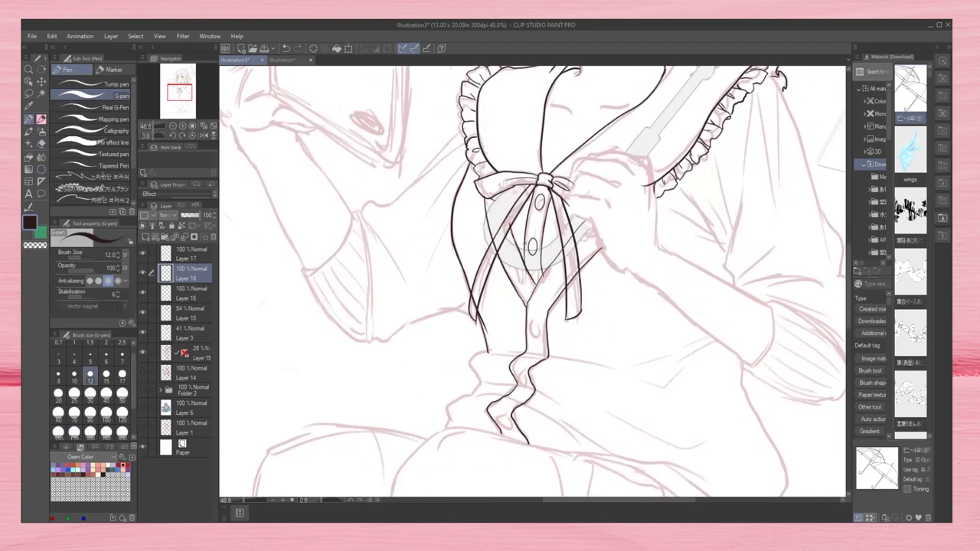
Step: Draw three oval buttons down the lower placket with the Ellipse tool
{"action": "key", "text": "u"}
{"action": "left_click_drag", "start_coordinate": [530, 321], "coordinate": [540, 337]}
{"action": "left_click_drag", "start_coordinate": [517, 370], "coordinate": [527, 387]}
{"action": "left_click_drag", "start_coordinate": [498, 417], "coordinate": [511, 434]}
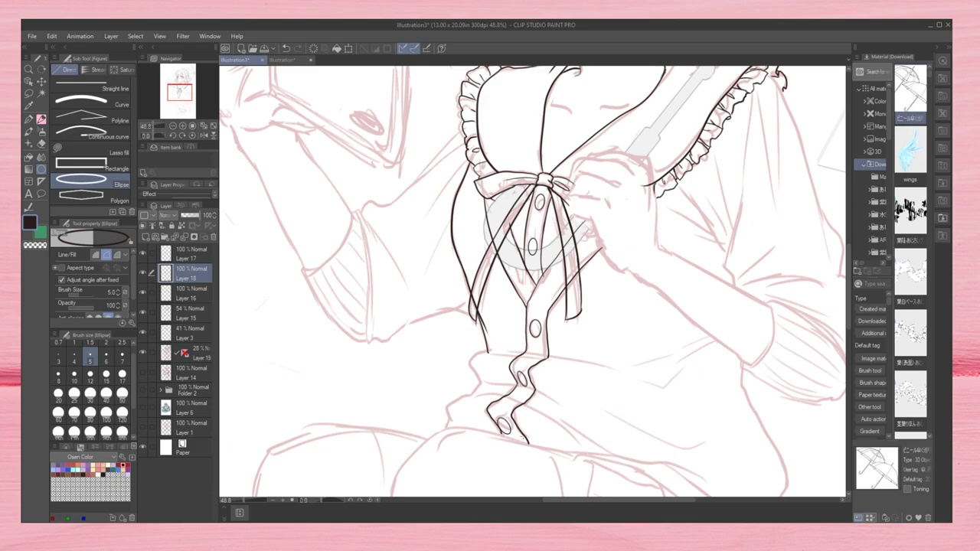
Step: Ink the gathered blouse hem and the fabric folds across the waist with the G-pen
{"action": "key", "text": "p"}
{"action": "left_click_drag", "start_coordinate": [471, 383], "coordinate": [488, 351]}
{"action": "left_click_drag", "start_coordinate": [491, 354], "coordinate": [651, 393]}
{"action": "left_click_drag", "start_coordinate": [712, 341], "coordinate": [652, 375]}
{"action": "key", "text": "h"}
{"action": "left_click_drag", "start_coordinate": [580, 383], "coordinate": [548, 388]}
{"action": "left_click_drag", "start_coordinate": [550, 389], "coordinate": [359, 452]}
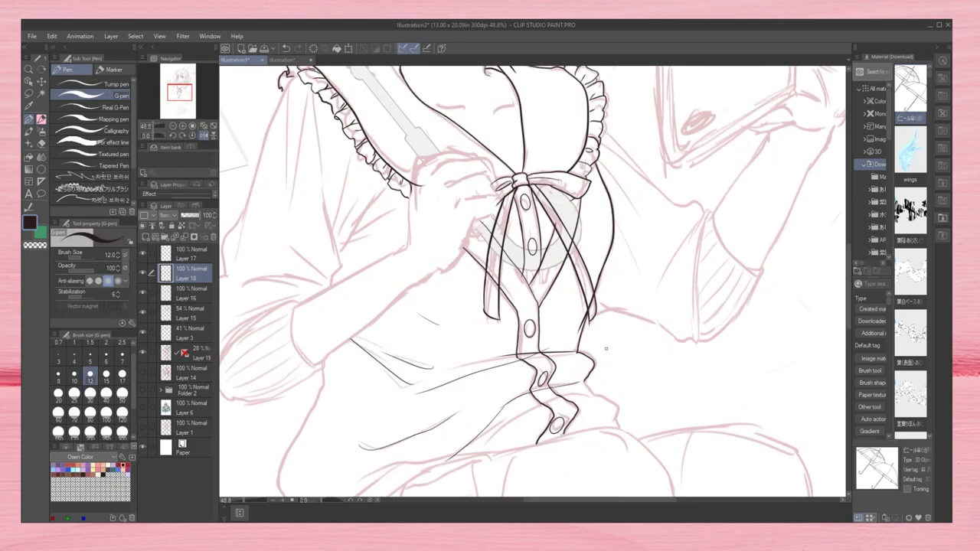
{"action": "left_click_drag", "start_coordinate": [586, 381], "coordinate": [619, 428]}
Step: Ink the back contour of the blouse and the shoulder folds of the near sleeve
{"action": "mouse_move", "coordinate": [686, 306]}
{"action": "left_mouse_down"}
{"action": "mouse_move", "coordinate": [744, 272]}
{"action": "mouse_move", "coordinate": [846, 127]}
{"action": "left_mouse_up"}
{"action": "left_click_drag", "start_coordinate": [493, 191], "coordinate": [468, 349]}
{"action": "left_click_drag", "start_coordinate": [591, 292], "coordinate": [526, 314]}
{"action": "mouse_move", "coordinate": [622, 286]}
{"action": "left_mouse_down"}
{"action": "mouse_move", "coordinate": [553, 305]}
{"action": "mouse_move", "coordinate": [559, 328]}
{"action": "left_mouse_up"}
{"action": "left_click_drag", "start_coordinate": [573, 221], "coordinate": [554, 427]}
{"action": "mouse_move", "coordinate": [437, 126]}
{"action": "left_mouse_down"}
{"action": "mouse_move", "coordinate": [383, 284]}
{"action": "mouse_move", "coordinate": [453, 210]}
{"action": "left_mouse_up"}
{"action": "left_click_drag", "start_coordinate": [464, 144], "coordinate": [484, 315]}
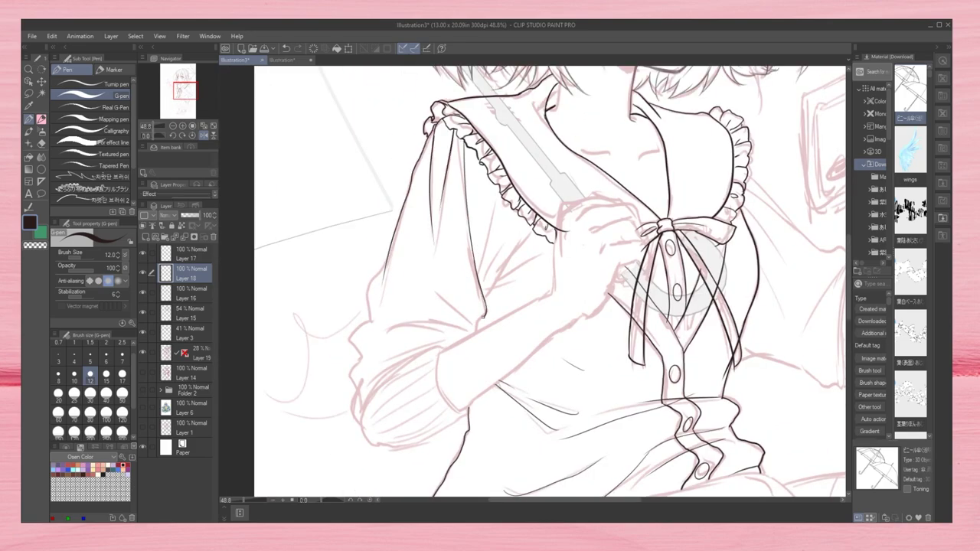
Step: Ink the remaining folds and the puffed lower edge of the near sleeve above the cuff
{"action": "left_click_drag", "start_coordinate": [478, 236], "coordinate": [497, 300]}
{"action": "left_click_drag", "start_coordinate": [528, 224], "coordinate": [487, 302]}
{"action": "left_click_drag", "start_coordinate": [387, 258], "coordinate": [366, 324]}
{"action": "mouse_move", "coordinate": [472, 294]}
{"action": "left_mouse_down"}
{"action": "mouse_move", "coordinate": [438, 328]}
{"action": "mouse_move", "coordinate": [470, 321]}
{"action": "left_mouse_up"}
{"action": "left_click", "coordinate": [204, 135]}
{"action": "mouse_move", "coordinate": [717, 323]}
{"action": "left_mouse_down"}
{"action": "mouse_move", "coordinate": [676, 351]}
{"action": "mouse_move", "coordinate": [645, 391]}
{"action": "left_mouse_up"}
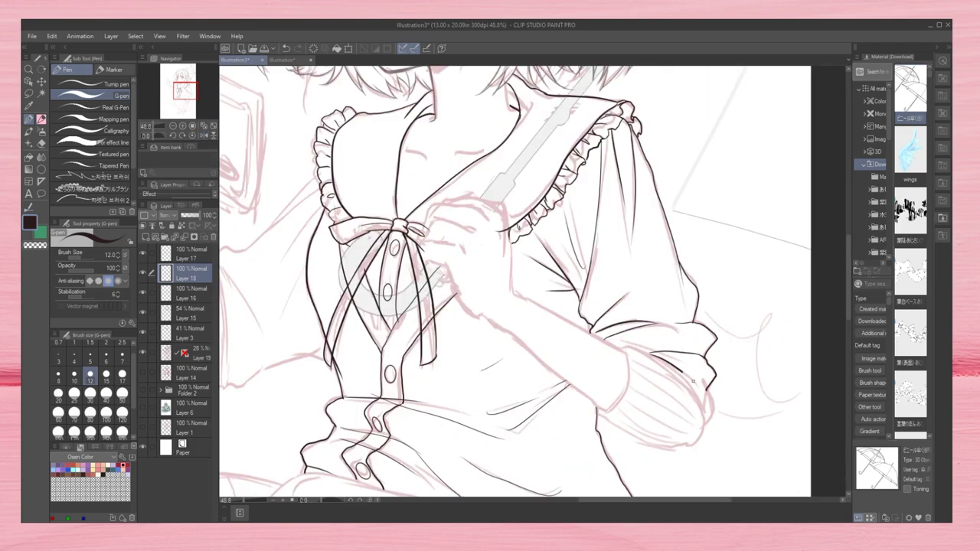
{"action": "key", "text": "ctrl+z"}
{"action": "left_click", "coordinate": [204, 136]}
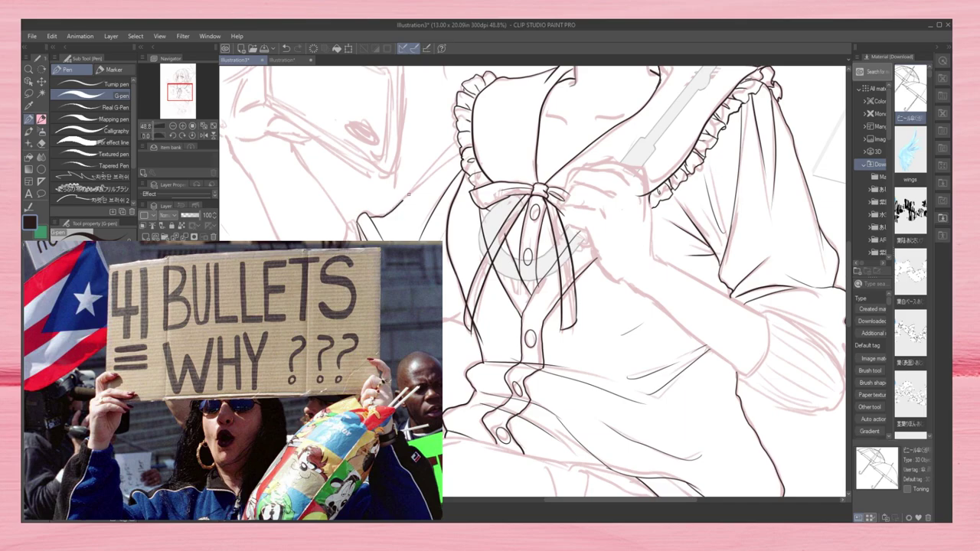
Step: Ink the outline of the far sleeve and the opening of its cuff
{"action": "left_click_drag", "start_coordinate": [406, 201], "coordinate": [460, 154]}
{"action": "left_click_drag", "start_coordinate": [417, 331], "coordinate": [457, 323]}
{"action": "mouse_move", "coordinate": [263, 83]}
{"action": "left_mouse_down"}
{"action": "mouse_move", "coordinate": [366, 226]}
{"action": "mouse_move", "coordinate": [343, 244]}
{"action": "left_mouse_up"}
{"action": "mouse_move", "coordinate": [401, 418]}
{"action": "left_mouse_down"}
{"action": "mouse_move", "coordinate": [435, 412]}
{"action": "mouse_move", "coordinate": [367, 403]}
{"action": "mouse_move", "coordinate": [438, 451]}
{"action": "left_mouse_up"}
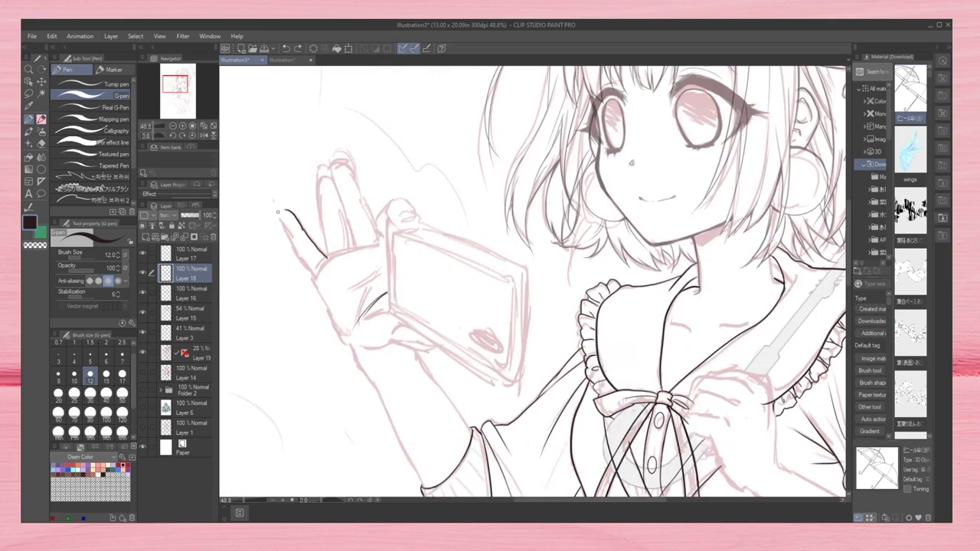
Step: Ink the raised hand's fingers, palm and thumb around the phone
{"action": "left_click_drag", "start_coordinate": [277, 212], "coordinate": [314, 277]}
{"action": "mouse_move", "coordinate": [329, 257]}
{"action": "left_mouse_down"}
{"action": "mouse_move", "coordinate": [321, 162]}
{"action": "mouse_move", "coordinate": [347, 216]}
{"action": "mouse_move", "coordinate": [383, 244]}
{"action": "left_mouse_up"}
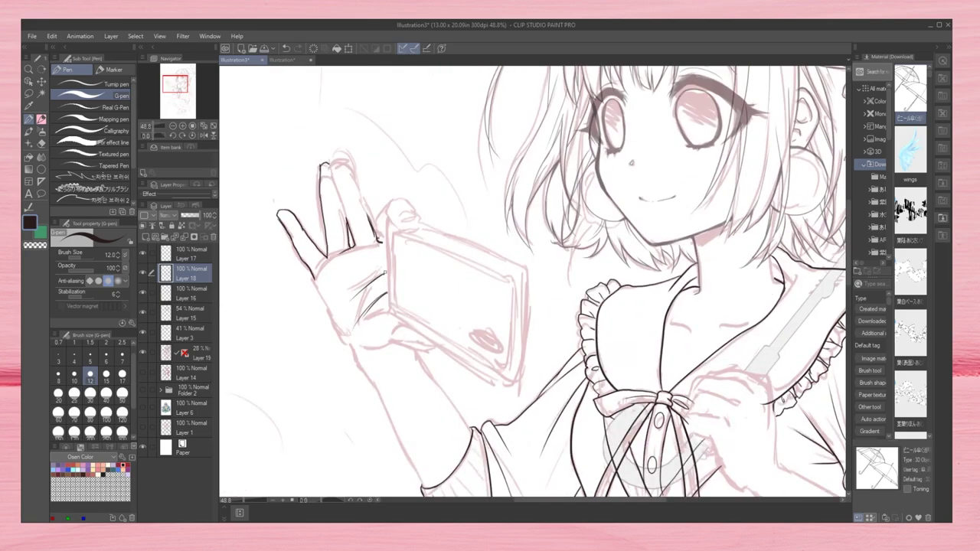
{"action": "left_click_drag", "start_coordinate": [315, 279], "coordinate": [343, 341]}
{"action": "left_click_drag", "start_coordinate": [357, 351], "coordinate": [402, 343]}
{"action": "left_click_drag", "start_coordinate": [380, 238], "coordinate": [417, 222]}
{"action": "mouse_move", "coordinate": [331, 167]}
{"action": "left_mouse_down"}
{"action": "mouse_move", "coordinate": [354, 181]}
{"action": "mouse_move", "coordinate": [367, 219]}
{"action": "mouse_move", "coordinate": [322, 239]}
{"action": "left_mouse_up"}
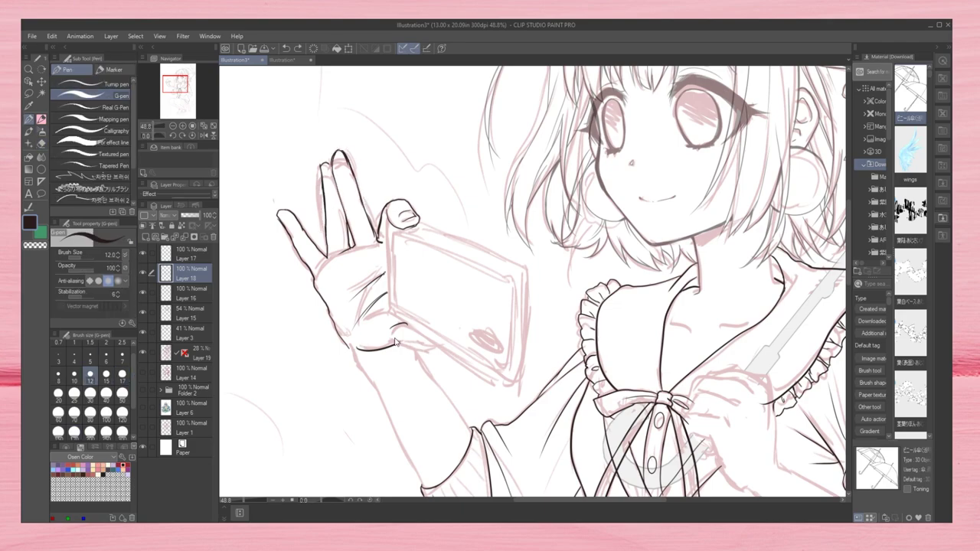
{"action": "left_click_drag", "start_coordinate": [396, 349], "coordinate": [433, 337]}
{"action": "left_click_drag", "start_coordinate": [408, 334], "coordinate": [418, 328]}
Step: Ink the phone's outer frame and inner screen border
{"action": "left_click_drag", "start_coordinate": [389, 217], "coordinate": [395, 319]}
{"action": "left_click_drag", "start_coordinate": [392, 239], "coordinate": [401, 317]}
{"action": "key", "text": "h"}
{"action": "left_click_drag", "start_coordinate": [671, 234], "coordinate": [572, 271]}
{"action": "mouse_move", "coordinate": [556, 278]}
{"action": "left_mouse_down"}
{"action": "mouse_move", "coordinate": [555, 377]}
{"action": "mouse_move", "coordinate": [664, 317]}
{"action": "left_mouse_up"}
{"action": "left_click_drag", "start_coordinate": [551, 384], "coordinate": [672, 317]}
{"action": "mouse_move", "coordinate": [647, 222]}
{"action": "left_mouse_down"}
{"action": "mouse_move", "coordinate": [540, 266]}
{"action": "mouse_move", "coordinate": [547, 383]}
{"action": "left_mouse_up"}
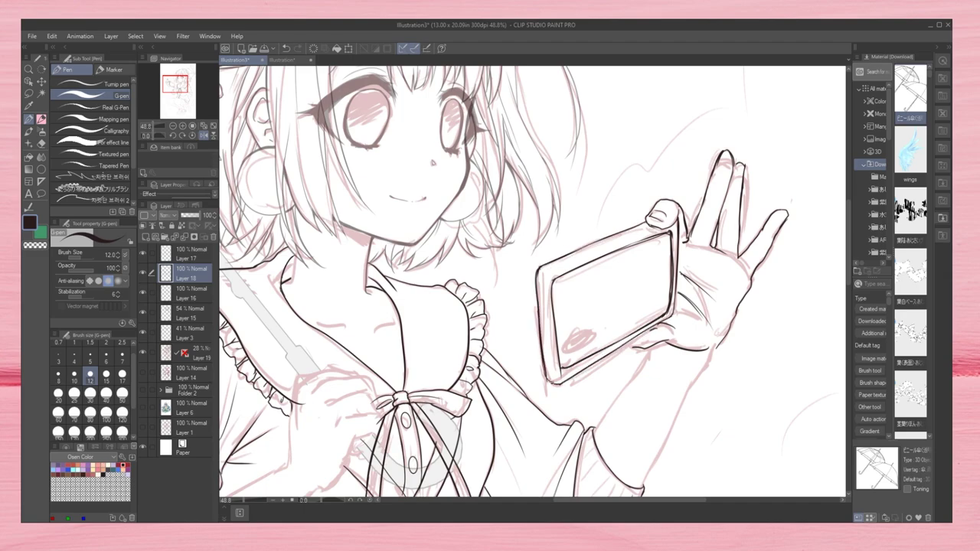
{"action": "key", "text": "e"}
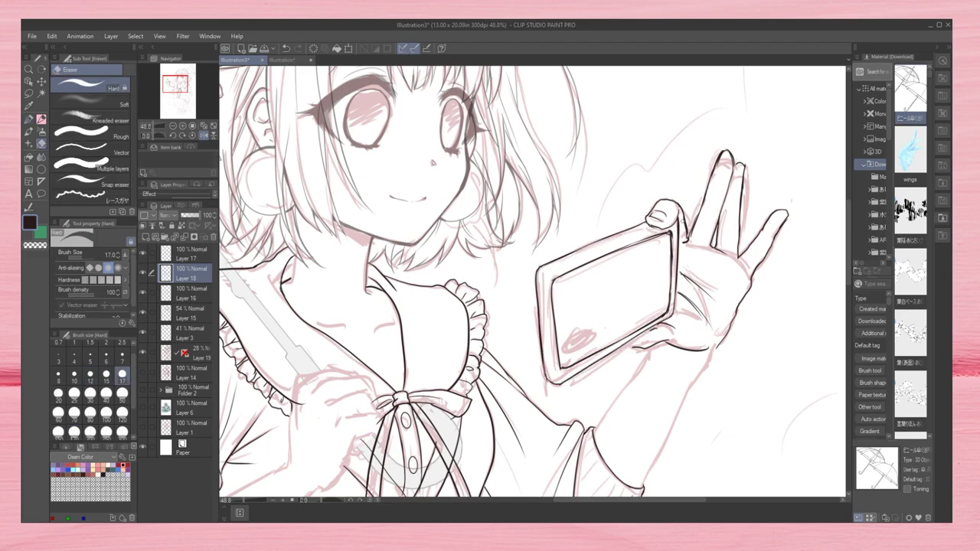
Step: Ink the raised forearm from the wrist down to the sleeve cuff
{"action": "key", "text": "p"}
{"action": "left_click_drag", "start_coordinate": [714, 347], "coordinate": [726, 337]}
{"action": "left_click_drag", "start_coordinate": [536, 306], "coordinate": [560, 237]}
{"action": "left_click_drag", "start_coordinate": [740, 273], "coordinate": [718, 305]}
{"action": "left_click_drag", "start_coordinate": [722, 300], "coordinate": [666, 413]}
{"action": "left_click_drag", "start_coordinate": [683, 270], "coordinate": [617, 360]}
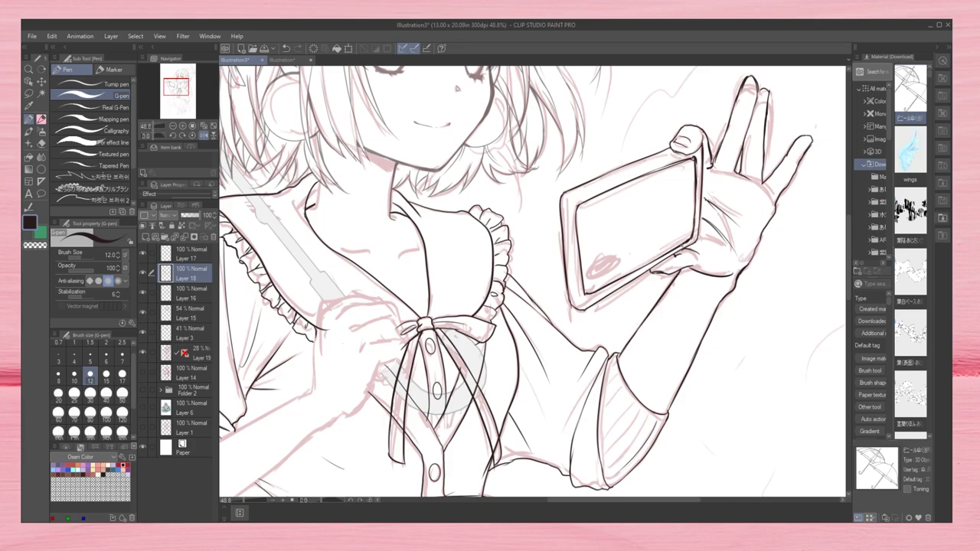
Step: Ink the near thigh's outline and the lines under both bent legs
{"action": "key", "text": "ctrl+minus"}
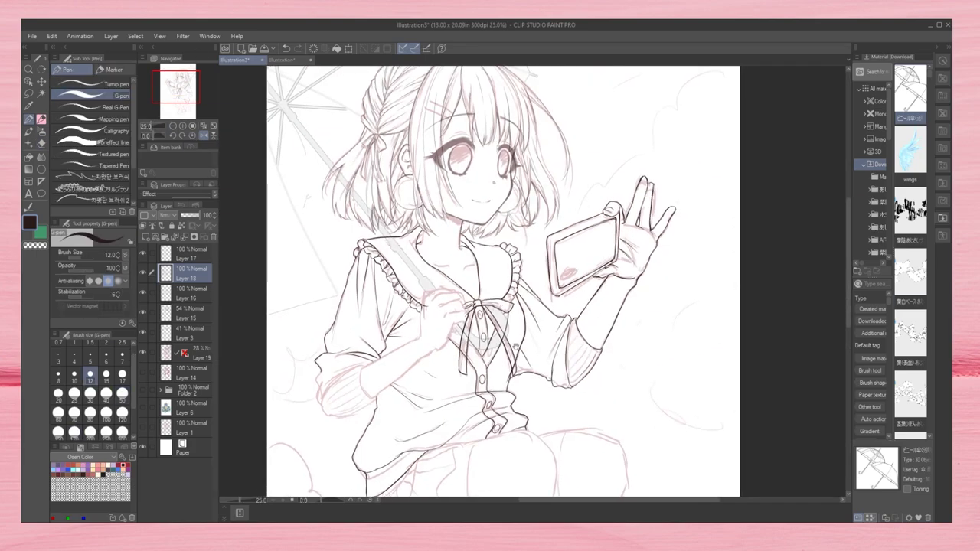
{"action": "scroll", "coordinate": [490, 283], "scroll_direction": "down", "scroll_amount": 5}
{"action": "left_click_drag", "start_coordinate": [399, 224], "coordinate": [354, 354]}
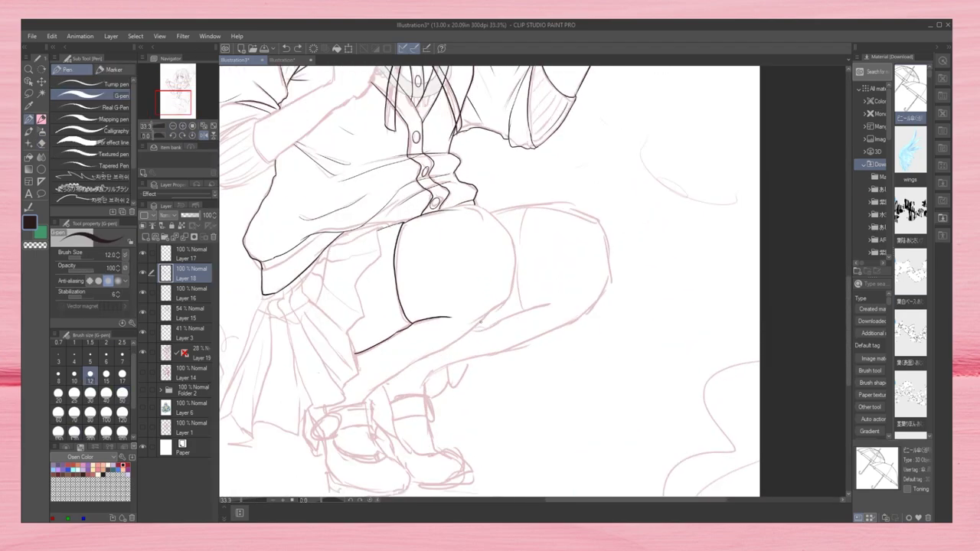
{"action": "key", "text": "h"}
{"action": "scroll", "coordinate": [490, 284], "scroll_direction": "up", "scroll_amount": 5}
{"action": "key", "text": "ctrl+0"}
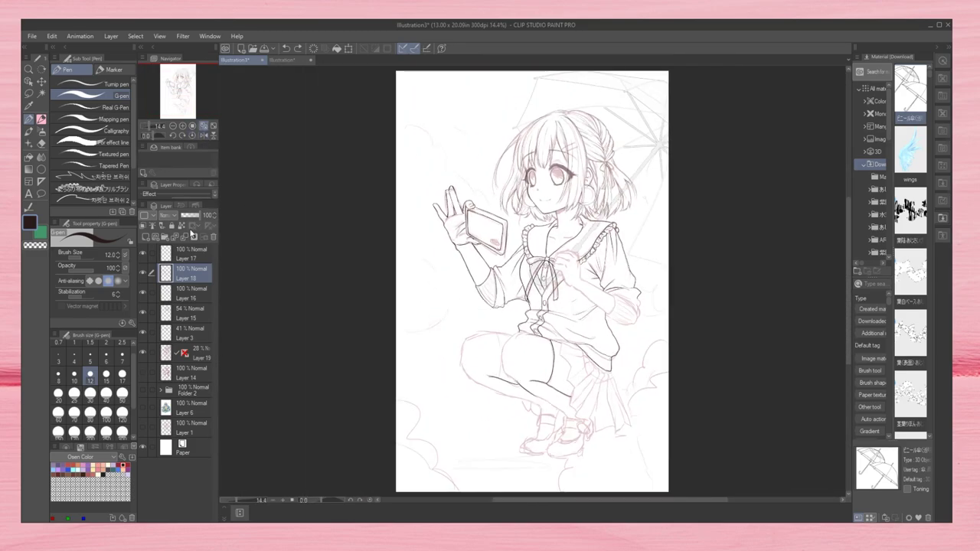
Step: Set Layer 3's opacity to 100% and save the illustration
{"action": "left_click", "coordinate": [192, 333]}
{"action": "left_click_drag", "start_coordinate": [189, 215], "coordinate": [245, 210]}
{"action": "key", "text": "ctrl+s"}
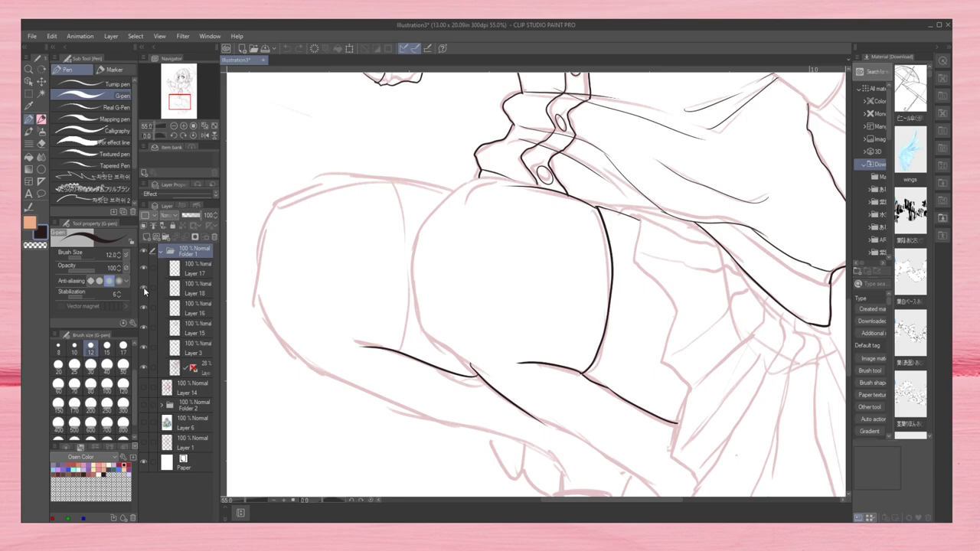
Step: Erase the inked thigh and leg lines on Layer 18 with the Hard eraser at size 170
{"action": "left_click", "coordinate": [177, 288]}
{"action": "left_click_drag", "start_coordinate": [368, 348], "coordinate": [528, 414]}
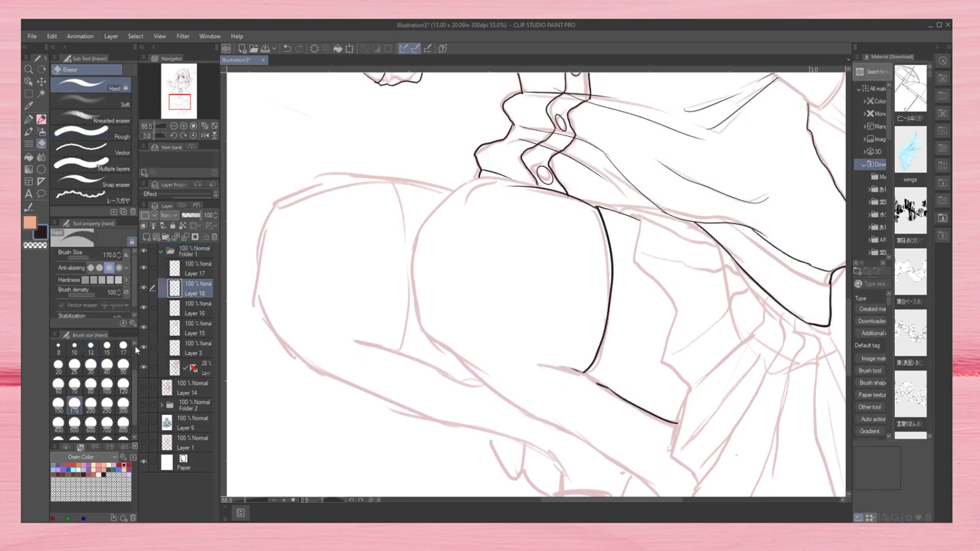
{"action": "mouse_move", "coordinate": [528, 191]}
{"action": "left_mouse_down"}
{"action": "mouse_move", "coordinate": [613, 223]}
{"action": "mouse_move", "coordinate": [651, 406]}
{"action": "left_mouse_up"}
Step: Ink the far leg's knee outline, from the blouse hem along the top of the thigh and around the kneecap
{"action": "mouse_move", "coordinate": [320, 181]}
{"action": "left_mouse_down"}
{"action": "mouse_move", "coordinate": [263, 291]}
{"action": "mouse_move", "coordinate": [311, 365]}
{"action": "mouse_move", "coordinate": [387, 183]}
{"action": "left_mouse_up"}
{"action": "key", "text": "ctrl+z"}
{"action": "left_click_drag", "start_coordinate": [278, 203], "coordinate": [468, 187]}
{"action": "key", "text": "e"}
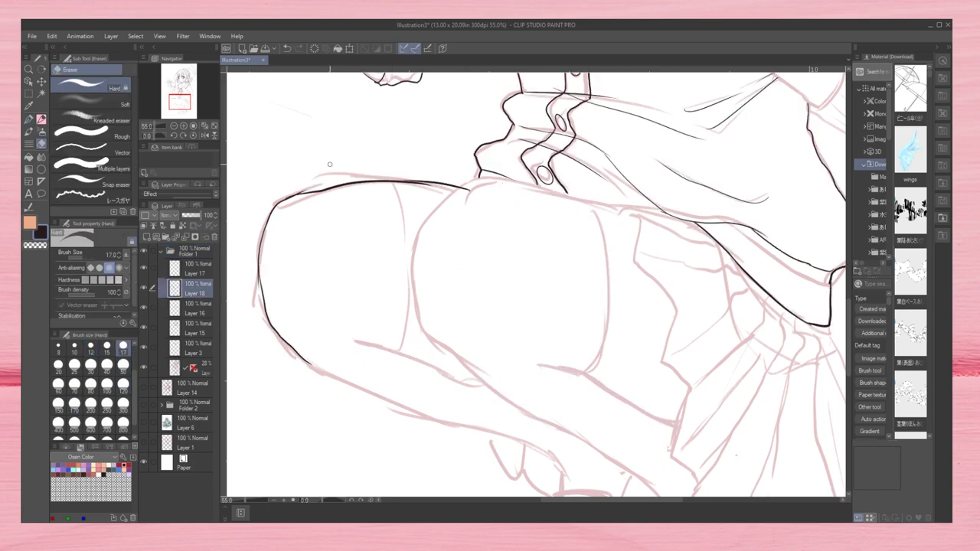
{"action": "key", "text": "p"}
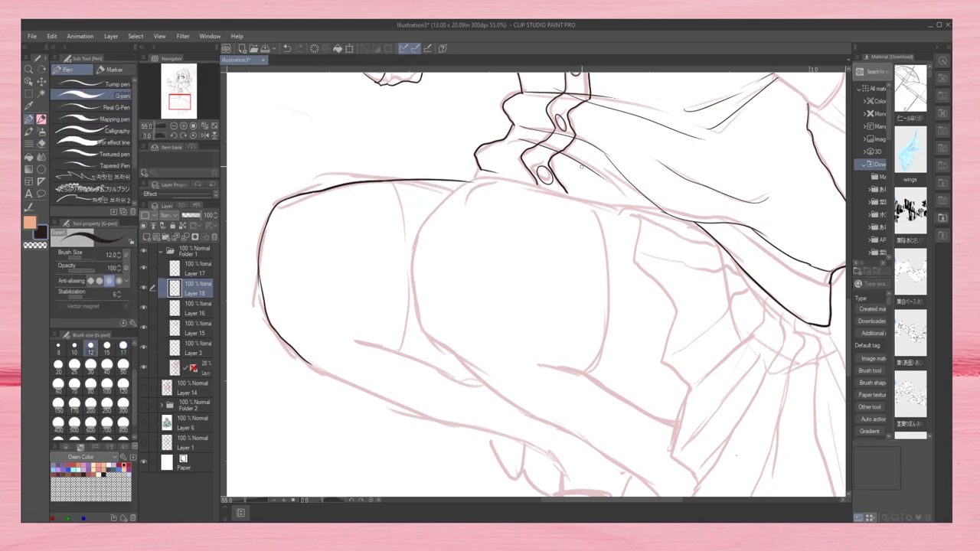
Step: Rotate the canvas and ink the upper and lower lines of the far lower leg down to the ankle
{"action": "left_click", "coordinate": [151, 136]}
{"action": "left_click_drag", "start_coordinate": [150, 136], "coordinate": [146, 136]}
{"action": "left_click_drag", "start_coordinate": [577, 153], "coordinate": [586, 343]}
{"action": "mouse_move", "coordinate": [533, 459]}
{"action": "left_mouse_down"}
{"action": "mouse_move", "coordinate": [608, 406]}
{"action": "mouse_move", "coordinate": [626, 331]}
{"action": "left_mouse_up"}
{"action": "left_click_drag", "start_coordinate": [631, 98], "coordinate": [623, 349]}
{"action": "left_click_drag", "start_coordinate": [766, 291], "coordinate": [644, 312]}
{"action": "left_click_drag", "start_coordinate": [505, 229], "coordinate": [498, 378]}
{"action": "left_click_drag", "start_coordinate": [510, 176], "coordinate": [493, 364]}
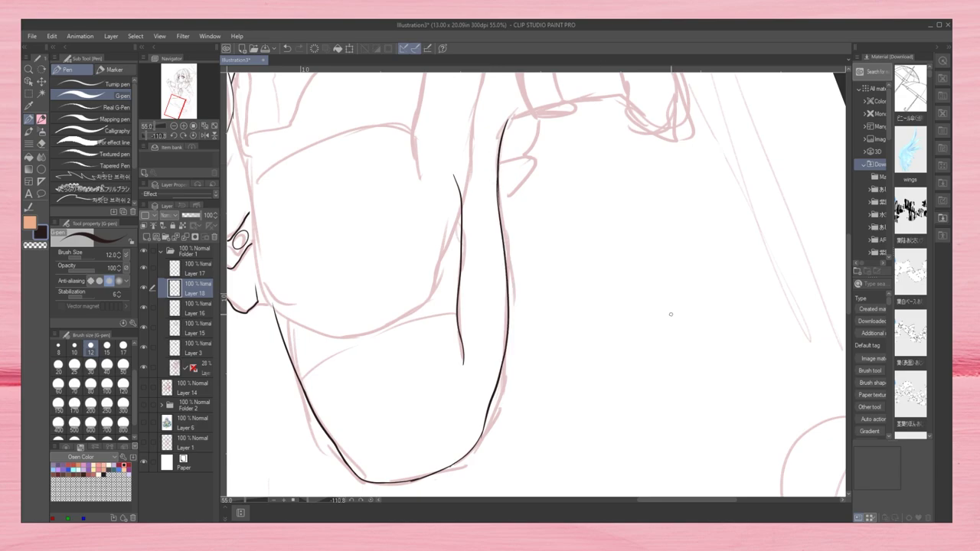
{"action": "left_click_drag", "start_coordinate": [603, 391], "coordinate": [653, 445]}
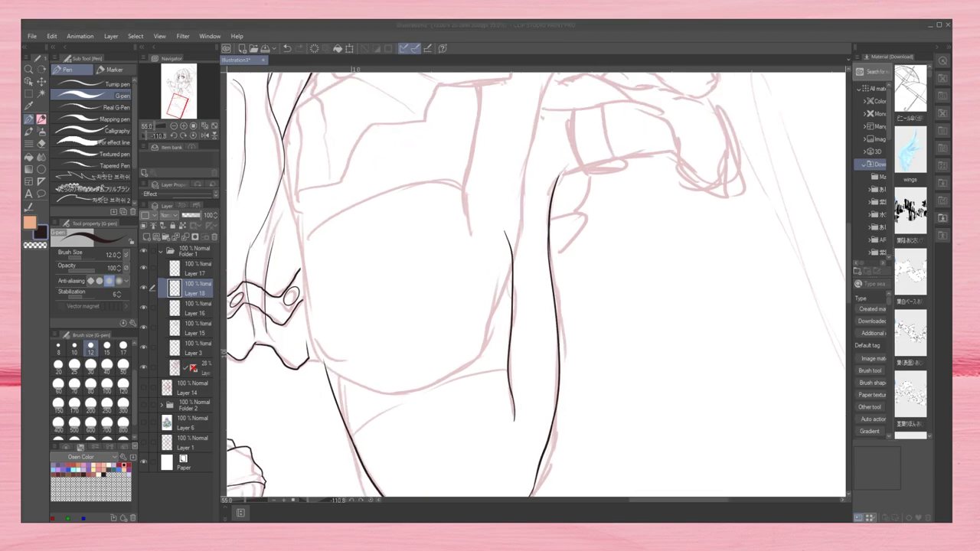
{"action": "left_click_drag", "start_coordinate": [574, 178], "coordinate": [546, 242]}
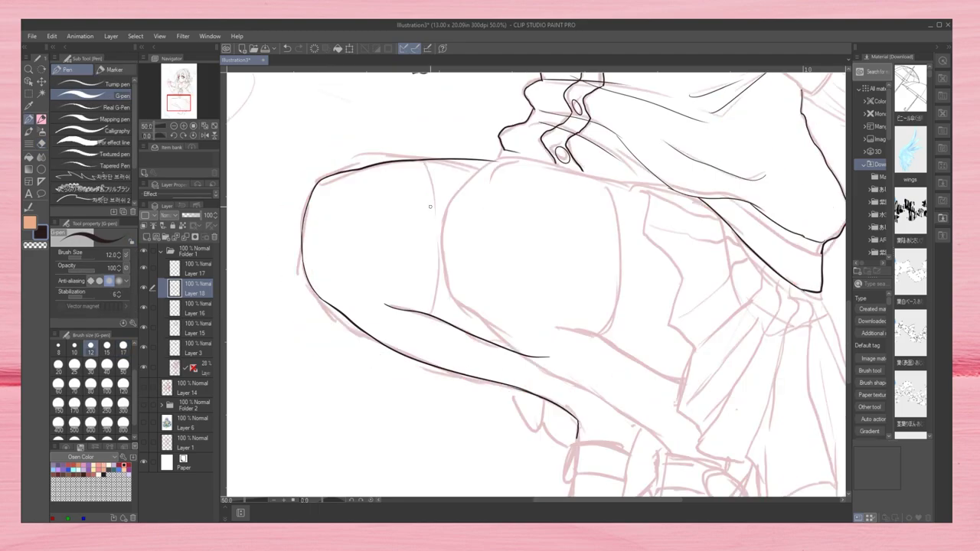
Step: Ink the stocking edge across the far thigh, the far ankle and the front of the far shoe
{"action": "left_click_drag", "start_coordinate": [426, 161], "coordinate": [422, 311]}
{"action": "mouse_move", "coordinate": [491, 345]}
{"action": "left_mouse_down"}
{"action": "mouse_move", "coordinate": [501, 220]}
{"action": "mouse_move", "coordinate": [490, 413]}
{"action": "left_mouse_up"}
{"action": "left_click_drag", "start_coordinate": [536, 321], "coordinate": [521, 306]}
{"action": "left_click_drag", "start_coordinate": [543, 392], "coordinate": [598, 382]}
{"action": "mouse_move", "coordinate": [627, 289]}
{"action": "left_mouse_down"}
{"action": "mouse_move", "coordinate": [596, 383]}
{"action": "mouse_move", "coordinate": [497, 441]}
{"action": "left_mouse_up"}
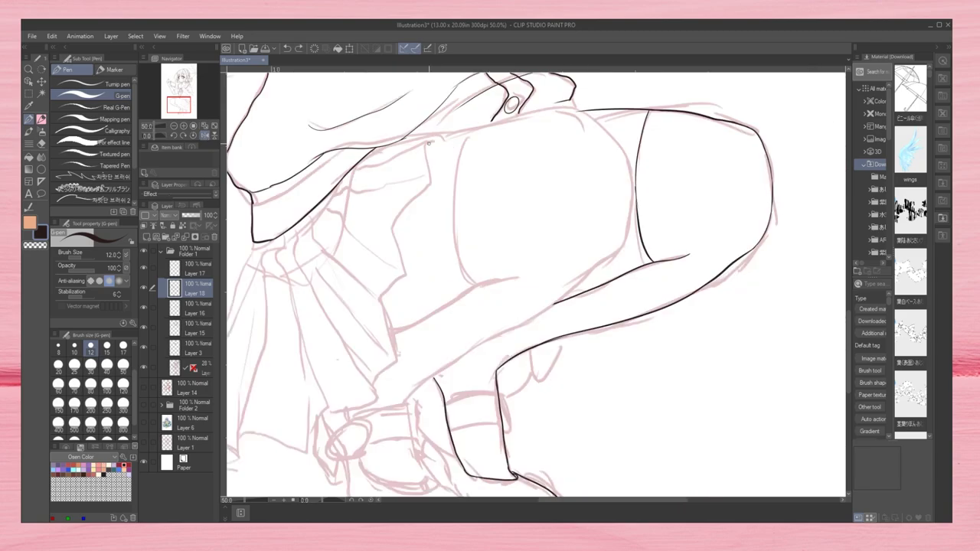
Step: Ink the near thigh and lower leg down to the ankle, including the curved stocking edge and the line under the thigh
{"action": "left_click_drag", "start_coordinate": [428, 145], "coordinate": [576, 110]}
{"action": "left_click_drag", "start_coordinate": [402, 277], "coordinate": [378, 380]}
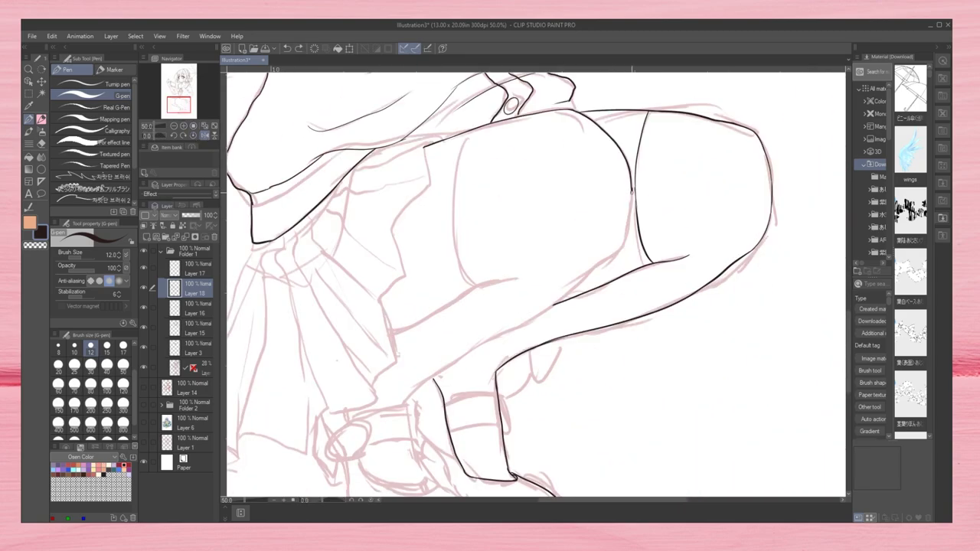
{"action": "mouse_move", "coordinate": [633, 189]}
{"action": "left_mouse_down"}
{"action": "mouse_move", "coordinate": [613, 262]}
{"action": "mouse_move", "coordinate": [551, 309]}
{"action": "left_mouse_up"}
{"action": "key", "text": "ctrl+z"}
{"action": "left_click_drag", "start_coordinate": [605, 262], "coordinate": [404, 404]}
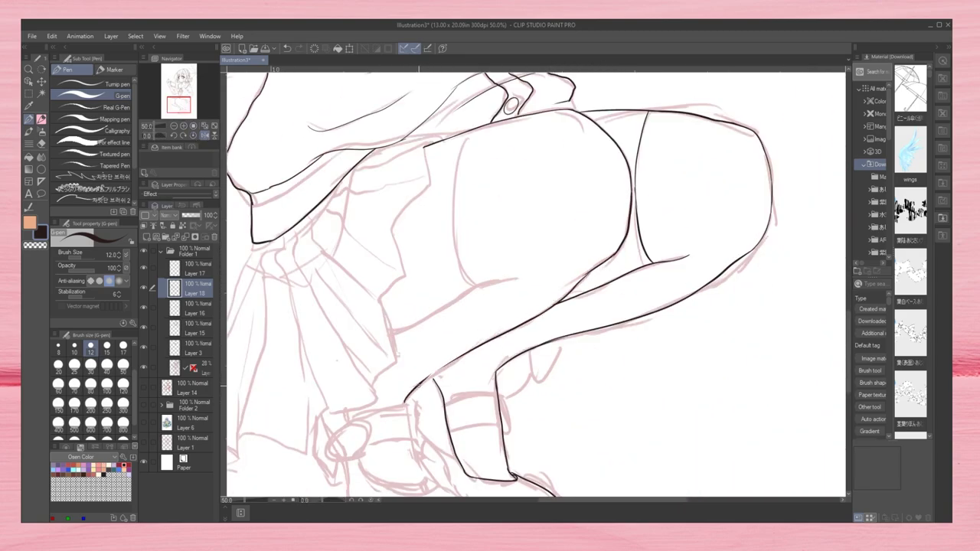
{"action": "left_click_drag", "start_coordinate": [465, 133], "coordinate": [479, 282]}
{"action": "left_click_drag", "start_coordinate": [389, 334], "coordinate": [528, 277]}
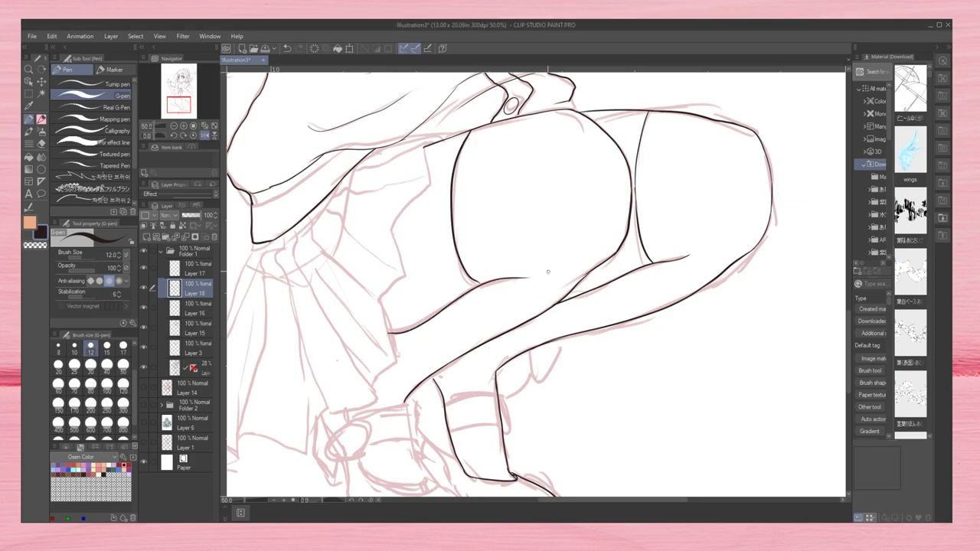
Step: Ink the near foot's ankle, curved shoe opening and rounded shoe outline
{"action": "key", "text": "ctrl+minus"}
{"action": "left_click_drag", "start_coordinate": [624, 420], "coordinate": [694, 342]}
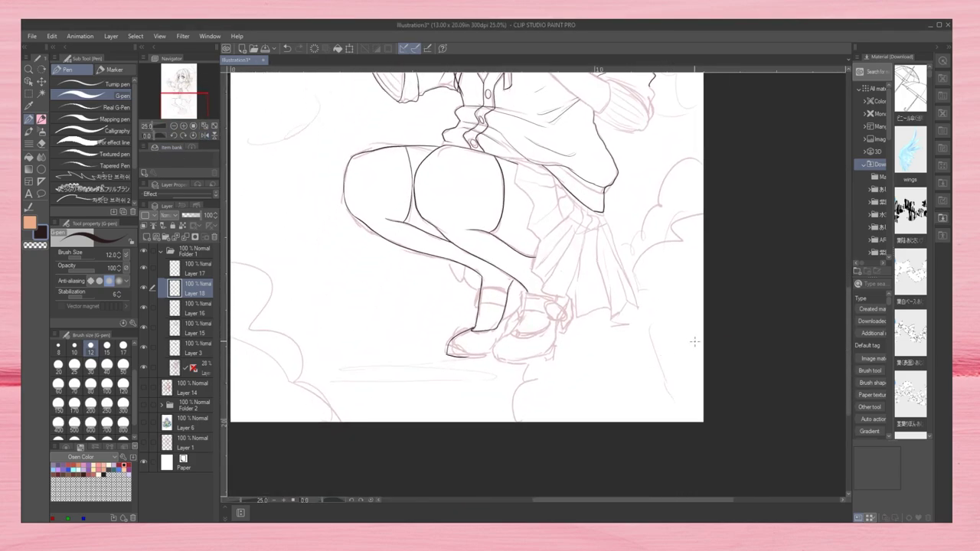
{"action": "key", "text": "ctrl+plus"}
{"action": "left_click_drag", "start_coordinate": [517, 296], "coordinate": [509, 346]}
{"action": "left_click_drag", "start_coordinate": [494, 381], "coordinate": [558, 369]}
{"action": "left_click_drag", "start_coordinate": [576, 284], "coordinate": [562, 356]}
{"action": "left_click_drag", "start_coordinate": [603, 313], "coordinate": [581, 355]}
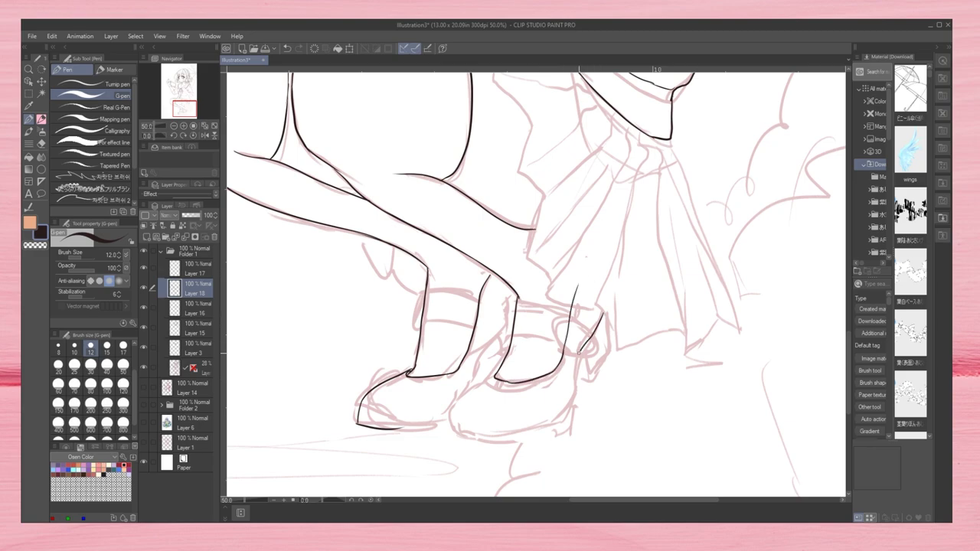
{"action": "left_click_drag", "start_coordinate": [512, 297], "coordinate": [481, 364]}
{"action": "key", "text": "ctrl+z"}
{"action": "key", "text": "h"}
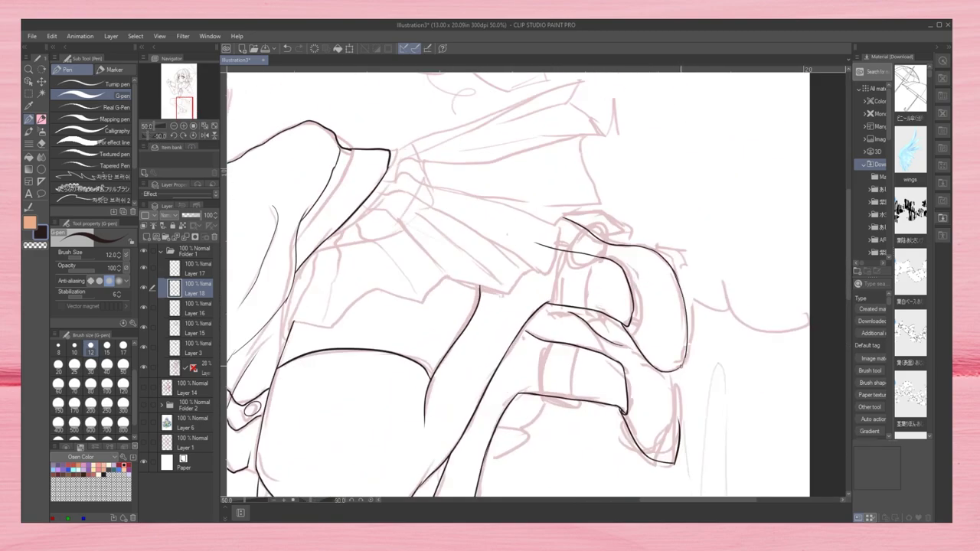
Step: Complete the far shoe's lower edge up to the near shoe and erase the overlapping line ends
{"action": "key", "text": "e"}
{"action": "key", "text": "h"}
{"action": "key", "text": "p"}
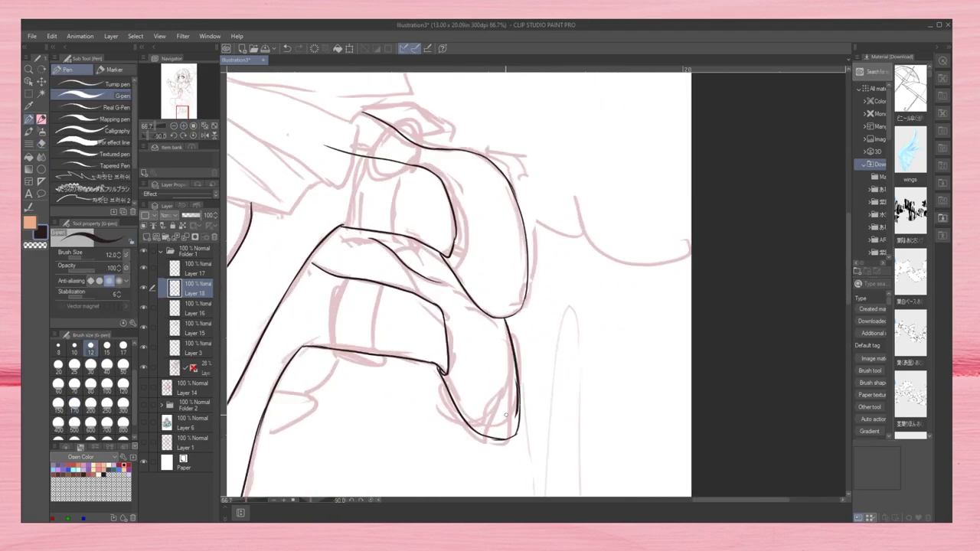
{"action": "key", "text": "ctrl+plus"}
{"action": "left_click_drag", "start_coordinate": [616, 240], "coordinate": [509, 337]}
{"action": "key", "text": "e"}
{"action": "left_click_drag", "start_coordinate": [321, 400], "coordinate": [432, 404]}
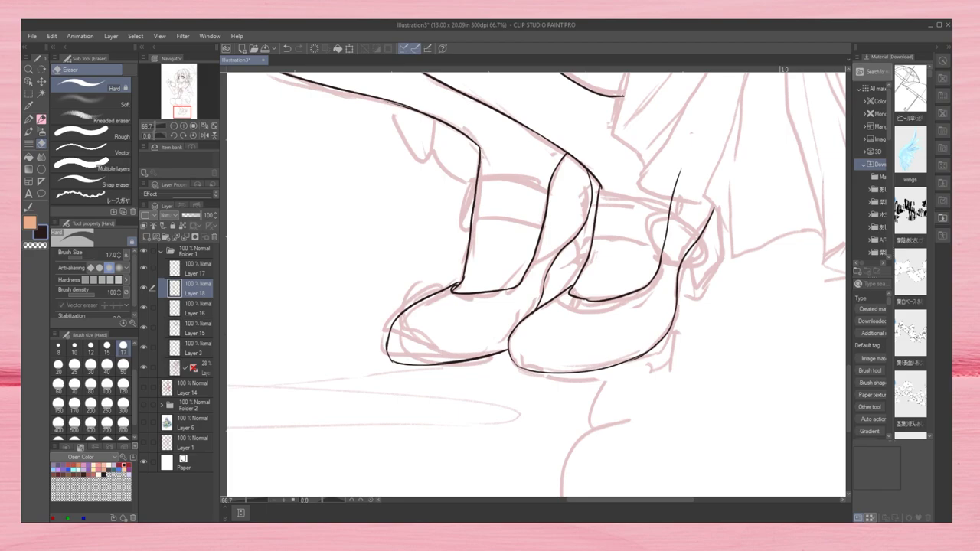
Step: Ink the soles of both shoes, the near shoe's heel and the far shoe's ankle strap
{"action": "key", "text": "ctrl+0"}
{"action": "key", "text": "p"}
{"action": "key", "text": "ctrl+plus"}
{"action": "left_click_drag", "start_coordinate": [689, 326], "coordinate": [712, 371]}
{"action": "key", "text": "ctrl+z"}
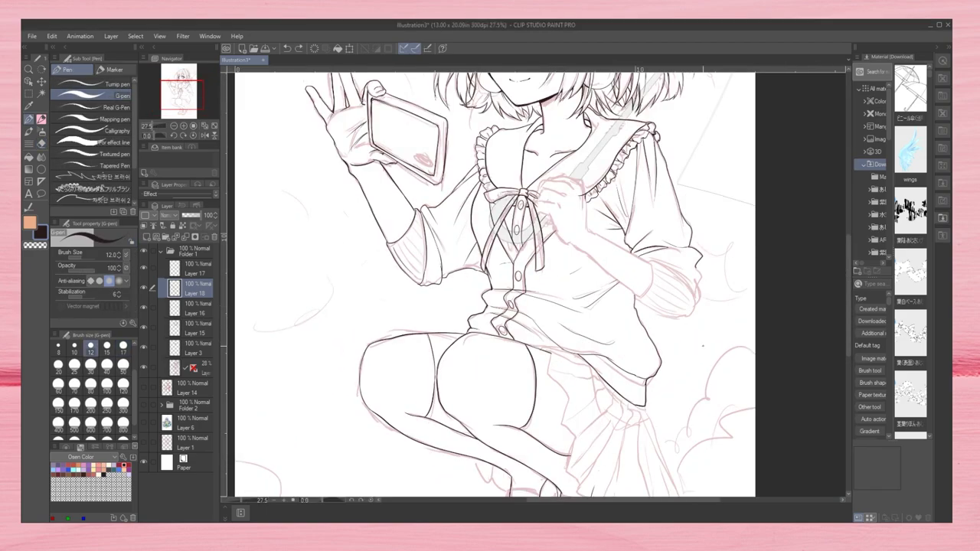
{"action": "left_click_drag", "start_coordinate": [639, 465], "coordinate": [582, 84]}
{"action": "left_click_drag", "start_coordinate": [513, 321], "coordinate": [572, 314]}
{"action": "mouse_move", "coordinate": [518, 289]}
{"action": "left_mouse_down"}
{"action": "mouse_move", "coordinate": [576, 288]}
{"action": "mouse_move", "coordinate": [515, 324]}
{"action": "left_mouse_up"}
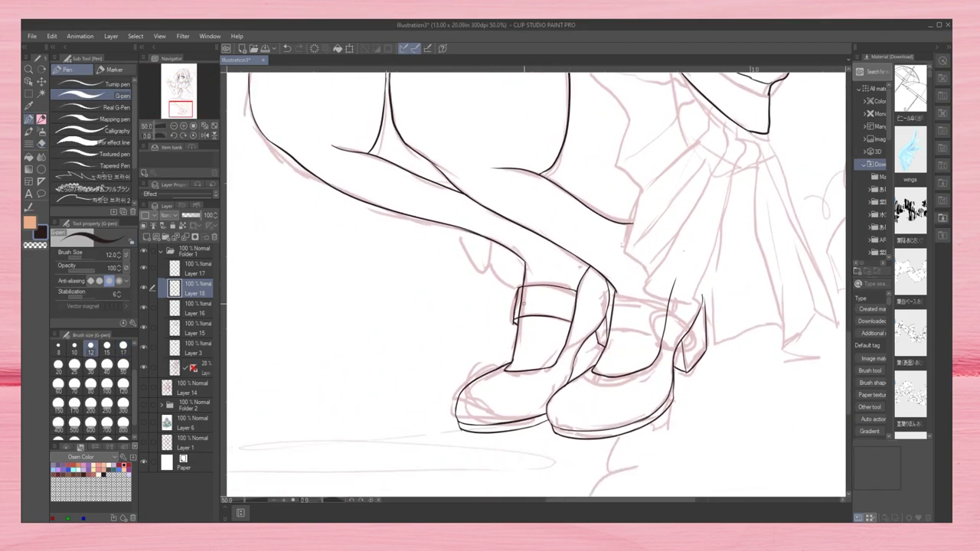
Step: Ink the upper, lower and side edges of the near shoe's ankle strap
{"action": "key", "text": "e"}
{"action": "key", "text": "p"}
{"action": "left_click_drag", "start_coordinate": [613, 300], "coordinate": [668, 305]}
{"action": "left_click_drag", "start_coordinate": [609, 331], "coordinate": [665, 337]}
{"action": "left_click_drag", "start_coordinate": [610, 299], "coordinate": [611, 330]}
{"action": "key", "text": "e"}
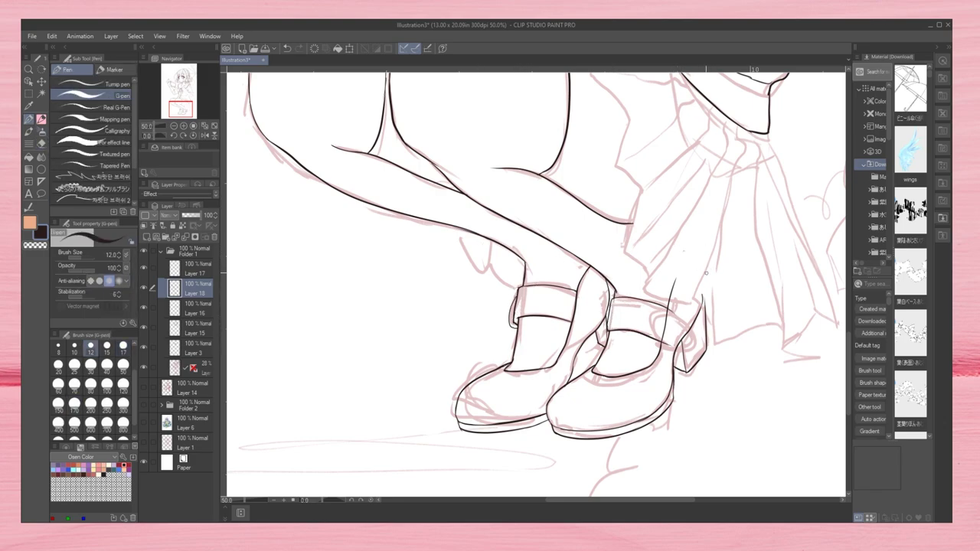
Step: Enlarge the Hard eraser and clear the lines crossing the near shoe's strap where the buckle sits
{"action": "key", "text": "bracketright"}
{"action": "key", "text": "bracketright"}
{"action": "key", "text": "bracketright"}
{"action": "key", "text": "bracketright"}
{"action": "key", "text": "bracketright"}
{"action": "mouse_move", "coordinate": [663, 329]}
{"action": "left_mouse_down"}
{"action": "mouse_move", "coordinate": [685, 337]}
{"action": "mouse_move", "coordinate": [658, 332]}
{"action": "mouse_move", "coordinate": [683, 346]}
{"action": "mouse_move", "coordinate": [671, 321]}
{"action": "mouse_move", "coordinate": [689, 344]}
{"action": "left_mouse_up"}
{"action": "key", "text": "p"}
{"action": "key", "text": "ctrl+z"}
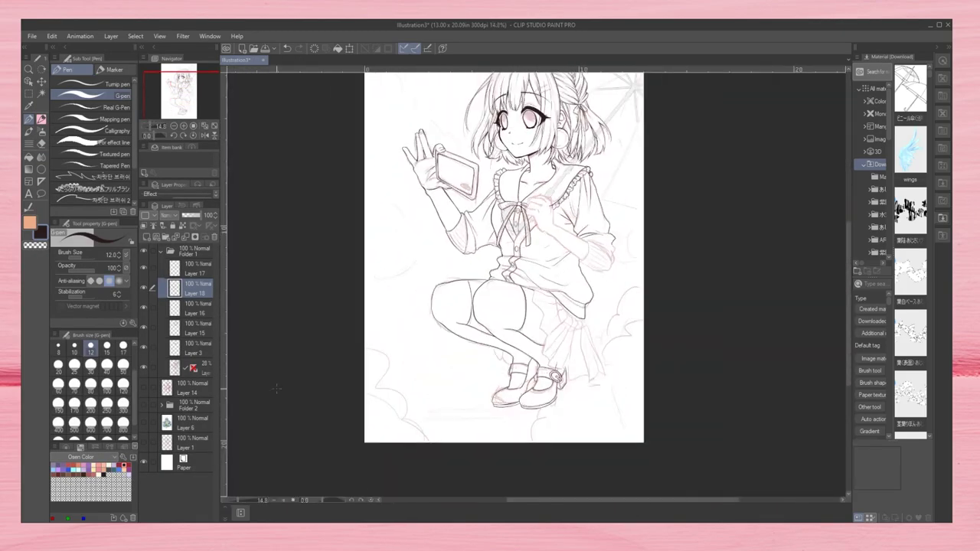
Step: Fade Layer 17's finished lines to 44% opacity and ink the skirt's zigzag front edge and upper folds on a separate layer
{"action": "left_click", "coordinate": [144, 307]}
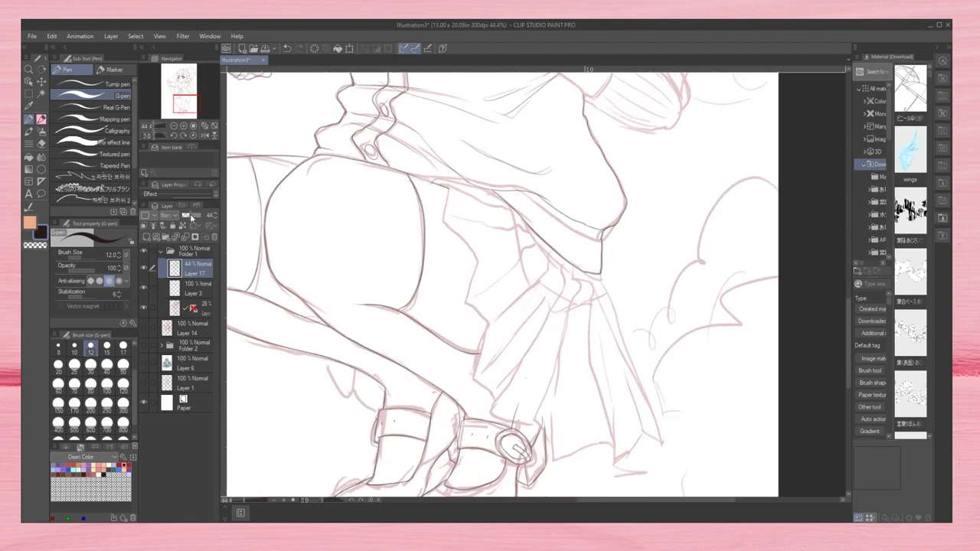
{"action": "mouse_move", "coordinate": [436, 175]}
{"action": "left_mouse_down"}
{"action": "mouse_move", "coordinate": [485, 328]}
{"action": "mouse_move", "coordinate": [466, 390]}
{"action": "left_mouse_up"}
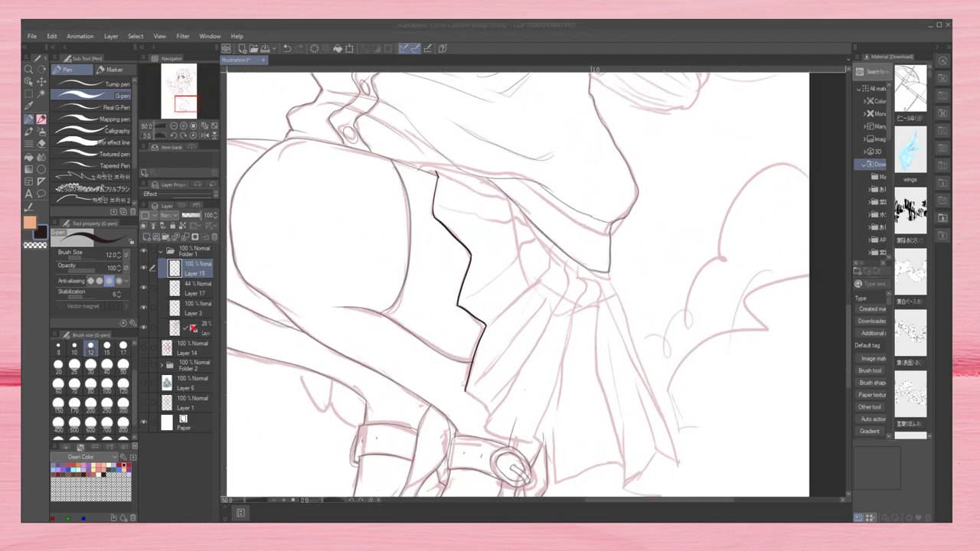
{"action": "left_click", "coordinate": [205, 136]}
{"action": "left_click_drag", "start_coordinate": [560, 220], "coordinate": [601, 217]}
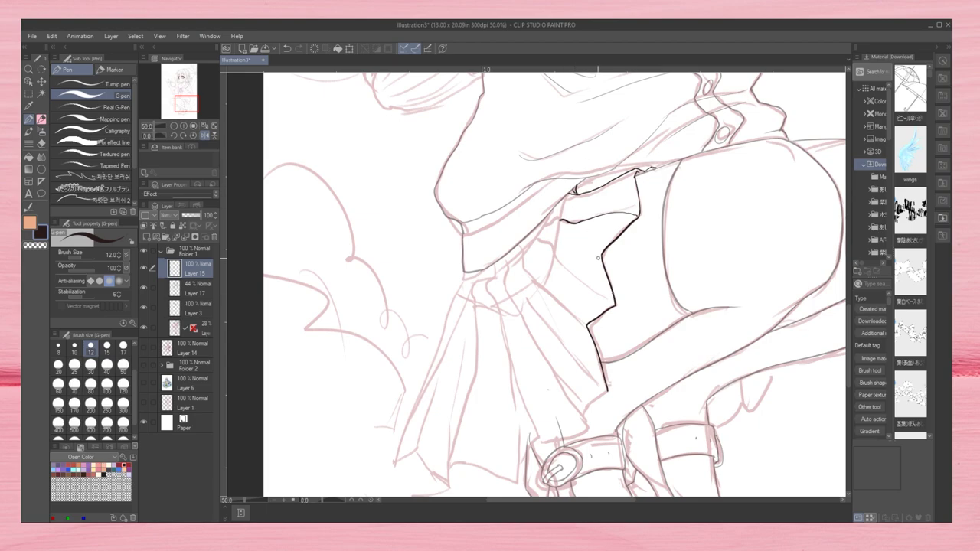
{"action": "left_click_drag", "start_coordinate": [597, 255], "coordinate": [576, 247]}
{"action": "key", "text": "h"}
{"action": "left_click", "coordinate": [206, 137]}
Step: Ink the skirt's back edge and its first pleats from the blouse hem down to the pointed hem
{"action": "left_click_drag", "start_coordinate": [464, 283], "coordinate": [396, 463]}
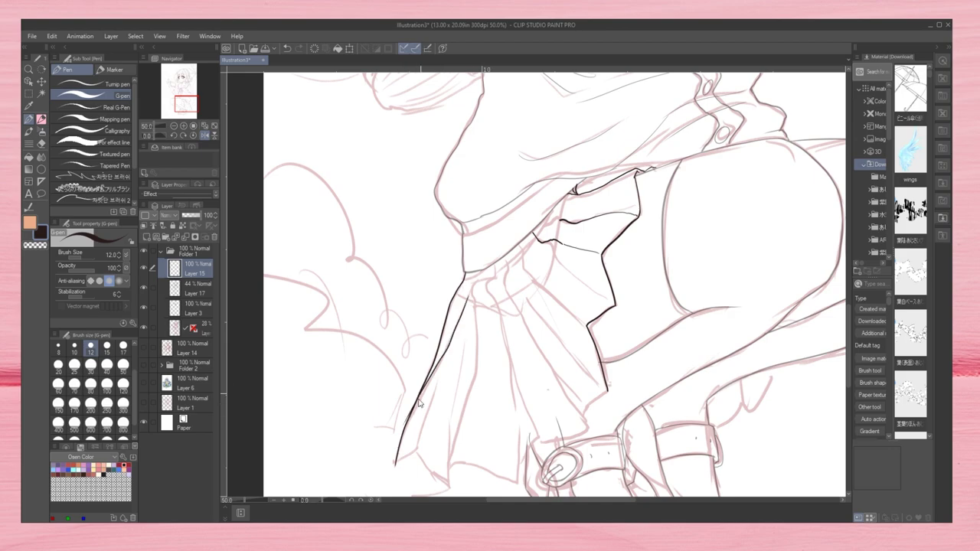
{"action": "left_click_drag", "start_coordinate": [467, 300], "coordinate": [429, 391]}
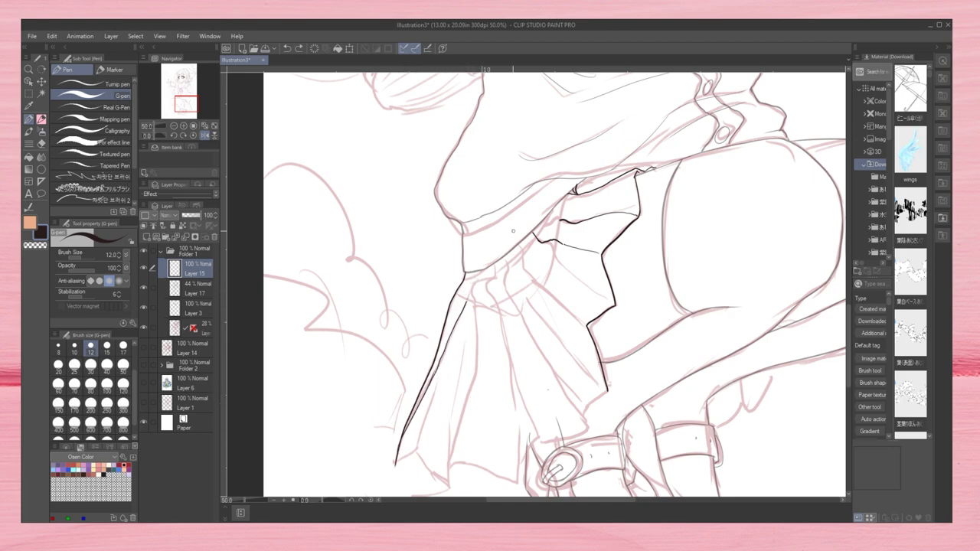
{"action": "left_click_drag", "start_coordinate": [514, 230], "coordinate": [475, 149]}
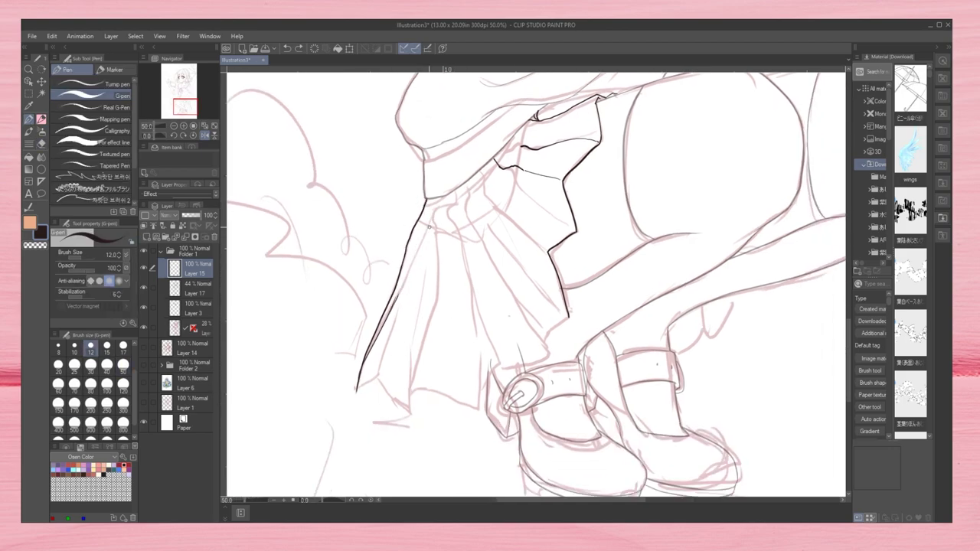
{"action": "left_click_drag", "start_coordinate": [430, 227], "coordinate": [359, 388]}
{"action": "mouse_move", "coordinate": [395, 318]}
{"action": "left_mouse_down"}
{"action": "mouse_move", "coordinate": [363, 384]}
{"action": "mouse_move", "coordinate": [411, 412]}
{"action": "left_mouse_up"}
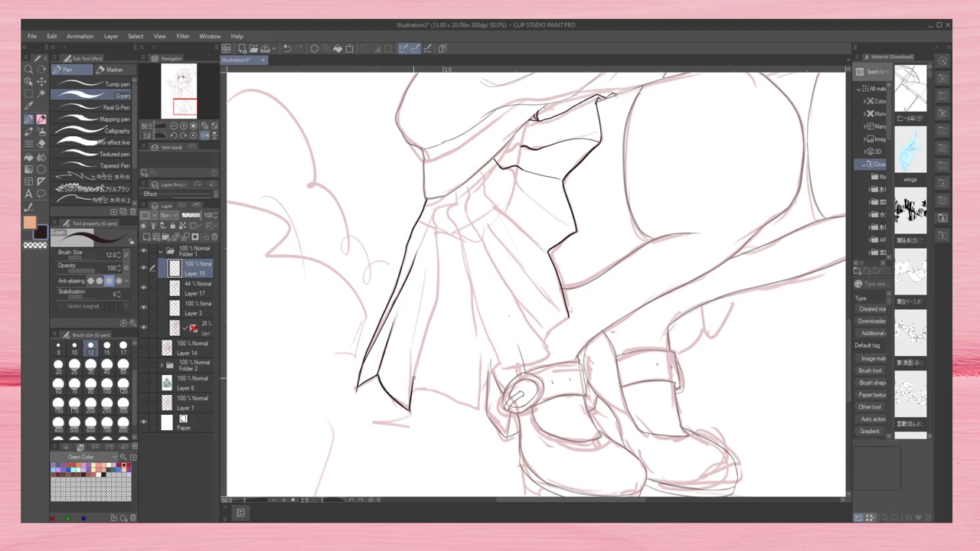
{"action": "left_click_drag", "start_coordinate": [418, 378], "coordinate": [436, 229]}
{"action": "left_click_drag", "start_coordinate": [424, 295], "coordinate": [410, 406]}
{"action": "left_click_drag", "start_coordinate": [439, 196], "coordinate": [426, 299]}
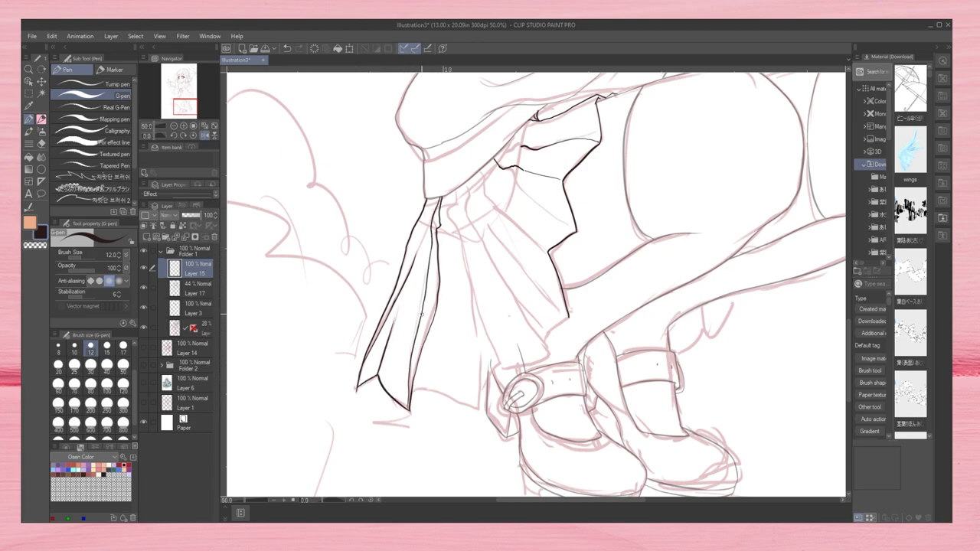
Step: Ink the thin inner fold lines running down the skirt's back pleats
{"action": "scroll", "coordinate": [538, 289], "scroll_direction": "down", "scroll_amount": 2}
{"action": "scroll", "coordinate": [538, 289], "scroll_direction": "up", "scroll_amount": 3}
{"action": "left_click_drag", "start_coordinate": [403, 170], "coordinate": [363, 329]}
{"action": "key", "text": "ctrl+z"}
{"action": "left_click_drag", "start_coordinate": [386, 216], "coordinate": [336, 418]}
{"action": "left_click_drag", "start_coordinate": [399, 177], "coordinate": [326, 405]}
Step: Erase stray bits of the back pleat lines and ink the hem of the next wide pleat
{"action": "key", "text": "e"}
{"action": "left_click_drag", "start_coordinate": [330, 440], "coordinate": [349, 330]}
{"action": "mouse_move", "coordinate": [399, 168]}
{"action": "left_mouse_down"}
{"action": "mouse_move", "coordinate": [337, 344]}
{"action": "mouse_move", "coordinate": [344, 329]}
{"action": "left_mouse_up"}
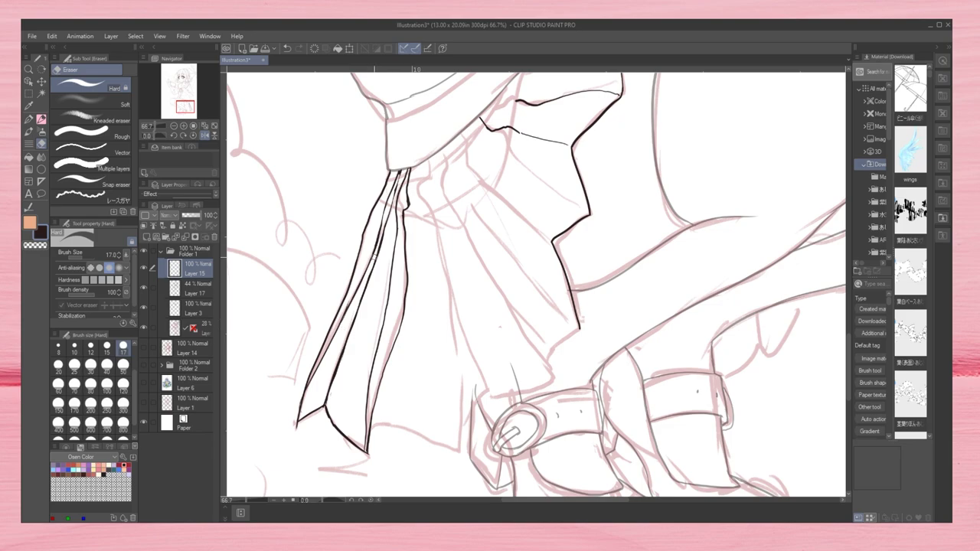
{"action": "key", "text": "p"}
{"action": "left_click_drag", "start_coordinate": [378, 436], "coordinate": [373, 369]}
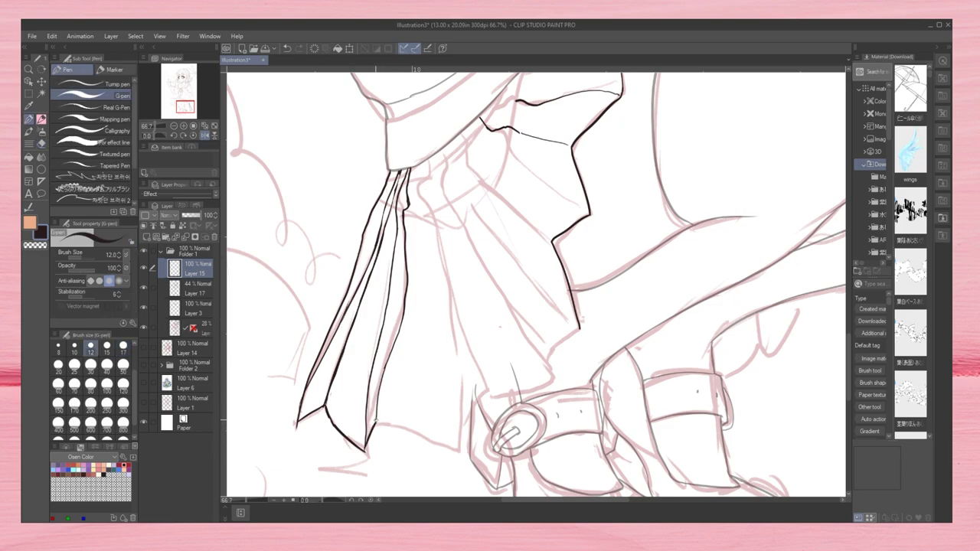
{"action": "left_click_drag", "start_coordinate": [376, 422], "coordinate": [458, 450]}
{"action": "left_click_drag", "start_coordinate": [426, 162], "coordinate": [458, 450]}
{"action": "left_click_drag", "start_coordinate": [468, 412], "coordinate": [462, 450]}
{"action": "left_click_drag", "start_coordinate": [436, 152], "coordinate": [457, 377]}
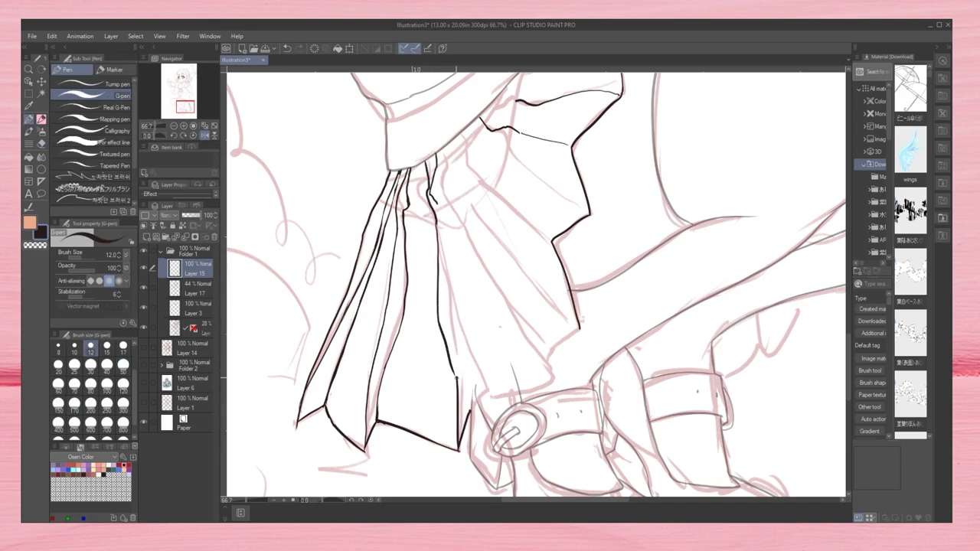
{"action": "key", "text": "ctrl+z"}
{"action": "key", "text": "ctrl+z"}
{"action": "key", "text": "ctrl+z"}
{"action": "key", "text": "ctrl+z"}
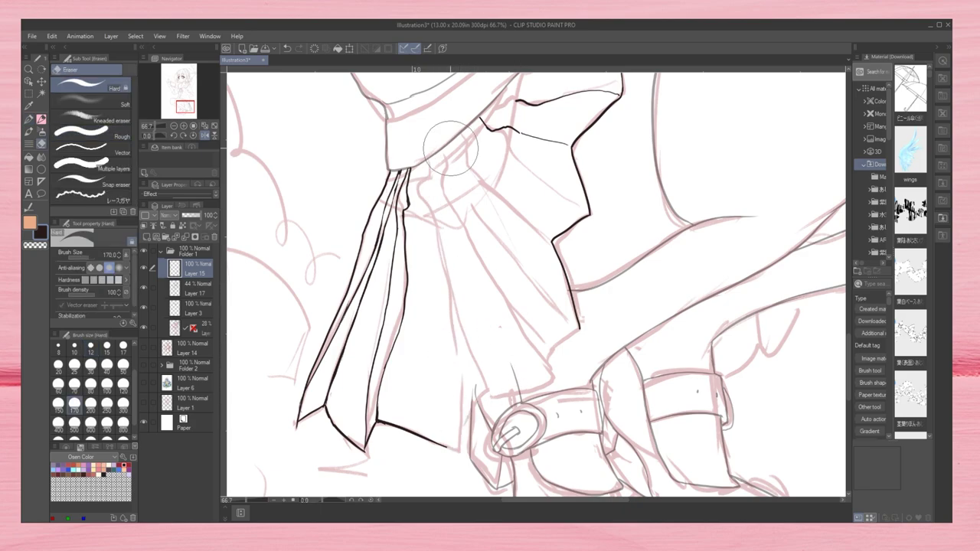
Step: Ink the wide pleat's front edge with its hem corner and the long fold line beside it
{"action": "mouse_move", "coordinate": [435, 157]}
{"action": "left_mouse_down"}
{"action": "mouse_move", "coordinate": [423, 210]}
{"action": "mouse_move", "coordinate": [458, 450]}
{"action": "left_mouse_up"}
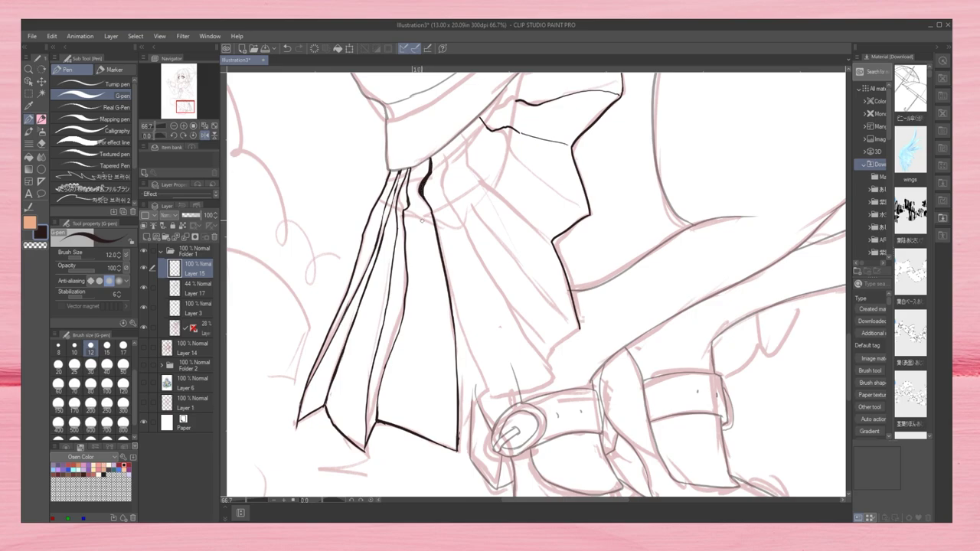
{"action": "left_click_drag", "start_coordinate": [458, 444], "coordinate": [479, 406]}
{"action": "left_click", "coordinate": [184, 127]}
{"action": "left_click", "coordinate": [184, 127]}
{"action": "left_click", "coordinate": [184, 127]}
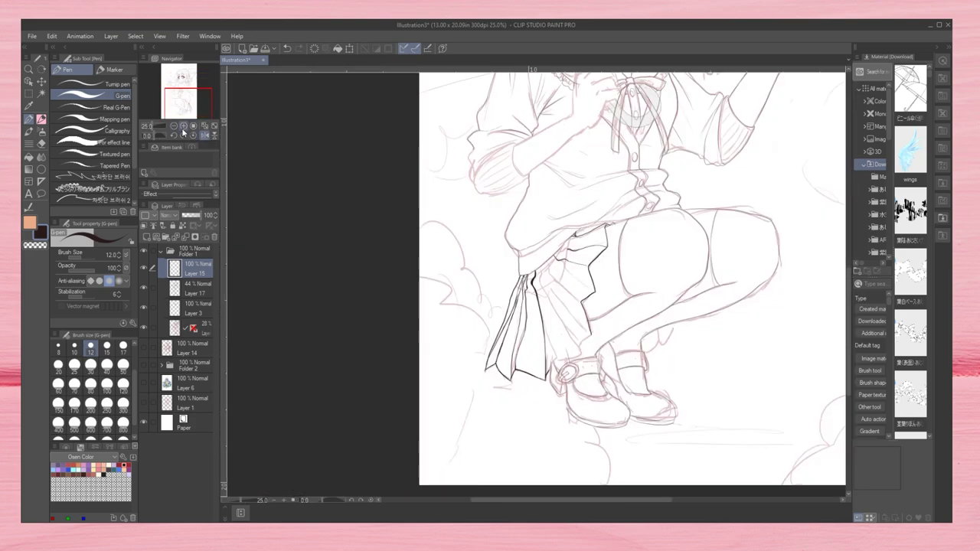
{"action": "left_click", "coordinate": [184, 127]}
{"action": "left_click", "coordinate": [183, 127]}
{"action": "left_click", "coordinate": [184, 127]}
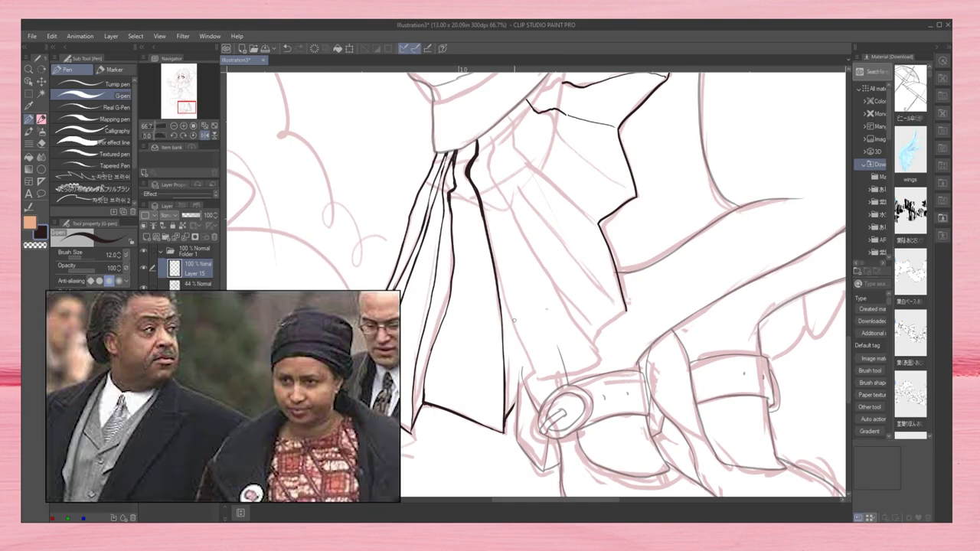
{"action": "mouse_move", "coordinate": [488, 130]}
{"action": "left_mouse_down"}
{"action": "mouse_move", "coordinate": [514, 389]}
{"action": "mouse_move", "coordinate": [528, 398]}
{"action": "left_mouse_up"}
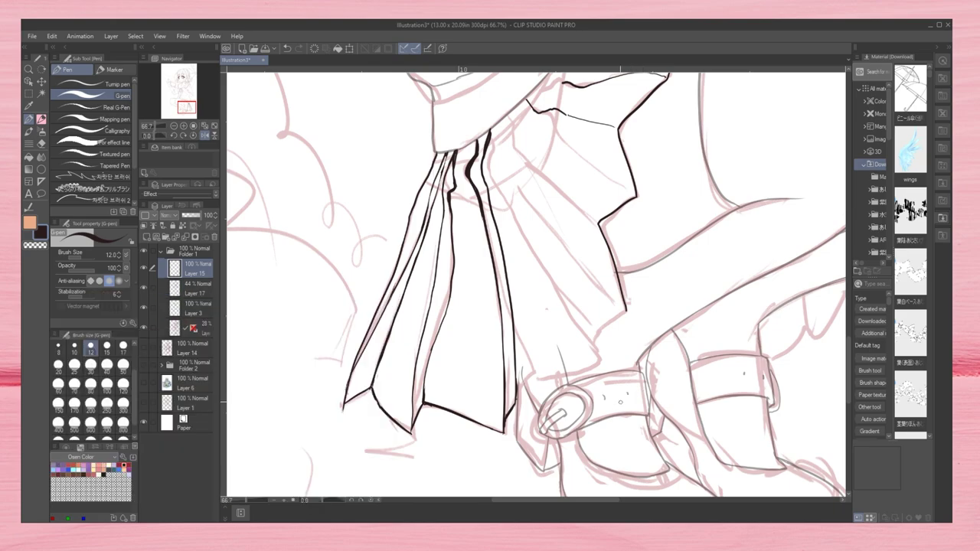
Step: Ink the skirt's front pleat folds and the hem from above the shoe buckle to the zigzag front edge
{"action": "left_click_drag", "start_coordinate": [505, 150], "coordinate": [566, 357]}
{"action": "left_click_drag", "start_coordinate": [528, 205], "coordinate": [548, 258]}
{"action": "mouse_move", "coordinate": [514, 392]}
{"action": "left_mouse_down"}
{"action": "mouse_move", "coordinate": [595, 322]}
{"action": "mouse_move", "coordinate": [531, 209]}
{"action": "left_mouse_up"}
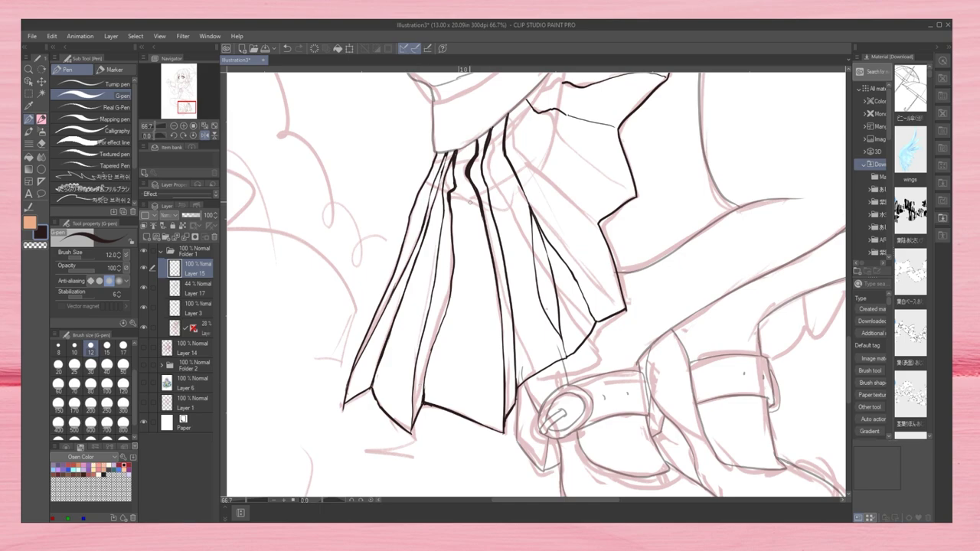
Step: Ink thin crease lines inside the skirt's wide pleat and the narrower pleat in front of it
{"action": "left_click_drag", "start_coordinate": [471, 216], "coordinate": [476, 257]}
{"action": "left_click_drag", "start_coordinate": [484, 308], "coordinate": [470, 349]}
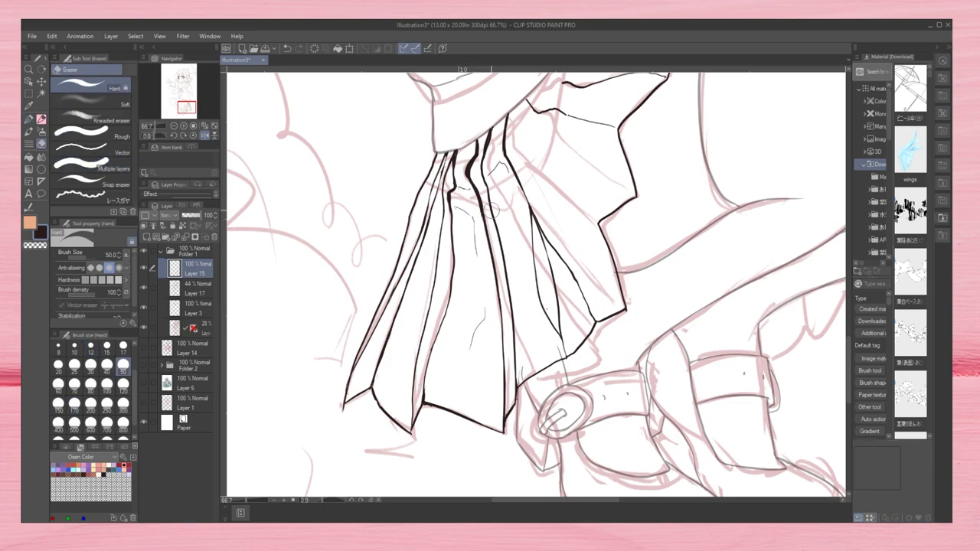
{"action": "left_click_drag", "start_coordinate": [485, 184], "coordinate": [513, 383]}
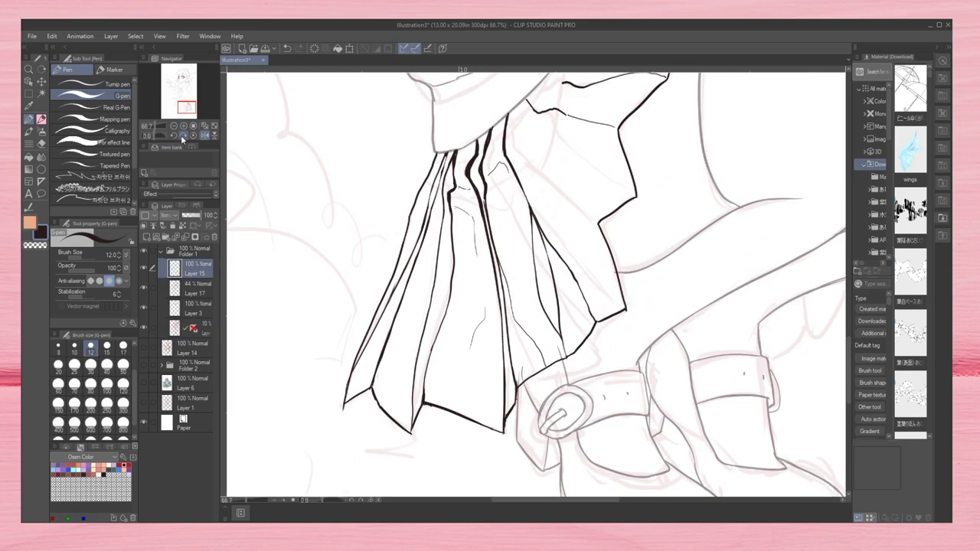
Step: Erase the front pleat's lower fold and the hem above the shoe buckle, and re-ink the inner fold line
{"action": "key", "text": "p"}
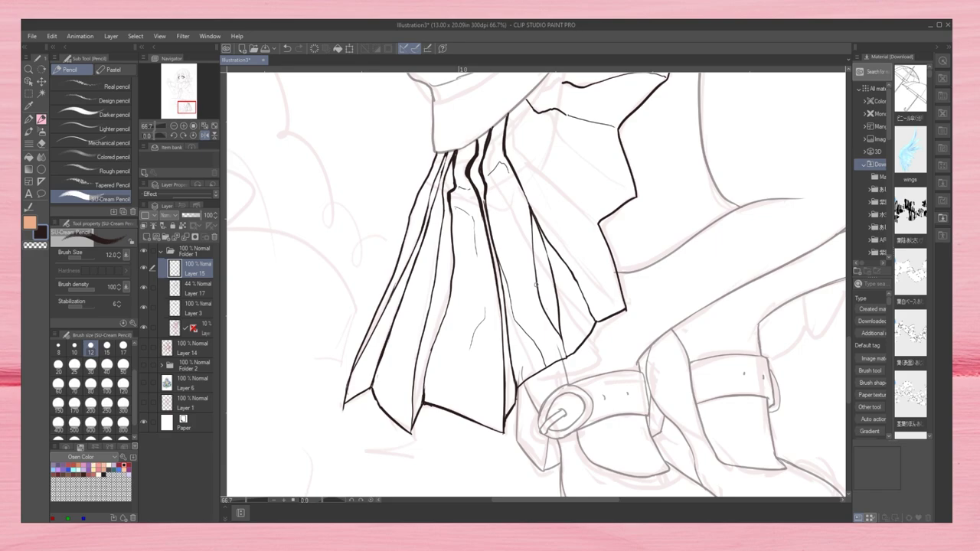
{"action": "key", "text": "e"}
{"action": "mouse_move", "coordinate": [536, 284]}
{"action": "left_mouse_down"}
{"action": "mouse_move", "coordinate": [568, 350]}
{"action": "mouse_move", "coordinate": [605, 383]}
{"action": "left_mouse_up"}
{"action": "key", "text": "p"}
{"action": "mouse_move", "coordinate": [533, 216]}
{"action": "left_mouse_down"}
{"action": "mouse_move", "coordinate": [534, 272]}
{"action": "mouse_move", "coordinate": [568, 322]}
{"action": "left_mouse_up"}
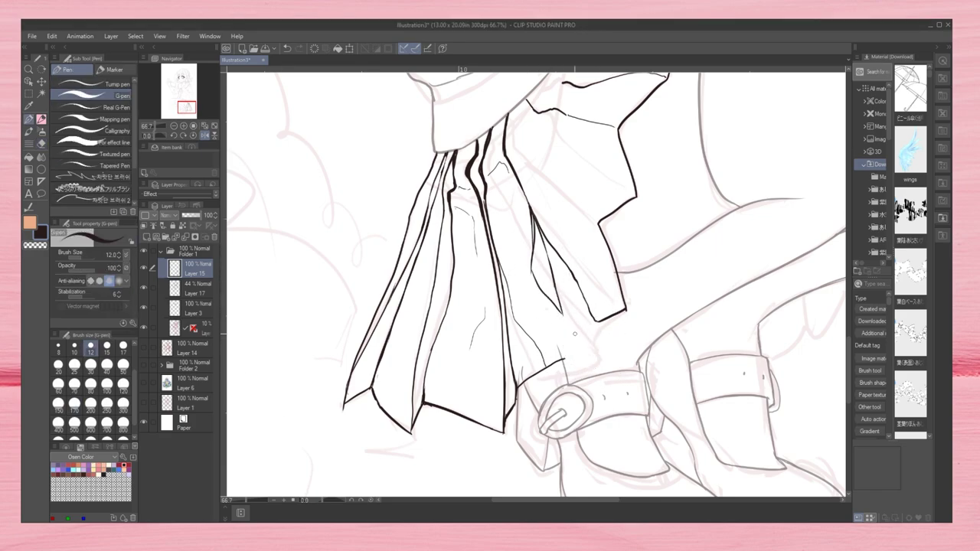
Step: Re-ink the front pleat's hem corner with the fold lines meeting it, and trim the overlapping ends
{"action": "left_click_drag", "start_coordinate": [563, 359], "coordinate": [582, 352]}
{"action": "left_click_drag", "start_coordinate": [562, 310], "coordinate": [580, 359]}
{"action": "left_click_drag", "start_coordinate": [596, 320], "coordinate": [574, 357]}
{"action": "left_click_drag", "start_coordinate": [533, 272], "coordinate": [574, 354]}
{"action": "key", "text": "e"}
{"action": "left_click_drag", "start_coordinate": [535, 219], "coordinate": [538, 252]}
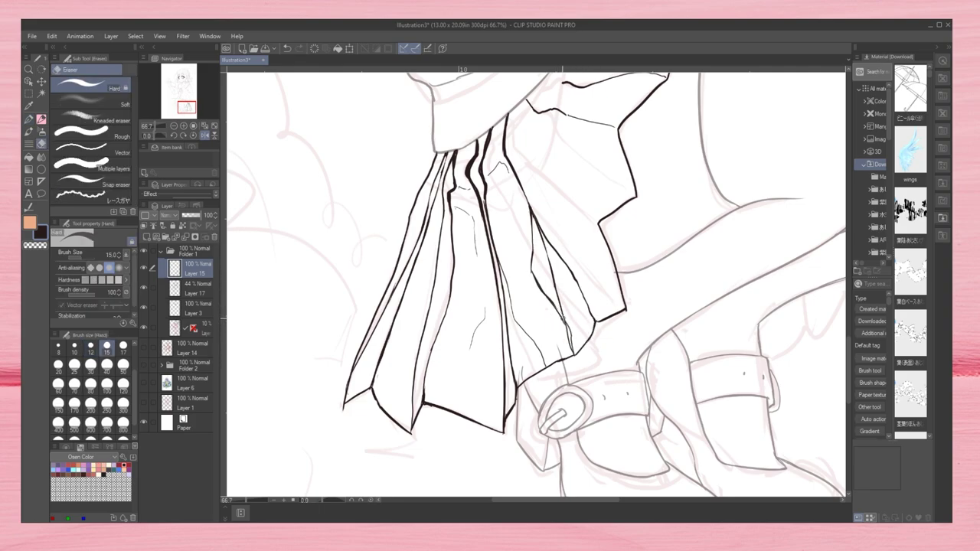
{"action": "mouse_move", "coordinate": [574, 356]}
{"action": "left_mouse_down"}
{"action": "mouse_move", "coordinate": [567, 322]}
{"action": "mouse_move", "coordinate": [575, 354]}
{"action": "left_mouse_up"}
Step: Ink the gathered folds beneath the blouse hem and a fold line down the front pleat
{"action": "key", "text": "p"}
{"action": "key", "text": "ctrl+minus"}
{"action": "left_click_drag", "start_coordinate": [658, 274], "coordinate": [645, 316]}
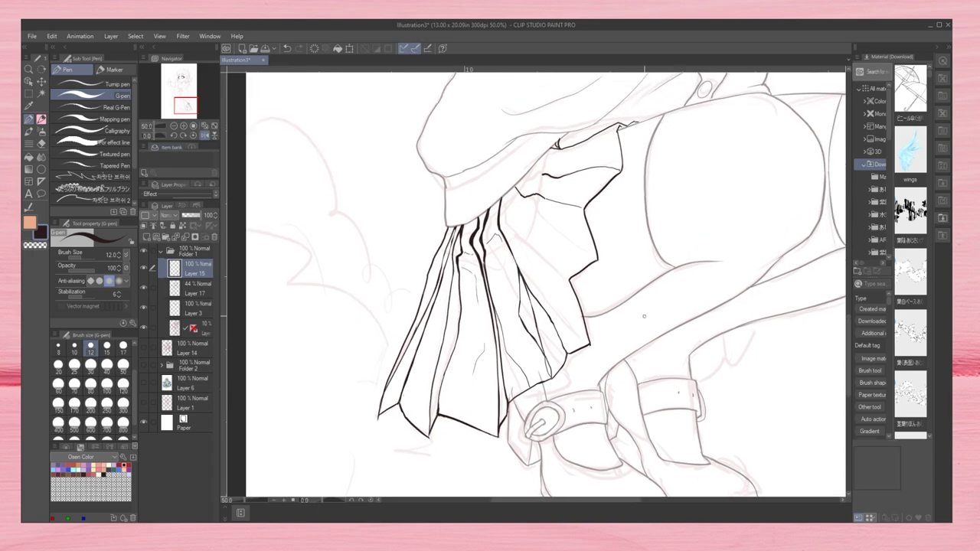
{"action": "left_click_drag", "start_coordinate": [506, 195], "coordinate": [500, 227]}
{"action": "left_click_drag", "start_coordinate": [545, 285], "coordinate": [576, 337]}
{"action": "left_click_drag", "start_coordinate": [524, 197], "coordinate": [562, 151]}
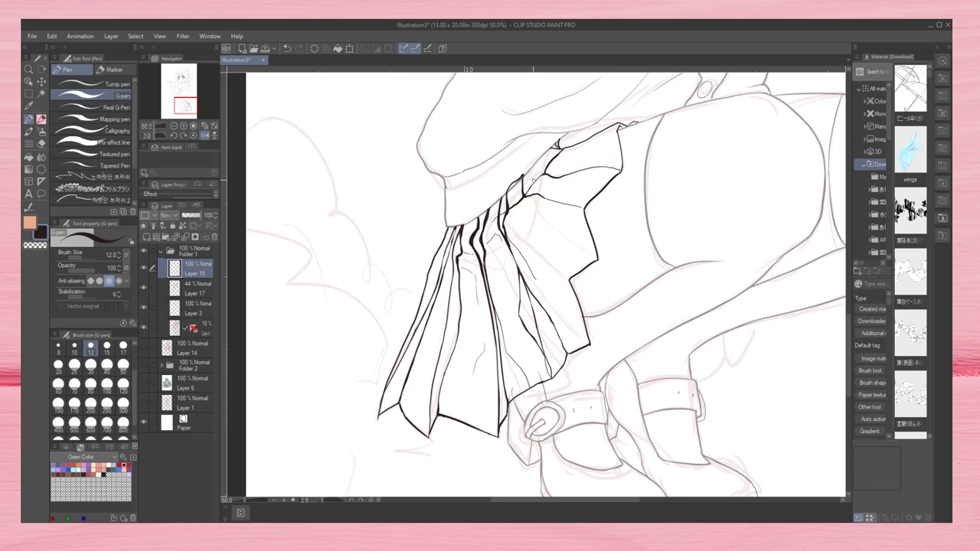
Step: Erase the skirt's zigzag front edge with its hem corner and ink a new edge closer to the pleats
{"action": "key", "text": "e"}
{"action": "mouse_move", "coordinate": [536, 188]}
{"action": "left_mouse_down"}
{"action": "mouse_move", "coordinate": [580, 295]}
{"action": "mouse_move", "coordinate": [584, 348]}
{"action": "left_mouse_up"}
{"action": "key", "text": "p"}
{"action": "mouse_move", "coordinate": [622, 170]}
{"action": "left_mouse_down"}
{"action": "mouse_move", "coordinate": [595, 200]}
{"action": "mouse_move", "coordinate": [578, 267]}
{"action": "left_mouse_up"}
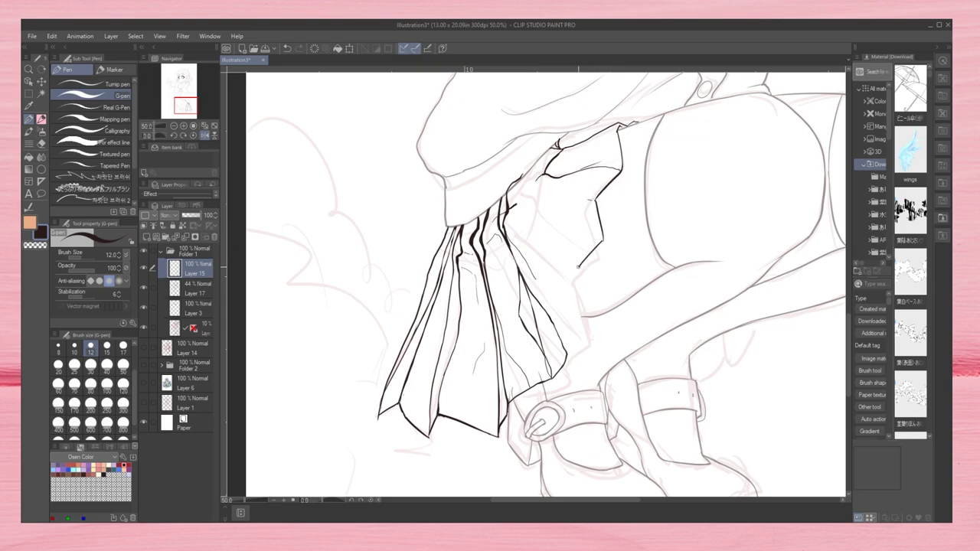
{"action": "left_click_drag", "start_coordinate": [567, 353], "coordinate": [589, 325]}
{"action": "key", "text": "ctrl+z"}
{"action": "key", "text": "ctrl+y"}
Step: Check the skirt in mirrored view and ink a fold line running down from the gather at the front
{"action": "key", "text": "ctrl+minus"}
{"action": "key", "text": "ctrl+minus"}
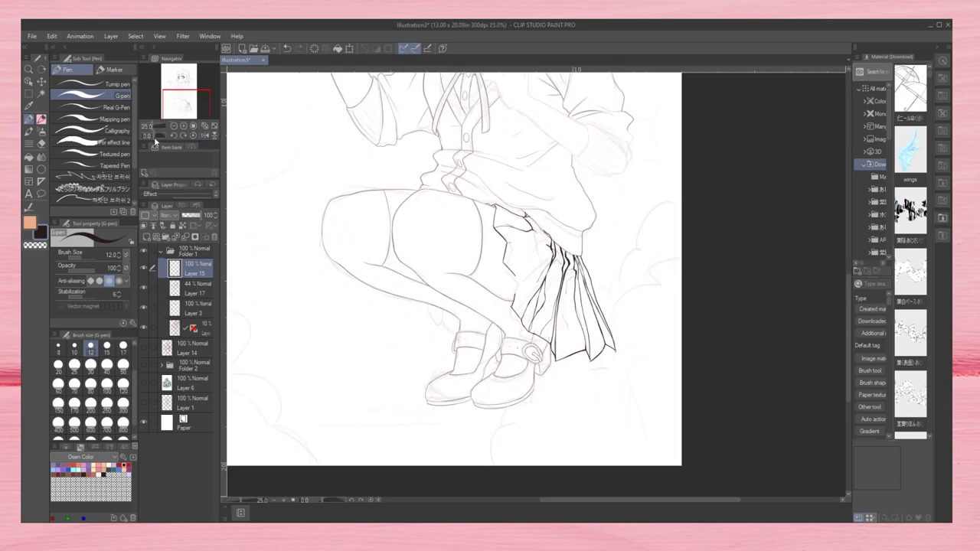
{"action": "key", "text": "ctrl+plus"}
{"action": "key", "text": "ctrl+plus"}
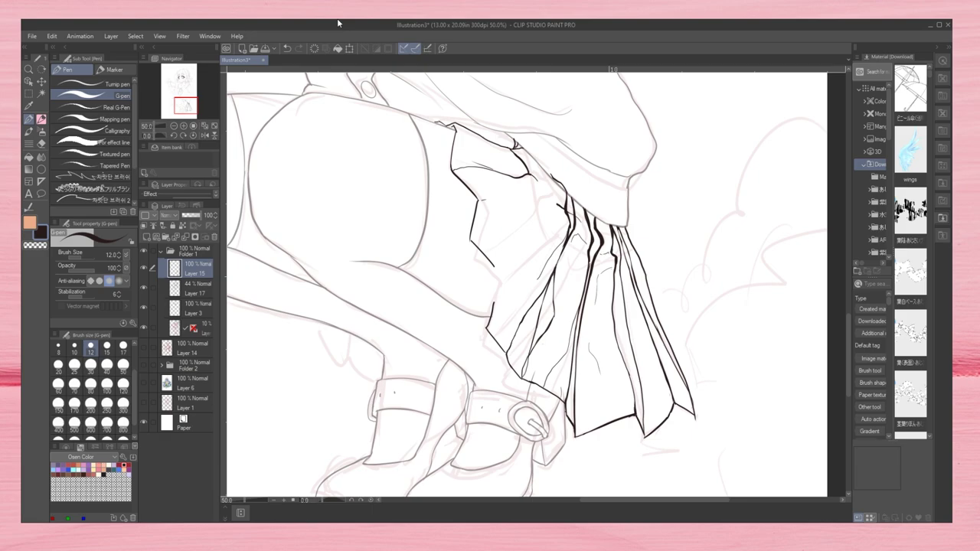
{"action": "key", "text": "h"}
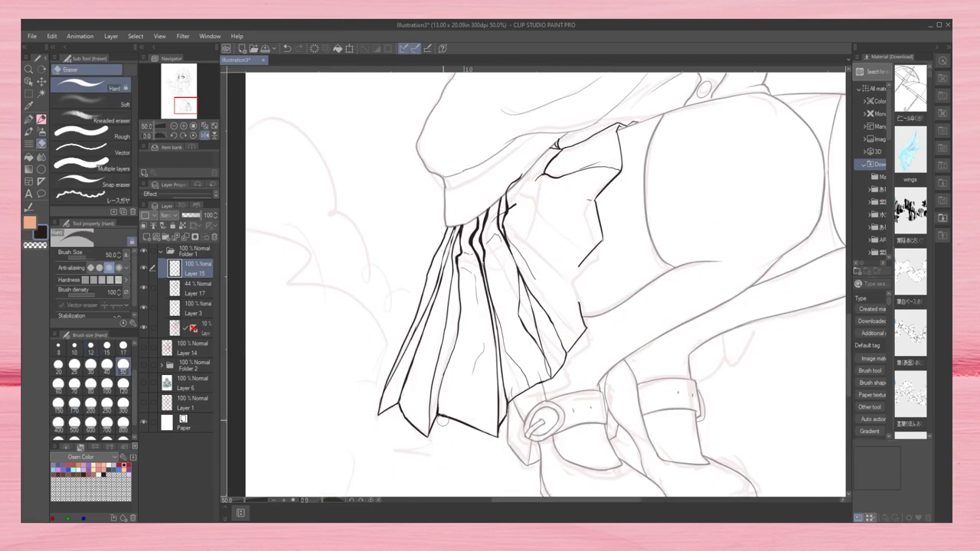
{"action": "left_click_drag", "start_coordinate": [522, 198], "coordinate": [556, 279]}
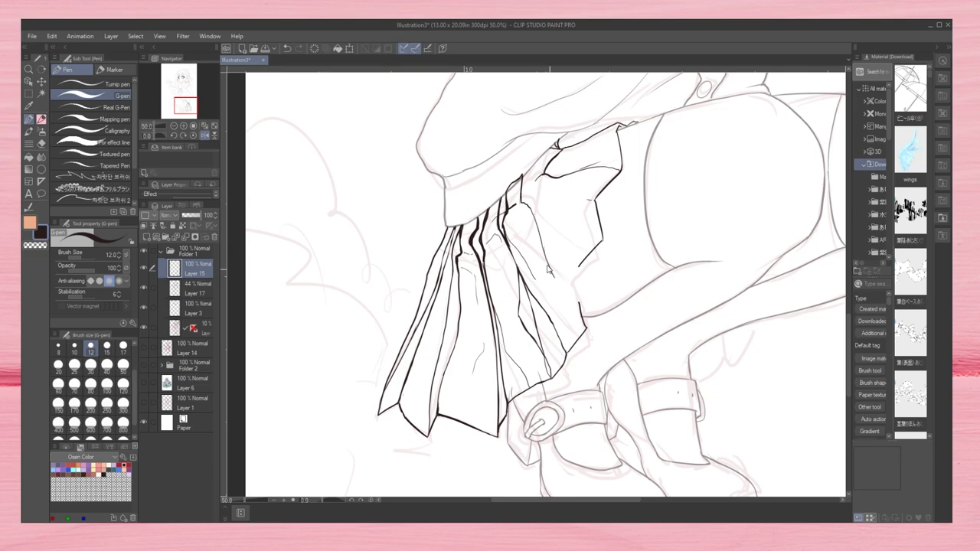
{"action": "key", "text": "ctrl+z"}
Step: Lasso the lower middle and front pleats and rotate them slightly, shifting their hem toward the back pleats
{"action": "key", "text": "m"}
{"action": "mouse_move", "coordinate": [459, 264]}
{"action": "left_mouse_down"}
{"action": "mouse_move", "coordinate": [541, 419]}
{"action": "mouse_move", "coordinate": [576, 353]}
{"action": "mouse_move", "coordinate": [521, 206]}
{"action": "mouse_move", "coordinate": [539, 285]}
{"action": "left_mouse_up"}
{"action": "key", "text": "ctrl+t"}
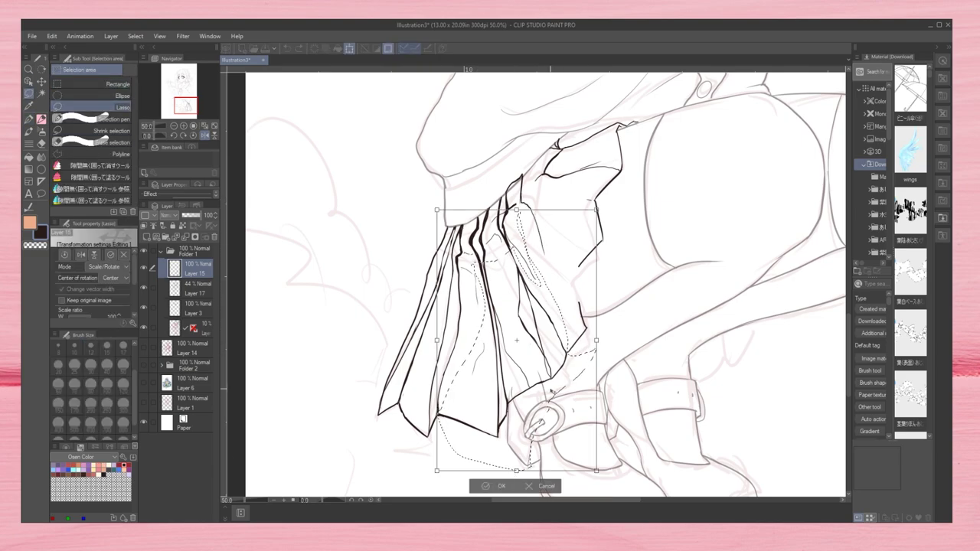
{"action": "left_click_drag", "start_coordinate": [438, 481], "coordinate": [415, 460]}
{"action": "mouse_move", "coordinate": [536, 219]}
{"action": "left_mouse_down"}
{"action": "mouse_move", "coordinate": [552, 232]}
{"action": "mouse_move", "coordinate": [546, 227]}
{"action": "left_mouse_up"}
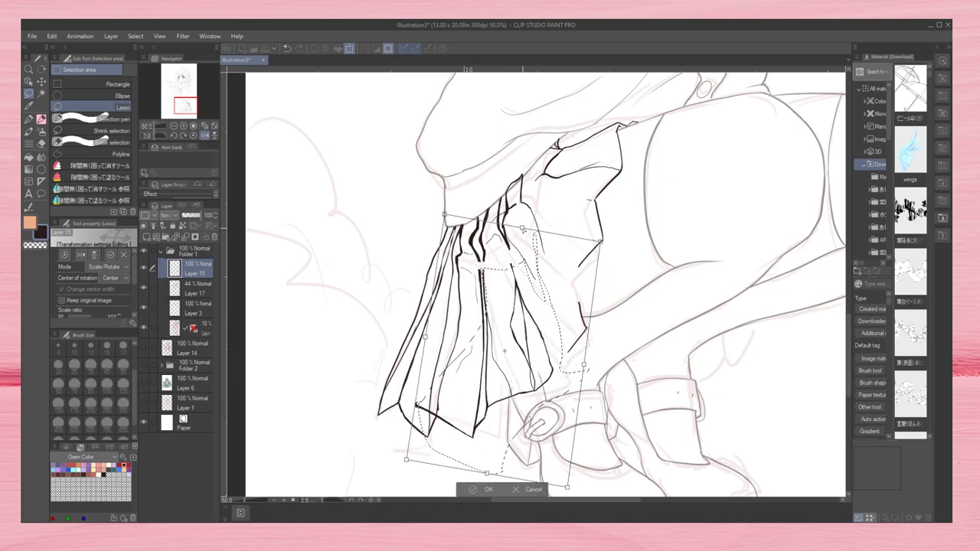
{"action": "key", "text": "Return"}
Step: Hide Layer 17 and re-ink the front pleats' long fold lines and the hem joining them
{"action": "key", "text": "e"}
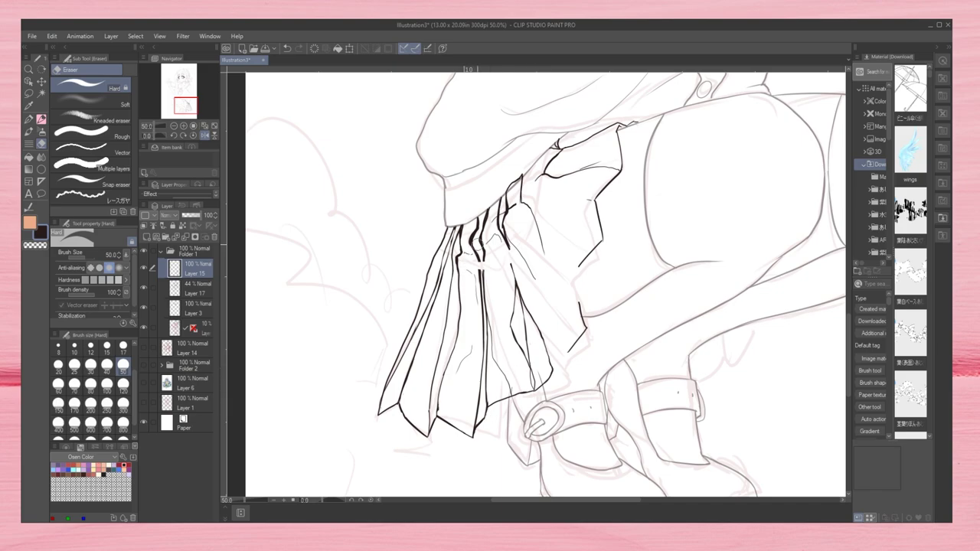
{"action": "key", "text": "p"}
{"action": "key", "text": "ctrl+z"}
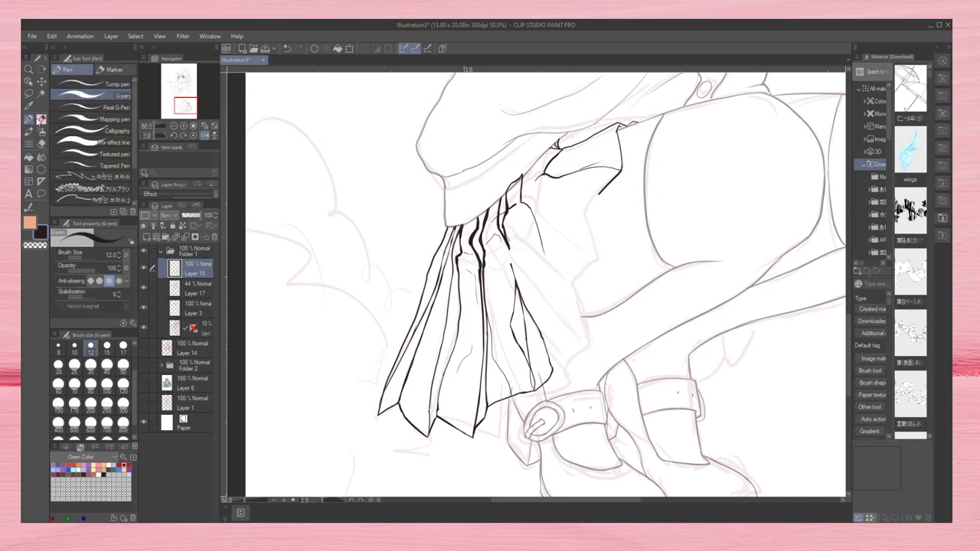
{"action": "left_click", "coordinate": [143, 287]}
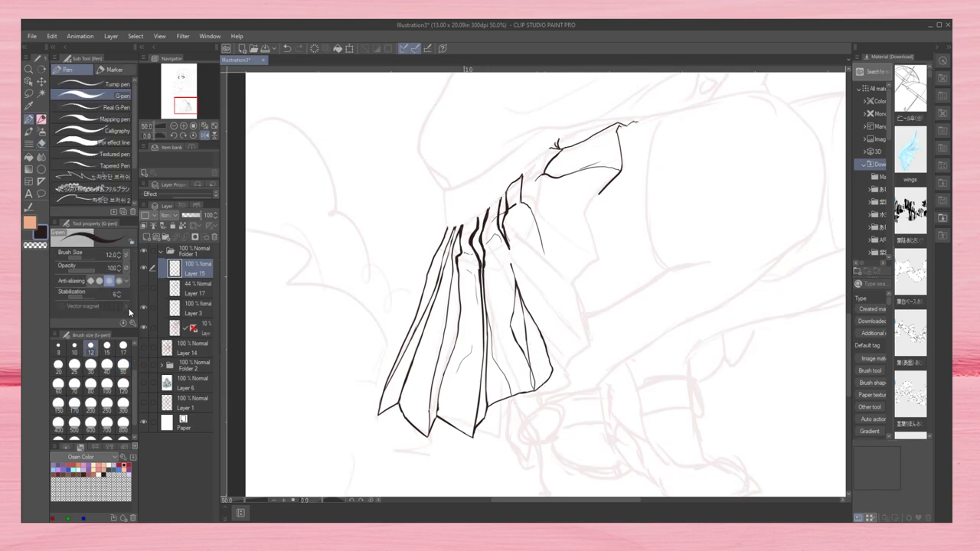
{"action": "left_click_drag", "start_coordinate": [537, 298], "coordinate": [581, 337]}
{"action": "left_click_drag", "start_coordinate": [553, 369], "coordinate": [596, 335]}
{"action": "left_click_drag", "start_coordinate": [521, 198], "coordinate": [594, 338]}
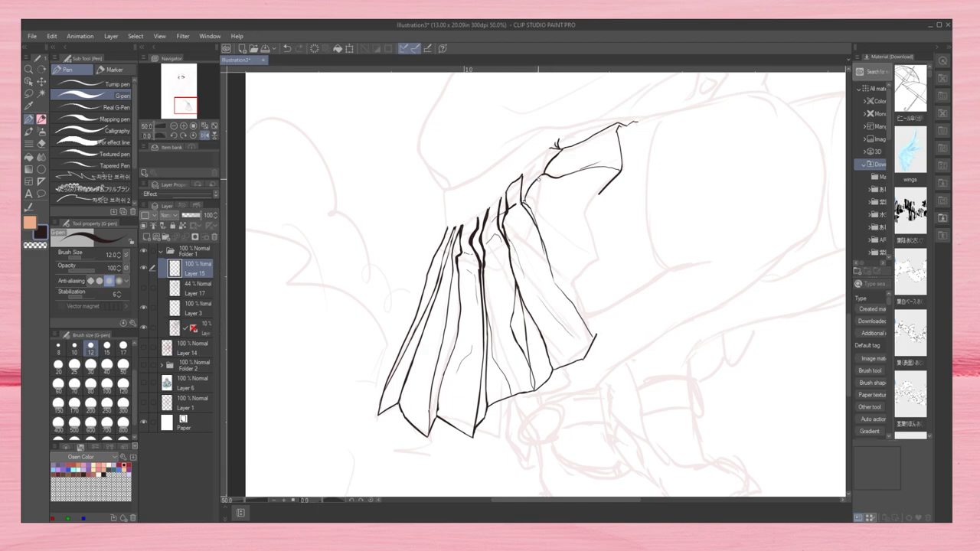
Step: Redraw the hem of the pleat above the buckle with a pointed corner, and ink the zigzag front edge
{"action": "key", "text": "e"}
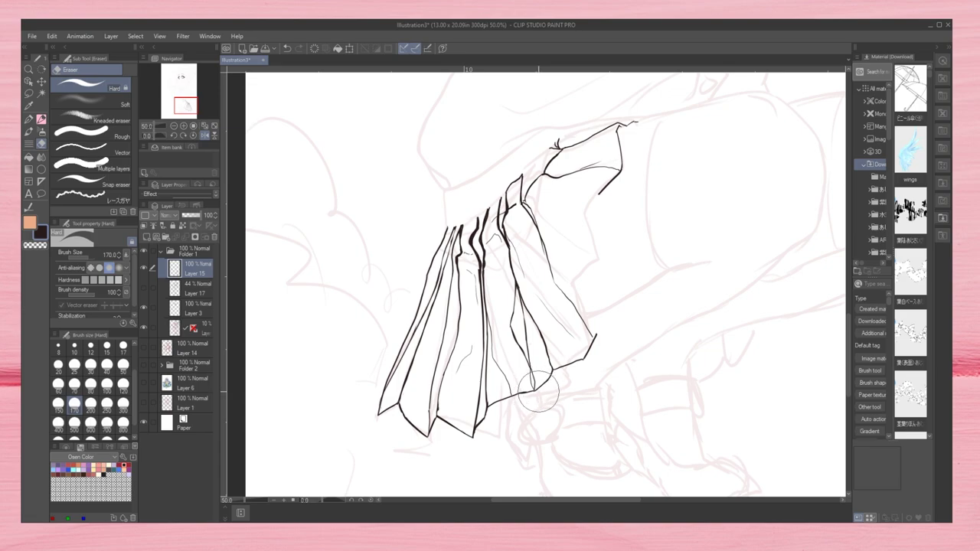
{"action": "mouse_move", "coordinate": [545, 383]}
{"action": "left_mouse_down"}
{"action": "mouse_move", "coordinate": [506, 400]}
{"action": "mouse_move", "coordinate": [521, 413]}
{"action": "mouse_move", "coordinate": [509, 398]}
{"action": "mouse_move", "coordinate": [528, 395]}
{"action": "mouse_move", "coordinate": [521, 412]}
{"action": "mouse_move", "coordinate": [539, 389]}
{"action": "left_mouse_up"}
{"action": "key", "text": "p"}
{"action": "left_click_drag", "start_coordinate": [525, 356], "coordinate": [534, 387]}
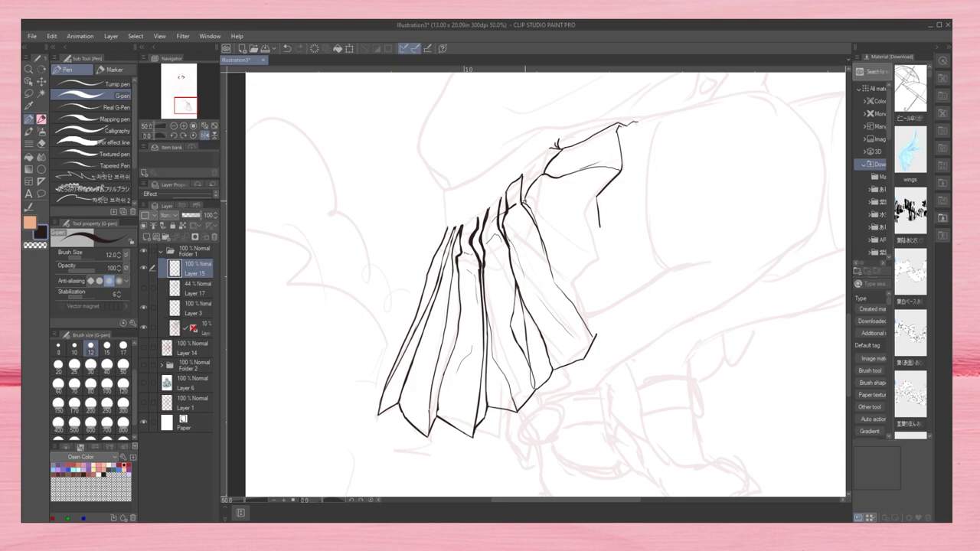
{"action": "left_click_drag", "start_coordinate": [601, 228], "coordinate": [607, 314]}
{"action": "key", "text": "h"}
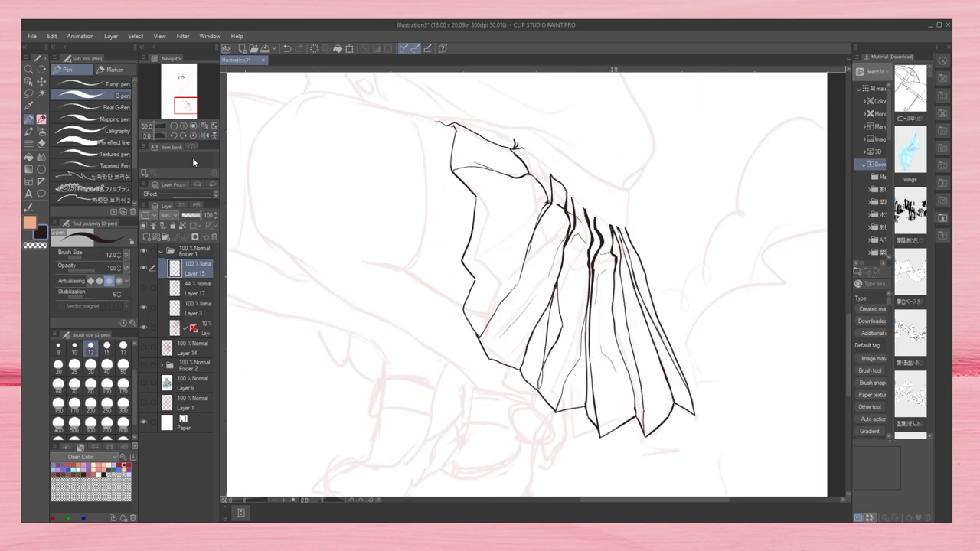
{"action": "key", "text": "h"}
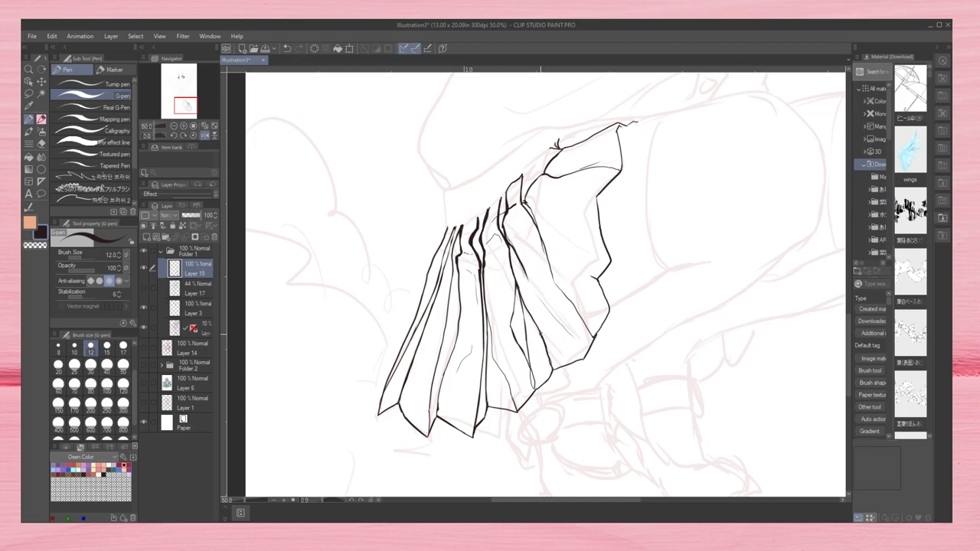
Step: Reduce the G-pen size to 8 and redraw the wide pleat's hem and front corner
{"action": "key", "text": "bracketleft"}
{"action": "key", "text": "bracketleft"}
{"action": "key", "text": "ctrl+plus"}
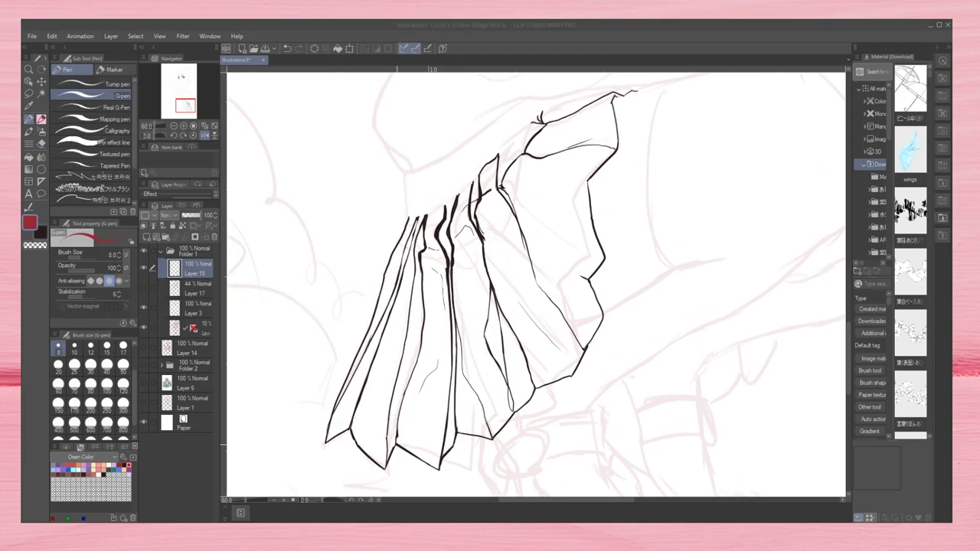
{"action": "left_click_drag", "start_coordinate": [397, 439], "coordinate": [427, 460]}
{"action": "mouse_move", "coordinate": [449, 415]}
{"action": "left_mouse_down"}
{"action": "mouse_move", "coordinate": [439, 466]}
{"action": "mouse_move", "coordinate": [446, 429]}
{"action": "left_mouse_up"}
{"action": "key", "text": "e"}
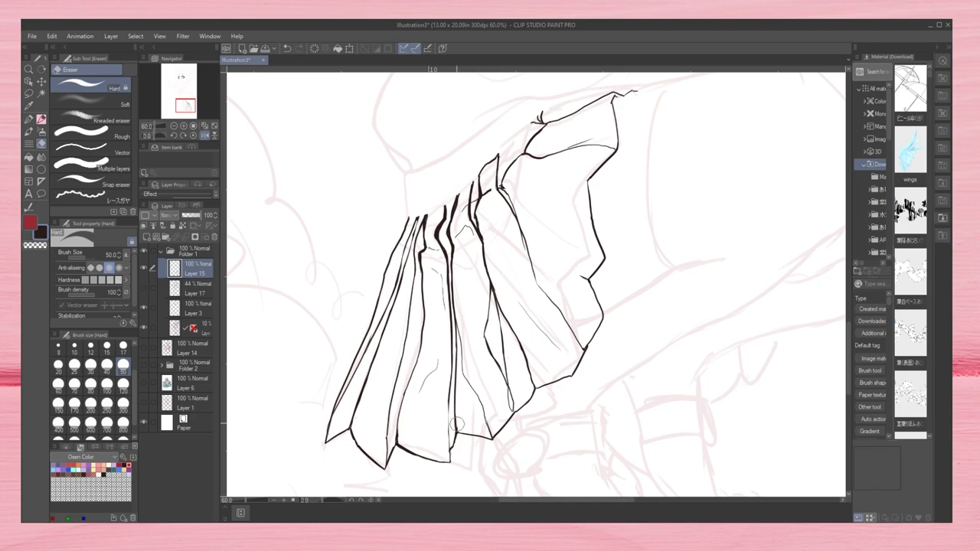
{"action": "key", "text": "bracketleft"}
{"action": "key", "text": "bracketleft"}
{"action": "key", "text": "bracketleft"}
{"action": "key", "text": "bracketleft"}
{"action": "key", "text": "bracketleft"}
{"action": "key", "text": "p"}
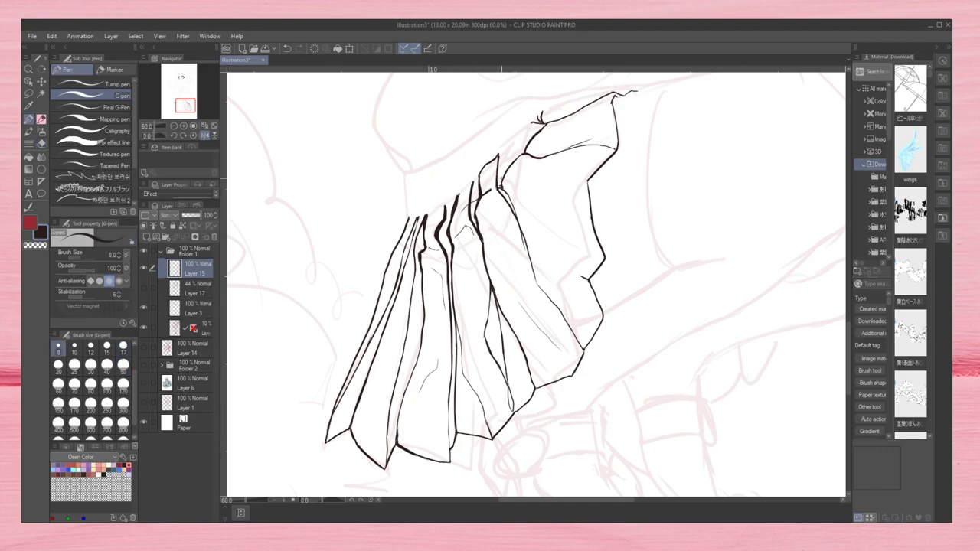
Step: Erase the zigzag front edge and the front pleats' folds and hem, keeping the gathers at the waist
{"action": "key", "text": "e"}
{"action": "left_click_drag", "start_coordinate": [628, 177], "coordinate": [659, 192]}
{"action": "key", "text": "p"}
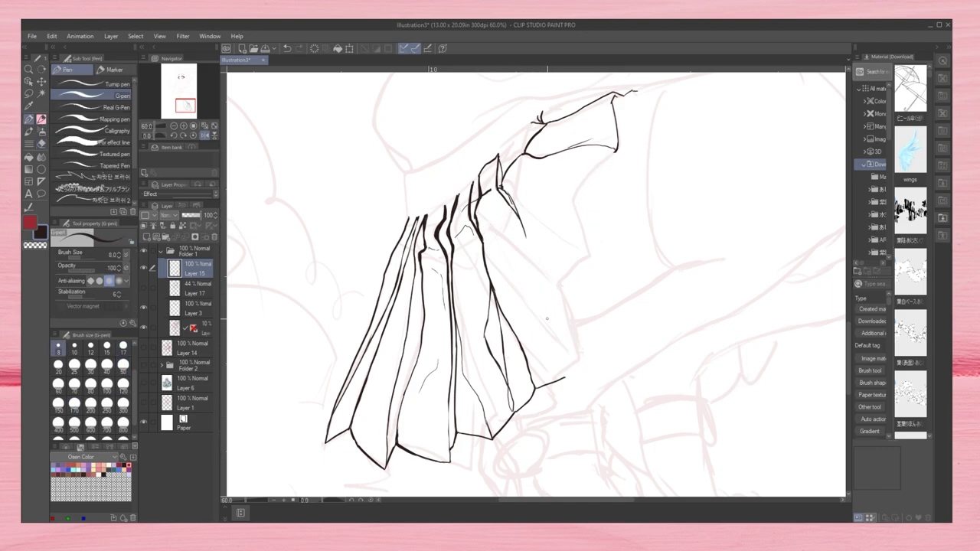
{"action": "key", "text": "e"}
{"action": "left_click_drag", "start_coordinate": [563, 379], "coordinate": [506, 322]}
{"action": "key", "text": "p"}
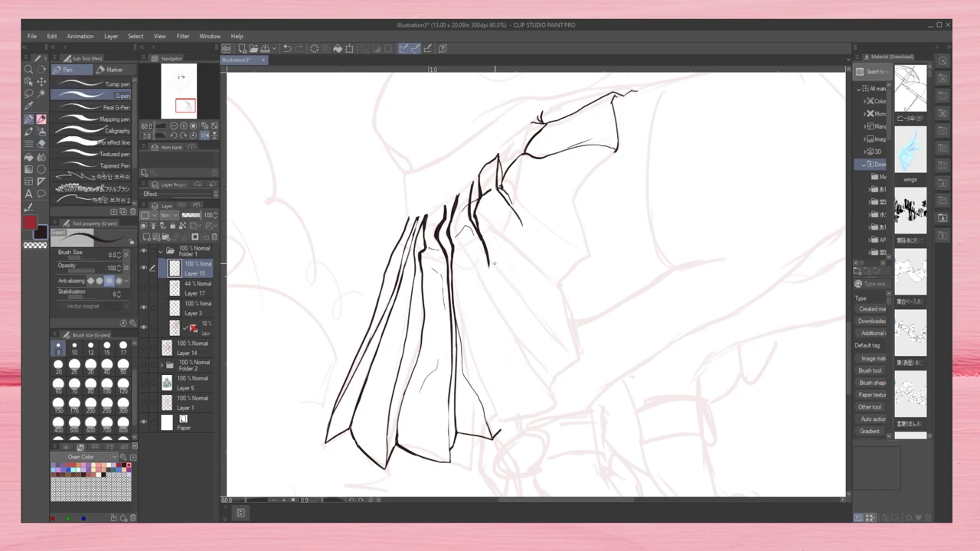
Step: Ink the front pleats' fold lines, their hem and the zigzag front edge up to the top pleat's corner
{"action": "left_click_drag", "start_coordinate": [491, 264], "coordinate": [534, 387]}
{"action": "left_click_drag", "start_coordinate": [494, 272], "coordinate": [540, 401]}
{"action": "mouse_move", "coordinate": [492, 436]}
{"action": "left_mouse_down"}
{"action": "mouse_move", "coordinate": [540, 400]}
{"action": "mouse_move", "coordinate": [560, 357]}
{"action": "mouse_move", "coordinate": [588, 263]}
{"action": "mouse_move", "coordinate": [581, 278]}
{"action": "mouse_move", "coordinate": [589, 217]}
{"action": "left_mouse_up"}
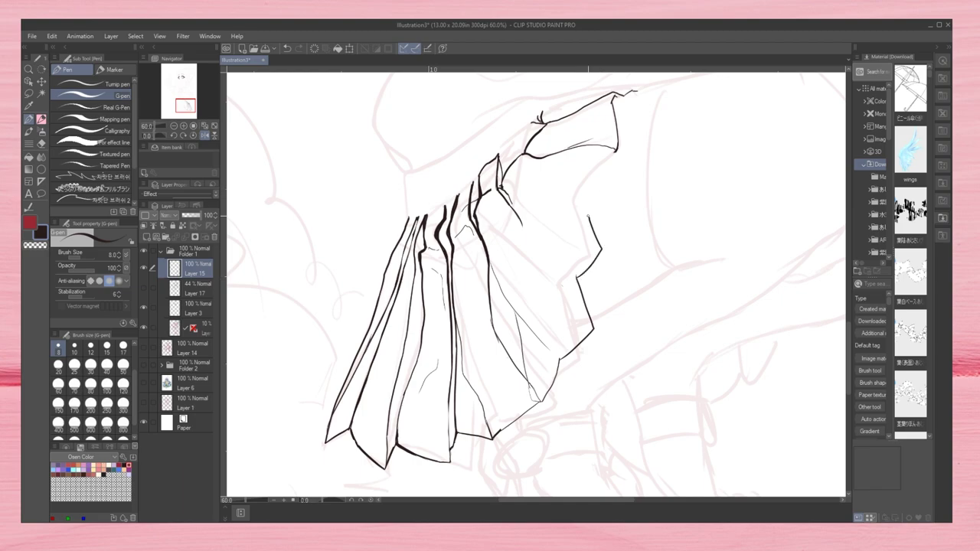
{"action": "key", "text": "ctrl+z"}
{"action": "mouse_move", "coordinate": [618, 150]}
{"action": "left_mouse_down"}
{"action": "mouse_move", "coordinate": [582, 183]}
{"action": "mouse_move", "coordinate": [584, 219]}
{"action": "left_mouse_up"}
{"action": "key", "text": "ctrl+minus"}
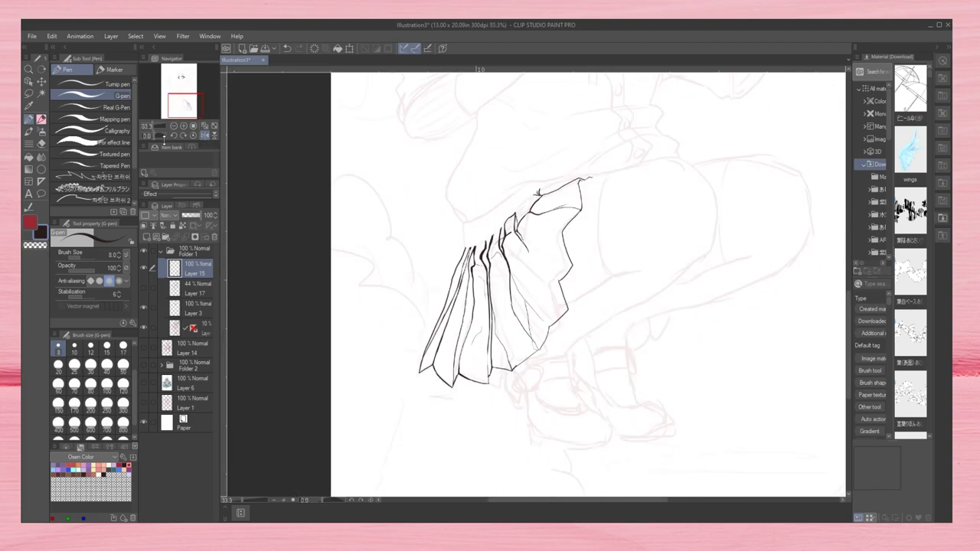
{"action": "key", "text": "ctrl+plus"}
{"action": "key", "text": "ctrl+plus"}
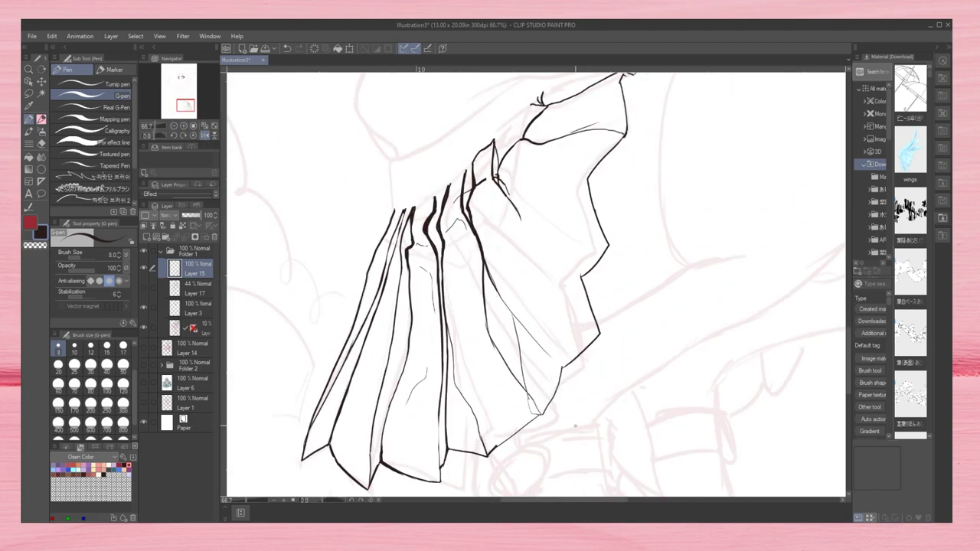
Step: Ink thin fold lines from the corners of the zigzag front edge inward to the waist gather
{"action": "left_click_drag", "start_coordinate": [482, 264], "coordinate": [470, 207]}
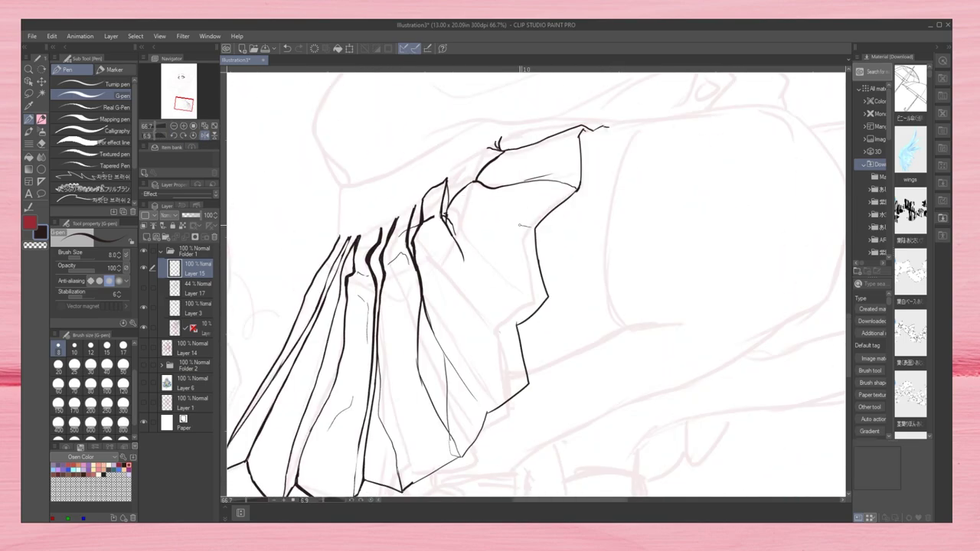
{"action": "left_click_drag", "start_coordinate": [521, 226], "coordinate": [459, 224]}
{"action": "mouse_move", "coordinate": [454, 216]}
{"action": "left_mouse_down"}
{"action": "mouse_move", "coordinate": [490, 201]}
{"action": "mouse_move", "coordinate": [510, 212]}
{"action": "left_mouse_up"}
{"action": "key", "text": "ctrl+z"}
{"action": "mouse_move", "coordinate": [544, 294]}
{"action": "left_mouse_down"}
{"action": "mouse_move", "coordinate": [456, 240]}
{"action": "mouse_move", "coordinate": [475, 258]}
{"action": "left_mouse_up"}
{"action": "key", "text": "e"}
{"action": "key", "text": "p"}
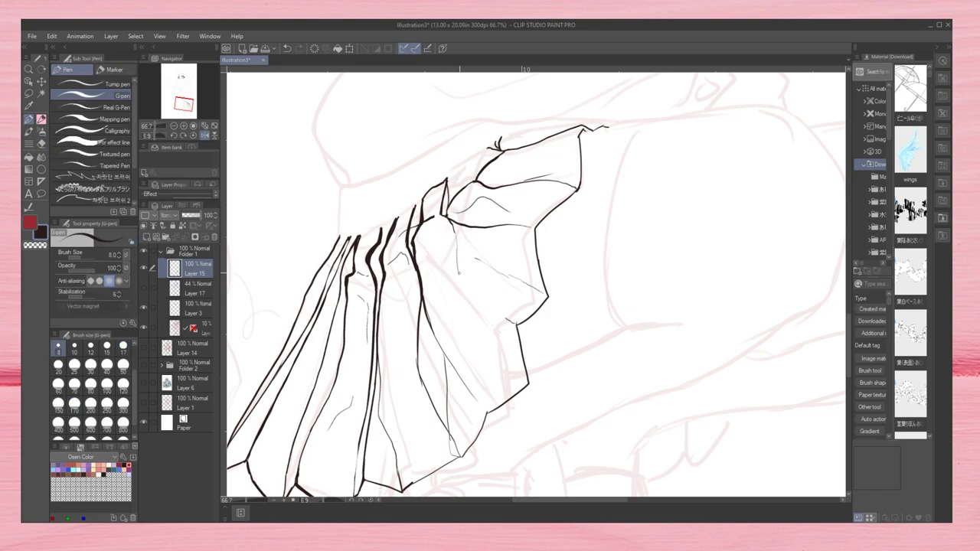
{"action": "left_click_drag", "start_coordinate": [524, 382], "coordinate": [459, 276]}
{"action": "left_click_drag", "start_coordinate": [505, 319], "coordinate": [474, 292]}
Step: Erase the upper zigzag front edge and inner folds of the skirt's front pleats, keeping the top pleat and waist gathers
{"action": "scroll", "coordinate": [530, 421], "scroll_direction": "down", "scroll_amount": 2}
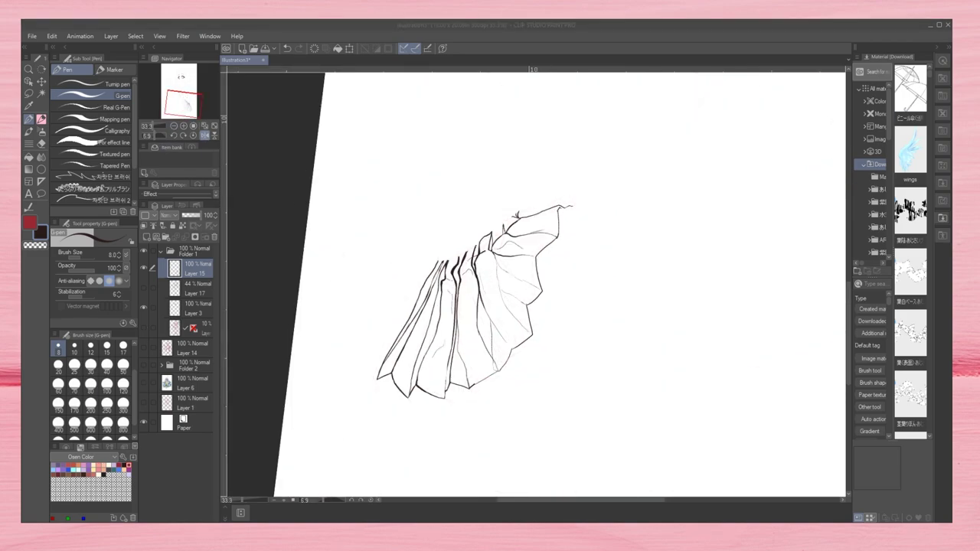
{"action": "key", "text": "h"}
{"action": "left_click_drag", "start_coordinate": [528, 248], "coordinate": [518, 284]}
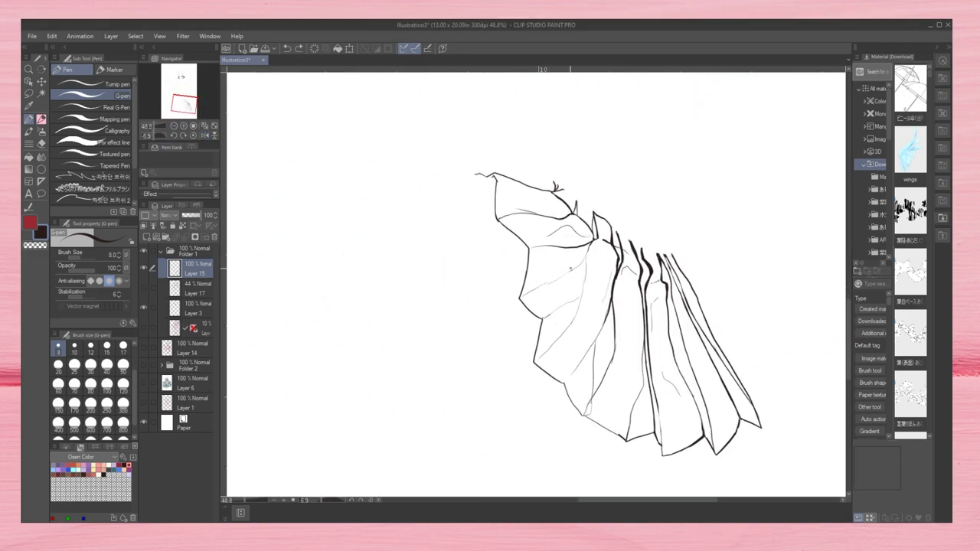
{"action": "key", "text": "e"}
{"action": "left_click_drag", "start_coordinate": [528, 237], "coordinate": [558, 312]}
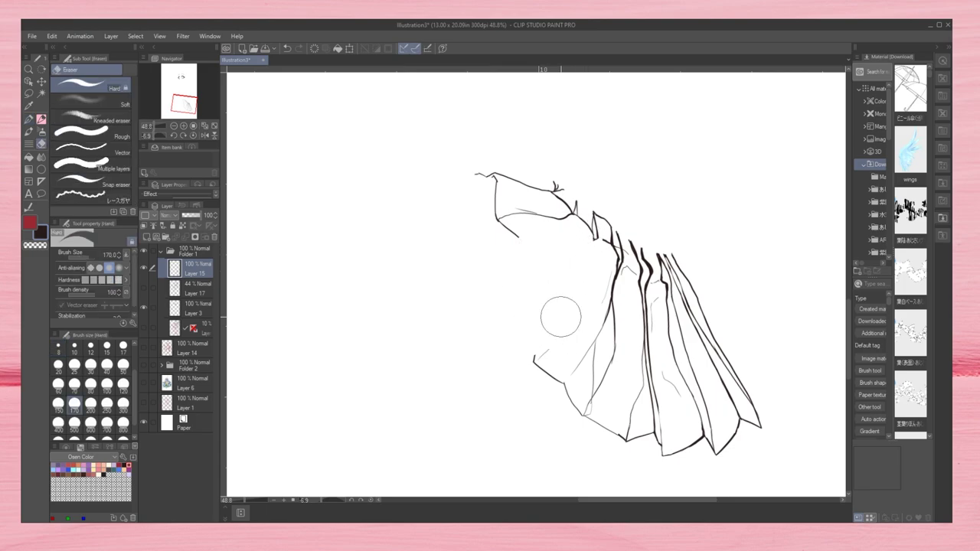
Step: Redraw the zigzag front edge below the top pleat and ink thin fold lines from its corners toward the waist gather
{"action": "key", "text": "p"}
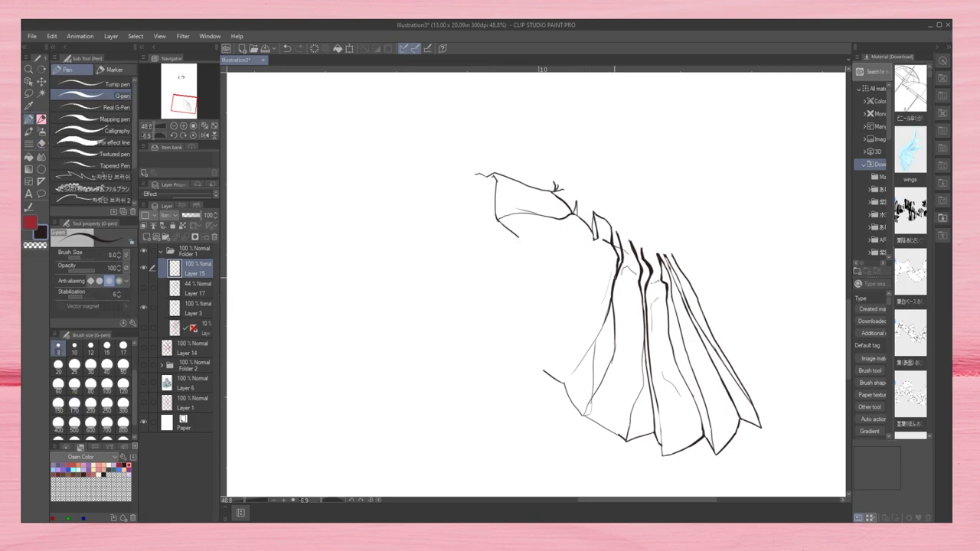
{"action": "left_click_drag", "start_coordinate": [518, 234], "coordinate": [542, 373]}
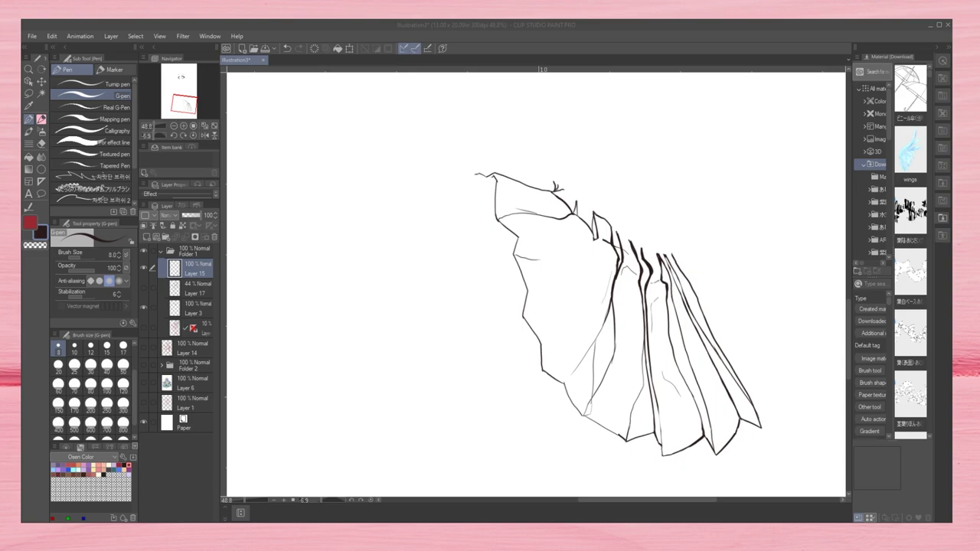
{"action": "left_click_drag", "start_coordinate": [444, 389], "coordinate": [554, 432]}
{"action": "key", "text": "ctrl+z"}
{"action": "left_click_drag", "start_coordinate": [527, 315], "coordinate": [574, 304]}
{"action": "left_click_drag", "start_coordinate": [591, 238], "coordinate": [590, 267]}
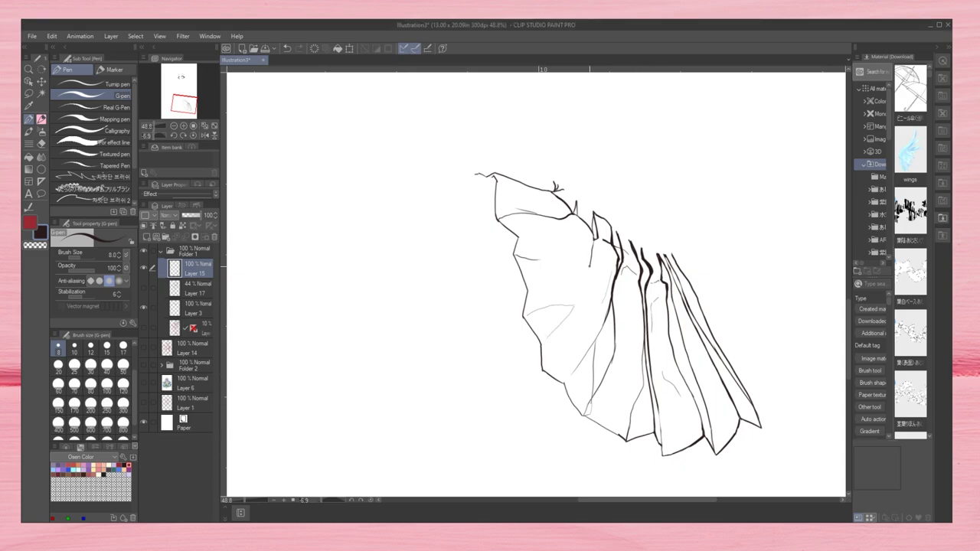
{"action": "key", "text": "h"}
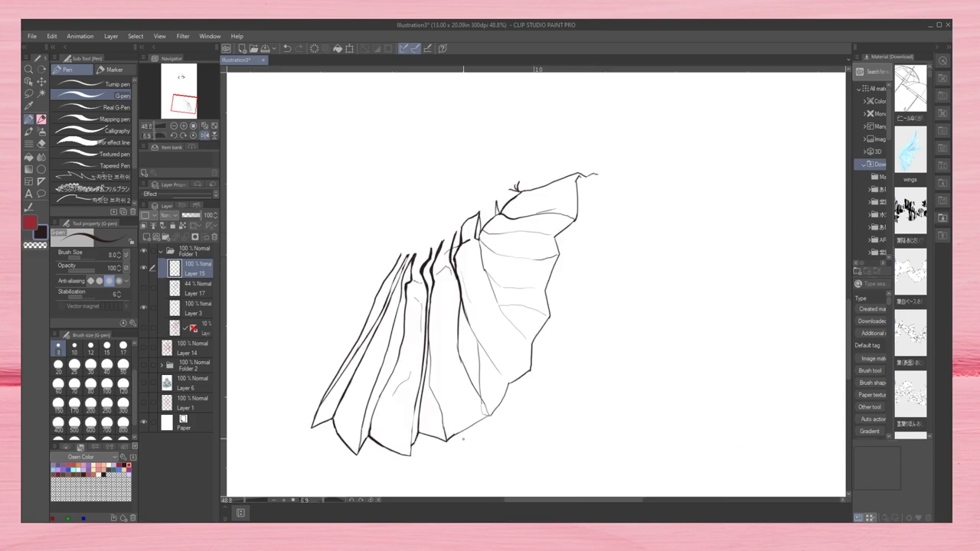
Step: Show Layer 17 for reference and ink the small skirt pleats beneath the rear thigh on Layer 15
{"action": "key", "text": "e"}
{"action": "key", "text": "alt+["}
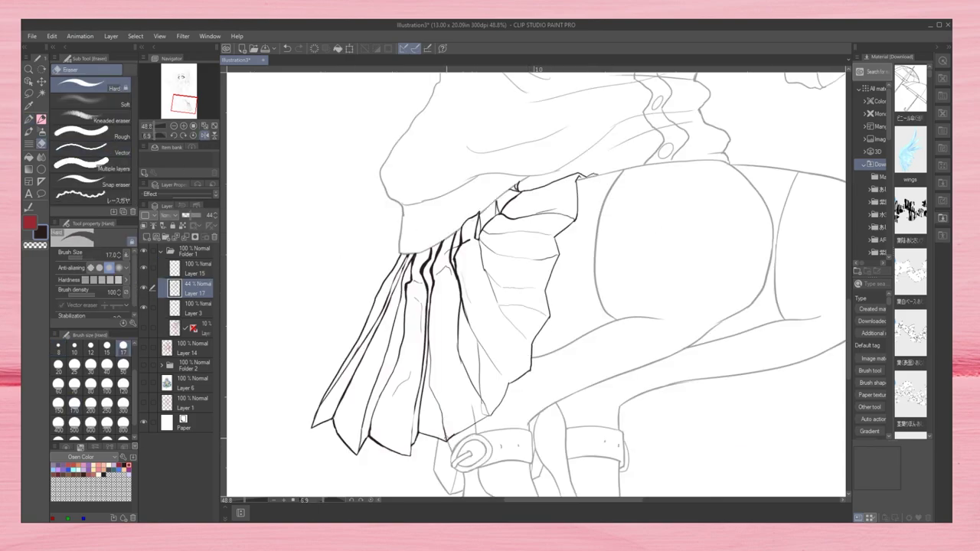
{"action": "left_click_drag", "start_coordinate": [536, 306], "coordinate": [435, 274]}
{"action": "key", "text": "p"}
{"action": "key", "text": "alt+]"}
{"action": "left_click_drag", "start_coordinate": [557, 387], "coordinate": [585, 353]}
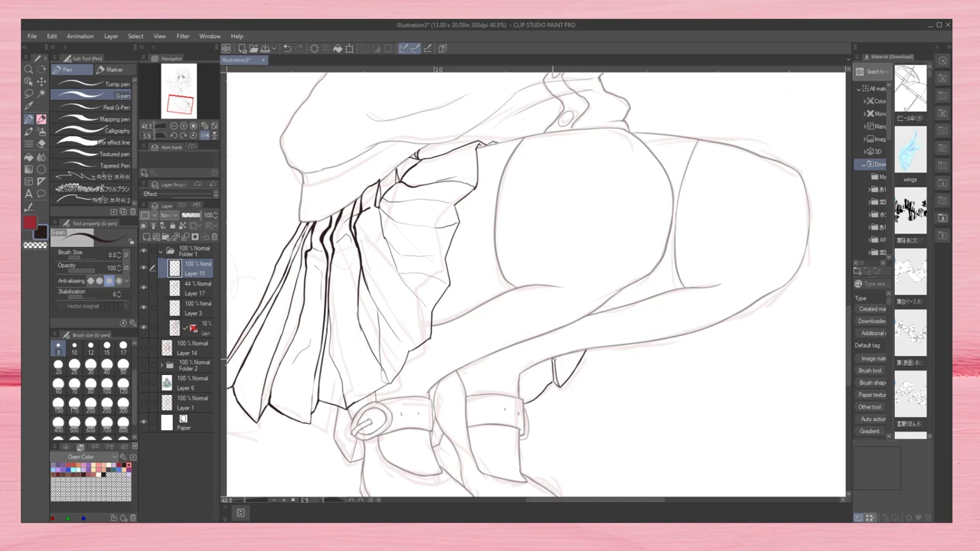
Step: Ink the fingers and knuckles of the hand that grips the umbrella, plus the short wrist line
{"action": "scroll", "coordinate": [536, 283], "scroll_direction": "up", "scroll_amount": 10}
{"action": "key", "text": "h"}
{"action": "key", "text": "h"}
{"action": "mouse_move", "coordinate": [506, 192]}
{"action": "left_mouse_down"}
{"action": "mouse_move", "coordinate": [537, 239]}
{"action": "mouse_move", "coordinate": [502, 309]}
{"action": "mouse_move", "coordinate": [546, 196]}
{"action": "left_mouse_up"}
{"action": "key", "text": "h"}
{"action": "left_click_drag", "start_coordinate": [495, 196], "coordinate": [531, 215]}
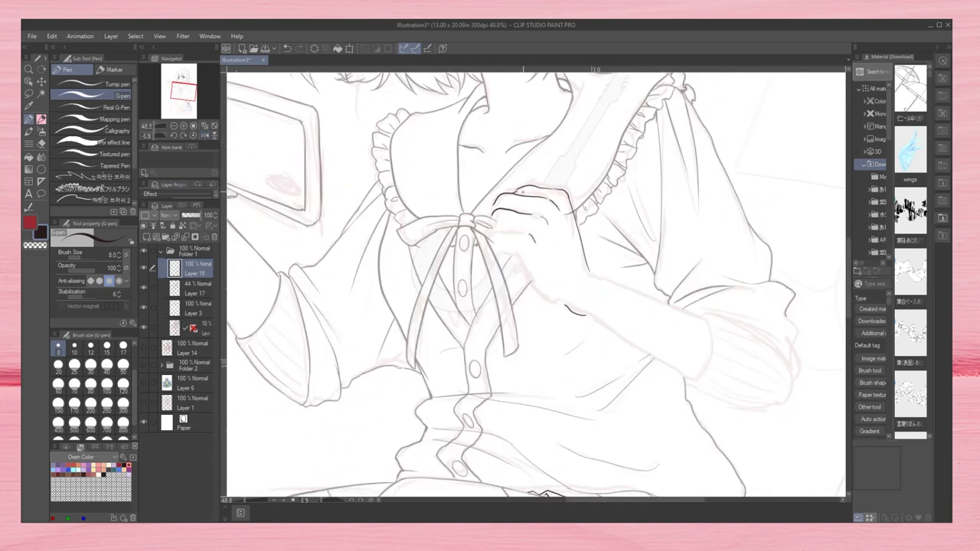
Step: Reduce the G-pen size to 6 and ink the umbrella shaft as two straight parallel lines from the hand to the rib hub
{"action": "scroll", "coordinate": [518, 231], "scroll_direction": "up", "scroll_amount": 5}
{"action": "key", "text": "bracketleft"}
{"action": "key", "text": "bracketleft"}
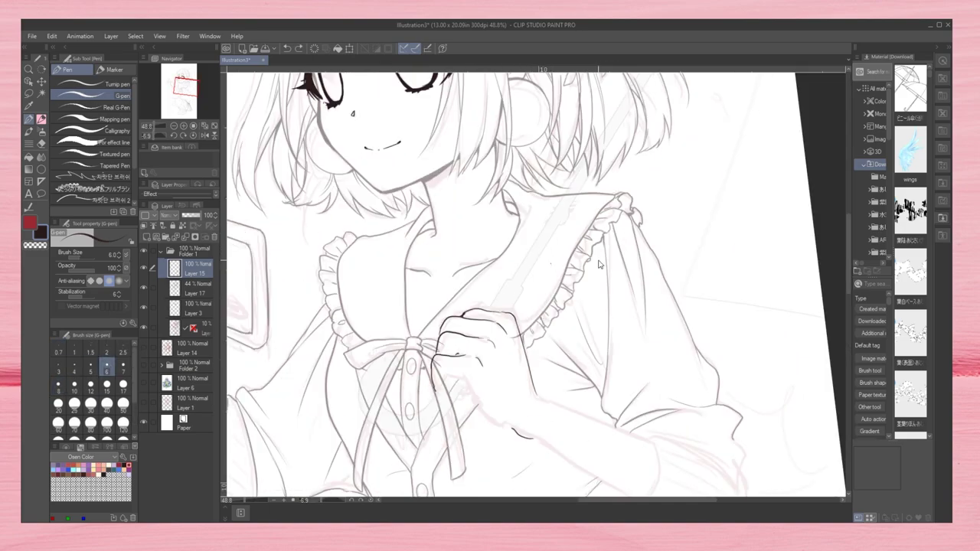
{"action": "scroll", "coordinate": [618, 247], "scroll_direction": "up", "scroll_amount": 5}
{"action": "left_click", "coordinate": [617, 247], "text": "shift"}
{"action": "scroll", "coordinate": [536, 284], "scroll_direction": "down", "scroll_amount": 3}
{"action": "scroll", "coordinate": [536, 283], "scroll_direction": "up", "scroll_amount": 4}
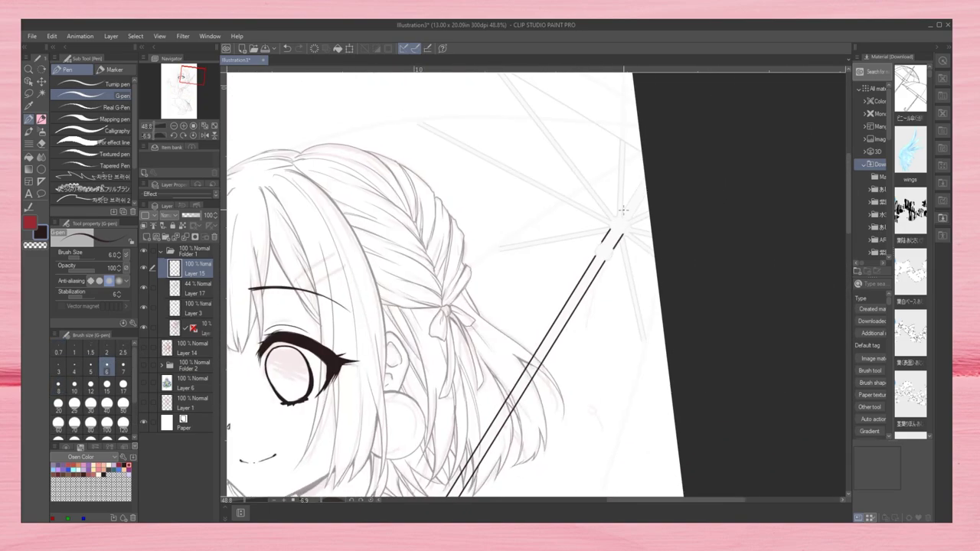
Step: Reduce the G-pen size to 3 and ink the umbrella's support ribs as paired straight lines radiating from the hub
{"action": "key", "text": "minus"}
{"action": "key", "text": "bracketleft"}
{"action": "key", "text": "bracketleft"}
{"action": "key", "text": "bracketleft"}
{"action": "left_click_drag", "start_coordinate": [439, 162], "coordinate": [567, 316]}
{"action": "mouse_move", "coordinate": [572, 238]}
{"action": "left_mouse_down"}
{"action": "mouse_move", "coordinate": [570, 319]}
{"action": "mouse_move", "coordinate": [605, 308]}
{"action": "left_mouse_up"}
{"action": "key", "text": "ctrl+z"}
{"action": "left_click_drag", "start_coordinate": [368, 222], "coordinate": [560, 323]}
{"action": "left_click_drag", "start_coordinate": [360, 226], "coordinate": [603, 358]}
{"action": "scroll", "coordinate": [565, 322], "scroll_direction": "up", "scroll_amount": 2}
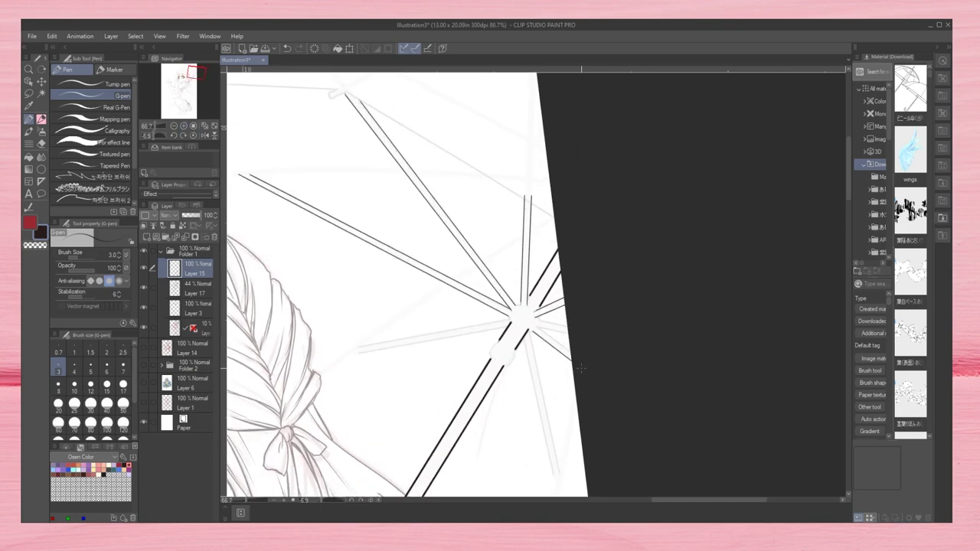
{"action": "scroll", "coordinate": [537, 329], "scroll_direction": "down", "scroll_amount": 2}
{"action": "left_click_drag", "start_coordinate": [507, 261], "coordinate": [539, 419]}
{"action": "left_click_drag", "start_coordinate": [329, 285], "coordinate": [487, 260]}
{"action": "left_click_drag", "start_coordinate": [339, 277], "coordinate": [490, 251]}
Step: Increase the G-pen size to 10 and ink the umbrella's curved hook handle below the gripping hand
{"action": "scroll", "coordinate": [621, 405], "scroll_direction": "down", "scroll_amount": 10}
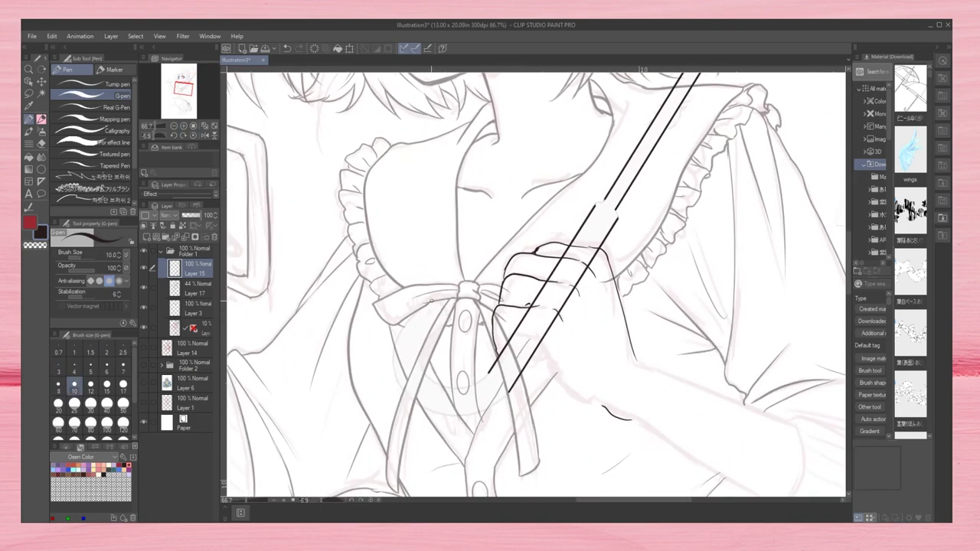
{"action": "key", "text": "bracketright"}
{"action": "key", "text": "bracketright"}
{"action": "key", "text": "bracketright"}
{"action": "key", "text": "bracketright"}
{"action": "key", "text": "bracketright"}
{"action": "key", "text": "bracketright"}
{"action": "left_click_drag", "start_coordinate": [429, 301], "coordinate": [409, 405]}
{"action": "left_click_drag", "start_coordinate": [582, 321], "coordinate": [506, 230]}
{"action": "left_click_drag", "start_coordinate": [463, 264], "coordinate": [513, 185]}
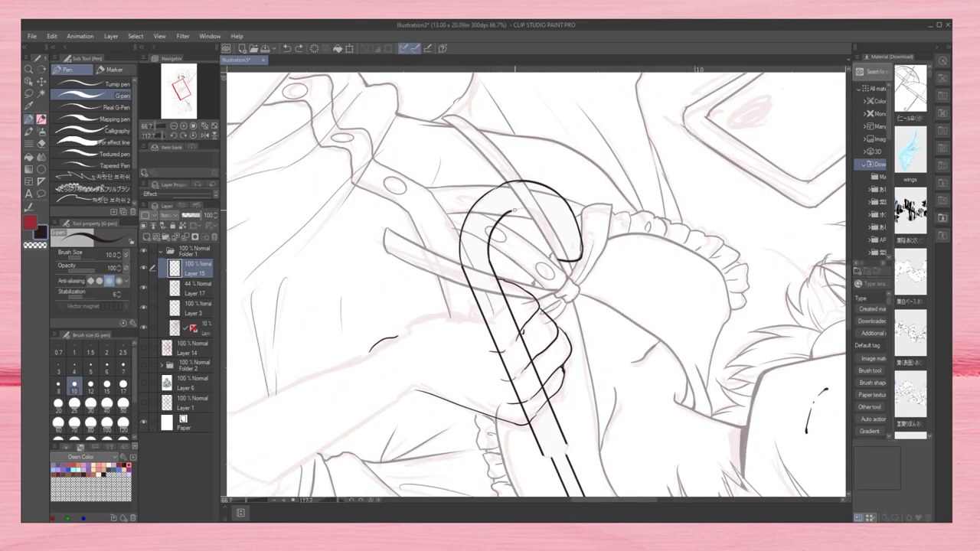
Step: Outline the collar on the umbrella shaft, then ink the rib hub with the G-pen at size 7
{"action": "mouse_move", "coordinate": [490, 257]}
{"action": "left_mouse_down"}
{"action": "mouse_move", "coordinate": [561, 259]}
{"action": "mouse_move", "coordinate": [506, 229]}
{"action": "mouse_move", "coordinate": [467, 184]}
{"action": "mouse_move", "coordinate": [464, 263]}
{"action": "left_mouse_up"}
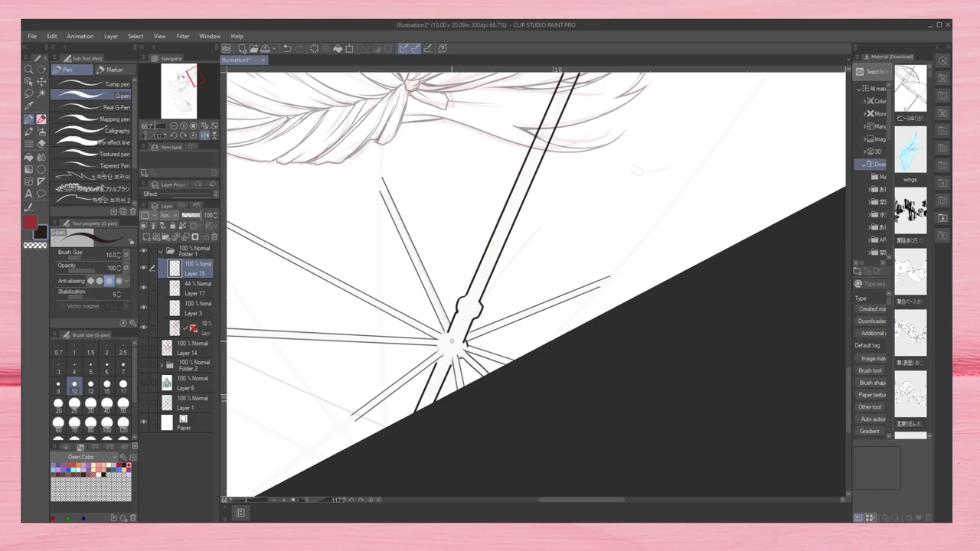
{"action": "key", "text": "bracketleft"}
{"action": "key", "text": "bracketleft"}
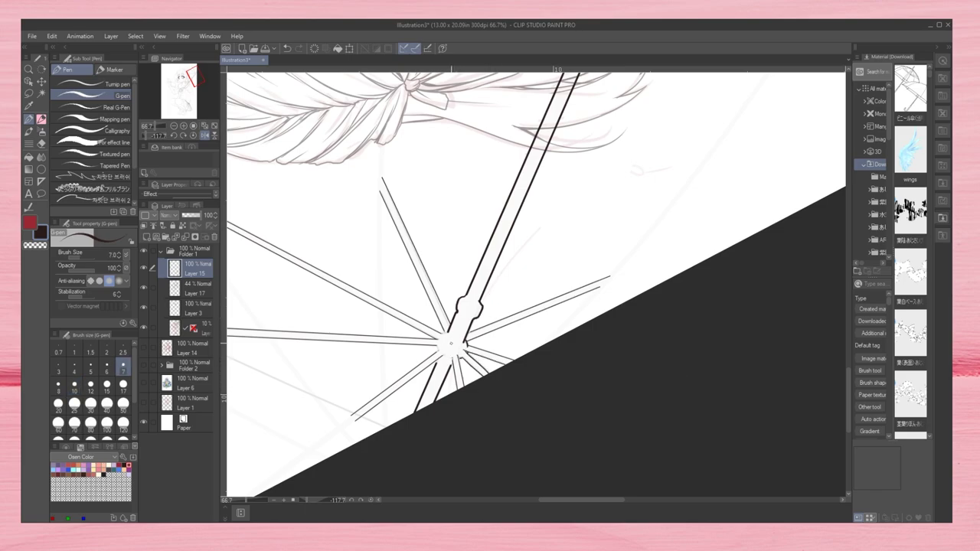
{"action": "scroll", "coordinate": [482, 338], "scroll_direction": "up", "scroll_amount": 4}
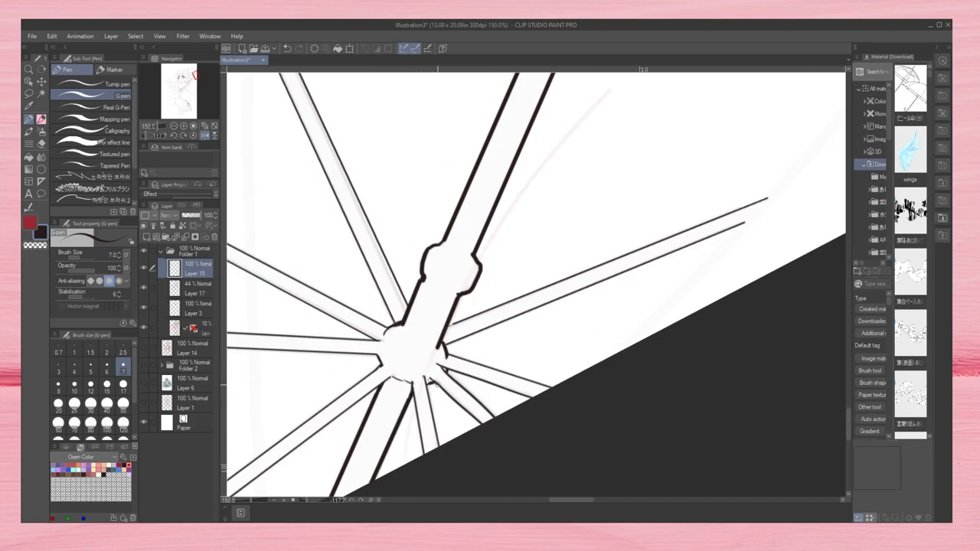
{"action": "left_click", "coordinate": [184, 126]}
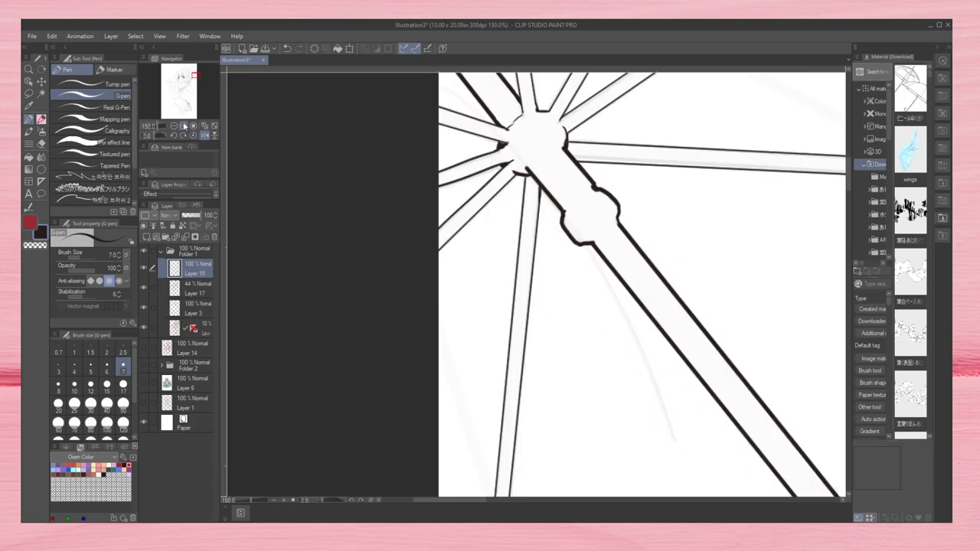
{"action": "left_click_drag", "start_coordinate": [700, 253], "coordinate": [385, 378]}
Step: Try to ink the canopy's long slanted edge behind the hair with the G-pen at size 4
{"action": "left_click", "coordinate": [173, 125]}
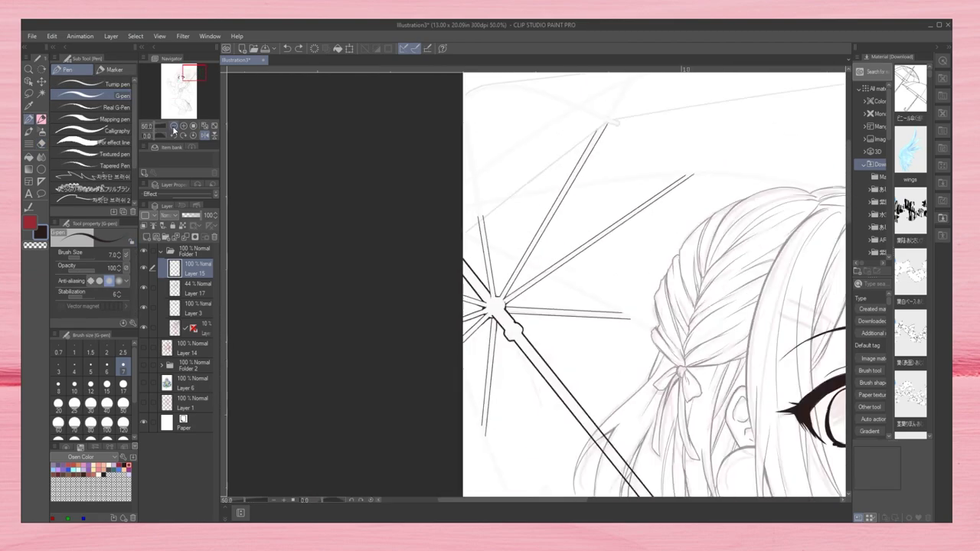
{"action": "left_click", "coordinate": [203, 135]}
{"action": "scroll", "coordinate": [484, 256], "scroll_direction": "up", "scroll_amount": 5}
{"action": "mouse_move", "coordinate": [484, 256]}
{"action": "left_mouse_down"}
{"action": "mouse_move", "coordinate": [490, 191]}
{"action": "mouse_move", "coordinate": [506, 307]}
{"action": "left_mouse_up"}
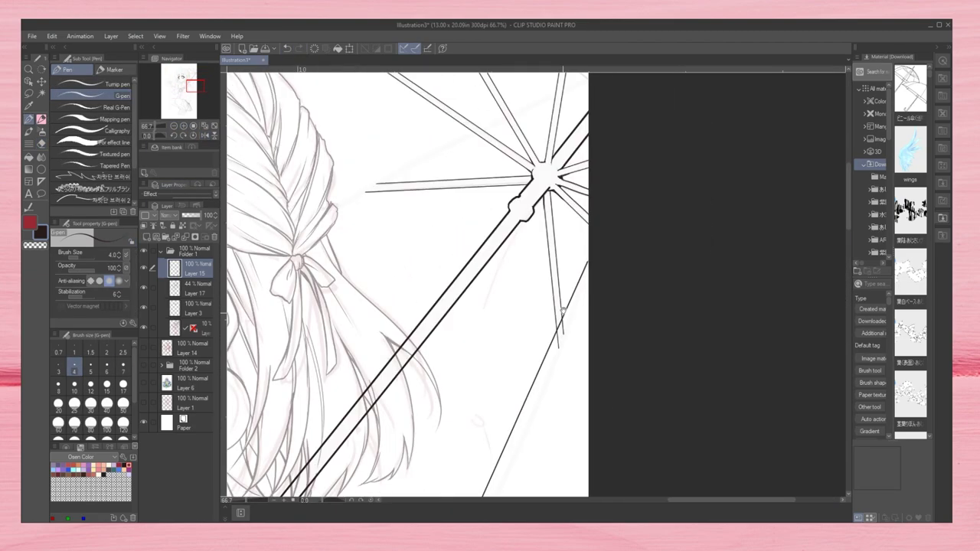
Step: Add a new vector layer and draw the canopy's long slanted edge and straight upper edges with the Curve tool at size 8
{"action": "scroll", "coordinate": [530, 228], "scroll_direction": "down", "scroll_amount": 3}
{"action": "key", "text": "ctrl+shift+n"}
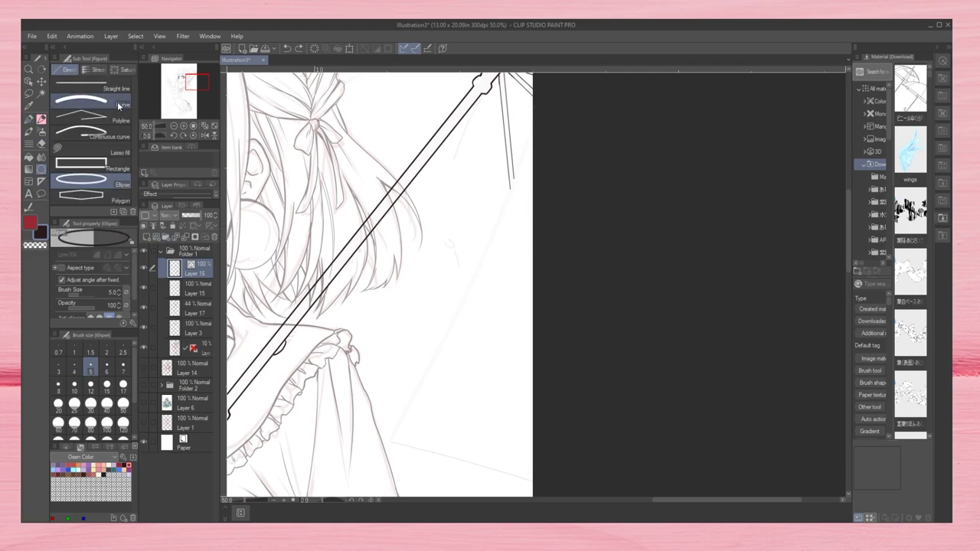
{"action": "key", "text": "u"}
{"action": "left_click_drag", "start_coordinate": [528, 122], "coordinate": [386, 443]}
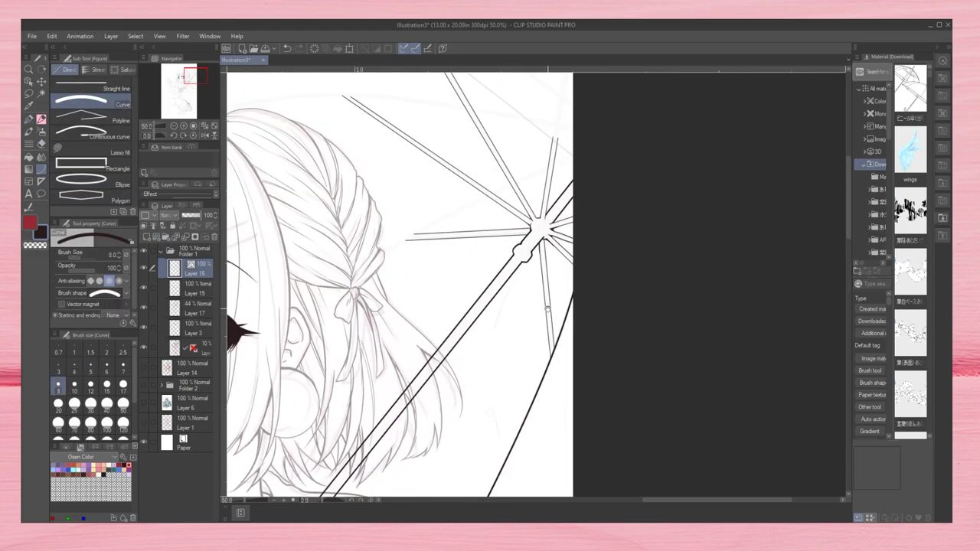
{"action": "mouse_move", "coordinate": [350, 190]}
{"action": "left_mouse_down"}
{"action": "mouse_move", "coordinate": [660, 230]}
{"action": "mouse_move", "coordinate": [523, 220]}
{"action": "left_mouse_up"}
{"action": "left_click_drag", "start_coordinate": [523, 220], "coordinate": [666, 329]}
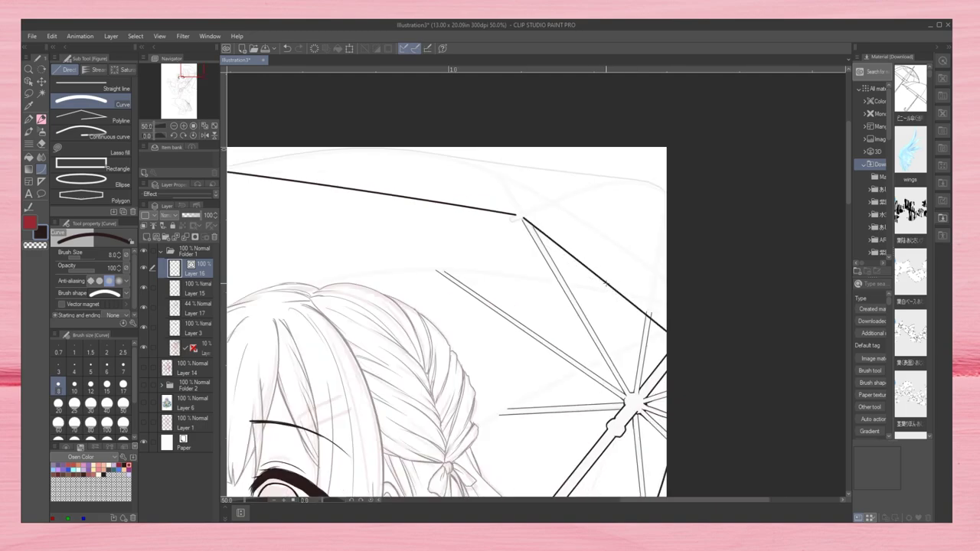
Step: Try to draw the canopy's arched panel lines above the head, its top arcs and the rib crossing behind the braid
{"action": "left_click_drag", "start_coordinate": [252, 309], "coordinate": [778, 272]}
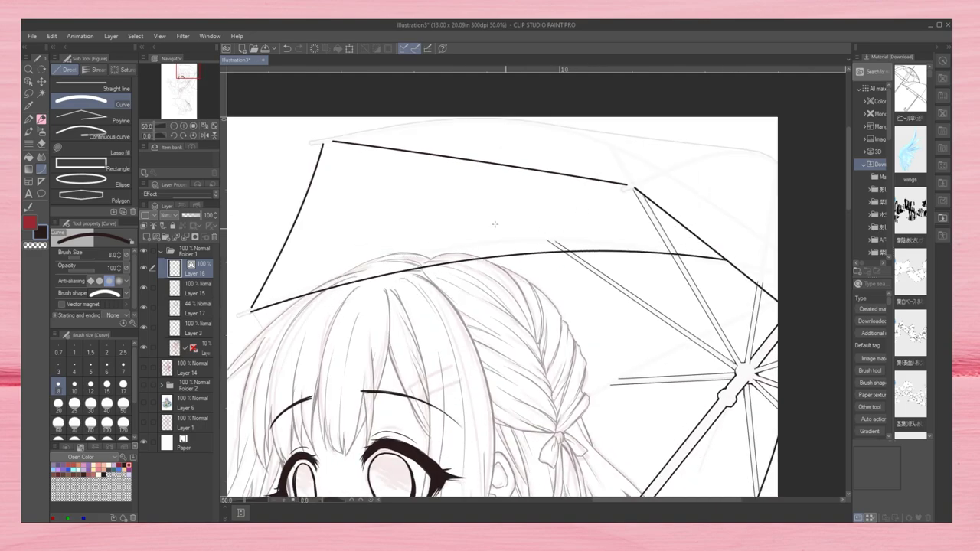
{"action": "left_click", "coordinate": [448, 196]}
{"action": "left_click_drag", "start_coordinate": [628, 186], "coordinate": [773, 160]}
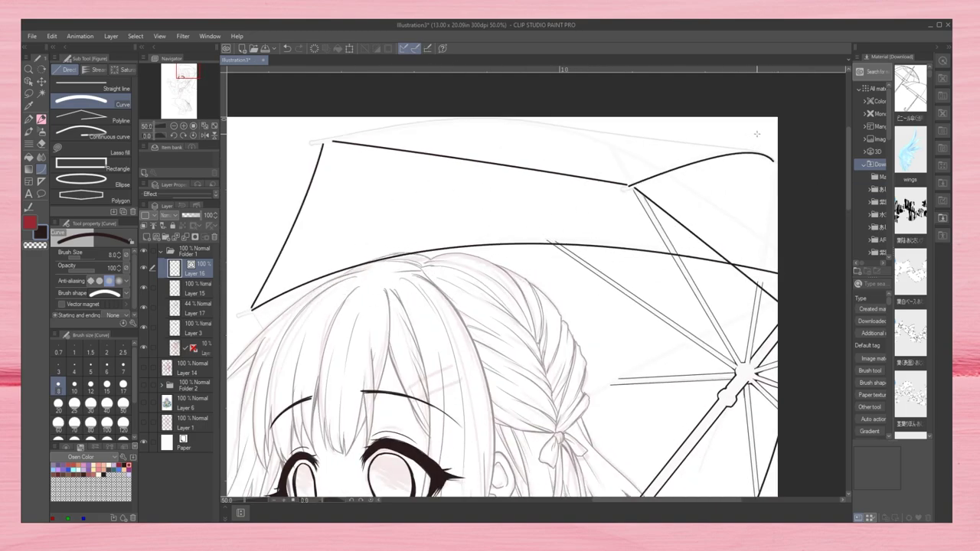
{"action": "left_click", "coordinate": [716, 153]}
{"action": "mouse_move", "coordinate": [325, 140]}
{"action": "left_mouse_down"}
{"action": "mouse_move", "coordinate": [538, 116]}
{"action": "mouse_move", "coordinate": [763, 151]}
{"action": "left_mouse_up"}
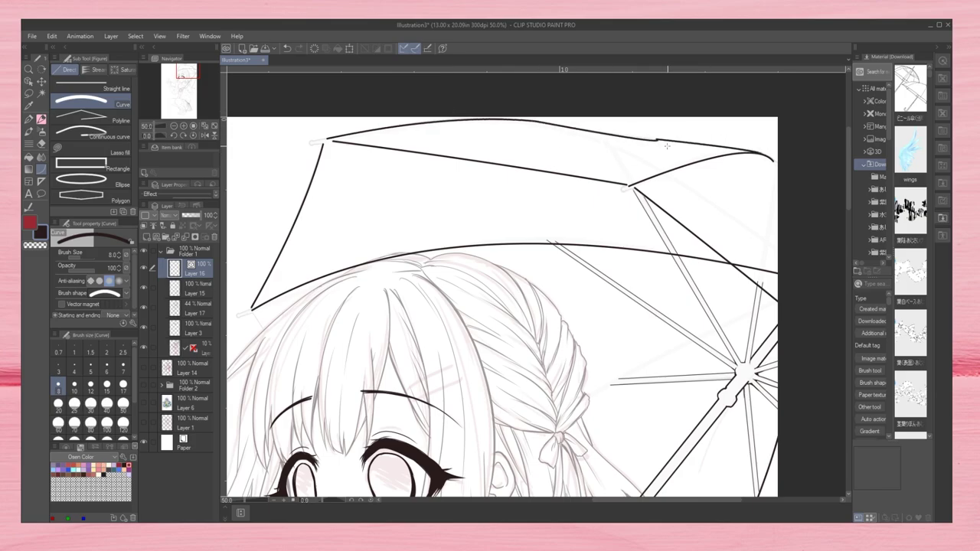
{"action": "left_click", "coordinate": [540, 95]}
{"action": "scroll", "coordinate": [774, 219], "scroll_direction": "down", "scroll_amount": 3}
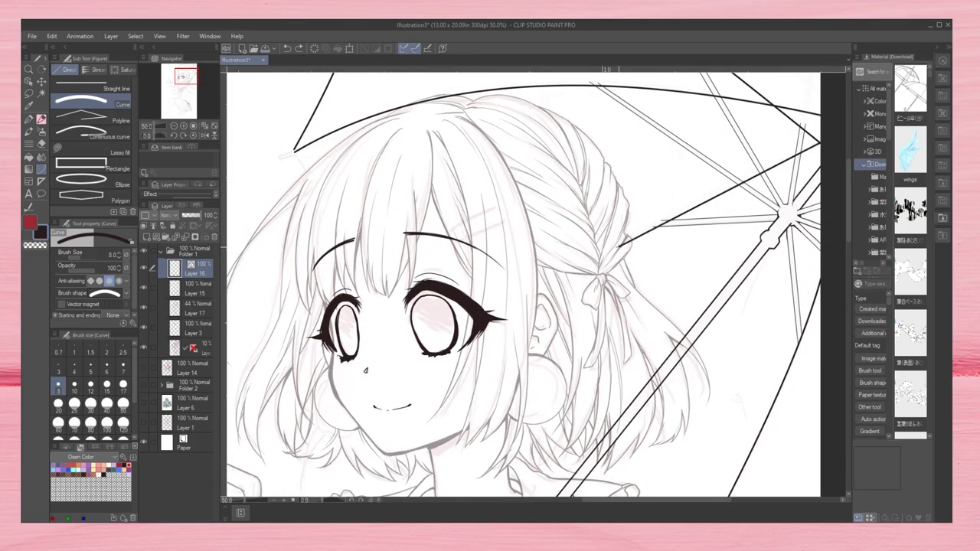
{"action": "left_click_drag", "start_coordinate": [758, 268], "coordinate": [630, 333]}
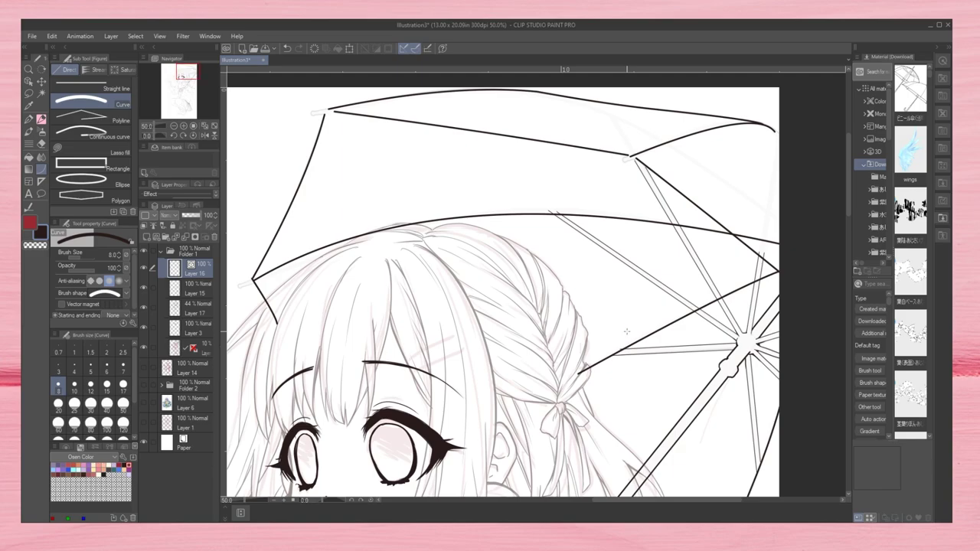
Step: Hide Layer 3 and Layer 17 and add a new layer above the canopy's vector layer
{"action": "scroll", "coordinate": [664, 302], "scroll_direction": "down", "scroll_amount": 2}
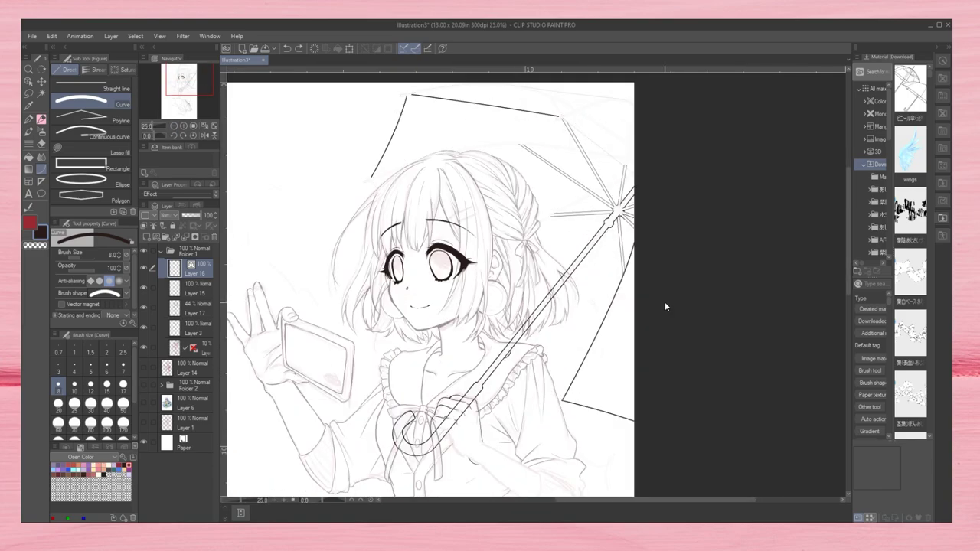
{"action": "left_click", "coordinate": [144, 331]}
{"action": "left_click", "coordinate": [144, 308]}
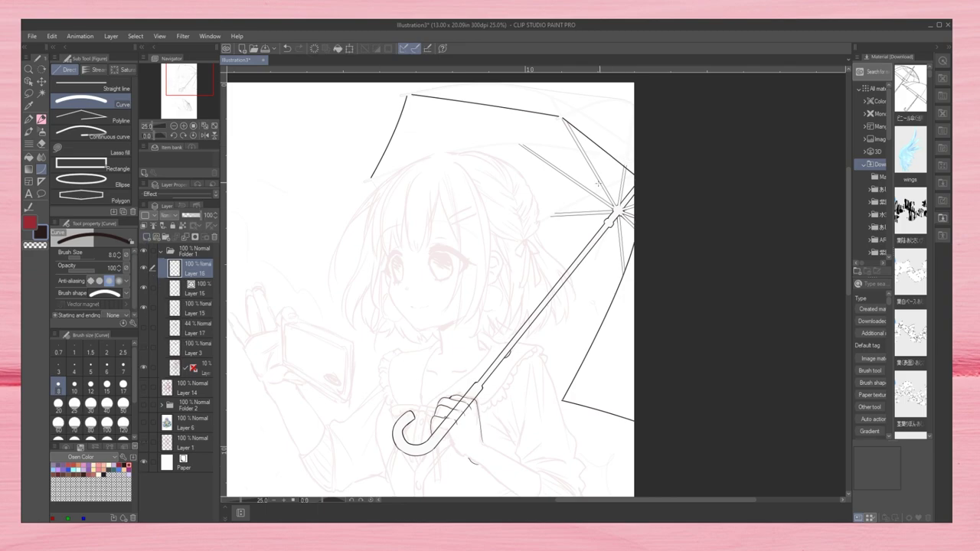
Step: Draw the arched canopy line over the head and the long curved rib running down across the face with the Curve tool
{"action": "left_click", "coordinate": [634, 162]}
{"action": "left_click", "coordinate": [521, 144]}
{"action": "left_click", "coordinate": [370, 179]}
{"action": "left_click_drag", "start_coordinate": [634, 174], "coordinate": [402, 311]}
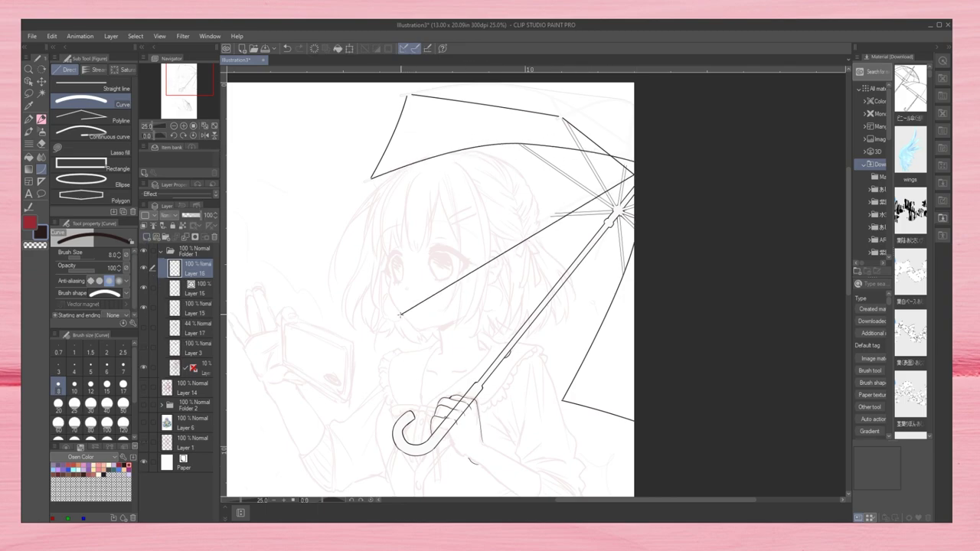
{"action": "left_click", "coordinate": [498, 249]}
Step: Draw the canopy's upper arcs and close its front rim with scalloped curves between the rib tips
{"action": "left_click_drag", "start_coordinate": [561, 117], "coordinate": [628, 99]}
{"action": "left_click", "coordinate": [597, 95]}
{"action": "left_click_drag", "start_coordinate": [403, 312], "coordinate": [563, 400]}
{"action": "left_click_drag", "start_coordinate": [403, 312], "coordinate": [371, 178]}
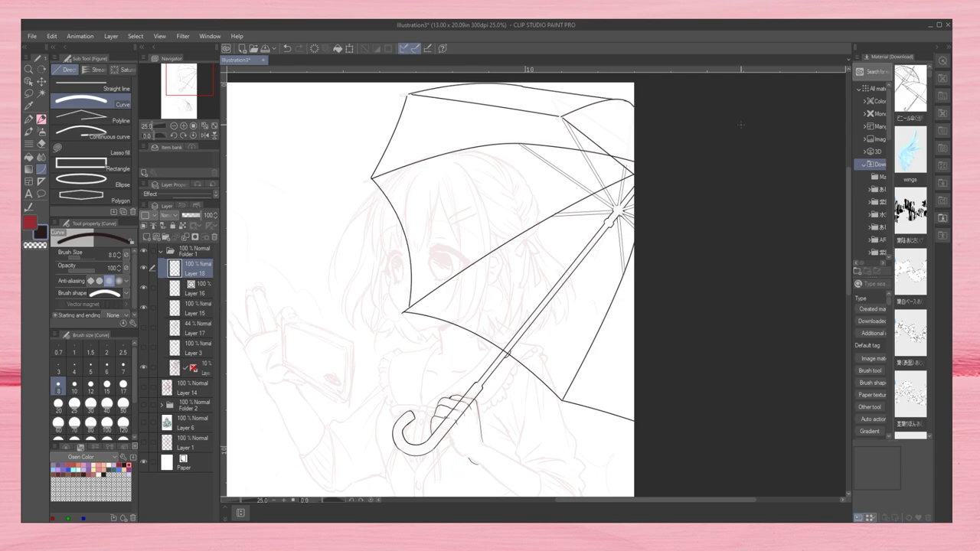
Step: Hide the canopy line layers and erase the old ribs, hub and upper shaft end from Layer 15
{"action": "scroll", "coordinate": [613, 123], "scroll_direction": "up", "scroll_amount": 4}
{"action": "key", "text": "e"}
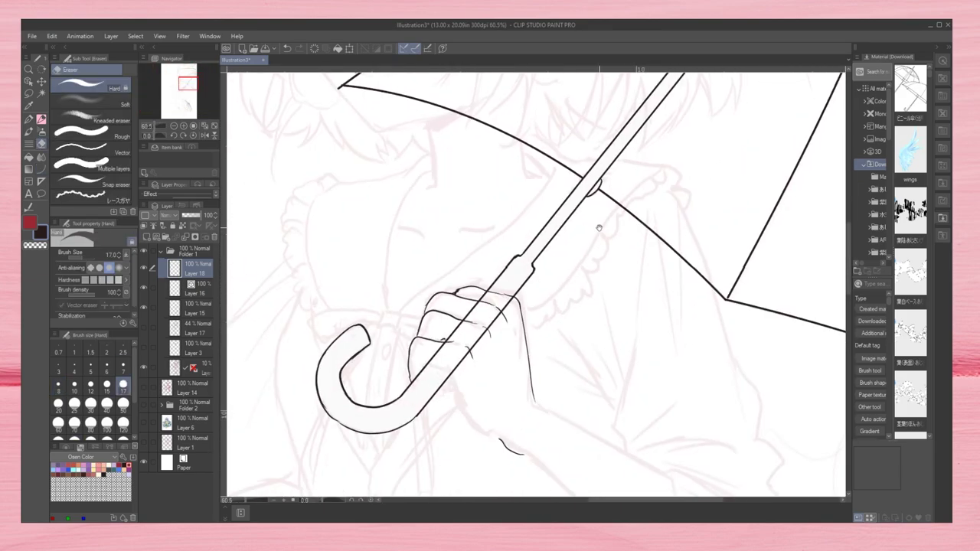
{"action": "left_click_drag", "start_coordinate": [627, 313], "coordinate": [659, 398]}
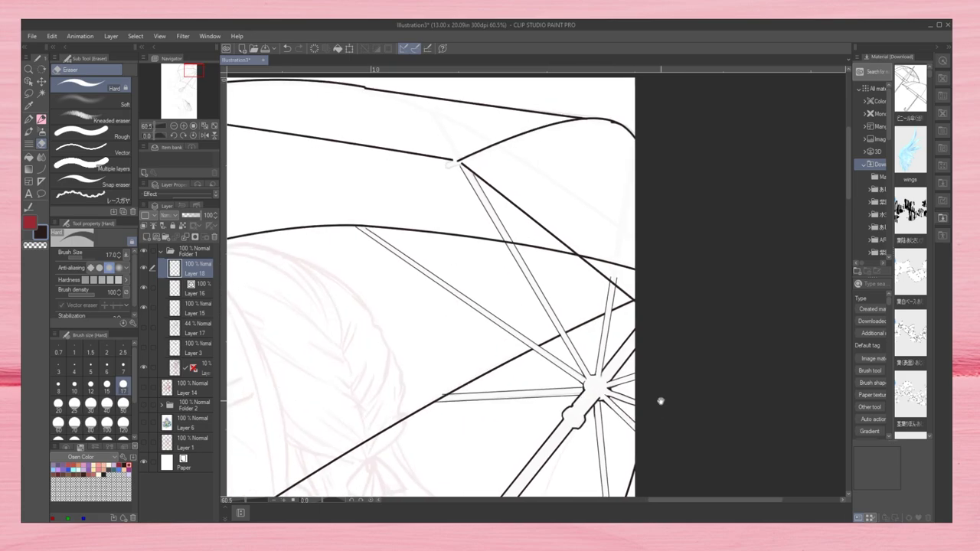
{"action": "scroll", "coordinate": [613, 345], "scroll_direction": "down", "scroll_amount": 4}
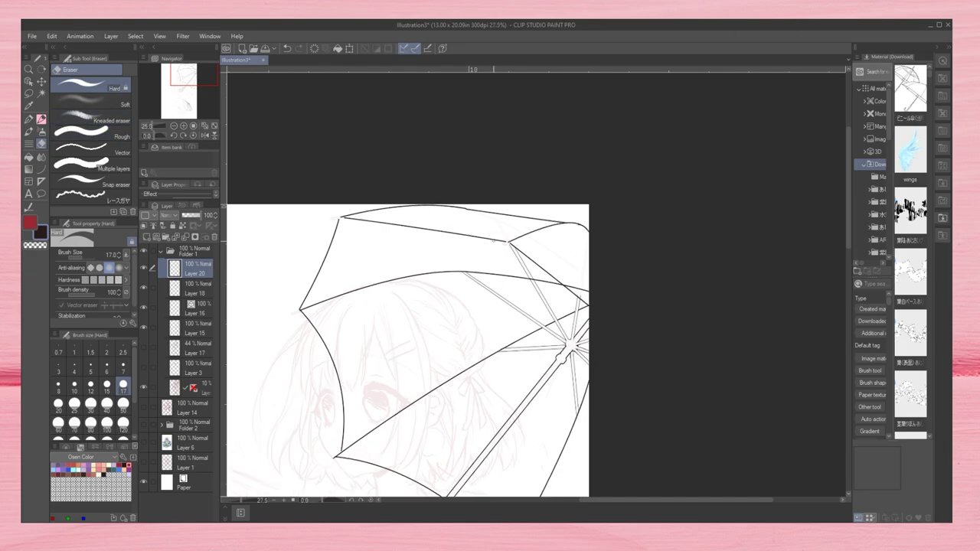
{"action": "scroll", "coordinate": [401, 344], "scroll_direction": "up", "scroll_amount": 5}
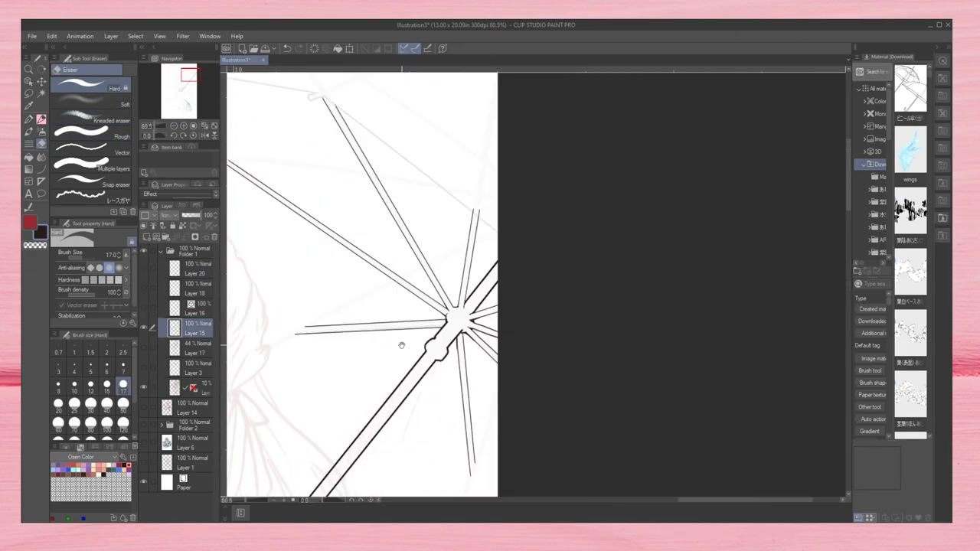
{"action": "left_click_drag", "start_coordinate": [475, 161], "coordinate": [552, 386]}
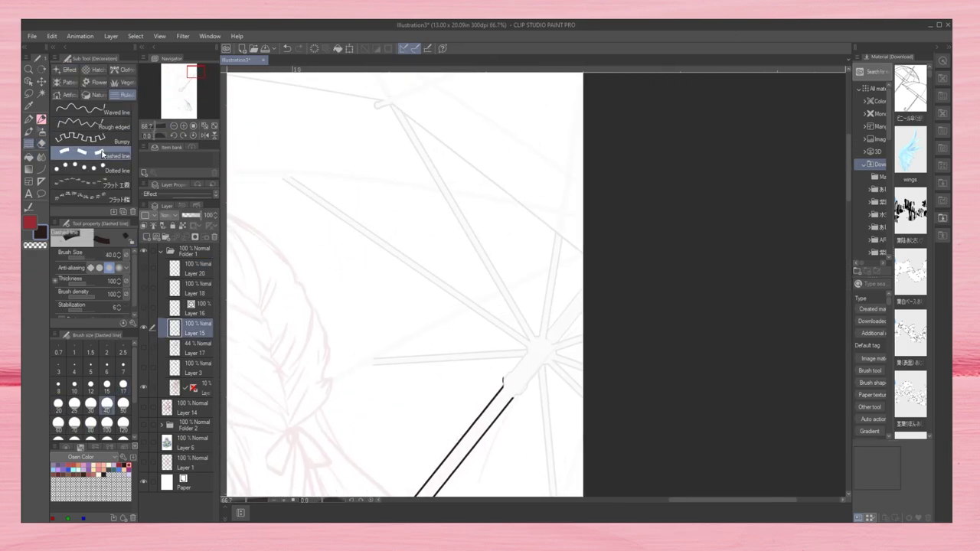
Step: Redraw the straight ribs radiating from the umbrella's hub on Layer 15 with the Dual Line Brush at size 25
{"action": "key", "text": "p"}
{"action": "left_click_drag", "start_coordinate": [281, 173], "coordinate": [528, 345]}
{"action": "scroll", "coordinate": [392, 102], "scroll_direction": "up", "scroll_amount": 3}
{"action": "left_click_drag", "start_coordinate": [383, 160], "coordinate": [551, 455]}
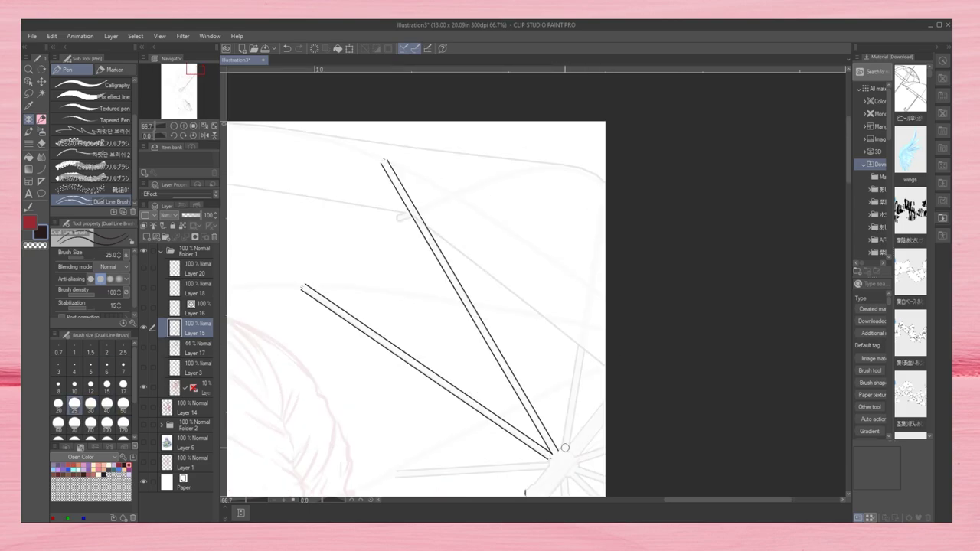
{"action": "left_click_drag", "start_coordinate": [605, 184], "coordinate": [555, 452]}
{"action": "scroll", "coordinate": [556, 452], "scroll_direction": "down", "scroll_amount": 5}
{"action": "left_click_drag", "start_coordinate": [607, 268], "coordinate": [559, 284]}
{"action": "left_click_drag", "start_coordinate": [551, 285], "coordinate": [390, 291]}
{"action": "scroll", "coordinate": [389, 291], "scroll_direction": "down", "scroll_amount": 2}
{"action": "mouse_move", "coordinate": [563, 396]}
{"action": "left_mouse_down"}
{"action": "mouse_move", "coordinate": [554, 241]}
{"action": "mouse_move", "coordinate": [606, 258]}
{"action": "left_mouse_up"}
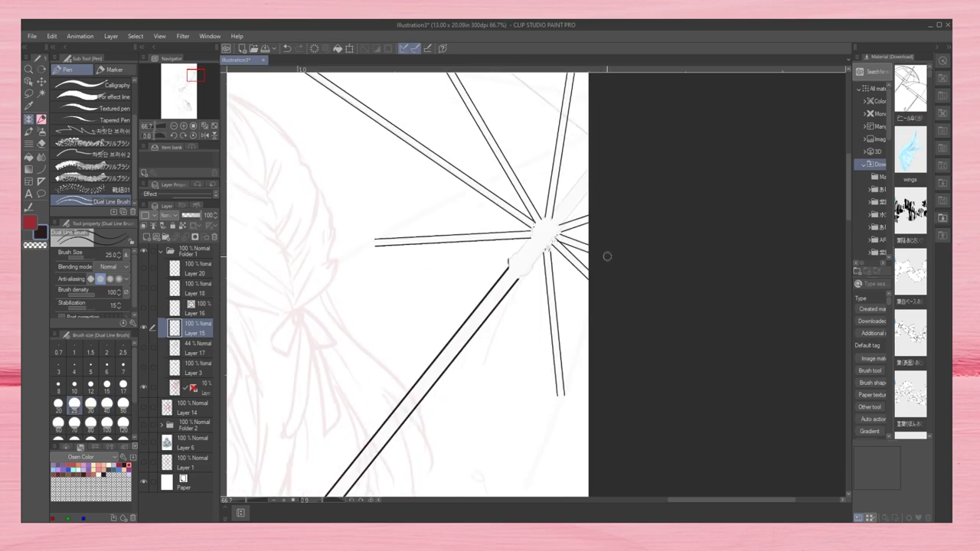
Step: Lower Layer 15 to 28% opacity, add a new layer above it and set the Dual Line Brush size to 17
{"action": "scroll", "coordinate": [606, 258], "scroll_direction": "down", "scroll_amount": 3}
{"action": "key", "text": "ctrl+shift+n"}
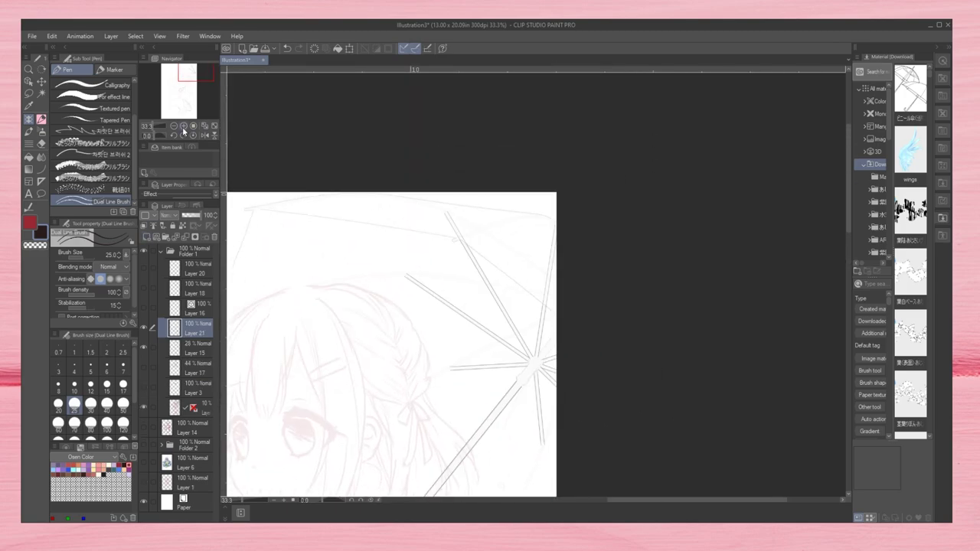
{"action": "scroll", "coordinate": [595, 340], "scroll_direction": "up", "scroll_amount": 3}
{"action": "key", "text": "["}
{"action": "key", "text": "["}
{"action": "key", "text": "["}
{"action": "key", "text": "]"}
Step: Draw the long curved canopy ribs as double lines over the head, behind the braid, beside the shaft and near the page corner
{"action": "mouse_move", "coordinate": [349, 257]}
{"action": "left_mouse_down"}
{"action": "mouse_move", "coordinate": [412, 230]}
{"action": "mouse_move", "coordinate": [533, 238]}
{"action": "left_mouse_up"}
{"action": "key", "text": "ctrl+z"}
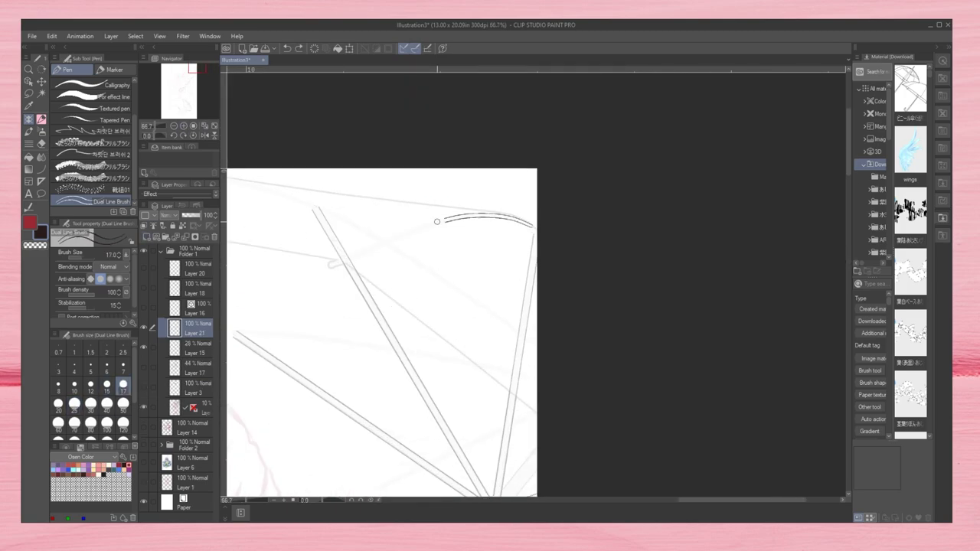
{"action": "left_click_drag", "start_coordinate": [429, 222], "coordinate": [747, 291]}
{"action": "left_click_drag", "start_coordinate": [252, 265], "coordinate": [303, 258]}
{"action": "scroll", "coordinate": [320, 252], "scroll_direction": "down", "scroll_amount": 3}
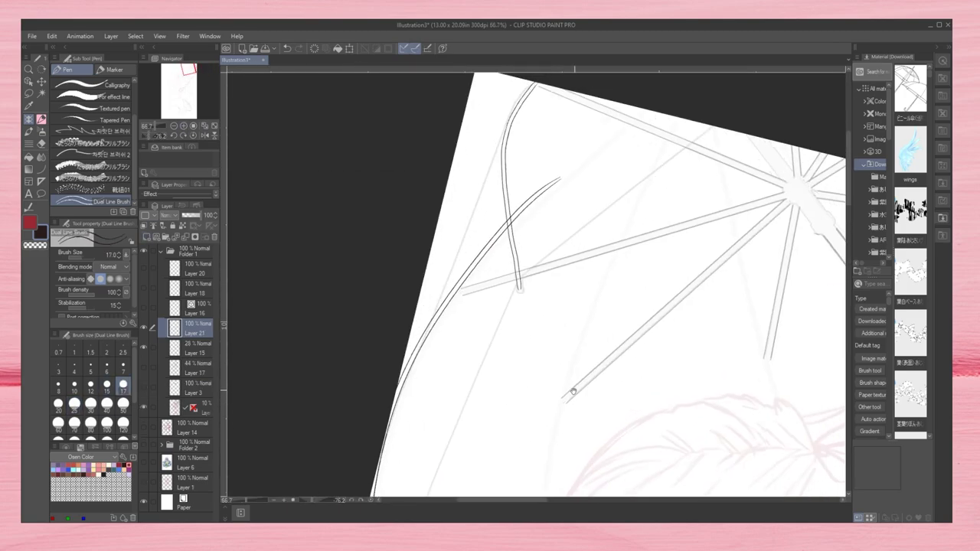
{"action": "mouse_move", "coordinate": [633, 390]}
{"action": "left_mouse_down"}
{"action": "mouse_move", "coordinate": [516, 261]}
{"action": "mouse_move", "coordinate": [578, 283]}
{"action": "left_mouse_up"}
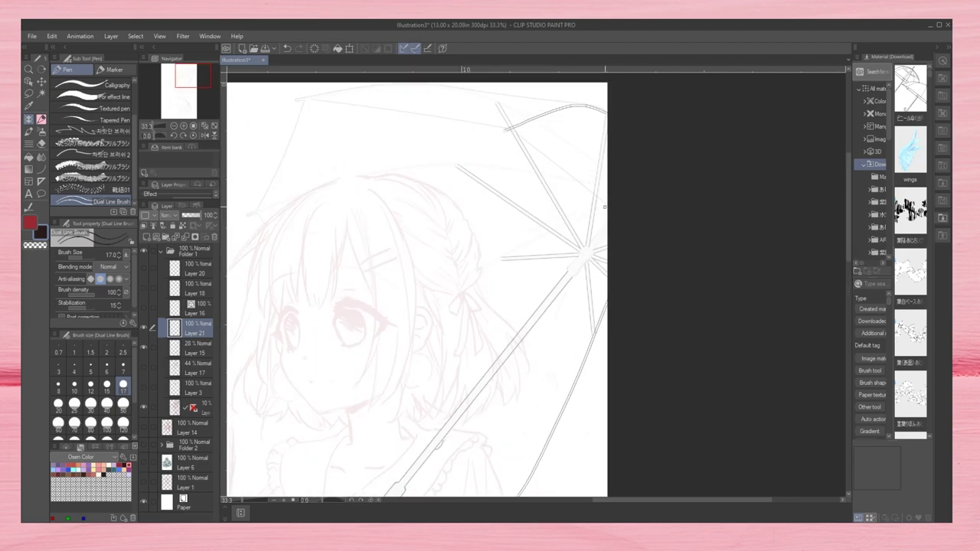
{"action": "mouse_move", "coordinate": [605, 183]}
{"action": "left_mouse_down"}
{"action": "mouse_move", "coordinate": [220, 231]}
{"action": "mouse_move", "coordinate": [321, 313]}
{"action": "left_mouse_up"}
{"action": "mouse_move", "coordinate": [707, 200]}
{"action": "left_mouse_down"}
{"action": "mouse_move", "coordinate": [396, 177]}
{"action": "mouse_move", "coordinate": [354, 192]}
{"action": "left_mouse_up"}
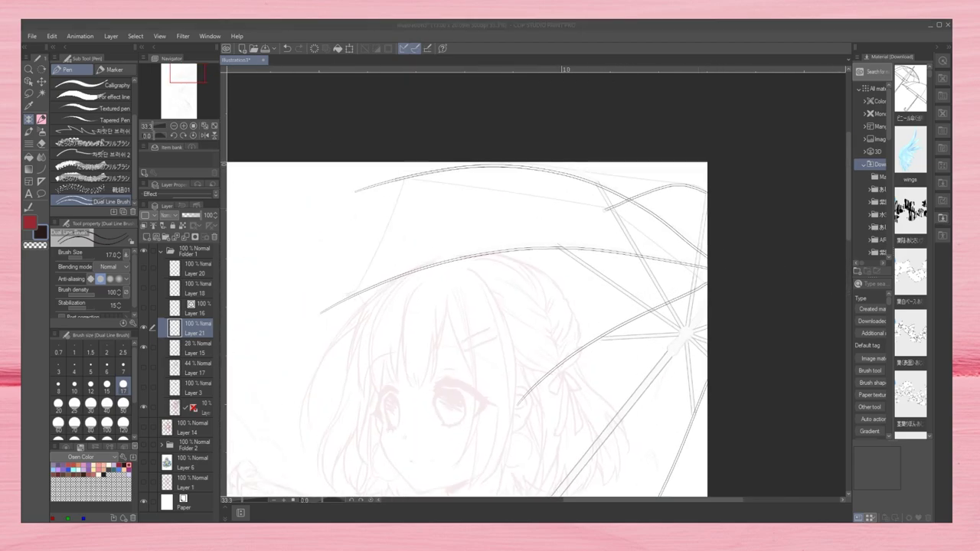
Step: Erase the overlapping bits of the curved double lines where they cross each other and meet the straight ribs
{"action": "scroll", "coordinate": [749, 357], "scroll_direction": "up", "scroll_amount": 4}
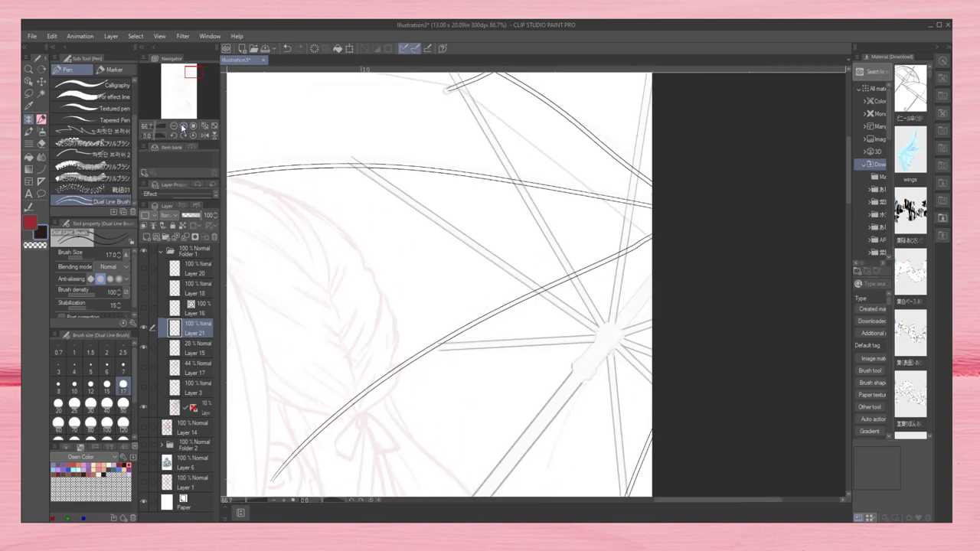
{"action": "left_click", "coordinate": [41, 143]}
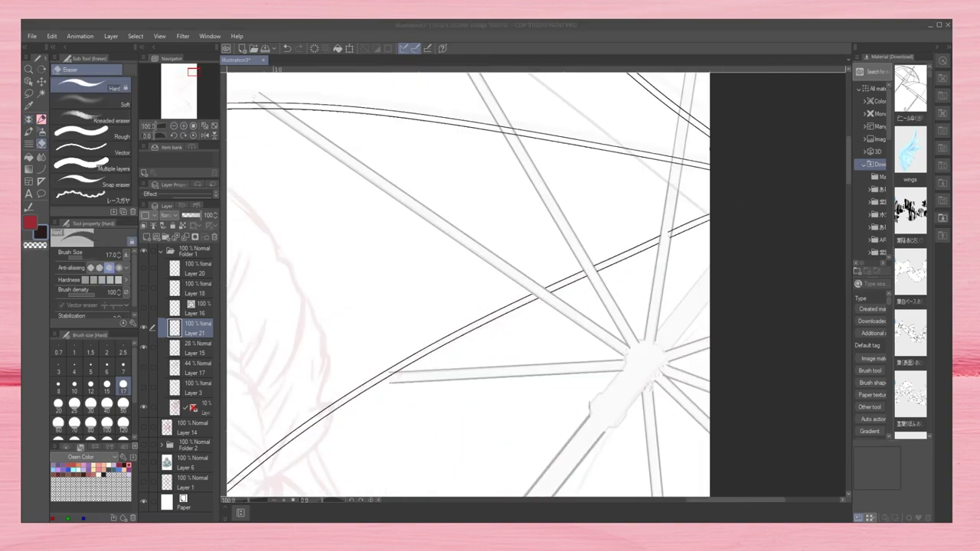
{"action": "scroll", "coordinate": [654, 236], "scroll_direction": "up", "scroll_amount": 6}
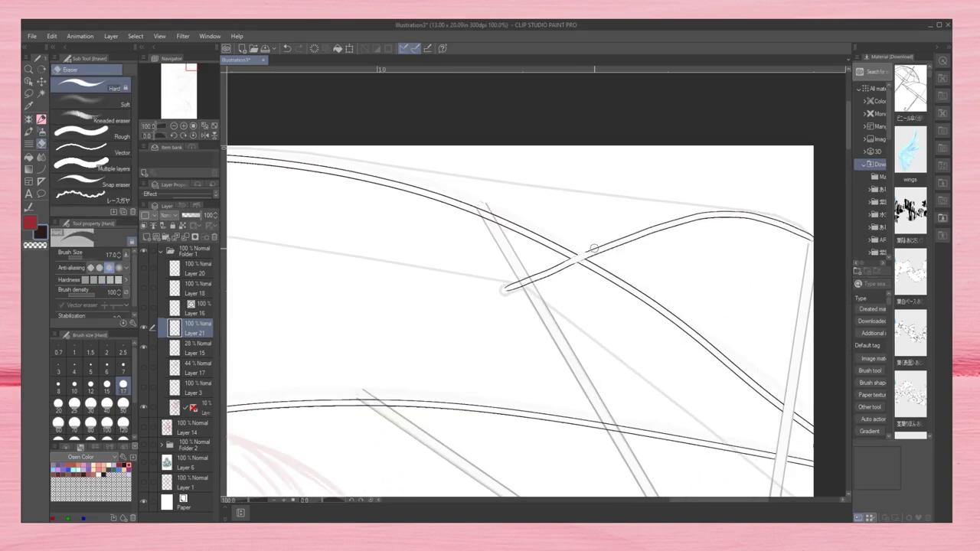
{"action": "scroll", "coordinate": [659, 407], "scroll_direction": "down", "scroll_amount": 4}
{"action": "scroll", "coordinate": [631, 288], "scroll_direction": "up", "scroll_amount": 4}
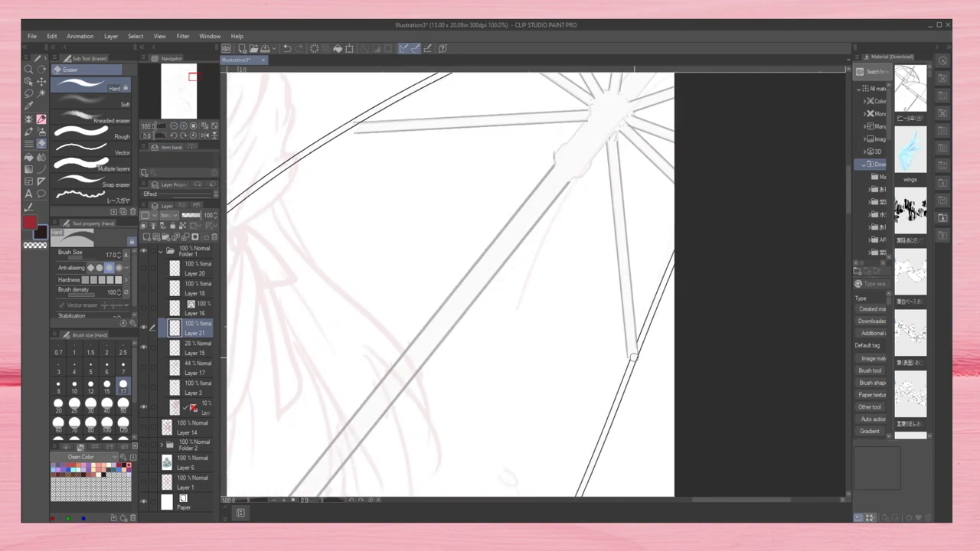
{"action": "scroll", "coordinate": [642, 290], "scroll_direction": "down", "scroll_amount": 5}
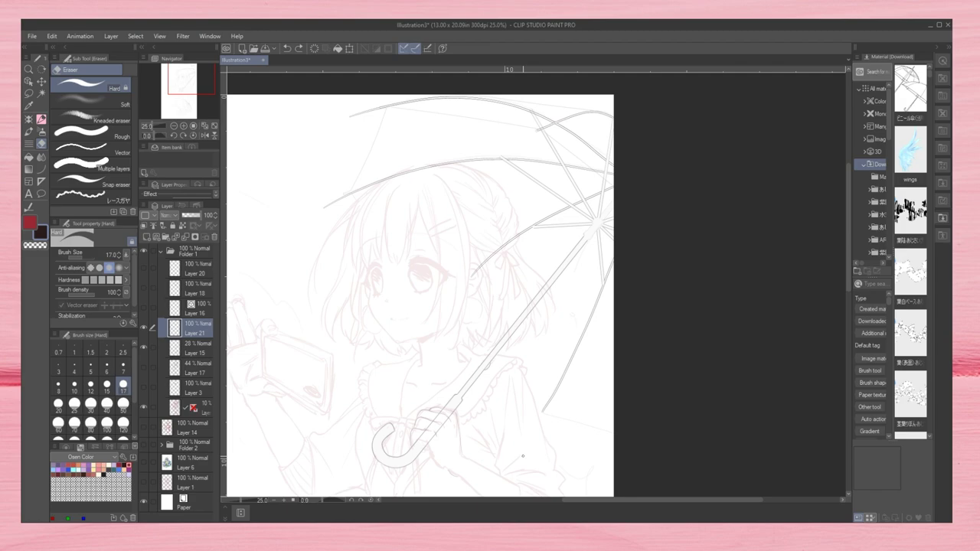
Step: Erase the straight ribs' ends that poke past the curved ribs on Layer 15 with the Hard eraser at size 50
{"action": "scroll", "coordinate": [394, 158], "scroll_direction": "up", "scroll_amount": 4}
{"action": "key", "text": "p"}
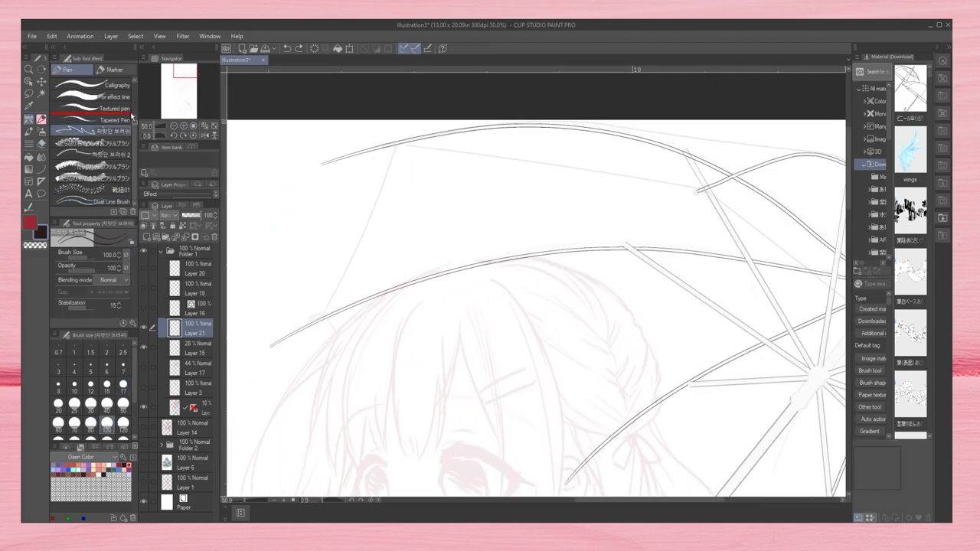
{"action": "scroll", "coordinate": [346, 353], "scroll_direction": "down", "scroll_amount": 2}
{"action": "scroll", "coordinate": [345, 352], "scroll_direction": "up", "scroll_amount": 2}
{"action": "key", "text": "alt+bracketleft"}
{"action": "left_click", "coordinate": [41, 143]}
{"action": "left_click_drag", "start_coordinate": [297, 108], "coordinate": [460, 239]}
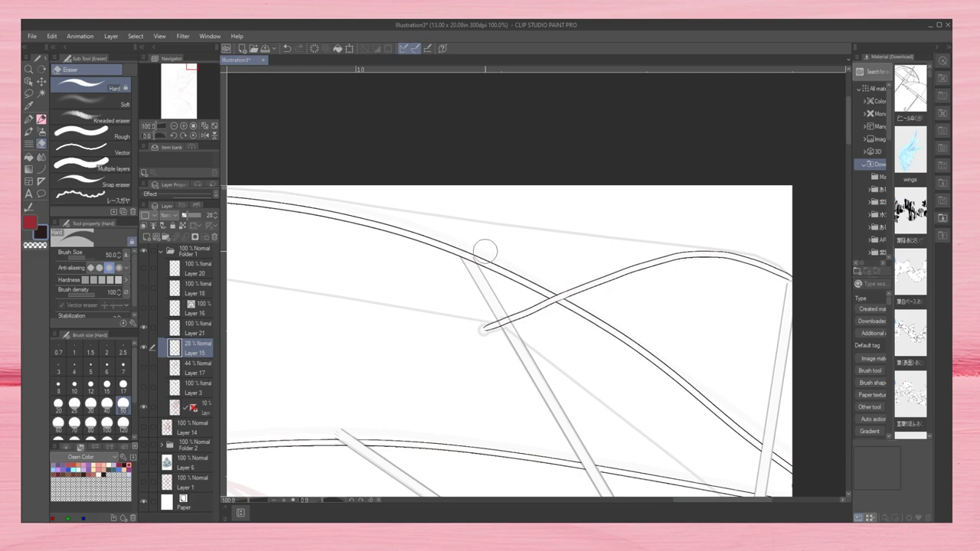
{"action": "left_click_drag", "start_coordinate": [485, 250], "coordinate": [473, 214]}
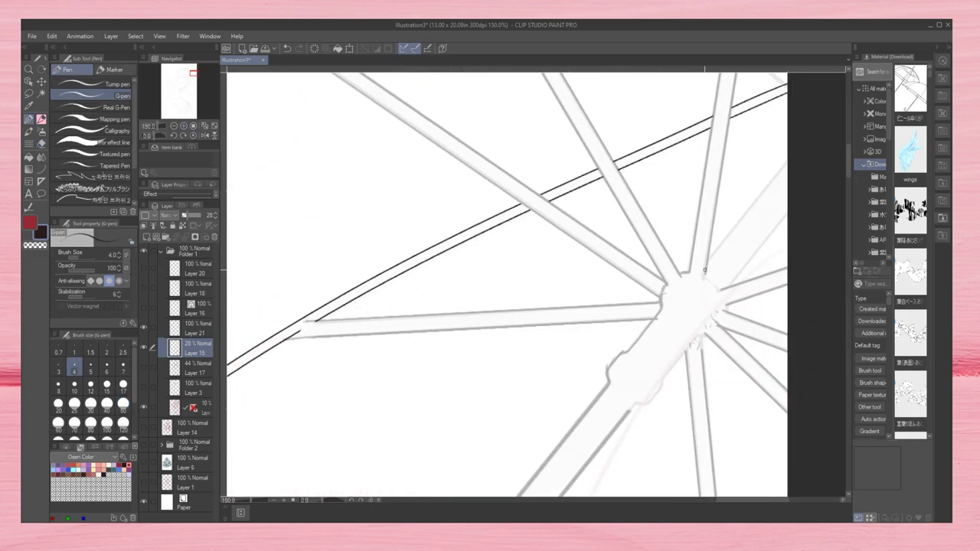
Step: Ink the shaft's edges above the hub with the G-pen at size 4 and tidy the hub and collar outline
{"action": "left_click_drag", "start_coordinate": [708, 259], "coordinate": [787, 162]}
{"action": "left_click_drag", "start_coordinate": [788, 213], "coordinate": [729, 285]}
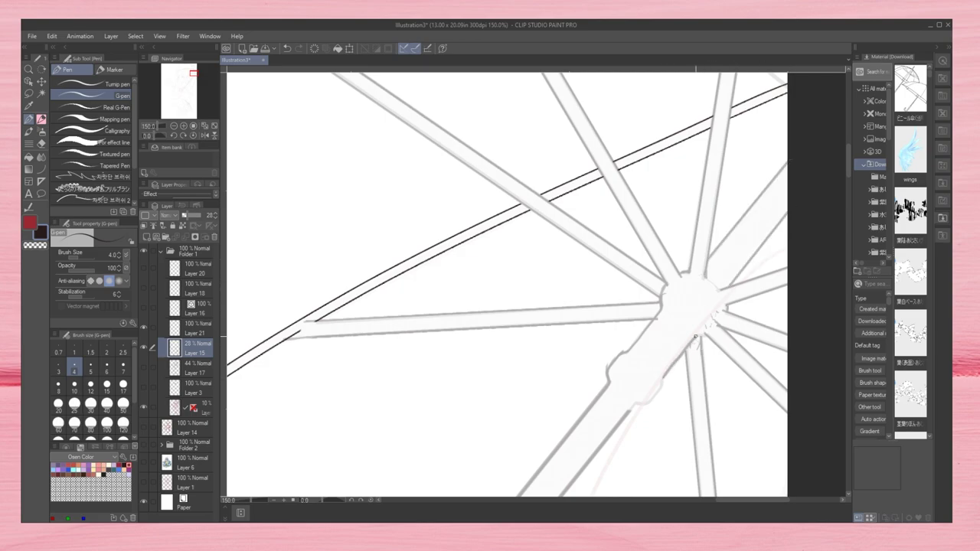
{"action": "key", "text": "e"}
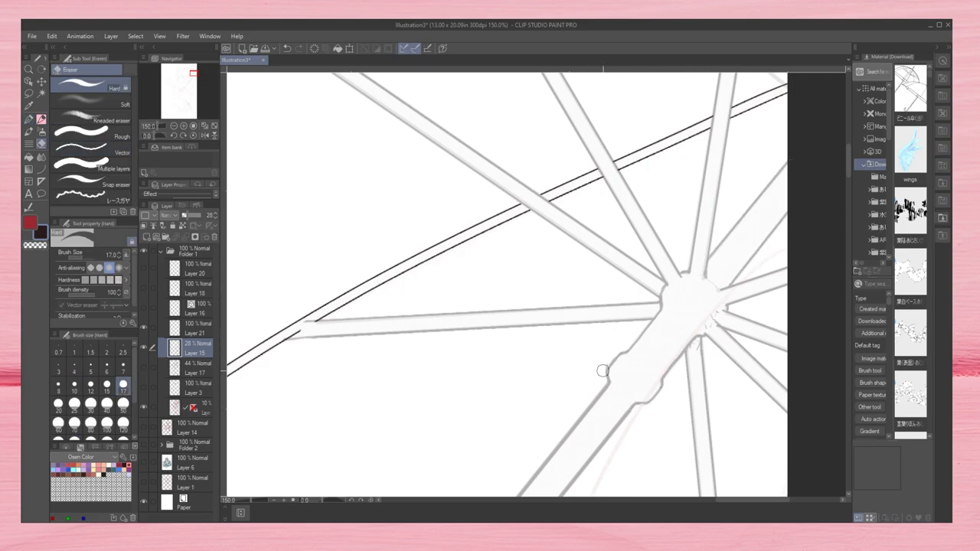
{"action": "scroll", "coordinate": [681, 278], "scroll_direction": "down", "scroll_amount": 5}
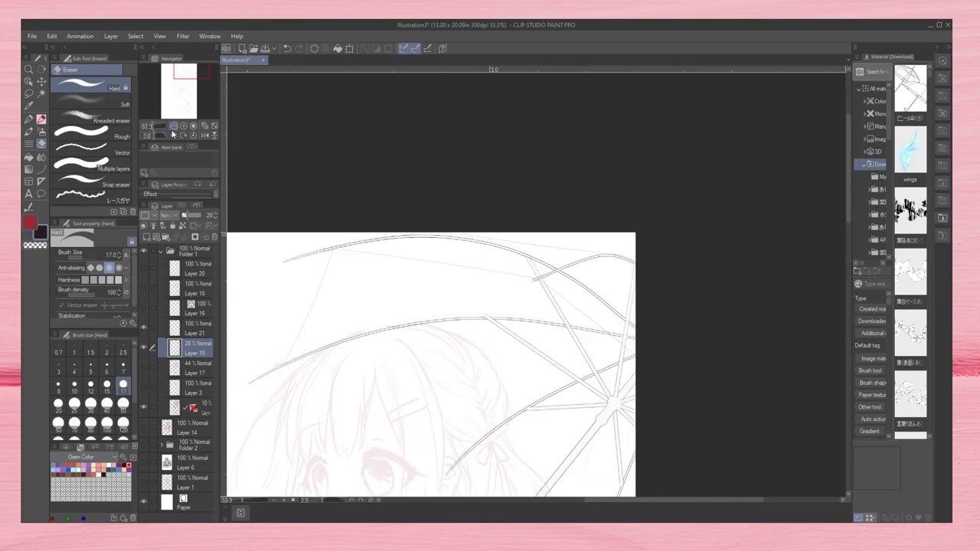
Step: Add a layer above the curved ribs and ink the canopy's front side edge between rib tips with the G-pen at size 10
{"action": "scroll", "coordinate": [509, 173], "scroll_direction": "up", "scroll_amount": 2}
{"action": "scroll", "coordinate": [736, 420], "scroll_direction": "down", "scroll_amount": 3}
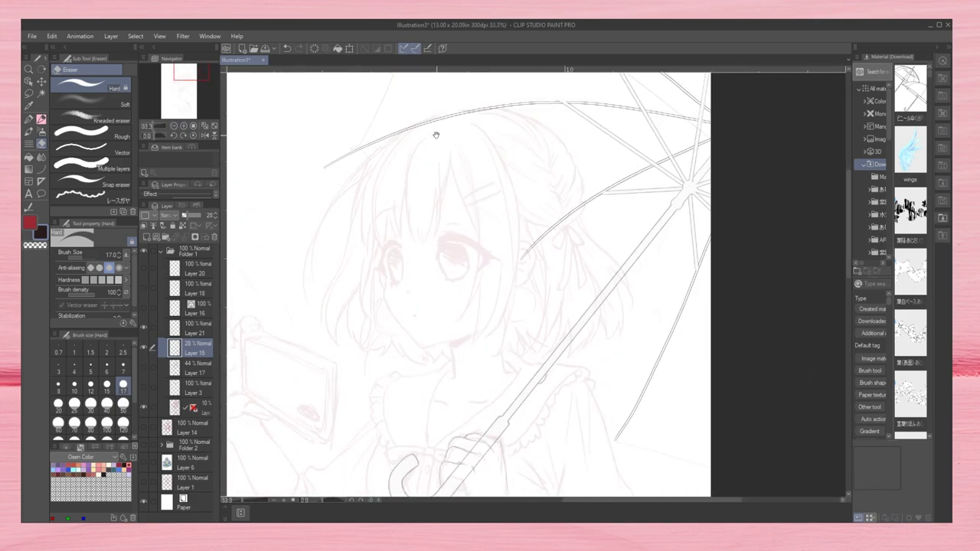
{"action": "key", "text": "ctrl+shift+n"}
{"action": "scroll", "coordinate": [434, 135], "scroll_direction": "up", "scroll_amount": 3}
{"action": "key", "text": "p"}
{"action": "scroll", "coordinate": [487, 217], "scroll_direction": "down", "scroll_amount": 1}
{"action": "scroll", "coordinate": [488, 217], "scroll_direction": "up", "scroll_amount": 2}
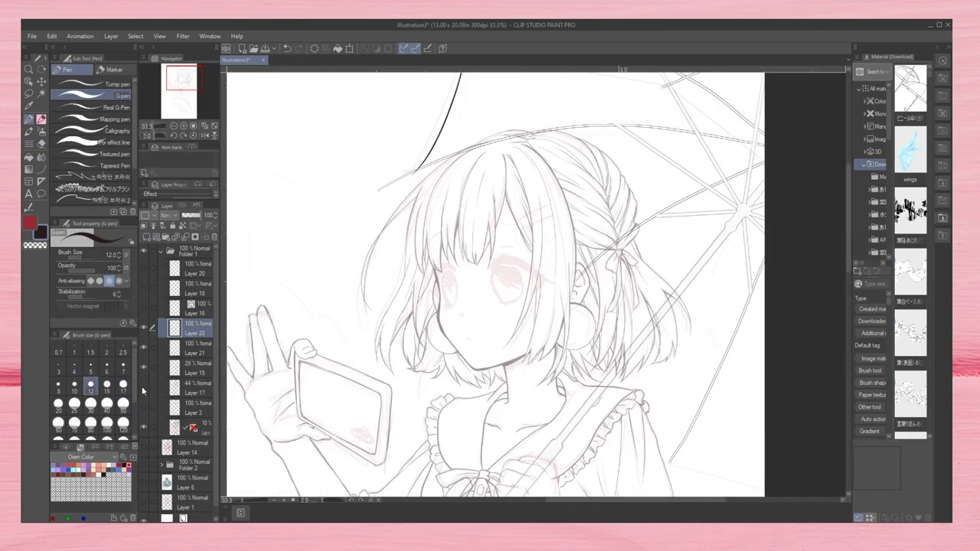
{"action": "scroll", "coordinate": [383, 229], "scroll_direction": "down", "scroll_amount": 2}
{"action": "left_click", "coordinate": [75, 384]}
{"action": "left_click_drag", "start_coordinate": [394, 219], "coordinate": [350, 339]}
Step: Ink the canopy's upper rim from its front corner through the rib tip to the page edge, plus the arched top outline
{"action": "scroll", "coordinate": [306, 230], "scroll_direction": "down", "scroll_amount": 1}
{"action": "left_click", "coordinate": [204, 135]}
{"action": "left_click_drag", "start_coordinate": [460, 259], "coordinate": [562, 175]}
{"action": "left_click_drag", "start_coordinate": [762, 150], "coordinate": [622, 167]}
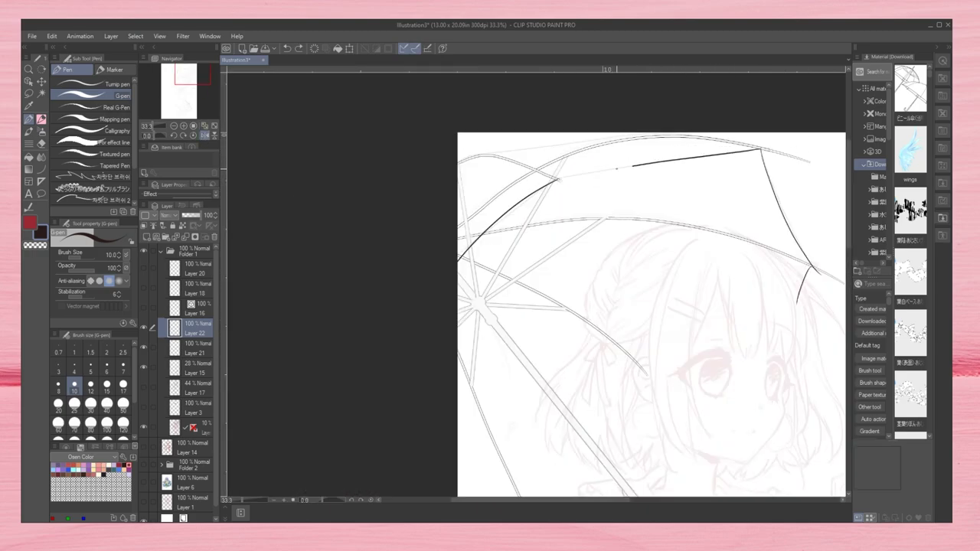
{"action": "left_click", "coordinate": [194, 135]}
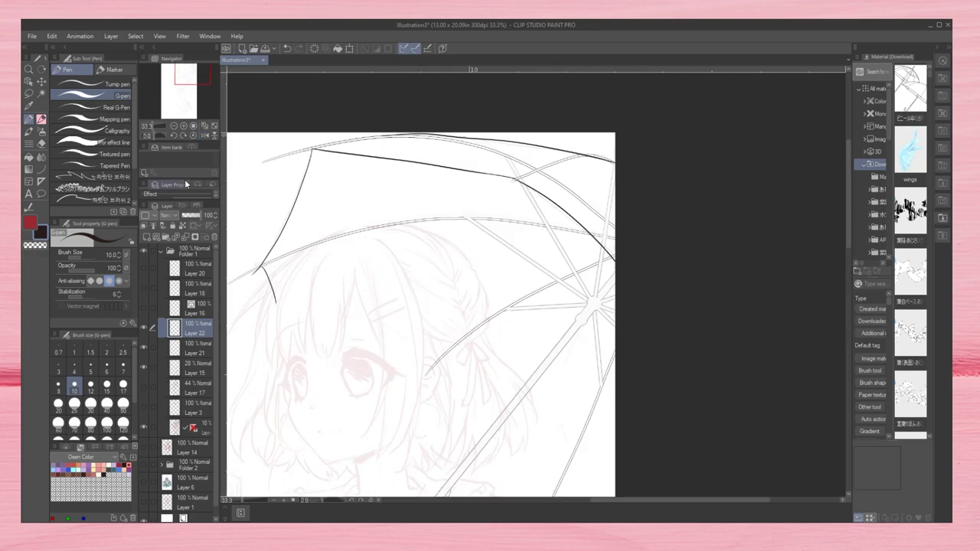
{"action": "left_click", "coordinate": [193, 136]}
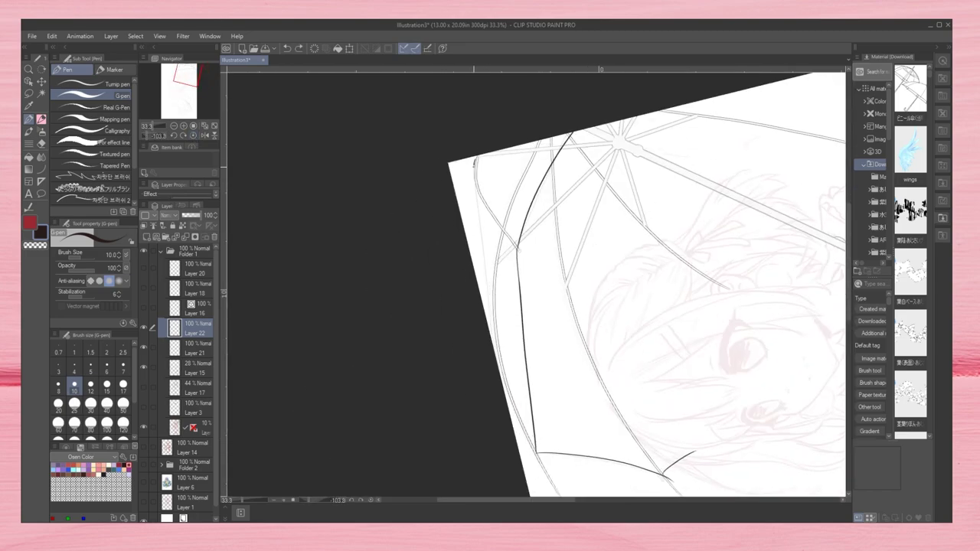
{"action": "scroll", "coordinate": [502, 263], "scroll_direction": "up", "scroll_amount": 5}
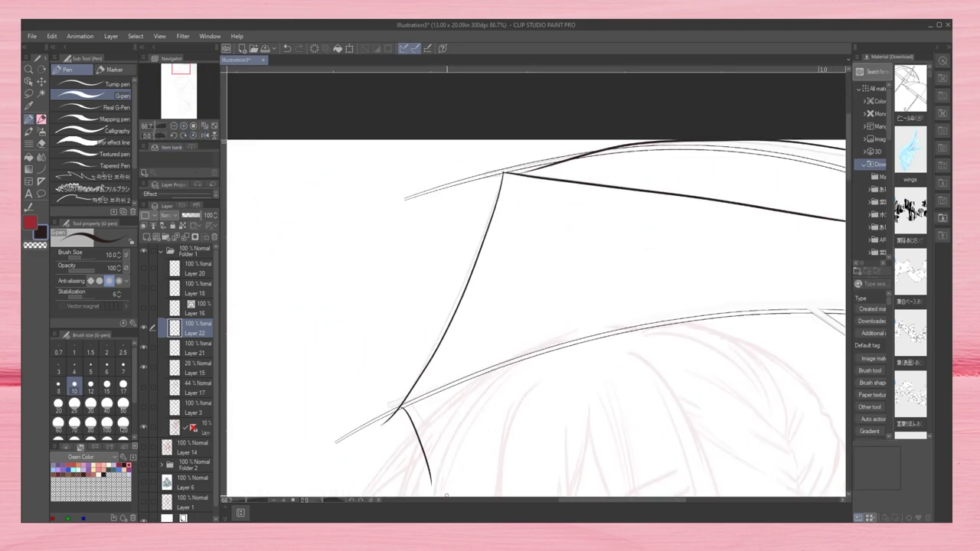
Step: Erase the overshooting line ends at the canopy's front corners and the start of the top outline with the eraser at size 17
{"action": "key", "text": "e"}
{"action": "mouse_move", "coordinate": [269, 211]}
{"action": "left_mouse_down"}
{"action": "mouse_move", "coordinate": [406, 242]}
{"action": "mouse_move", "coordinate": [473, 360]}
{"action": "left_mouse_up"}
{"action": "left_click", "coordinate": [122, 384]}
{"action": "left_click", "coordinate": [194, 136]}
{"action": "scroll", "coordinate": [575, 387], "scroll_direction": "up", "scroll_amount": 3}
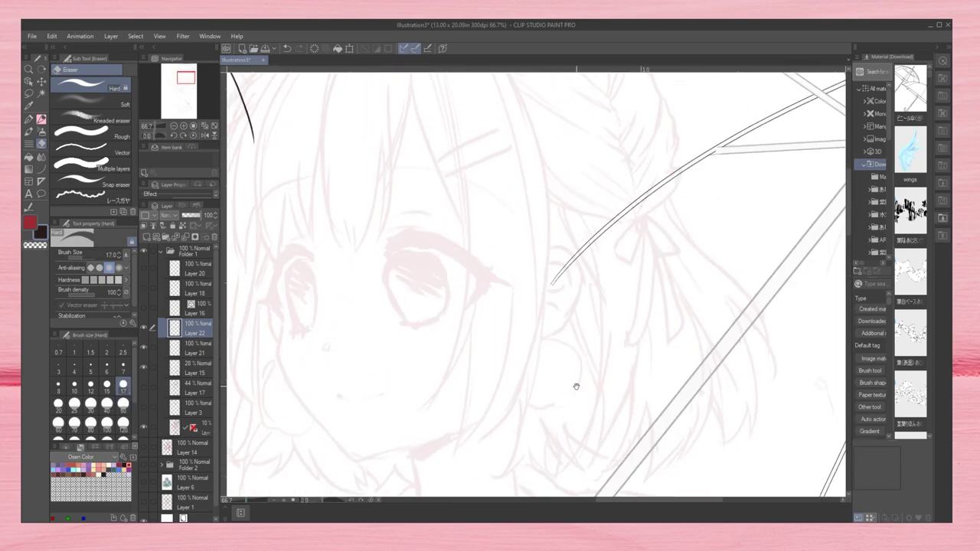
{"action": "scroll", "coordinate": [262, 180], "scroll_direction": "down", "scroll_amount": 4}
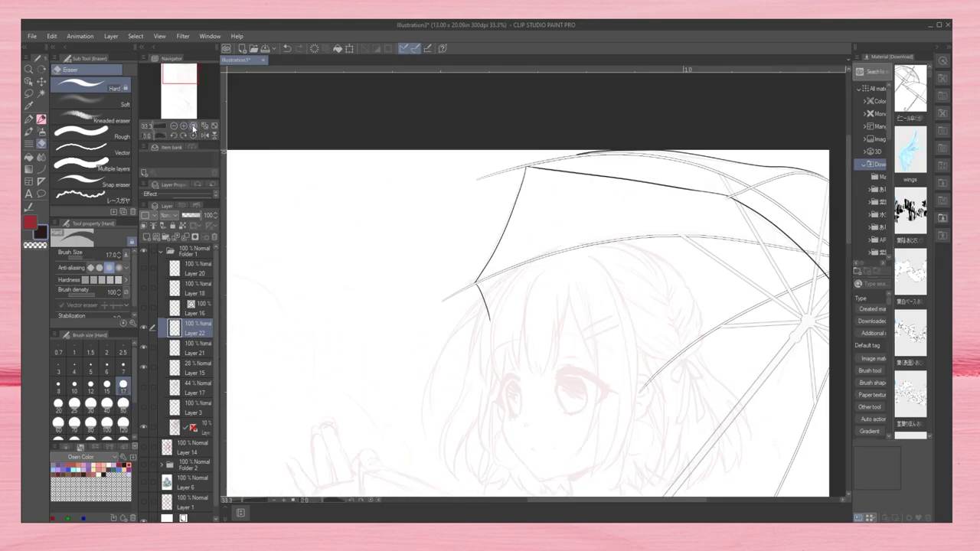
Step: Extend the canopy's top outline to the page edge and clean up where it meets the curved rib
{"action": "scroll", "coordinate": [261, 180], "scroll_direction": "up", "scroll_amount": 6}
{"action": "scroll", "coordinate": [261, 180], "scroll_direction": "down", "scroll_amount": 3}
{"action": "key", "text": "p"}
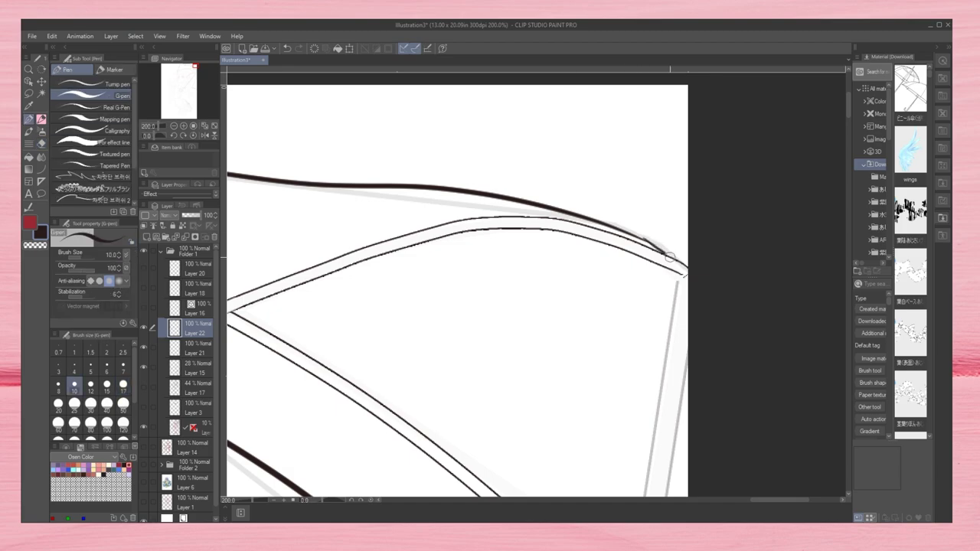
{"action": "key", "text": "ctrl+minus"}
{"action": "scroll", "coordinate": [536, 284], "scroll_direction": "up", "scroll_amount": 2}
{"action": "key", "text": "e"}
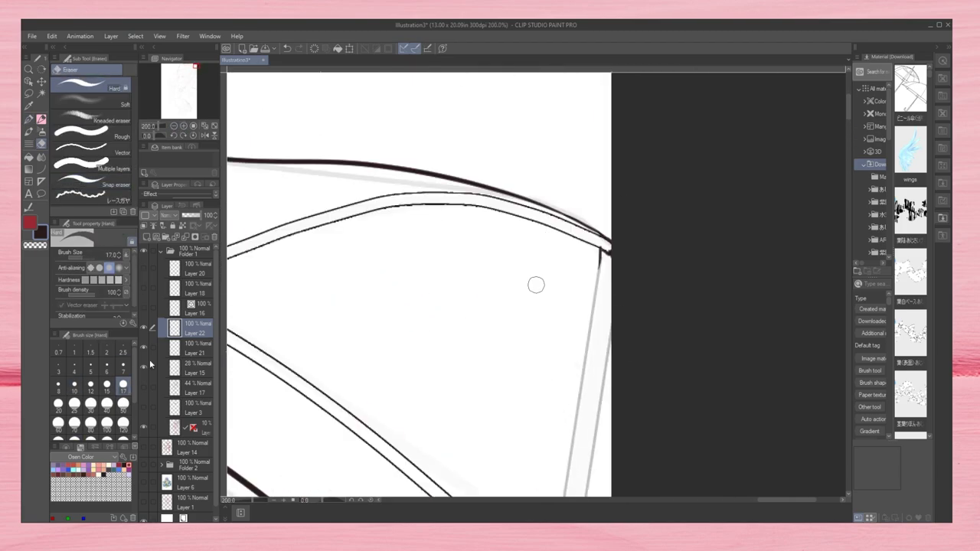
{"action": "key", "text": "p"}
{"action": "key", "text": "e"}
Step: Draw a small circle at the tips of the canopy's curved ribs on Layer 21 with the Ellipse tool at size 2.5
{"action": "left_click", "coordinate": [174, 126]}
{"action": "scroll", "coordinate": [613, 370], "scroll_direction": "up", "scroll_amount": 3}
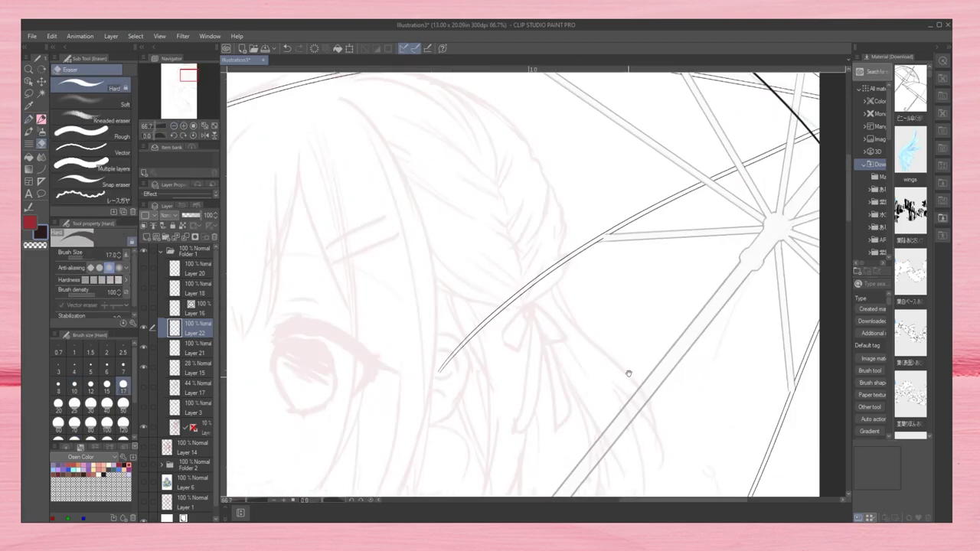
{"action": "scroll", "coordinate": [628, 369], "scroll_direction": "down", "scroll_amount": 5}
{"action": "scroll", "coordinate": [452, 222], "scroll_direction": "up", "scroll_amount": 6}
{"action": "key", "text": "alt+bracketleft"}
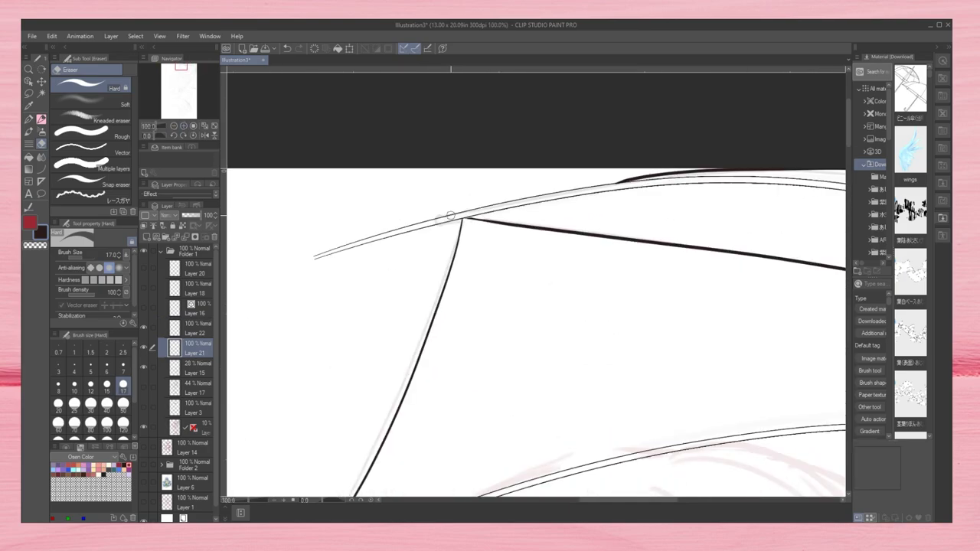
{"action": "key", "text": "u"}
{"action": "left_click", "coordinate": [80, 179]}
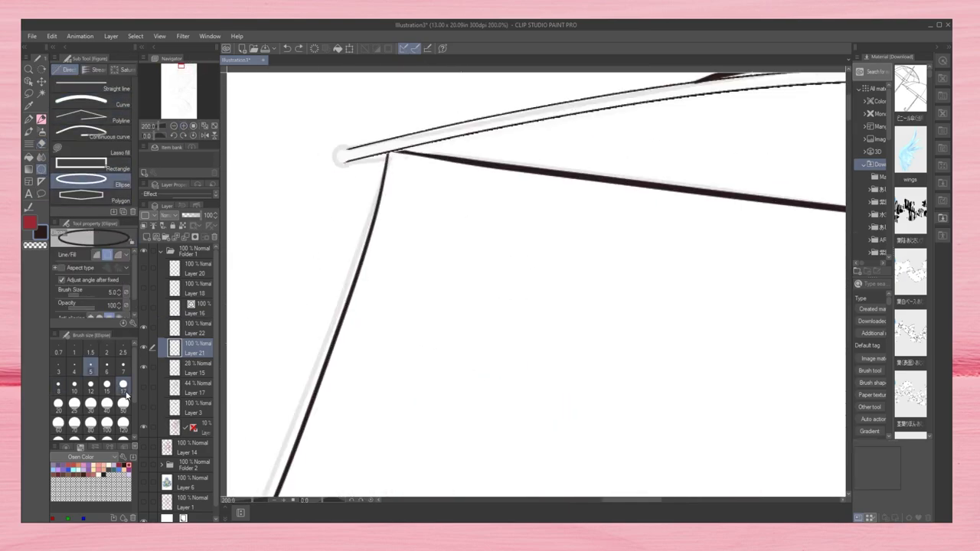
{"action": "left_click_drag", "start_coordinate": [340, 153], "coordinate": [436, 336]}
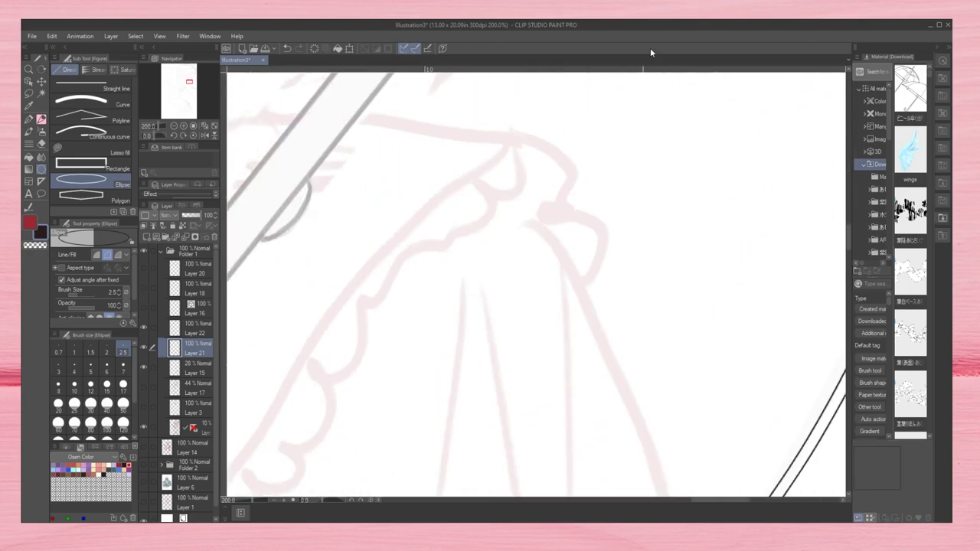
Step: Lasso the circle near the lower rib tip, move it onto the tip and deselect
{"action": "key", "text": "m"}
{"action": "left_click_drag", "start_coordinate": [548, 417], "coordinate": [537, 414]}
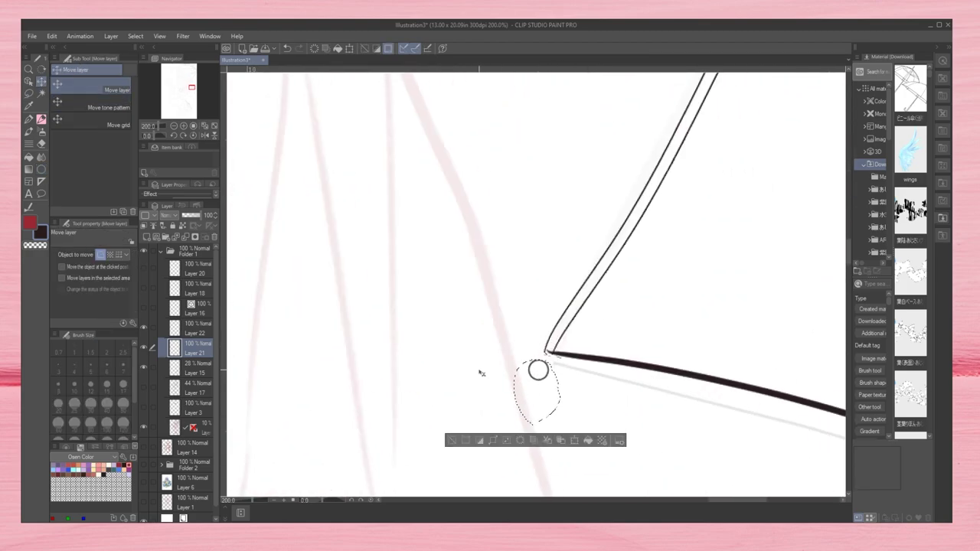
{"action": "key", "text": "ctrl+d"}
{"action": "key", "text": "e"}
Step: Set Layer 15 to 100% opacity and merge the rib and canopy layers above it into it
{"action": "left_click", "coordinate": [172, 128]}
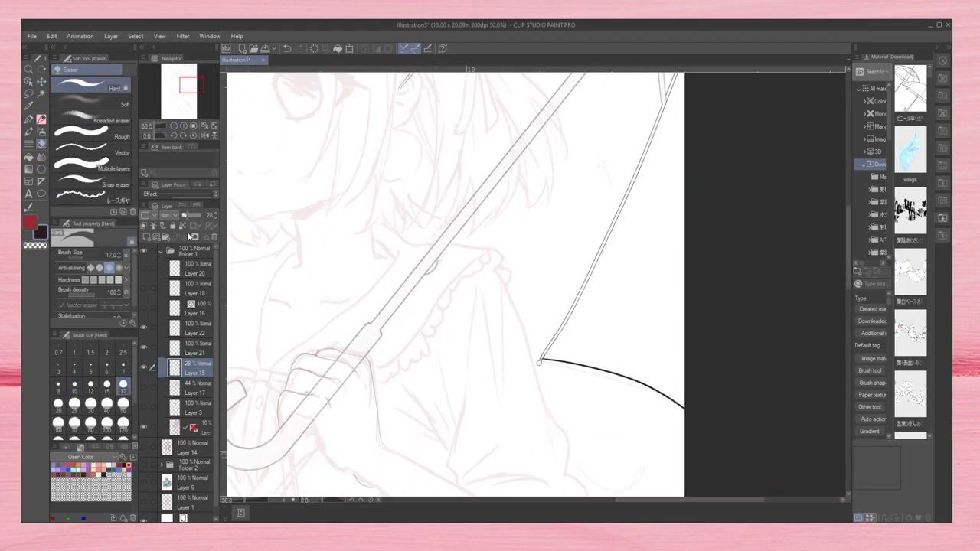
{"action": "left_click", "coordinate": [186, 236]}
{"action": "key", "text": "ctrl+minus"}
{"action": "key", "text": "ctrl+minus"}
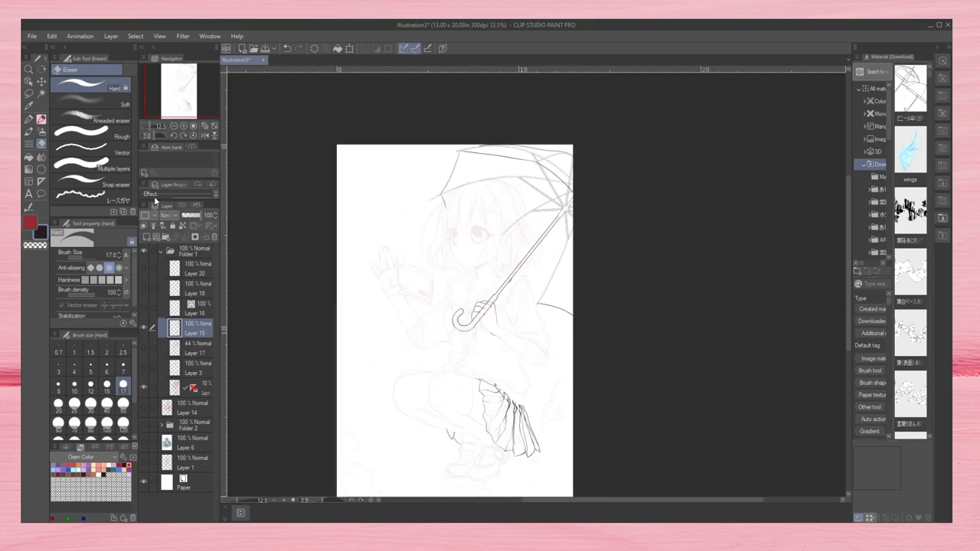
Step: Ink the palm and wrist edge below the umbrella handle with the G-pen at size 10
{"action": "scroll", "coordinate": [479, 314], "scroll_direction": "up", "scroll_amount": 6}
{"action": "key", "text": "p"}
{"action": "left_click_drag", "start_coordinate": [384, 386], "coordinate": [404, 306]}
{"action": "left_click_drag", "start_coordinate": [430, 282], "coordinate": [475, 300]}
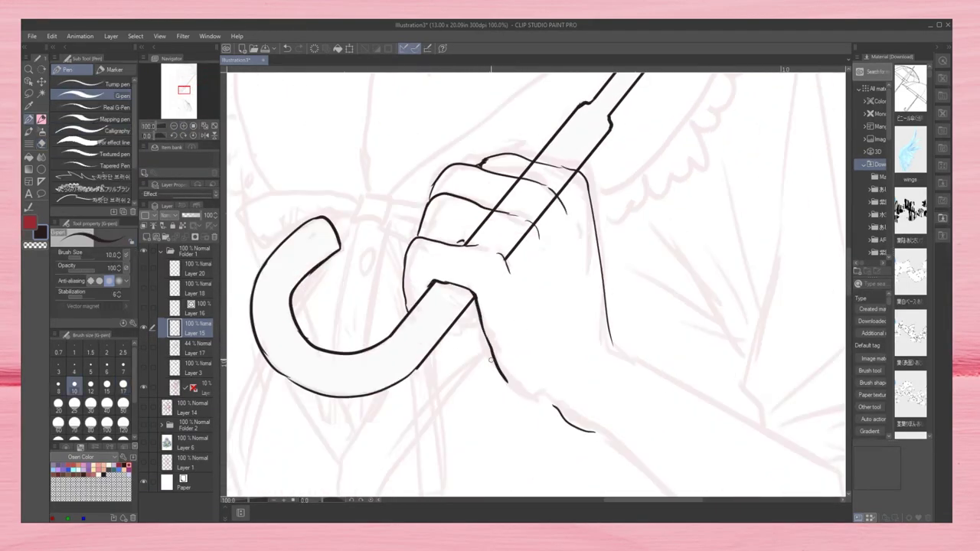
{"action": "scroll", "coordinate": [535, 263], "scroll_direction": "down", "scroll_amount": 5}
{"action": "scroll", "coordinate": [574, 354], "scroll_direction": "up", "scroll_amount": 3}
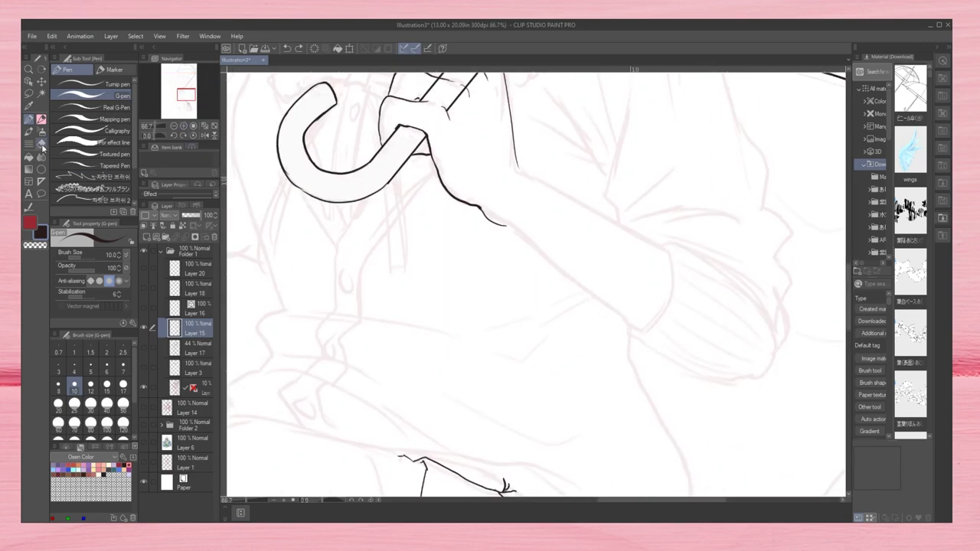
{"action": "left_click", "coordinate": [41, 144]}
{"action": "scroll", "coordinate": [368, 170], "scroll_direction": "up", "scroll_amount": 4}
{"action": "key", "text": "p"}
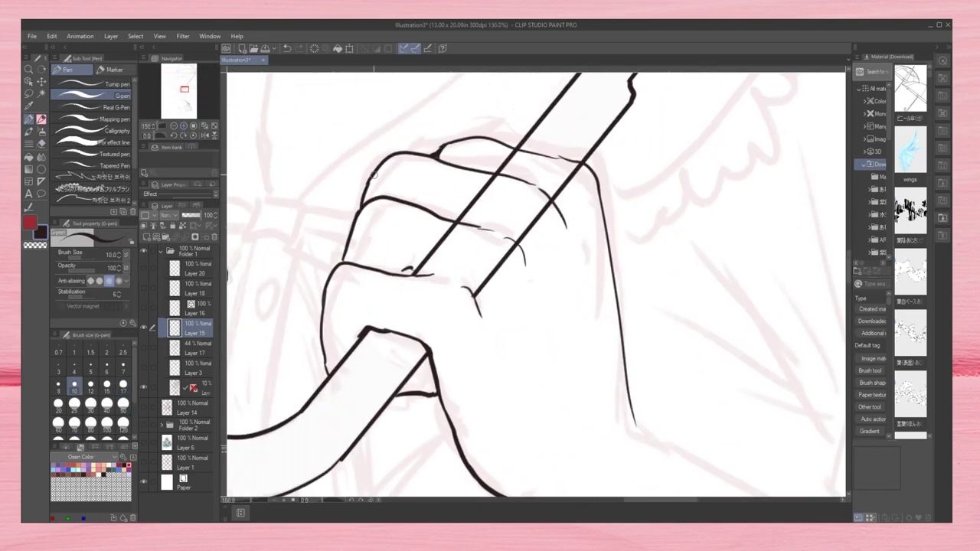
Step: Erase the umbrella shaft lines that cross the fingers of the gripping hand
{"action": "key", "text": "e"}
{"action": "mouse_move", "coordinate": [406, 268]}
{"action": "left_mouse_down"}
{"action": "mouse_move", "coordinate": [476, 292]}
{"action": "mouse_move", "coordinate": [524, 238]}
{"action": "mouse_move", "coordinate": [554, 197]}
{"action": "mouse_move", "coordinate": [459, 216]}
{"action": "mouse_move", "coordinate": [512, 157]}
{"action": "left_mouse_up"}
{"action": "key", "text": "p"}
{"action": "scroll", "coordinate": [160, 157], "scroll_direction": "down", "scroll_amount": 5}
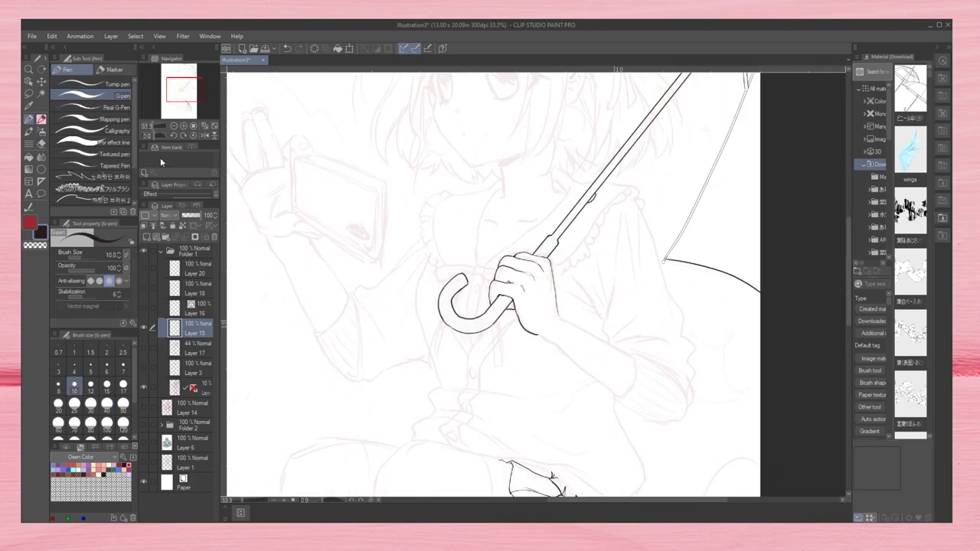
Step: Ink both sides of the forearm and the rounded elbow of the arm holding the umbrella
{"action": "left_click", "coordinate": [192, 136]}
{"action": "scroll", "coordinate": [192, 136], "scroll_direction": "up", "scroll_amount": 5}
{"action": "left_click_drag", "start_coordinate": [582, 122], "coordinate": [582, 404]}
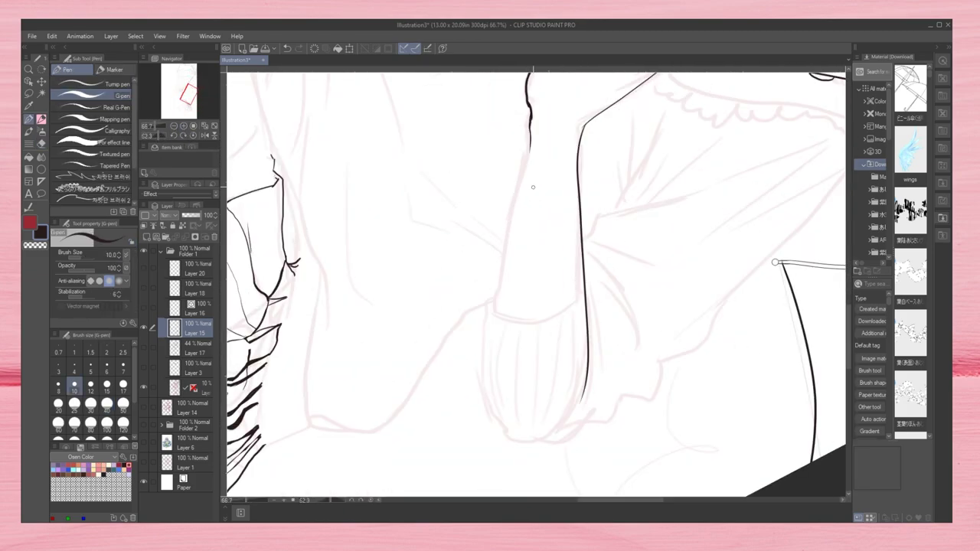
{"action": "left_click_drag", "start_coordinate": [530, 103], "coordinate": [486, 360]}
{"action": "left_click_drag", "start_coordinate": [487, 360], "coordinate": [550, 449]}
{"action": "scroll", "coordinate": [162, 149], "scroll_direction": "down", "scroll_amount": 5}
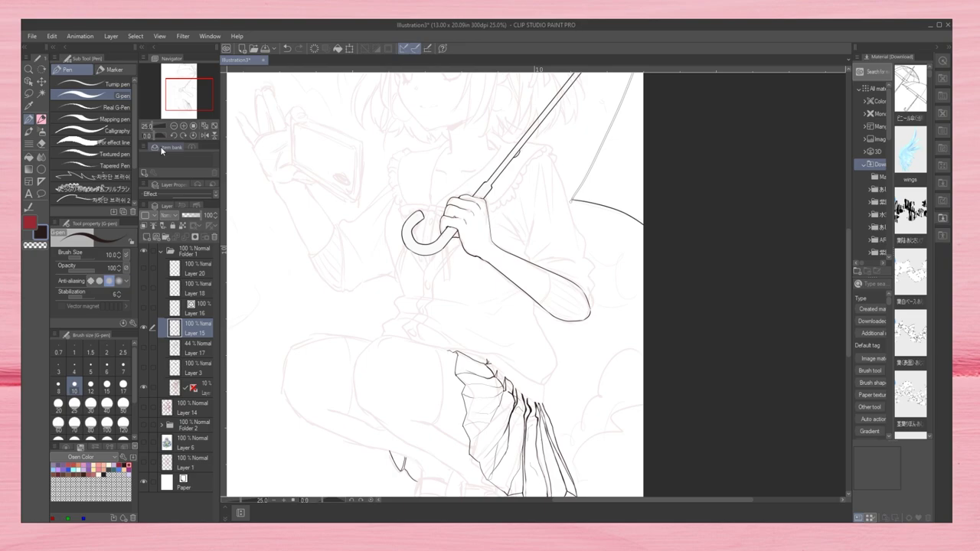
Step: Show the Layer 17 sketch and ink the sleeve's folds, puffed edge and cuff opening around the elbow
{"action": "scroll", "coordinate": [160, 146], "scroll_direction": "up", "scroll_amount": 3}
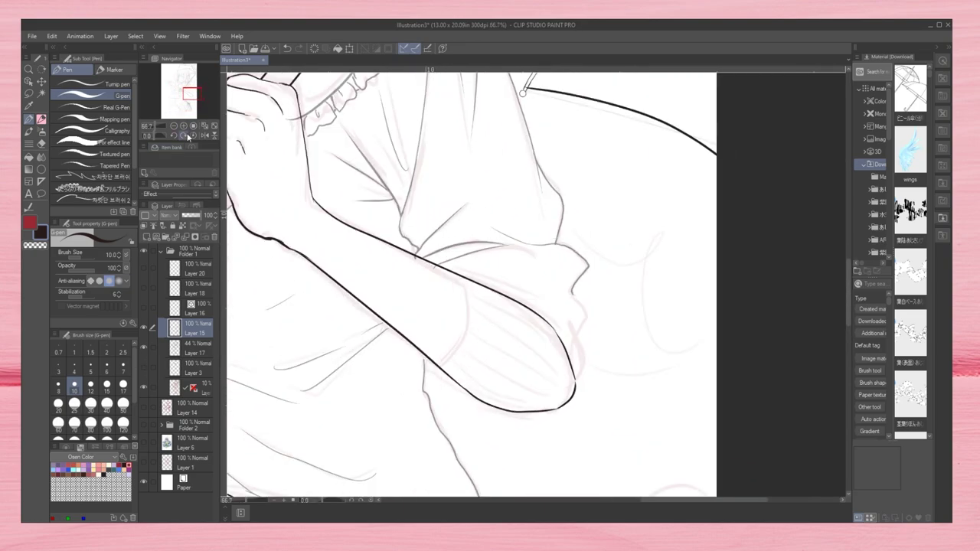
{"action": "mouse_move", "coordinate": [467, 278]}
{"action": "left_mouse_down"}
{"action": "mouse_move", "coordinate": [525, 276]}
{"action": "mouse_move", "coordinate": [574, 381]}
{"action": "left_mouse_up"}
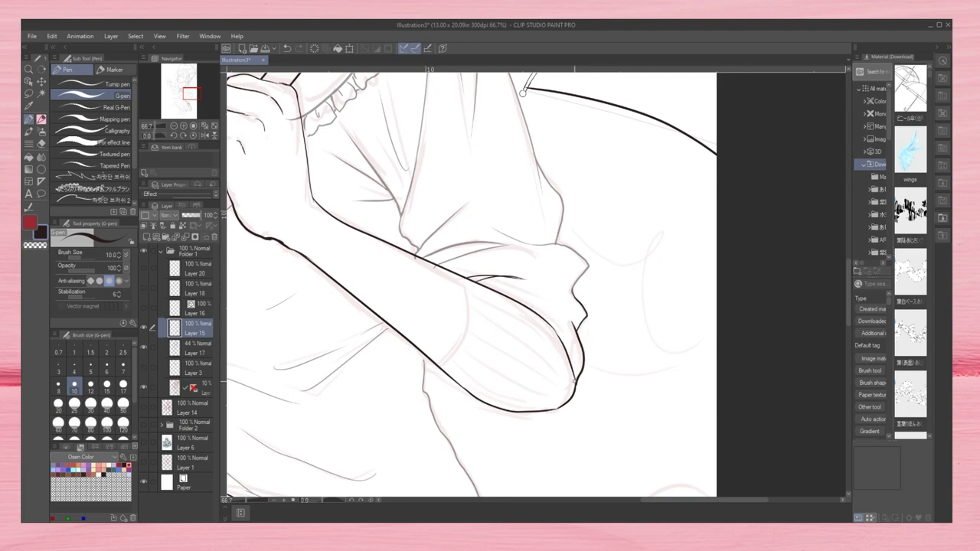
{"action": "left_click_drag", "start_coordinate": [469, 280], "coordinate": [439, 372]}
{"action": "key", "text": "ctrl+z"}
{"action": "left_click_drag", "start_coordinate": [647, 295], "coordinate": [658, 311]}
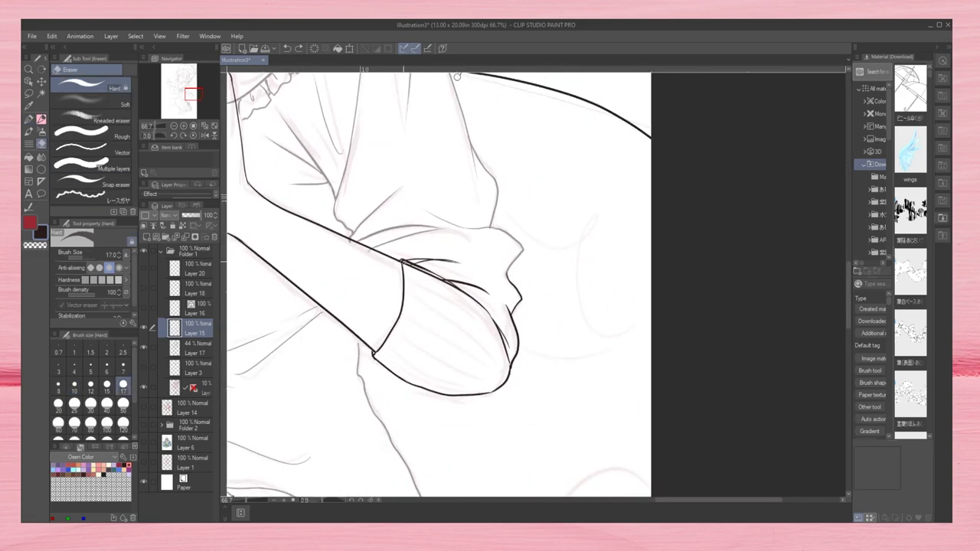
Step: Erase the arm line overlapping the sleeve and ink the ribbing lines along the cuff
{"action": "left_click_drag", "start_coordinate": [404, 262], "coordinate": [462, 299]}
{"action": "key", "text": "p"}
{"action": "left_click", "coordinate": [147, 133]}
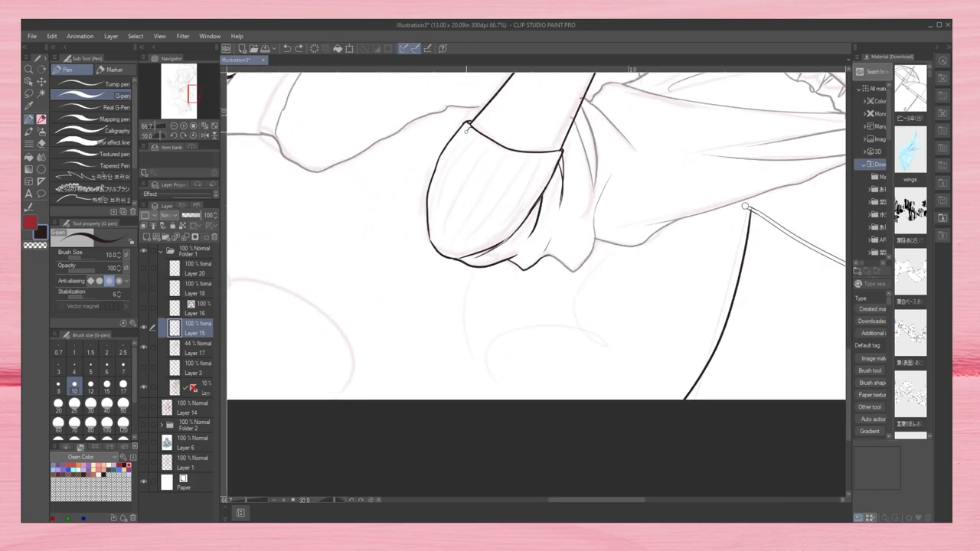
{"action": "left_click_drag", "start_coordinate": [469, 129], "coordinate": [433, 243]}
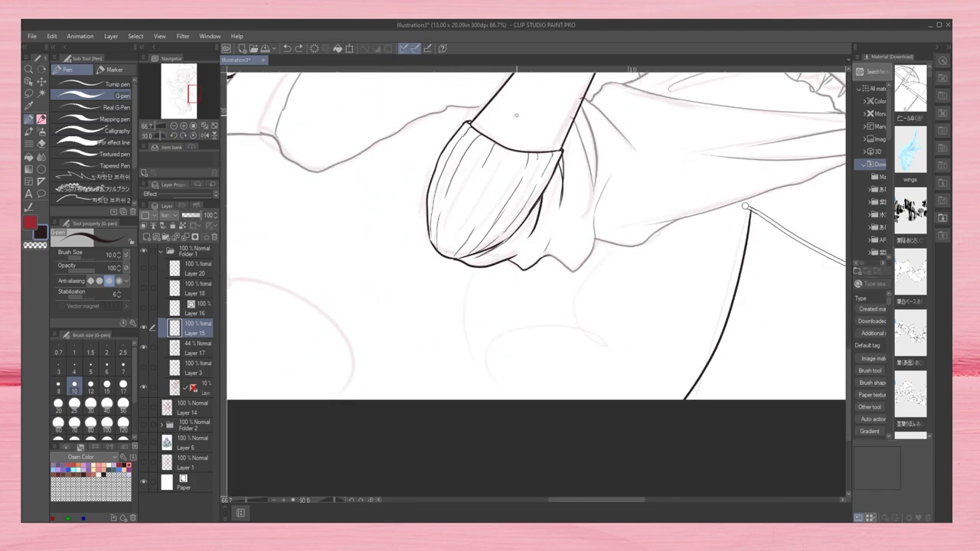
Step: Redraw the cuff's opening line across the forearm and erase the old line beside it
{"action": "left_click", "coordinate": [174, 125]}
{"action": "left_click", "coordinate": [184, 135]}
{"action": "left_click", "coordinate": [184, 126]}
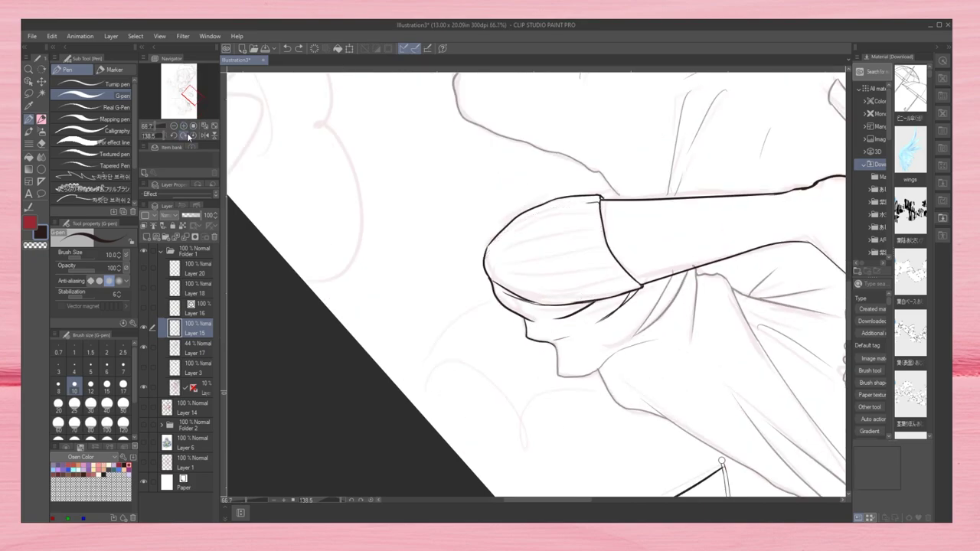
{"action": "left_click_drag", "start_coordinate": [604, 201], "coordinate": [637, 287]}
{"action": "left_click", "coordinate": [41, 144]}
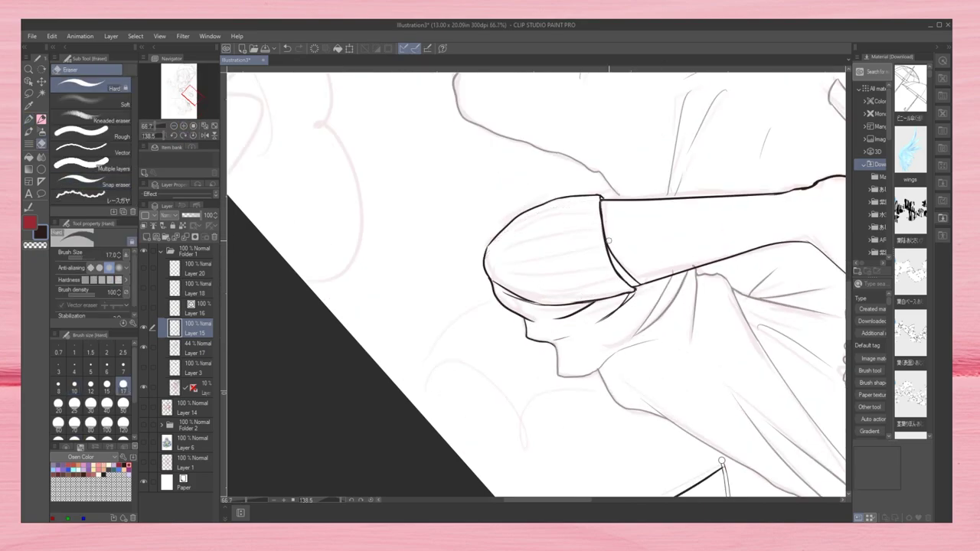
{"action": "left_click", "coordinate": [29, 121]}
{"action": "left_click", "coordinate": [193, 135]}
{"action": "left_click", "coordinate": [174, 126]}
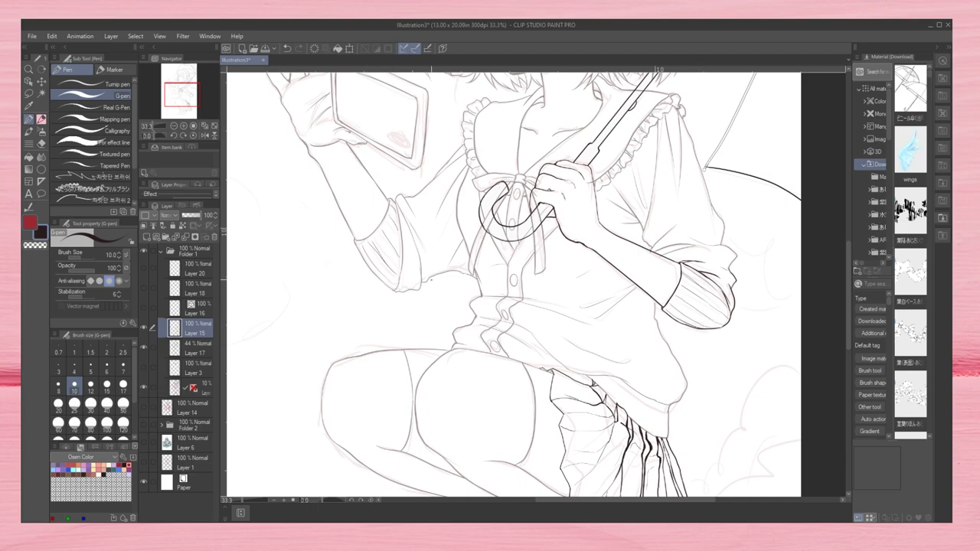
Step: Erase the umbrella's rib and canopy edge lines where they cross the girl's hair, using the eraser at size 17
{"action": "scroll", "coordinate": [513, 283], "scroll_direction": "down", "scroll_amount": 5}
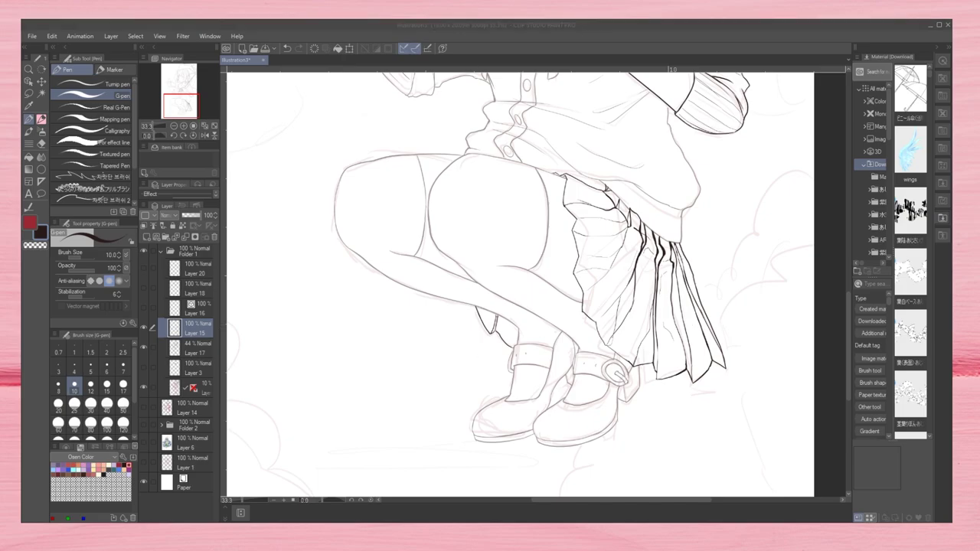
{"action": "scroll", "coordinate": [636, 370], "scroll_direction": "up", "scroll_amount": 10}
{"action": "scroll", "coordinate": [637, 371], "scroll_direction": "down", "scroll_amount": 5}
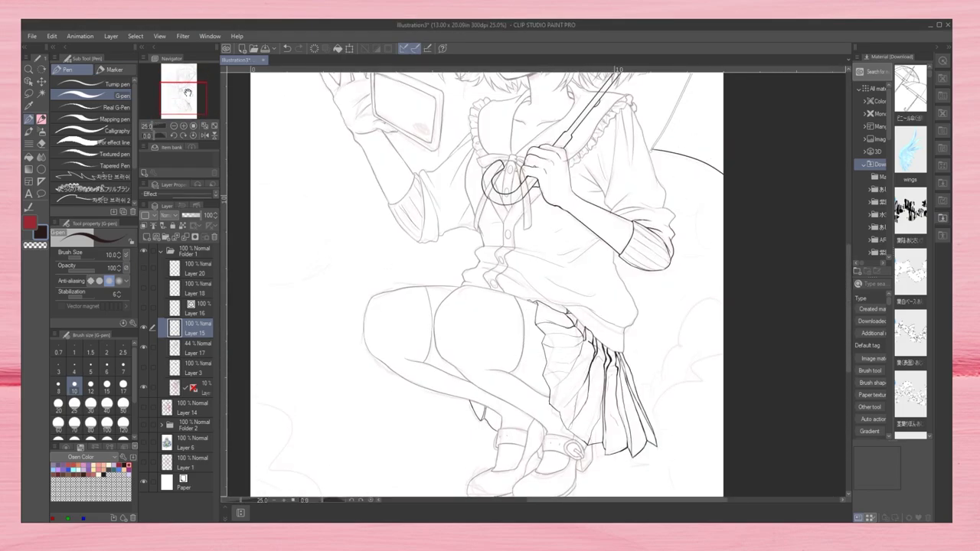
{"action": "scroll", "coordinate": [637, 371], "scroll_direction": "up", "scroll_amount": 2}
{"action": "scroll", "coordinate": [339, 240], "scroll_direction": "up", "scroll_amount": 4}
{"action": "key", "text": "e"}
{"action": "scroll", "coordinate": [340, 253], "scroll_direction": "down", "scroll_amount": 5}
{"action": "scroll", "coordinate": [490, 271], "scroll_direction": "up", "scroll_amount": 6}
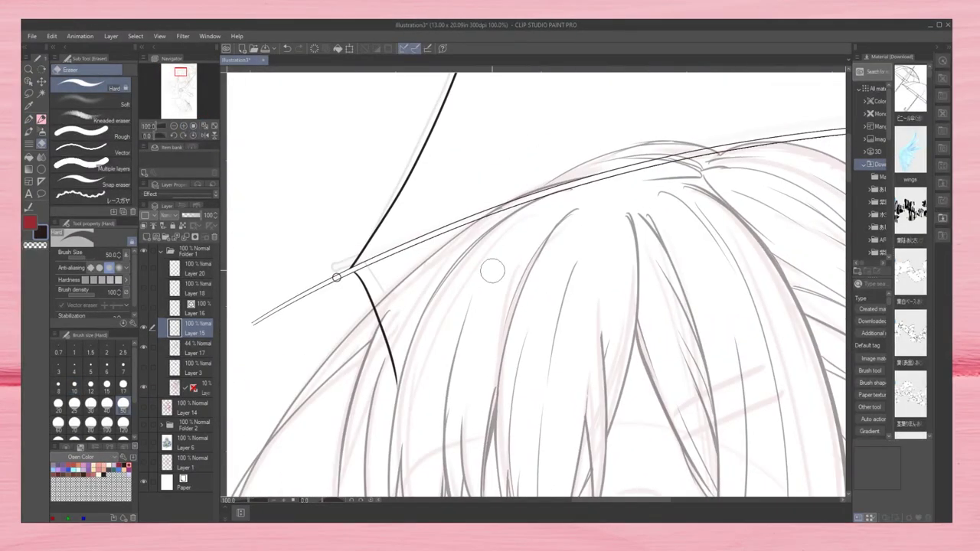
{"action": "left_click", "coordinate": [384, 306]}
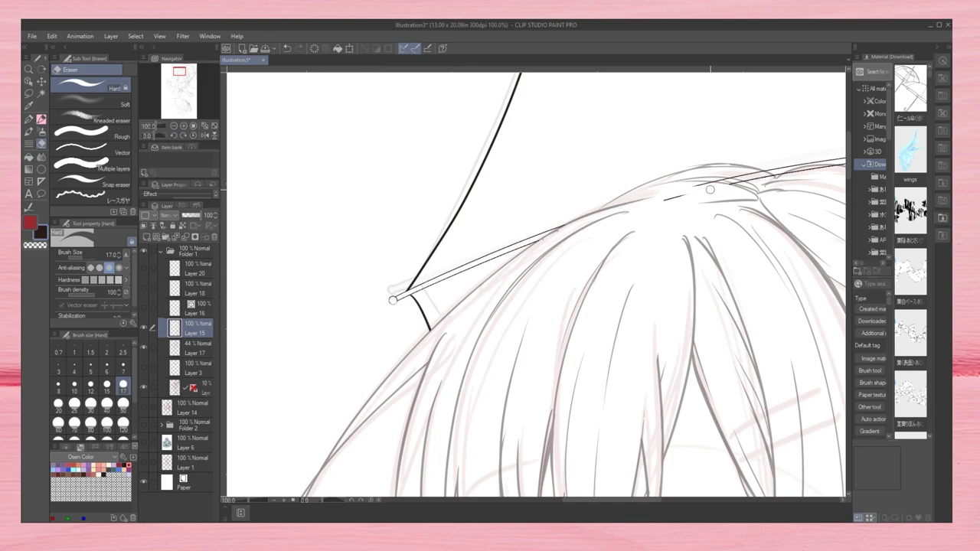
{"action": "scroll", "coordinate": [375, 218], "scroll_direction": "up", "scroll_amount": 6}
Step: Erase the overlapping line bits where the straight struts meet the curved ribs
{"action": "key", "text": "p"}
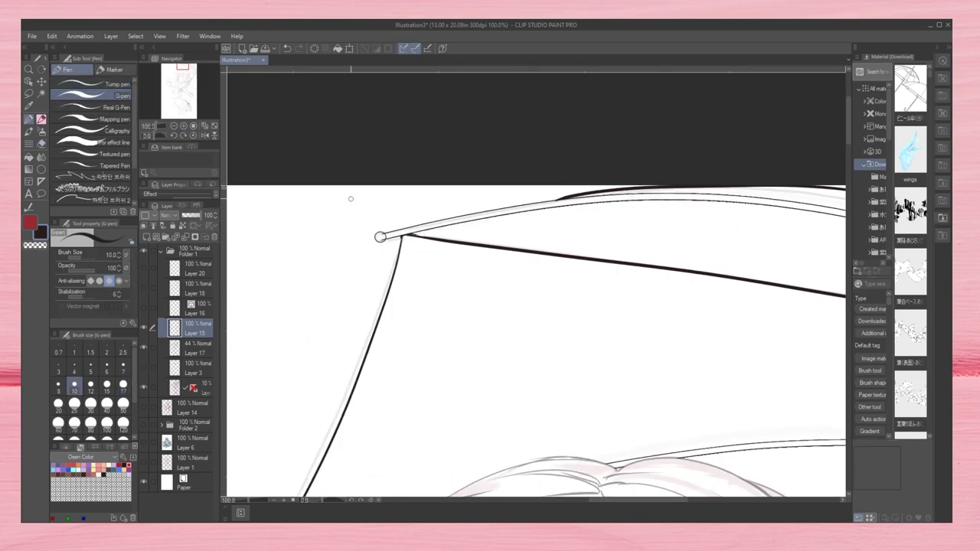
{"action": "key", "text": "e"}
{"action": "scroll", "coordinate": [493, 284], "scroll_direction": "down", "scroll_amount": 5}
{"action": "scroll", "coordinate": [588, 265], "scroll_direction": "up", "scroll_amount": 2}
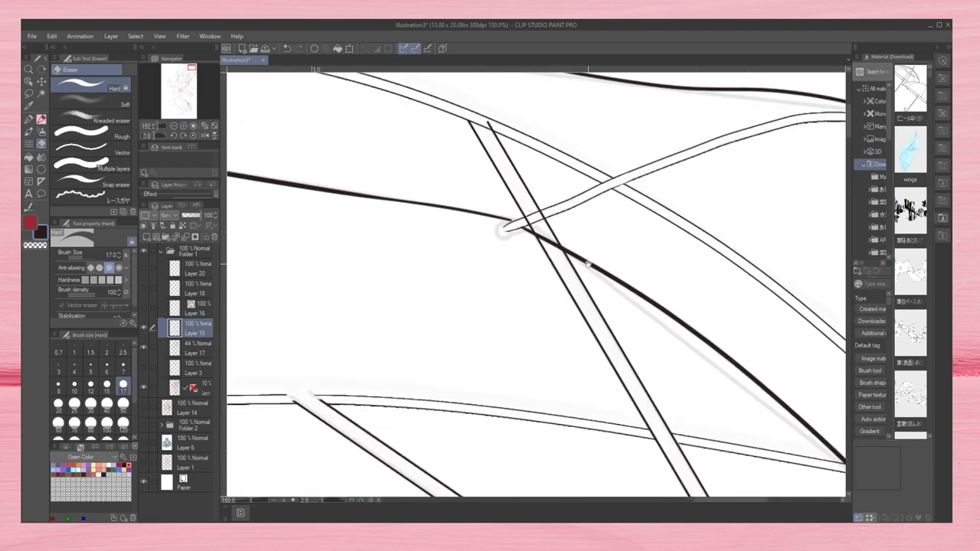
{"action": "scroll", "coordinate": [530, 222], "scroll_direction": "down", "scroll_amount": 5}
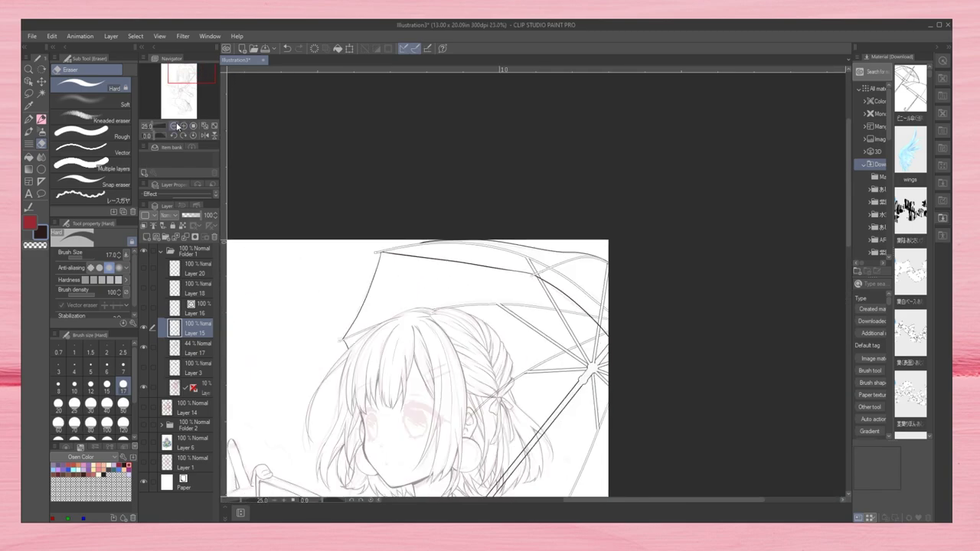
Step: Draw a small circle at the remaining upper rib tip and touch up its joint with the G-pen at size 6
{"action": "scroll", "coordinate": [537, 285], "scroll_direction": "up", "scroll_amount": 5}
{"action": "key", "text": "u"}
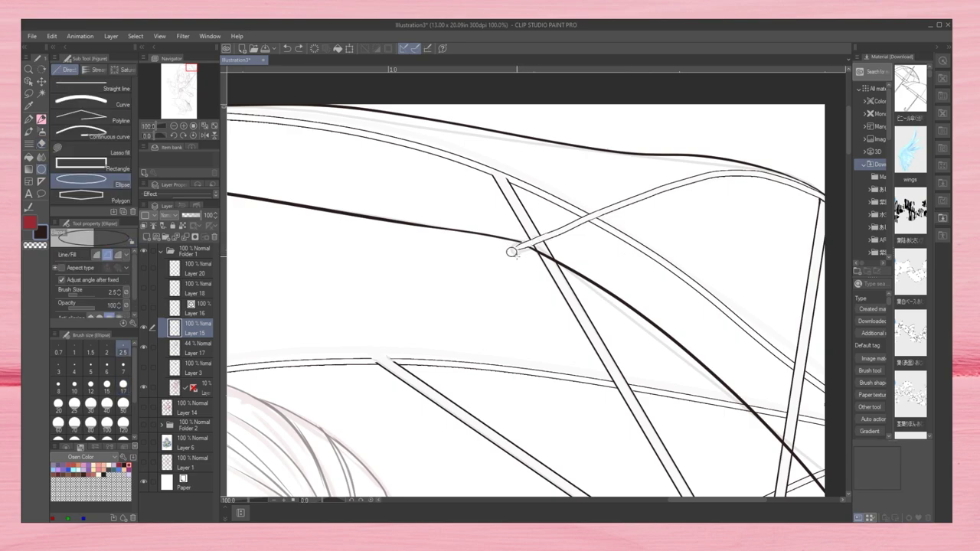
{"action": "scroll", "coordinate": [511, 252], "scroll_direction": "down", "scroll_amount": 2}
{"action": "scroll", "coordinate": [511, 252], "scroll_direction": "up", "scroll_amount": 7}
{"action": "key", "text": "p"}
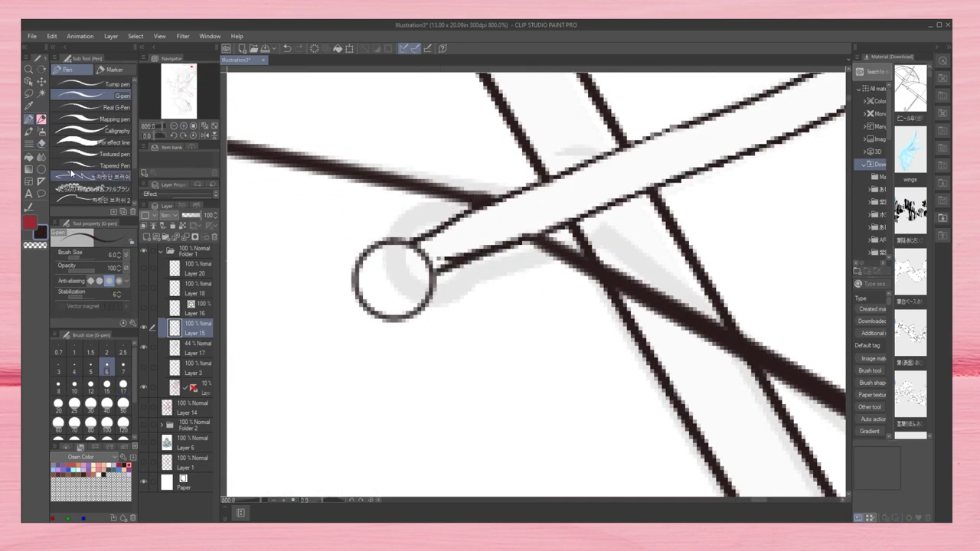
{"action": "key", "text": "e"}
Step: Erase the curved rib lines running over the braid, ribbon and ear
{"action": "scroll", "coordinate": [526, 278], "scroll_direction": "down", "scroll_amount": 8}
{"action": "scroll", "coordinate": [784, 235], "scroll_direction": "down", "scroll_amount": 2}
{"action": "scroll", "coordinate": [412, 396], "scroll_direction": "up", "scroll_amount": 1}
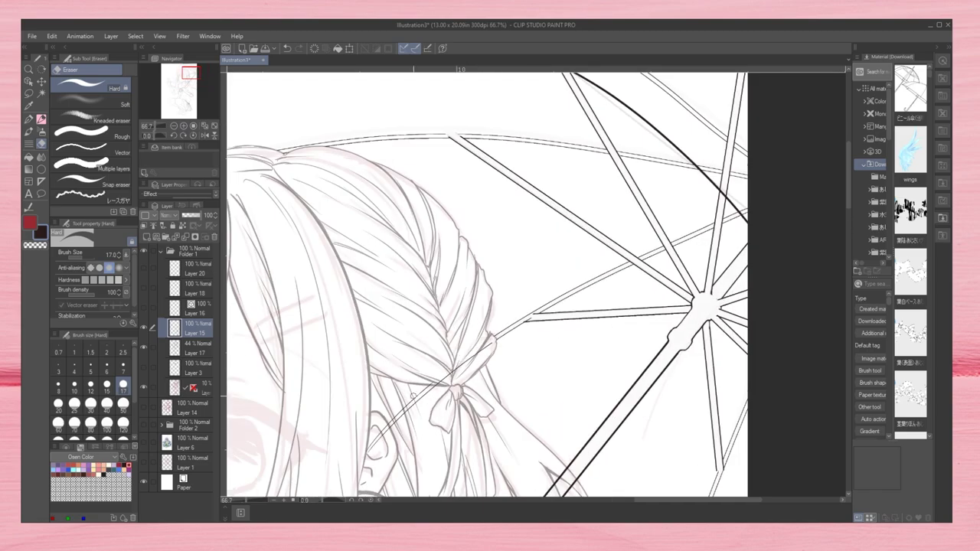
{"action": "mouse_move", "coordinate": [412, 396]}
{"action": "left_mouse_down"}
{"action": "mouse_move", "coordinate": [440, 360]}
{"action": "mouse_move", "coordinate": [438, 399]}
{"action": "left_mouse_up"}
{"action": "scroll", "coordinate": [527, 317], "scroll_direction": "up", "scroll_amount": 3}
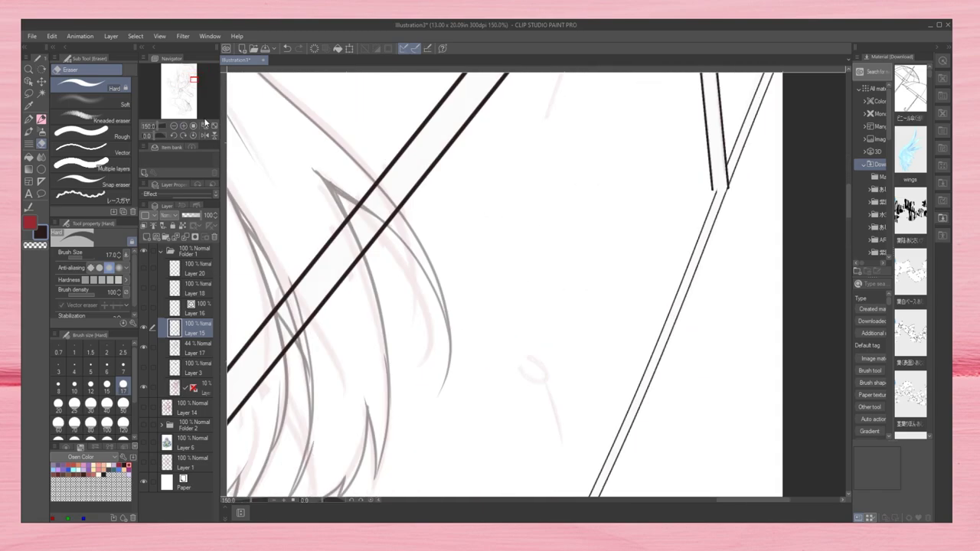
Step: Touch up the lower strut's joint with the curved rib using the G-pen at size 6
{"action": "key", "text": "p"}
{"action": "scroll", "coordinate": [635, 246], "scroll_direction": "down", "scroll_amount": 4}
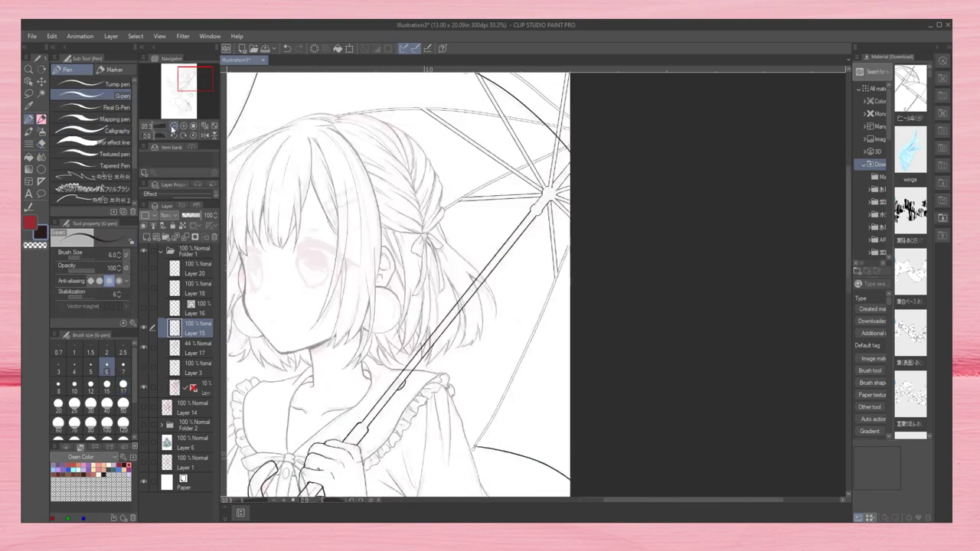
{"action": "scroll", "coordinate": [340, 426], "scroll_direction": "up", "scroll_amount": 4}
{"action": "scroll", "coordinate": [438, 357], "scroll_direction": "down", "scroll_amount": 5}
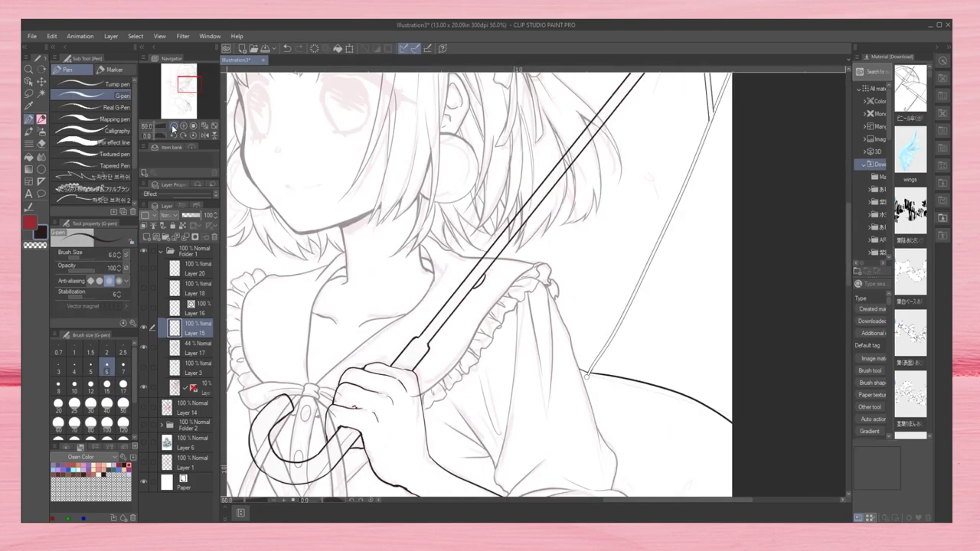
Step: Select the inside of the umbrella's shaft and handle, erase the character lines there on Layer 17, and clear the selection
{"action": "key", "text": "w"}
{"action": "scroll", "coordinate": [455, 334], "scroll_direction": "up", "scroll_amount": 2}
{"action": "left_click", "coordinate": [455, 334]}
{"action": "left_click", "coordinate": [191, 349]}
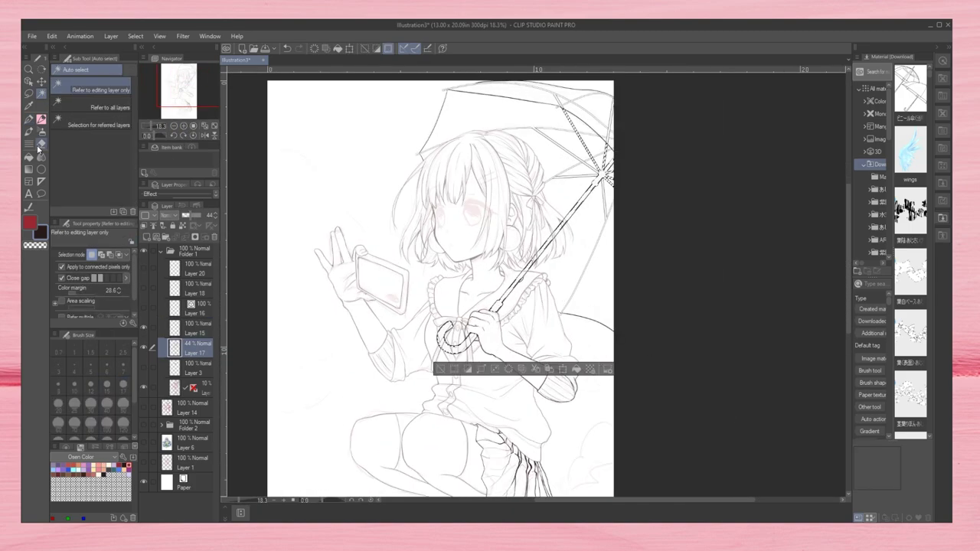
{"action": "key", "text": "m"}
{"action": "key", "text": "ctrl+d"}
{"action": "scroll", "coordinate": [455, 335], "scroll_direction": "up", "scroll_amount": 1}
{"action": "scroll", "coordinate": [455, 335], "scroll_direction": "down", "scroll_amount": 2}
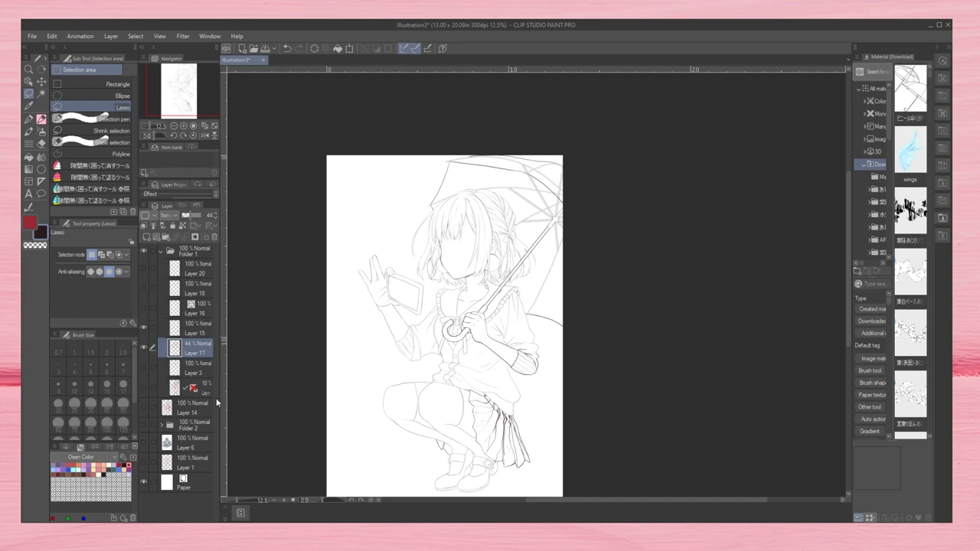
Step: Delete Layers 16, 18 and 20 and merge the umbrella line layer, Layer 15, down into Layer 17
{"action": "left_click", "coordinate": [195, 309]}
{"action": "left_click", "coordinate": [214, 236]}
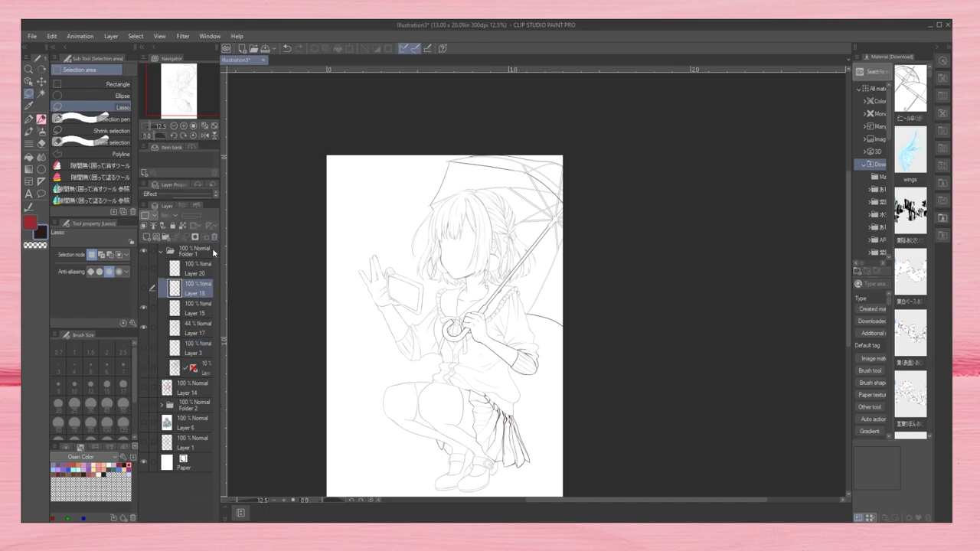
{"action": "left_click", "coordinate": [214, 237]}
{"action": "left_click", "coordinate": [213, 237]}
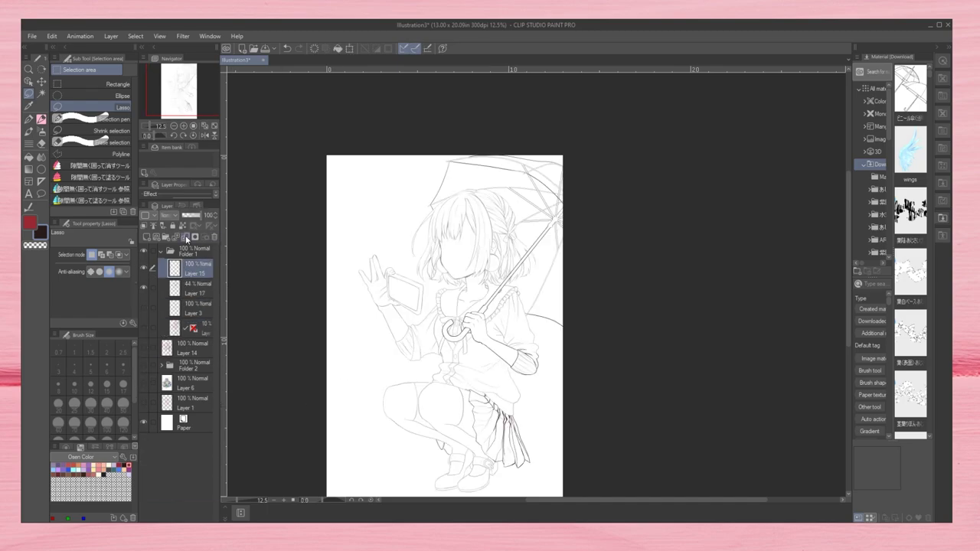
{"action": "key", "text": "ctrl+e"}
{"action": "scroll", "coordinate": [370, 291], "scroll_direction": "up", "scroll_amount": 4}
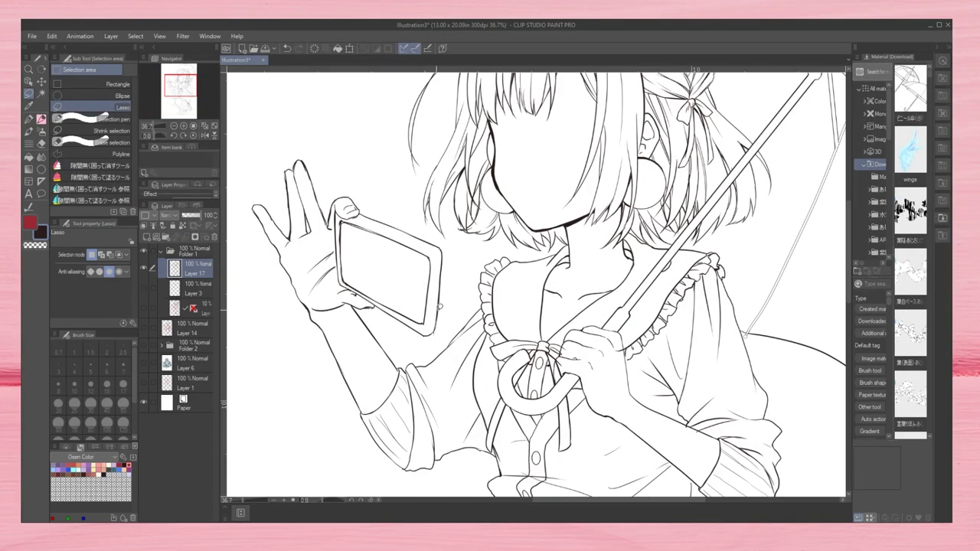
Step: Clean up and thicken the outlines of the raised hand, tablet, forearm and sleeve with the hard eraser and the G-pen at size 17
{"action": "key", "text": "p"}
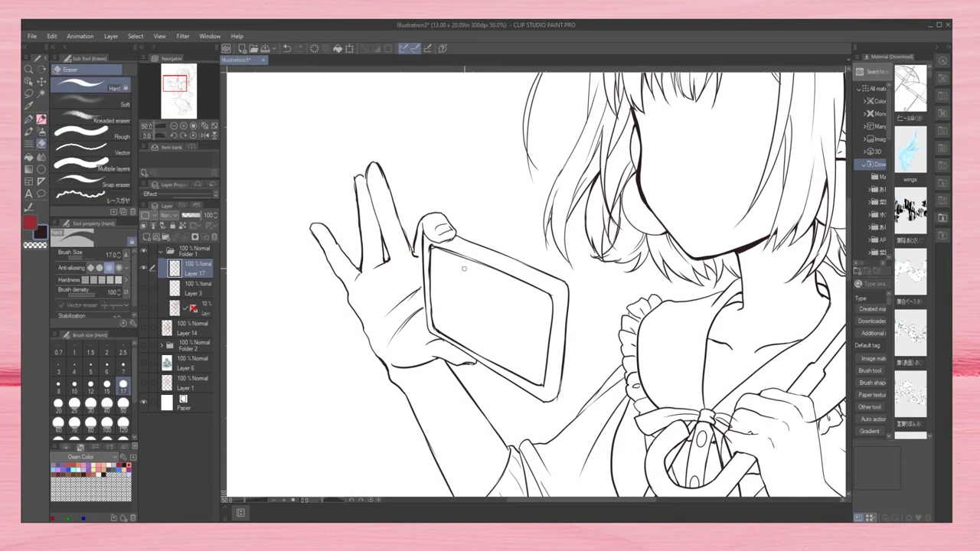
{"action": "scroll", "coordinate": [399, 215], "scroll_direction": "up", "scroll_amount": 1}
{"action": "left_click", "coordinate": [42, 145]}
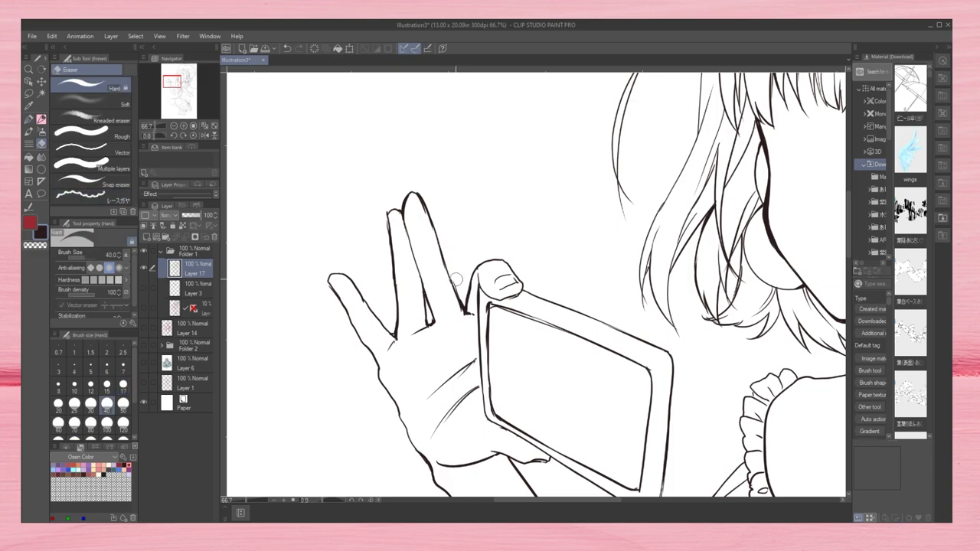
{"action": "left_click_drag", "start_coordinate": [565, 396], "coordinate": [615, 283]}
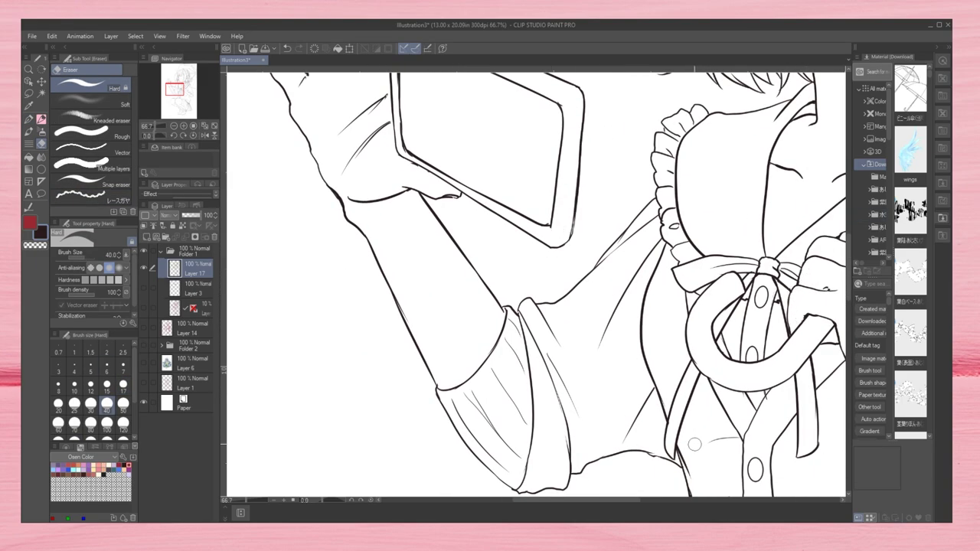
{"action": "key", "text": "p"}
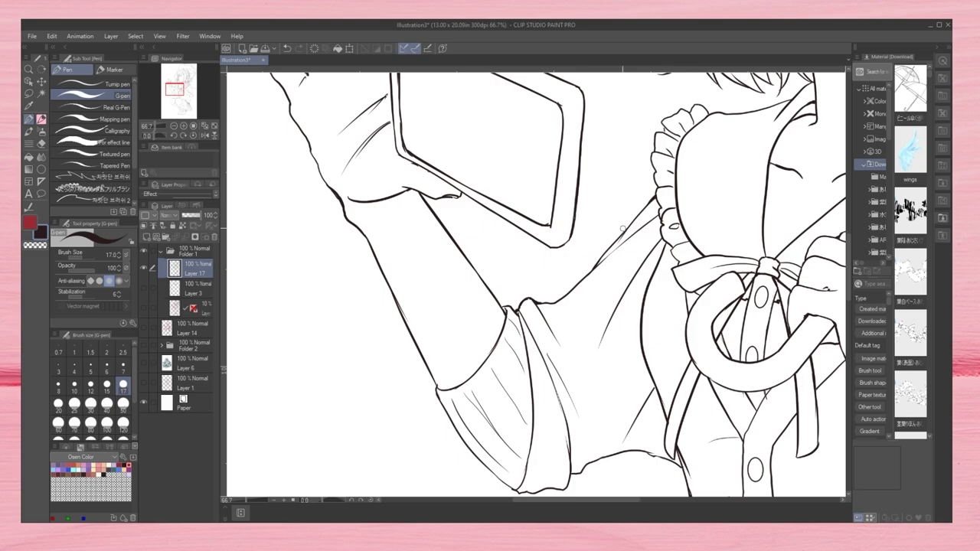
{"action": "left_click_drag", "start_coordinate": [622, 228], "coordinate": [595, 319]}
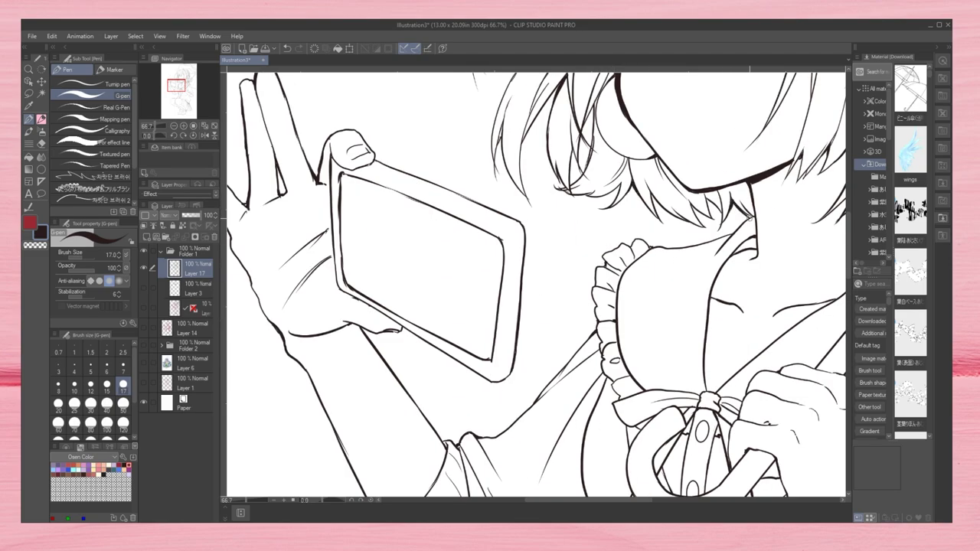
{"action": "scroll", "coordinate": [747, 219], "scroll_direction": "down", "scroll_amount": 5}
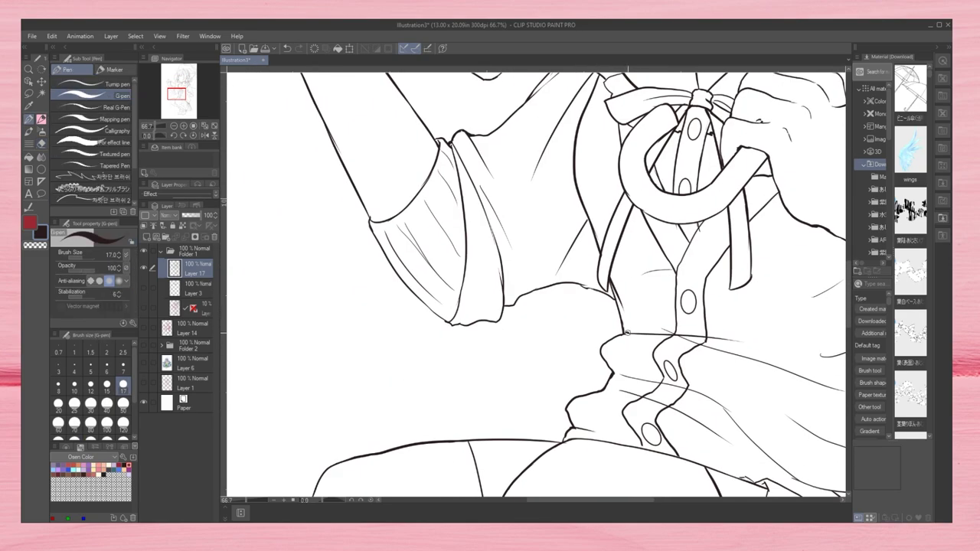
{"action": "left_click_drag", "start_coordinate": [504, 309], "coordinate": [358, 360]}
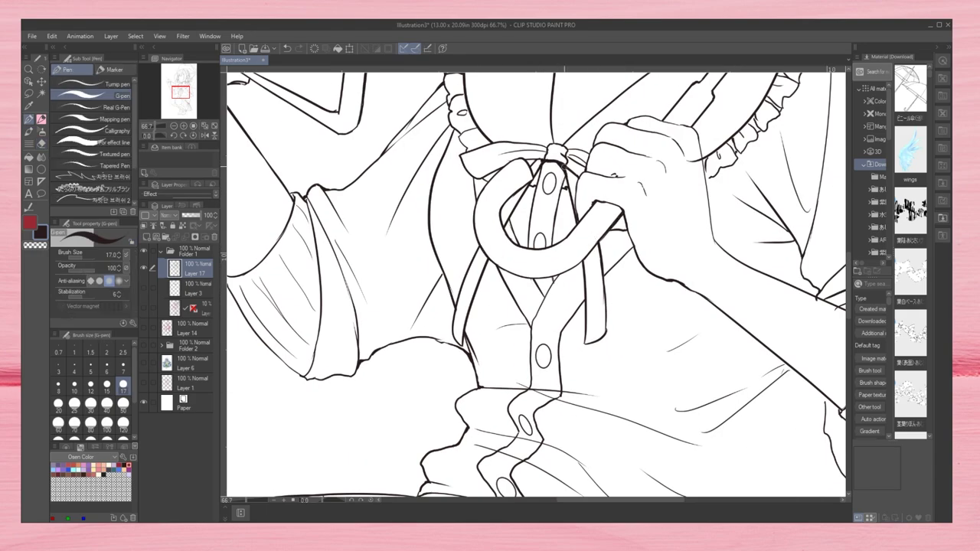
Step: Thicken the line junctions around the neck, collar, umbrella-holding hand and rolled sleeve with the G-pen at size 17
{"action": "scroll", "coordinate": [536, 283], "scroll_direction": "up", "scroll_amount": 3}
{"action": "scroll", "coordinate": [677, 96], "scroll_direction": "up", "scroll_amount": 3}
{"action": "key", "text": "e"}
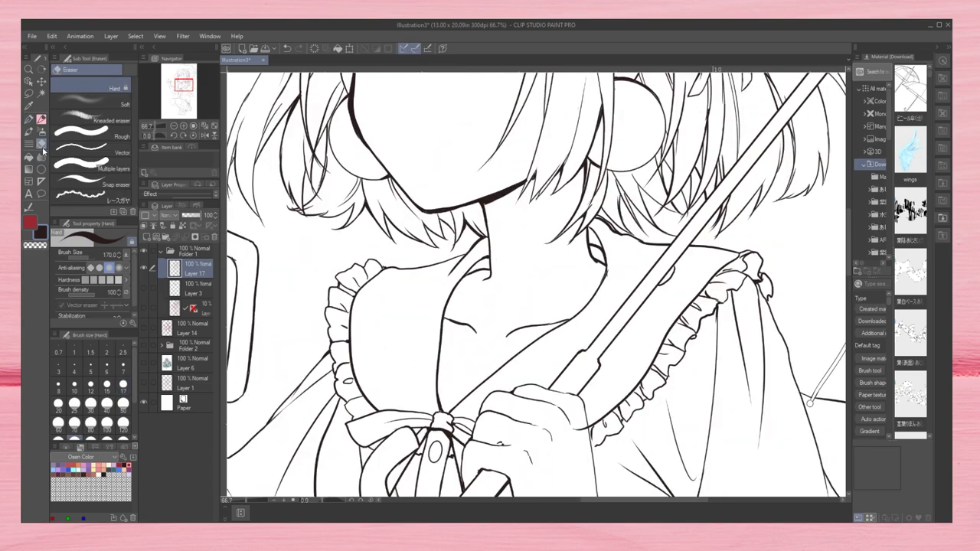
{"action": "key", "text": "p"}
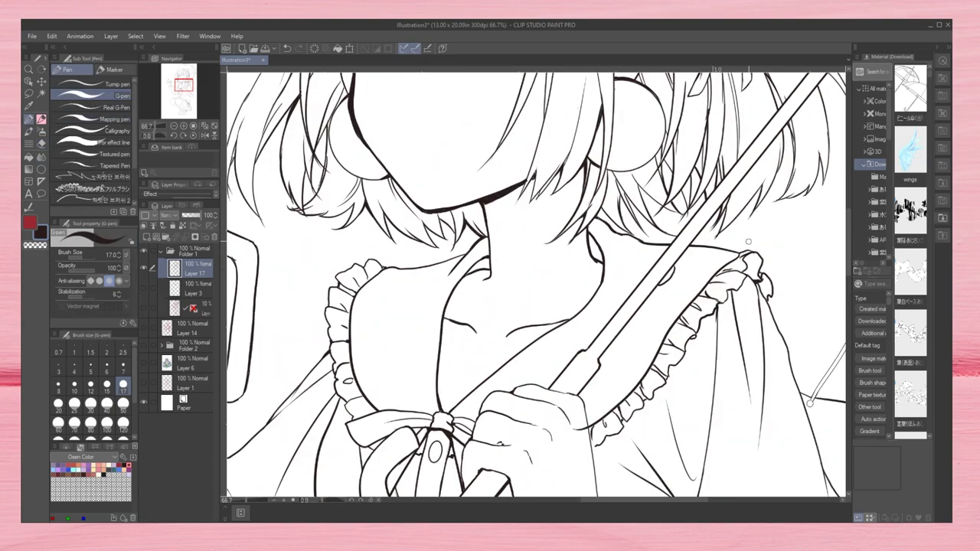
{"action": "scroll", "coordinate": [536, 283], "scroll_direction": "down", "scroll_amount": 3}
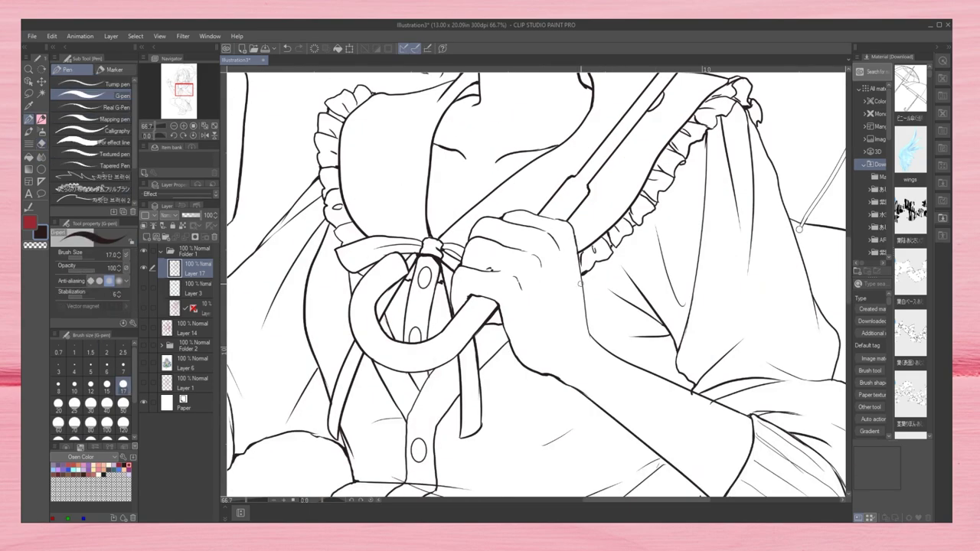
{"action": "scroll", "coordinate": [536, 283], "scroll_direction": "right", "scroll_amount": 2}
{"action": "scroll", "coordinate": [539, 260], "scroll_direction": "down", "scroll_amount": 2}
{"action": "scroll", "coordinate": [538, 260], "scroll_direction": "right", "scroll_amount": 1}
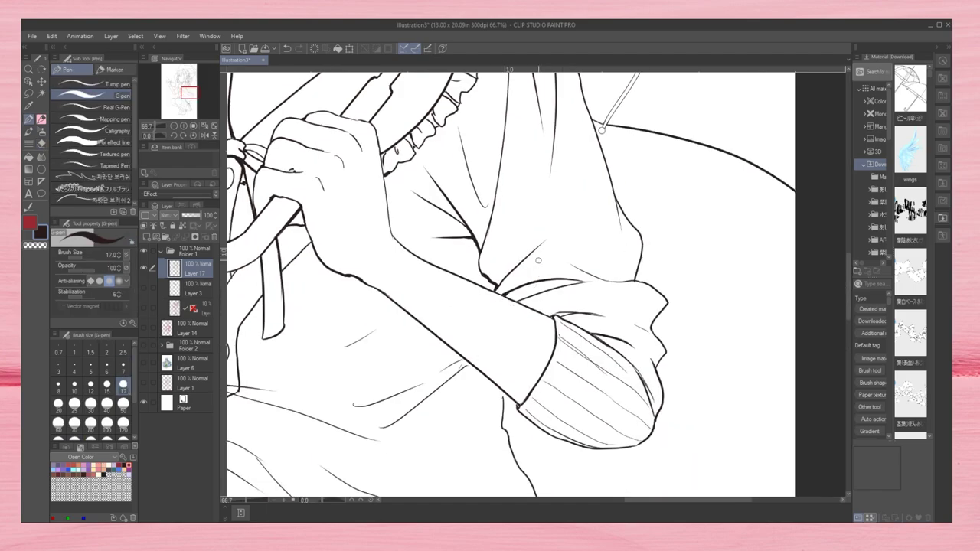
{"action": "scroll", "coordinate": [613, 314], "scroll_direction": "down", "scroll_amount": 2}
{"action": "scroll", "coordinate": [636, 285], "scroll_direction": "left", "scroll_amount": 4}
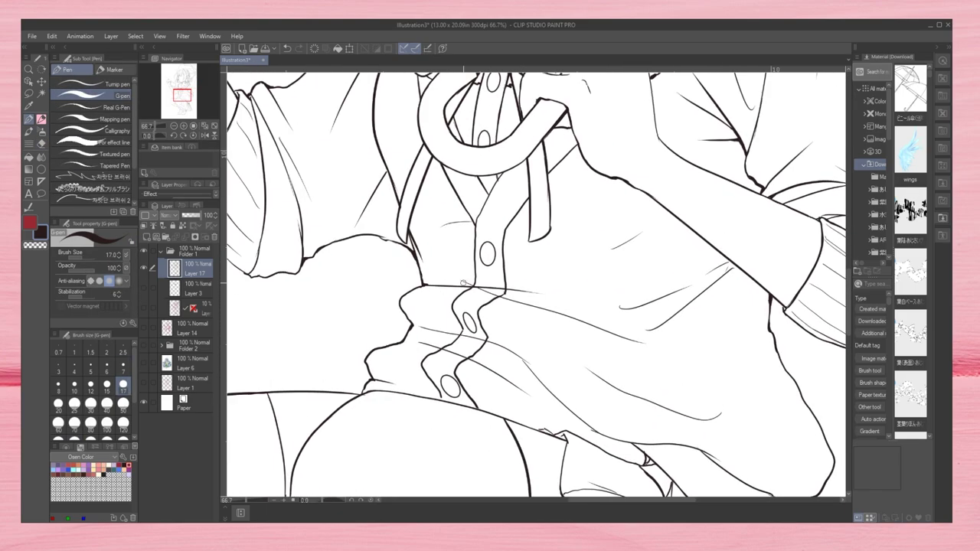
Step: Strengthen the outlines and fold lines of the blouse waist, skirt pleats and shoes with the G-pen at size 17
{"action": "left_click_drag", "start_coordinate": [461, 288], "coordinate": [571, 296]}
{"action": "left_click_drag", "start_coordinate": [444, 333], "coordinate": [242, 237]}
{"action": "left_click_drag", "start_coordinate": [778, 241], "coordinate": [230, 192]}
{"action": "scroll", "coordinate": [460, 268], "scroll_direction": "down", "scroll_amount": 3}
{"action": "scroll", "coordinate": [460, 306], "scroll_direction": "down", "scroll_amount": 5}
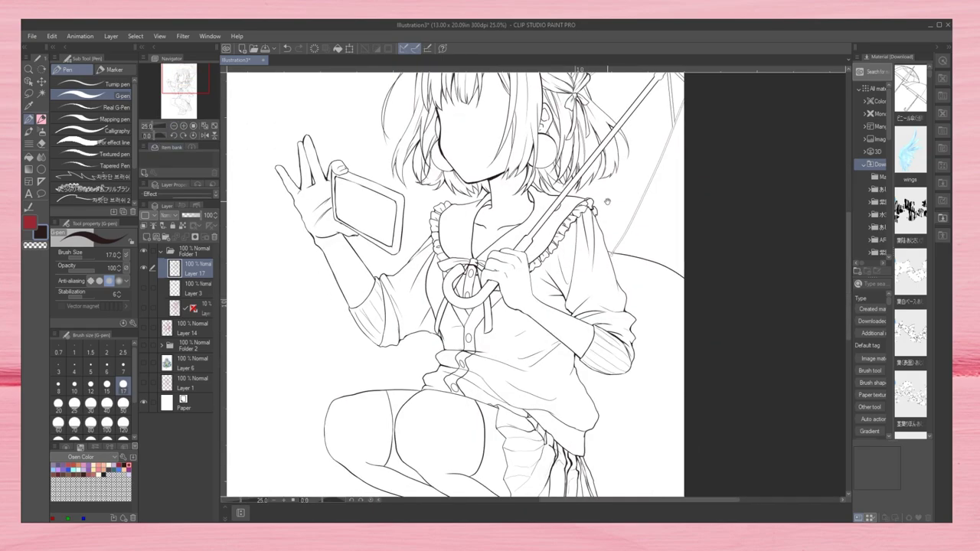
{"action": "key", "text": "ctrl+minus"}
{"action": "scroll", "coordinate": [567, 435], "scroll_direction": "up", "scroll_amount": 5}
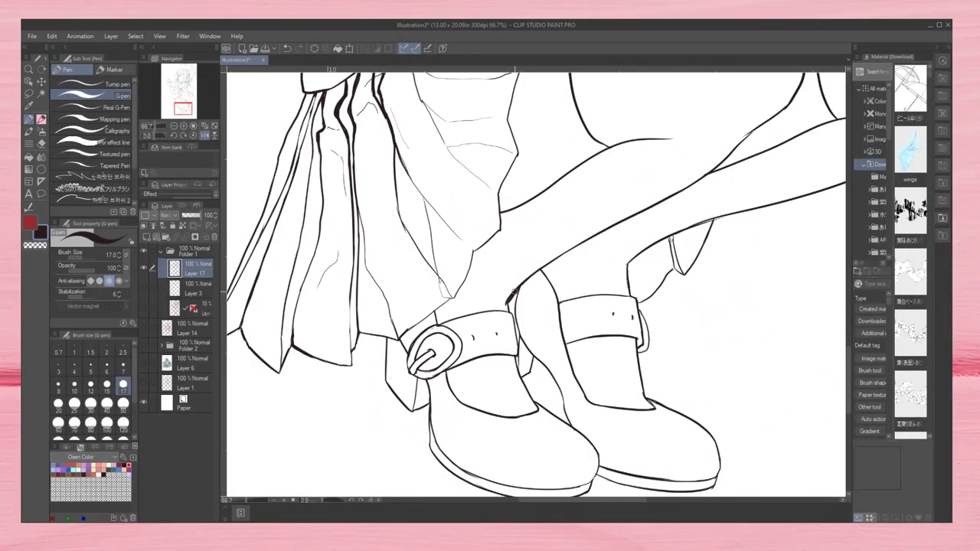
{"action": "left_click_drag", "start_coordinate": [709, 220], "coordinate": [689, 306]}
{"action": "scroll", "coordinate": [536, 283], "scroll_direction": "down", "scroll_amount": 4}
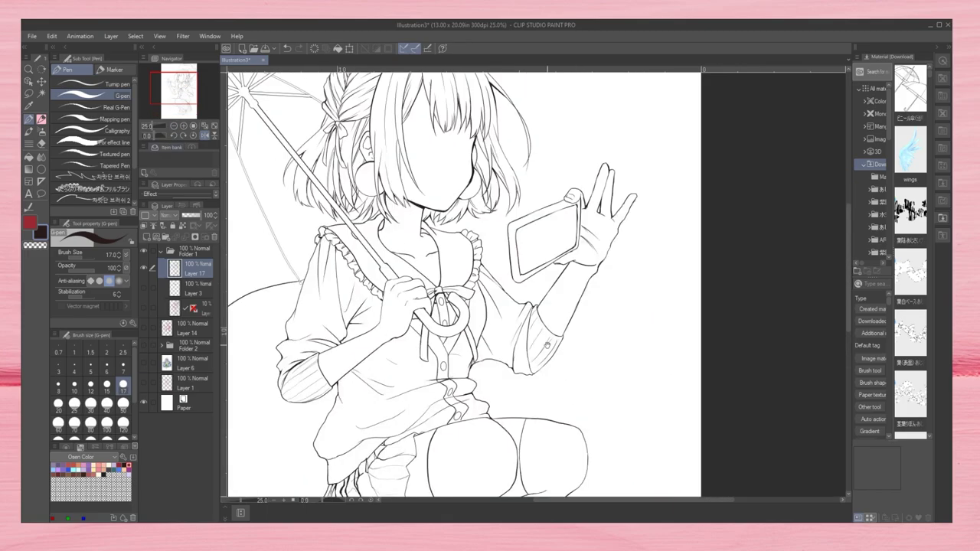
Step: Close the gap at the joint of the umbrella's upper curved rib and straight strut with the G-pen at size 12
{"action": "left_click_drag", "start_coordinate": [536, 284], "coordinate": [605, 459]}
{"action": "scroll", "coordinate": [428, 191], "scroll_direction": "up", "scroll_amount": 3}
{"action": "left_click_drag", "start_coordinate": [460, 230], "coordinate": [490, 383]}
{"action": "left_click", "coordinate": [107, 383]}
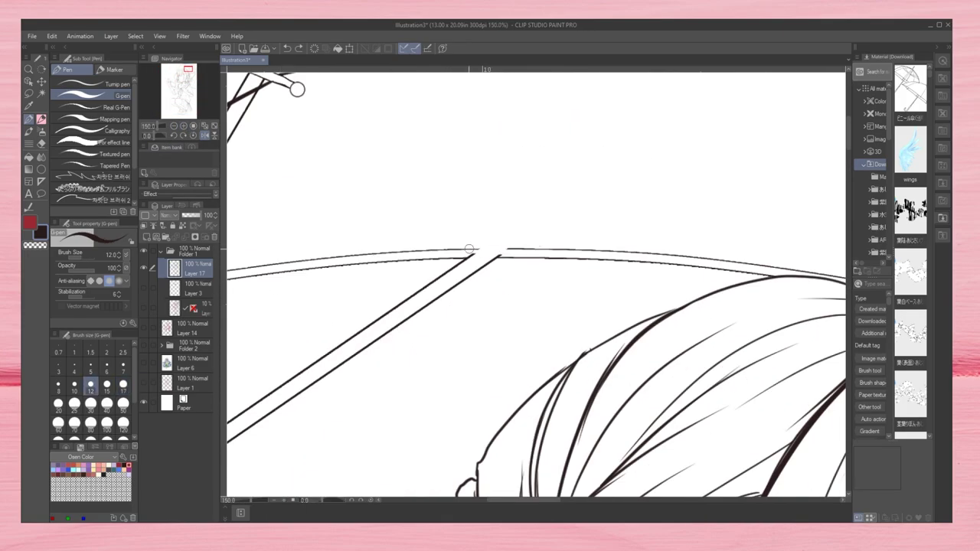
{"action": "key", "text": "ctrl+minus"}
{"action": "scroll", "coordinate": [299, 281], "scroll_direction": "up", "scroll_amount": 1}
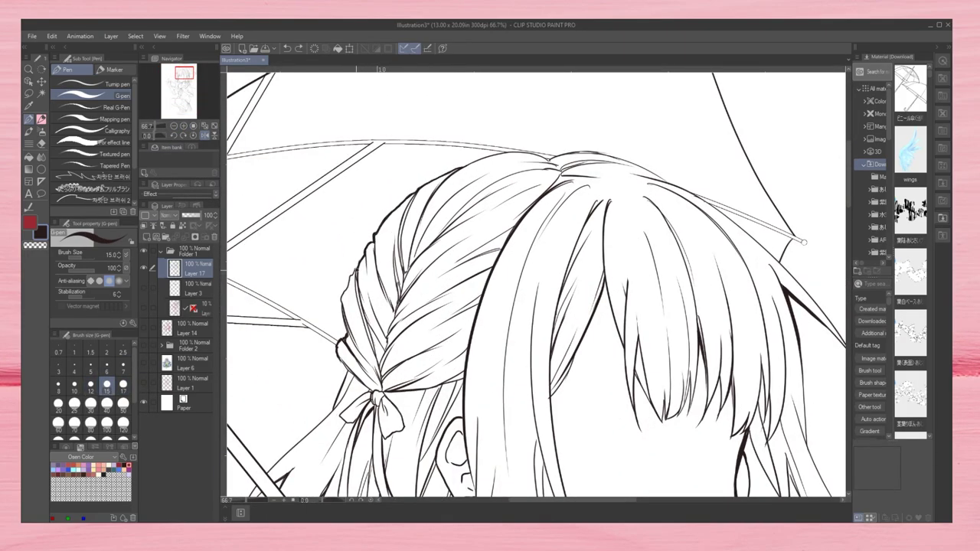
Step: Refine the line weight of the braid, side hair and face contour using the hard eraser and the G-pen at size 15
{"action": "left_click_drag", "start_coordinate": [337, 359], "coordinate": [401, 209]}
{"action": "key", "text": "e"}
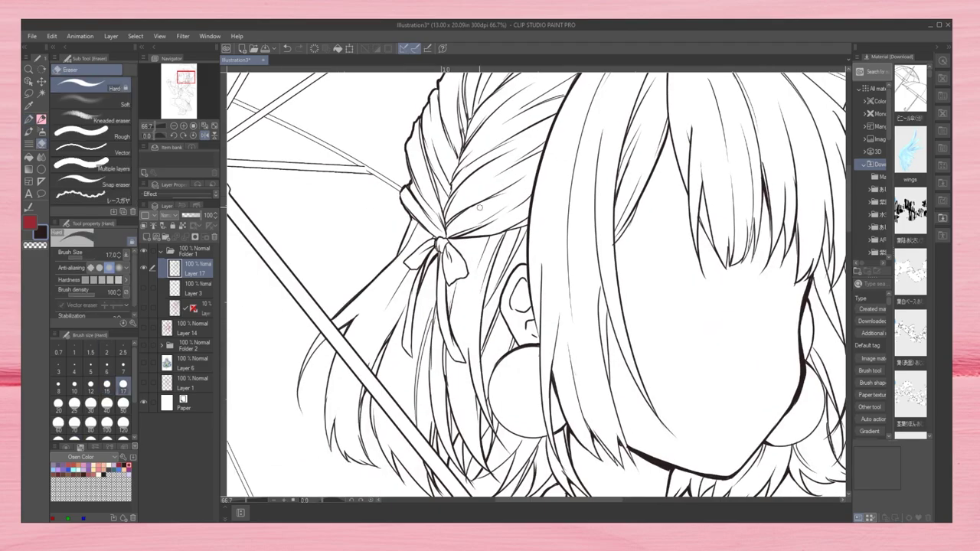
{"action": "key", "text": "ctrl+minus"}
{"action": "scroll", "coordinate": [647, 334], "scroll_direction": "up", "scroll_amount": 5}
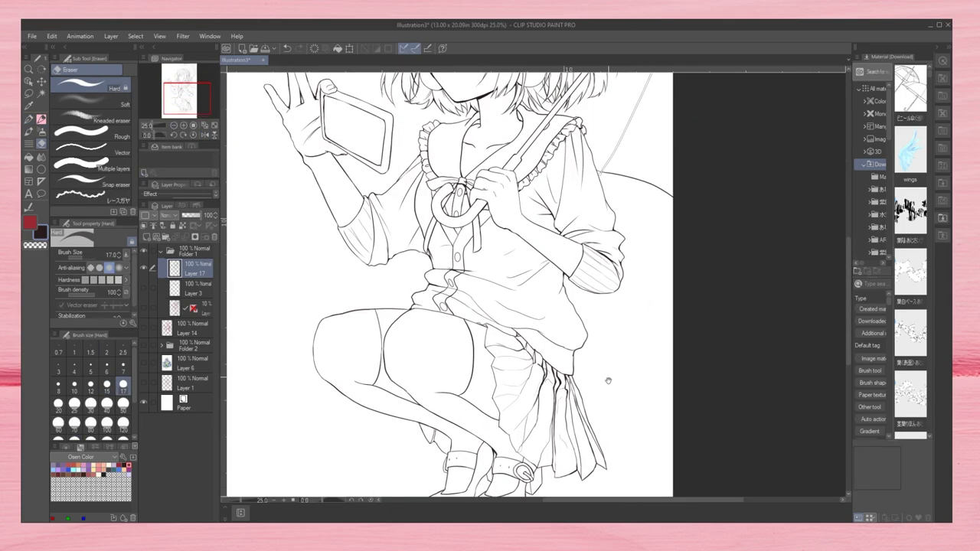
{"action": "key", "text": "p"}
{"action": "key", "text": "ctrl+alt+0"}
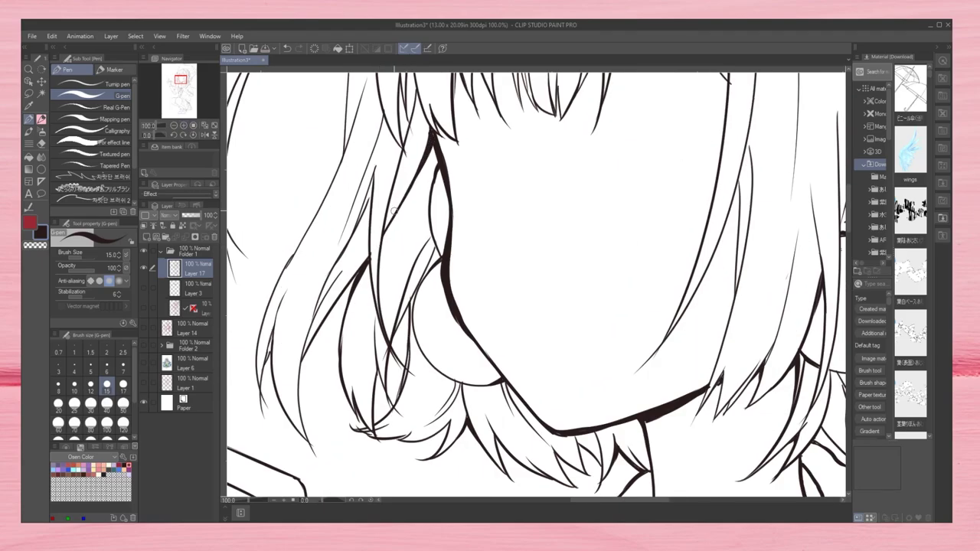
{"action": "scroll", "coordinate": [261, 152], "scroll_direction": "down", "scroll_amount": 3}
{"action": "scroll", "coordinate": [260, 152], "scroll_direction": "up", "scroll_amount": 4}
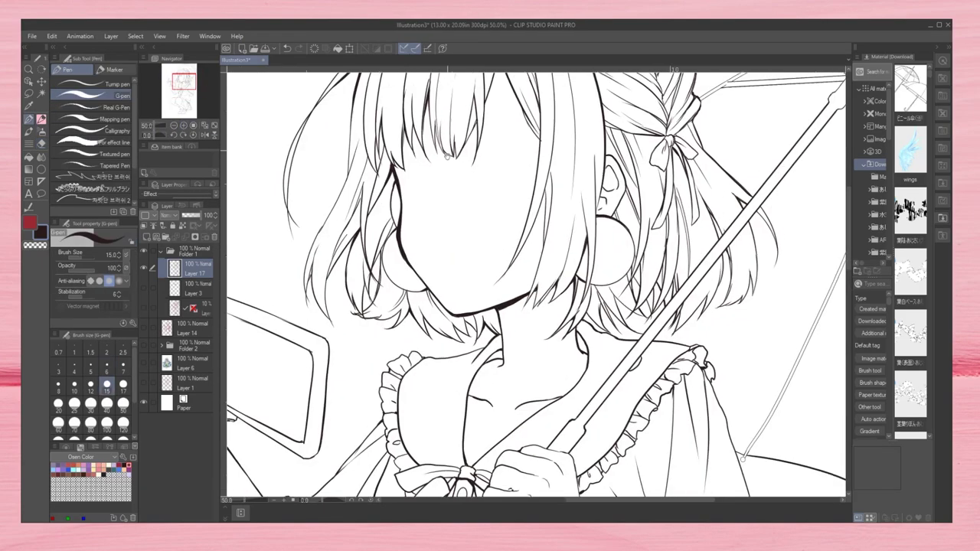
Step: Clean up the bangs with the hard eraser at size 7 and thicken the crown outline with the G-pen at size 15
{"action": "scroll", "coordinate": [536, 283], "scroll_direction": "up", "scroll_amount": 2}
{"action": "scroll", "coordinate": [536, 283], "scroll_direction": "left", "scroll_amount": 3}
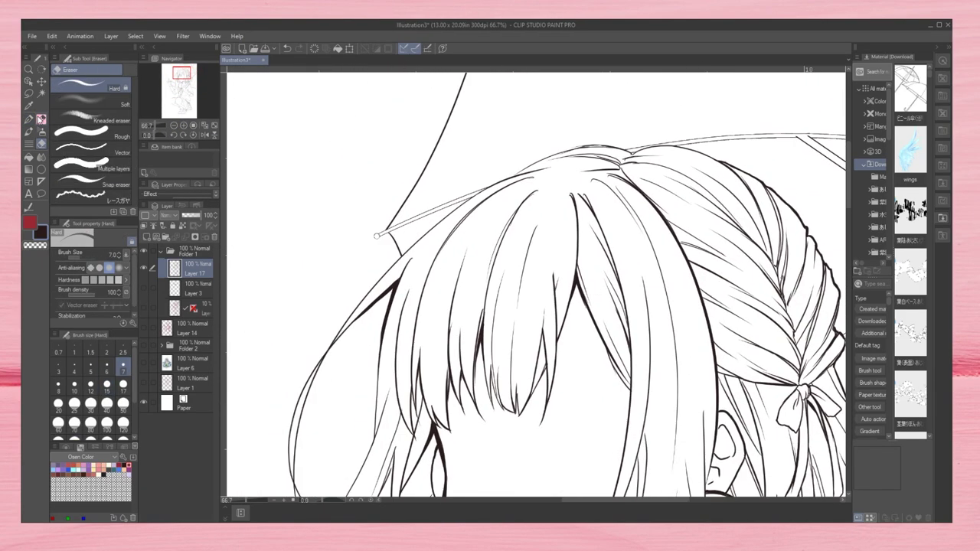
{"action": "scroll", "coordinate": [321, 159], "scroll_direction": "down", "scroll_amount": 2}
{"action": "key", "text": "h"}
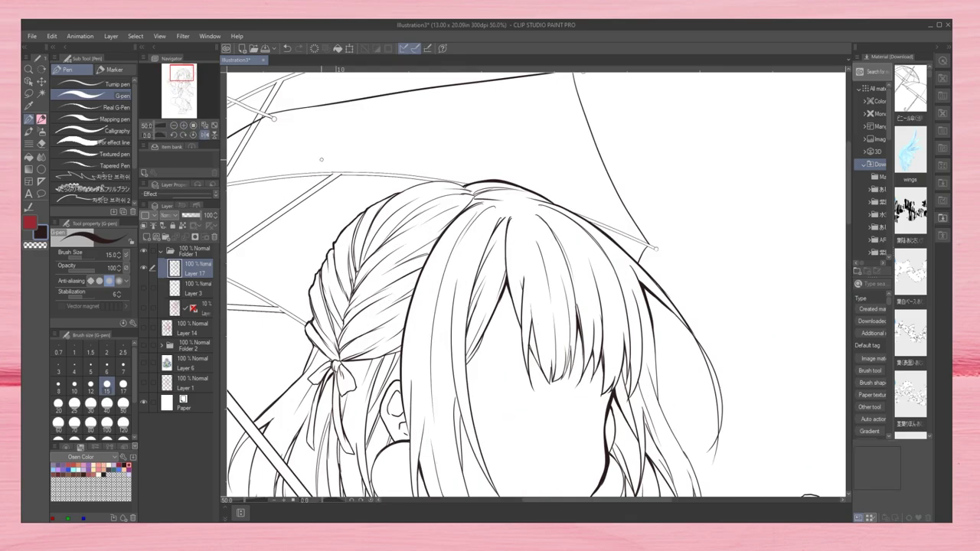
{"action": "scroll", "coordinate": [536, 284], "scroll_direction": "down", "scroll_amount": 2}
{"action": "scroll", "coordinate": [537, 284], "scroll_direction": "up", "scroll_amount": 2}
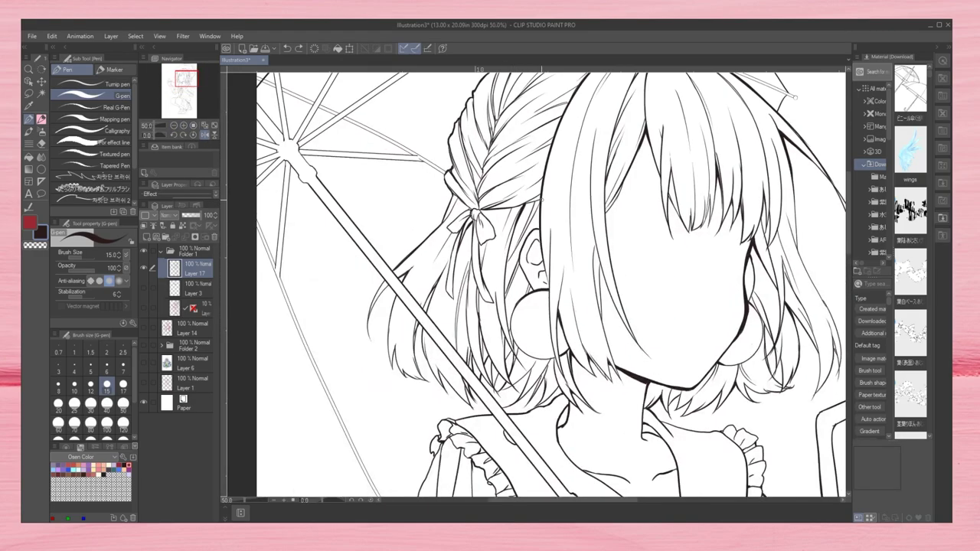
{"action": "scroll", "coordinate": [521, 314], "scroll_direction": "down", "scroll_amount": 3}
{"action": "key", "text": "h"}
{"action": "scroll", "coordinate": [520, 314], "scroll_direction": "down", "scroll_amount": 1}
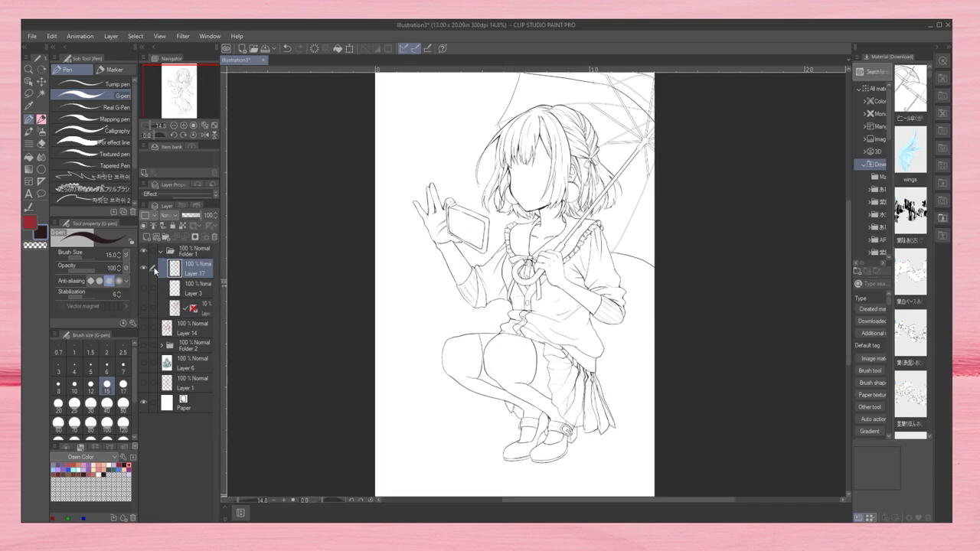
Step: Add a new folder containing a new layer beneath the line art and show the face line layer, Layer 3
{"action": "left_click", "coordinate": [191, 344]}
{"action": "left_click", "coordinate": [163, 240]}
{"action": "left_click", "coordinate": [147, 241]}
{"action": "left_click", "coordinate": [143, 289]}
{"action": "left_click", "coordinate": [192, 289]}
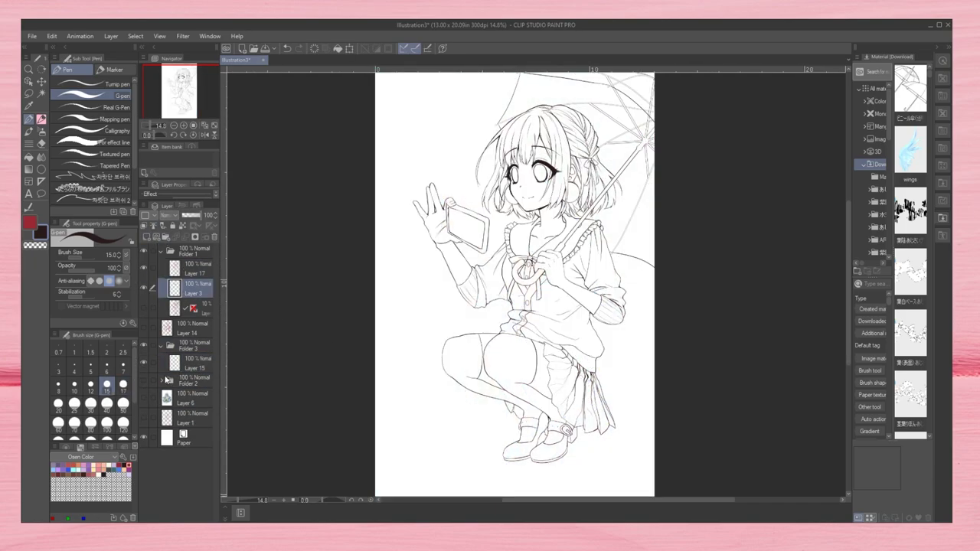
Step: Paint the blouse flat salmon pink on Layer 15 with the G-pen, using size 250 for the large areas
{"action": "mouse_move", "coordinate": [510, 257]}
{"action": "left_mouse_down"}
{"action": "mouse_move", "coordinate": [479, 295]}
{"action": "mouse_move", "coordinate": [552, 349]}
{"action": "mouse_move", "coordinate": [586, 356]}
{"action": "left_mouse_up"}
{"action": "key", "text": "ctrl+z"}
{"action": "left_click", "coordinate": [196, 362]}
{"action": "mouse_move", "coordinate": [506, 329]}
{"action": "left_mouse_down"}
{"action": "mouse_move", "coordinate": [479, 303]}
{"action": "mouse_move", "coordinate": [486, 287]}
{"action": "mouse_move", "coordinate": [551, 337]}
{"action": "mouse_move", "coordinate": [594, 314]}
{"action": "mouse_move", "coordinate": [597, 253]}
{"action": "mouse_move", "coordinate": [617, 303]}
{"action": "left_mouse_up"}
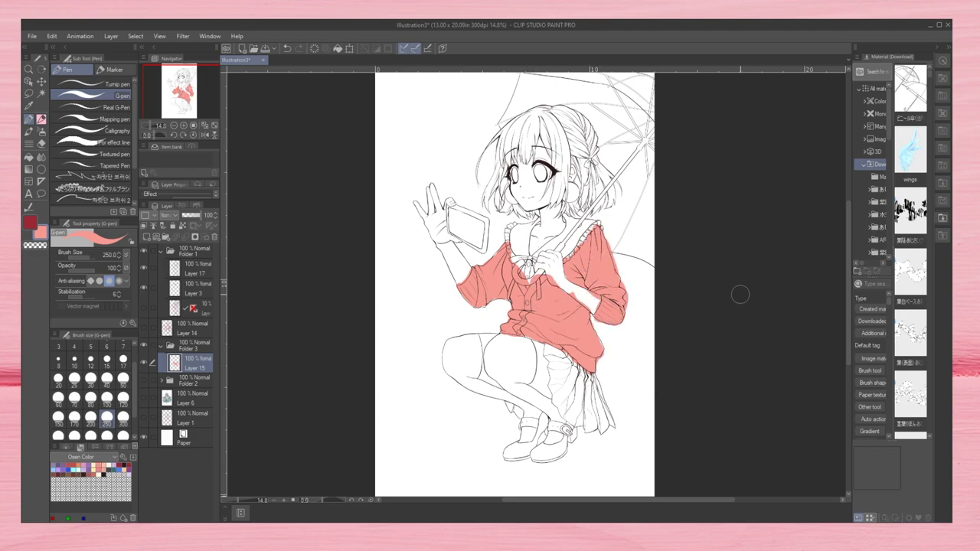
Step: Paint the collar, bow, earrings and stockings pale yellow on a new layer with the G-pen at size 120
{"action": "key", "text": "ctrl+shift+n"}
{"action": "left_click_drag", "start_coordinate": [511, 228], "coordinate": [523, 280]}
{"action": "left_click_drag", "start_coordinate": [567, 224], "coordinate": [548, 264]}
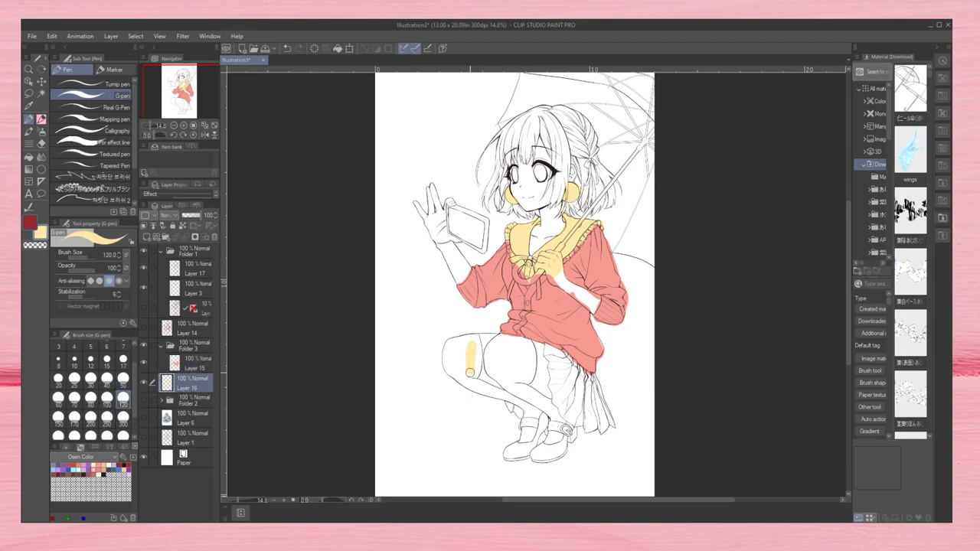
{"action": "mouse_move", "coordinate": [448, 345]}
{"action": "left_mouse_down"}
{"action": "mouse_move", "coordinate": [528, 437]}
{"action": "mouse_move", "coordinate": [529, 391]}
{"action": "mouse_move", "coordinate": [555, 444]}
{"action": "left_mouse_up"}
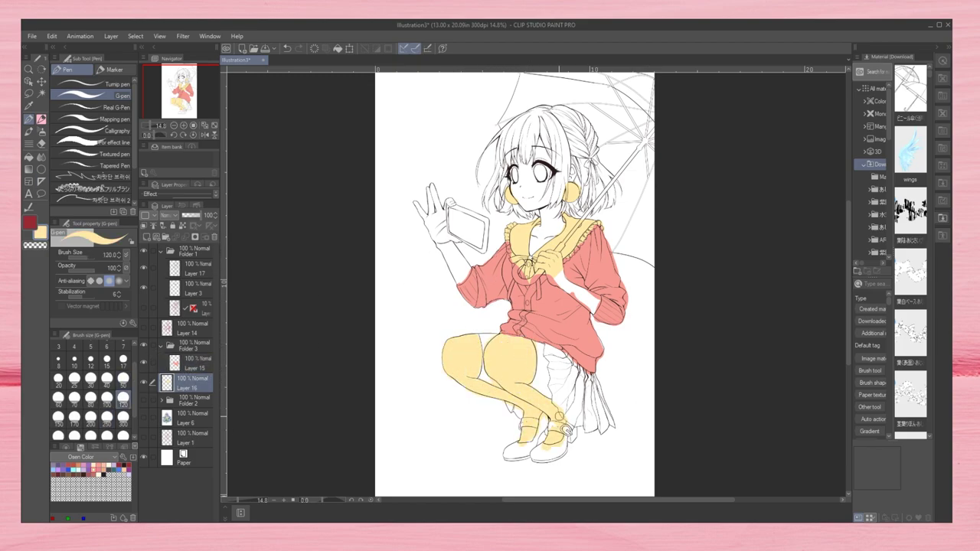
Step: Paint the face, neck, arms, raised hand and thighs flat brown on a new layer beneath the yellow one
{"action": "key", "text": "ctrl+shift+n"}
{"action": "mouse_move", "coordinate": [514, 168]}
{"action": "left_mouse_down"}
{"action": "mouse_move", "coordinate": [536, 207]}
{"action": "mouse_move", "coordinate": [570, 172]}
{"action": "mouse_move", "coordinate": [582, 298]}
{"action": "mouse_move", "coordinate": [452, 260]}
{"action": "mouse_move", "coordinate": [559, 398]}
{"action": "left_mouse_up"}
Step: Paint the hair flat black on a new layer above the blouse, using the G-pen at size 120 and 50 for details
{"action": "left_click", "coordinate": [192, 364]}
{"action": "key", "text": "ctrl+shift+n"}
{"action": "left_click", "coordinate": [122, 465]}
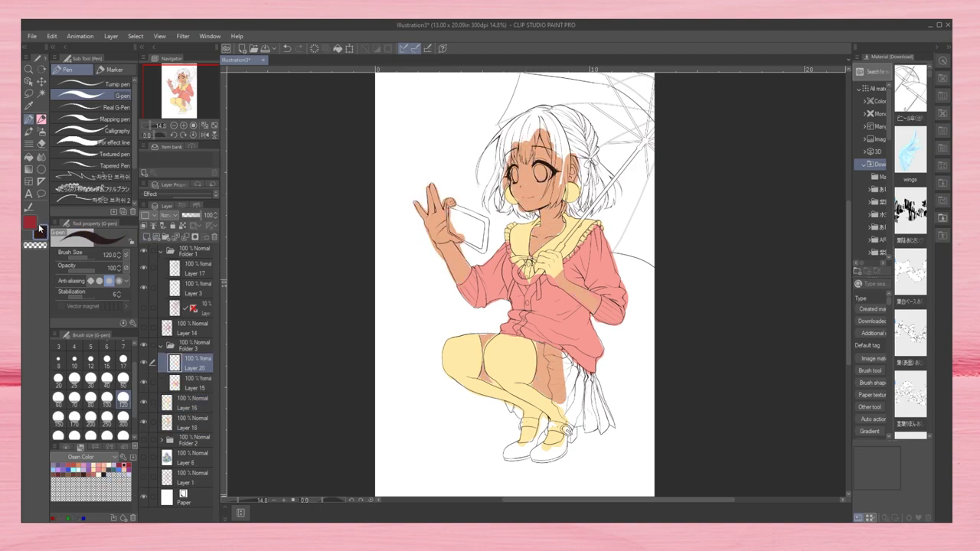
{"action": "mouse_move", "coordinate": [511, 126]}
{"action": "left_mouse_down"}
{"action": "mouse_move", "coordinate": [515, 165]}
{"action": "mouse_move", "coordinate": [490, 207]}
{"action": "mouse_move", "coordinate": [536, 157]}
{"action": "left_mouse_up"}
{"action": "left_click", "coordinate": [204, 135]}
{"action": "mouse_move", "coordinate": [536, 115]}
{"action": "left_mouse_down"}
{"action": "mouse_move", "coordinate": [552, 161]}
{"action": "mouse_move", "coordinate": [509, 195]}
{"action": "mouse_move", "coordinate": [529, 180]}
{"action": "left_mouse_up"}
{"action": "left_click", "coordinate": [123, 378]}
{"action": "left_click_drag", "start_coordinate": [528, 164], "coordinate": [525, 203]}
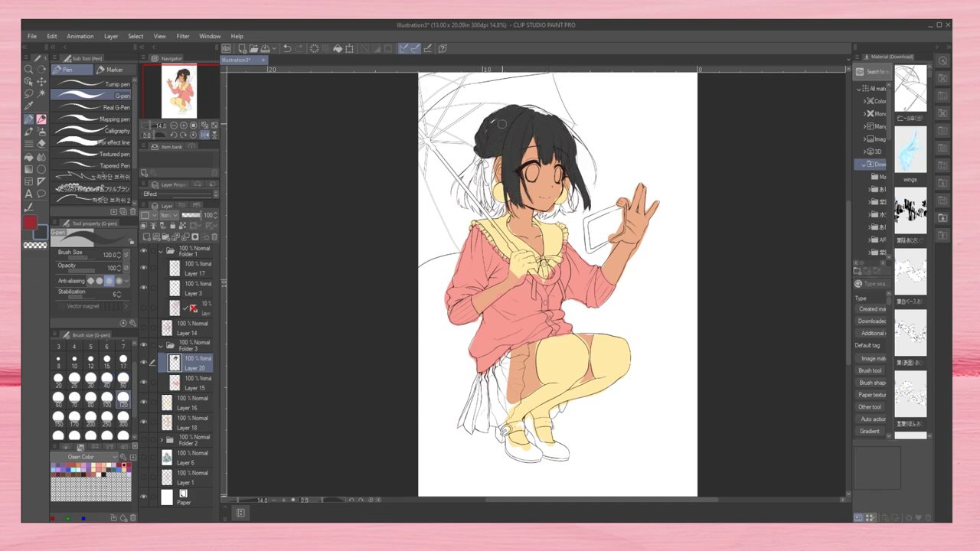
{"action": "left_click", "coordinate": [203, 135]}
{"action": "scroll", "coordinate": [592, 193], "scroll_direction": "up", "scroll_amount": 3}
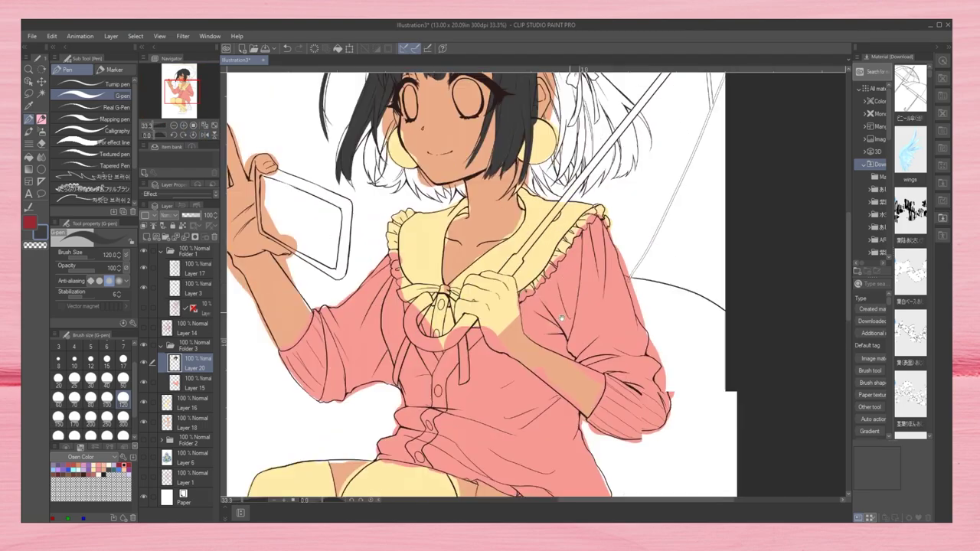
{"action": "mouse_move", "coordinate": [490, 230]}
{"action": "left_mouse_down"}
{"action": "mouse_move", "coordinate": [437, 274]}
{"action": "mouse_move", "coordinate": [475, 337]}
{"action": "left_mouse_up"}
{"action": "left_click_drag", "start_coordinate": [521, 211], "coordinate": [551, 322]}
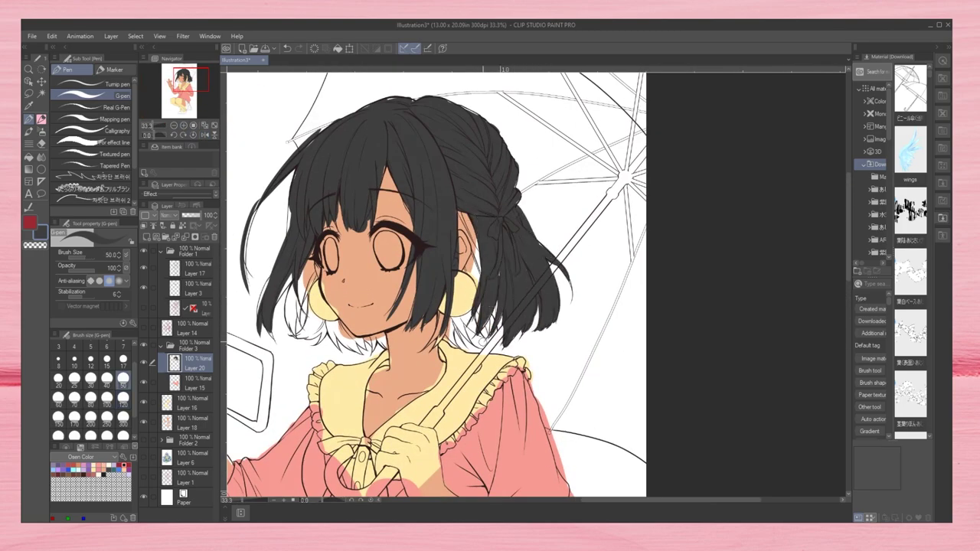
Step: Add a layer beneath the black hair and paint the inner hair around the neck light purple with the G-pen at size 50
{"action": "left_click", "coordinate": [146, 237]}
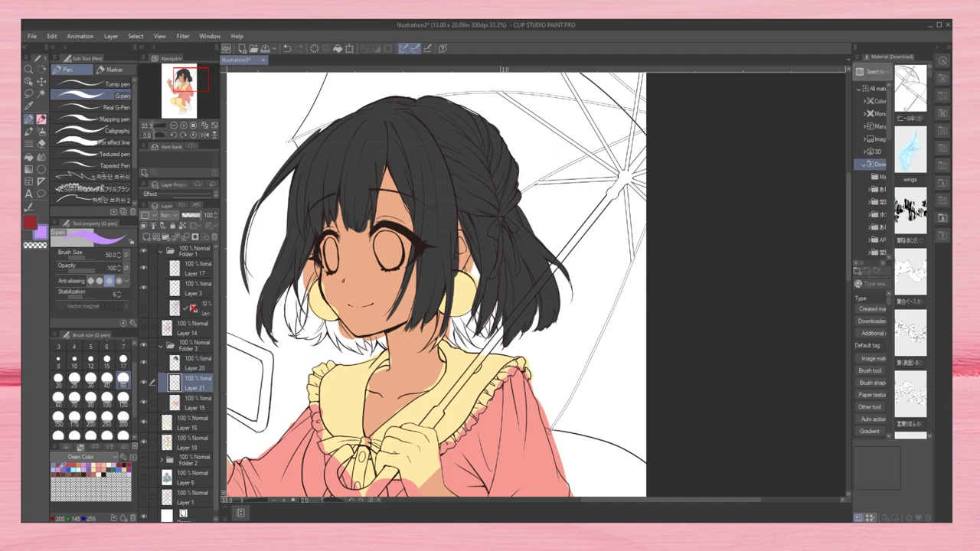
{"action": "mouse_move", "coordinate": [310, 270]}
{"action": "left_mouse_down"}
{"action": "mouse_move", "coordinate": [295, 330]}
{"action": "mouse_move", "coordinate": [318, 328]}
{"action": "mouse_move", "coordinate": [358, 351]}
{"action": "left_mouse_up"}
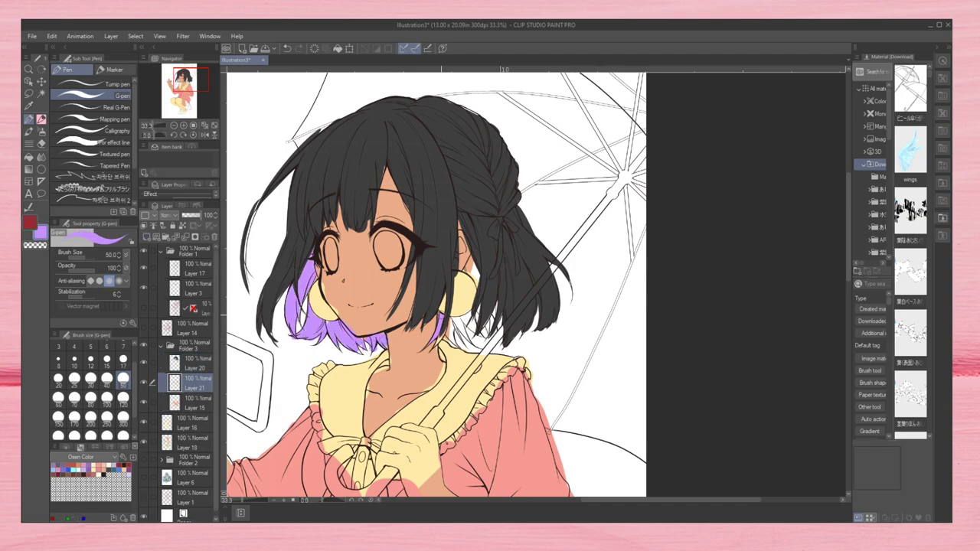
{"action": "scroll", "coordinate": [460, 306], "scroll_direction": "down", "scroll_amount": 3}
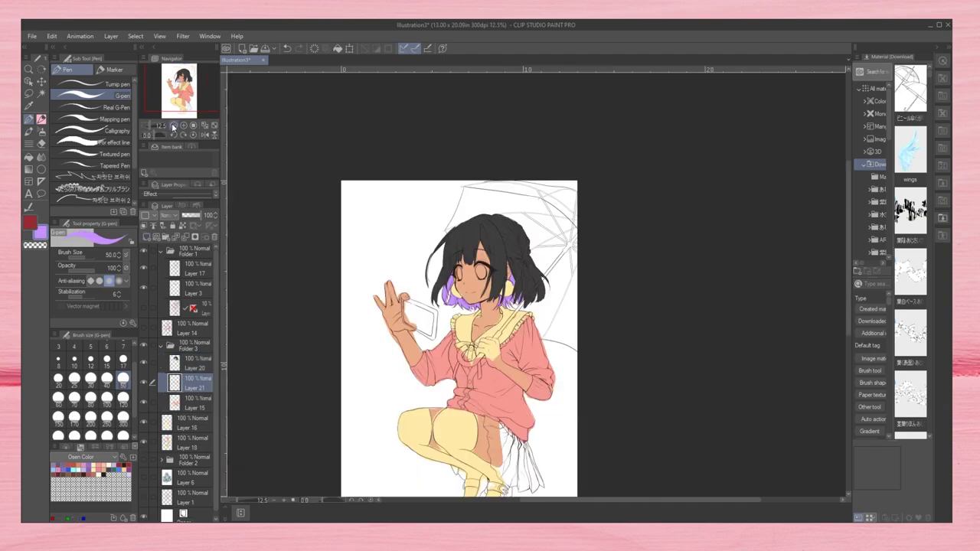
Step: Erase the colour spilling past the line art on the blouse, yellow and skin layers, clearing the yellow off the hand, with the Hard eraser
{"action": "scroll", "coordinate": [459, 306], "scroll_direction": "up", "scroll_amount": 4}
{"action": "left_click", "coordinate": [195, 402]}
{"action": "key", "text": "e"}
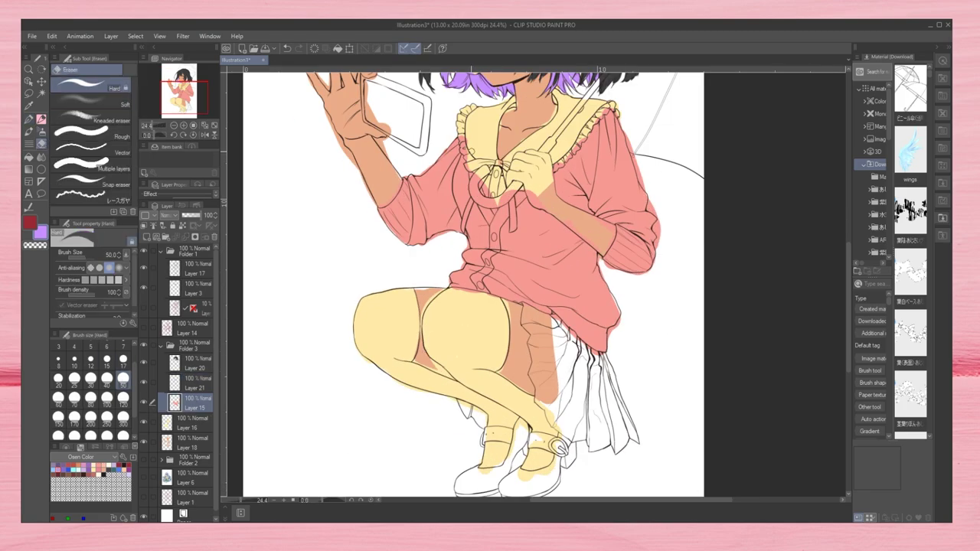
{"action": "scroll", "coordinate": [459, 284], "scroll_direction": "up", "scroll_amount": 2}
{"action": "left_click", "coordinate": [195, 421]}
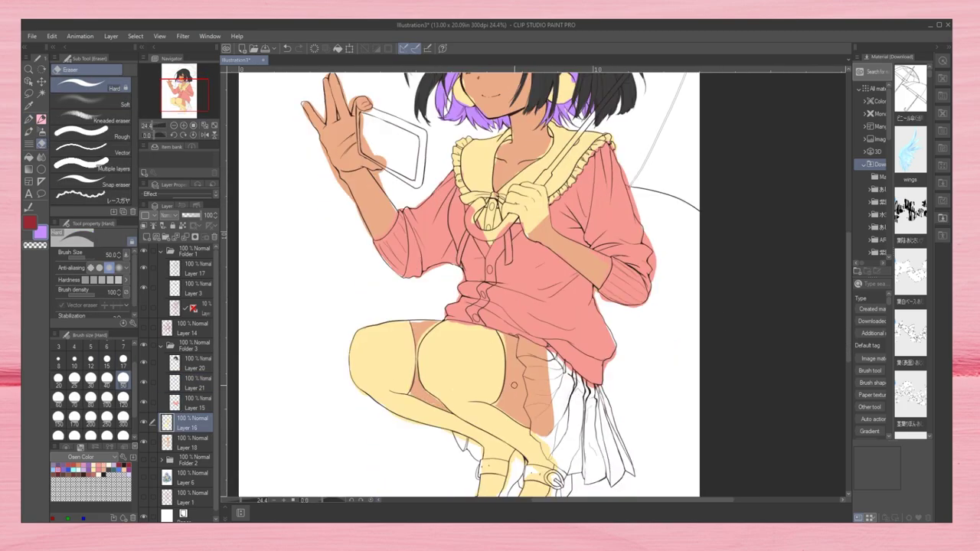
{"action": "scroll", "coordinate": [460, 283], "scroll_direction": "up", "scroll_amount": 3}
{"action": "left_click", "coordinate": [195, 441]}
{"action": "left_click", "coordinate": [195, 421]}
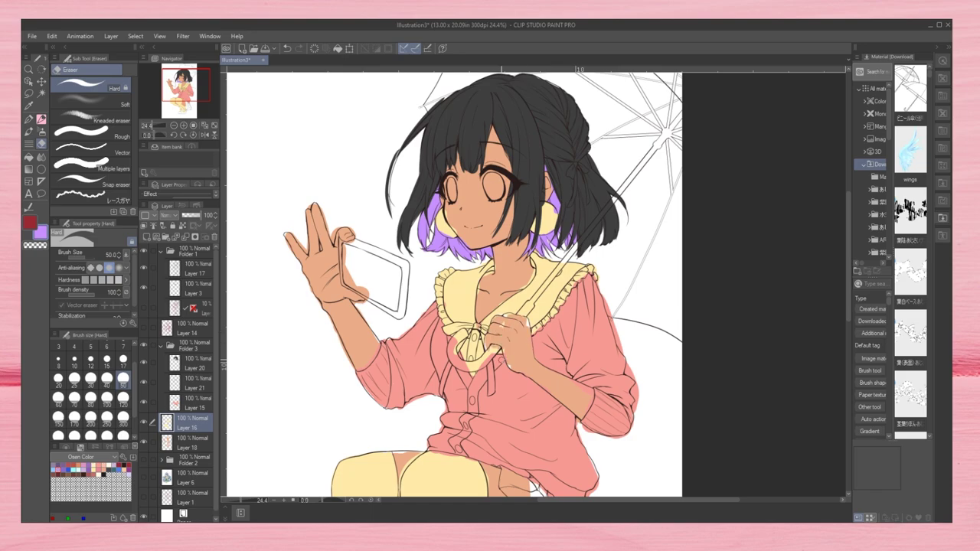
{"action": "scroll", "coordinate": [459, 283], "scroll_direction": "down", "scroll_amount": 3}
{"action": "scroll", "coordinate": [521, 360], "scroll_direction": "up", "scroll_amount": 3}
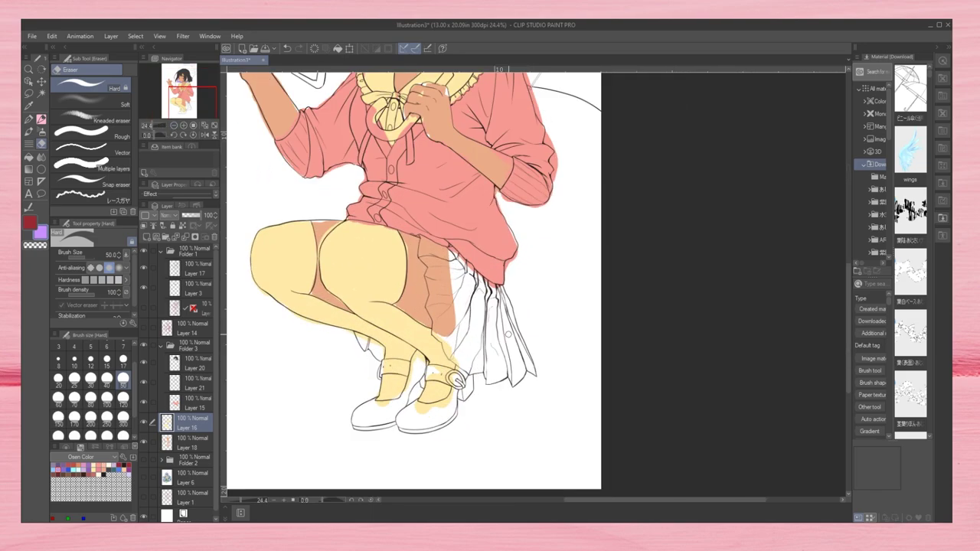
Step: Outline the pleated skirt in purple on a new layer with the G-pen at size 50 and fill its interior
{"action": "key", "text": "ctrl+shift+n"}
{"action": "left_click", "coordinate": [74, 399]}
{"action": "key", "text": "p"}
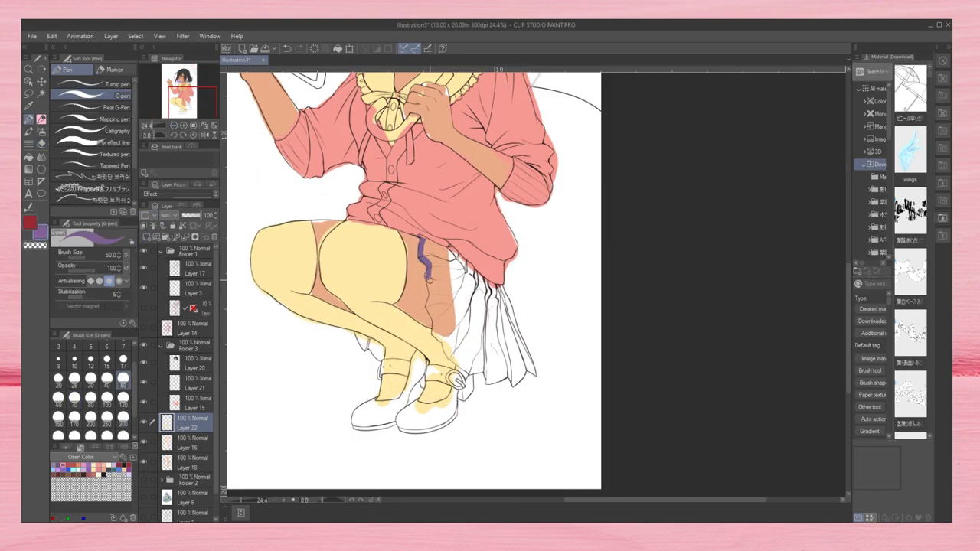
{"action": "left_click_drag", "start_coordinate": [485, 381], "coordinate": [428, 240]}
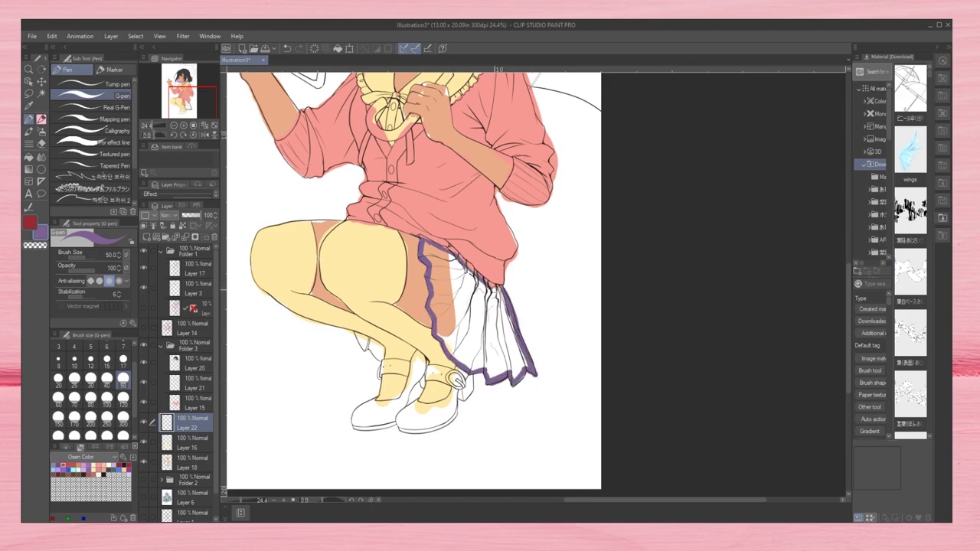
{"action": "key", "text": "g"}
{"action": "left_click", "coordinate": [444, 260]}
{"action": "left_click", "coordinate": [460, 322]}
{"action": "left_click", "coordinate": [506, 337]}
{"action": "key", "text": "p"}
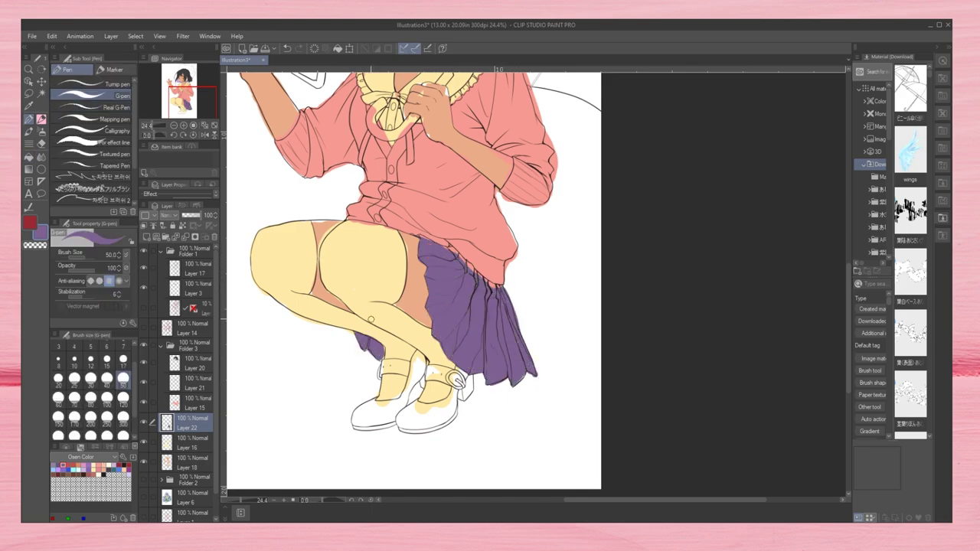
Step: Paint the chest ribbon and collar stripes purple on a new layer at the top of Folder 3 and clean the edges
{"action": "left_click_drag", "start_coordinate": [370, 318], "coordinate": [379, 479]}
{"action": "key", "text": "ctrl+shift+n"}
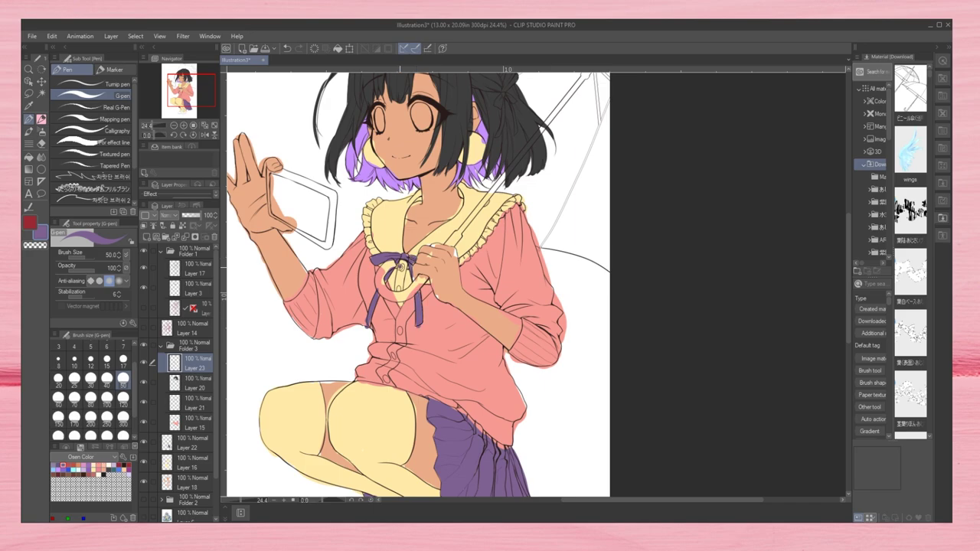
{"action": "key", "text": "e"}
{"action": "scroll", "coordinate": [422, 283], "scroll_direction": "up", "scroll_amount": 2}
{"action": "scroll", "coordinate": [421, 283], "scroll_direction": "down", "scroll_amount": 3}
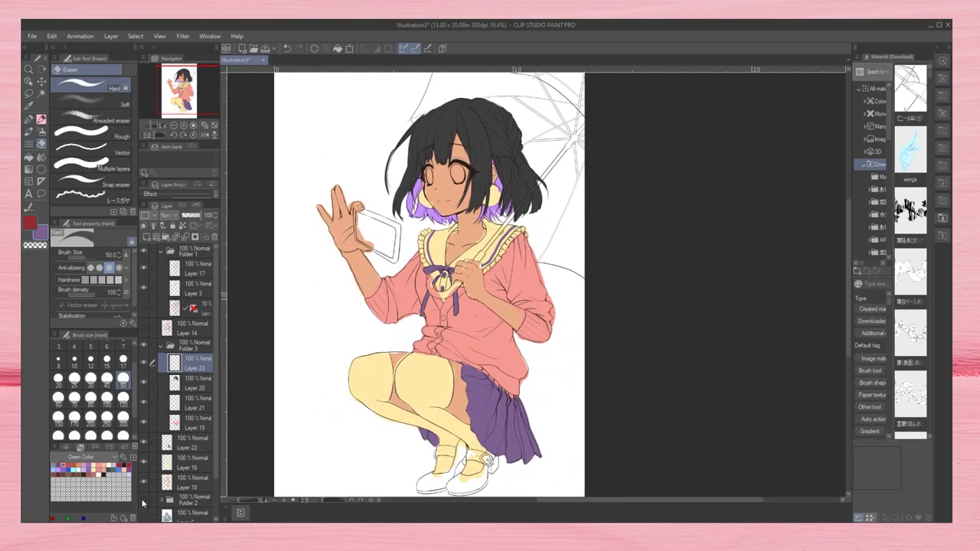
Step: Repaint the transparency-locked skin on Layer 18 pale peach with the background shown, and move Layers 22, 16 and 18 into Folder 3
{"action": "left_click", "coordinate": [191, 482]}
{"action": "key", "text": "b"}
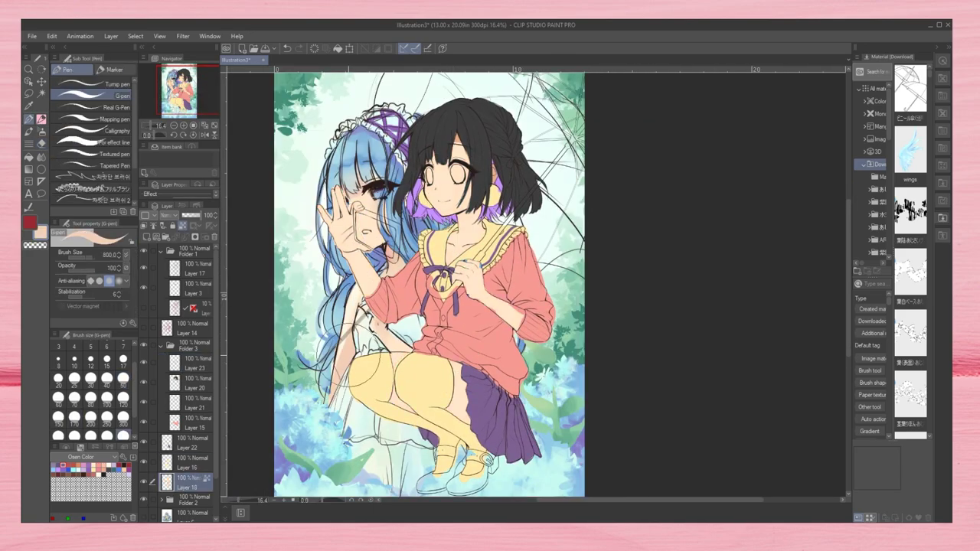
{"action": "left_click", "coordinate": [123, 378]}
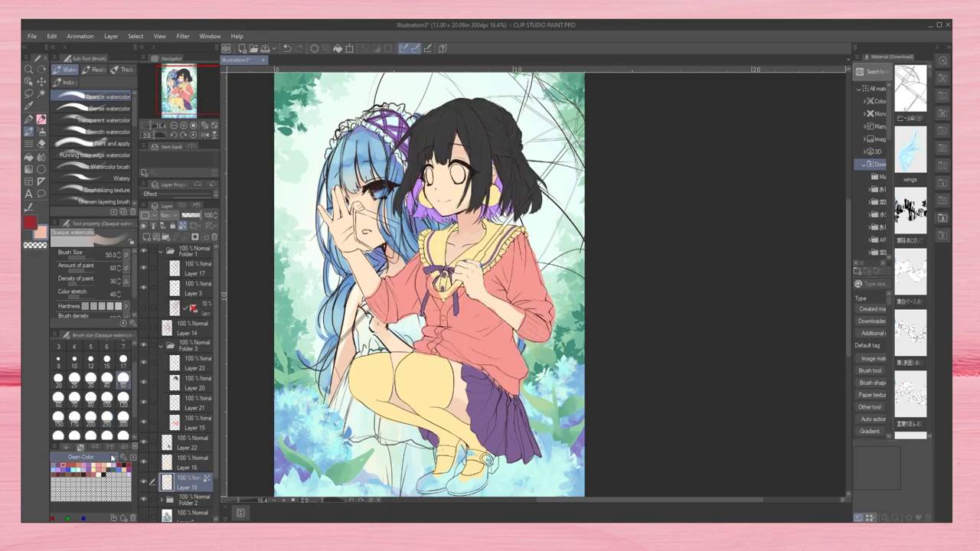
{"action": "left_click_drag", "start_coordinate": [152, 442], "coordinate": [152, 461]}
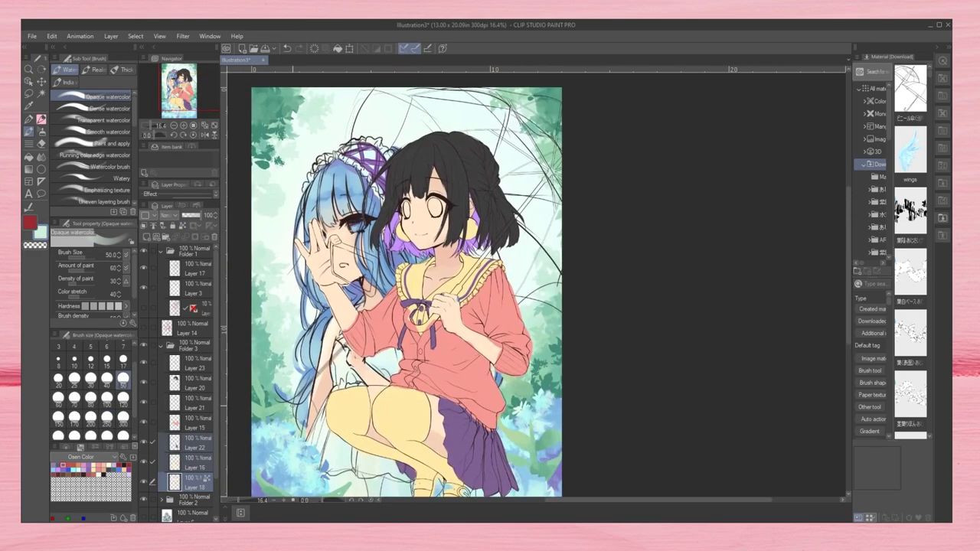
Step: Paint over the blue-haired girl on Folder 2 Copy with pale mint, using Opaque and Dense watercolor at size 300
{"action": "left_click", "coordinate": [122, 418]}
{"action": "left_click_drag", "start_coordinate": [306, 122], "coordinate": [352, 183]}
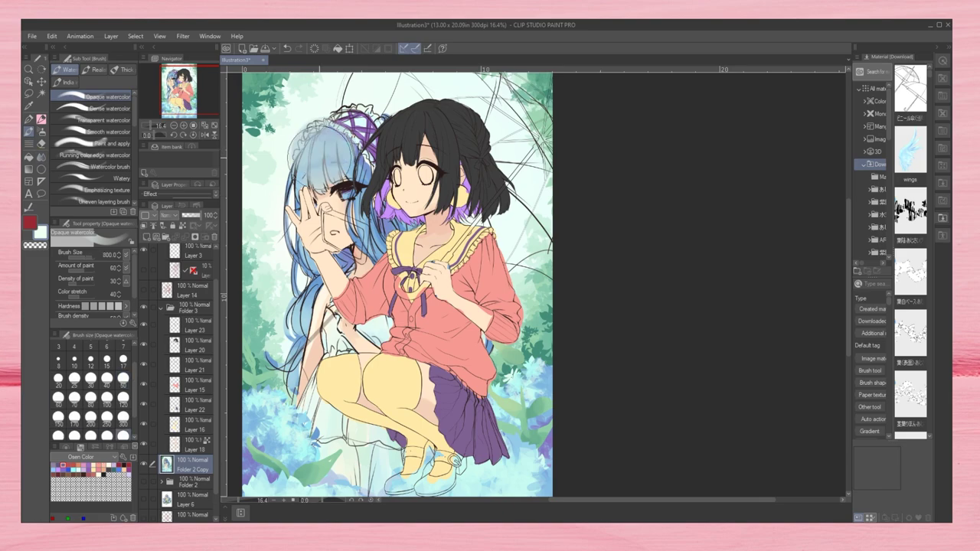
{"action": "left_click", "coordinate": [107, 108]}
{"action": "left_click_drag", "start_coordinate": [299, 77], "coordinate": [383, 200]}
{"action": "left_click_drag", "start_coordinate": [284, 138], "coordinate": [414, 299]}
{"action": "left_click_drag", "start_coordinate": [291, 268], "coordinate": [307, 383]}
{"action": "left_click_drag", "start_coordinate": [283, 352], "coordinate": [314, 402]}
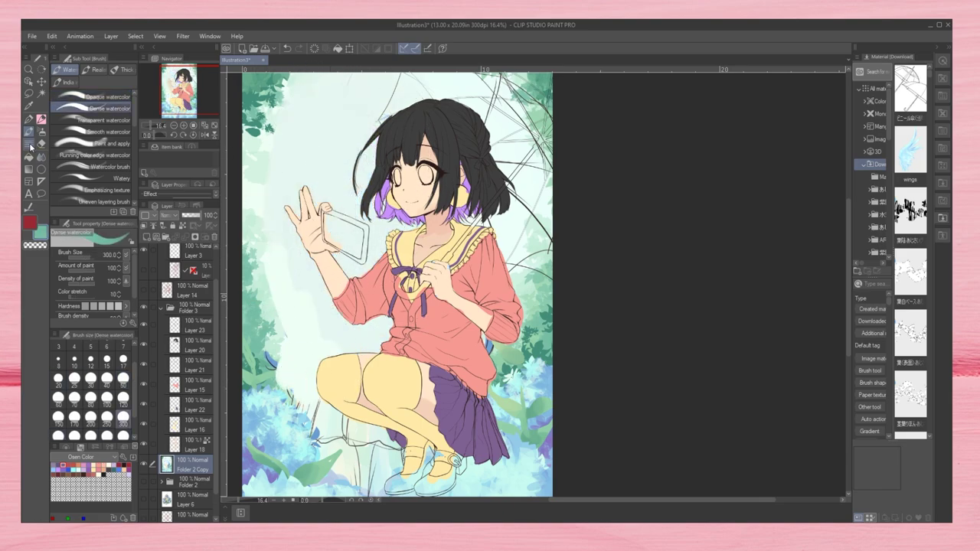
Step: Paint teal-green leaves along the left side of the background with the vegetation decoration brushes
{"action": "left_click", "coordinate": [28, 143]}
{"action": "left_click", "coordinate": [84, 176]}
{"action": "mouse_move", "coordinate": [253, 238]}
{"action": "left_mouse_down"}
{"action": "mouse_move", "coordinate": [291, 383]}
{"action": "mouse_move", "coordinate": [337, 452]}
{"action": "left_mouse_up"}
{"action": "scroll", "coordinate": [92, 153], "scroll_direction": "up", "scroll_amount": 3}
{"action": "left_click", "coordinate": [85, 154]}
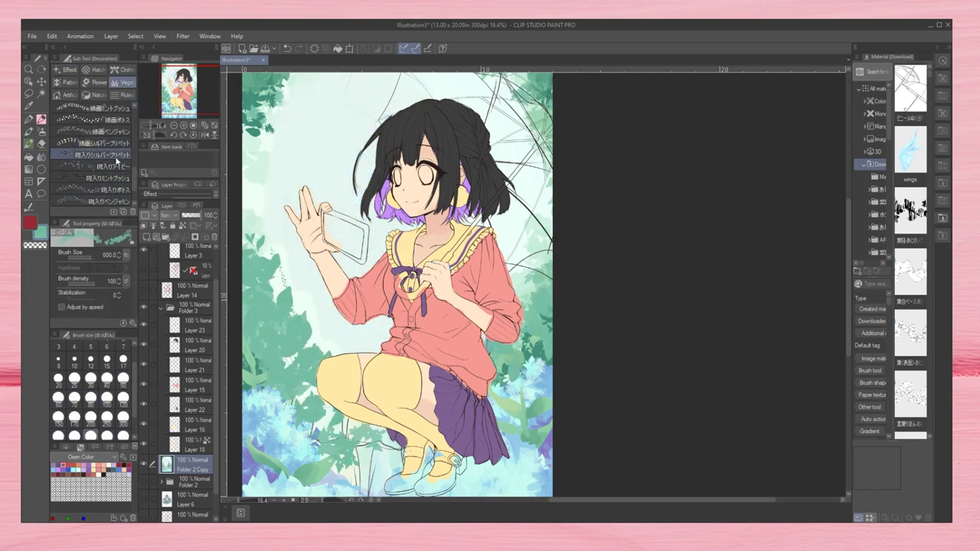
{"action": "left_click_drag", "start_coordinate": [253, 276], "coordinate": [307, 169]}
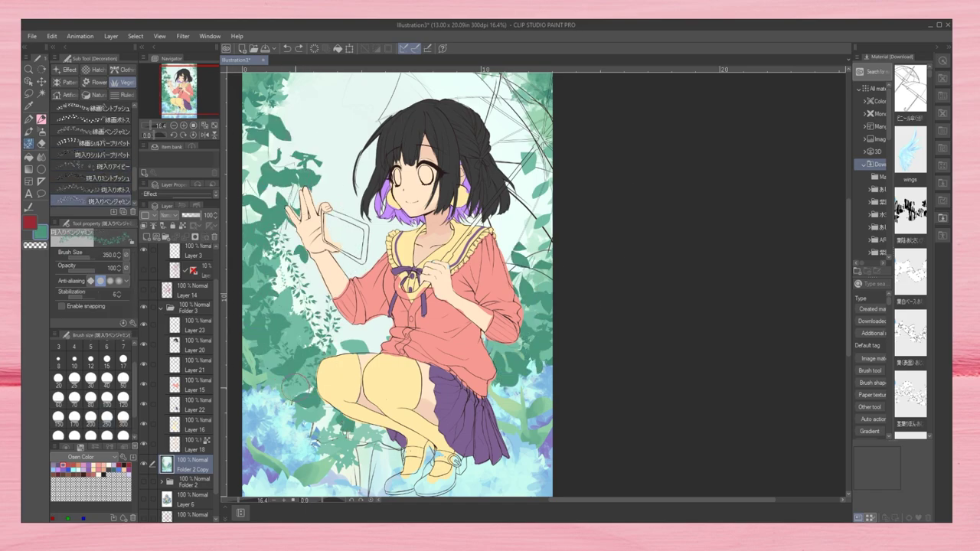
Step: Thicken the green foliage beside the girl with the ajisai leaves2 decoration brush after trying another flower brush
{"action": "left_click", "coordinate": [98, 82]}
{"action": "left_click", "coordinate": [98, 154]}
{"action": "scroll", "coordinate": [92, 153], "scroll_direction": "down", "scroll_amount": 3}
{"action": "mouse_move", "coordinate": [260, 322]}
{"action": "left_mouse_down"}
{"action": "mouse_move", "coordinate": [307, 367]}
{"action": "mouse_move", "coordinate": [303, 277]}
{"action": "mouse_move", "coordinate": [291, 306]}
{"action": "left_mouse_up"}
{"action": "key", "text": "ctrl+z"}
{"action": "left_click", "coordinate": [92, 120]}
{"action": "left_click", "coordinate": [106, 416]}
{"action": "scroll", "coordinate": [92, 153], "scroll_direction": "up", "scroll_amount": 2}
{"action": "left_click", "coordinate": [92, 143]}
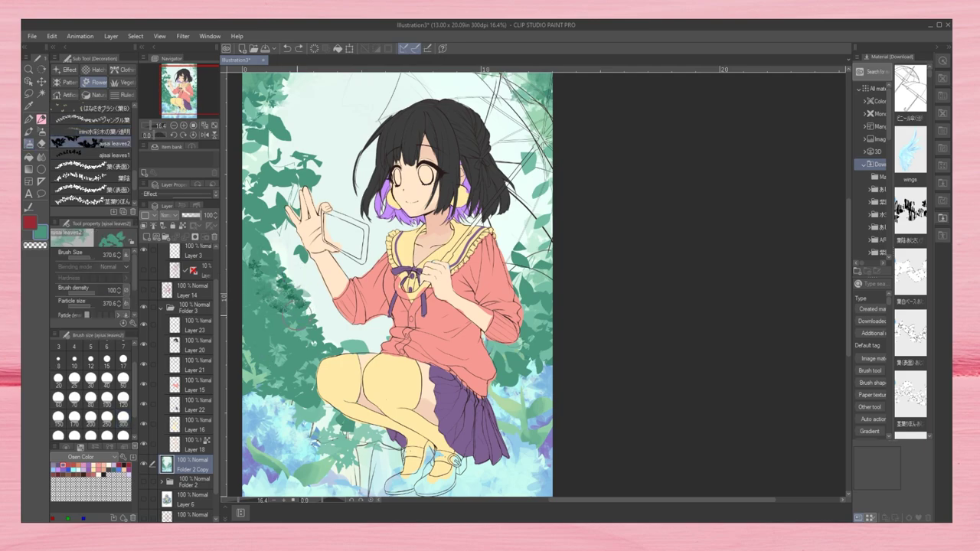
{"action": "left_click_drag", "start_coordinate": [249, 349], "coordinate": [268, 387]}
Step: Cover the lower part of the background with flat greyish-purple ground using the G-pen at size 800
{"action": "scroll", "coordinate": [398, 283], "scroll_direction": "down", "scroll_amount": 3}
{"action": "key", "text": "p"}
{"action": "key", "text": "ctrl+z"}
{"action": "key", "text": "ctrl+z"}
{"action": "key", "text": "ctrl+z"}
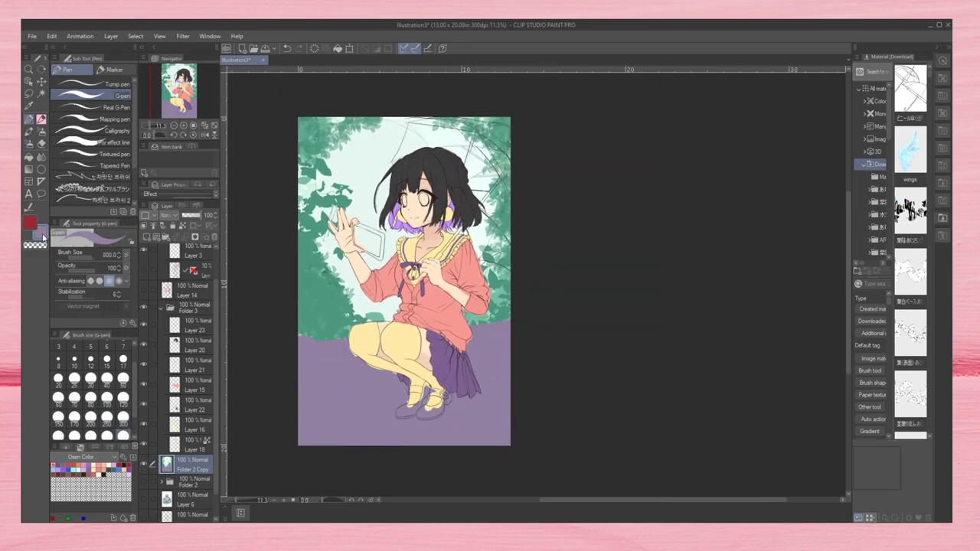
Step: Paint grey-lavender paving stones with Dense watercolor at size 120 and 300, and frame the path with ajisai leaves2 foliage at size 700
{"action": "key", "text": "b"}
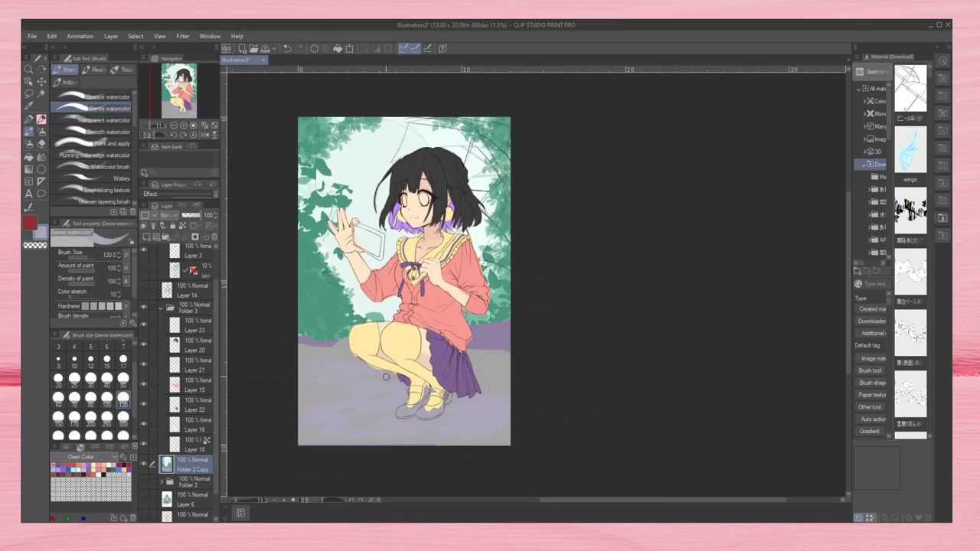
{"action": "left_click_drag", "start_coordinate": [368, 398], "coordinate": [402, 414]}
{"action": "key", "text": "bracketright"}
{"action": "mouse_move", "coordinate": [314, 429]}
{"action": "left_mouse_down"}
{"action": "mouse_move", "coordinate": [464, 420]}
{"action": "mouse_move", "coordinate": [456, 427]}
{"action": "left_mouse_up"}
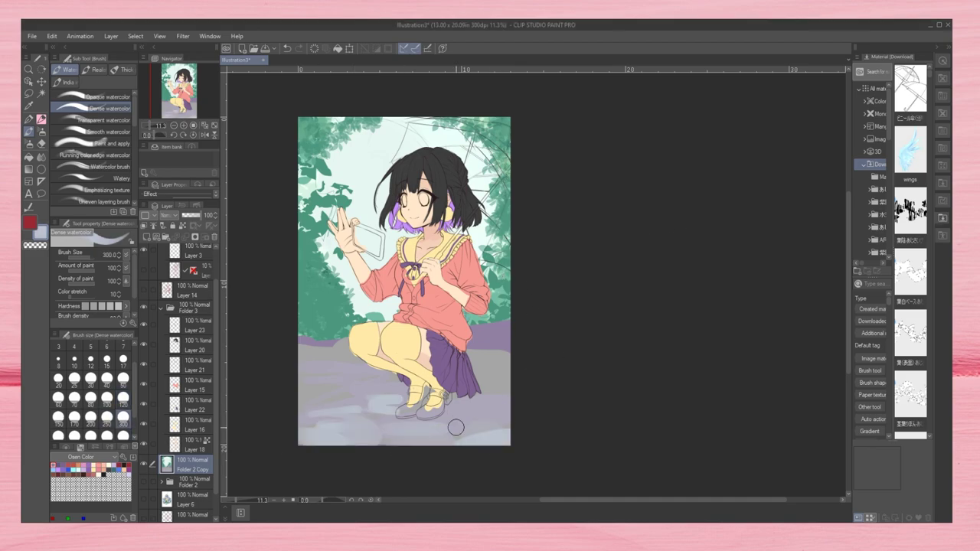
{"action": "left_click", "coordinate": [143, 289]}
{"action": "left_click", "coordinate": [29, 143]}
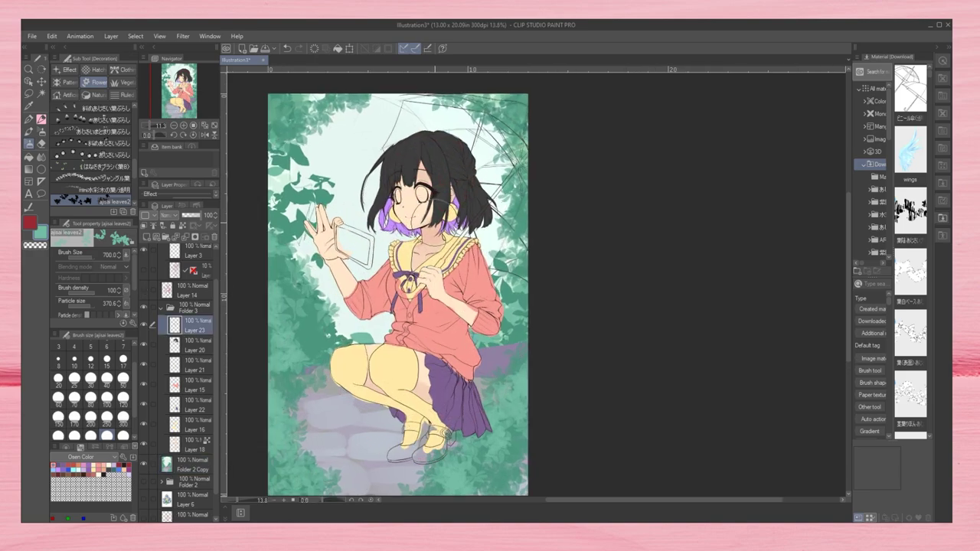
Step: Repaint the collar, earrings and stockings on Layer 16 white with pale blue shading, using Opaque watercolor at size 120
{"action": "left_click", "coordinate": [184, 425]}
{"action": "key", "text": "b"}
{"action": "mouse_move", "coordinate": [429, 437]}
{"action": "left_mouse_down"}
{"action": "mouse_move", "coordinate": [361, 374]}
{"action": "mouse_move", "coordinate": [337, 372]}
{"action": "mouse_move", "coordinate": [367, 391]}
{"action": "mouse_move", "coordinate": [383, 378]}
{"action": "left_mouse_up"}
{"action": "left_click_drag", "start_coordinate": [469, 265], "coordinate": [413, 234]}
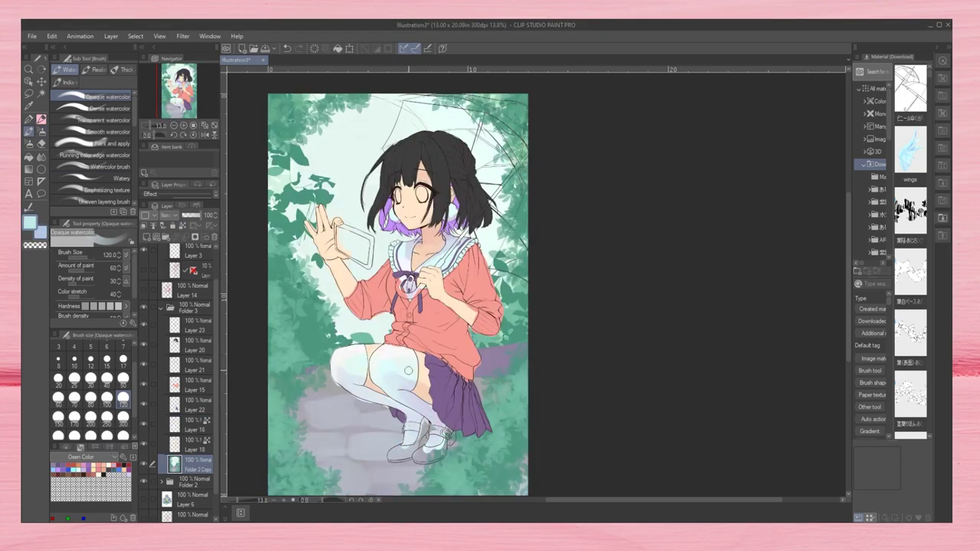
{"action": "left_click", "coordinate": [188, 445]}
{"action": "left_click_drag", "start_coordinate": [363, 380], "coordinate": [420, 438]}
{"action": "left_click", "coordinate": [188, 425]}
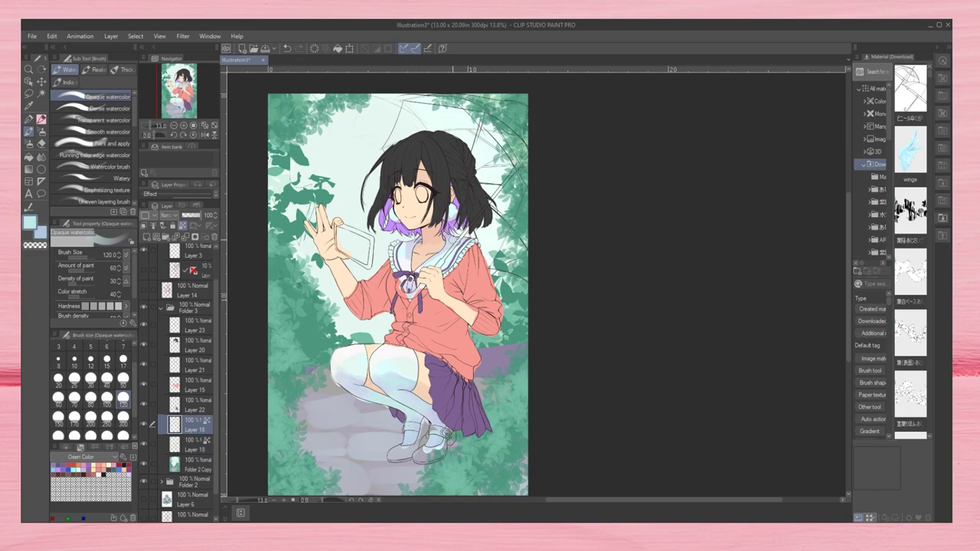
{"action": "scroll", "coordinate": [188, 383], "scroll_direction": "up", "scroll_amount": 2}
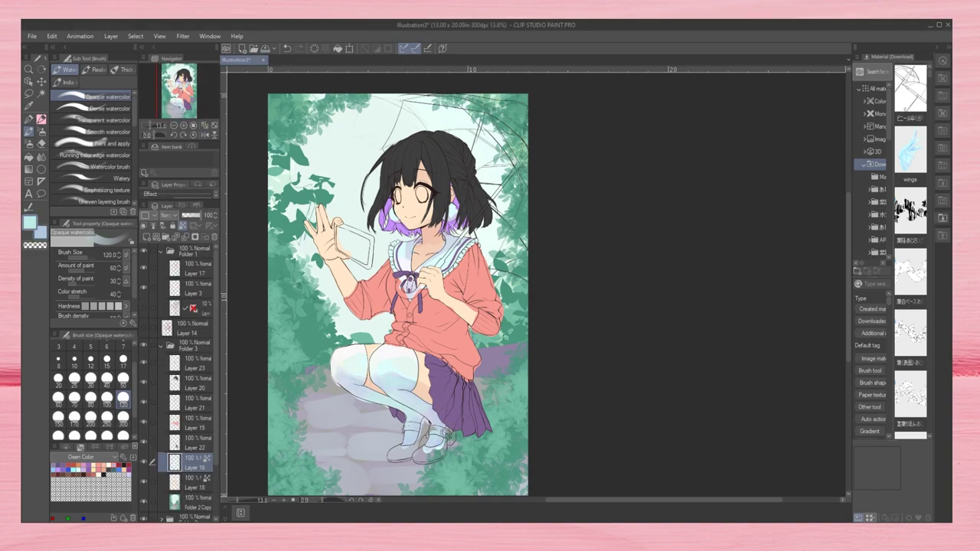
Step: Lock the transparency of the skirt's Layer 22 and shade the skirt dark purple with the Soft airbrush at size 120
{"action": "left_click", "coordinate": [192, 442]}
{"action": "key", "text": "x"}
{"action": "left_click", "coordinate": [180, 86]}
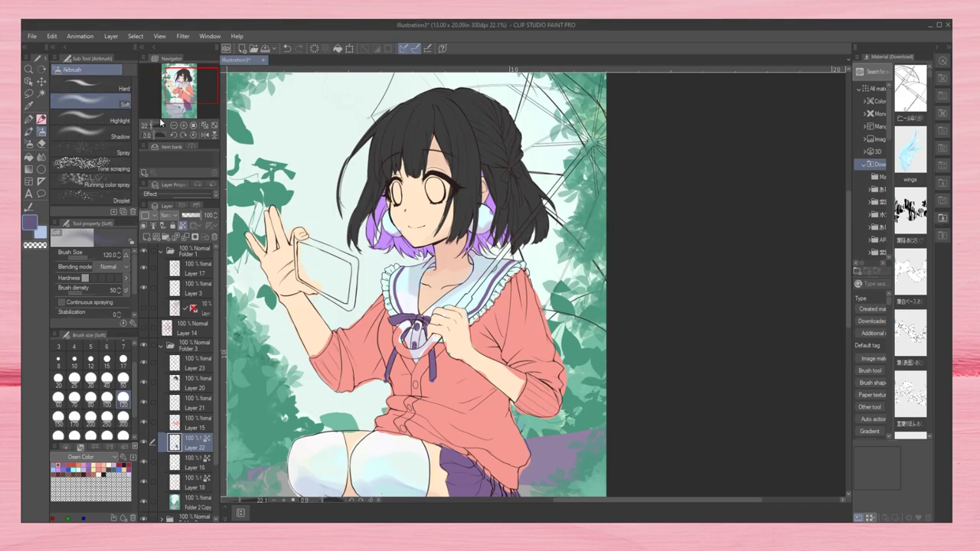
Step: Tint the black hair on transparency-locked Layer 20 with soft lavender tones and smooth them with the Blend tool at size 800
{"action": "left_click", "coordinate": [188, 383]}
{"action": "left_click_drag", "start_coordinate": [460, 192], "coordinate": [462, 239]}
{"action": "left_click_drag", "start_coordinate": [512, 144], "coordinate": [481, 128]}
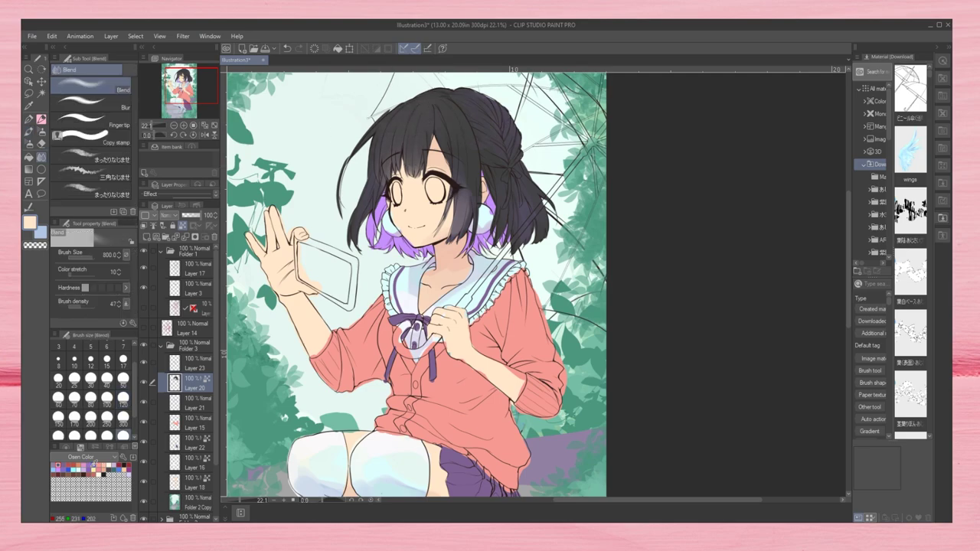
Step: Shade the black hair on Layer 20 with purple and pale teal tones using Opaque watercolor at sizes 120 and 50
{"action": "left_click", "coordinate": [119, 462]}
{"action": "mouse_move", "coordinate": [406, 146]}
{"action": "left_mouse_down"}
{"action": "mouse_move", "coordinate": [465, 113]}
{"action": "mouse_move", "coordinate": [455, 157]}
{"action": "mouse_move", "coordinate": [362, 209]}
{"action": "mouse_move", "coordinate": [536, 229]}
{"action": "left_mouse_up"}
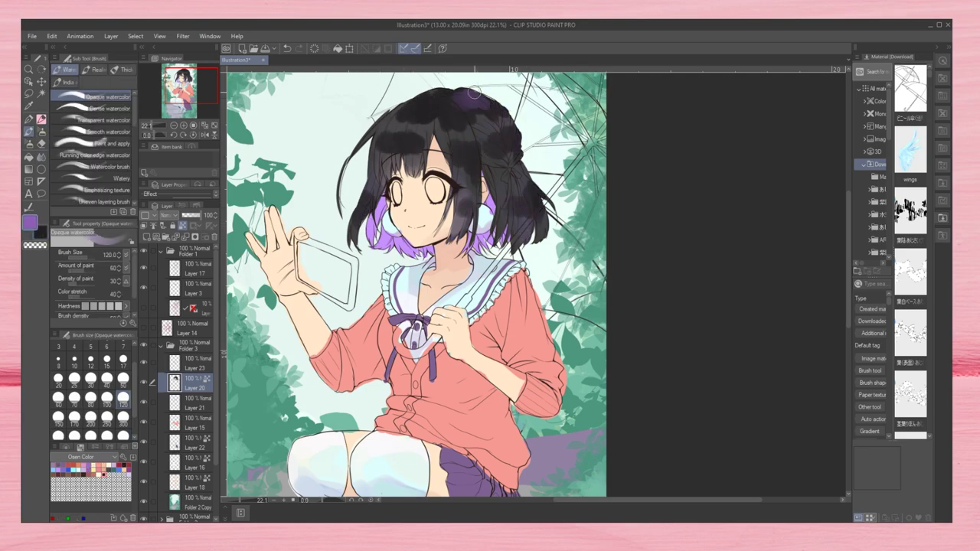
{"action": "key", "text": "ctrl+z"}
{"action": "key", "text": "ctrl+z"}
{"action": "key", "text": "ctrl+z"}
{"action": "key", "text": "ctrl+z"}
{"action": "left_click", "coordinate": [527, 136], "text": "alt"}
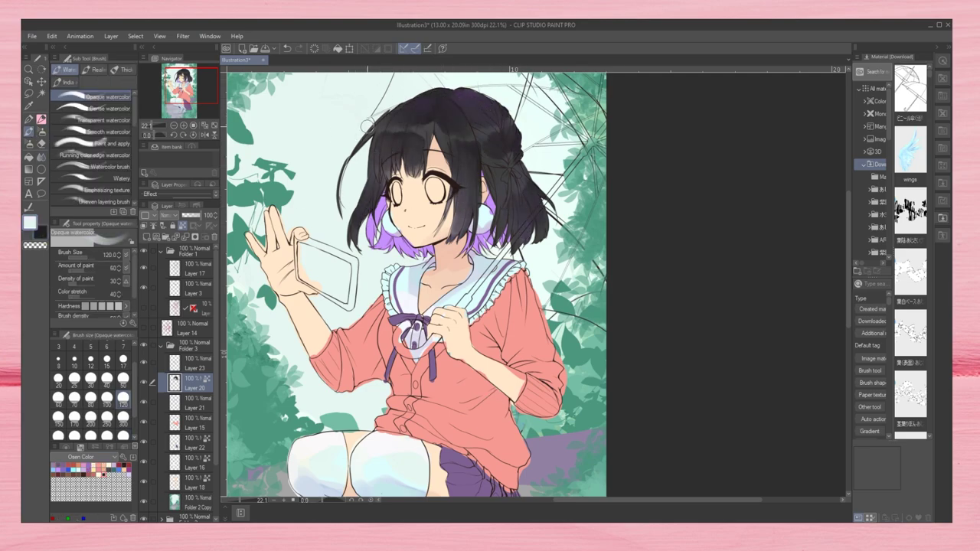
{"action": "left_click", "coordinate": [543, 211], "text": "alt"}
{"action": "left_click", "coordinate": [122, 377]}
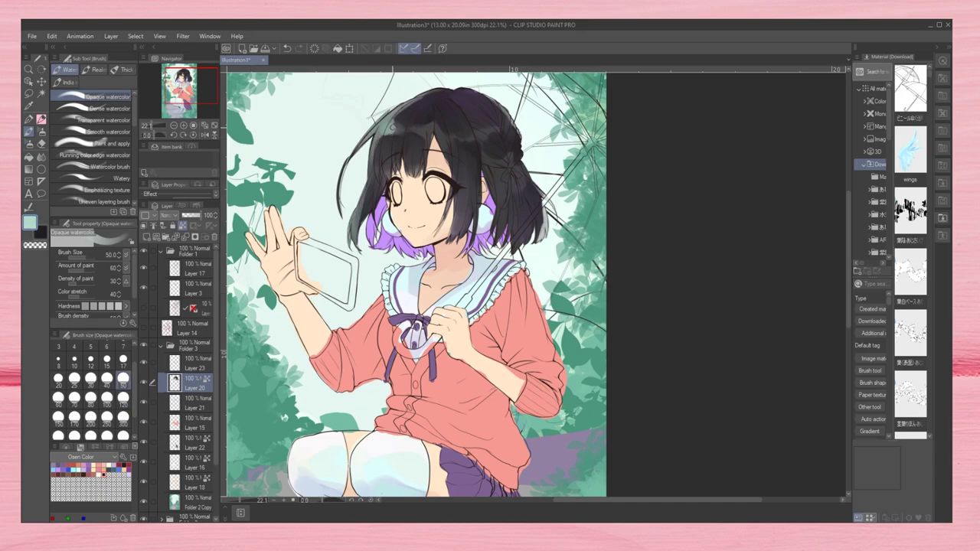
Step: Shade the skin on Layer 18 with coral pink using Opaque watercolor starting at size 50, checking the figure in a mirrored view
{"action": "key", "text": "h"}
{"action": "left_click", "coordinate": [192, 483]}
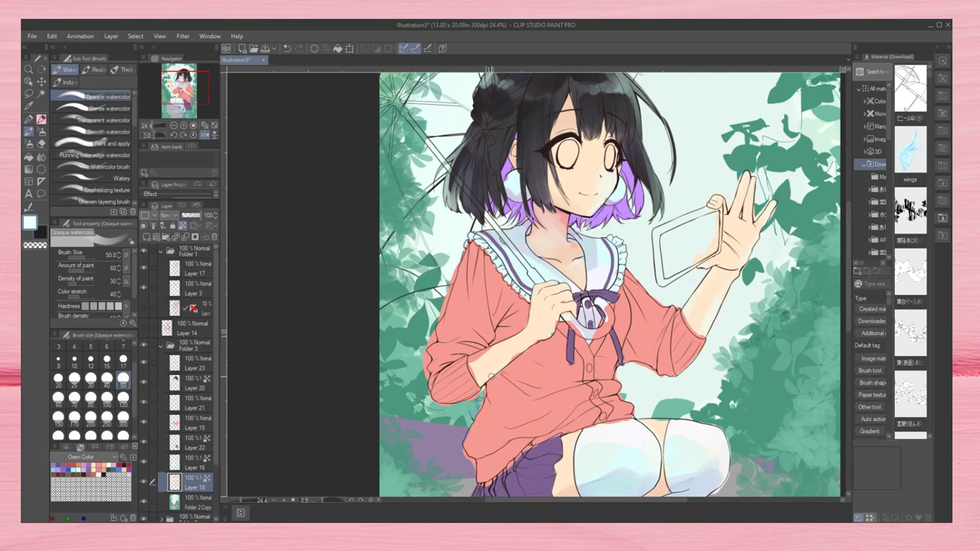
{"action": "left_click_drag", "start_coordinate": [612, 306], "coordinate": [544, 298]}
{"action": "left_click", "coordinate": [696, 289], "text": "alt"}
{"action": "left_click_drag", "start_coordinate": [696, 289], "coordinate": [654, 369]}
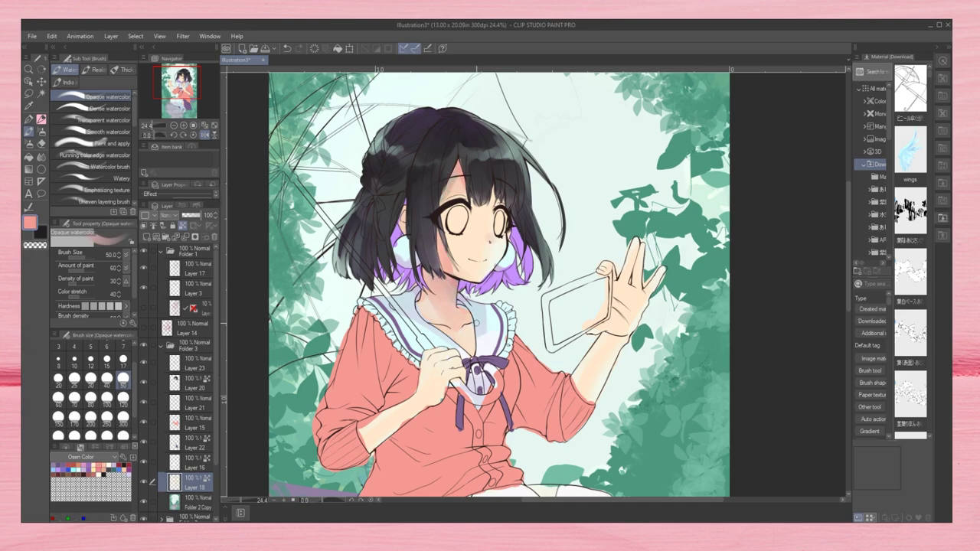
{"action": "key", "text": "h"}
{"action": "key", "text": "bracketright"}
{"action": "key", "text": "bracketright"}
{"action": "key", "text": "bracketright"}
{"action": "key", "text": "bracketright"}
{"action": "key", "text": "bracketright"}
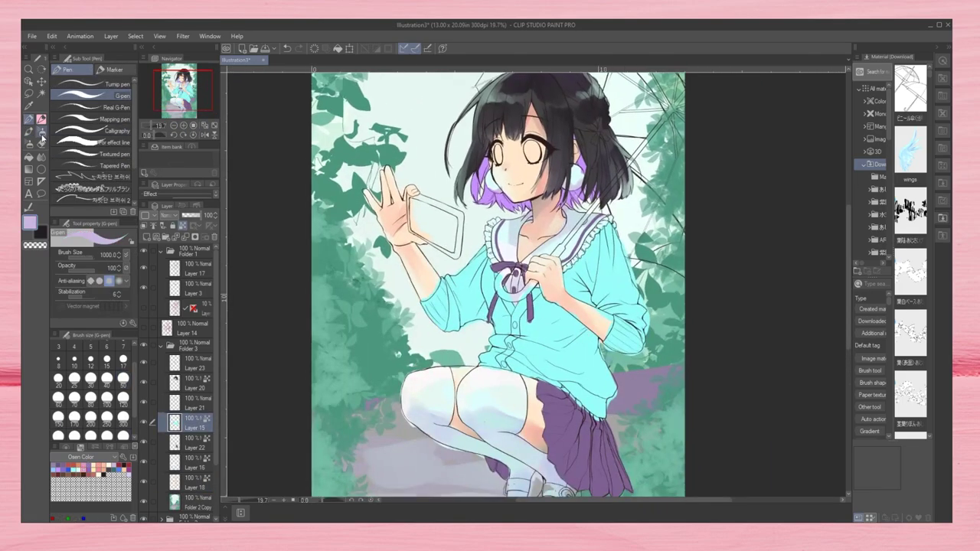
Step: Recolour the cardigan on Layer 15 soft light blue, smooth it with Blend at size 300, and add shadows with Opaque watercolor
{"action": "left_click", "coordinate": [41, 143]}
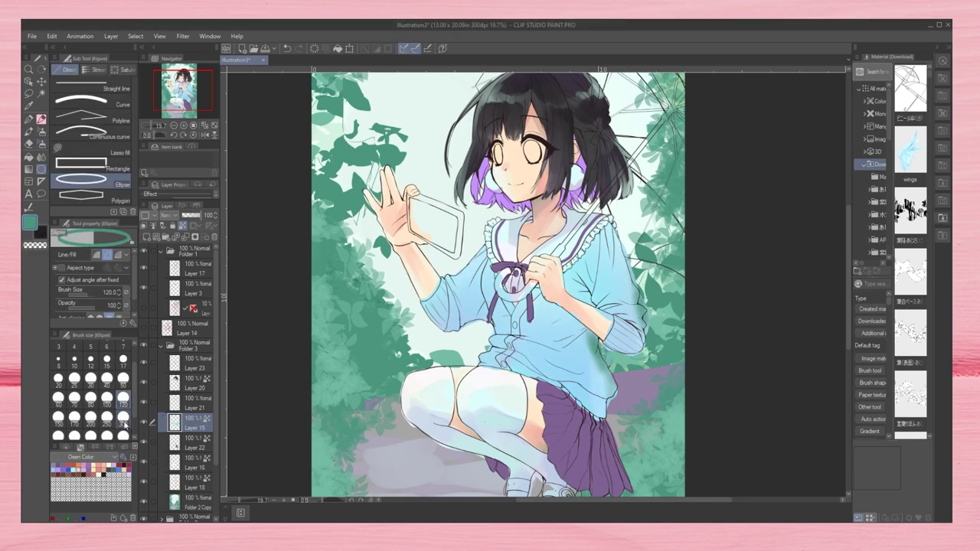
{"action": "key", "text": "j"}
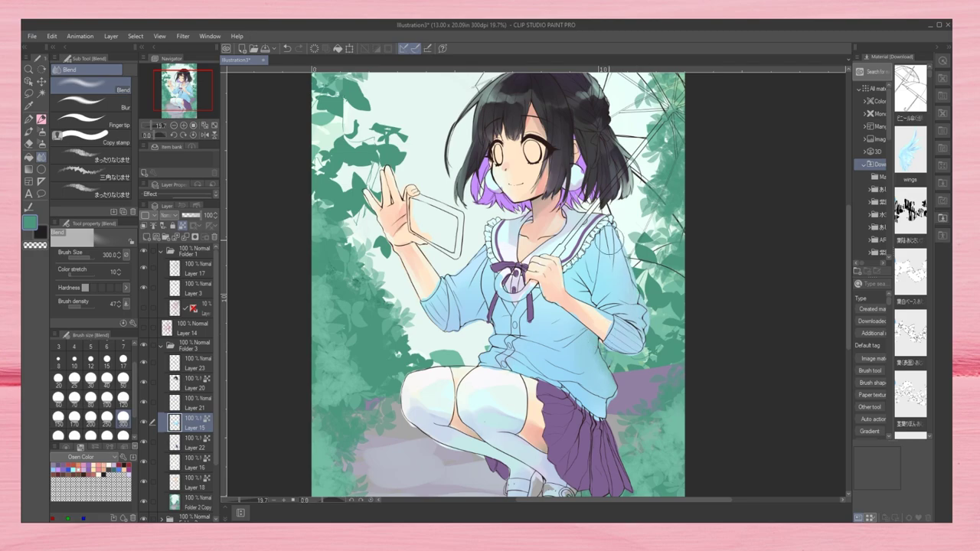
{"action": "key", "text": "b"}
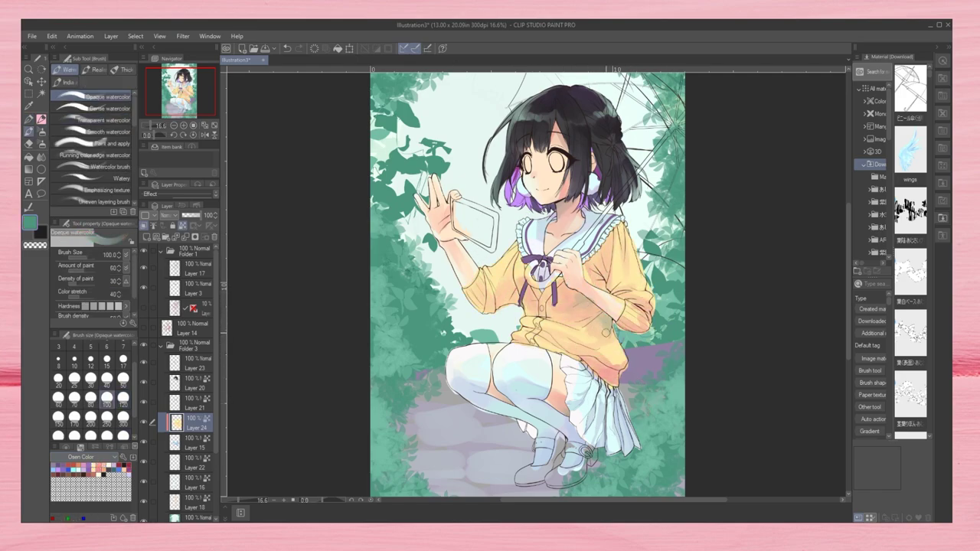
{"action": "left_click", "coordinate": [557, 398]}
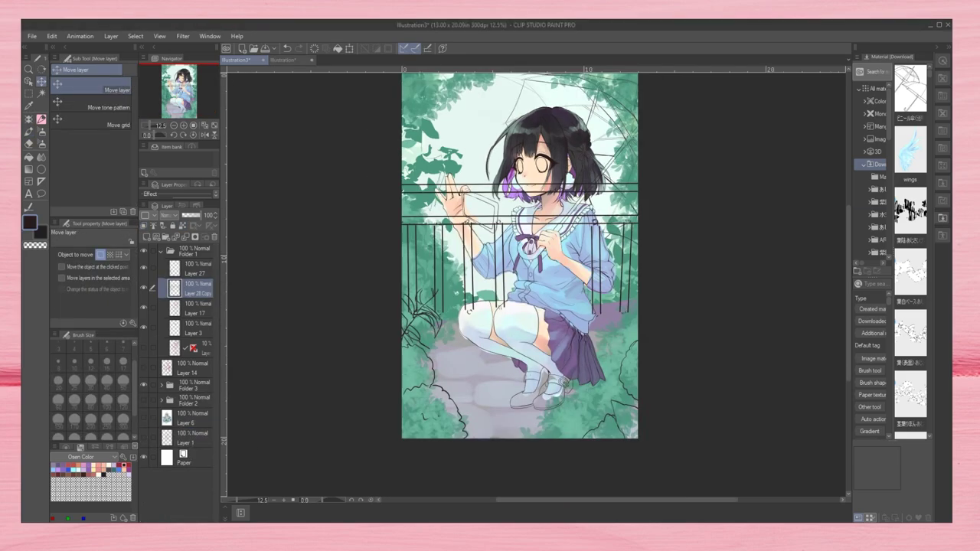
Step: Compare the picture with and without the fence drawing, and delete the fence layer
{"action": "left_click", "coordinate": [143, 288]}
{"action": "left_click", "coordinate": [143, 288]}
{"action": "left_click", "coordinate": [143, 288]}
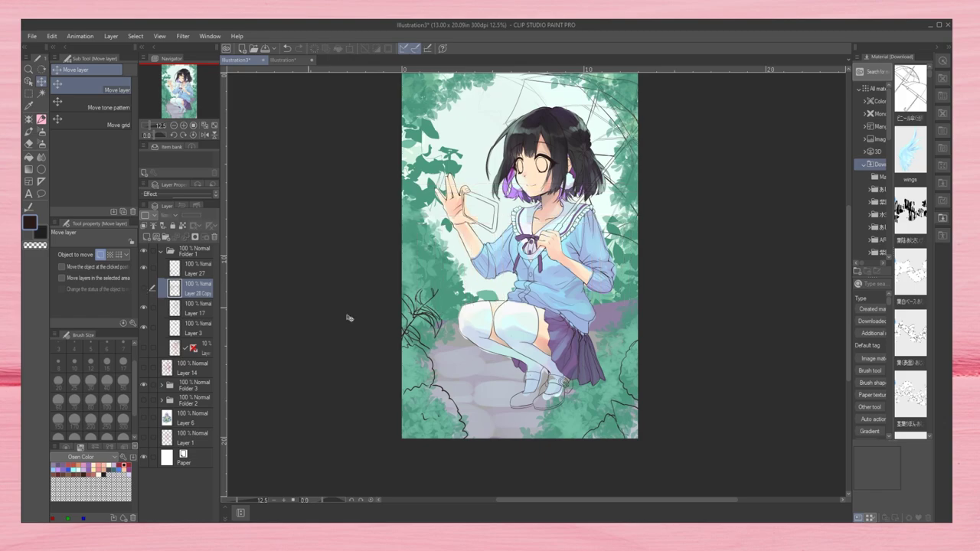
{"action": "left_click", "coordinate": [213, 237]}
Step: Sketch foliage outlines over the bushes on Layer 27 with SU-Cream Pencil at size 40, and move that layer at 28% opacity below Folder 1
{"action": "left_click", "coordinate": [42, 119]}
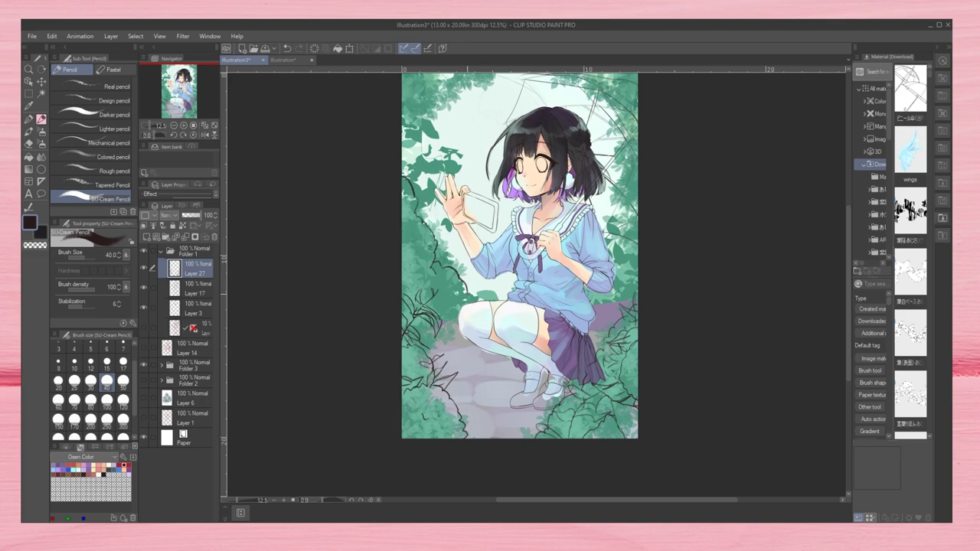
{"action": "left_click_drag", "start_coordinate": [179, 129], "coordinate": [181, 120]}
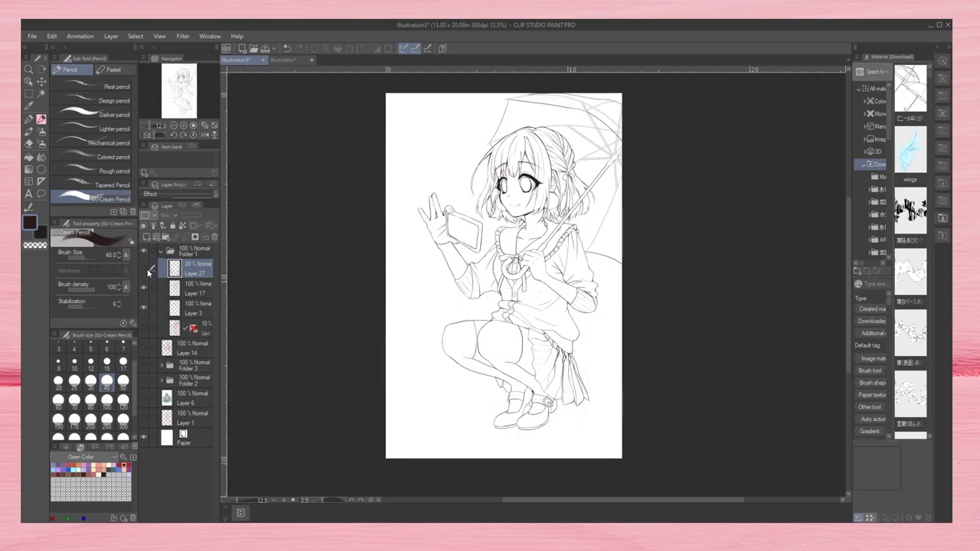
{"action": "left_click_drag", "start_coordinate": [148, 272], "coordinate": [176, 309]}
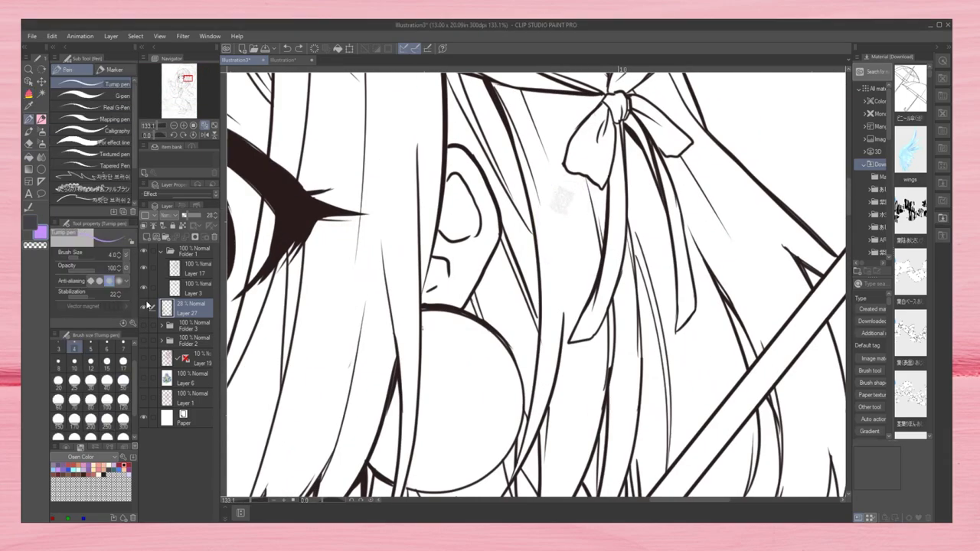
Step: Fill the cardigan with flat purple inside Folder 4, and place Layer 31 below Layer 30
{"action": "left_click", "coordinate": [42, 142]}
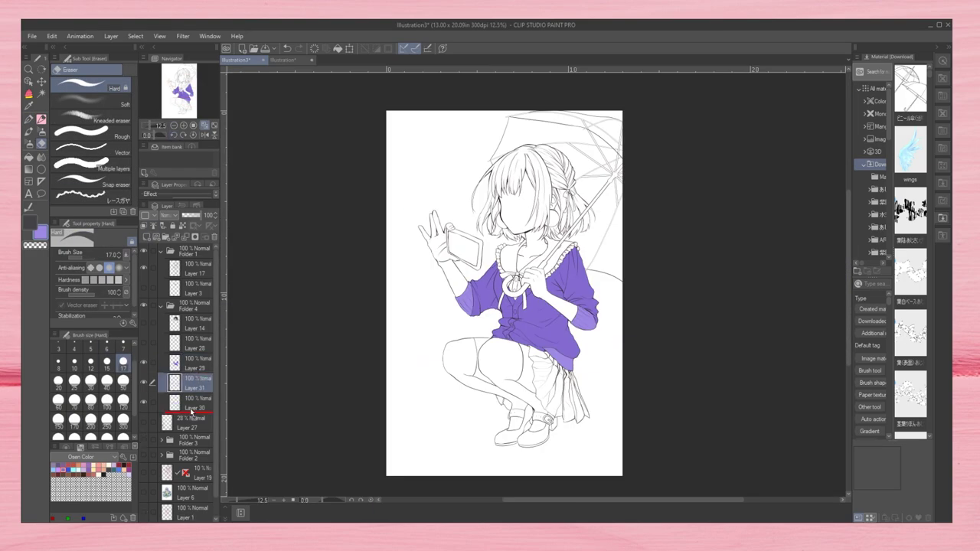
{"action": "left_click_drag", "start_coordinate": [191, 412], "coordinate": [191, 414]}
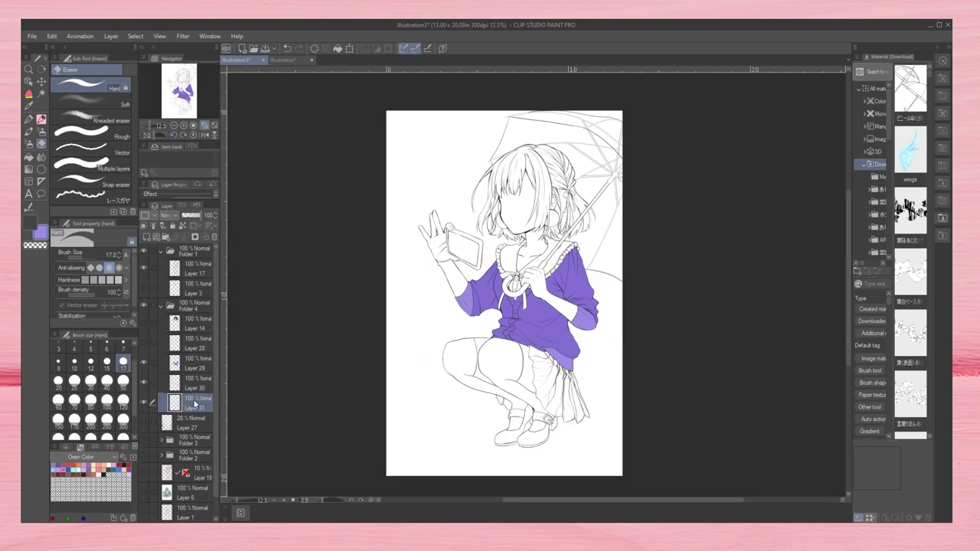
{"action": "left_click", "coordinate": [143, 440]}
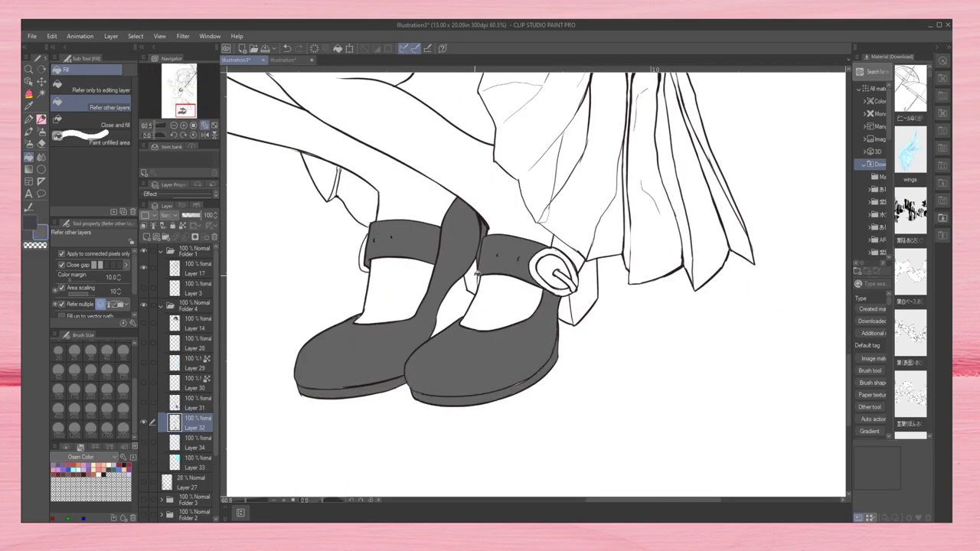
Step: Complete the flat colours in Folder 4 with dark grey shoes, a cyan umbrella and peach skin on Layer 37
{"action": "key", "text": "m"}
{"action": "left_click_drag", "start_coordinate": [320, 350], "coordinate": [317, 429]}
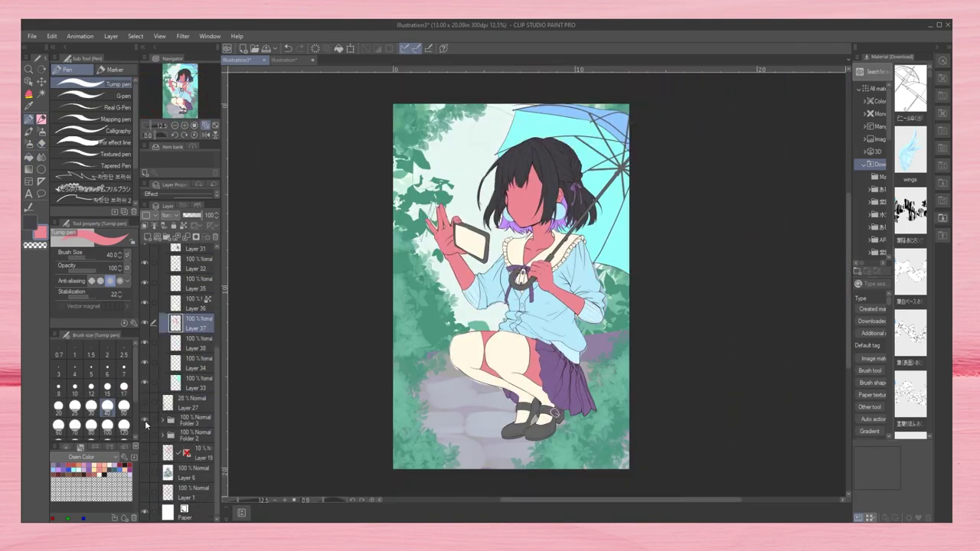
{"action": "left_click", "coordinate": [29, 156]}
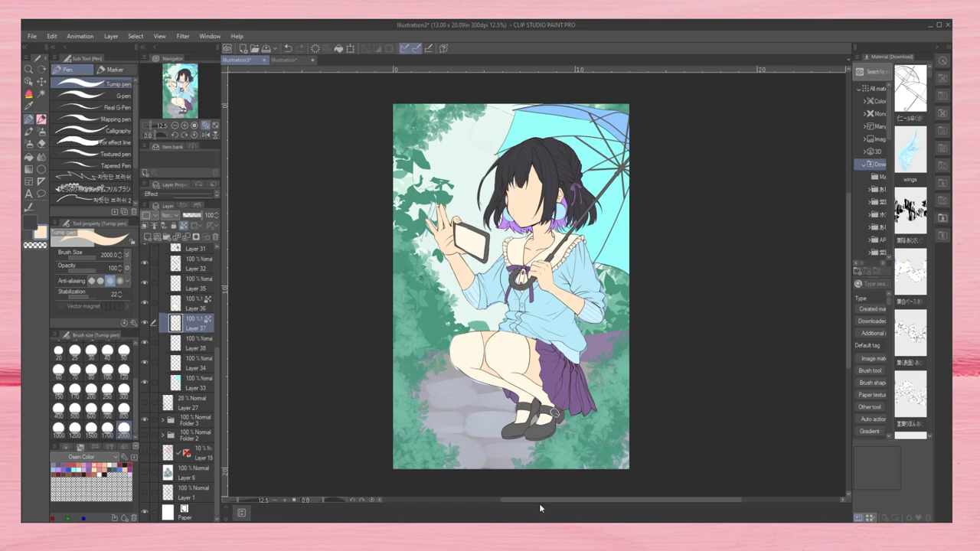
Step: Merge the old colouring in Folder 3 into a single layer
{"action": "left_click", "coordinate": [196, 420]}
{"action": "key", "text": "j"}
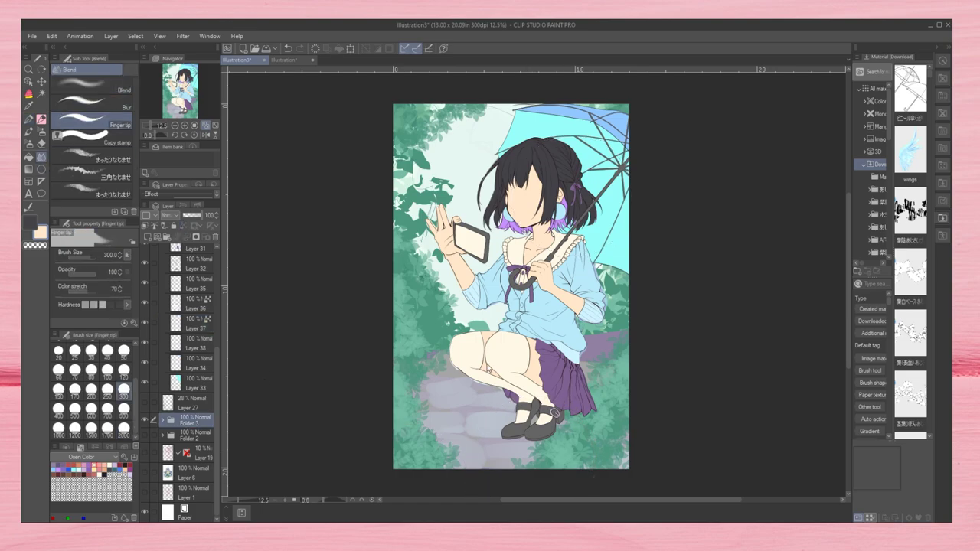
{"action": "scroll", "coordinate": [630, 207], "scroll_direction": "up", "scroll_amount": 1}
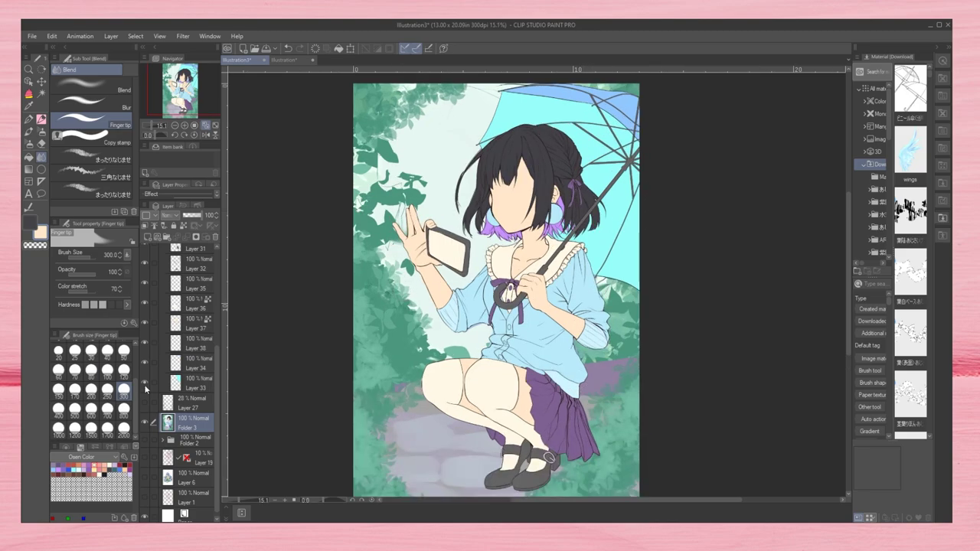
Step: Recolour the umbrella on Layer 33 cream with lavender shading, smudging the tones with Finger tip at size 800
{"action": "key", "text": "p"}
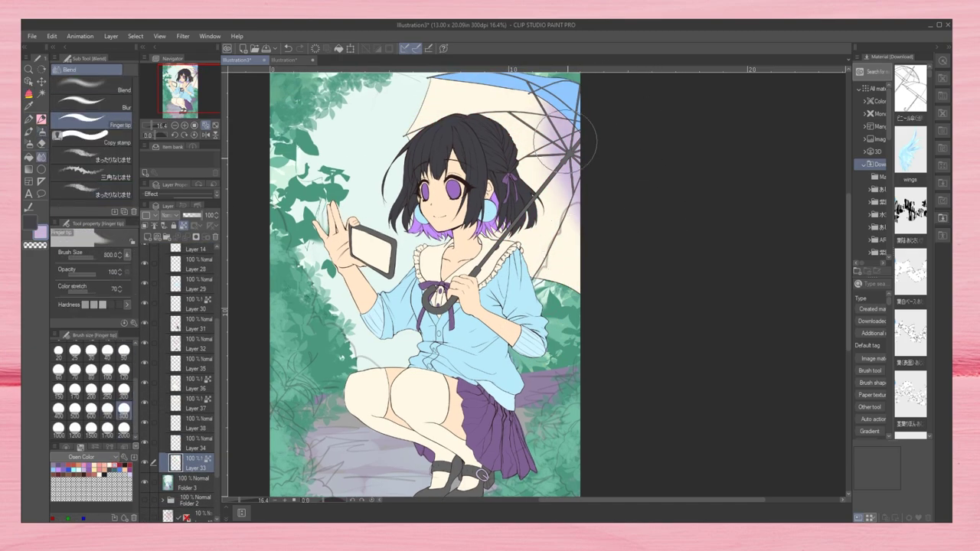
{"action": "key", "text": "j"}
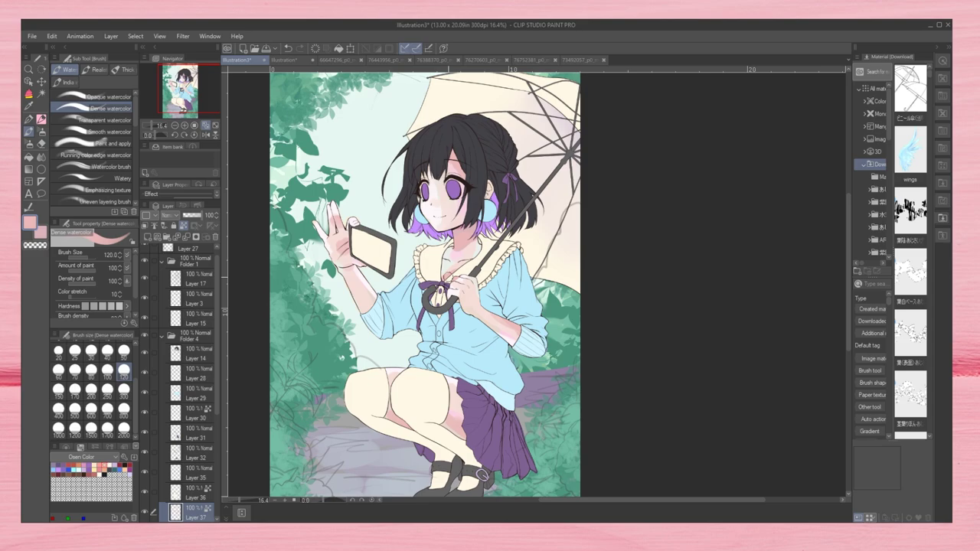
Step: Shade the skin on Layer 37 with soft pink and pale highlights using Dense watercolor at sizes 120 and 50
{"action": "left_click", "coordinate": [440, 169], "text": "alt"}
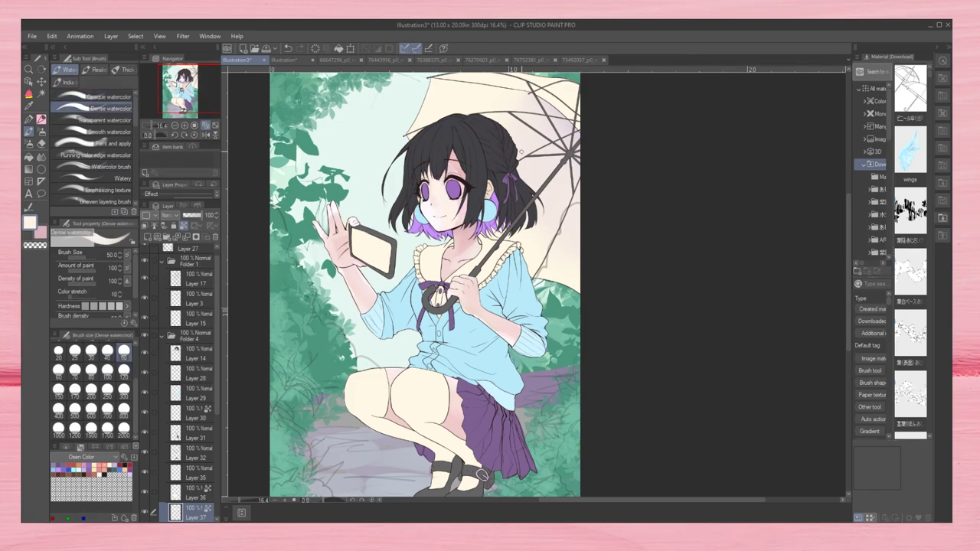
{"action": "left_click", "coordinate": [108, 351]}
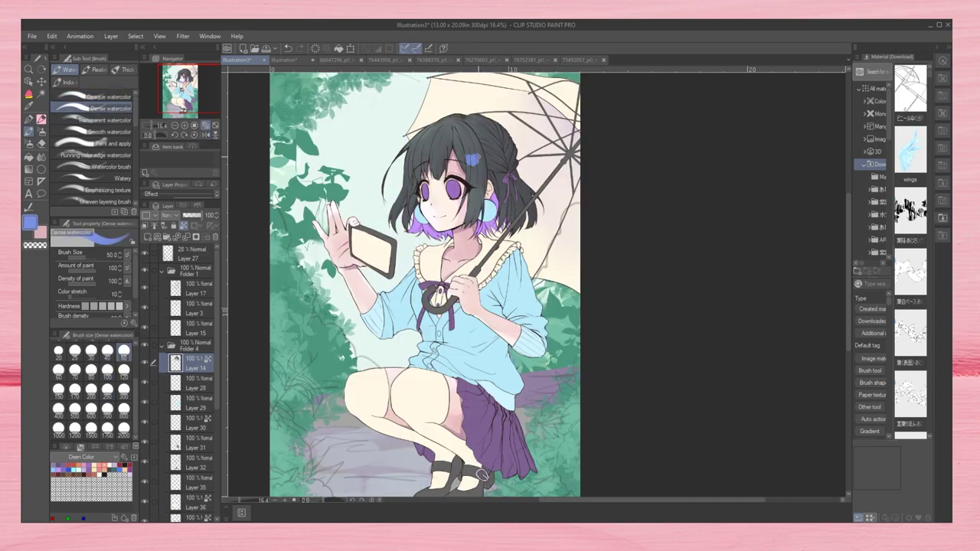
Step: Tint the hair on Layer 14 with blue and pale highlights, using Dense watercolor at size 50 and Opaque watercolor at size 250
{"action": "left_click_drag", "start_coordinate": [472, 135], "coordinate": [482, 177]}
{"action": "left_click_drag", "start_coordinate": [435, 122], "coordinate": [400, 173]}
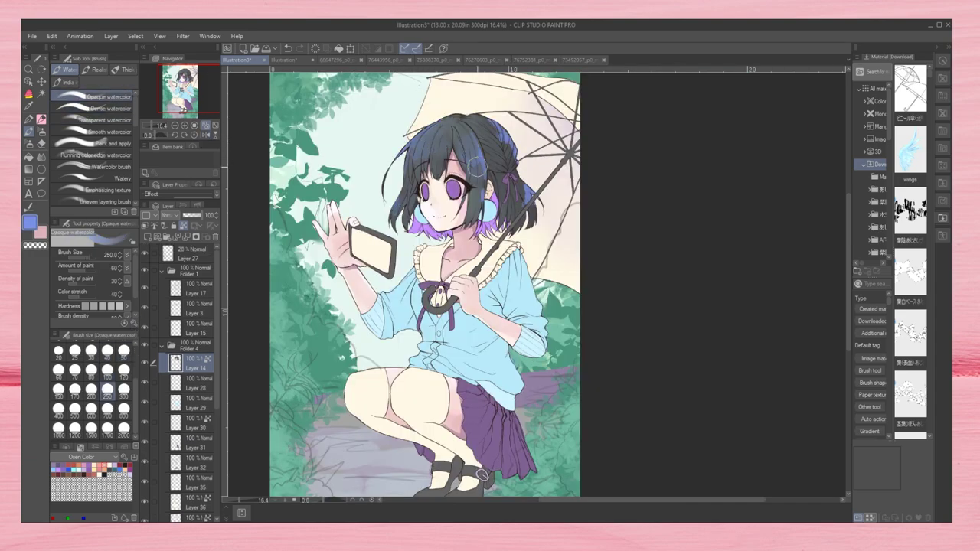
{"action": "mouse_move", "coordinate": [476, 162]}
{"action": "left_mouse_down"}
{"action": "mouse_move", "coordinate": [497, 131]}
{"action": "mouse_move", "coordinate": [526, 184]}
{"action": "left_mouse_up"}
{"action": "left_click_drag", "start_coordinate": [417, 163], "coordinate": [445, 177]}
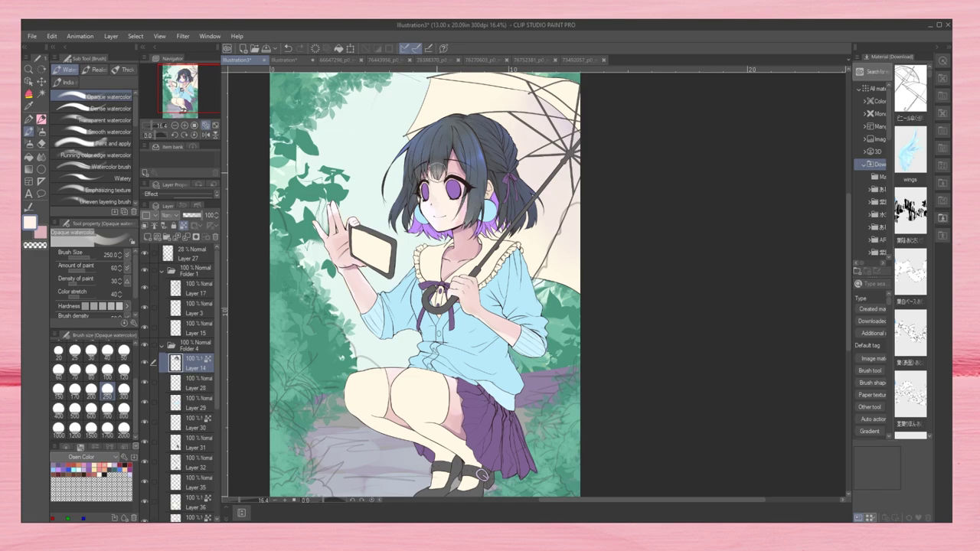
{"action": "left_click", "coordinate": [467, 153], "text": "alt"}
{"action": "left_click_drag", "start_coordinate": [414, 138], "coordinate": [425, 178]}
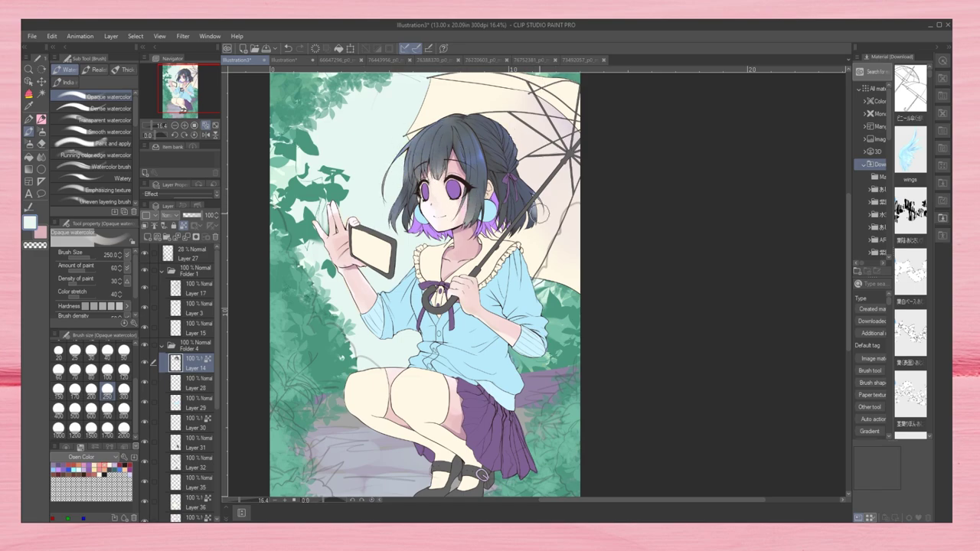
{"action": "left_click_drag", "start_coordinate": [550, 208], "coordinate": [532, 205]}
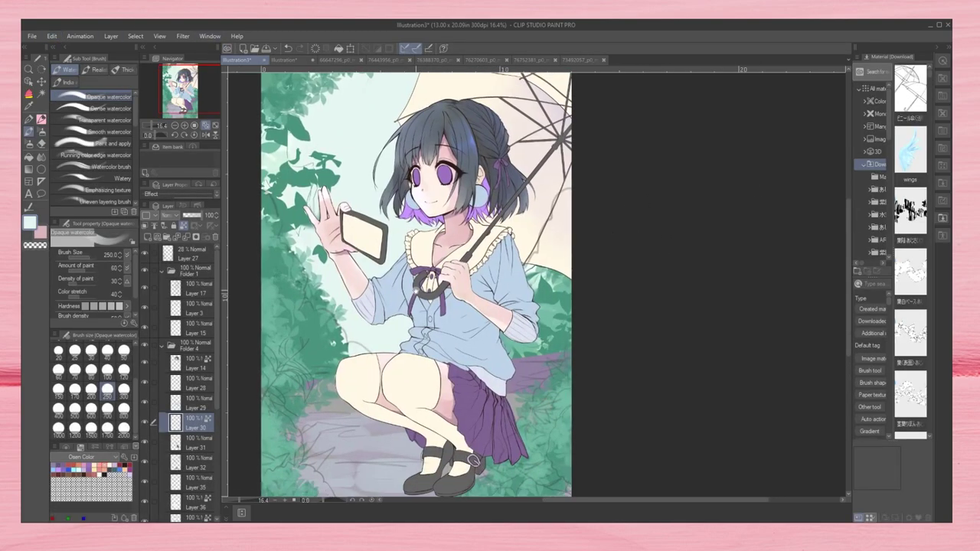
Step: Shade the skirt folds and hair ribbon on Layer 31 with blue-violet and dark purple, using Dense watercolor at size 50
{"action": "left_click_drag", "start_coordinate": [460, 317], "coordinate": [469, 284]}
{"action": "left_click", "coordinate": [477, 381], "text": "alt"}
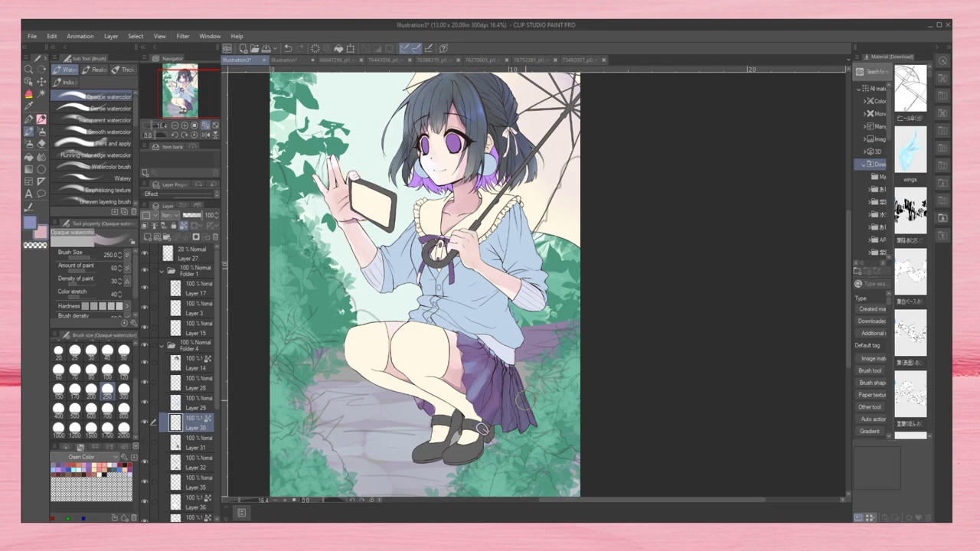
{"action": "left_click", "coordinate": [196, 443]}
{"action": "left_click", "coordinate": [108, 108]}
{"action": "mouse_move", "coordinate": [460, 337]}
{"action": "left_mouse_down"}
{"action": "mouse_move", "coordinate": [490, 375]}
{"action": "mouse_move", "coordinate": [494, 410]}
{"action": "mouse_move", "coordinate": [519, 426]}
{"action": "left_mouse_up"}
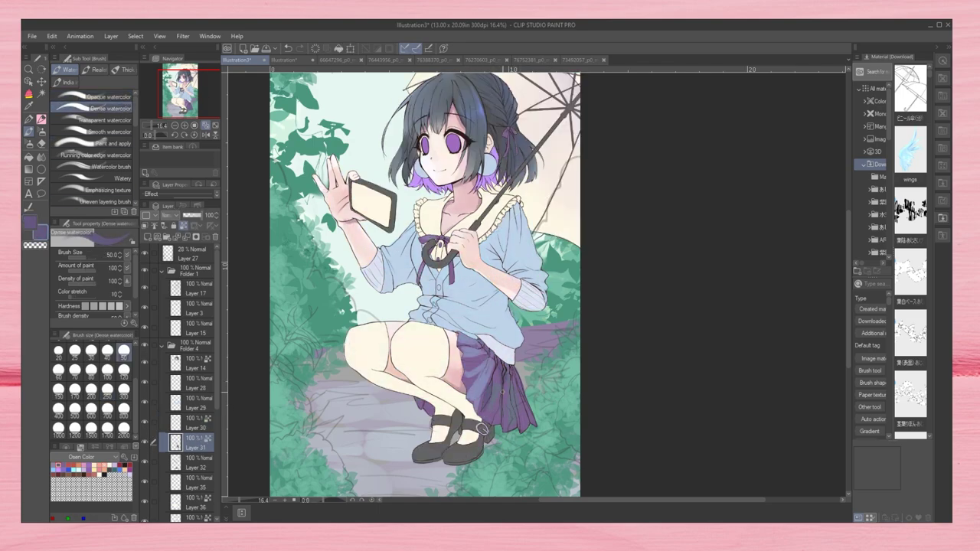
{"action": "left_click_drag", "start_coordinate": [508, 366], "coordinate": [527, 429]}
{"action": "left_click", "coordinate": [511, 123], "text": "alt"}
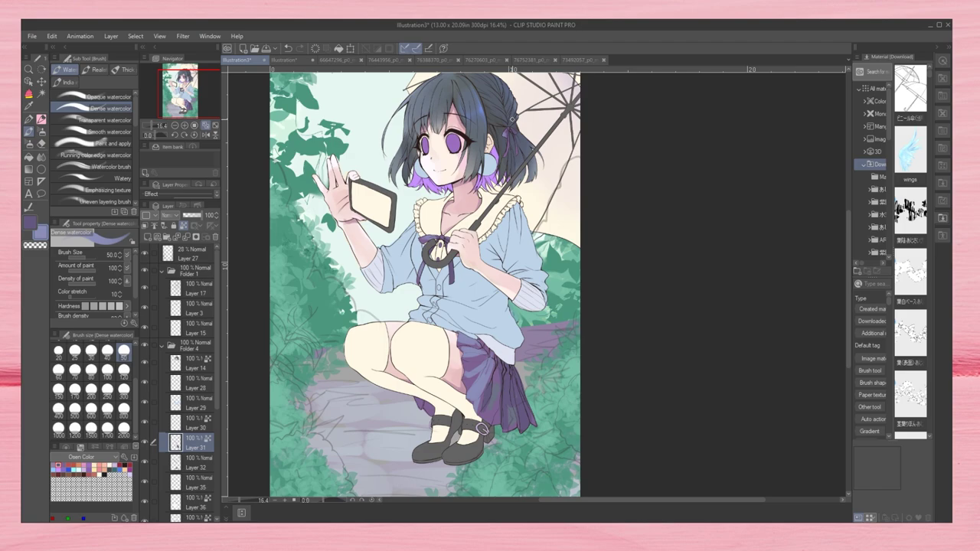
Step: Refine the cardigan on Layer 29 with Opaque watercolor at size 250, and repaint the collar and stockings on Layer 36 bluish white with Dense watercolor
{"action": "left_click", "coordinate": [528, 297], "text": "ctrl"}
{"action": "key", "text": "b"}
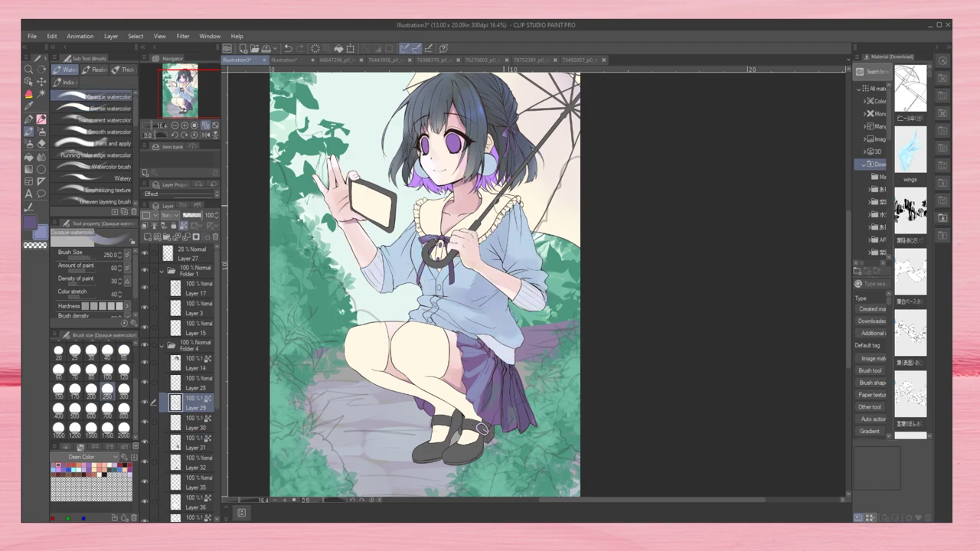
{"action": "left_click", "coordinate": [548, 153], "text": "ctrl"}
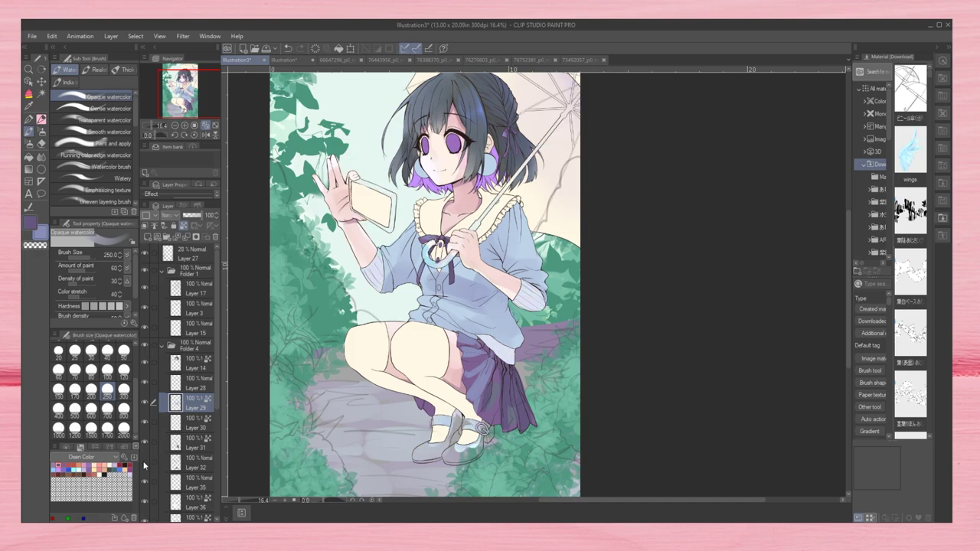
{"action": "key", "text": "b"}
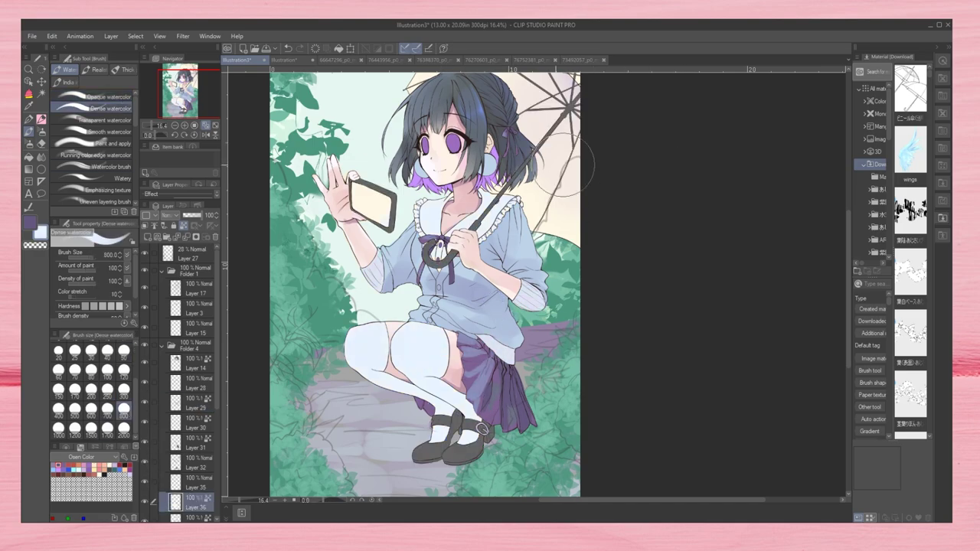
Step: Tint the stockings and collar on Layer 36 with pale cyan and lavender blue using Dense watercolor at size 120, consulting the reference illustration
{"action": "key", "text": "ctrl+Tab"}
{"action": "key", "text": "ctrl+shift+Tab"}
{"action": "key", "text": "bracketright"}
{"action": "key", "text": "bracketright"}
{"action": "key", "text": "bracketright"}
{"action": "key", "text": "bracketright"}
{"action": "key", "text": "bracketright"}
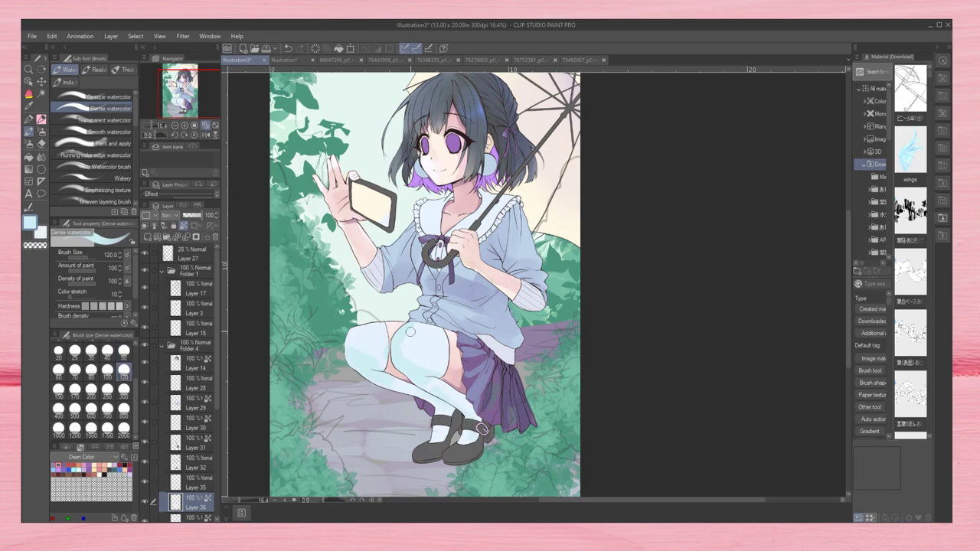
{"action": "key", "text": "ctrl+Tab"}
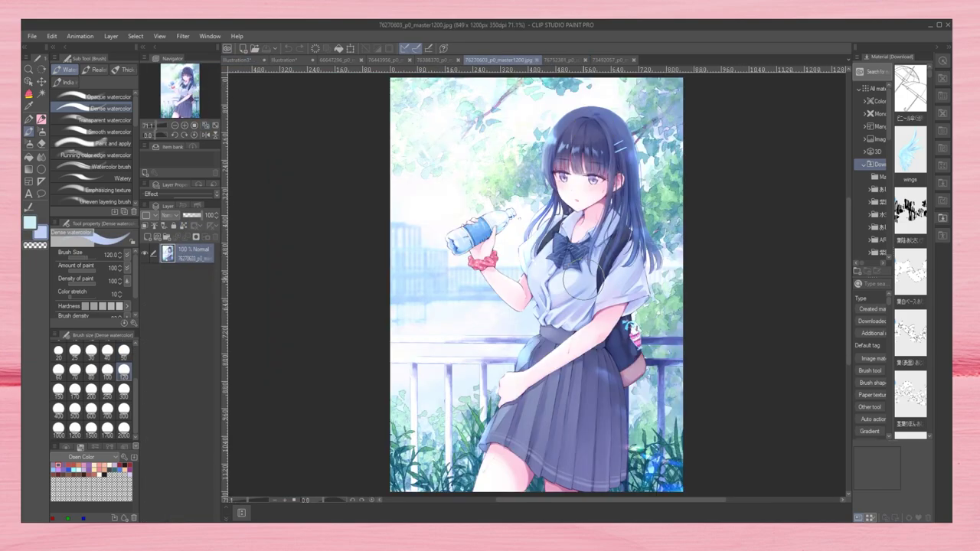
{"action": "key", "text": "ctrl+shift+Tab"}
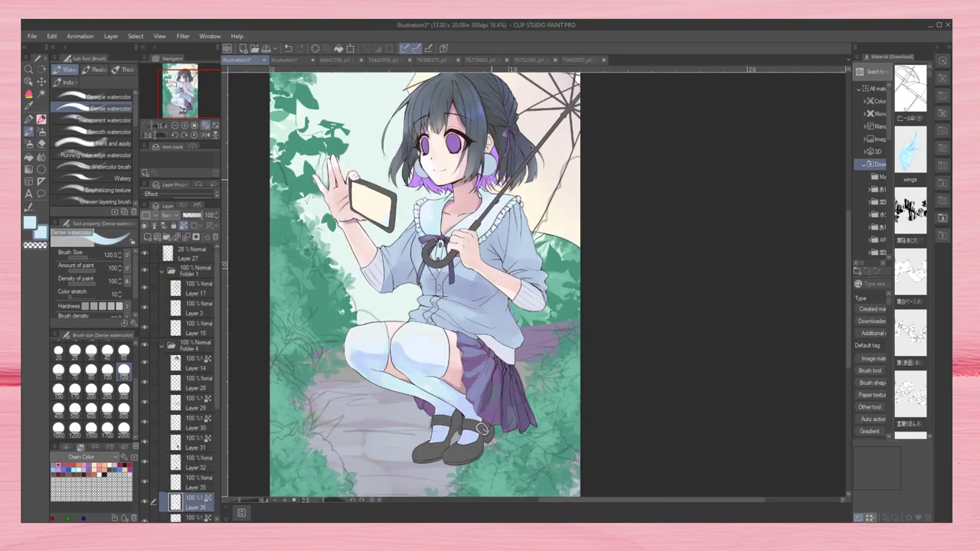
Step: Blend light blue into the collar and stockings on Layer 36, and tint the sleeve cuffs on Layer 30, with Dense watercolor at size 120
{"action": "left_click", "coordinate": [385, 446], "text": "alt"}
{"action": "left_click_drag", "start_coordinate": [471, 392], "coordinate": [469, 441]}
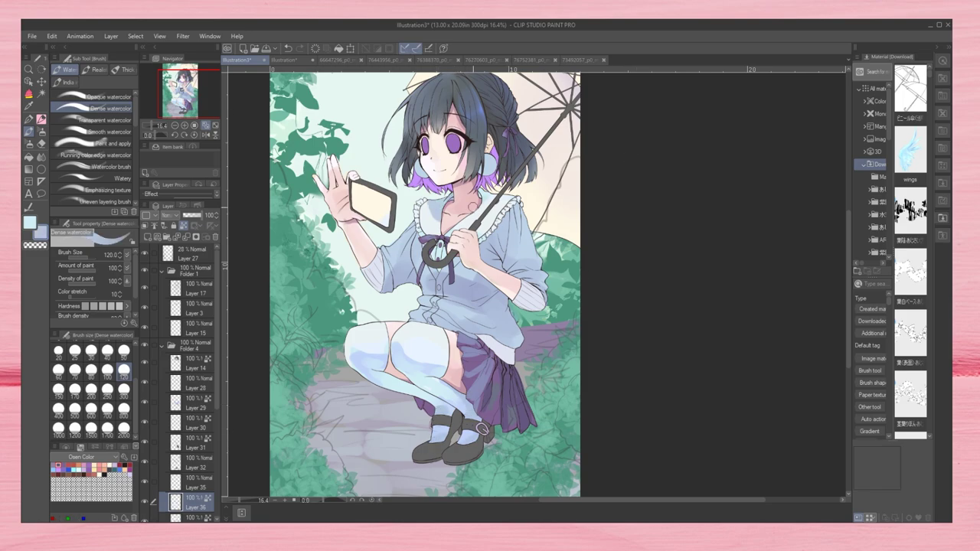
{"action": "left_click", "coordinate": [481, 428], "text": "ctrl+shift"}
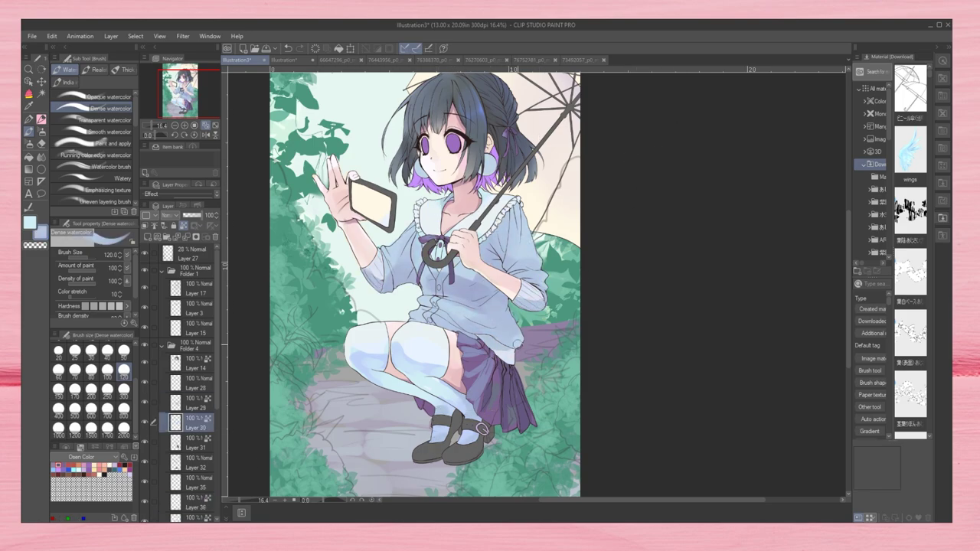
{"action": "left_click", "coordinate": [413, 394], "text": "ctrl+shift"}
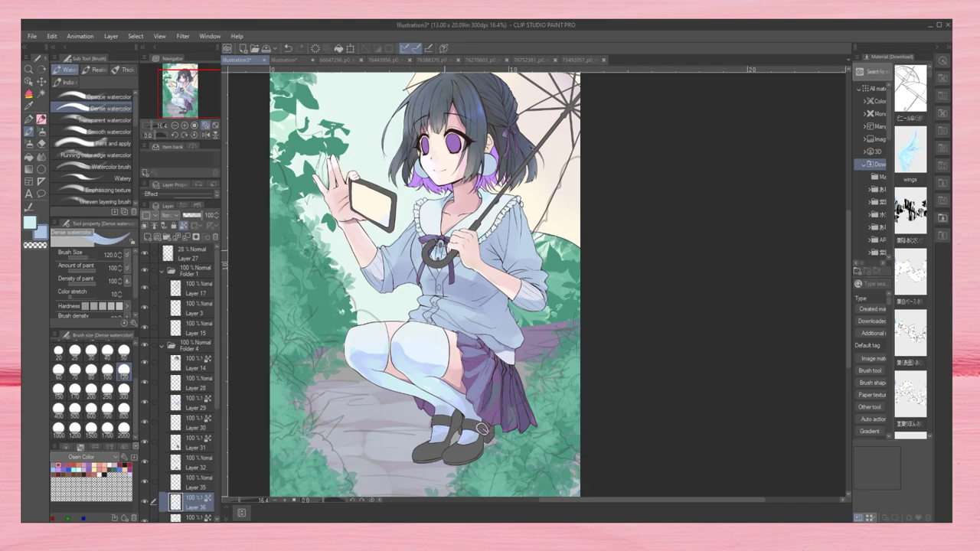
Step: Deepen the hair on Layer 14 with dark navy and the inner hair on Layer 28 with purple, using Dense watercolor at size 120
{"action": "left_click", "coordinate": [184, 403]}
{"action": "left_click", "coordinate": [184, 382]}
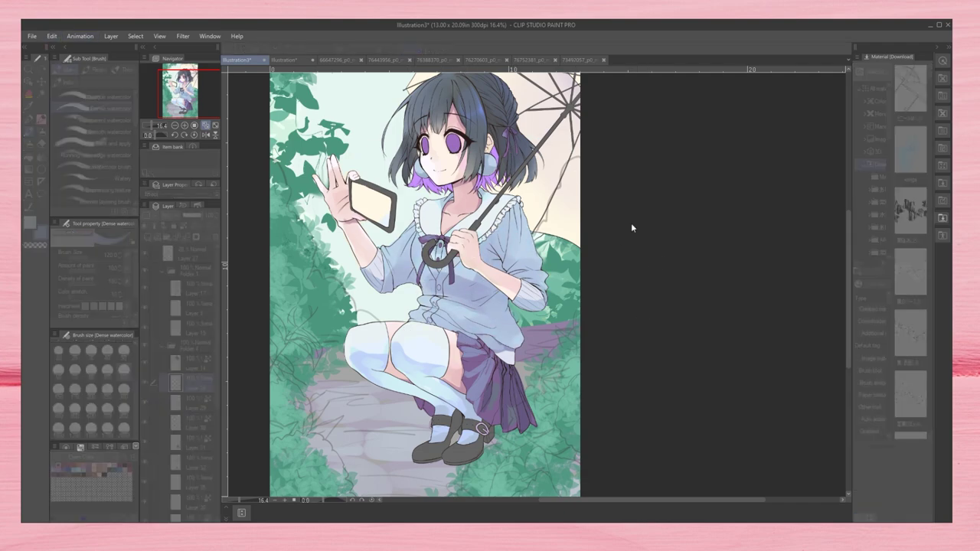
{"action": "left_click", "coordinate": [492, 121], "text": "alt"}
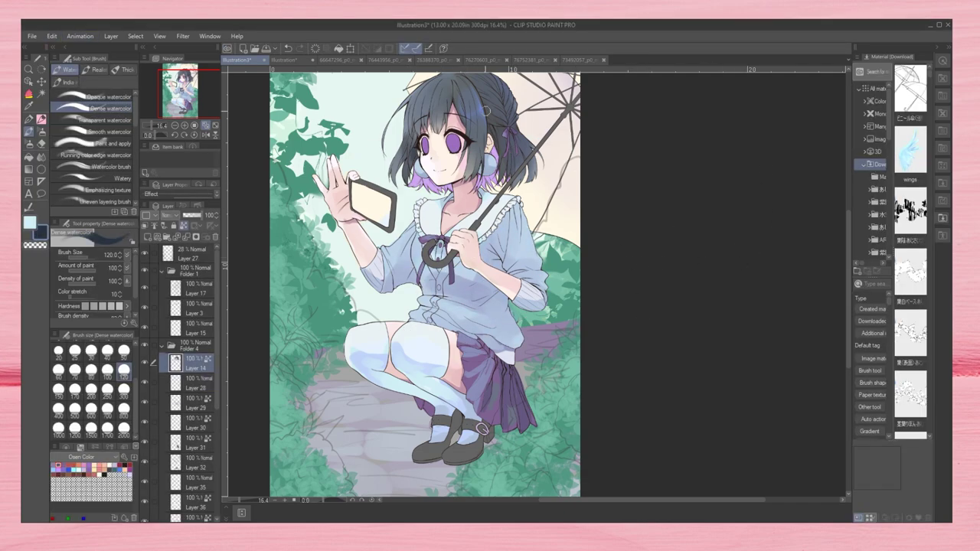
{"action": "left_click_drag", "start_coordinate": [498, 92], "coordinate": [499, 183]}
{"action": "left_click_drag", "start_coordinate": [495, 147], "coordinate": [495, 170]}
{"action": "key", "text": "h"}
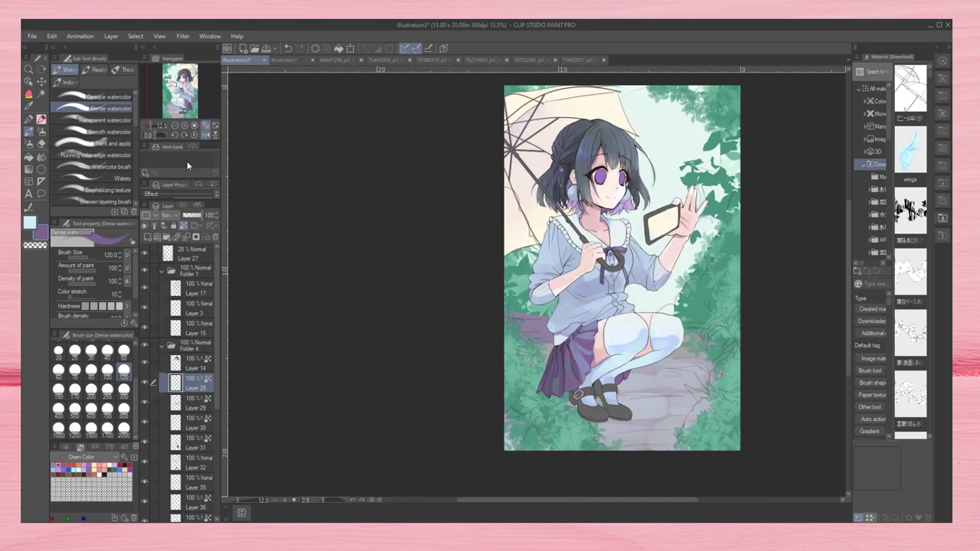
{"action": "key", "text": "h"}
{"action": "scroll", "coordinate": [407, 306], "scroll_direction": "down", "scroll_amount": 2}
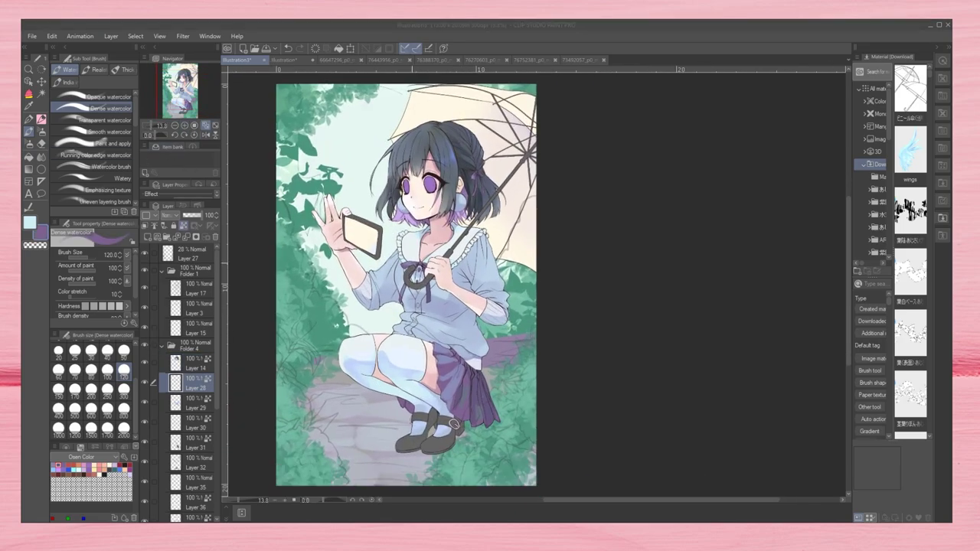
Step: Add a clipped layer above Layer 15 and airbrush pinkish orange into the lower irises at size 120, blending it into the purple
{"action": "key", "text": "ctrl+plus"}
{"action": "key", "text": "ctrl+plus"}
{"action": "key", "text": "ctrl+plus"}
{"action": "key", "text": "ctrl+plus"}
{"action": "key", "text": "ctrl+0"}
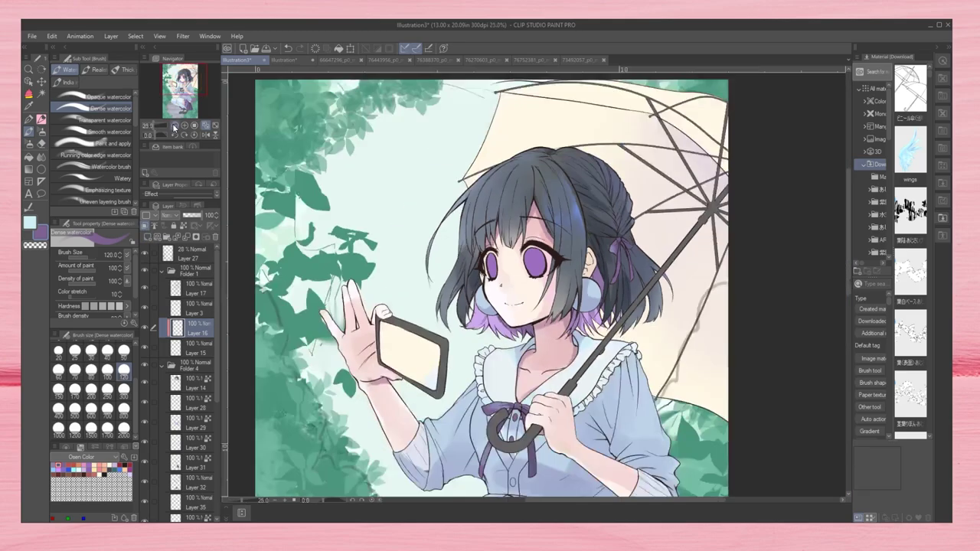
{"action": "key", "text": "b"}
{"action": "left_click_drag", "start_coordinate": [414, 245], "coordinate": [570, 269]}
{"action": "key", "text": "h"}
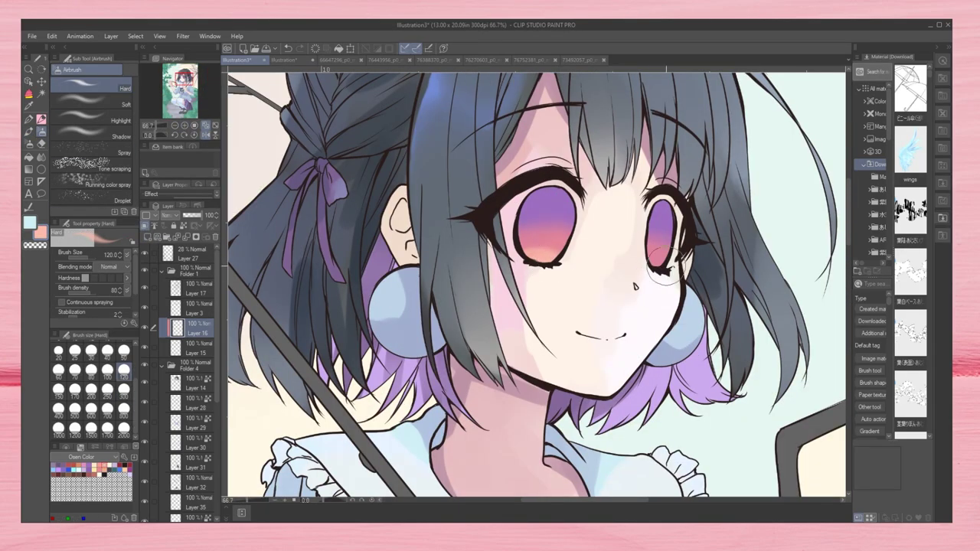
{"action": "key", "text": "j"}
{"action": "key", "text": "h"}
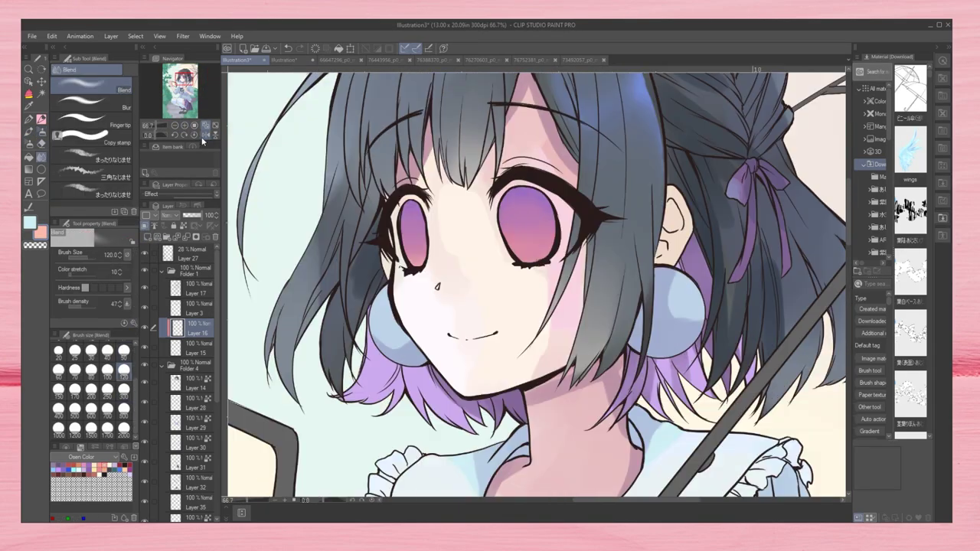
Step: Add a clipped Multiply layer above Layer 16 and paint pink shading over both irises with Dense watercolor at size 50
{"action": "key", "text": "ctrl+plus"}
{"action": "key", "text": "ctrl+shift+n"}
{"action": "key", "text": "b"}
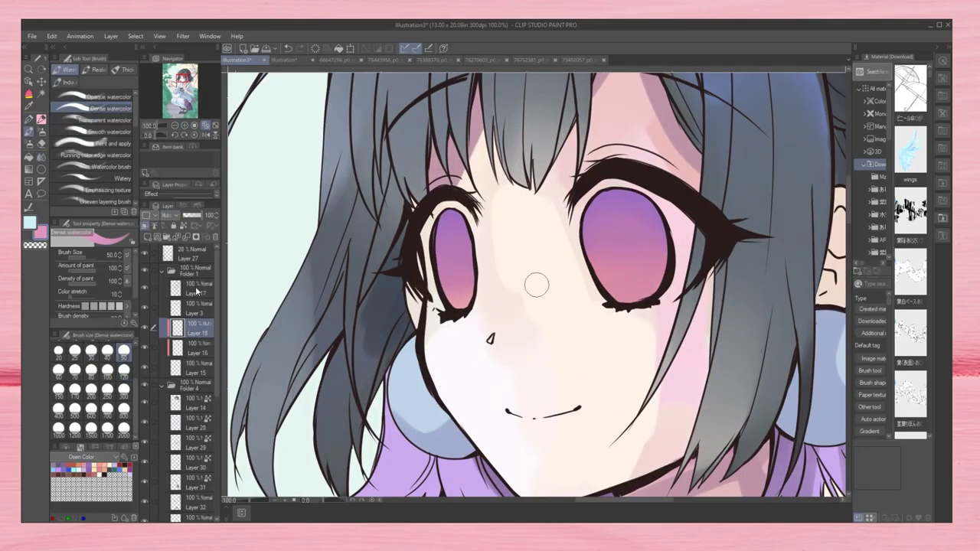
{"action": "left_click_drag", "start_coordinate": [456, 230], "coordinate": [464, 294]}
{"action": "left_click_drag", "start_coordinate": [605, 218], "coordinate": [631, 264]}
{"action": "left_click_drag", "start_coordinate": [598, 191], "coordinate": [647, 284]}
{"action": "left_click_drag", "start_coordinate": [613, 253], "coordinate": [636, 298]}
Step: Erase a round light area in the lower part of each iris on Layer 18 with the Hard eraser at size 50
{"action": "key", "text": "h"}
{"action": "key", "text": "e"}
{"action": "left_click", "coordinate": [123, 350]}
{"action": "left_click", "coordinate": [440, 272]}
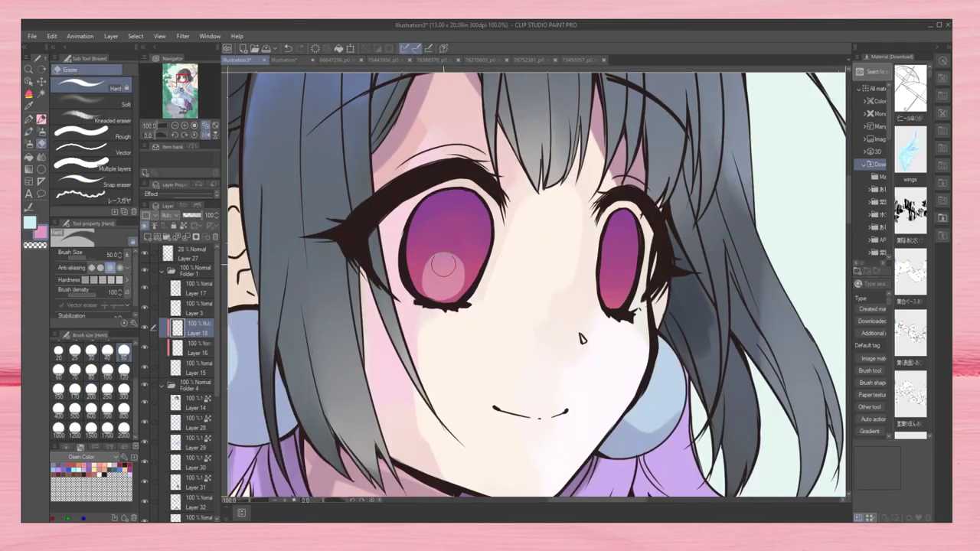
{"action": "left_click", "coordinate": [615, 271]}
Step: Airbrush blue into the upper iris shading on Layer 18 with the Hard airbrush and reduce the layer's opacity to 46%
{"action": "left_click", "coordinate": [42, 144]}
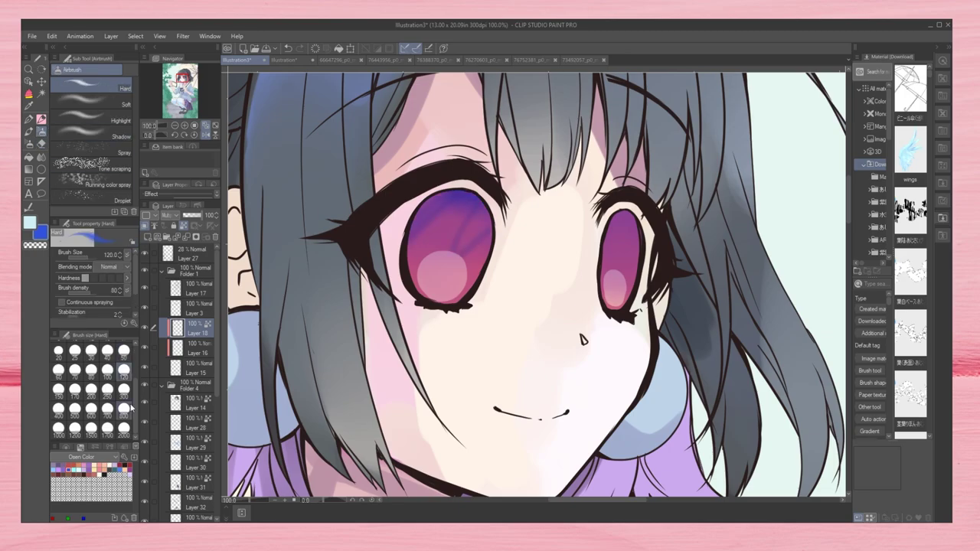
{"action": "left_click_drag", "start_coordinate": [211, 215], "coordinate": [185, 224]}
{"action": "key", "text": "ctrl+minus"}
{"action": "key", "text": "h"}
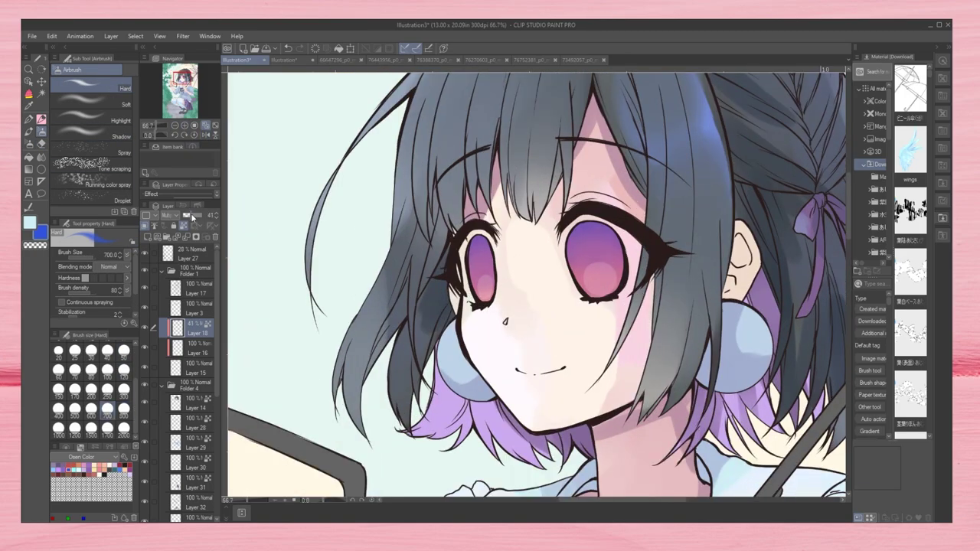
Step: Add a clipped Multiply layer above Layer 18 and paint an oval pupil in each eye with lavender Dense watercolor at size 17
{"action": "key", "text": "ctrl+plus"}
{"action": "key", "text": "b"}
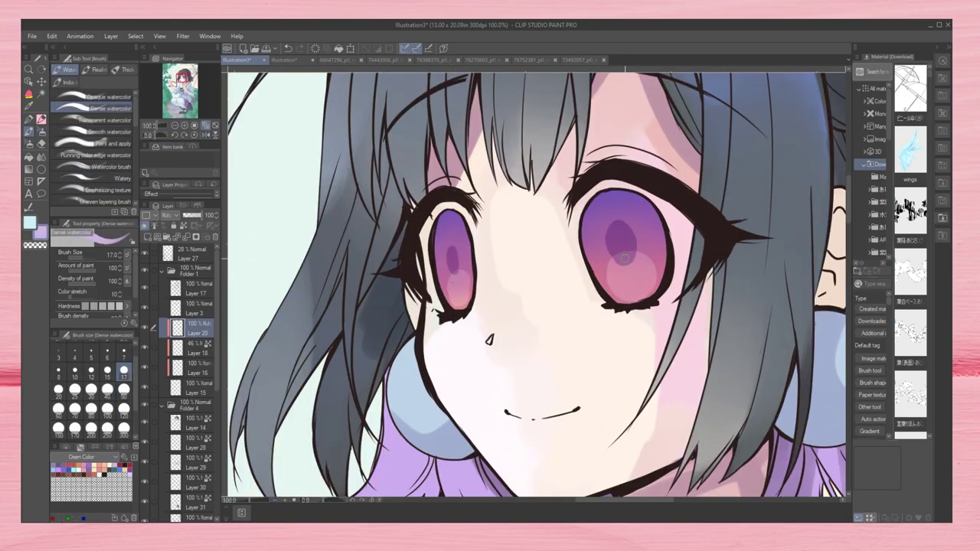
{"action": "key", "text": "ctrl+minus"}
{"action": "key", "text": "h"}
{"action": "key", "text": "ctrl+plus"}
{"action": "key", "text": "ctrl+minus"}
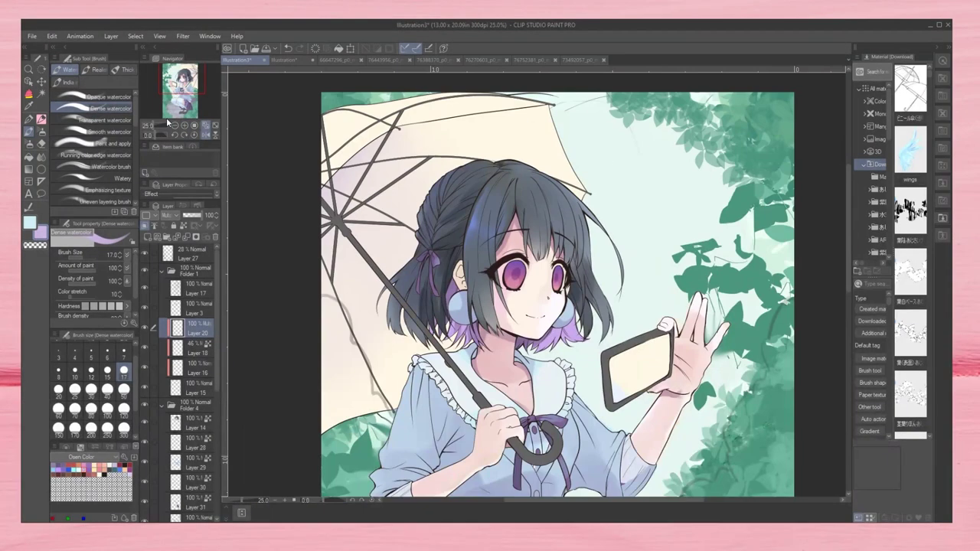
Step: Add another clipped Multiply layer and shade around the pupils and upper irises in lavender with Dense watercolor at size 17, cleaning up with the eraser
{"action": "key", "text": "h"}
{"action": "key", "text": "ctrl+plus"}
{"action": "left_click", "coordinate": [149, 237]}
{"action": "mouse_move", "coordinate": [612, 245]}
{"action": "left_mouse_down"}
{"action": "mouse_move", "coordinate": [628, 225]}
{"action": "mouse_move", "coordinate": [644, 275]}
{"action": "left_mouse_up"}
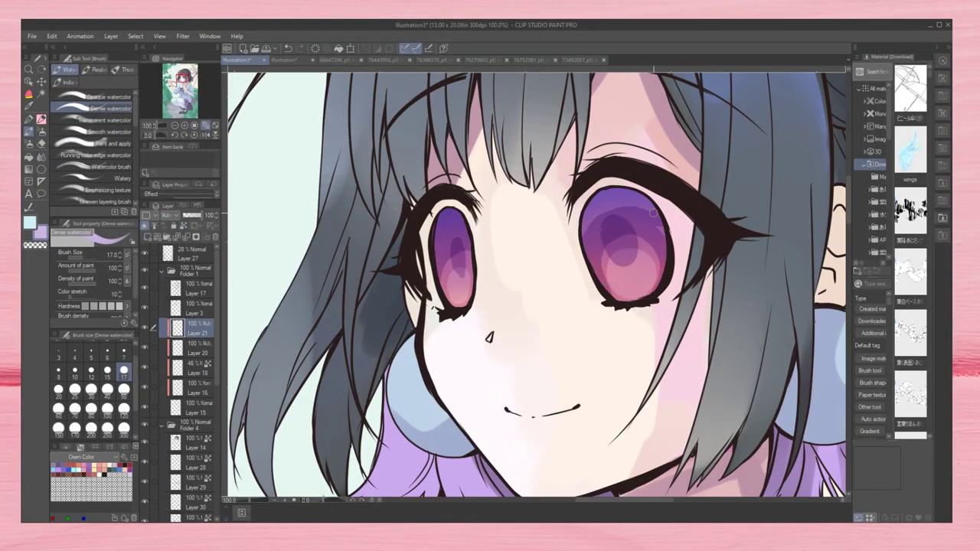
{"action": "left_click_drag", "start_coordinate": [597, 230], "coordinate": [636, 196]}
{"action": "left_click_drag", "start_coordinate": [464, 253], "coordinate": [468, 303]}
{"action": "key", "text": "e"}
{"action": "key", "text": "ctrl+minus"}
{"action": "key", "text": "h"}
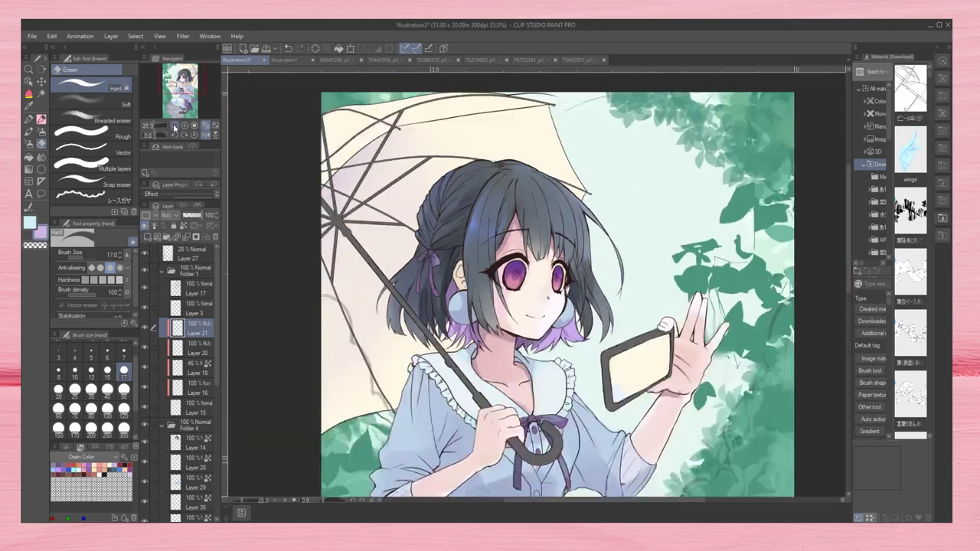
Step: Recolour the eye line art on Layer 3 with purple and pink, using the Soft airbrush at size 120 on locked transparent pixels
{"action": "left_click", "coordinate": [184, 125]}
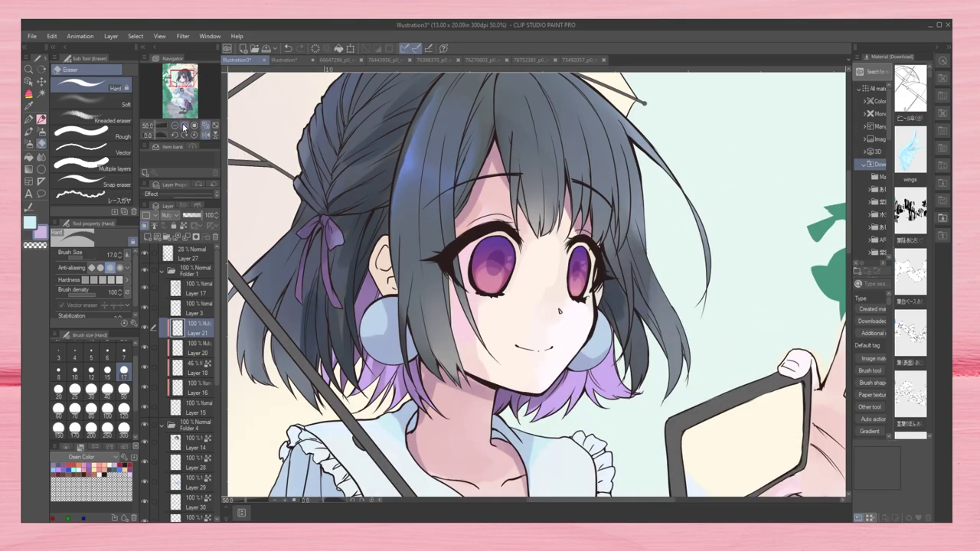
{"action": "key", "text": "alt+bracketright"}
{"action": "key", "text": "b"}
{"action": "key", "text": "b"}
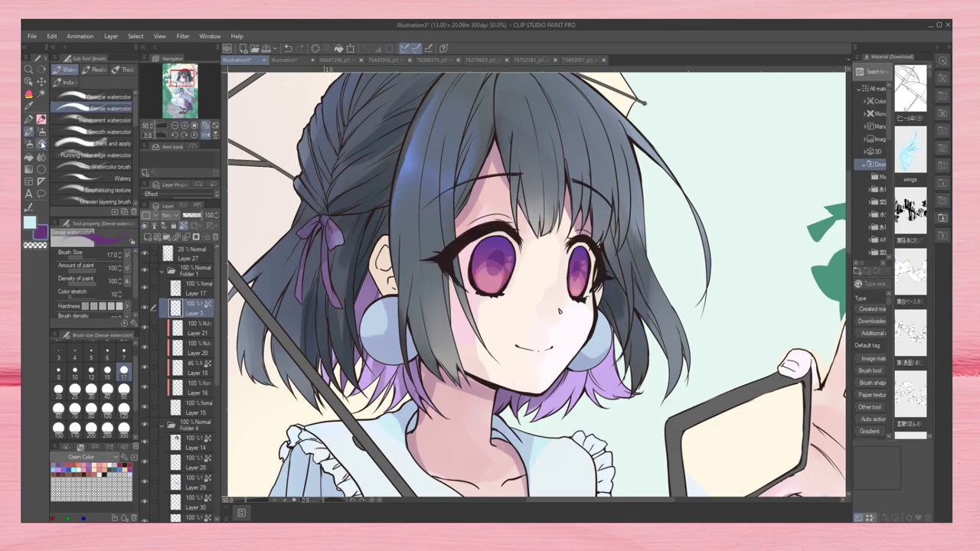
{"action": "left_click", "coordinate": [521, 245], "text": "alt"}
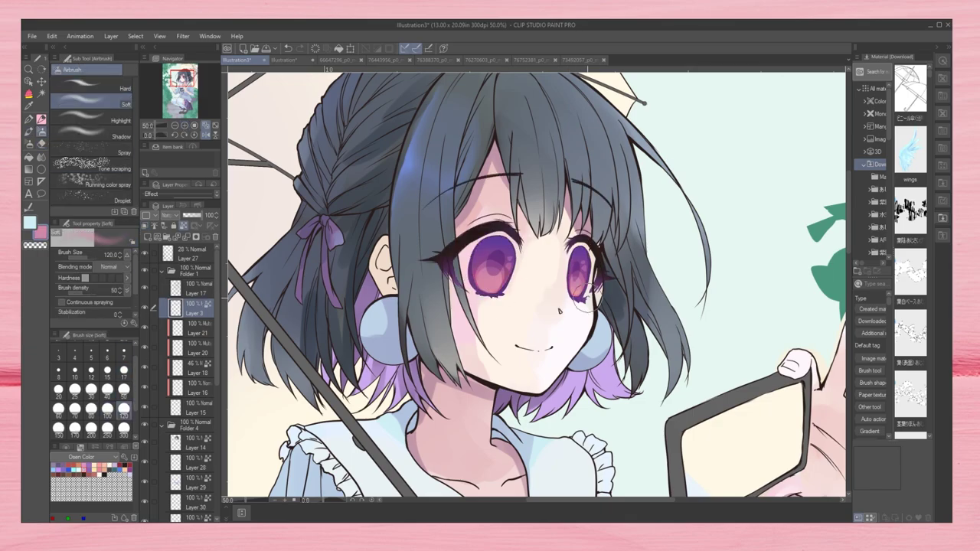
Step: Erase small light spots from the upper iris shading on Layer 21 with the Hard eraser at size 15
{"action": "key", "text": "h"}
{"action": "key", "text": "ctrl+plus"}
{"action": "key", "text": "alt+bracketleft"}
{"action": "key", "text": "e"}
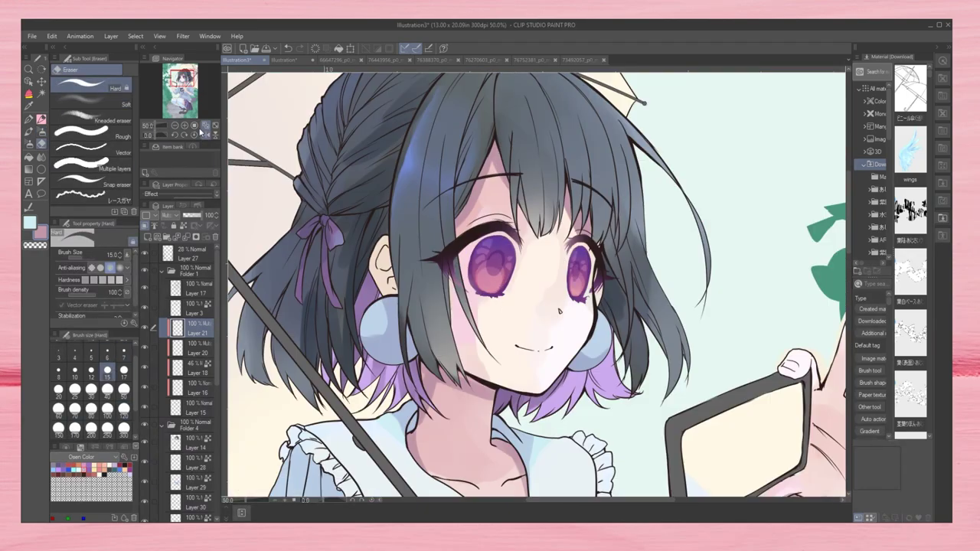
Step: Add a clipped Multiply layer above Layer 21 and darken the upper irises in lavender using Dense watercolor at sizes 50 and 15
{"action": "key", "text": "h"}
{"action": "left_click", "coordinate": [149, 238]}
{"action": "key", "text": "b"}
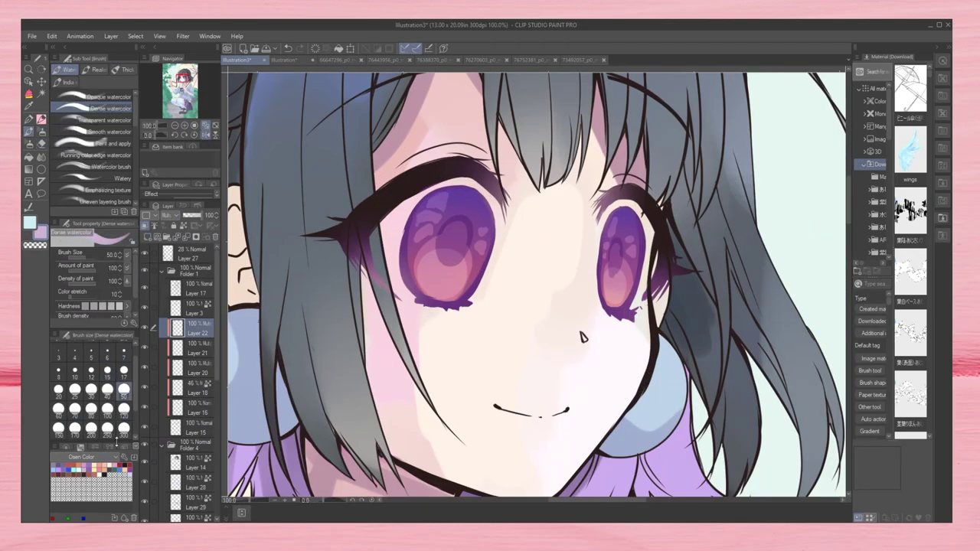
{"action": "left_click_drag", "start_coordinate": [419, 244], "coordinate": [445, 221]}
{"action": "mouse_move", "coordinate": [410, 276]}
{"action": "left_mouse_down"}
{"action": "mouse_move", "coordinate": [448, 192]}
{"action": "mouse_move", "coordinate": [452, 251]}
{"action": "mouse_move", "coordinate": [483, 252]}
{"action": "left_mouse_up"}
{"action": "mouse_move", "coordinate": [613, 214]}
{"action": "left_mouse_down"}
{"action": "mouse_move", "coordinate": [616, 294]}
{"action": "mouse_move", "coordinate": [631, 287]}
{"action": "left_mouse_up"}
{"action": "key", "text": "ctrl+0"}
{"action": "key", "text": "ctrl+alt+0"}
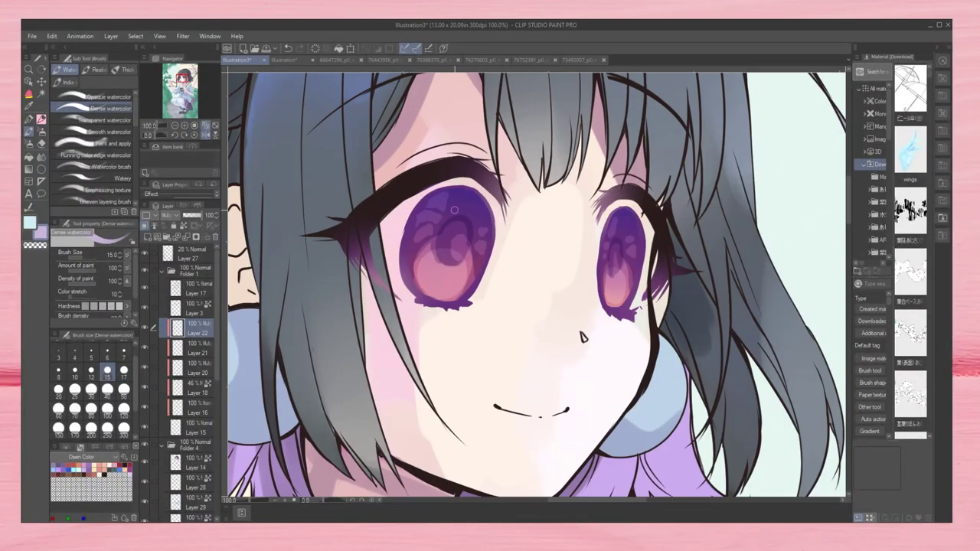
{"action": "key", "text": "ctrl+0"}
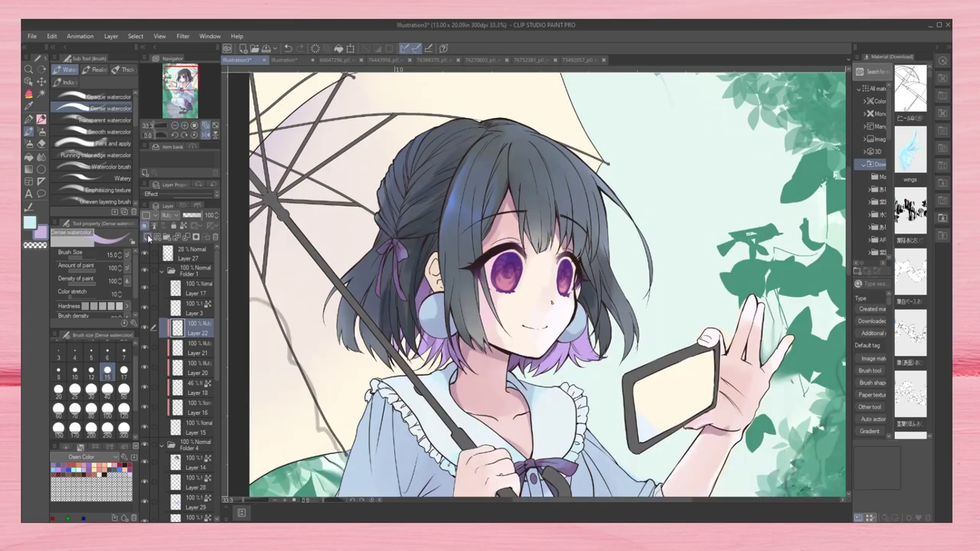
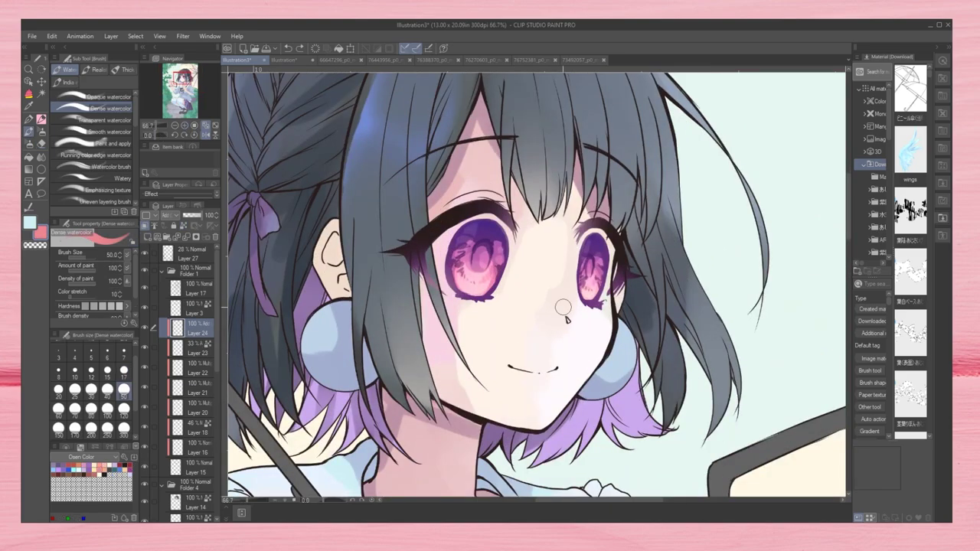
Step: Paint soft glow highlights in the lower part of both irises with the Dense watercolor brush at size 17 and reduce the layer opacity
{"action": "left_click", "coordinate": [124, 370]}
{"action": "left_click_drag", "start_coordinate": [587, 262], "coordinate": [593, 283]}
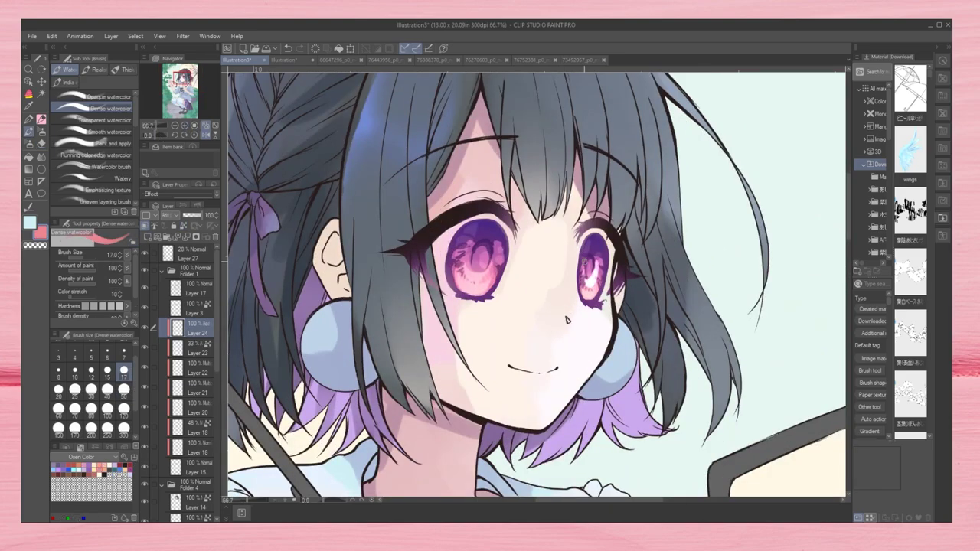
{"action": "left_click", "coordinate": [145, 228]}
{"action": "mouse_move", "coordinate": [200, 215]}
{"action": "left_mouse_down"}
{"action": "mouse_move", "coordinate": [185, 215]}
{"action": "mouse_move", "coordinate": [196, 215]}
{"action": "left_mouse_up"}
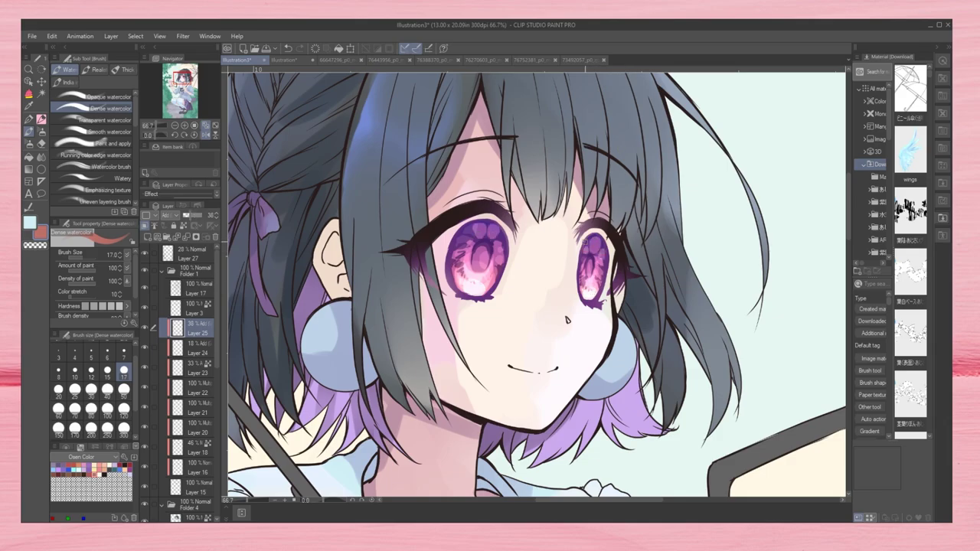
Step: Shade the upper part of both irises purple on a Multiply layer at size 40 and lower the layer opacity to 62%
{"action": "key", "text": "ctrl+0"}
{"action": "key", "text": "ctrl+alt+0"}
{"action": "left_click_drag", "start_coordinate": [418, 215], "coordinate": [474, 191]}
{"action": "left_click_drag", "start_coordinate": [406, 230], "coordinate": [486, 203]}
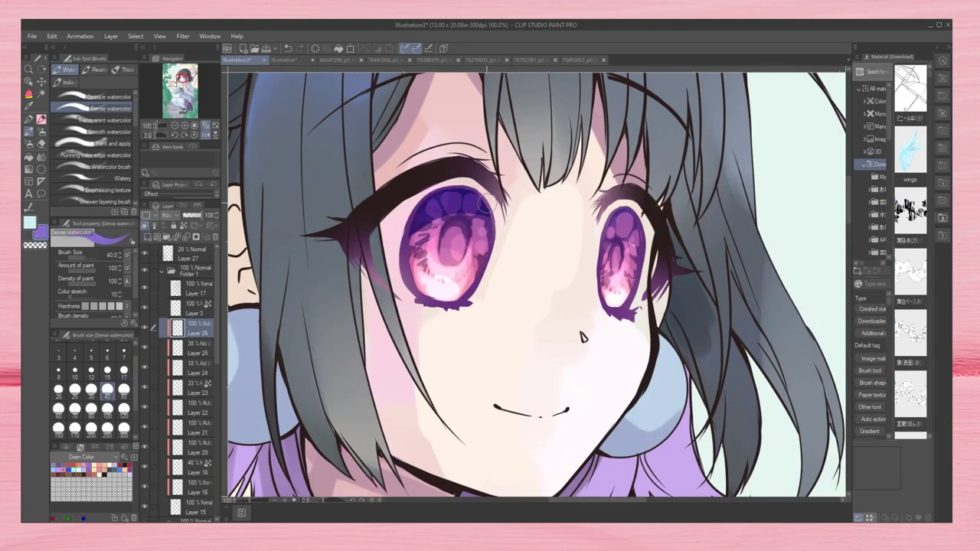
{"action": "left_click_drag", "start_coordinate": [214, 215], "coordinate": [204, 216]}
Step: Add a new layer above the eye line layer and set it to a glow blending mode
{"action": "key", "text": "ctrl+0"}
{"action": "scroll", "coordinate": [477, 229], "scroll_direction": "up", "scroll_amount": 5}
{"action": "key", "text": "ctrl+0"}
{"action": "key", "text": "ctrl+shift+n"}
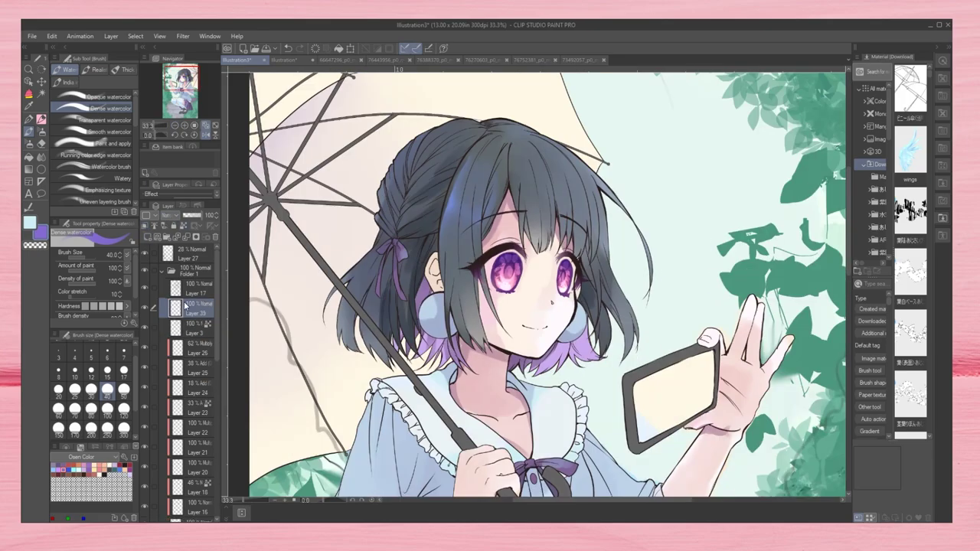
{"action": "scroll", "coordinate": [536, 291], "scroll_direction": "up", "scroll_amount": 2}
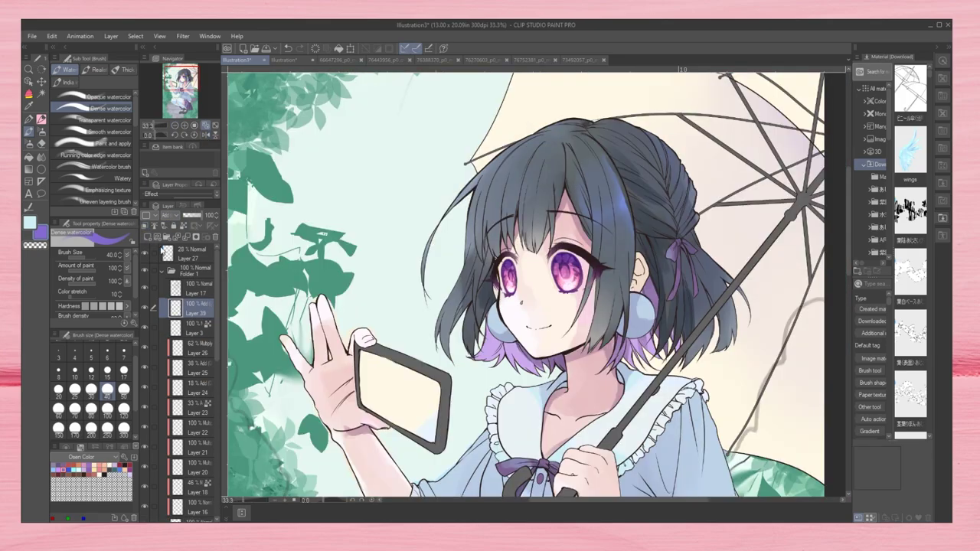
{"action": "key", "text": "ctrl+alt+0"}
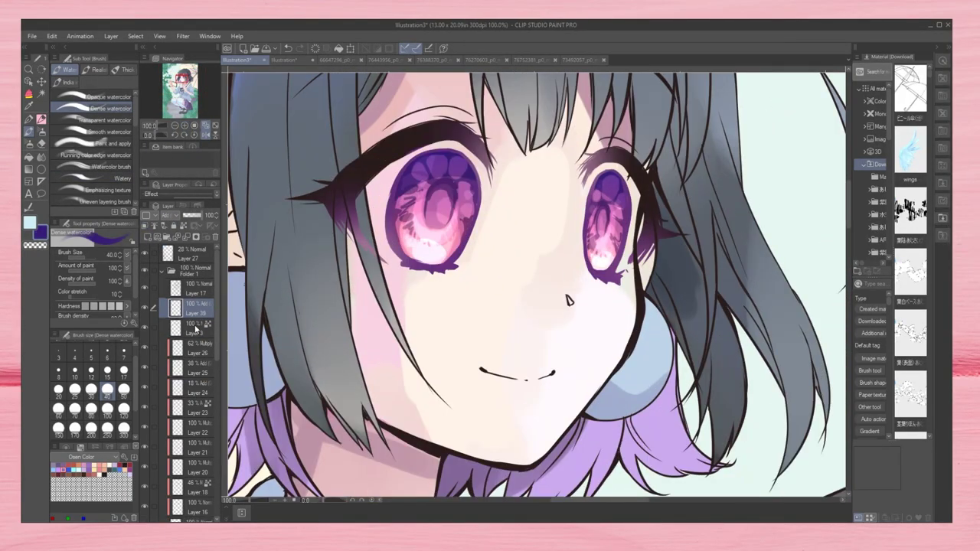
Step: Recolor the bottom outlines of both irises pink on Layer 3 with the Soft airbrush at size 50
{"action": "left_click", "coordinate": [195, 329]}
{"action": "key", "text": "b"}
{"action": "left_click_drag", "start_coordinate": [406, 256], "coordinate": [464, 265]}
{"action": "left_click_drag", "start_coordinate": [590, 256], "coordinate": [624, 268]}
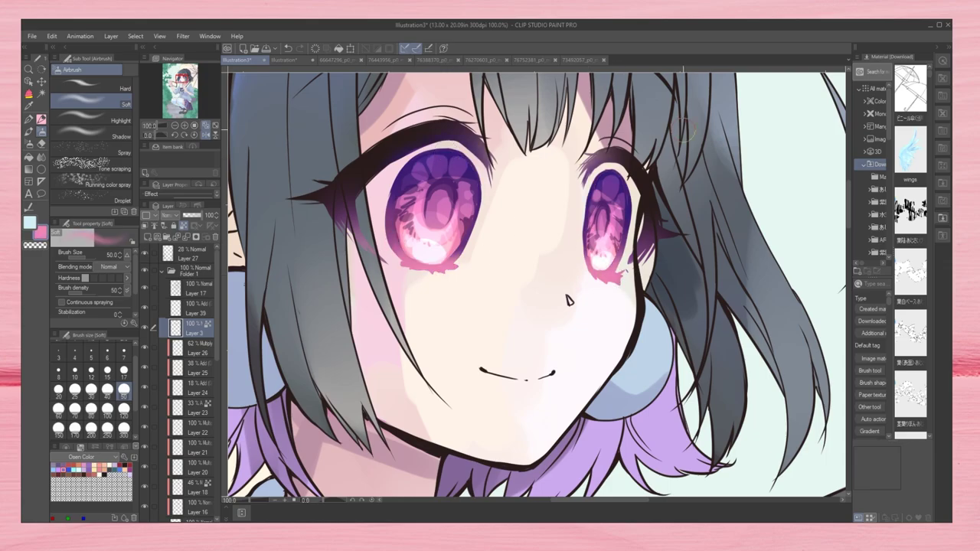
Step: Select the eye line, color and shading layers in Folder 1 and merge them into one layer
{"action": "key", "text": "ctrl+0"}
{"action": "key", "text": "ctrl+plus"}
{"action": "key", "text": "alt+bracketleft"}
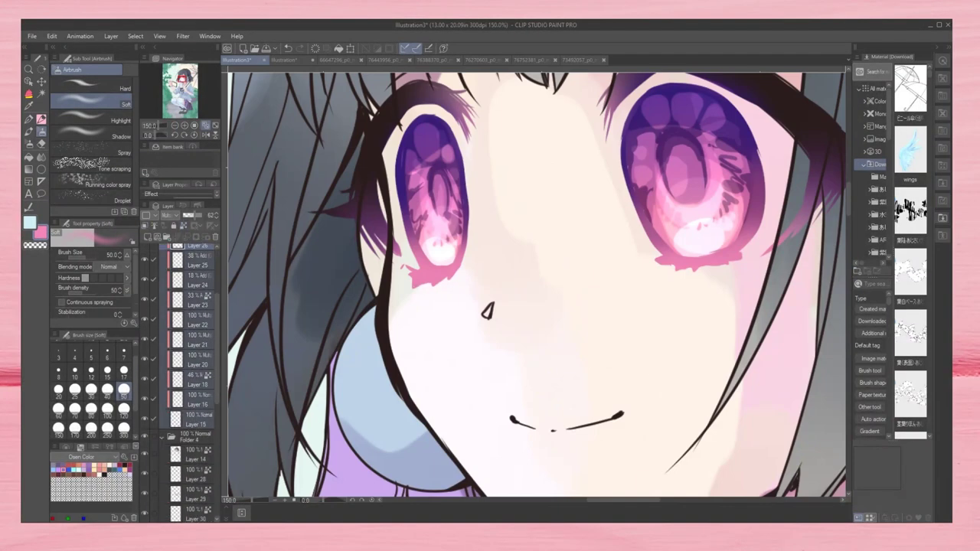
{"action": "key", "text": "alt+bracketleft"}
{"action": "key", "text": "ctrl+plus"}
{"action": "key", "text": "ctrl+plus"}
{"action": "key", "text": "ctrl+plus"}
Step: Blend the edges of both irises on the merged layer with the Opaque watercolor brush at size 10
{"action": "key", "text": "b"}
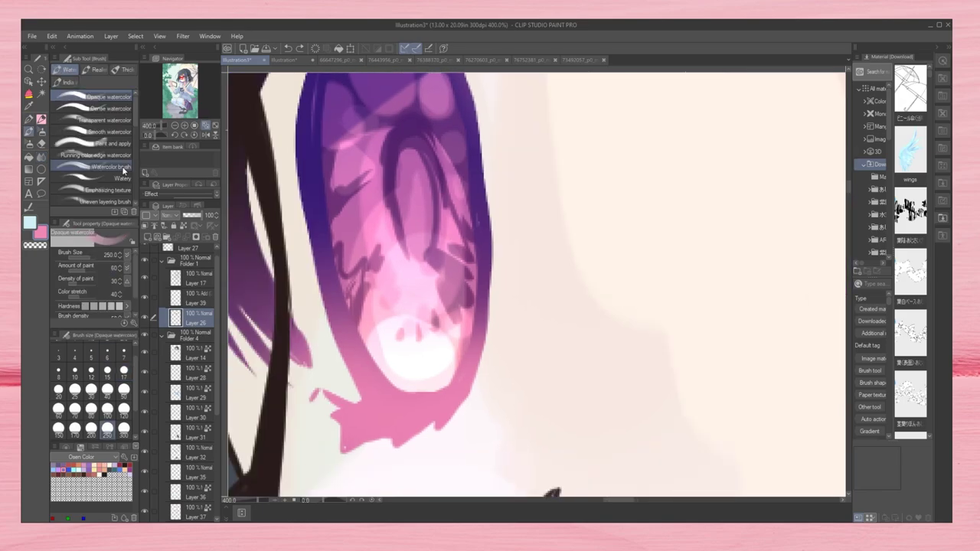
{"action": "left_click", "coordinate": [74, 373]}
{"action": "key", "text": "ctrl+minus"}
{"action": "key", "text": "ctrl+minus"}
{"action": "key", "text": "ctrl+minus"}
{"action": "key", "text": "ctrl+minus"}
{"action": "key", "text": "ctrl+minus"}
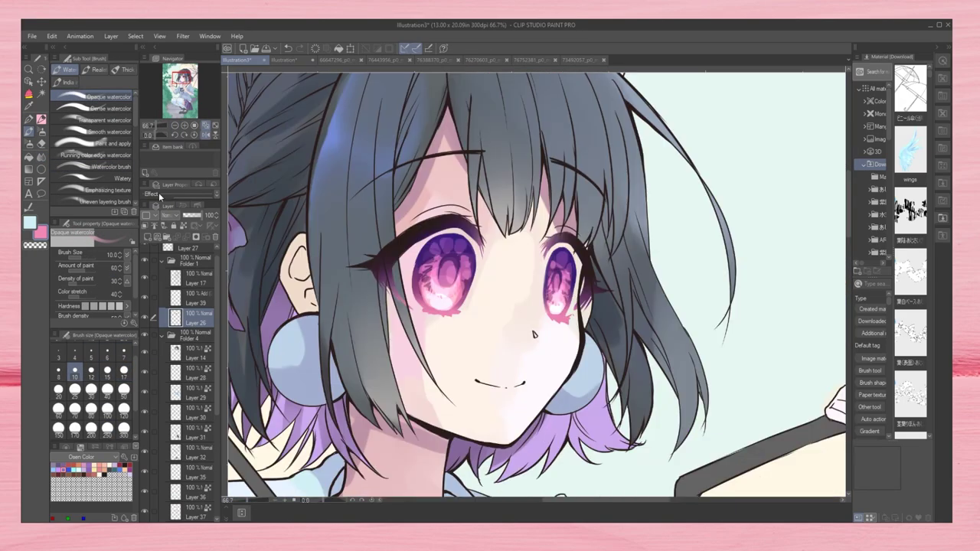
{"action": "key", "text": "ctrl+plus"}
{"action": "key", "text": "ctrl+plus"}
{"action": "key", "text": "ctrl+plus"}
{"action": "key", "text": "ctrl+plus"}
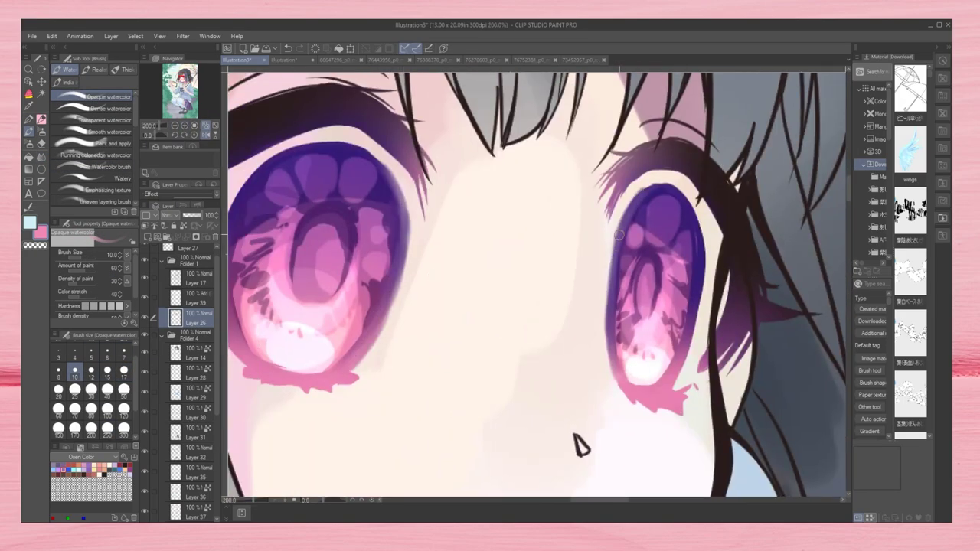
Step: Refine the rims and the lower details of both irises with the Opaque watercolor brush
{"action": "key", "text": "ctrl+minus"}
{"action": "key", "text": "ctrl+minus"}
{"action": "key", "text": "ctrl+minus"}
{"action": "key", "text": "ctrl+minus"}
{"action": "key", "text": "ctrl+plus"}
{"action": "key", "text": "ctrl+plus"}
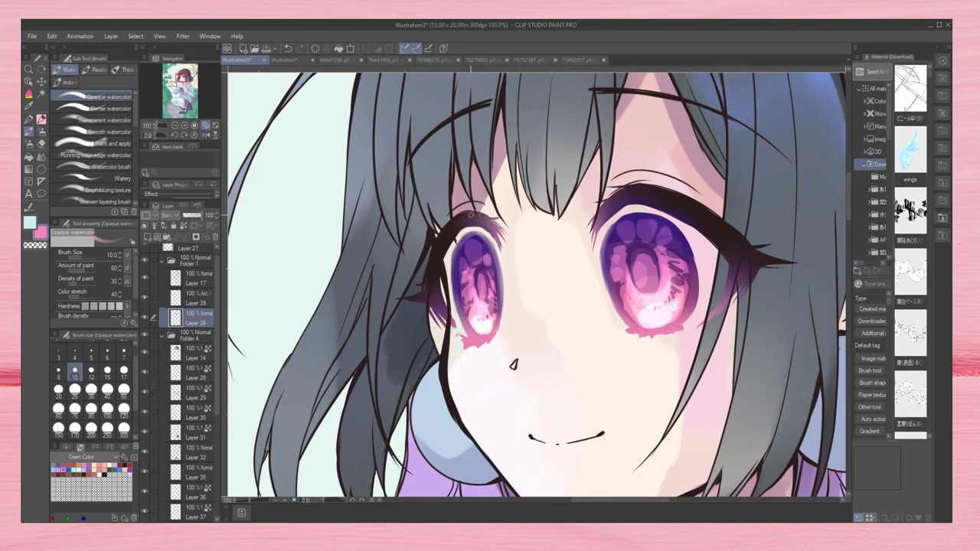
{"action": "key", "text": "h"}
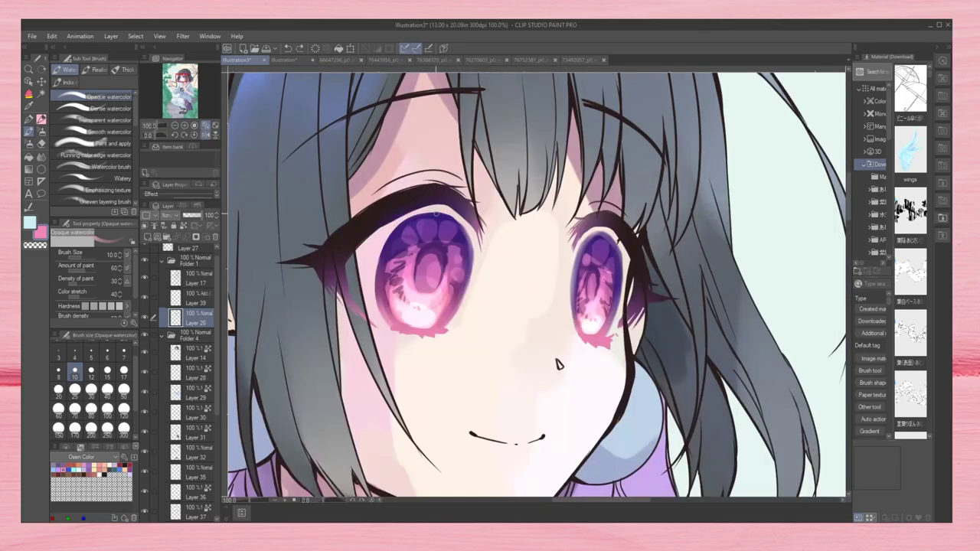
{"action": "left_click_drag", "start_coordinate": [387, 299], "coordinate": [527, 198]}
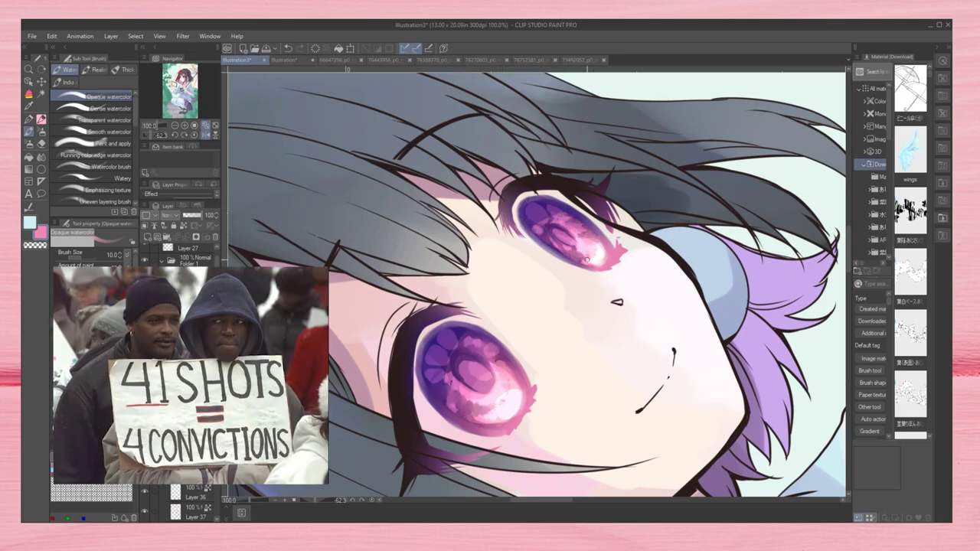
Step: Tidy the eyes with the Hard eraser at size 5 and lock the merged layer's transparent pixels
{"action": "key", "text": "ctrl+0"}
{"action": "key", "text": "ctrl+plus"}
{"action": "key", "text": "e"}
{"action": "key", "text": "ctrl+minus"}
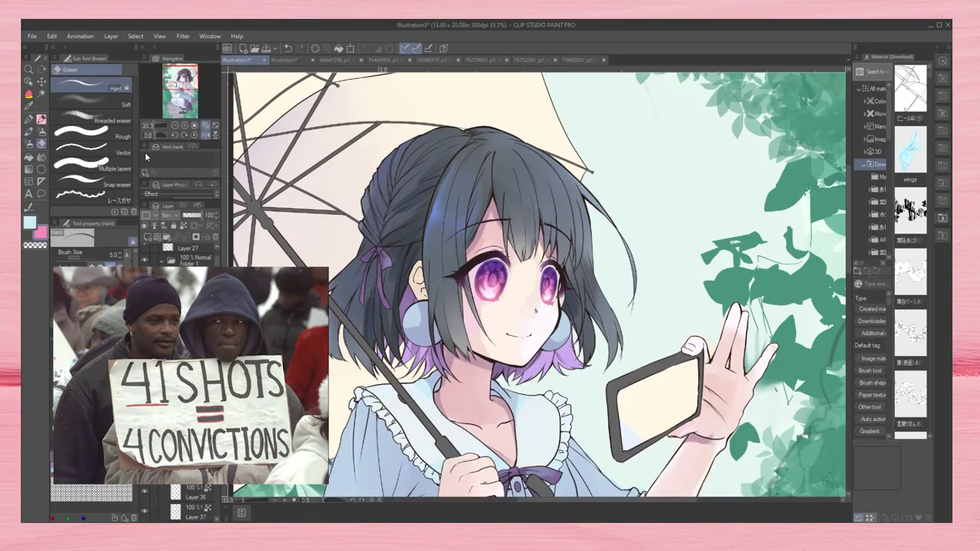
{"action": "key", "text": "ctrl+alt+0"}
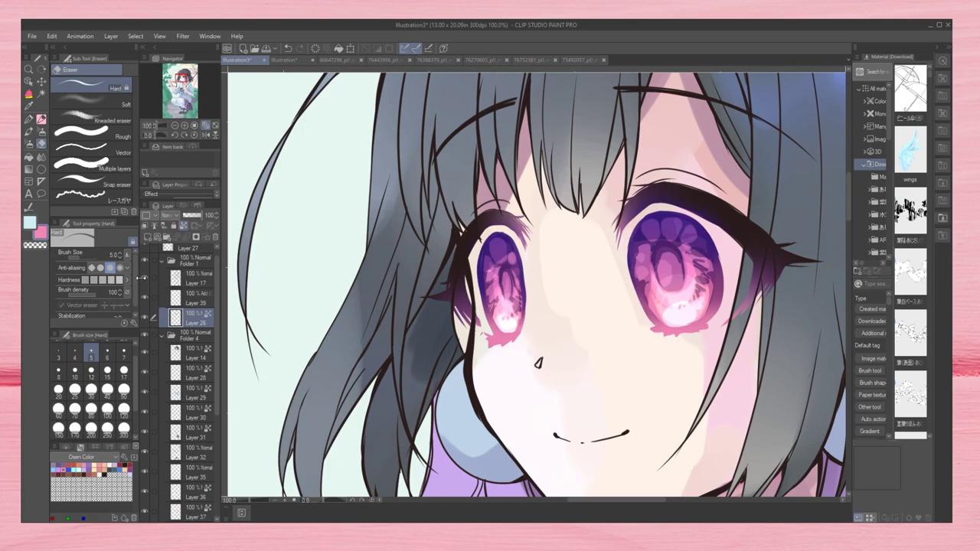
Step: Blend the pink and purple tones inside both irises with the Opaque watercolor brush at size 17
{"action": "key", "text": "ctrl+plus"}
{"action": "left_click", "coordinate": [75, 431]}
{"action": "left_click", "coordinate": [30, 132]}
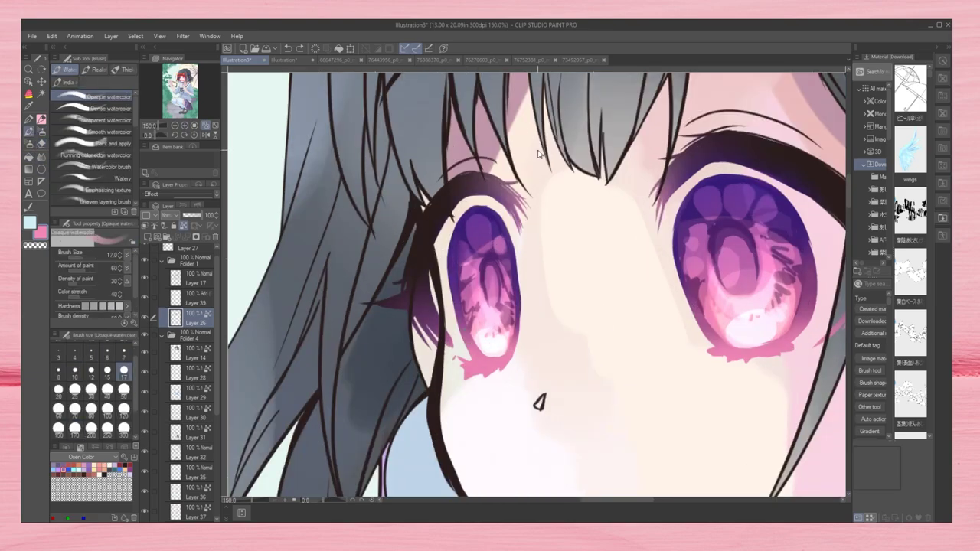
{"action": "left_click_drag", "start_coordinate": [476, 252], "coordinate": [494, 356]}
{"action": "left_click_drag", "start_coordinate": [781, 253], "coordinate": [781, 307]}
{"action": "mouse_move", "coordinate": [697, 276]}
{"action": "left_mouse_down"}
{"action": "mouse_move", "coordinate": [705, 285]}
{"action": "mouse_move", "coordinate": [682, 203]}
{"action": "left_mouse_up"}
{"action": "mouse_move", "coordinate": [689, 230]}
{"action": "left_mouse_down"}
{"action": "mouse_move", "coordinate": [723, 226]}
{"action": "mouse_move", "coordinate": [775, 276]}
{"action": "left_mouse_up"}
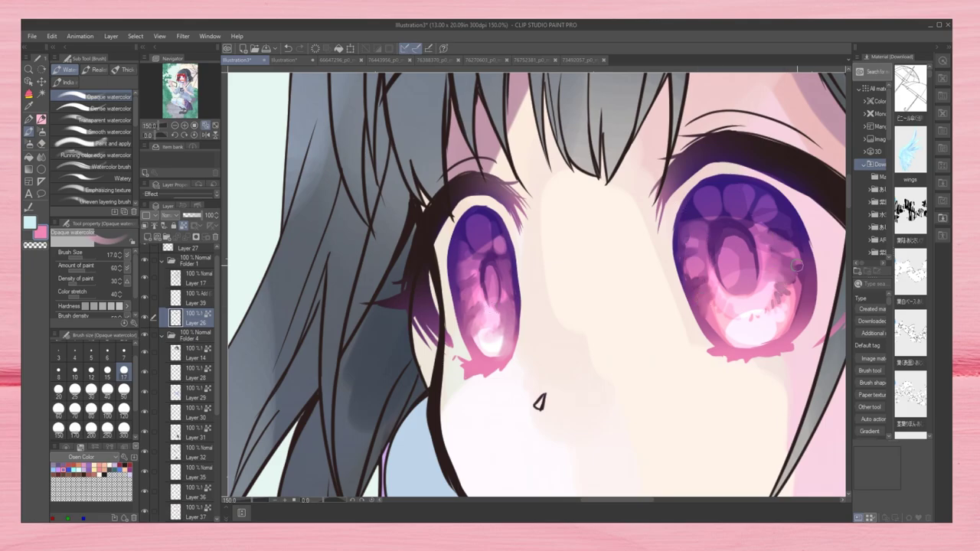
{"action": "left_click_drag", "start_coordinate": [781, 337], "coordinate": [800, 188]}
{"action": "left_click_drag", "start_coordinate": [482, 352], "coordinate": [498, 223]}
{"action": "left_click_drag", "start_coordinate": [701, 277], "coordinate": [690, 244]}
{"action": "left_click", "coordinate": [206, 135]}
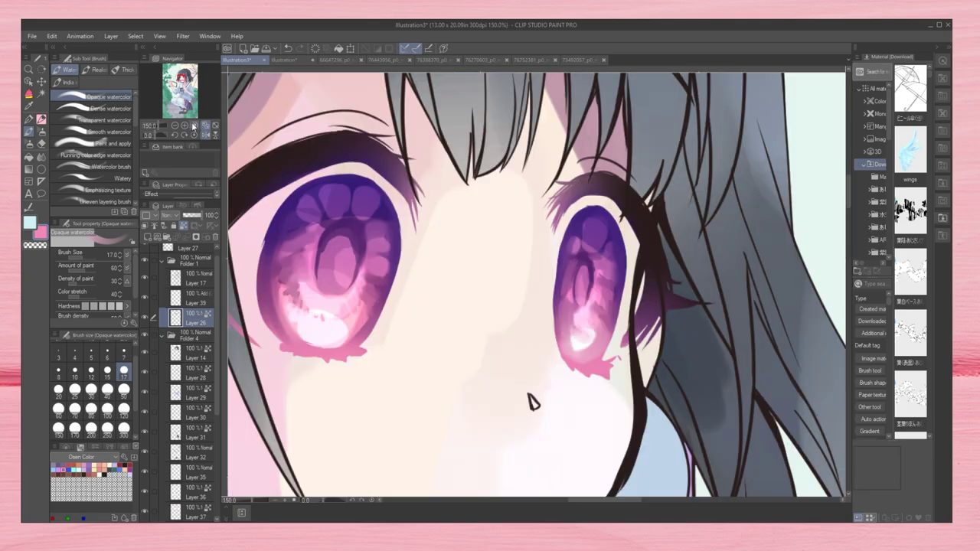
Step: Soften the outer edges of both irises with the Soft eraser at sizes 25 and 17
{"action": "key", "text": "ctrl+0"}
{"action": "key", "text": "ctrl+alt+0"}
{"action": "key", "text": "e"}
{"action": "left_click", "coordinate": [124, 391]}
{"action": "left_click", "coordinate": [75, 391]}
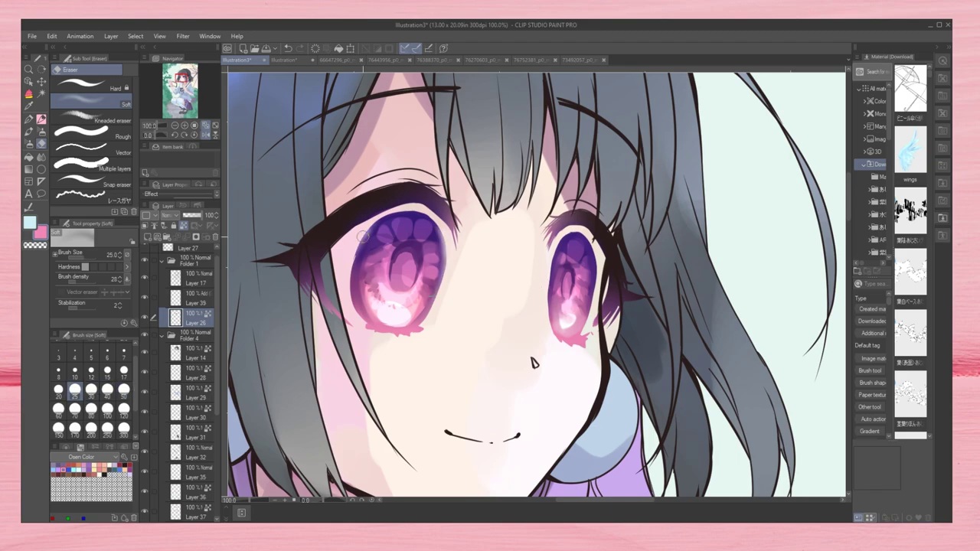
{"action": "left_click", "coordinate": [174, 127]}
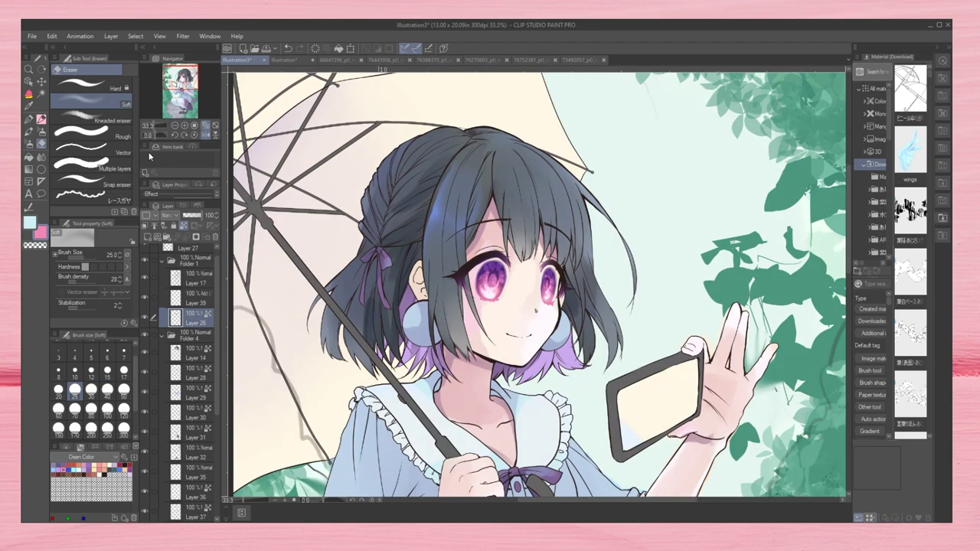
{"action": "left_click", "coordinate": [185, 126]}
{"action": "key", "text": "bracketleft"}
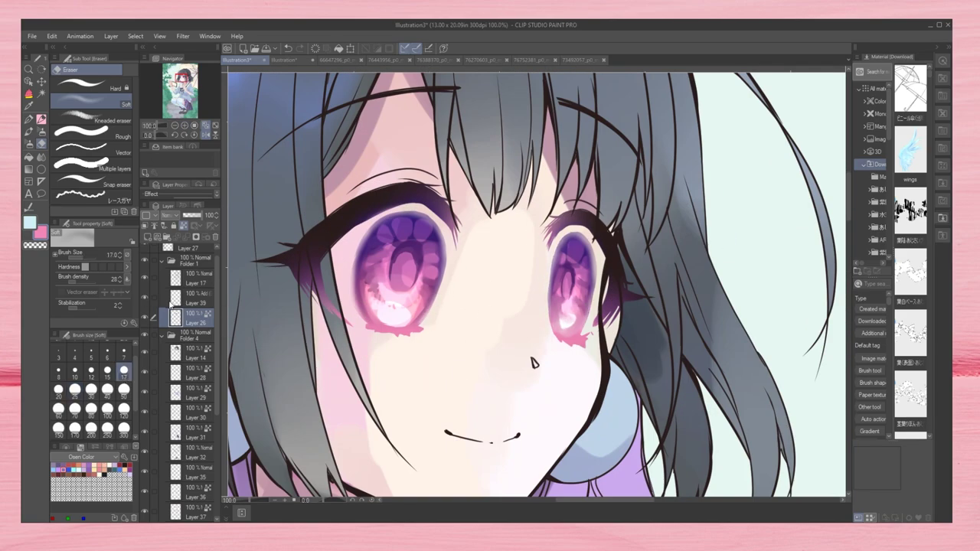
Step: Draw fine short strokes around the rims of both irises with the SU-Cream Pencil at size 7, sampling the iris colors
{"action": "key", "text": "p"}
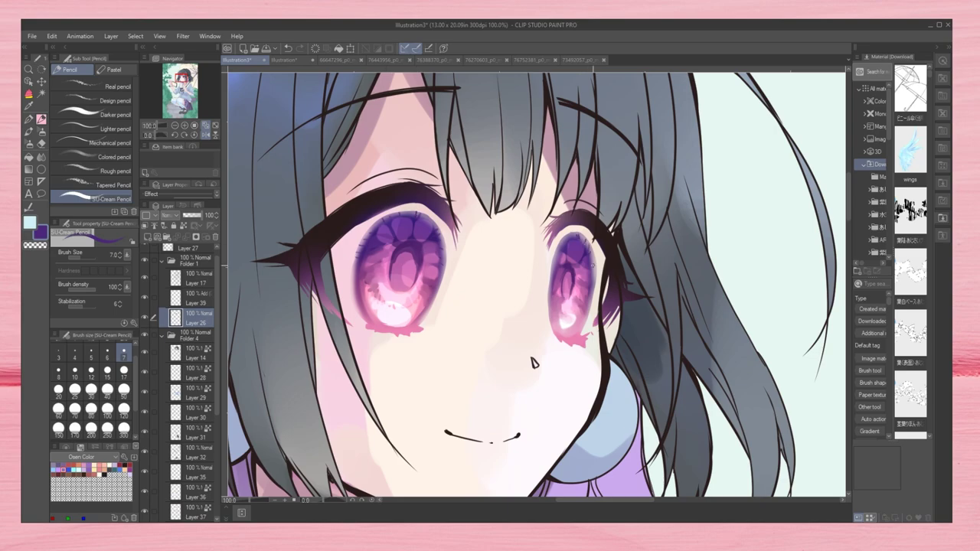
{"action": "left_click", "coordinate": [377, 318], "text": "alt"}
{"action": "scroll", "coordinate": [472, 198], "scroll_direction": "down", "scroll_amount": 3}
{"action": "scroll", "coordinate": [449, 166], "scroll_direction": "up", "scroll_amount": 2}
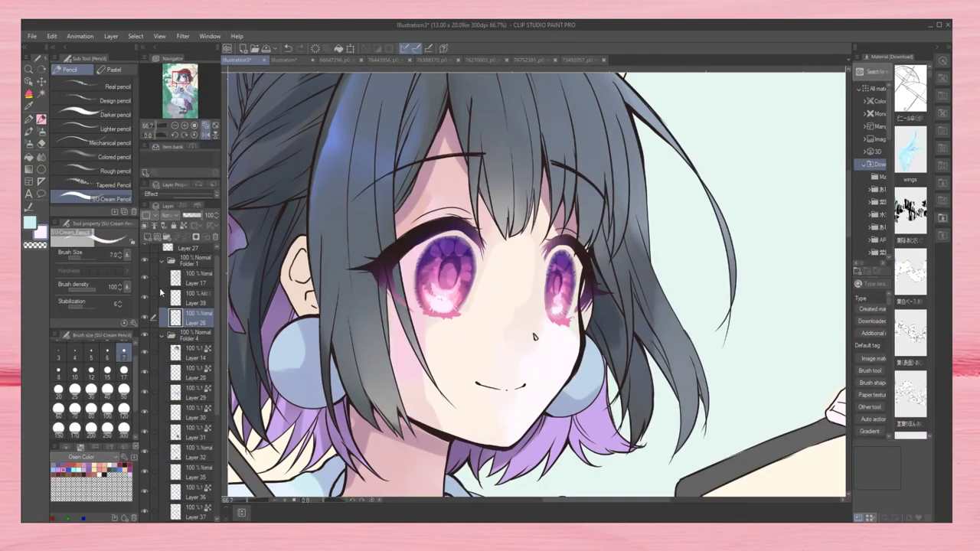
Step: Paint a large white highlight in the upper part of each iris on Layer 39 with Dense watercolor at size 17
{"action": "left_click", "coordinate": [191, 298]}
{"action": "key", "text": "b"}
{"action": "left_click", "coordinate": [466, 254]}
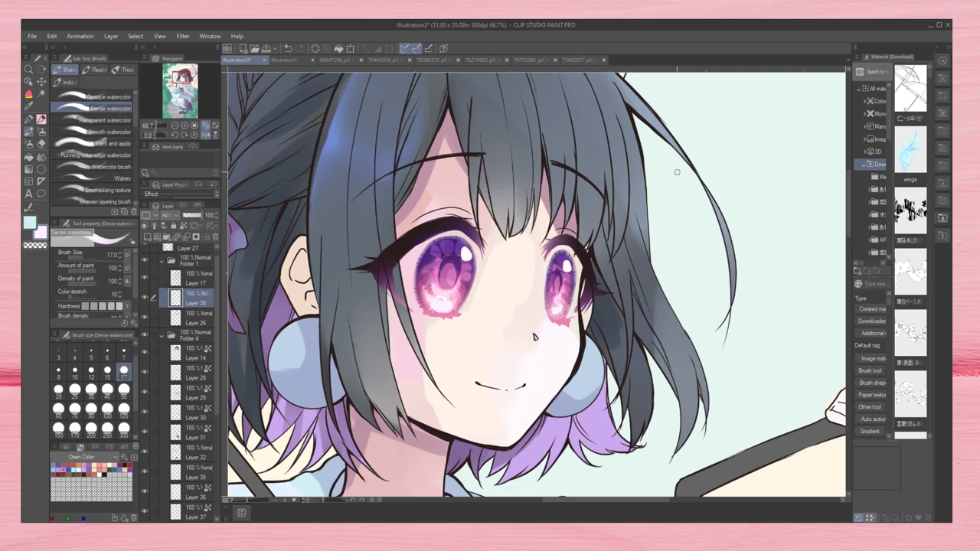
Step: Add smaller white highlight dots around the sides of both irises with the brush at size 10
{"action": "left_click", "coordinate": [75, 373]}
{"action": "left_click", "coordinate": [471, 264]}
{"action": "left_click", "coordinate": [570, 275]}
{"action": "key", "text": "ctrl+alt+0"}
{"action": "left_click", "coordinate": [206, 136]}
{"action": "left_click", "coordinate": [205, 135]}
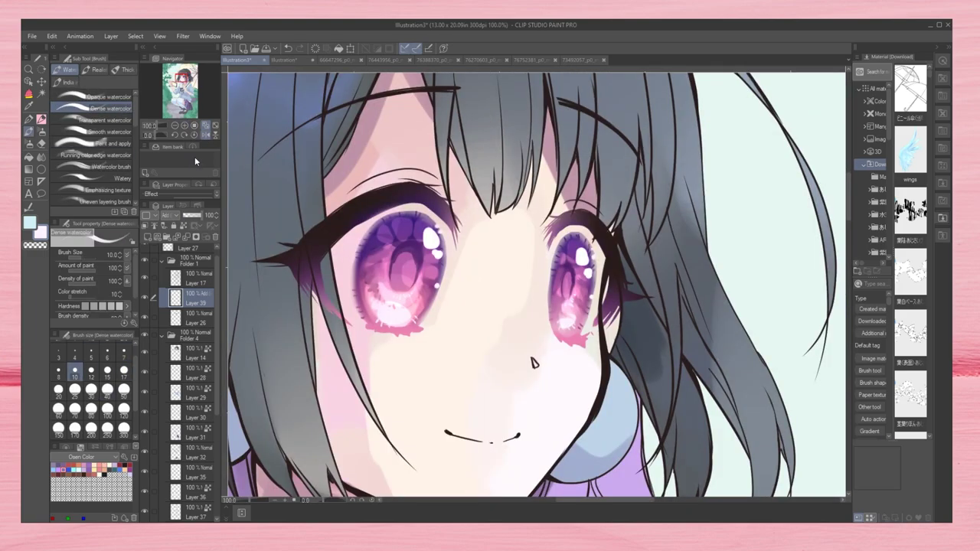
{"action": "left_click", "coordinate": [373, 242]}
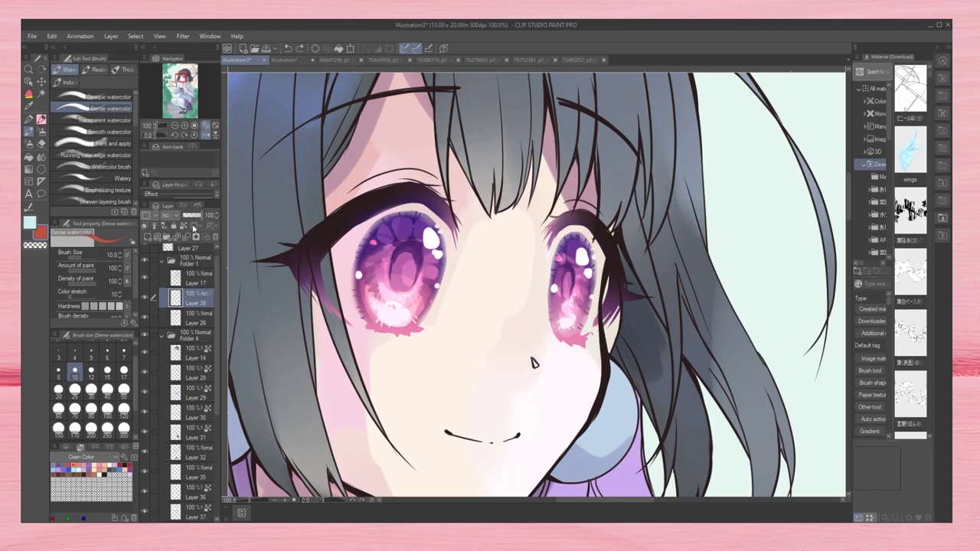
Step: Tint the eyelashes of both eyes pink on Layer 26 with the Opaque watercolor brush at size 40
{"action": "left_click", "coordinate": [154, 127]}
{"action": "left_click", "coordinate": [185, 124]}
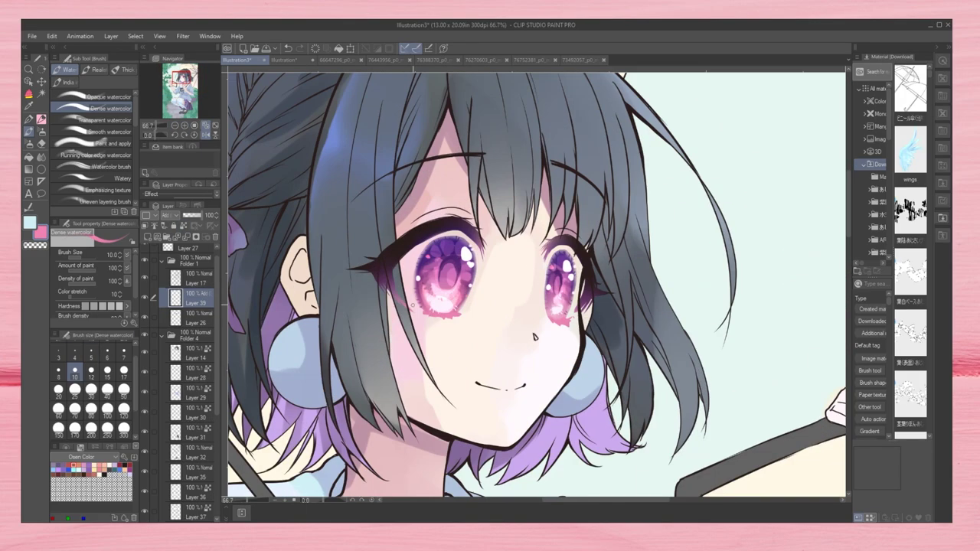
{"action": "left_click", "coordinate": [196, 318]}
{"action": "left_click", "coordinate": [96, 100]}
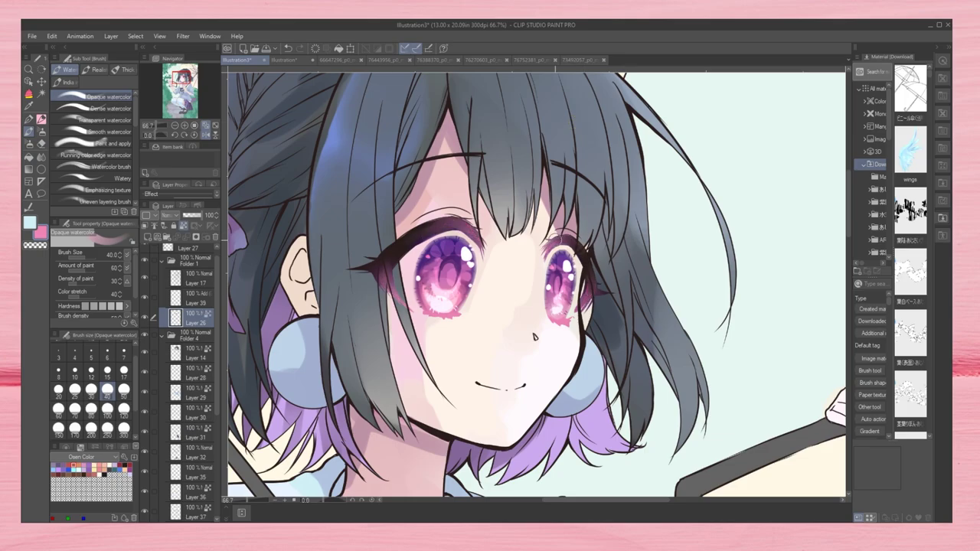
Step: Paint pale pink highlight strokes on the upper eyelashes on a new clipped layer with Dense watercolor at size 7
{"action": "key", "text": "ctrl+0"}
{"action": "key", "text": "ctrl+alt+0"}
{"action": "left_click", "coordinate": [175, 228]}
{"action": "left_click", "coordinate": [107, 108]}
{"action": "left_click", "coordinate": [124, 353]}
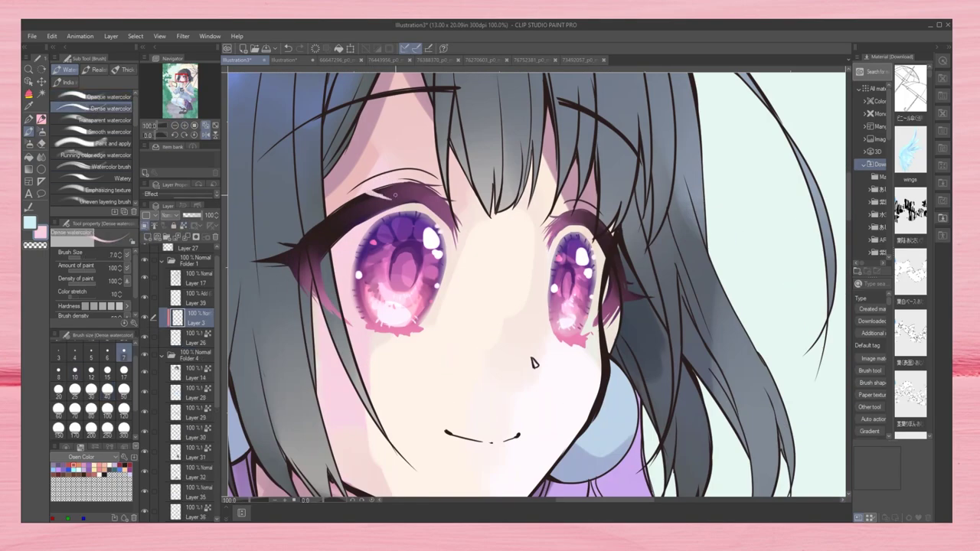
{"action": "key", "text": "ctrl+0"}
{"action": "key", "text": "ctrl+plus"}
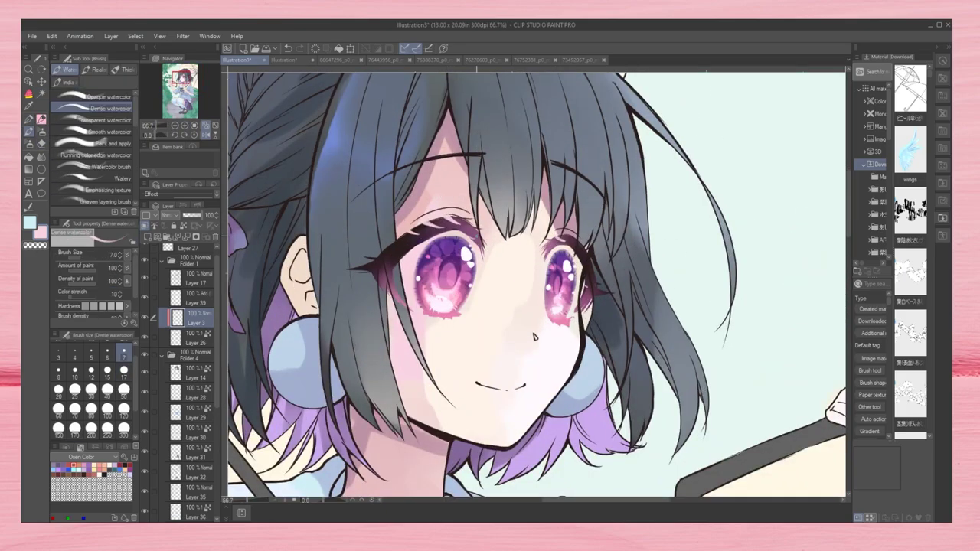
Step: Examine the whole illustration in mirrored view to check the finished eyes
{"action": "key", "text": "ctrl+0"}
{"action": "key", "text": "h"}
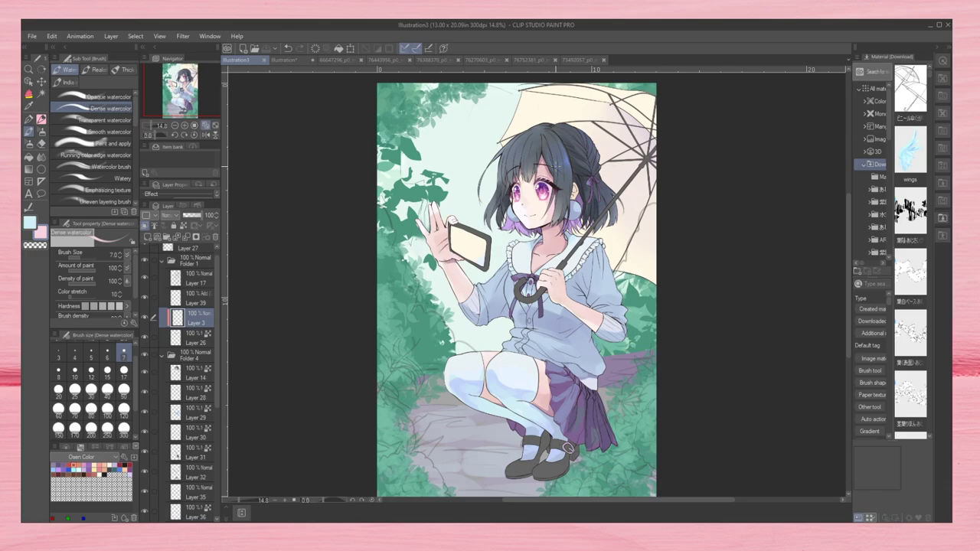
{"action": "key", "text": "ctrl+plus"}
{"action": "key", "text": "ctrl+plus"}
{"action": "key", "text": "ctrl+plus"}
{"action": "key", "text": "ctrl+minus"}
{"action": "key", "text": "ctrl+minus"}
{"action": "key", "text": "ctrl+minus"}
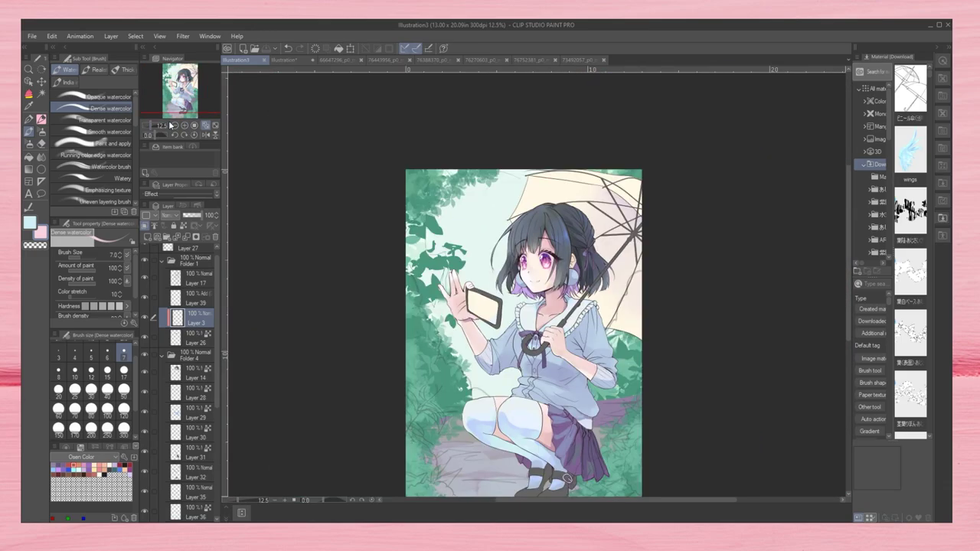
Step: Select Layer 15, set the Dense watercolor brush to size 40, and examine the figure in mirrored view
{"action": "key", "text": "ctrl+plus"}
{"action": "key", "text": "ctrl+plus"}
{"action": "key", "text": "ctrl+plus"}
{"action": "scroll", "coordinate": [184, 383], "scroll_direction": "down", "scroll_amount": 3}
{"action": "left_click", "coordinate": [192, 409]}
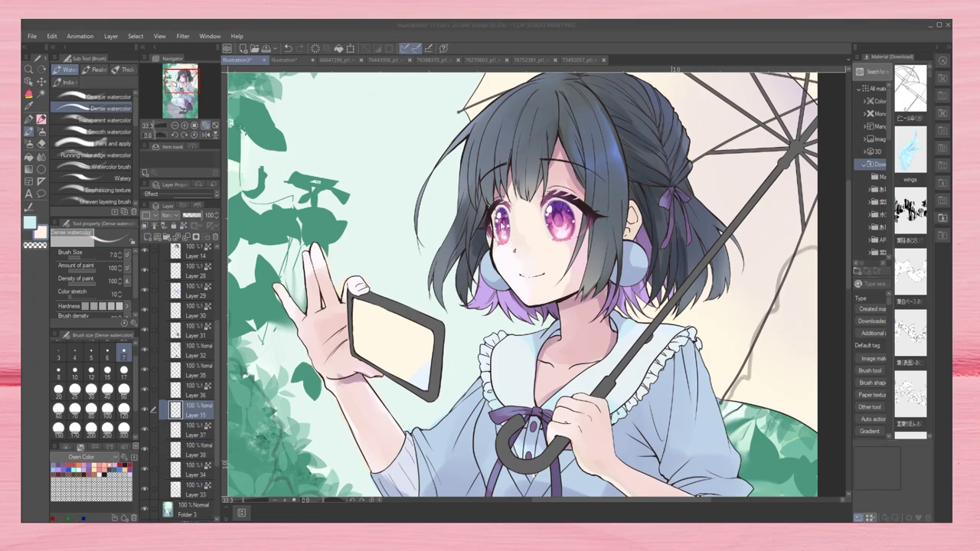
{"action": "key", "text": "bracketright"}
{"action": "key", "text": "bracketright"}
{"action": "key", "text": "bracketright"}
{"action": "key", "text": "bracketright"}
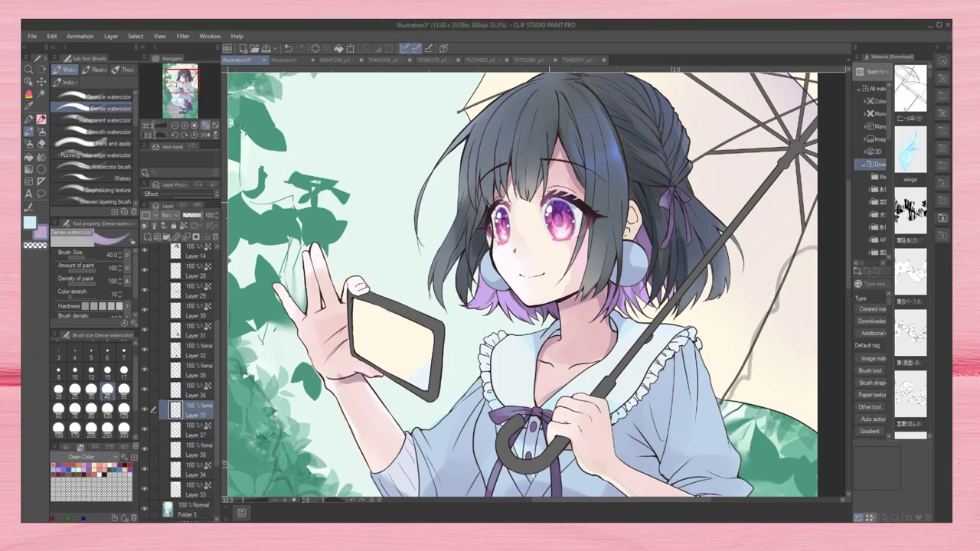
{"action": "key", "text": "h"}
{"action": "key", "text": "e"}
{"action": "key", "text": "h"}
{"action": "key", "text": "ctrl+0"}
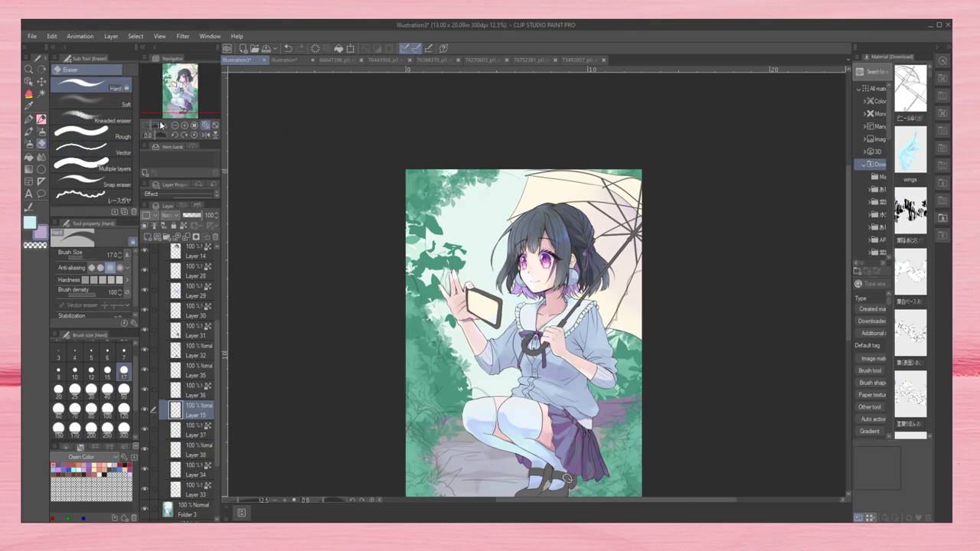
Step: Paint soft pink shading on the nose and around the lips on Layer 37 with Dense watercolor at size 17
{"action": "key", "text": "ctrl+plus"}
{"action": "key", "text": "ctrl+plus"}
{"action": "left_click", "coordinate": [191, 431]}
{"action": "key", "text": "b"}
{"action": "key", "text": "bracketleft"}
{"action": "key", "text": "bracketleft"}
{"action": "key", "text": "bracketleft"}
{"action": "key", "text": "bracketleft"}
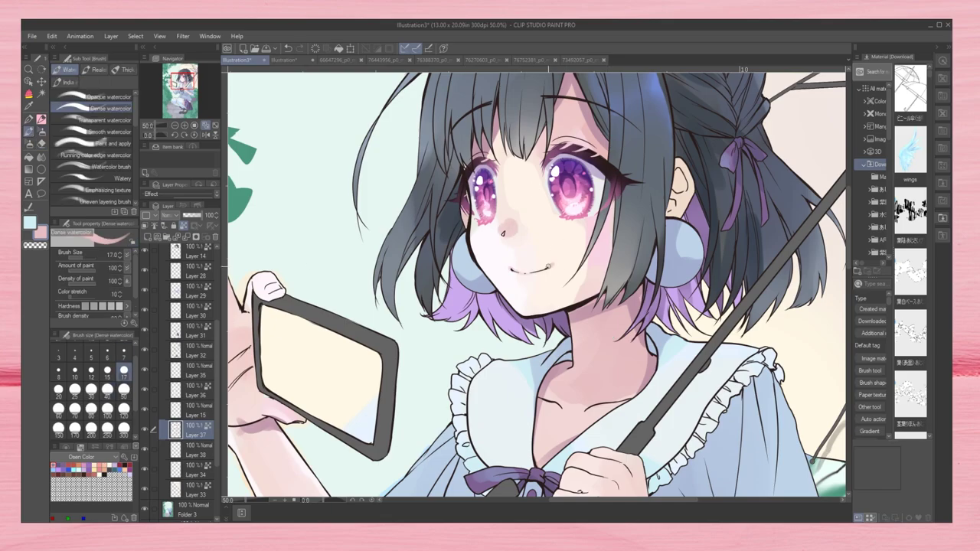
{"action": "key", "text": "h"}
{"action": "key", "text": "ctrl+0"}
{"action": "key", "text": "ctrl+plus"}
{"action": "key", "text": "ctrl+plus"}
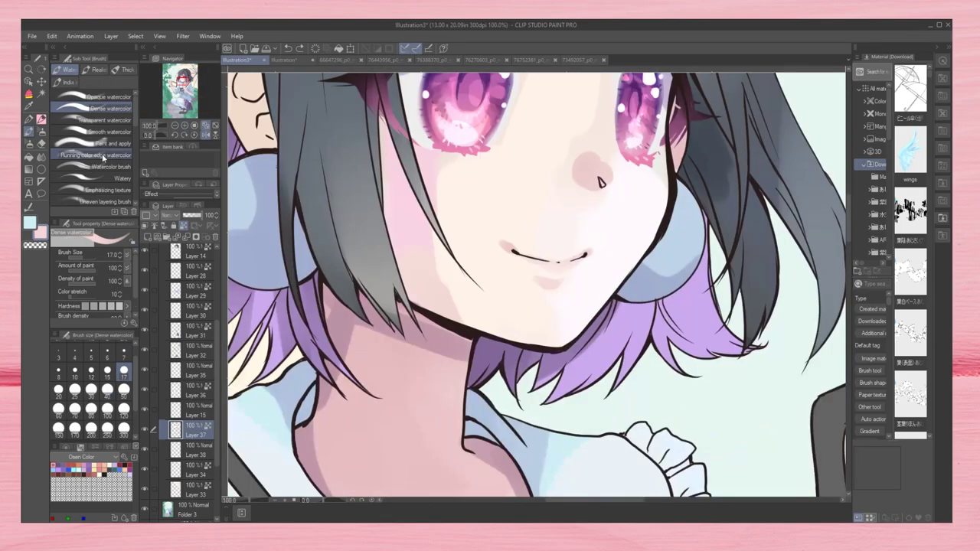
Step: Erase the closed smile and sketch an open mouth on a new layer with the SU-Cream Pencil at size 7
{"action": "key", "text": "ctrl+minus"}
{"action": "key", "text": "ctrl+0"}
{"action": "key", "text": "ctrl+plus"}
{"action": "key", "text": "ctrl+plus"}
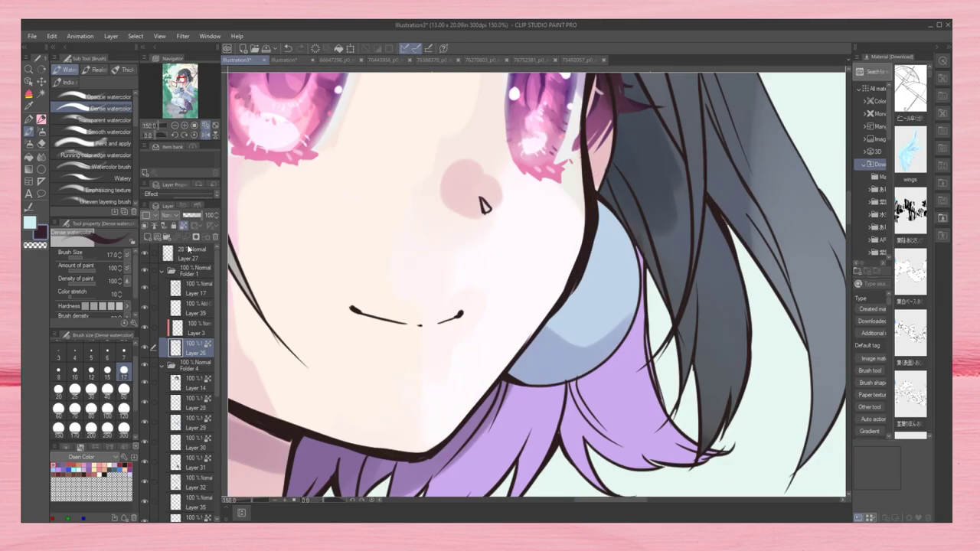
{"action": "key", "text": "e"}
{"action": "key", "text": "ctrl+minus"}
{"action": "key", "text": "p"}
{"action": "key", "text": "h"}
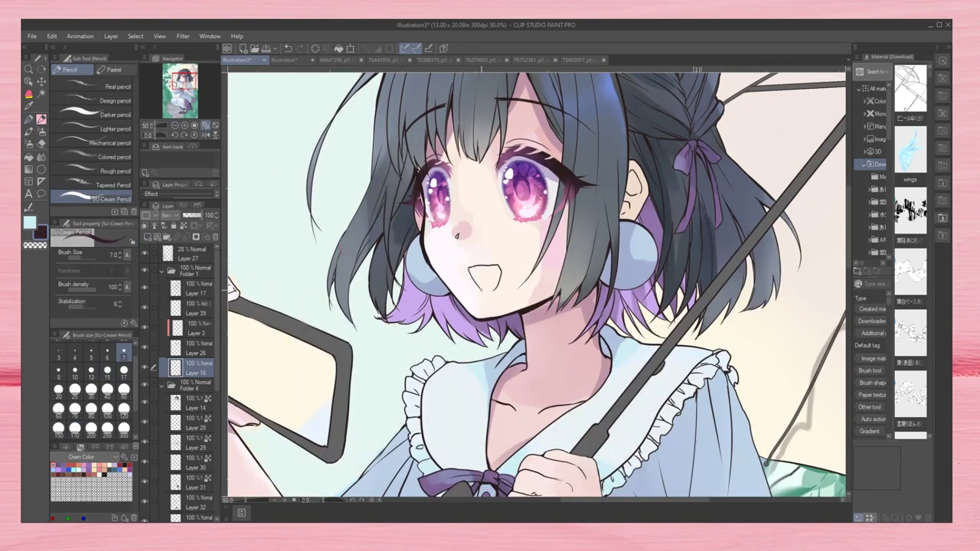
Step: Redraw the open mouth as a smaller, rounder shape, checking its placement in normal and mirrored view
{"action": "key", "text": "h"}
{"action": "key", "text": "h"}
{"action": "key", "text": "ctrl+0"}
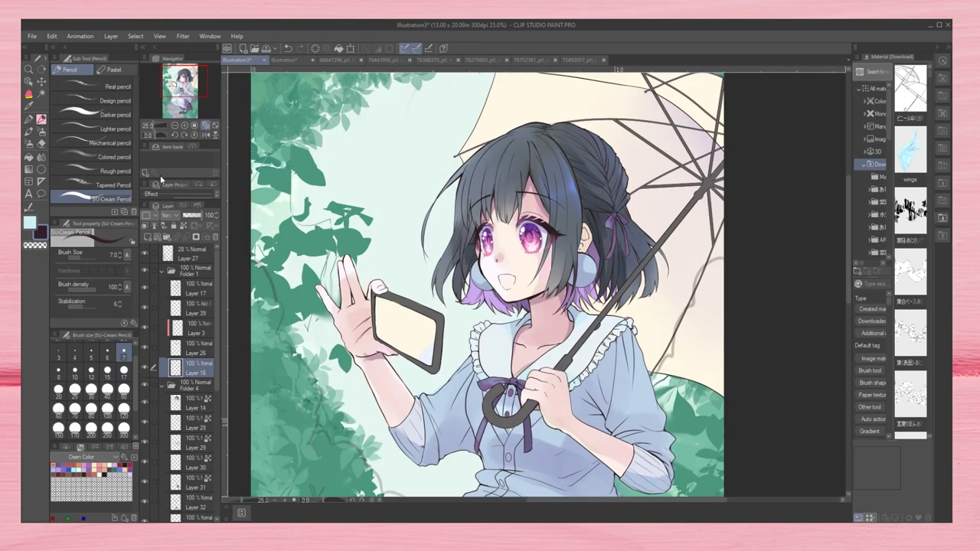
{"action": "key", "text": "ctrl+plus"}
{"action": "key", "text": "ctrl+plus"}
{"action": "key", "text": "h"}
{"action": "key", "text": "ctrl+minus"}
{"action": "key", "text": "ctrl+minus"}
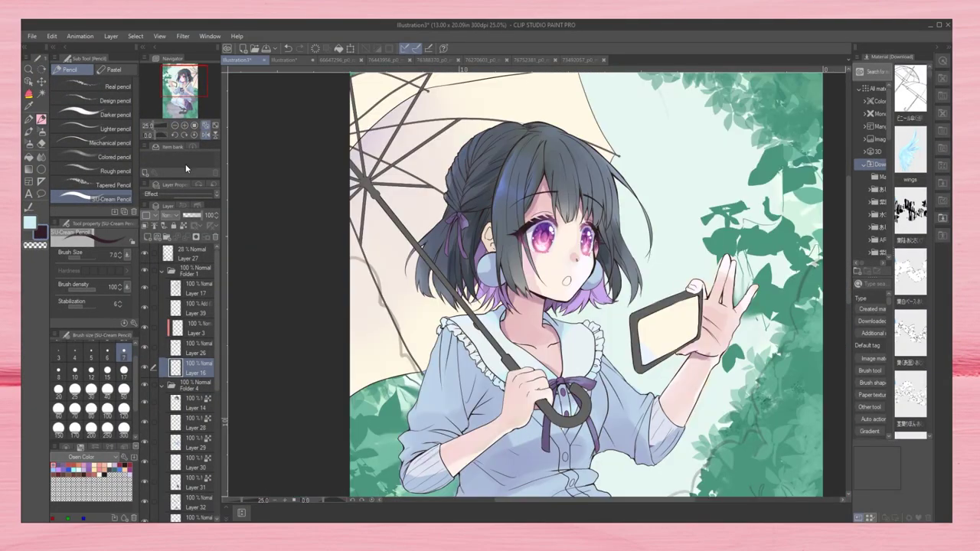
Step: Lower the mouth sketch layer to 33% opacity and prepare a new line art layer above it with the Turnip pen
{"action": "key", "text": "h"}
{"action": "key", "text": "ctrl+minus"}
{"action": "key", "text": "h"}
{"action": "key", "text": "ctrl+plus"}
{"action": "key", "text": "ctrl+plus"}
{"action": "key", "text": "ctrl+plus"}
{"action": "key", "text": "ctrl+plus"}
{"action": "key", "text": "p"}
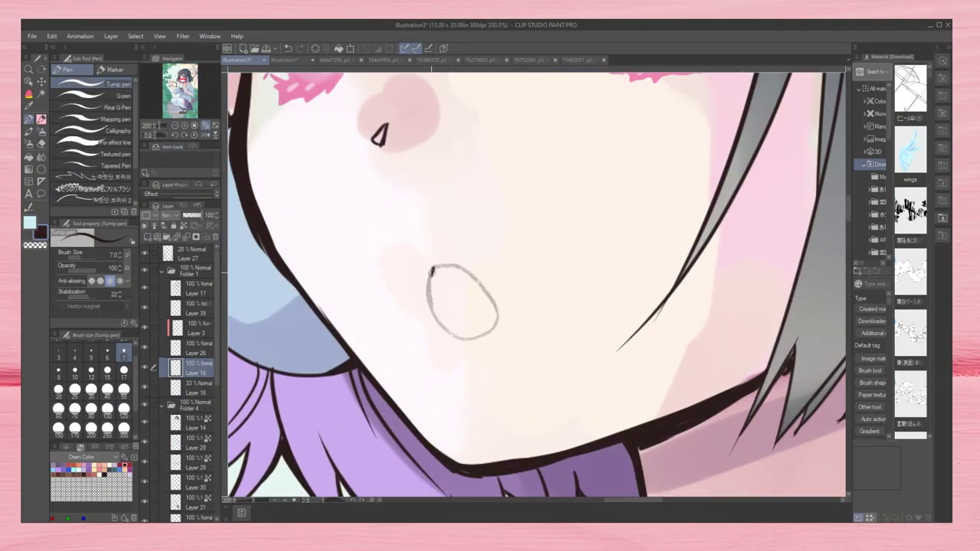
Step: Ink the small oval mouth outline with the Turnip pen at size 7 and remove the pencil sketch beneath it
{"action": "left_click_drag", "start_coordinate": [460, 263], "coordinate": [459, 337]}
{"action": "key", "text": "h"}
{"action": "left_click_drag", "start_coordinate": [628, 264], "coordinate": [614, 337]}
{"action": "key", "text": "ctrl+minus"}
{"action": "key", "text": "ctrl+minus"}
{"action": "key", "text": "ctrl+plus"}
Step: Fill the inside of the mouth with dusty pink on Layer 15, using the fill that refers to other layers
{"action": "left_click", "coordinate": [505, 288], "text": "ctrl+shift"}
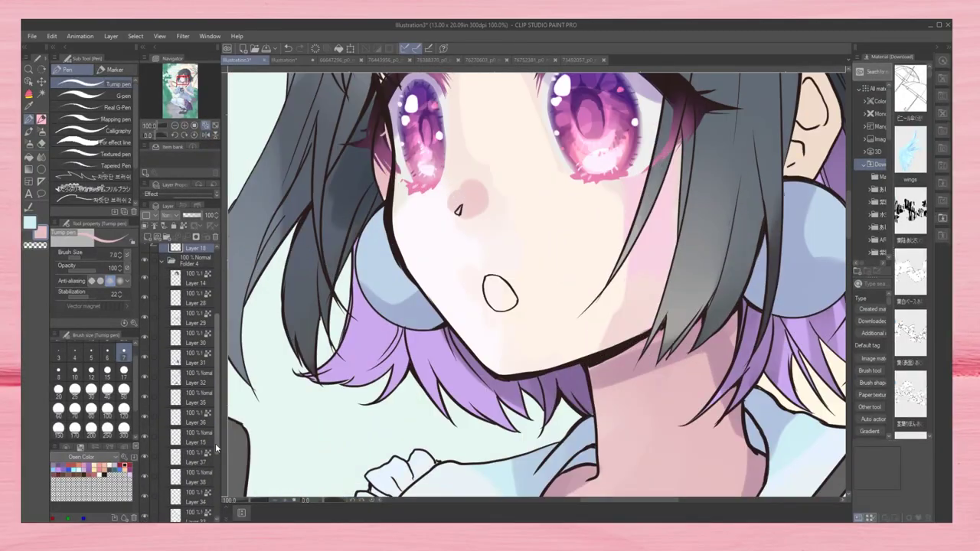
{"action": "key", "text": "g"}
{"action": "left_click", "coordinate": [506, 288], "text": "ctrl+shift"}
{"action": "left_click", "coordinate": [502, 294]}
{"action": "key", "text": "b"}
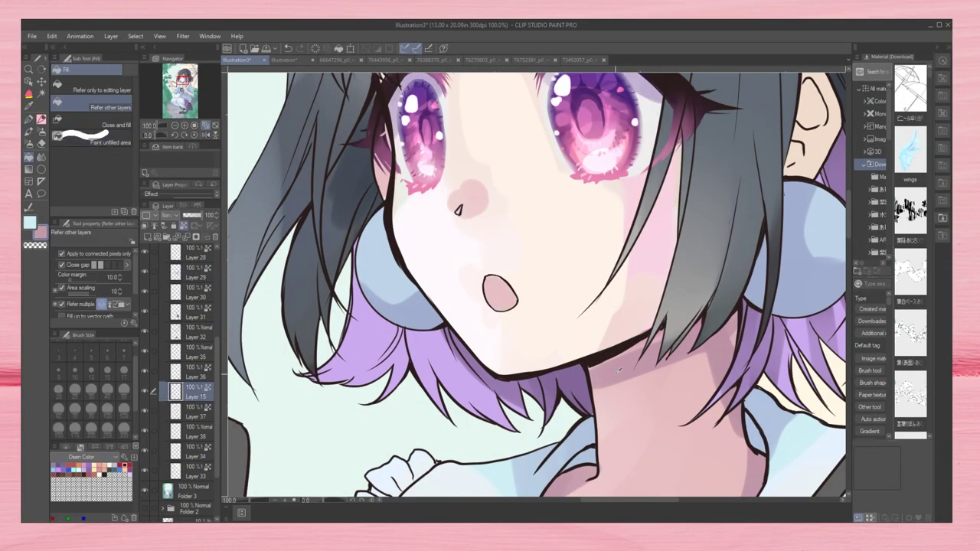
Step: Shade the inside of the mouth in two pink tones on Layer 15 and check the whole figure
{"action": "key", "text": "ctrl+minus"}
{"action": "key", "text": "ctrl+minus"}
{"action": "key", "text": "h"}
{"action": "key", "text": "ctrl+minus"}
{"action": "key", "text": "ctrl+minus"}
{"action": "key", "text": "h"}
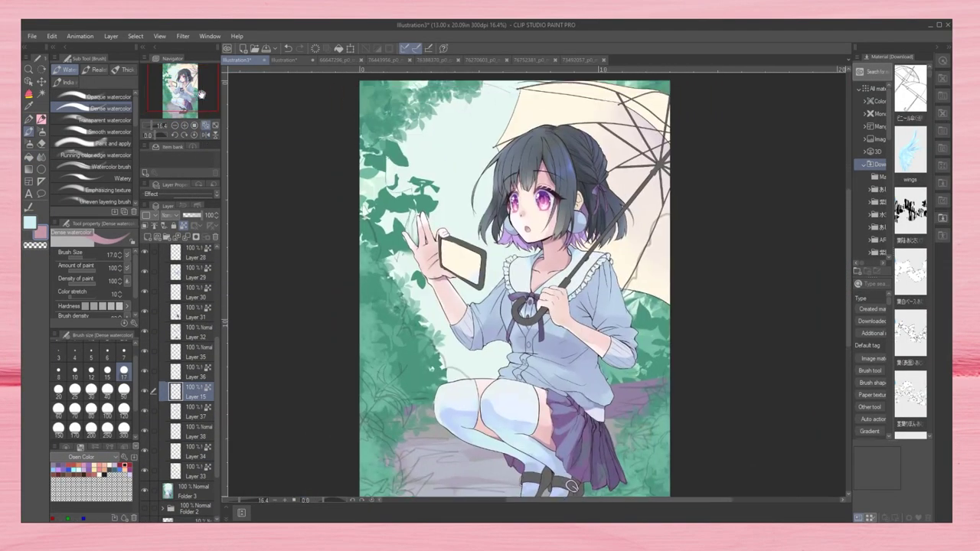
{"action": "key", "text": "ctrl+plus"}
{"action": "key", "text": "ctrl+plus"}
{"action": "key", "text": "ctrl+minus"}
{"action": "key", "text": "ctrl+minus"}
{"action": "key", "text": "ctrl+plus"}
{"action": "key", "text": "ctrl+plus"}
Step: Smooth the nose blush and skin shading of the face on Layer 37 with Opaque watercolor at size 40
{"action": "left_click", "coordinate": [471, 357], "text": "ctrl+shift"}
{"action": "key", "text": "comma"}
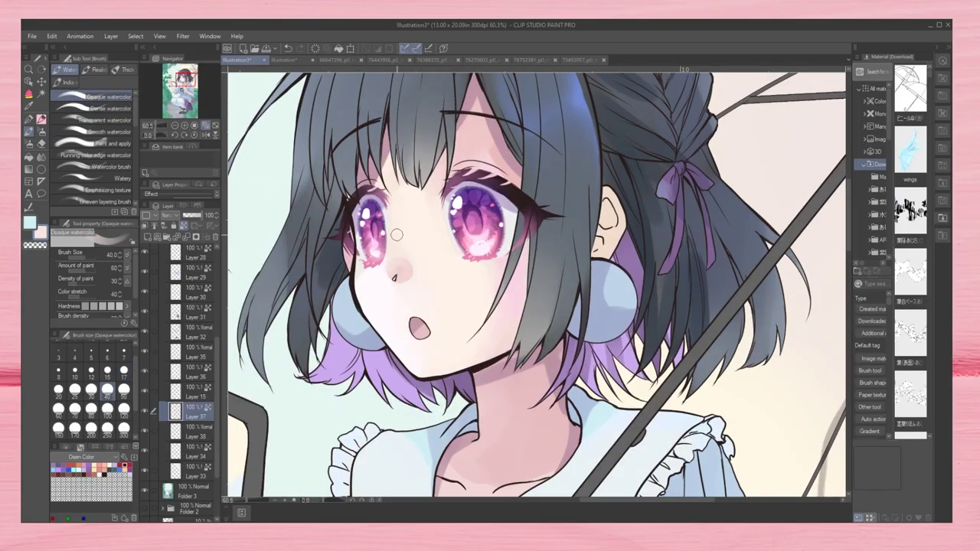
{"action": "key", "text": "h"}
{"action": "key", "text": "ctrl+minus"}
{"action": "key", "text": "ctrl+minus"}
{"action": "key", "text": "ctrl+plus"}
{"action": "key", "text": "ctrl+plus"}
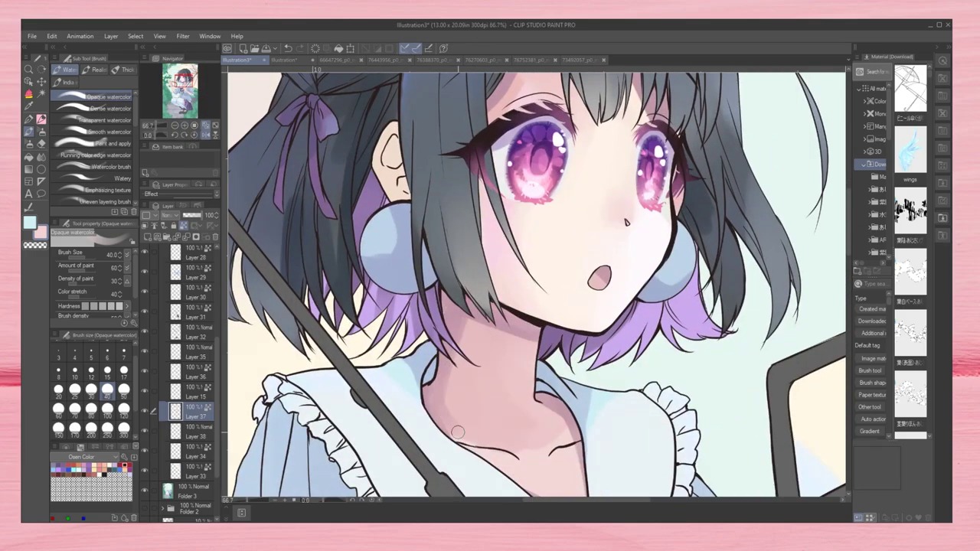
{"action": "left_click_drag", "start_coordinate": [544, 422], "coordinate": [503, 488]}
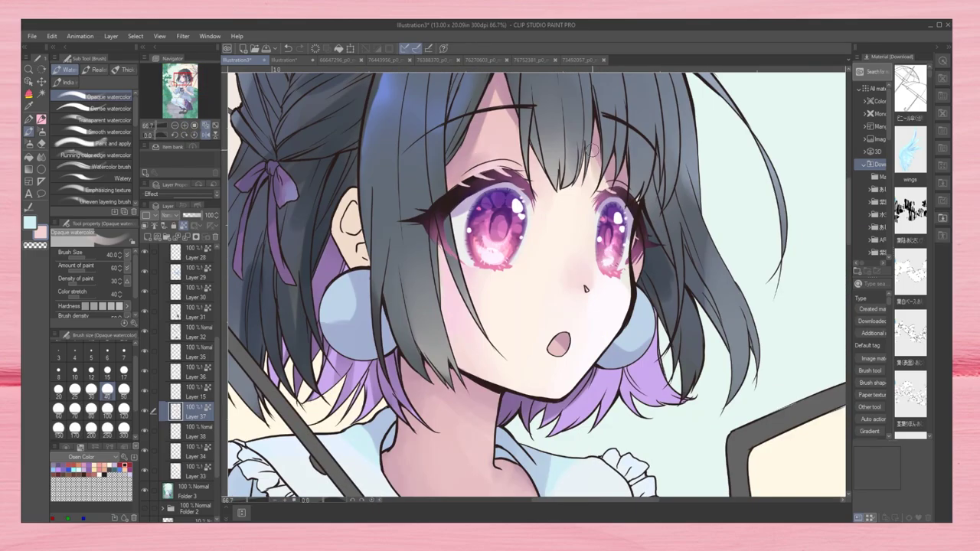
{"action": "key", "text": "ctrl+minus"}
{"action": "key", "text": "ctrl+plus"}
Step: Paint white highlights beside the nose and under the larger eye with Dense watercolor at size 17
{"action": "key", "text": "period"}
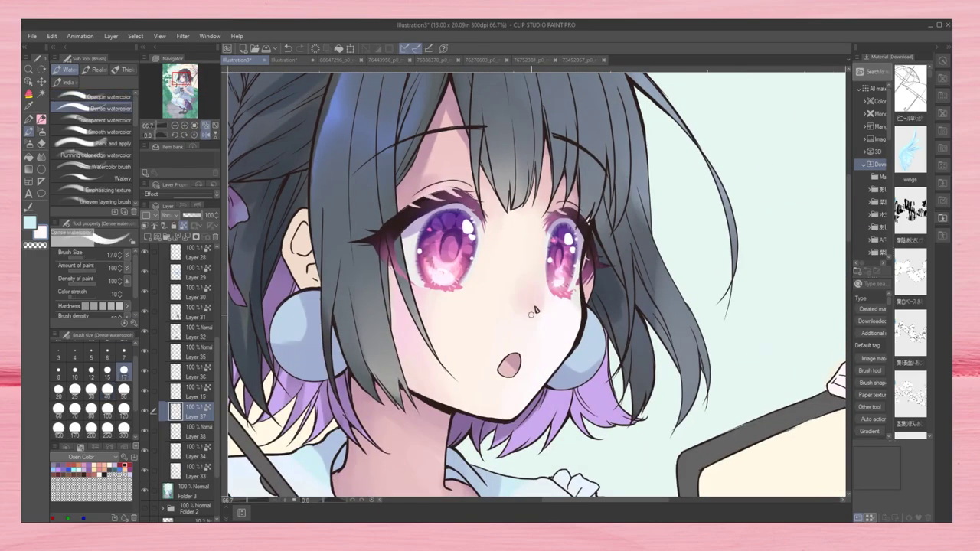
{"action": "key", "text": "ctrl+minus"}
{"action": "key", "text": "ctrl+minus"}
{"action": "key", "text": "h"}
{"action": "key", "text": "ctrl+plus"}
{"action": "key", "text": "ctrl+plus"}
{"action": "key", "text": "h"}
{"action": "key", "text": "ctrl+plus"}
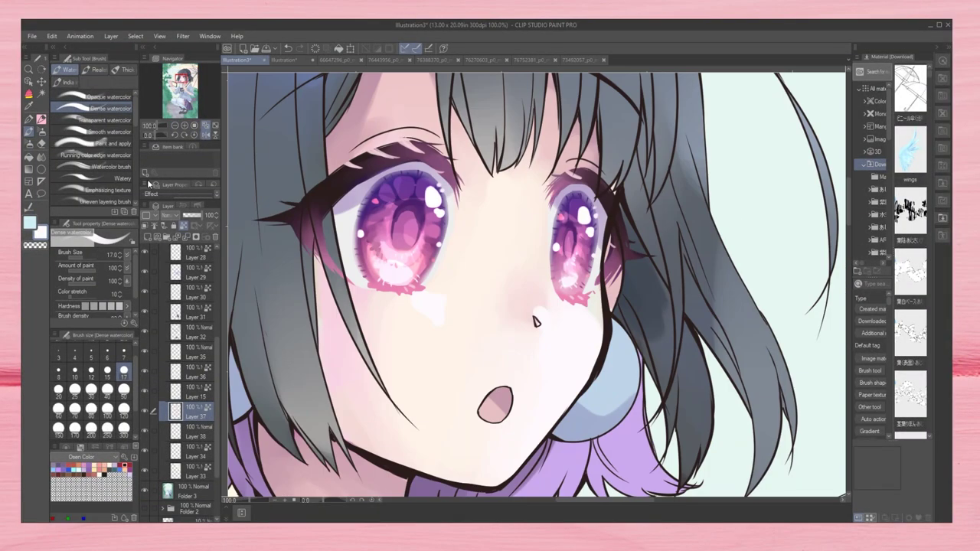
Step: Add a small dusty pink shadow under the nose with Dense watercolor at size 17, checking it in both view orientations
{"action": "left_click", "coordinate": [536, 326], "text": "alt"}
{"action": "key", "text": "ctrl+minus"}
{"action": "key", "text": "ctrl+minus"}
{"action": "key", "text": "h"}
{"action": "key", "text": "ctrl+plus"}
{"action": "key", "text": "ctrl+plus"}
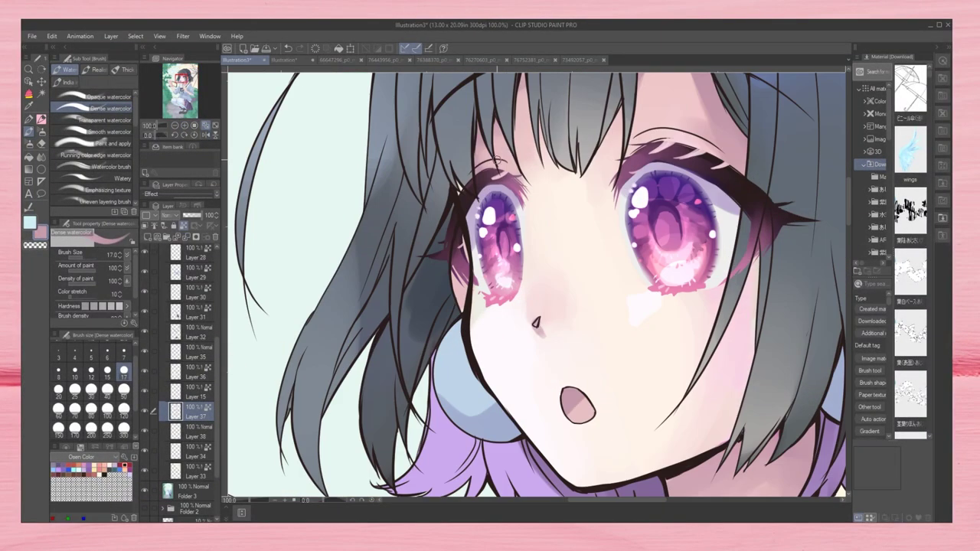
{"action": "key", "text": "h"}
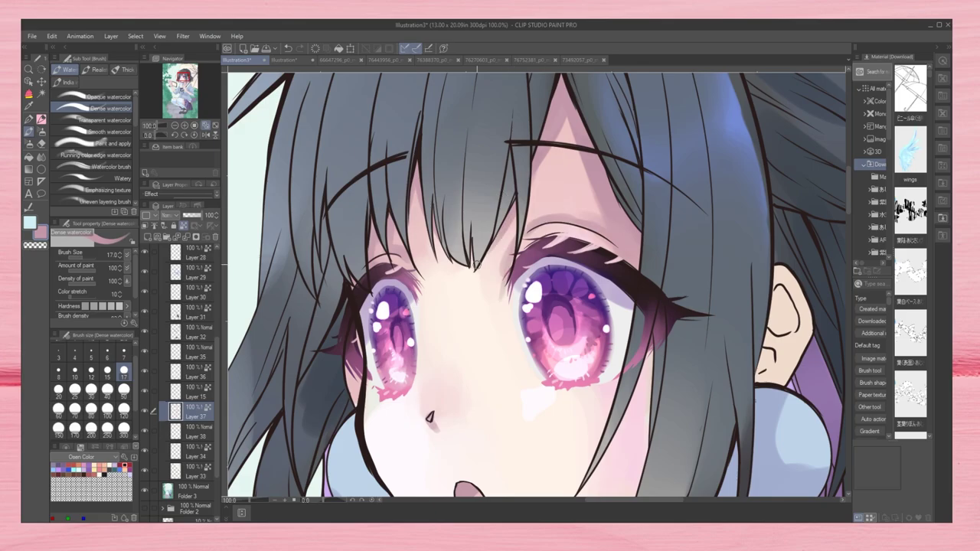
{"action": "key", "text": "ctrl+minus"}
{"action": "key", "text": "ctrl+plus"}
Step: Blend the skin under both eyes and soften the white cheek highlight with Opaque watercolor at size 40
{"action": "left_click", "coordinate": [108, 97]}
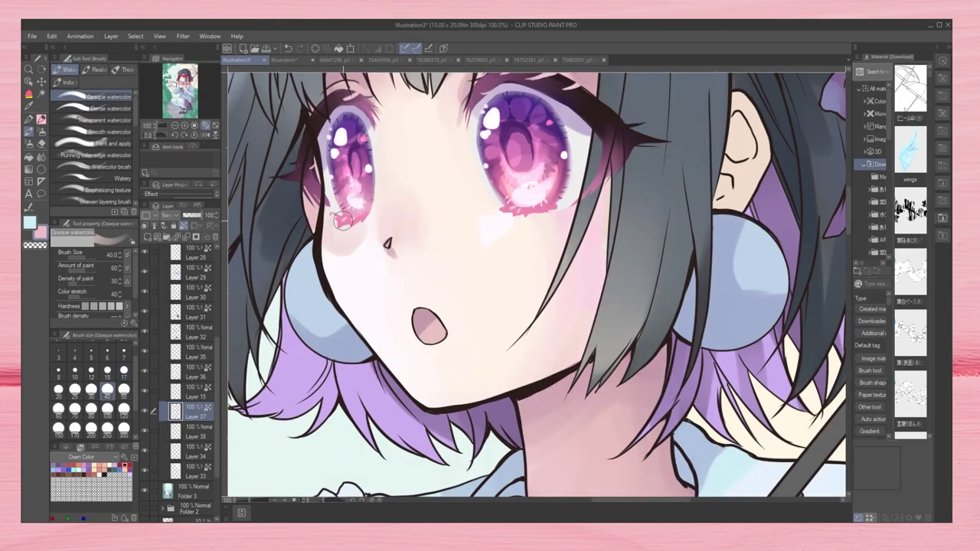
{"action": "mouse_move", "coordinate": [341, 219]}
{"action": "left_mouse_down"}
{"action": "mouse_move", "coordinate": [331, 253]}
{"action": "mouse_move", "coordinate": [354, 226]}
{"action": "left_mouse_up"}
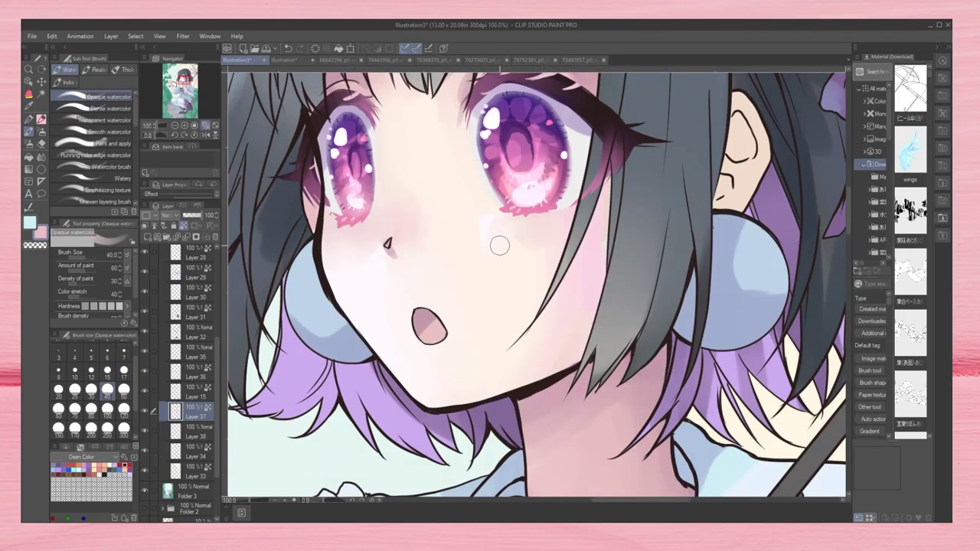
{"action": "left_click_drag", "start_coordinate": [611, 436], "coordinate": [570, 209]}
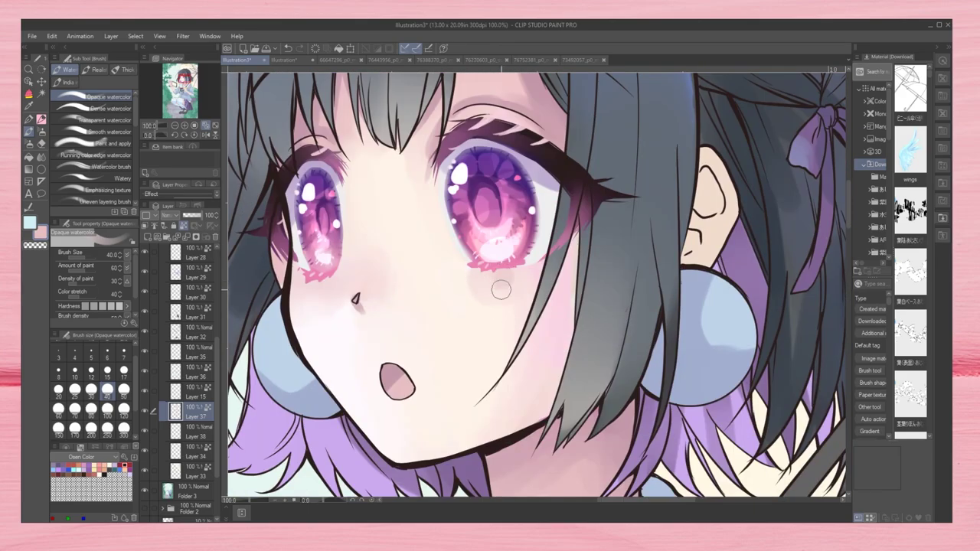
Step: Paint salmon blush under both eyes with Opaque watercolor at size 40 and soften it with the Blend tool
{"action": "key", "text": "h"}
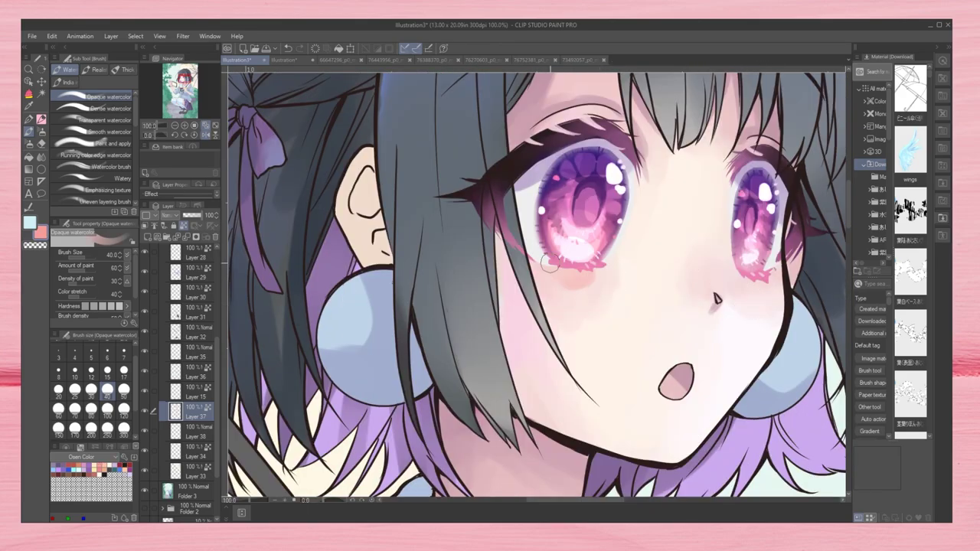
{"action": "left_click", "coordinate": [581, 295], "text": "alt"}
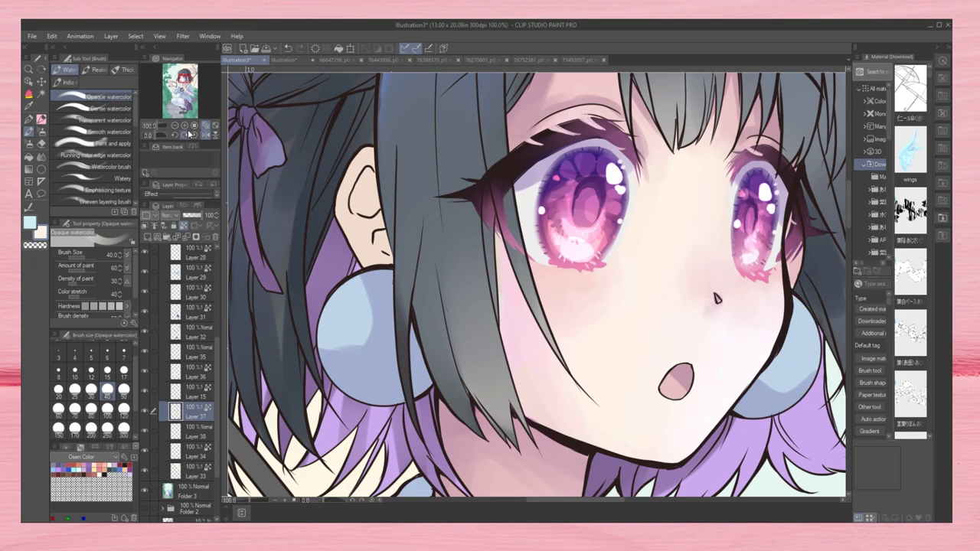
{"action": "key", "text": "h"}
{"action": "key", "text": "ctrl+minus"}
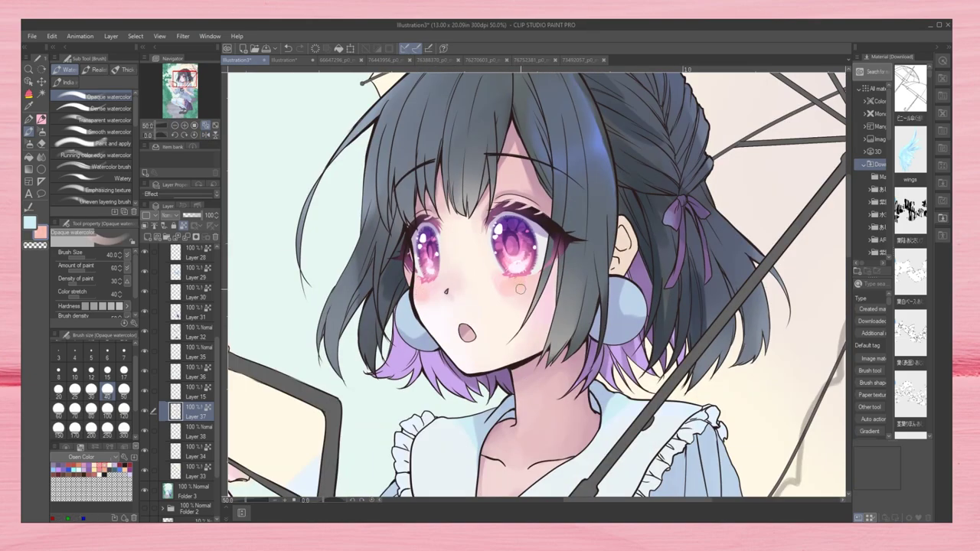
{"action": "left_click", "coordinate": [418, 296], "text": "alt"}
{"action": "key", "text": "period"}
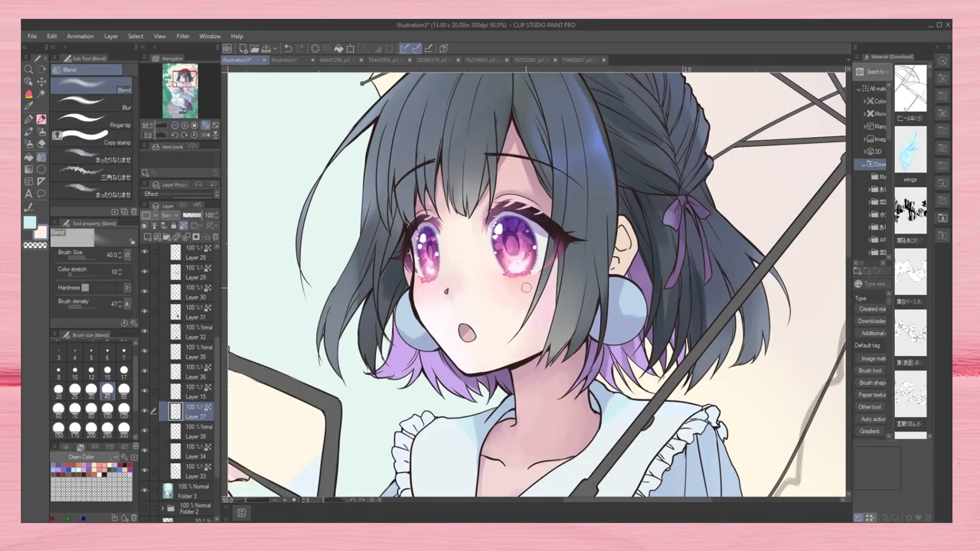
Step: Deepen the pink shadows on the neck with Dense watercolor at size 17 and soften them with Opaque watercolor at size 40
{"action": "key", "text": "h"}
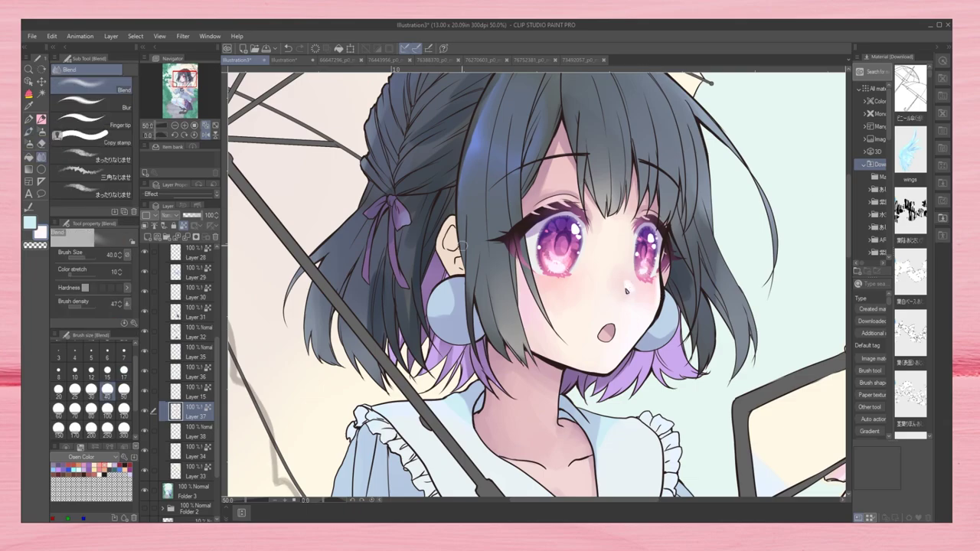
{"action": "key", "text": "h"}
{"action": "scroll", "coordinate": [536, 283], "scroll_direction": "down", "scroll_amount": 3}
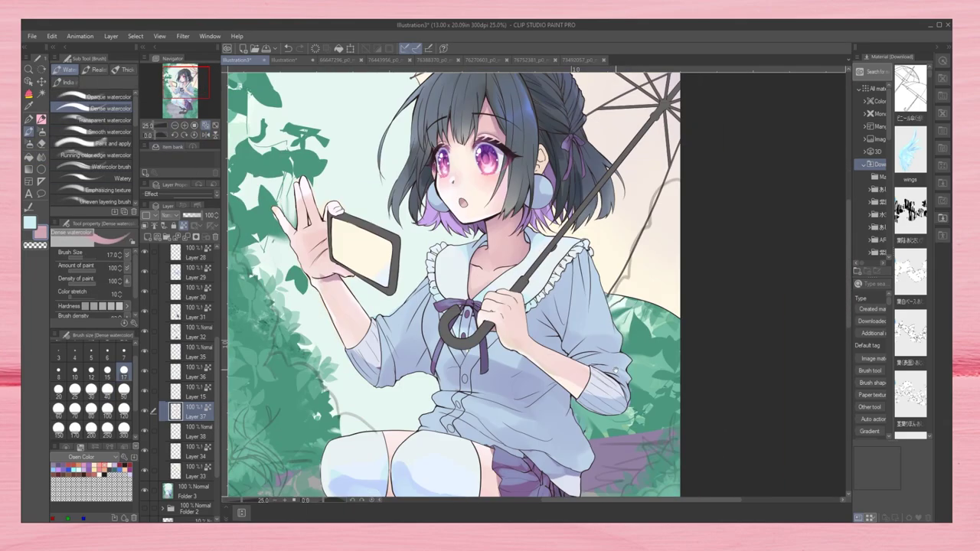
{"action": "scroll", "coordinate": [536, 283], "scroll_direction": "up", "scroll_amount": 3}
{"action": "key", "text": "comma"}
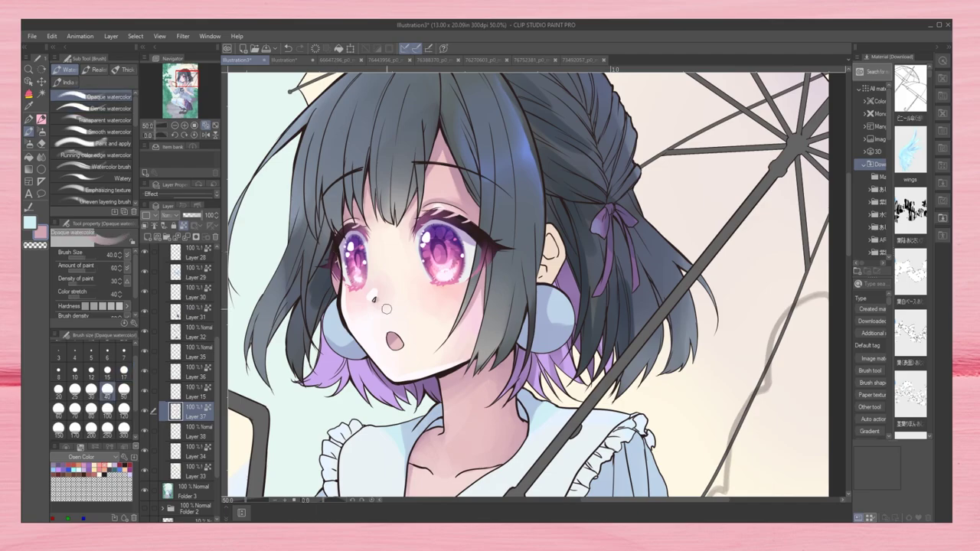
{"action": "scroll", "coordinate": [617, 299], "scroll_direction": "down", "scroll_amount": 4}
{"action": "scroll", "coordinate": [497, 230], "scroll_direction": "up", "scroll_amount": 4}
{"action": "key", "text": "period"}
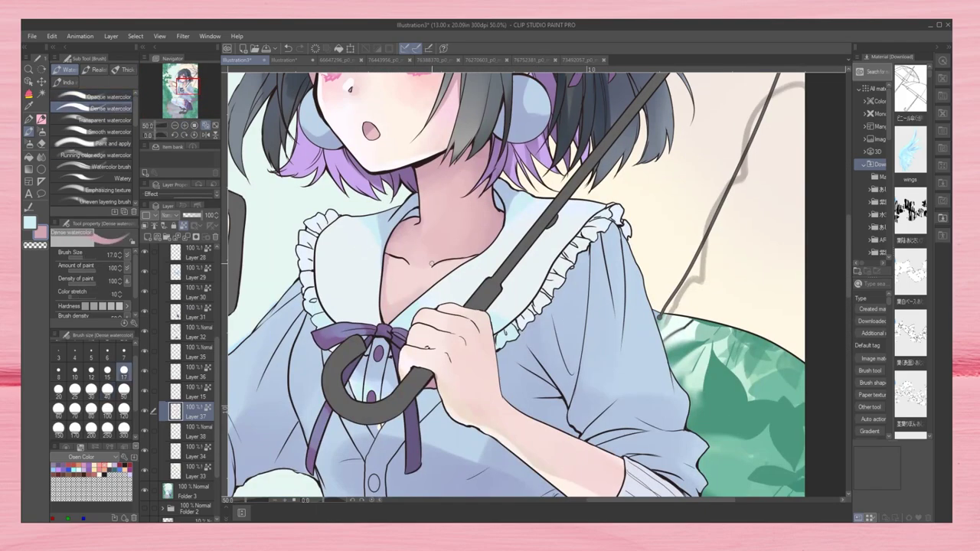
{"action": "key", "text": "comma"}
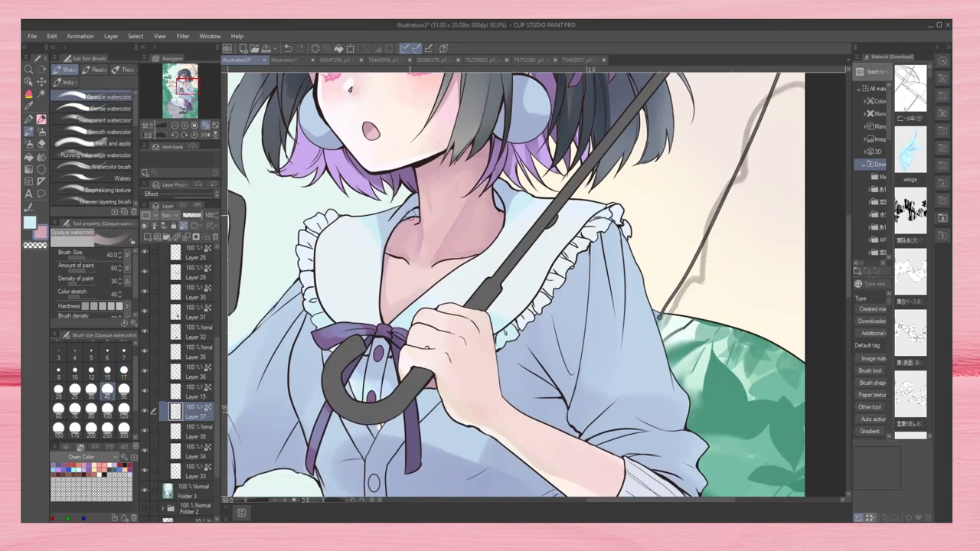
Step: Shade the raised hand and forearm with Opaque watercolor at size 40, checking the skin in both view orientations
{"action": "scroll", "coordinate": [696, 109], "scroll_direction": "down", "scroll_amount": 1}
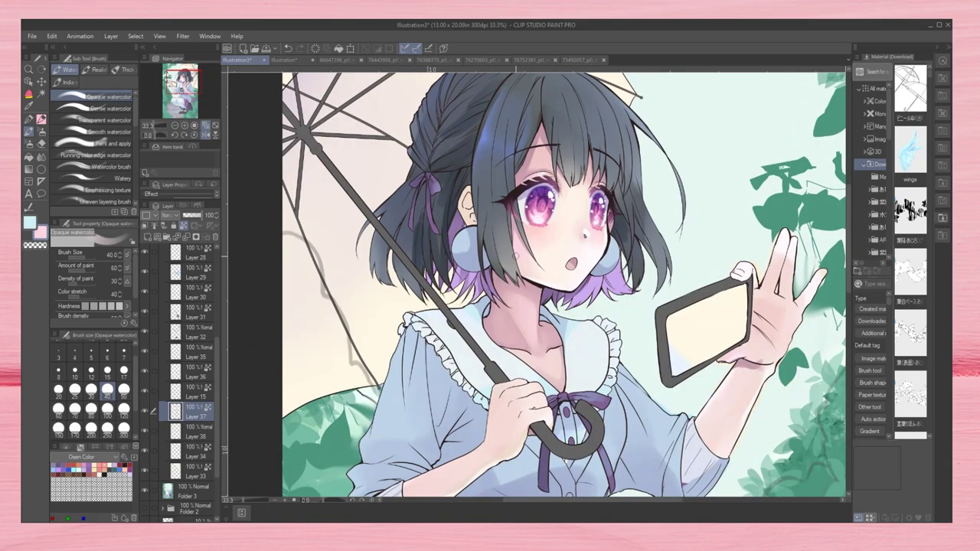
{"action": "key", "text": "h"}
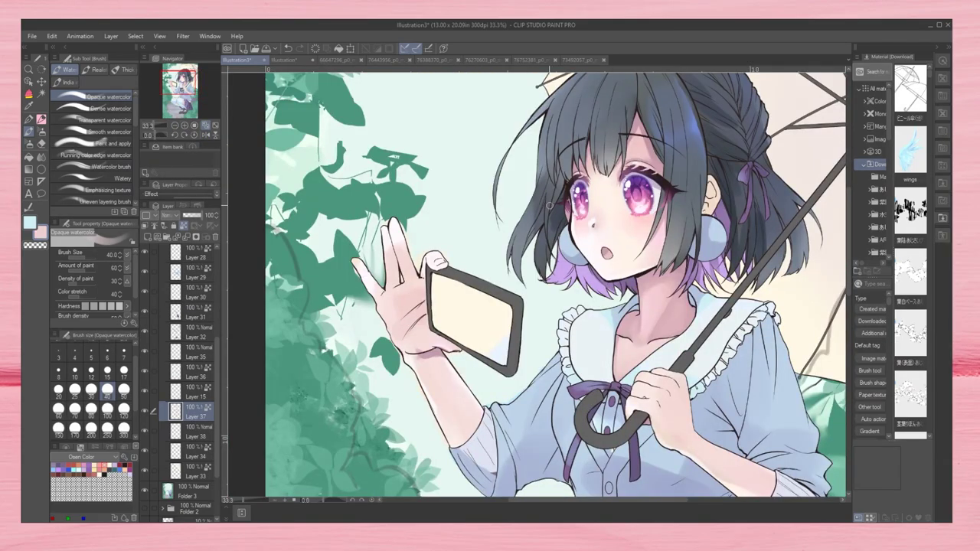
{"action": "left_click_drag", "start_coordinate": [550, 205], "coordinate": [464, 152]}
{"action": "left_click_drag", "start_coordinate": [362, 325], "coordinate": [373, 387]}
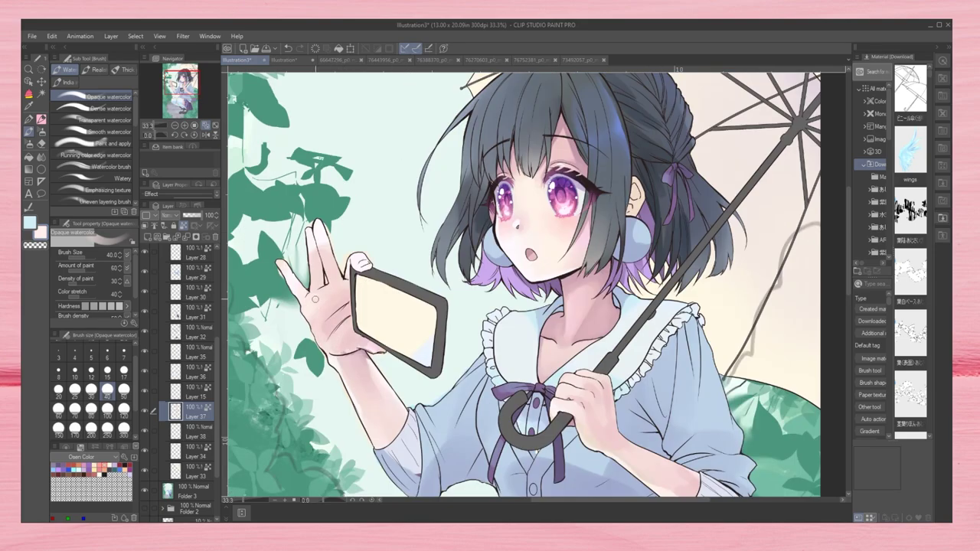
{"action": "left_click_drag", "start_coordinate": [379, 347], "coordinate": [372, 311]}
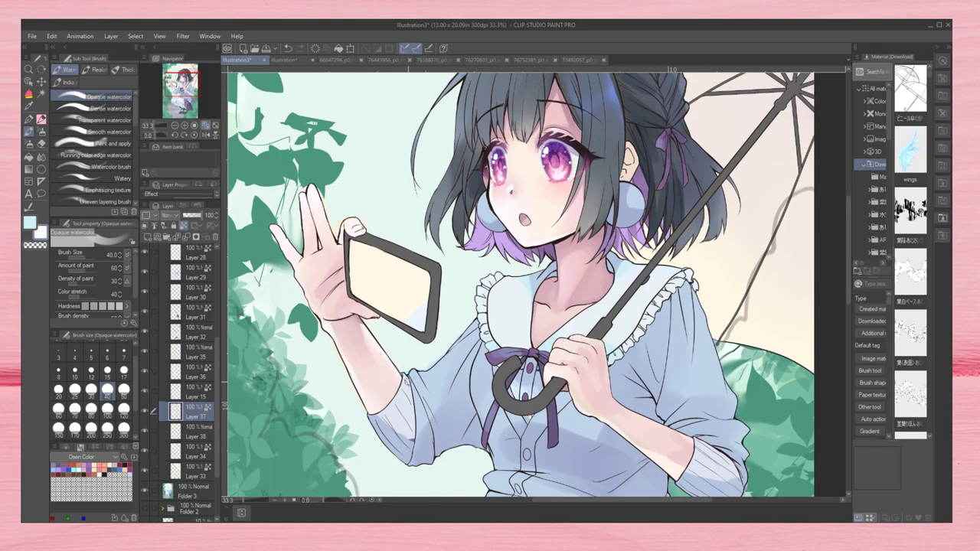
{"action": "left_click", "coordinate": [346, 318], "text": "alt"}
{"action": "mouse_move", "coordinate": [313, 240]}
{"action": "left_mouse_down"}
{"action": "mouse_move", "coordinate": [337, 245]}
{"action": "mouse_move", "coordinate": [318, 228]}
{"action": "left_mouse_up"}
{"action": "key", "text": "h"}
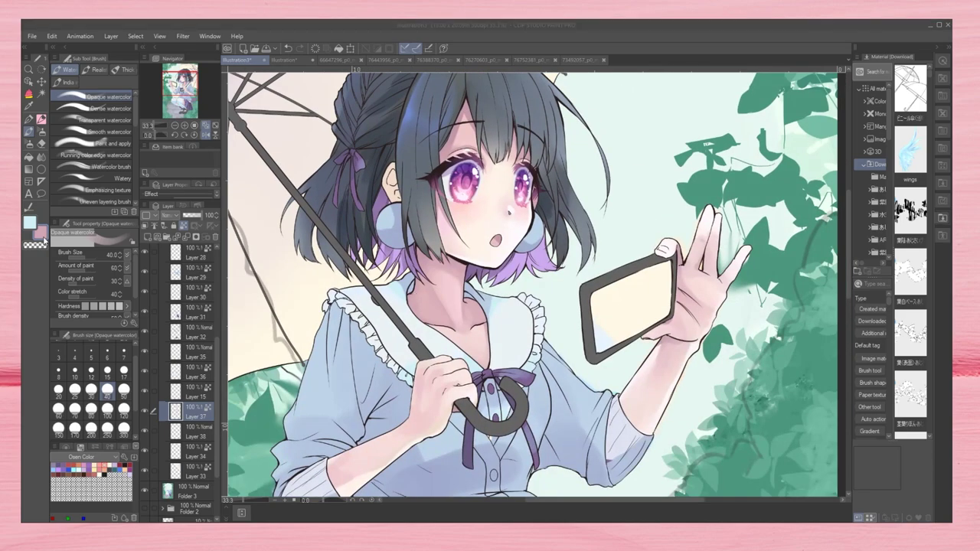
Step: Tint the line work of the arms and hands reddish mauve on Layer 17 with the Soft airbrush at size 100
{"action": "left_click", "coordinate": [42, 144]}
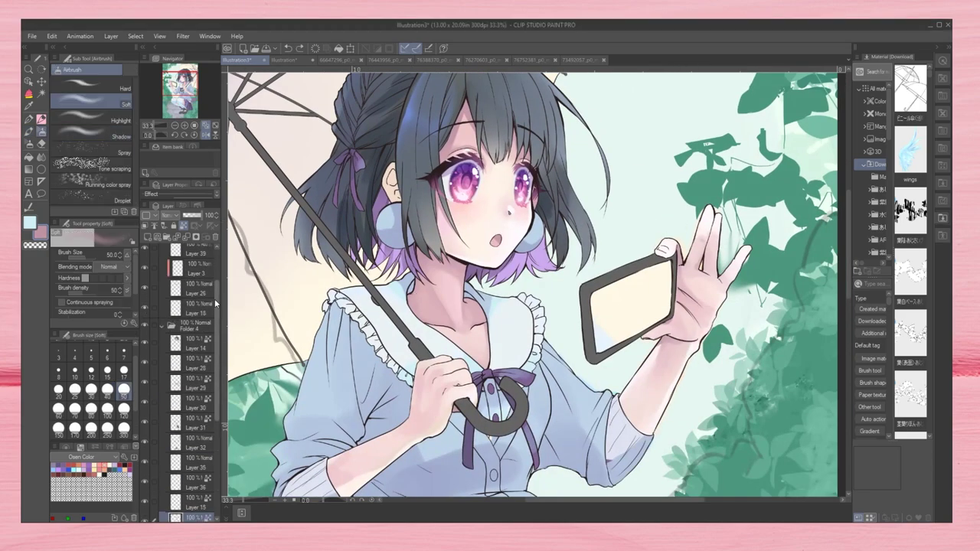
{"action": "left_click", "coordinate": [108, 408]}
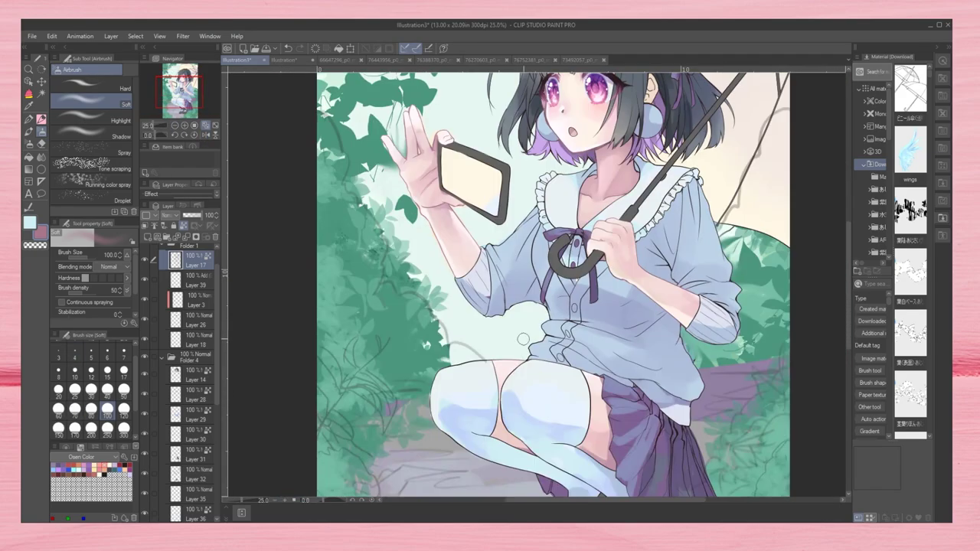
Step: Paint blue fold shadows on the umbrella-holding sleeve on Layer 29 with Dense watercolor at size 40
{"action": "left_click", "coordinate": [195, 354]}
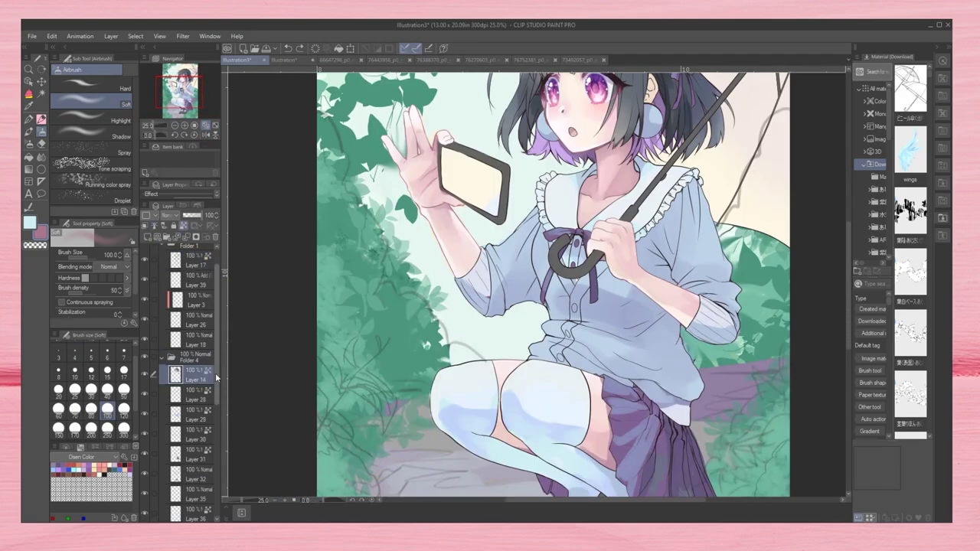
{"action": "key", "text": "ctrl+plus"}
{"action": "key", "text": "b"}
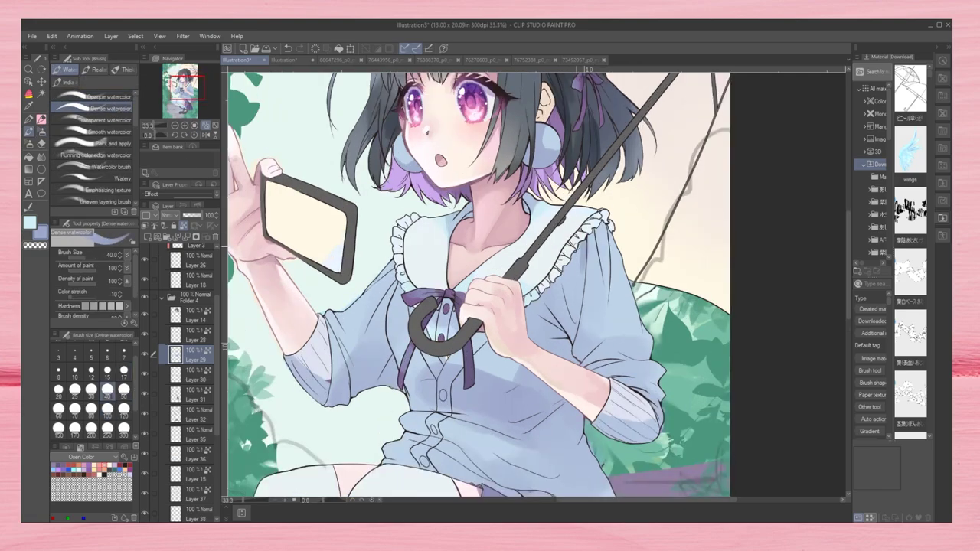
{"action": "left_click_drag", "start_coordinate": [605, 230], "coordinate": [609, 349]}
{"action": "mouse_move", "coordinate": [647, 295]}
{"action": "left_mouse_down"}
{"action": "mouse_move", "coordinate": [617, 360]}
{"action": "mouse_move", "coordinate": [663, 422]}
{"action": "left_mouse_up"}
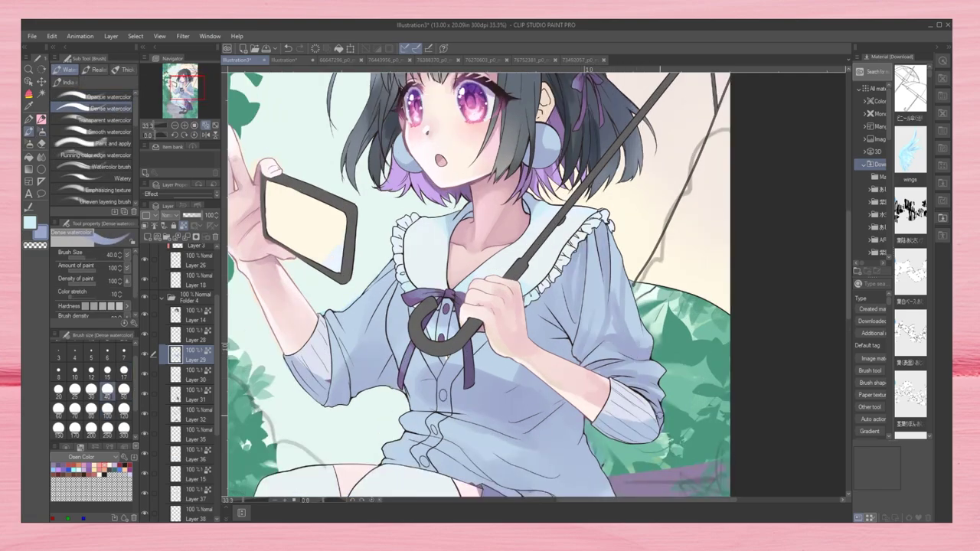
{"action": "left_click_drag", "start_coordinate": [563, 299], "coordinate": [528, 359]}
{"action": "left_click_drag", "start_coordinate": [567, 268], "coordinate": [545, 294]}
Step: Extend the blue fold shadows across the cardigan's torso, hem and raised sleeve with Dense watercolor at size 40
{"action": "key", "text": "h"}
{"action": "left_click_drag", "start_coordinate": [712, 280], "coordinate": [689, 389]}
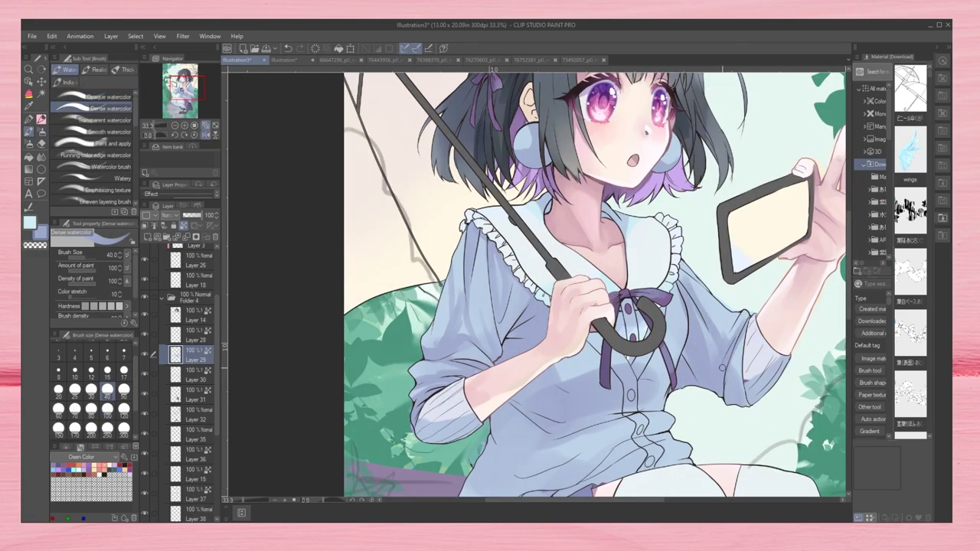
{"action": "left_click_drag", "start_coordinate": [747, 354], "coordinate": [731, 406]}
{"action": "left_click_drag", "start_coordinate": [659, 356], "coordinate": [616, 377]}
{"action": "left_click_drag", "start_coordinate": [581, 402], "coordinate": [662, 429]}
{"action": "scroll", "coordinate": [595, 283], "scroll_direction": "down", "scroll_amount": 3}
{"action": "left_click_drag", "start_coordinate": [697, 337], "coordinate": [586, 398]}
{"action": "left_click_drag", "start_coordinate": [636, 360], "coordinate": [544, 383]}
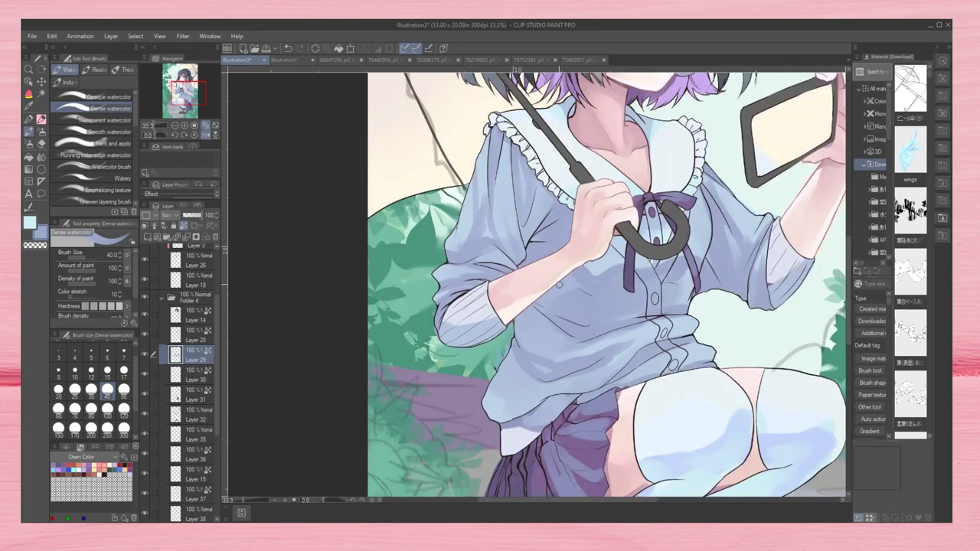
{"action": "key", "text": "h"}
{"action": "left_click_drag", "start_coordinate": [598, 397], "coordinate": [527, 421]}
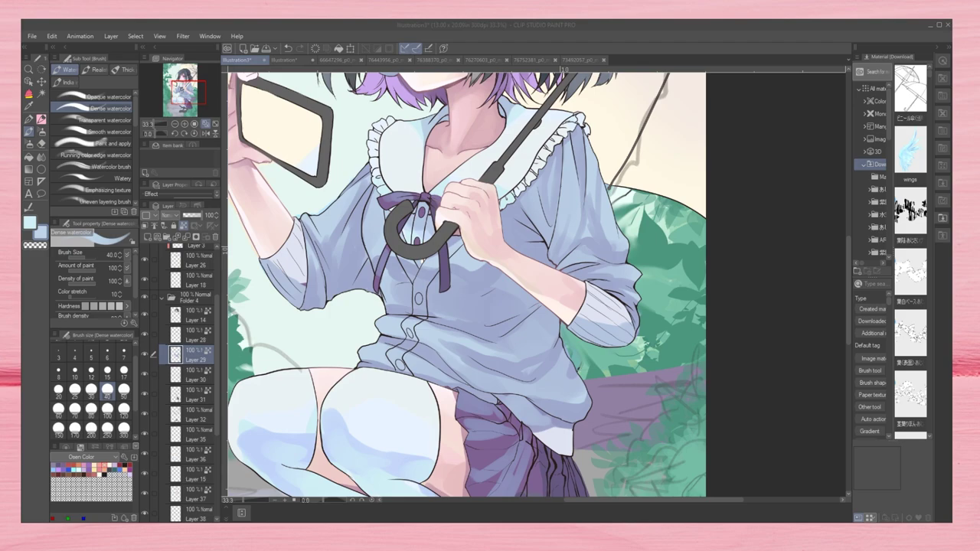
Step: Deepen the cardigan's shadows with purple using Dense watercolor at size 40, comparing both view orientations
{"action": "key", "text": "ctrl+minus"}
{"action": "scroll", "coordinate": [467, 283], "scroll_direction": "up", "scroll_amount": 3}
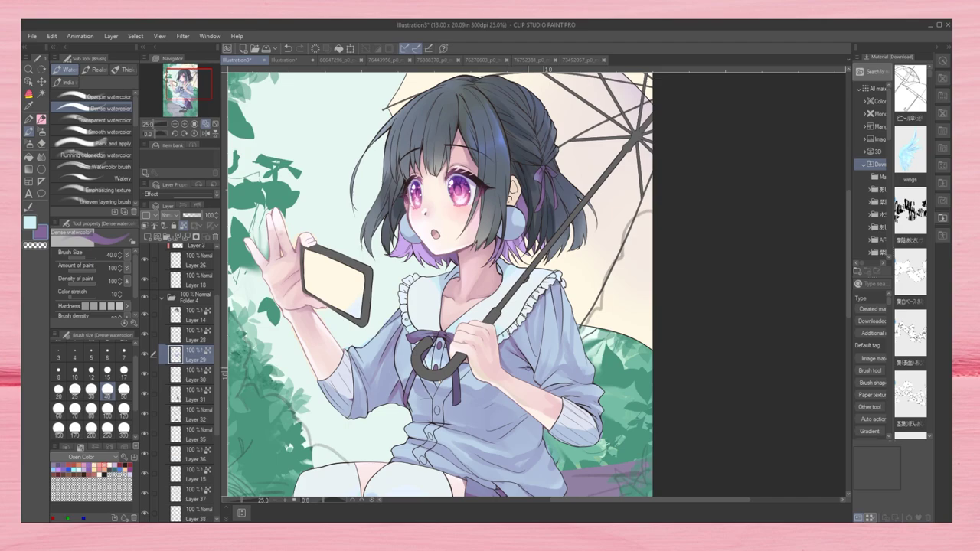
{"action": "scroll", "coordinate": [441, 284], "scroll_direction": "down", "scroll_amount": 2}
{"action": "key", "text": "h"}
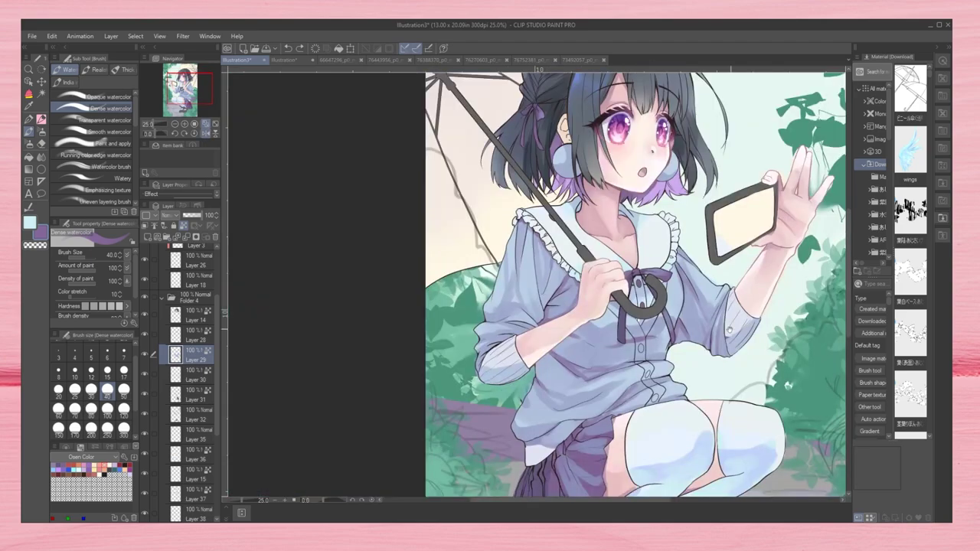
{"action": "scroll", "coordinate": [536, 283], "scroll_direction": "right", "scroll_amount": 3}
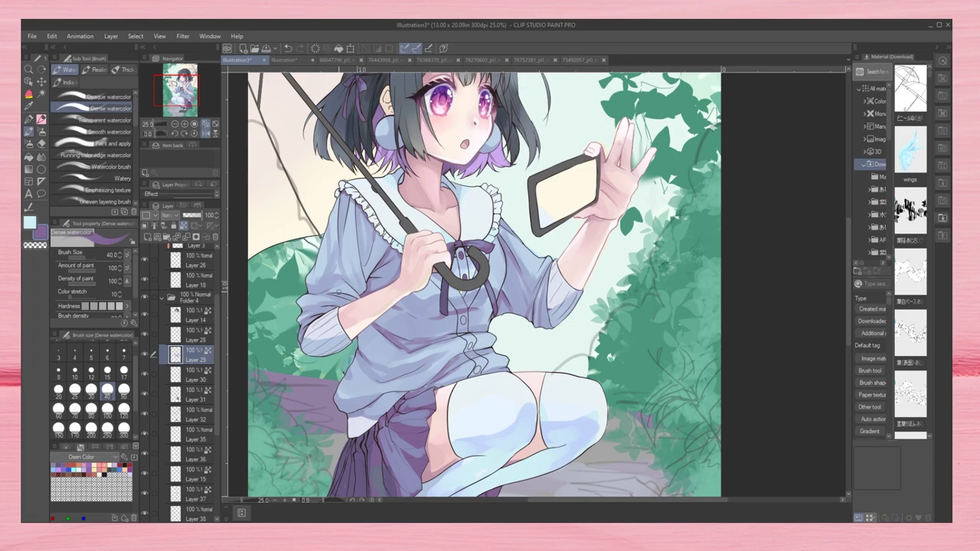
Step: Soften the cardigan's purple shadows with Opaque watercolor at size 80 and check the whole illustration
{"action": "left_click", "coordinate": [92, 97]}
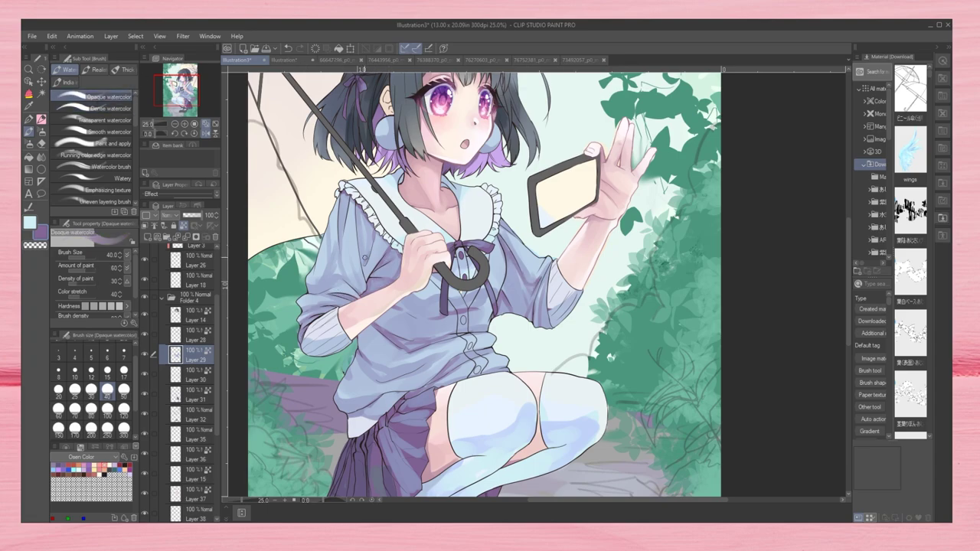
{"action": "left_click", "coordinate": [91, 409]}
{"action": "key", "text": "h"}
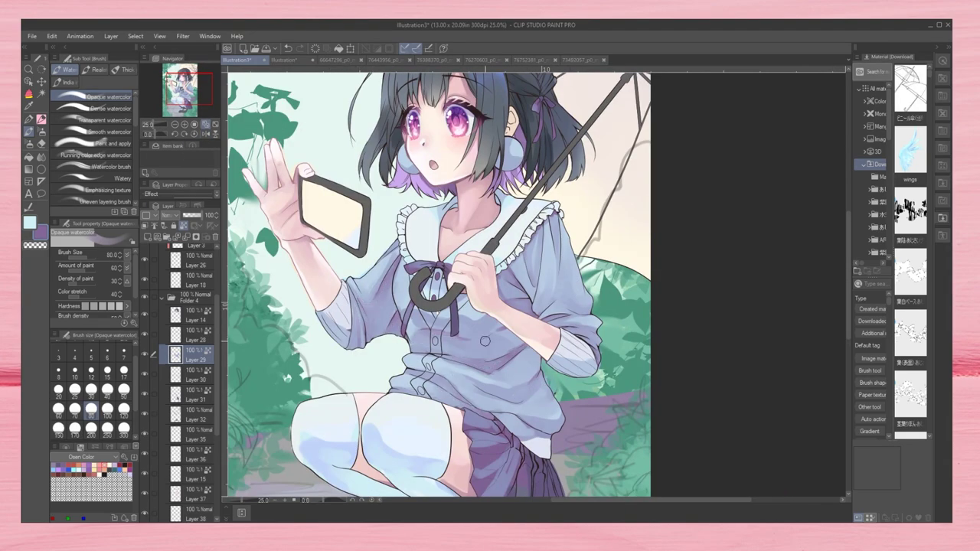
{"action": "scroll", "coordinate": [518, 261], "scroll_direction": "down", "scroll_amount": 5}
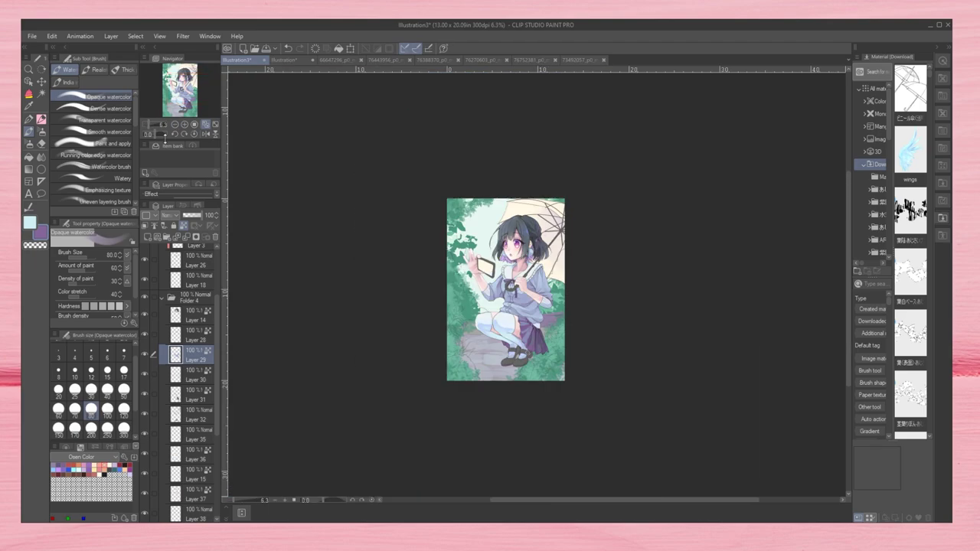
{"action": "scroll", "coordinate": [459, 245], "scroll_direction": "up", "scroll_amount": 6}
Step: Add light blue touches to the cardigan folds with Dense watercolor at size 17 and blend with Opaque watercolor at size 80
{"action": "left_click", "coordinate": [99, 108]}
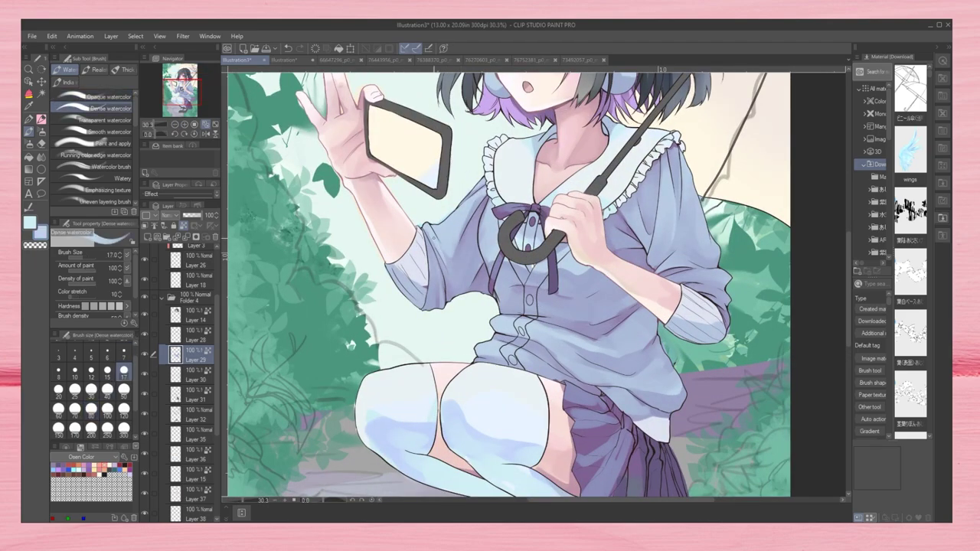
{"action": "key", "text": "comma"}
{"action": "scroll", "coordinate": [546, 160], "scroll_direction": "down", "scroll_amount": 3}
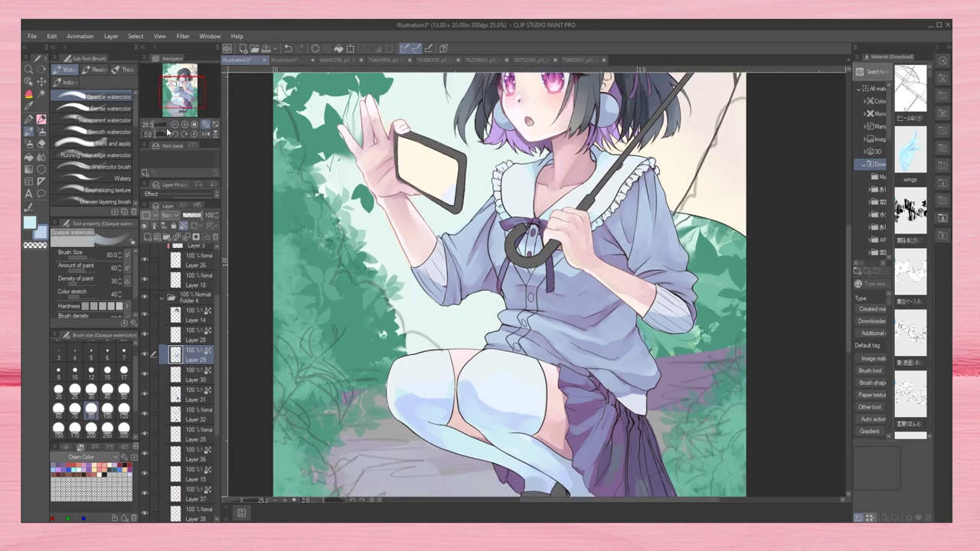
{"action": "key", "text": "h"}
{"action": "scroll", "coordinate": [640, 292], "scroll_direction": "up", "scroll_amount": 4}
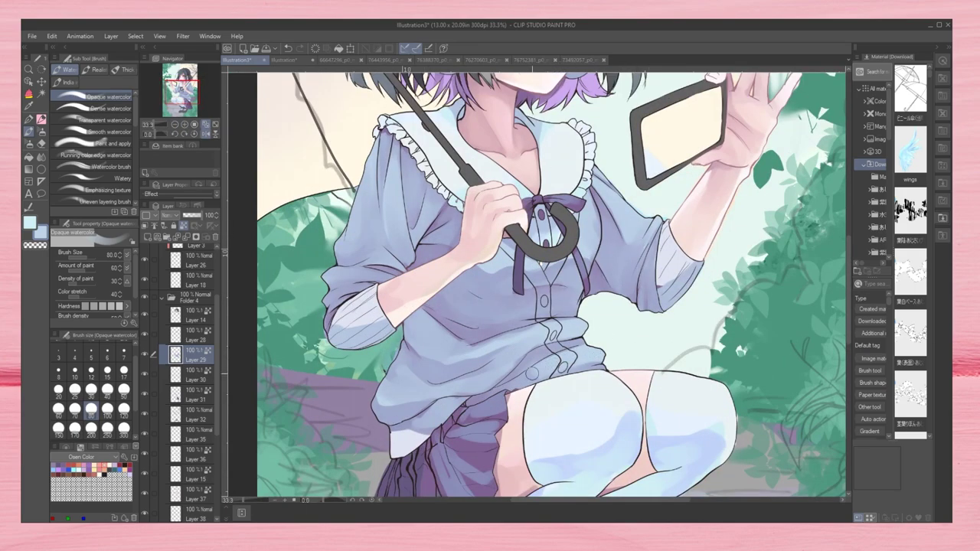
Step: Refine the raised sleeve and cardigan folds with Dense watercolor at sizes 17 and 40, blending with Opaque watercolor at size 80
{"action": "key", "text": "period"}
{"action": "left_click_drag", "start_coordinate": [652, 240], "coordinate": [659, 311]}
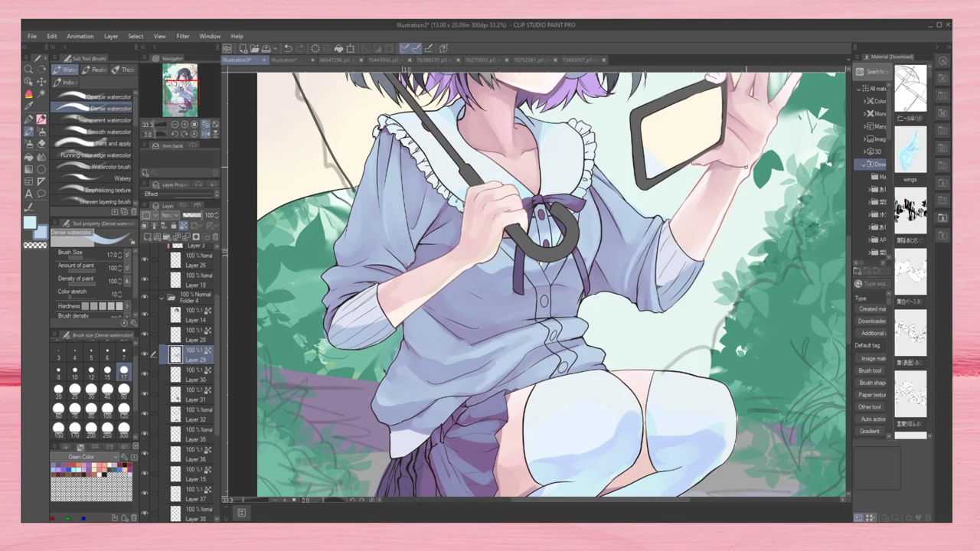
{"action": "key", "text": "ctrl+0"}
{"action": "key", "text": "ctrl+0"}
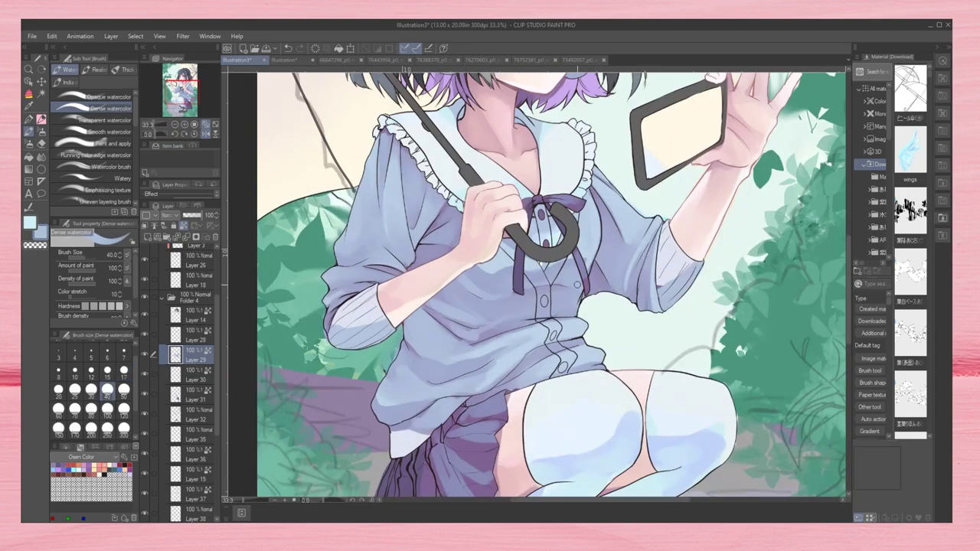
{"action": "key", "text": "comma"}
{"action": "key", "text": "ctrl+0"}
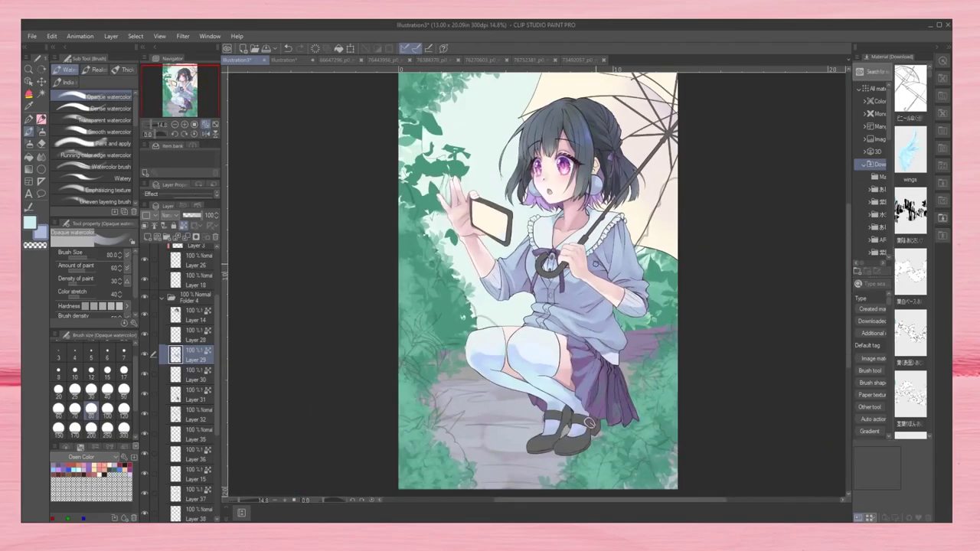
Step: Paint a band of blue highlights across the bangs on Layer 14 with Dense watercolor at size 17
{"action": "scroll", "coordinate": [553, 194], "scroll_direction": "up", "scroll_amount": 5}
{"action": "key", "text": "period"}
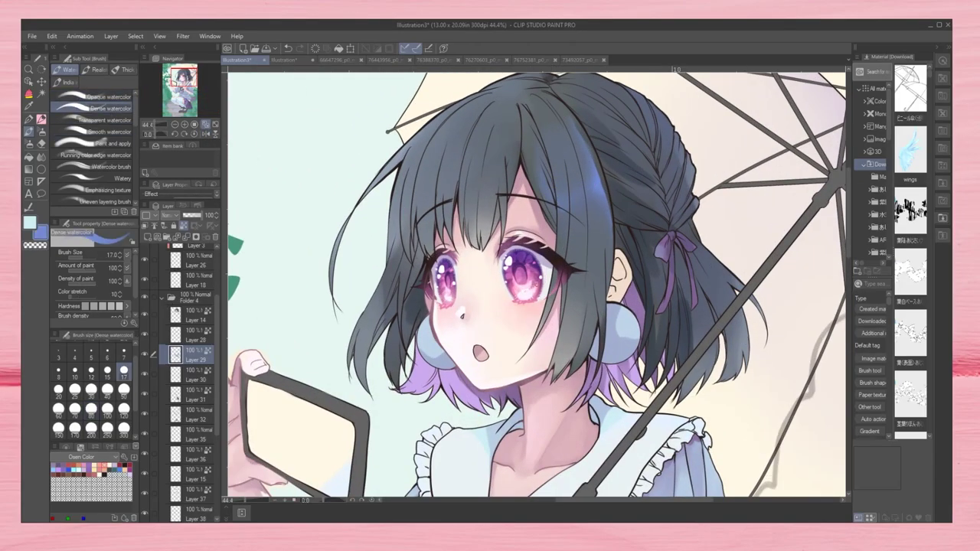
{"action": "key", "text": "alt+bracketright"}
{"action": "key", "text": "alt+bracketright"}
{"action": "left_click_drag", "start_coordinate": [437, 159], "coordinate": [481, 118]}
{"action": "mouse_move", "coordinate": [484, 166]}
{"action": "left_mouse_down"}
{"action": "mouse_move", "coordinate": [606, 200]}
{"action": "mouse_move", "coordinate": [614, 233]}
{"action": "left_mouse_up"}
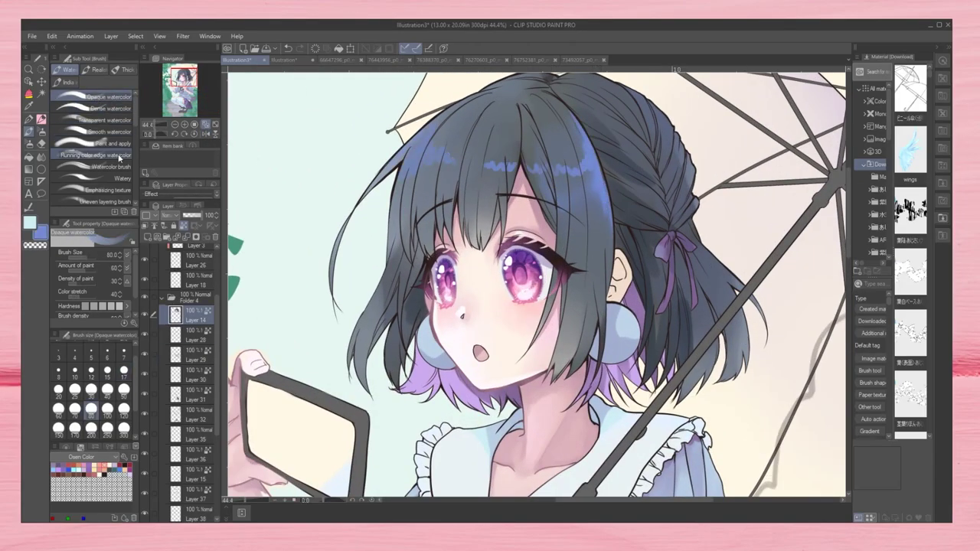
{"action": "left_click", "coordinate": [108, 372]}
{"action": "left_click_drag", "start_coordinate": [452, 164], "coordinate": [405, 192]}
{"action": "left_click_drag", "start_coordinate": [491, 171], "coordinate": [515, 183]}
Step: Blend the blue bang highlights into the dark hair with Opaque watercolor at size 80
{"action": "key", "text": "comma"}
{"action": "left_click_drag", "start_coordinate": [414, 173], "coordinate": [397, 243]}
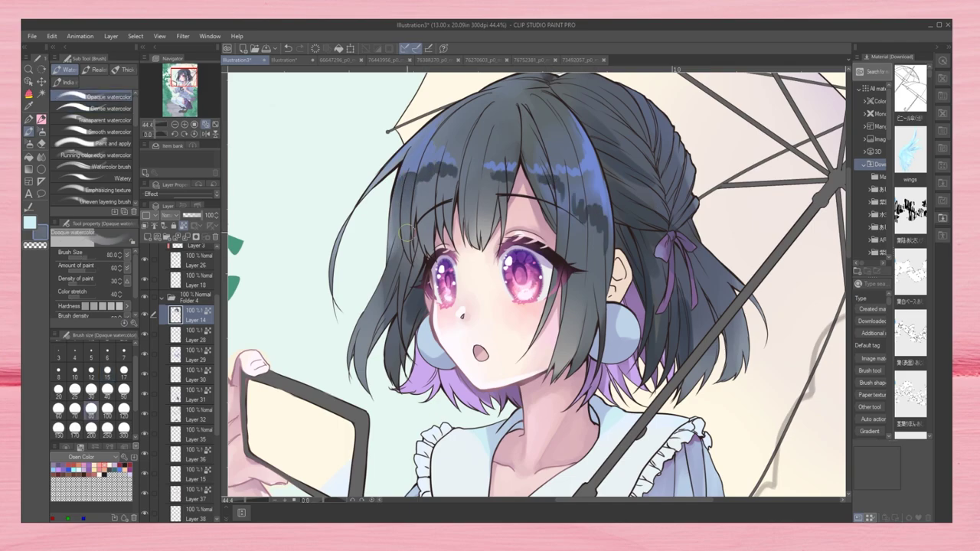
{"action": "mouse_move", "coordinate": [441, 165]}
{"action": "left_mouse_down"}
{"action": "mouse_move", "coordinate": [423, 222]}
{"action": "mouse_move", "coordinate": [471, 180]}
{"action": "mouse_move", "coordinate": [467, 234]}
{"action": "mouse_move", "coordinate": [479, 196]}
{"action": "left_mouse_up"}
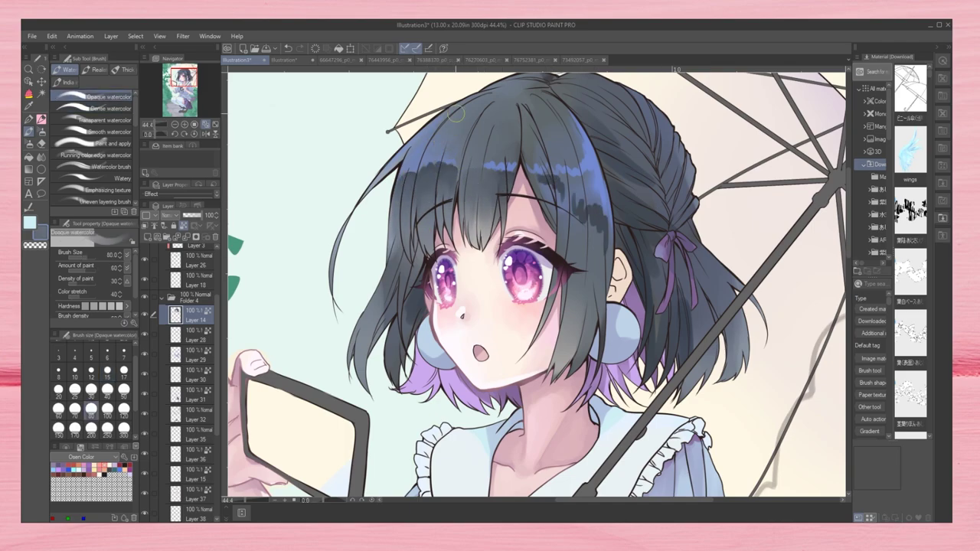
{"action": "left_click_drag", "start_coordinate": [541, 158], "coordinate": [603, 230]}
Step: Paint dark strand shadows on the braided back hair with Dense watercolor at size 17, checking both view orientations
{"action": "key", "text": "h"}
{"action": "key", "text": "b"}
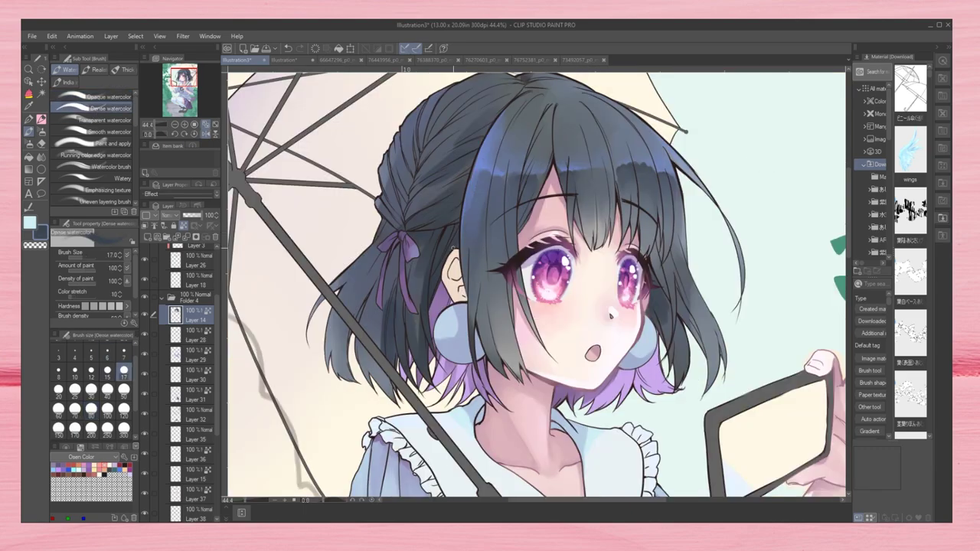
{"action": "mouse_move", "coordinate": [387, 204]}
{"action": "left_mouse_down"}
{"action": "mouse_move", "coordinate": [417, 107]}
{"action": "mouse_move", "coordinate": [477, 101]}
{"action": "mouse_move", "coordinate": [505, 78]}
{"action": "left_mouse_up"}
{"action": "key", "text": "h"}
{"action": "key", "text": "h"}
{"action": "key", "text": "h"}
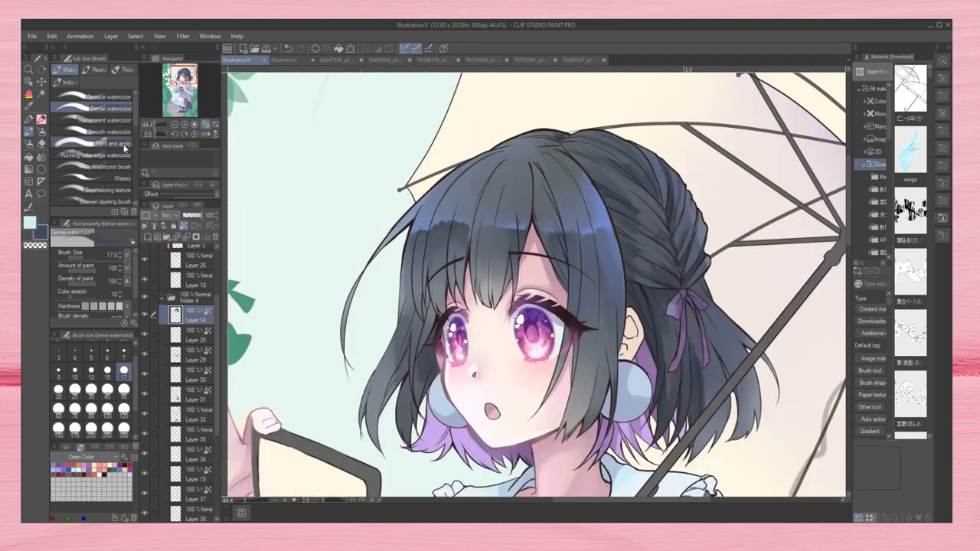
Step: Blend the dark strands of the braided back hair and crown on Layer 14 with Opaque watercolor at size 80, reducing the brush to 50
{"action": "key", "text": "b"}
{"action": "mouse_move", "coordinate": [499, 193]}
{"action": "left_mouse_down"}
{"action": "mouse_move", "coordinate": [586, 152]}
{"action": "mouse_move", "coordinate": [647, 268]}
{"action": "left_mouse_up"}
{"action": "left_click_drag", "start_coordinate": [635, 162], "coordinate": [672, 264]}
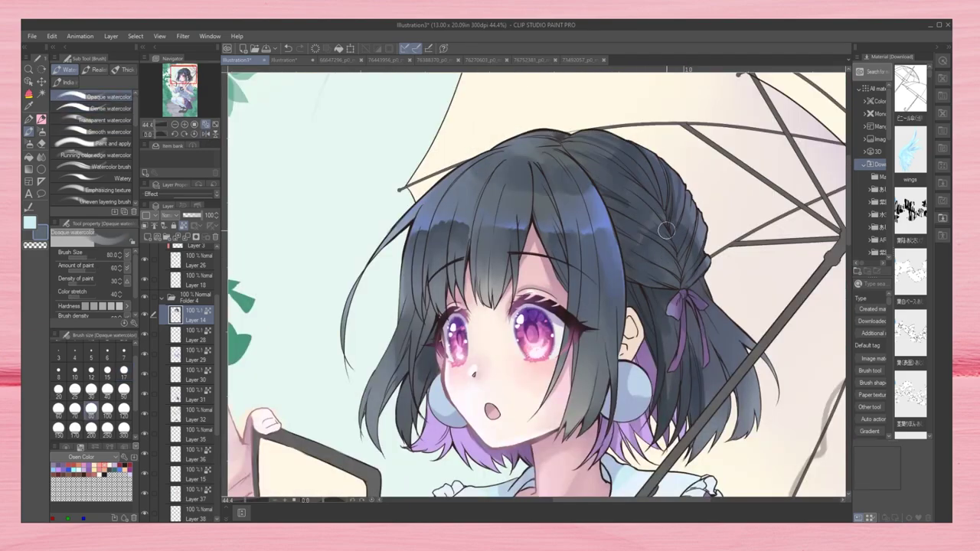
{"action": "mouse_move", "coordinate": [598, 134]}
{"action": "left_mouse_down"}
{"action": "mouse_move", "coordinate": [513, 165]}
{"action": "mouse_move", "coordinate": [605, 149]}
{"action": "left_mouse_up"}
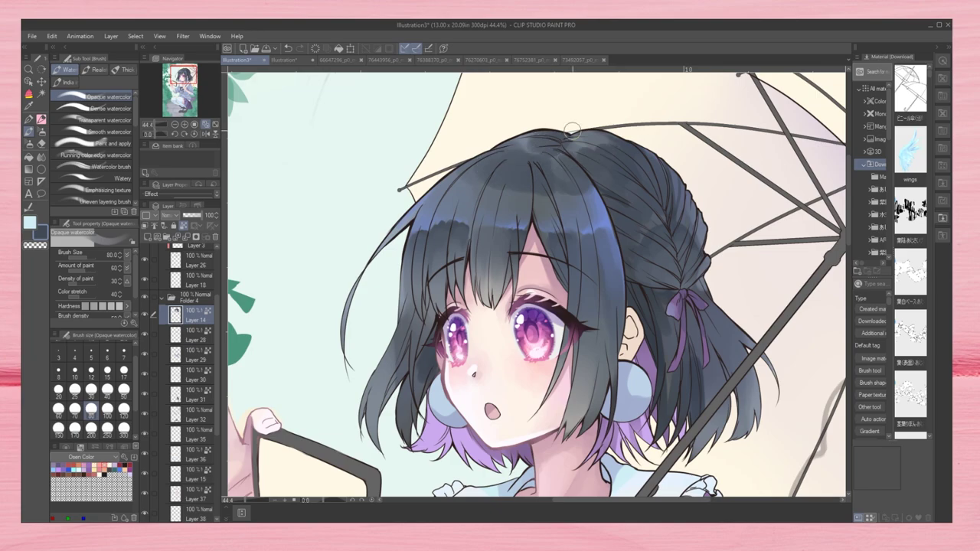
{"action": "left_click_drag", "start_coordinate": [536, 127], "coordinate": [574, 193]}
{"action": "key", "text": "ctrl+0"}
{"action": "key", "text": "h"}
{"action": "scroll", "coordinate": [536, 291], "scroll_direction": "up", "scroll_amount": 2}
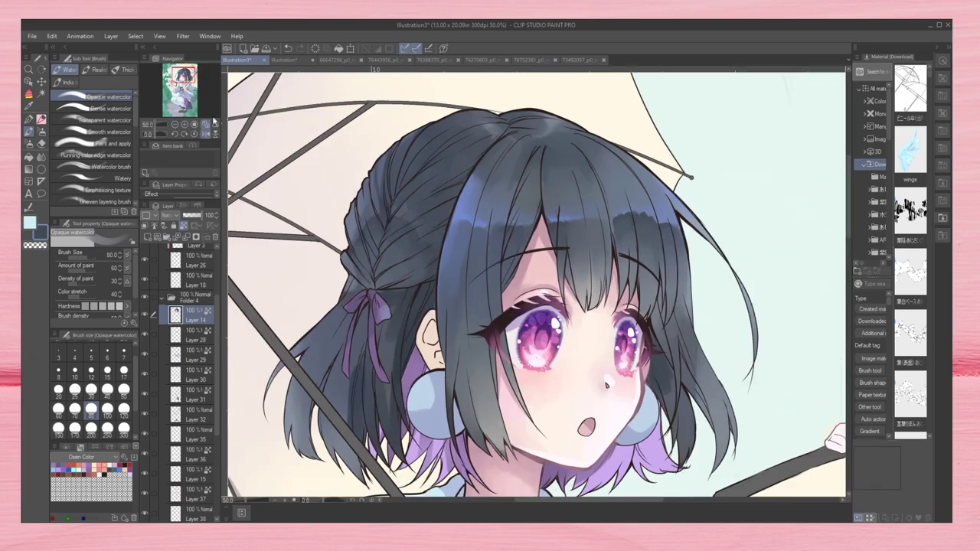
{"action": "left_click", "coordinate": [123, 390]}
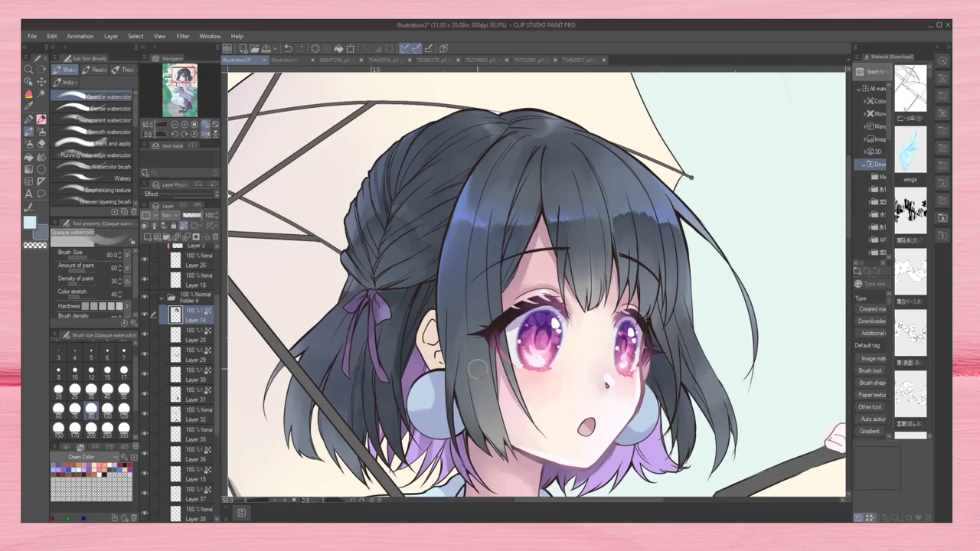
{"action": "key", "text": "ctrl+0"}
{"action": "key", "text": "h"}
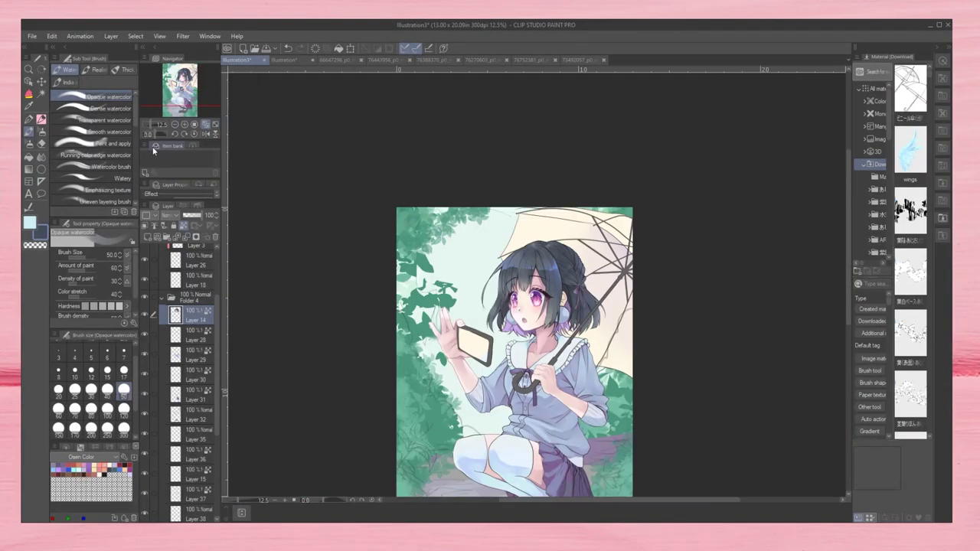
Step: Draw light purple strand shadows in the bangs on the clipped Multiply Layer 16 with the Turnip pen at size 15
{"action": "scroll", "coordinate": [494, 233], "scroll_direction": "up", "scroll_amount": 2}
{"action": "left_click_drag", "start_coordinate": [495, 233], "coordinate": [536, 374]}
{"action": "left_click", "coordinate": [109, 108]}
{"action": "left_click", "coordinate": [124, 370]}
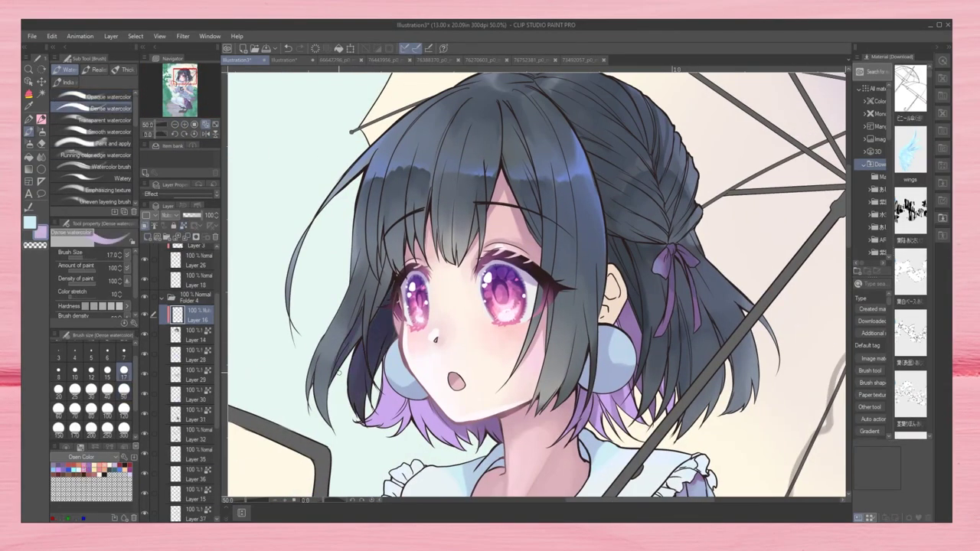
{"action": "key", "text": "e"}
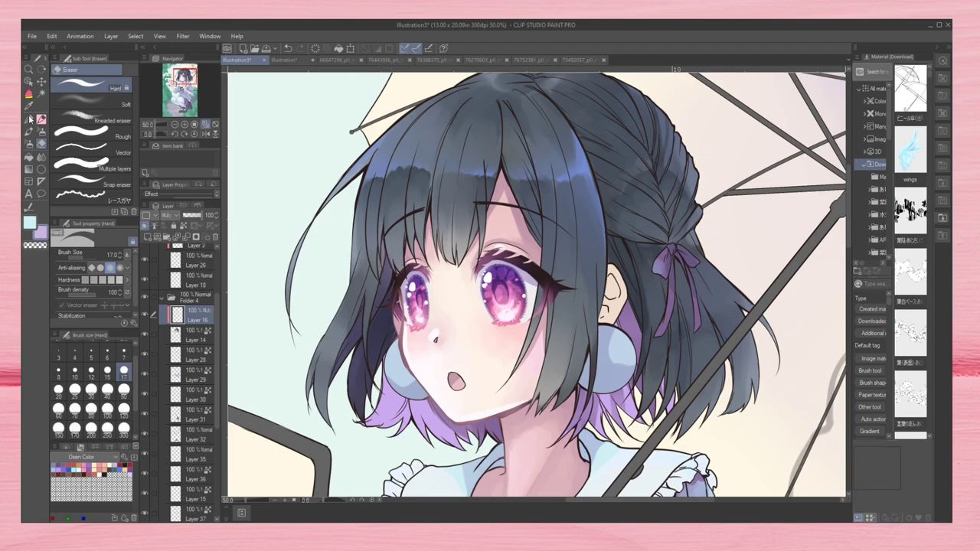
{"action": "left_click", "coordinate": [30, 118]}
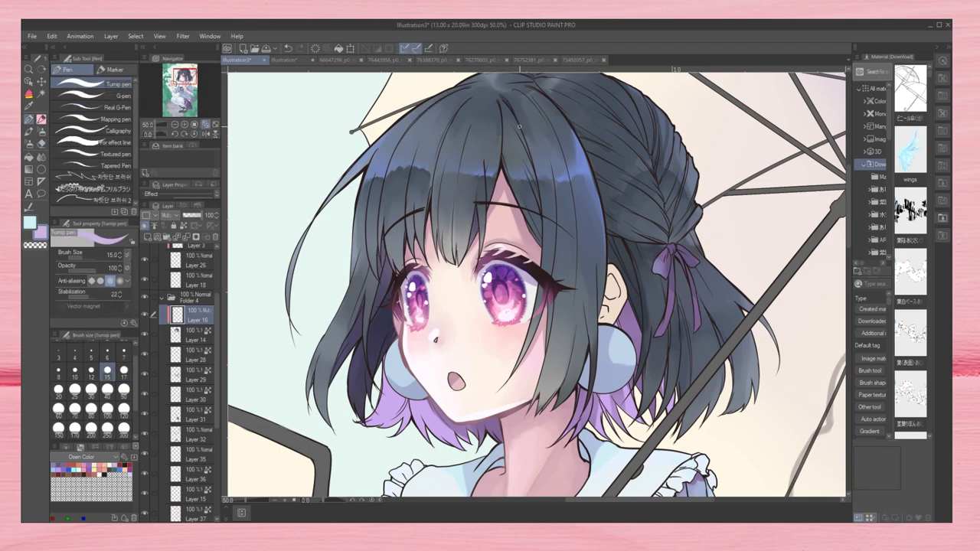
Step: Draw purple strand shadows in the loose back hair beneath the ribbon and along the lower braid with the Turnip pen at size 15
{"action": "key", "text": "h"}
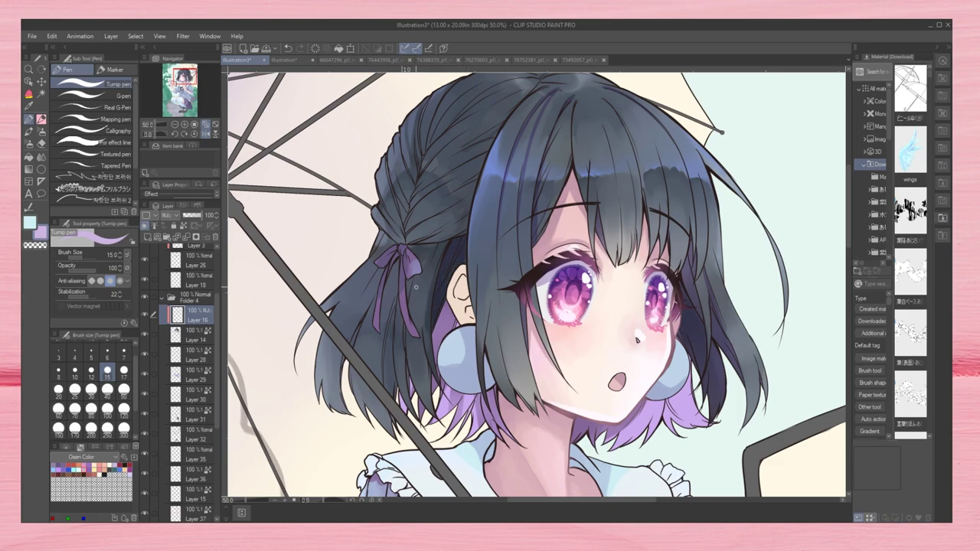
{"action": "left_click_drag", "start_coordinate": [392, 320], "coordinate": [394, 397]}
{"action": "left_click_drag", "start_coordinate": [385, 329], "coordinate": [389, 358]}
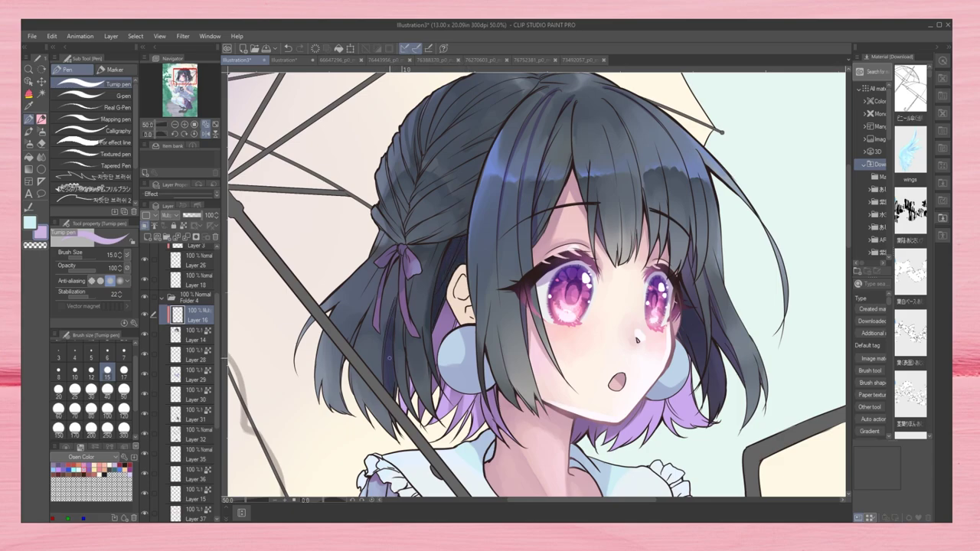
{"action": "left_click_drag", "start_coordinate": [389, 264], "coordinate": [383, 334]}
{"action": "left_click_drag", "start_coordinate": [415, 278], "coordinate": [409, 328]}
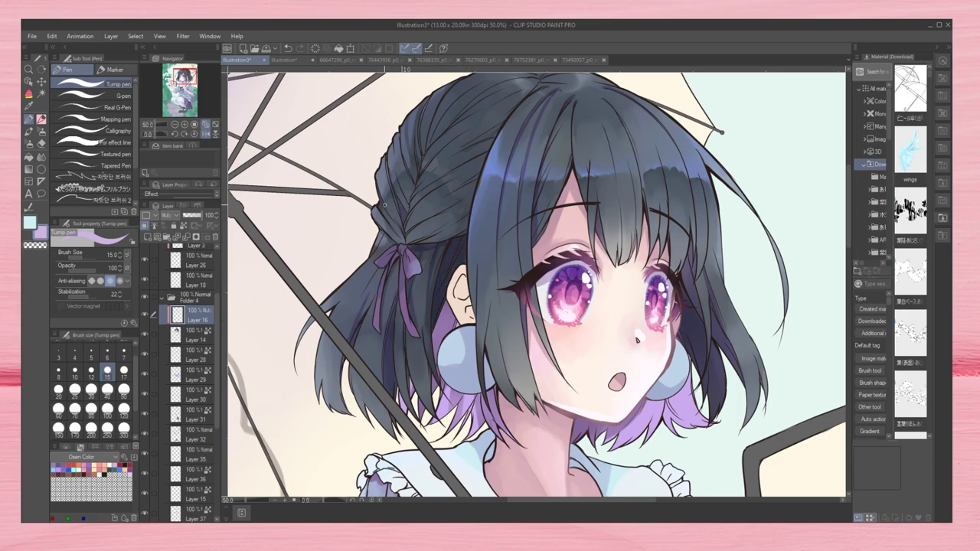
{"action": "mouse_move", "coordinate": [406, 229]}
{"action": "left_mouse_down"}
{"action": "mouse_move", "coordinate": [460, 209]}
{"action": "mouse_move", "coordinate": [436, 223]}
{"action": "left_mouse_up"}
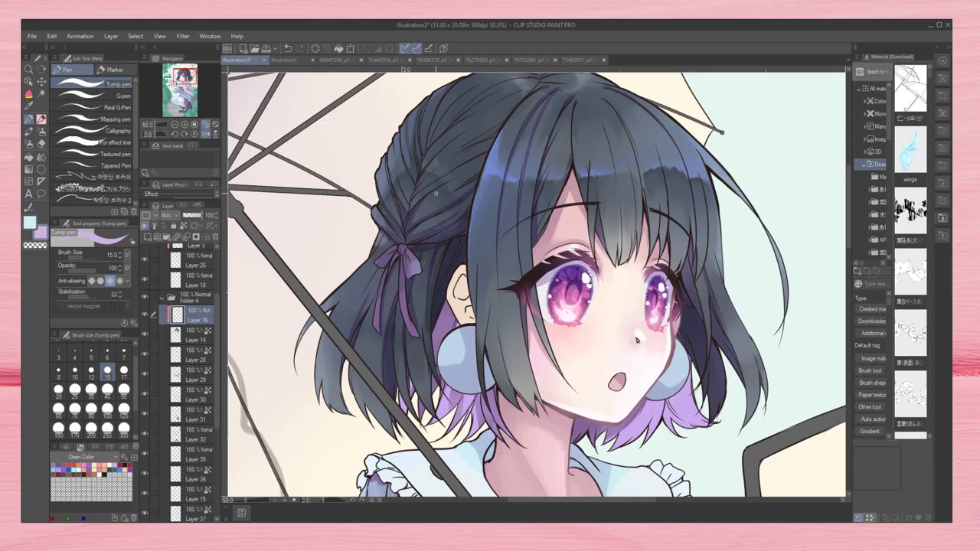
Step: Extend the purple strand shadows over the crown and the upper part of the braid on Layer 16
{"action": "key", "text": "ctrl+0"}
{"action": "scroll", "coordinate": [520, 423], "scroll_direction": "up", "scroll_amount": 3}
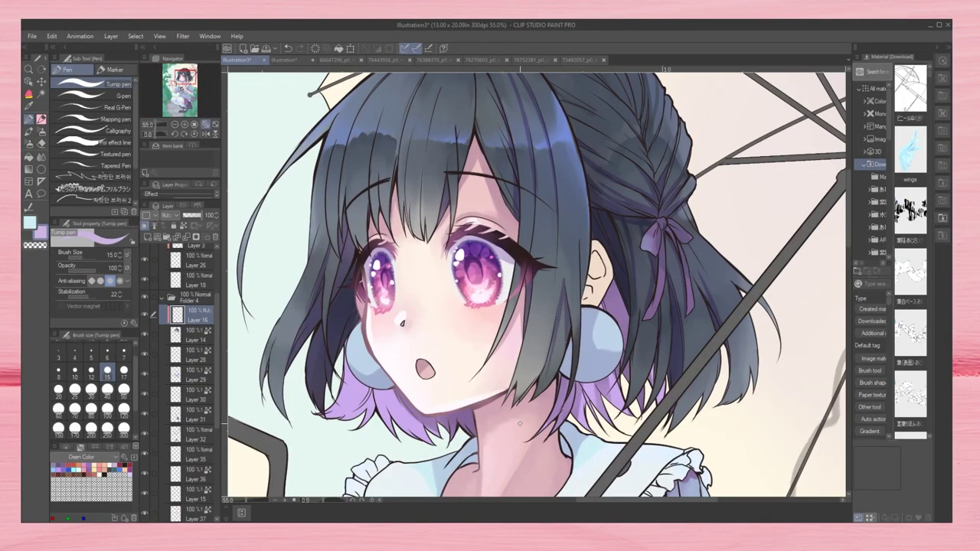
{"action": "scroll", "coordinate": [642, 220], "scroll_direction": "up", "scroll_amount": 2}
{"action": "key", "text": "h"}
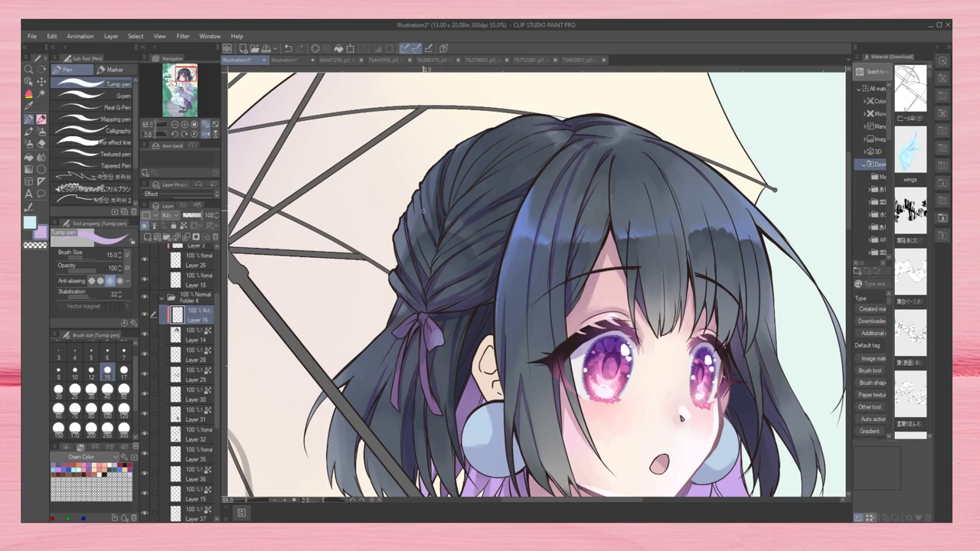
{"action": "left_click_drag", "start_coordinate": [566, 138], "coordinate": [468, 195]}
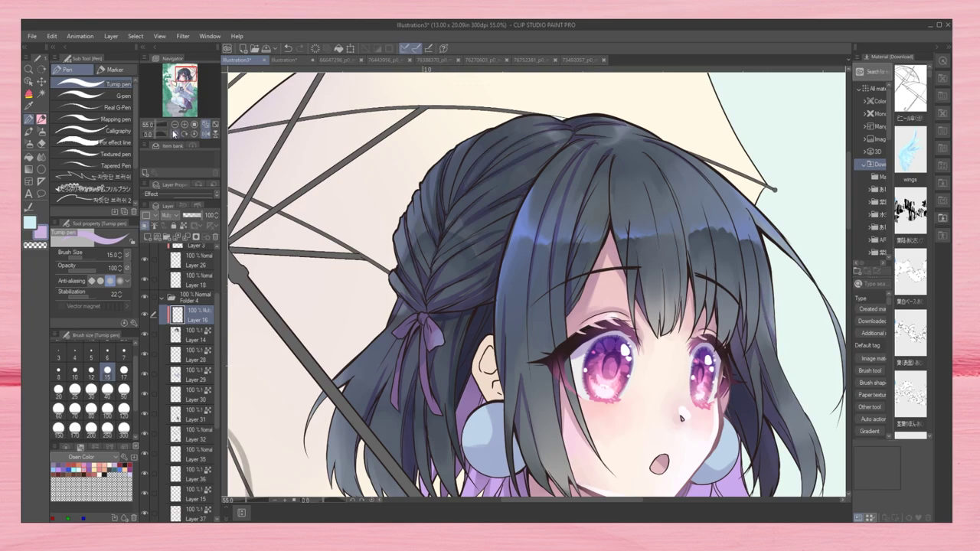
Step: Lower Layer 16's opacity to 56% and draw a second set of purple strand shadows in the bangs on Multiply Layer 20
{"action": "key", "text": "ctrl+0"}
{"action": "key", "text": "h"}
{"action": "key", "text": "ctrl+alt+0"}
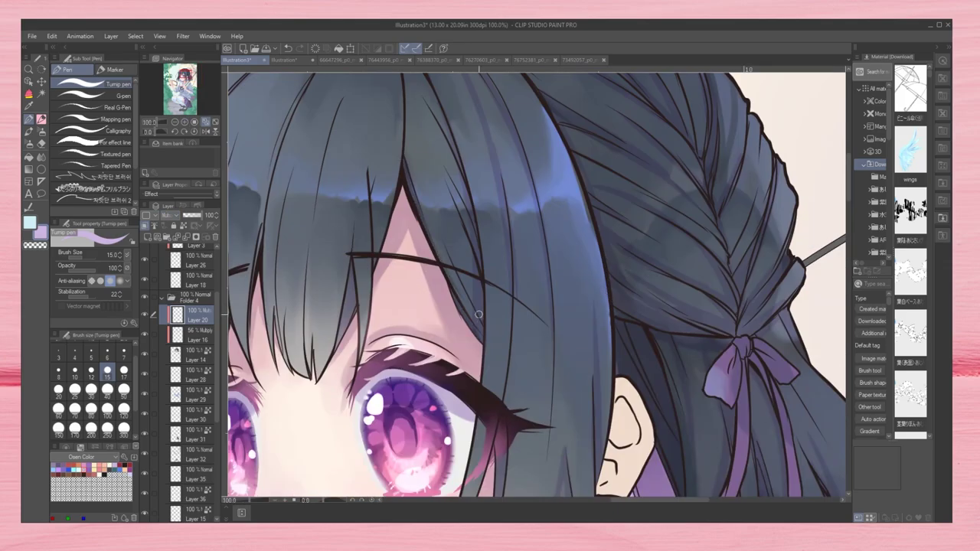
{"action": "mouse_move", "coordinate": [479, 314]}
{"action": "left_mouse_down"}
{"action": "mouse_move", "coordinate": [428, 95]}
{"action": "mouse_move", "coordinate": [440, 386]}
{"action": "left_mouse_up"}
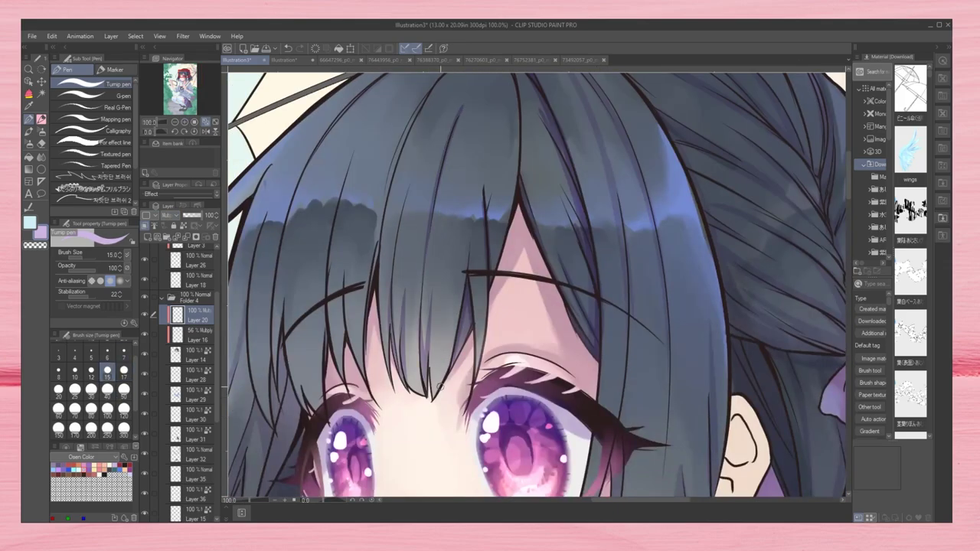
{"action": "key", "text": "ctrl+minus"}
{"action": "key", "text": "ctrl+minus"}
{"action": "key", "text": "ctrl+minus"}
{"action": "key", "text": "ctrl+plus"}
{"action": "key", "text": "ctrl+plus"}
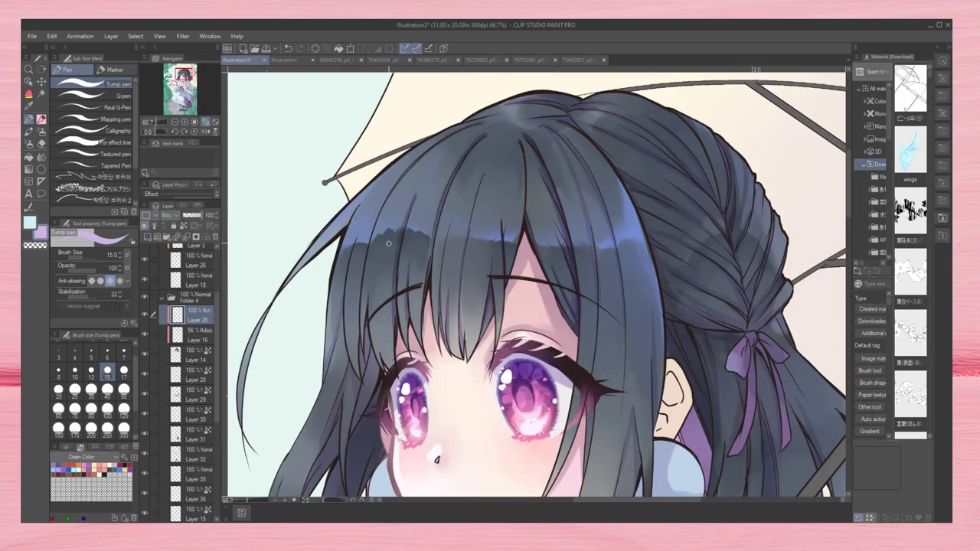
Step: Draw purple strand shadows down the loose side locks beside the face on Layer 20 with the Turnip pen
{"action": "left_click_drag", "start_coordinate": [358, 400], "coordinate": [397, 300]}
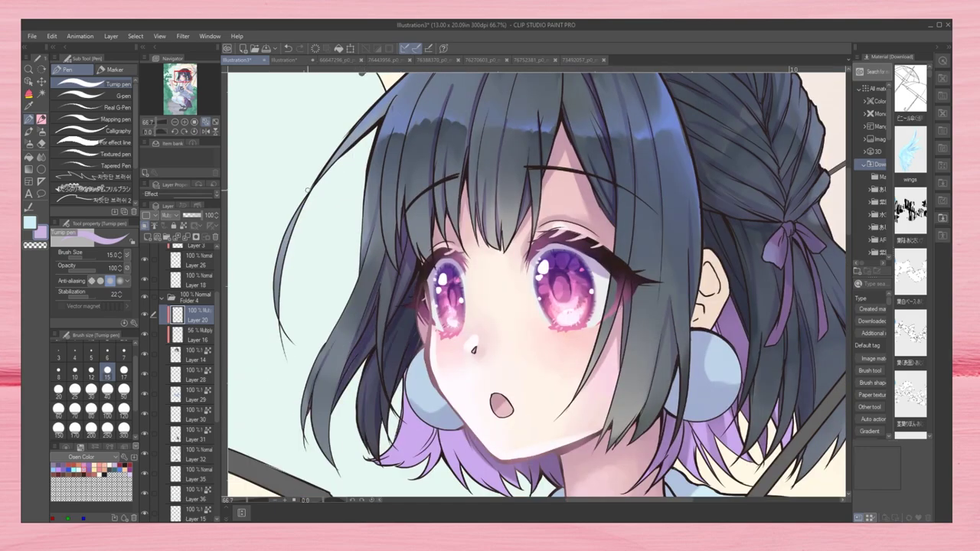
{"action": "left_click_drag", "start_coordinate": [391, 247], "coordinate": [352, 370]}
{"action": "key", "text": "ctrl+minus"}
{"action": "key", "text": "ctrl+minus"}
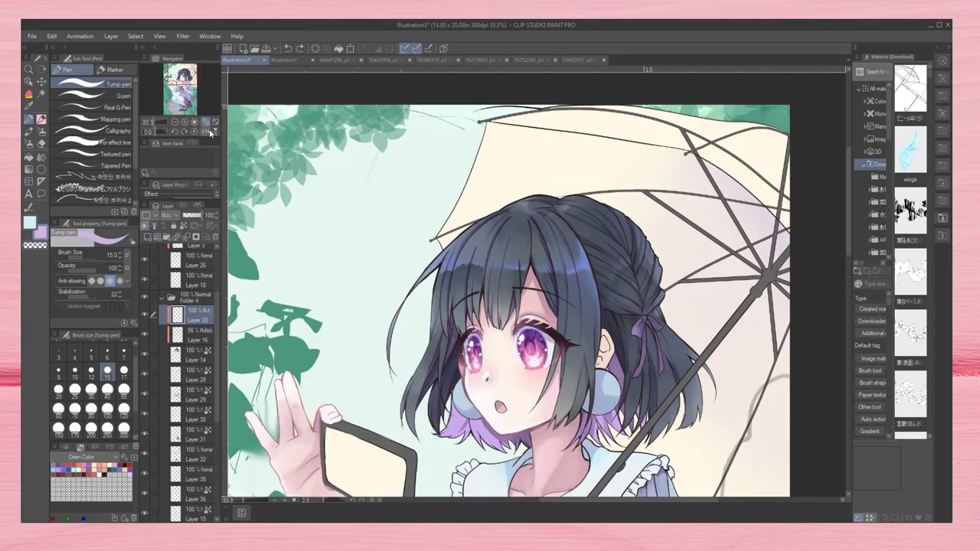
Step: Add more Turnip pen strand shadows to the hair on Layer 20 in the mirrored view, checking the result in both orientations
{"action": "key", "text": "h"}
{"action": "key", "text": "ctrl+plus"}
{"action": "key", "text": "ctrl+plus"}
{"action": "left_click_drag", "start_coordinate": [597, 166], "coordinate": [628, 235]}
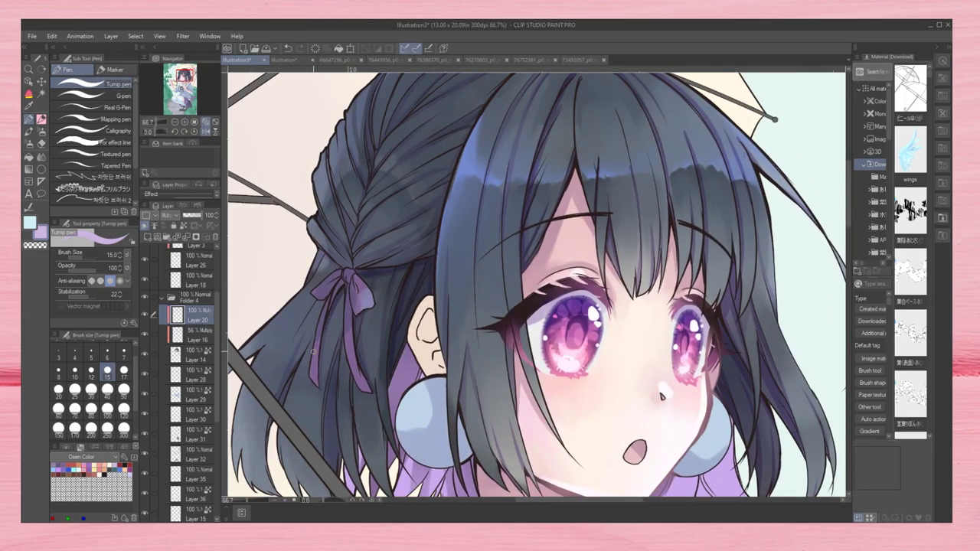
{"action": "scroll", "coordinate": [351, 251], "scroll_direction": "up", "scroll_amount": 3}
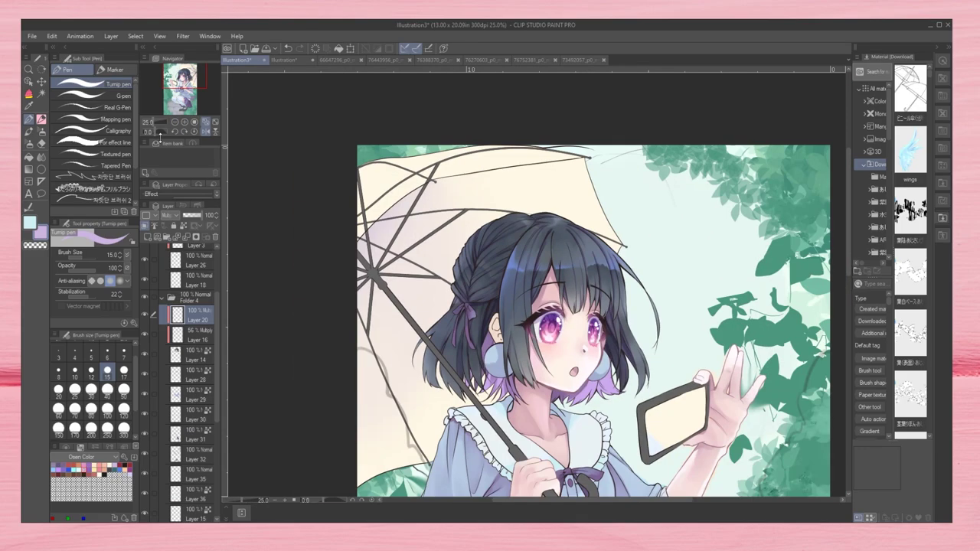
{"action": "left_click", "coordinate": [206, 122]}
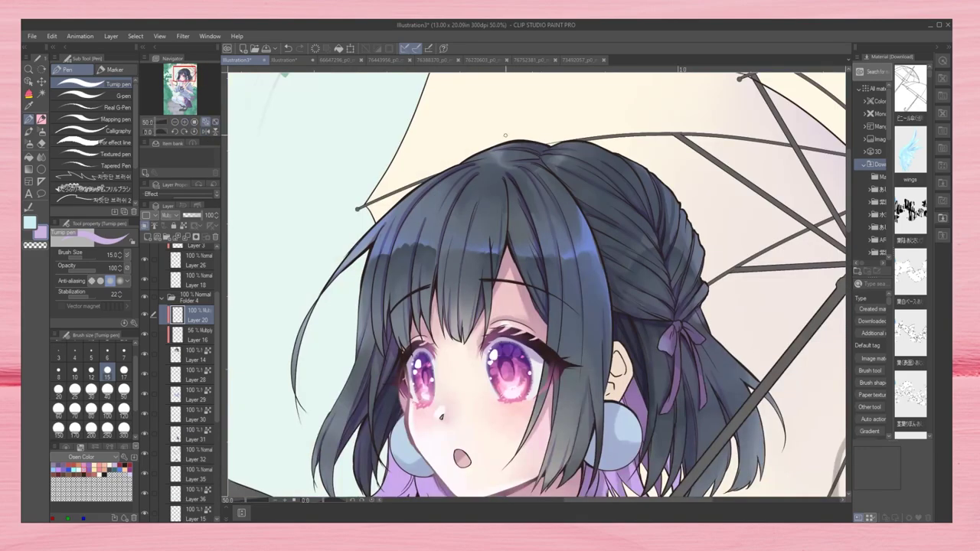
{"action": "left_click", "coordinate": [156, 134]}
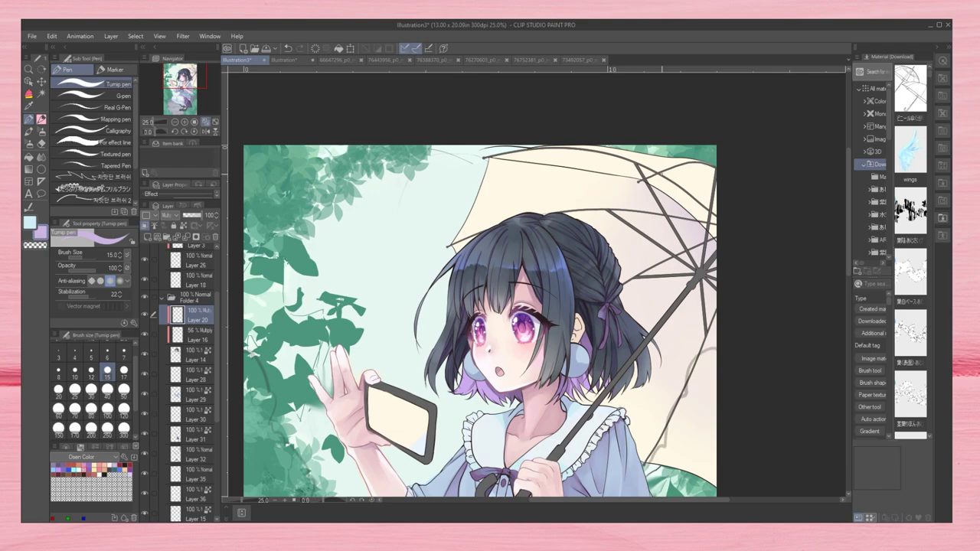
Step: Paint dark blue shadows across the bangs and braided back hair on Layer 14 with Dense watercolor at size 30
{"action": "scroll", "coordinate": [547, 342], "scroll_direction": "up", "scroll_amount": 3}
{"action": "key", "text": "b"}
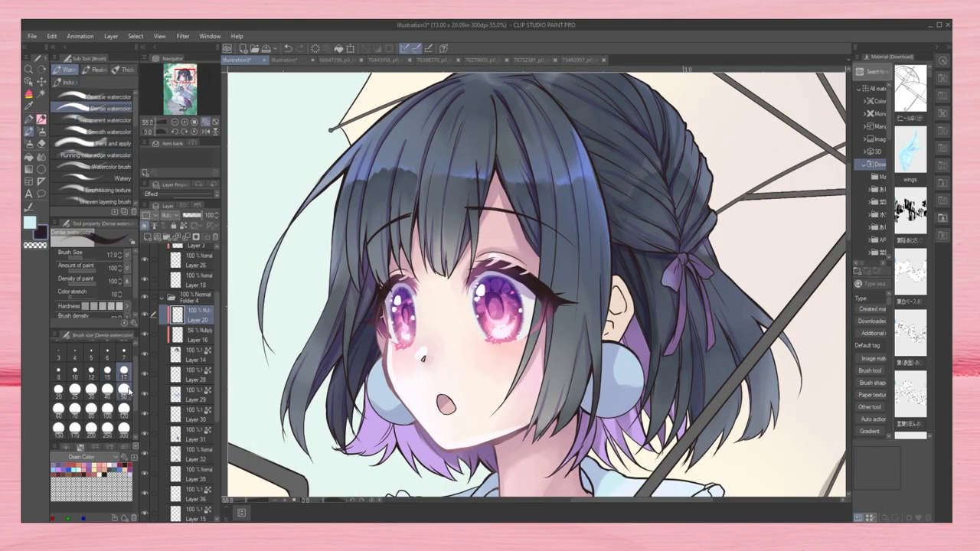
{"action": "left_click", "coordinate": [91, 390]}
{"action": "left_click", "coordinate": [195, 353]}
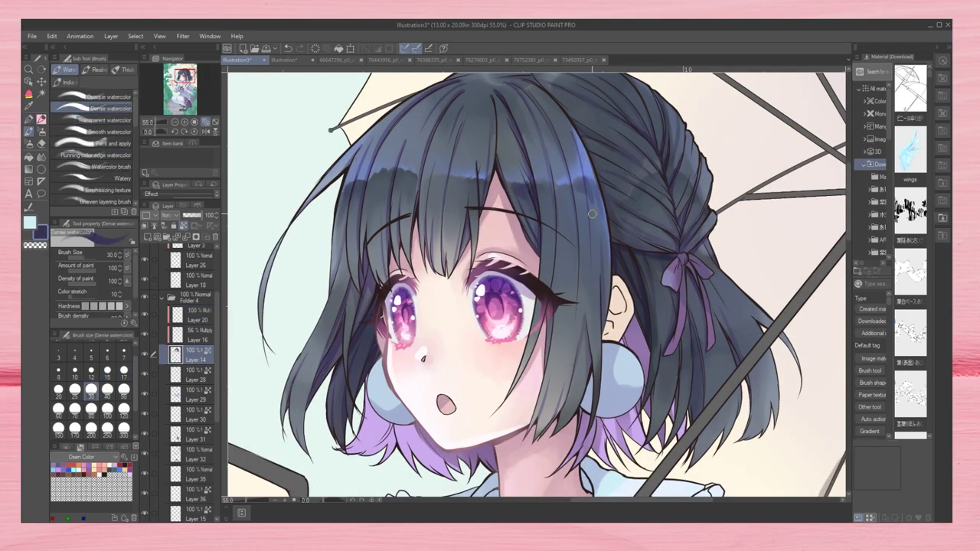
{"action": "left_click_drag", "start_coordinate": [434, 175], "coordinate": [438, 212]}
{"action": "left_click_drag", "start_coordinate": [638, 200], "coordinate": [622, 220]}
{"action": "left_click_drag", "start_coordinate": [701, 196], "coordinate": [700, 229]}
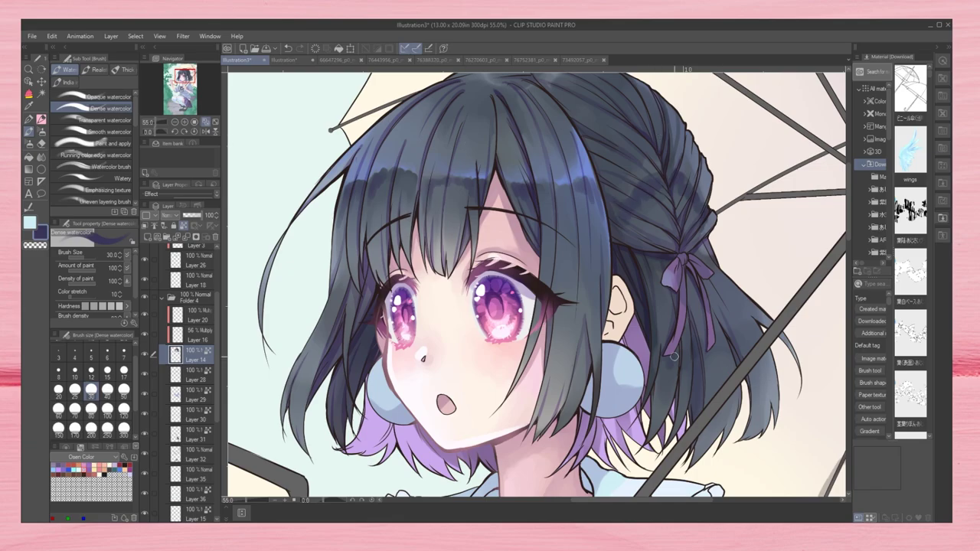
Step: Blend the new hair shadows with Opaque watercolor at size 50, using blue and dark tones sampled from the hair
{"action": "left_click", "coordinate": [107, 96]}
{"action": "key", "text": "ctrl+0"}
{"action": "scroll", "coordinate": [420, 288], "scroll_direction": "up", "scroll_amount": 4}
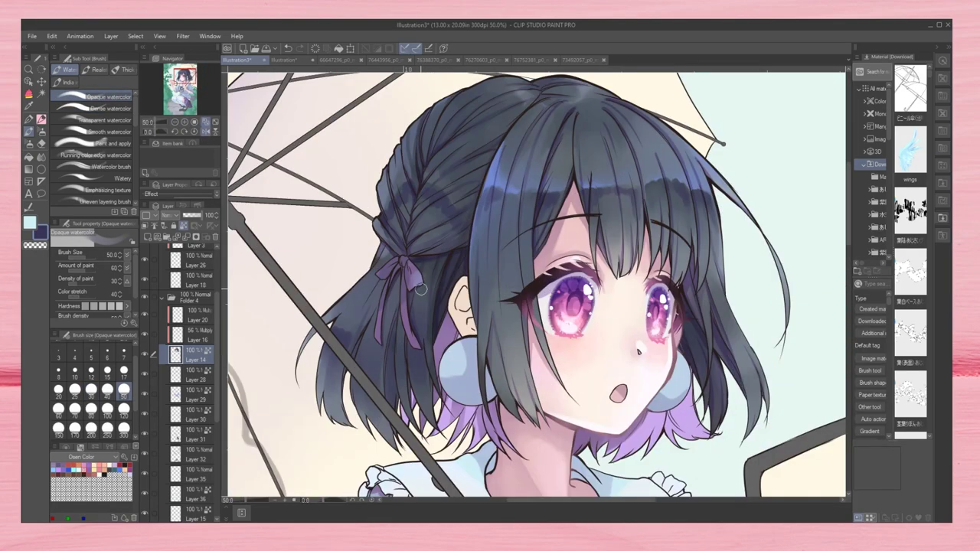
{"action": "left_click", "coordinate": [475, 263], "text": "alt"}
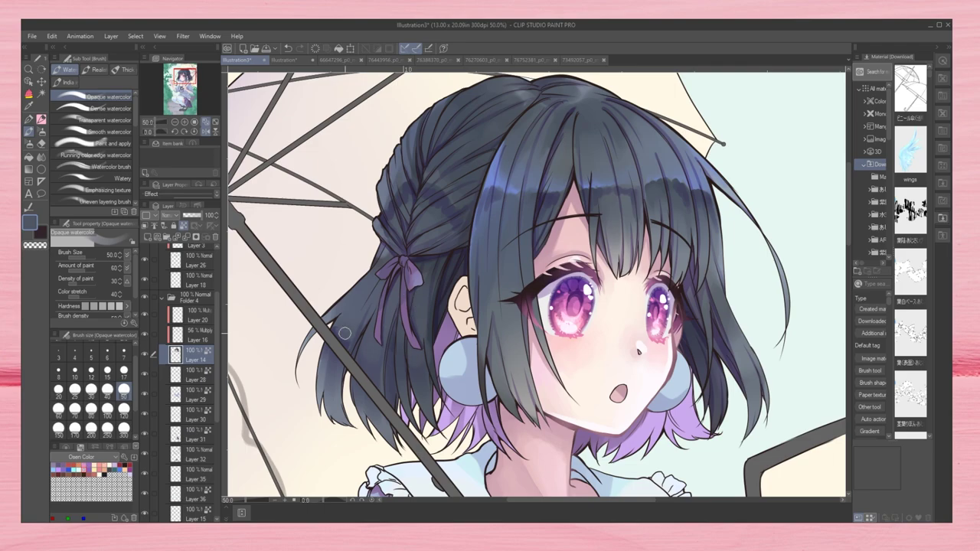
{"action": "left_click_drag", "start_coordinate": [398, 226], "coordinate": [407, 199]}
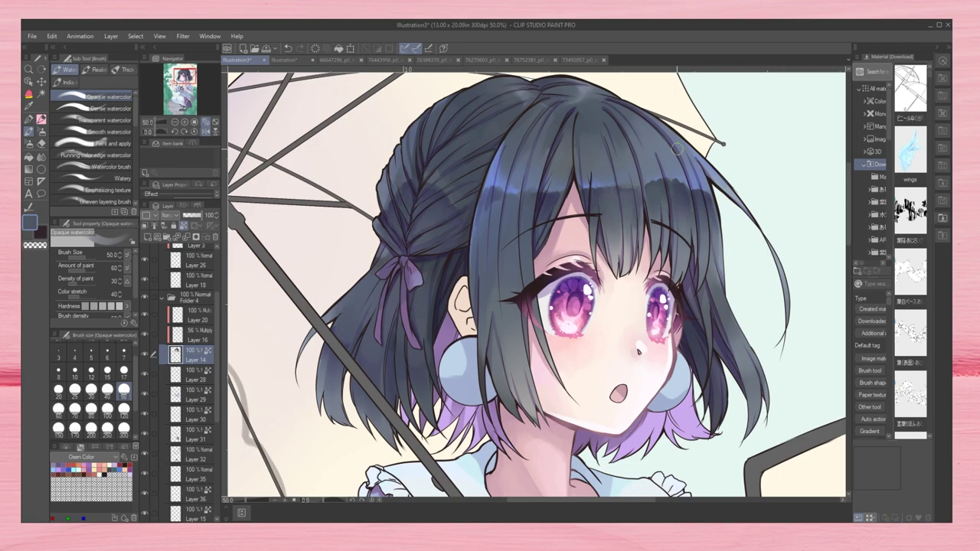
{"action": "left_click", "coordinate": [677, 147], "text": "alt"}
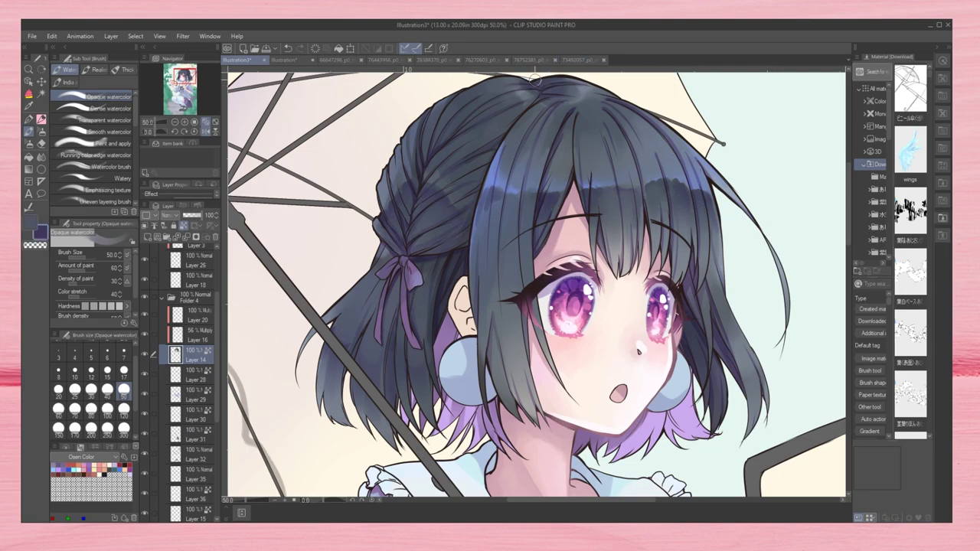
{"action": "key", "text": "ctrl+0"}
{"action": "key", "text": "ctrl+plus"}
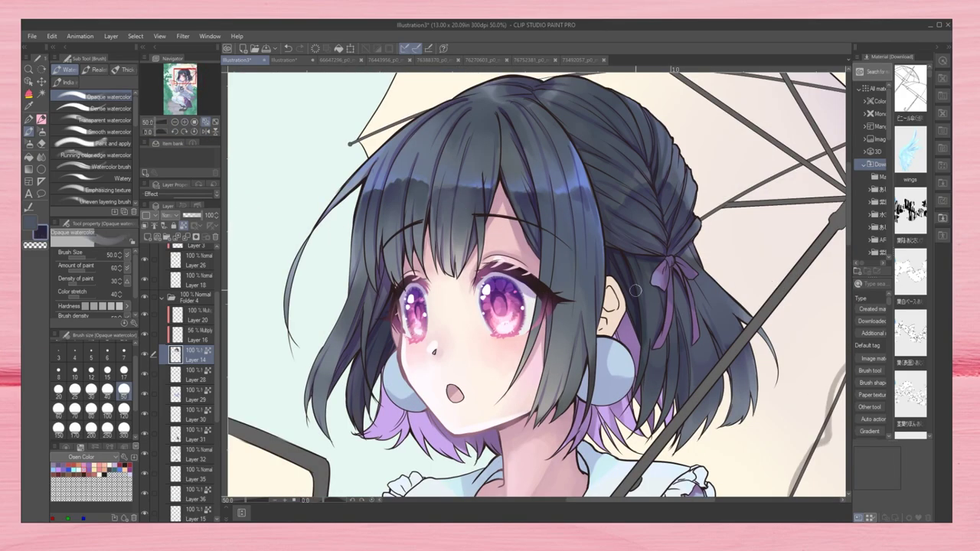
Step: Tint the hair's line art on Layer 17 with the Soft airbrush at size 100
{"action": "key", "text": "b"}
{"action": "left_click", "coordinate": [337, 304], "text": "ctrl+shift"}
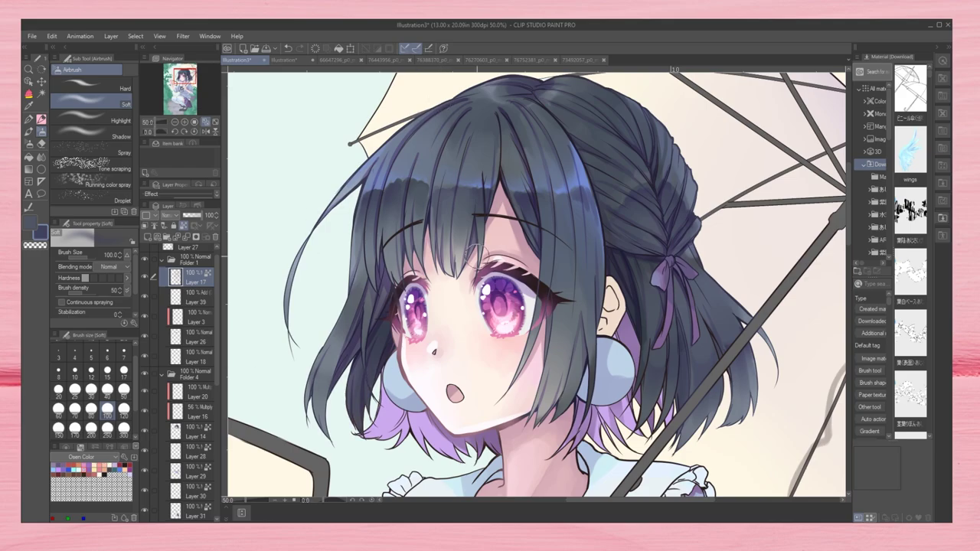
{"action": "key", "text": "ctrl+0"}
{"action": "key", "text": "ctrl+plus"}
{"action": "key", "text": "ctrl+plus"}
{"action": "key", "text": "ctrl+plus"}
{"action": "key", "text": "ctrl+plus"}
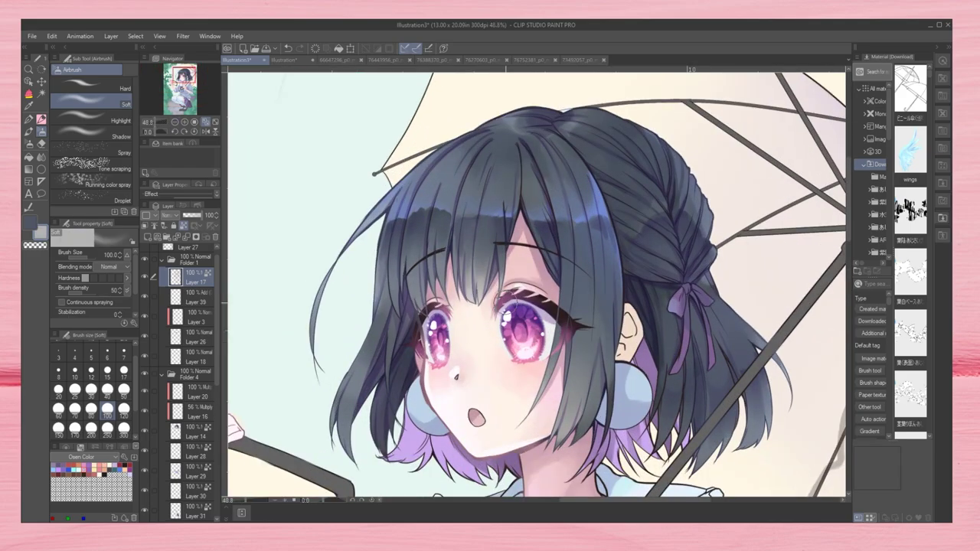
Step: Refine the bangs' strands and highlights on Layer 14 with Dense watercolor at size 7 and Opaque watercolor at size 50, checking mirrored views
{"action": "key", "text": "b"}
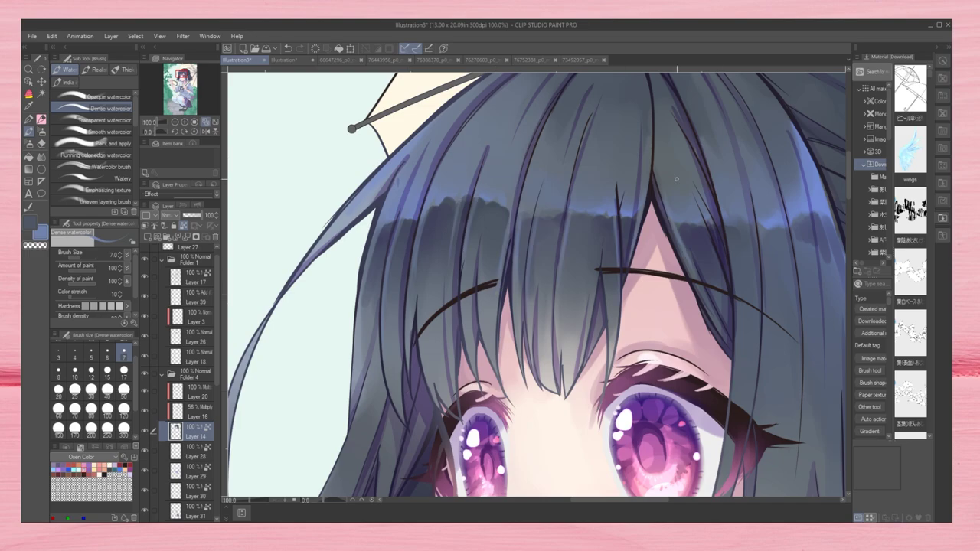
{"action": "left_click", "coordinate": [205, 131]}
{"action": "key", "text": "ctrl+minus"}
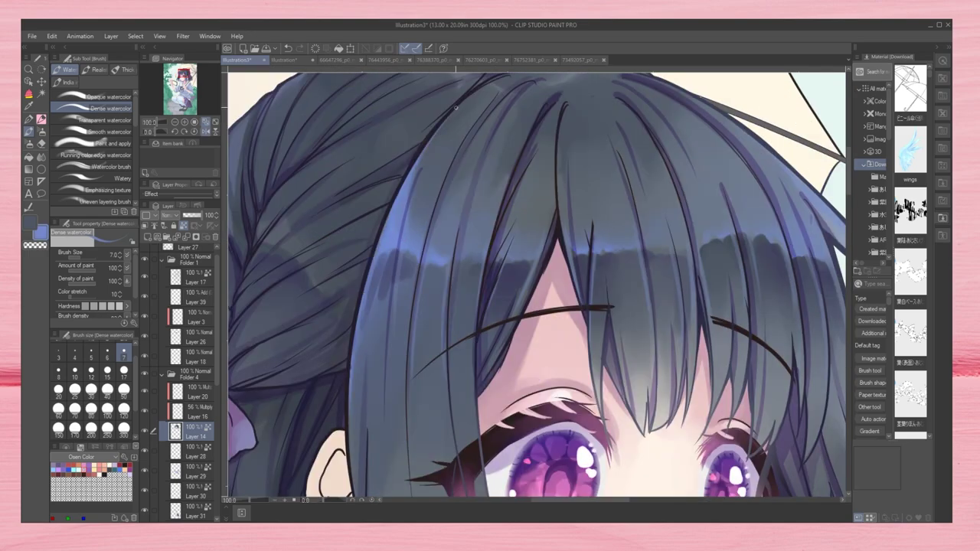
{"action": "key", "text": "ctrl+minus"}
{"action": "key", "text": "ctrl+minus"}
{"action": "key", "text": "ctrl+plus"}
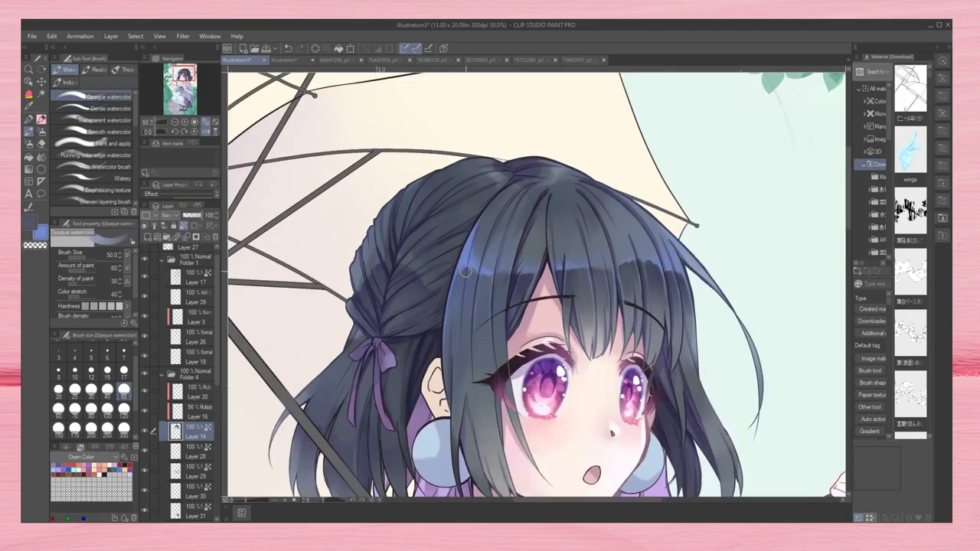
{"action": "left_click_drag", "start_coordinate": [465, 289], "coordinate": [458, 189]}
{"action": "key", "text": "ctrl+plus"}
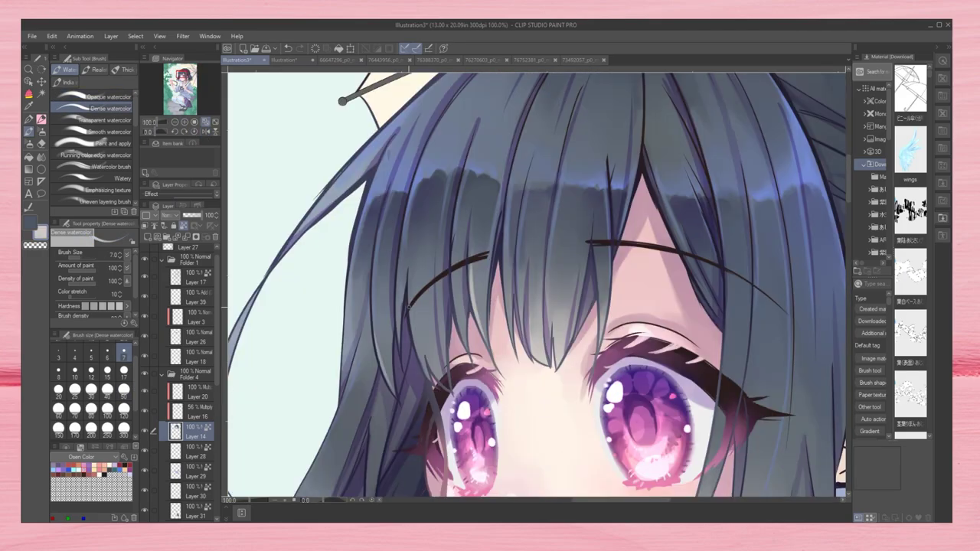
{"action": "key", "text": "ctrl+minus"}
{"action": "key", "text": "ctrl+minus"}
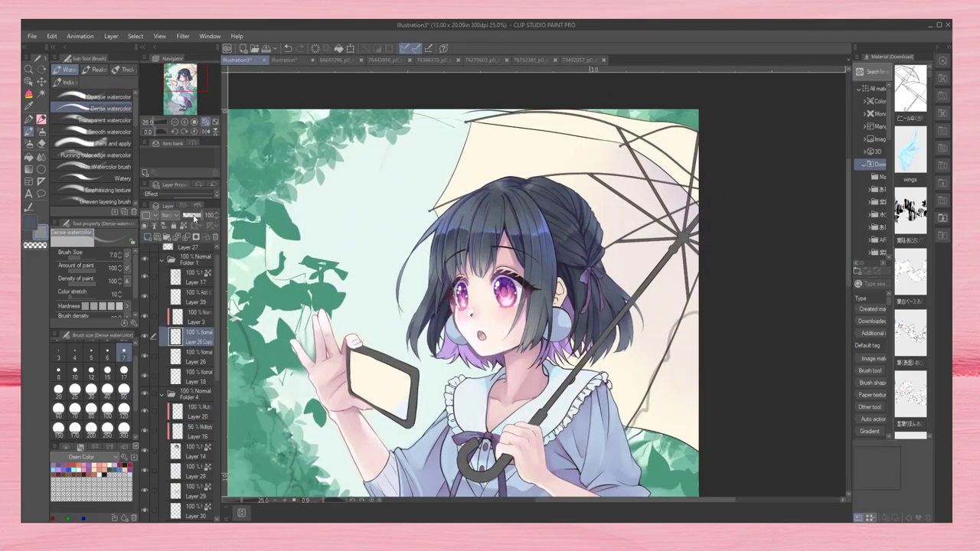
Step: Lower the eyebrow layer Layer 26 Copy to 49% opacity and place the original Layer 26 beneath the hair's Layer 14 in Folder 4
{"action": "left_click", "coordinate": [191, 452]}
{"action": "left_click", "coordinate": [206, 131]}
{"action": "key", "text": "ctrl+plus"}
{"action": "key", "text": "ctrl+plus"}
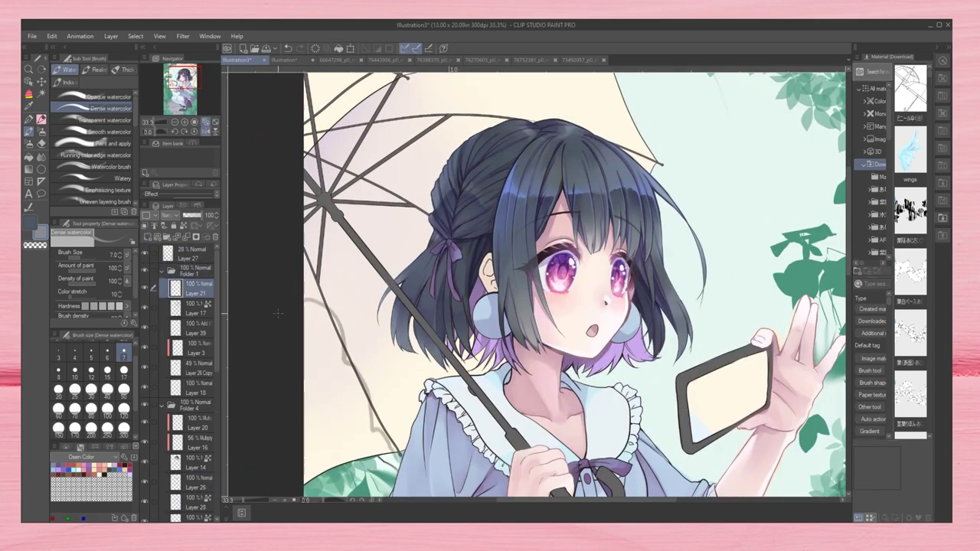
Step: Draw fine loose hair strands around the face and hair outline on Layer 21 with the Turnip pen at size 7
{"action": "key", "text": "ctrl+plus"}
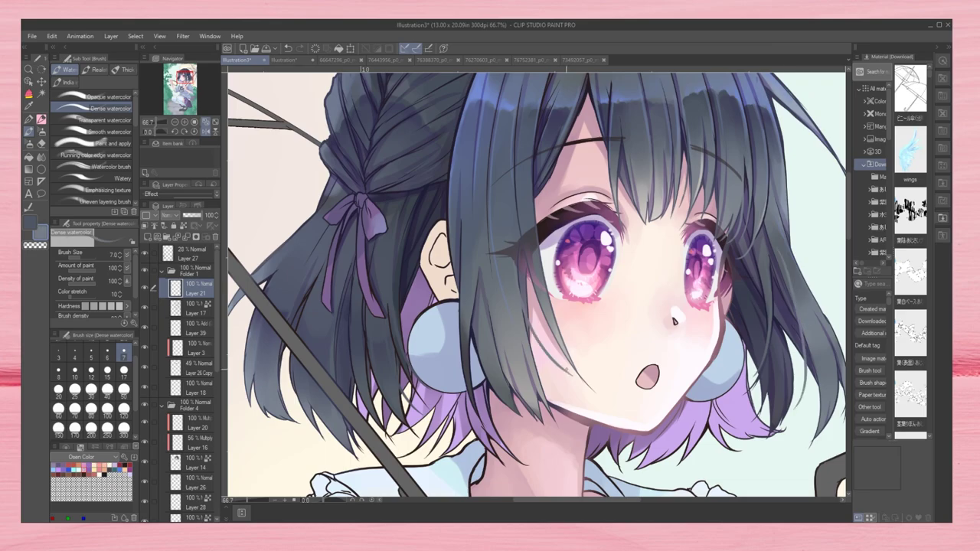
{"action": "left_click", "coordinate": [205, 131]}
{"action": "left_click", "coordinate": [30, 120]}
{"action": "left_click", "coordinate": [30, 120]}
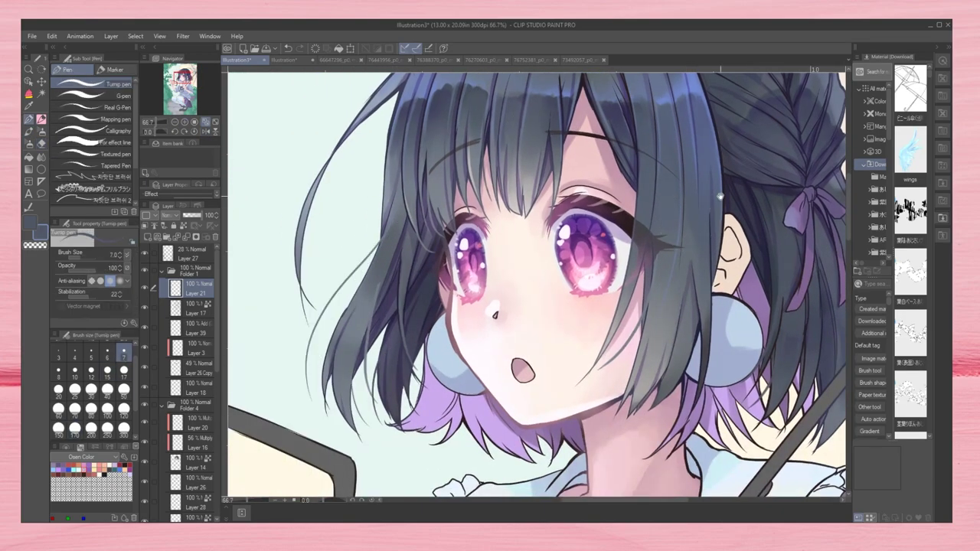
{"action": "key", "text": "ctrl+minus"}
{"action": "key", "text": "ctrl+minus"}
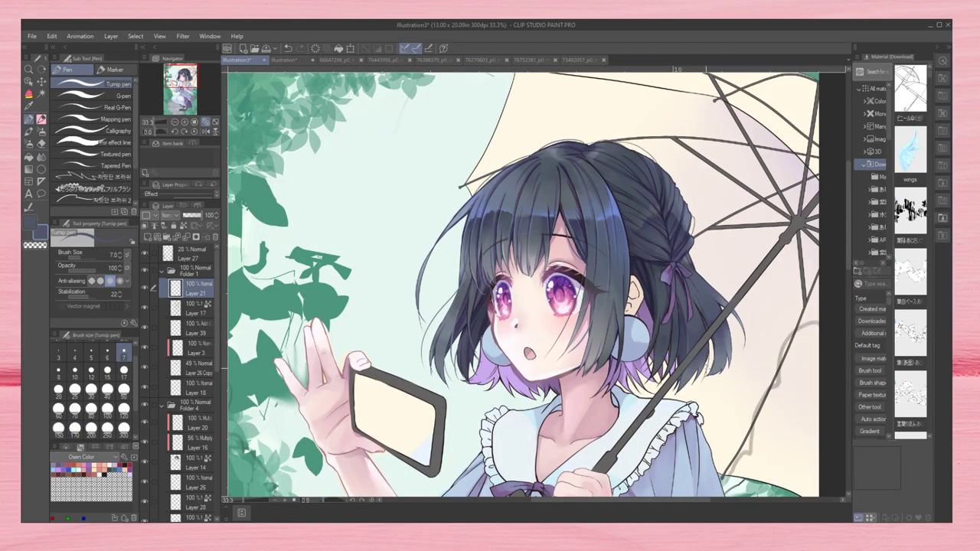
Step: Examine the whole illustration at several magnifications in both normal and mirrored orientation
{"action": "key", "text": "ctrl+0"}
{"action": "left_click", "coordinate": [206, 131]}
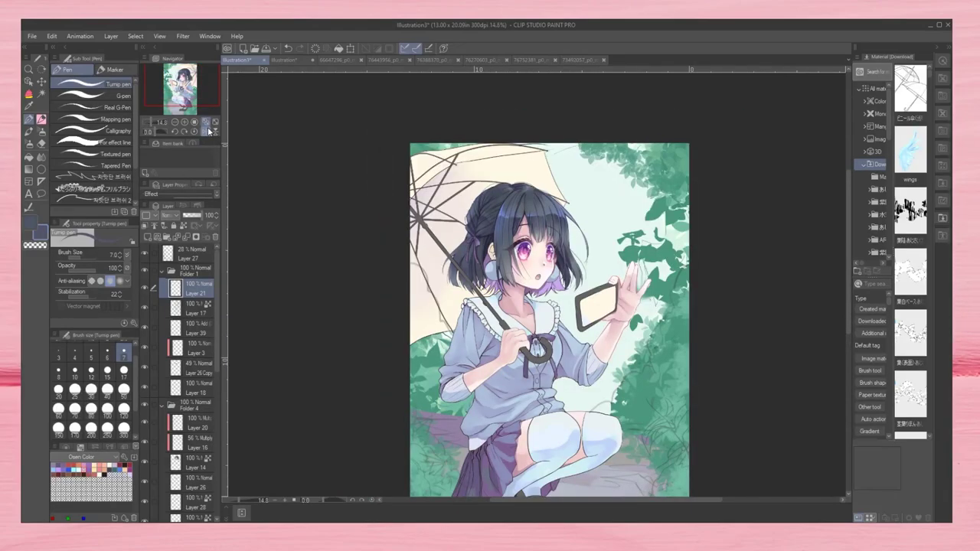
{"action": "left_click_drag", "start_coordinate": [187, 84], "coordinate": [194, 96]}
{"action": "left_click", "coordinate": [206, 132]}
{"action": "scroll", "coordinate": [171, 112], "scroll_direction": "up", "scroll_amount": 3}
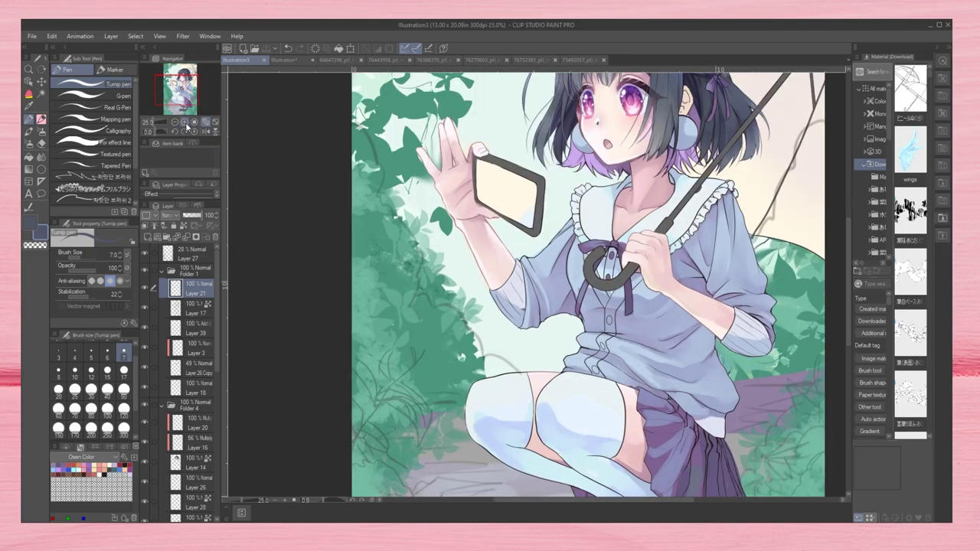
{"action": "scroll", "coordinate": [170, 113], "scroll_direction": "down", "scroll_amount": 4}
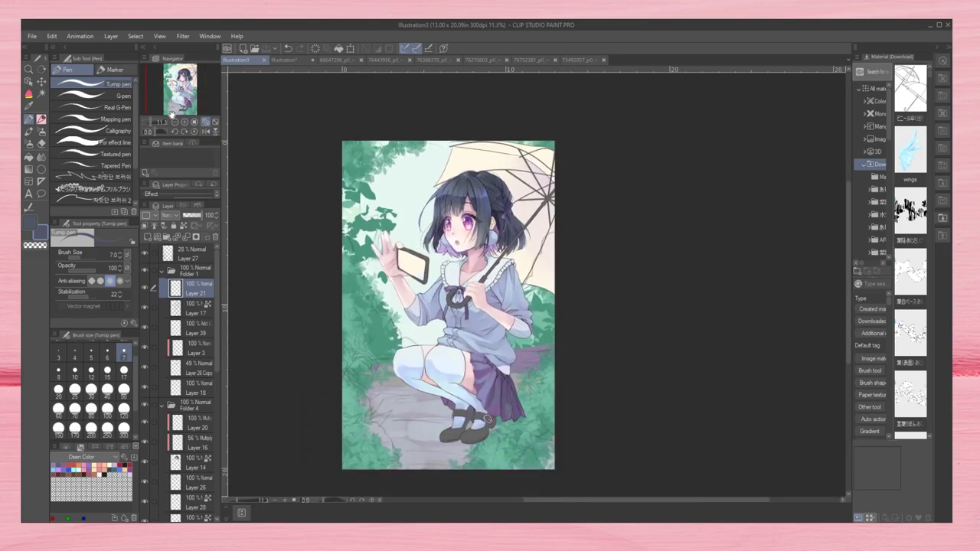
{"action": "scroll", "coordinate": [174, 161], "scroll_direction": "up", "scroll_amount": 1}
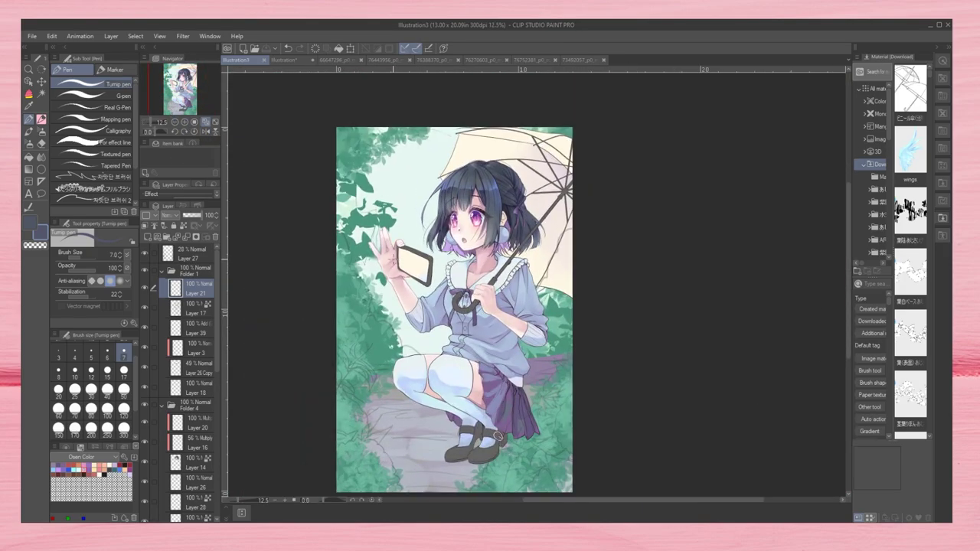
{"action": "scroll", "coordinate": [174, 161], "scroll_direction": "up", "scroll_amount": 3}
{"action": "scroll", "coordinate": [175, 161], "scroll_direction": "down", "scroll_amount": 3}
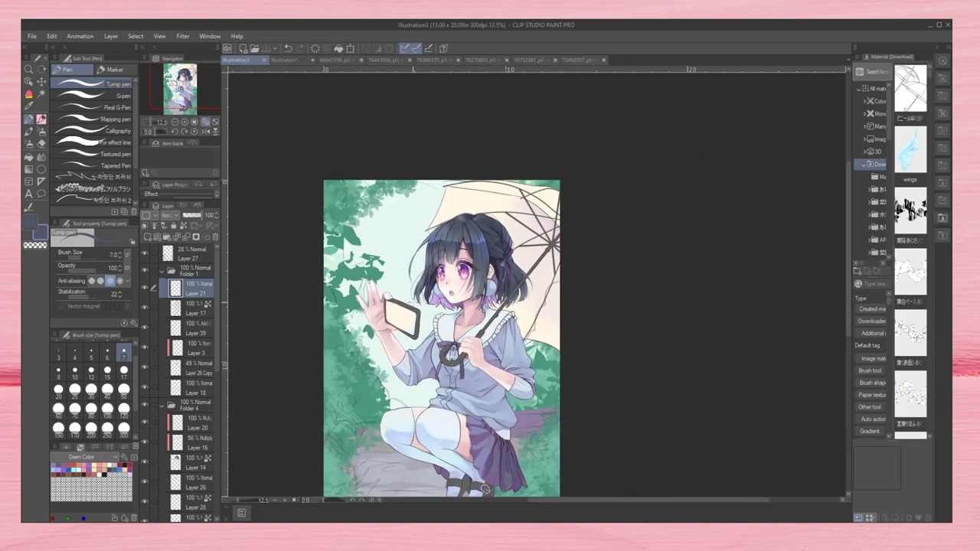
{"action": "left_click", "coordinate": [206, 135]}
{"action": "left_click", "coordinate": [165, 91]}
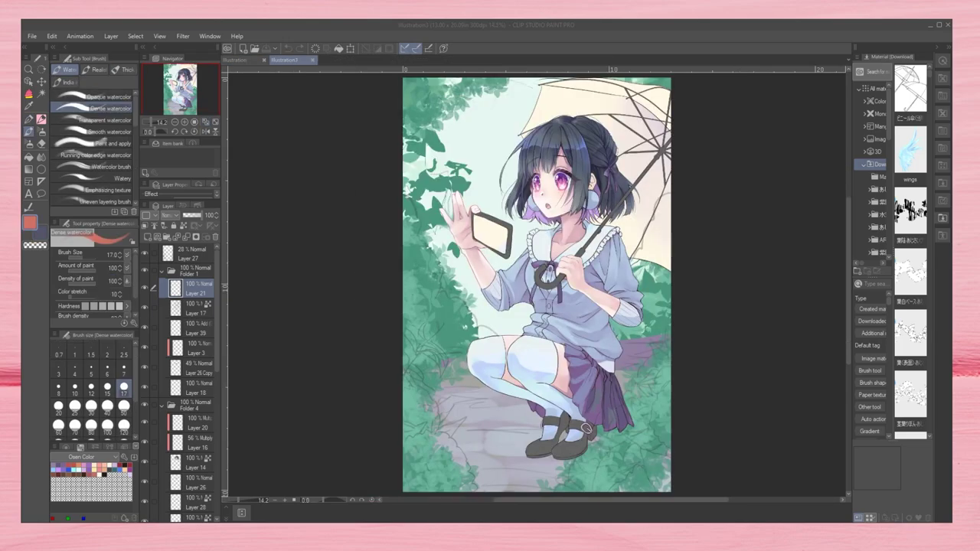
Step: Shade the cardigan on Layer 29 with Dense watercolor at size 40 and blend in light blue highlights with Opaque watercolor
{"action": "scroll", "coordinate": [586, 428], "scroll_direction": "up", "scroll_amount": 5}
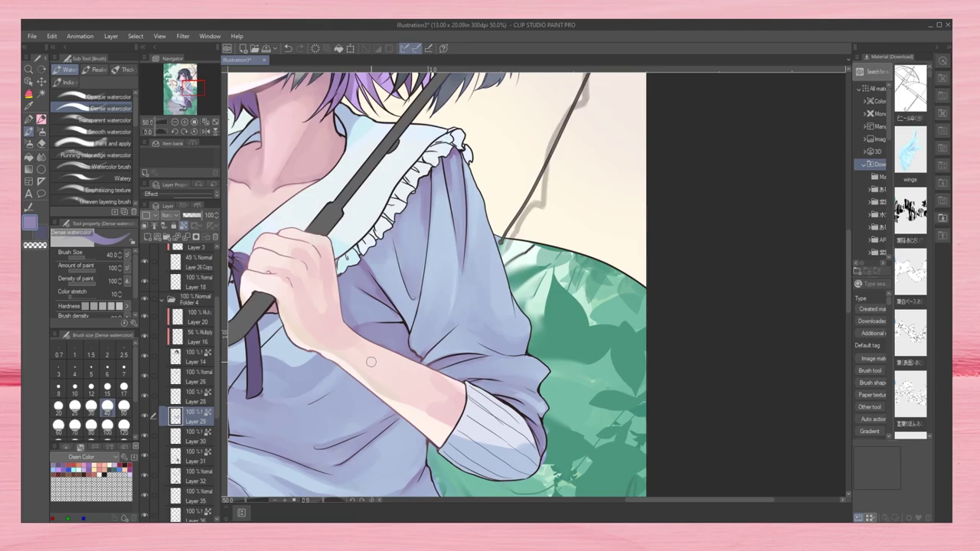
{"action": "left_click", "coordinate": [175, 123]}
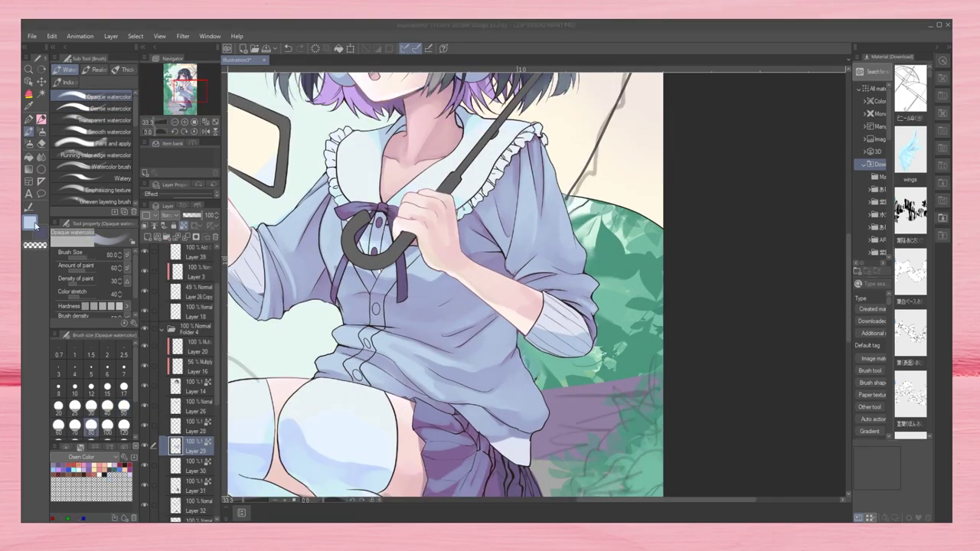
{"action": "left_click", "coordinate": [107, 108]}
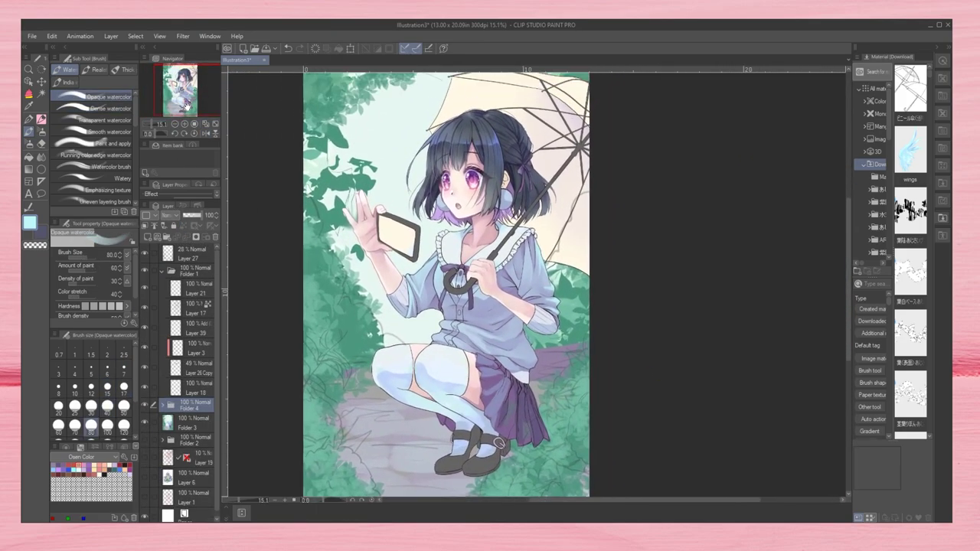
{"action": "scroll", "coordinate": [173, 86], "scroll_direction": "down", "scroll_amount": 1}
{"action": "scroll", "coordinate": [452, 243], "scroll_direction": "up", "scroll_amount": 2}
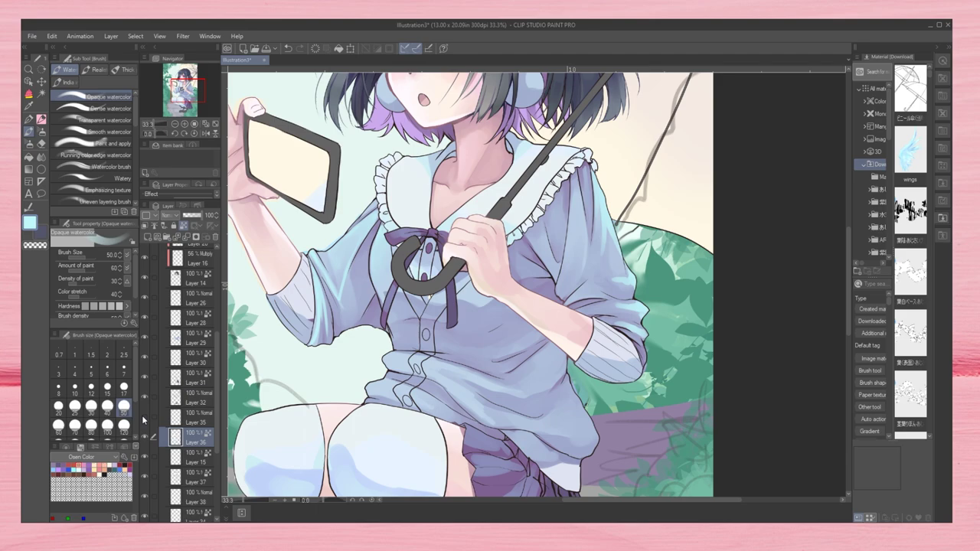
{"action": "left_click", "coordinate": [192, 340]}
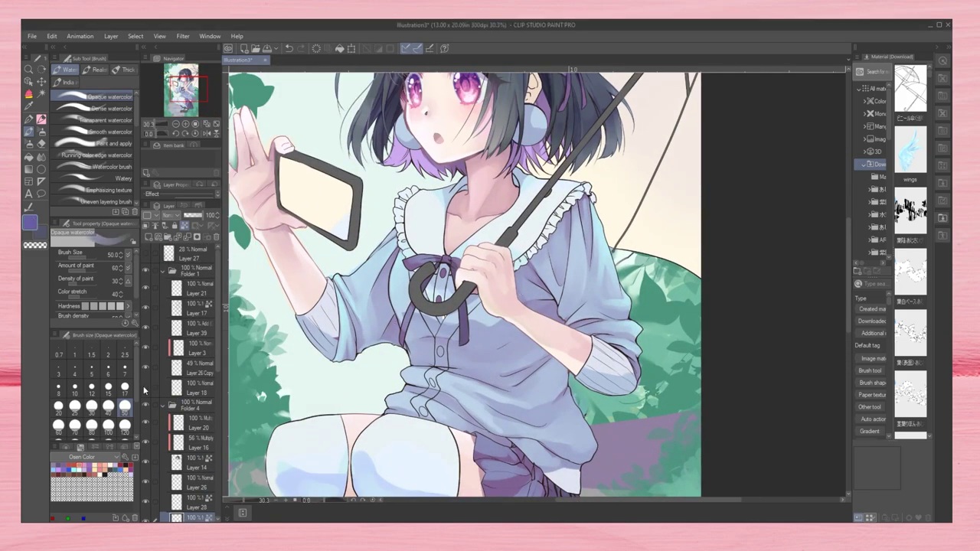
Step: Tint the cardigan's line art blue-purple on Layer 17 with Opaque watercolor at size 100
{"action": "left_click", "coordinate": [177, 308]}
{"action": "left_click", "coordinate": [108, 425]}
{"action": "left_click_drag", "start_coordinate": [306, 353], "coordinate": [360, 260]}
{"action": "left_click_drag", "start_coordinate": [367, 344], "coordinate": [402, 229]}
{"action": "mouse_move", "coordinate": [421, 375]}
{"action": "left_mouse_down"}
{"action": "mouse_move", "coordinate": [536, 371]}
{"action": "mouse_move", "coordinate": [574, 399]}
{"action": "mouse_move", "coordinate": [613, 307]}
{"action": "mouse_move", "coordinate": [447, 362]}
{"action": "left_mouse_up"}
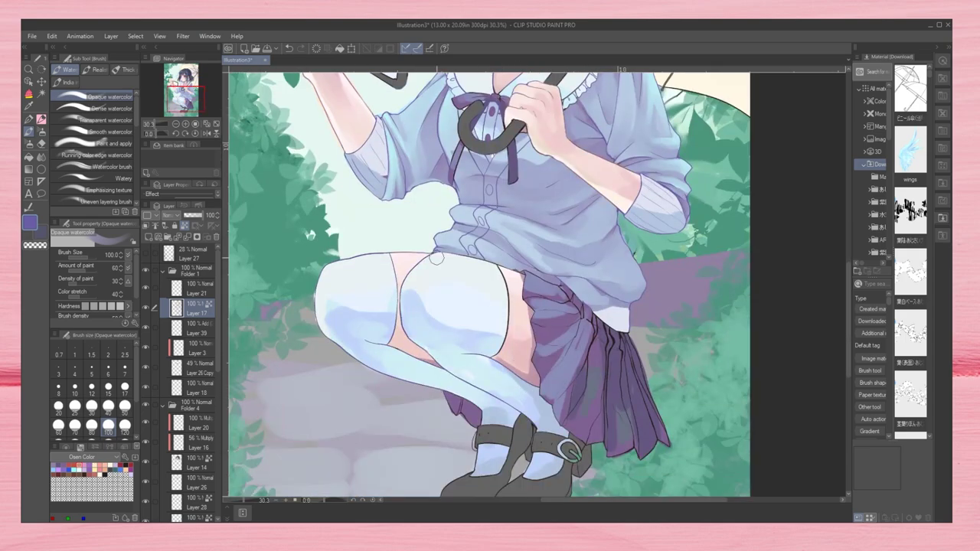
Step: Tint the stockings' line art on Layer 17 with Opaque watercolor at size 120
{"action": "left_click", "coordinate": [485, 306], "text": "alt"}
{"action": "key", "text": "bracketright"}
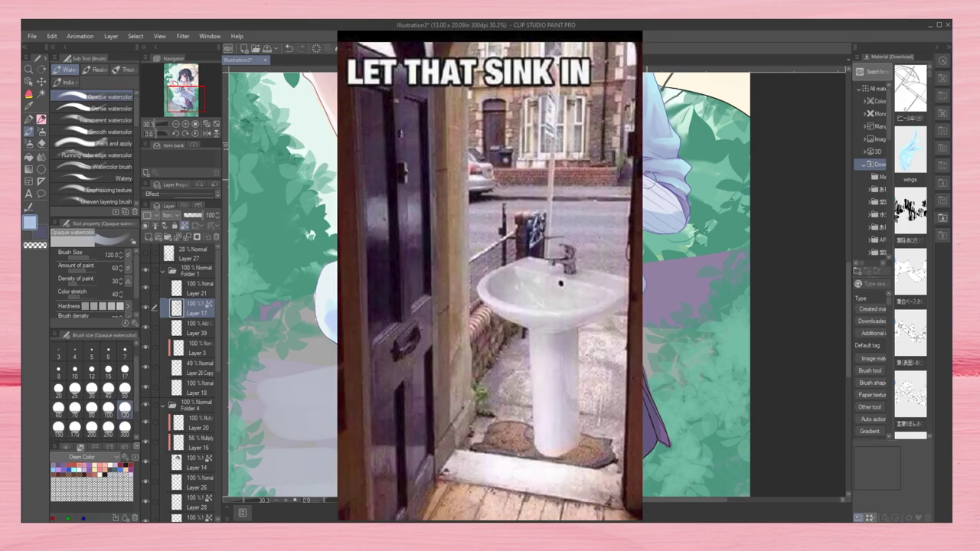
{"action": "scroll", "coordinate": [536, 283], "scroll_direction": "right", "scroll_amount": 3}
{"action": "key", "text": "ctrl+minus"}
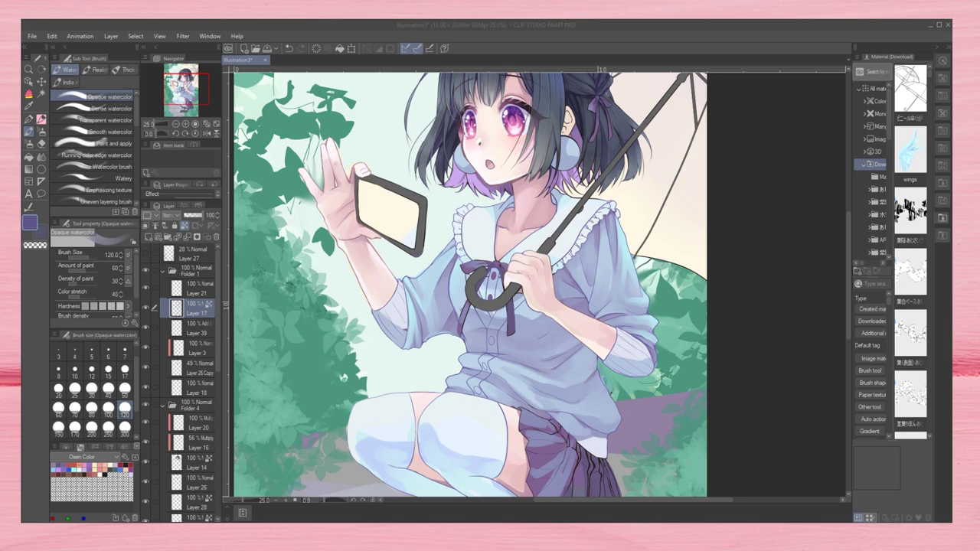
Step: Soften the shading of the ribbed sleeve cuffs on Layer 30 with pale blue Opaque watercolor at size 120
{"action": "scroll", "coordinate": [143, 454], "scroll_direction": "down", "scroll_amount": 5}
{"action": "left_click", "coordinate": [192, 373]}
{"action": "key", "text": "ctrl+plus"}
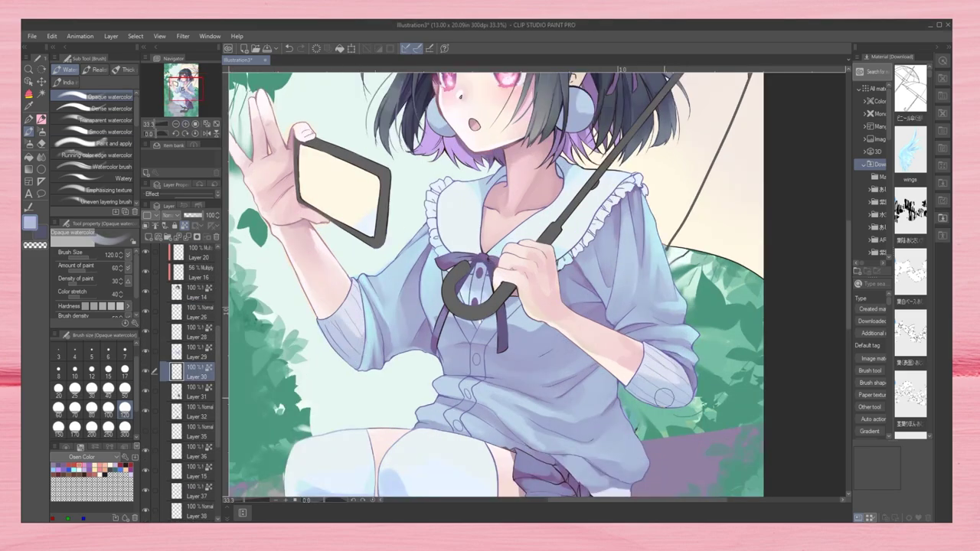
{"action": "left_click", "coordinate": [206, 135]}
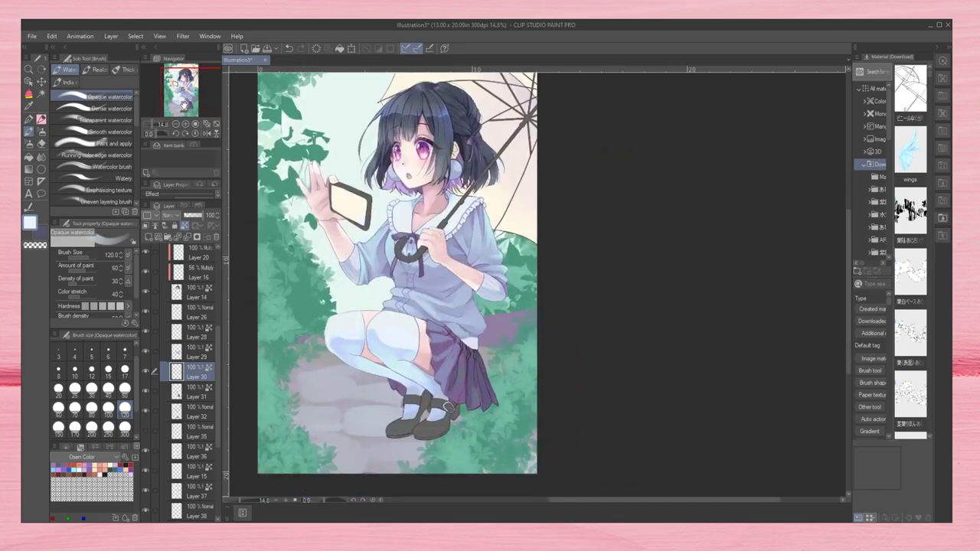
{"action": "scroll", "coordinate": [206, 135], "scroll_direction": "up", "scroll_amount": 3}
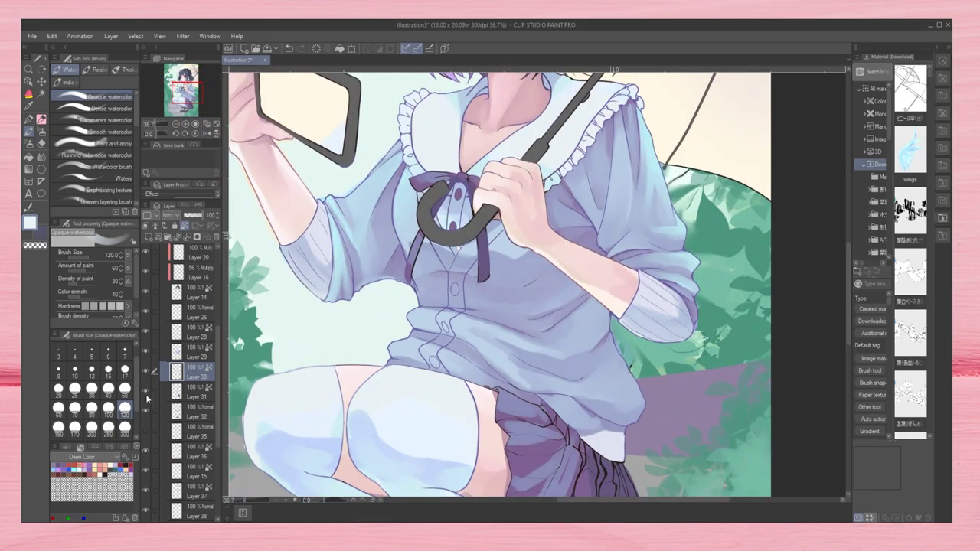
Step: Touch up the collar's pale shading on Layer 36 with Opaque watercolor at size 120 and Dense watercolor at size 40
{"action": "left_click", "coordinate": [156, 457]}
{"action": "left_click_drag", "start_coordinate": [194, 95], "coordinate": [197, 86]}
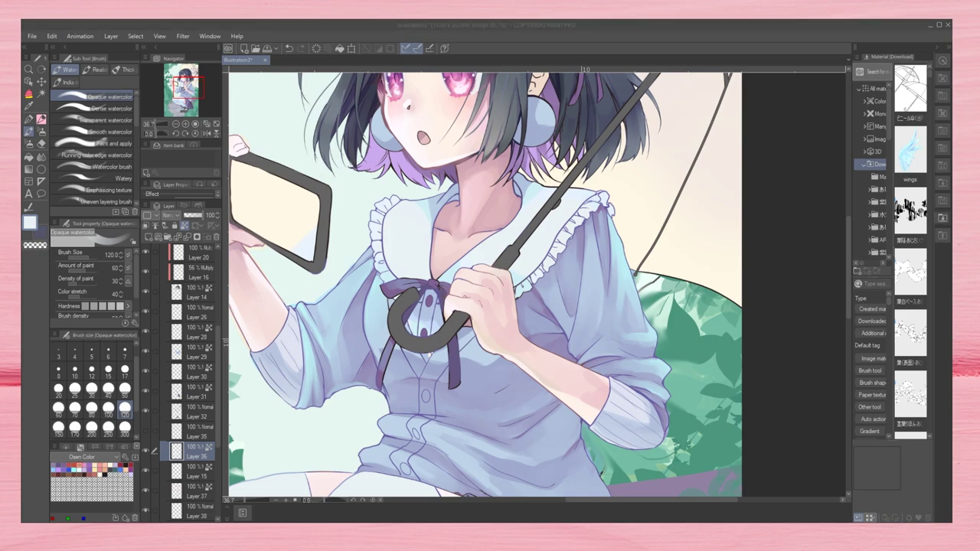
{"action": "scroll", "coordinate": [184, 89], "scroll_direction": "down", "scroll_amount": 5}
{"action": "scroll", "coordinate": [183, 90], "scroll_direction": "up", "scroll_amount": 4}
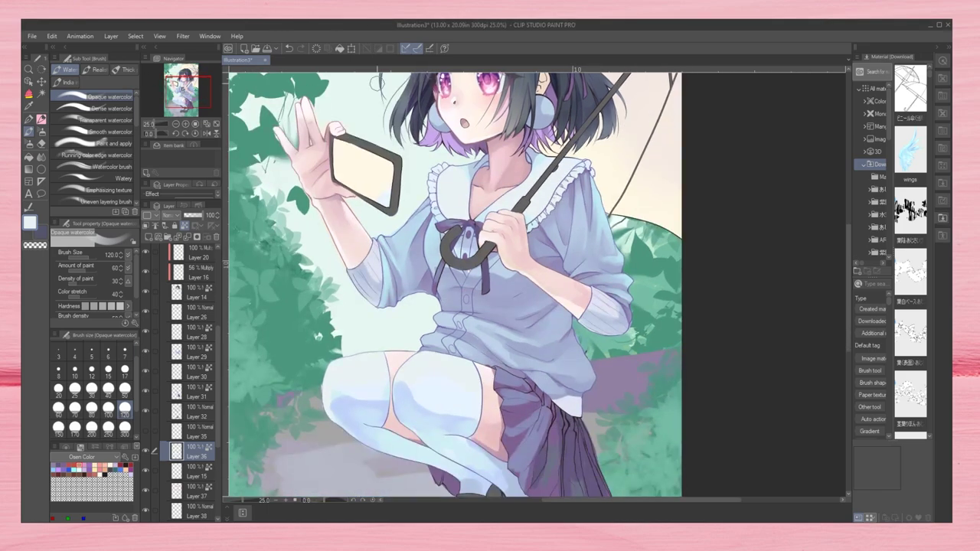
{"action": "left_click", "coordinate": [184, 124]}
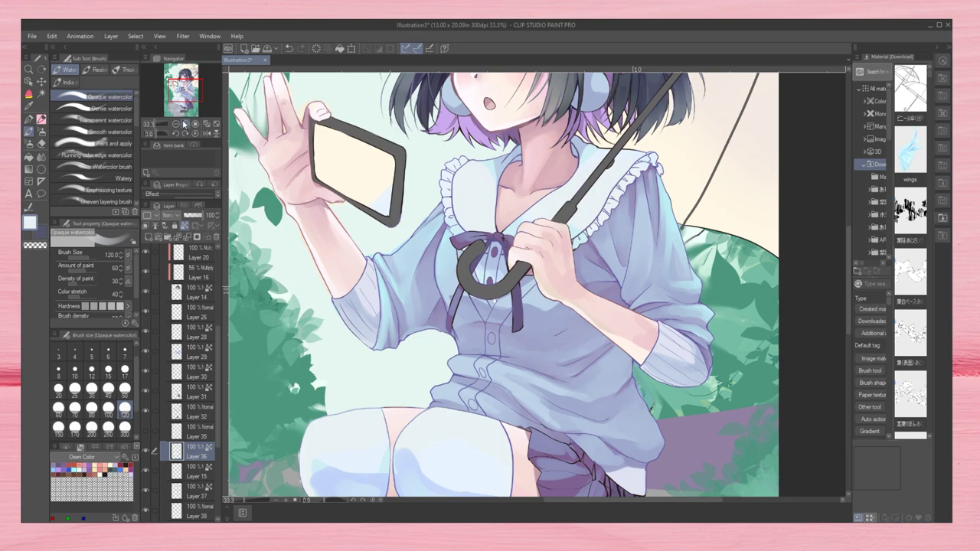
{"action": "left_click", "coordinate": [111, 108]}
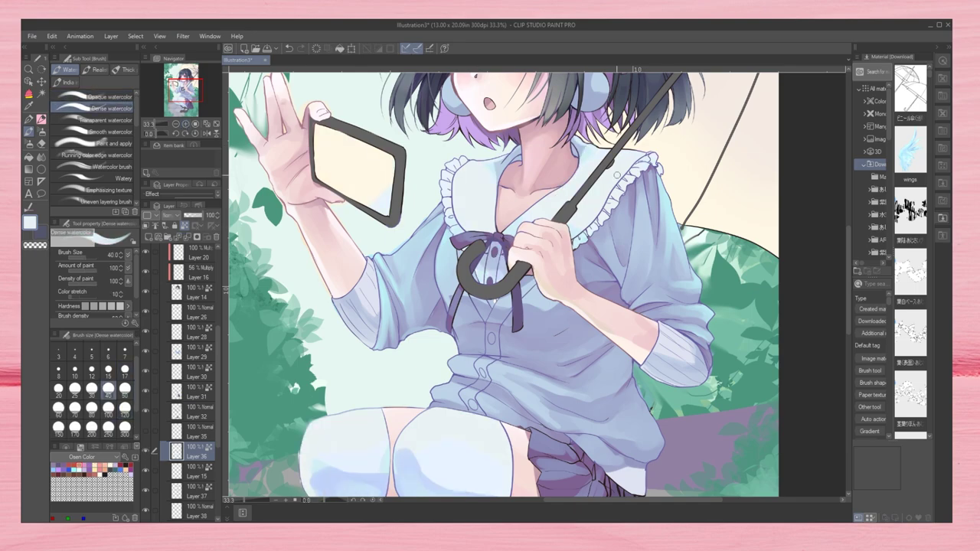
{"action": "scroll", "coordinate": [828, 271], "scroll_direction": "up", "scroll_amount": 3}
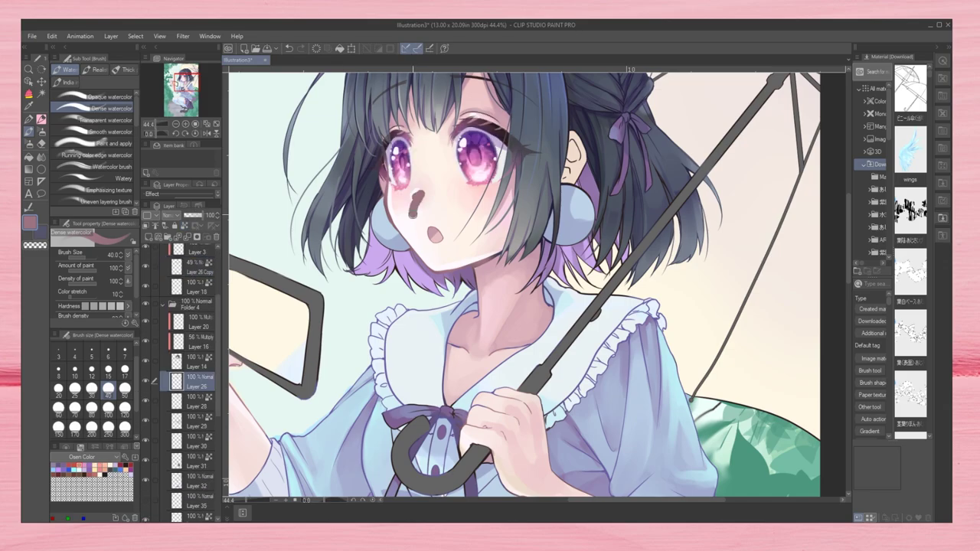
Step: Tint the line art around the ear and neck reddish on Layer 17 with Opaque watercolor at size 50
{"action": "key", "text": "ctrl+0"}
{"action": "scroll", "coordinate": [520, 283], "scroll_direction": "up", "scroll_amount": 5}
{"action": "scroll", "coordinate": [521, 283], "scroll_direction": "up", "scroll_amount": 3}
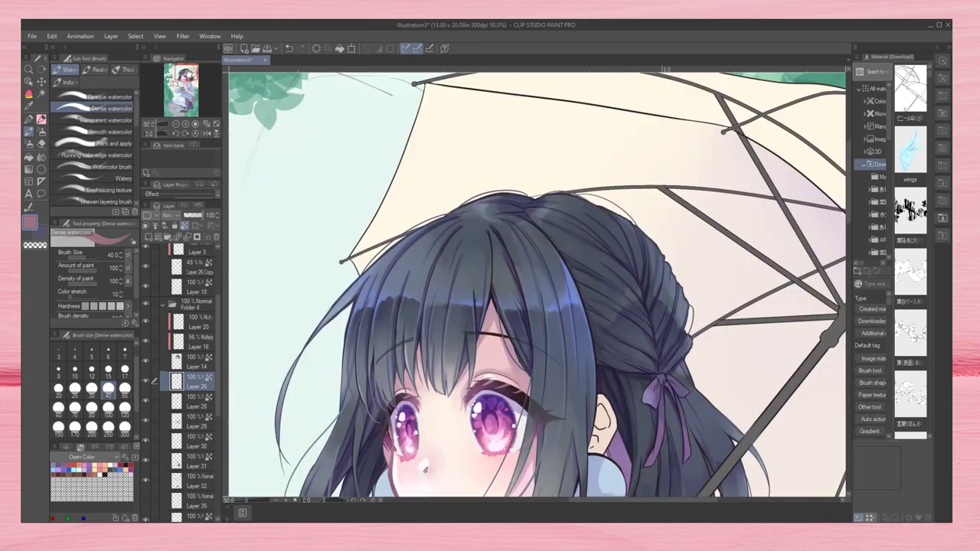
{"action": "scroll", "coordinate": [521, 283], "scroll_direction": "down", "scroll_amount": 8}
{"action": "left_click", "coordinate": [195, 307]}
{"action": "left_click", "coordinate": [107, 97]}
{"action": "left_click", "coordinate": [125, 370]}
{"action": "scroll", "coordinate": [536, 286], "scroll_direction": "down", "scroll_amount": 3}
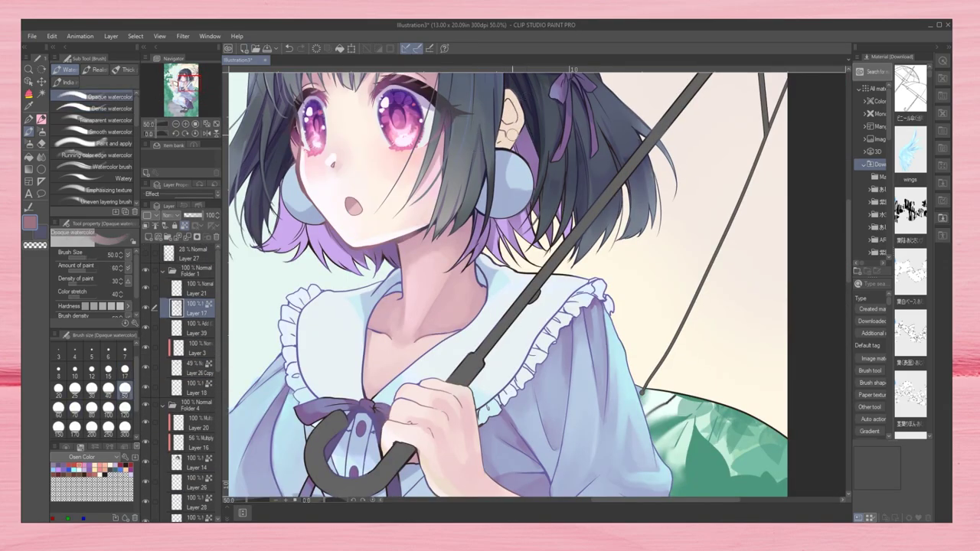
{"action": "scroll", "coordinate": [541, 375], "scroll_direction": "down", "scroll_amount": 3}
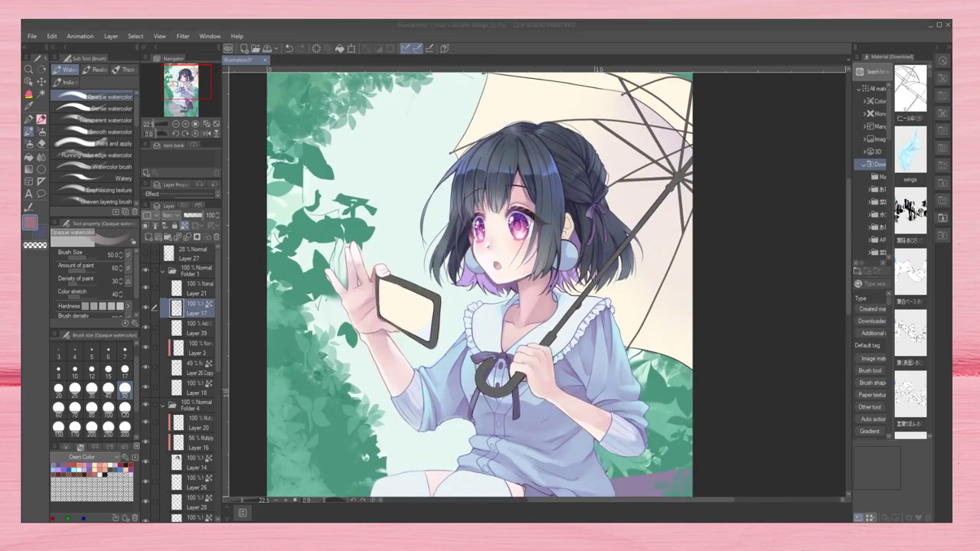
{"action": "mouse_move", "coordinate": [182, 77]}
{"action": "left_mouse_down"}
{"action": "mouse_move", "coordinate": [184, 93]}
{"action": "mouse_move", "coordinate": [182, 76]}
{"action": "left_mouse_up"}
{"action": "scroll", "coordinate": [185, 86], "scroll_direction": "up", "scroll_amount": 3}
{"action": "scroll", "coordinate": [183, 77], "scroll_direction": "up", "scroll_amount": 2}
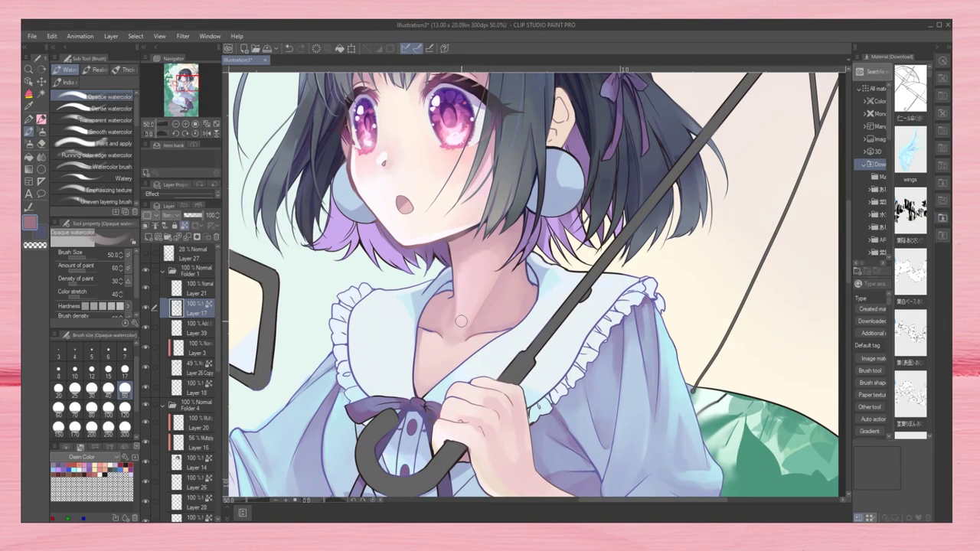
Step: Touch up the collar's ruffled edge near the shoulder on Layer 36 with pale blue Dense watercolor at size 17
{"action": "left_click", "coordinate": [107, 108]}
{"action": "scroll", "coordinate": [192, 383], "scroll_direction": "down", "scroll_amount": 2}
{"action": "left_click", "coordinate": [196, 375]}
{"action": "left_click", "coordinate": [125, 370]}
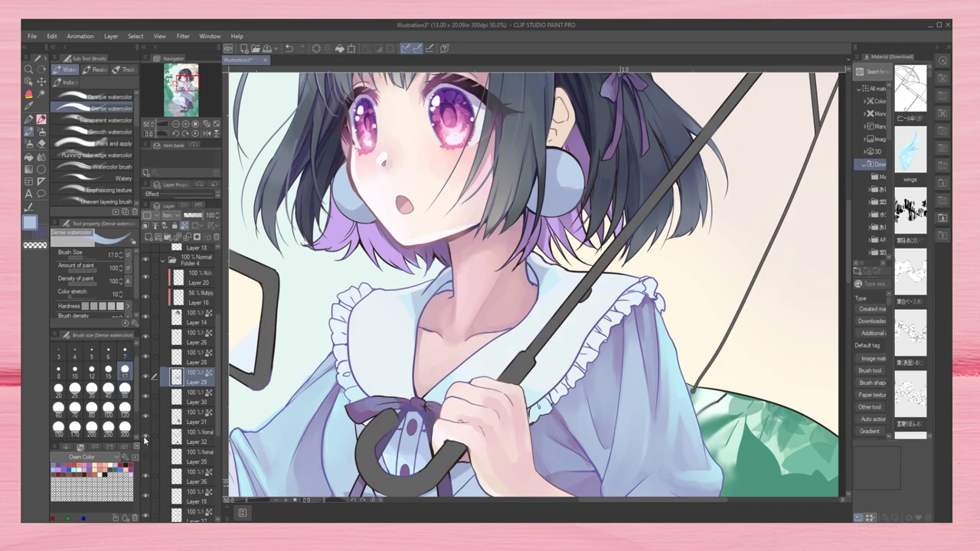
{"action": "left_click", "coordinate": [184, 476]}
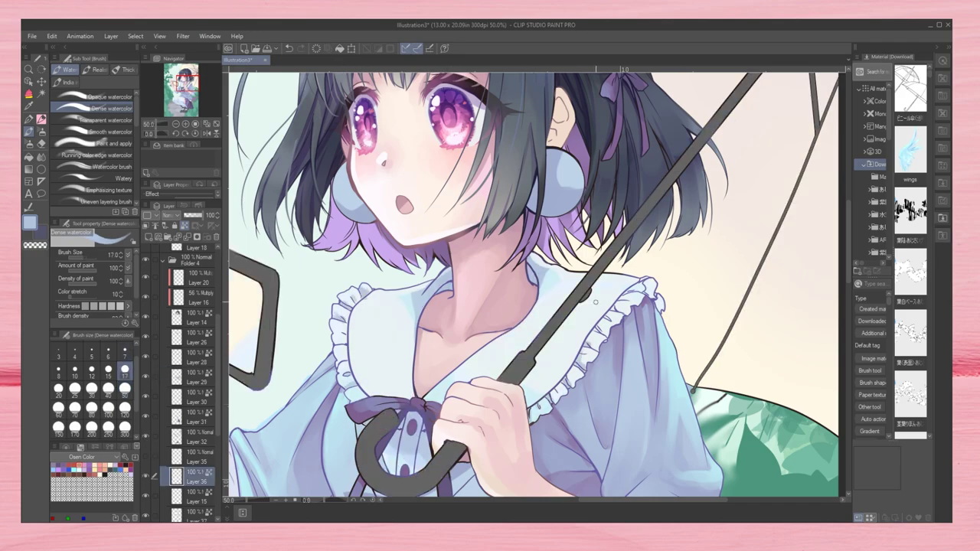
{"action": "left_click_drag", "start_coordinate": [647, 308], "coordinate": [659, 282]}
{"action": "scroll", "coordinate": [537, 328], "scroll_direction": "down", "scroll_amount": 10}
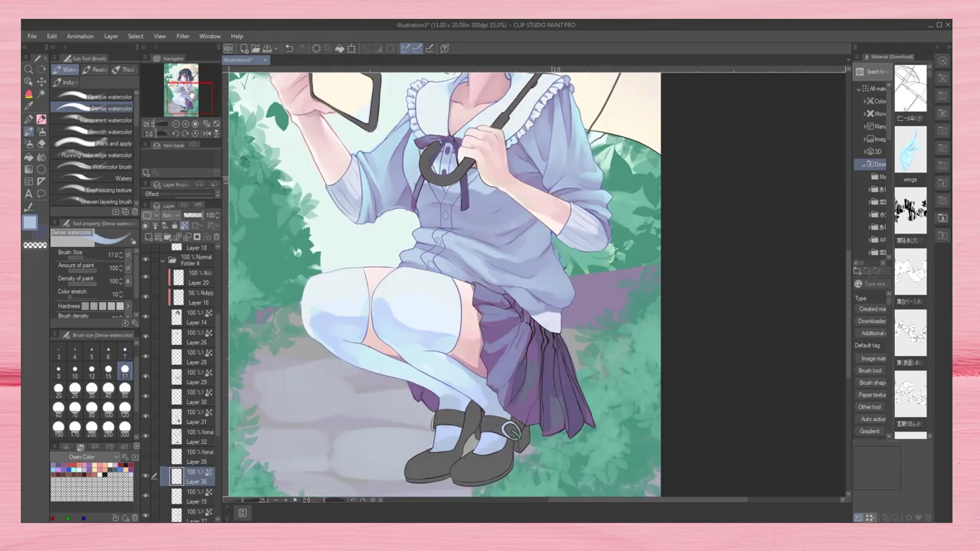
{"action": "scroll", "coordinate": [300, 213], "scroll_direction": "up", "scroll_amount": 7}
Step: Refine the collar's shadows and light areas on Layer 36 with Dense watercolor at size 25, checking them in a mirrored view
{"action": "left_click", "coordinate": [75, 388]}
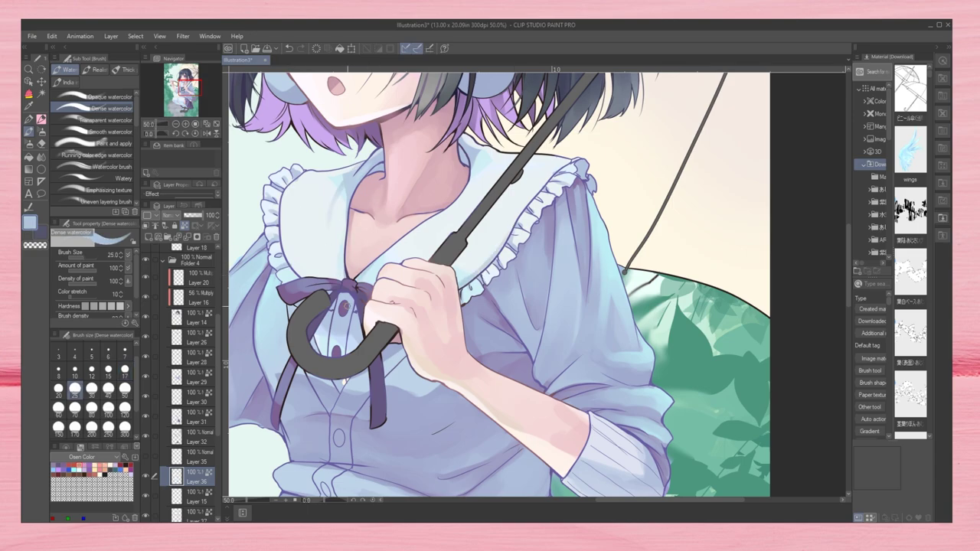
{"action": "scroll", "coordinate": [587, 154], "scroll_direction": "down", "scroll_amount": 3}
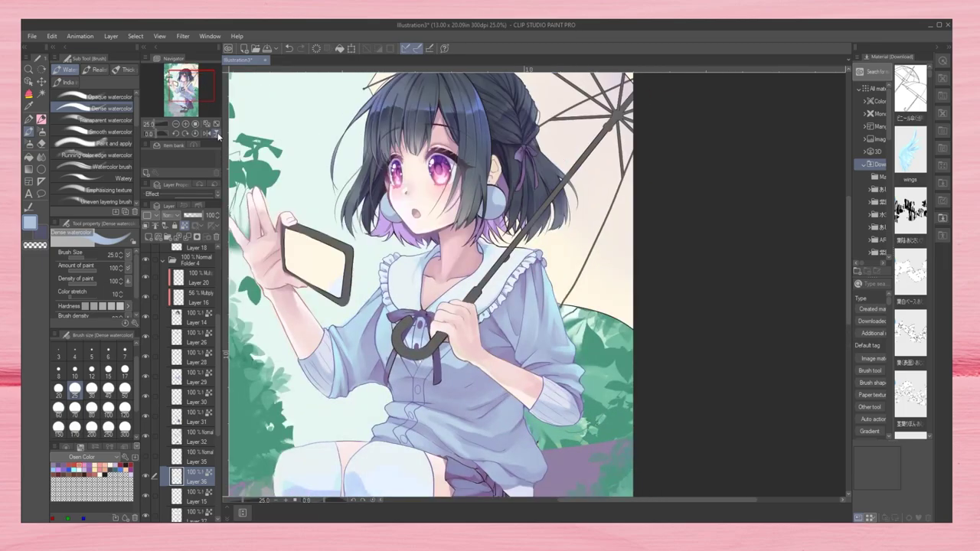
{"action": "scroll", "coordinate": [536, 271], "scroll_direction": "up", "scroll_amount": 4}
{"action": "key", "text": "x"}
{"action": "key", "text": "x"}
{"action": "key", "text": "x"}
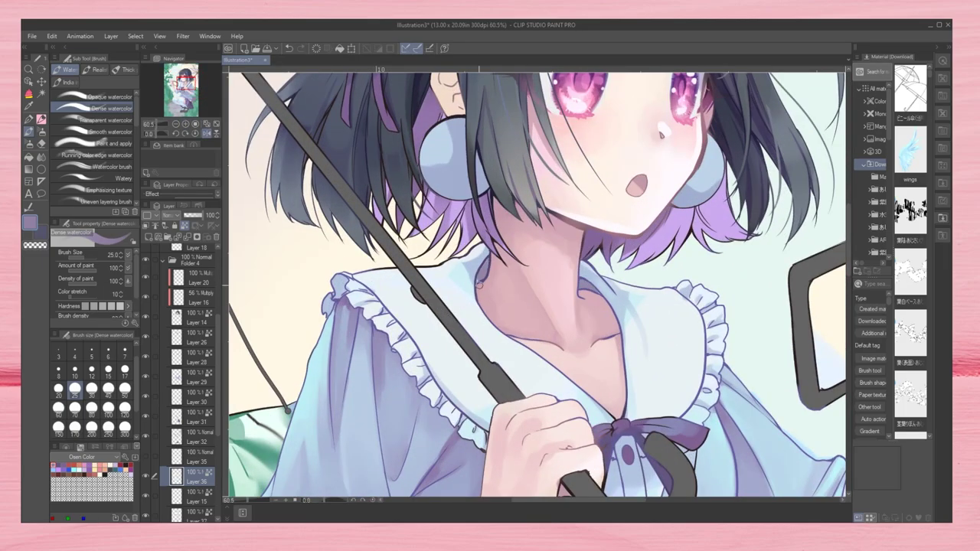
{"action": "left_click", "coordinate": [205, 125]}
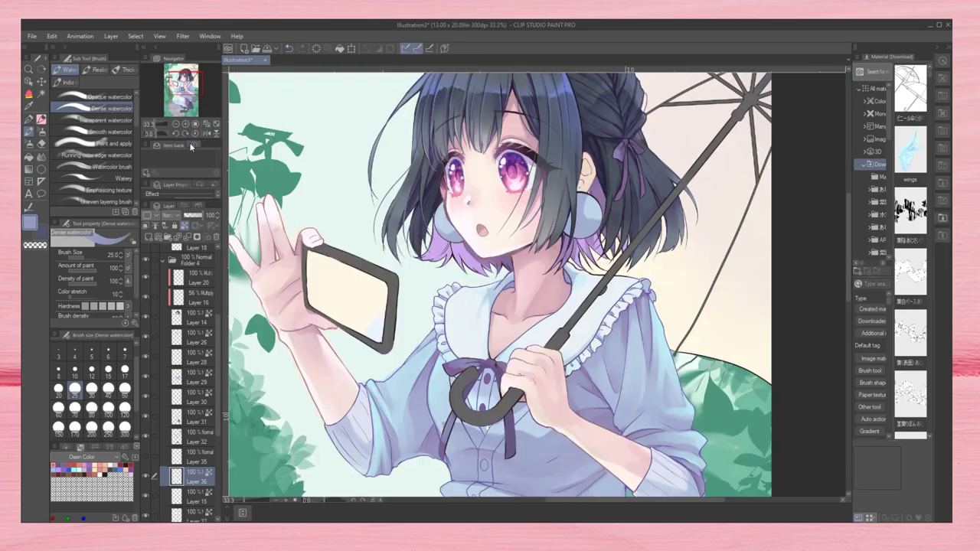
{"action": "scroll", "coordinate": [450, 277], "scroll_direction": "up", "scroll_amount": 2}
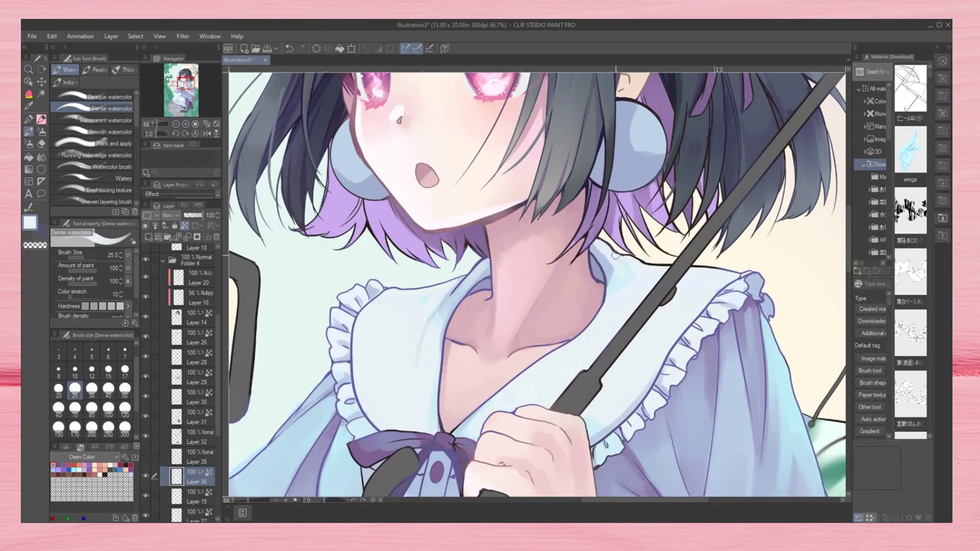
Step: Blend the collar's shadow beside the neck and umbrella shaft using Dense watercolor at size 120 and Opaque watercolor at size 50
{"action": "key", "text": "h"}
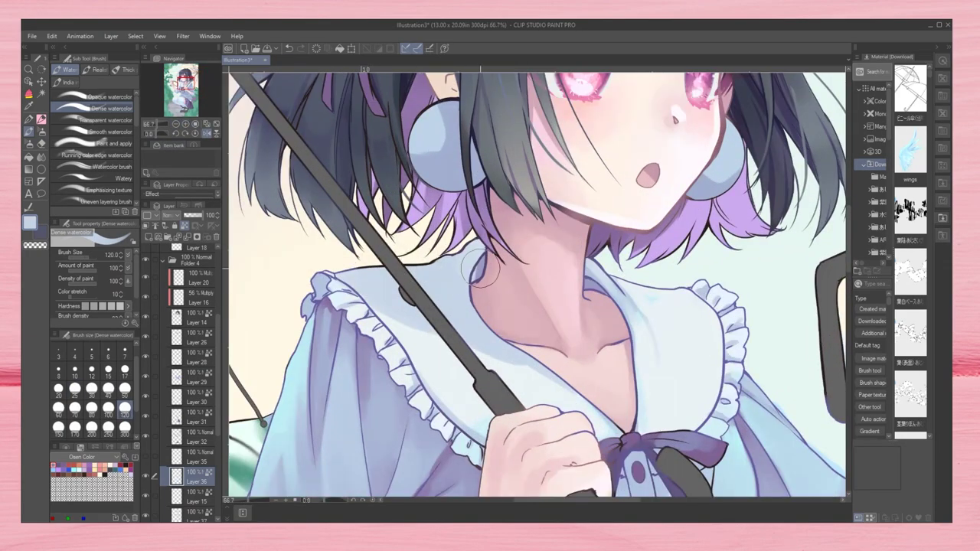
{"action": "key", "text": "bracketright"}
{"action": "key", "text": "bracketright"}
{"action": "key", "text": "bracketright"}
{"action": "left_click_drag", "start_coordinate": [429, 261], "coordinate": [418, 324]}
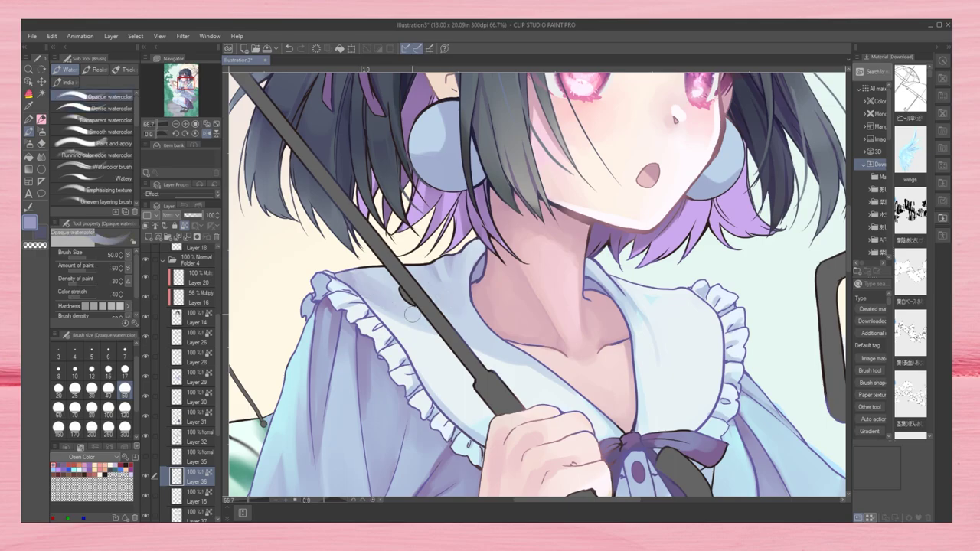
{"action": "scroll", "coordinate": [418, 324], "scroll_direction": "down", "scroll_amount": 4}
{"action": "key", "text": "h"}
Step: Add finer shading to the collar and its ruffles on Layer 36 with Opaque watercolor at size 17
{"action": "scroll", "coordinate": [515, 313], "scroll_direction": "up", "scroll_amount": 5}
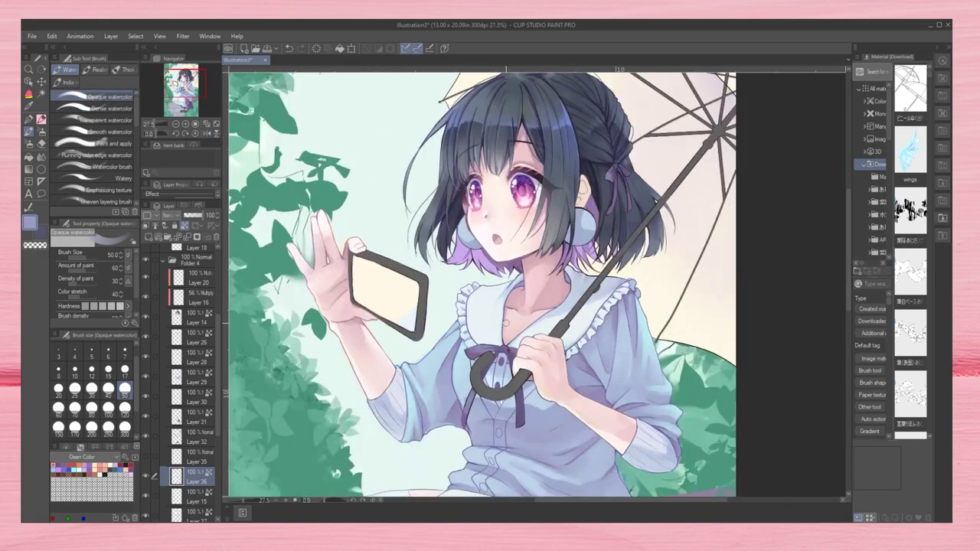
{"action": "key", "text": "bracketleft"}
{"action": "key", "text": "bracketleft"}
{"action": "key", "text": "bracketleft"}
{"action": "key", "text": "bracketleft"}
{"action": "key", "text": "bracketleft"}
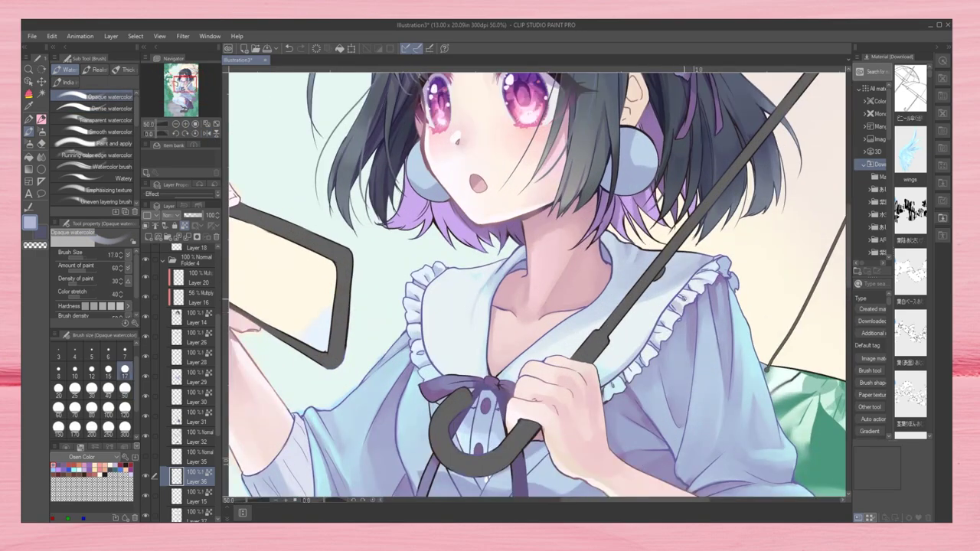
{"action": "scroll", "coordinate": [481, 482], "scroll_direction": "up", "scroll_amount": 2}
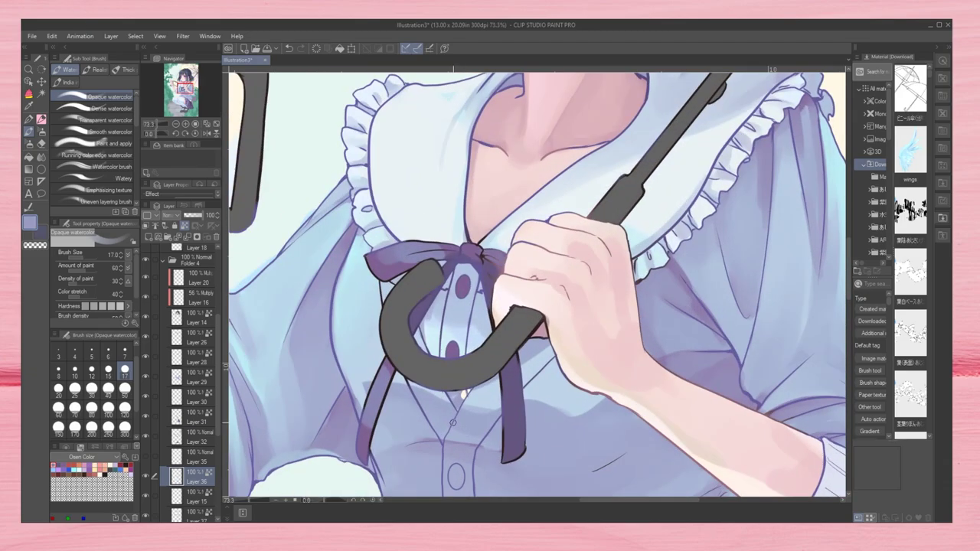
Step: Clean up around the collar and ribbon with the Hard eraser at size 17, and touch up Layer 32 with Dense watercolor at size 15
{"action": "key", "text": "e"}
{"action": "left_click", "coordinate": [125, 372]}
{"action": "scroll", "coordinate": [385, 442], "scroll_direction": "down", "scroll_amount": 4}
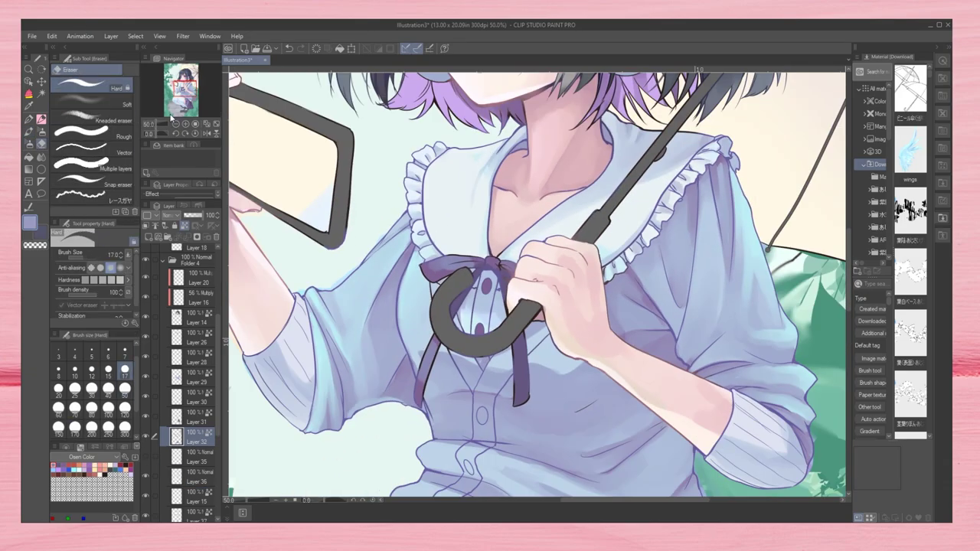
{"action": "scroll", "coordinate": [570, 310], "scroll_direction": "up", "scroll_amount": 3}
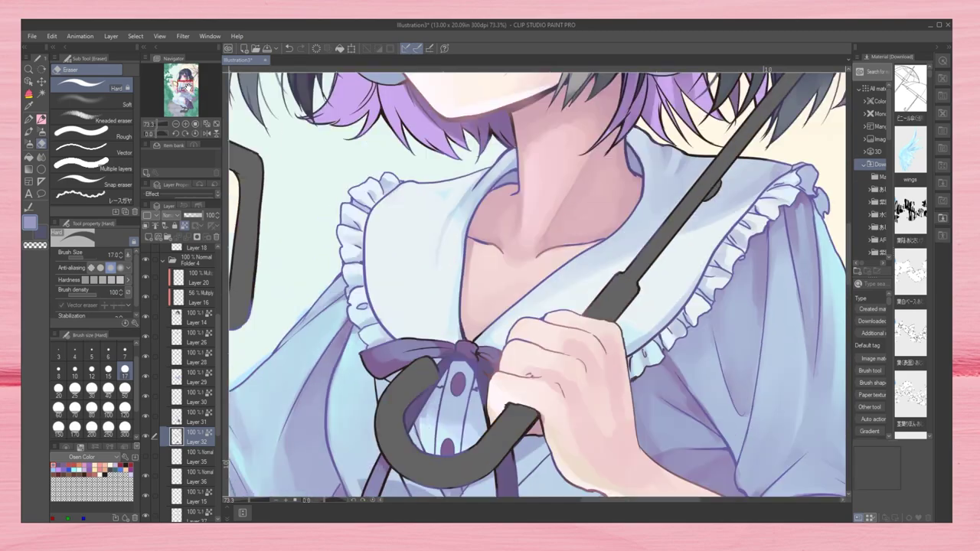
{"action": "key", "text": "b"}
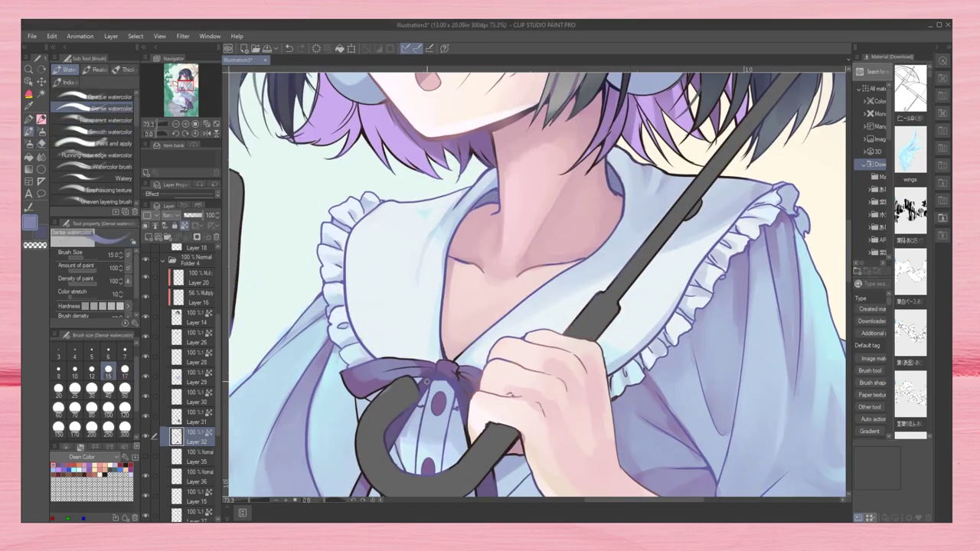
Step: Fill in the collar's inner edge beside the neck on Layer 36 with Dense watercolor at size 15
{"action": "scroll", "coordinate": [192, 383], "scroll_direction": "down", "scroll_amount": 1}
{"action": "left_click", "coordinate": [191, 463]}
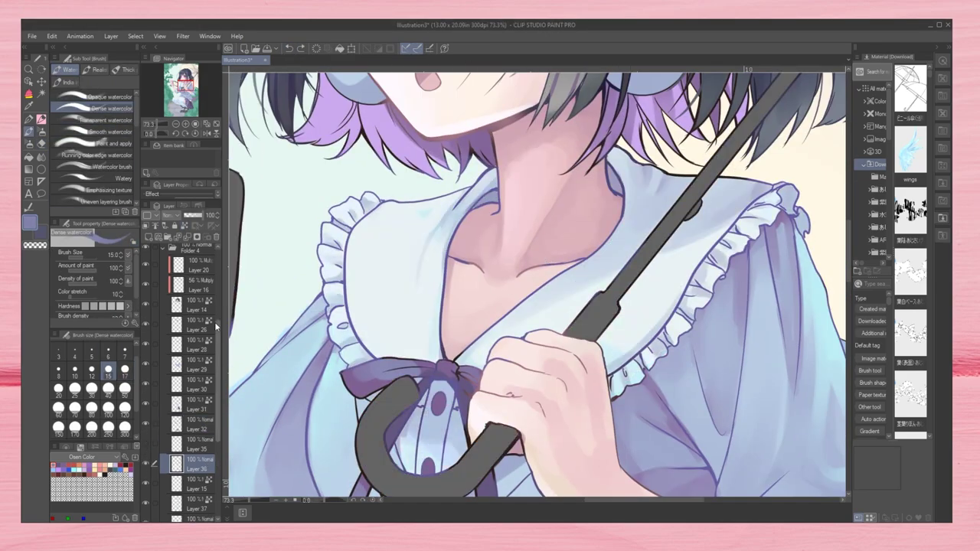
{"action": "left_click_drag", "start_coordinate": [478, 205], "coordinate": [491, 195]}
{"action": "scroll", "coordinate": [491, 195], "scroll_direction": "down", "scroll_amount": 1}
{"action": "key", "text": "ctrl+0"}
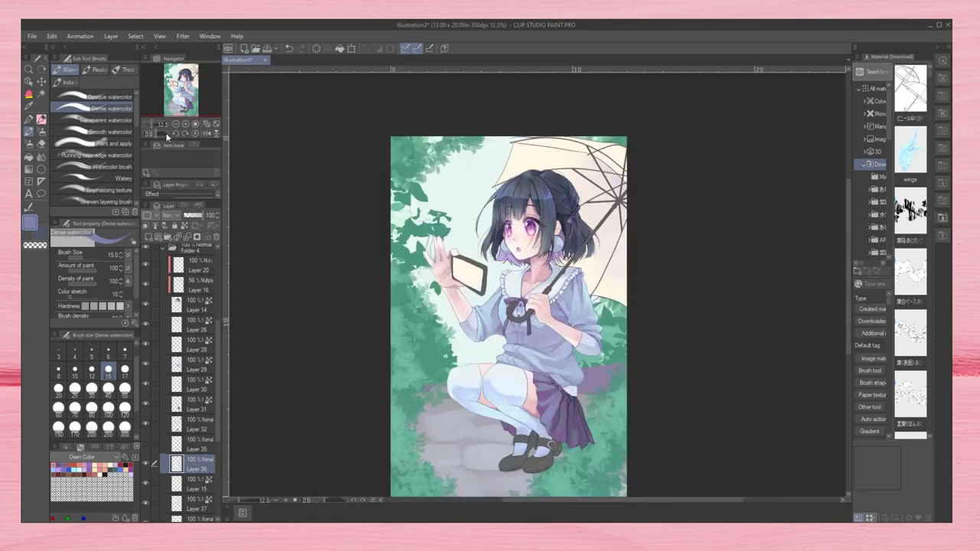
Step: Smooth the collar's bluish shading on Layer 36 with Dense watercolor and Opaque watercolor at size 50
{"action": "scroll", "coordinate": [491, 196], "scroll_direction": "up", "scroll_amount": 4}
{"action": "left_click", "coordinate": [125, 388]}
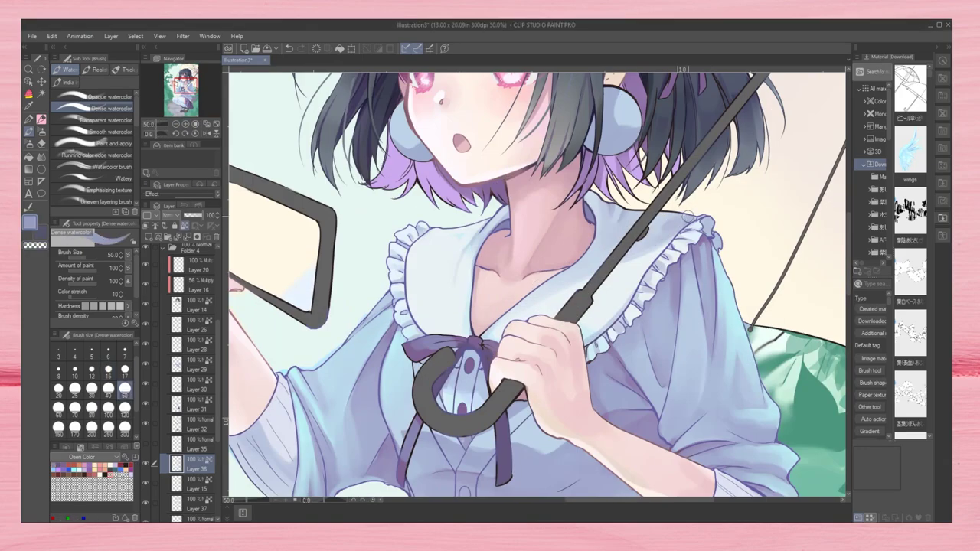
{"action": "left_click", "coordinate": [100, 97]}
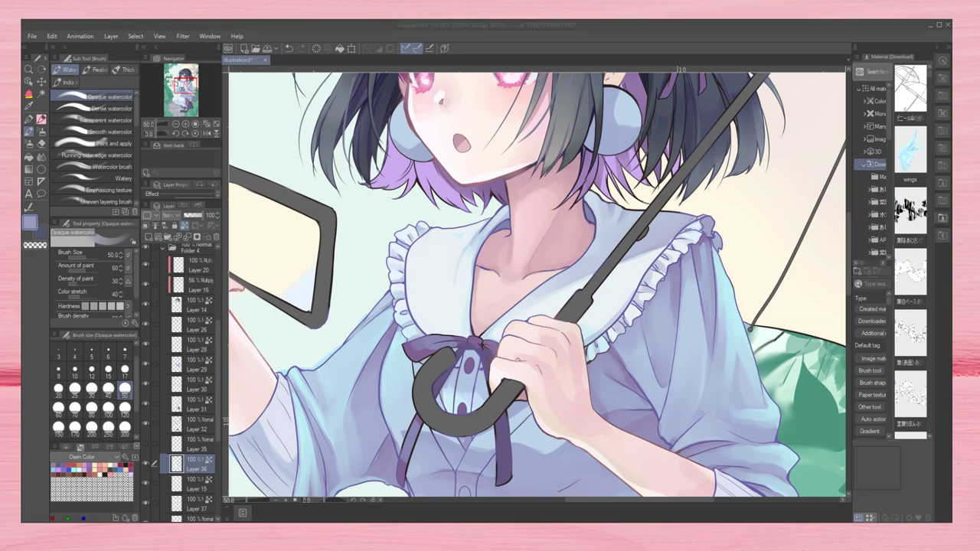
{"action": "scroll", "coordinate": [536, 283], "scroll_direction": "up", "scroll_amount": 5}
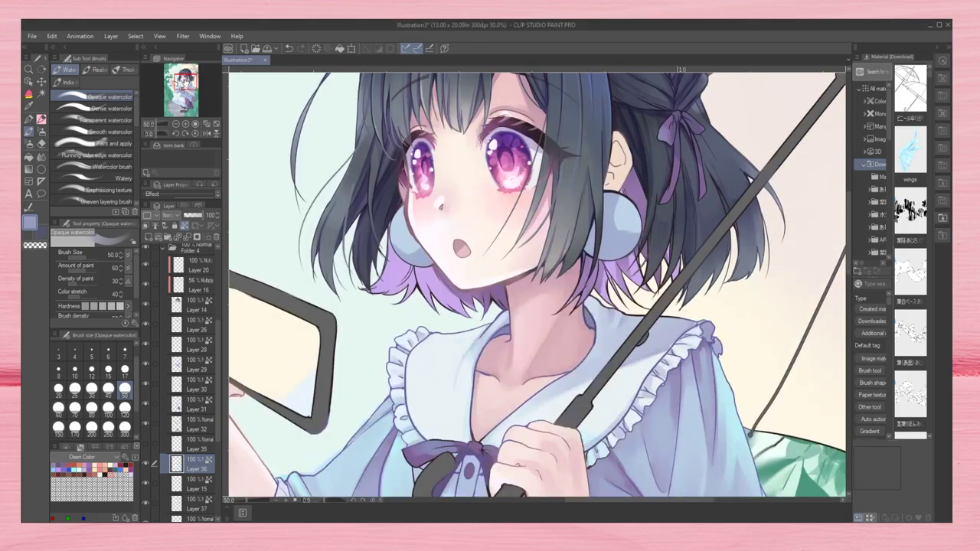
{"action": "left_click_drag", "start_coordinate": [187, 76], "coordinate": [187, 80]}
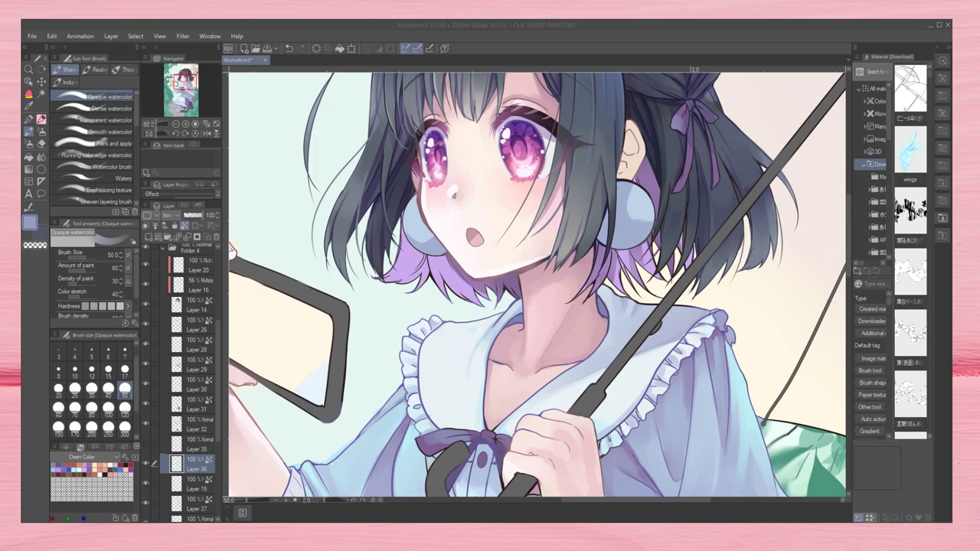
{"action": "scroll", "coordinate": [536, 284], "scroll_direction": "down", "scroll_amount": 3}
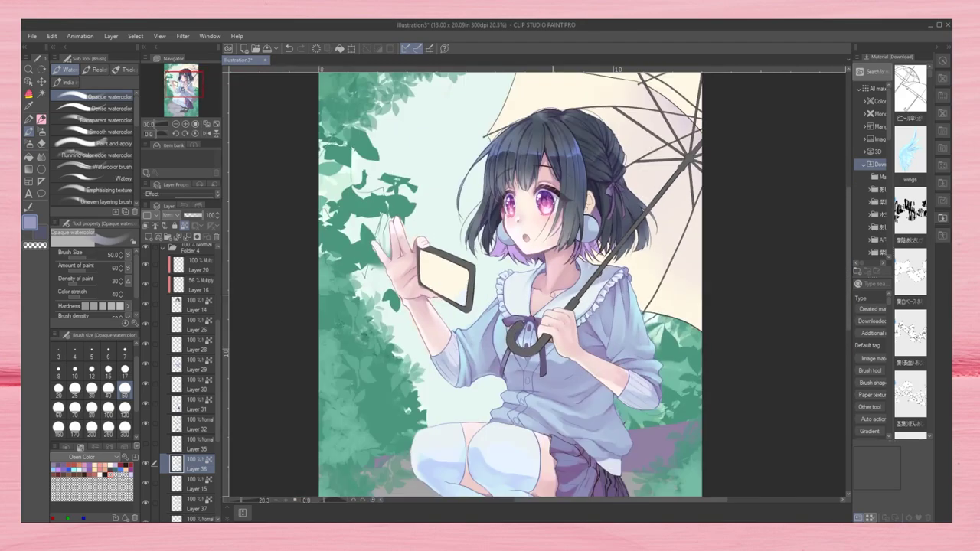
Step: Refine the collar's folds on Layer 36, alternating Dense watercolor at sizes 15 and 17 with Opaque watercolor at size 40
{"action": "scroll", "coordinate": [536, 283], "scroll_direction": "up", "scroll_amount": 2}
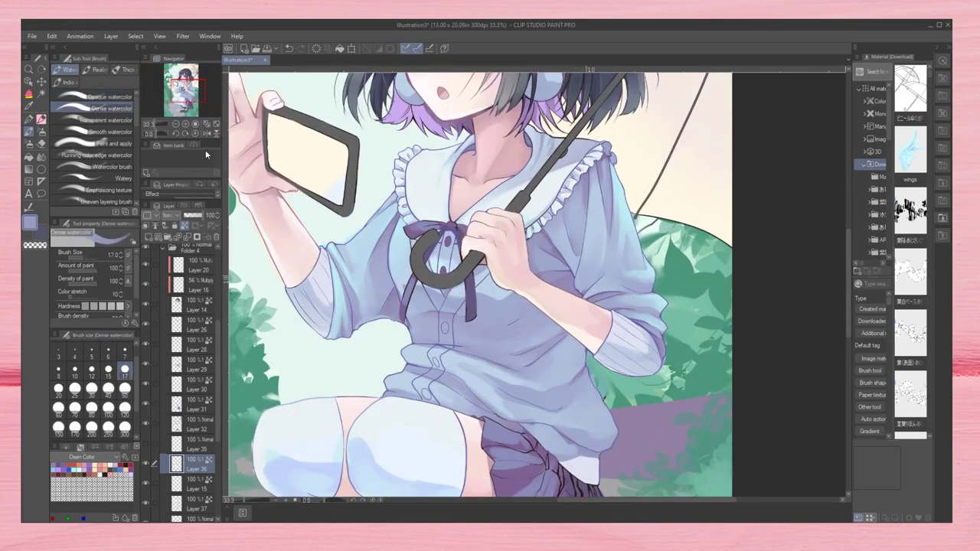
{"action": "left_click", "coordinate": [542, 145], "text": "alt"}
{"action": "key", "text": "bracketleft"}
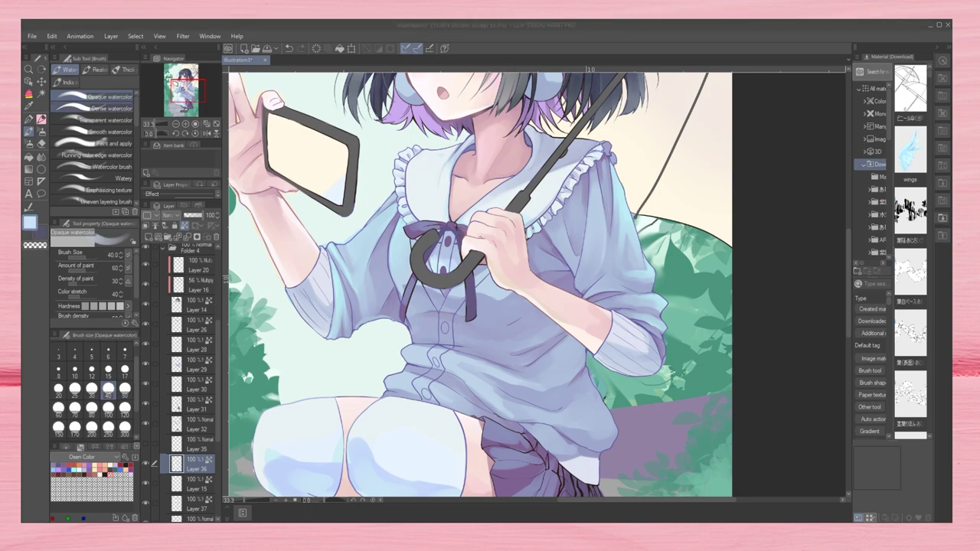
{"action": "scroll", "coordinate": [182, 88], "scroll_direction": "up", "scroll_amount": 1}
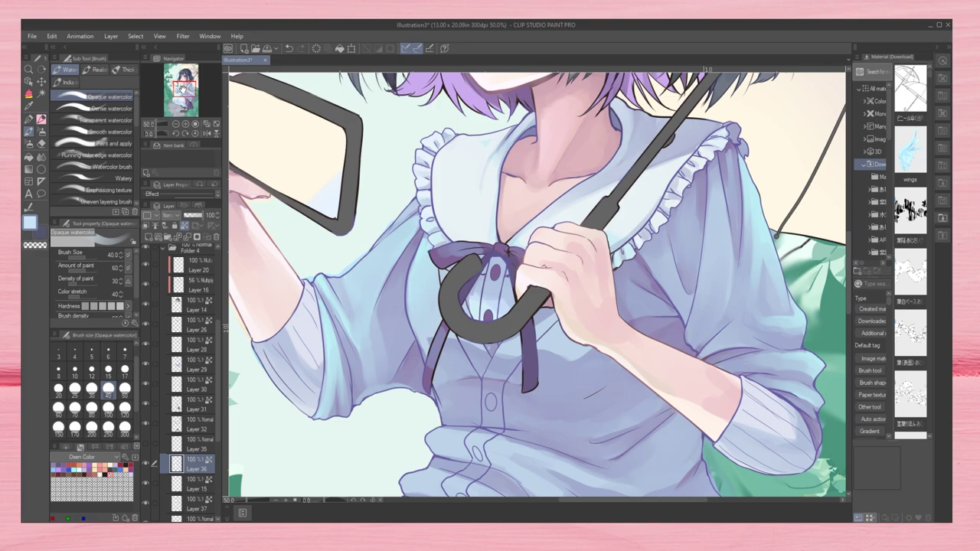
{"action": "key", "text": "period"}
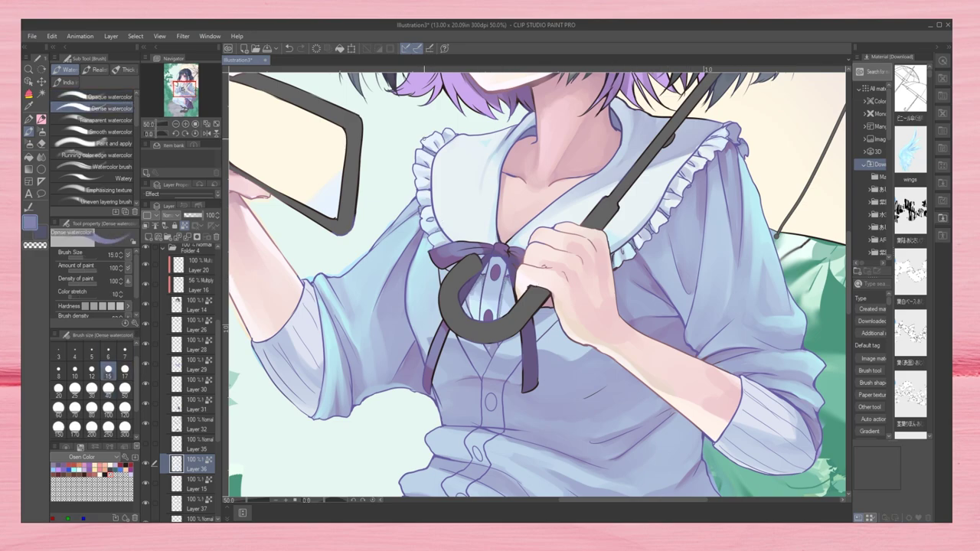
{"action": "key", "text": "x"}
{"action": "key", "text": "bracketright"}
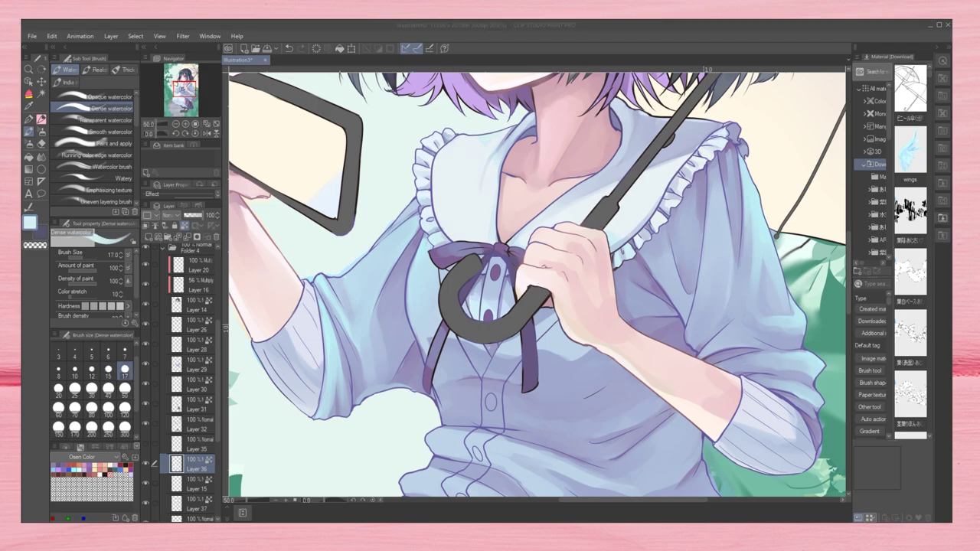
Step: Soften the blue shading on the stockings' knees and calves on Layer 36 with Opaque watercolor at size 120
{"action": "key", "text": "ctrl+minus"}
{"action": "key", "text": "ctrl+minus"}
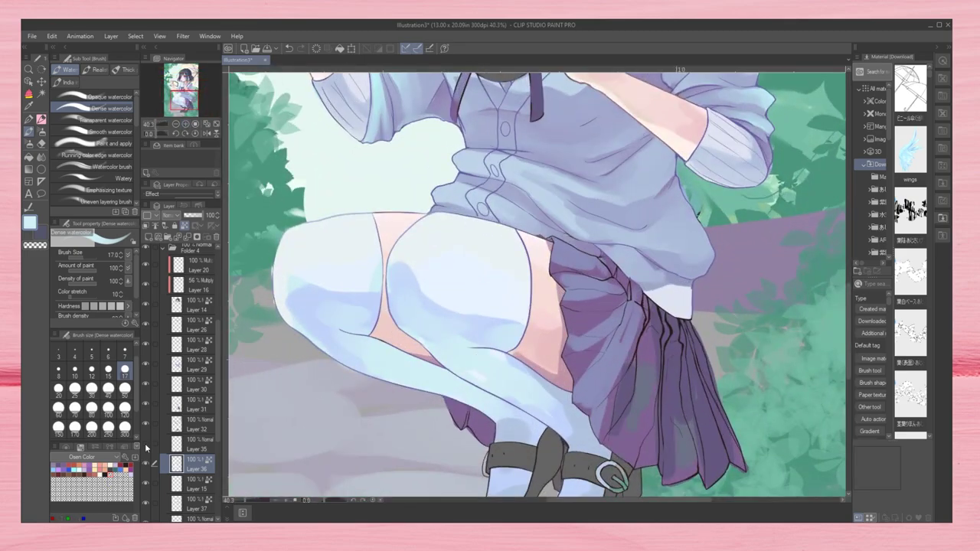
{"action": "key", "text": "comma"}
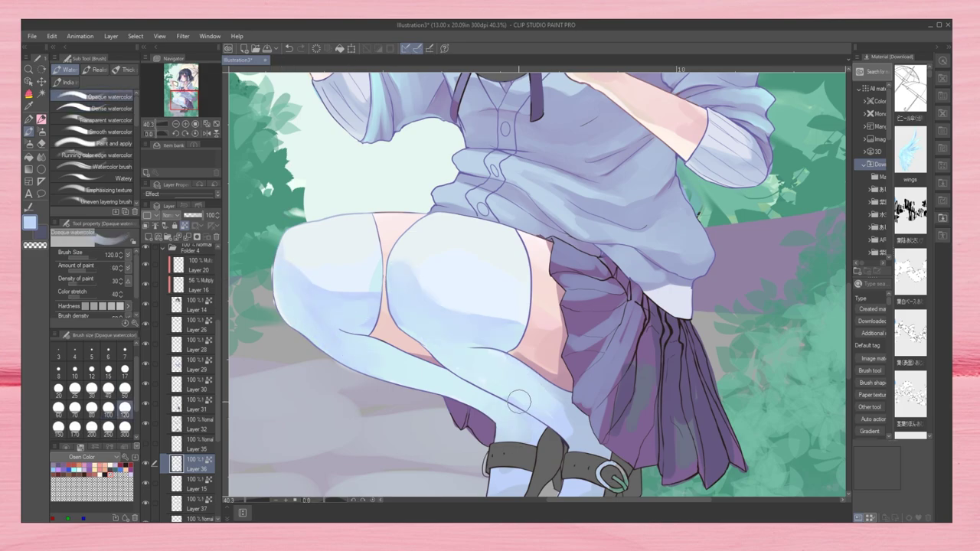
{"action": "key", "text": "ctrl+minus"}
{"action": "scroll", "coordinate": [485, 268], "scroll_direction": "down", "scroll_amount": 4}
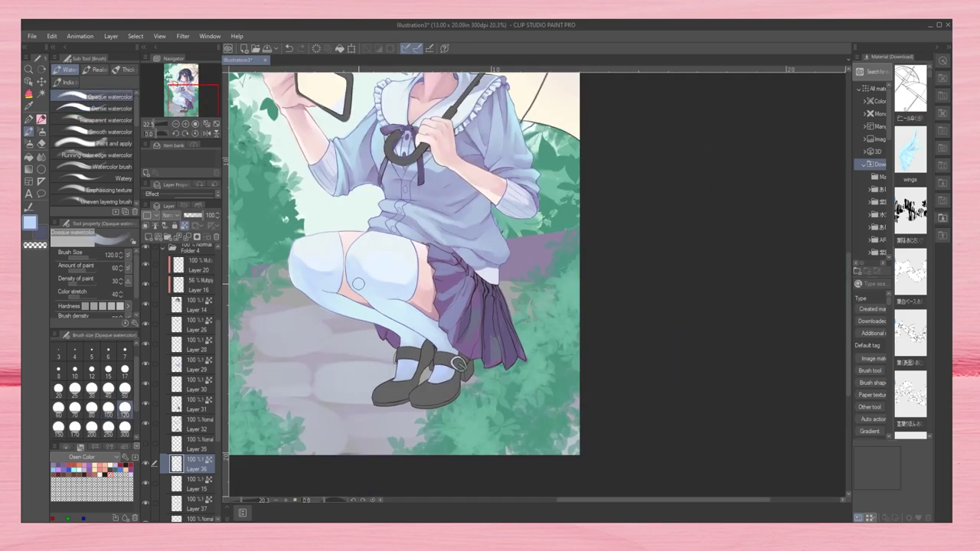
Step: Paint pale highlights on the stockings with Dense watercolor at size 40 and blend them using Opaque watercolor at size 120
{"action": "scroll", "coordinate": [487, 265], "scroll_direction": "up", "scroll_amount": 4}
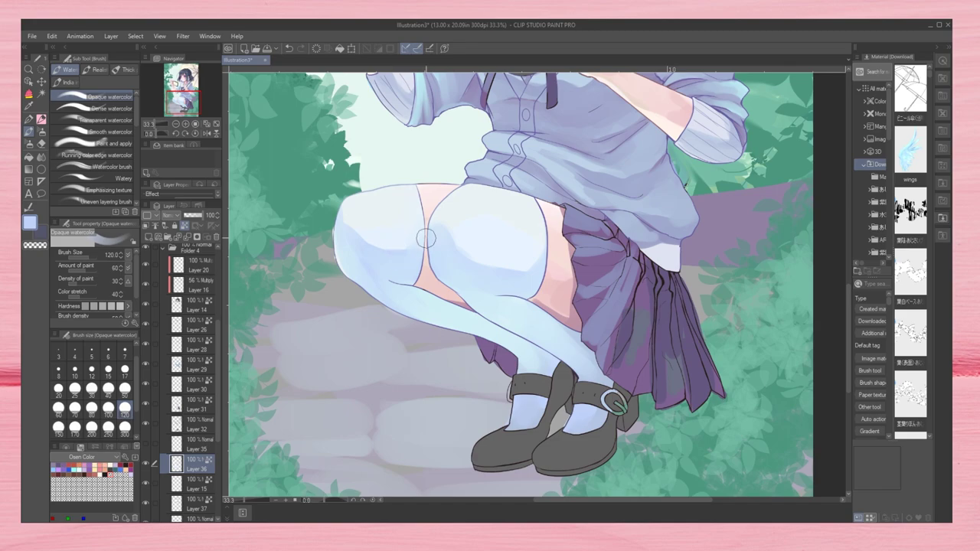
{"action": "key", "text": "period"}
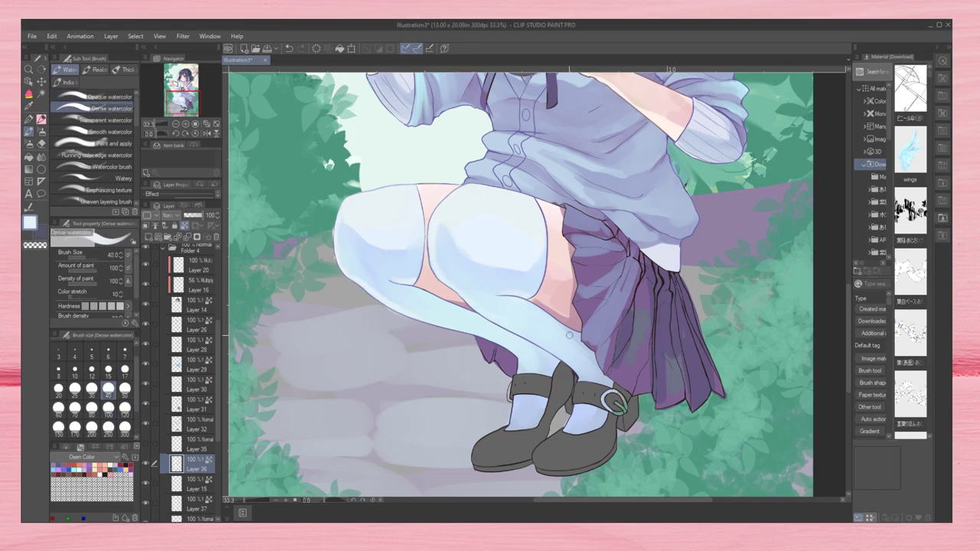
{"action": "left_click", "coordinate": [157, 131]}
{"action": "left_click", "coordinate": [157, 131]}
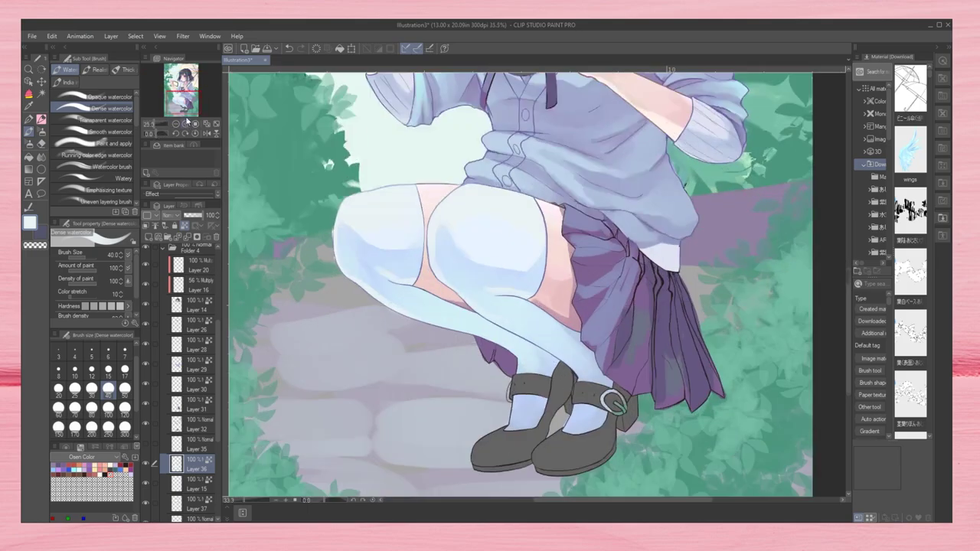
{"action": "key", "text": "ctrl+plus"}
{"action": "key", "text": "comma"}
{"action": "left_click", "coordinate": [167, 132]}
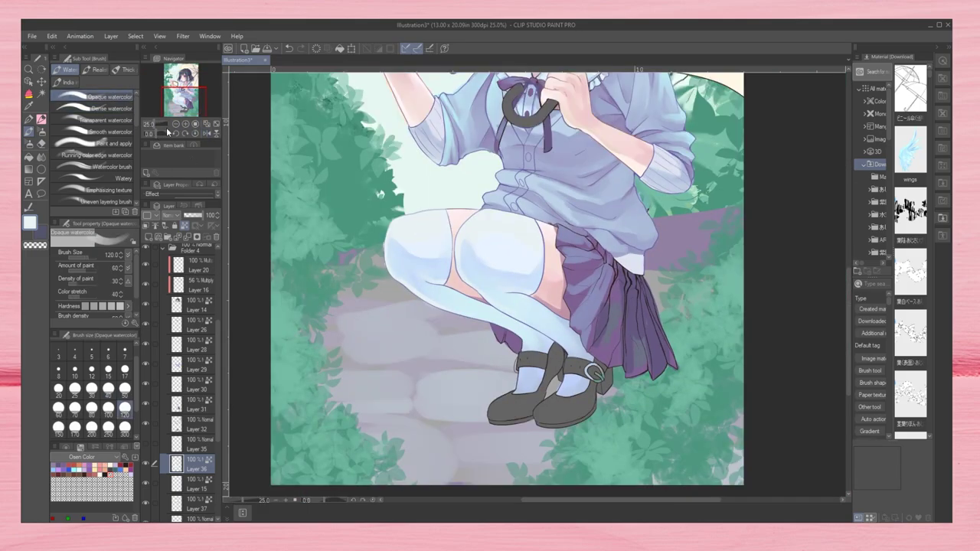
Step: Mirror the canvas and paint bluish fold shadows behind the knees and on the lower stockings with Dense watercolor at size 40
{"action": "left_click", "coordinate": [167, 132]}
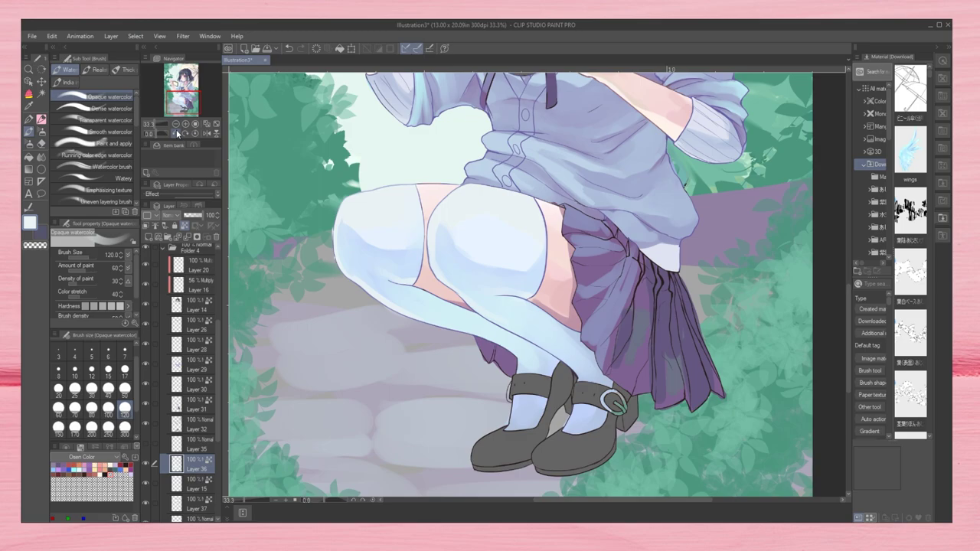
{"action": "left_click", "coordinate": [177, 134]}
{"action": "key", "text": "period"}
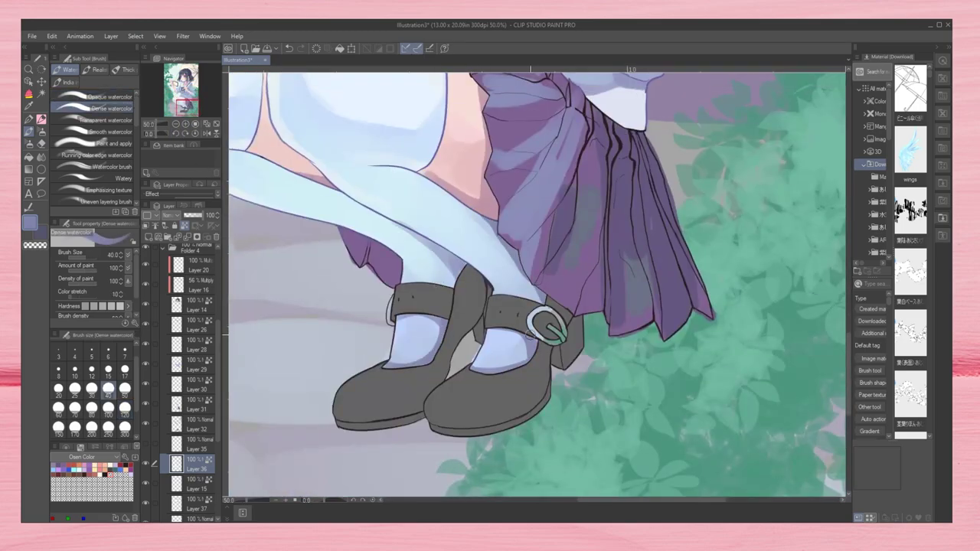
{"action": "key", "text": "h"}
{"action": "left_click", "coordinate": [174, 130]}
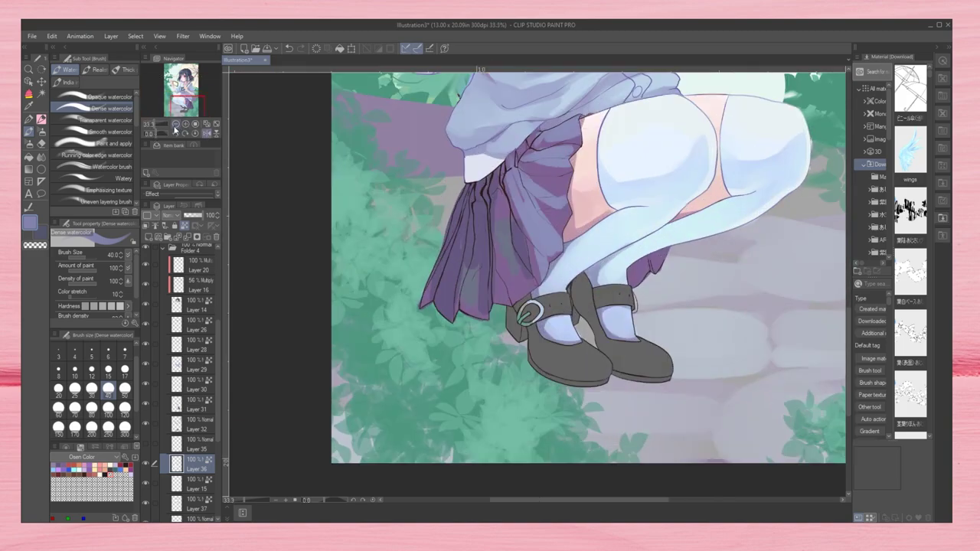
{"action": "left_click", "coordinate": [174, 130]}
{"action": "left_click_drag", "start_coordinate": [536, 229], "coordinate": [268, 318]}
{"action": "left_click_drag", "start_coordinate": [449, 223], "coordinate": [535, 182]}
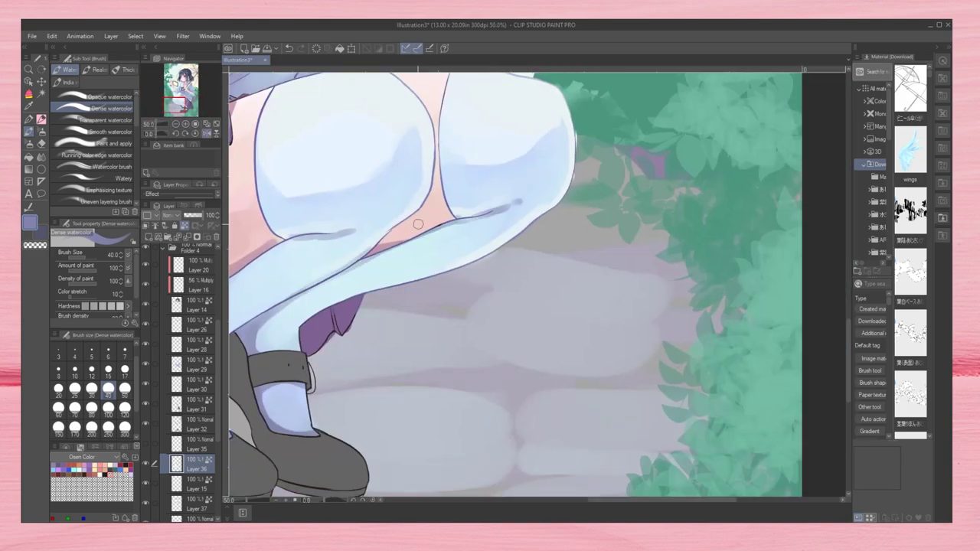
{"action": "left_click_drag", "start_coordinate": [300, 291], "coordinate": [462, 216]}
{"action": "left_click_drag", "start_coordinate": [296, 209], "coordinate": [537, 219]}
Step: Blend the new stocking shadows on Layer 36 with Opaque watercolor at size 60
{"action": "key", "text": "comma"}
{"action": "left_click_drag", "start_coordinate": [433, 245], "coordinate": [502, 222]}
{"action": "left_click_drag", "start_coordinate": [528, 260], "coordinate": [697, 187]}
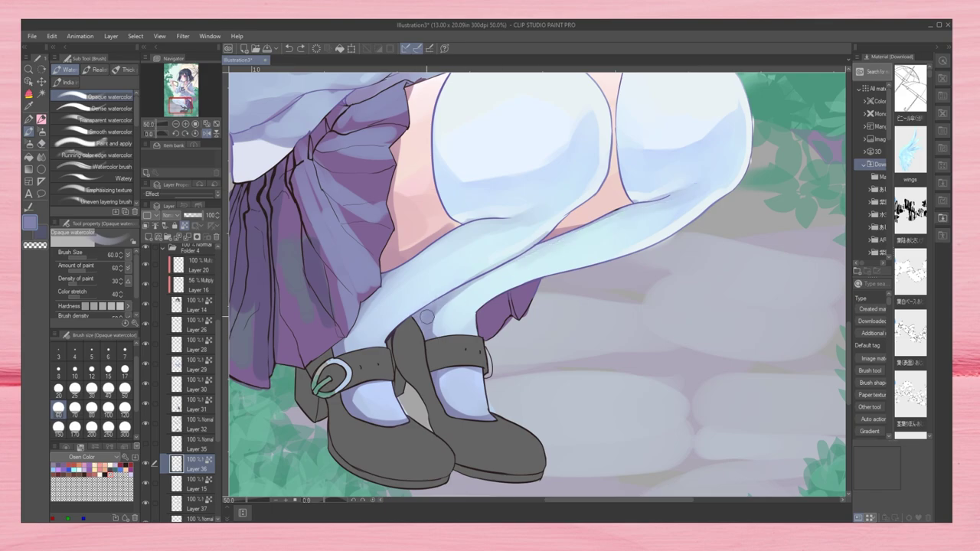
{"action": "scroll", "coordinate": [345, 345], "scroll_direction": "down", "scroll_amount": 5}
{"action": "scroll", "coordinate": [524, 315], "scroll_direction": "up", "scroll_amount": 2}
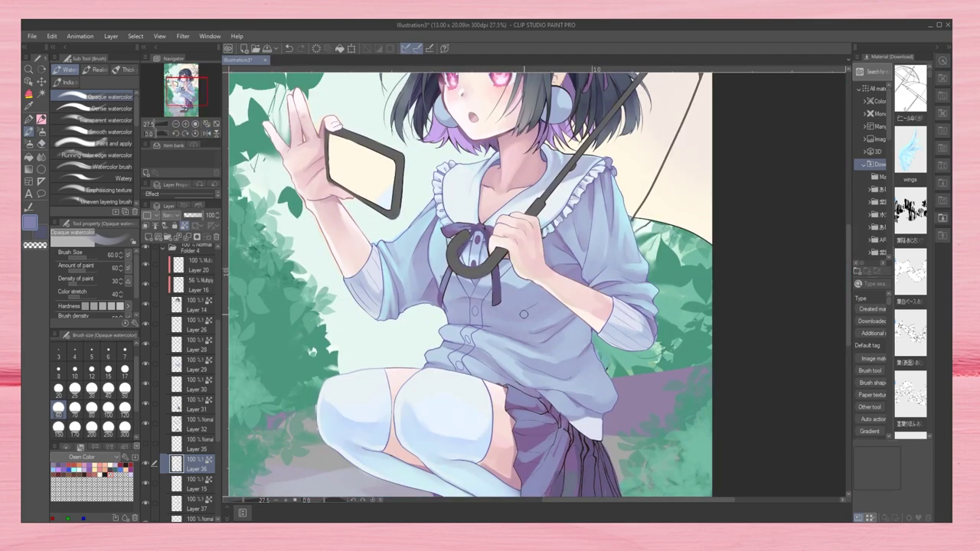
{"action": "scroll", "coordinate": [502, 280], "scroll_direction": "down", "scroll_amount": 5}
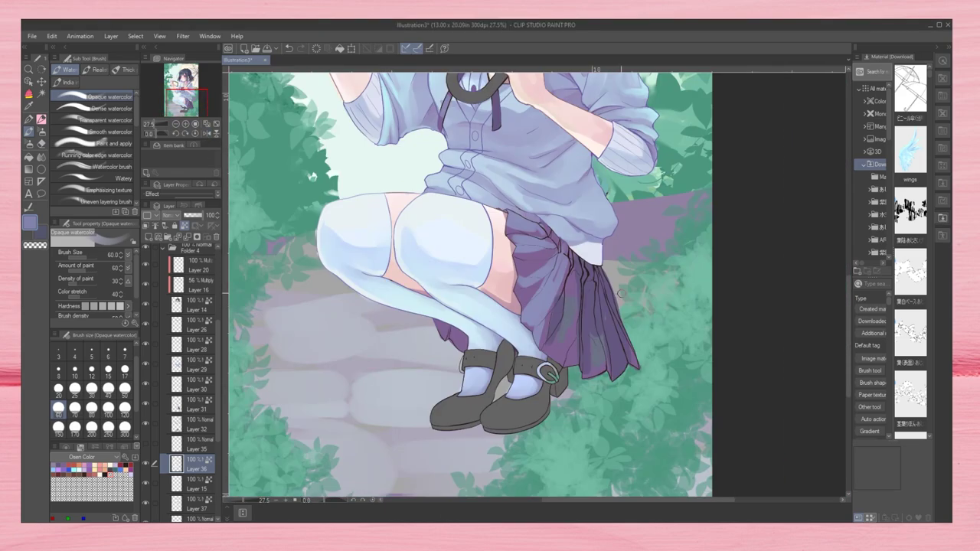
Step: Add a clipped Multiply layer above Layer 36 and shade the lower legs with the Soft airbrush at size 250
{"action": "left_click", "coordinate": [192, 464]}
{"action": "key", "text": "b"}
{"action": "left_click_drag", "start_coordinate": [528, 307], "coordinate": [455, 366]}
{"action": "left_click", "coordinate": [108, 426]}
{"action": "left_click_drag", "start_coordinate": [360, 276], "coordinate": [537, 360]}
Step: Reduce the opacity of the stockings' Multiply shading layer to 36% and check it on the mirrored and normal canvas
{"action": "left_click_drag", "start_coordinate": [212, 215], "coordinate": [192, 216]}
{"action": "left_click", "coordinate": [206, 133]}
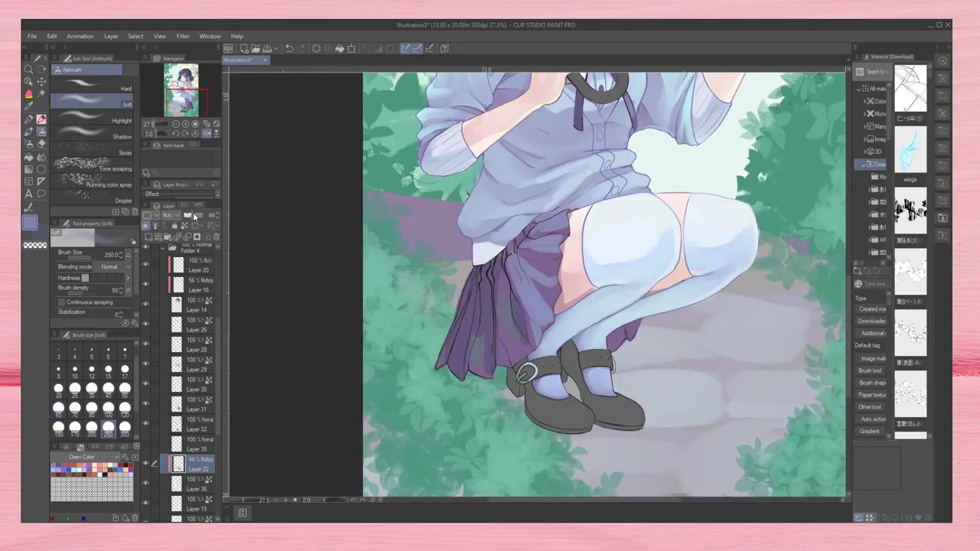
{"action": "left_click", "coordinate": [176, 123]}
{"action": "left_click", "coordinate": [207, 133]}
{"action": "scroll", "coordinate": [559, 345], "scroll_direction": "up", "scroll_amount": 4}
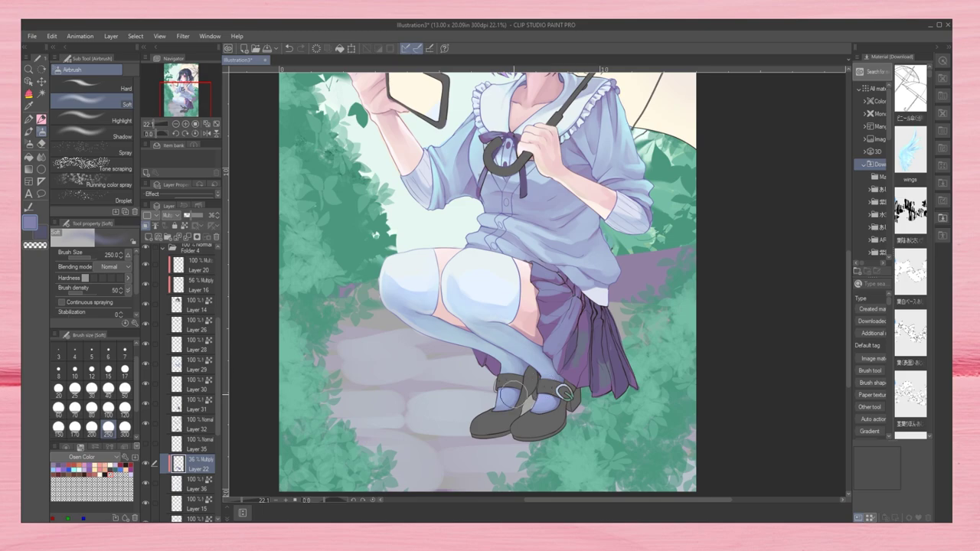
{"action": "scroll", "coordinate": [453, 376], "scroll_direction": "up", "scroll_amount": 3}
{"action": "scroll", "coordinate": [184, 360], "scroll_direction": "down", "scroll_amount": 3}
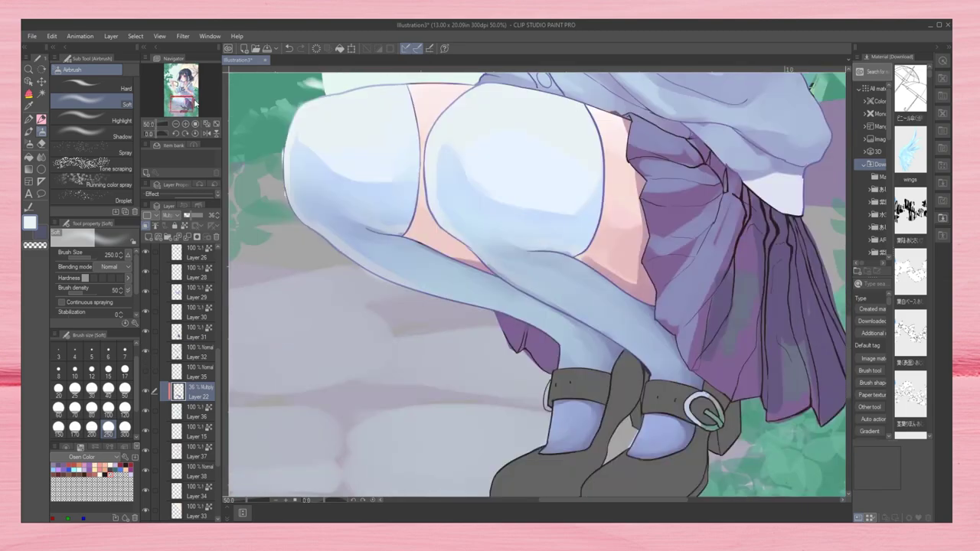
Step: Rename Layer 30 as Sweater2, Layer 29 as Sweater and Layer 31 as Purple
{"action": "left_click", "coordinate": [196, 312]}
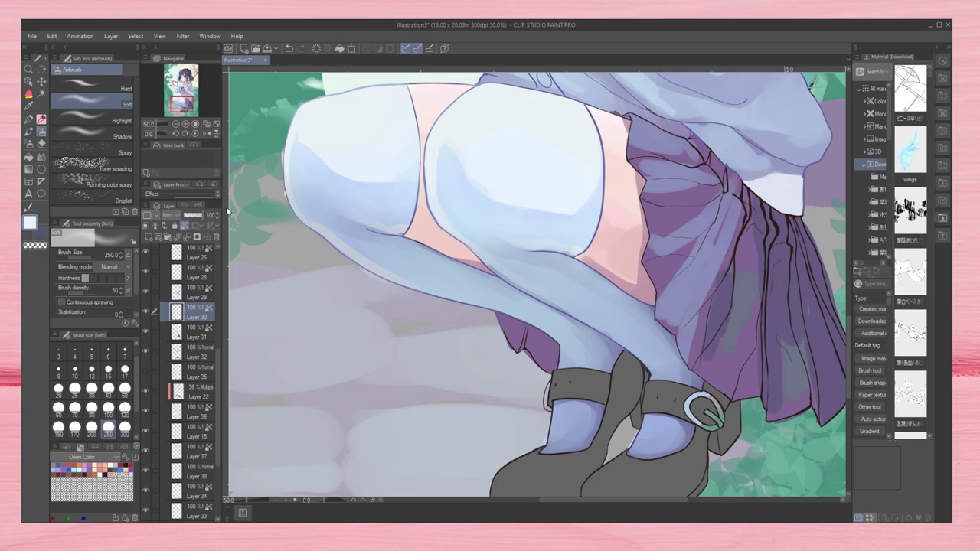
{"action": "left_click_drag", "start_coordinate": [226, 210], "coordinate": [246, 313]}
{"action": "left_click", "coordinate": [218, 291]}
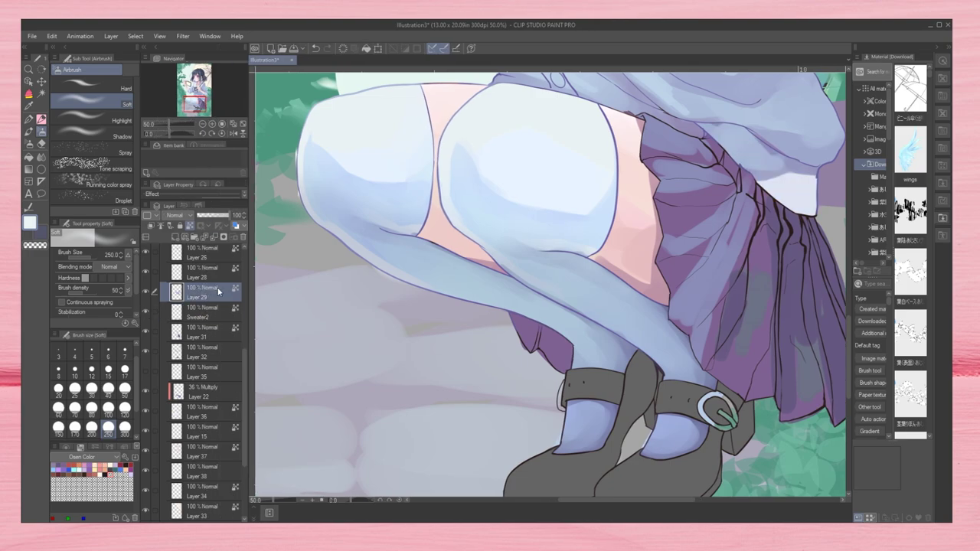
{"action": "double_click", "coordinate": [197, 337]}
{"action": "type", "text": "Purple"}
{"action": "key", "text": "Return"}
Step: Rename Layer 32 as Dark, Layer 35 as Metal and Layer 36 as White
{"action": "double_click", "coordinate": [197, 357]}
{"action": "type", "text": "Dark"}
{"action": "key", "text": "Return"}
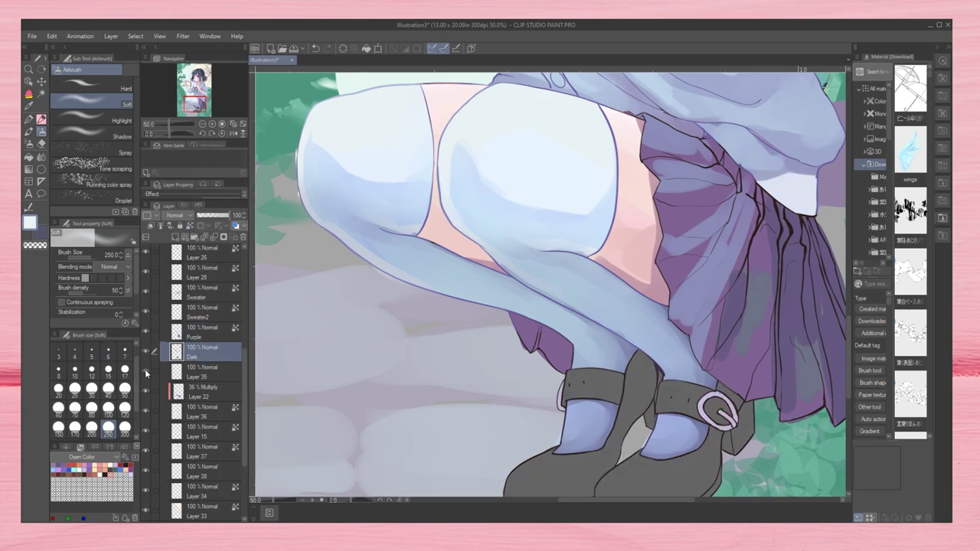
{"action": "left_click", "coordinate": [212, 370]}
{"action": "left_click", "coordinate": [203, 408]}
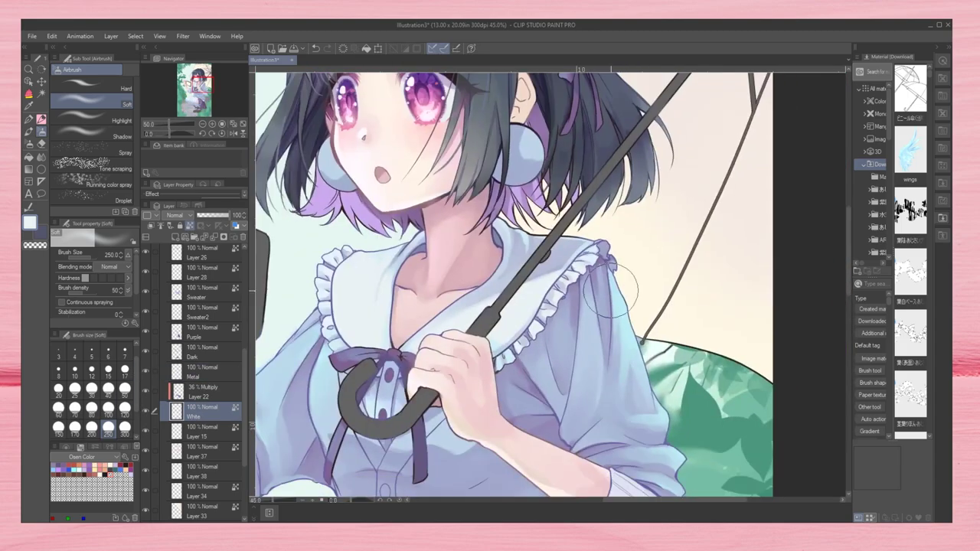
{"action": "key", "text": "ctrl+minus"}
Step: Rename Layer 15 as Skin2, Layer 37 as Skin, Layer 34 as umbreller 2 and Layer 33 as Umbreller
{"action": "double_click", "coordinate": [197, 437]}
{"action": "type", "text": "Skin2"}
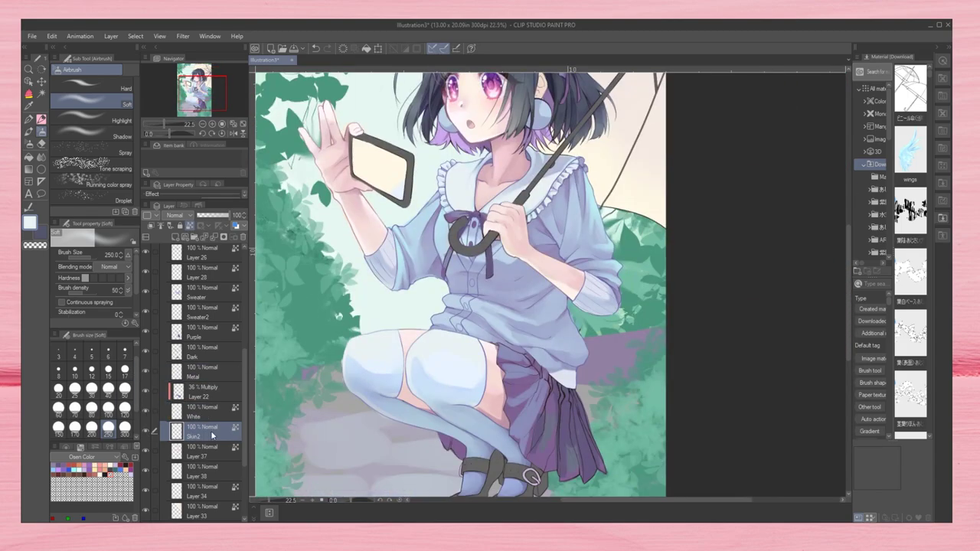
{"action": "key", "text": "Return"}
{"action": "double_click", "coordinate": [197, 456]}
{"action": "type", "text": "Skin"}
{"action": "key", "text": "Return"}
{"action": "scroll", "coordinate": [195, 383], "scroll_direction": "down", "scroll_amount": 2}
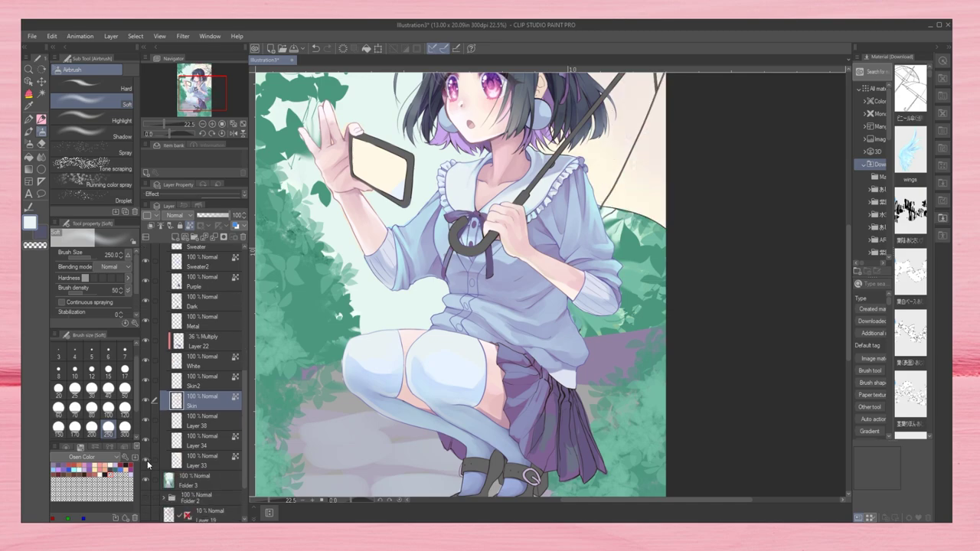
{"action": "left_click", "coordinate": [200, 442]}
{"action": "mouse_move", "coordinate": [207, 93]}
{"action": "left_mouse_down"}
{"action": "mouse_move", "coordinate": [213, 78]}
{"action": "mouse_move", "coordinate": [208, 98]}
{"action": "left_mouse_up"}
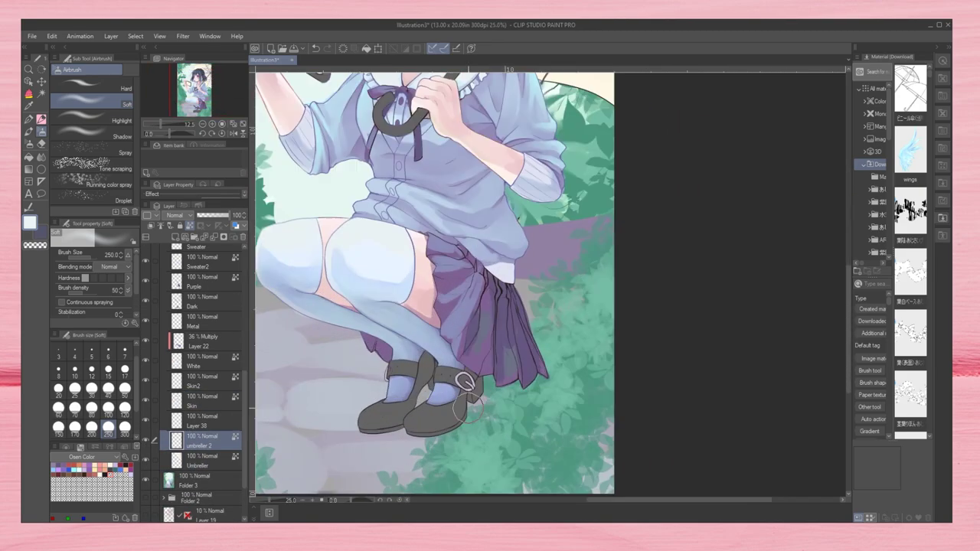
Step: Refine the skirt's pleat shading on the Purple layer with Opaque watercolor at size 60 and Dense watercolor at size 17
{"action": "left_click", "coordinate": [199, 310]}
{"action": "key", "text": "b"}
{"action": "mouse_move", "coordinate": [454, 292]}
{"action": "left_mouse_down"}
{"action": "mouse_move", "coordinate": [475, 340]}
{"action": "mouse_move", "coordinate": [460, 323]}
{"action": "mouse_move", "coordinate": [501, 272]}
{"action": "mouse_move", "coordinate": [523, 345]}
{"action": "left_mouse_up"}
{"action": "key", "text": "h"}
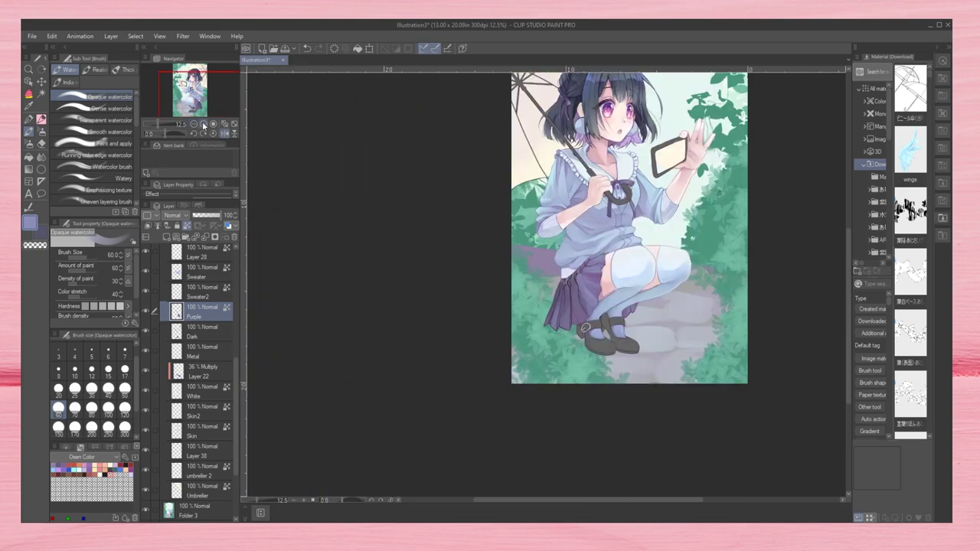
{"action": "left_click", "coordinate": [111, 108]}
{"action": "left_click_drag", "start_coordinate": [475, 213], "coordinate": [484, 197]}
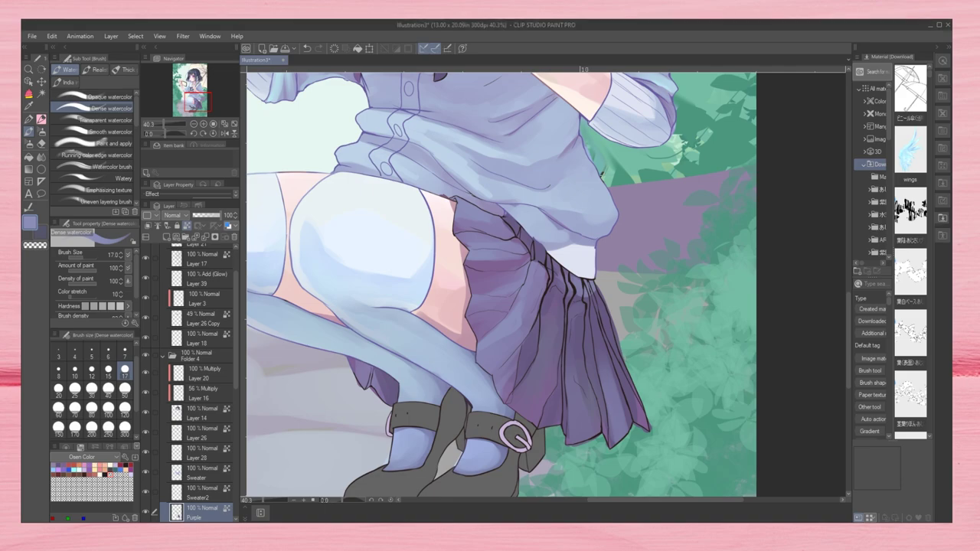
{"action": "left_click_drag", "start_coordinate": [475, 230], "coordinate": [463, 141]}
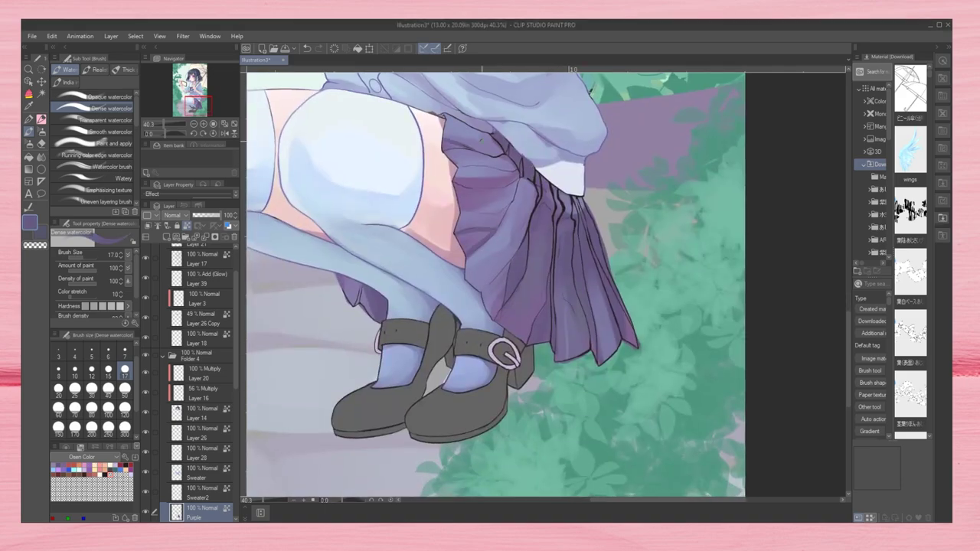
Step: Smudge the background beside the skirt on the Folder 3 layer with the Finger tip blender at size 250
{"action": "scroll", "coordinate": [490, 283], "scroll_direction": "up", "scroll_amount": 1}
{"action": "scroll", "coordinate": [195, 383], "scroll_direction": "down", "scroll_amount": 3}
{"action": "left_click", "coordinate": [195, 423]}
{"action": "key", "text": "j"}
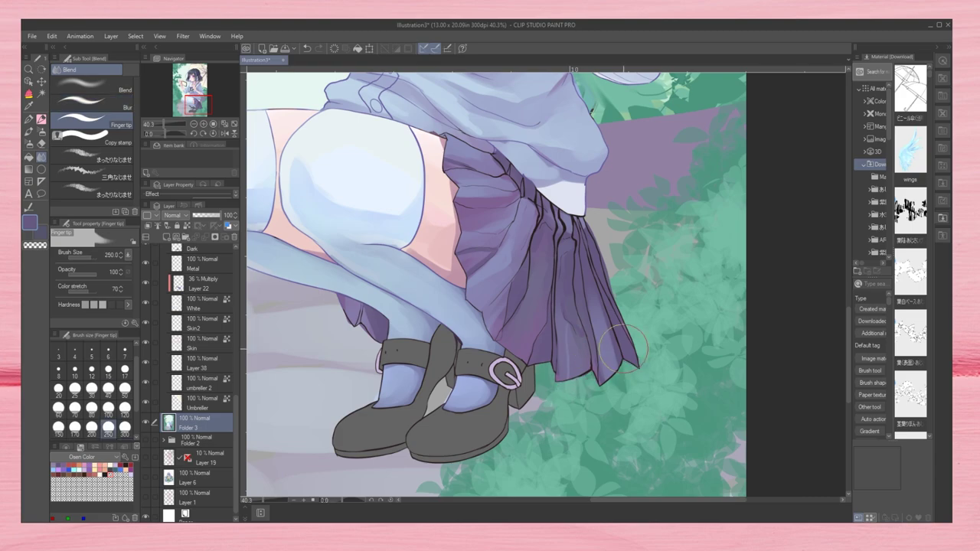
{"action": "mouse_move", "coordinate": [196, 85]}
{"action": "left_mouse_down"}
{"action": "mouse_move", "coordinate": [197, 105]}
{"action": "mouse_move", "coordinate": [198, 95]}
{"action": "left_mouse_up"}
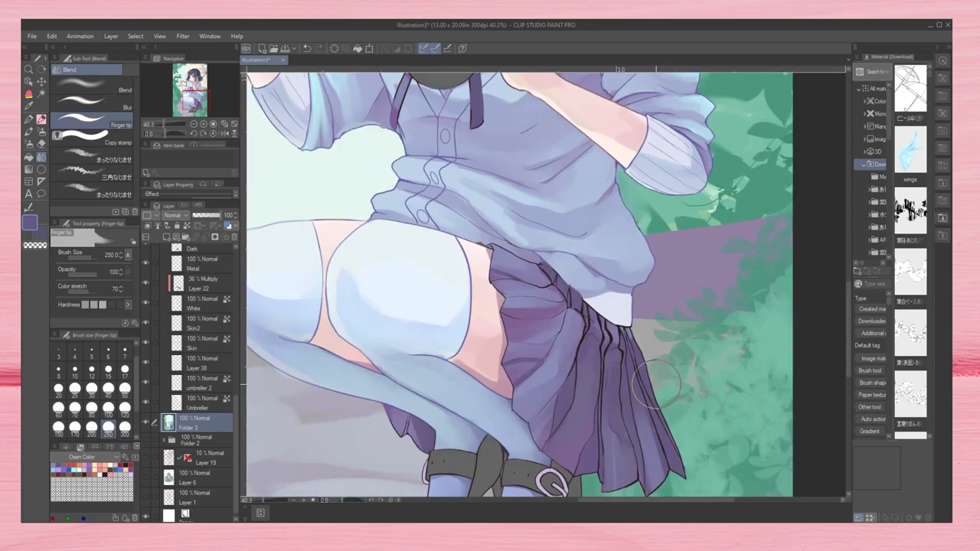
Step: Touch up the collar and stockings on the White layer with Dense watercolor at size 15 and Opaque watercolor at sizes 60 and 17
{"action": "scroll", "coordinate": [198, 89], "scroll_direction": "down", "scroll_amount": 2}
{"action": "left_click", "coordinate": [505, 136], "text": "ctrl+shift"}
{"action": "scroll", "coordinate": [506, 136], "scroll_direction": "up", "scroll_amount": 3}
{"action": "key", "text": "b"}
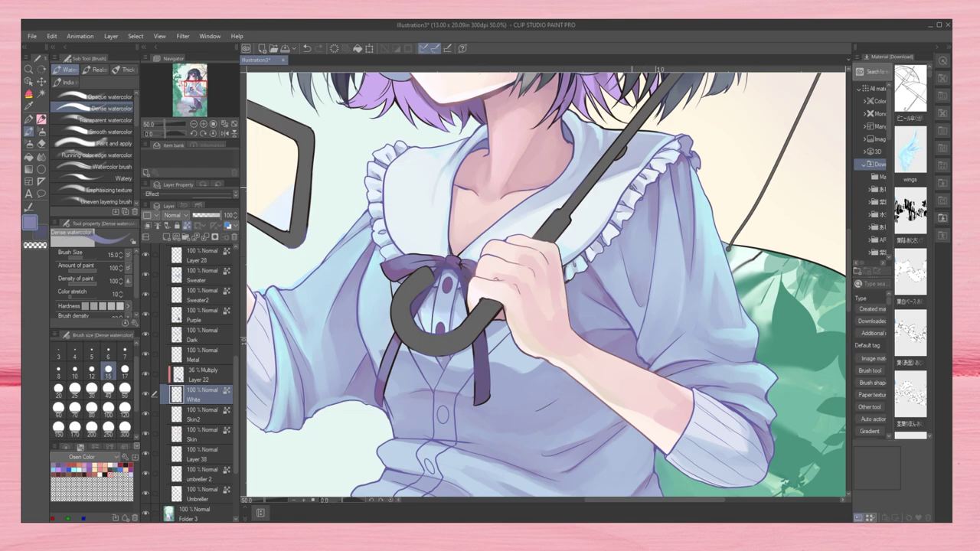
{"action": "left_click", "coordinate": [192, 98]}
{"action": "key", "text": "b"}
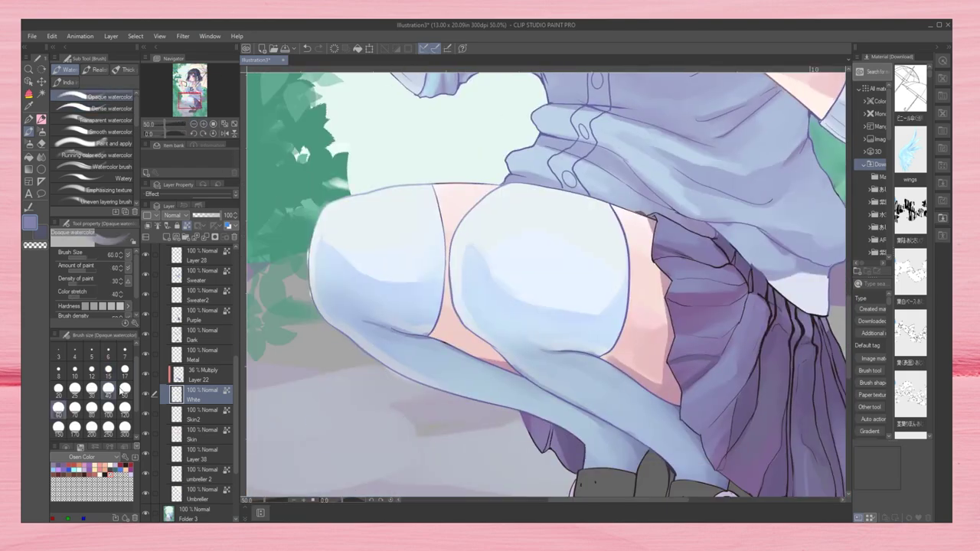
{"action": "left_click", "coordinate": [476, 337], "text": "alt"}
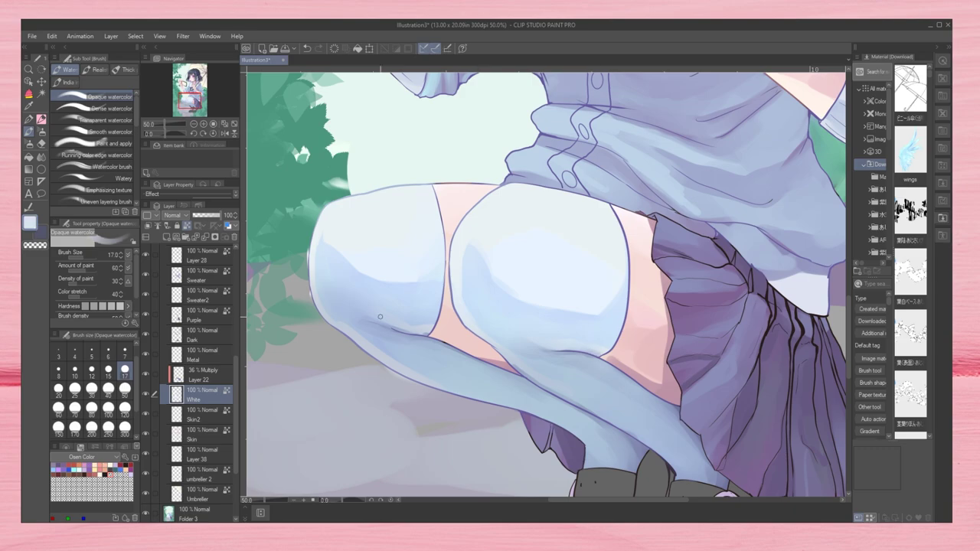
Step: Smooth the stockings' shading on the White layer with Opaque watercolor at sizes 100 and 50, checking the whole figure
{"action": "left_click", "coordinate": [190, 104]}
{"action": "left_click_drag", "start_coordinate": [150, 125], "coordinate": [168, 124]}
{"action": "key", "text": "ctrl+0"}
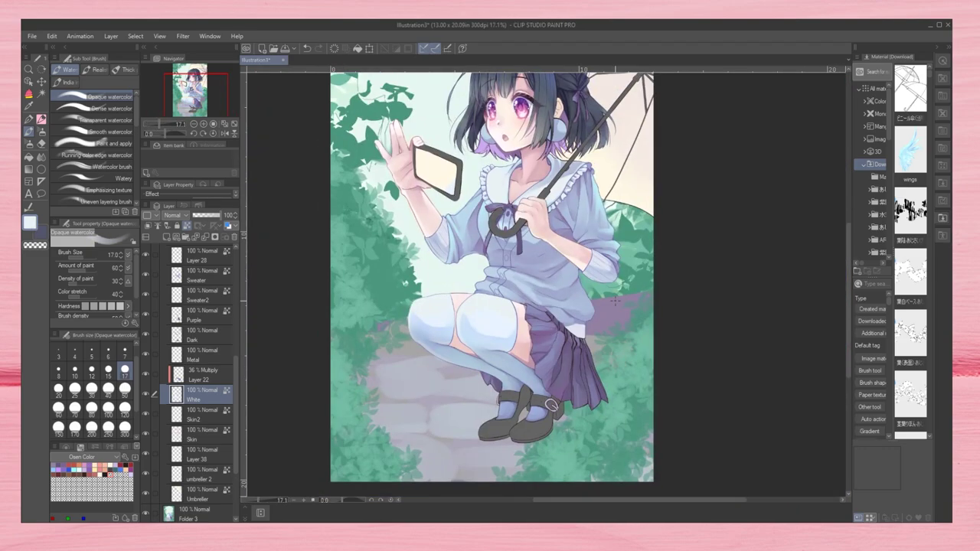
{"action": "scroll", "coordinate": [615, 300], "scroll_direction": "up", "scroll_amount": 2}
{"action": "scroll", "coordinate": [460, 306], "scroll_direction": "down", "scroll_amount": 3}
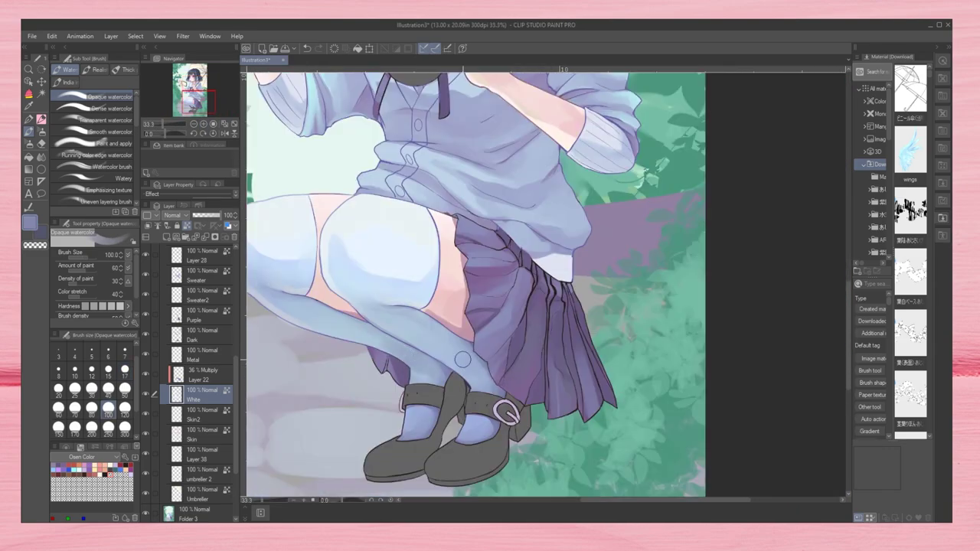
{"action": "key", "text": "ctrl+0"}
{"action": "scroll", "coordinate": [506, 306], "scroll_direction": "up", "scroll_amount": 3}
{"action": "left_click", "coordinate": [108, 108]}
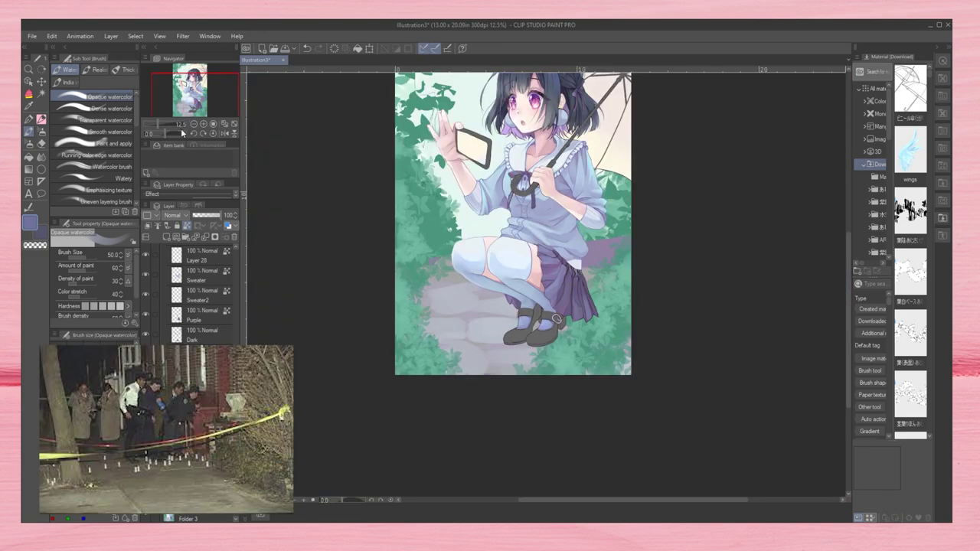
{"action": "scroll", "coordinate": [546, 285], "scroll_direction": "up", "scroll_amount": 4}
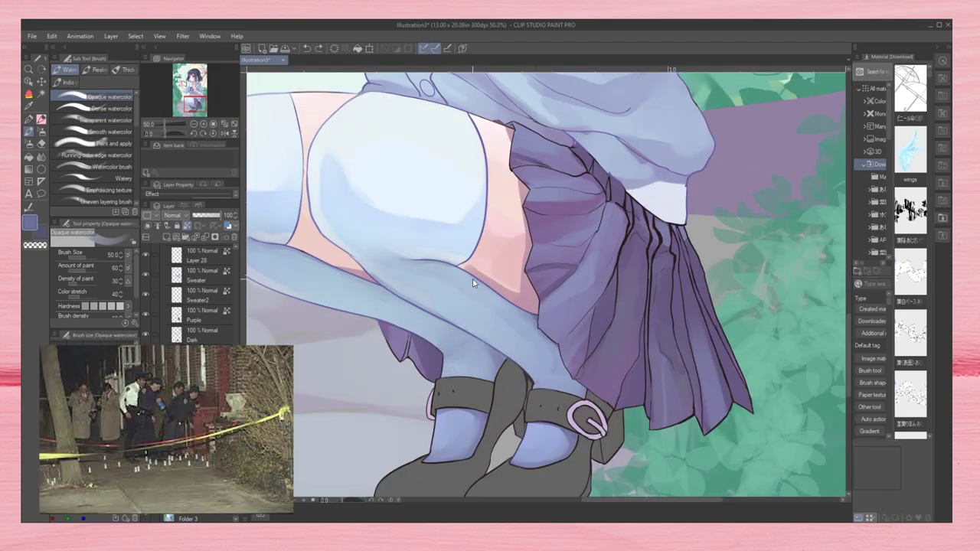
{"action": "scroll", "coordinate": [525, 360], "scroll_direction": "down", "scroll_amount": 4}
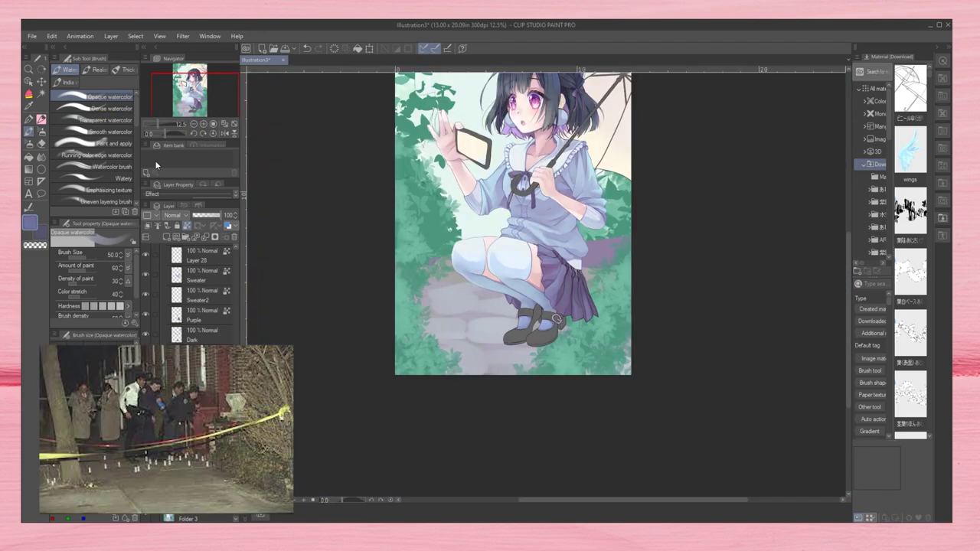
{"action": "scroll", "coordinate": [556, 318], "scroll_direction": "up", "scroll_amount": 3}
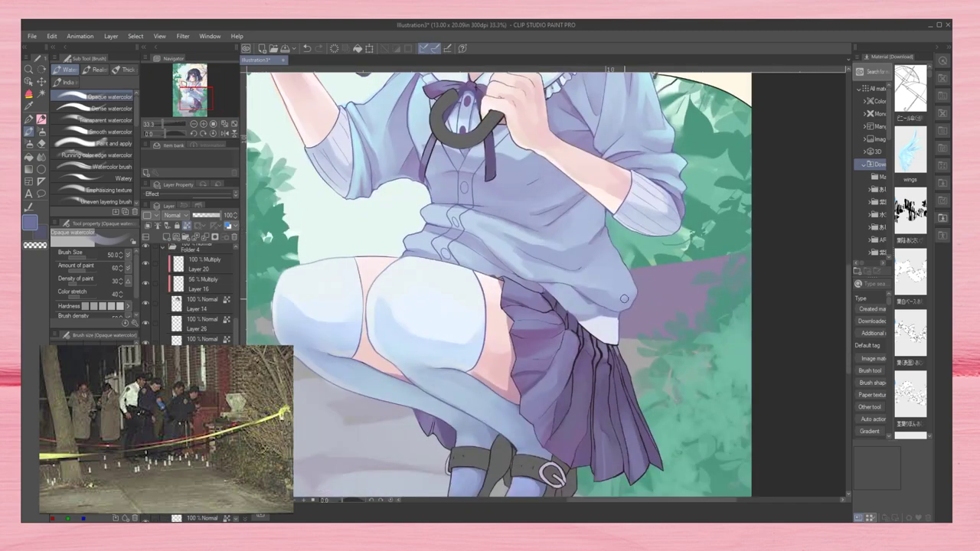
Step: Select the Sweater2 layer and retouch its shading with pale lavender Opaque watercolor at size 50 on the mirrored canvas
{"action": "left_click", "coordinate": [575, 272], "text": "alt"}
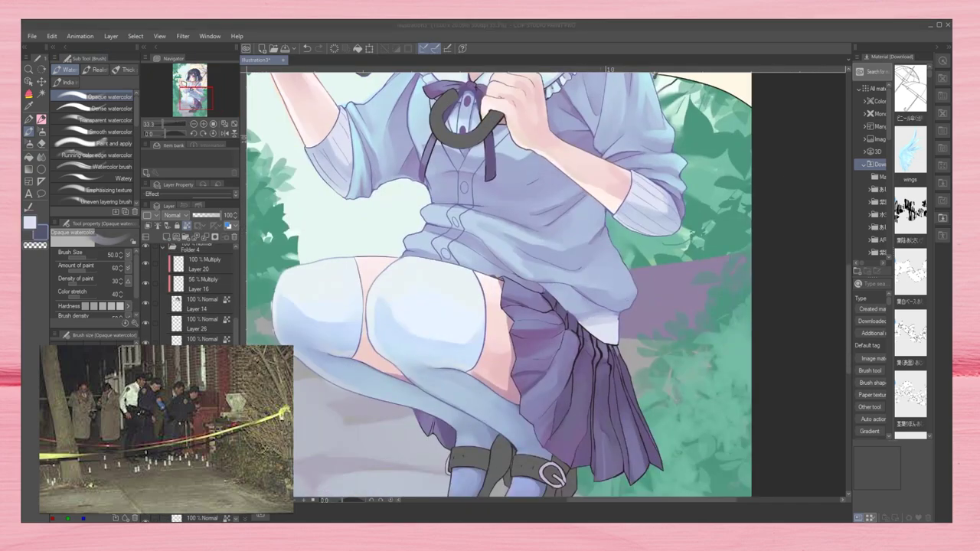
{"action": "key", "text": "h"}
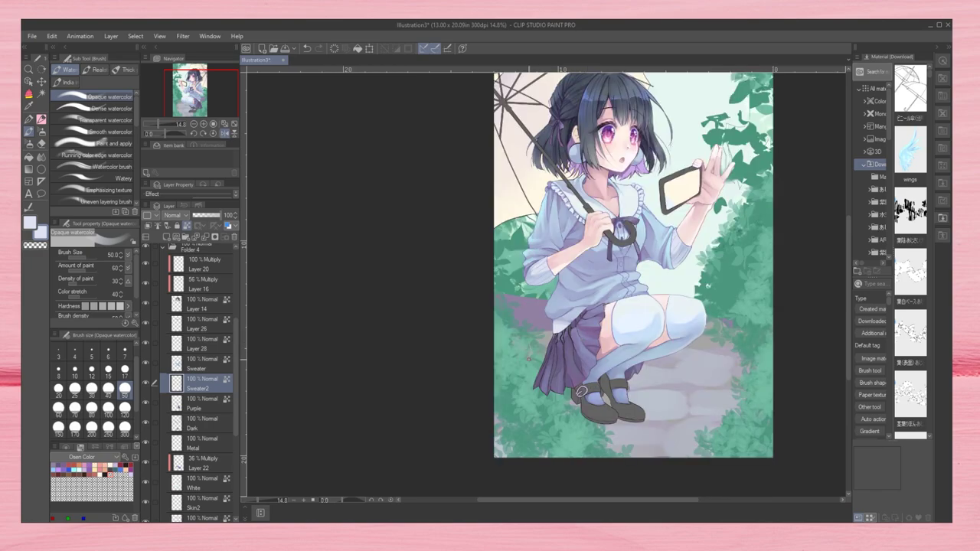
{"action": "scroll", "coordinate": [580, 392], "scroll_direction": "up", "scroll_amount": 6}
{"action": "mouse_move", "coordinate": [188, 90]}
{"action": "left_mouse_down"}
{"action": "mouse_move", "coordinate": [186, 104]}
{"action": "mouse_move", "coordinate": [187, 92]}
{"action": "left_mouse_up"}
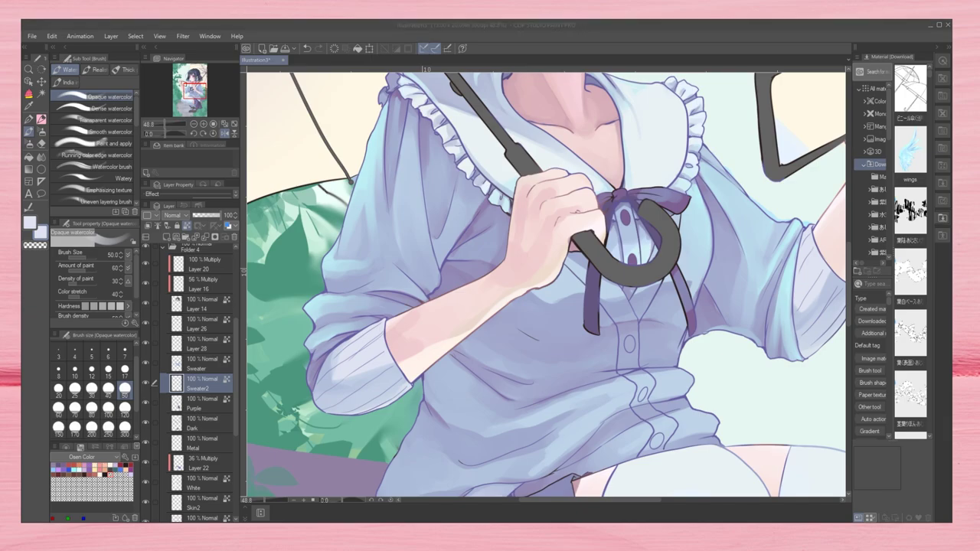
{"action": "left_click_drag", "start_coordinate": [188, 91], "coordinate": [189, 80]}
{"action": "scroll", "coordinate": [546, 284], "scroll_direction": "down", "scroll_amount": 3}
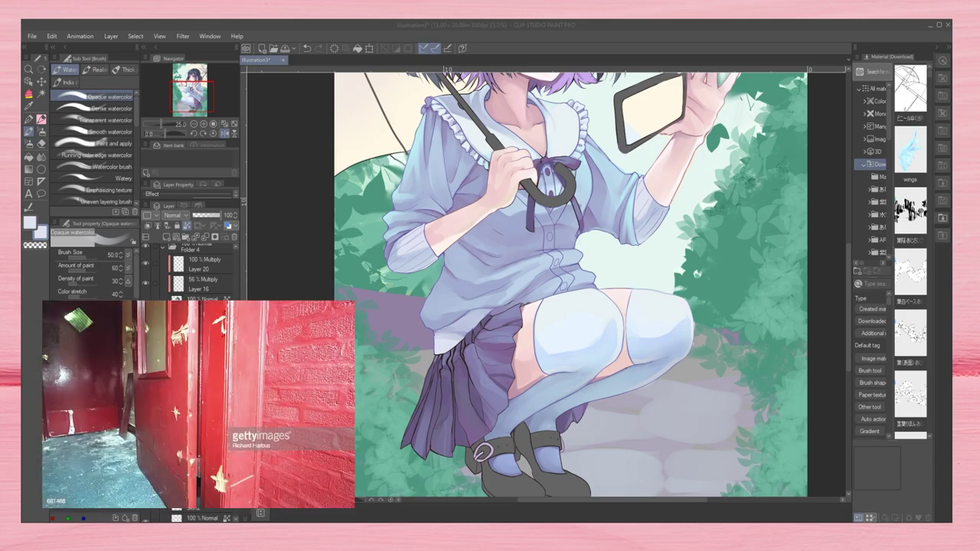
Step: Select the Purple layer and retouch the skirt's pleats with Opaque watercolor at sizes 17 and 40
{"action": "left_click", "coordinate": [490, 24]}
{"action": "key", "text": "ctrl+plus"}
{"action": "key", "text": "bracketleft"}
{"action": "key", "text": "bracketleft"}
{"action": "key", "text": "bracketleft"}
{"action": "key", "text": "bracketleft"}
{"action": "key", "text": "bracketleft"}
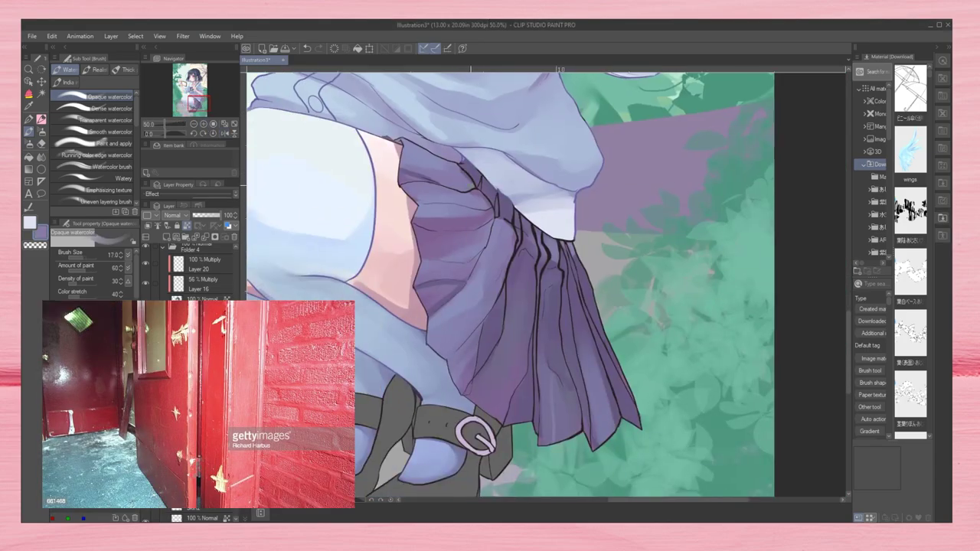
{"action": "key", "text": "bracketright"}
{"action": "key", "text": "bracketright"}
{"action": "key", "text": "bracketright"}
{"action": "key", "text": "bracketright"}
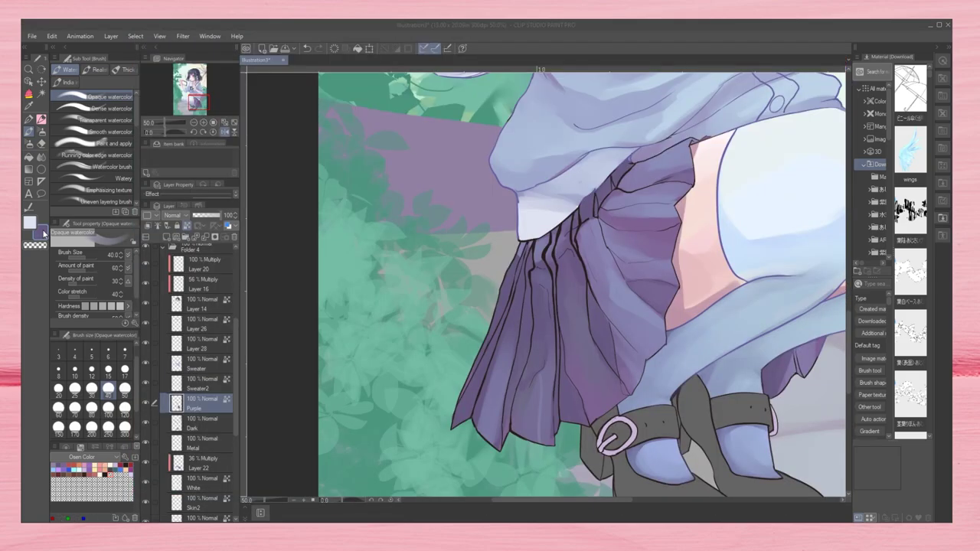
Step: Darken the outer pleats of the skirt on the Purple layer with dark indigo Dense watercolor at size 17, checking the mirrored figure
{"action": "left_click", "coordinate": [107, 108]}
{"action": "mouse_move", "coordinate": [523, 259]}
{"action": "left_mouse_down"}
{"action": "mouse_move", "coordinate": [458, 425]}
{"action": "mouse_move", "coordinate": [527, 296]}
{"action": "mouse_move", "coordinate": [502, 440]}
{"action": "left_mouse_up"}
{"action": "left_click_drag", "start_coordinate": [530, 298], "coordinate": [508, 404]}
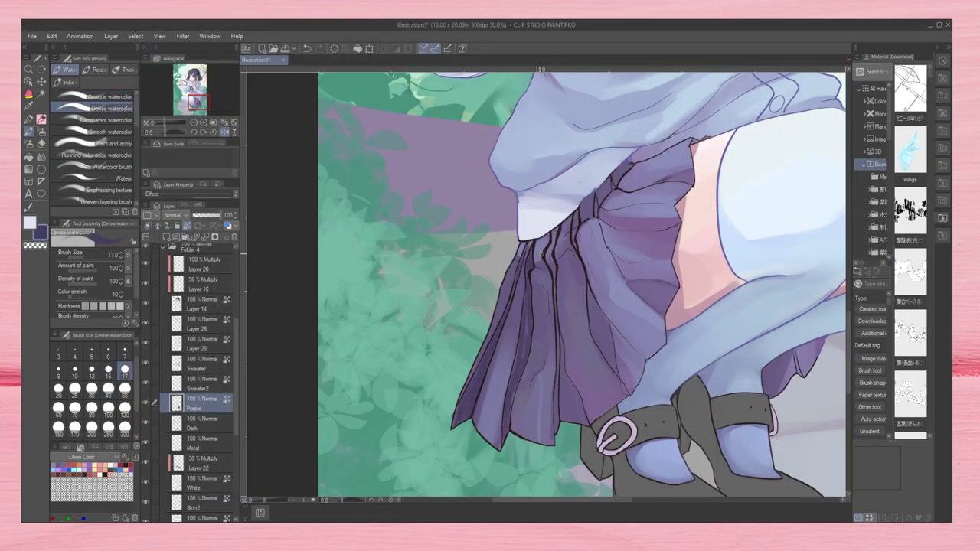
{"action": "left_click", "coordinate": [223, 122]}
{"action": "left_click", "coordinate": [223, 132]}
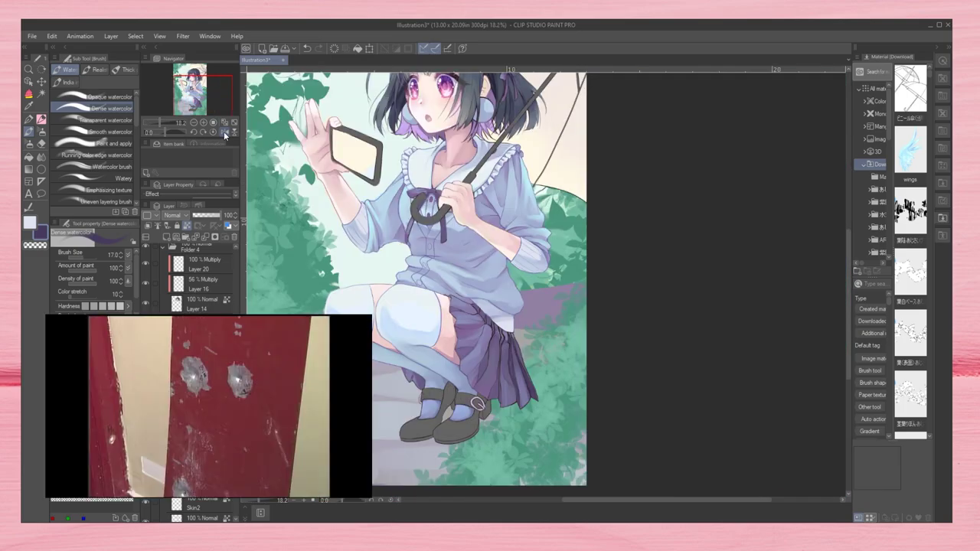
{"action": "scroll", "coordinate": [218, 102], "scroll_direction": "up", "scroll_amount": 5}
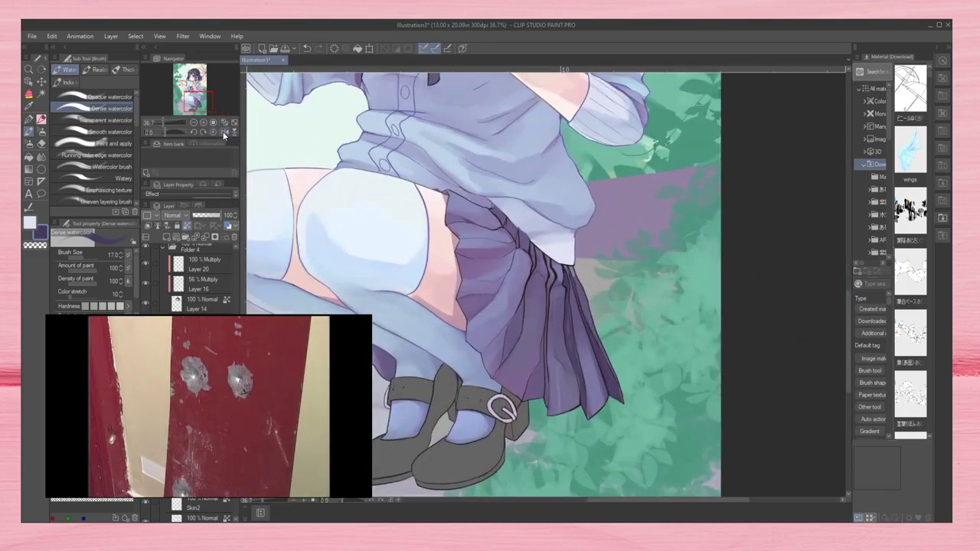
{"action": "left_click", "coordinate": [224, 131]}
Step: Deepen the shadows inside the folds from the waist to the hem with dark Dense watercolor at size 17
{"action": "left_click_drag", "start_coordinate": [507, 368], "coordinate": [505, 414]}
{"action": "left_click_drag", "start_coordinate": [500, 226], "coordinate": [508, 368]}
{"action": "mouse_move", "coordinate": [540, 273]}
{"action": "left_mouse_down"}
{"action": "mouse_move", "coordinate": [570, 376]}
{"action": "mouse_move", "coordinate": [540, 316]}
{"action": "left_mouse_up"}
{"action": "left_click_drag", "start_coordinate": [523, 198], "coordinate": [512, 228]}
{"action": "scroll", "coordinate": [513, 229], "scroll_direction": "down", "scroll_amount": 4}
{"action": "scroll", "coordinate": [414, 159], "scroll_direction": "up", "scroll_amount": 5}
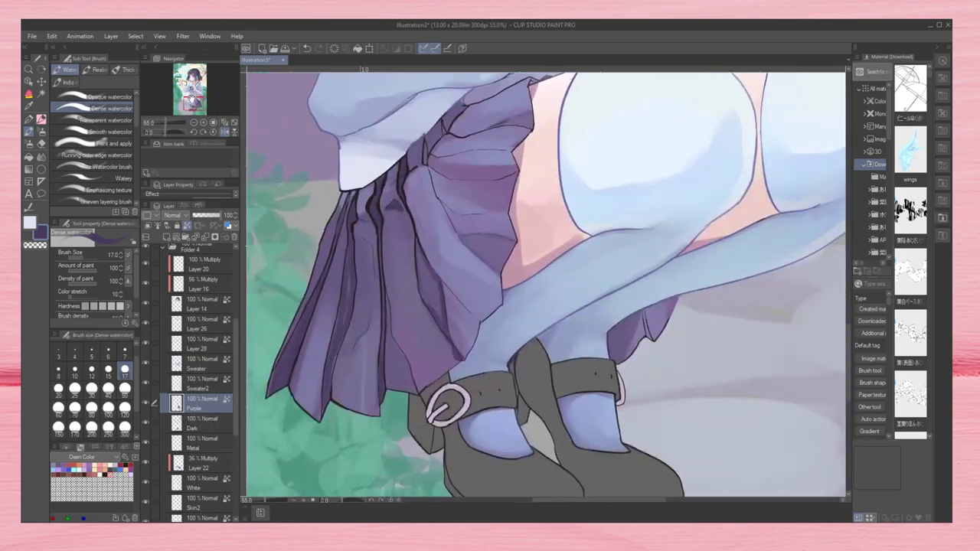
{"action": "left_click_drag", "start_coordinate": [415, 158], "coordinate": [443, 236]}
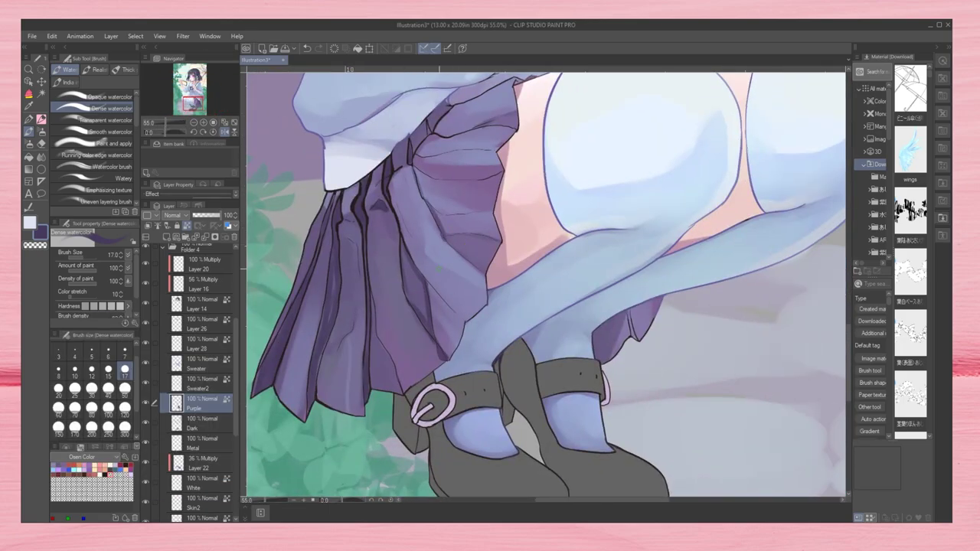
Step: Paint brighter purple and blue-violet accents along the pleats on the Purple layer with Dense watercolor at size 17
{"action": "left_click", "coordinate": [33, 226]}
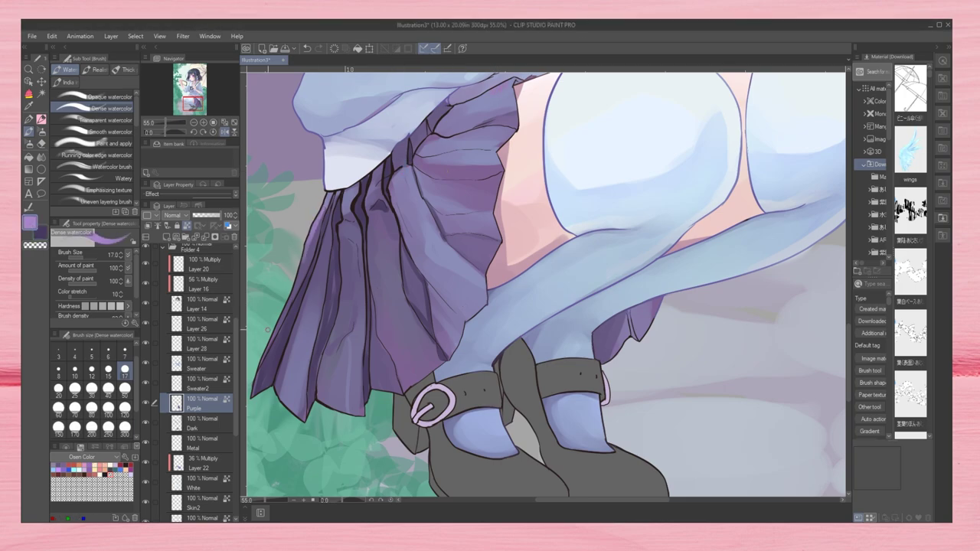
{"action": "mouse_move", "coordinate": [368, 207]}
{"action": "left_mouse_down"}
{"action": "mouse_move", "coordinate": [381, 170]}
{"action": "mouse_move", "coordinate": [409, 141]}
{"action": "left_mouse_up"}
{"action": "left_click_drag", "start_coordinate": [358, 414], "coordinate": [346, 350]}
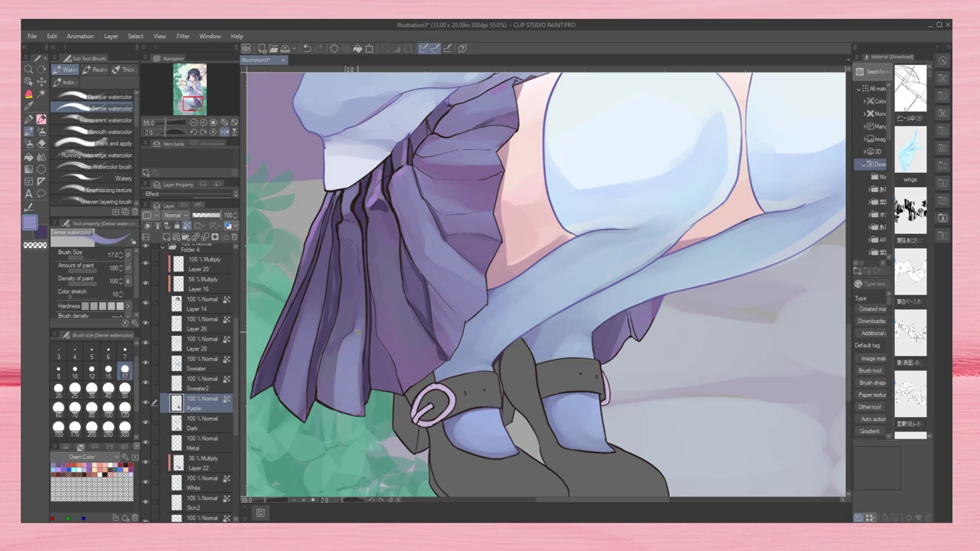
{"action": "left_click", "coordinate": [215, 123]}
{"action": "left_click", "coordinate": [216, 122]}
{"action": "left_click_drag", "start_coordinate": [301, 422], "coordinate": [307, 375]}
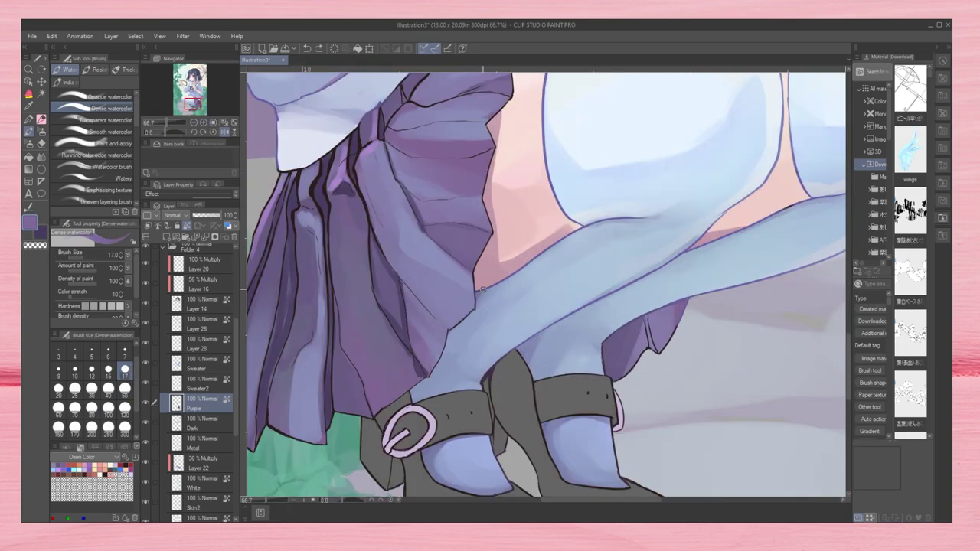
Step: Examine the skirt's shading against the stockings, sweater and background at several magnifications
{"action": "scroll", "coordinate": [483, 289], "scroll_direction": "down", "scroll_amount": 5}
{"action": "key", "text": "m"}
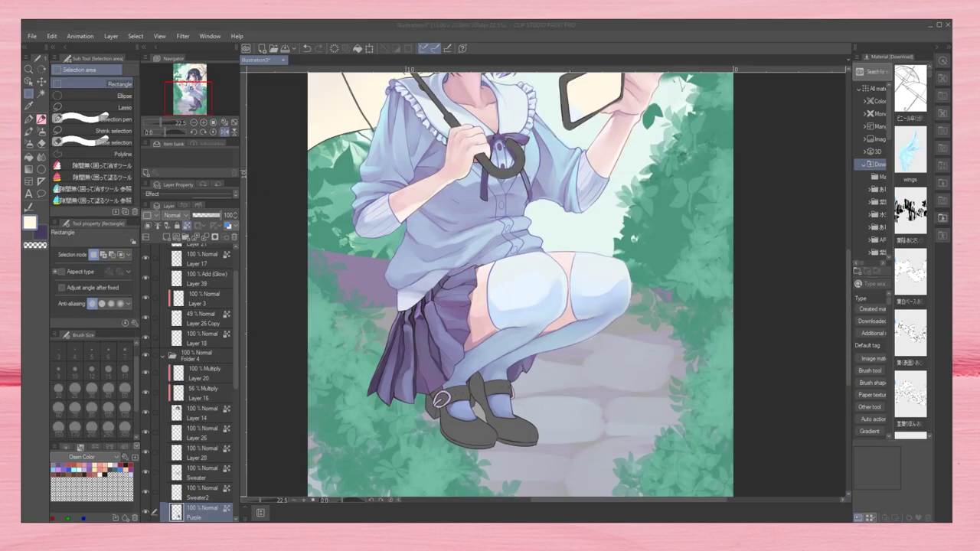
{"action": "scroll", "coordinate": [454, 378], "scroll_direction": "up", "scroll_amount": 3}
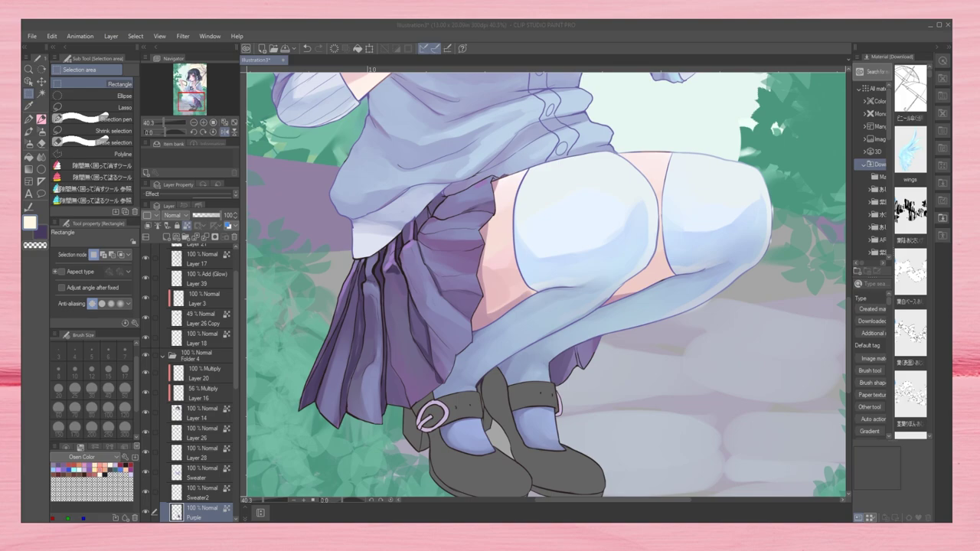
{"action": "scroll", "coordinate": [546, 283], "scroll_direction": "down", "scroll_amount": 2}
{"action": "scroll", "coordinate": [546, 283], "scroll_direction": "up", "scroll_amount": 1}
{"action": "key", "text": "p"}
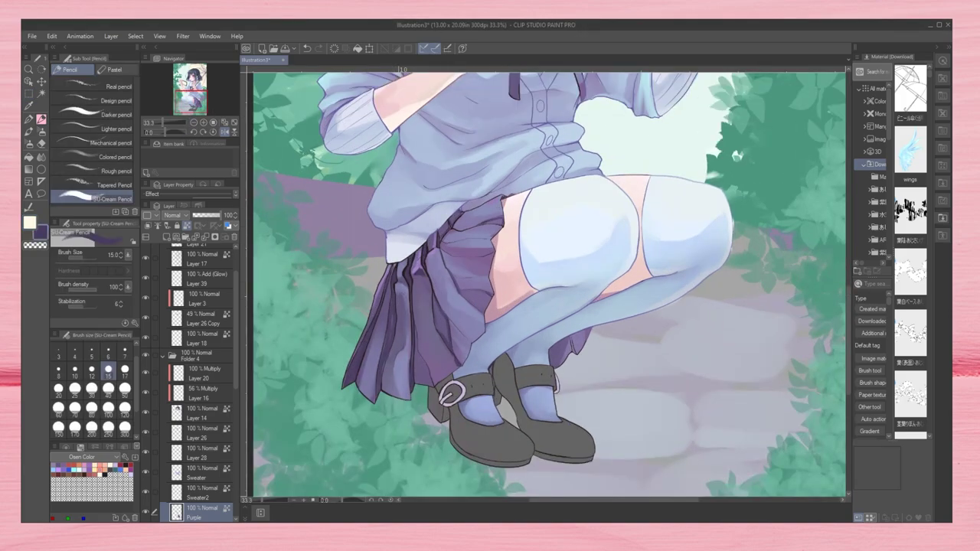
{"action": "scroll", "coordinate": [546, 283], "scroll_direction": "down", "scroll_amount": 2}
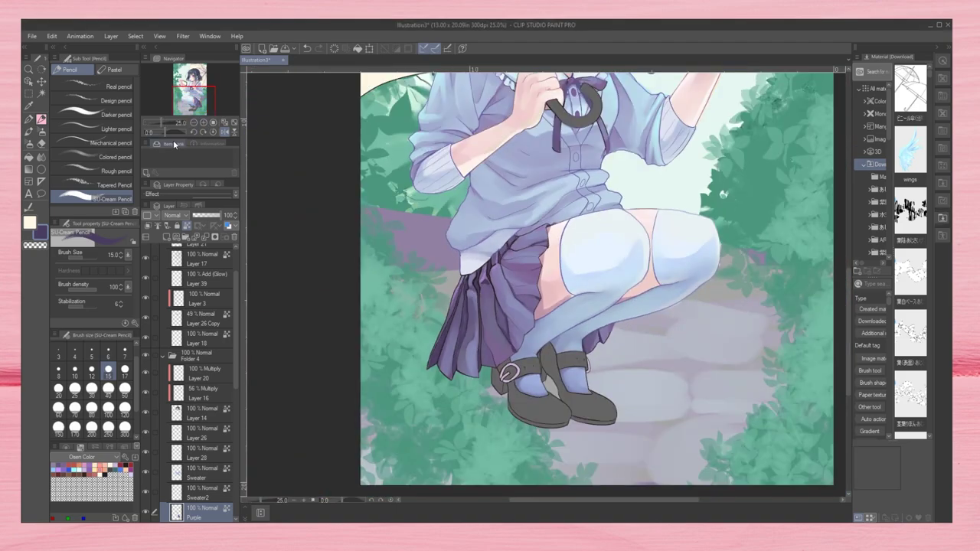
{"action": "scroll", "coordinate": [541, 255], "scroll_direction": "up", "scroll_amount": 2}
Step: Set Opaque watercolor to size 17 and refine the skirt's front folds on the Purple layer, working on the flipped canvas
{"action": "key", "text": "b"}
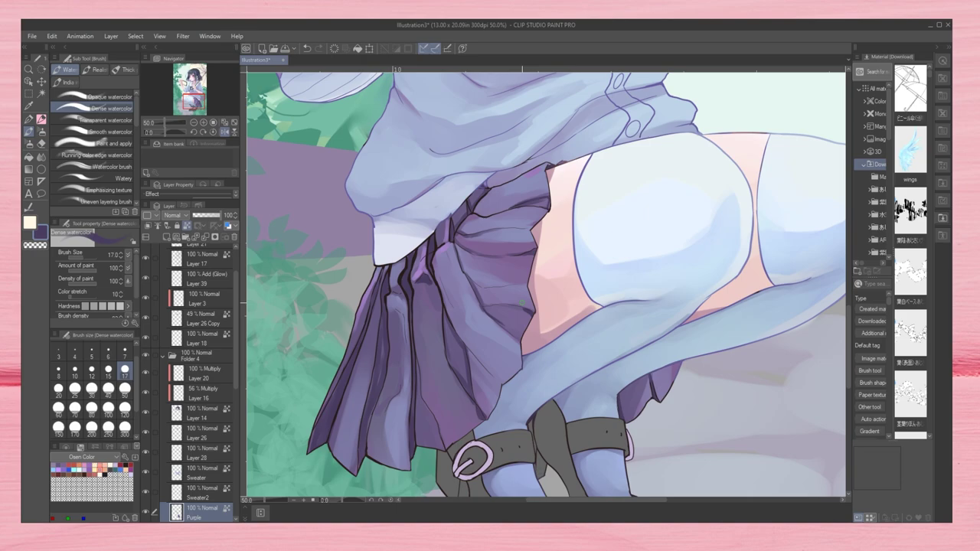
{"action": "left_click", "coordinate": [92, 96]}
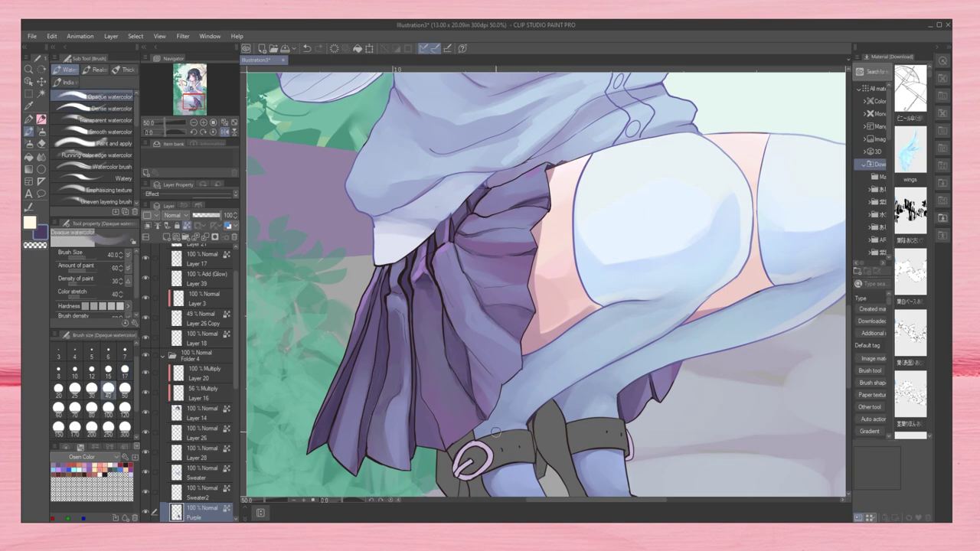
{"action": "key", "text": "ctrl+0"}
{"action": "key", "text": "h"}
{"action": "scroll", "coordinate": [569, 178], "scroll_direction": "up", "scroll_amount": 3}
{"action": "key", "text": "bracketleft"}
{"action": "key", "text": "bracketleft"}
{"action": "key", "text": "bracketleft"}
{"action": "key", "text": "bracketleft"}
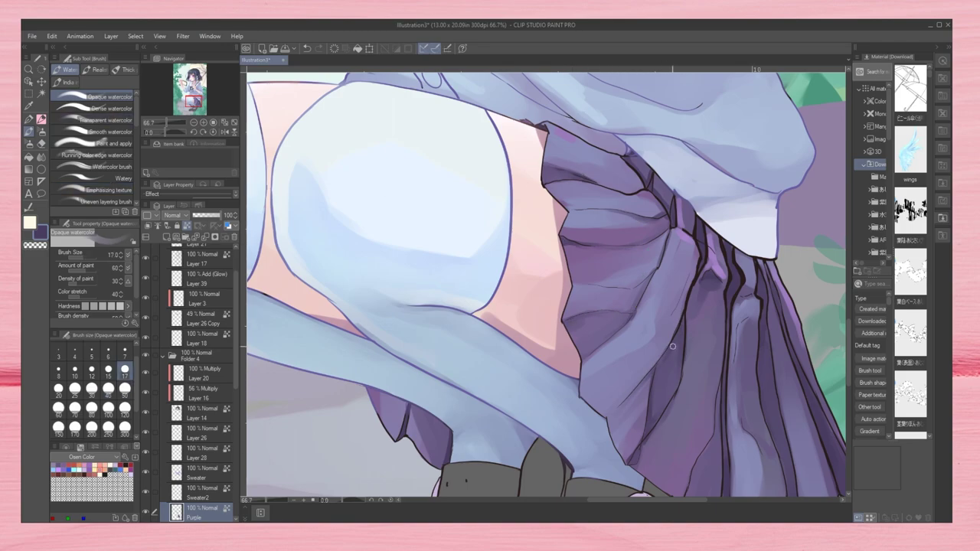
Step: Blend muted purple tones into the skirt's pleats with Opaque watercolor at size 17, comparing both canvas orientations
{"action": "key", "text": "h"}
{"action": "key", "text": "ctrl+minus"}
{"action": "key", "text": "ctrl+minus"}
{"action": "scroll", "coordinate": [583, 414], "scroll_direction": "up", "scroll_amount": 2}
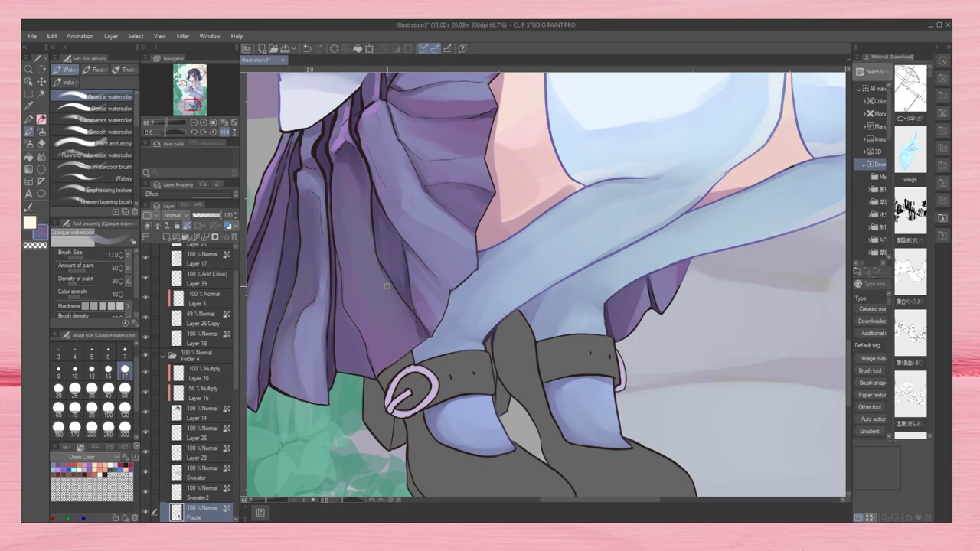
{"action": "key", "text": "h"}
{"action": "scroll", "coordinate": [556, 281], "scroll_direction": "up", "scroll_amount": 3}
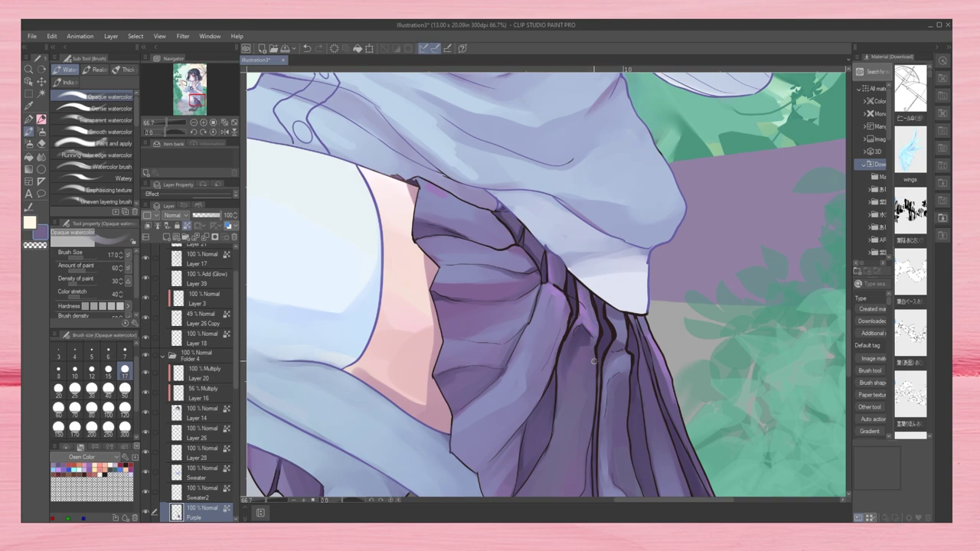
{"action": "key", "text": "h"}
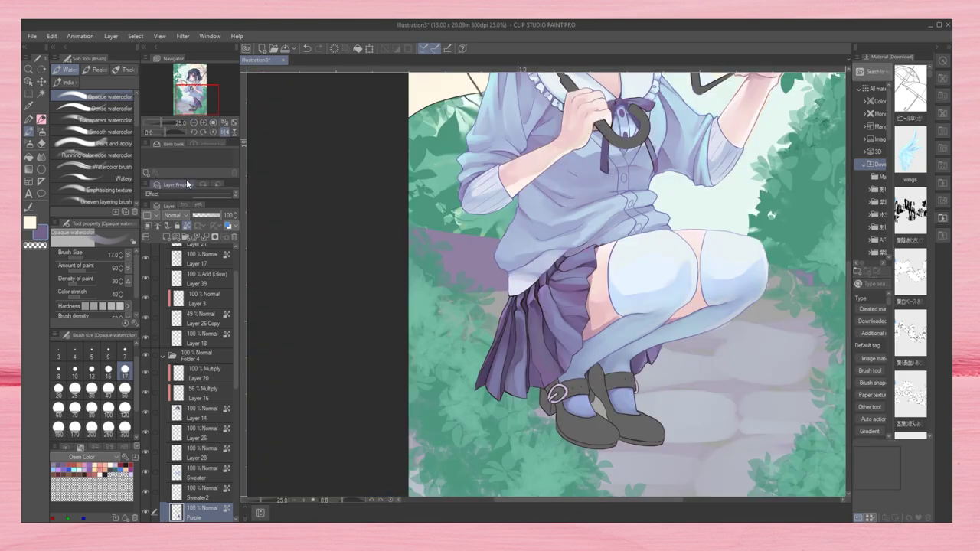
Step: Touch up the front folds with Dense watercolor at size 17 and soften the pleats with Opaque watercolor at size 50
{"action": "left_click", "coordinate": [188, 104]}
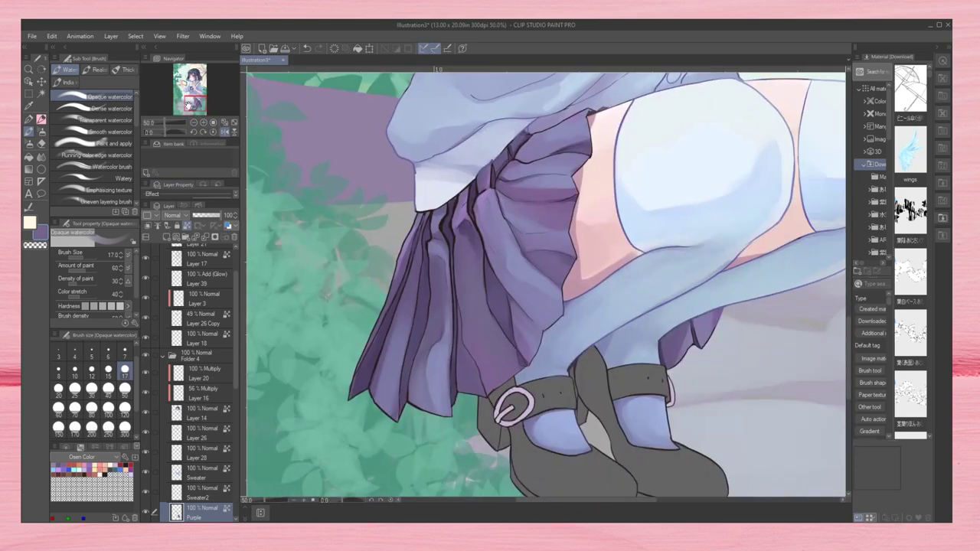
{"action": "key", "text": "period"}
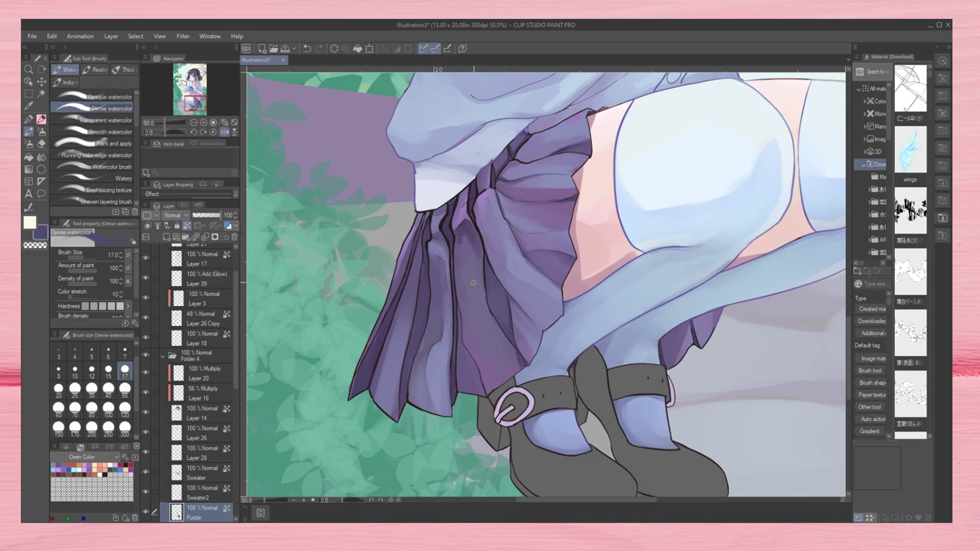
{"action": "left_click_drag", "start_coordinate": [530, 275], "coordinate": [526, 344]}
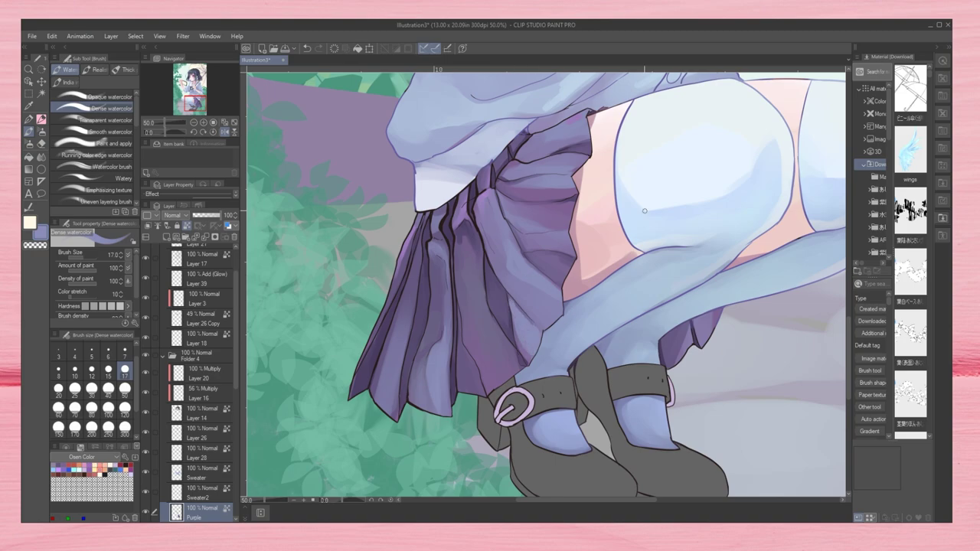
{"action": "left_click", "coordinate": [109, 96]}
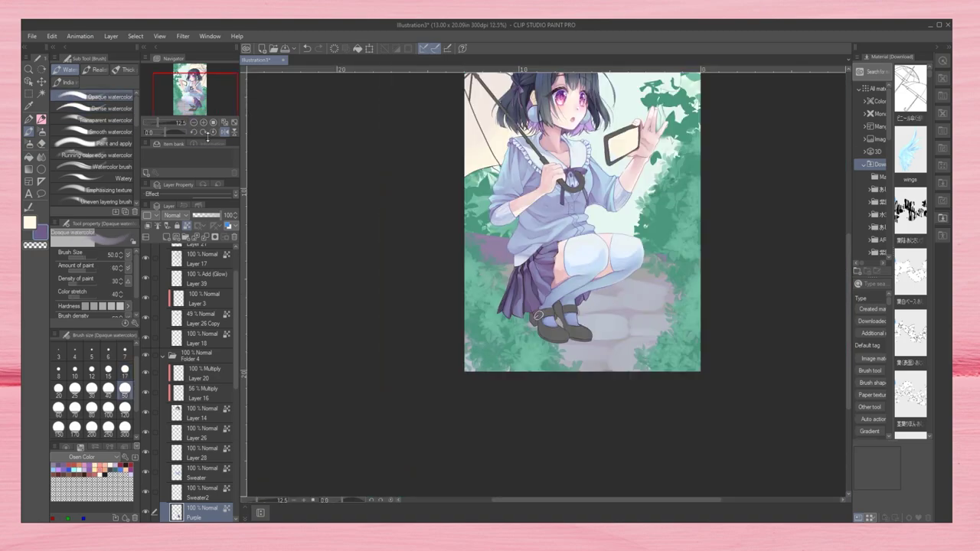
{"action": "key", "text": "h"}
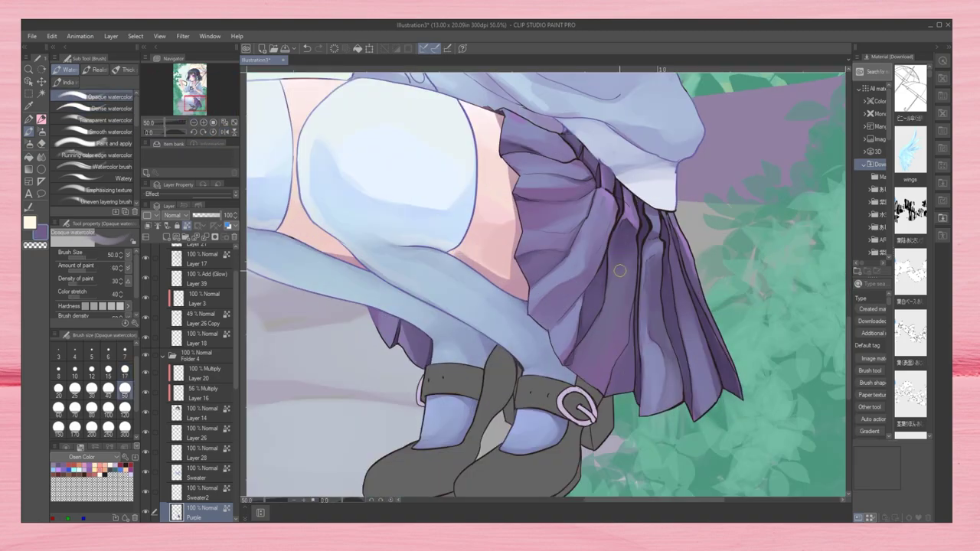
{"action": "key", "text": "h"}
{"action": "scroll", "coordinate": [408, 295], "scroll_direction": "up", "scroll_amount": 1}
{"action": "left_click_drag", "start_coordinate": [408, 295], "coordinate": [389, 404]}
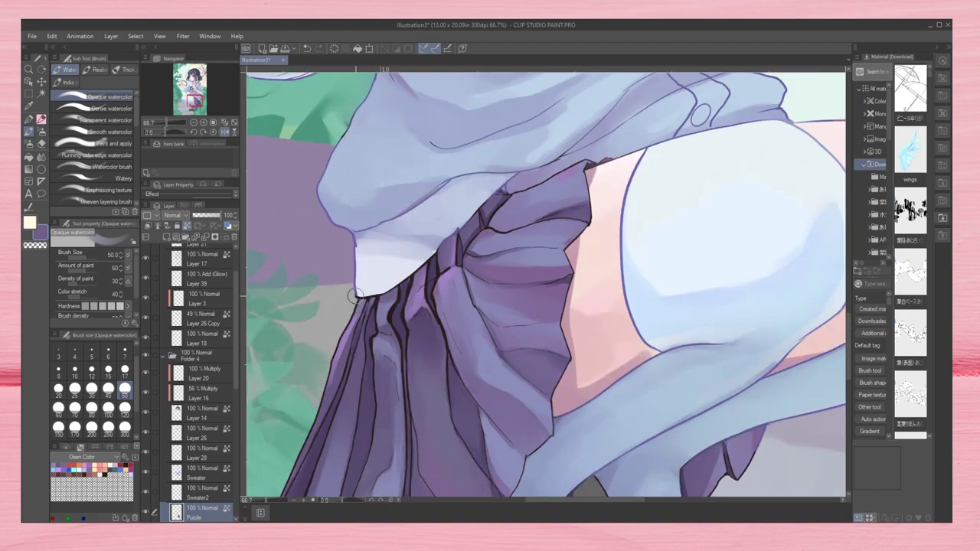
Step: Refine the skirt's upper folds with Dense watercolor at sizes 40 and 50 and Opaque watercolor at size 50, checking the full illustration
{"action": "left_click", "coordinate": [109, 108]}
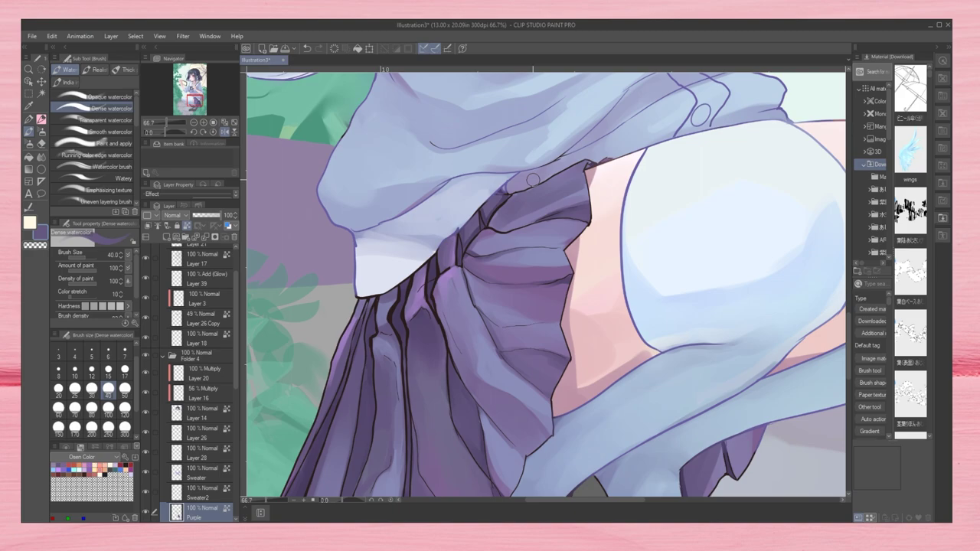
{"action": "scroll", "coordinate": [467, 238], "scroll_direction": "down", "scroll_amount": 2}
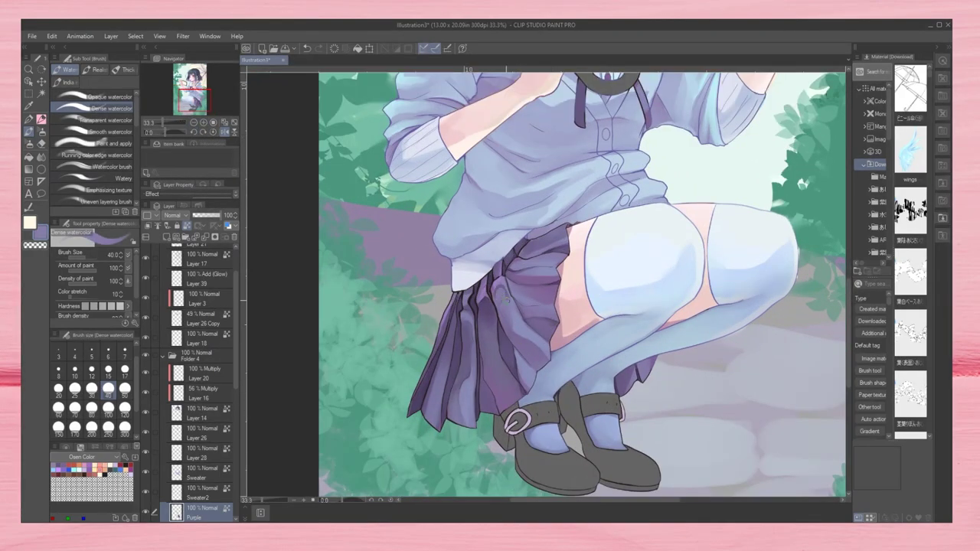
{"action": "key", "text": "ctrl+plus"}
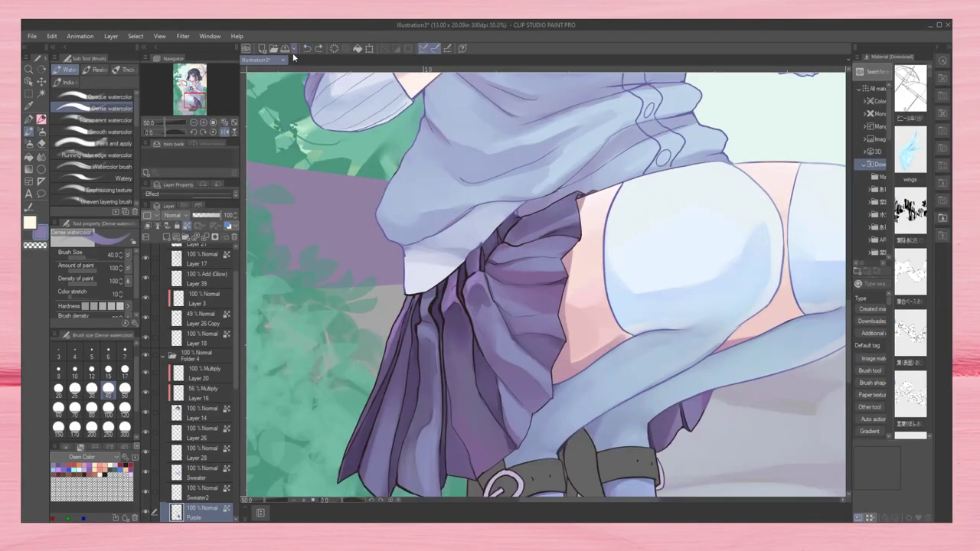
{"action": "key", "text": "comma"}
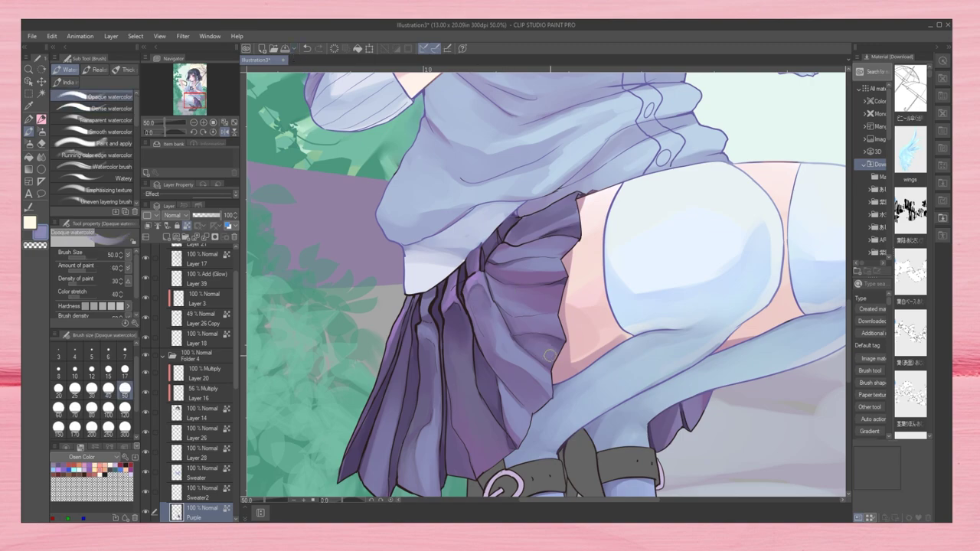
{"action": "key", "text": "period"}
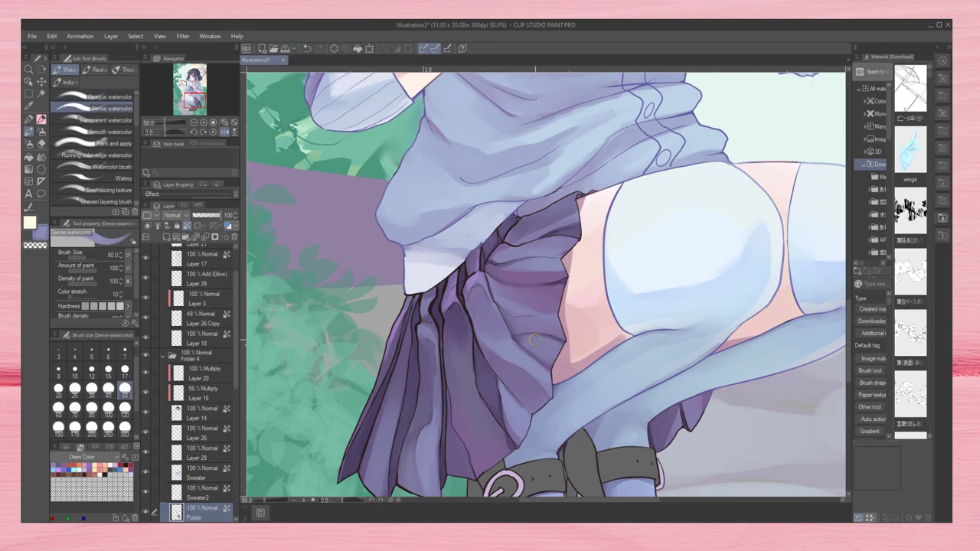
{"action": "key", "text": "ctrl+0"}
{"action": "key", "text": "h"}
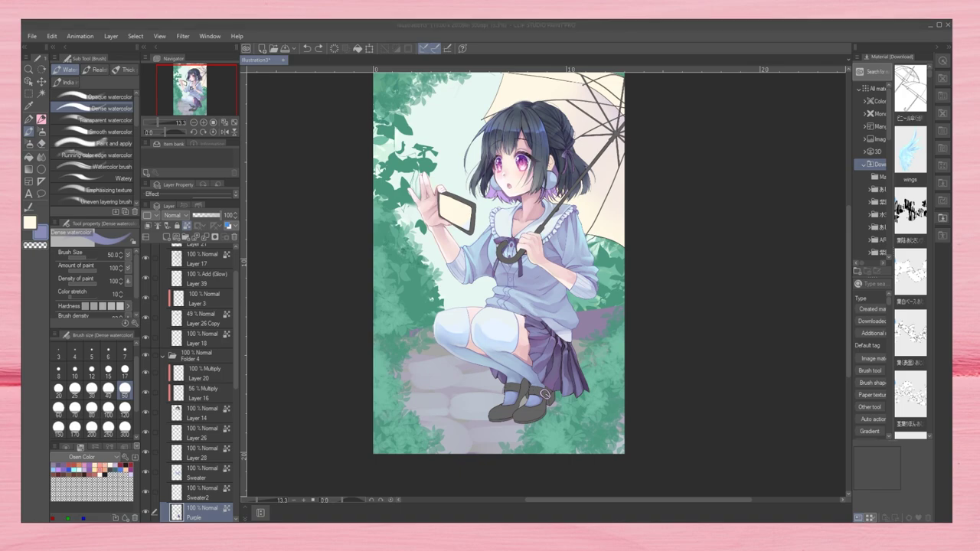
Step: Tint the skirt's line art purple on Layer 17 with the Soft airbrush at sizes 250 and 100
{"action": "scroll", "coordinate": [582, 337], "scroll_direction": "up", "scroll_amount": 5}
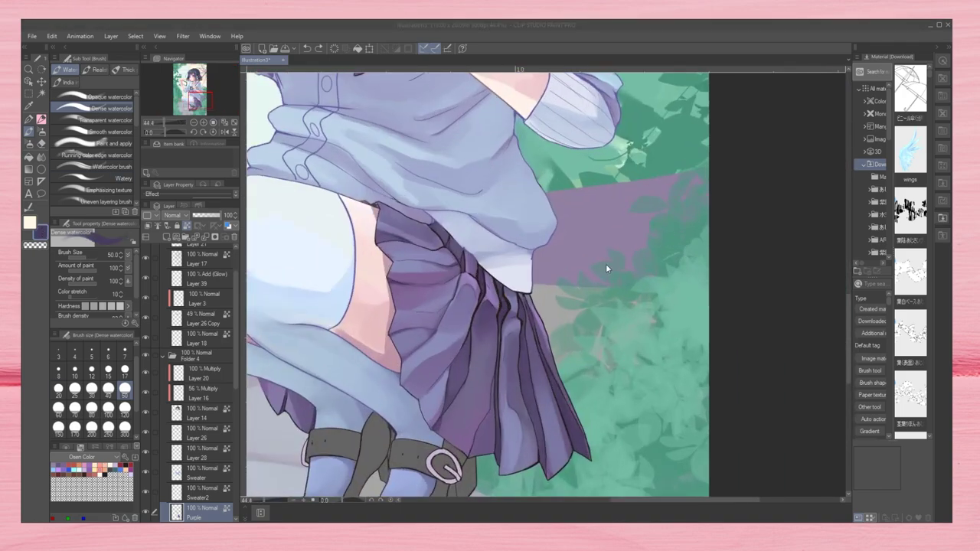
{"action": "key", "text": "b"}
{"action": "left_click", "coordinate": [491, 337], "text": "ctrl"}
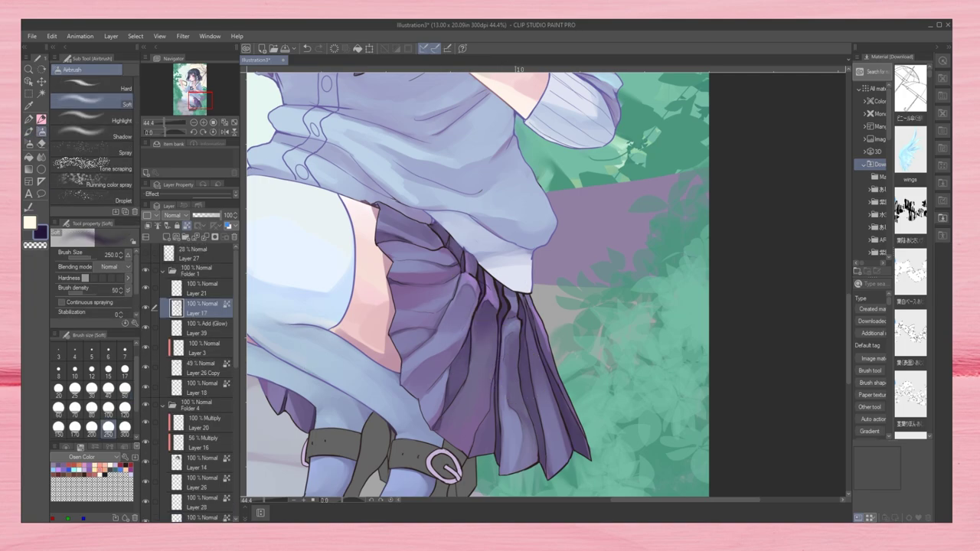
{"action": "left_click_drag", "start_coordinate": [513, 452], "coordinate": [637, 392]}
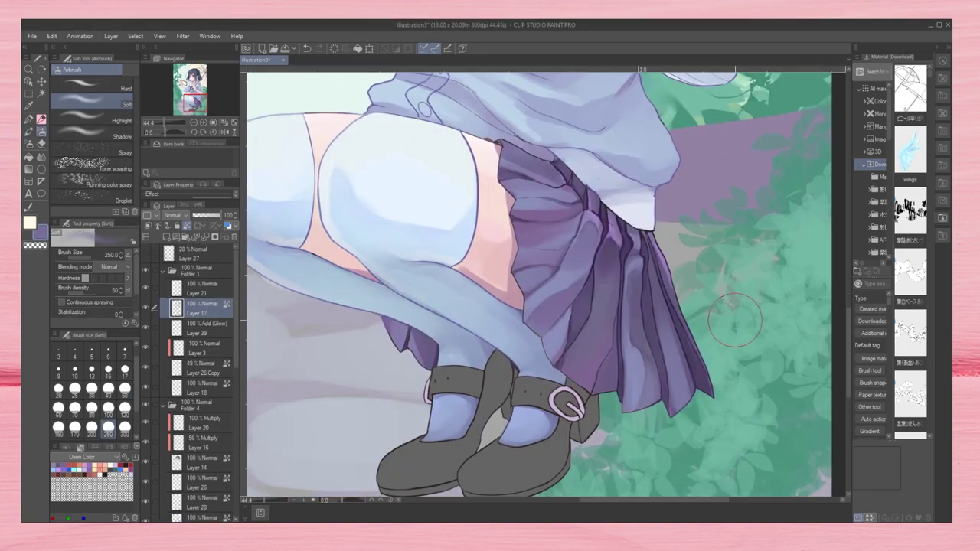
{"action": "mouse_move", "coordinate": [735, 320]}
{"action": "left_mouse_down"}
{"action": "mouse_move", "coordinate": [690, 345]}
{"action": "mouse_move", "coordinate": [582, 291]}
{"action": "left_mouse_up"}
{"action": "scroll", "coordinate": [429, 157], "scroll_direction": "up", "scroll_amount": 1}
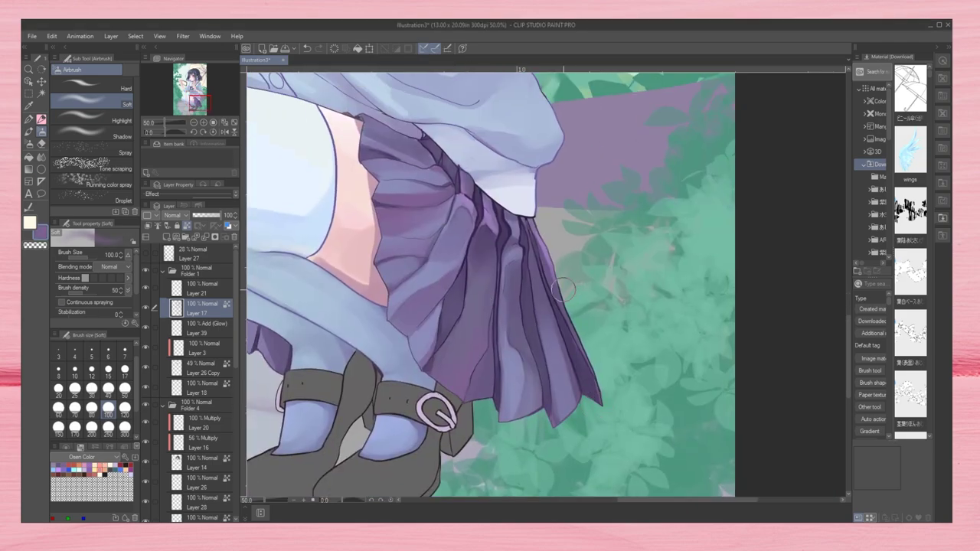
{"action": "key", "text": "ctrl+0"}
{"action": "scroll", "coordinate": [508, 311], "scroll_direction": "up", "scroll_amount": 3}
Step: Refine the skirt's front folds on the Purple layer with Dense watercolor at size 17, working on the flipped canvas
{"action": "key", "text": "b"}
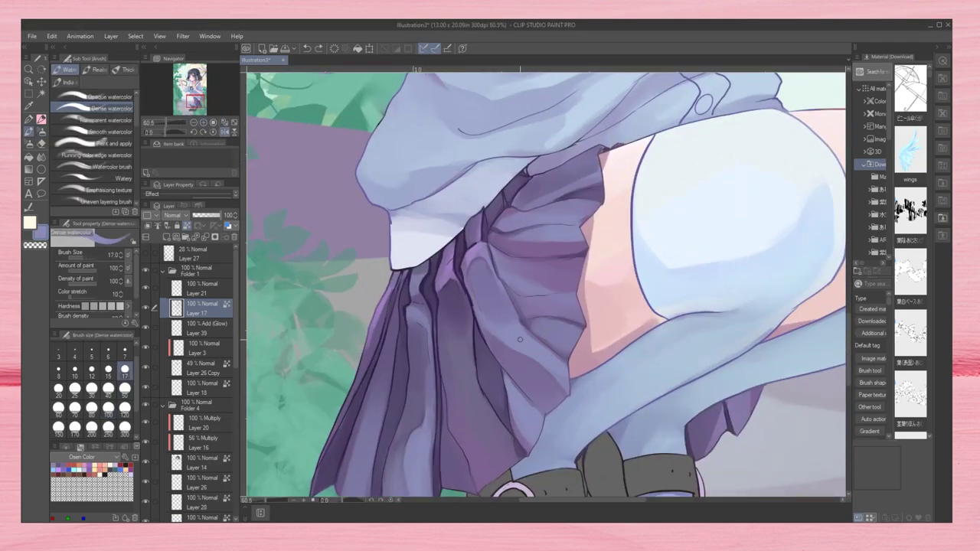
{"action": "scroll", "coordinate": [199, 368], "scroll_direction": "down", "scroll_amount": 3}
{"action": "left_click", "coordinate": [203, 406]}
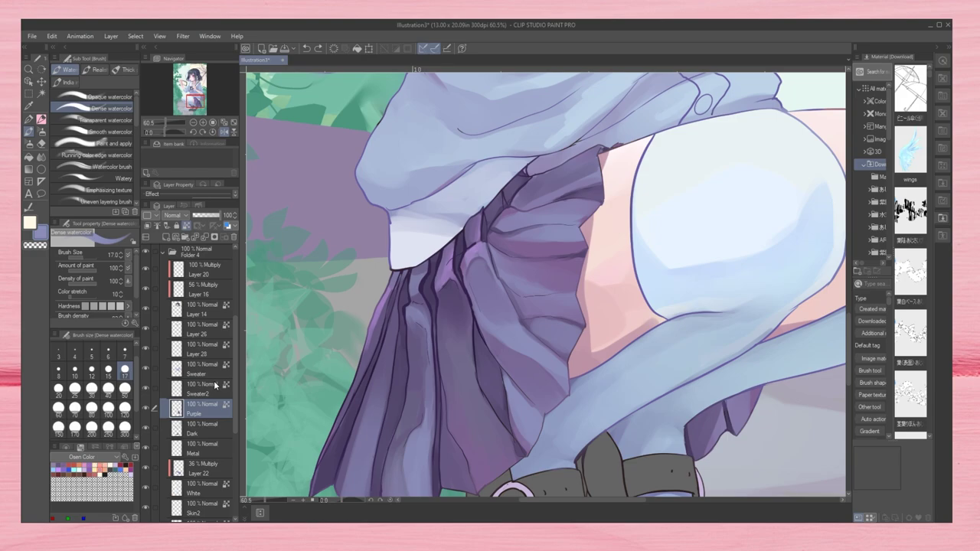
{"action": "left_click", "coordinate": [474, 260], "text": "alt"}
{"action": "left_click_drag", "start_coordinate": [530, 324], "coordinate": [504, 241]}
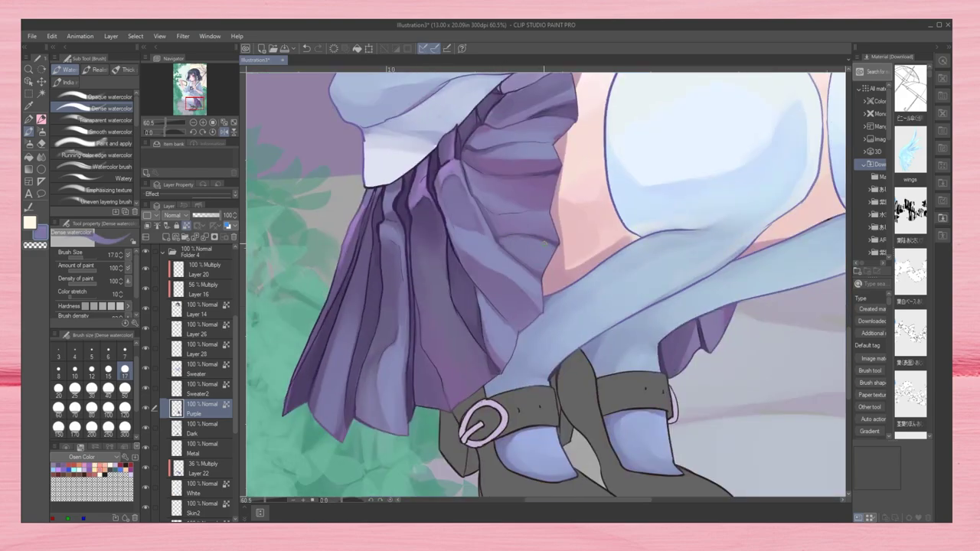
{"action": "left_click_drag", "start_coordinate": [564, 215], "coordinate": [536, 276]}
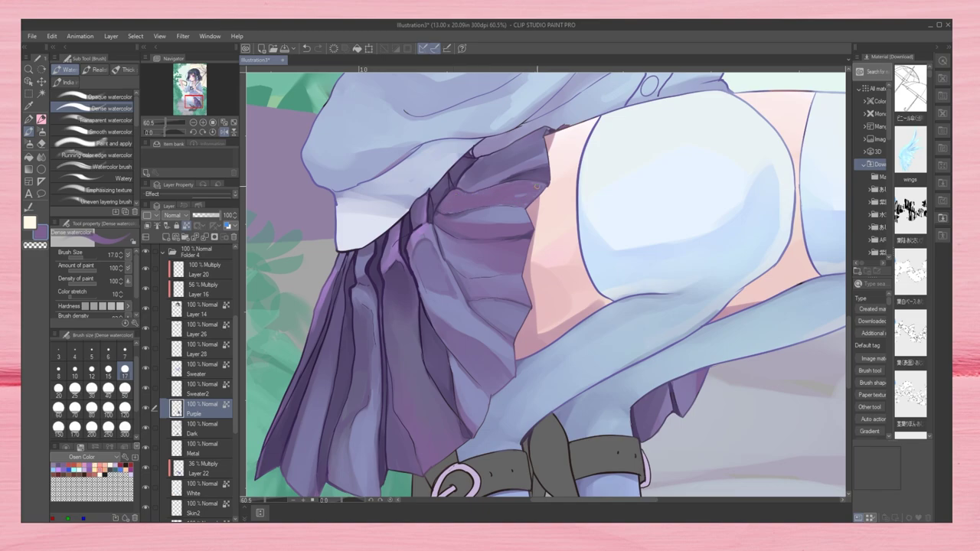
Step: Paint darker purple shadows into the skirt's upper folds beside the thigh with Dense watercolor at size 17, sampling colors from the skirt
{"action": "left_click", "coordinate": [471, 201], "text": "alt"}
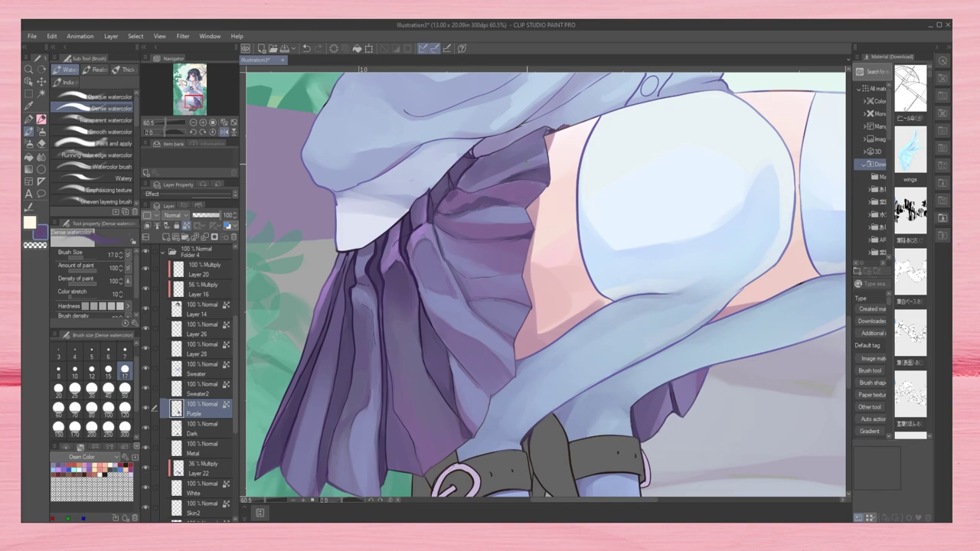
{"action": "left_click_drag", "start_coordinate": [467, 226], "coordinate": [490, 213]}
{"action": "mouse_move", "coordinate": [467, 230]}
{"action": "left_mouse_down"}
{"action": "mouse_move", "coordinate": [491, 213]}
{"action": "mouse_move", "coordinate": [482, 233]}
{"action": "mouse_move", "coordinate": [527, 234]}
{"action": "mouse_move", "coordinate": [537, 257]}
{"action": "left_mouse_up"}
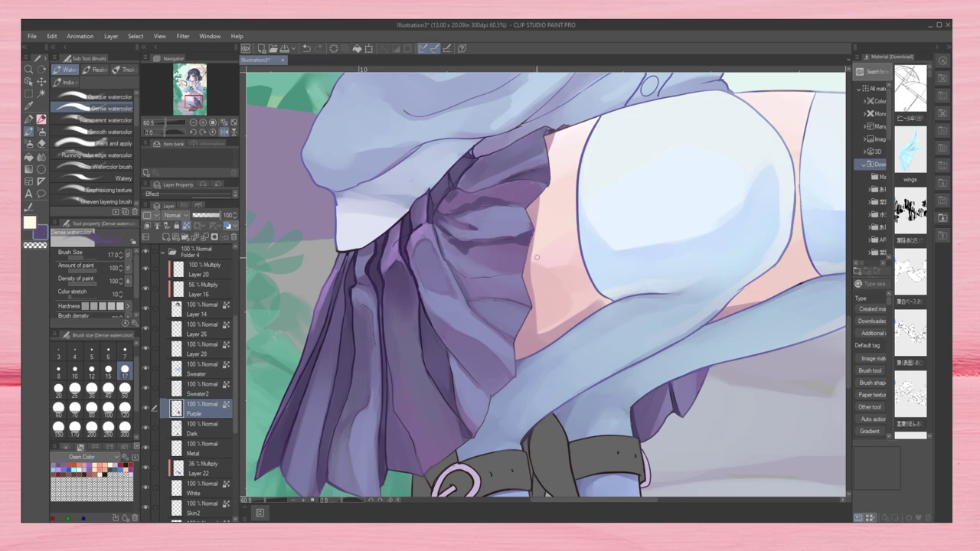
{"action": "left_click", "coordinate": [537, 258], "text": "alt"}
{"action": "mouse_move", "coordinate": [460, 234]}
{"action": "left_mouse_down"}
{"action": "mouse_move", "coordinate": [494, 272]}
{"action": "mouse_move", "coordinate": [474, 274]}
{"action": "mouse_move", "coordinate": [521, 329]}
{"action": "left_mouse_up"}
{"action": "left_click", "coordinate": [471, 252], "text": "alt"}
{"action": "left_click", "coordinate": [483, 314], "text": "alt"}
{"action": "left_click_drag", "start_coordinate": [475, 306], "coordinate": [509, 337]}
Step: Blend the new fold shadows into the skirt with Opaque watercolor at sizes 50 and 25
{"action": "key", "text": "b"}
{"action": "left_click_drag", "start_coordinate": [490, 302], "coordinate": [521, 315]}
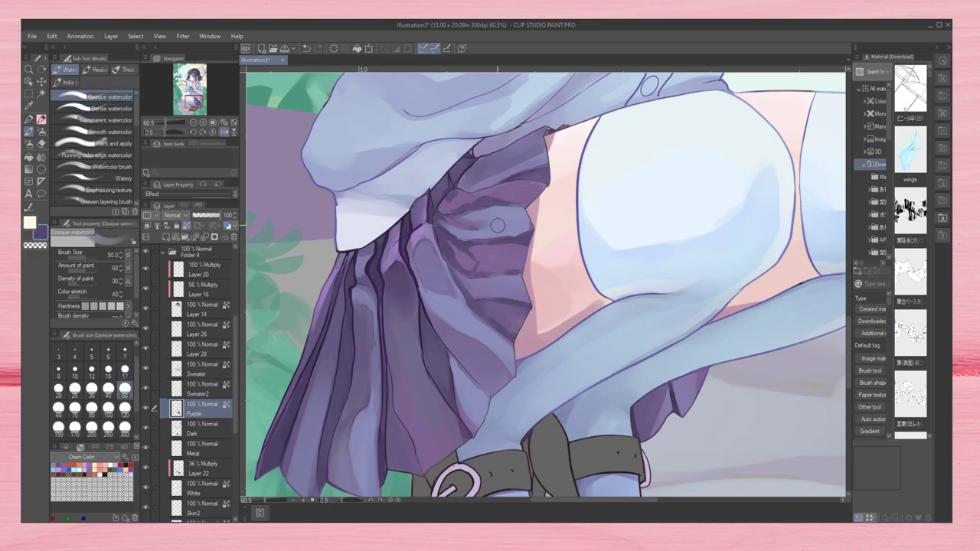
{"action": "key", "text": "bracketleft"}
{"action": "key", "text": "bracketleft"}
{"action": "key", "text": "bracketleft"}
{"action": "mouse_move", "coordinate": [468, 249]}
{"action": "left_mouse_down"}
{"action": "mouse_move", "coordinate": [516, 242]}
{"action": "mouse_move", "coordinate": [471, 196]}
{"action": "left_mouse_up"}
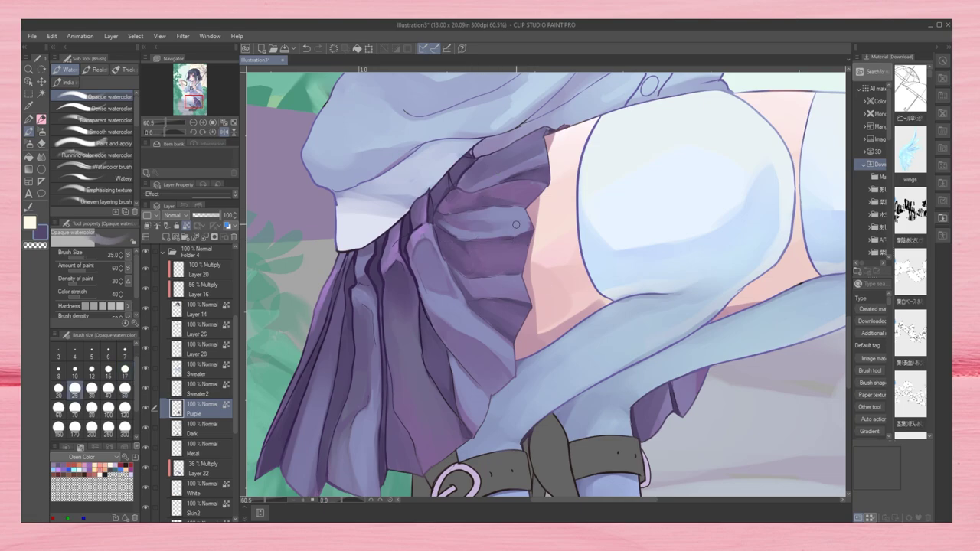
{"action": "scroll", "coordinate": [517, 224], "scroll_direction": "down", "scroll_amount": 4}
{"action": "scroll", "coordinate": [303, 336], "scroll_direction": "up", "scroll_amount": 4}
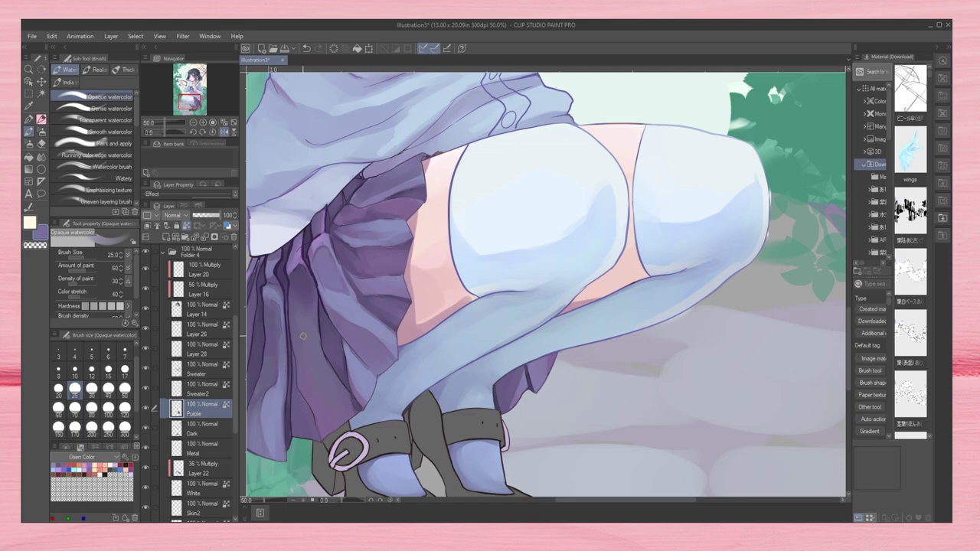
Step: Set Dense watercolor to size 15 and check the skirt within the full illustration in both canvas orientations
{"action": "left_click", "coordinate": [107, 108]}
{"action": "left_click", "coordinate": [108, 369]}
{"action": "scroll", "coordinate": [614, 422], "scroll_direction": "down", "scroll_amount": 5}
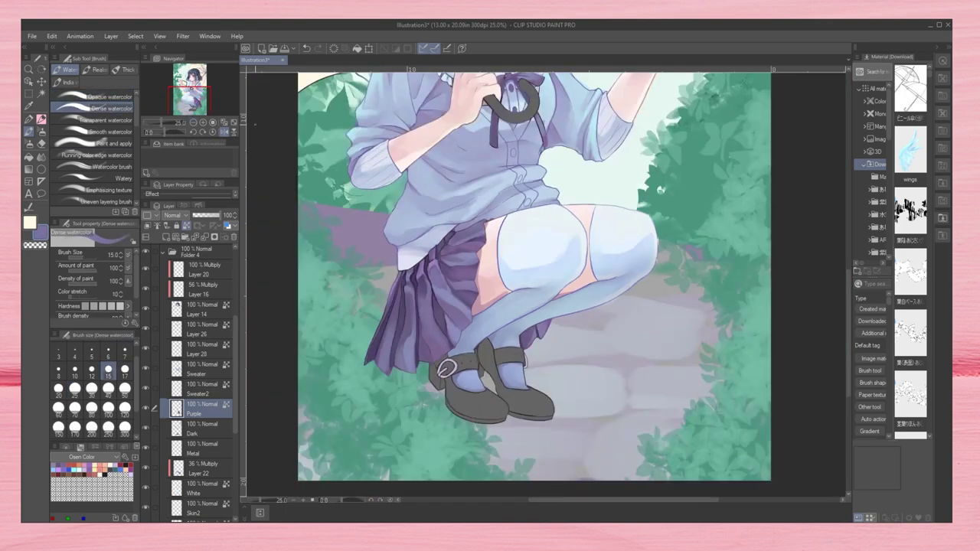
{"action": "scroll", "coordinate": [614, 422], "scroll_direction": "up", "scroll_amount": 5}
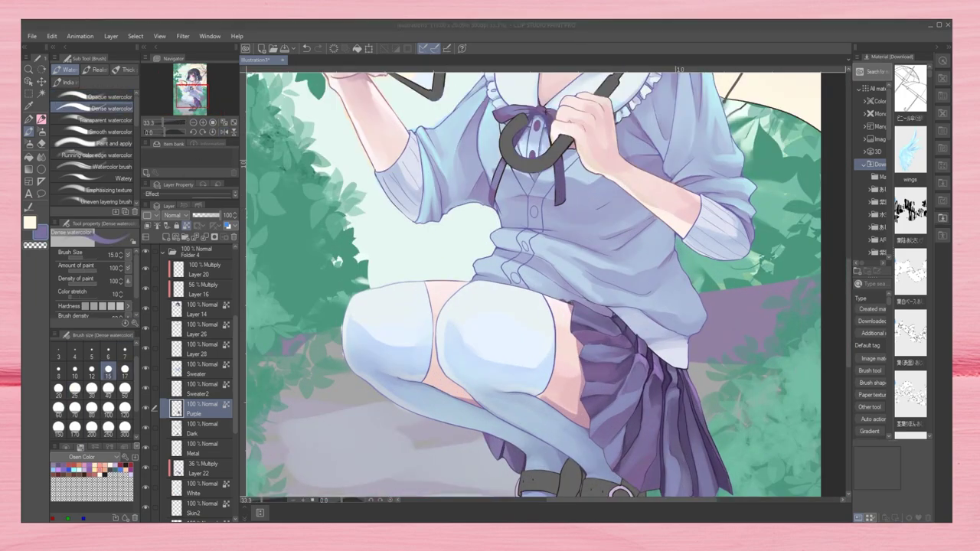
{"action": "scroll", "coordinate": [545, 285], "scroll_direction": "down", "scroll_amount": 5}
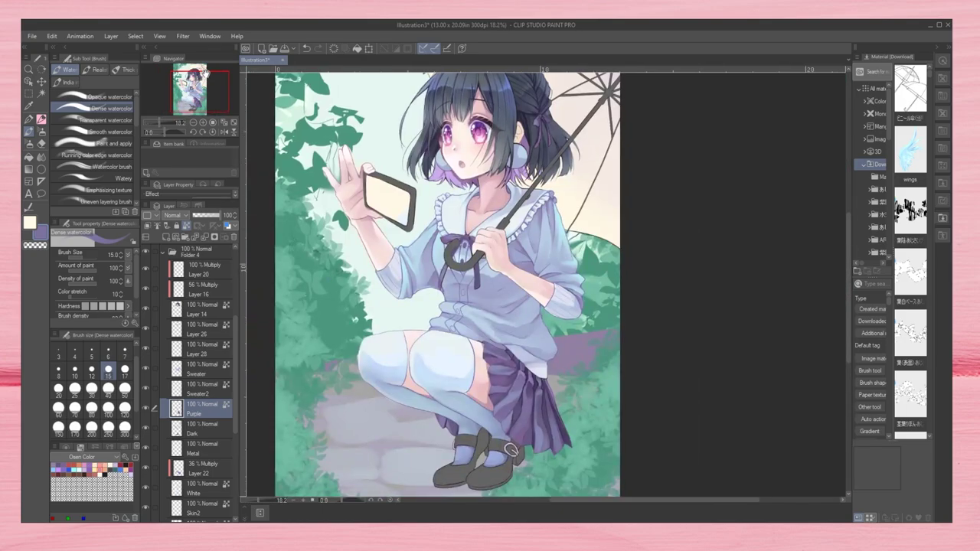
{"action": "scroll", "coordinate": [545, 285], "scroll_direction": "up", "scroll_amount": 4}
{"action": "scroll", "coordinate": [546, 285], "scroll_direction": "down", "scroll_amount": 4}
{"action": "scroll", "coordinate": [546, 285], "scroll_direction": "up", "scroll_amount": 1}
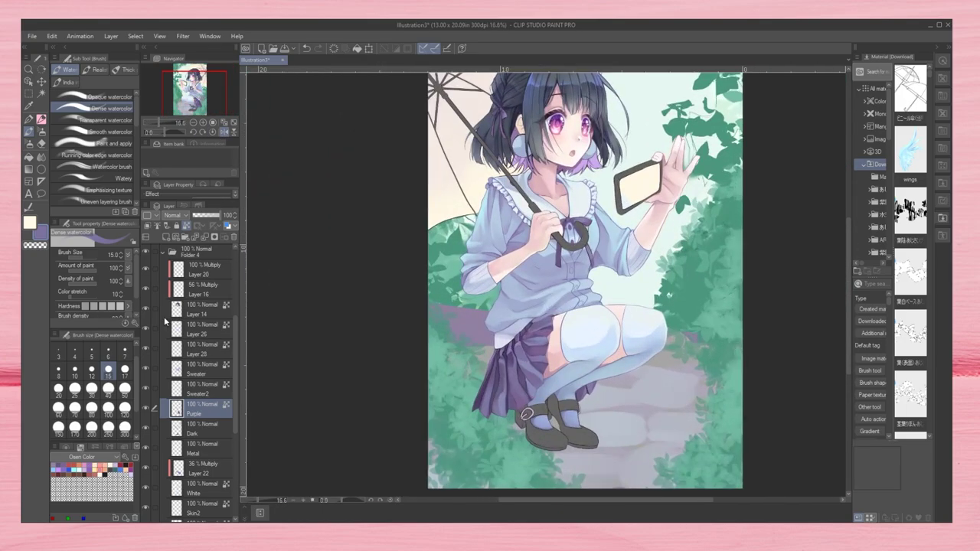
Step: Touch up the neck ribbon in dark purple with Dense watercolor at size 15 on the Purple layer
{"action": "scroll", "coordinate": [560, 356], "scroll_direction": "up", "scroll_amount": 1}
{"action": "scroll", "coordinate": [727, 99], "scroll_direction": "up", "scroll_amount": 2}
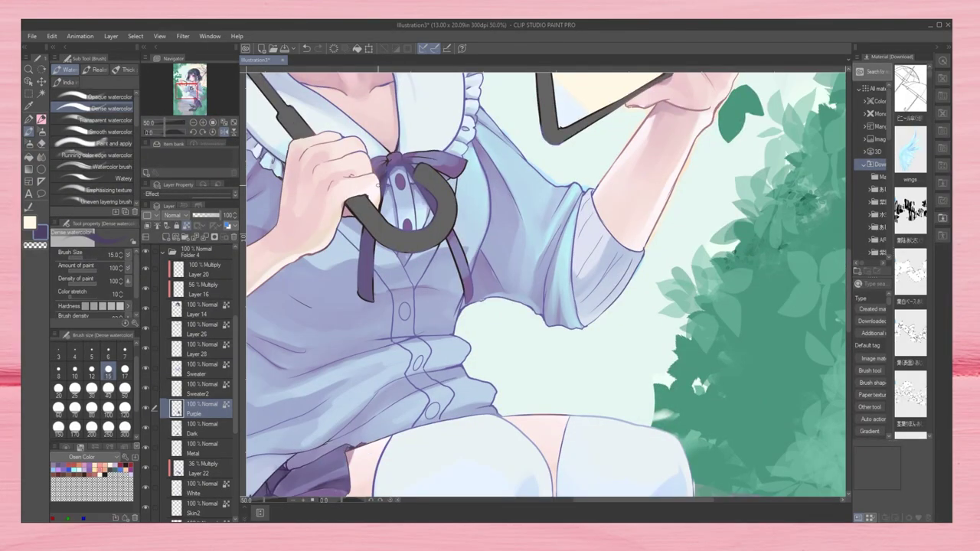
{"action": "left_click_drag", "start_coordinate": [429, 229], "coordinate": [605, 383]}
{"action": "scroll", "coordinate": [196, 76], "scroll_direction": "down", "scroll_amount": 3}
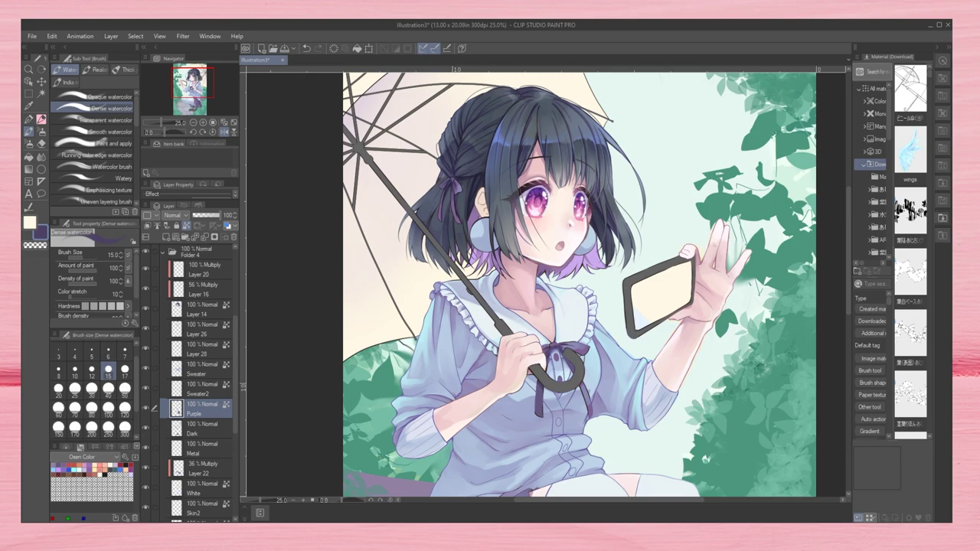
Step: Add a Multiply layer above the Sweater layer and clip it to the layer below
{"action": "left_click_drag", "start_coordinate": [170, 75], "coordinate": [171, 83]}
{"action": "left_click", "coordinate": [214, 366]}
{"action": "left_click", "coordinate": [147, 227]}
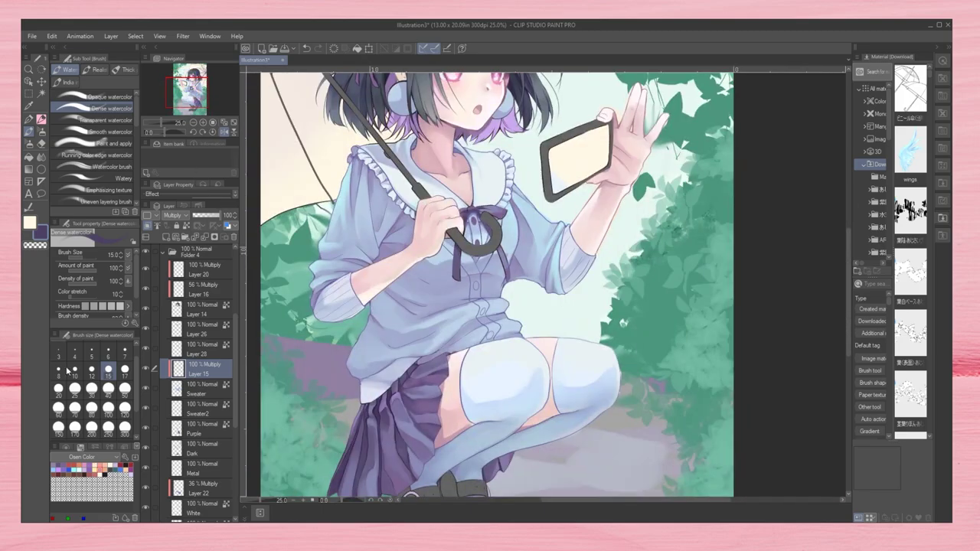
Step: Paint a broad purple shadow over the sweater's umbrella side at brush size 200 and set the Multiply layer's opacity to 37%
{"action": "left_click", "coordinate": [111, 467]}
{"action": "left_click", "coordinate": [92, 427]}
{"action": "left_click_drag", "start_coordinate": [360, 284], "coordinate": [383, 337]}
{"action": "mouse_move", "coordinate": [352, 253]}
{"action": "left_mouse_down"}
{"action": "mouse_move", "coordinate": [406, 375]}
{"action": "mouse_move", "coordinate": [352, 184]}
{"action": "left_mouse_up"}
{"action": "left_click_drag", "start_coordinate": [197, 217], "coordinate": [204, 216]}
{"action": "left_click", "coordinate": [221, 132]}
Step: Soften the sweater shadow's edges with the Blend tool at sizes 130 and 250 and lower the Multiply layer's opacity to 33%
{"action": "key", "text": "j"}
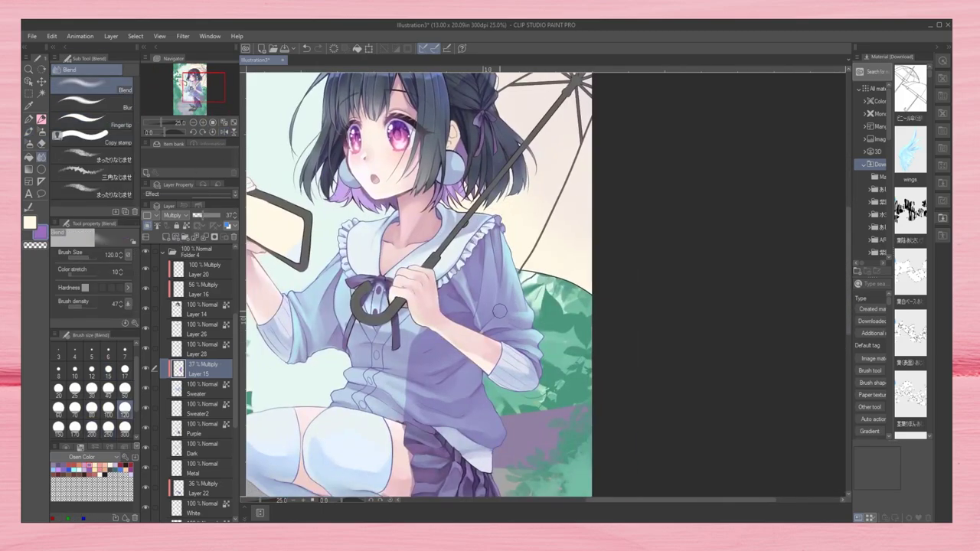
{"action": "key", "text": "h"}
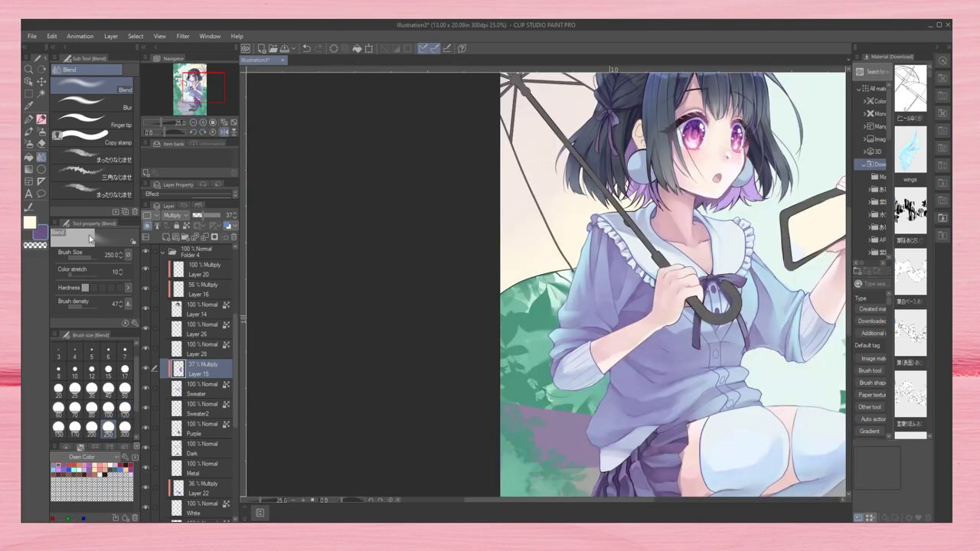
{"action": "key", "text": "b"}
{"action": "key", "text": "h"}
{"action": "left_click_drag", "start_coordinate": [201, 216], "coordinate": [200, 216]}
Step: Clean up the sweater shadow with the Hard eraser at size 170 and the Blend tool at size 250, checking the whole figure
{"action": "scroll", "coordinate": [253, 230], "scroll_direction": "down", "scroll_amount": 3}
{"action": "scroll", "coordinate": [446, 277], "scroll_direction": "up", "scroll_amount": 3}
{"action": "key", "text": "j"}
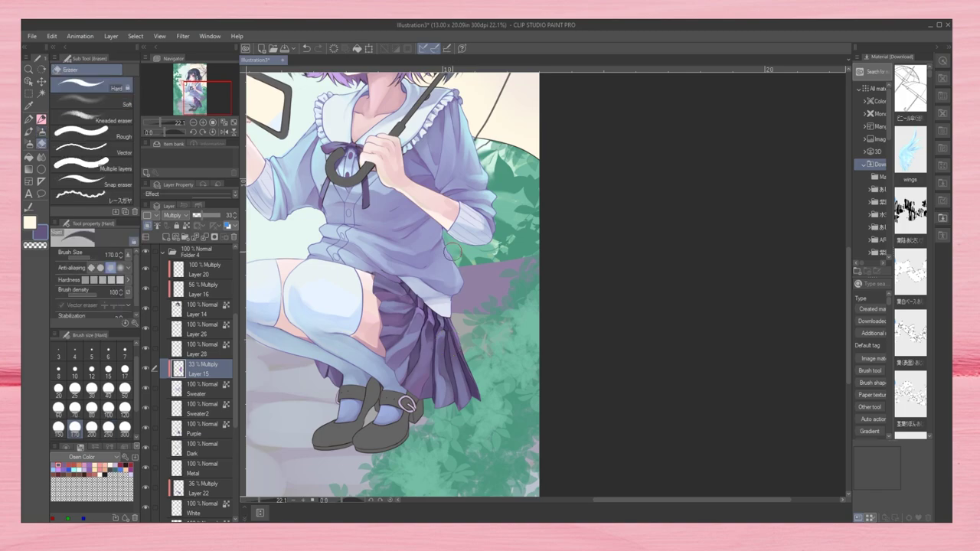
{"action": "key", "text": "h"}
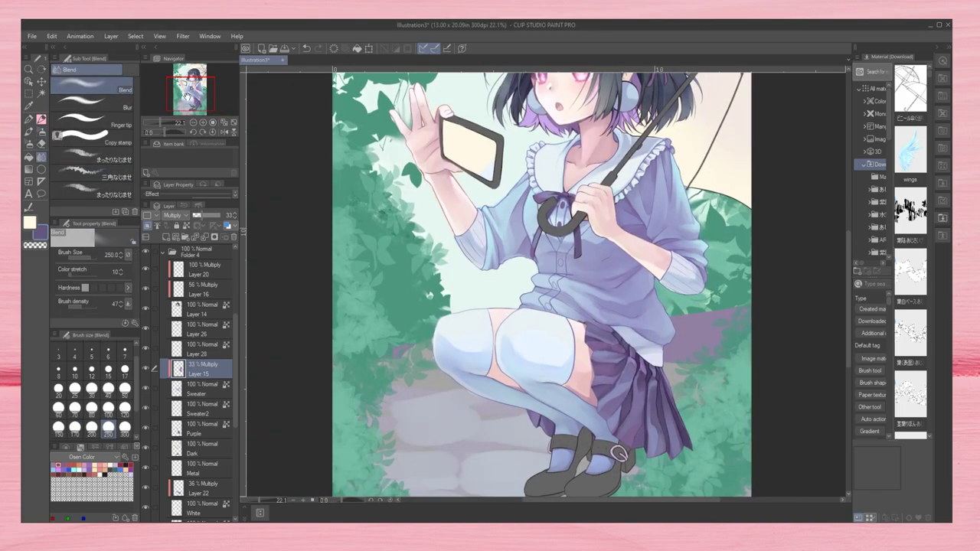
{"action": "scroll", "coordinate": [540, 272], "scroll_direction": "up", "scroll_amount": 2}
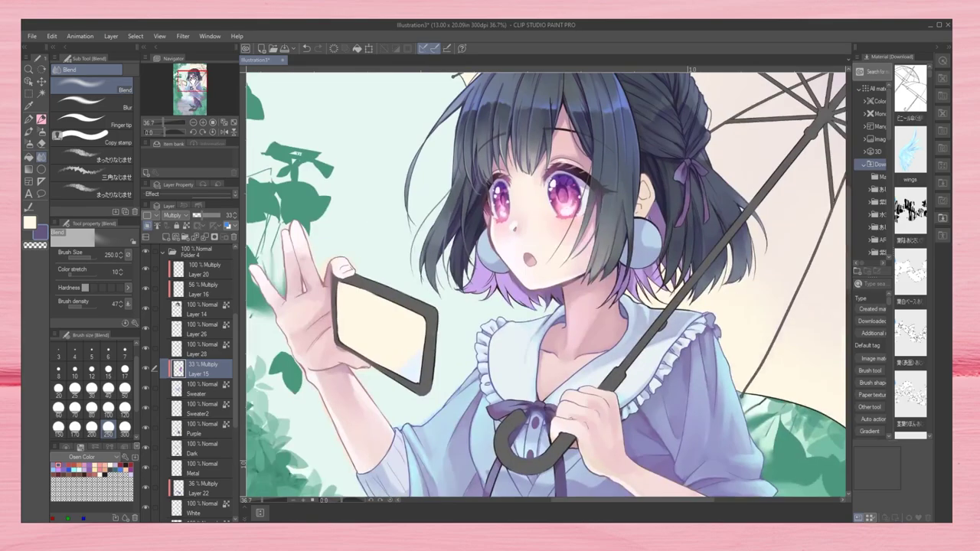
{"action": "scroll", "coordinate": [533, 281], "scroll_direction": "down", "scroll_amount": 2}
{"action": "scroll", "coordinate": [498, 283], "scroll_direction": "up", "scroll_amount": 3}
Step: Touch up the sweater in light blue with Dense watercolor at size 50 on the Sweater layer
{"action": "key", "text": "b"}
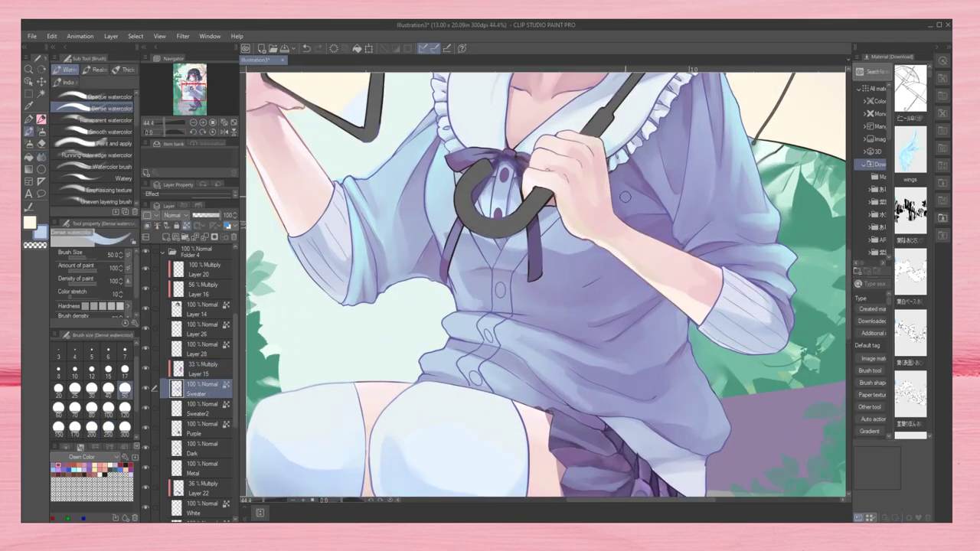
{"action": "key", "text": "h"}
{"action": "scroll", "coordinate": [545, 283], "scroll_direction": "down", "scroll_amount": 2}
{"action": "key", "text": "h"}
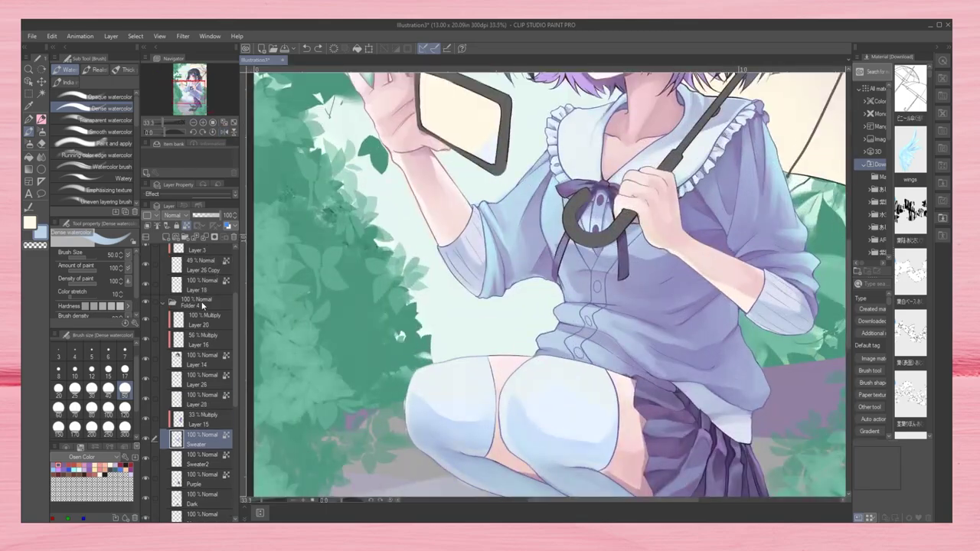
Step: Activate Layer 17 with the Hard eraser at size 170 and examine the sweater's line art in both canvas orientations
{"action": "key", "text": "e"}
{"action": "scroll", "coordinate": [545, 284], "scroll_direction": "down", "scroll_amount": 3}
{"action": "scroll", "coordinate": [545, 283], "scroll_direction": "up", "scroll_amount": 3}
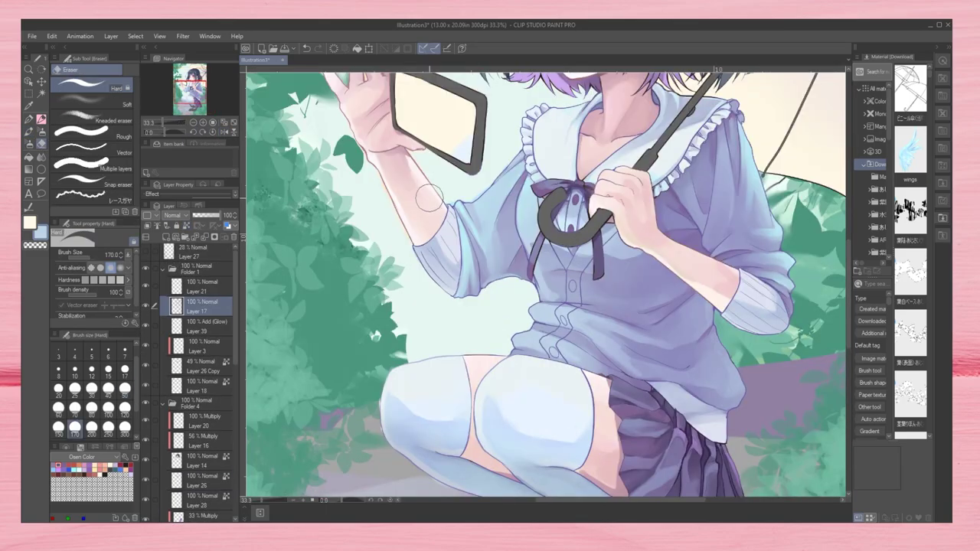
{"action": "scroll", "coordinate": [545, 284], "scroll_direction": "down", "scroll_amount": 4}
{"action": "key", "text": "h"}
{"action": "scroll", "coordinate": [491, 284], "scroll_direction": "up", "scroll_amount": 3}
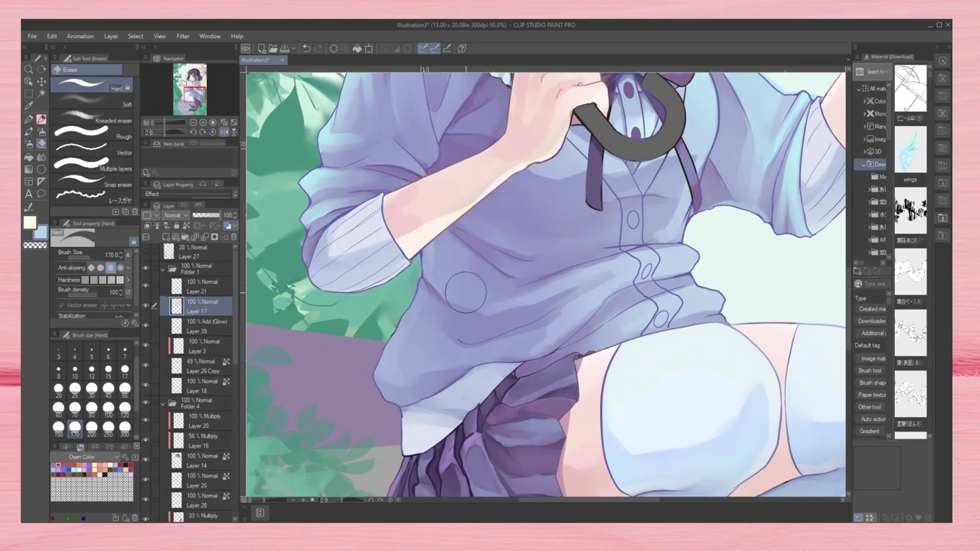
Step: Paint light blue accents on the sweater's folds and raised sleeve with Dense watercolor at size 17, softening with Opaque watercolor at size 25
{"action": "key", "text": "b"}
{"action": "scroll", "coordinate": [186, 383], "scroll_direction": "down", "scroll_amount": 3}
{"action": "left_click", "coordinate": [186, 452]}
{"action": "left_click_drag", "start_coordinate": [681, 165], "coordinate": [650, 257]}
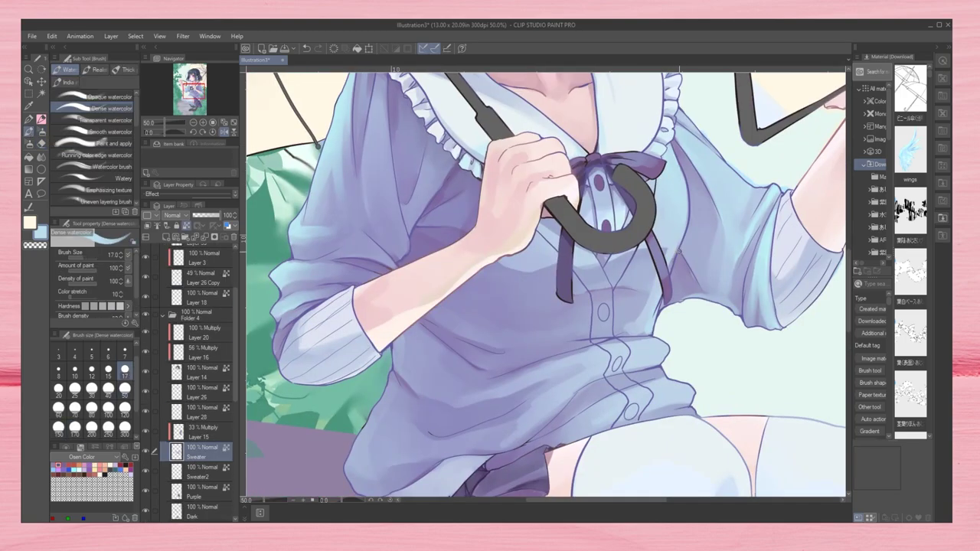
{"action": "left_click_drag", "start_coordinate": [652, 375], "coordinate": [555, 451]}
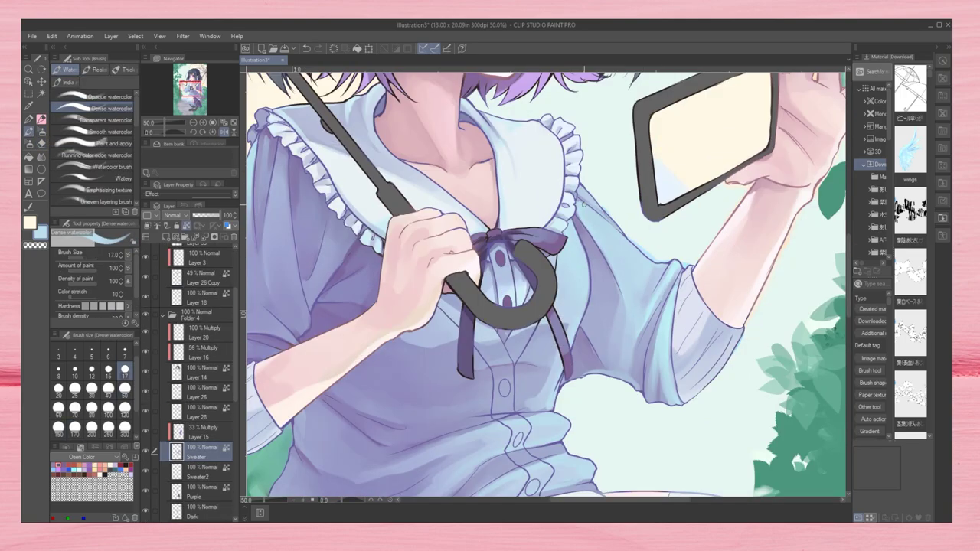
{"action": "left_click", "coordinate": [113, 120]}
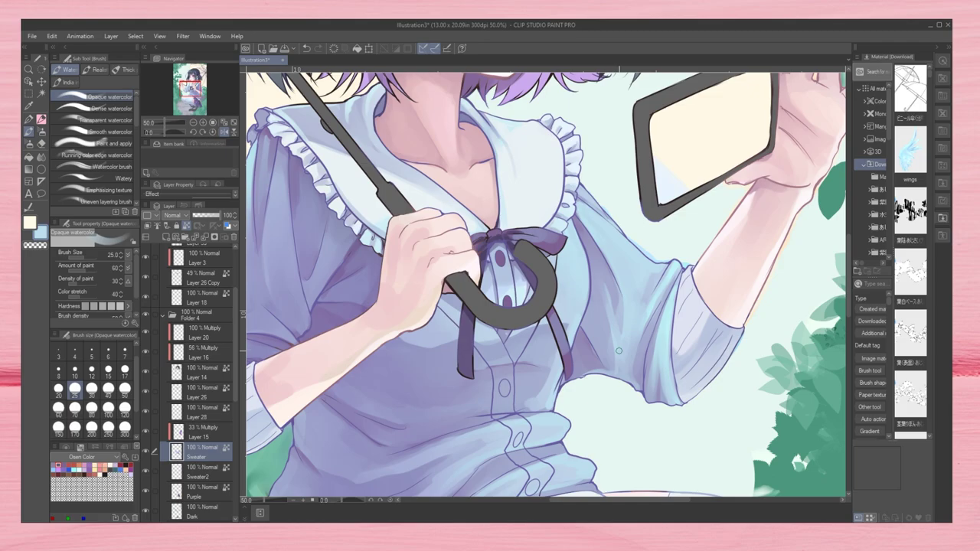
Step: Tint the hair's line art purple on Layer 17 with the Soft airbrush at size 120, checking the full unflipped illustration
{"action": "key", "text": "b"}
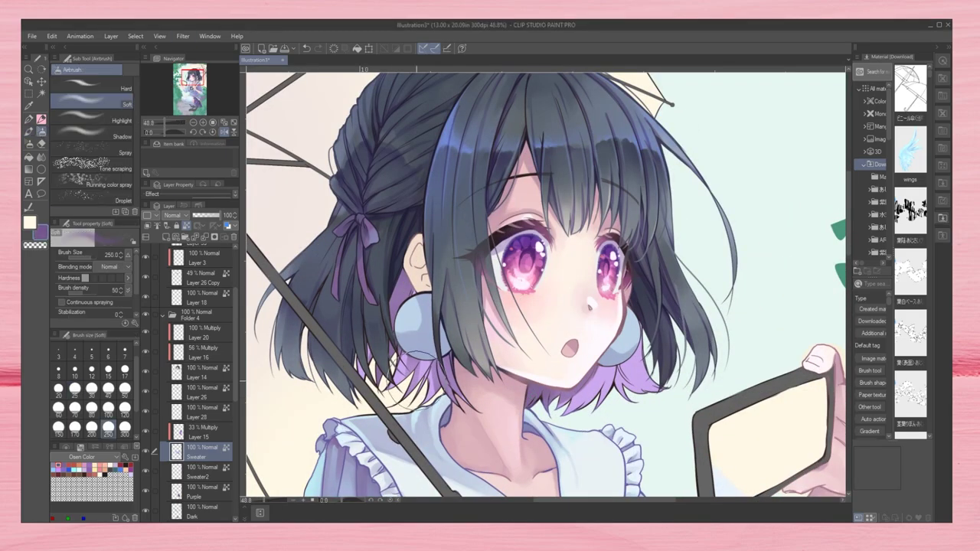
{"action": "left_click", "coordinate": [195, 309]}
{"action": "left_click", "coordinate": [125, 406]}
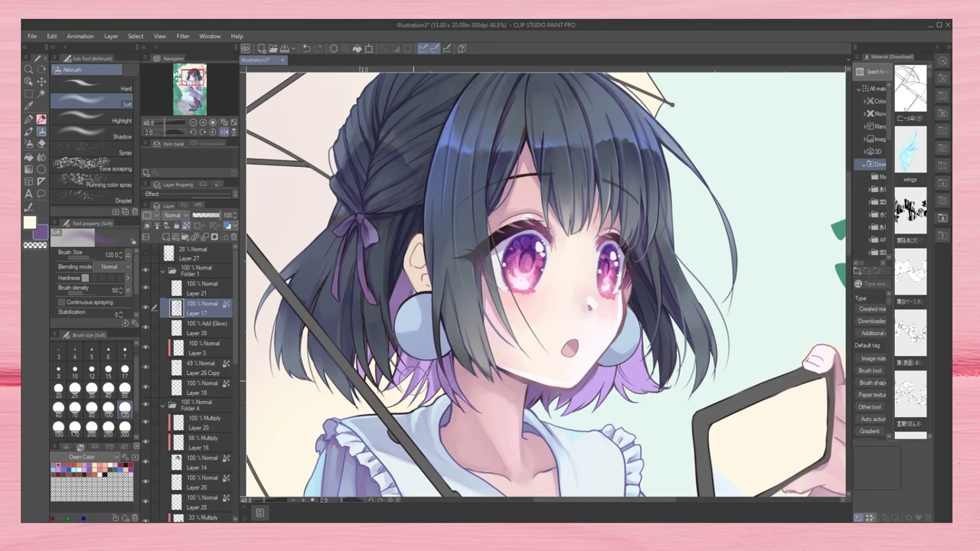
{"action": "scroll", "coordinate": [590, 407], "scroll_direction": "down", "scroll_amount": 5}
{"action": "key", "text": "h"}
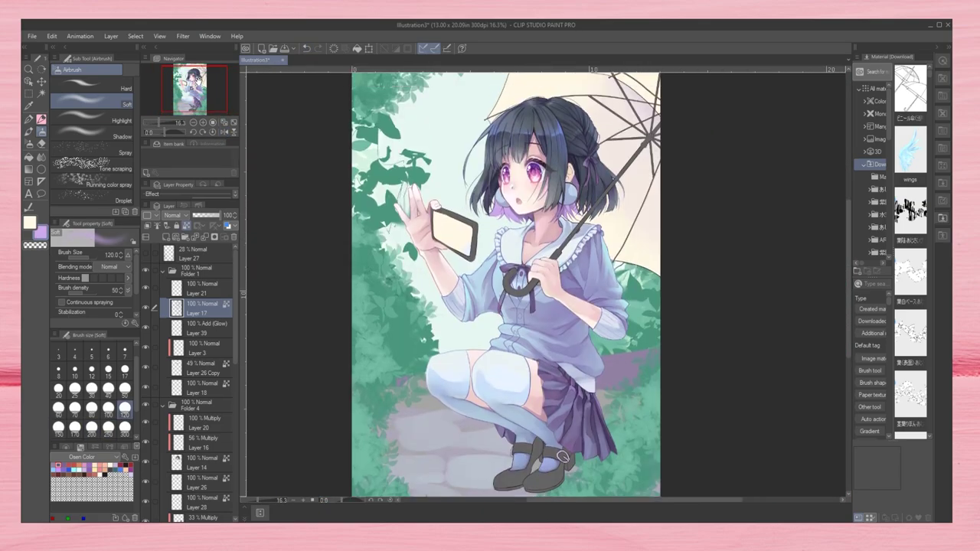
Step: Touch up the hair's shading on Layer 14 and the Multiply Layer 16 with Dense watercolor at size 20
{"action": "scroll", "coordinate": [563, 458], "scroll_direction": "up", "scroll_amount": 4}
{"action": "left_click", "coordinate": [196, 464]}
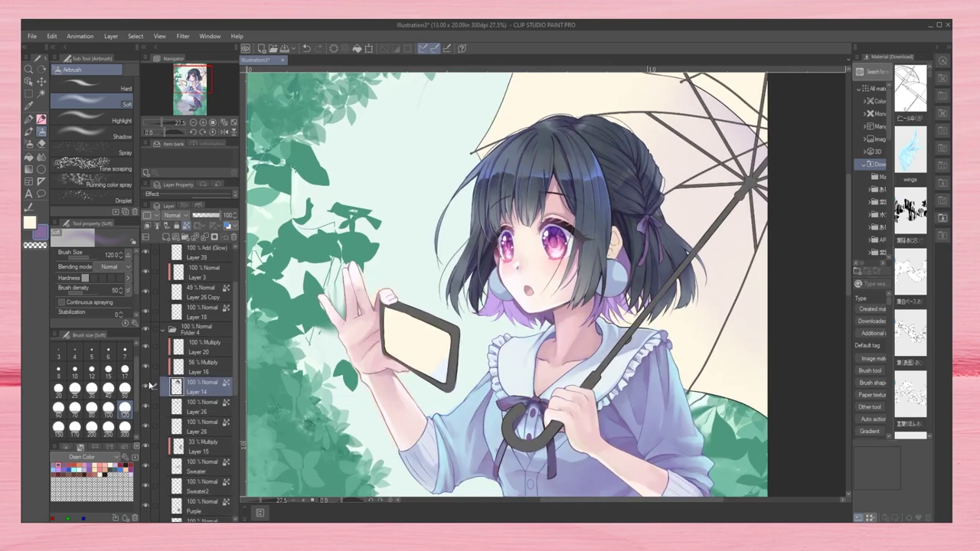
{"action": "scroll", "coordinate": [732, 268], "scroll_direction": "up", "scroll_amount": 5}
{"action": "key", "text": "b"}
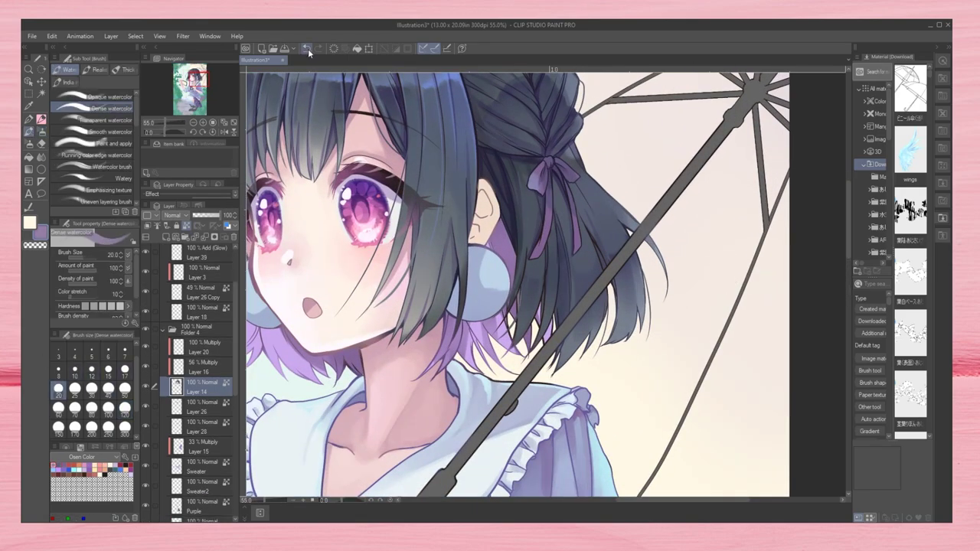
{"action": "key", "text": "alt+bracketright"}
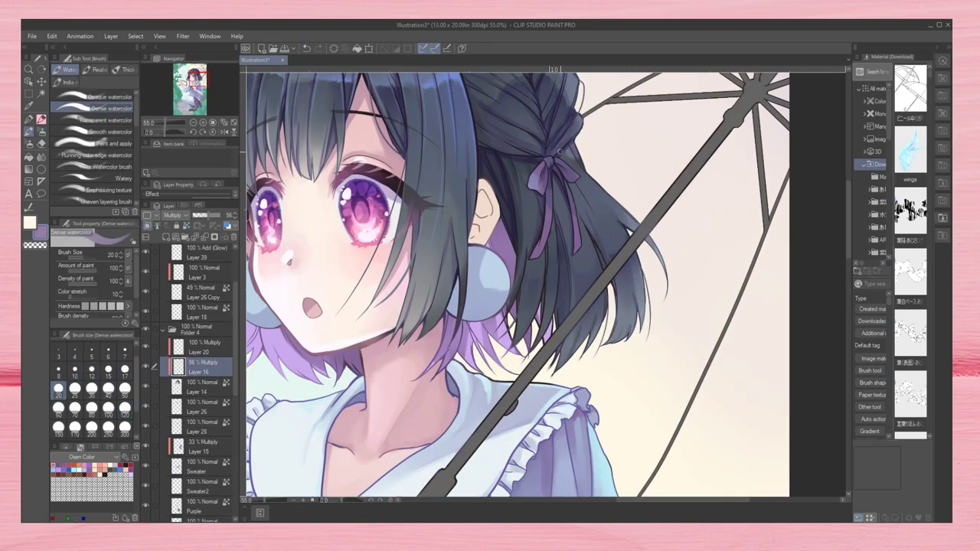
{"action": "scroll", "coordinate": [587, 268], "scroll_direction": "down", "scroll_amount": 1}
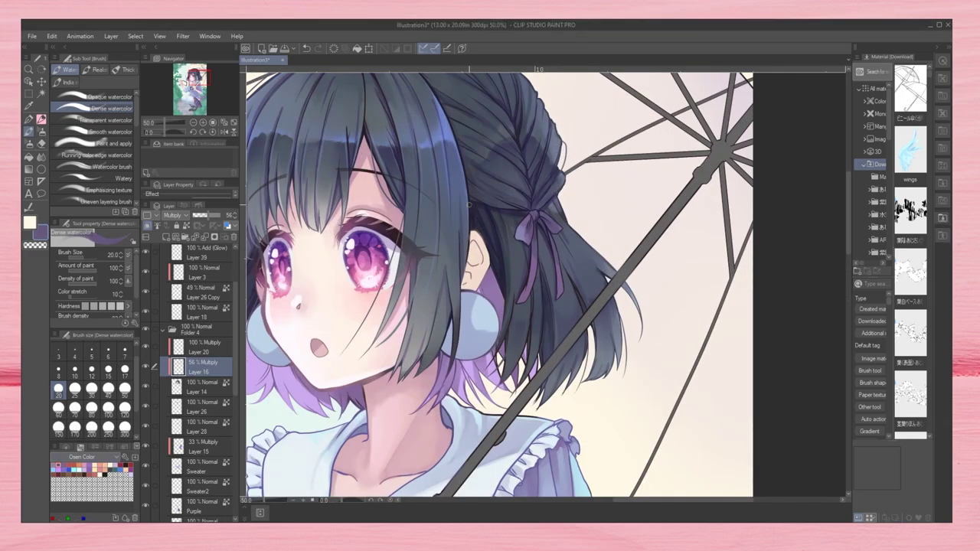
{"action": "scroll", "coordinate": [468, 204], "scroll_direction": "down", "scroll_amount": 3}
{"action": "scroll", "coordinate": [584, 140], "scroll_direction": "up", "scroll_amount": 5}
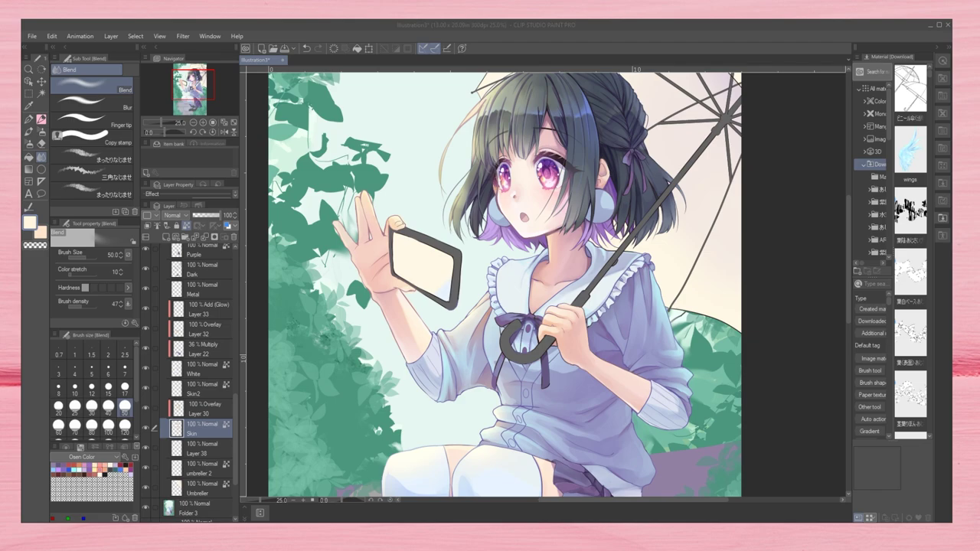
Step: Refine the face and neck shading on the Skin layer with Opaque watercolor at size 17, sampling colors from the skin
{"action": "left_click_drag", "start_coordinate": [377, 431], "coordinate": [337, 390]}
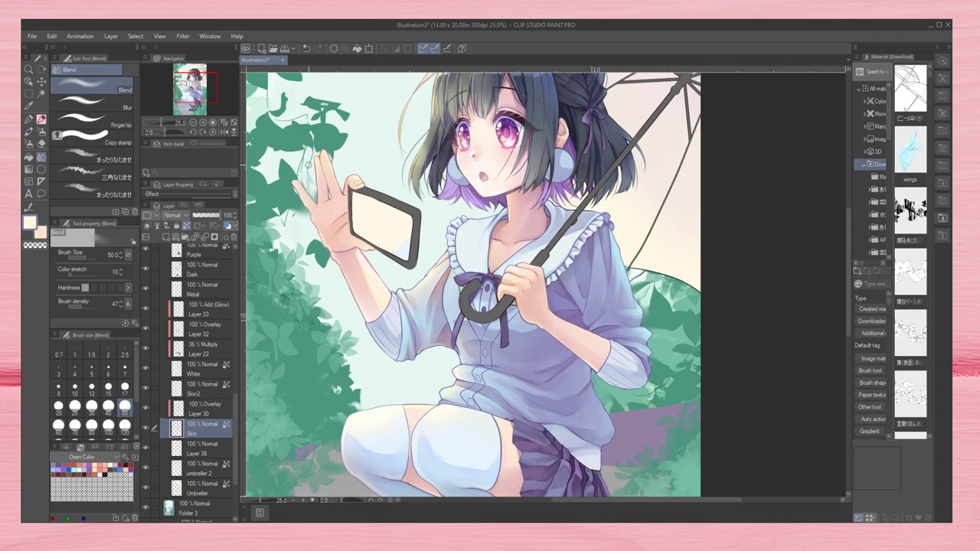
{"action": "scroll", "coordinate": [309, 165], "scroll_direction": "up", "scroll_amount": 3}
{"action": "key", "text": "b"}
{"action": "left_click", "coordinate": [114, 89]}
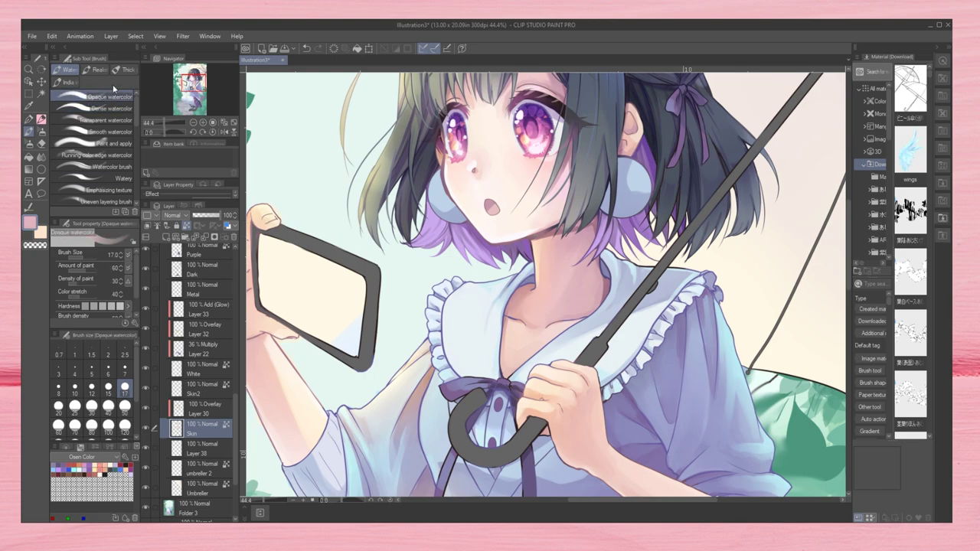
{"action": "left_click", "coordinate": [546, 230], "text": "alt"}
{"action": "scroll", "coordinate": [546, 230], "scroll_direction": "up", "scroll_amount": 1}
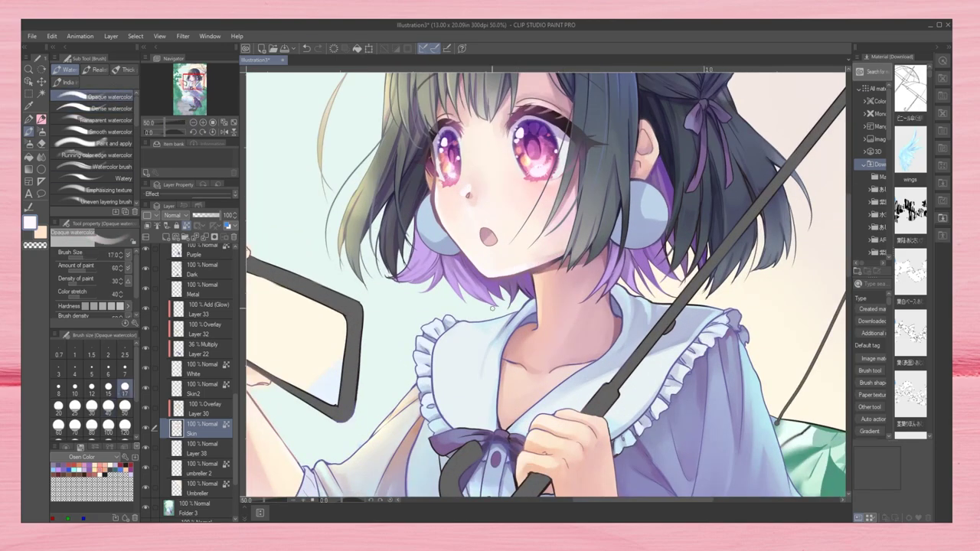
{"action": "left_click", "coordinate": [520, 272], "text": "alt"}
{"action": "scroll", "coordinate": [190, 107], "scroll_direction": "down", "scroll_amount": 4}
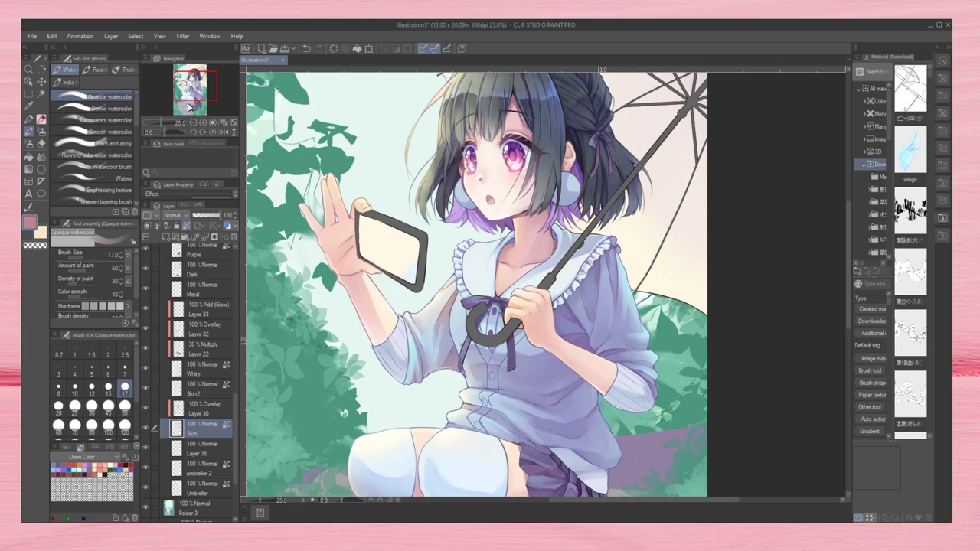
{"action": "scroll", "coordinate": [190, 108], "scroll_direction": "up", "scroll_amount": 4}
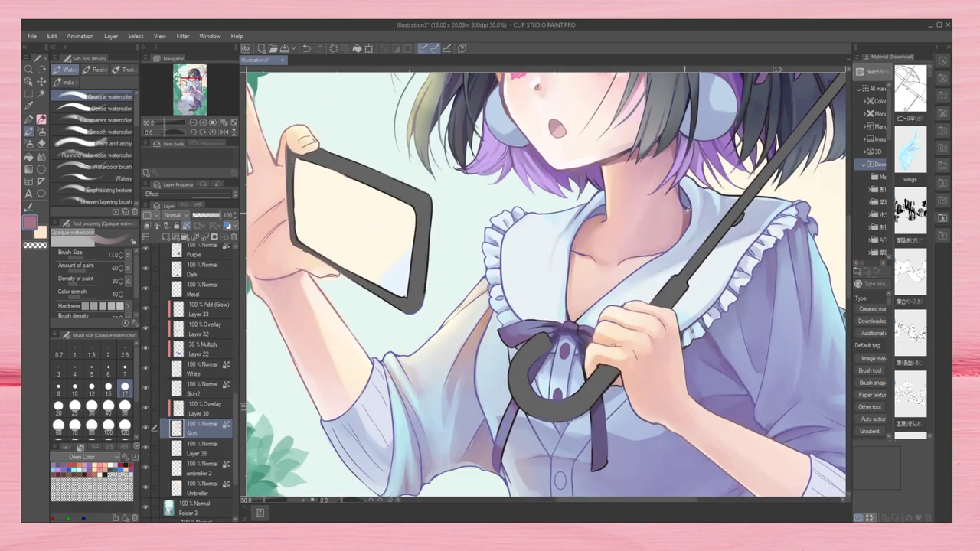
Step: Touch up the raised hand with Dense watercolor at size 17 and the thighs with Opaque watercolor at size 50
{"action": "left_click", "coordinate": [111, 108]}
{"action": "left_click_drag", "start_coordinate": [272, 145], "coordinate": [494, 276]}
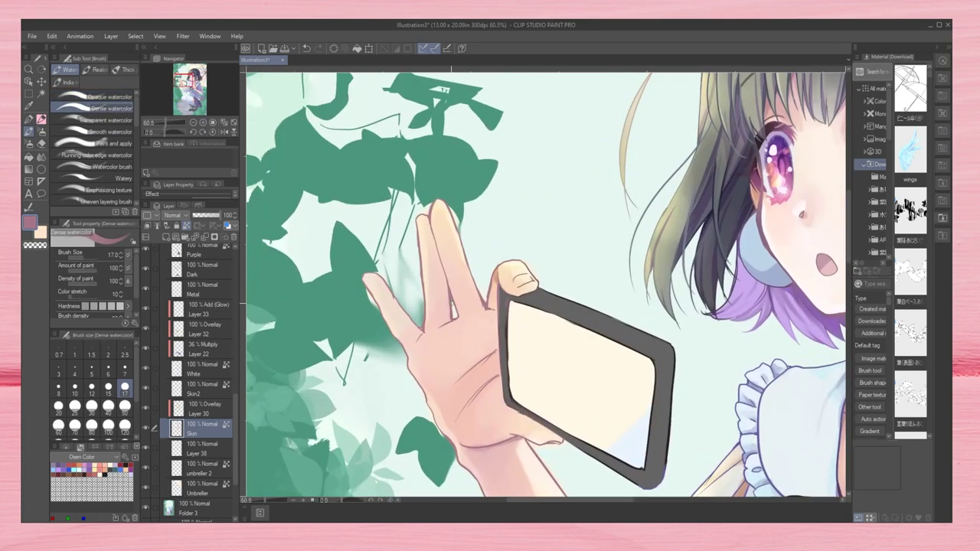
{"action": "scroll", "coordinate": [495, 367], "scroll_direction": "down", "scroll_amount": 3}
{"action": "scroll", "coordinate": [190, 107], "scroll_direction": "up", "scroll_amount": 3}
{"action": "left_click", "coordinate": [110, 97]}
{"action": "left_click", "coordinate": [125, 406]}
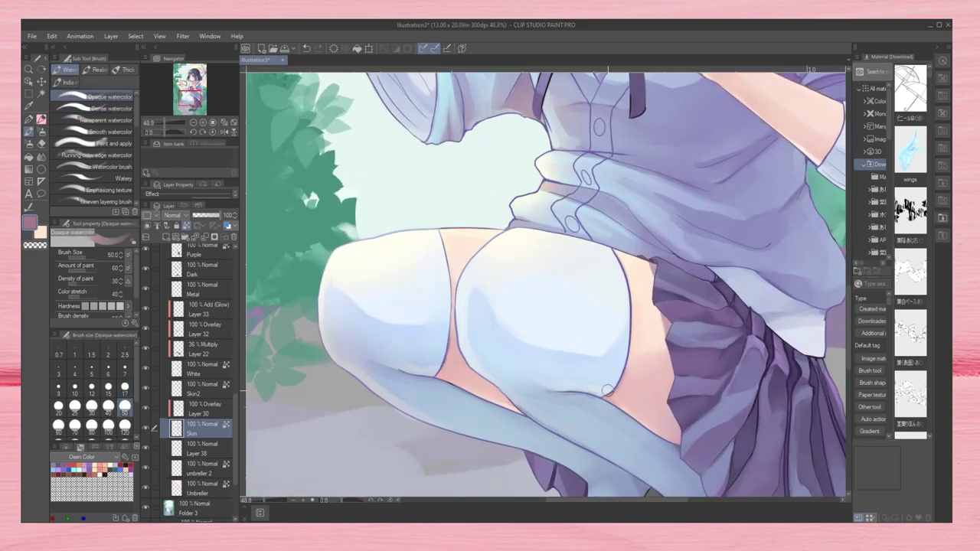
Step: Soften the shadows on the stockings' knees in light blue on the White layer with Opaque watercolor at size 80
{"action": "left_click", "coordinate": [203, 369]}
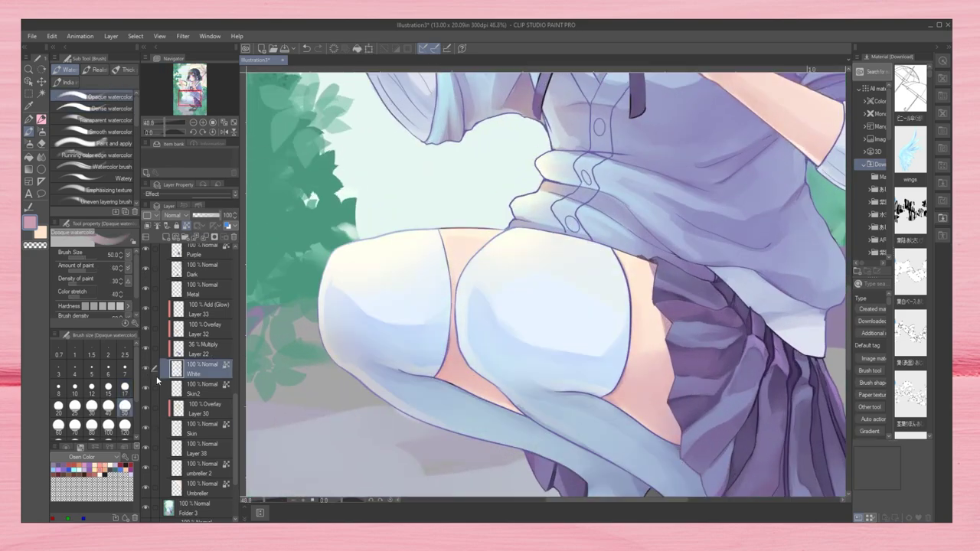
{"action": "left_click", "coordinate": [618, 341], "text": "alt"}
{"action": "left_click", "coordinate": [91, 425]}
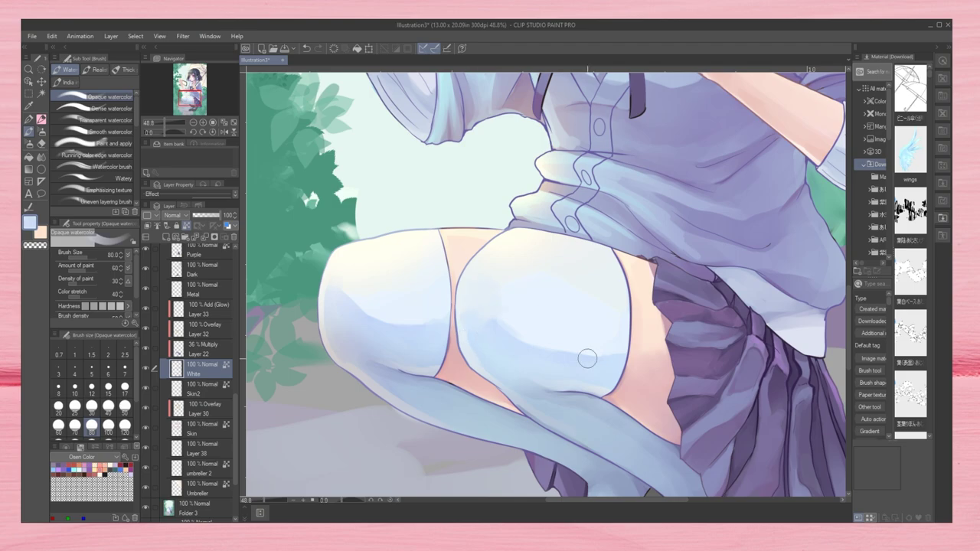
{"action": "scroll", "coordinate": [587, 357], "scroll_direction": "down", "scroll_amount": 2}
{"action": "scroll", "coordinate": [418, 203], "scroll_direction": "up", "scroll_amount": 1}
{"action": "left_click", "coordinate": [190, 95]}
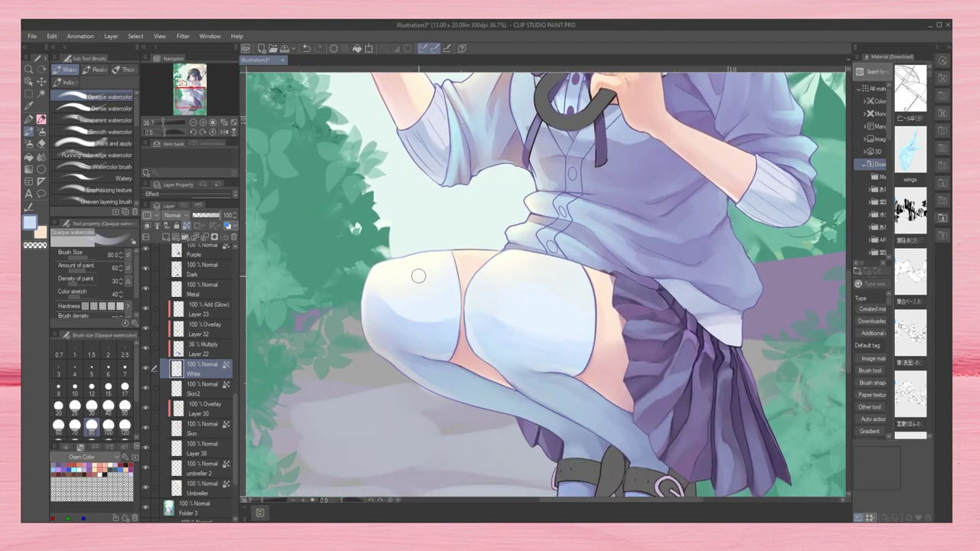
Step: Examine the figure's shading from the stockings up to the face and raised hand
{"action": "left_click", "coordinate": [190, 76]}
{"action": "left_click", "coordinate": [196, 90]}
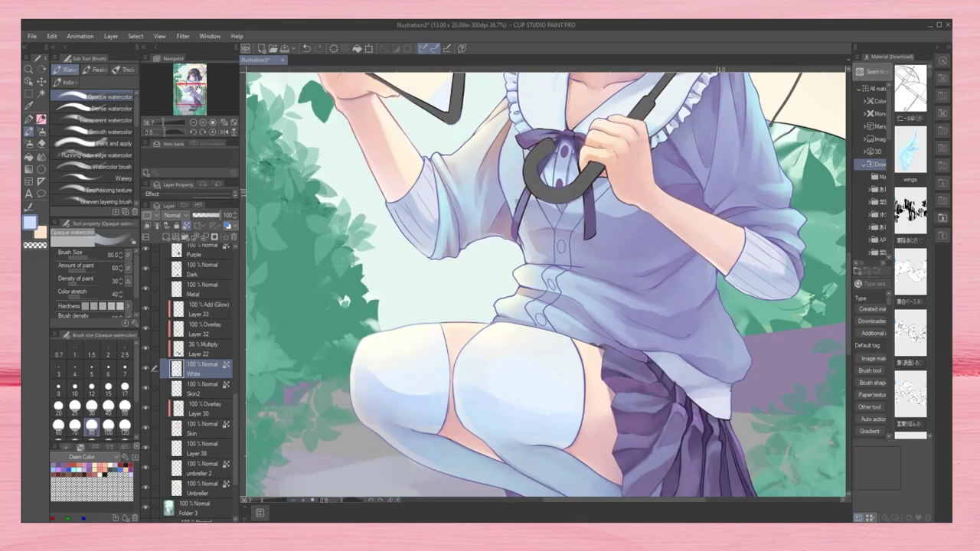
{"action": "left_click", "coordinate": [194, 102]}
{"action": "left_click", "coordinate": [189, 77]}
{"action": "left_click", "coordinate": [193, 101]}
{"action": "left_click", "coordinate": [184, 76]}
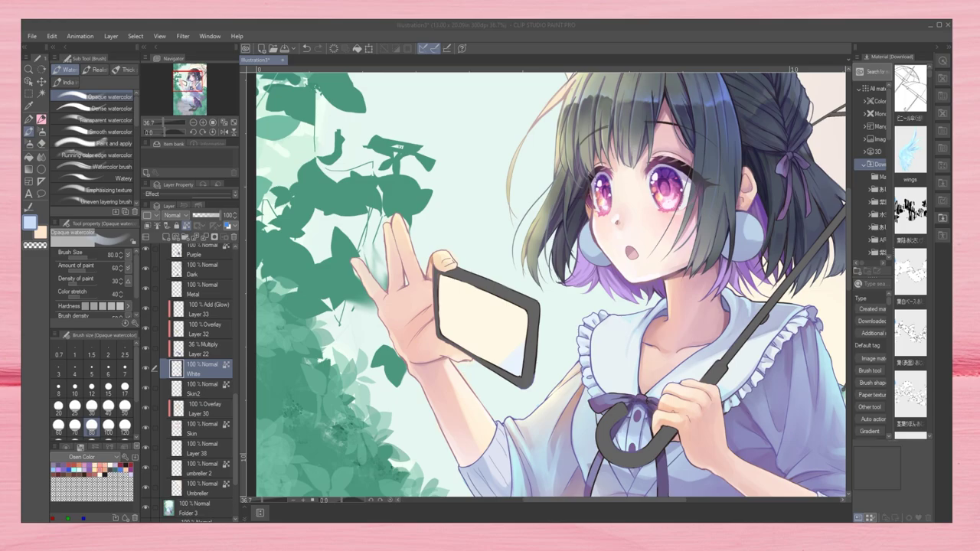
Step: Darken the skirt's pleat shadows in dark purple on the Purple layer with Dense watercolor at size 15, working on the mirrored canvas
{"action": "left_click_drag", "start_coordinate": [191, 81], "coordinate": [196, 98]}
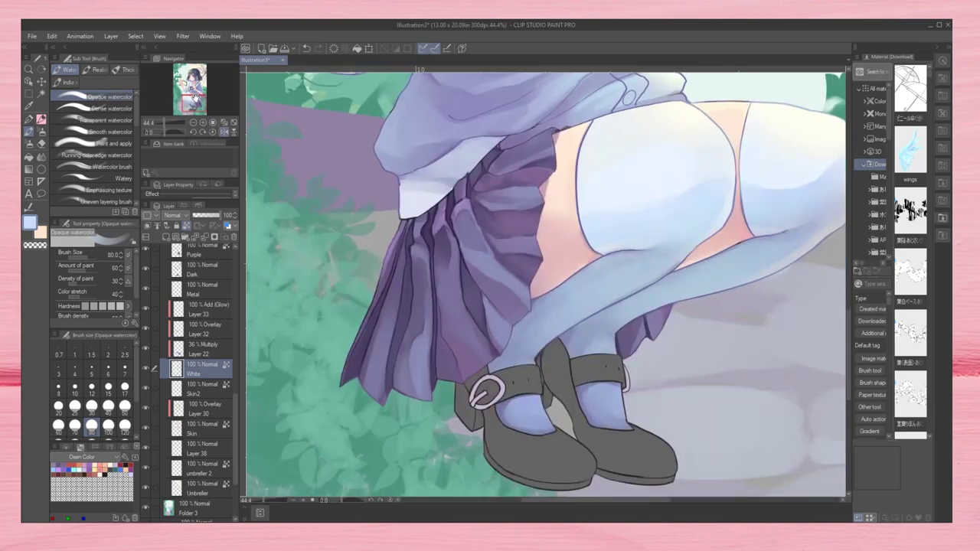
{"action": "scroll", "coordinate": [326, 432], "scroll_direction": "up", "scroll_amount": 2}
{"action": "left_click", "coordinate": [201, 389]}
{"action": "left_click", "coordinate": [111, 108]}
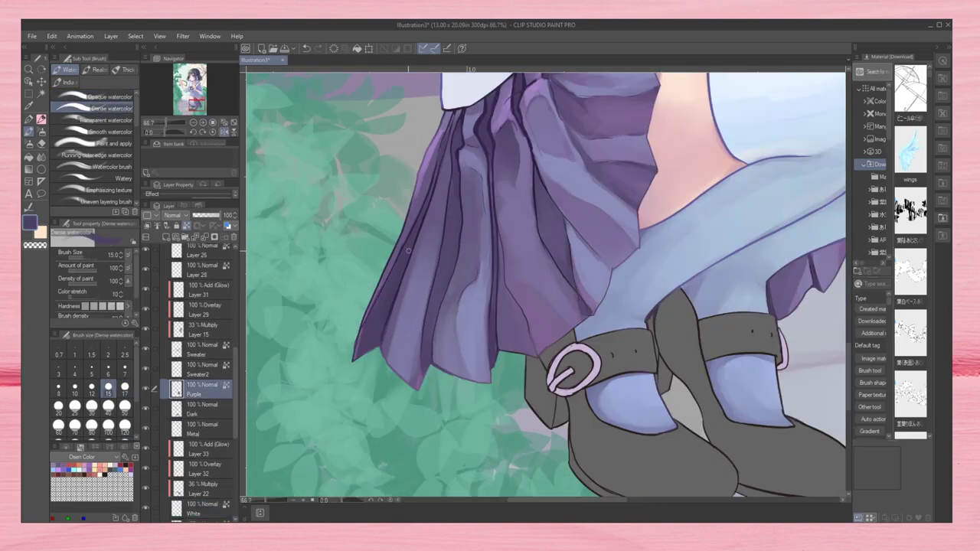
{"action": "left_click_drag", "start_coordinate": [540, 253], "coordinate": [559, 242]}
{"action": "scroll", "coordinate": [337, 482], "scroll_direction": "down", "scroll_amount": 1}
{"action": "left_click", "coordinate": [213, 132]}
Step: Blend the skirt's pleats with Opaque watercolor at size 17 and add light blue-violet accents with Dense watercolor at size 15
{"action": "left_click", "coordinate": [188, 127]}
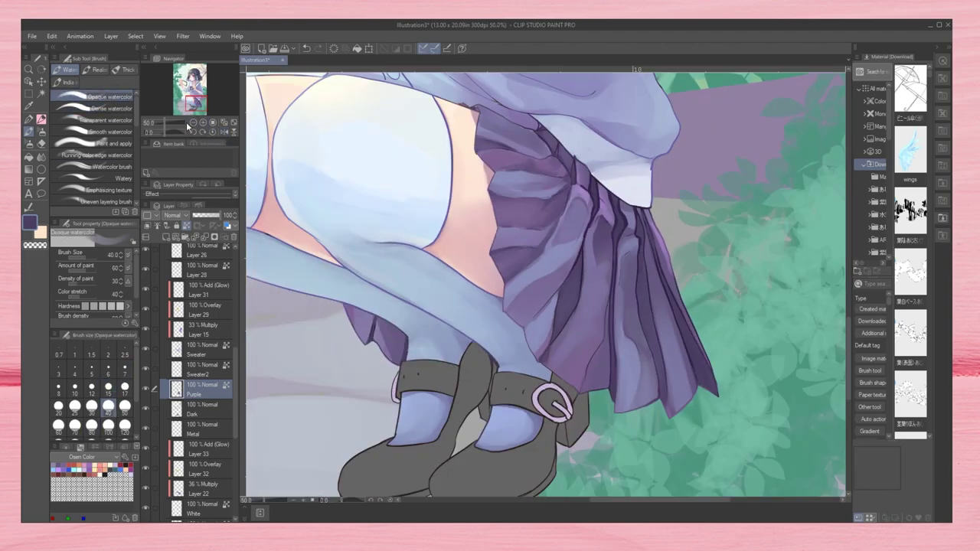
{"action": "left_click", "coordinate": [194, 122]}
{"action": "key", "text": "bracketleft"}
{"action": "key", "text": "bracketleft"}
{"action": "key", "text": "bracketleft"}
{"action": "key", "text": "bracketleft"}
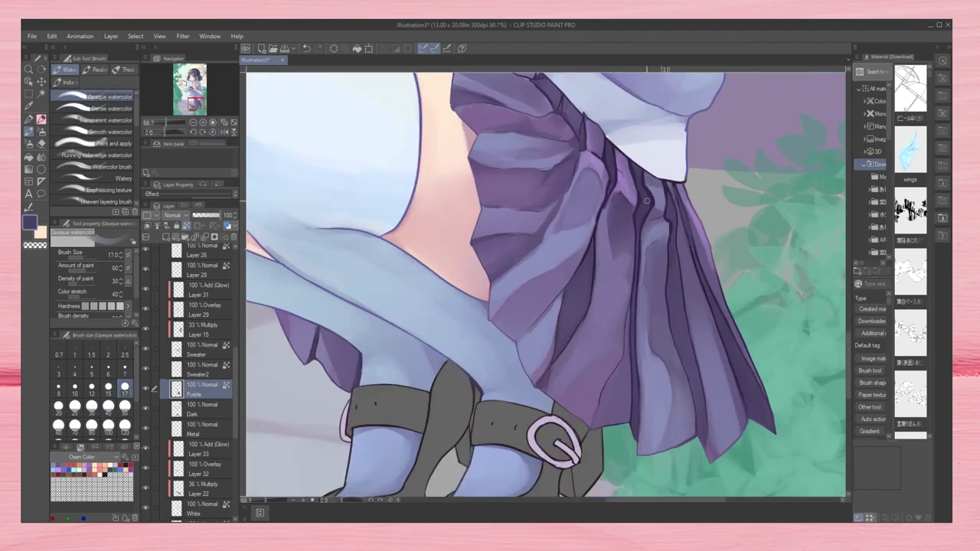
{"action": "left_click", "coordinate": [553, 248], "text": "alt"}
{"action": "left_click", "coordinate": [111, 108]}
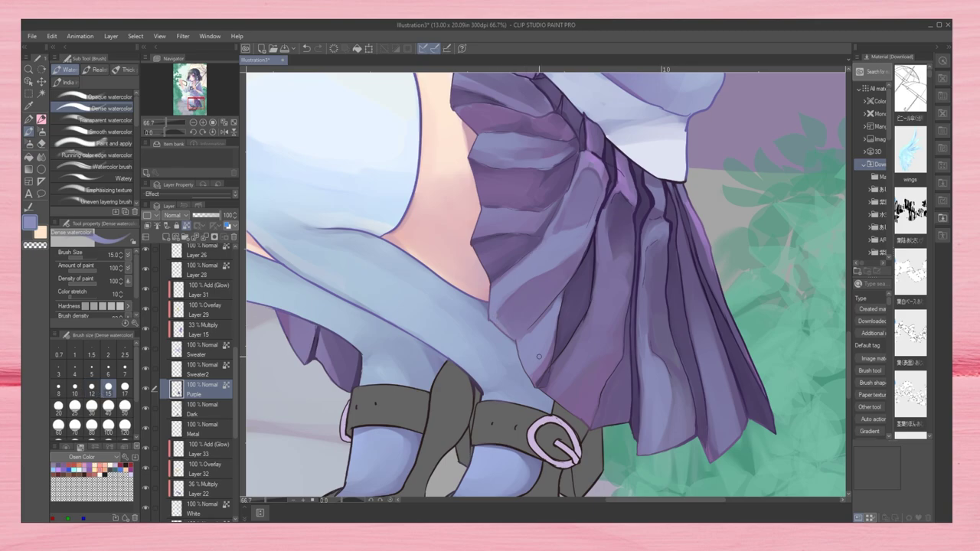
{"action": "left_click", "coordinate": [581, 242], "text": "alt"}
{"action": "key", "text": "b"}
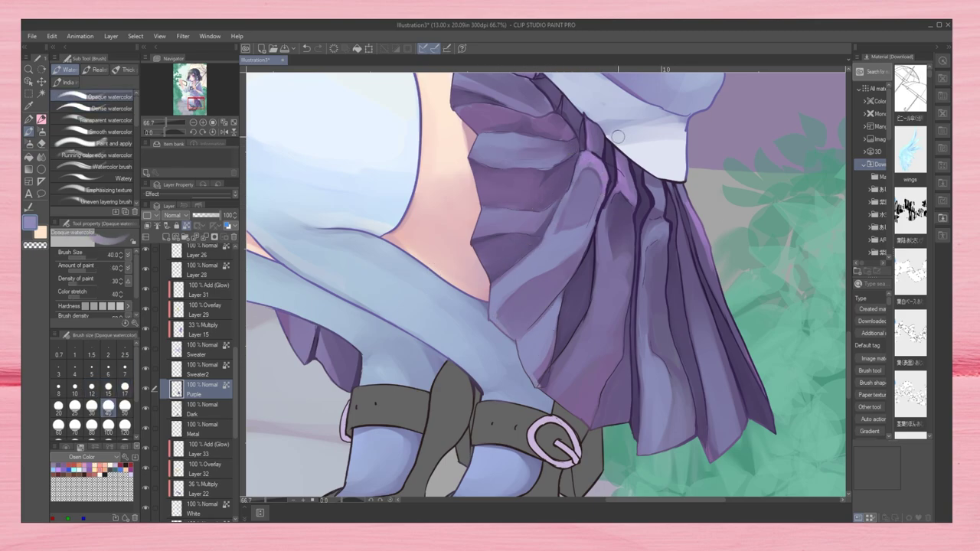
Step: Paint fine details where the skirt meets the sweater and along its front edge with Dense watercolor at size 7, sampling nearby colors
{"action": "left_click_drag", "start_coordinate": [196, 103], "coordinate": [190, 95]}
{"action": "left_click", "coordinate": [109, 108]}
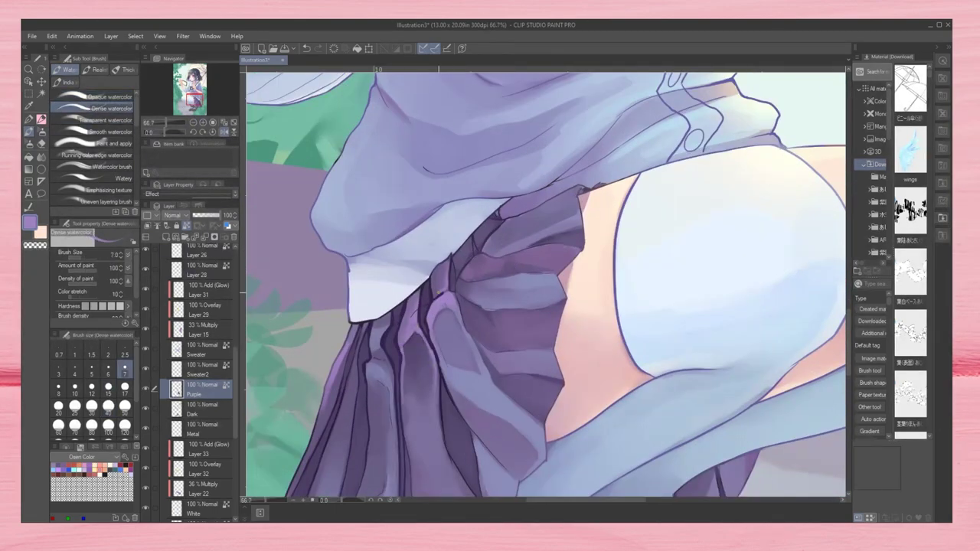
{"action": "left_click_drag", "start_coordinate": [448, 264], "coordinate": [451, 279]}
{"action": "left_click", "coordinate": [459, 260], "text": "alt"}
{"action": "left_click_drag", "start_coordinate": [558, 245], "coordinate": [580, 250]}
{"action": "left_click_drag", "start_coordinate": [465, 250], "coordinate": [476, 262]}
{"action": "left_click", "coordinate": [490, 230], "text": "alt"}
{"action": "left_click", "coordinate": [581, 190], "text": "alt"}
{"action": "left_click_drag", "start_coordinate": [579, 187], "coordinate": [584, 193]}
Step: Touch up the skirt's hem behind the legs with Dense watercolor at size 17 and switch to Opaque watercolor
{"action": "left_click", "coordinate": [125, 387]}
{"action": "scroll", "coordinate": [481, 350], "scroll_direction": "down", "scroll_amount": 5}
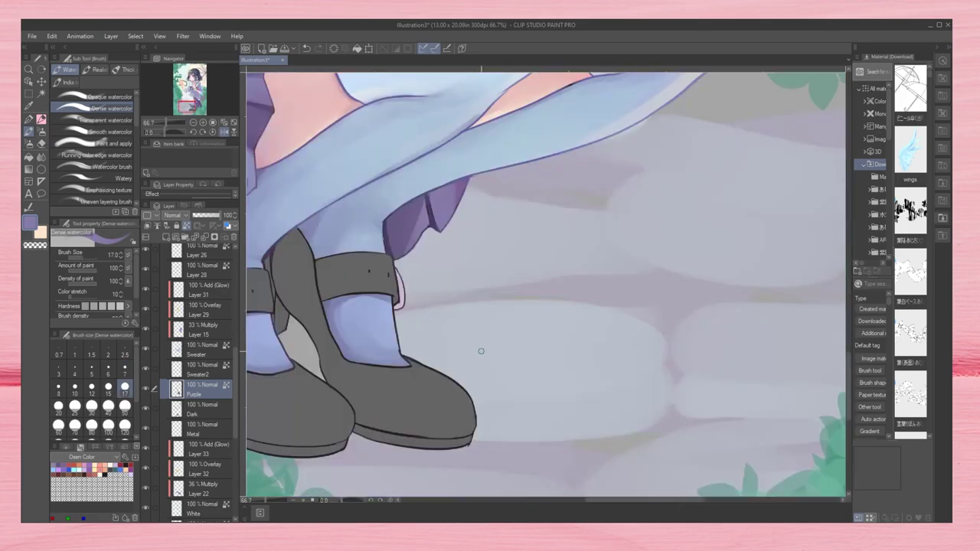
{"action": "left_click", "coordinate": [111, 97]}
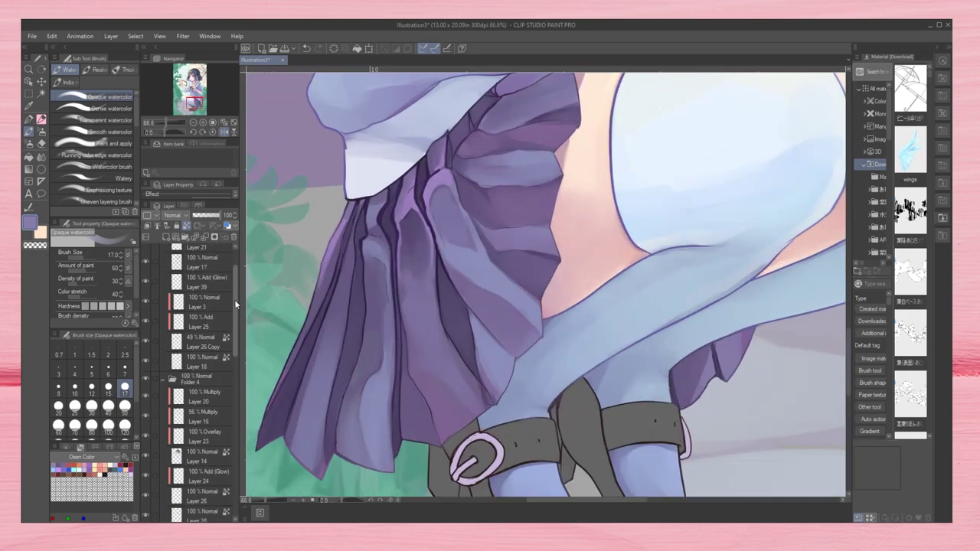
Step: Activate Layer 17 with the Hard eraser at size 17 and examine the illustration from the skirt up to the umbrella
{"action": "scroll", "coordinate": [199, 306], "scroll_direction": "up", "scroll_amount": 2}
{"action": "left_click", "coordinate": [201, 295]}
{"action": "key", "text": "e"}
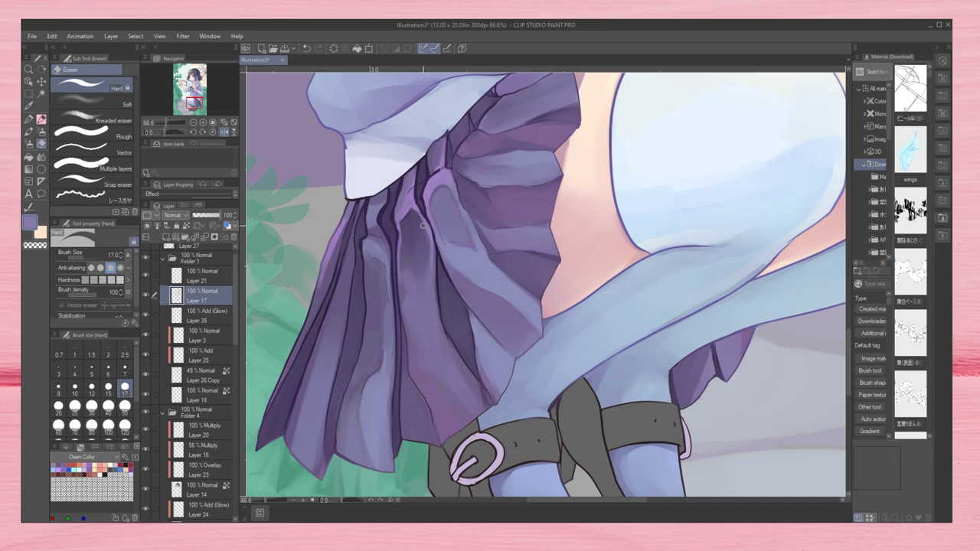
{"action": "scroll", "coordinate": [465, 212], "scroll_direction": "down", "scroll_amount": 5}
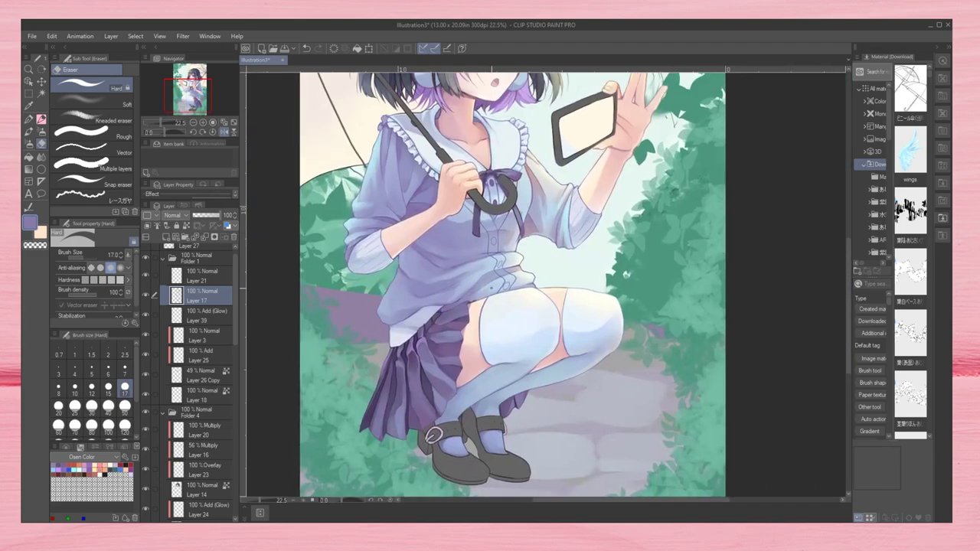
{"action": "scroll", "coordinate": [490, 283], "scroll_direction": "up", "scroll_amount": 3}
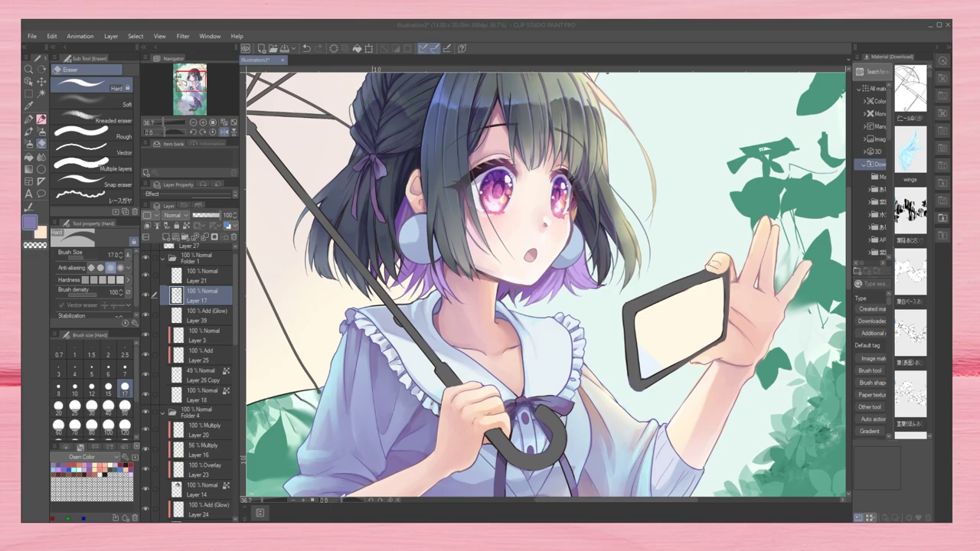
{"action": "scroll", "coordinate": [193, 100], "scroll_direction": "down", "scroll_amount": 3}
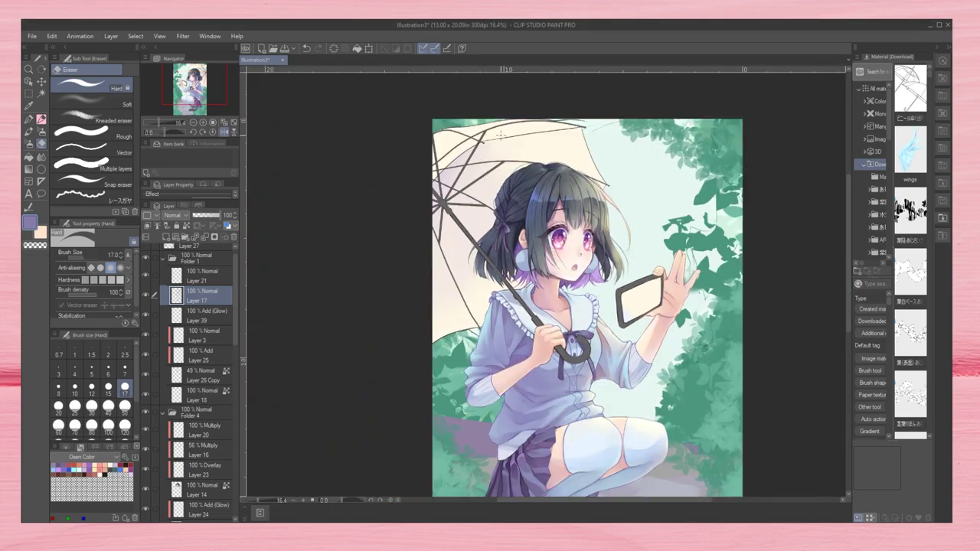
{"action": "scroll", "coordinate": [193, 100], "scroll_direction": "up", "scroll_amount": 3}
{"action": "scroll", "coordinate": [195, 345], "scroll_direction": "down", "scroll_amount": 5}
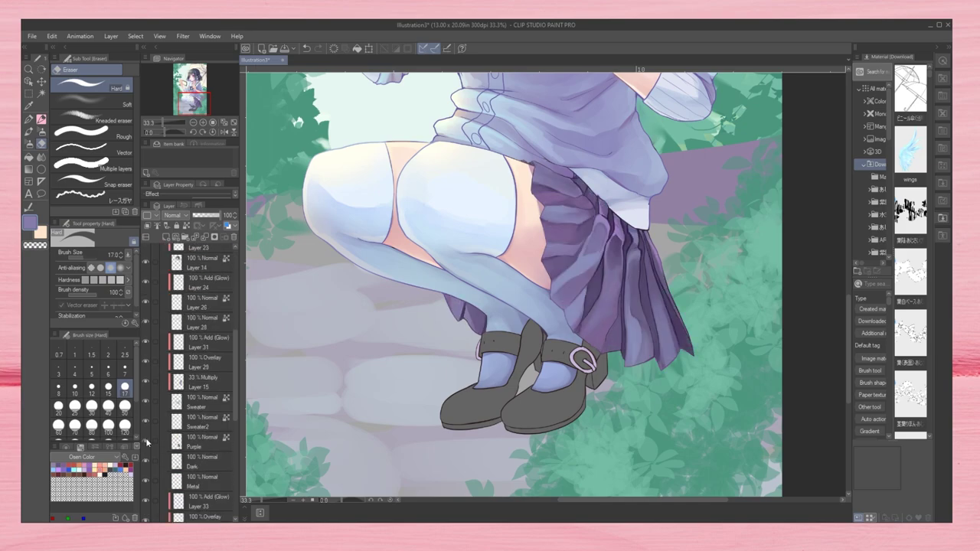
Step: Paint black shadows on the shoes' heels and straps on the Dark layer with Dense watercolor at size 100
{"action": "left_click", "coordinate": [191, 462]}
{"action": "scroll", "coordinate": [193, 104], "scroll_direction": "up", "scroll_amount": 1}
{"action": "left_click", "coordinate": [125, 460]}
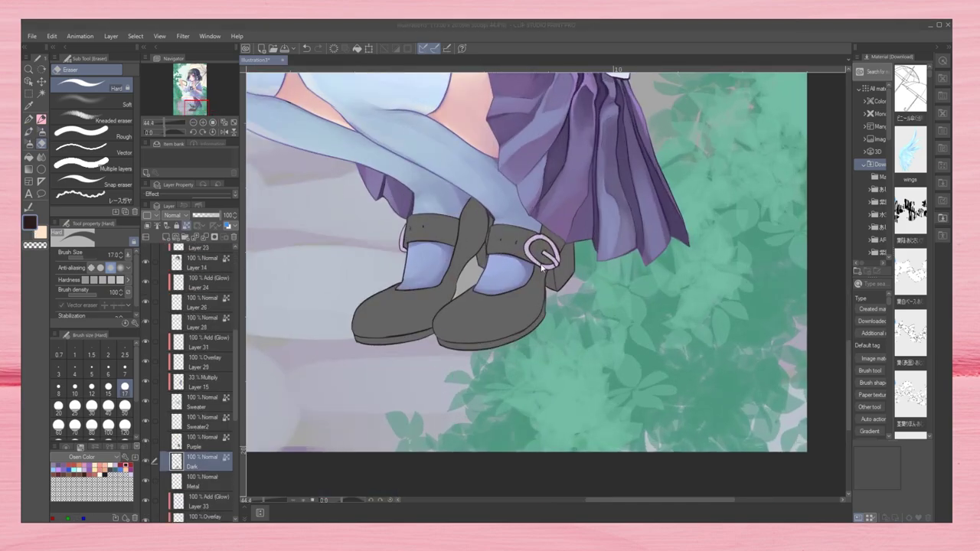
{"action": "key", "text": "b"}
{"action": "left_click_drag", "start_coordinate": [487, 264], "coordinate": [475, 234]}
{"action": "left_click_drag", "start_coordinate": [557, 230], "coordinate": [528, 321]}
{"action": "left_click_drag", "start_coordinate": [459, 243], "coordinate": [452, 287]}
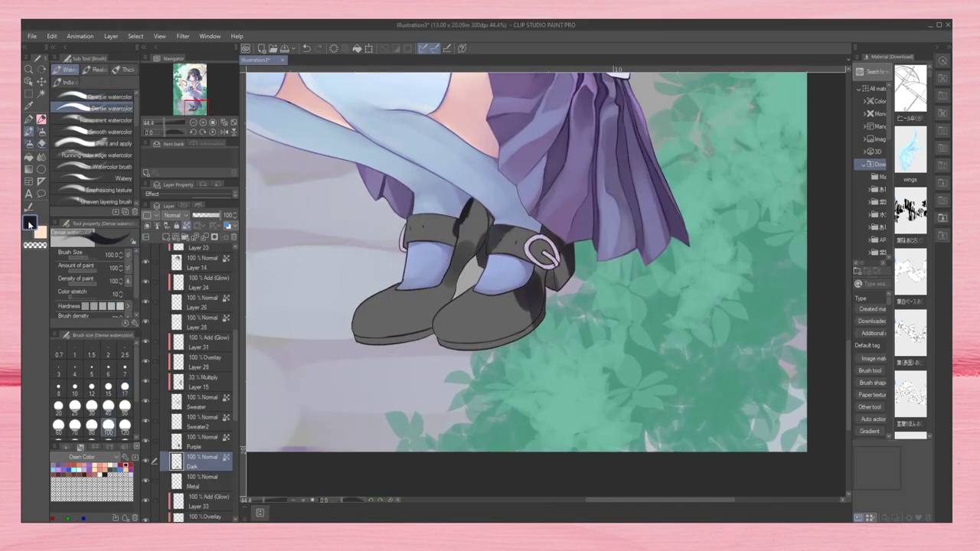
Step: Extend the dark shading over both shoes' toes, soles and ankle straps with Dense watercolor at size 100
{"action": "left_click_drag", "start_coordinate": [360, 337], "coordinate": [448, 289]}
{"action": "left_click_drag", "start_coordinate": [460, 203], "coordinate": [482, 245]}
{"action": "left_click_drag", "start_coordinate": [445, 347], "coordinate": [547, 237]}
{"action": "scroll", "coordinate": [216, 112], "scroll_direction": "down", "scroll_amount": 2}
{"action": "scroll", "coordinate": [216, 112], "scroll_direction": "up", "scroll_amount": 1}
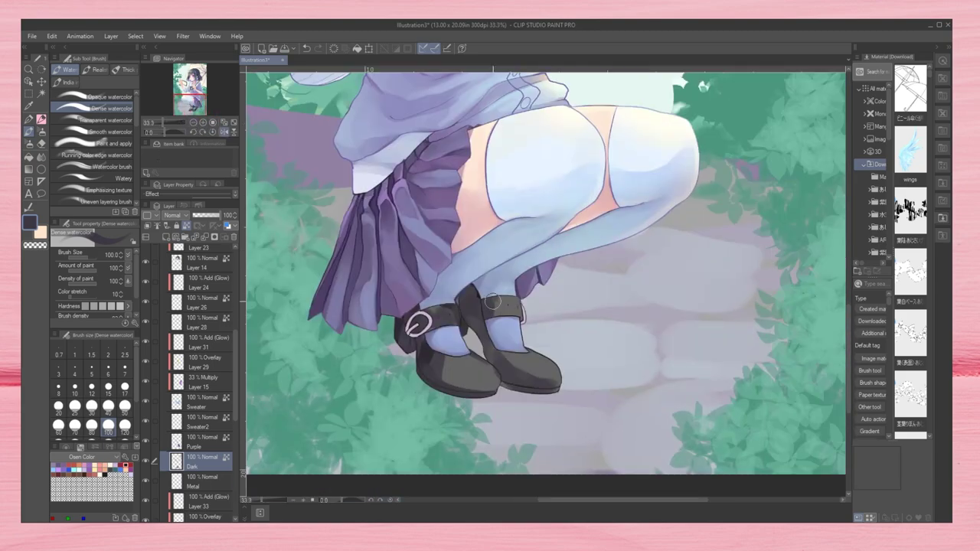
Step: Smooth the dark shading on both shoes' toes on the Dark layer with Opaque watercolor and Dense watercolor at size 17
{"action": "key", "text": "["}
{"action": "key", "text": "["}
{"action": "key", "text": "["}
{"action": "key", "text": "["}
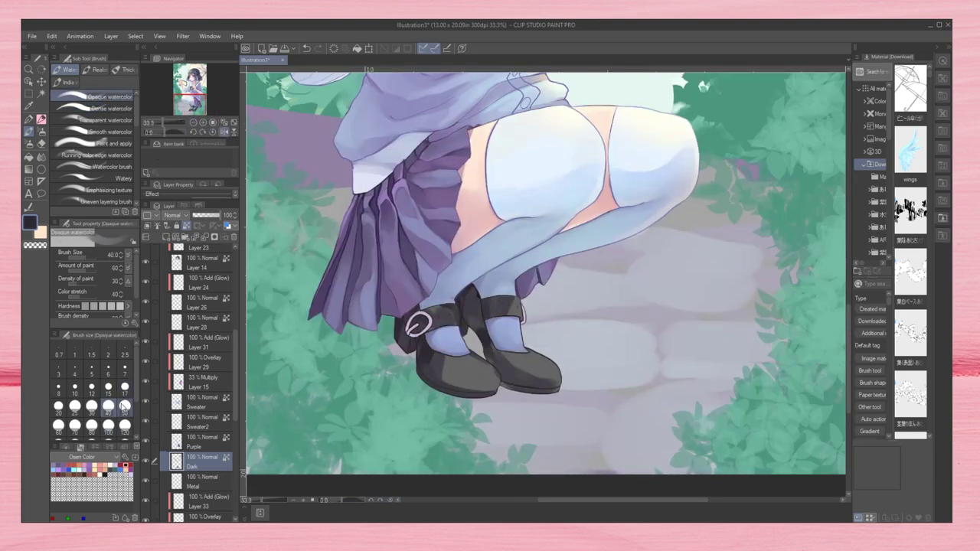
{"action": "key", "text": "b"}
{"action": "mouse_move", "coordinate": [491, 352]}
{"action": "left_mouse_down"}
{"action": "mouse_move", "coordinate": [437, 391]}
{"action": "mouse_move", "coordinate": [400, 349]}
{"action": "mouse_move", "coordinate": [491, 352]}
{"action": "mouse_move", "coordinate": [580, 377]}
{"action": "left_mouse_up"}
{"action": "key", "text": "h"}
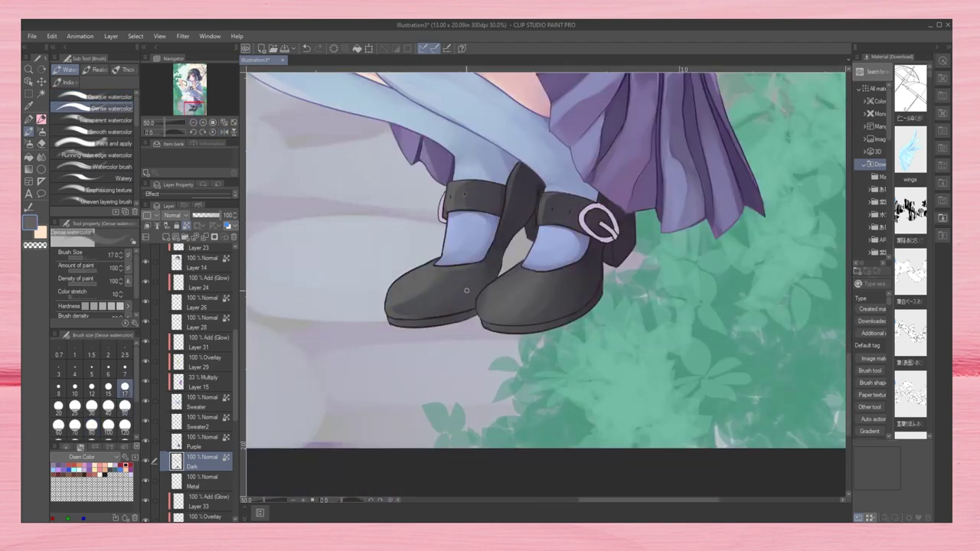
Step: Pick up a dark purple and tint the shoes' shading with Opaque watercolor at size 50
{"action": "key", "text": "b"}
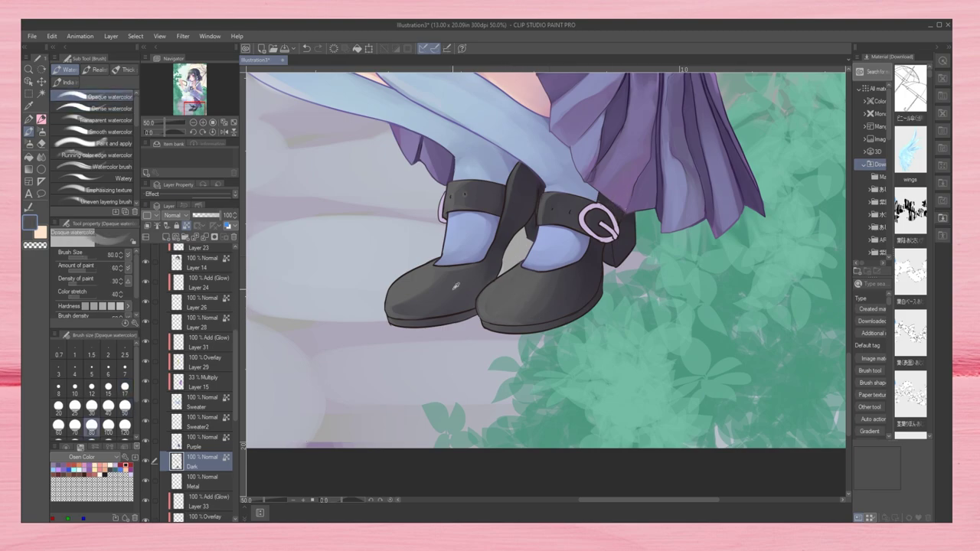
{"action": "left_click", "coordinate": [629, 265], "text": "alt"}
{"action": "key", "text": "bracketleft"}
{"action": "key", "text": "bracketleft"}
{"action": "key", "text": "bracketleft"}
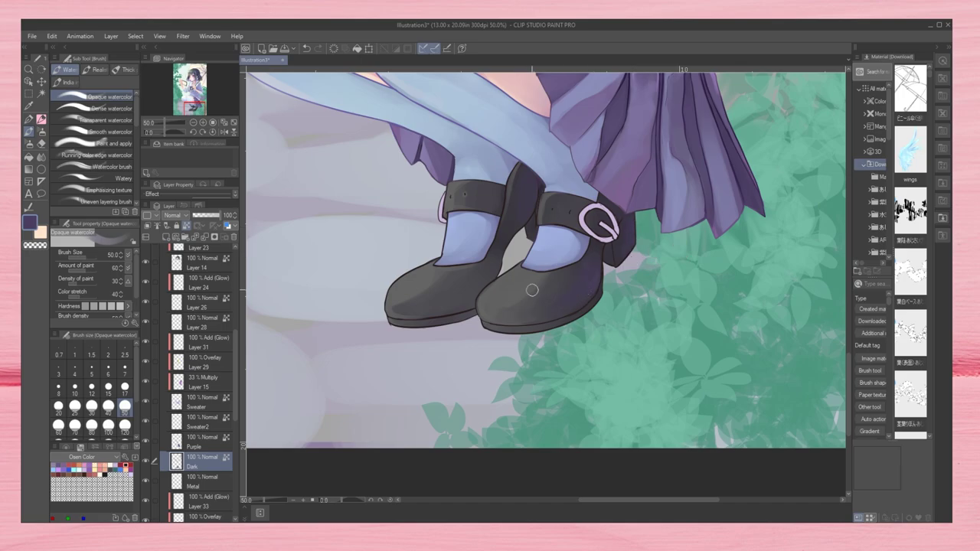
Step: Shade the umbrella's hooked handle and the tablet's frame with Opaque watercolor at size 25
{"action": "scroll", "coordinate": [659, 276], "scroll_direction": "down", "scroll_amount": 5}
{"action": "scroll", "coordinate": [645, 302], "scroll_direction": "up", "scroll_amount": 5}
{"action": "scroll", "coordinate": [701, 307], "scroll_direction": "down", "scroll_amount": 5}
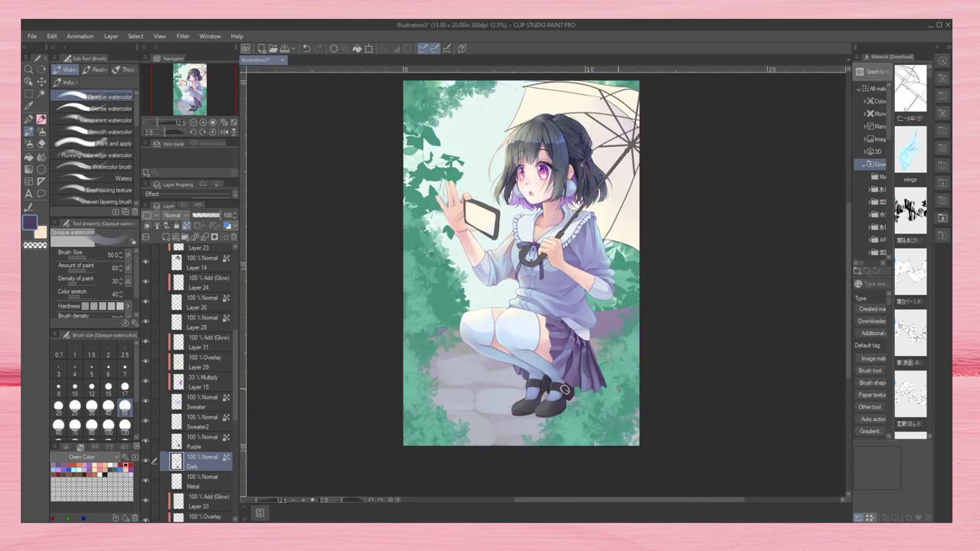
{"action": "scroll", "coordinate": [683, 432], "scroll_direction": "up", "scroll_amount": 5}
{"action": "left_click_drag", "start_coordinate": [194, 102], "coordinate": [197, 76]}
{"action": "left_click", "coordinate": [125, 386]}
{"action": "left_click", "coordinate": [75, 406]}
{"action": "scroll", "coordinate": [737, 206], "scroll_direction": "down", "scroll_amount": 5}
{"action": "scroll", "coordinate": [610, 395], "scroll_direction": "up", "scroll_amount": 5}
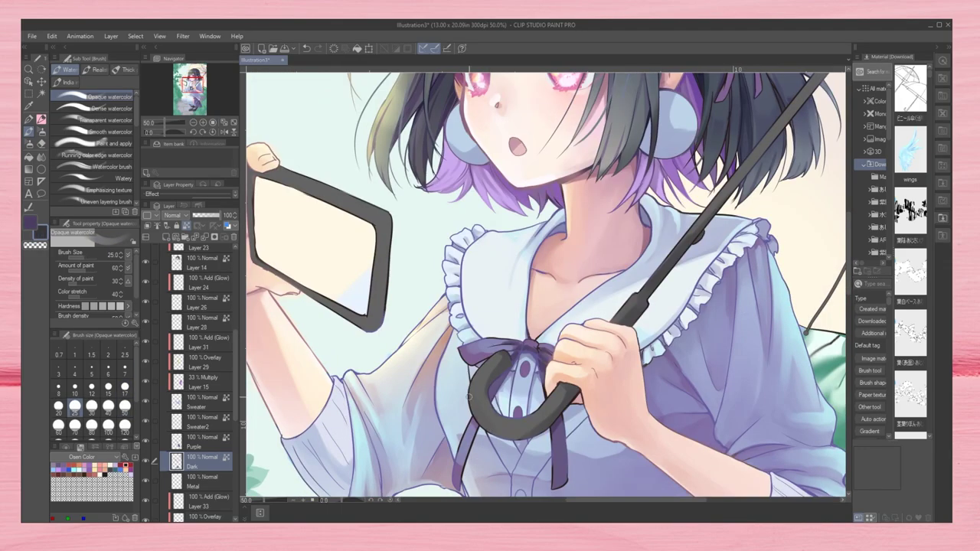
{"action": "scroll", "coordinate": [536, 421], "scroll_direction": "down", "scroll_amount": 4}
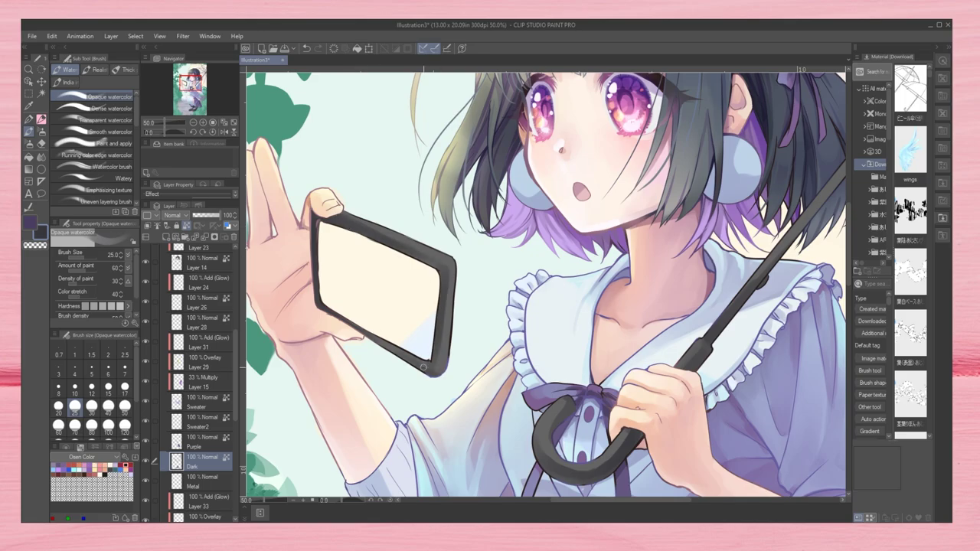
{"action": "scroll", "coordinate": [535, 420], "scroll_direction": "up", "scroll_amount": 4}
Step: Paint thin light highlights along the umbrella's shaft with Opaque watercolor at size 17
{"action": "left_click", "coordinate": [193, 77]}
{"action": "left_click", "coordinate": [125, 386]}
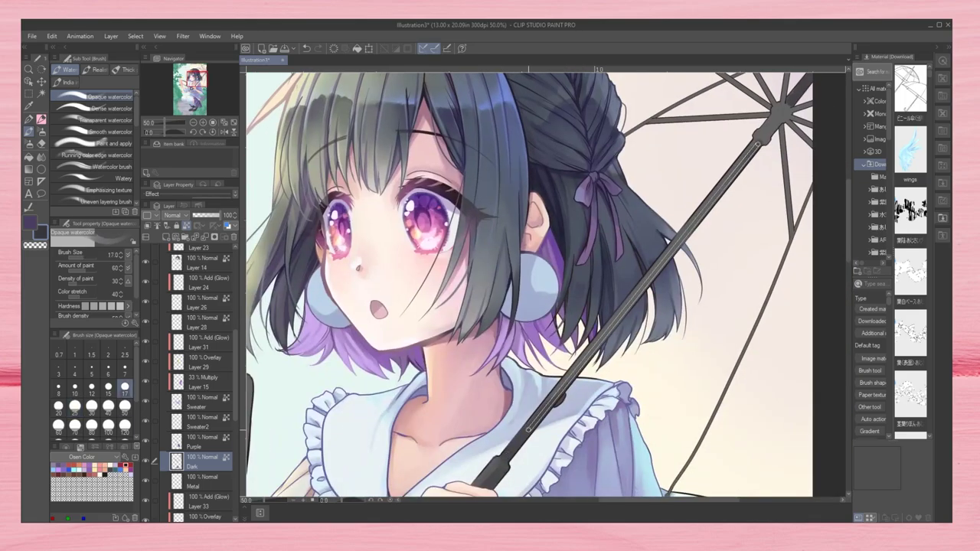
{"action": "scroll", "coordinate": [655, 373], "scroll_direction": "down", "scroll_amount": 4}
{"action": "scroll", "coordinate": [655, 373], "scroll_direction": "up", "scroll_amount": 5}
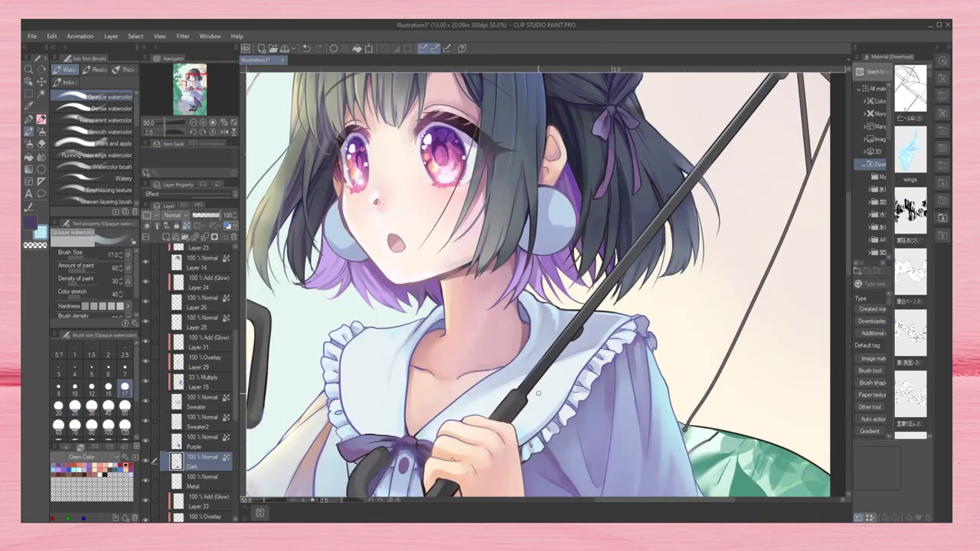
{"action": "scroll", "coordinate": [541, 394], "scroll_direction": "up", "scroll_amount": 2}
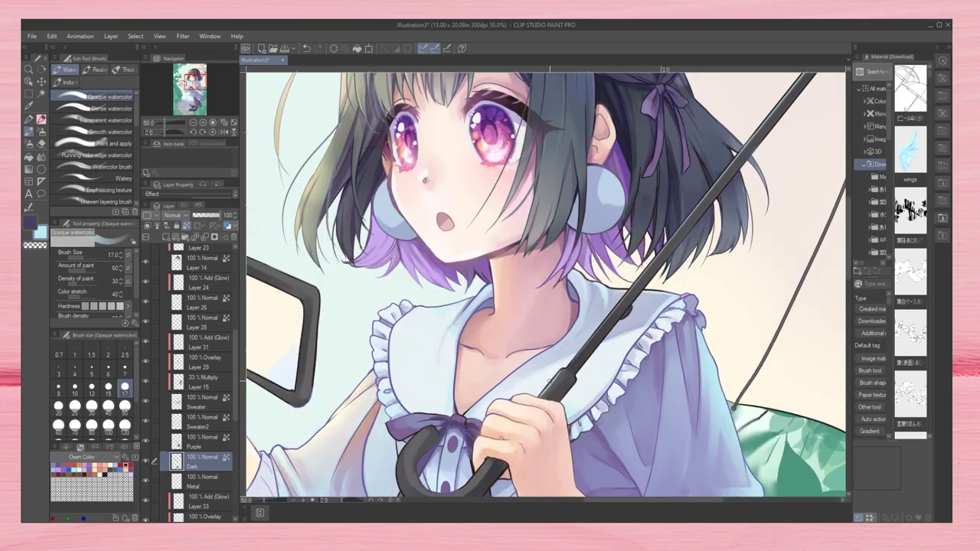
{"action": "scroll", "coordinate": [545, 396], "scroll_direction": "up", "scroll_amount": 3}
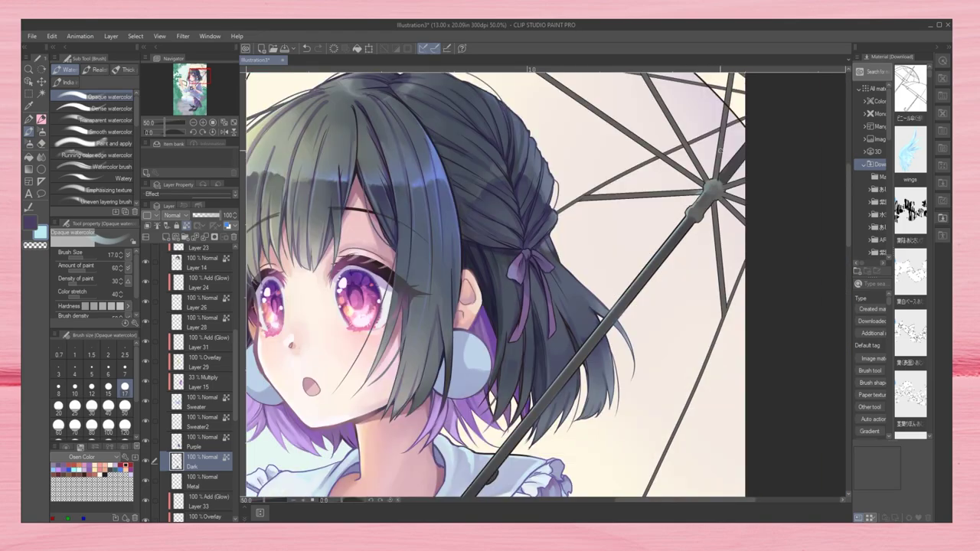
{"action": "scroll", "coordinate": [714, 187], "scroll_direction": "down", "scroll_amount": 5}
{"action": "scroll", "coordinate": [600, 350], "scroll_direction": "up", "scroll_amount": 5}
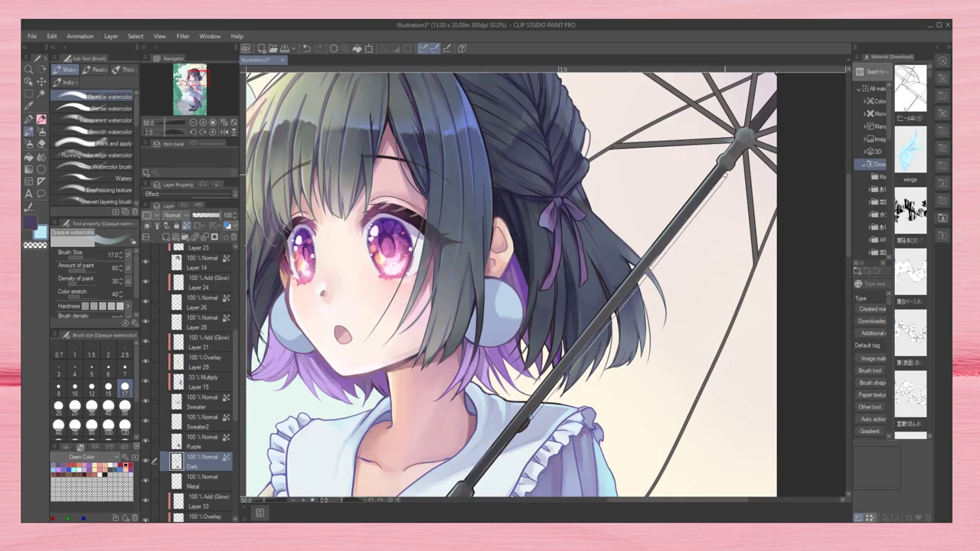
{"action": "scroll", "coordinate": [582, 363], "scroll_direction": "up", "scroll_amount": 1}
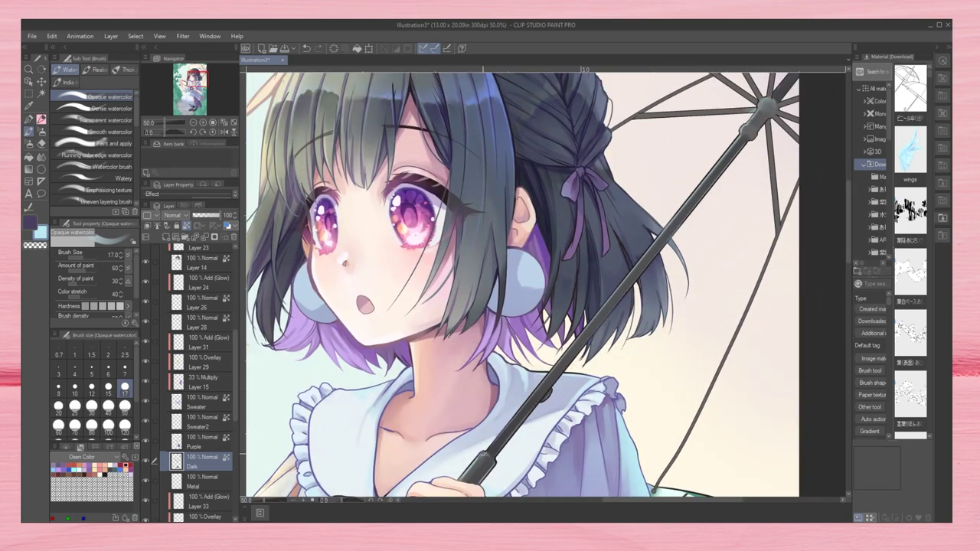
{"action": "left_click", "coordinate": [739, 243]}
Step: Paint teal reflected light along both shoes' toes with Opaque watercolor at sizes 40 and 30 and Dense watercolor at 17
{"action": "scroll", "coordinate": [708, 243], "scroll_direction": "up", "scroll_amount": 3}
{"action": "scroll", "coordinate": [708, 244], "scroll_direction": "down", "scroll_amount": 8}
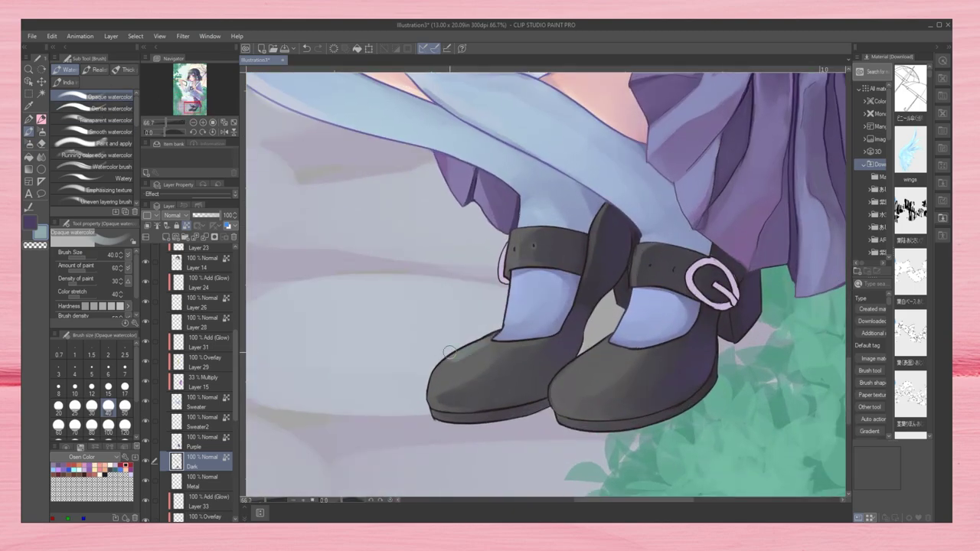
{"action": "left_click_drag", "start_coordinate": [450, 351], "coordinate": [438, 387]}
{"action": "left_click", "coordinate": [107, 108]}
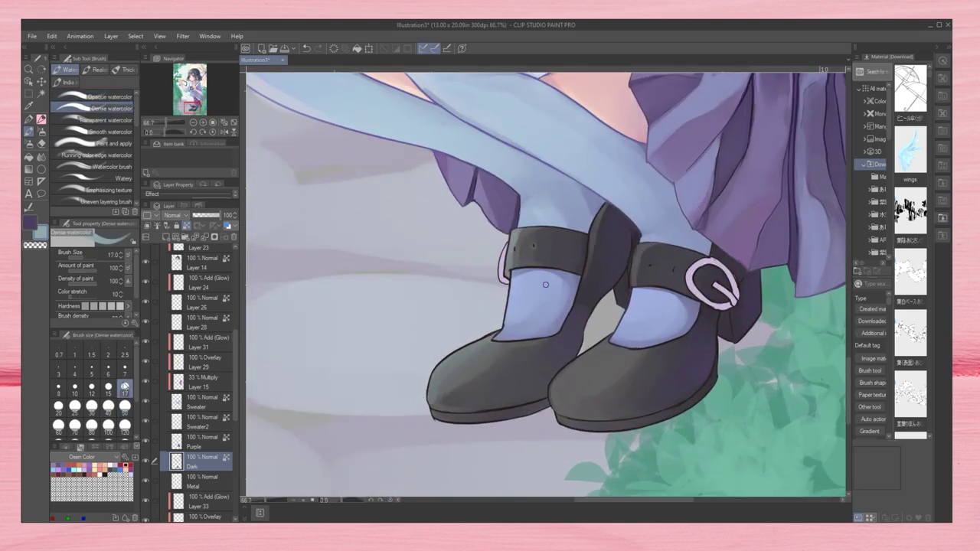
{"action": "mouse_move", "coordinate": [475, 345]}
{"action": "left_mouse_down"}
{"action": "mouse_move", "coordinate": [431, 381]}
{"action": "mouse_move", "coordinate": [435, 395]}
{"action": "left_mouse_up"}
{"action": "left_click", "coordinate": [92, 96]}
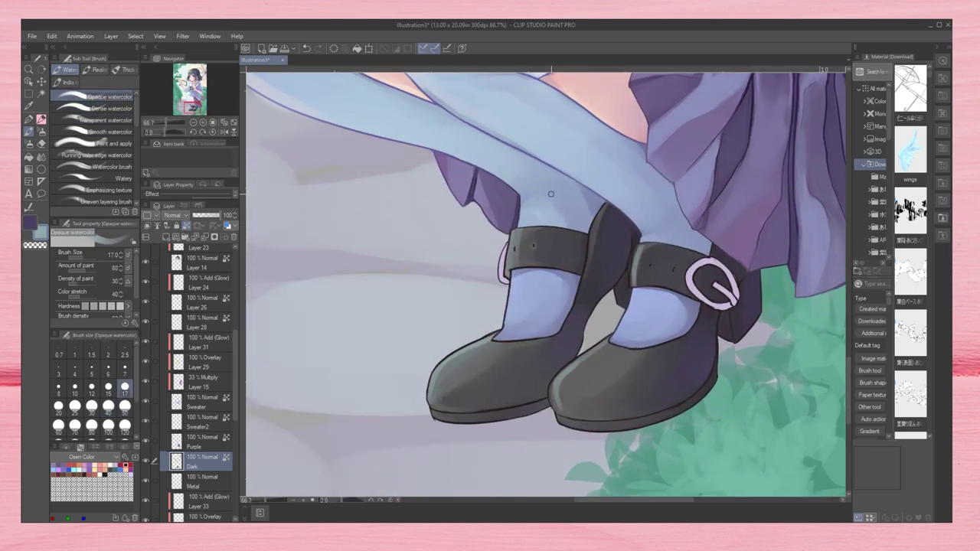
{"action": "left_click", "coordinate": [91, 405]}
{"action": "left_click_drag", "start_coordinate": [506, 341], "coordinate": [440, 394]}
{"action": "left_click_drag", "start_coordinate": [575, 372], "coordinate": [555, 402]}
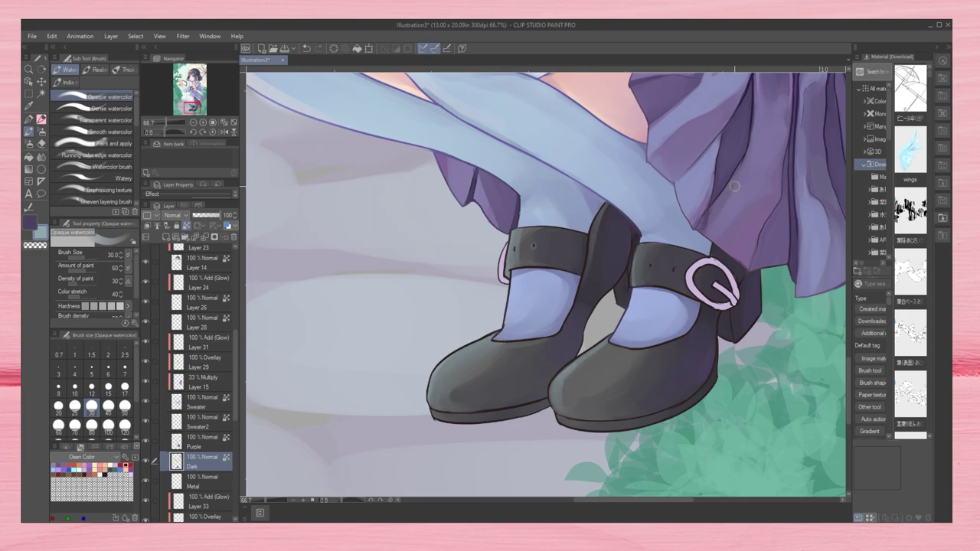
Step: Darken the strap holes, the buckle's inside and the heel shadows on the shoes with Dense watercolor at size 17
{"action": "key", "text": "bracketleft"}
{"action": "key", "text": "bracketleft"}
{"action": "key", "text": "bracketleft"}
{"action": "left_click", "coordinate": [749, 241], "text": "alt"}
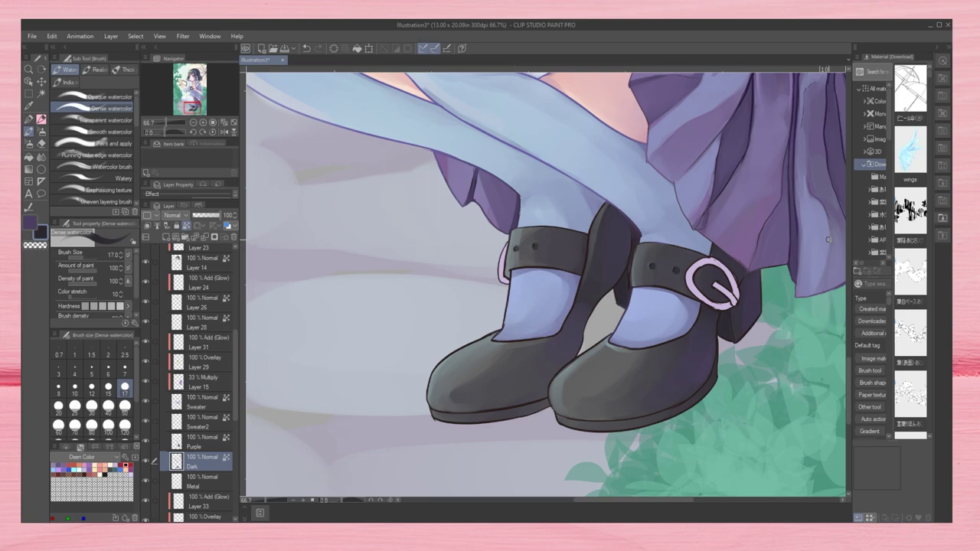
{"action": "mouse_move", "coordinate": [699, 284]}
{"action": "left_mouse_down"}
{"action": "mouse_move", "coordinate": [711, 268]}
{"action": "mouse_move", "coordinate": [720, 276]}
{"action": "left_mouse_up"}
{"action": "left_click_drag", "start_coordinate": [631, 222], "coordinate": [617, 281]}
{"action": "scroll", "coordinate": [546, 284], "scroll_direction": "down", "scroll_amount": 5}
{"action": "scroll", "coordinate": [545, 285], "scroll_direction": "up", "scroll_amount": 3}
{"action": "scroll", "coordinate": [545, 285], "scroll_direction": "up", "scroll_amount": 2}
Step: Darken the tablet frame's edges with Dense watercolor and blend its lower corner with Opaque watercolor at size 50
{"action": "left_click", "coordinate": [107, 96]}
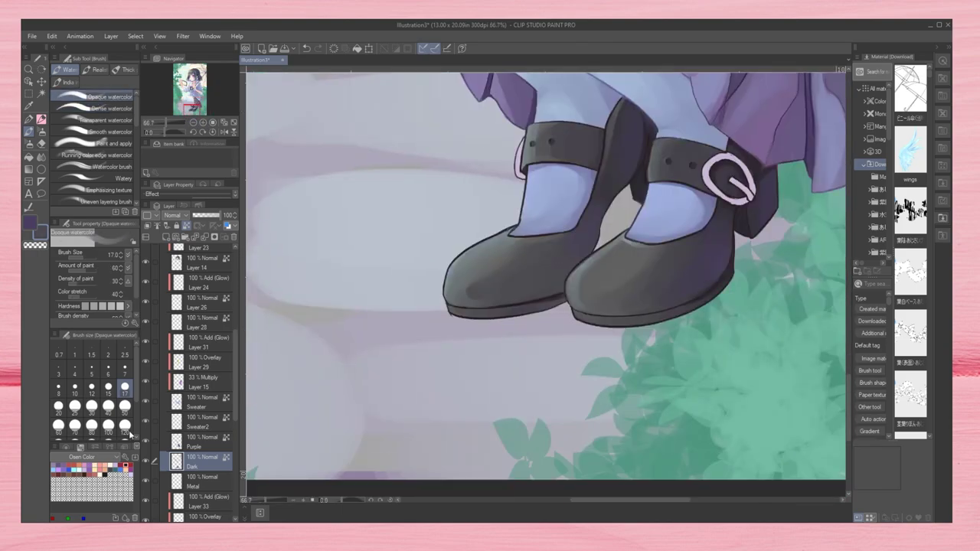
{"action": "left_click", "coordinate": [124, 406]}
{"action": "scroll", "coordinate": [766, 183], "scroll_direction": "up", "scroll_amount": 1}
{"action": "scroll", "coordinate": [575, 314], "scroll_direction": "down", "scroll_amount": 4}
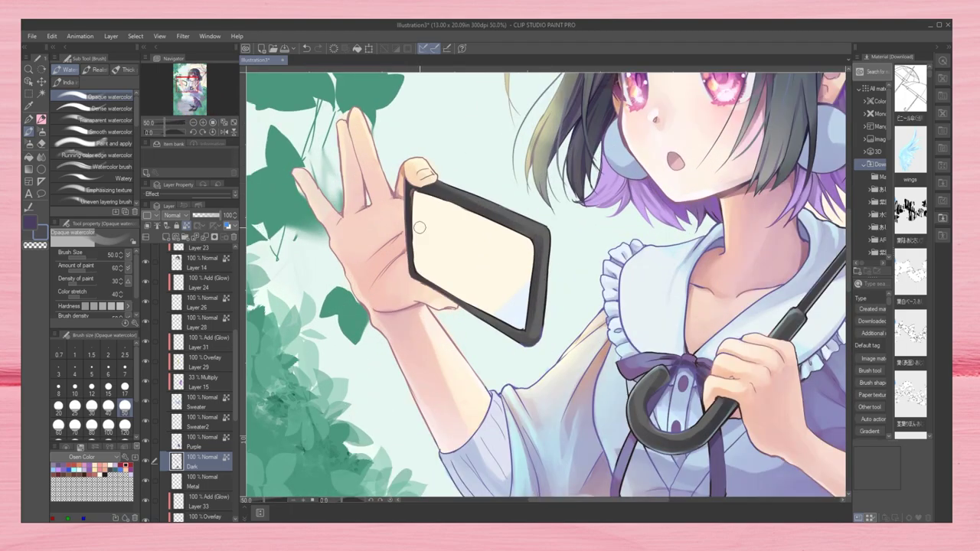
{"action": "left_click", "coordinate": [107, 108]}
{"action": "left_click", "coordinate": [108, 387]}
{"action": "mouse_move", "coordinate": [407, 196]}
{"action": "left_mouse_down"}
{"action": "mouse_move", "coordinate": [418, 188]}
{"action": "mouse_move", "coordinate": [530, 240]}
{"action": "mouse_move", "coordinate": [456, 300]}
{"action": "left_mouse_up"}
{"action": "left_click_drag", "start_coordinate": [529, 242], "coordinate": [536, 346]}
{"action": "left_click", "coordinate": [108, 97]}
{"action": "left_click_drag", "start_coordinate": [460, 305], "coordinate": [547, 334]}
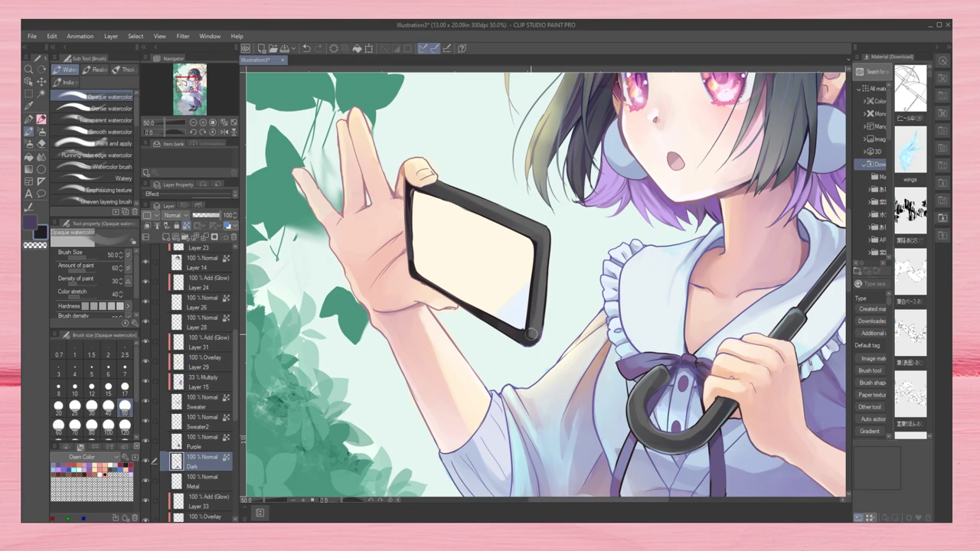
Step: Refine the shading along the tablet frame's thick side and upper edge with Opaque watercolor at size 17
{"action": "key", "text": "alt+Tab"}
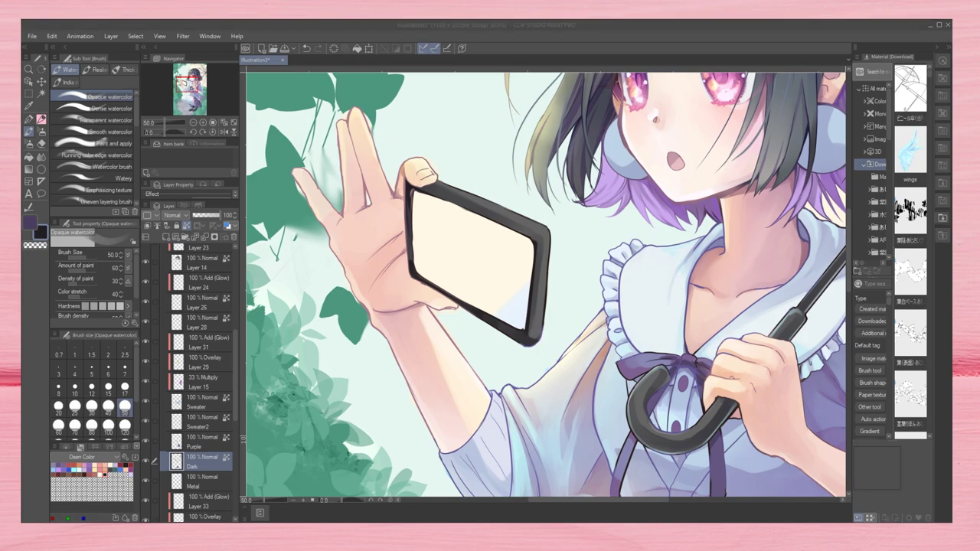
{"action": "key", "text": "alt+Tab"}
{"action": "mouse_move", "coordinate": [545, 230]}
{"action": "left_mouse_down"}
{"action": "mouse_move", "coordinate": [470, 347]}
{"action": "mouse_move", "coordinate": [530, 337]}
{"action": "left_mouse_up"}
{"action": "left_click", "coordinate": [125, 387]}
{"action": "key", "text": "h"}
{"action": "left_click_drag", "start_coordinate": [557, 237], "coordinate": [673, 189]}
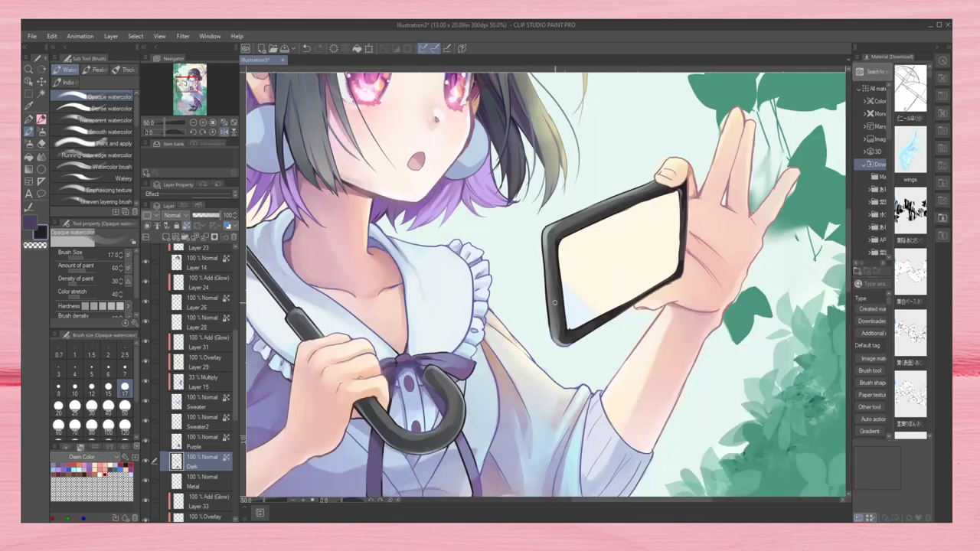
Step: Activate Layer 17 and recolor the tablet's outline with the Soft airbrush at size 40
{"action": "key", "text": "ctrl+minus"}
{"action": "key", "text": "h"}
{"action": "key", "text": "ctrl+plus"}
{"action": "left_click", "coordinate": [543, 294], "text": "ctrl"}
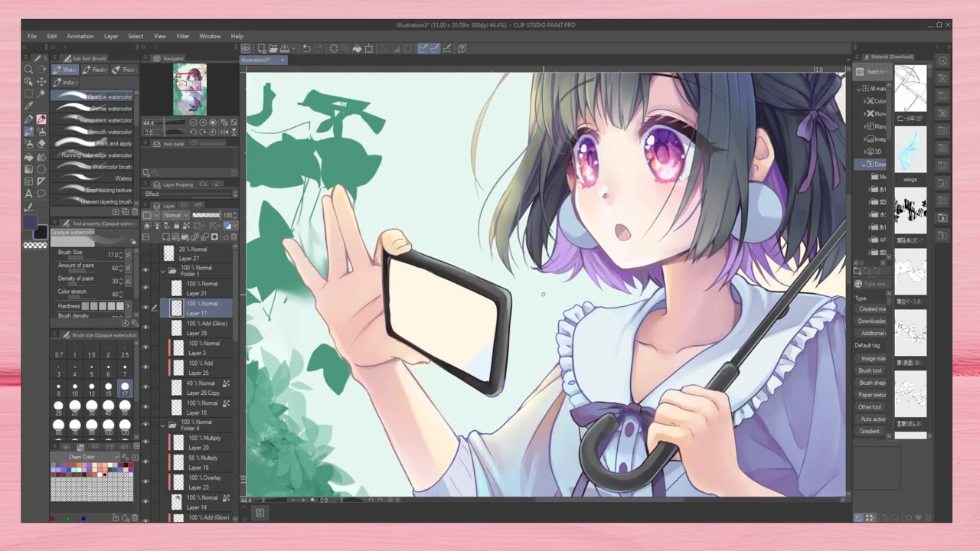
{"action": "key", "text": "b"}
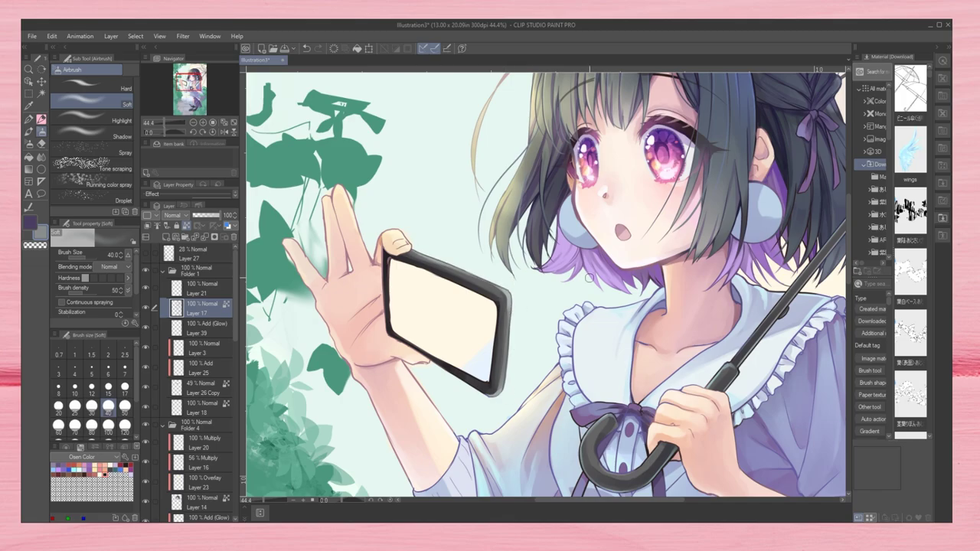
{"action": "left_click", "coordinate": [387, 259], "text": "alt"}
{"action": "left_click_drag", "start_coordinate": [383, 261], "coordinate": [421, 349]}
{"action": "key", "text": "ctrl+0"}
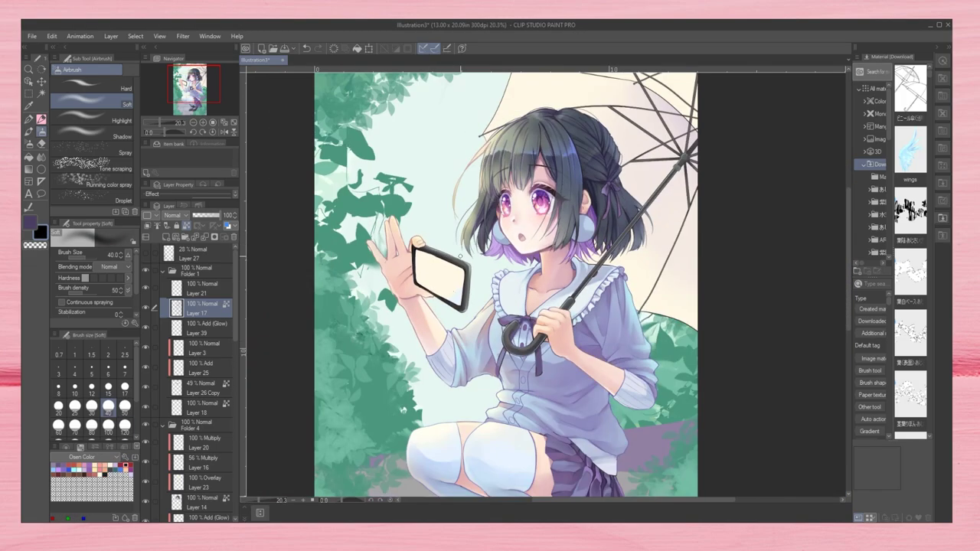
Step: Activate the White layer and cover the tablet's screen with off-white using Opaque watercolor at size 250
{"action": "scroll", "coordinate": [422, 226], "scroll_direction": "up", "scroll_amount": 3}
{"action": "scroll", "coordinate": [230, 383], "scroll_direction": "down", "scroll_amount": 5}
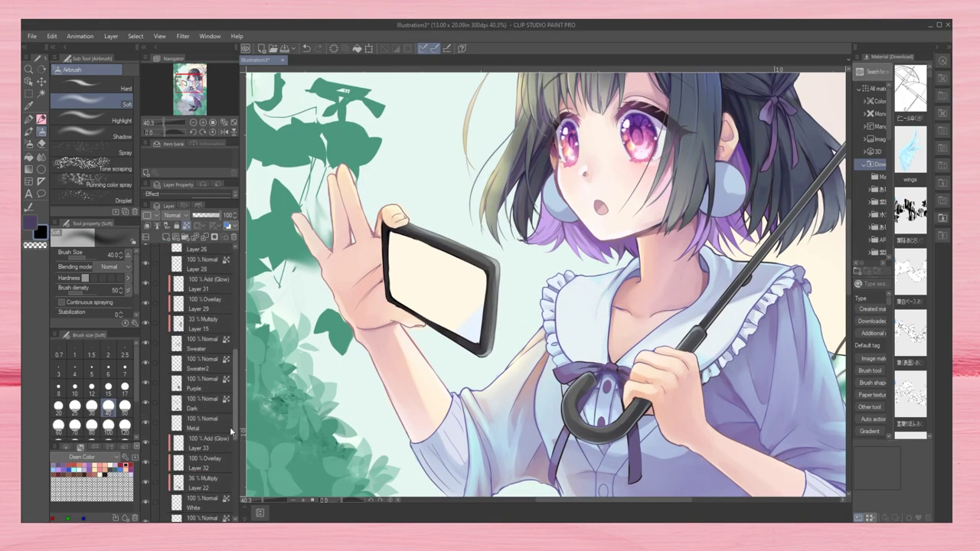
{"action": "scroll", "coordinate": [230, 383], "scroll_direction": "up", "scroll_amount": 2}
{"action": "left_click", "coordinate": [203, 474]}
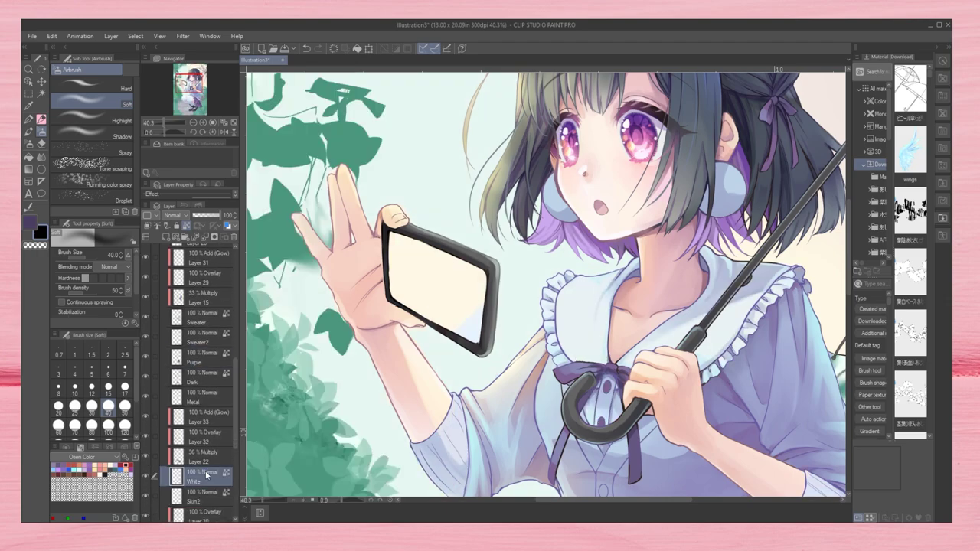
{"action": "key", "text": "b"}
{"action": "left_click", "coordinate": [125, 443]}
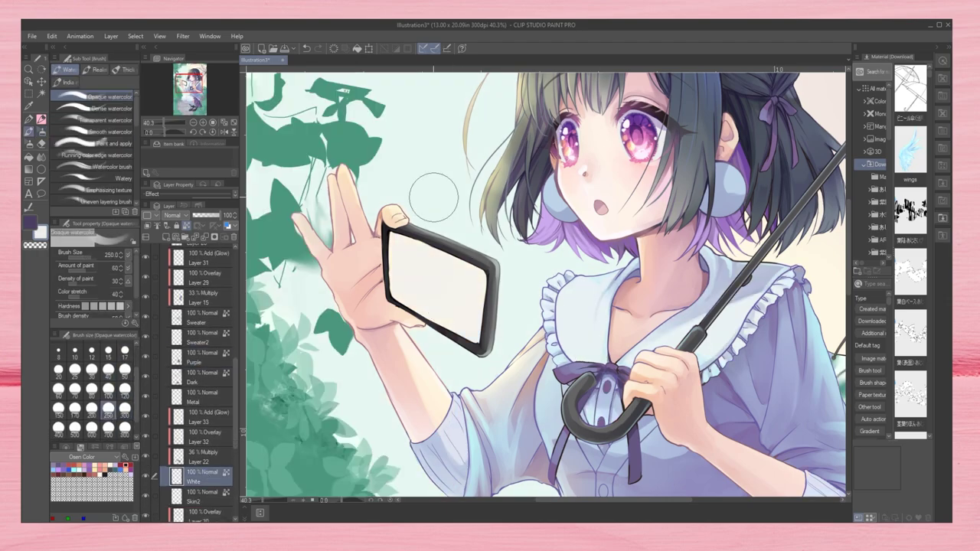
Step: Paint soft lavender-grey shading and diagonal light reflections on the phone screen on the White layer with watercolor brushes
{"action": "left_click_drag", "start_coordinate": [406, 245], "coordinate": [459, 306]}
{"action": "key", "text": "h"}
{"action": "key", "text": "bracketright"}
{"action": "key", "text": "bracketright"}
{"action": "key", "text": "bracketright"}
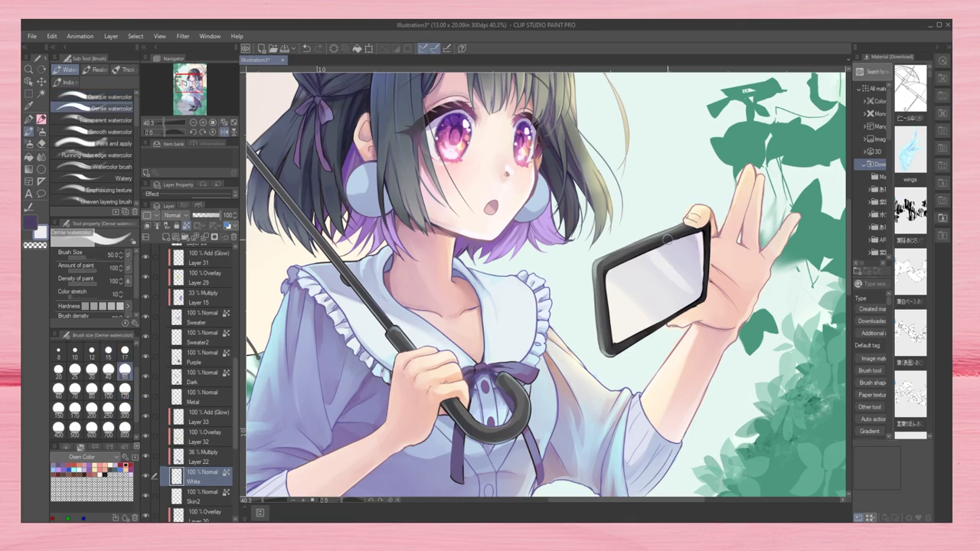
{"action": "scroll", "coordinate": [651, 261], "scroll_direction": "down", "scroll_amount": 1}
{"action": "mouse_move", "coordinate": [652, 260]}
{"action": "left_mouse_down"}
{"action": "mouse_move", "coordinate": [677, 257]}
{"action": "mouse_move", "coordinate": [624, 321]}
{"action": "left_mouse_up"}
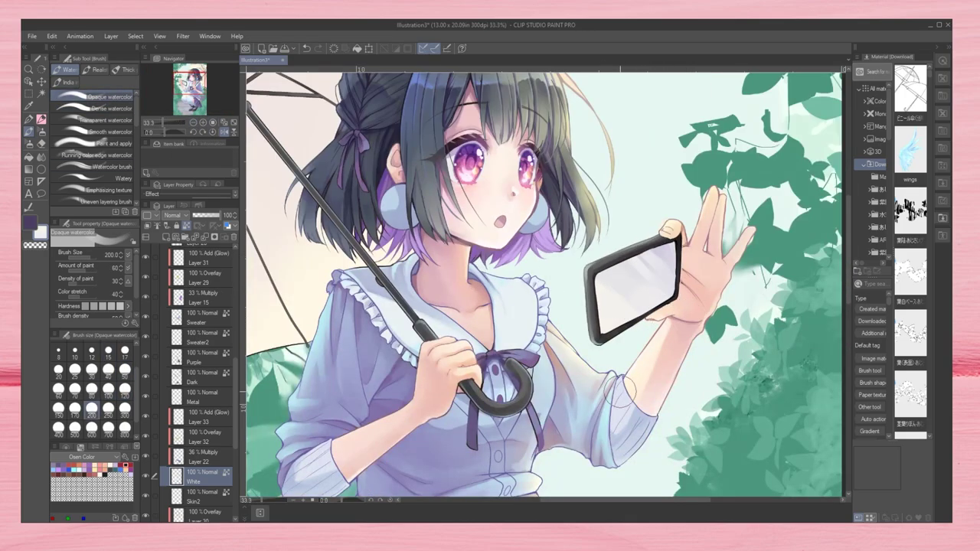
Step: Refine the edges and reflections of the phone screen with the Dense watercolor brush at size 17
{"action": "left_click", "coordinate": [107, 108]}
{"action": "left_click_drag", "start_coordinate": [605, 252], "coordinate": [674, 260]}
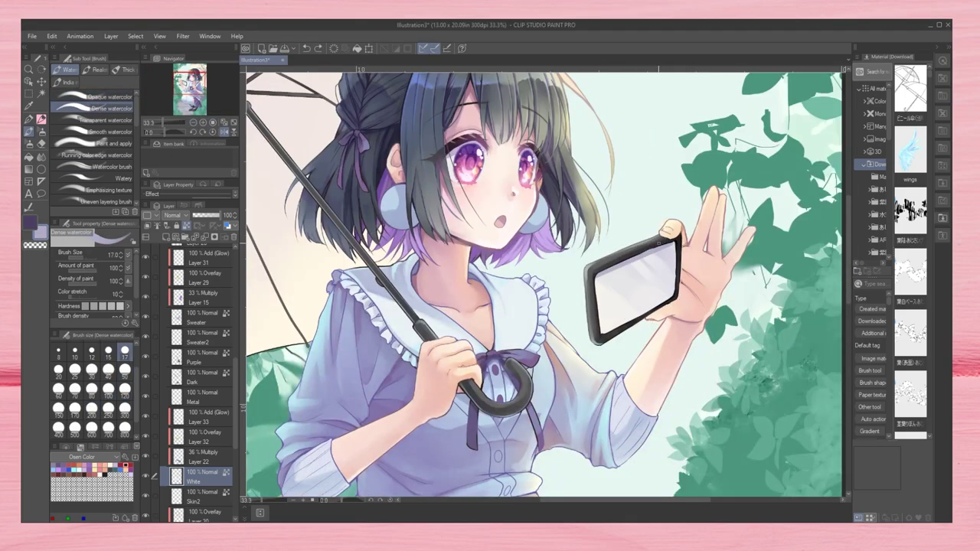
{"action": "left_click_drag", "start_coordinate": [597, 272], "coordinate": [625, 291]}
{"action": "left_click_drag", "start_coordinate": [674, 244], "coordinate": [661, 301]}
Step: Examine the whole illustration and the phone area in both mirrored and normal orientation
{"action": "key", "text": "ctrl+0"}
{"action": "key", "text": "h"}
{"action": "scroll", "coordinate": [664, 294], "scroll_direction": "up", "scroll_amount": 3}
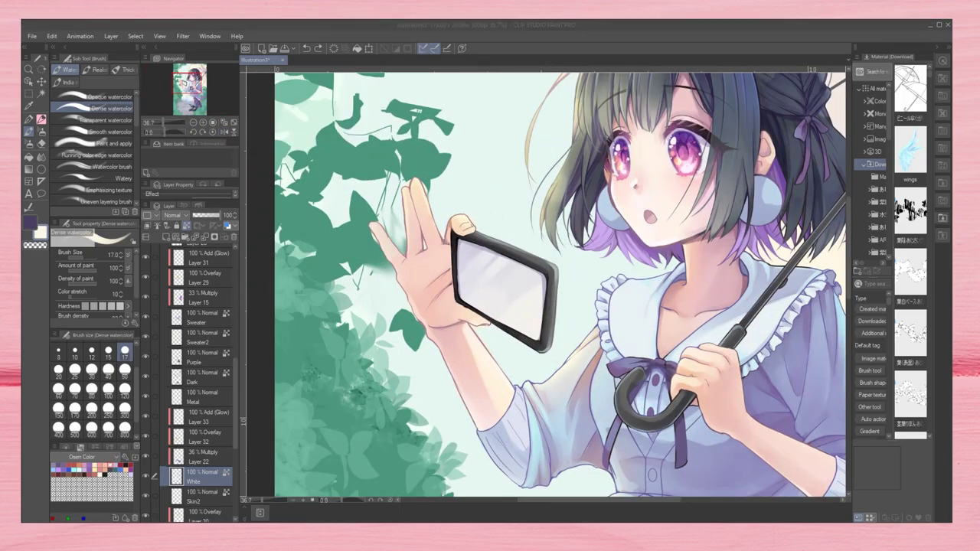
{"action": "key", "text": "ctrl+0"}
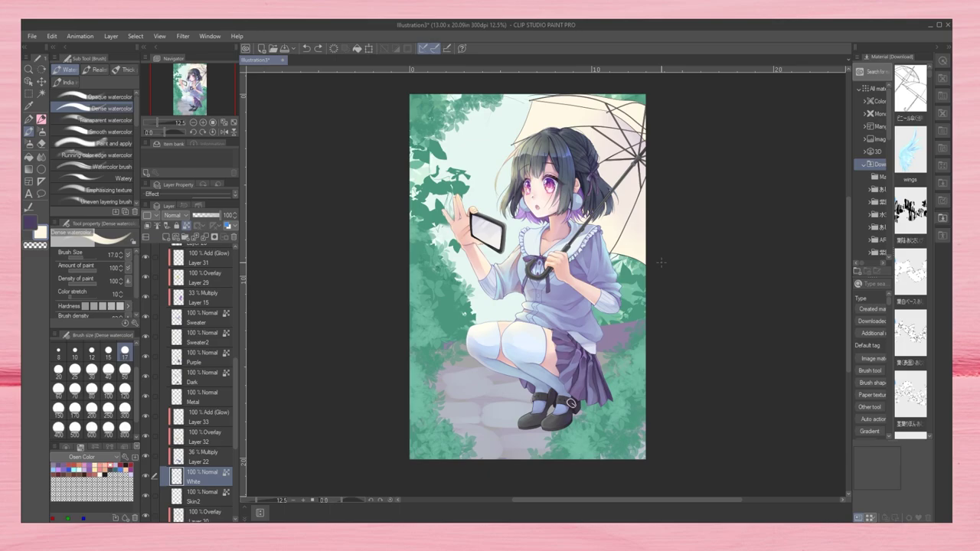
{"action": "scroll", "coordinate": [519, 202], "scroll_direction": "up", "scroll_amount": 5}
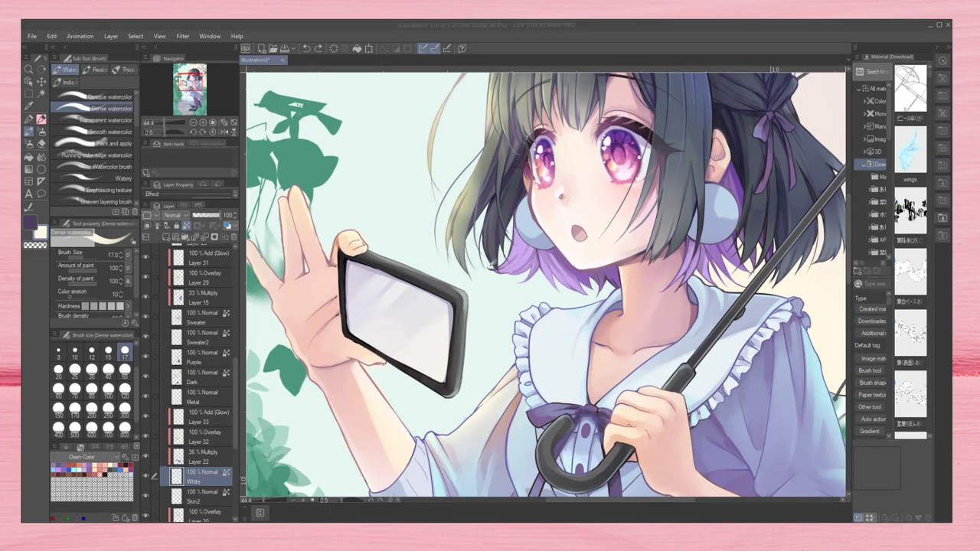
{"action": "scroll", "coordinate": [441, 269], "scroll_direction": "down", "scroll_amount": 3}
{"action": "scroll", "coordinate": [200, 429], "scroll_direction": "down", "scroll_amount": 2}
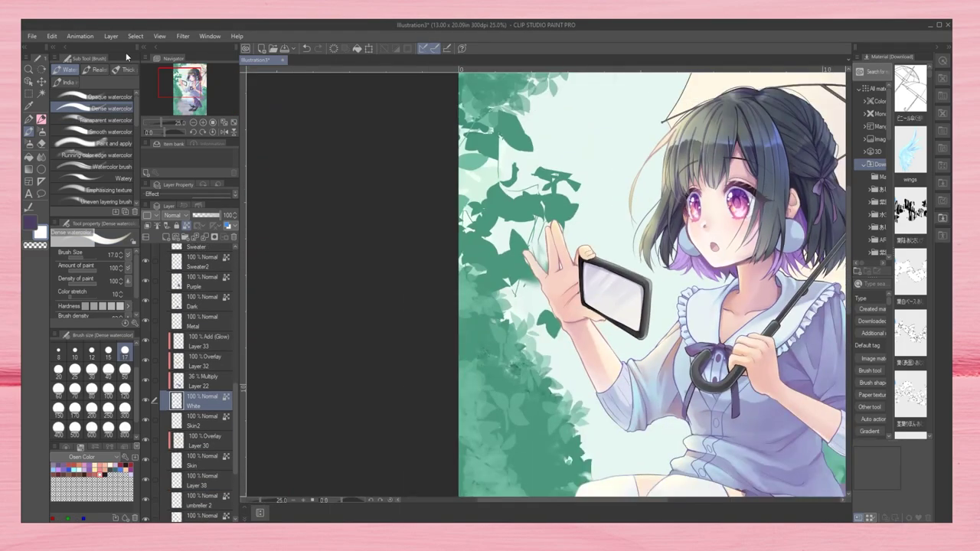
{"action": "key", "text": "h"}
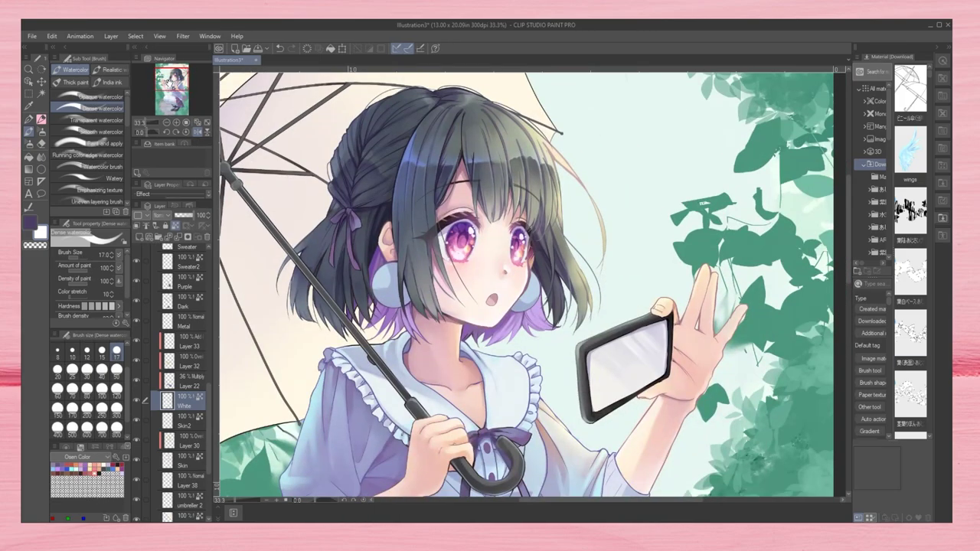
{"action": "scroll", "coordinate": [503, 279], "scroll_direction": "up", "scroll_amount": 3}
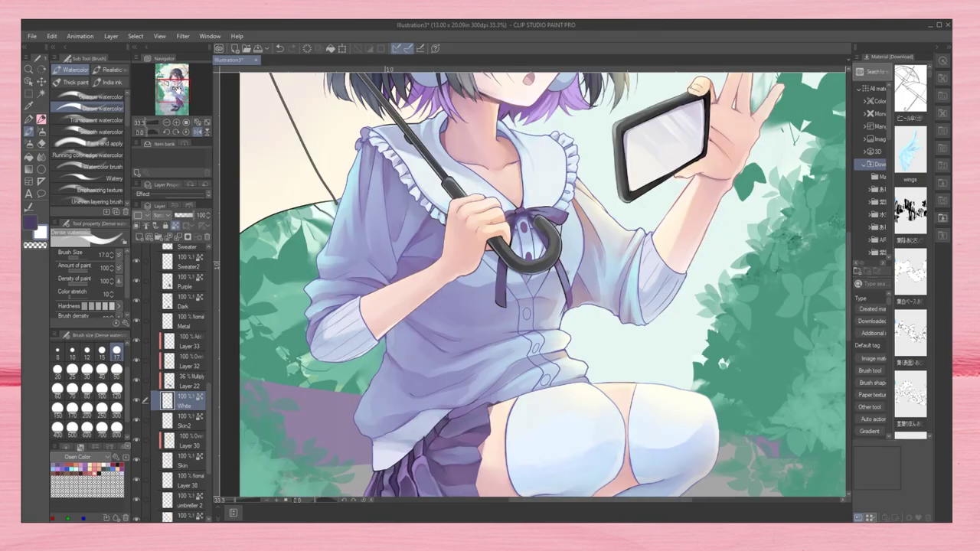
Step: Recolor the outlines of the collar and ribbon on Layer 17 with the Soft airbrush at size 40 in matching purple tones
{"action": "left_click", "coordinate": [571, 140], "text": "alt"}
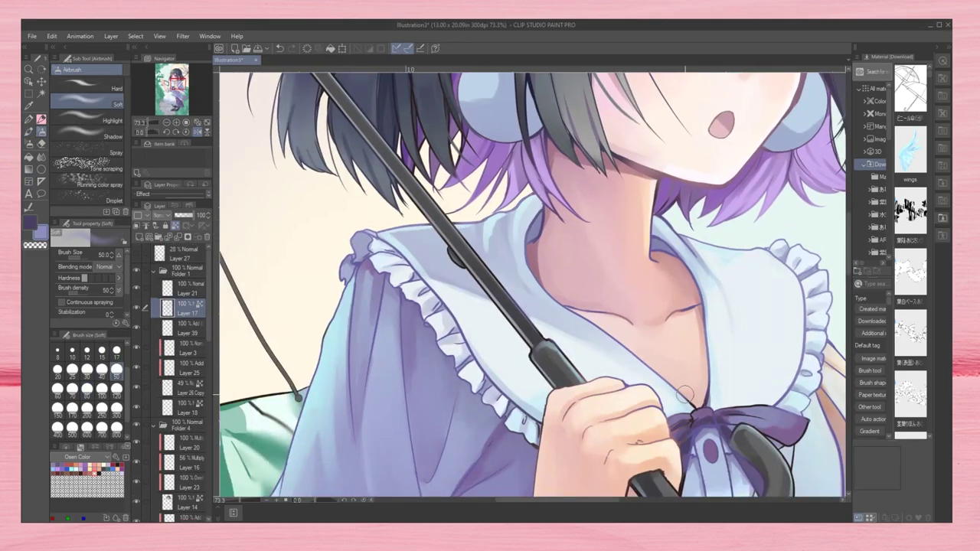
{"action": "scroll", "coordinate": [619, 281], "scroll_direction": "down", "scroll_amount": 5}
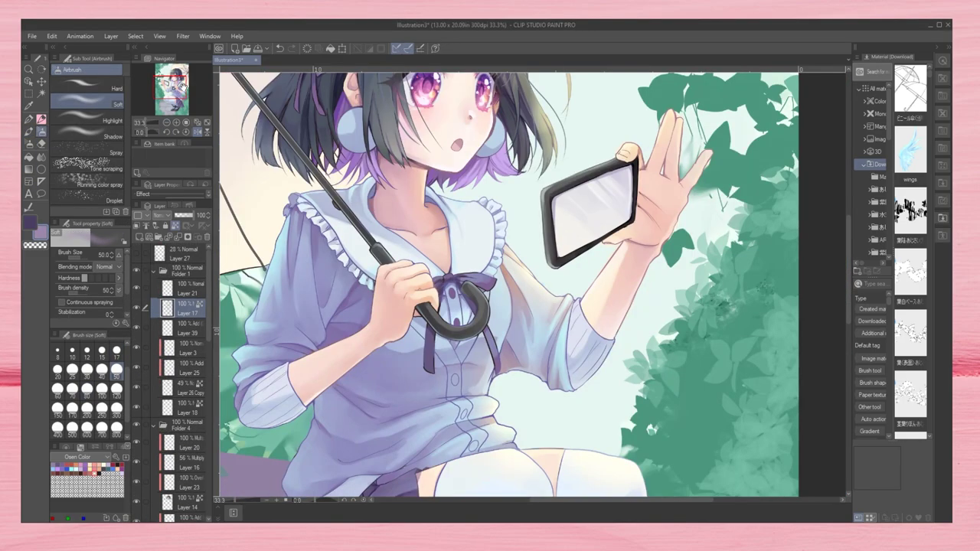
{"action": "scroll", "coordinate": [485, 267], "scroll_direction": "up", "scroll_amount": 6}
{"action": "key", "text": "bracketleft"}
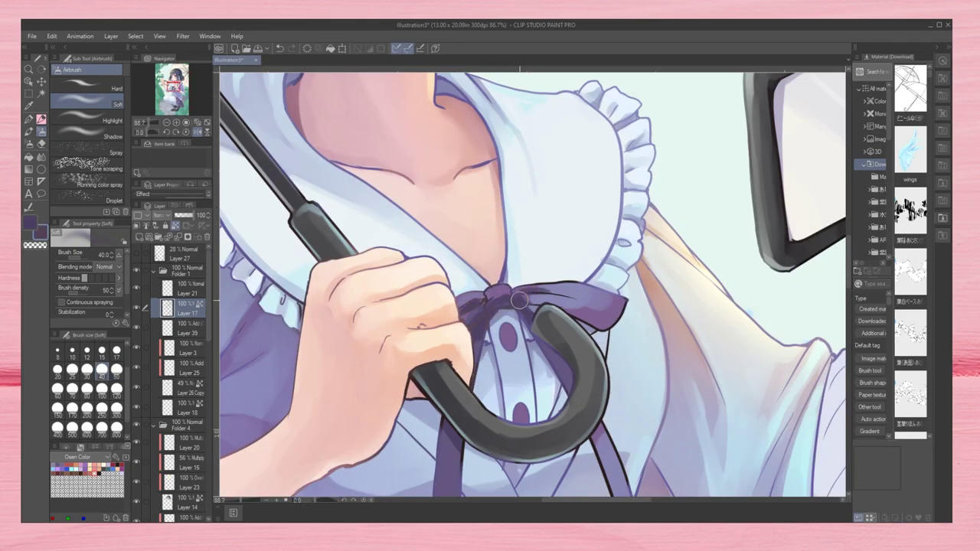
{"action": "left_click_drag", "start_coordinate": [616, 343], "coordinate": [558, 166]}
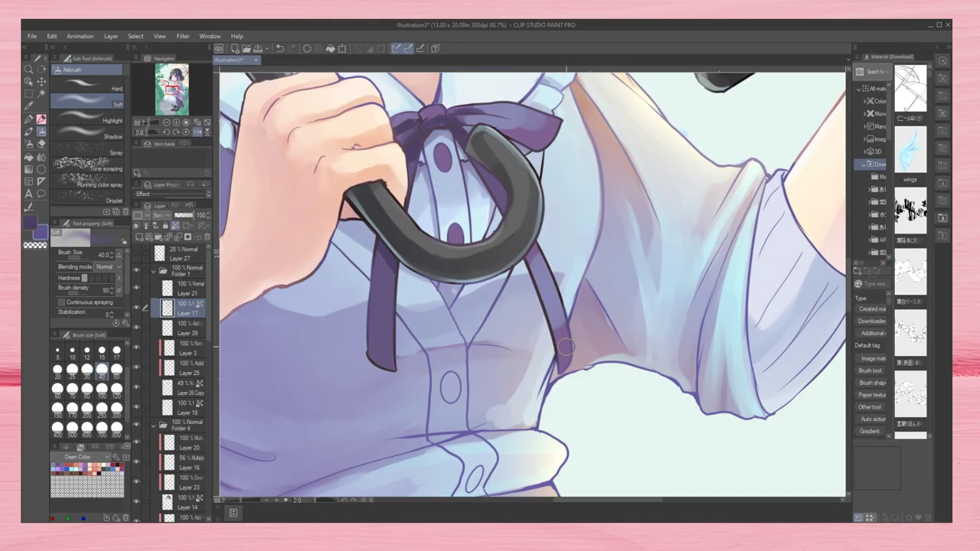
Step: Tint the outlines of the stockings and lower sweater with the Soft airbrush, enlarging the brush to size 100
{"action": "scroll", "coordinate": [635, 158], "scroll_direction": "down", "scroll_amount": 2}
{"action": "scroll", "coordinate": [535, 354], "scroll_direction": "down", "scroll_amount": 5}
{"action": "left_click_drag", "start_coordinate": [534, 354], "coordinate": [535, 282]}
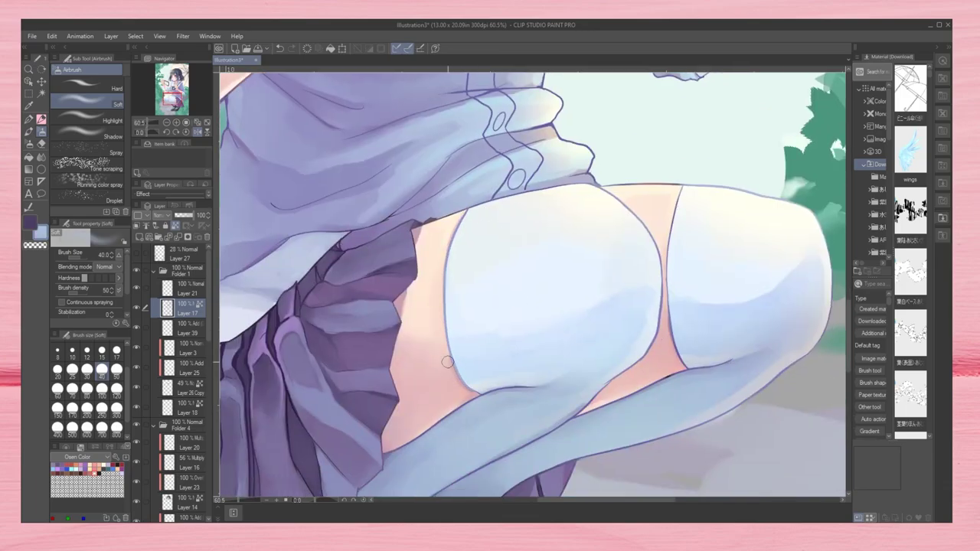
{"action": "key", "text": "bracketright"}
{"action": "key", "text": "bracketright"}
{"action": "key", "text": "bracketright"}
{"action": "key", "text": "bracketright"}
{"action": "key", "text": "bracketright"}
{"action": "left_click_drag", "start_coordinate": [679, 153], "coordinate": [679, 429]}
{"action": "scroll", "coordinate": [678, 301], "scroll_direction": "down", "scroll_amount": 2}
{"action": "scroll", "coordinate": [679, 301], "scroll_direction": "up", "scroll_amount": 2}
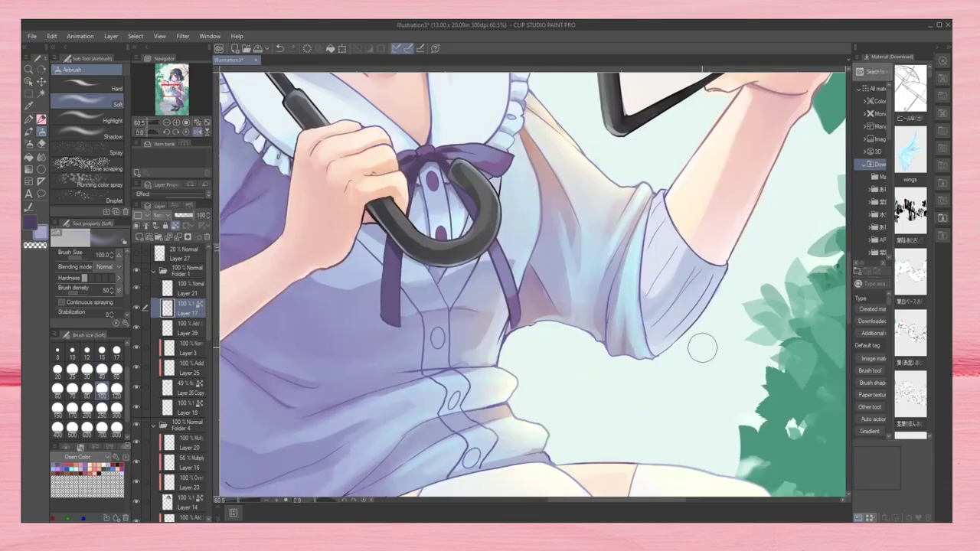
Step: Recolor the outlines of the sweater's body and folds in purple-blue with the Soft airbrush, reducing the brush to size 17
{"action": "mouse_move", "coordinate": [702, 349]}
{"action": "left_mouse_down"}
{"action": "mouse_move", "coordinate": [835, 382]}
{"action": "mouse_move", "coordinate": [594, 469]}
{"action": "mouse_move", "coordinate": [584, 409]}
{"action": "mouse_move", "coordinate": [738, 372]}
{"action": "mouse_move", "coordinate": [842, 330]}
{"action": "left_mouse_up"}
{"action": "key", "text": "bracketleft"}
{"action": "key", "text": "bracketleft"}
{"action": "key", "text": "bracketleft"}
{"action": "key", "text": "bracketleft"}
{"action": "key", "text": "bracketleft"}
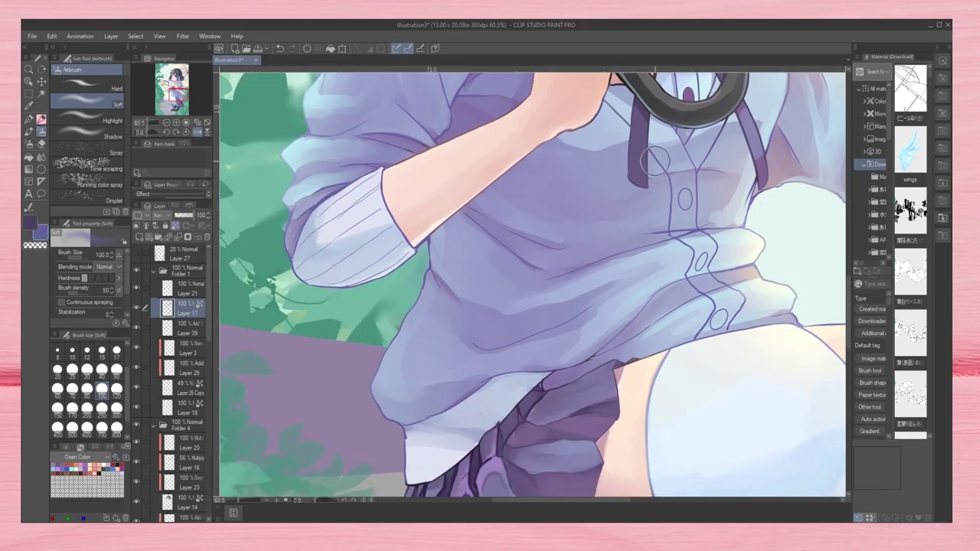
{"action": "left_click_drag", "start_coordinate": [708, 119], "coordinate": [470, 356]}
{"action": "key", "text": "bracketleft"}
{"action": "key", "text": "bracketleft"}
{"action": "key", "text": "bracketleft"}
{"action": "key", "text": "bracketleft"}
{"action": "key", "text": "bracketleft"}
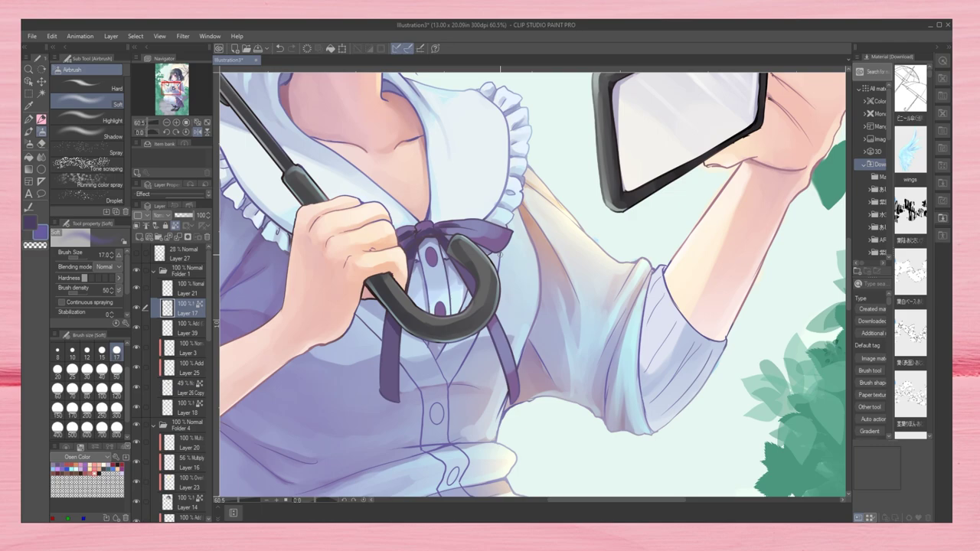
Step: Recolor the line art around the face and raised hand in reddish tones with the Soft airbrush at size 40
{"action": "left_click_drag", "start_coordinate": [293, 73], "coordinate": [308, 285]}
{"action": "key", "text": "bracketright"}
{"action": "key", "text": "bracketright"}
{"action": "key", "text": "bracketright"}
{"action": "key", "text": "bracketright"}
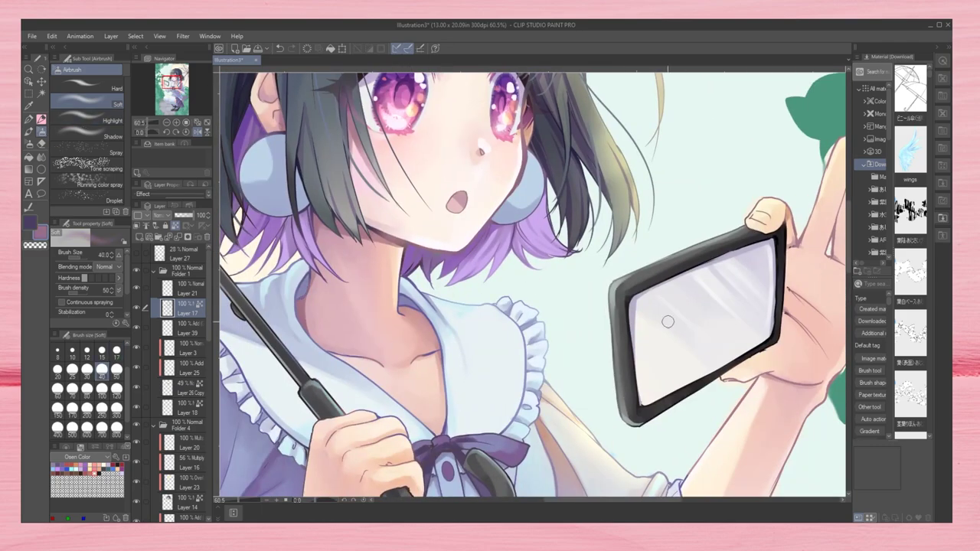
{"action": "left_click_drag", "start_coordinate": [164, 122], "coordinate": [151, 131]}
{"action": "scroll", "coordinate": [162, 73], "scroll_direction": "up", "scroll_amount": 2}
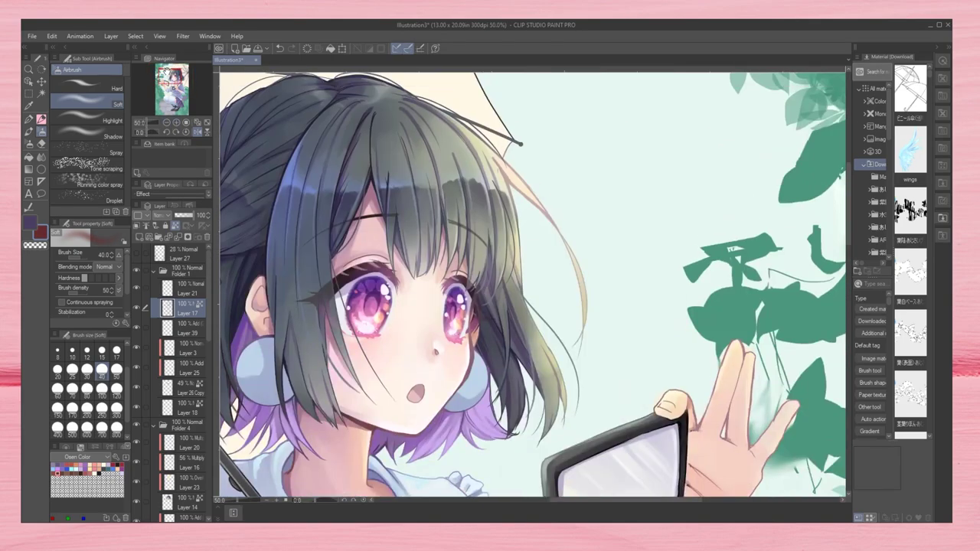
Step: Shade the shoe buckle on the Metal layer in mauve tones with a small watercolor brush
{"action": "scroll", "coordinate": [665, 366], "scroll_direction": "down", "scroll_amount": 3}
{"action": "scroll", "coordinate": [584, 350], "scroll_direction": "up", "scroll_amount": 4}
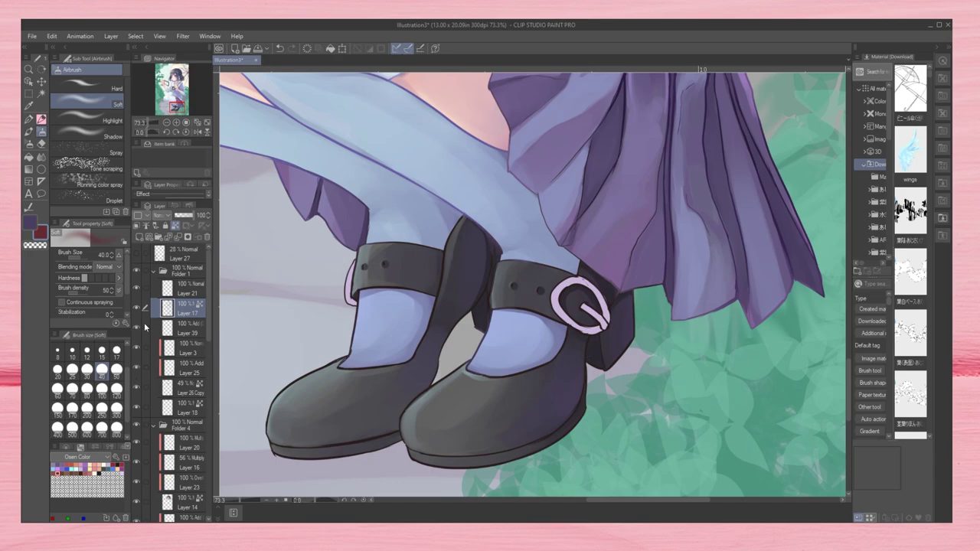
{"action": "scroll", "coordinate": [145, 327], "scroll_direction": "down", "scroll_amount": 10}
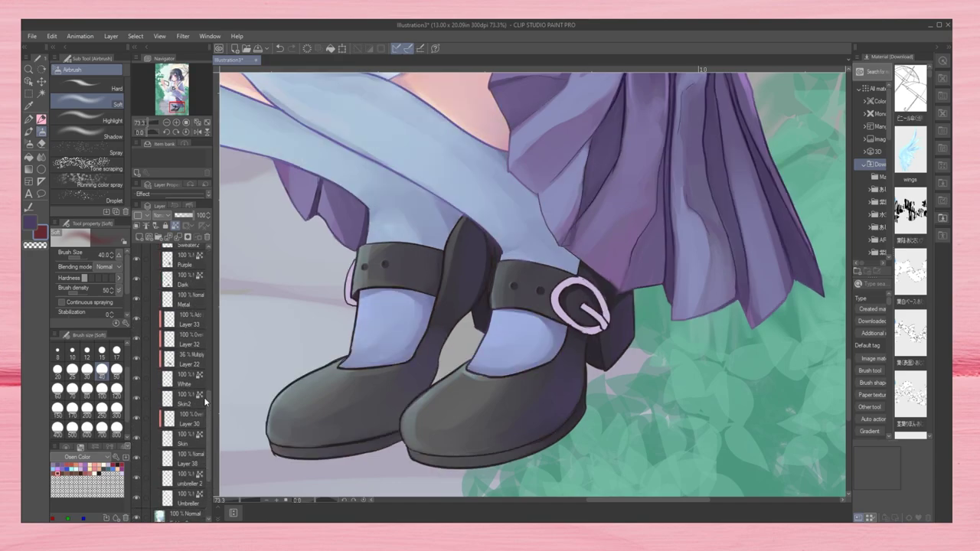
{"action": "scroll", "coordinate": [204, 397], "scroll_direction": "up", "scroll_amount": 2}
{"action": "left_click", "coordinate": [184, 383]}
{"action": "key", "text": "b"}
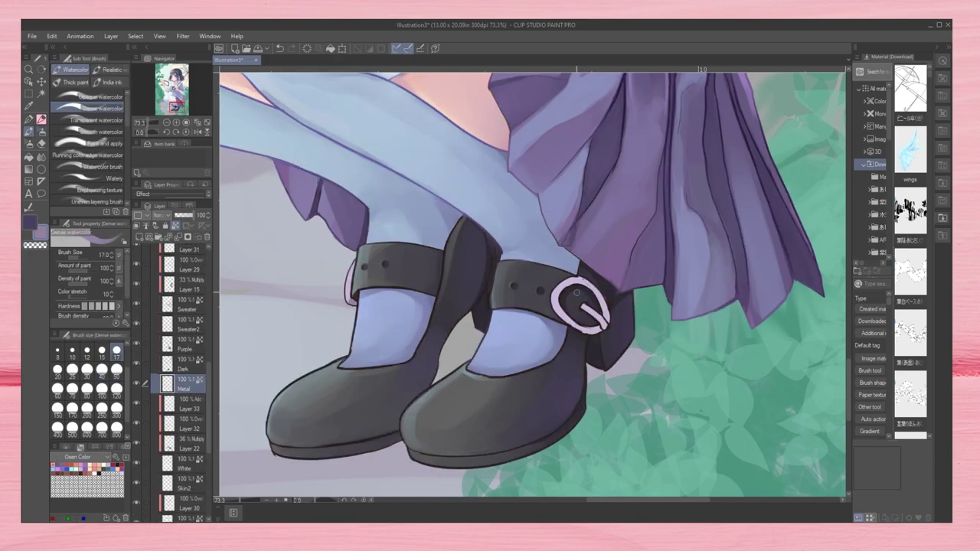
{"action": "mouse_move", "coordinate": [585, 300]}
{"action": "left_mouse_down"}
{"action": "mouse_move", "coordinate": [601, 326]}
{"action": "mouse_move", "coordinate": [611, 308]}
{"action": "left_mouse_up"}
{"action": "key", "text": "bracketleft"}
{"action": "key", "text": "bracketleft"}
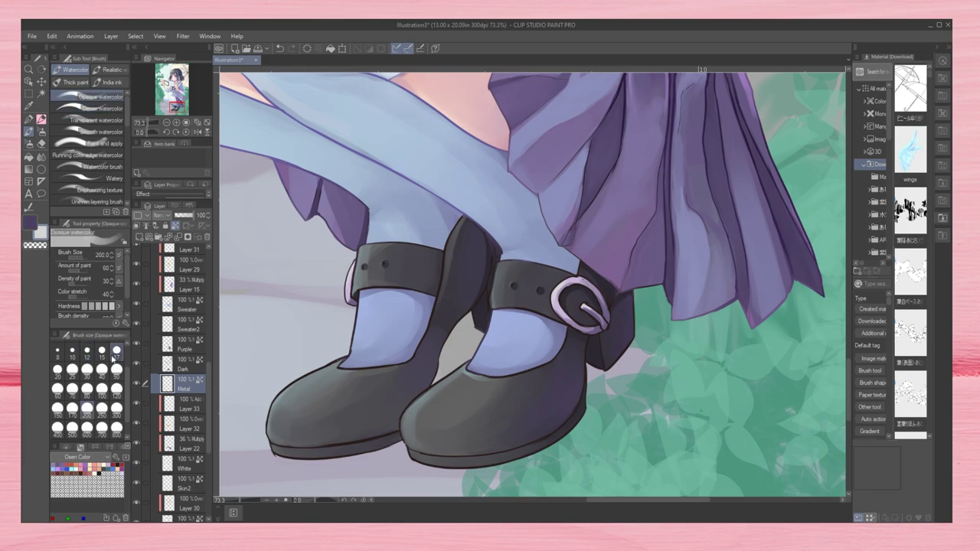
Step: Darken the shoe outlines on Layer 17 with the Soft airbrush at size 50 and clean them up with the Hard eraser
{"action": "scroll", "coordinate": [348, 285], "scroll_direction": "up", "scroll_amount": 1}
{"action": "key", "text": "b"}
{"action": "left_click", "coordinate": [341, 322], "text": "ctrl+shift"}
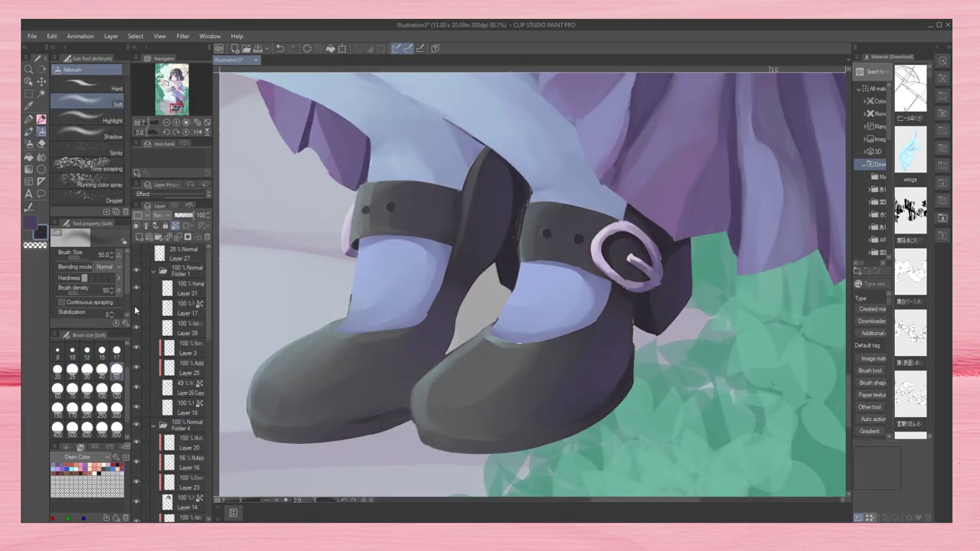
{"action": "key", "text": "bracketright"}
{"action": "key", "text": "bracketright"}
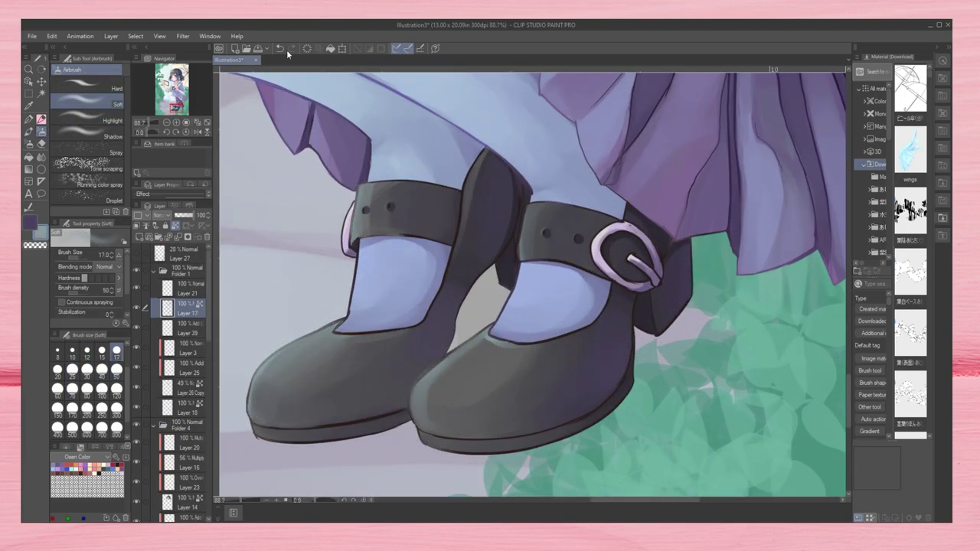
{"action": "left_click", "coordinate": [117, 369]}
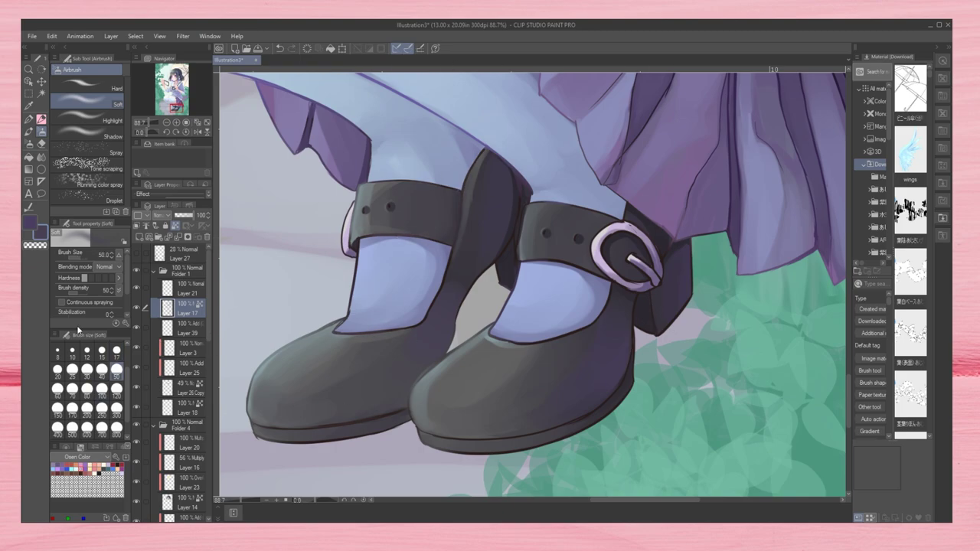
{"action": "left_click_drag", "start_coordinate": [527, 170], "coordinate": [509, 216]}
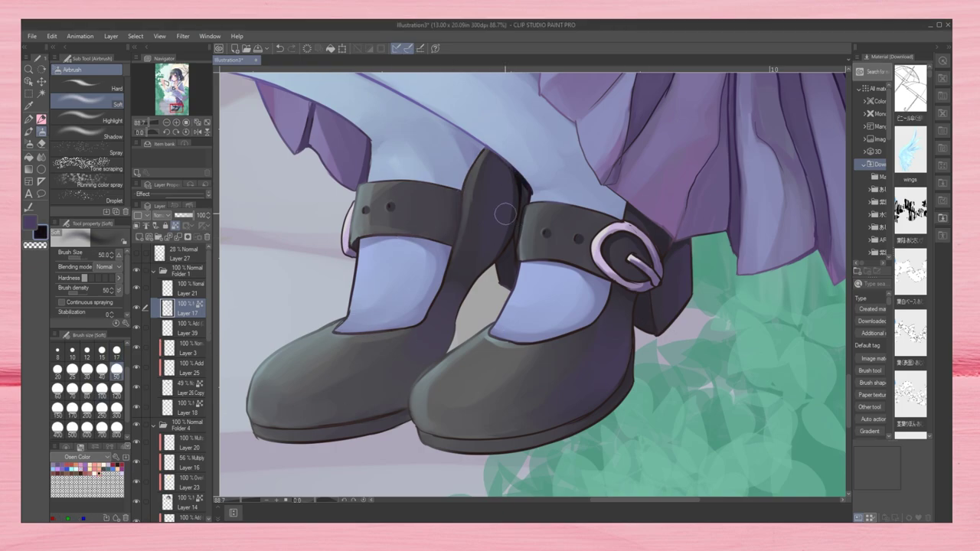
{"action": "left_click", "coordinate": [42, 144]}
{"action": "scroll", "coordinate": [636, 227], "scroll_direction": "down", "scroll_amount": 1}
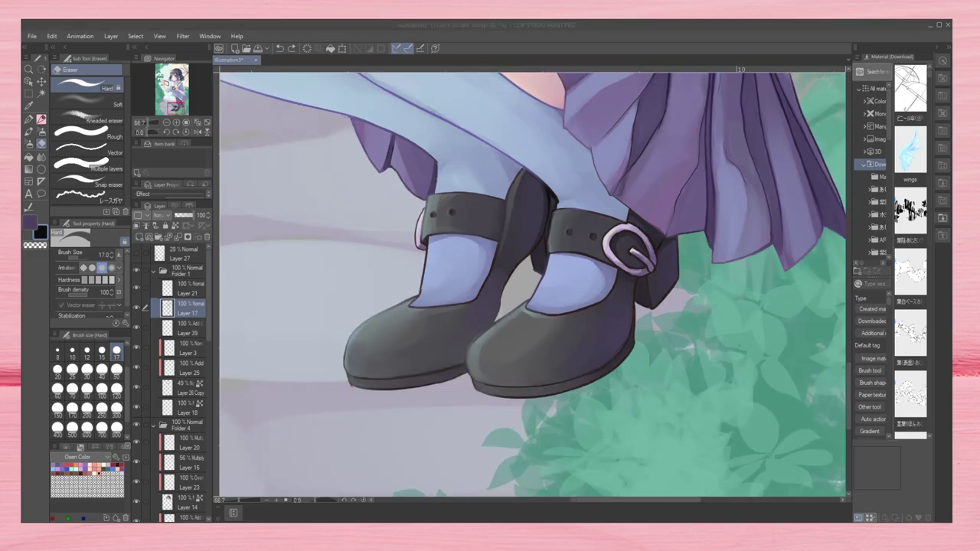
{"action": "key", "text": "b"}
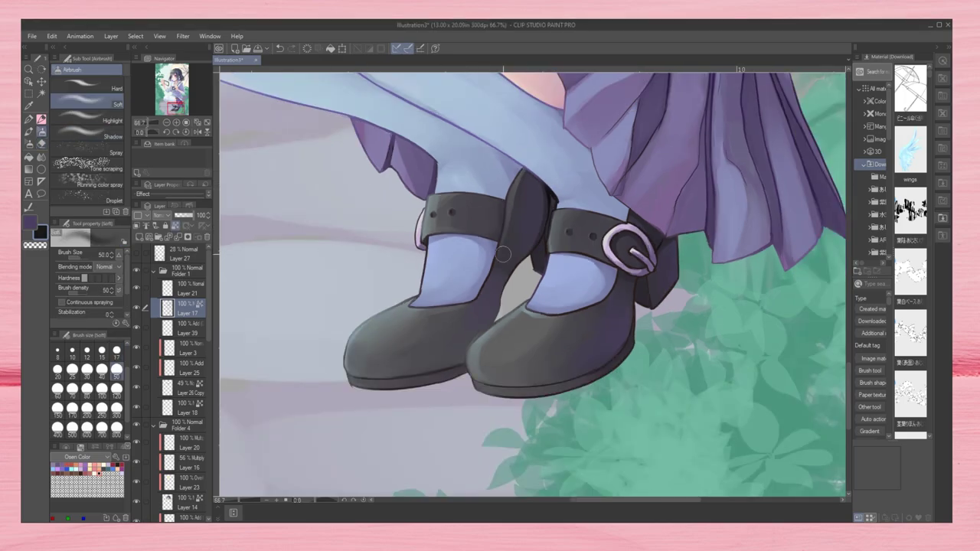
Step: Refine the sweater's shoulder and sleeve shading on the Sweater layer with Opaque watercolor, using purple at size 17 and pale blue at size 40
{"action": "scroll", "coordinate": [532, 285], "scroll_direction": "down", "scroll_amount": 3}
{"action": "scroll", "coordinate": [542, 295], "scroll_direction": "up", "scroll_amount": 3}
{"action": "scroll", "coordinate": [543, 298], "scroll_direction": "down", "scroll_amount": 4}
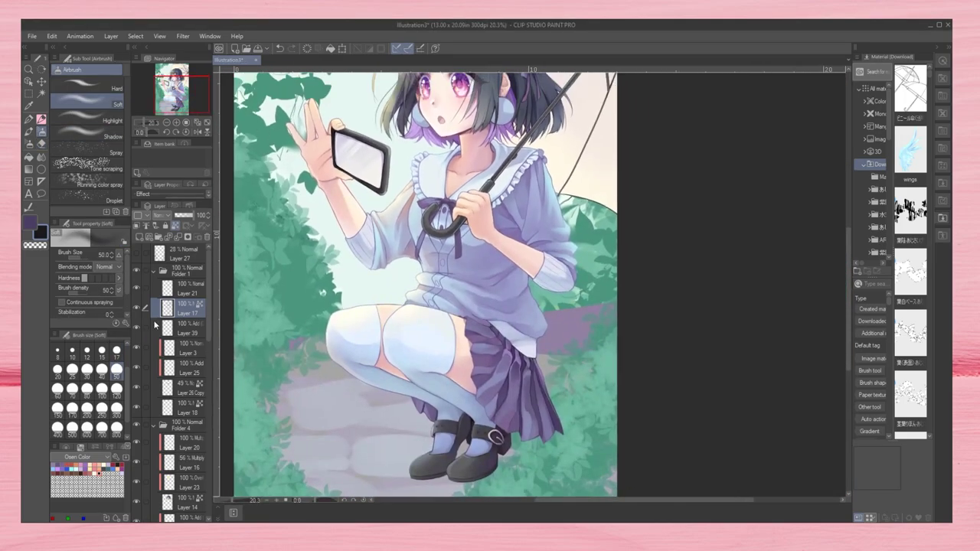
{"action": "scroll", "coordinate": [155, 326], "scroll_direction": "down", "scroll_amount": 5}
{"action": "left_click", "coordinate": [178, 467]}
{"action": "scroll", "coordinate": [568, 230], "scroll_direction": "up", "scroll_amount": 5}
{"action": "left_click", "coordinate": [35, 128]}
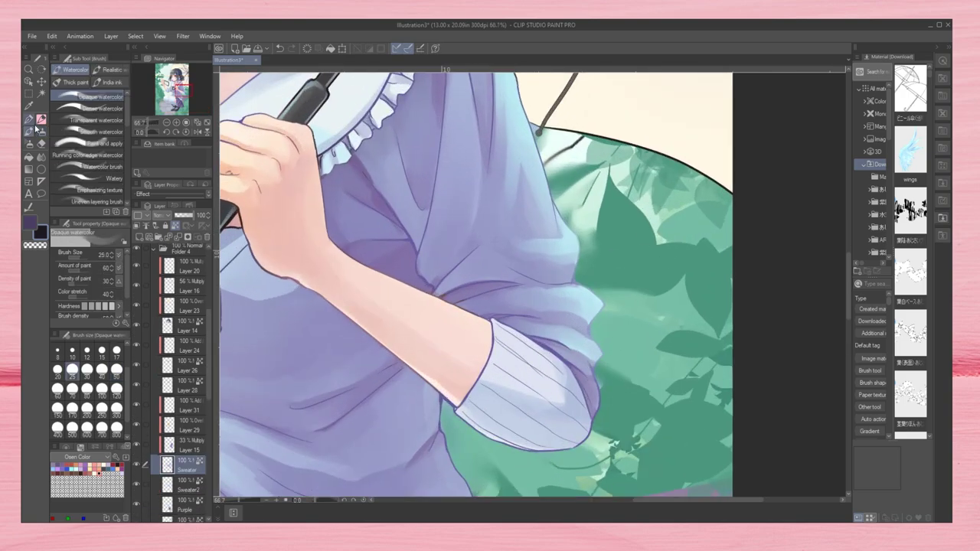
{"action": "left_click", "coordinate": [57, 370]}
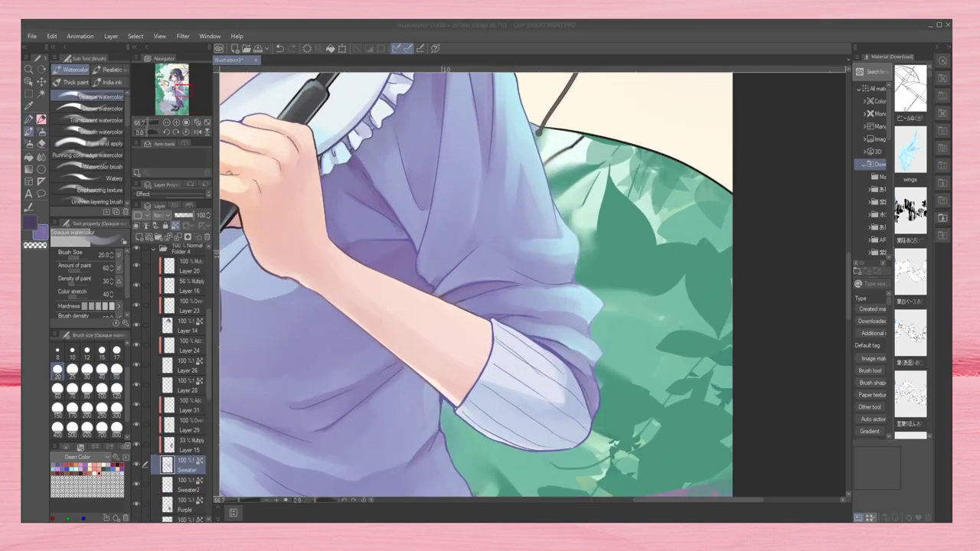
{"action": "scroll", "coordinate": [536, 322], "scroll_direction": "down", "scroll_amount": 2}
{"action": "left_click", "coordinate": [87, 370]}
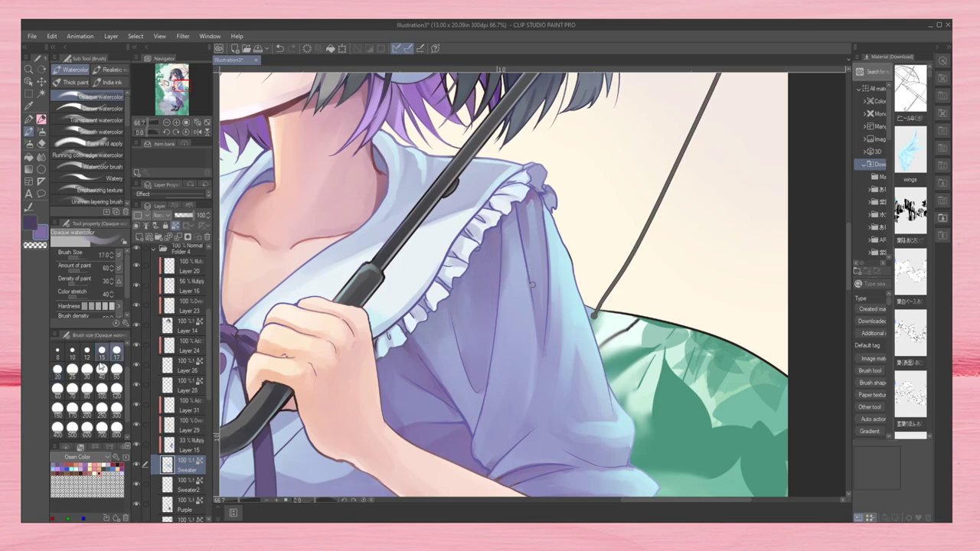
{"action": "left_click", "coordinate": [155, 129]}
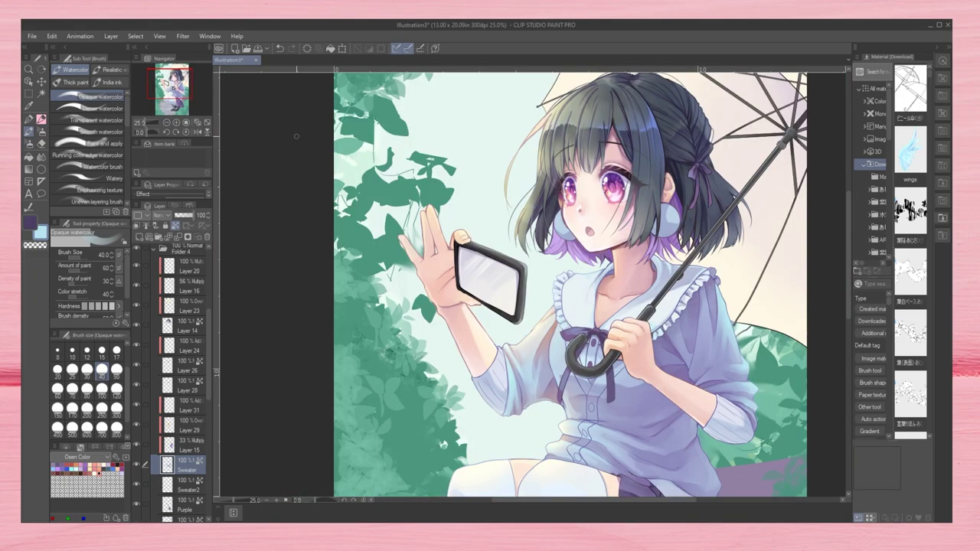
Step: Recolor the outlines of the forearm and hand holding the umbrella on Layer 17 in reddish mauve with the Soft airbrush at size 40
{"action": "left_click_drag", "start_coordinate": [173, 84], "coordinate": [181, 84]}
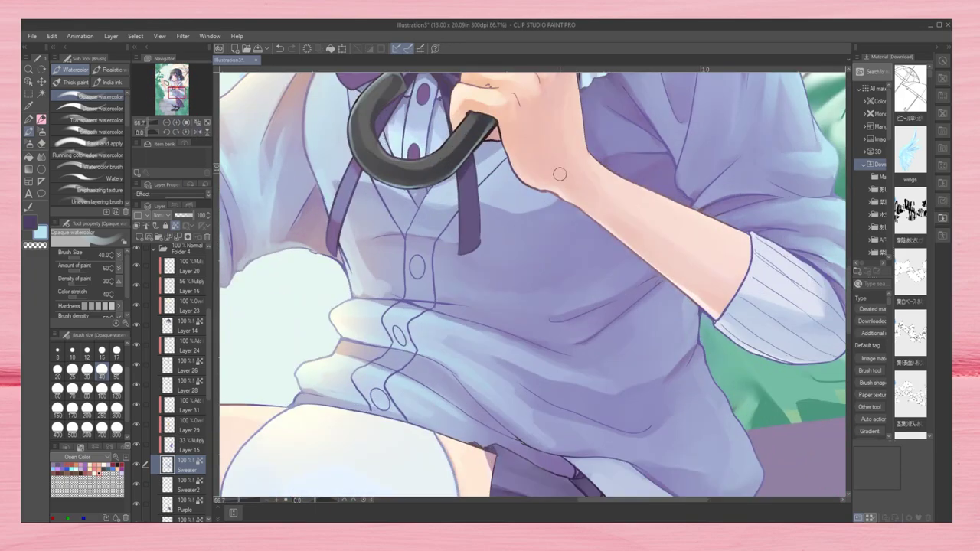
{"action": "key", "text": "b"}
{"action": "key", "text": "ctrl+minus"}
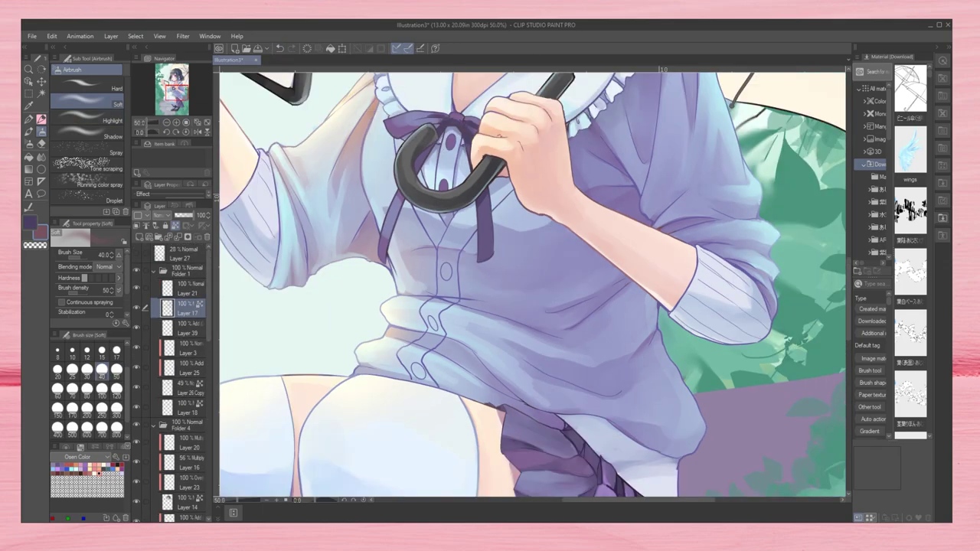
{"action": "scroll", "coordinate": [191, 91], "scroll_direction": "down", "scroll_amount": 3}
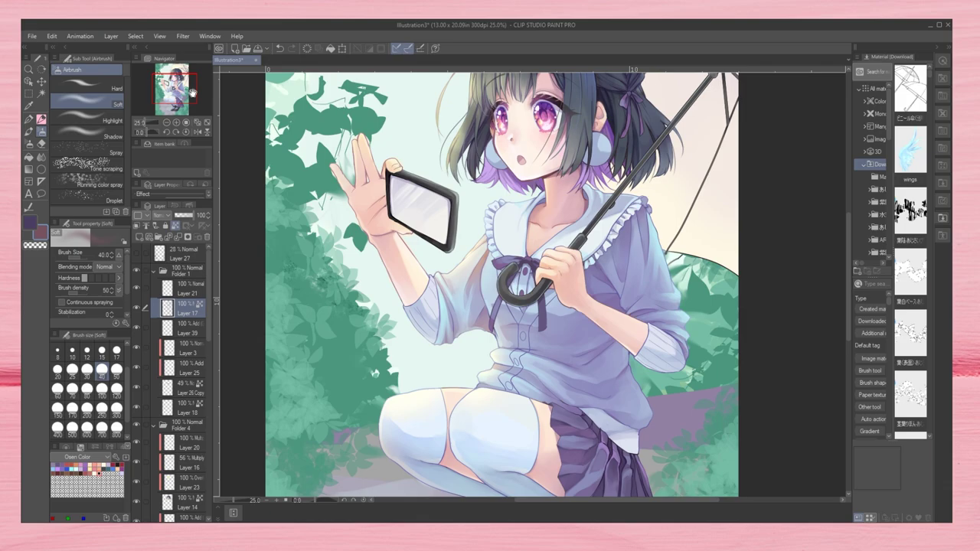
{"action": "scroll", "coordinate": [490, 283], "scroll_direction": "up", "scroll_amount": 2}
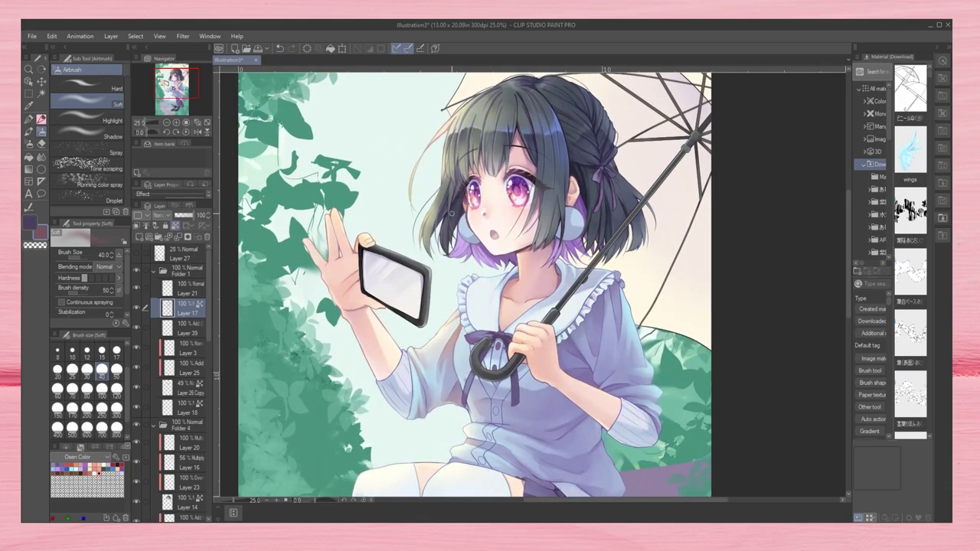
{"action": "scroll", "coordinate": [452, 215], "scroll_direction": "up", "scroll_amount": 4}
{"action": "scroll", "coordinate": [439, 175], "scroll_direction": "down", "scroll_amount": 3}
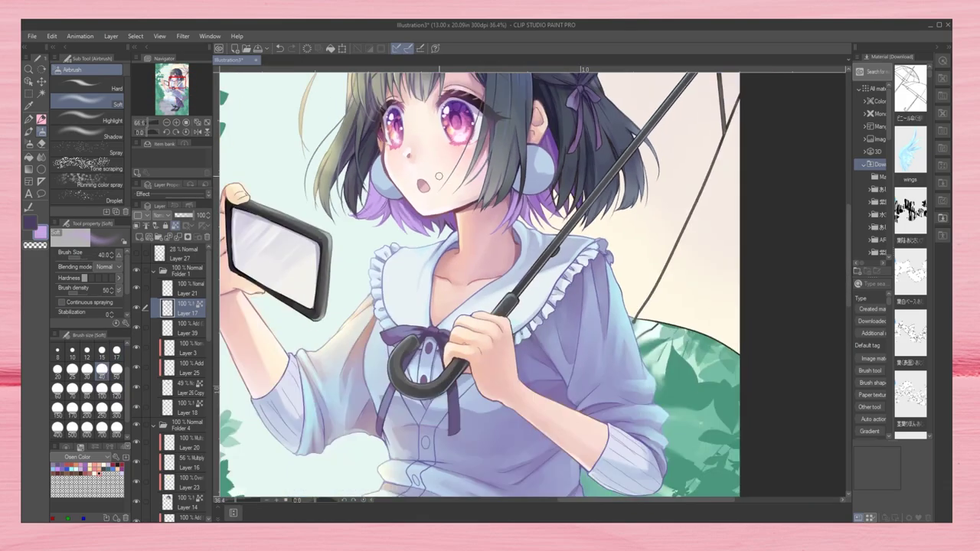
Step: Tint the line art around the thighs and stocking tops in pink with the Soft airbrush at size 40
{"action": "scroll", "coordinate": [439, 175], "scroll_direction": "down", "scroll_amount": 1}
{"action": "scroll", "coordinate": [467, 207], "scroll_direction": "down", "scroll_amount": 4}
{"action": "scroll", "coordinate": [493, 240], "scroll_direction": "up", "scroll_amount": 2}
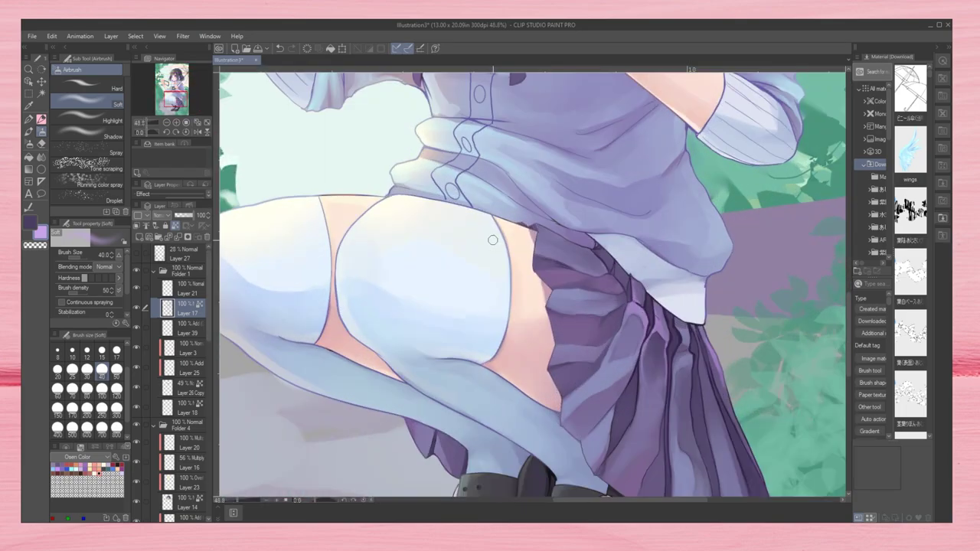
{"action": "scroll", "coordinate": [493, 240], "scroll_direction": "down", "scroll_amount": 2}
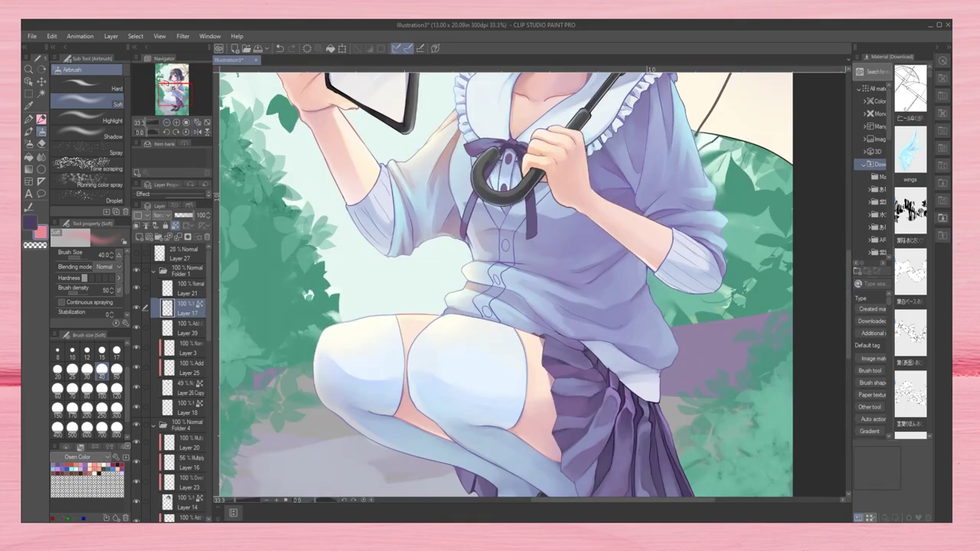
{"action": "scroll", "coordinate": [532, 284], "scroll_direction": "down", "scroll_amount": 3}
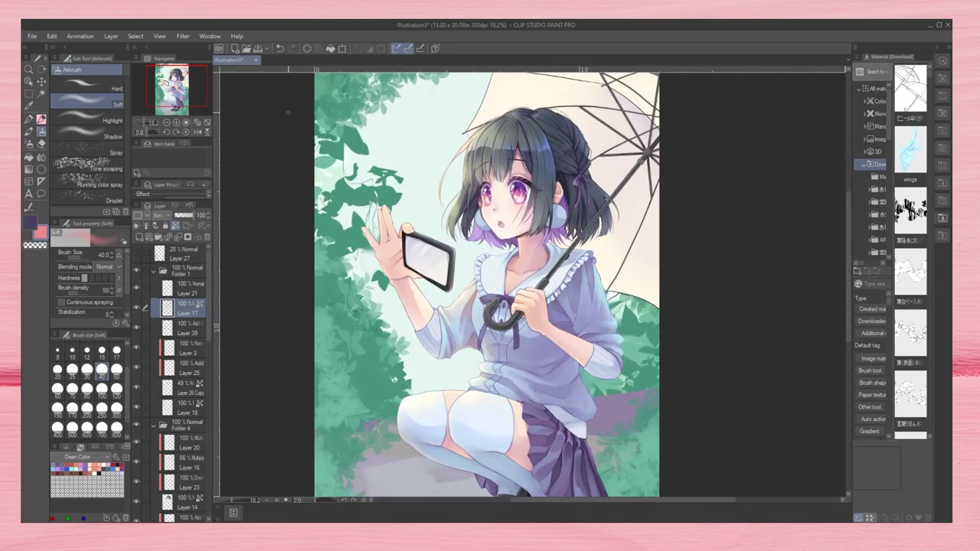
Step: Mirror the canvas view horizontally to check the whole figure's balance and restore the normal orientation
{"action": "key", "text": "h"}
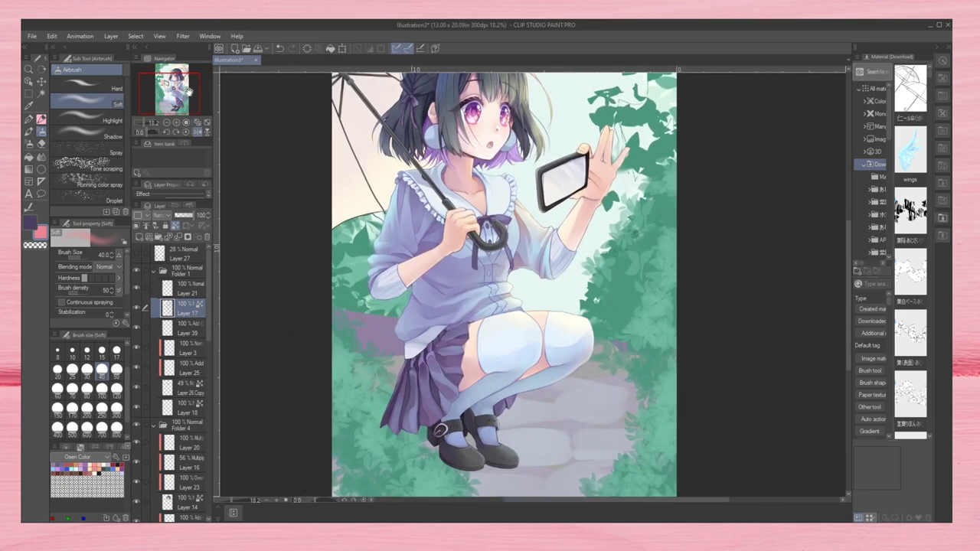
{"action": "key", "text": "h"}
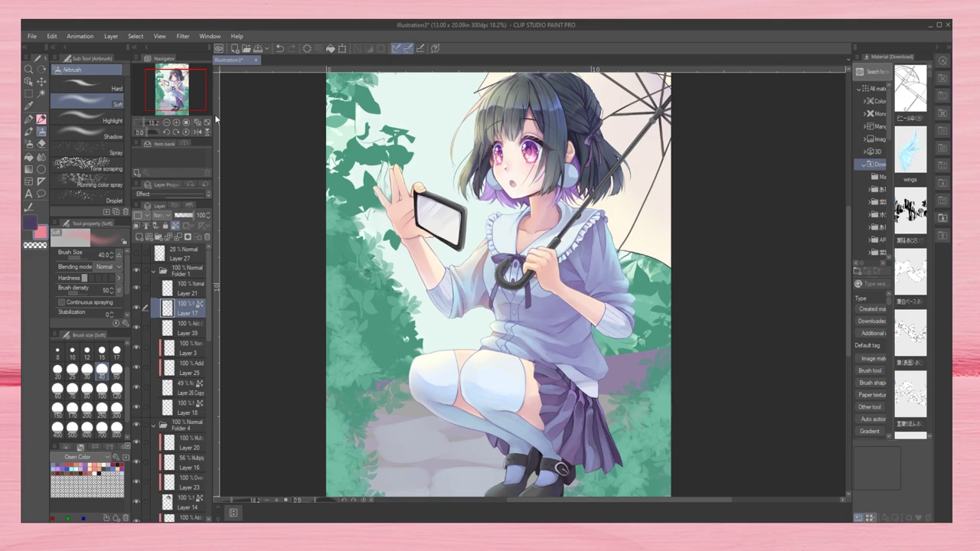
{"action": "scroll", "coordinate": [273, 167], "scroll_direction": "up", "scroll_amount": 3}
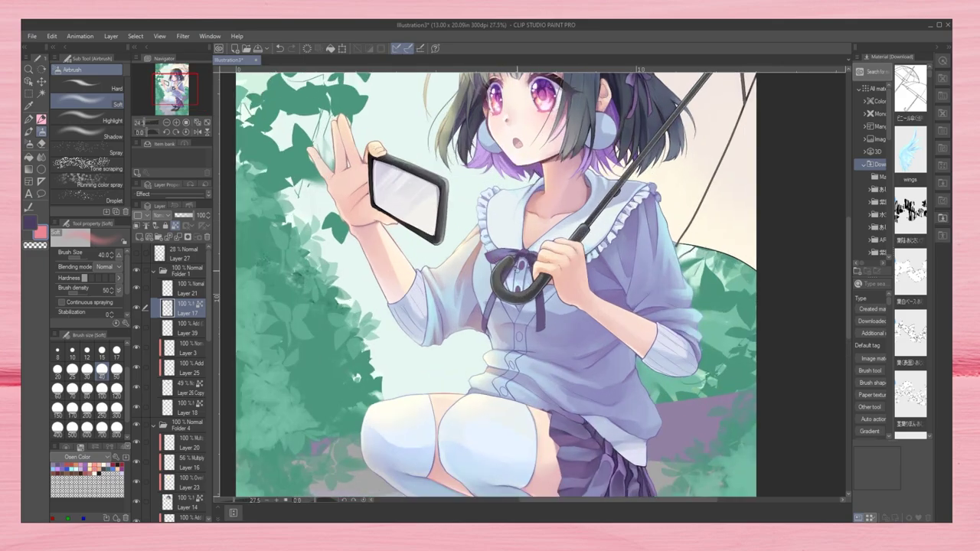
{"action": "left_click_drag", "start_coordinate": [182, 89], "coordinate": [183, 80]}
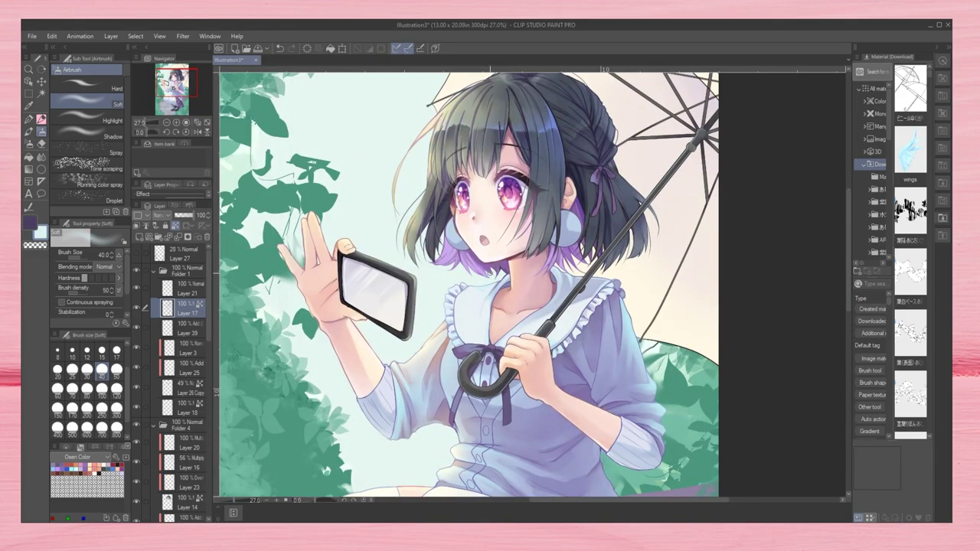
Step: Shade the round ear ornaments on the Sweater layer in pale blue with Opaque watercolor at size 40 and smooth them with the Blend tool
{"action": "scroll", "coordinate": [455, 220], "scroll_direction": "up", "scroll_amount": 3}
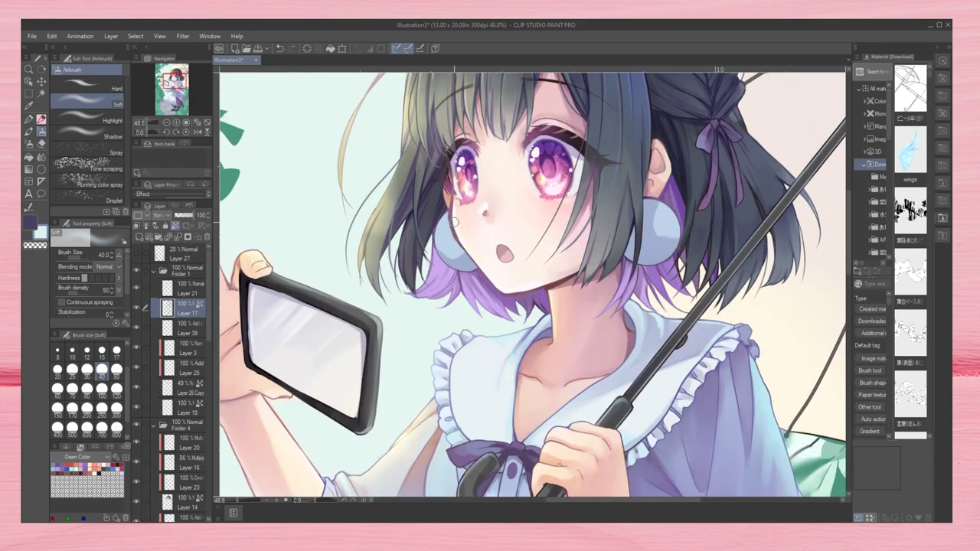
{"action": "left_click", "coordinate": [491, 364], "text": "ctrl+shift"}
{"action": "key", "text": "b"}
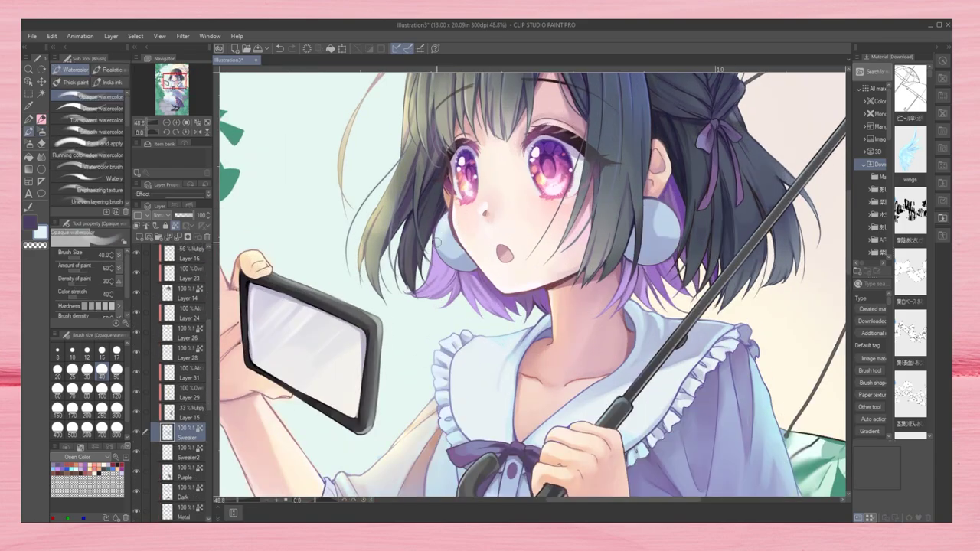
{"action": "left_click", "coordinate": [669, 227], "text": "alt"}
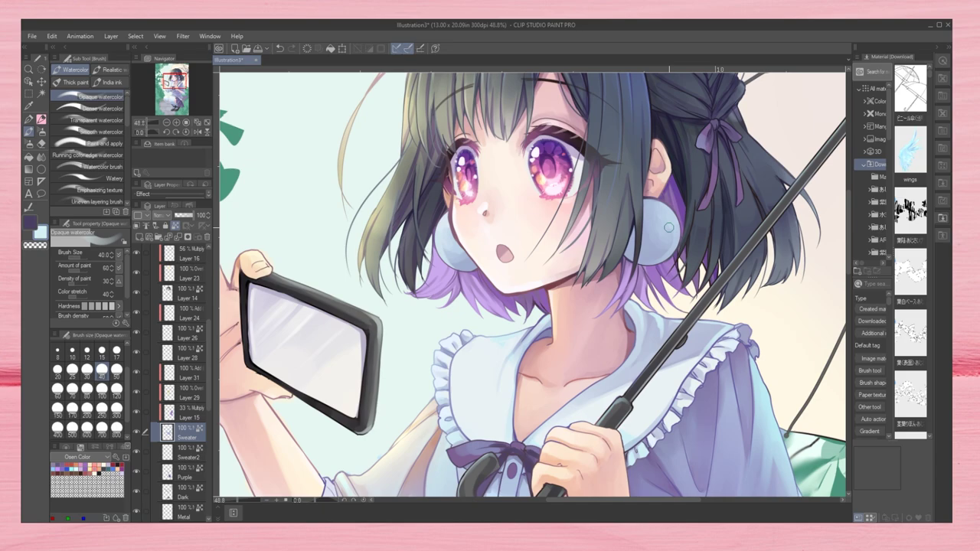
{"action": "key", "text": "j"}
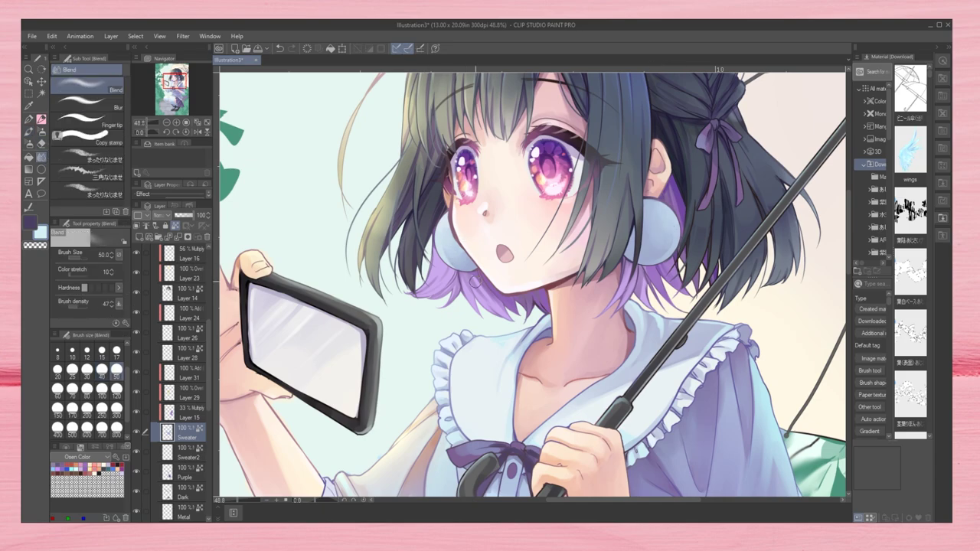
Step: Add a clipped Multiply layer above Sweater, paint purple shadows under the collar frill with Dense watercolor at size 20, and set its opacity to 46%
{"action": "scroll", "coordinate": [532, 283], "scroll_direction": "down", "scroll_amount": 3}
{"action": "scroll", "coordinate": [532, 284], "scroll_direction": "up", "scroll_amount": 4}
{"action": "scroll", "coordinate": [532, 283], "scroll_direction": "down", "scroll_amount": 5}
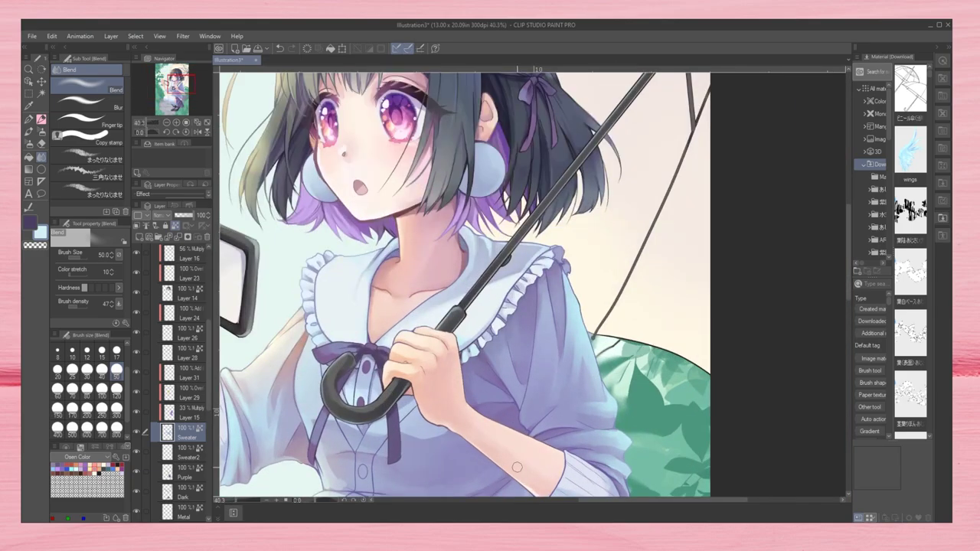
{"action": "key", "text": "ctrl+shift+n"}
{"action": "key", "text": "b"}
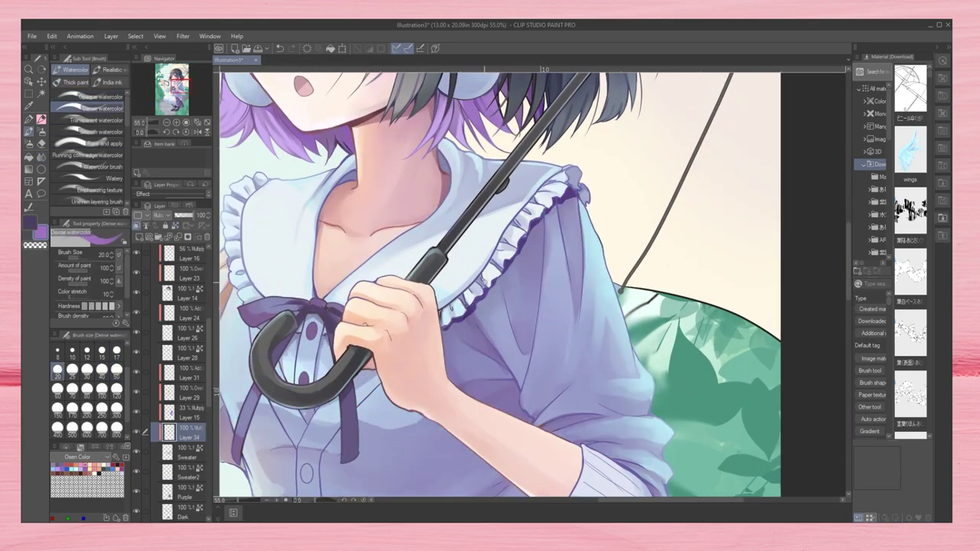
{"action": "scroll", "coordinate": [544, 276], "scroll_direction": "down", "scroll_amount": 3}
{"action": "scroll", "coordinate": [498, 259], "scroll_direction": "up", "scroll_amount": 2}
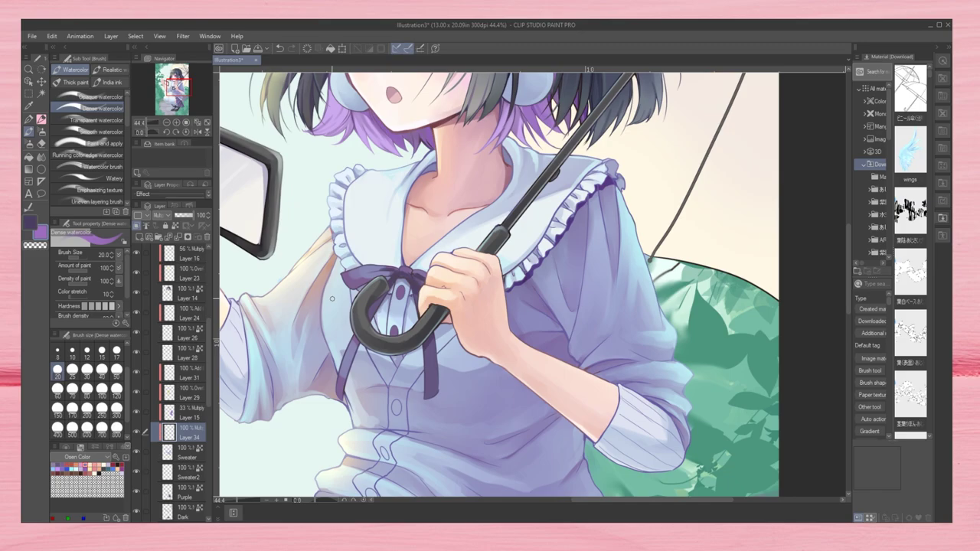
{"action": "left_click", "coordinate": [185, 216]}
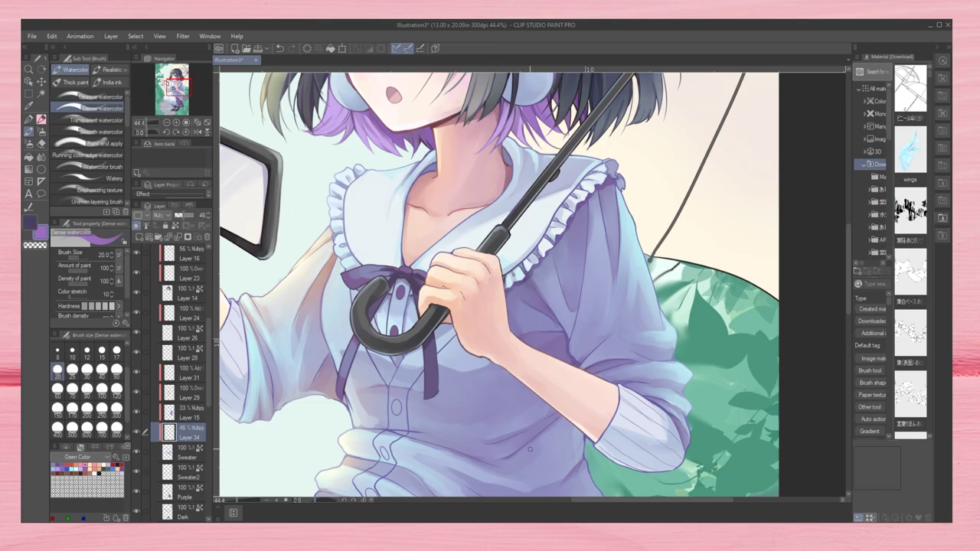
Step: Check the sweater, skirt and legs in a horizontally mirrored view and flip the canvas back
{"action": "left_click", "coordinate": [176, 98]}
{"action": "left_click", "coordinate": [166, 122]}
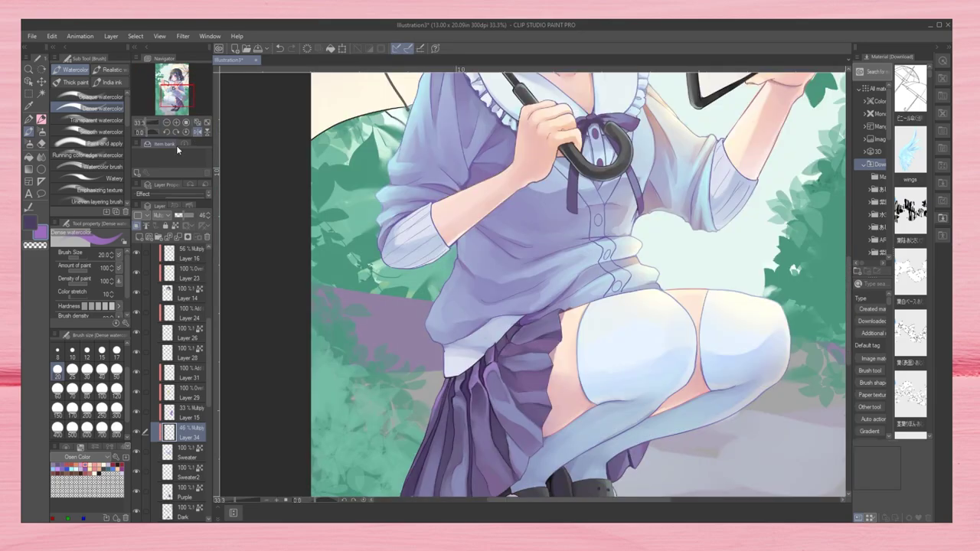
{"action": "left_click", "coordinate": [169, 102]}
{"action": "left_click", "coordinate": [197, 132]}
{"action": "left_click_drag", "start_coordinate": [170, 85], "coordinate": [175, 86]}
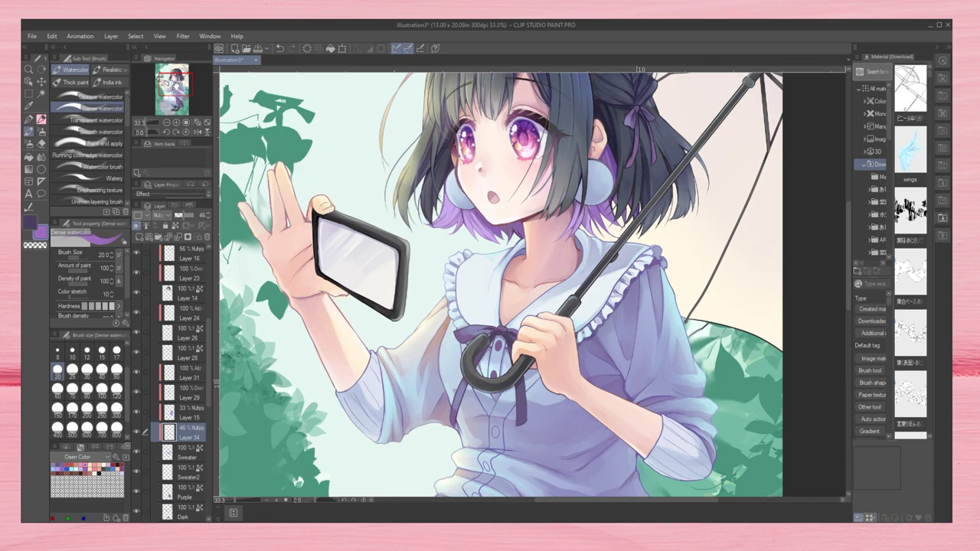
Step: Add a clipped Multiply layer above Layer 33 and paint the umbrella shaft's shadow on the white collar with Opaque watercolor at size 40
{"action": "scroll", "coordinate": [191, 383], "scroll_direction": "down", "scroll_amount": 4}
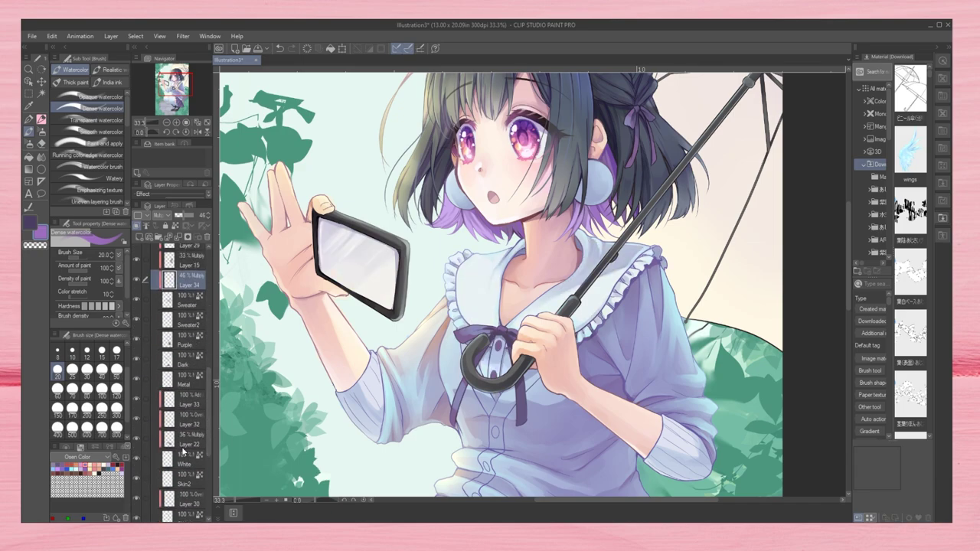
{"action": "left_click", "coordinate": [184, 399]}
{"action": "left_click", "coordinate": [116, 371]}
{"action": "left_click", "coordinate": [56, 463]}
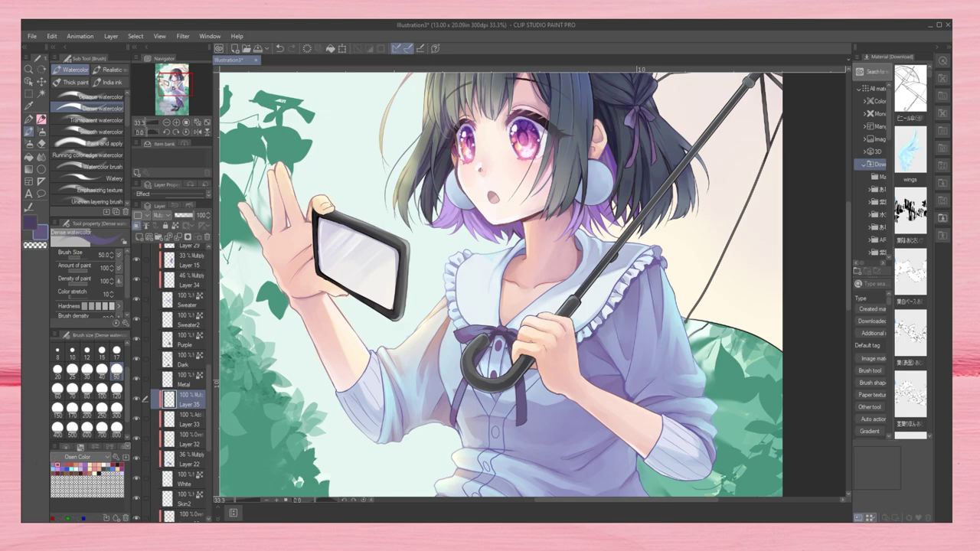
{"action": "scroll", "coordinate": [498, 283], "scroll_direction": "up", "scroll_amount": 1}
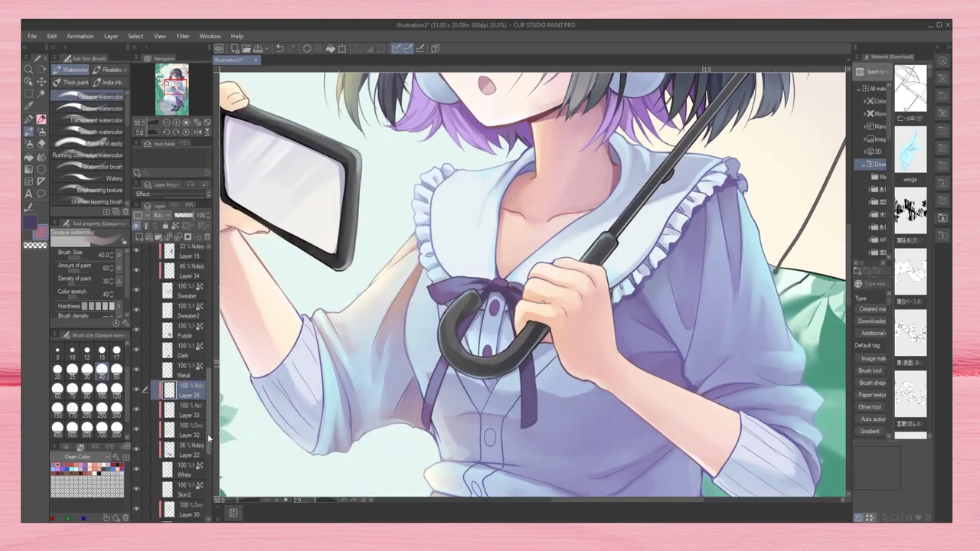
{"action": "left_click", "coordinate": [90, 96]}
{"action": "scroll", "coordinate": [151, 132], "scroll_direction": "down", "scroll_amount": 4}
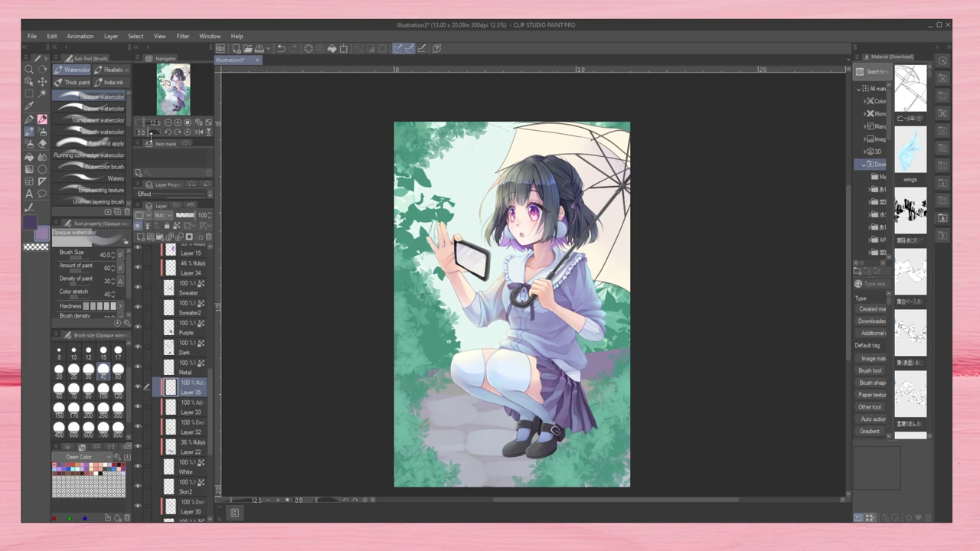
{"action": "scroll", "coordinate": [617, 212], "scroll_direction": "up", "scroll_amount": 3}
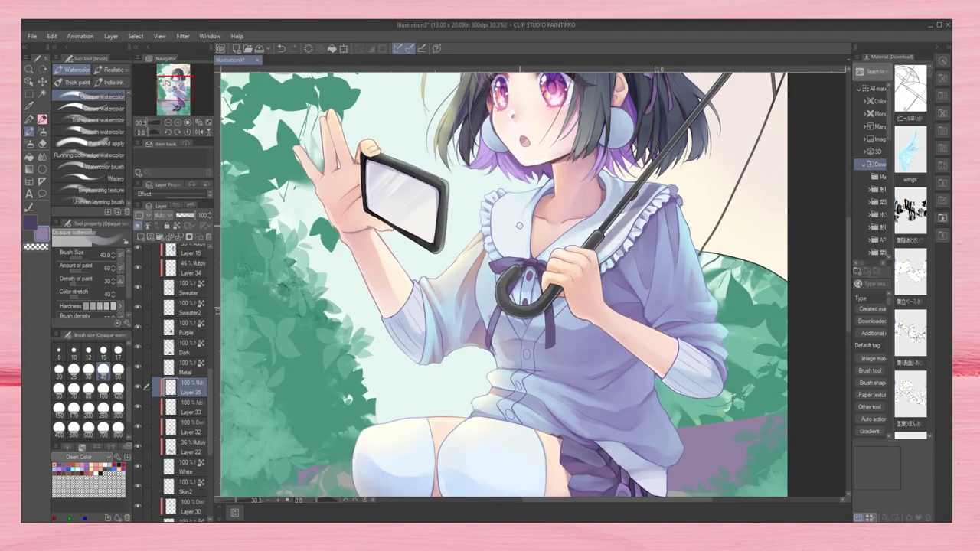
Step: Tint the collar shadow in magenta-purple with the Soft airbrush at size 120, keeping its transparent pixels locked
{"action": "key", "text": "b"}
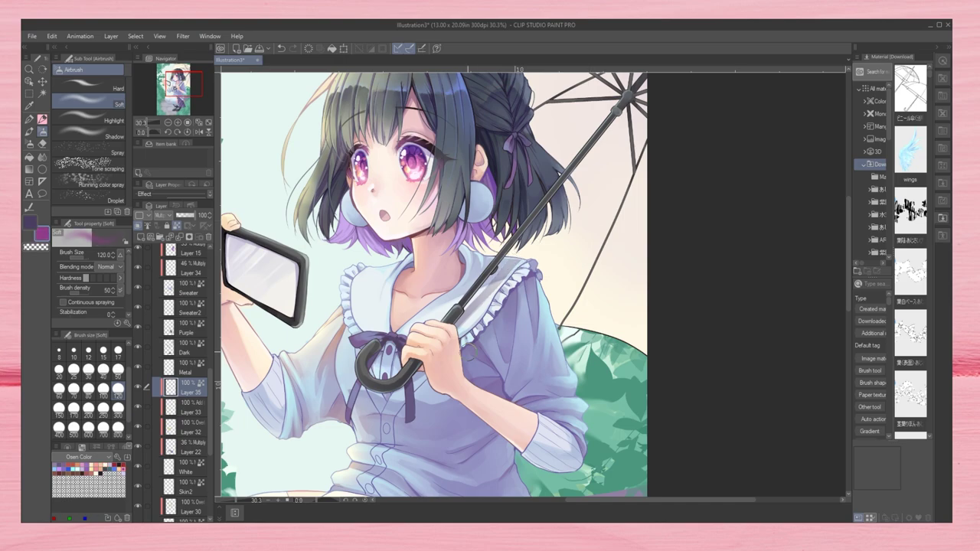
{"action": "scroll", "coordinate": [565, 247], "scroll_direction": "down", "scroll_amount": 5}
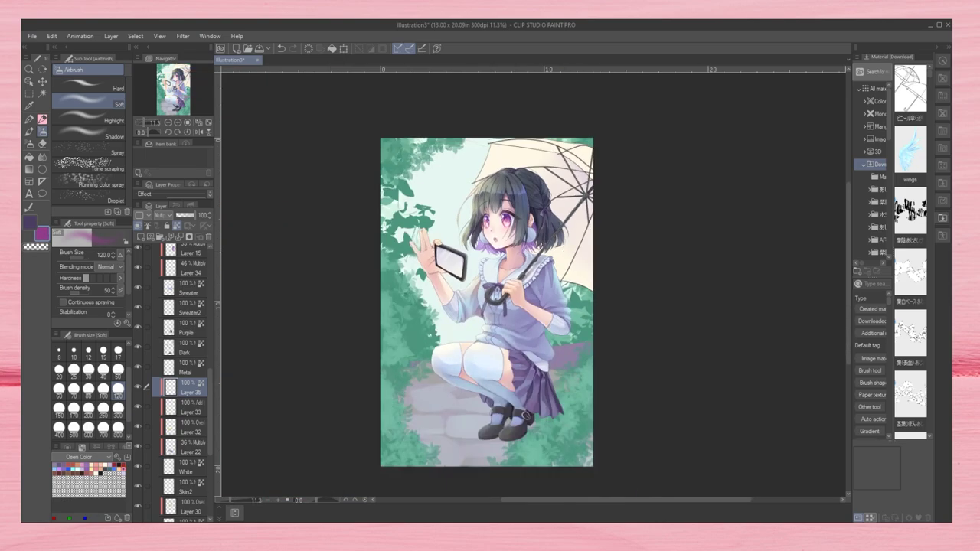
{"action": "scroll", "coordinate": [565, 247], "scroll_direction": "up", "scroll_amount": 2}
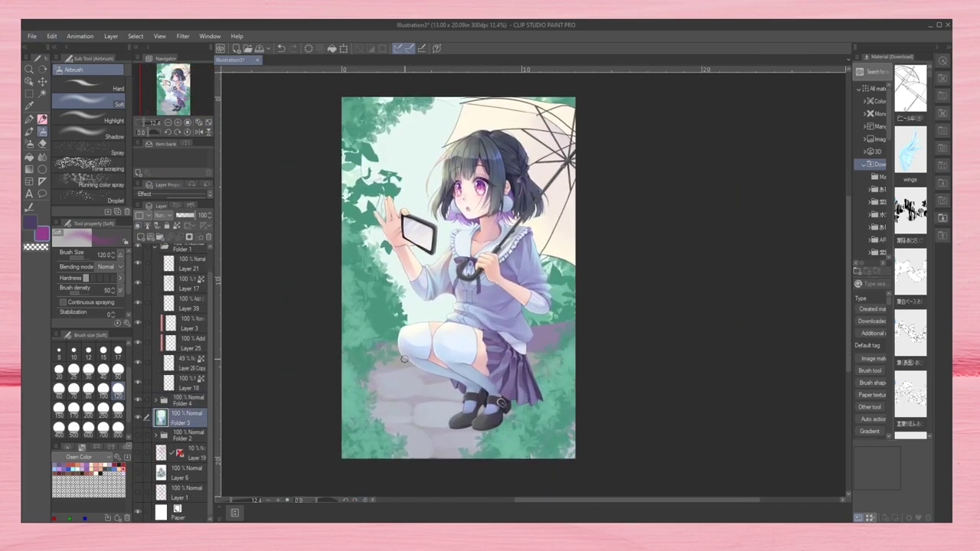
Step: Hide the Folder 3 background and paint a pair of green leaves on Layer 36 above the lower-left bush with the G-pen at size 50
{"action": "scroll", "coordinate": [168, 325], "scroll_direction": "up", "scroll_amount": 1}
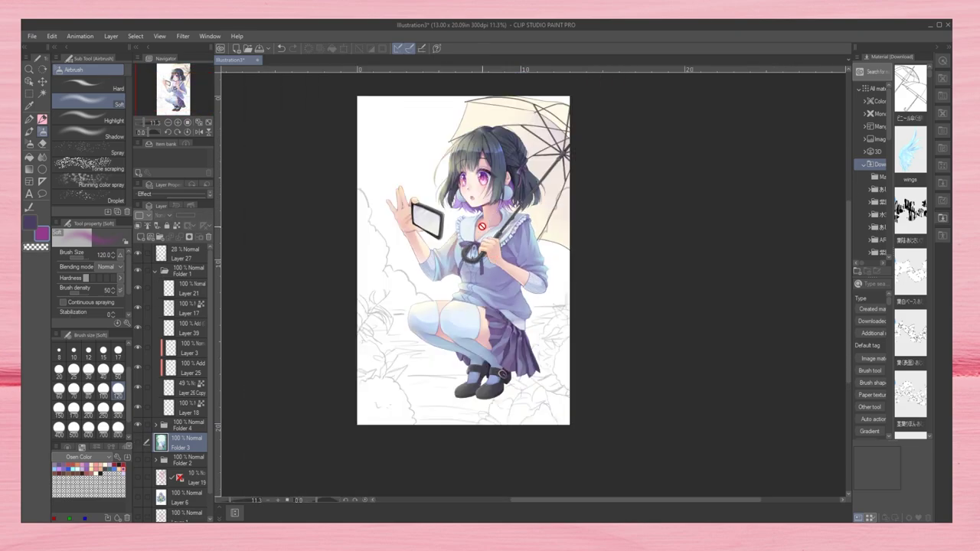
{"action": "scroll", "coordinate": [460, 347], "scroll_direction": "up", "scroll_amount": 2}
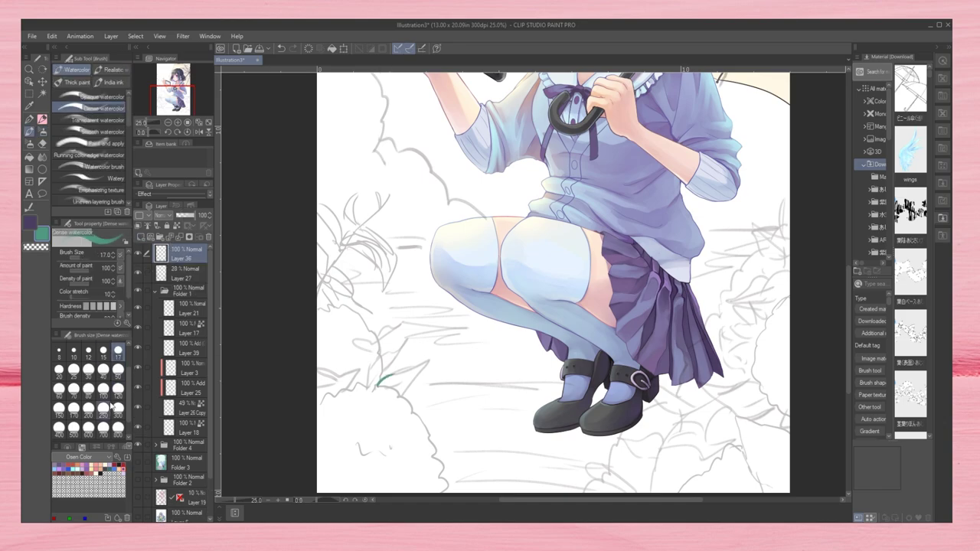
{"action": "mouse_move", "coordinate": [376, 387]}
{"action": "left_mouse_down"}
{"action": "mouse_move", "coordinate": [428, 362]}
{"action": "mouse_move", "coordinate": [397, 399]}
{"action": "mouse_move", "coordinate": [423, 368]}
{"action": "mouse_move", "coordinate": [368, 387]}
{"action": "mouse_move", "coordinate": [402, 350]}
{"action": "left_mouse_up"}
{"action": "key", "text": "bracketright"}
{"action": "key", "text": "bracketright"}
{"action": "key", "text": "bracketright"}
{"action": "key", "text": "bracketright"}
{"action": "key", "text": "p"}
Step: Paint a green sprig with a thin stem and several pointed leaves beside the skirt hem in the canvas's lower-right corner
{"action": "mouse_move", "coordinate": [705, 377]}
{"action": "left_mouse_down"}
{"action": "mouse_move", "coordinate": [744, 392]}
{"action": "mouse_move", "coordinate": [754, 339]}
{"action": "left_mouse_up"}
{"action": "mouse_move", "coordinate": [756, 387]}
{"action": "left_mouse_down"}
{"action": "mouse_move", "coordinate": [759, 345]}
{"action": "mouse_move", "coordinate": [733, 342]}
{"action": "mouse_move", "coordinate": [789, 475]}
{"action": "left_mouse_up"}
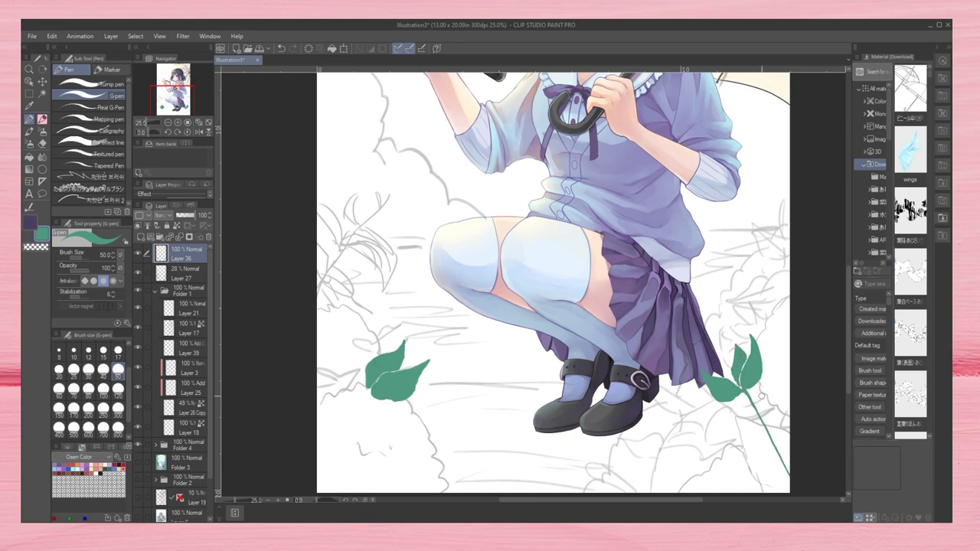
{"action": "left_click_drag", "start_coordinate": [762, 404], "coordinate": [783, 360]}
{"action": "mouse_move", "coordinate": [755, 431]}
{"action": "left_mouse_down"}
{"action": "mouse_move", "coordinate": [720, 421]}
{"action": "mouse_move", "coordinate": [736, 425]}
{"action": "left_mouse_up"}
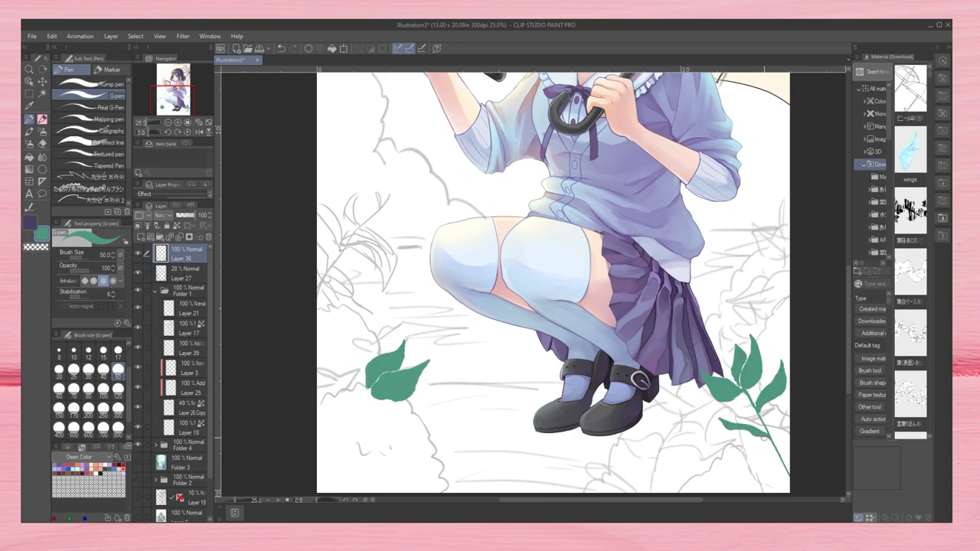
Step: Paint a small green leaf at the canvas's left edge and a large leaf rising from its bottom edge
{"action": "left_click_drag", "start_coordinate": [321, 392], "coordinate": [334, 378]}
{"action": "left_click_drag", "start_coordinate": [177, 107], "coordinate": [176, 111]}
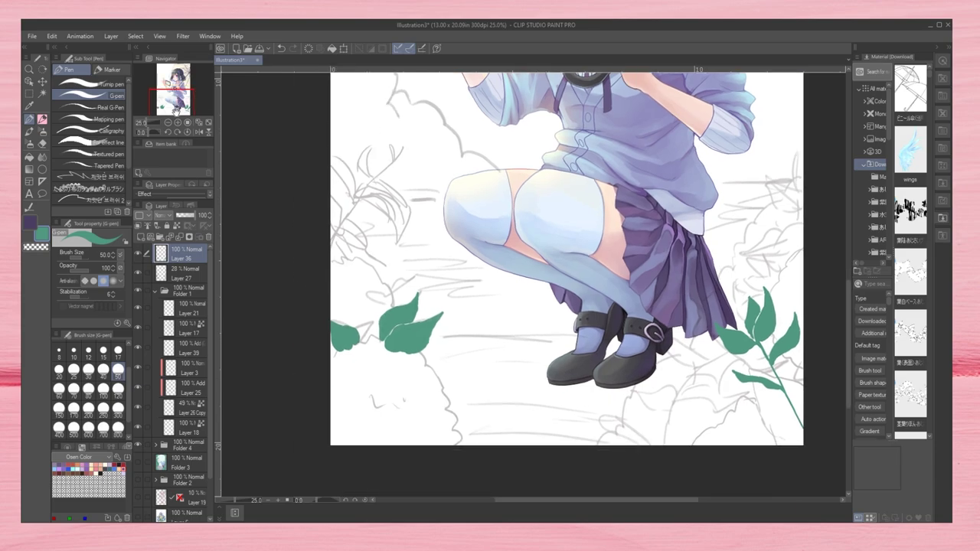
{"action": "mouse_move", "coordinate": [431, 445]}
{"action": "left_mouse_down"}
{"action": "mouse_move", "coordinate": [501, 389]}
{"action": "mouse_move", "coordinate": [490, 434]}
{"action": "left_mouse_up"}
{"action": "mouse_move", "coordinate": [437, 429]}
{"action": "left_mouse_down"}
{"action": "mouse_move", "coordinate": [487, 444]}
{"action": "mouse_move", "coordinate": [473, 445]}
{"action": "left_mouse_up"}
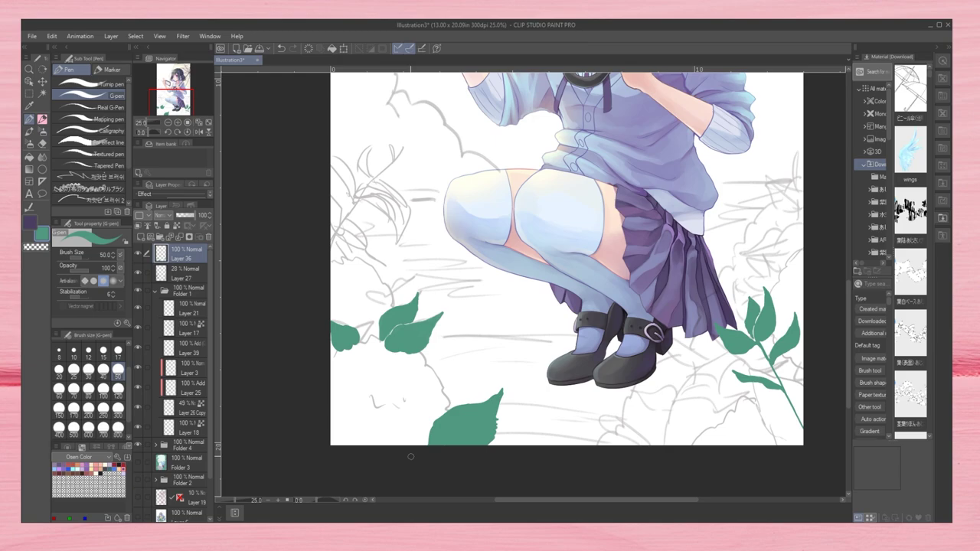
Step: Trim the ragged edges of the large bottom leaf with the Hard eraser and refine its tip with the G-pen at size 17
{"action": "scroll", "coordinate": [410, 456], "scroll_direction": "up", "scroll_amount": 4}
{"action": "scroll", "coordinate": [411, 456], "scroll_direction": "down", "scroll_amount": 2}
{"action": "key", "text": "e"}
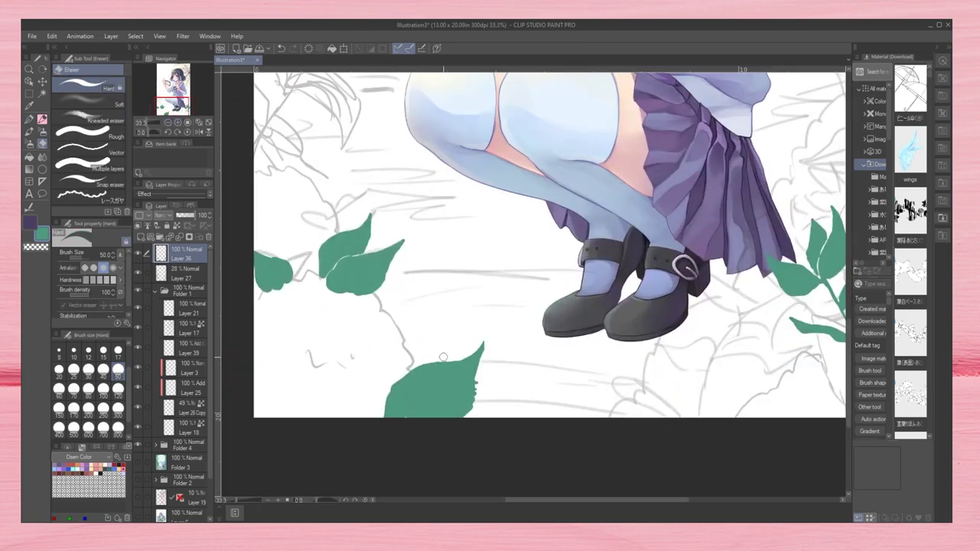
{"action": "left_click_drag", "start_coordinate": [383, 394], "coordinate": [450, 366]}
{"action": "key", "text": "p"}
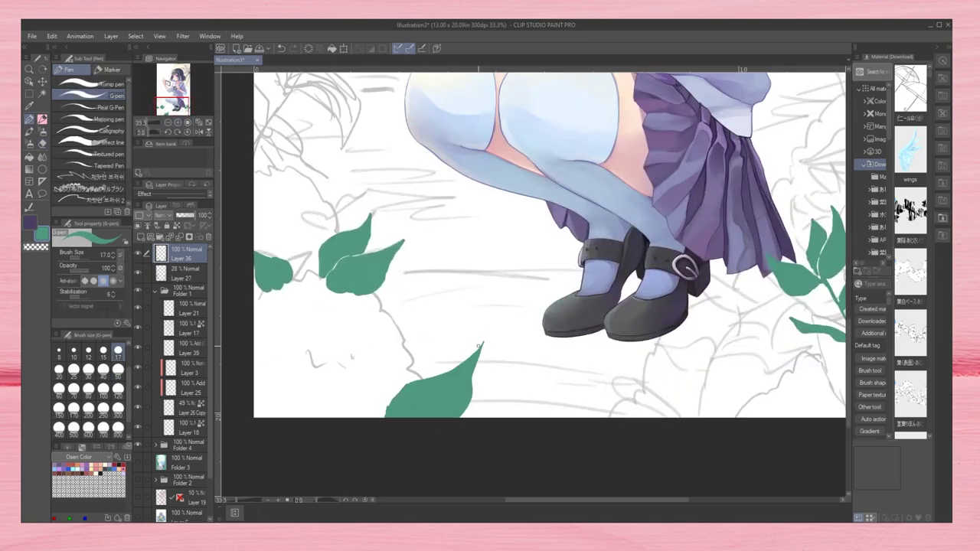
Step: Paint a green plant with a curved stem and slender leaves at the canvas's left edge, using the G-pen at size 30 for the leaves
{"action": "scroll", "coordinate": [445, 423], "scroll_direction": "down", "scroll_amount": 3}
{"action": "scroll", "coordinate": [463, 341], "scroll_direction": "up", "scroll_amount": 2}
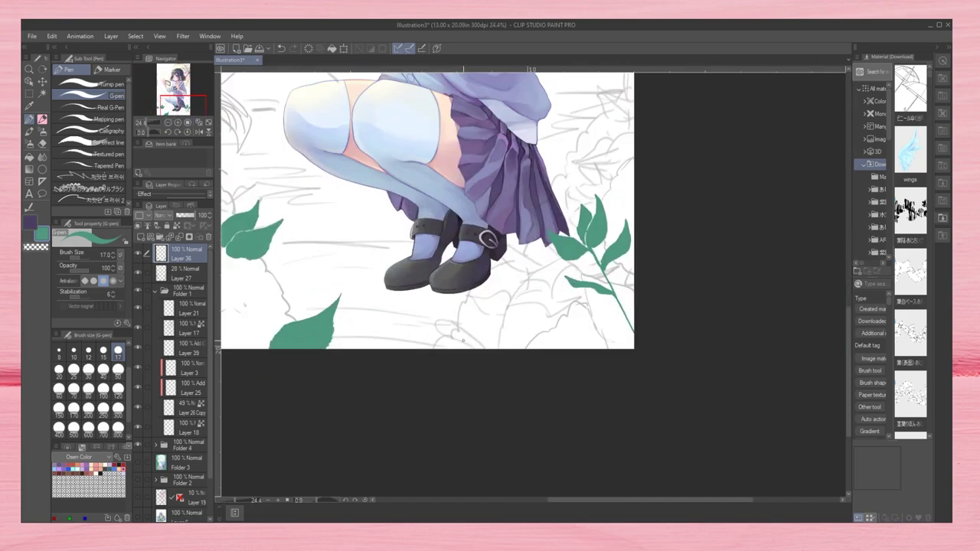
{"action": "mouse_move", "coordinate": [463, 341]}
{"action": "left_mouse_down"}
{"action": "mouse_move", "coordinate": [596, 425]}
{"action": "mouse_move", "coordinate": [646, 491]}
{"action": "left_mouse_up"}
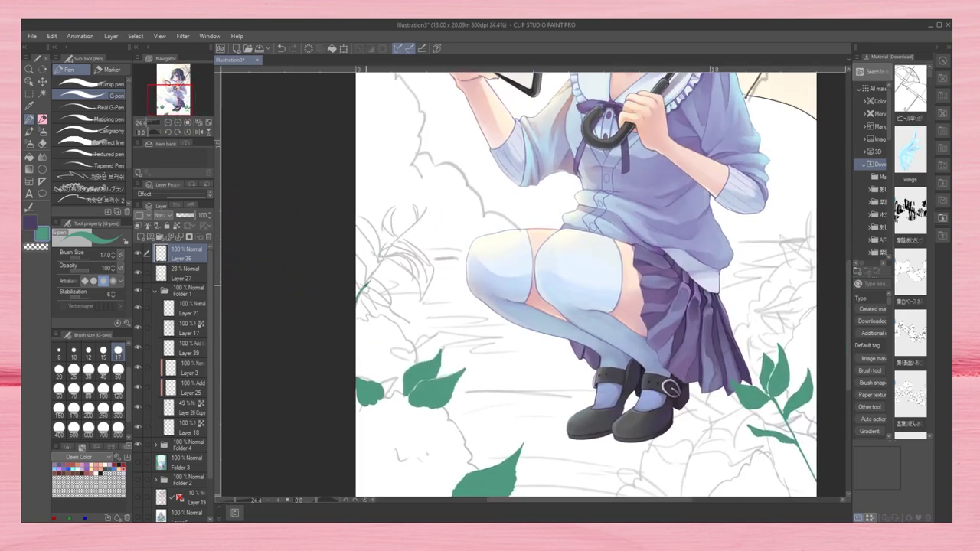
{"action": "left_click_drag", "start_coordinate": [420, 216], "coordinate": [349, 303]}
{"action": "left_click_drag", "start_coordinate": [358, 230], "coordinate": [376, 260]}
{"action": "left_click", "coordinate": [89, 369]}
{"action": "mouse_move", "coordinate": [360, 222]}
{"action": "left_mouse_down"}
{"action": "mouse_move", "coordinate": [365, 263]}
{"action": "mouse_move", "coordinate": [393, 260]}
{"action": "mouse_move", "coordinate": [421, 305]}
{"action": "left_mouse_up"}
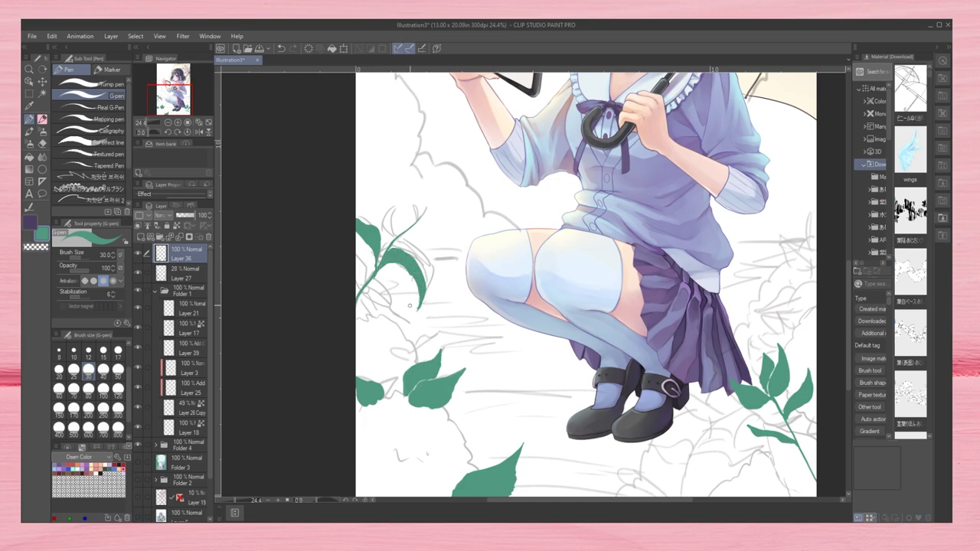
{"action": "mouse_move", "coordinate": [392, 237]}
{"action": "left_mouse_down"}
{"action": "mouse_move", "coordinate": [387, 205]}
{"action": "mouse_move", "coordinate": [397, 202]}
{"action": "left_mouse_up"}
{"action": "mouse_move", "coordinate": [369, 249]}
{"action": "left_mouse_down"}
{"action": "mouse_move", "coordinate": [360, 275]}
{"action": "mouse_move", "coordinate": [354, 267]}
{"action": "left_mouse_up"}
{"action": "mouse_move", "coordinate": [396, 239]}
{"action": "left_mouse_down"}
{"action": "mouse_move", "coordinate": [423, 234]}
{"action": "mouse_move", "coordinate": [414, 245]}
{"action": "left_mouse_up"}
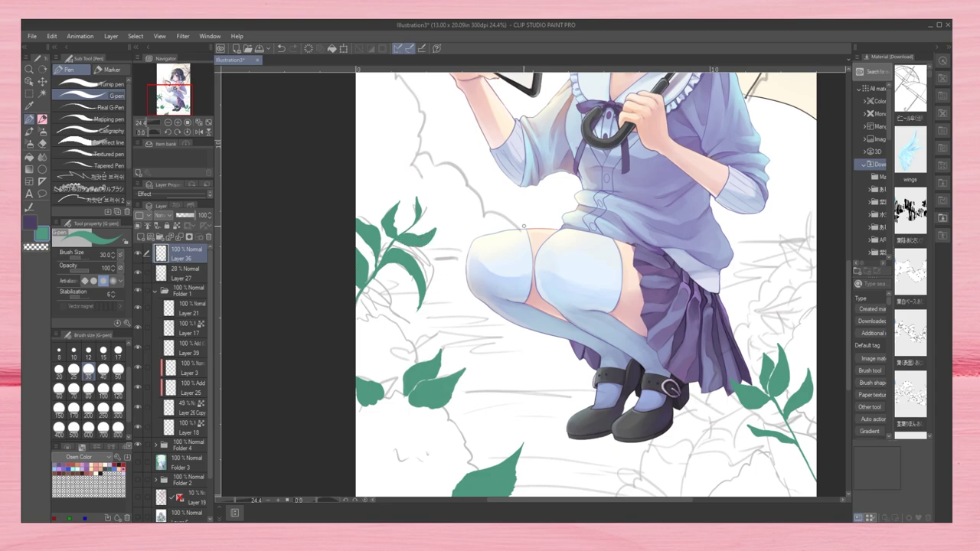
Step: Fill out the left plant with more leaflets and a large drooping leaf, raising the G-pen size to 40
{"action": "left_click_drag", "start_coordinate": [379, 277], "coordinate": [358, 298]}
{"action": "key", "text": "e"}
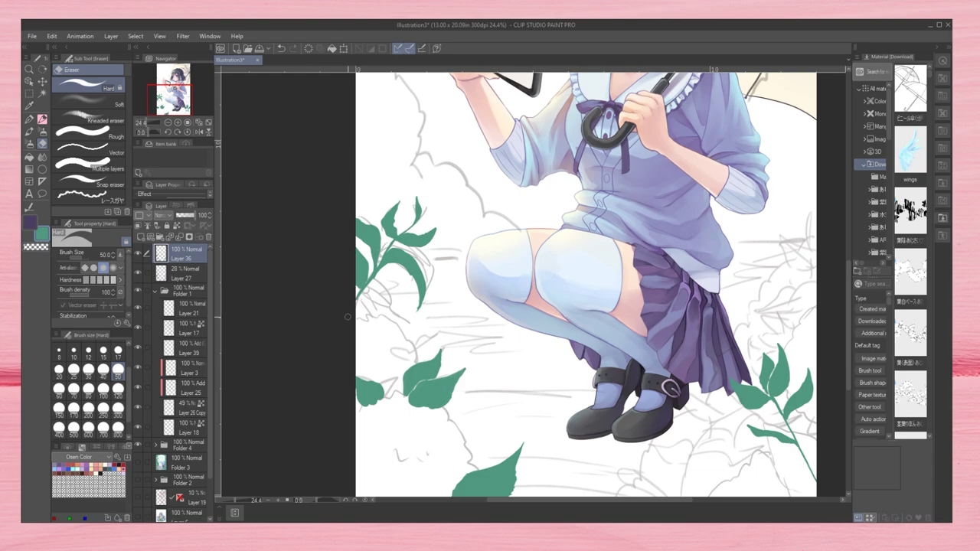
{"action": "key", "text": "p"}
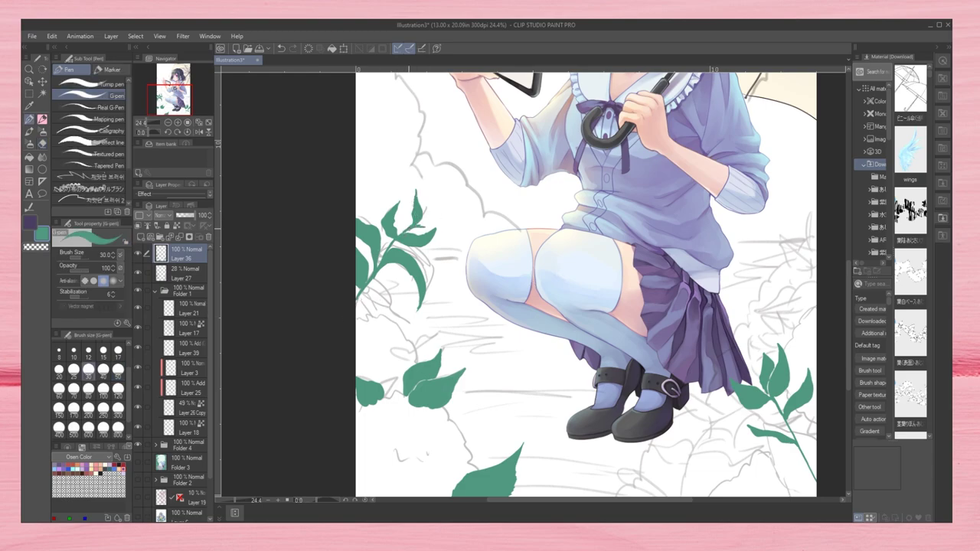
{"action": "left_click_drag", "start_coordinate": [442, 217], "coordinate": [420, 227]}
{"action": "mouse_move", "coordinate": [359, 250]}
{"action": "left_mouse_down"}
{"action": "mouse_move", "coordinate": [395, 289]}
{"action": "mouse_move", "coordinate": [365, 315]}
{"action": "left_mouse_up"}
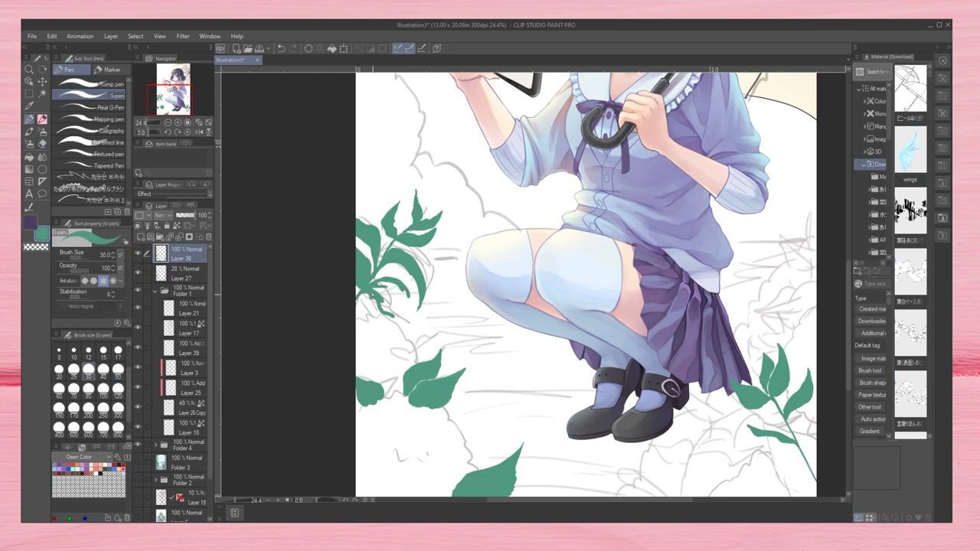
{"action": "left_click_drag", "start_coordinate": [412, 289], "coordinate": [399, 353]}
{"action": "key", "text": "bracketright"}
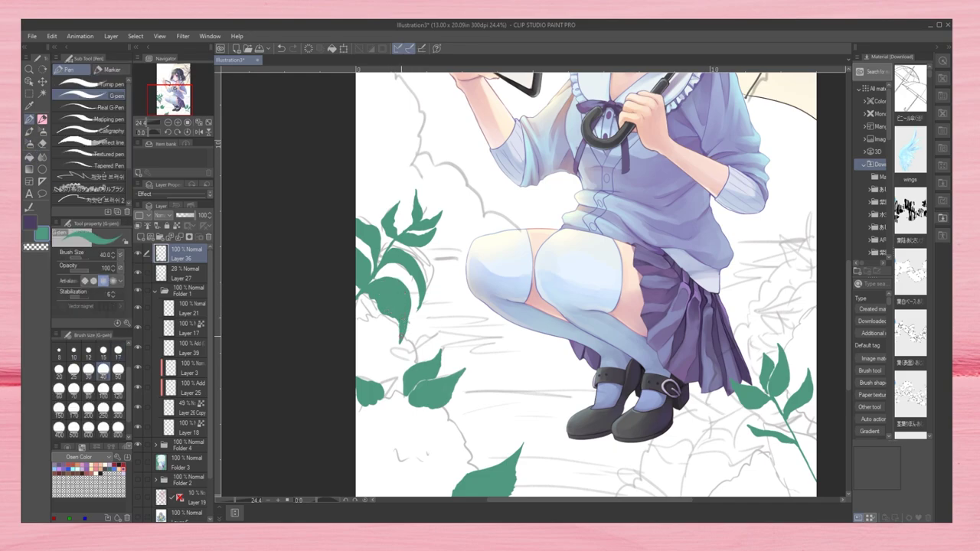
Step: Widen the upper leaf of the pair below the left plant with the G-pen at size 17
{"action": "key", "text": "bracketleft"}
{"action": "key", "text": "bracketleft"}
{"action": "key", "text": "bracketleft"}
{"action": "key", "text": "bracketleft"}
{"action": "scroll", "coordinate": [458, 207], "scroll_direction": "up", "scroll_amount": 1}
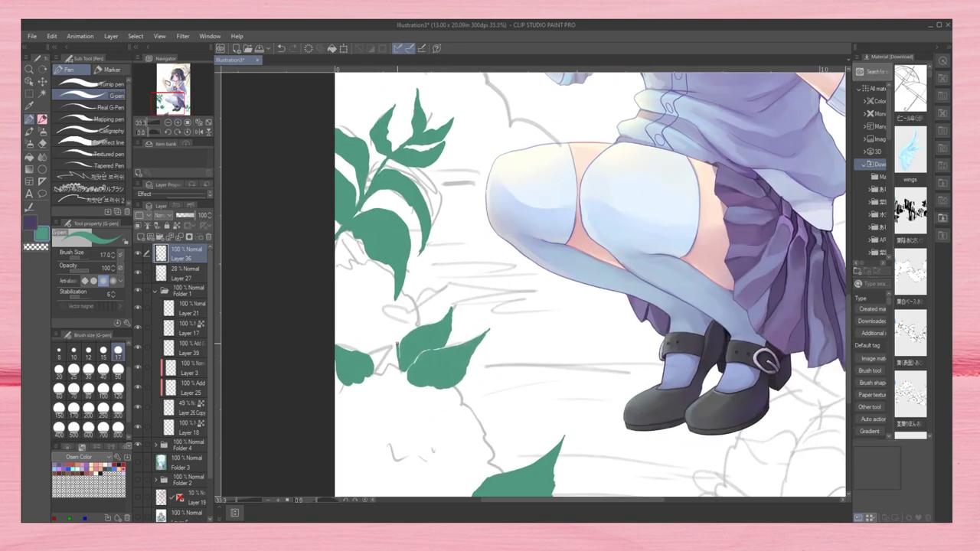
{"action": "left_click_drag", "start_coordinate": [397, 351], "coordinate": [450, 303]}
Step: Fill out the lower leaf of the right sprig and add a broad leaf at the canvas edge with the G-pen at size 25
{"action": "scroll", "coordinate": [310, 313], "scroll_direction": "down", "scroll_amount": 3}
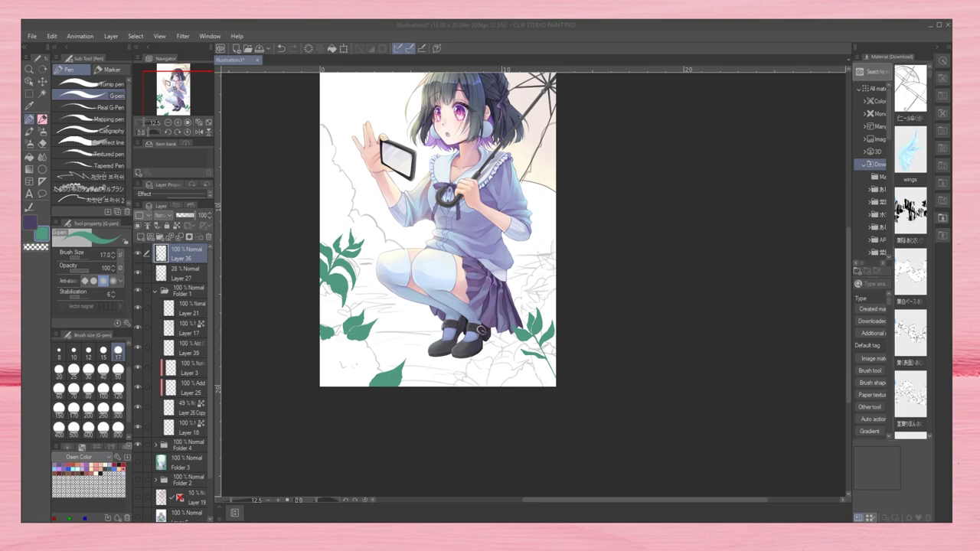
{"action": "scroll", "coordinate": [555, 350], "scroll_direction": "up", "scroll_amount": 3}
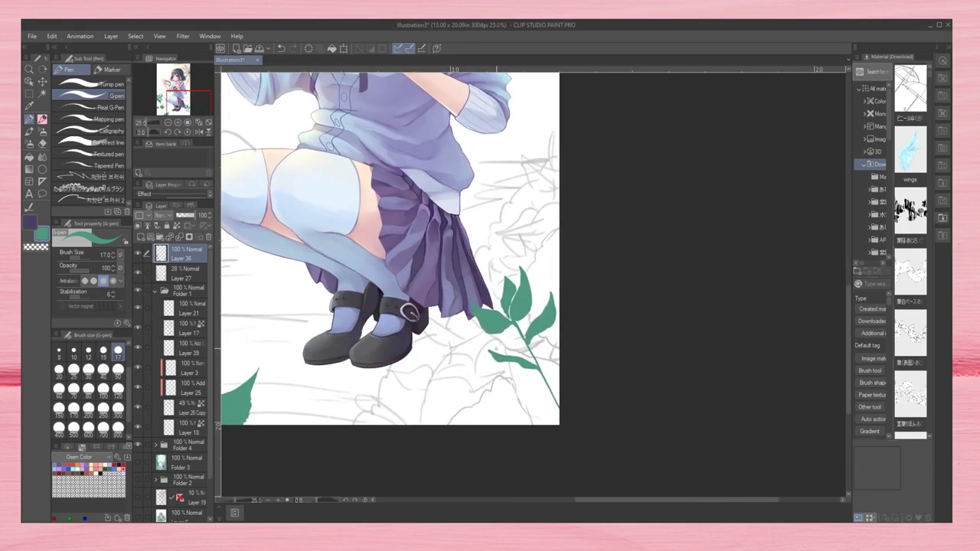
{"action": "scroll", "coordinate": [497, 274], "scroll_direction": "up", "scroll_amount": 1}
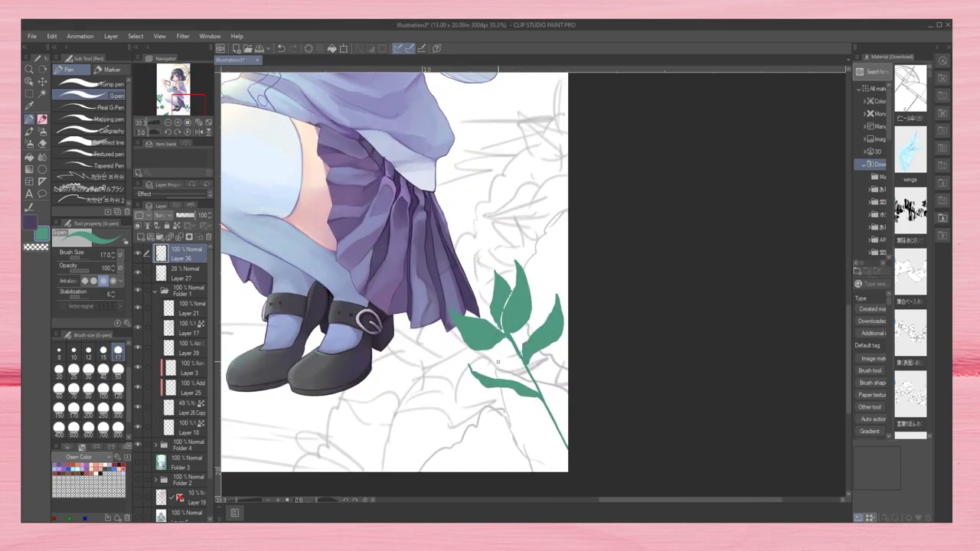
{"action": "scroll", "coordinate": [530, 232], "scroll_direction": "up", "scroll_amount": 8}
{"action": "scroll", "coordinate": [529, 232], "scroll_direction": "down", "scroll_amount": 7}
{"action": "key", "text": "e"}
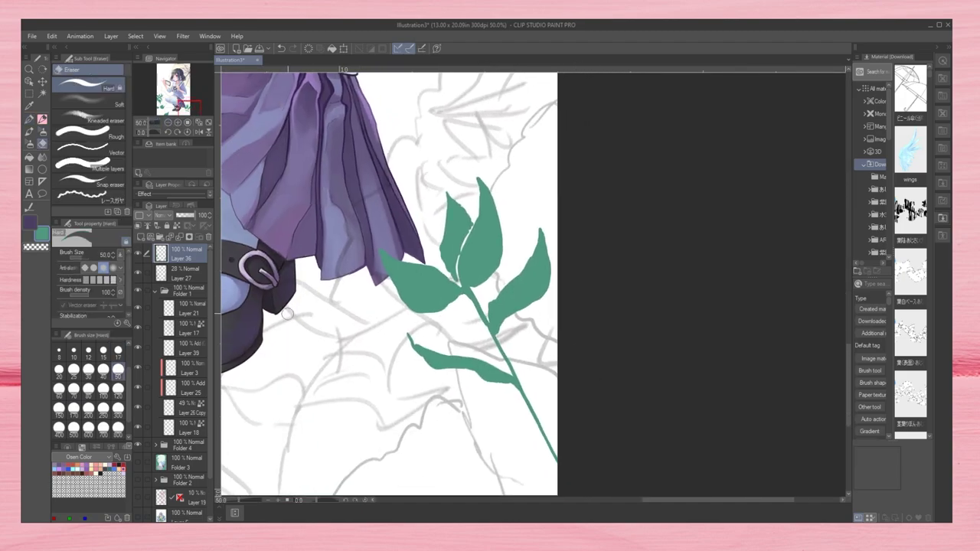
{"action": "key", "text": "p"}
{"action": "scroll", "coordinate": [287, 314], "scroll_direction": "down", "scroll_amount": 1}
{"action": "scroll", "coordinate": [375, 360], "scroll_direction": "up", "scroll_amount": 2}
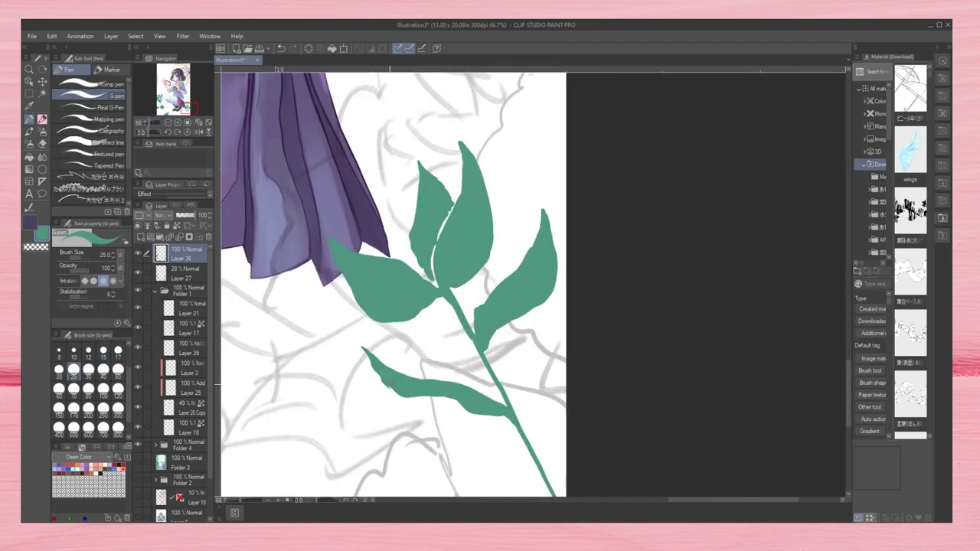
{"action": "mouse_move", "coordinate": [389, 387]}
{"action": "left_mouse_down"}
{"action": "mouse_move", "coordinate": [432, 400]}
{"action": "mouse_move", "coordinate": [425, 376]}
{"action": "mouse_move", "coordinate": [458, 414]}
{"action": "mouse_move", "coordinate": [516, 377]}
{"action": "mouse_move", "coordinate": [509, 380]}
{"action": "mouse_move", "coordinate": [543, 323]}
{"action": "mouse_move", "coordinate": [544, 370]}
{"action": "mouse_move", "coordinate": [522, 412]}
{"action": "mouse_move", "coordinate": [554, 395]}
{"action": "mouse_move", "coordinate": [515, 409]}
{"action": "mouse_move", "coordinate": [547, 392]}
{"action": "mouse_move", "coordinate": [576, 304]}
{"action": "mouse_move", "coordinate": [528, 303]}
{"action": "left_mouse_up"}
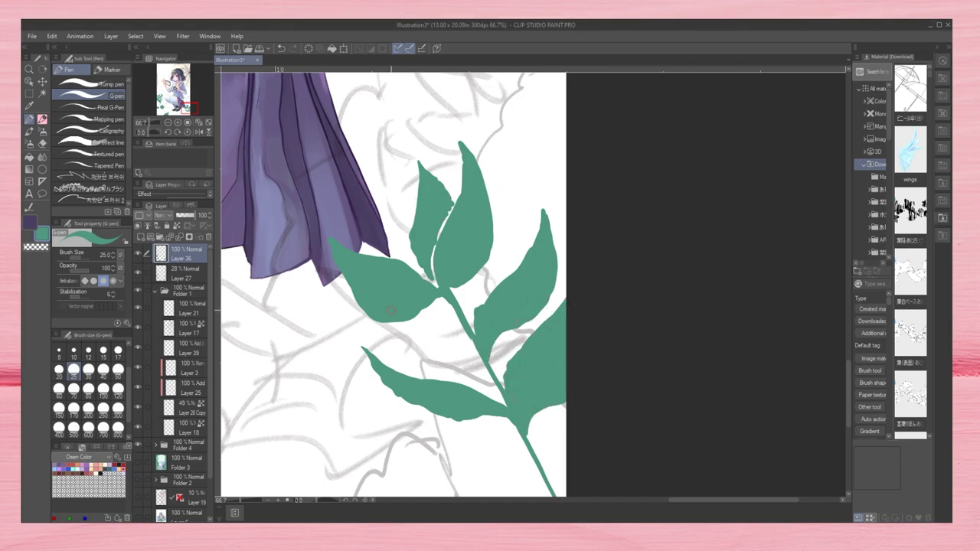
Step: Paint a large purple-blue hydrangea over the lower-left bush on Layer 37 with the ajisai leaves2 decoration brush at size 300
{"action": "key", "text": "ctrl+minus"}
{"action": "key", "text": "ctrl+minus"}
{"action": "key", "text": "ctrl+minus"}
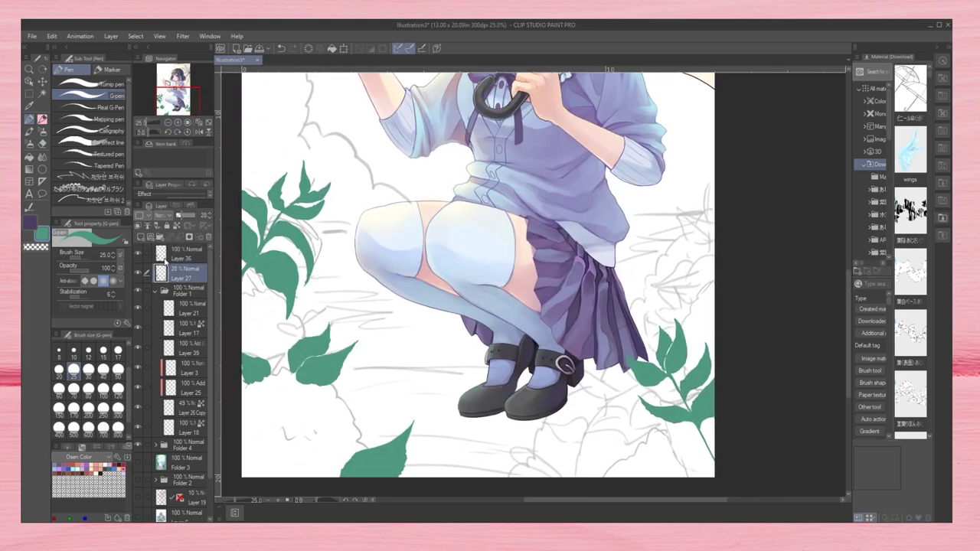
{"action": "left_click", "coordinate": [138, 418]}
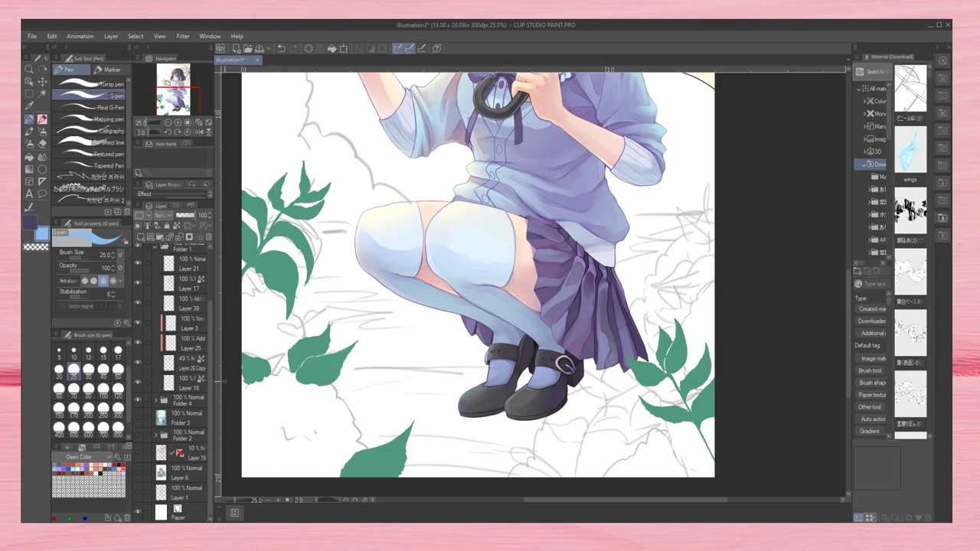
{"action": "left_click", "coordinate": [29, 144]}
{"action": "left_click", "coordinate": [85, 201]}
{"action": "mouse_move", "coordinate": [261, 360]}
{"action": "left_mouse_down"}
{"action": "mouse_move", "coordinate": [283, 406]}
{"action": "mouse_move", "coordinate": [366, 443]}
{"action": "left_mouse_up"}
{"action": "scroll", "coordinate": [180, 345], "scroll_direction": "up", "scroll_amount": 2}
Step: Add a layer above Layer 27 and try painting a second hydrangea behind the left leaves with the brush at size 300
{"action": "left_click", "coordinate": [184, 291]}
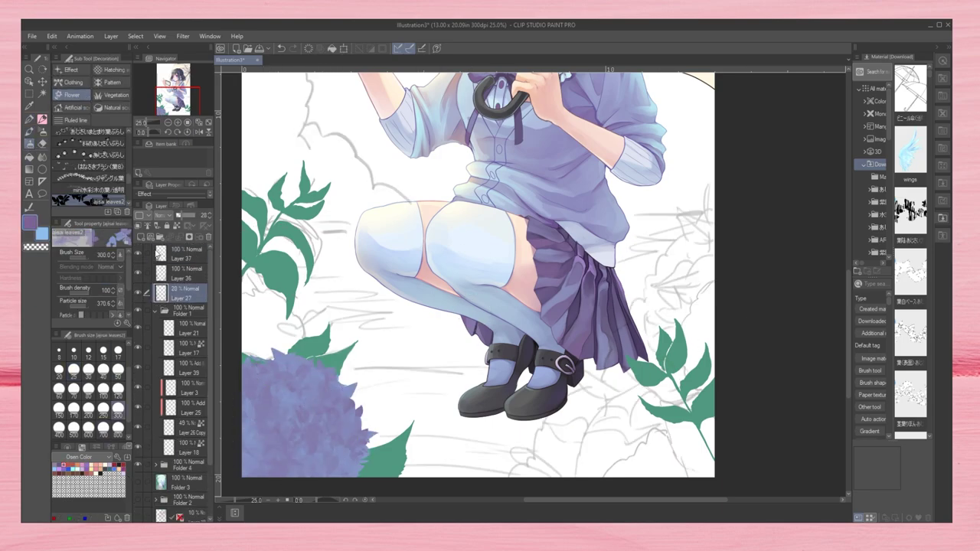
{"action": "key", "text": "ctrl+shift+n"}
{"action": "left_click_drag", "start_coordinate": [265, 356], "coordinate": [260, 283]}
{"action": "key", "text": "ctrl+minus"}
{"action": "key", "text": "ctrl+minus"}
{"action": "key", "text": "ctrl+minus"}
{"action": "key", "text": "ctrl+minus"}
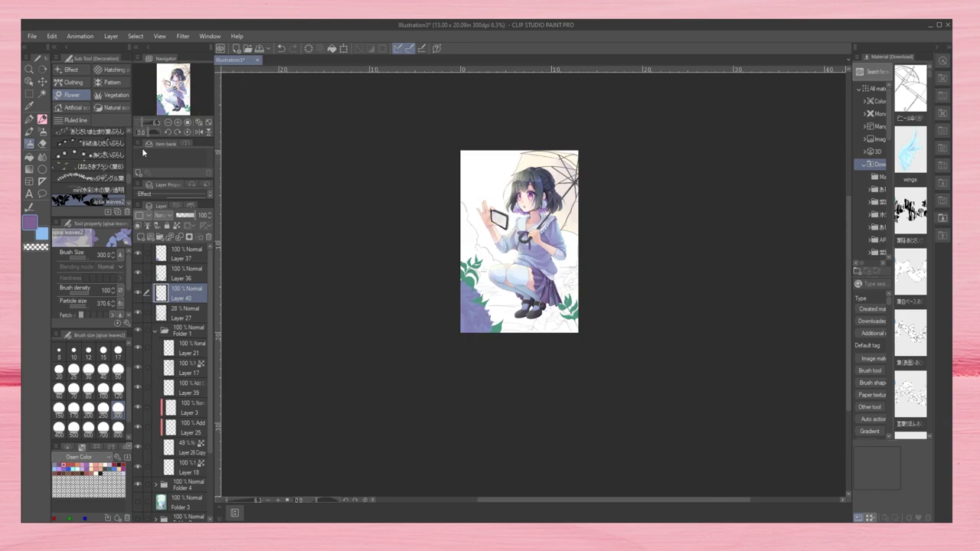
Step: Paint the second hydrangea behind the left leaves with the ajisai leaves2 brush at size 250 and a smaller particle size
{"action": "key", "text": "ctrl+plus"}
{"action": "key", "text": "ctrl+plus"}
{"action": "key", "text": "ctrl+plus"}
{"action": "key", "text": "ctrl+plus"}
{"action": "left_click", "coordinate": [104, 409]}
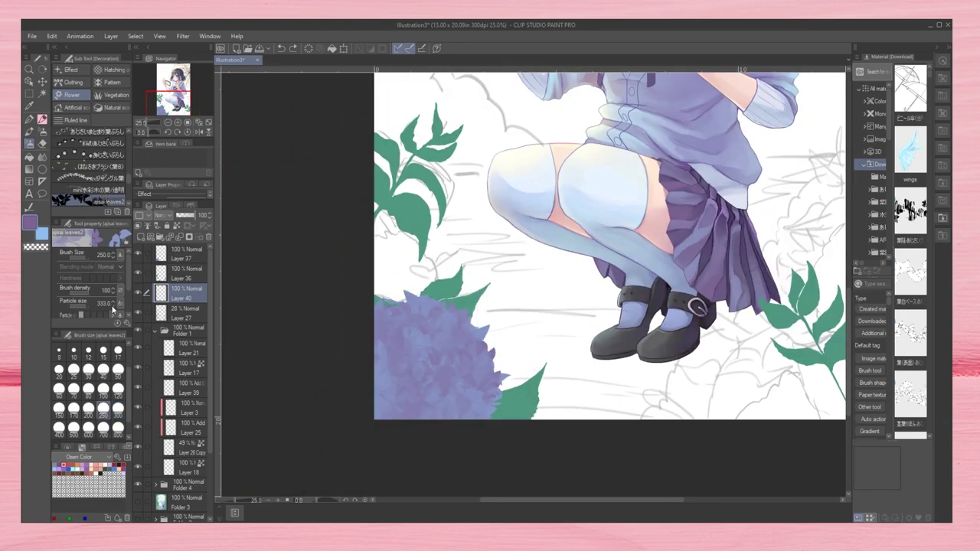
{"action": "left_click_drag", "start_coordinate": [386, 300], "coordinate": [417, 233]}
{"action": "key", "text": "ctrl+plus"}
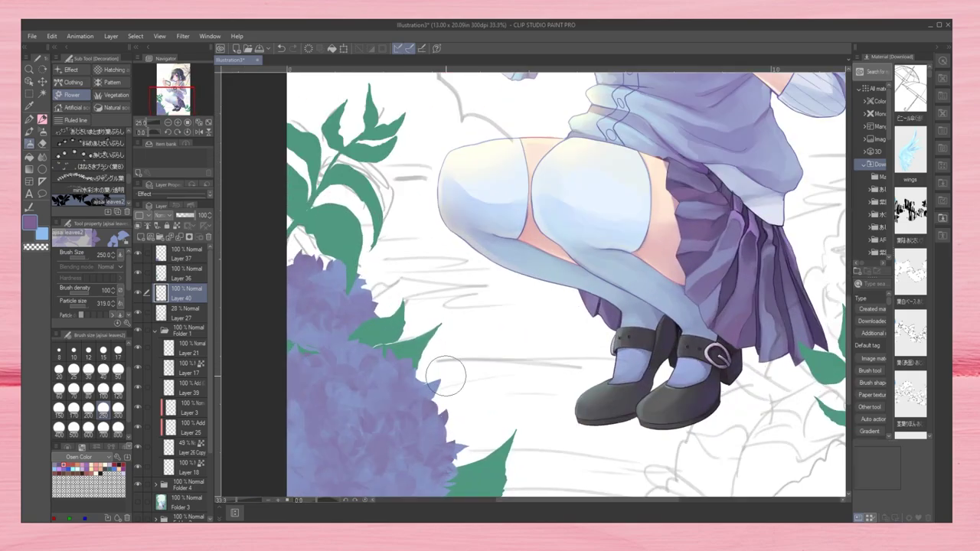
{"action": "scroll", "coordinate": [447, 376], "scroll_direction": "up", "scroll_amount": 1}
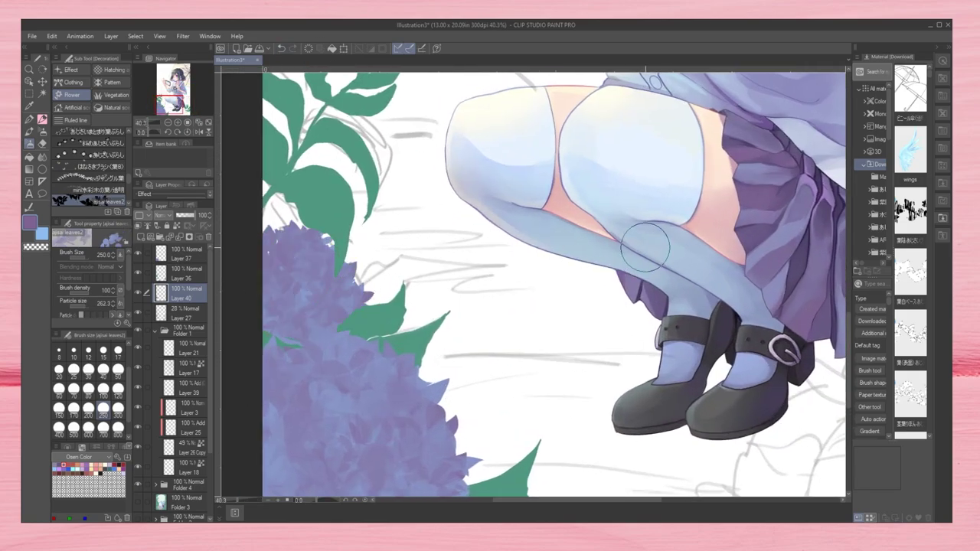
Step: Paint a hydrangea below the shoes, then another behind the right sprig beside the skirt on a new layer beneath Layer 40
{"action": "scroll", "coordinate": [646, 245], "scroll_direction": "down", "scroll_amount": 3}
{"action": "mouse_move", "coordinate": [551, 395]}
{"action": "left_mouse_down"}
{"action": "mouse_move", "coordinate": [537, 406]}
{"action": "mouse_move", "coordinate": [613, 376]}
{"action": "mouse_move", "coordinate": [667, 276]}
{"action": "mouse_move", "coordinate": [617, 325]}
{"action": "left_mouse_up"}
{"action": "key", "text": "ctrl+shift+n"}
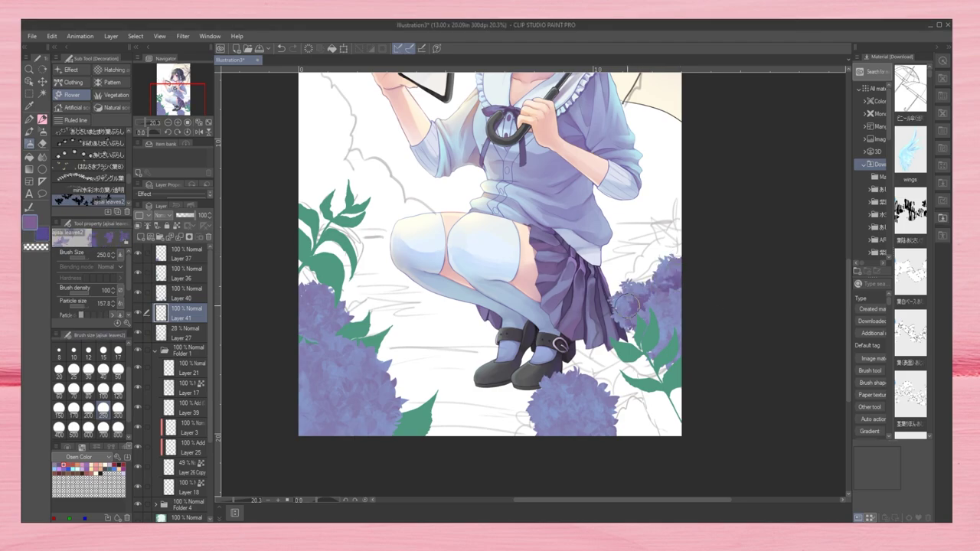
{"action": "scroll", "coordinate": [763, 245], "scroll_direction": "down", "scroll_amount": 2}
{"action": "left_click_drag", "start_coordinate": [181, 77], "coordinate": [178, 77]}
{"action": "scroll", "coordinate": [179, 78], "scroll_direction": "up", "scroll_amount": 2}
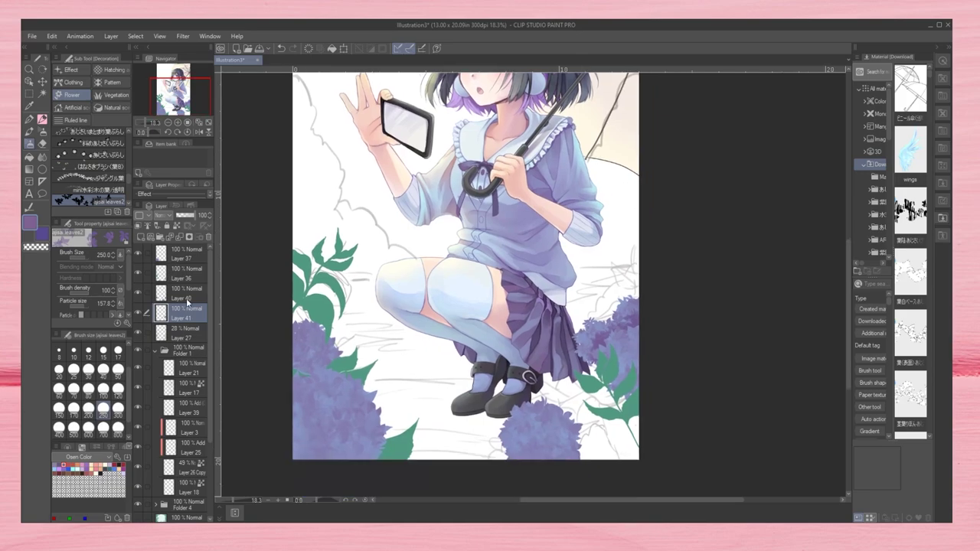
Step: Fill the canvas's lower-right corner with hydrangea blooms on Layer 37, using a particle size of 435.8
{"action": "left_click", "coordinate": [170, 257]}
{"action": "left_click_drag", "start_coordinate": [87, 308], "coordinate": [103, 307]}
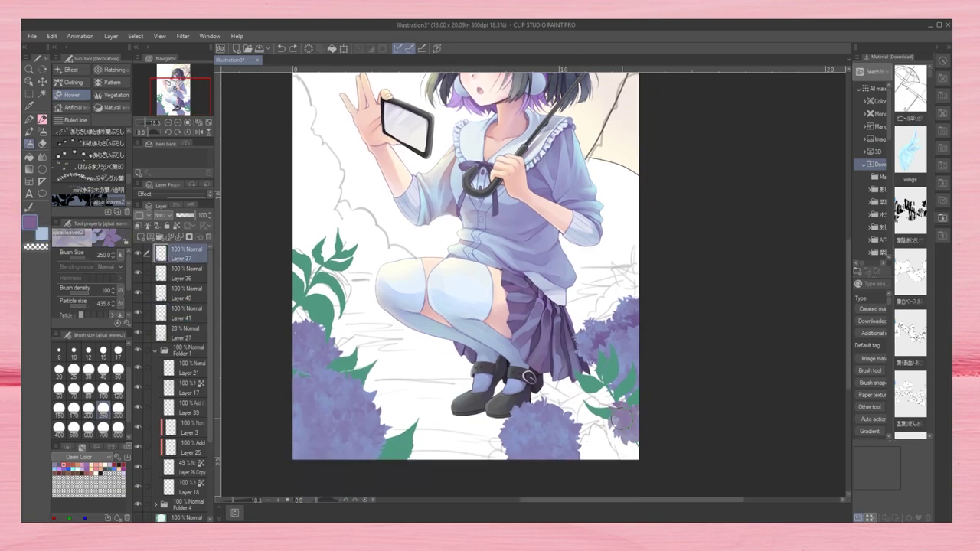
{"action": "left_click_drag", "start_coordinate": [549, 440], "coordinate": [632, 417]}
Step: Show the Folder 3 background again and add a new layer directly above it
{"action": "scroll", "coordinate": [144, 126], "scroll_direction": "down", "scroll_amount": 1}
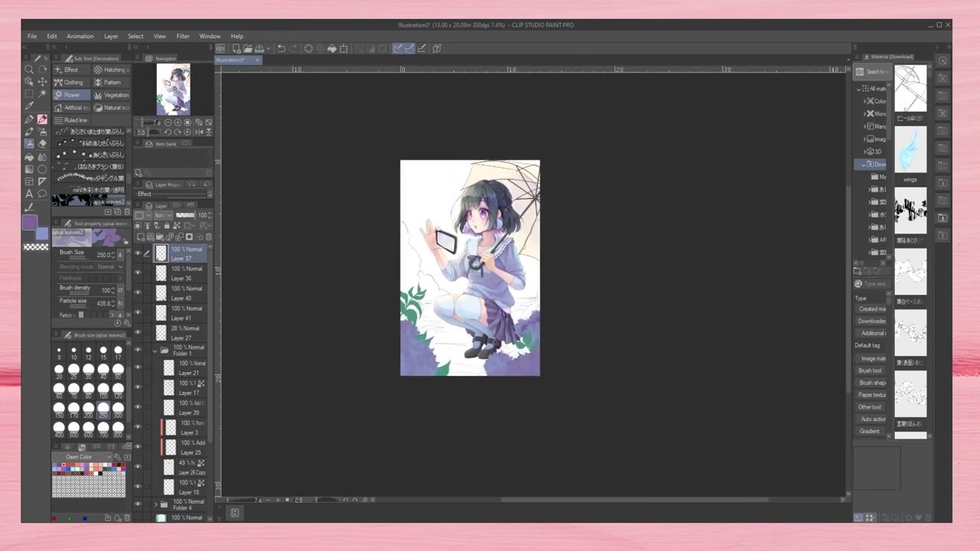
{"action": "scroll", "coordinate": [146, 429], "scroll_direction": "down", "scroll_amount": 3}
{"action": "left_click", "coordinate": [139, 438]}
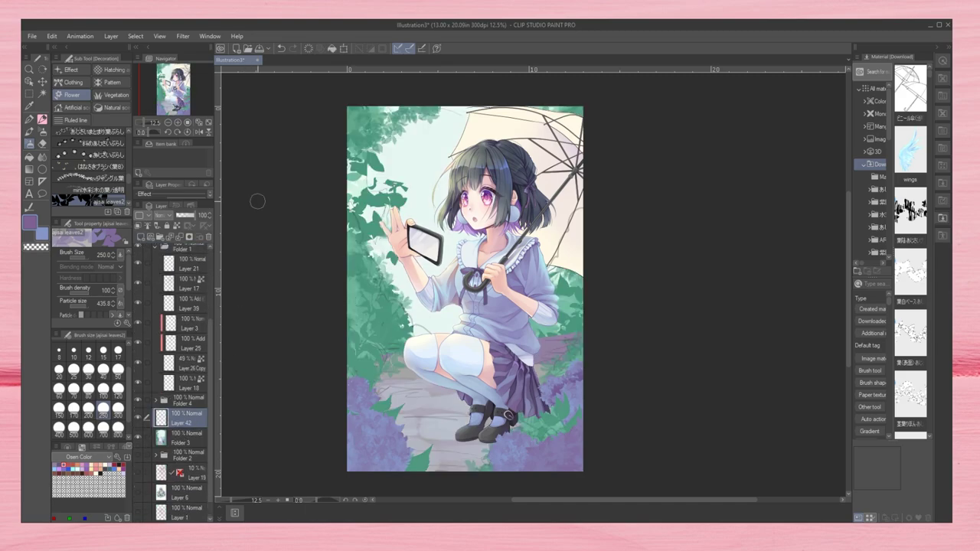
Step: Try sketching rough dark lines over the phone with the G-pen at size 15 on a new top layer
{"action": "scroll", "coordinate": [437, 405], "scroll_direction": "up", "scroll_amount": 1}
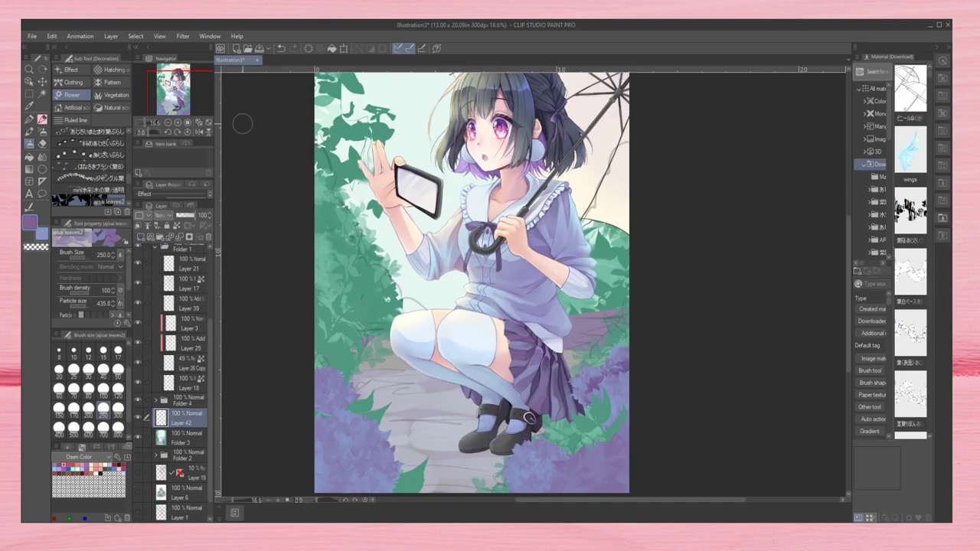
{"action": "left_click", "coordinate": [197, 97]}
{"action": "scroll", "coordinate": [482, 168], "scroll_direction": "up", "scroll_amount": 2}
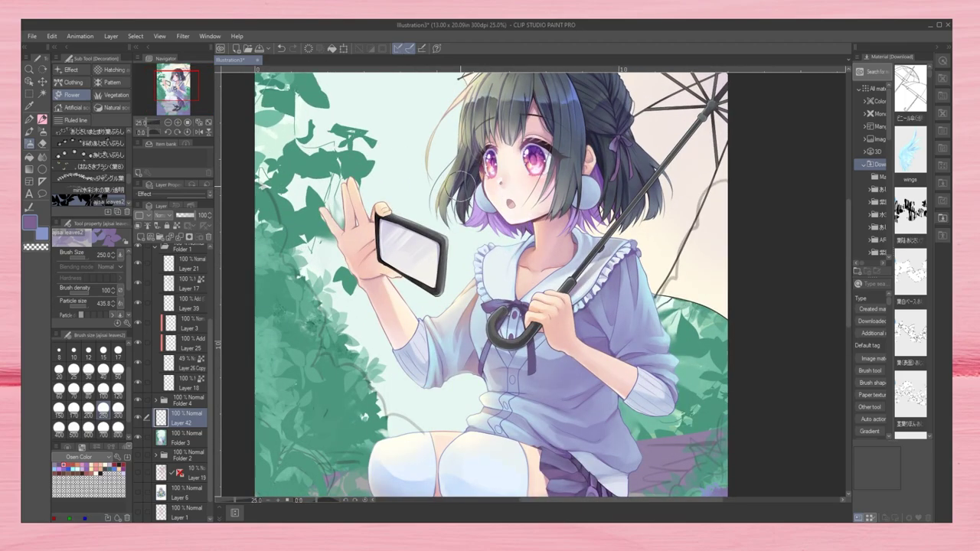
{"action": "scroll", "coordinate": [490, 283], "scroll_direction": "up", "scroll_amount": 2}
{"action": "key", "text": "ctrl+shift+n"}
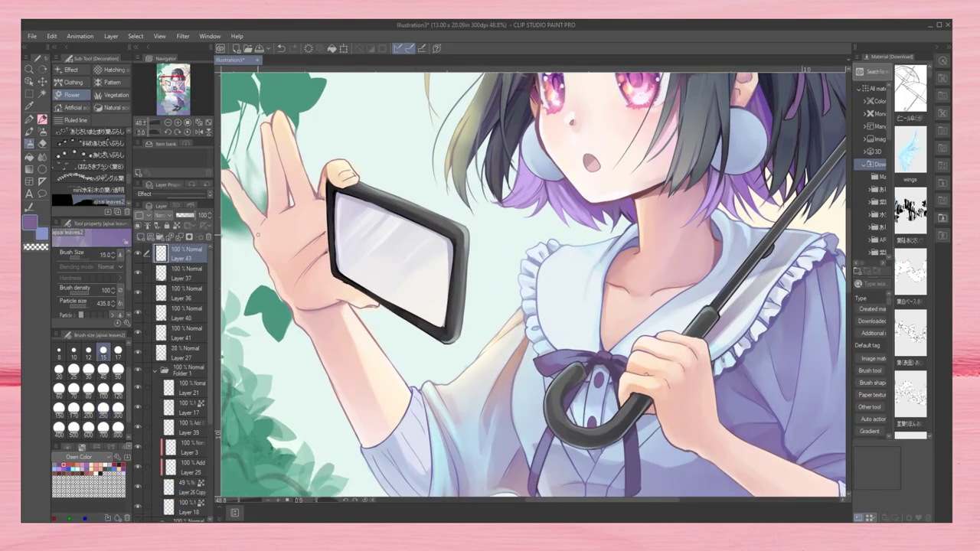
{"action": "key", "text": "p"}
{"action": "left_click_drag", "start_coordinate": [381, 123], "coordinate": [374, 256]}
{"action": "left_click_drag", "start_coordinate": [369, 243], "coordinate": [443, 259]}
{"action": "scroll", "coordinate": [390, 154], "scroll_direction": "down", "scroll_amount": 5}
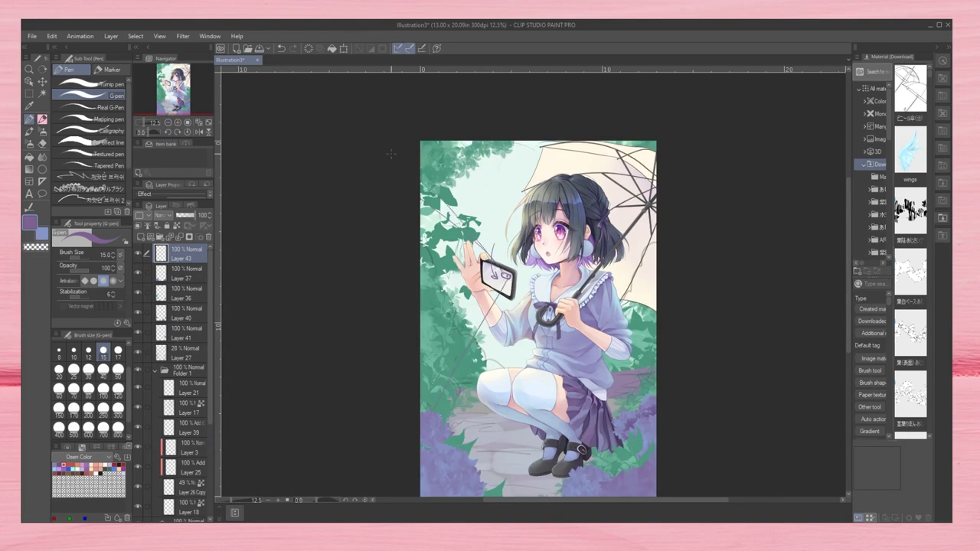
Step: Try drawing cream butterfly shapes over the foliage below the raised hand with the G-pen at size 50
{"action": "scroll", "coordinate": [459, 291], "scroll_direction": "up", "scroll_amount": 2}
{"action": "left_click", "coordinate": [118, 369]}
{"action": "mouse_move", "coordinate": [383, 280]}
{"action": "left_mouse_down"}
{"action": "mouse_move", "coordinate": [417, 337]}
{"action": "mouse_move", "coordinate": [498, 358]}
{"action": "left_mouse_up"}
{"action": "scroll", "coordinate": [460, 291], "scroll_direction": "down", "scroll_amount": 2}
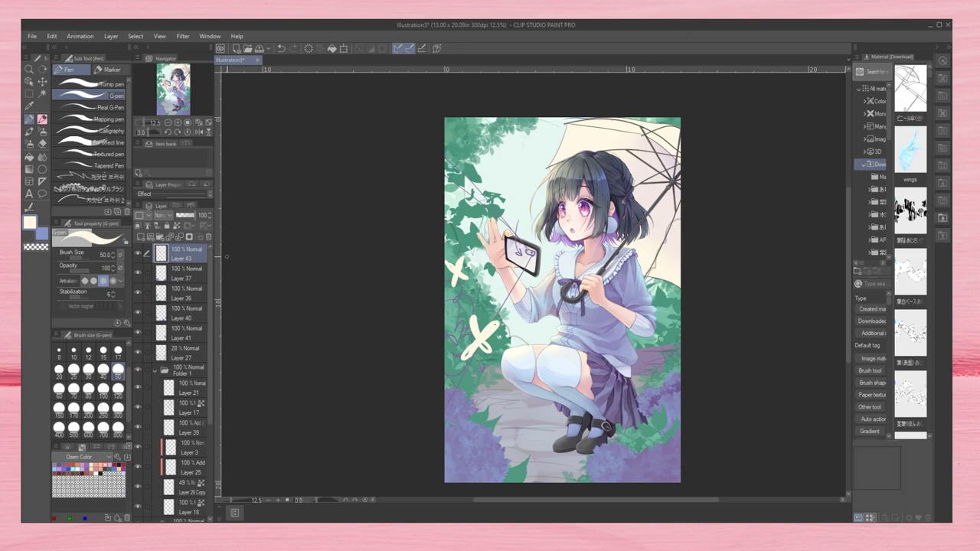
Step: Hide Folder 3 and paint dense dark green bushes on both sides of the girl on Layer 42, using ajisai leaves2 at size 300 and particle size 157.8
{"action": "scroll", "coordinate": [511, 213], "scroll_direction": "up", "scroll_amount": 2}
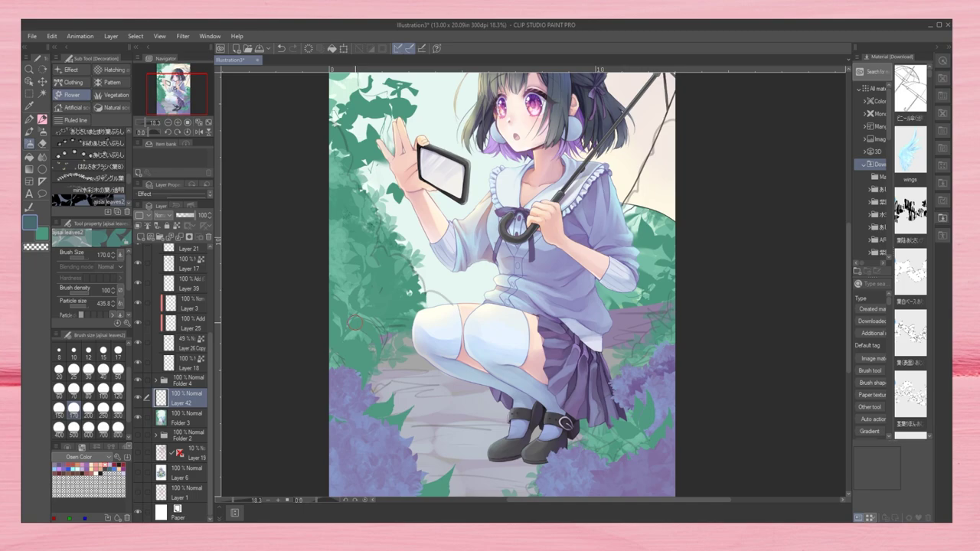
{"action": "scroll", "coordinate": [184, 287], "scroll_direction": "up", "scroll_amount": 2}
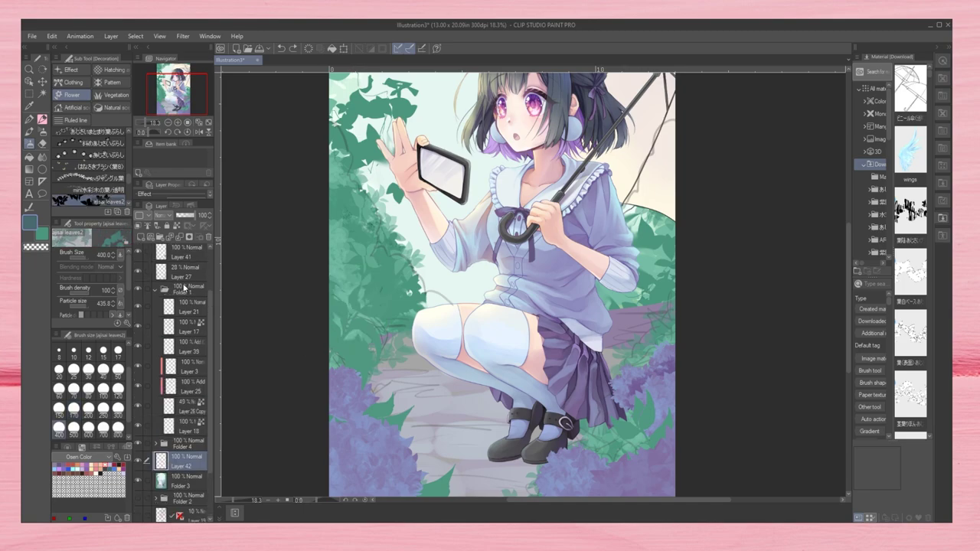
{"action": "scroll", "coordinate": [184, 287], "scroll_direction": "down", "scroll_amount": 3}
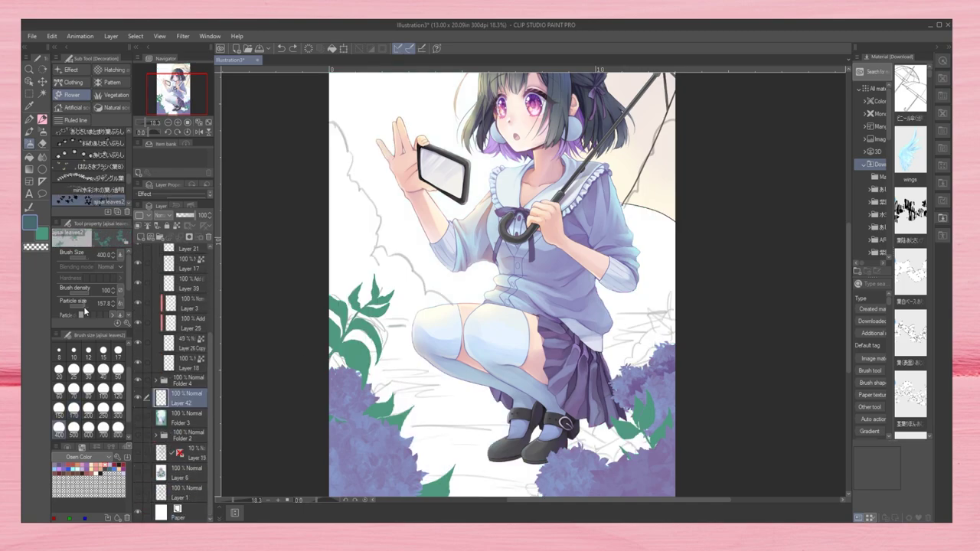
{"action": "mouse_move", "coordinate": [376, 322]}
{"action": "left_mouse_down"}
{"action": "mouse_move", "coordinate": [341, 360]}
{"action": "mouse_move", "coordinate": [327, 269]}
{"action": "mouse_move", "coordinate": [398, 307]}
{"action": "left_mouse_up"}
{"action": "mouse_move", "coordinate": [647, 349]}
{"action": "left_mouse_down"}
{"action": "mouse_move", "coordinate": [636, 322]}
{"action": "mouse_move", "coordinate": [651, 268]}
{"action": "mouse_move", "coordinate": [624, 213]}
{"action": "left_mouse_up"}
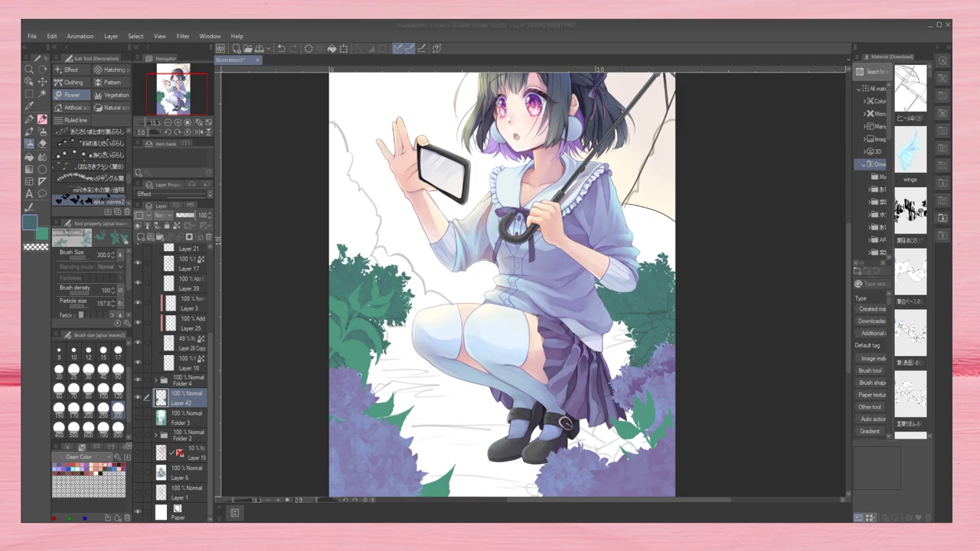
{"action": "mouse_move", "coordinate": [674, 260]}
{"action": "left_mouse_down"}
{"action": "mouse_move", "coordinate": [632, 250]}
{"action": "mouse_move", "coordinate": [647, 203]}
{"action": "left_mouse_up"}
{"action": "left_click_drag", "start_coordinate": [337, 122], "coordinate": [315, 259]}
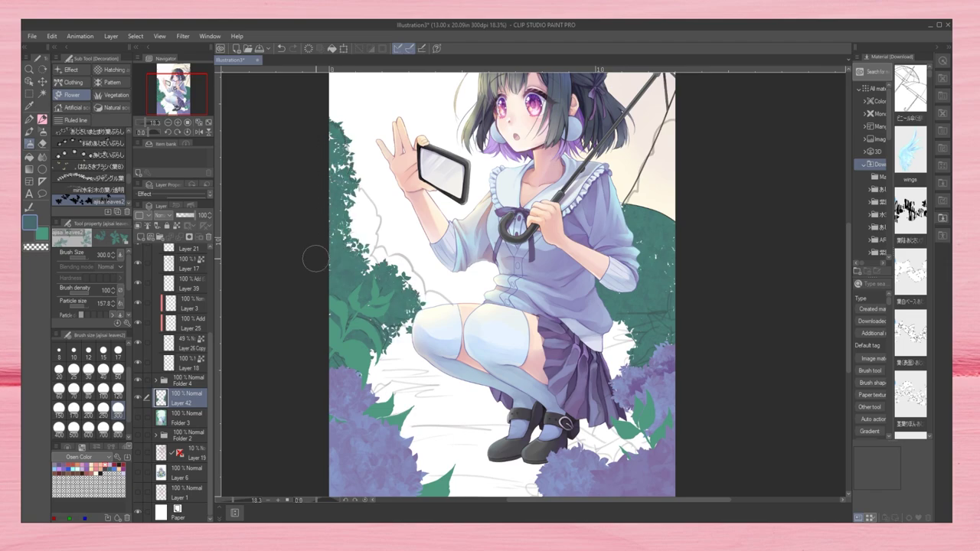
Step: Fill a new layer beneath Layer 42 with pale mint and airbrush a soft yellow glow around the girl with the Soft airbrush at size 800
{"action": "key", "text": "ctrl+shift+n"}
{"action": "key", "text": "g"}
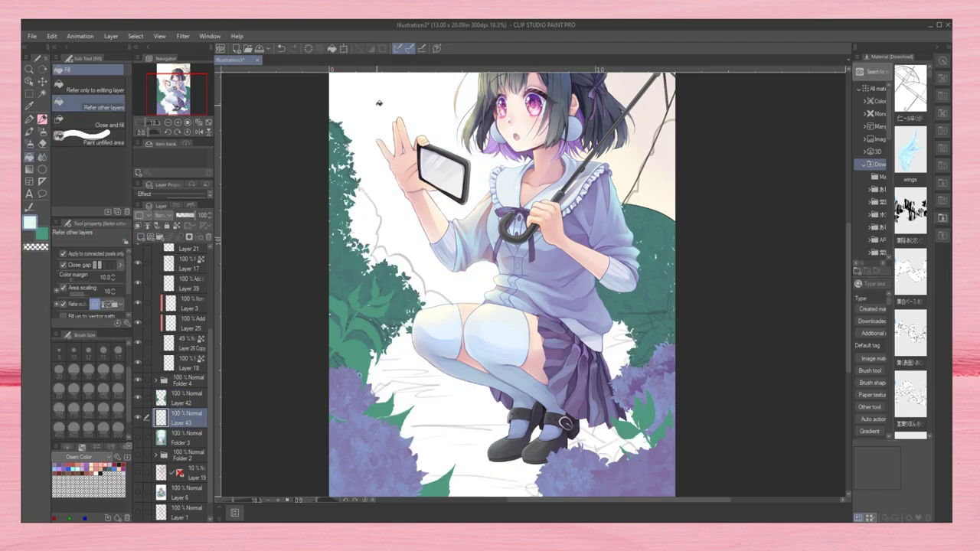
{"action": "left_click", "coordinate": [415, 82]}
{"action": "key", "text": "b"}
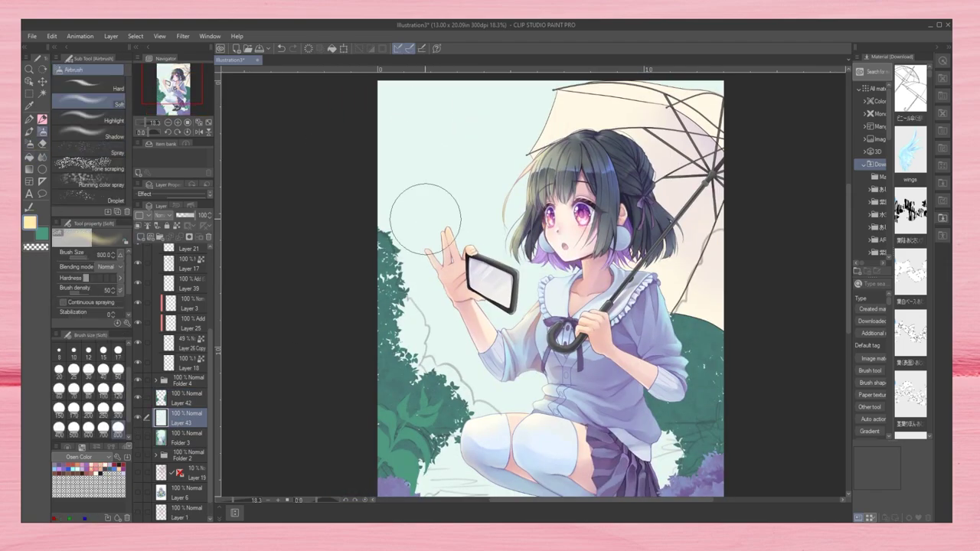
{"action": "left_click_drag", "start_coordinate": [398, 192], "coordinate": [460, 230]}
{"action": "key", "text": "ctrl+minus"}
{"action": "key", "text": "ctrl+0"}
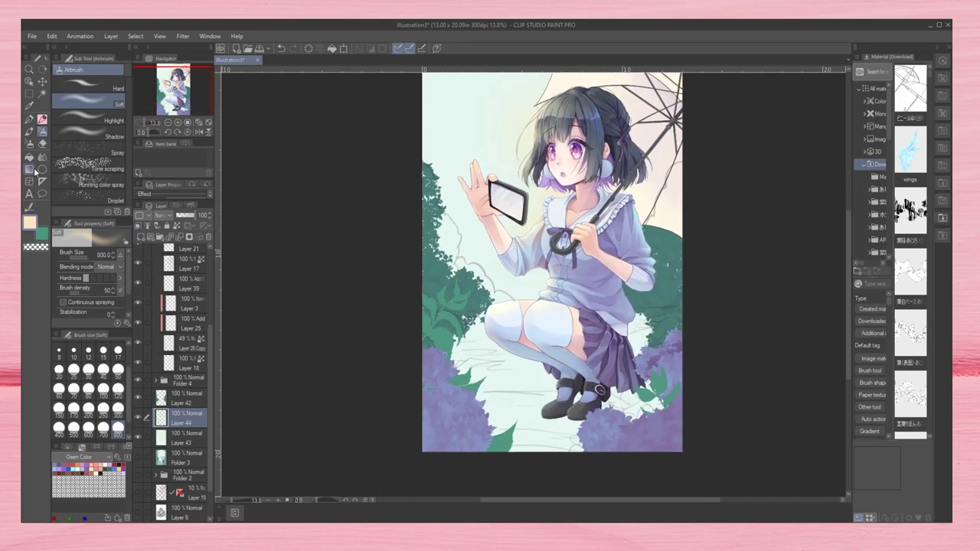
Step: Block in the grey-purple path on Layer 44 with a filled rectangle and shade the ground below the shoes with Opaque watercolor at size 120
{"action": "key", "text": "u"}
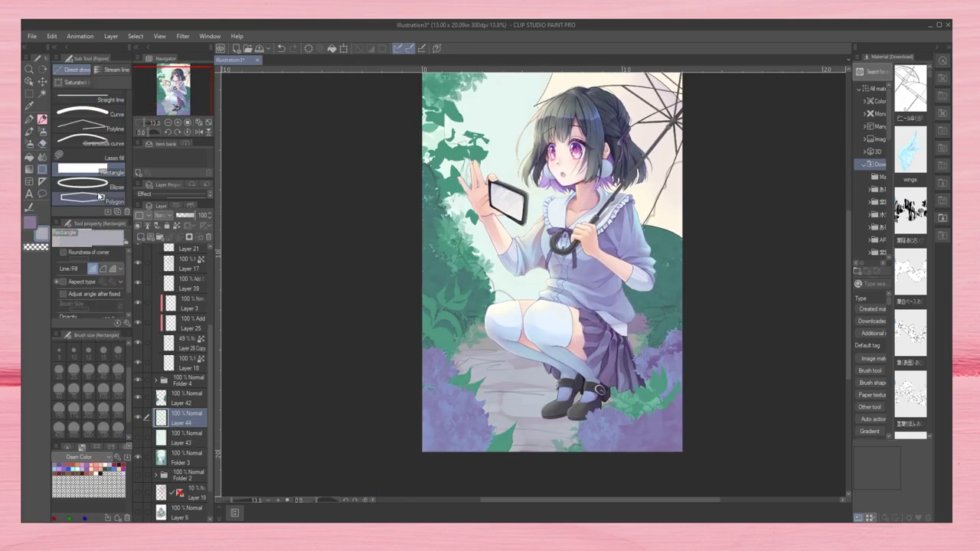
{"action": "scroll", "coordinate": [668, 232], "scroll_direction": "down", "scroll_amount": 1}
{"action": "key", "text": "b"}
{"action": "scroll", "coordinate": [553, 367], "scroll_direction": "up", "scroll_amount": 1}
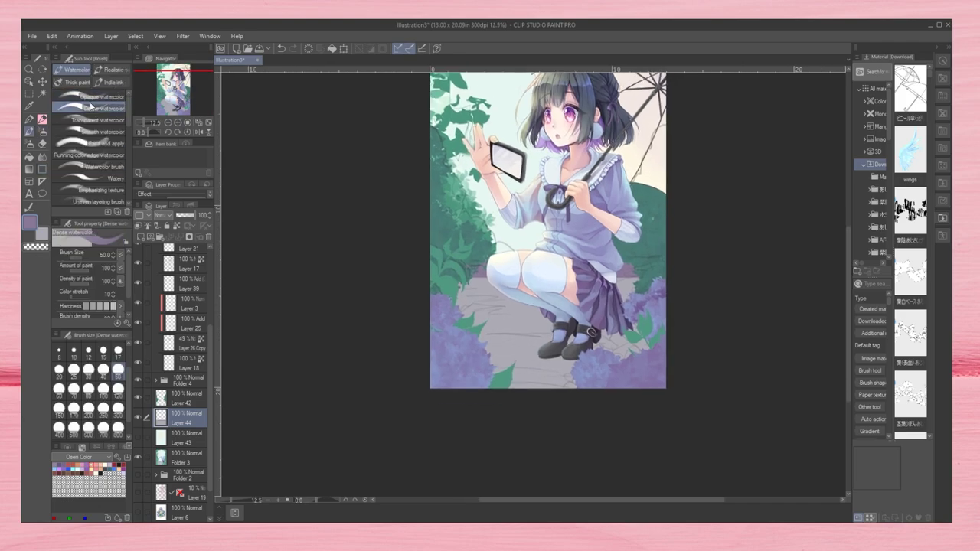
{"action": "left_click", "coordinate": [178, 125]}
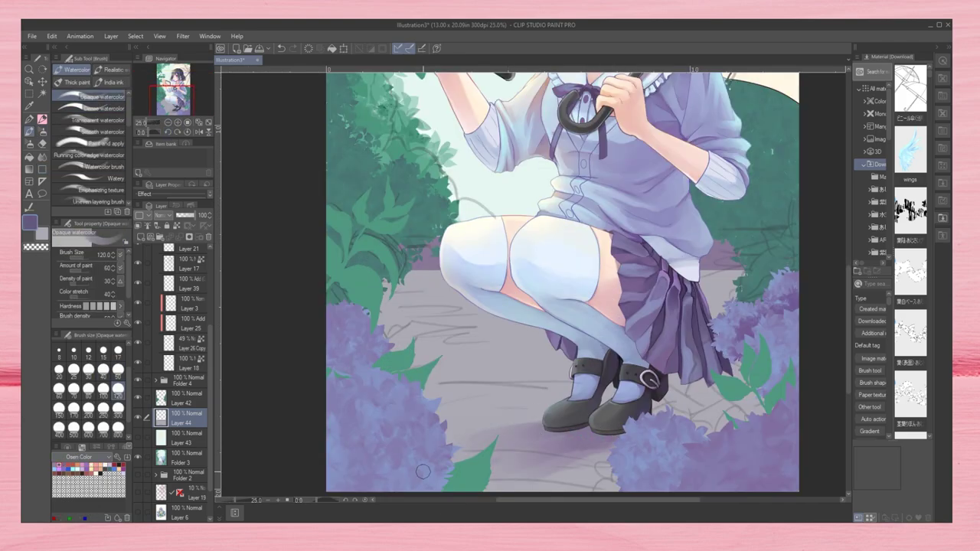
{"action": "scroll", "coordinate": [592, 422], "scroll_direction": "down", "scroll_amount": 2}
{"action": "key", "text": "x"}
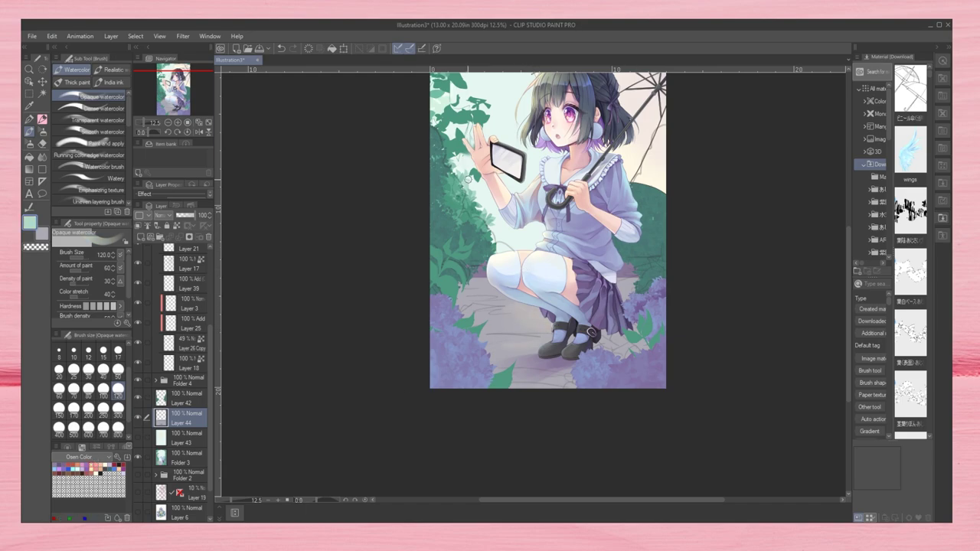
{"action": "left_click", "coordinate": [469, 177], "text": "alt"}
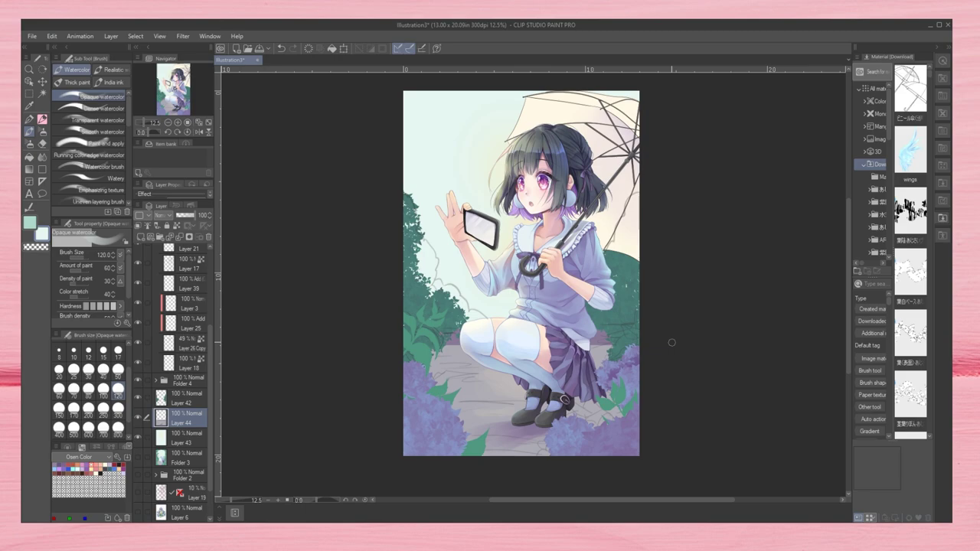
Step: Hide the rough sketch lines, then shade the umbrella's inside with pale blue-violet on the Umbreller layer and blend it at size 300
{"action": "scroll", "coordinate": [177, 344], "scroll_direction": "up", "scroll_amount": 3}
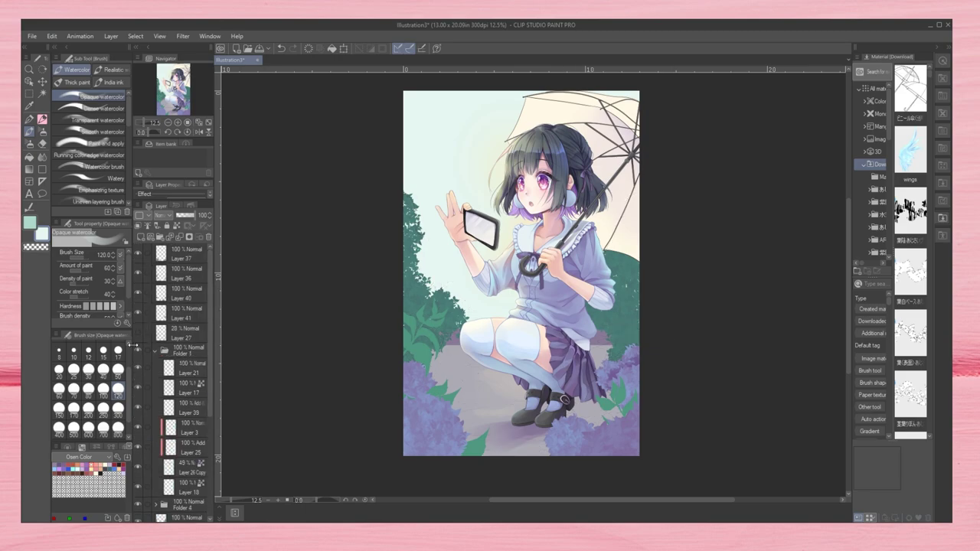
{"action": "key", "text": "ctrl+plus"}
{"action": "key", "text": "ctrl+plus"}
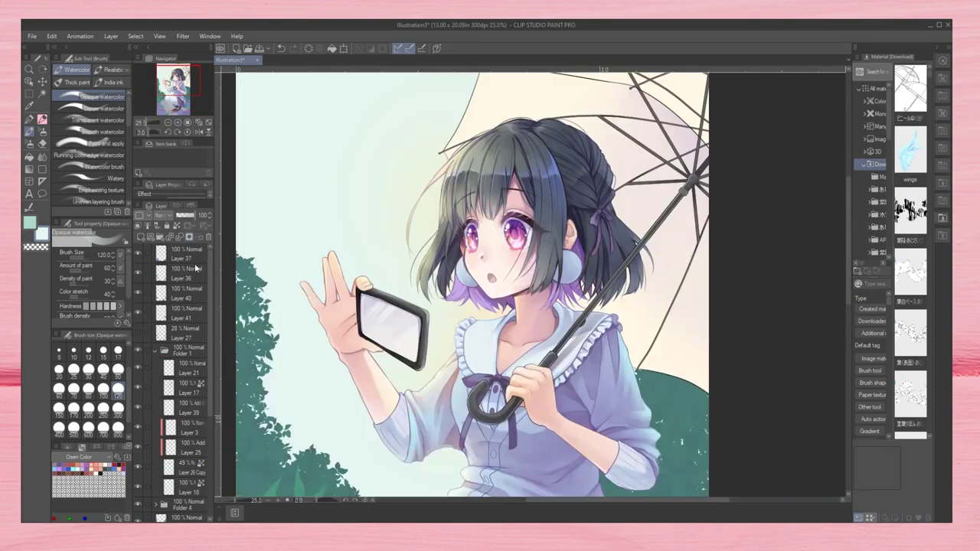
{"action": "scroll", "coordinate": [205, 313], "scroll_direction": "down", "scroll_amount": 5}
{"action": "key", "text": "j"}
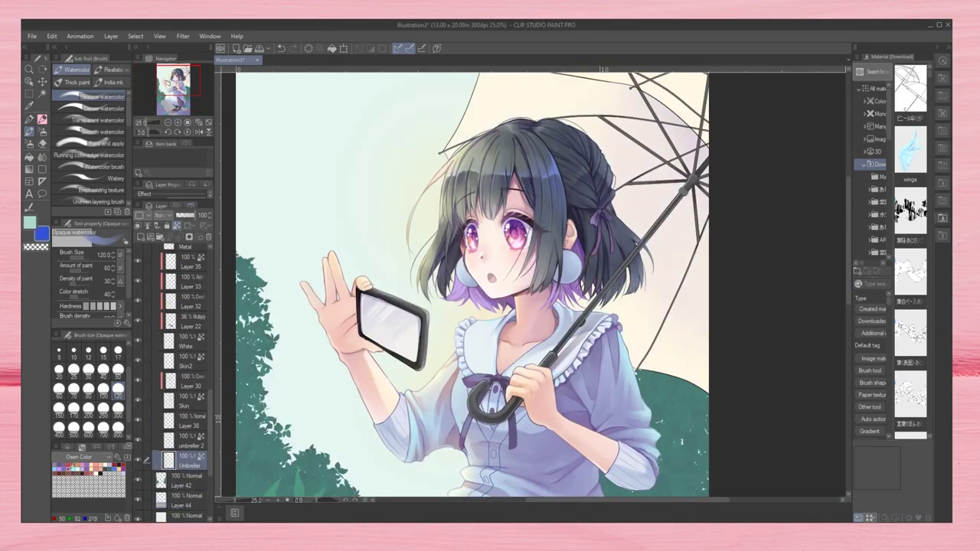
{"action": "left_click_drag", "start_coordinate": [597, 138], "coordinate": [723, 307]}
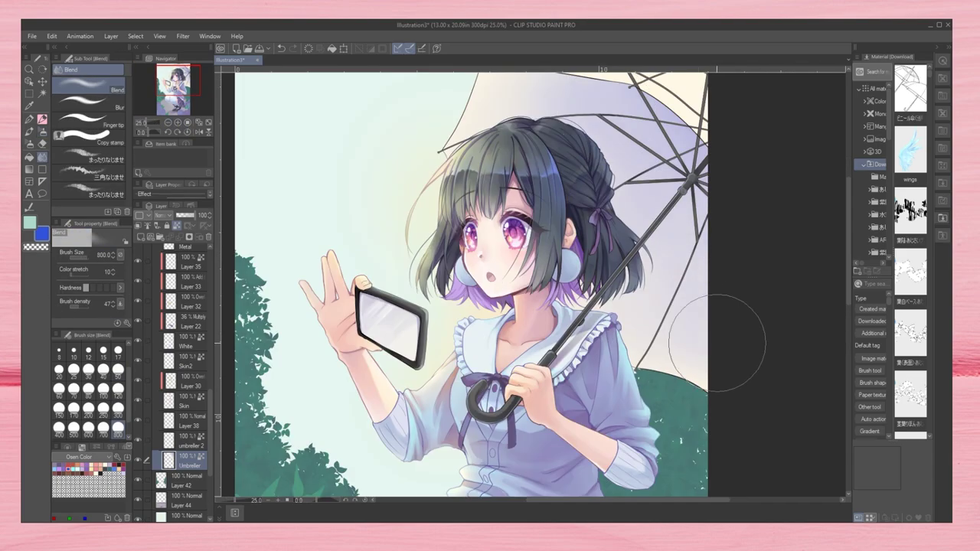
Step: Add lavender shading around the umbrella's ribs with Opaque watercolor at size 100 and hide the umbreller 2 layer
{"action": "key", "text": "b"}
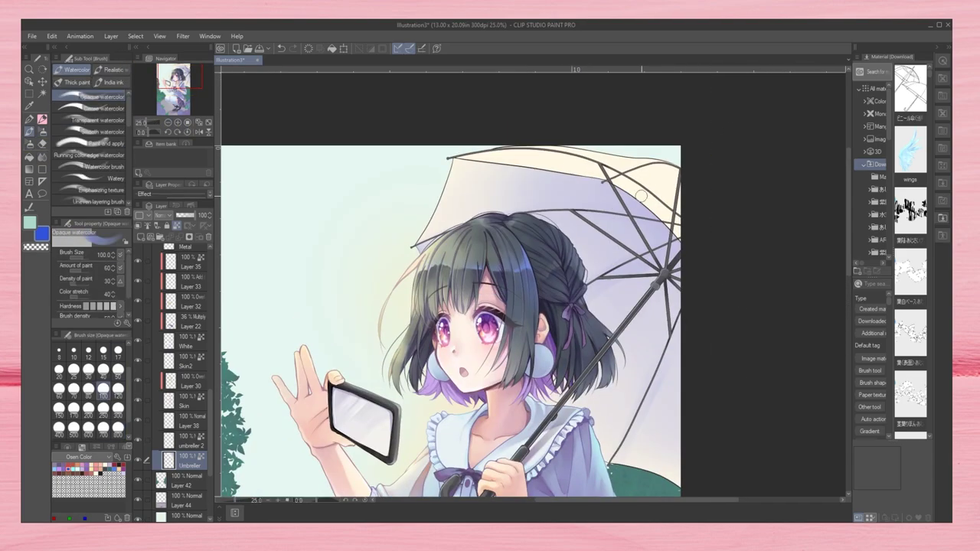
{"action": "left_click_drag", "start_coordinate": [669, 101], "coordinate": [641, 196]}
{"action": "left_click_drag", "start_coordinate": [637, 232], "coordinate": [668, 221]}
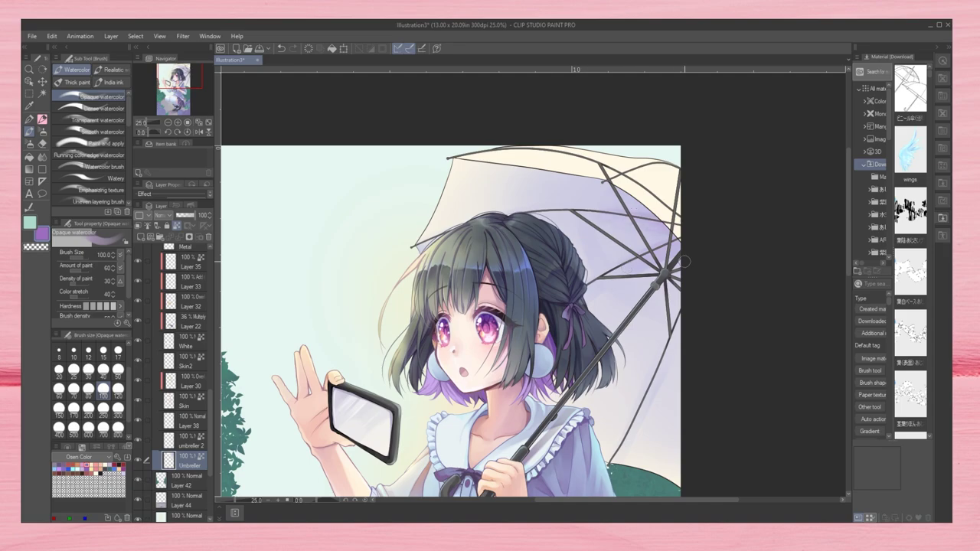
{"action": "key", "text": "bracketleft"}
{"action": "left_click", "coordinate": [138, 445]}
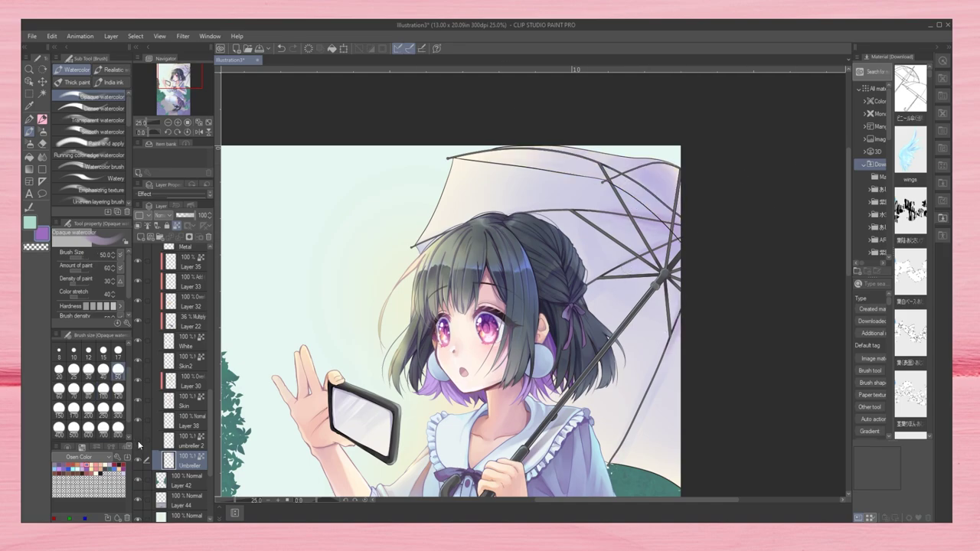
{"action": "scroll", "coordinate": [452, 322], "scroll_direction": "down", "scroll_amount": 3}
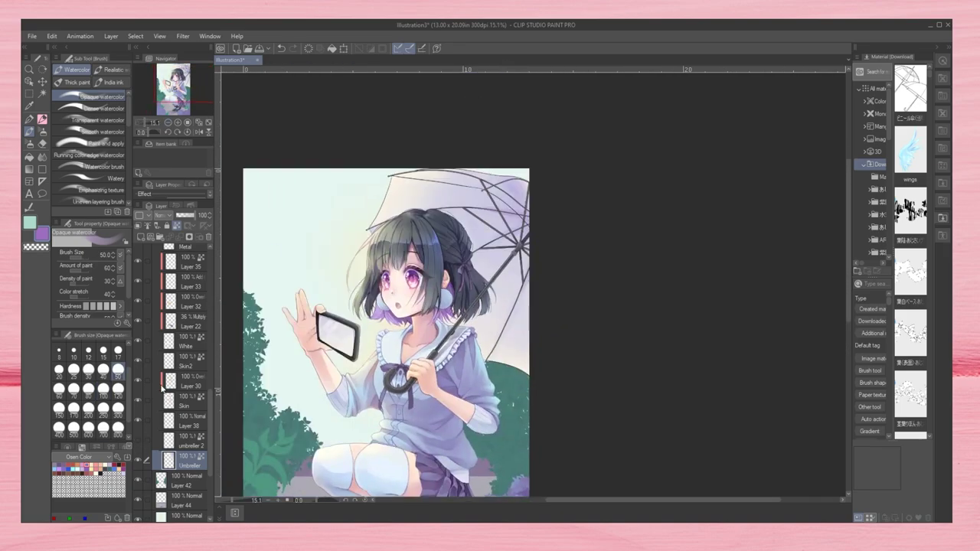
Step: Make the umbrella's lower canopy translucent on the Umbreller layer with the Soft eraser at size 250 and brush density 9
{"action": "scroll", "coordinate": [344, 291], "scroll_direction": "up", "scroll_amount": 3}
{"action": "key", "text": "e"}
{"action": "left_click", "coordinate": [104, 388]}
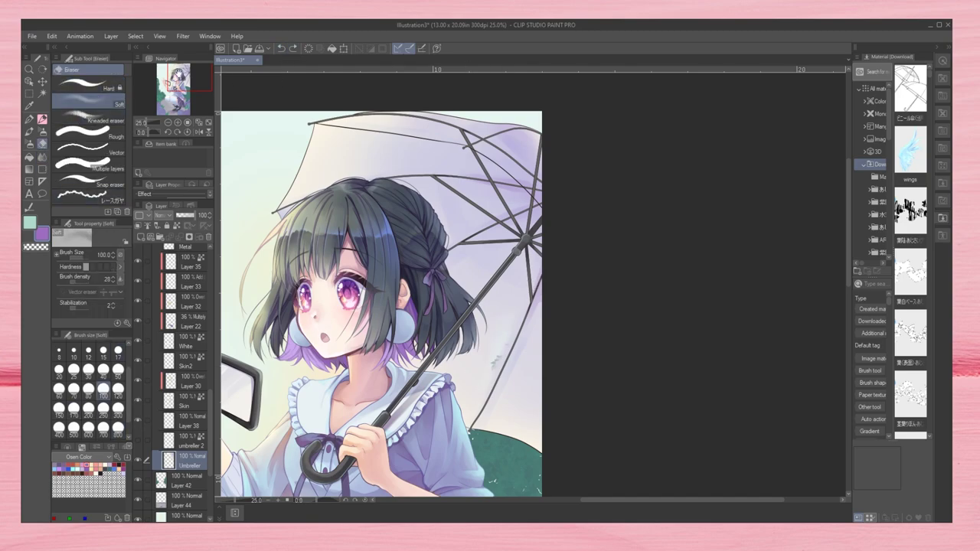
{"action": "left_click", "coordinate": [103, 408]}
{"action": "left_click_drag", "start_coordinate": [491, 356], "coordinate": [529, 421]}
{"action": "left_click_drag", "start_coordinate": [414, 142], "coordinate": [525, 153]}
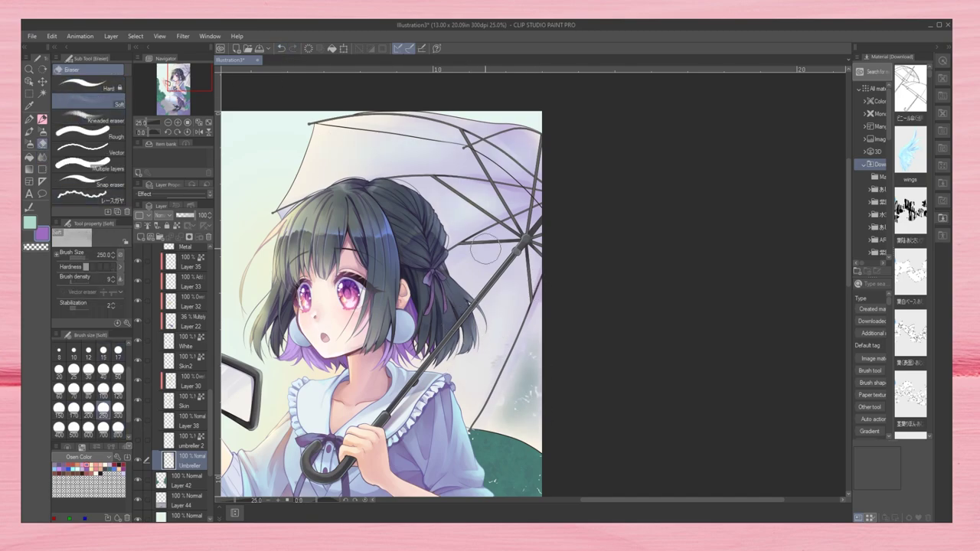
{"action": "scroll", "coordinate": [643, 313], "scroll_direction": "down", "scroll_amount": 1}
{"action": "scroll", "coordinate": [519, 378], "scroll_direction": "up", "scroll_amount": 2}
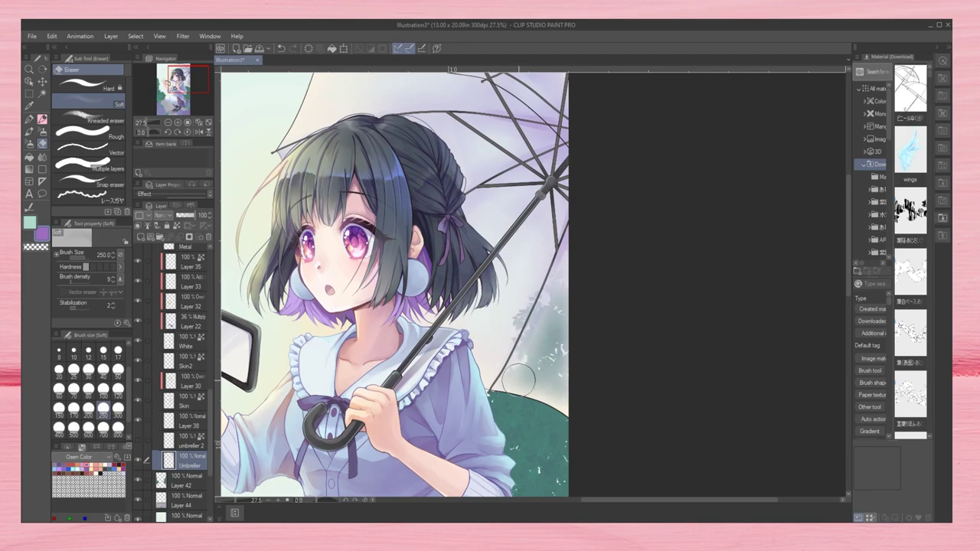
Step: Paint pale cream highlights along the umbrella's lower edge and ribs with the Dense watercolor brush at sizes 17 and 40
{"action": "key", "text": "b"}
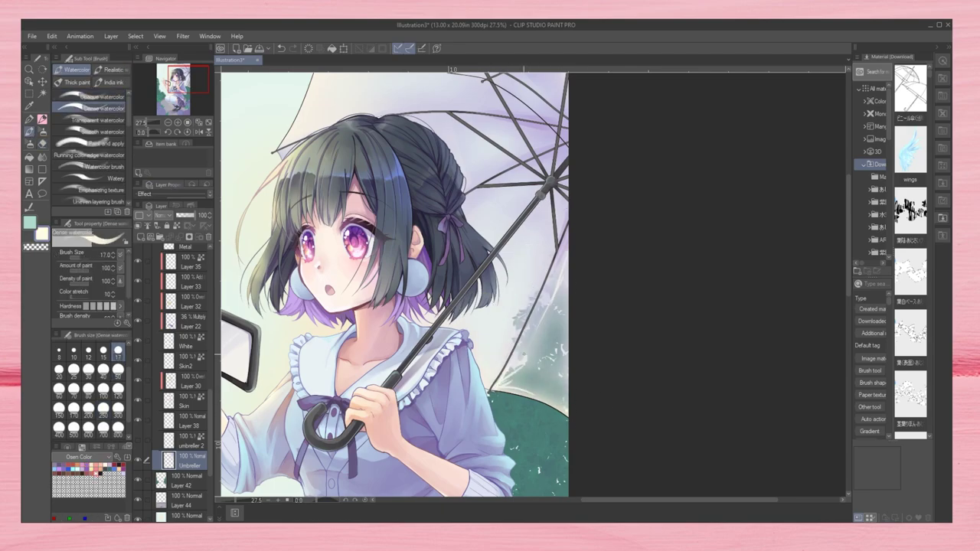
{"action": "left_click", "coordinate": [104, 369]}
{"action": "left_click_drag", "start_coordinate": [459, 307], "coordinate": [507, 379]}
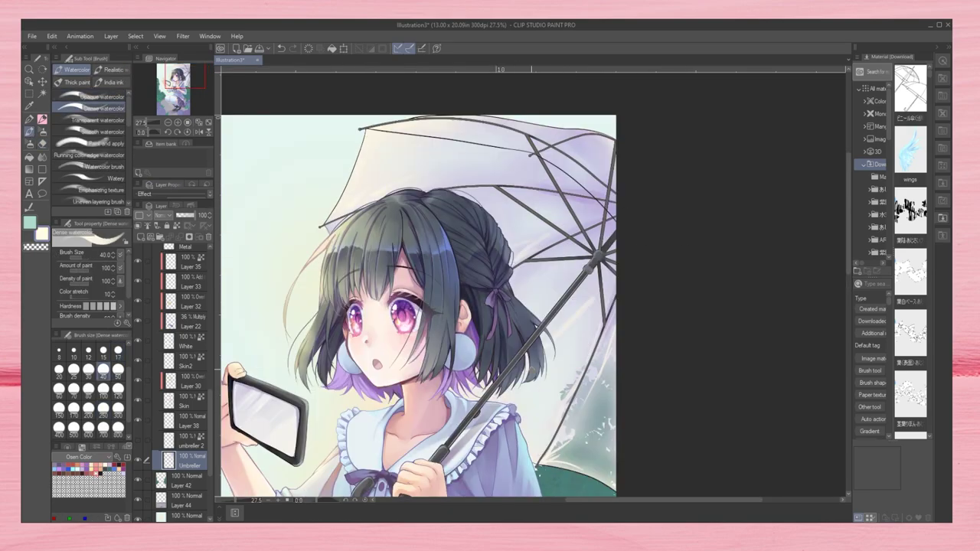
{"action": "scroll", "coordinate": [582, 318], "scroll_direction": "down", "scroll_amount": 2}
{"action": "scroll", "coordinate": [585, 321], "scroll_direction": "up", "scroll_amount": 3}
{"action": "key", "text": "bracketleft"}
{"action": "key", "text": "bracketleft"}
{"action": "key", "text": "bracketleft"}
{"action": "key", "text": "bracketleft"}
{"action": "scroll", "coordinate": [592, 329], "scroll_direction": "down", "scroll_amount": 1}
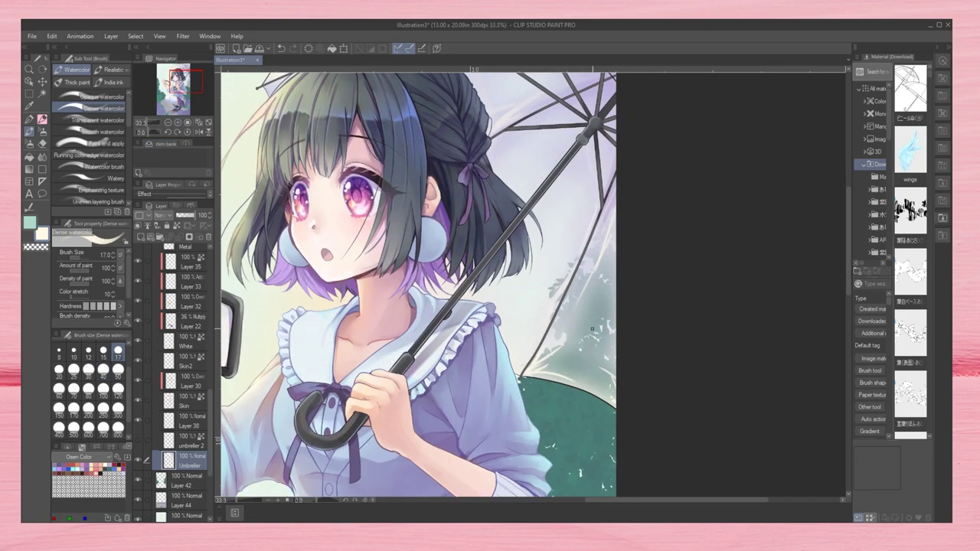
{"action": "left_click", "coordinate": [167, 124]}
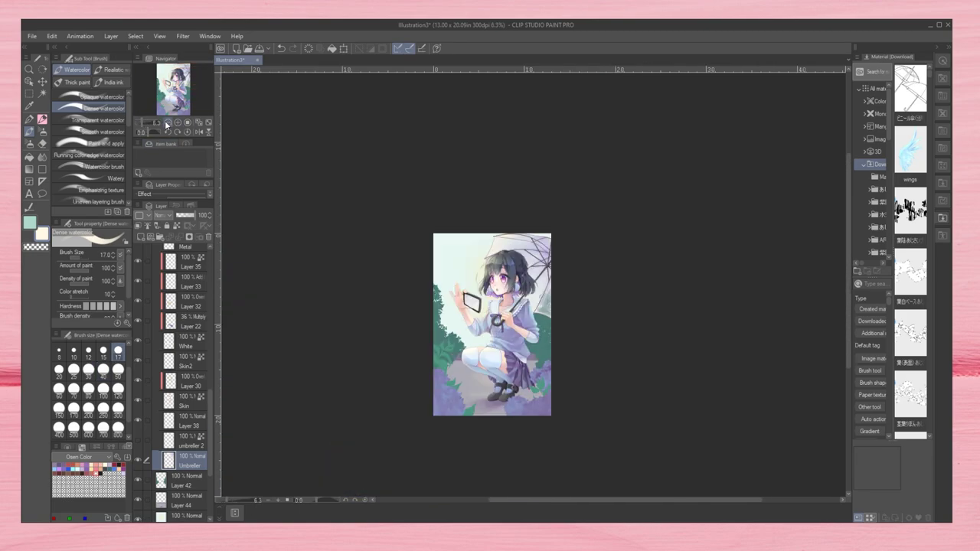
{"action": "left_click_drag", "start_coordinate": [146, 122], "coordinate": [157, 122]}
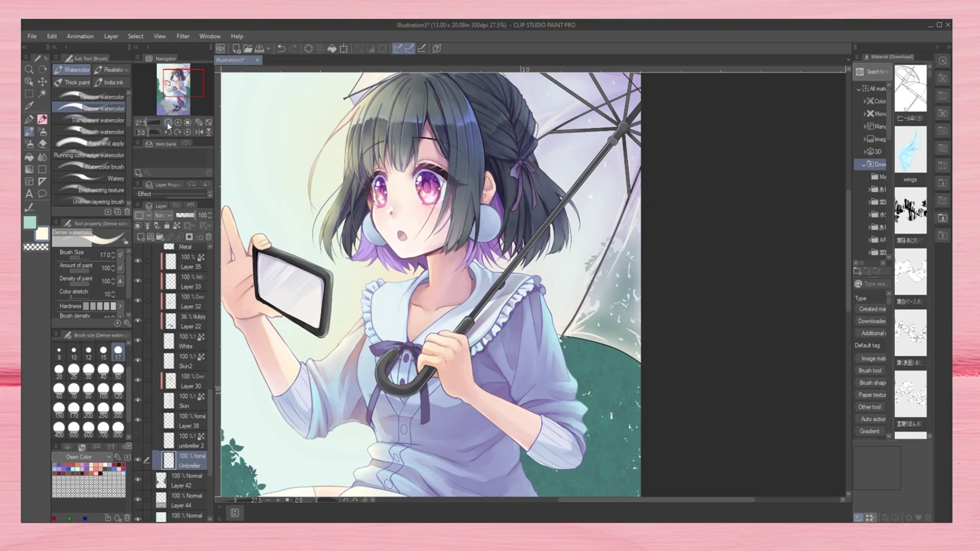
{"action": "left_click", "coordinate": [168, 123]}
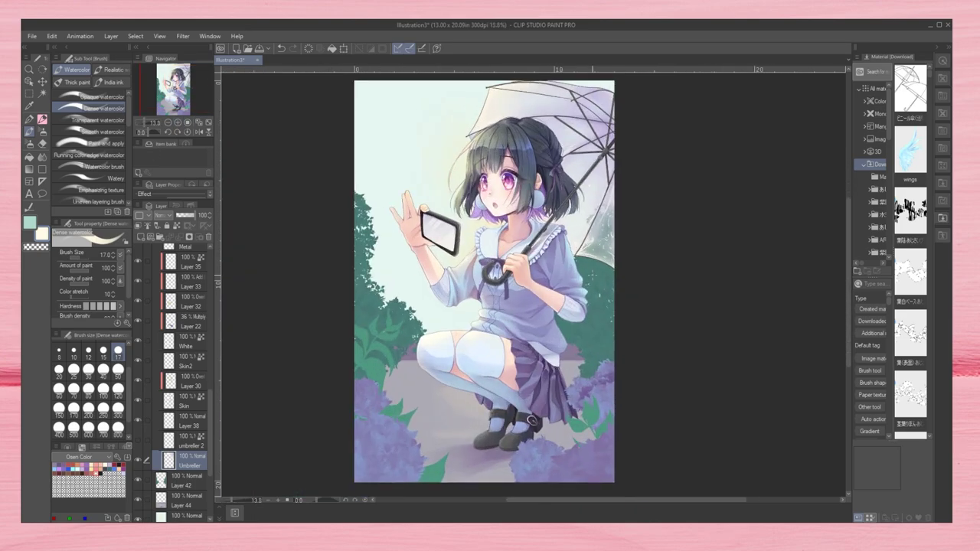
Step: Paint pale green foliage around the sky behind the girl on Layer 45 with the ajisai leaves2 brush at size 300
{"action": "key", "text": "ctrl+plus"}
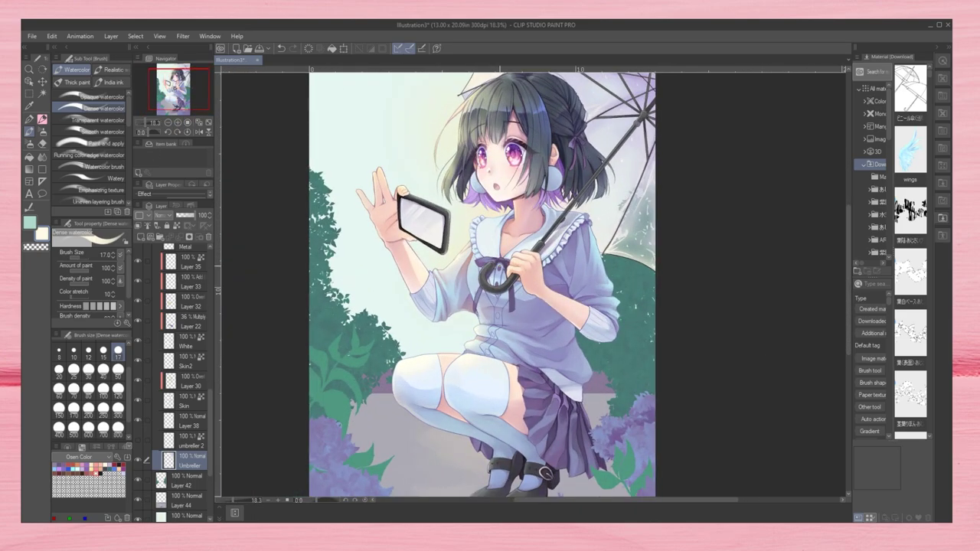
{"action": "scroll", "coordinate": [176, 383], "scroll_direction": "down", "scroll_amount": 3}
{"action": "left_click", "coordinate": [184, 421]}
{"action": "left_click", "coordinate": [29, 143]}
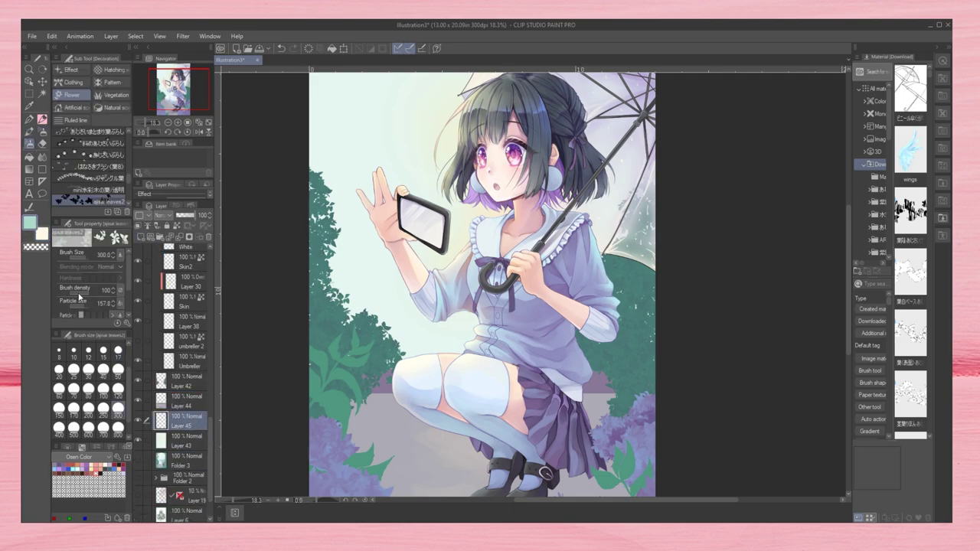
{"action": "key", "text": "ctrl+minus"}
{"action": "key", "text": "bracketleft"}
{"action": "key", "text": "bracketleft"}
{"action": "key", "text": "bracketleft"}
{"action": "key", "text": "bracketleft"}
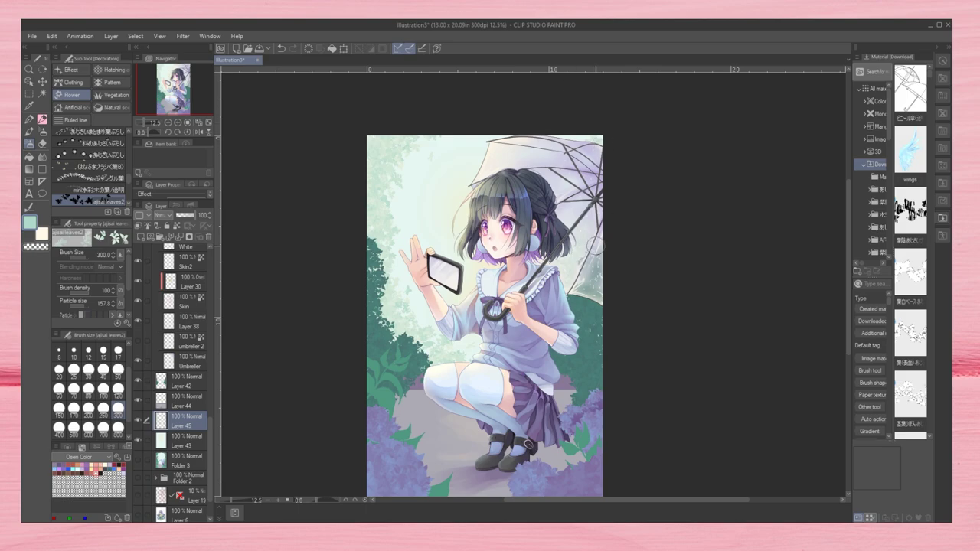
{"action": "left_click_drag", "start_coordinate": [451, 138], "coordinate": [433, 325]}
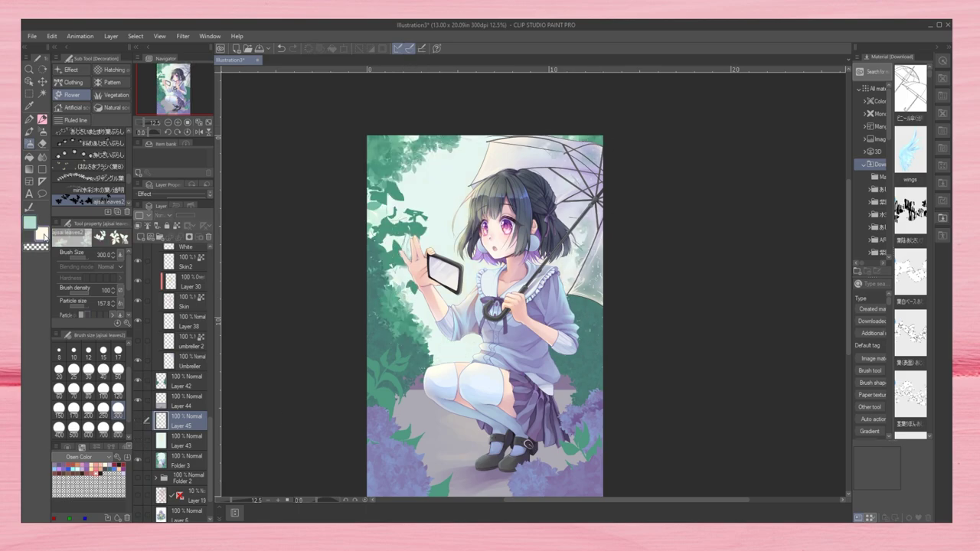
{"action": "key", "text": "ctrl+z"}
{"action": "left_click_drag", "start_coordinate": [331, 323], "coordinate": [382, 150]}
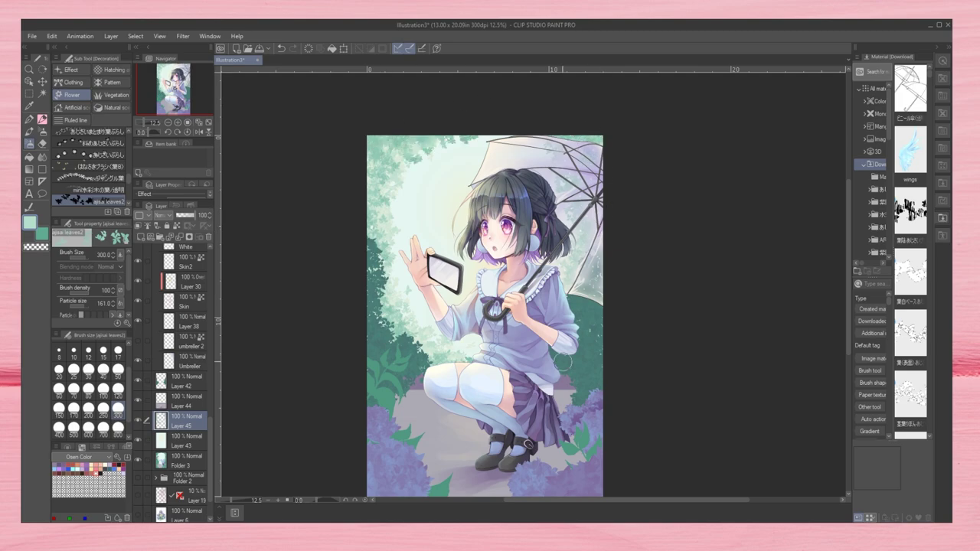
Step: Stamp a cluster of blue hydrangea petals over the lower-left bush on Layer 46 with a flower decoration brush at size 250
{"action": "key", "text": "ctrl+plus"}
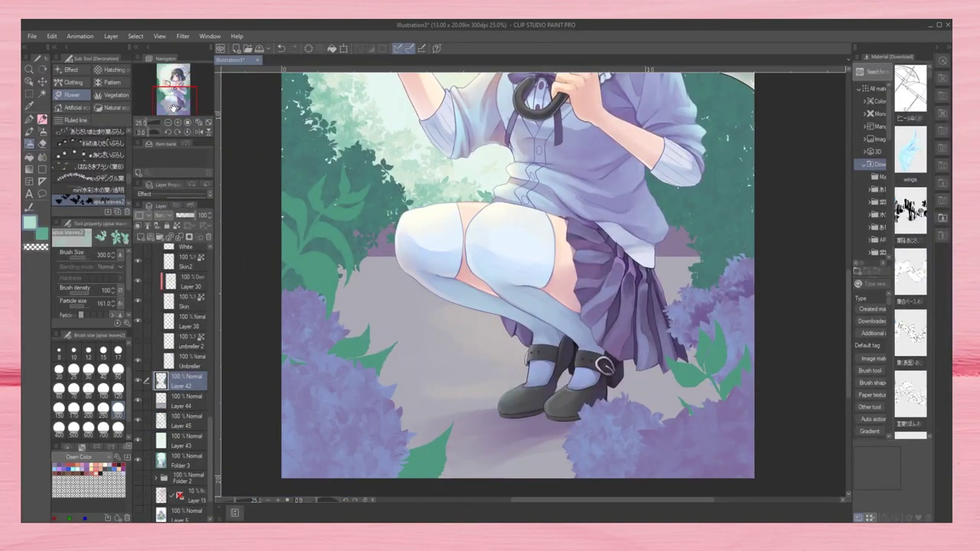
{"action": "scroll", "coordinate": [100, 176], "scroll_direction": "down", "scroll_amount": 3}
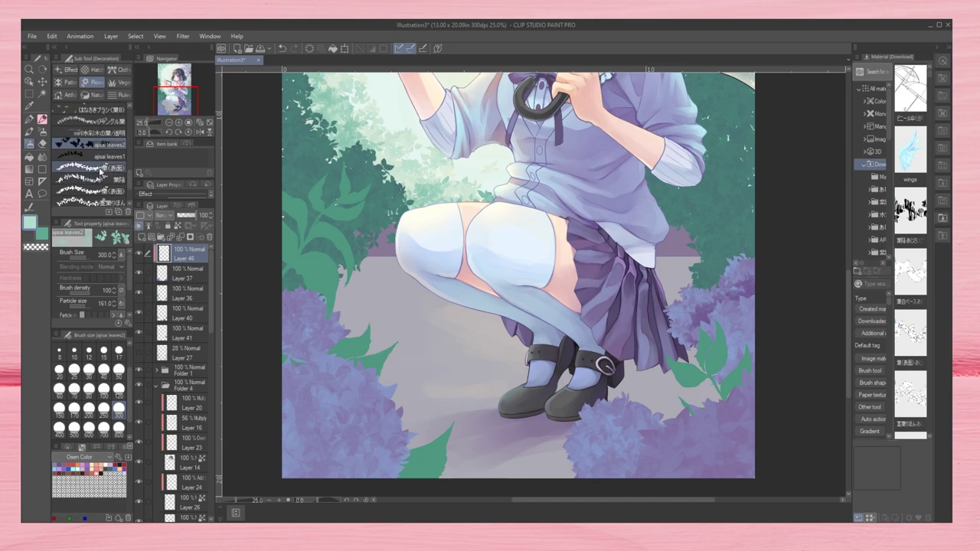
{"action": "left_click", "coordinate": [107, 189]}
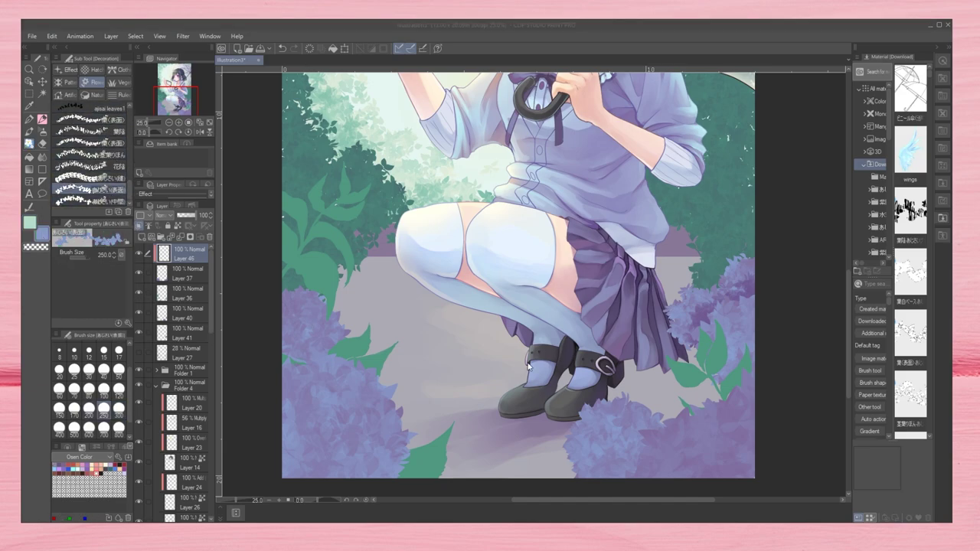
{"action": "key", "text": "x"}
{"action": "mouse_move", "coordinate": [291, 460]}
{"action": "left_mouse_down"}
{"action": "mouse_move", "coordinate": [357, 380]}
{"action": "mouse_move", "coordinate": [366, 467]}
{"action": "mouse_move", "coordinate": [281, 412]}
{"action": "mouse_move", "coordinate": [343, 459]}
{"action": "mouse_move", "coordinate": [310, 398]}
{"action": "mouse_move", "coordinate": [383, 391]}
{"action": "left_mouse_up"}
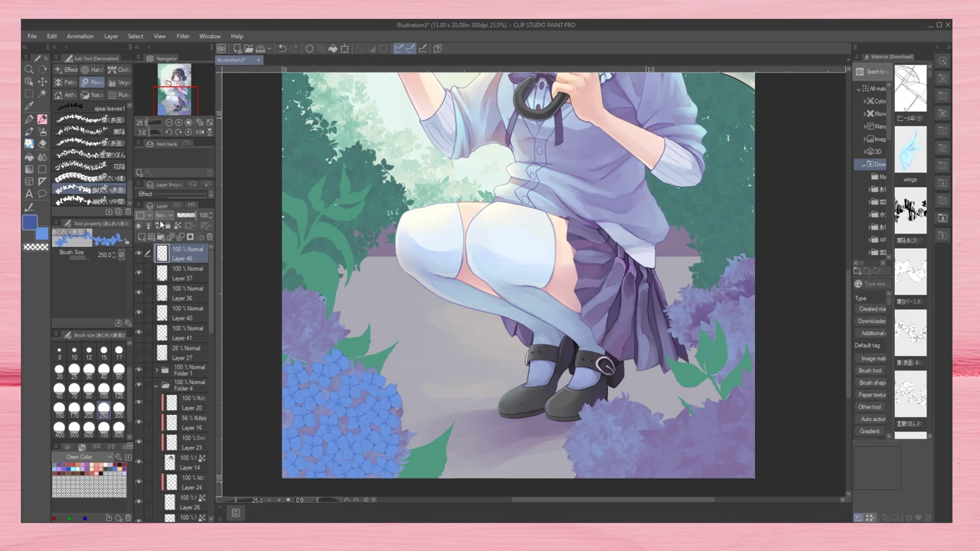
Step: Tint the blue hydrangea petals violet and light blue on a clipped Overlay layer using the Soft airbrush at size 800
{"action": "key", "text": "ctrl+shift+n"}
{"action": "key", "text": "b"}
{"action": "key", "text": "alt"}
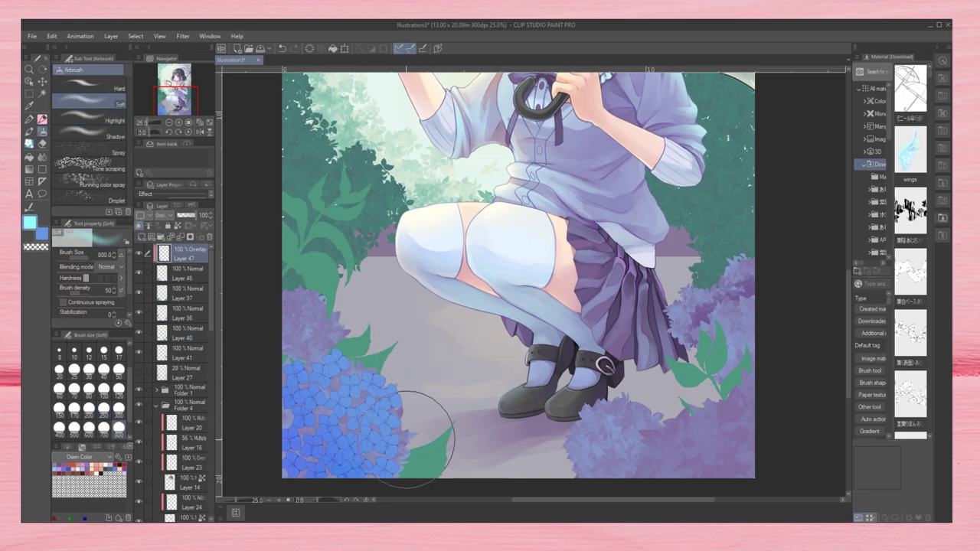
{"action": "key", "text": "ctrl+u"}
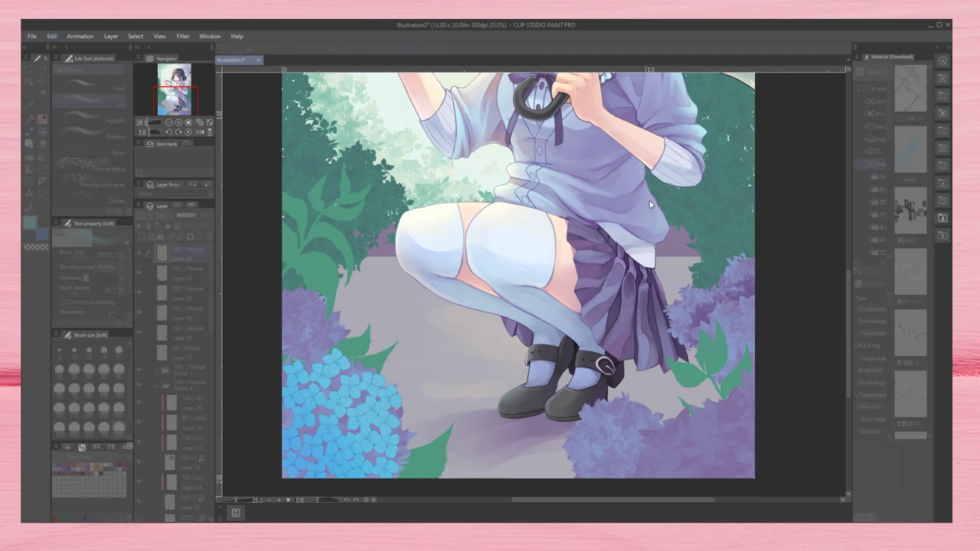
{"action": "key", "text": "Return"}
{"action": "left_click_drag", "start_coordinate": [355, 352], "coordinate": [350, 339]}
{"action": "scroll", "coordinate": [350, 339], "scroll_direction": "up", "scroll_amount": 3}
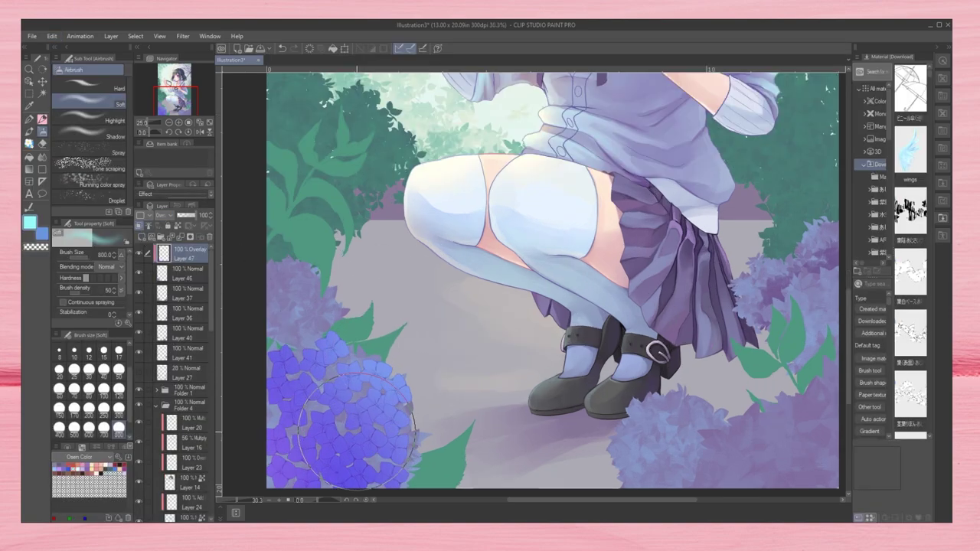
Step: Refine the petals' tint on Layer 47 with Transparent watercolor and the Blend tool at size 50
{"action": "key", "text": "b"}
{"action": "mouse_move", "coordinate": [353, 219]}
{"action": "left_mouse_down"}
{"action": "mouse_move", "coordinate": [449, 196]}
{"action": "mouse_move", "coordinate": [367, 265]}
{"action": "mouse_move", "coordinate": [329, 335]}
{"action": "mouse_move", "coordinate": [422, 233]}
{"action": "mouse_move", "coordinate": [468, 252]}
{"action": "mouse_move", "coordinate": [497, 322]}
{"action": "mouse_move", "coordinate": [408, 346]}
{"action": "mouse_move", "coordinate": [360, 322]}
{"action": "mouse_move", "coordinate": [478, 308]}
{"action": "mouse_move", "coordinate": [449, 398]}
{"action": "mouse_move", "coordinate": [531, 282]}
{"action": "left_mouse_up"}
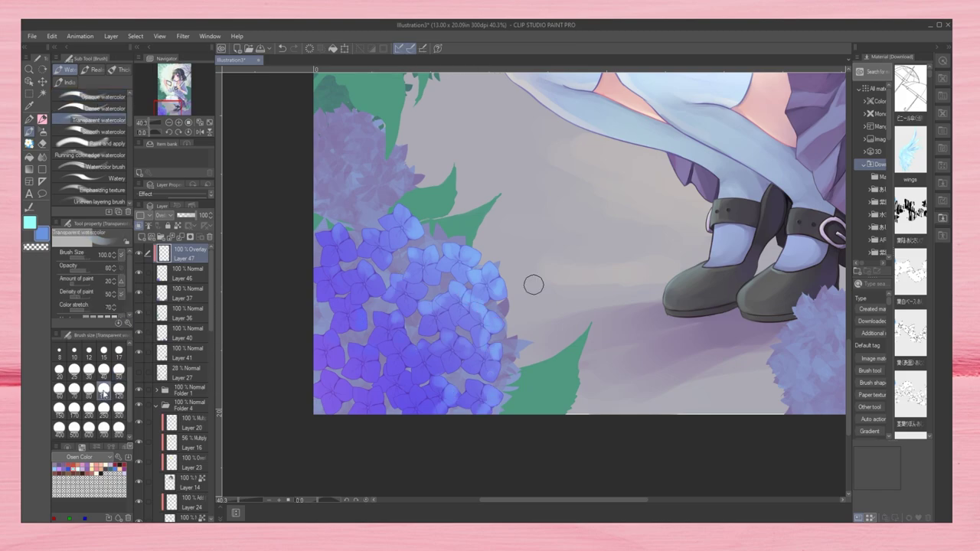
{"action": "key", "text": "j"}
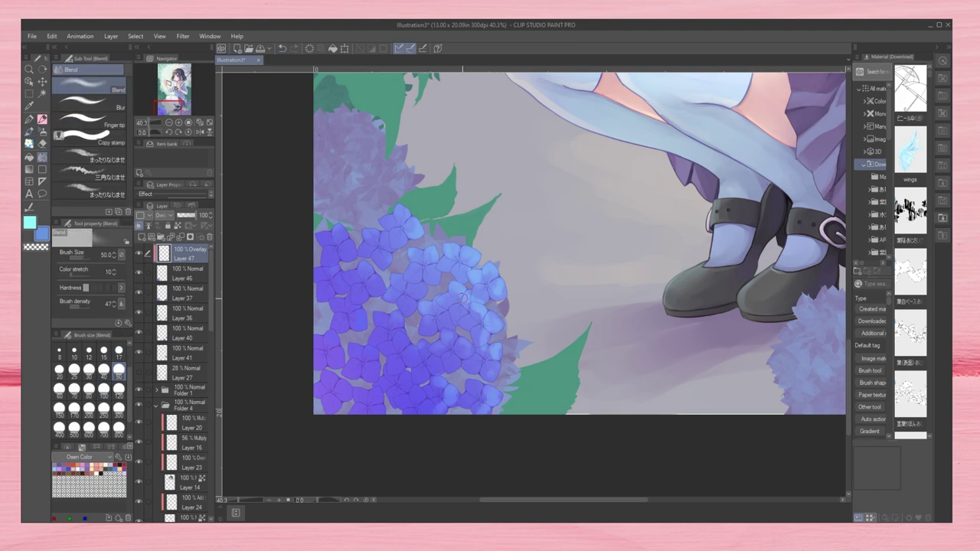
{"action": "mouse_move", "coordinate": [462, 298]}
{"action": "left_mouse_down"}
{"action": "mouse_move", "coordinate": [466, 353]}
{"action": "mouse_move", "coordinate": [486, 403]}
{"action": "left_mouse_up"}
{"action": "key", "text": "b"}
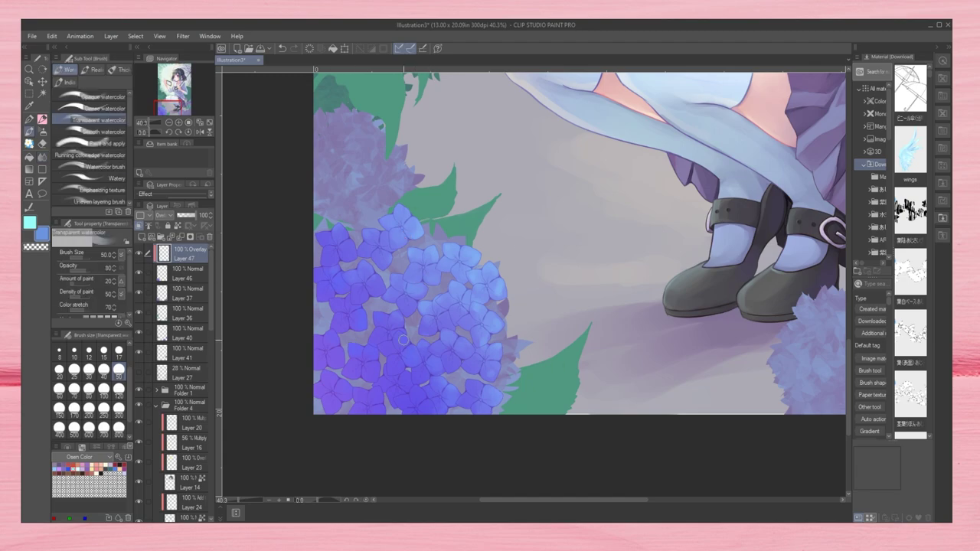
{"action": "key", "text": "ctrl+minus"}
{"action": "scroll", "coordinate": [360, 425], "scroll_direction": "down", "scroll_amount": 3}
{"action": "scroll", "coordinate": [367, 417], "scroll_direction": "up", "scroll_amount": 3}
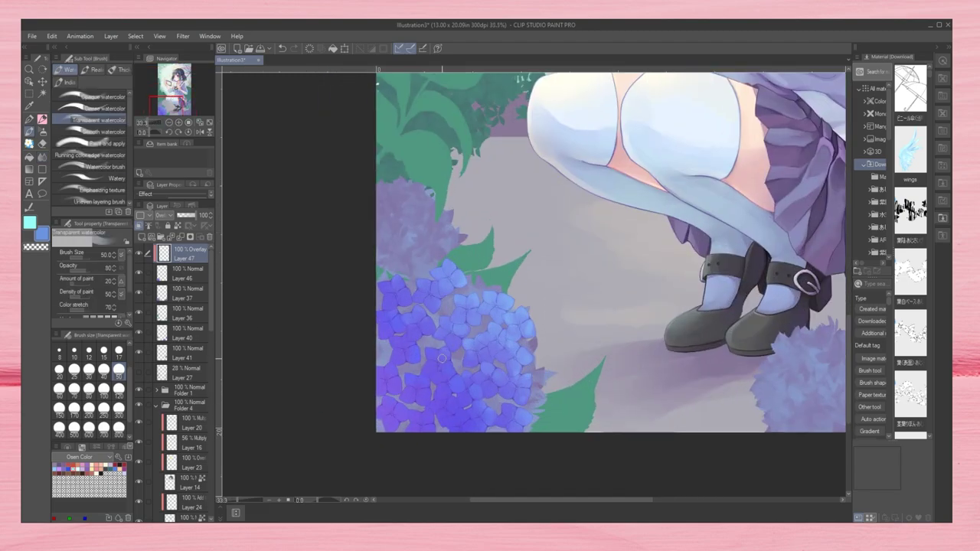
Step: Add a normal layer above Layer 47 and try a flower decoration brush at size 300 on the hydrangea
{"action": "key", "text": "alt+bracketleft"}
{"action": "key", "text": "ctrl+shift+n"}
{"action": "key", "text": "ctrl+minus"}
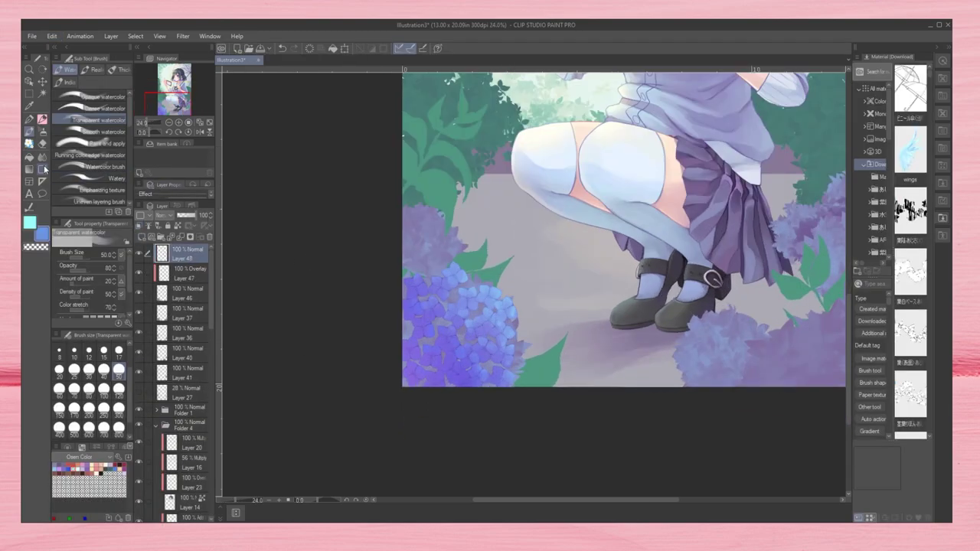
{"action": "left_click", "coordinate": [43, 169]}
{"action": "scroll", "coordinate": [469, 335], "scroll_direction": "up", "scroll_amount": 3}
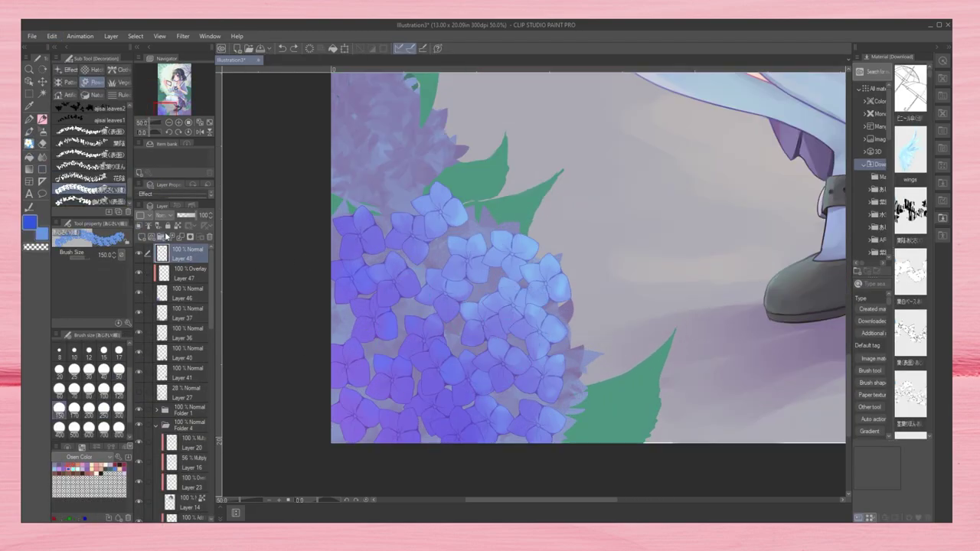
{"action": "left_click", "coordinate": [89, 154]}
{"action": "mouse_move", "coordinate": [648, 360]}
{"action": "left_mouse_down"}
{"action": "mouse_move", "coordinate": [564, 158]}
{"action": "mouse_move", "coordinate": [459, 138]}
{"action": "left_mouse_up"}
{"action": "scroll", "coordinate": [700, 278], "scroll_direction": "down", "scroll_amount": 3}
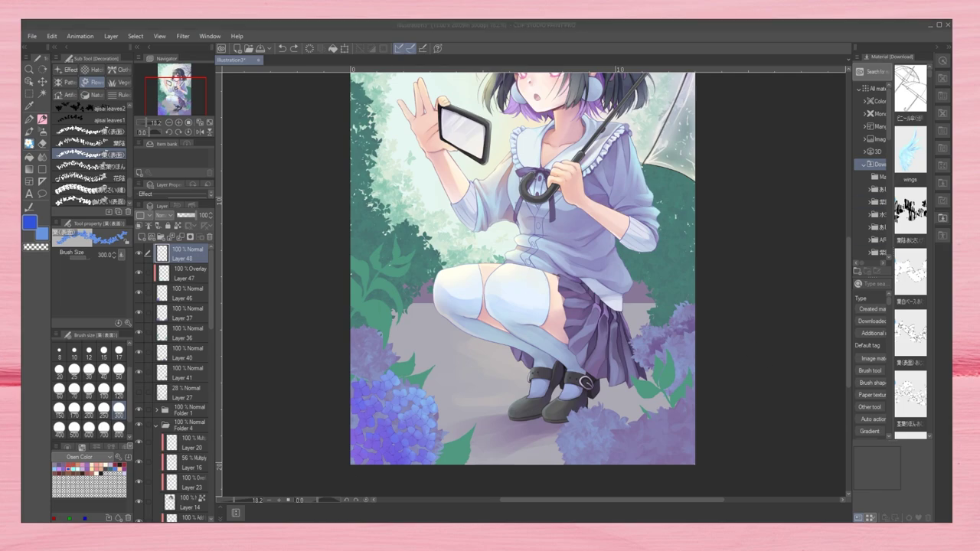
{"action": "left_click_drag", "start_coordinate": [586, 380], "coordinate": [472, 292]}
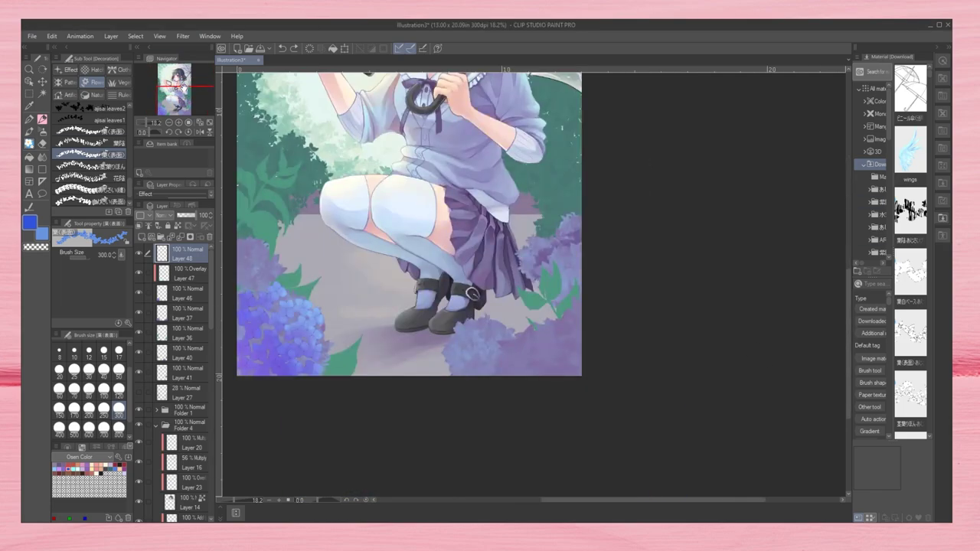
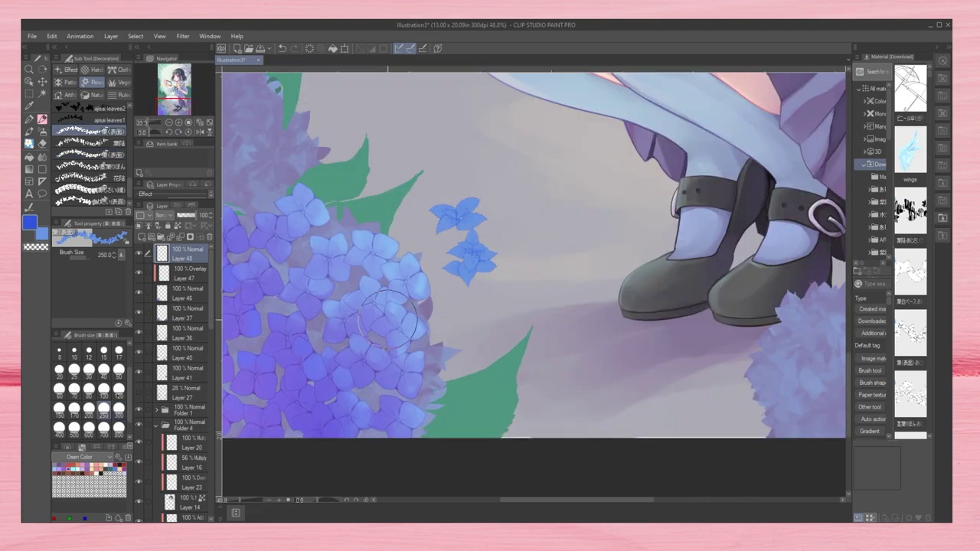
{"action": "left_click_drag", "start_coordinate": [426, 159], "coordinate": [536, 259]}
{"action": "left_click", "coordinate": [281, 48]}
{"action": "left_click_drag", "start_coordinate": [427, 197], "coordinate": [602, 361]}
{"action": "left_click_drag", "start_coordinate": [406, 230], "coordinate": [643, 367]}
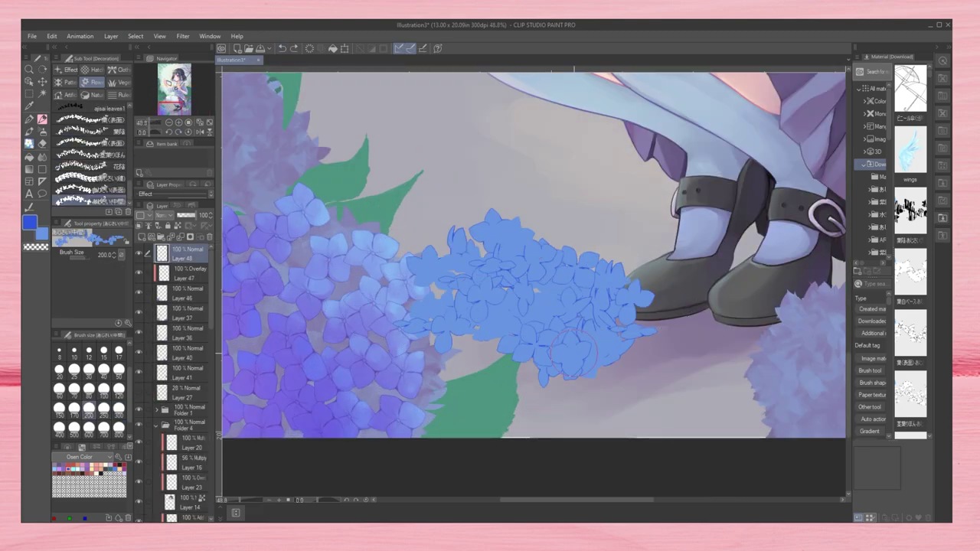
{"action": "key", "text": "ctrl+minus"}
{"action": "scroll", "coordinate": [520, 223], "scroll_direction": "up", "scroll_amount": 2}
{"action": "left_click", "coordinate": [89, 190]}
{"action": "mouse_move", "coordinate": [368, 306]}
{"action": "left_mouse_down"}
{"action": "mouse_move", "coordinate": [474, 383]}
{"action": "mouse_move", "coordinate": [467, 391]}
{"action": "left_mouse_up"}
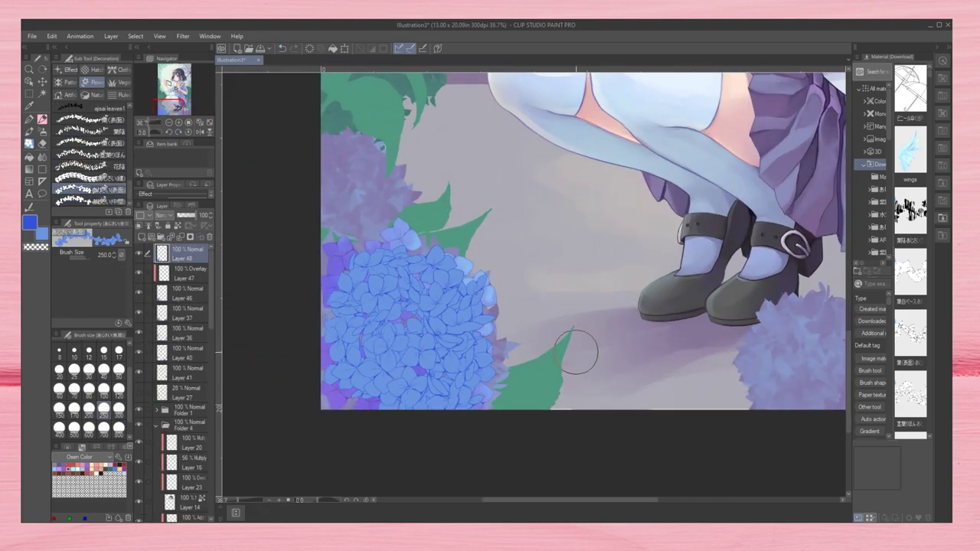
{"action": "scroll", "coordinate": [400, 344], "scroll_direction": "up", "scroll_amount": 2}
{"action": "key", "text": "ctrl+z"}
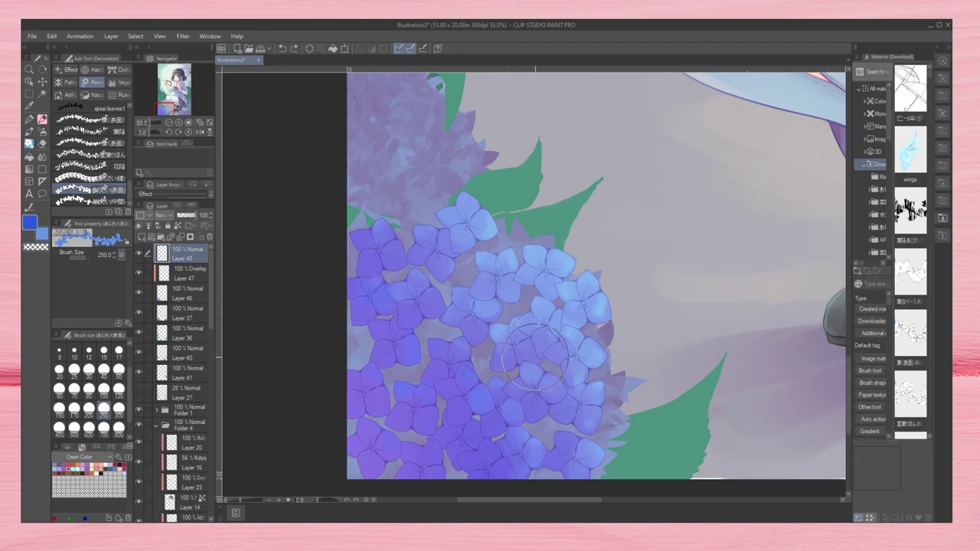
Step: Stamp a second cluster of violet petals over the hydrangea on Layer 48 with hydrangea decoration brushes at size 250
{"action": "left_click", "coordinate": [31, 225]}
{"action": "left_click", "coordinate": [62, 463]}
{"action": "scroll", "coordinate": [536, 276], "scroll_direction": "down", "scroll_amount": 2}
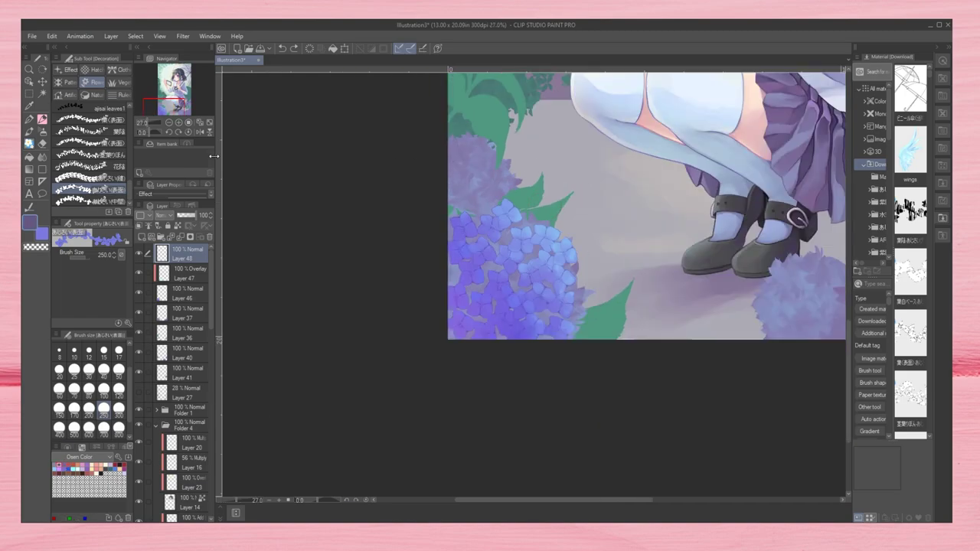
{"action": "scroll", "coordinate": [383, 307], "scroll_direction": "up", "scroll_amount": 1}
{"action": "mouse_move", "coordinate": [468, 303]}
{"action": "left_mouse_down"}
{"action": "mouse_move", "coordinate": [423, 367]}
{"action": "mouse_move", "coordinate": [336, 365]}
{"action": "mouse_move", "coordinate": [427, 264]}
{"action": "mouse_move", "coordinate": [475, 322]}
{"action": "left_mouse_up"}
{"action": "key", "text": "e"}
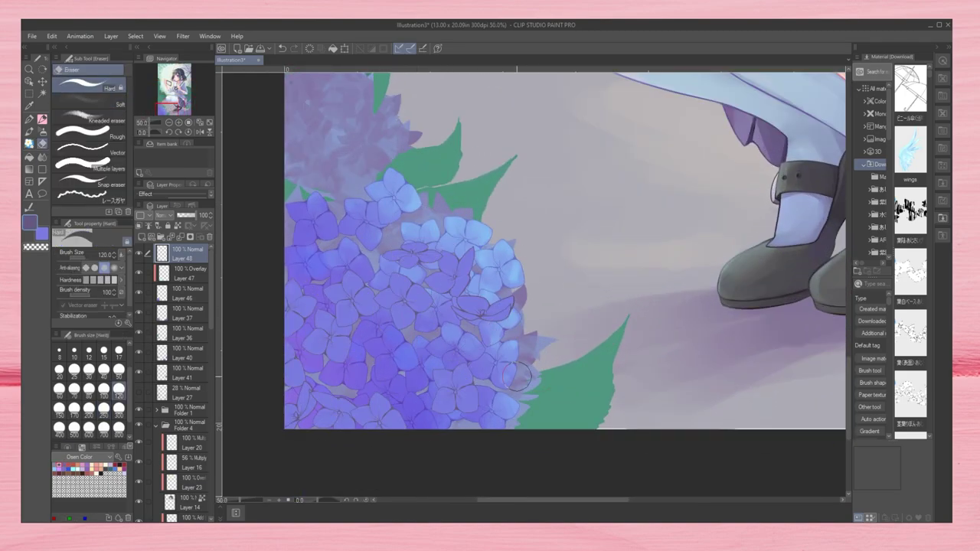
{"action": "key", "text": "b"}
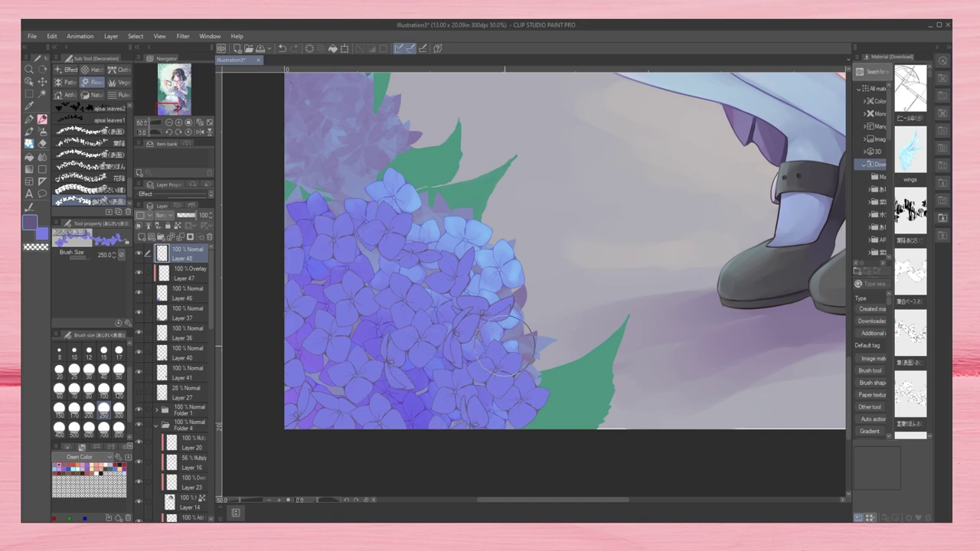
{"action": "scroll", "coordinate": [445, 229], "scroll_direction": "down", "scroll_amount": 2}
{"action": "scroll", "coordinate": [241, 252], "scroll_direction": "up", "scroll_amount": 2}
Step: Shade beneath the upper petals on a new Multiply layer under Layer 48 with Opaque watercolor at size 40
{"action": "left_click", "coordinate": [171, 238]}
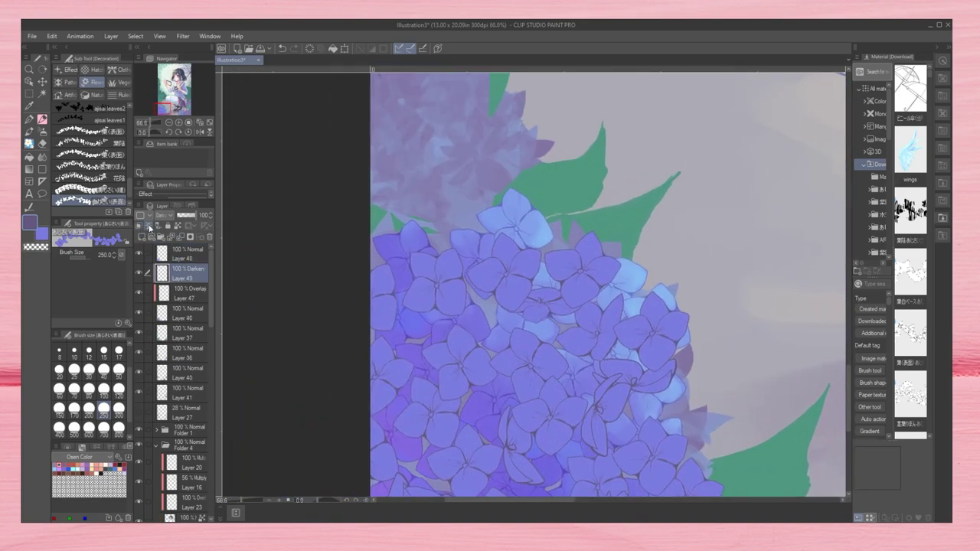
{"action": "key", "text": "b"}
{"action": "left_click_drag", "start_coordinate": [377, 414], "coordinate": [349, 307]}
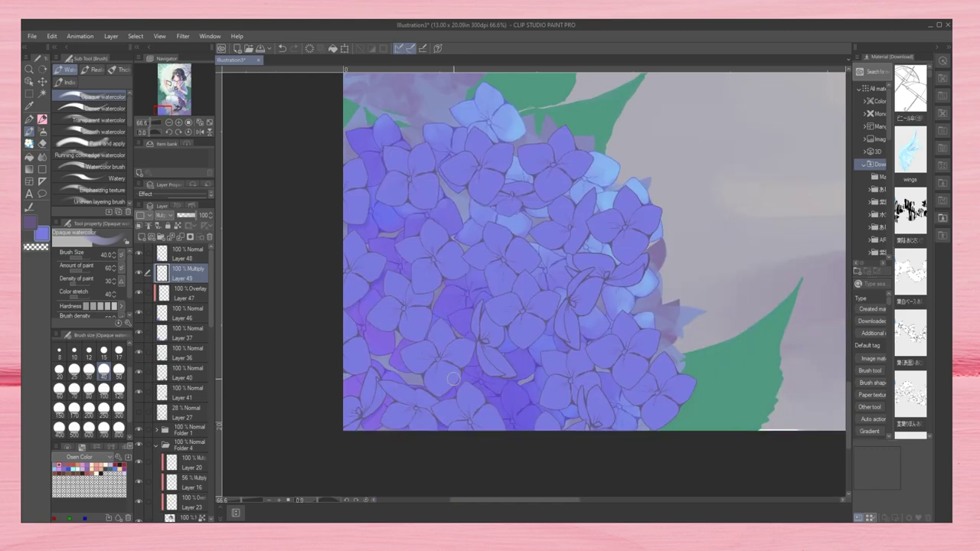
{"action": "left_click_drag", "start_coordinate": [585, 433], "coordinate": [605, 448]}
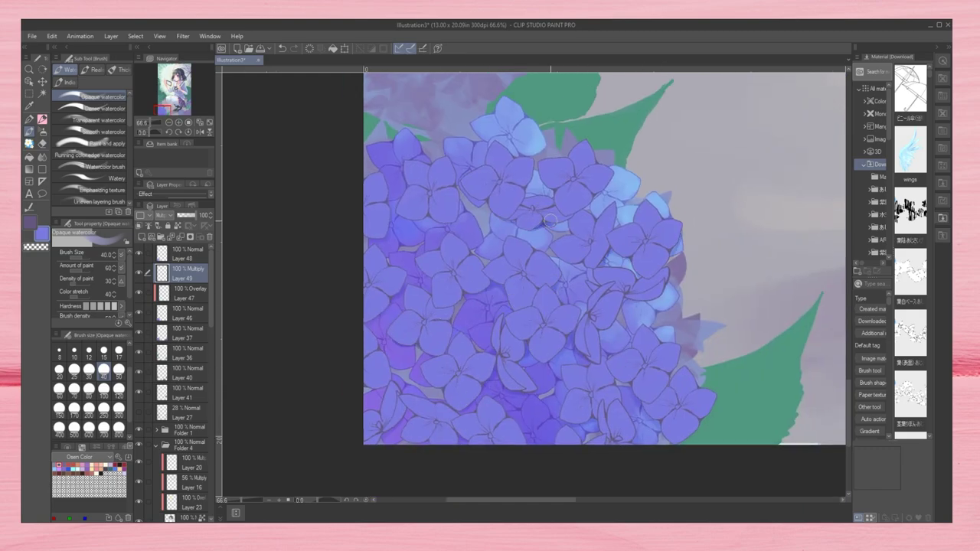
{"action": "scroll", "coordinate": [504, 222], "scroll_direction": "down", "scroll_amount": 1}
{"action": "scroll", "coordinate": [504, 222], "scroll_direction": "down", "scroll_amount": 2}
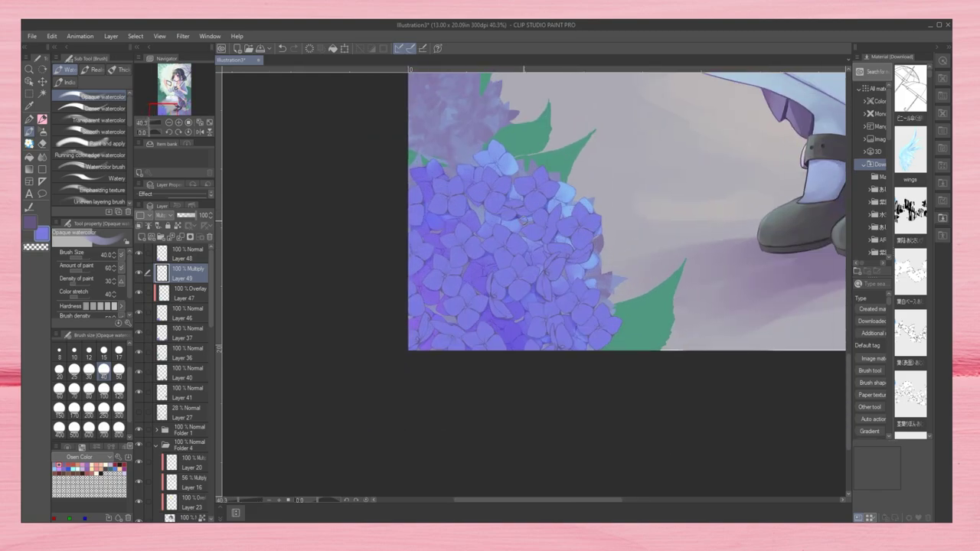
Step: Brighten the hydrangea's sunlit side on a new clipped Overlay layer above Layer 48 with the Soft airbrush at size 700
{"action": "key", "text": "ctrl+shift+n"}
{"action": "key", "text": "b"}
{"action": "left_click_drag", "start_coordinate": [574, 344], "coordinate": [639, 344]}
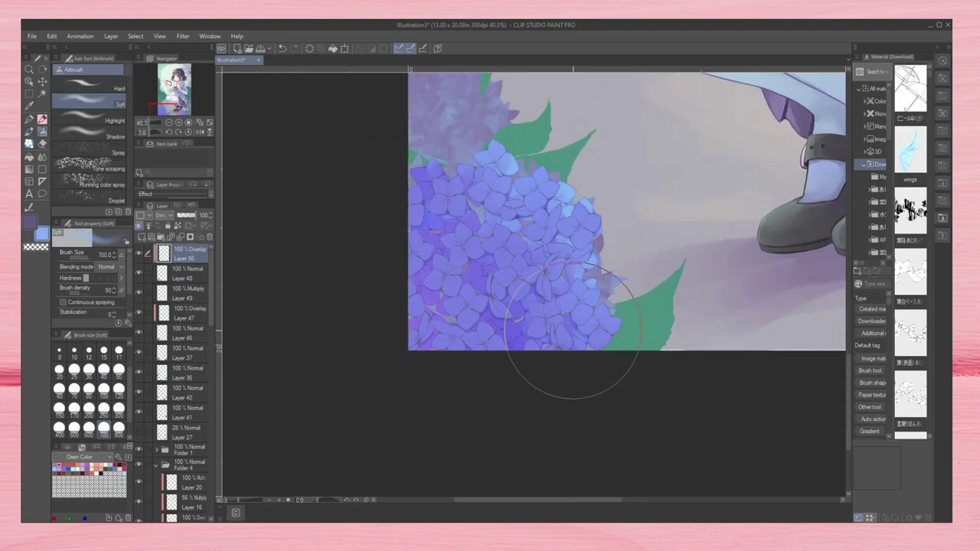
{"action": "scroll", "coordinate": [530, 360], "scroll_direction": "up", "scroll_amount": 1}
{"action": "scroll", "coordinate": [530, 360], "scroll_direction": "down", "scroll_amount": 1}
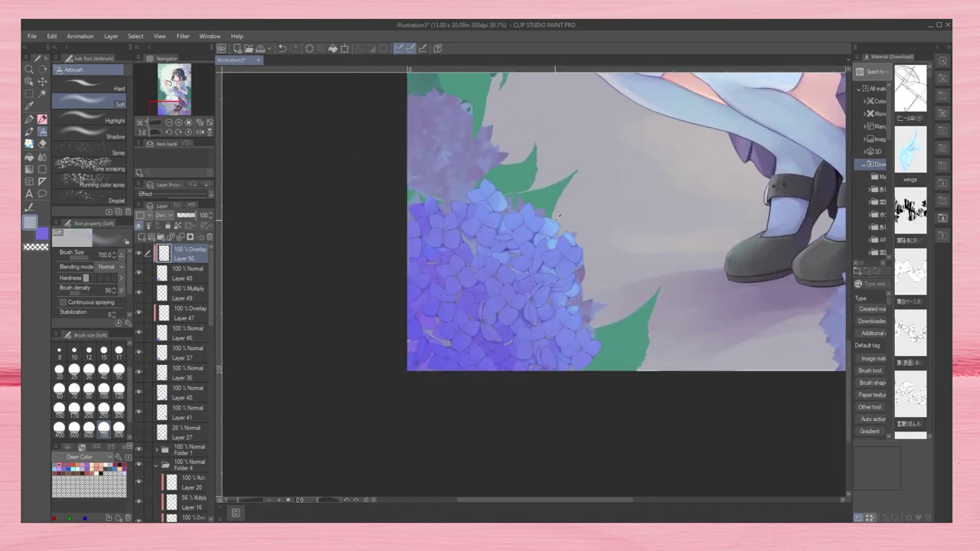
Step: Paint light blue highlights on the hydrangea petals on Layer 50 with Opaque watercolor at size 40
{"action": "scroll", "coordinate": [656, 175], "scroll_direction": "up", "scroll_amount": 3}
{"action": "key", "text": "b"}
{"action": "mouse_move", "coordinate": [491, 162]}
{"action": "left_mouse_down"}
{"action": "mouse_move", "coordinate": [561, 166]}
{"action": "mouse_move", "coordinate": [600, 198]}
{"action": "mouse_move", "coordinate": [601, 253]}
{"action": "mouse_move", "coordinate": [504, 269]}
{"action": "left_mouse_up"}
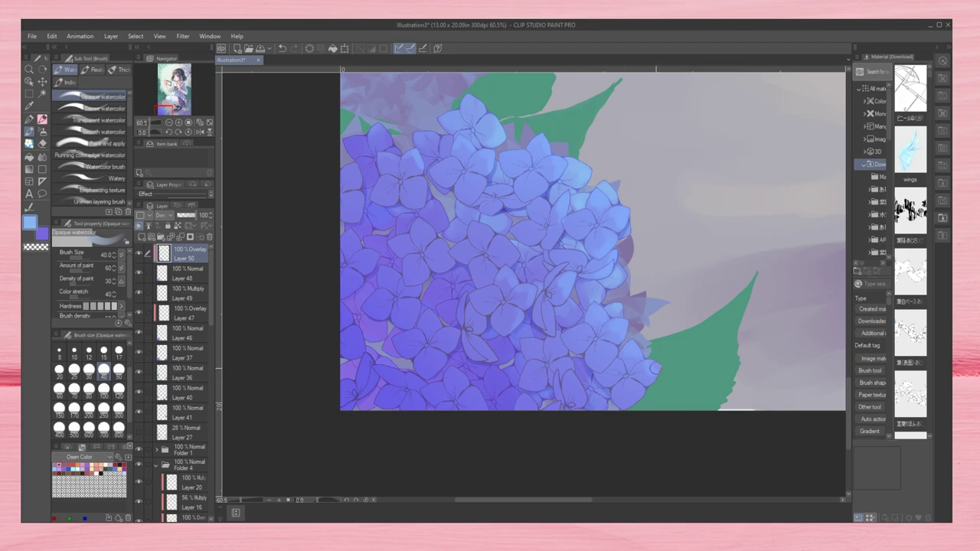
{"action": "mouse_move", "coordinate": [657, 406]}
{"action": "left_mouse_down"}
{"action": "mouse_move", "coordinate": [501, 249]}
{"action": "mouse_move", "coordinate": [443, 242]}
{"action": "left_mouse_up"}
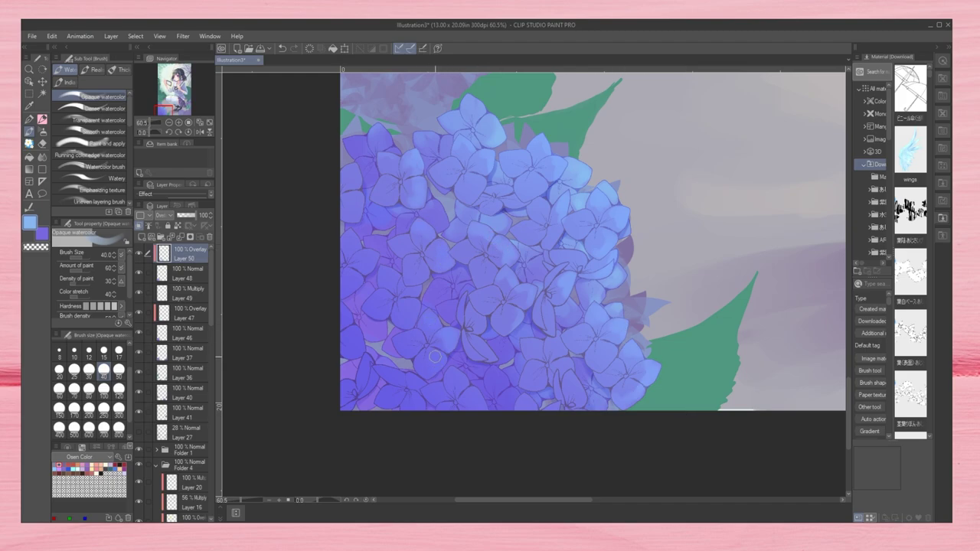
Step: Paint violet centres on the hydrangea's upper flowers on Layer 50 with Dense watercolor at size 15
{"action": "left_click", "coordinate": [98, 120]}
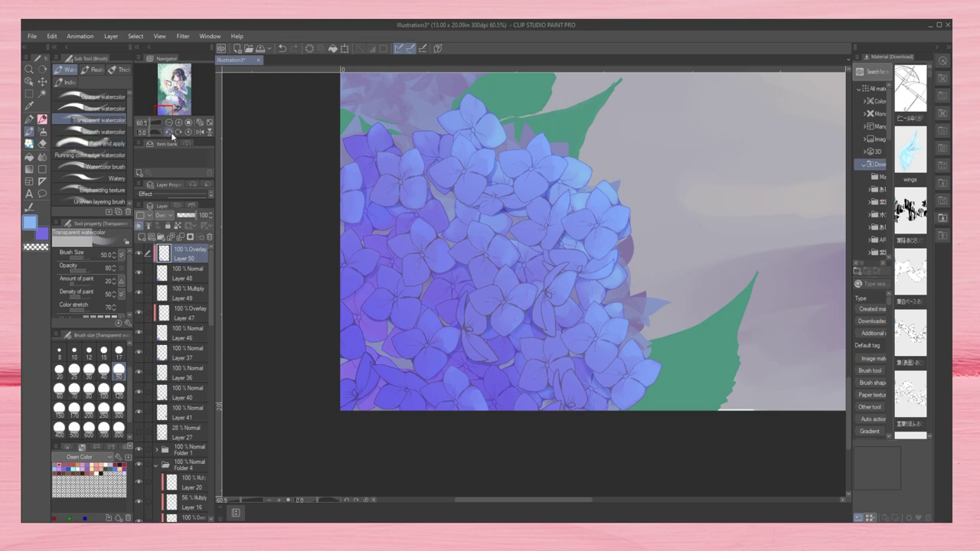
{"action": "scroll", "coordinate": [603, 328], "scroll_direction": "up", "scroll_amount": 4}
{"action": "key", "text": "comma"}
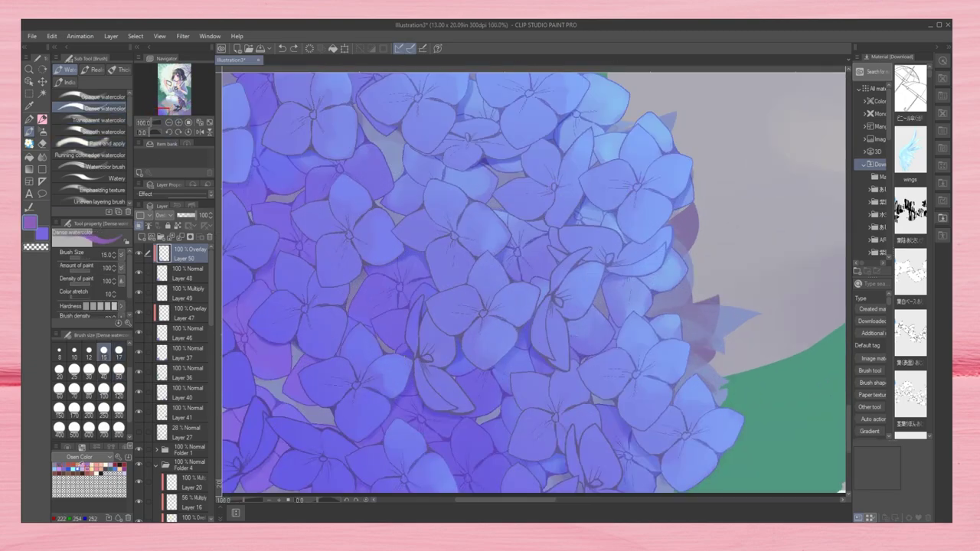
{"action": "left_click_drag", "start_coordinate": [526, 243], "coordinate": [344, 317]}
{"action": "scroll", "coordinate": [344, 316], "scroll_direction": "down", "scroll_amount": 4}
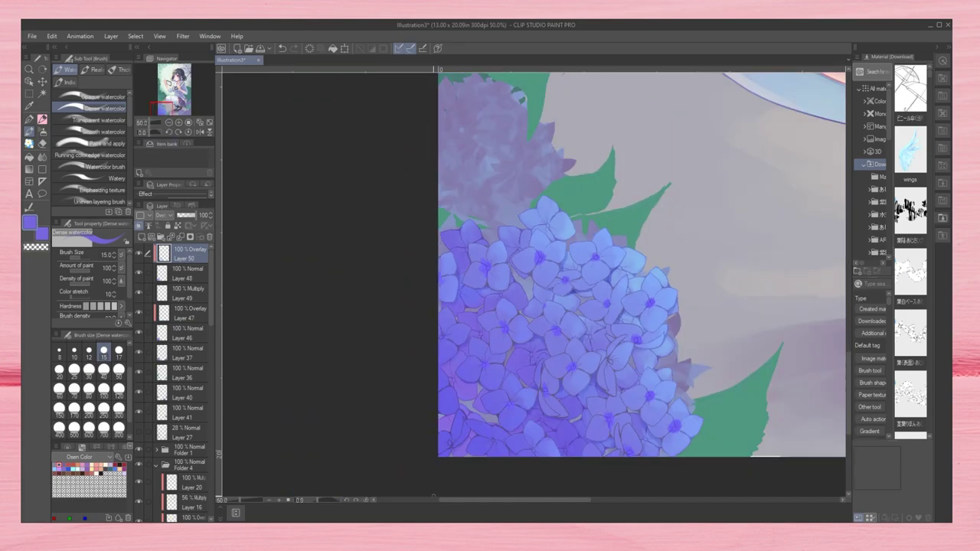
Step: Soften the violet flower centres into the surrounding petals on Layer 50 with Opaque watercolor at size 40
{"action": "scroll", "coordinate": [533, 287], "scroll_direction": "up", "scroll_amount": 1}
{"action": "key", "text": "comma"}
{"action": "scroll", "coordinate": [490, 351], "scroll_direction": "down", "scroll_amount": 2}
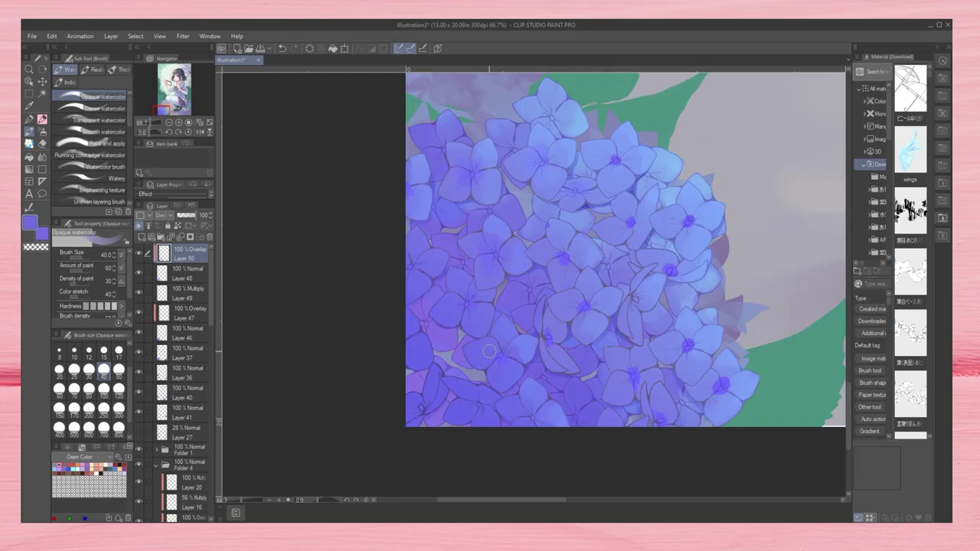
{"action": "left_click", "coordinate": [630, 222]}
{"action": "left_click", "coordinate": [669, 268]}
{"action": "left_click", "coordinate": [722, 387]}
{"action": "left_click", "coordinate": [691, 346]}
{"action": "left_click", "coordinate": [689, 218]}
{"action": "key", "text": "ctrl+0"}
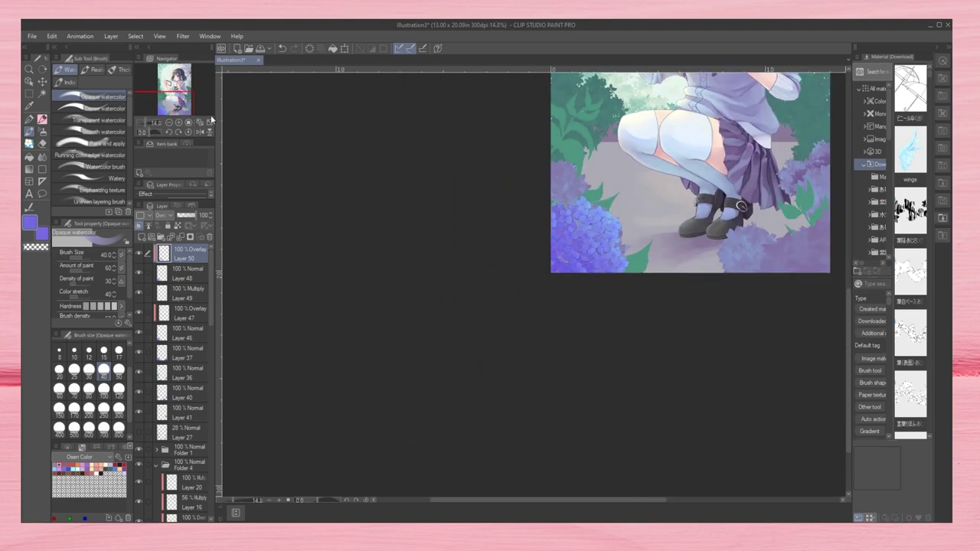
Step: Shade the gaps between the hydrangea petals on a new Multiply layer above Layer 37 with Opaque watercolor at size 40
{"action": "key", "text": "ctrl+0"}
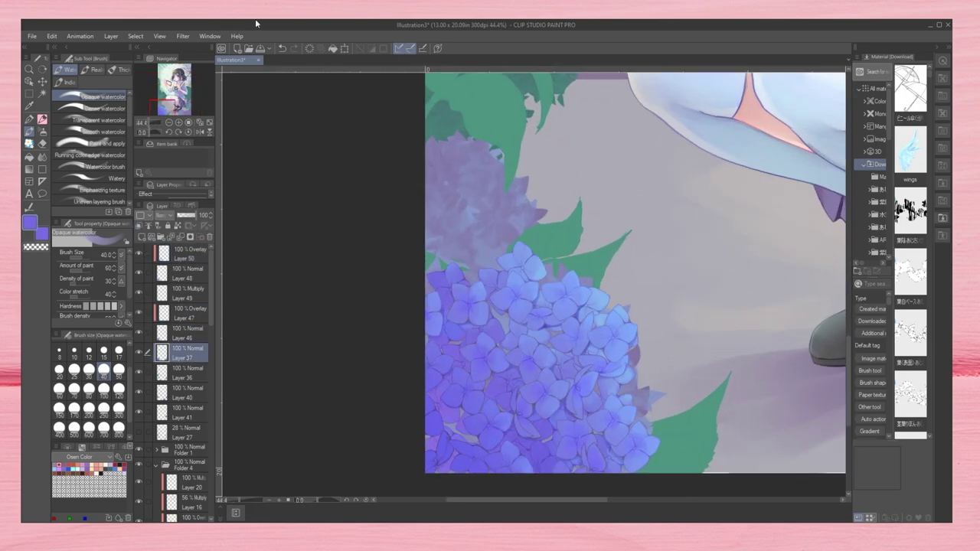
{"action": "left_click", "coordinate": [142, 370]}
{"action": "key", "text": "ctrl+shift+n"}
{"action": "left_click_drag", "start_coordinate": [487, 300], "coordinate": [507, 331]}
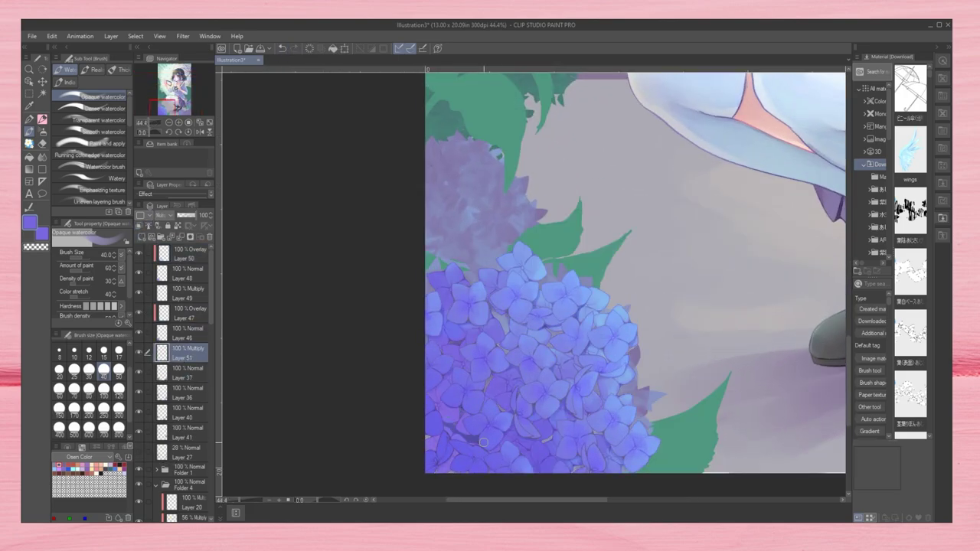
{"action": "left_click_drag", "start_coordinate": [490, 375], "coordinate": [505, 334]}
{"action": "left_click_drag", "start_coordinate": [596, 383], "coordinate": [598, 434]}
{"action": "key", "text": "ctrl+0"}
{"action": "scroll", "coordinate": [167, 109], "scroll_direction": "up", "scroll_amount": 3}
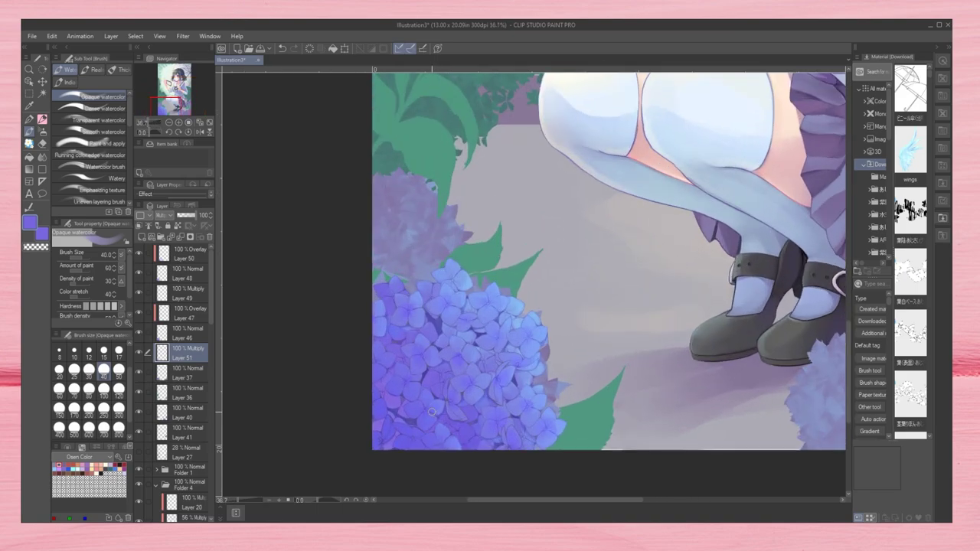
{"action": "scroll", "coordinate": [167, 109], "scroll_direction": "up", "scroll_amount": 1}
Step: Paint pale yellow highlights on the edges of the hydrangea's upper petals on Layer 50 with Opaque watercolor at size 17
{"action": "left_click", "coordinate": [183, 253]}
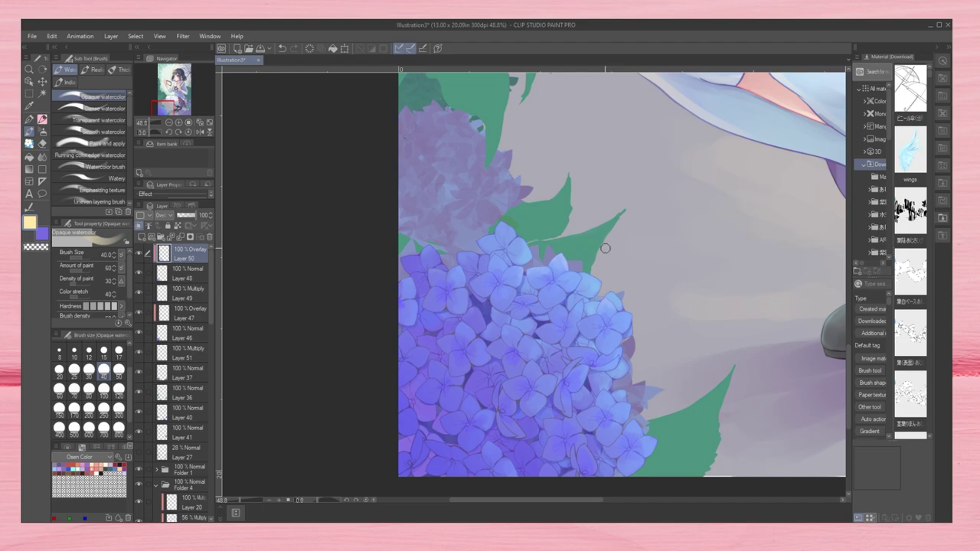
{"action": "key", "text": "bracketleft"}
{"action": "key", "text": "bracketleft"}
{"action": "key", "text": "bracketleft"}
{"action": "key", "text": "bracketleft"}
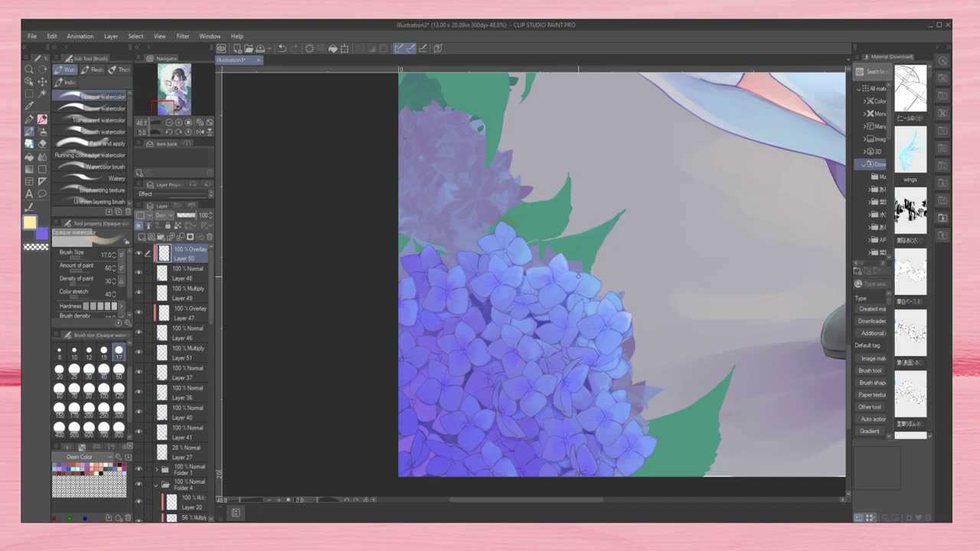
{"action": "scroll", "coordinate": [174, 100], "scroll_direction": "down", "scroll_amount": 3}
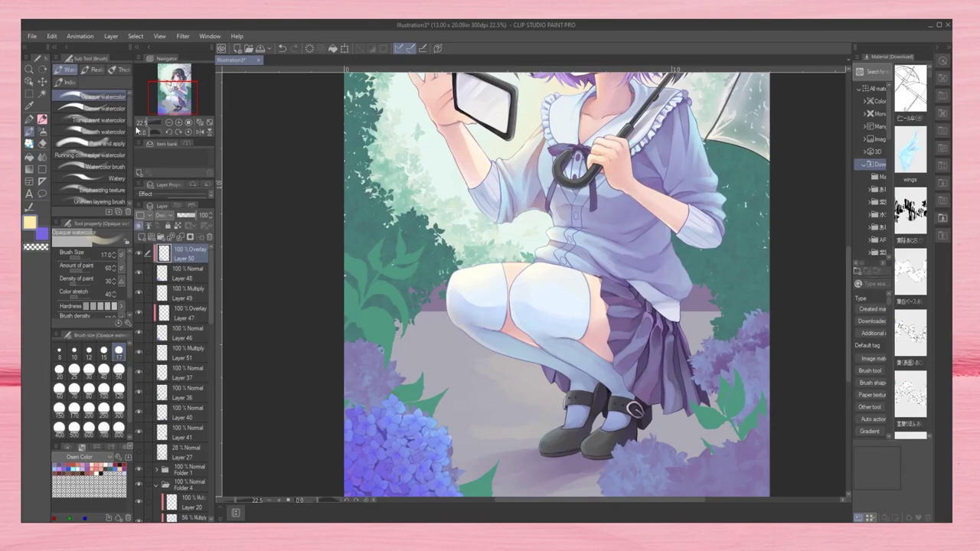
{"action": "scroll", "coordinate": [450, 363], "scroll_direction": "up", "scroll_amount": 3}
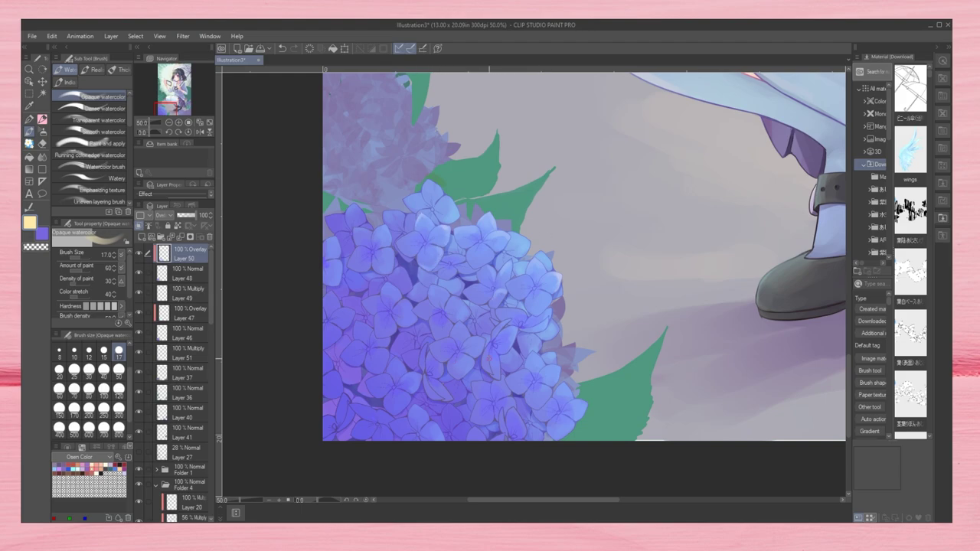
Step: Extend the pale yellow edge highlights to the hydrangea's middle petals on Layer 50 with Opaque watercolor at size 17
{"action": "left_click", "coordinate": [426, 239], "text": "alt"}
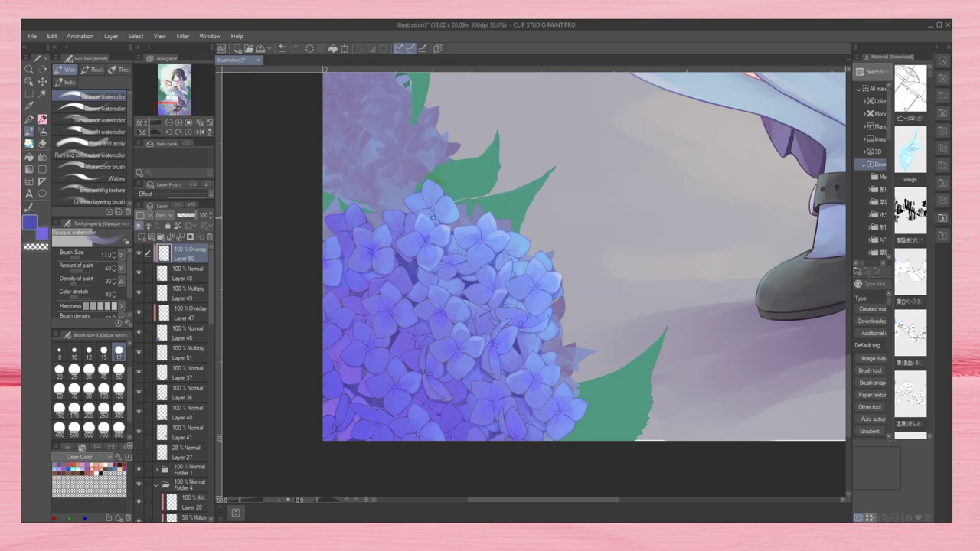
{"action": "key", "text": "period"}
{"action": "key", "text": "period"}
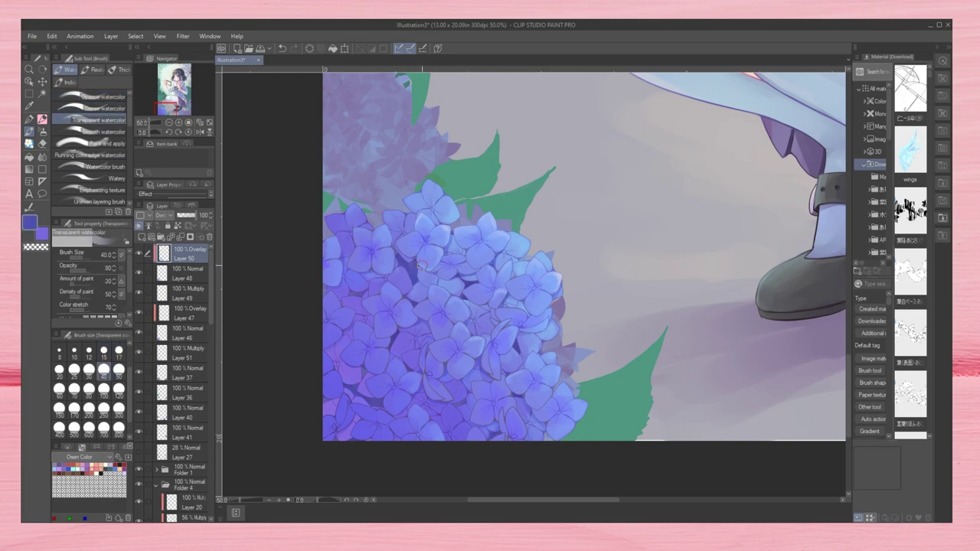
{"action": "key", "text": "comma"}
{"action": "key", "text": "comma"}
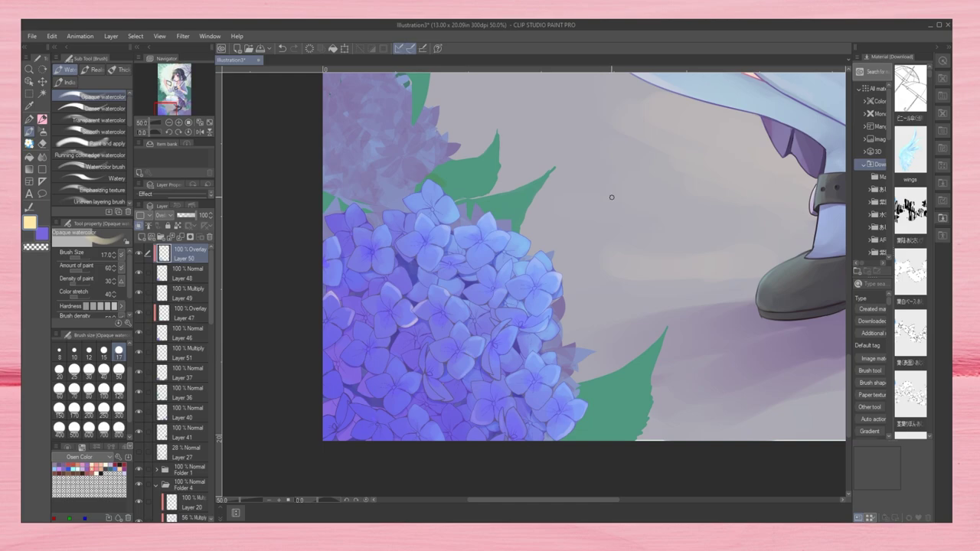
{"action": "key", "text": "ctrl+plus"}
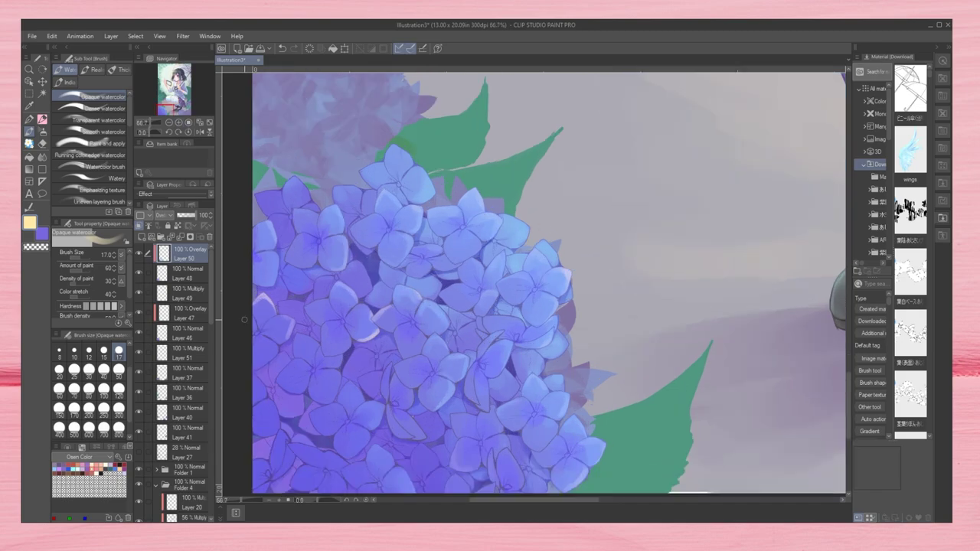
Step: Paint radiating deep blue strokes in the centres of the upper flowers on Layer 50 with Dense watercolor at size 17
{"action": "key", "text": "period"}
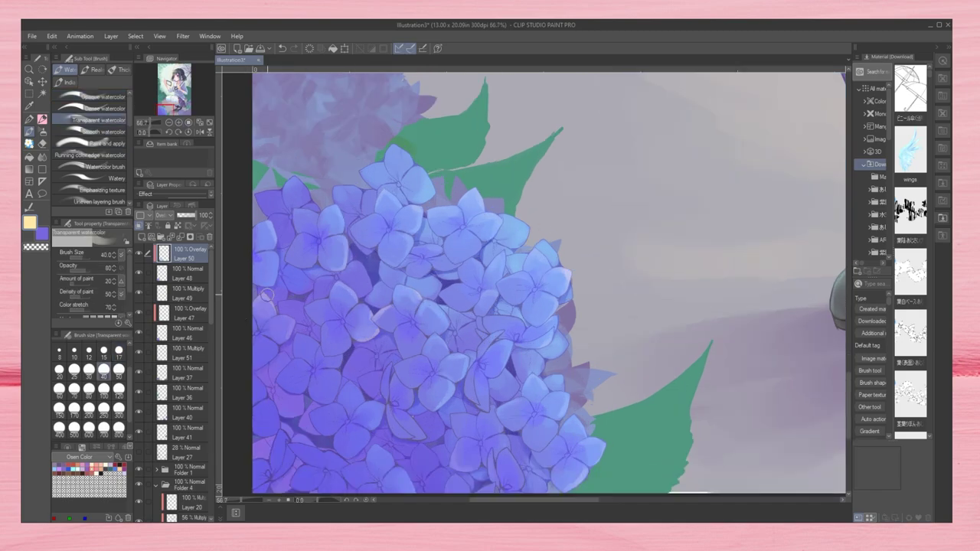
{"action": "left_click", "coordinate": [366, 314], "text": "ctrl+shift"}
{"action": "left_click", "coordinate": [366, 315], "text": "alt"}
{"action": "key", "text": "comma"}
{"action": "key", "text": "comma"}
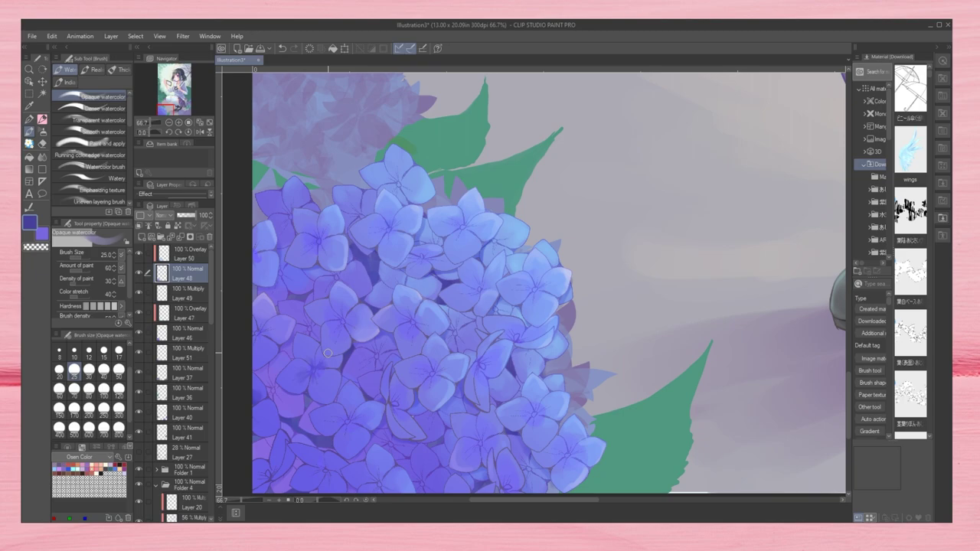
{"action": "left_click", "coordinate": [328, 353], "text": "ctrl+shift"}
{"action": "key", "text": "period"}
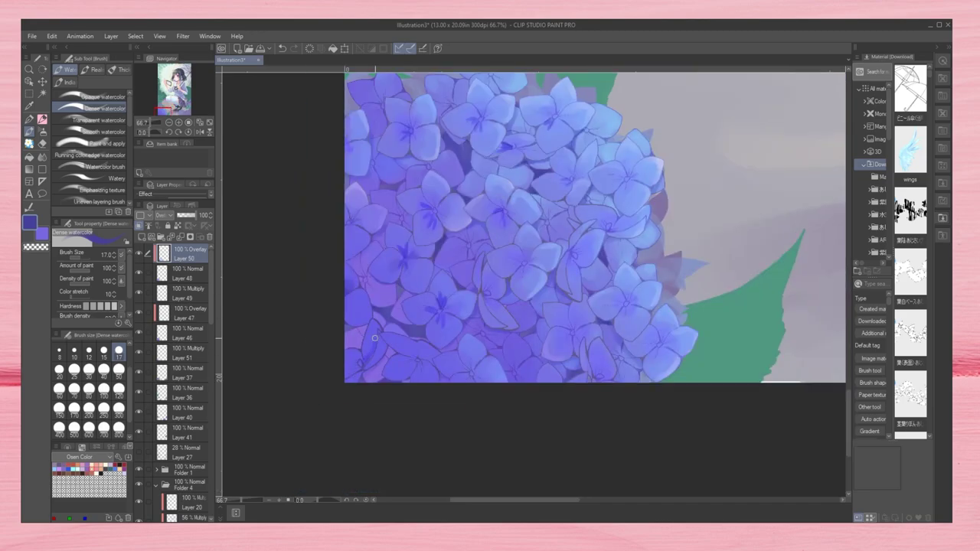
{"action": "left_click_drag", "start_coordinate": [349, 429], "coordinate": [440, 318]}
{"action": "left_click_drag", "start_coordinate": [528, 249], "coordinate": [517, 265]}
{"action": "left_click_drag", "start_coordinate": [493, 283], "coordinate": [488, 305]}
{"action": "left_click_drag", "start_coordinate": [579, 321], "coordinate": [566, 345]}
{"action": "left_click_drag", "start_coordinate": [608, 363], "coordinate": [595, 377]}
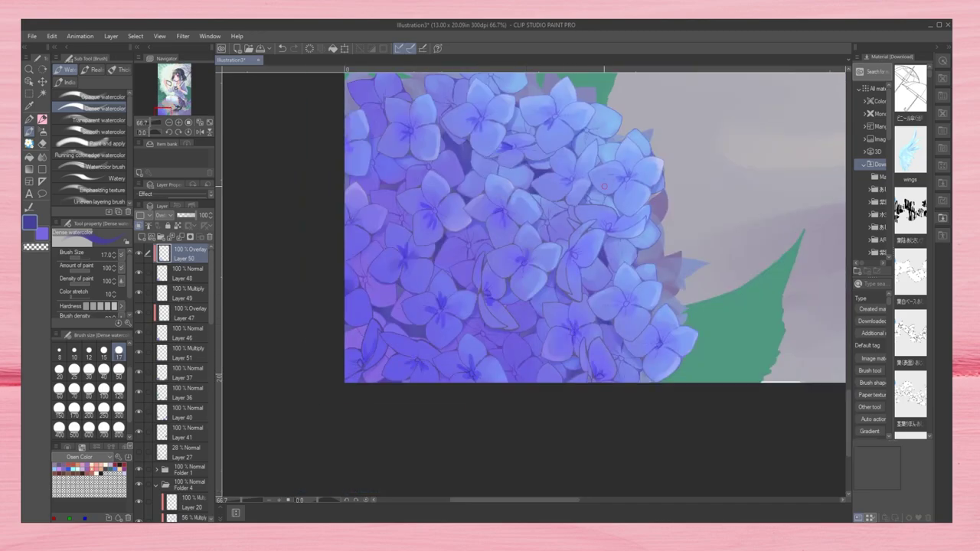
Step: Blend the deep blue centre strokes into the petals on Layer 50 with Opaque watercolor at size 25
{"action": "key", "text": "comma"}
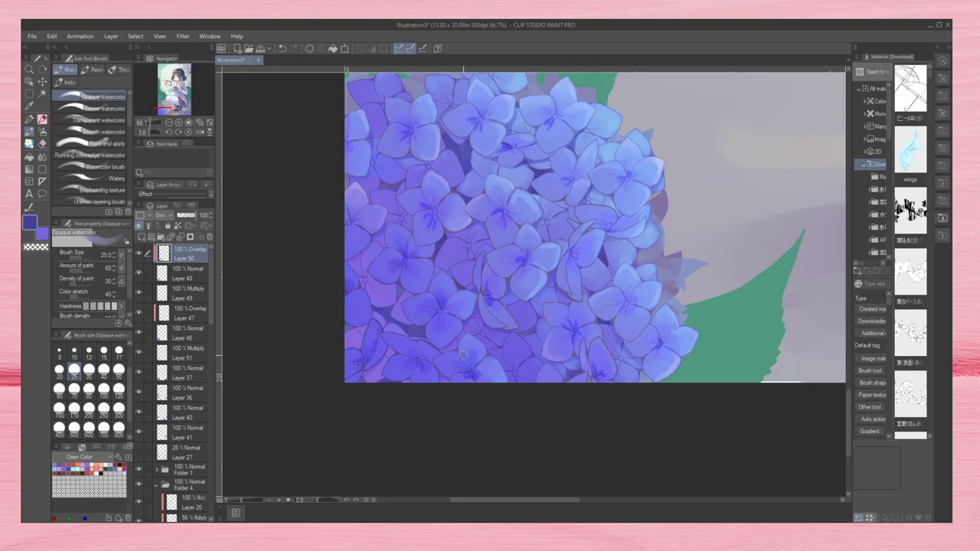
{"action": "left_click_drag", "start_coordinate": [483, 305], "coordinate": [487, 278]}
{"action": "scroll", "coordinate": [534, 261], "scroll_direction": "right", "scroll_amount": 3}
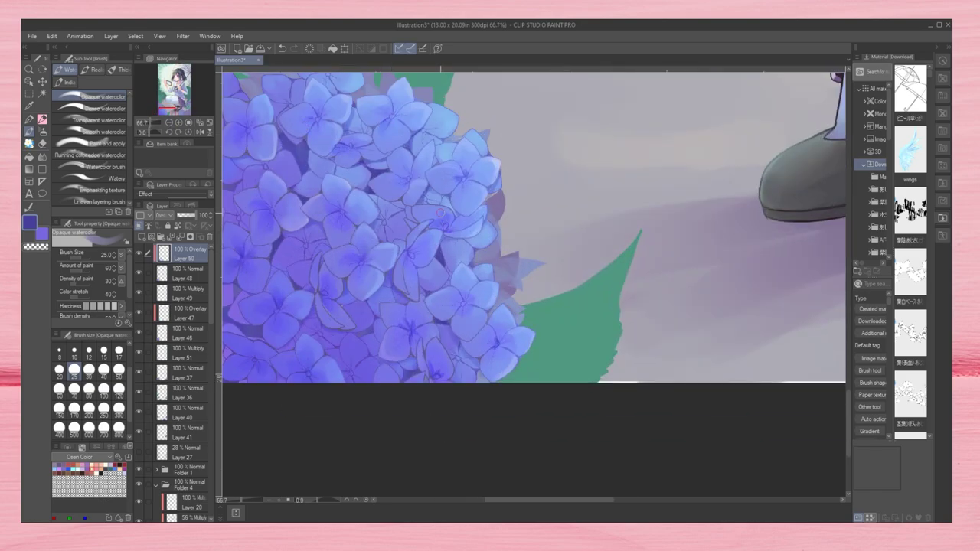
{"action": "scroll", "coordinate": [357, 311], "scroll_direction": "down", "scroll_amount": 3}
{"action": "left_click_drag", "start_coordinate": [357, 311], "coordinate": [434, 357]}
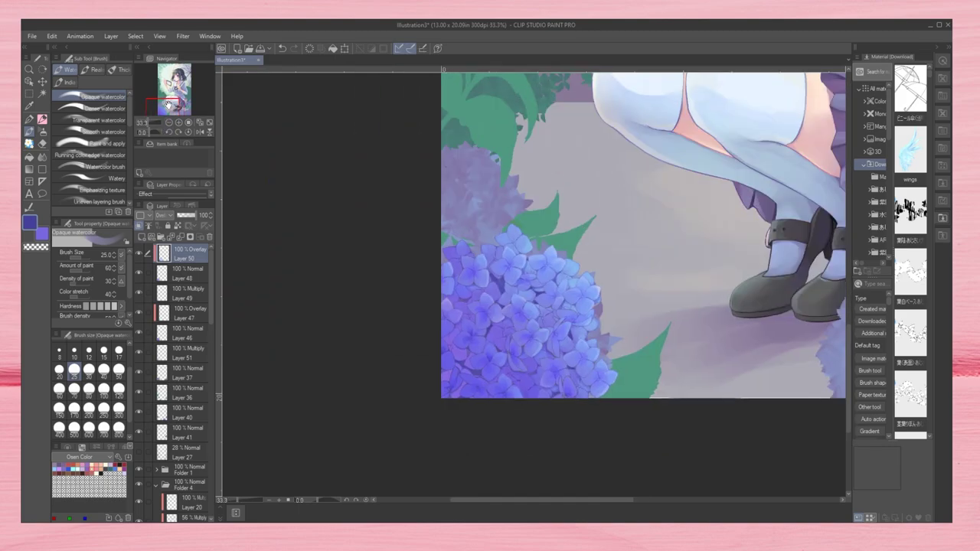
Step: Dot deep blue centres on the hydrangea's underlying flowers on the clipped Overlay Layer 47 with Dense watercolor at size 17
{"action": "scroll", "coordinate": [348, 295], "scroll_direction": "up", "scroll_amount": 5}
{"action": "key", "text": "comma"}
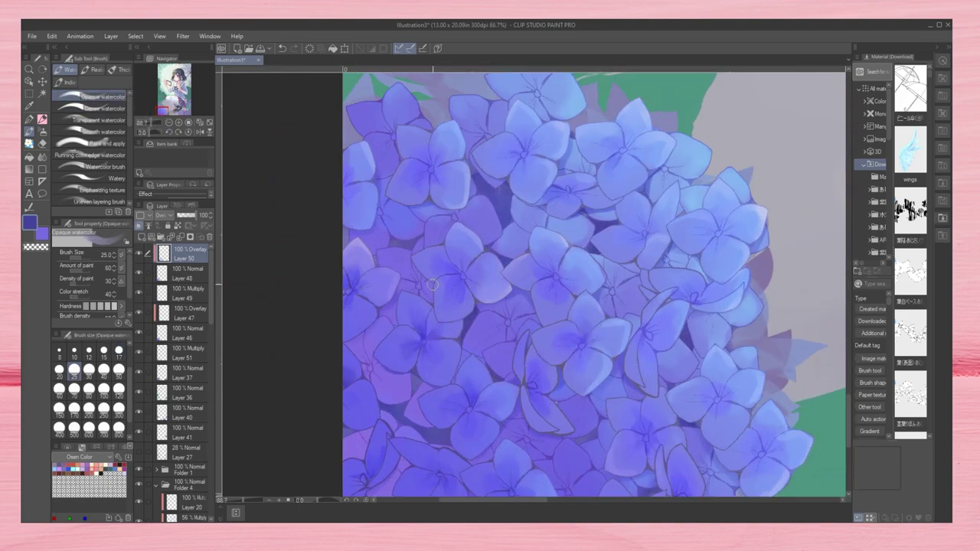
{"action": "scroll", "coordinate": [433, 285], "scroll_direction": "down", "scroll_amount": 3}
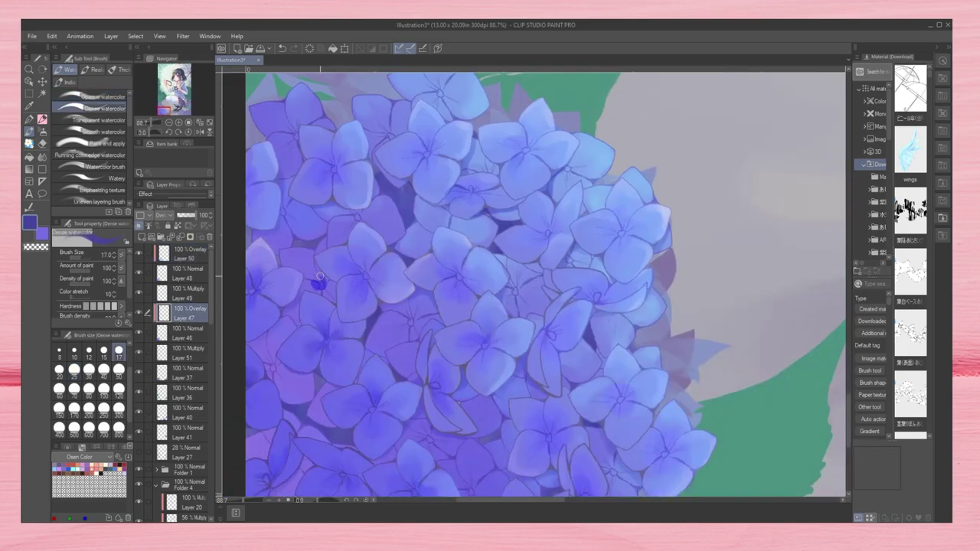
{"action": "left_click", "coordinate": [272, 362]}
{"action": "left_click", "coordinate": [323, 280]}
{"action": "left_click", "coordinate": [294, 131]}
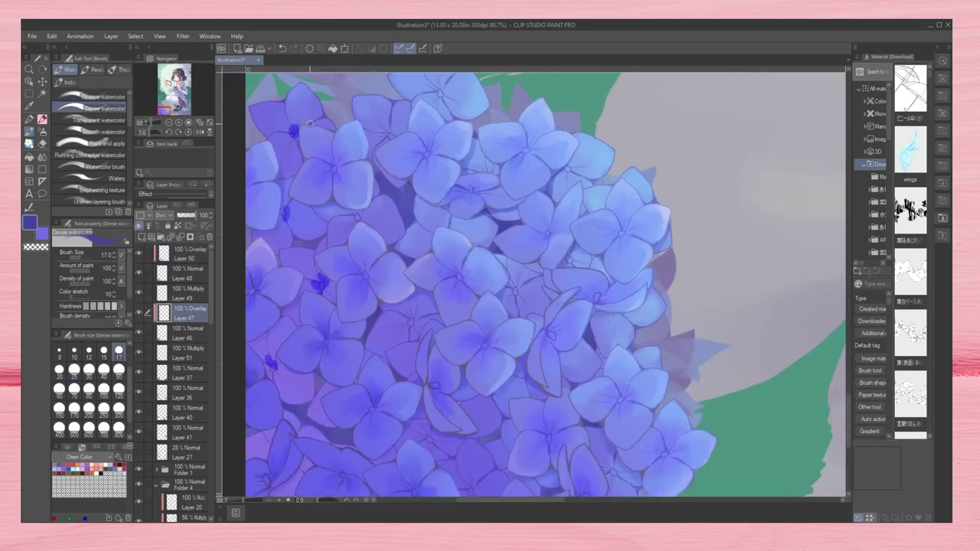
{"action": "left_click", "coordinate": [358, 218]}
{"action": "left_click", "coordinate": [389, 133]}
{"action": "left_click", "coordinate": [439, 95]}
{"action": "left_click", "coordinate": [514, 289]}
{"action": "left_click", "coordinate": [412, 322]}
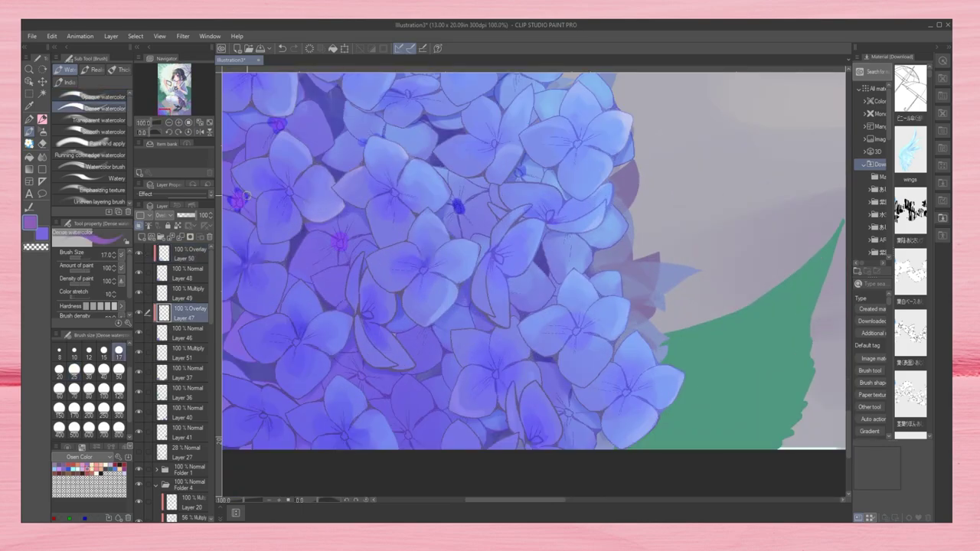
Step: Add purple accents to the underlying flower centres on Layer 47 and soften them with Opaque watercolor at size 25
{"action": "left_click", "coordinate": [551, 293]}
{"action": "left_click", "coordinate": [489, 193]}
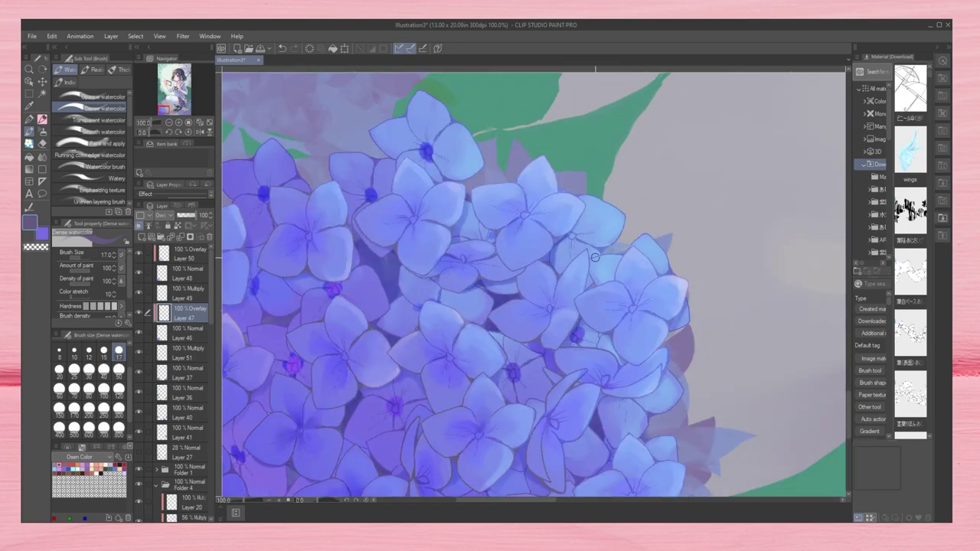
{"action": "left_click", "coordinate": [262, 201]}
{"action": "left_click", "coordinate": [433, 140]}
{"action": "left_click", "coordinate": [289, 352]}
{"action": "left_click", "coordinate": [397, 425]}
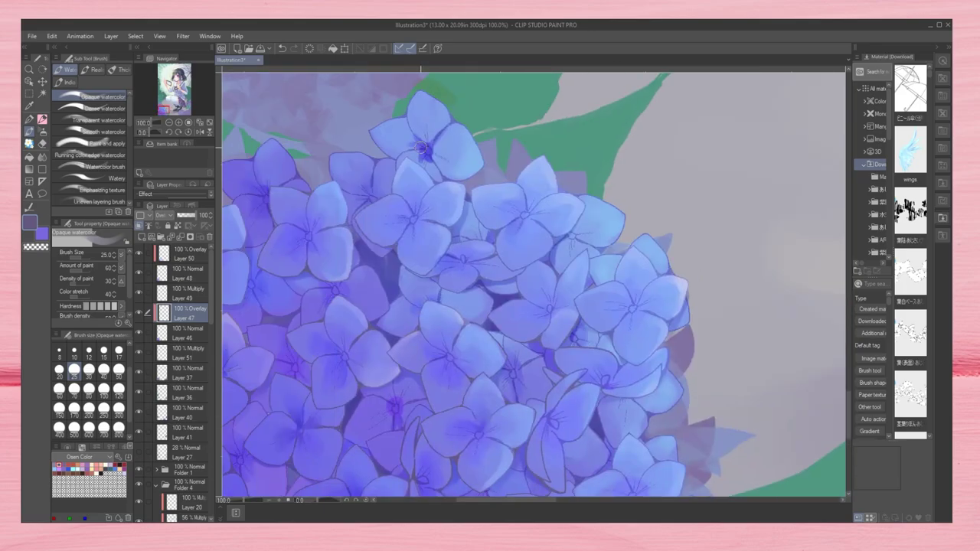
{"action": "scroll", "coordinate": [421, 148], "scroll_direction": "down", "scroll_amount": 10}
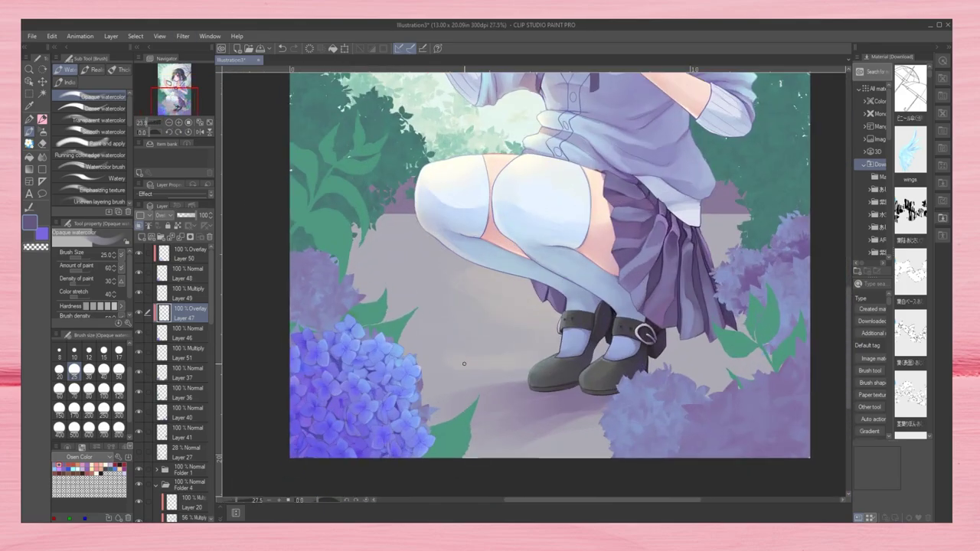
Step: Brighten the hydrangea's sunlit side with light cyan on a clipped Overlay layer above Layer 48 with the Soft airbrush at size 800
{"action": "left_click_drag", "start_coordinate": [181, 98], "coordinate": [194, 70]}
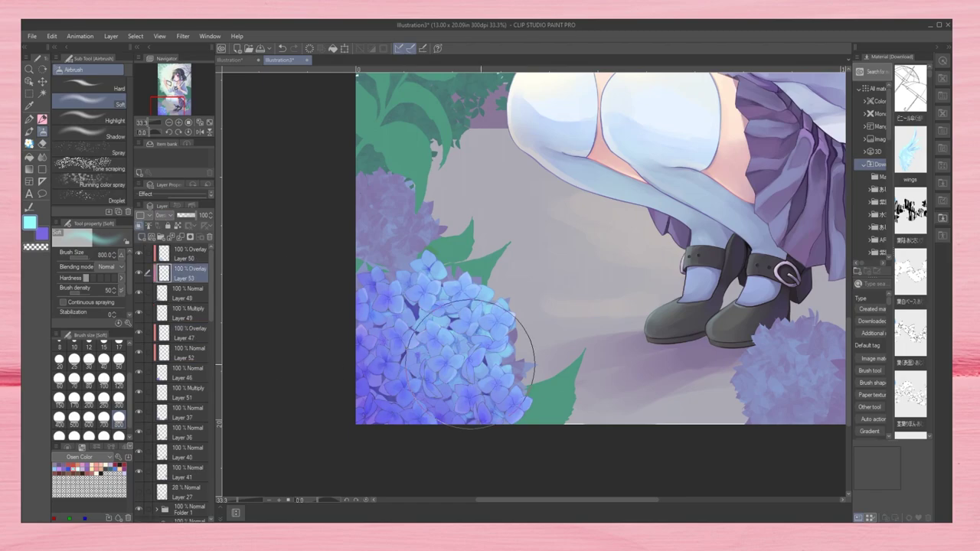
{"action": "scroll", "coordinate": [471, 360], "scroll_direction": "down", "scroll_amount": 4}
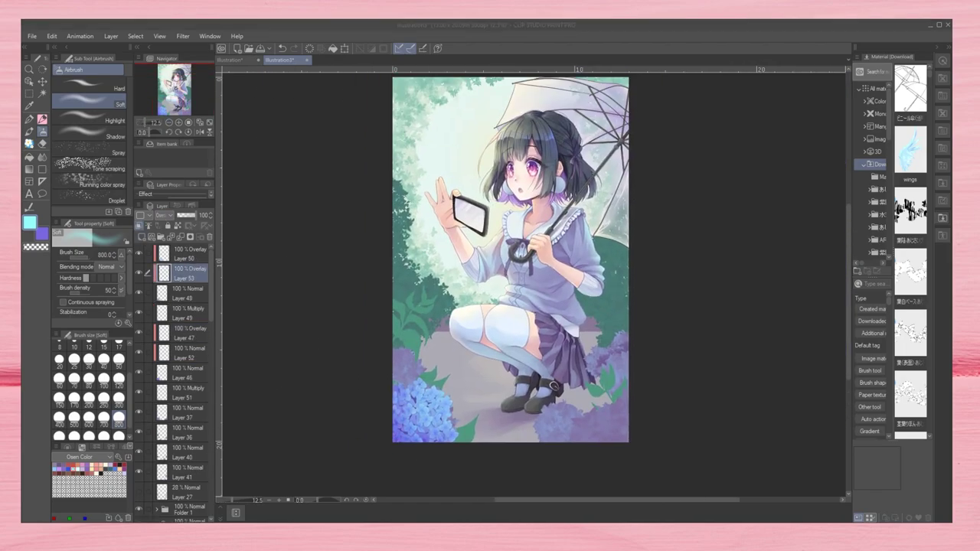
{"action": "scroll", "coordinate": [490, 437], "scroll_direction": "up", "scroll_amount": 3}
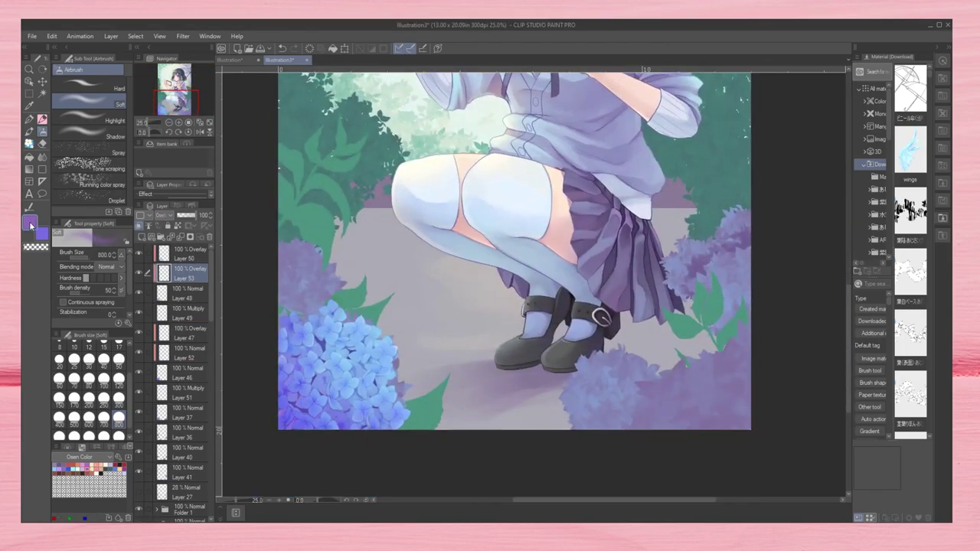
Step: Tint the hydrangea's shaded outer corner pink on the clipped Layer 52 with the Soft airbrush at size 800, and select Layer 46
{"action": "left_click", "coordinate": [184, 352]}
{"action": "scroll", "coordinate": [284, 263], "scroll_direction": "down", "scroll_amount": 3}
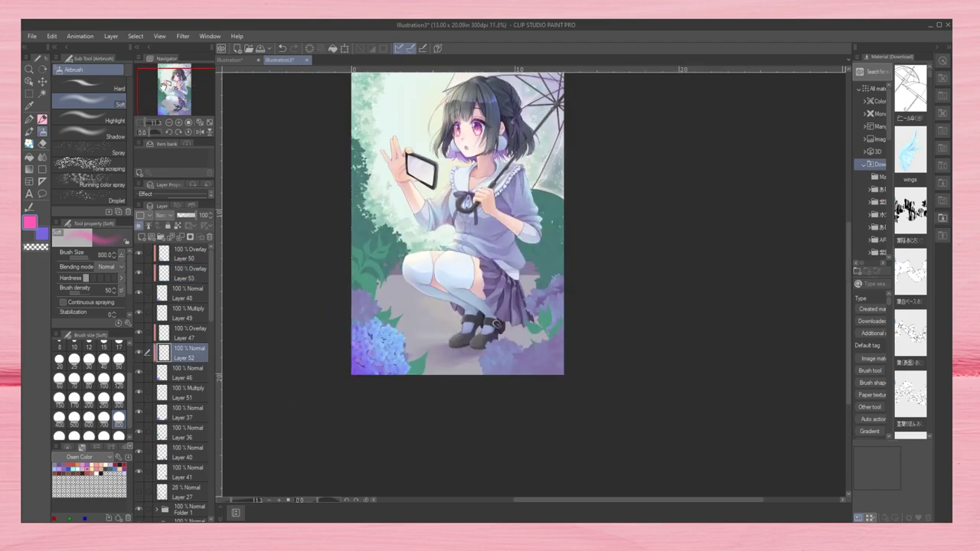
{"action": "scroll", "coordinate": [513, 366], "scroll_direction": "up", "scroll_amount": 1}
{"action": "scroll", "coordinate": [513, 366], "scroll_direction": "up", "scroll_amount": 1}
{"action": "left_click", "coordinate": [183, 373]}
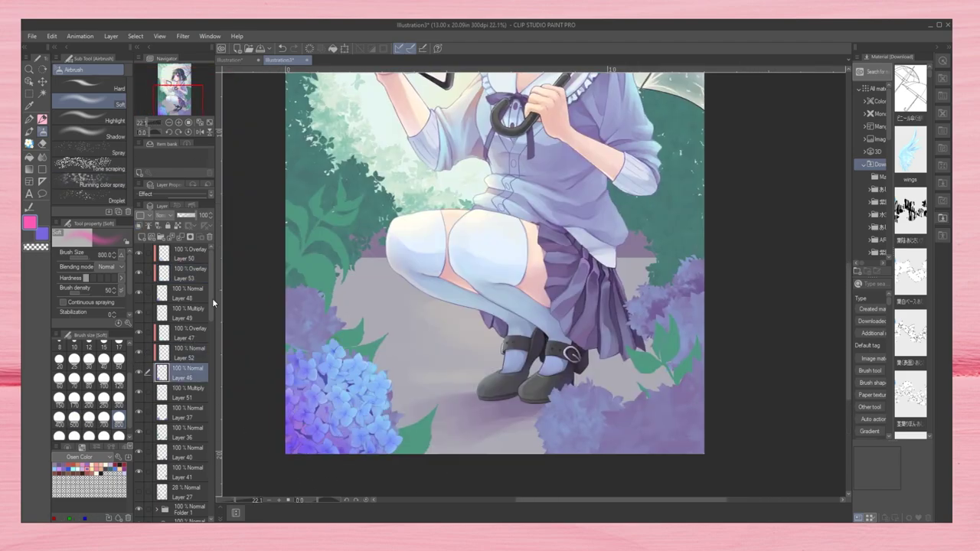
Step: Stamp a cluster of blue hydrangea flowers over the illustration's lower-right corner on Layer 46 with the hydrangea decoration brush at size 250
{"action": "scroll", "coordinate": [318, 420], "scroll_direction": "up", "scroll_amount": 2}
{"action": "left_click", "coordinate": [329, 383], "text": "alt"}
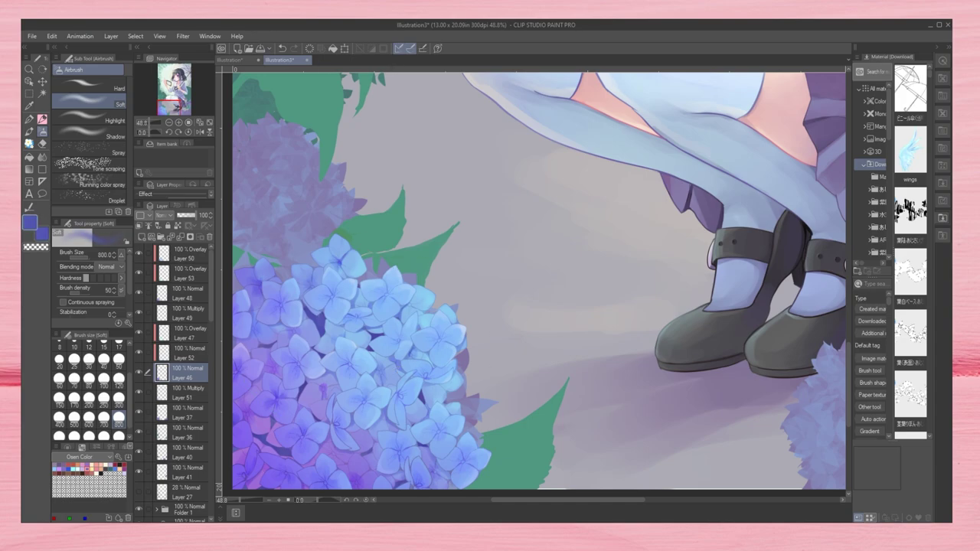
{"action": "left_click", "coordinate": [29, 143]}
{"action": "scroll", "coordinate": [406, 268], "scroll_direction": "down", "scroll_amount": 2}
{"action": "mouse_move", "coordinate": [681, 421]}
{"action": "left_mouse_down"}
{"action": "mouse_move", "coordinate": [772, 379]}
{"action": "mouse_move", "coordinate": [792, 417]}
{"action": "left_mouse_up"}
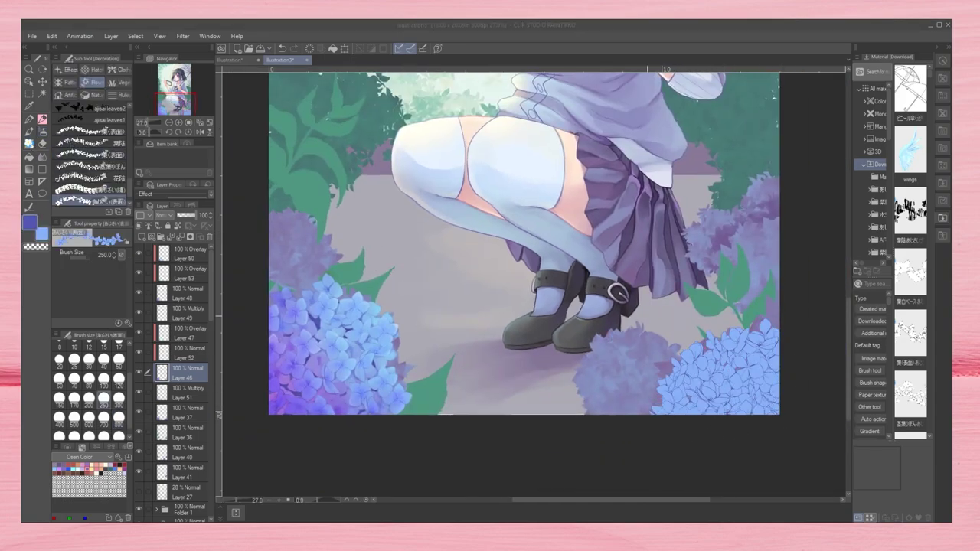
{"action": "mouse_move", "coordinate": [660, 401]}
{"action": "left_mouse_down"}
{"action": "mouse_move", "coordinate": [674, 360]}
{"action": "mouse_move", "coordinate": [728, 337]}
{"action": "mouse_move", "coordinate": [689, 383]}
{"action": "left_mouse_up"}
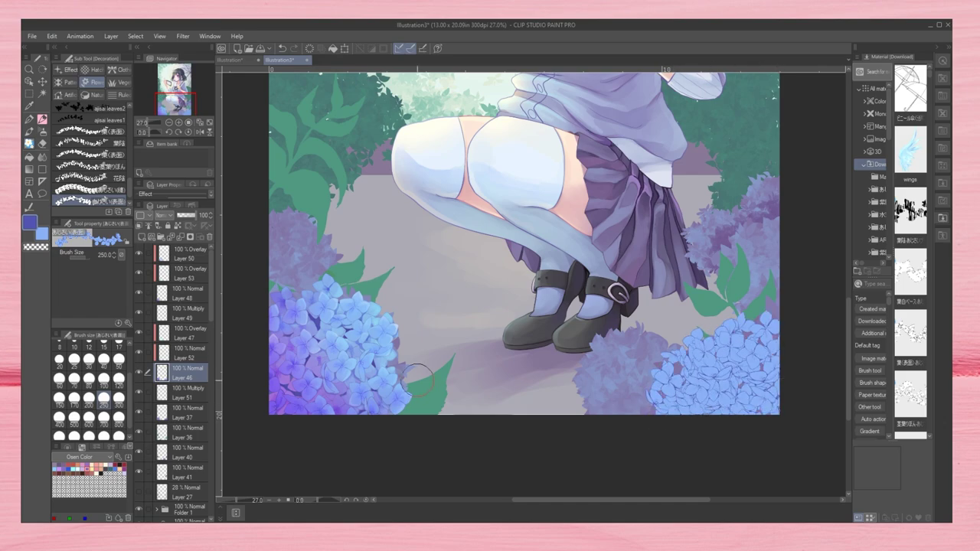
Step: Tint the right hydrangea's outer corner purple on the clipped Layer 52 with the Soft airbrush at size 800
{"action": "left_click", "coordinate": [188, 355]}
{"action": "key", "text": "b"}
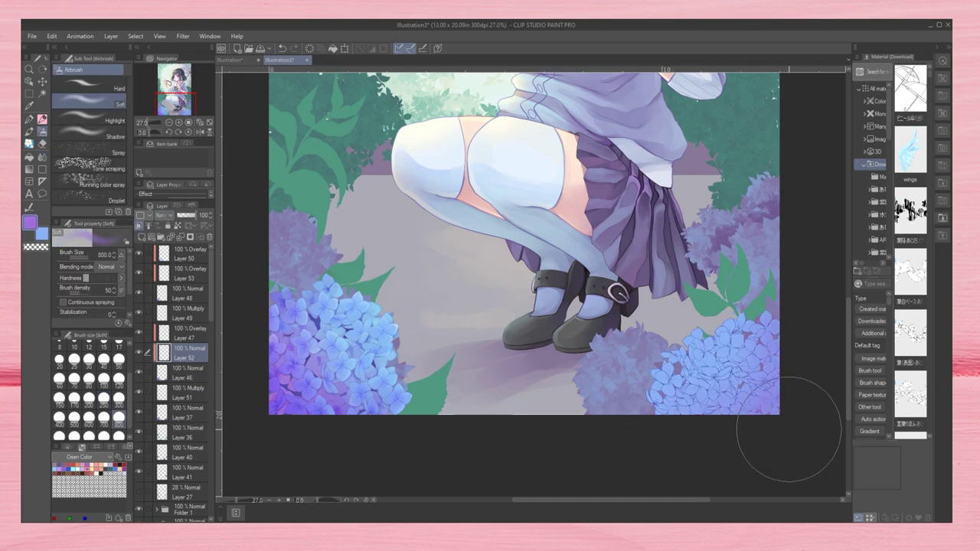
{"action": "left_click", "coordinate": [193, 128]}
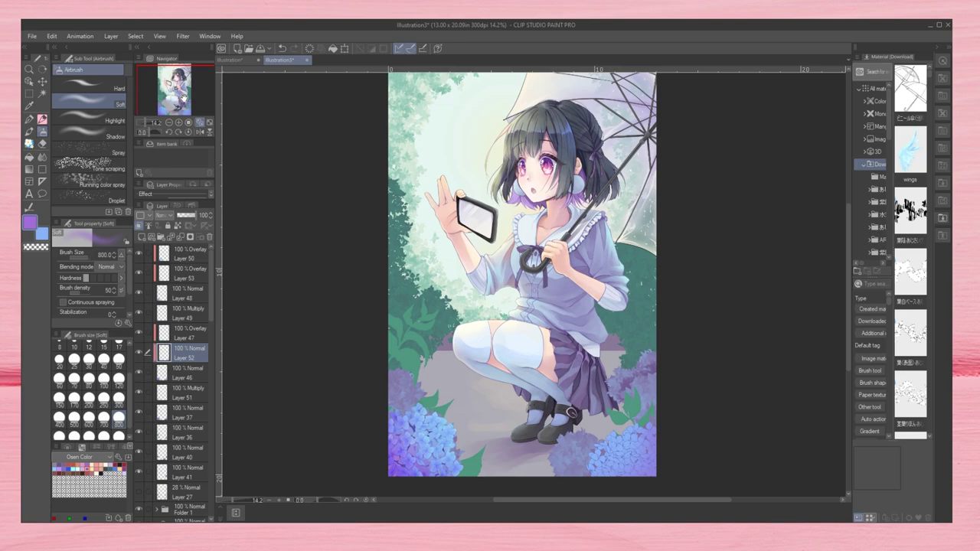
Step: Dot deep blue-violet centres on the right hydrangea's flowers on the clipped Overlay Layer 47 with Opaque watercolor at size 25
{"action": "scroll", "coordinate": [506, 413], "scroll_direction": "up", "scroll_amount": 3}
{"action": "scroll", "coordinate": [506, 414], "scroll_direction": "down", "scroll_amount": 1}
{"action": "key", "text": "e"}
{"action": "left_click", "coordinate": [188, 334]}
{"action": "scroll", "coordinate": [374, 352], "scroll_direction": "up", "scroll_amount": 3}
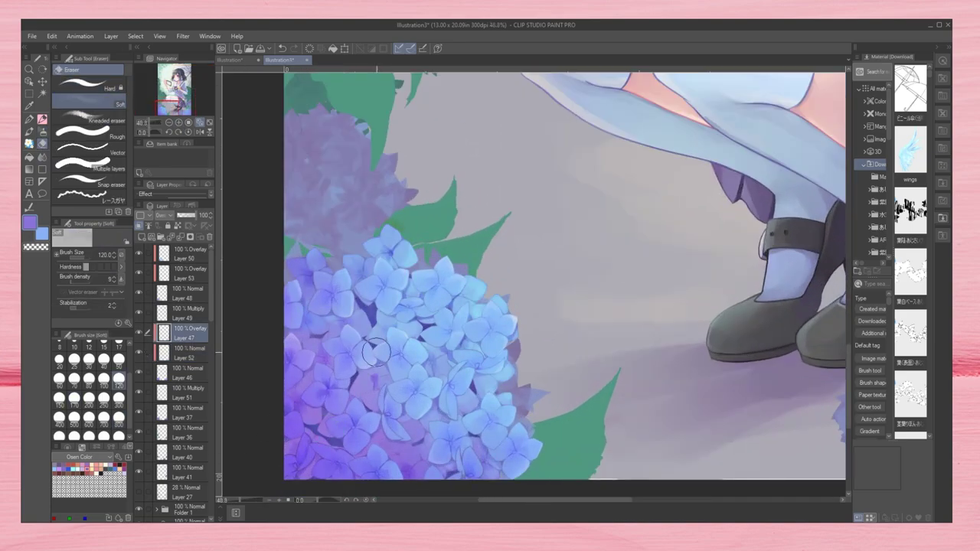
{"action": "scroll", "coordinate": [373, 352], "scroll_direction": "up", "scroll_amount": 2}
{"action": "key", "text": "b"}
{"action": "left_click_drag", "start_coordinate": [166, 107], "coordinate": [181, 113]}
{"action": "left_click", "coordinate": [92, 96]}
{"action": "left_click", "coordinate": [518, 302]}
{"action": "left_click", "coordinate": [505, 244]}
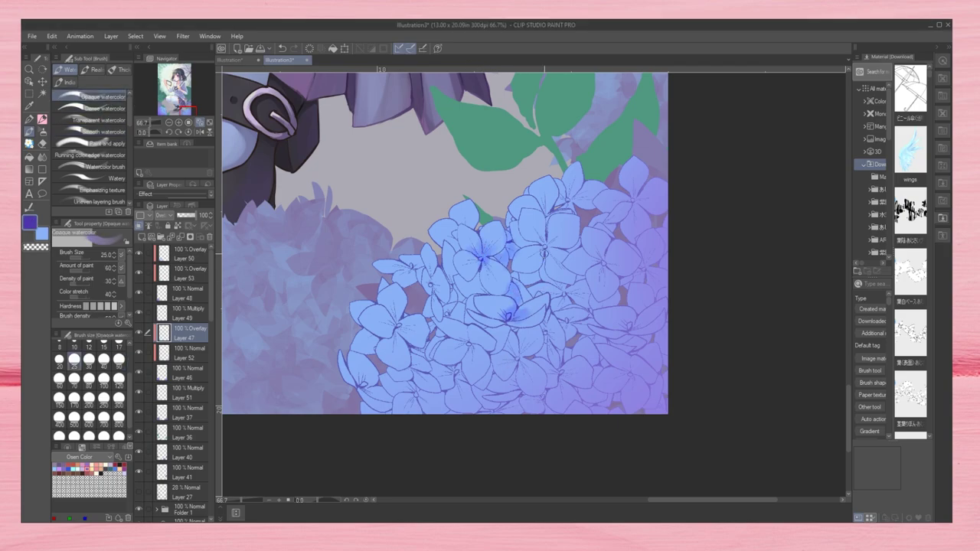
{"action": "left_click", "coordinate": [545, 247]}
{"action": "left_click", "coordinate": [606, 260]}
{"action": "left_click", "coordinate": [398, 326]}
{"action": "left_click", "coordinate": [520, 356]}
{"action": "left_click", "coordinate": [431, 340]}
{"action": "left_click", "coordinate": [561, 372]}
{"action": "left_click", "coordinate": [629, 375]}
{"action": "left_click", "coordinate": [629, 326]}
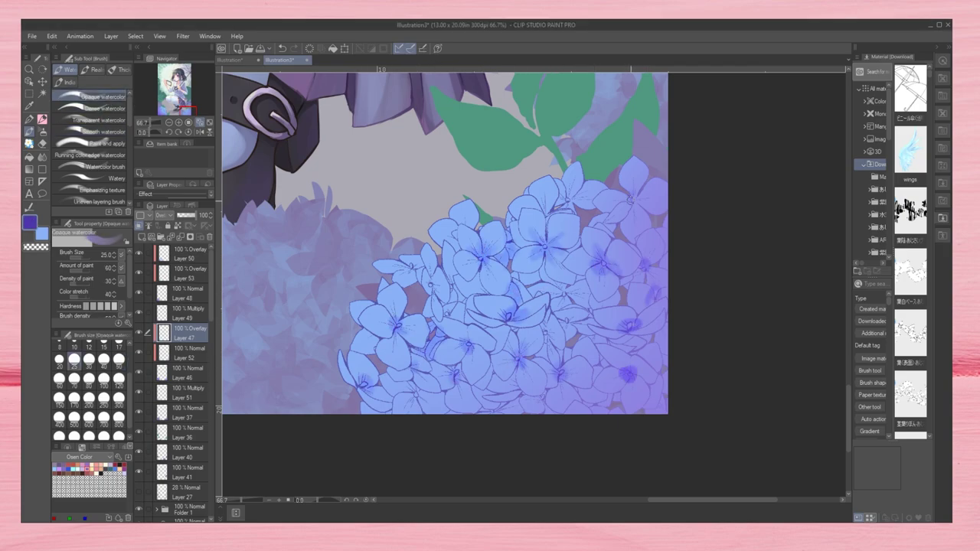
{"action": "left_click", "coordinate": [572, 197]}
{"action": "left_click", "coordinate": [458, 299]}
{"action": "left_click", "coordinate": [414, 396]}
{"action": "left_click", "coordinate": [567, 294]}
{"action": "left_click", "coordinate": [593, 400]}
{"action": "left_click", "coordinate": [608, 378]}
Step: Add light cyan highlights to the right hydrangea's upper and left petal edges on Layer 47 with Dense watercolor at size 17
{"action": "left_click", "coordinate": [63, 469]}
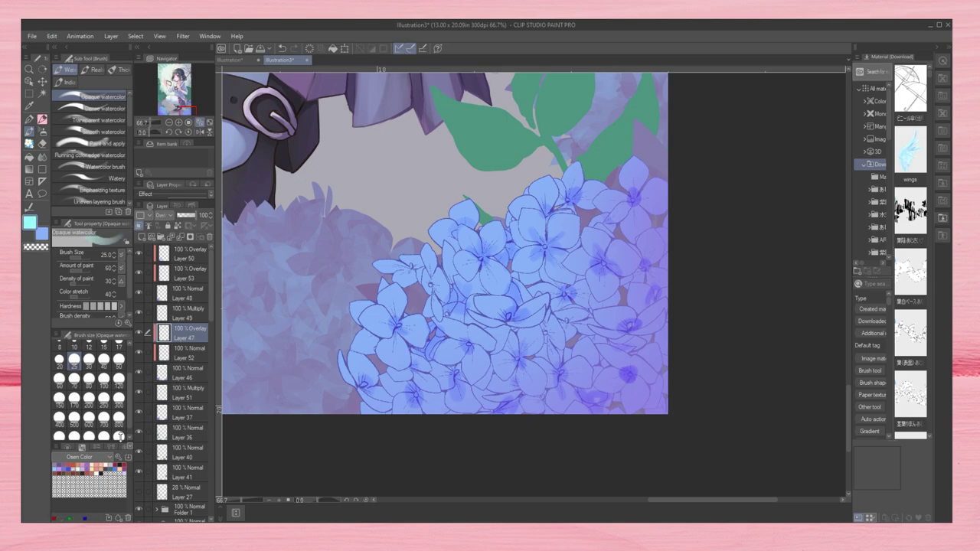
{"action": "left_click", "coordinate": [358, 310]}
{"action": "left_click", "coordinate": [387, 265]}
{"action": "left_click", "coordinate": [460, 207]}
{"action": "left_click", "coordinate": [92, 108]}
{"action": "left_click", "coordinate": [464, 234]}
{"action": "left_click", "coordinate": [425, 253]}
{"action": "left_click", "coordinate": [515, 205]}
{"action": "key", "text": "ctrl+Tab"}
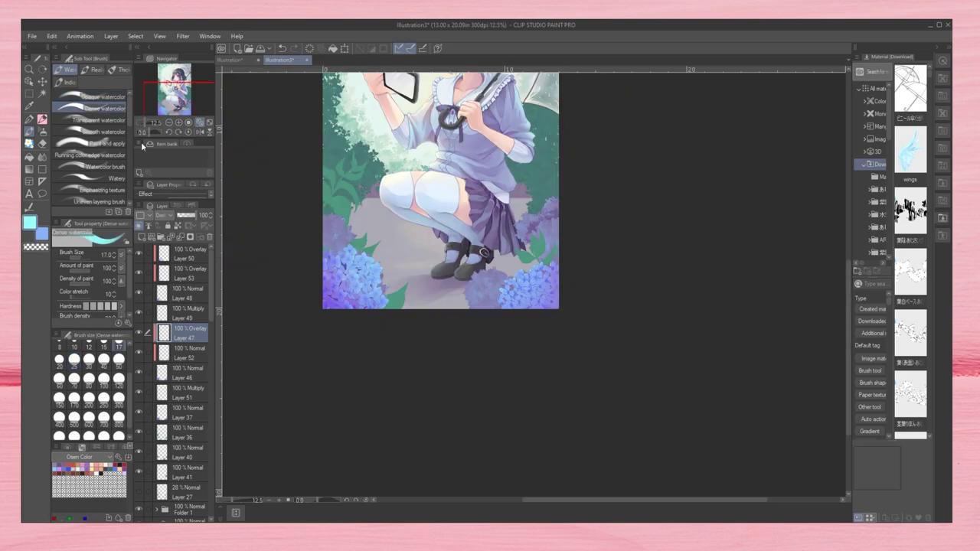
Step: Soften the cyan highlights on Layer 47 with the Blend tool at size 50 and petal-blue Transparent watercolor at size 40
{"action": "key", "text": "ctrl+Tab"}
{"action": "left_click", "coordinate": [410, 264], "text": "alt"}
{"action": "key", "text": "j"}
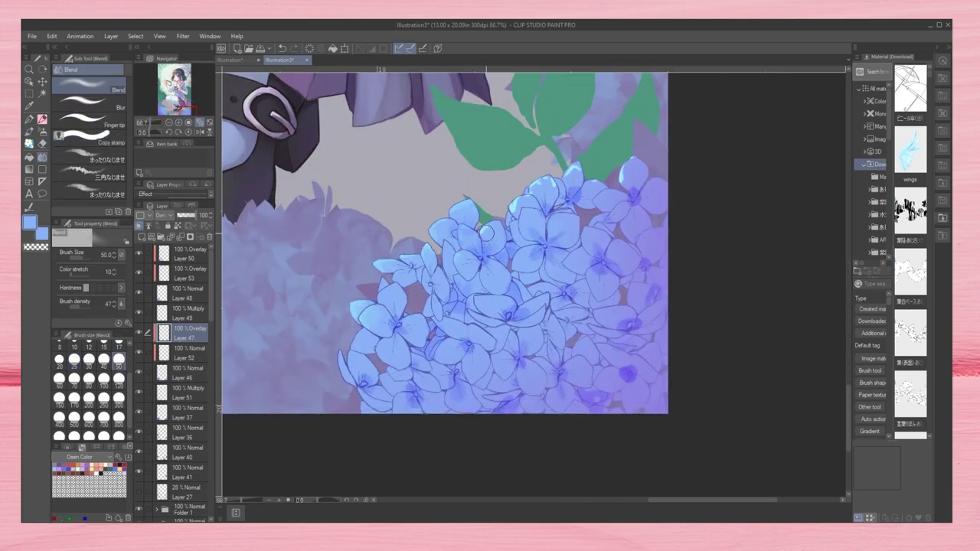
{"action": "key", "text": "b"}
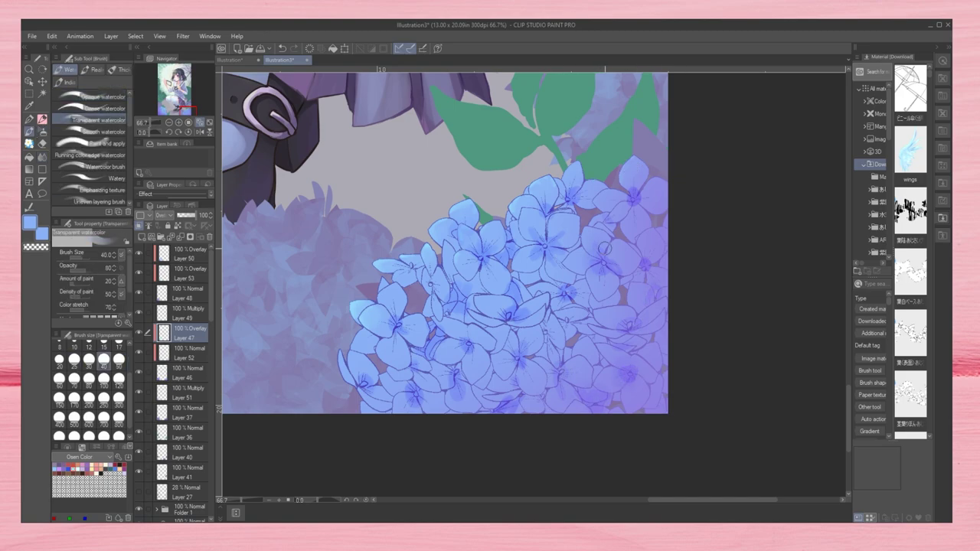
{"action": "left_click_drag", "start_coordinate": [490, 381], "coordinate": [506, 403]}
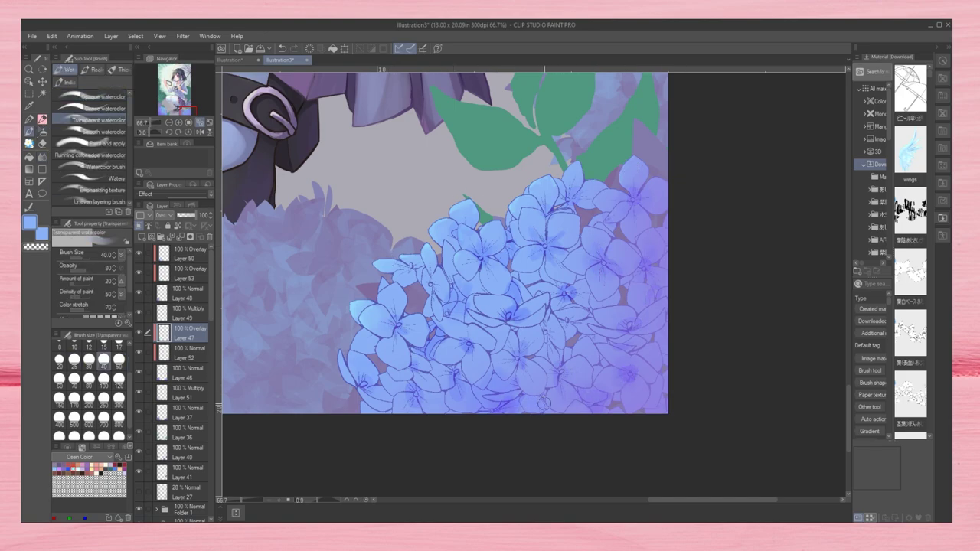
{"action": "scroll", "coordinate": [727, 239], "scroll_direction": "down", "scroll_amount": 4}
{"action": "scroll", "coordinate": [511, 211], "scroll_direction": "up", "scroll_amount": 3}
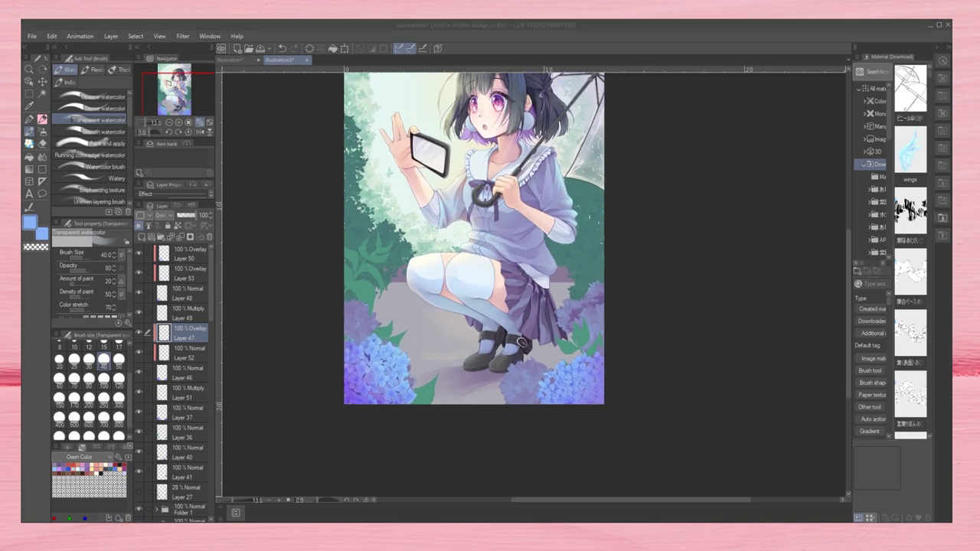
Step: Stamp a top layer of outlined flowers over the right hydrangea on Layer 48 with the hydrangea decoration brush at size 250
{"action": "left_click", "coordinate": [183, 295]}
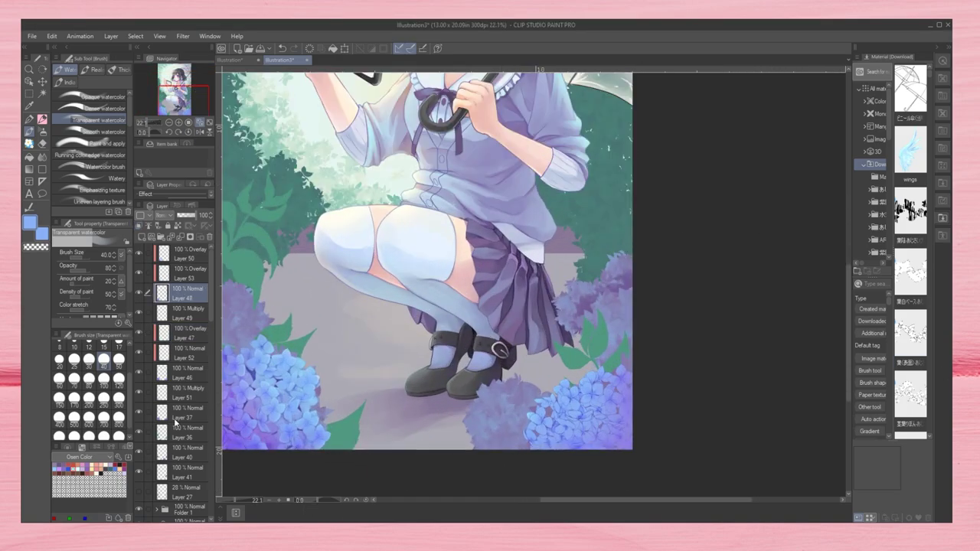
{"action": "left_click", "coordinate": [250, 377], "text": "alt"}
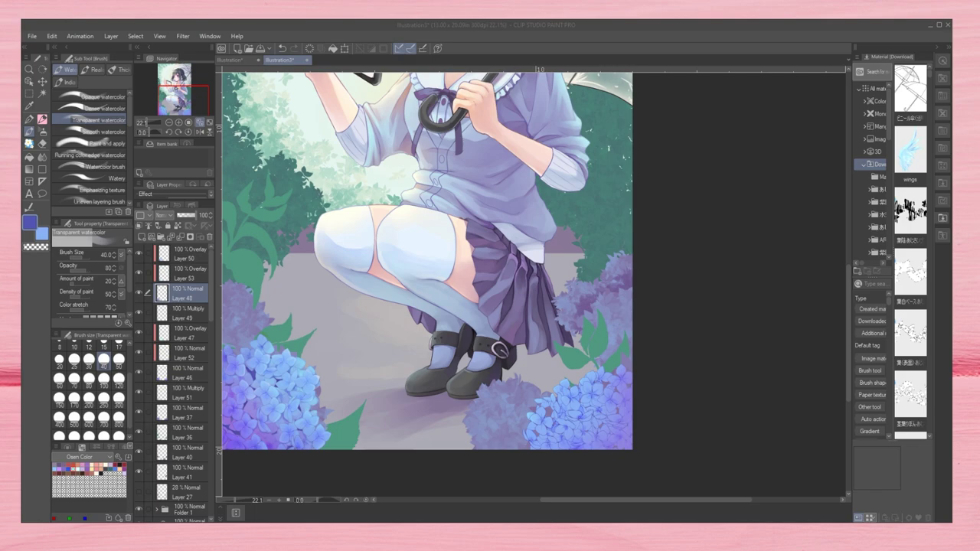
{"action": "left_click_drag", "start_coordinate": [428, 260], "coordinate": [475, 299]}
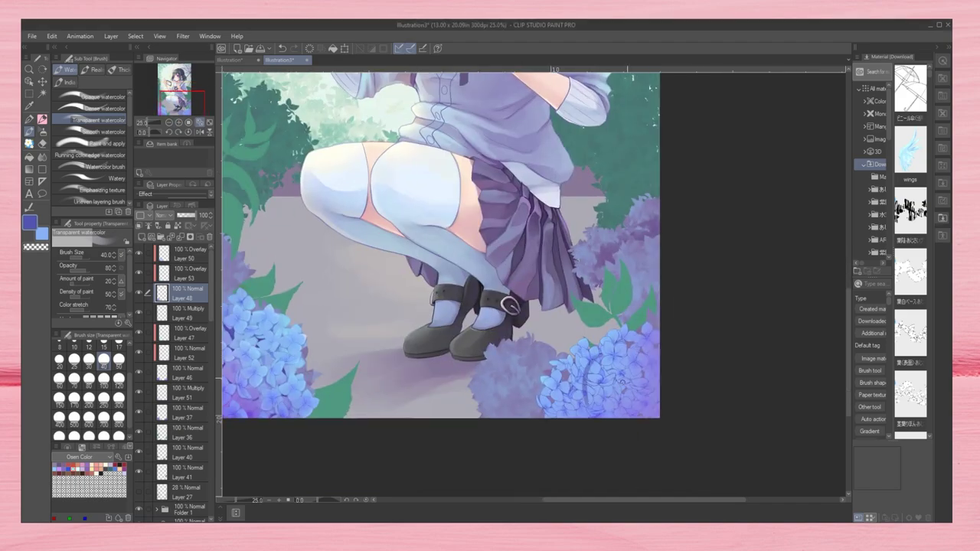
{"action": "key", "text": "b"}
{"action": "scroll", "coordinate": [720, 420], "scroll_direction": "up", "scroll_amount": 1}
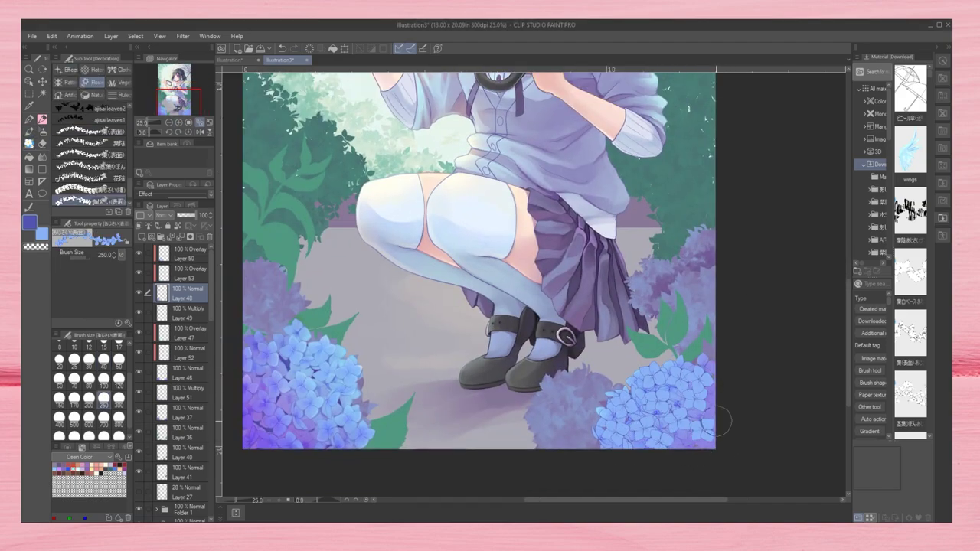
Step: Shade the right hydrangea purple with the Soft airbrush at size 300 on a clipped Multiply layer above Layer 52, at 41% opacity
{"action": "key", "text": "b"}
{"action": "left_click", "coordinate": [120, 399]}
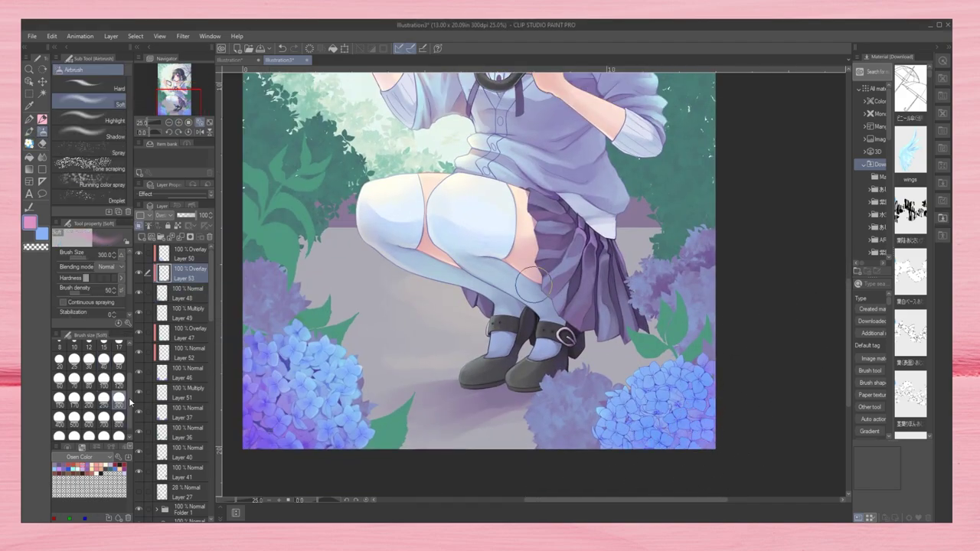
{"action": "left_click", "coordinate": [534, 285], "text": "alt"}
{"action": "left_click", "coordinate": [766, 319], "text": "ctrl+shift"}
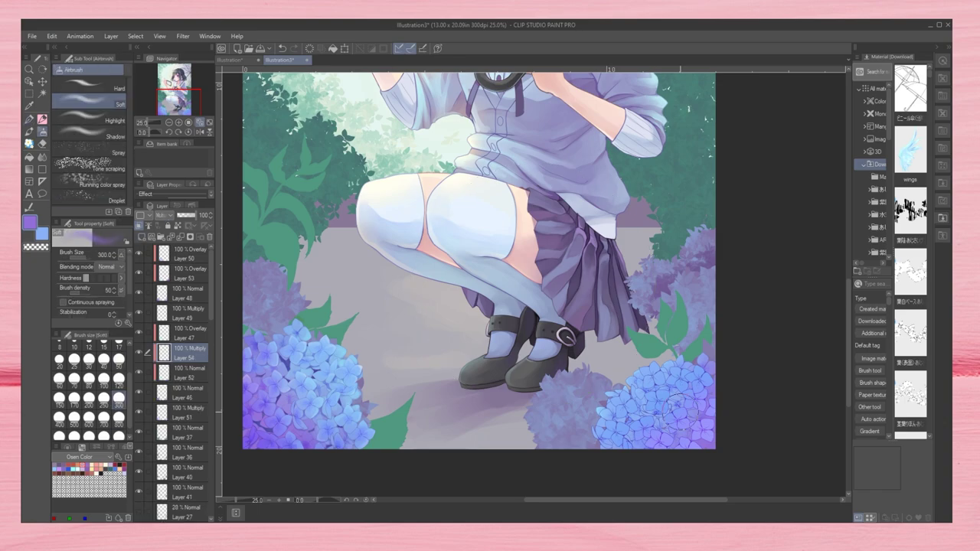
{"action": "left_click", "coordinate": [186, 331]}
{"action": "key", "text": "e"}
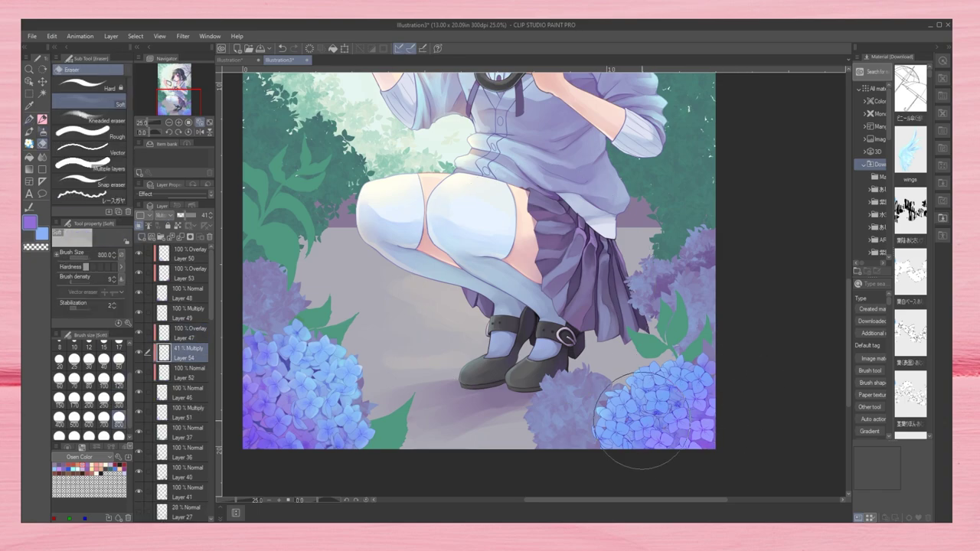
Step: Highlight the right hydrangea's top petals in light cyan on Overlay Layer 53 with Dense watercolor at size 50, and blend the strokes
{"action": "key", "text": "alt+bracketright"}
{"action": "key", "text": "alt+bracketright"}
{"action": "key", "text": "alt+bracketright"}
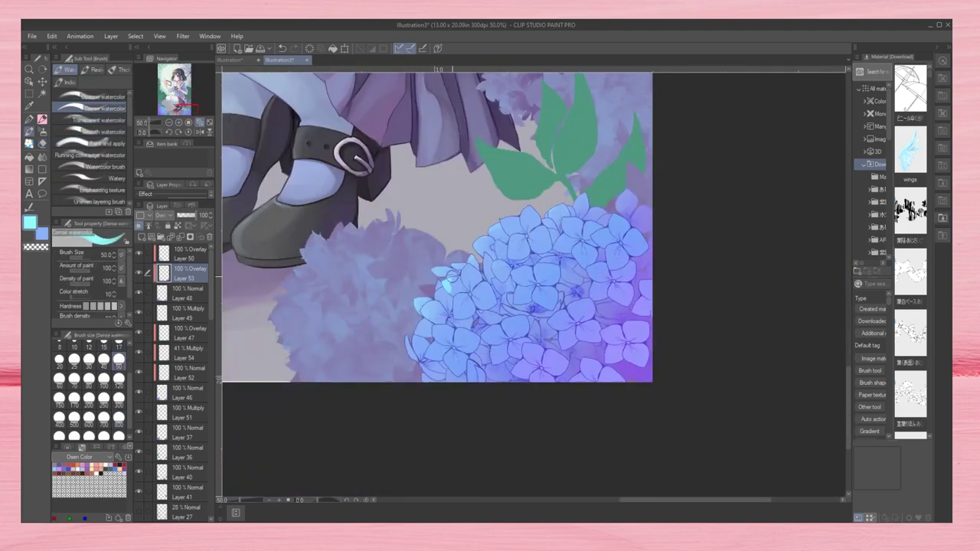
{"action": "left_click_drag", "start_coordinate": [452, 276], "coordinate": [436, 322]}
{"action": "left_click_drag", "start_coordinate": [506, 224], "coordinate": [519, 274]}
{"action": "left_click_drag", "start_coordinate": [567, 223], "coordinate": [557, 245]}
{"action": "left_click_drag", "start_coordinate": [618, 219], "coordinate": [598, 268]}
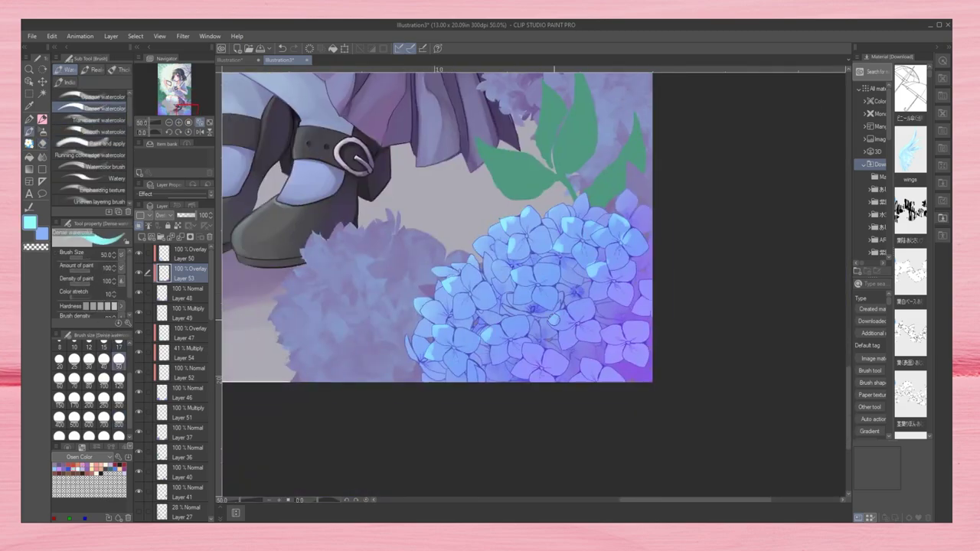
{"action": "left_click_drag", "start_coordinate": [512, 322], "coordinate": [555, 321]}
{"action": "left_click", "coordinate": [100, 120]}
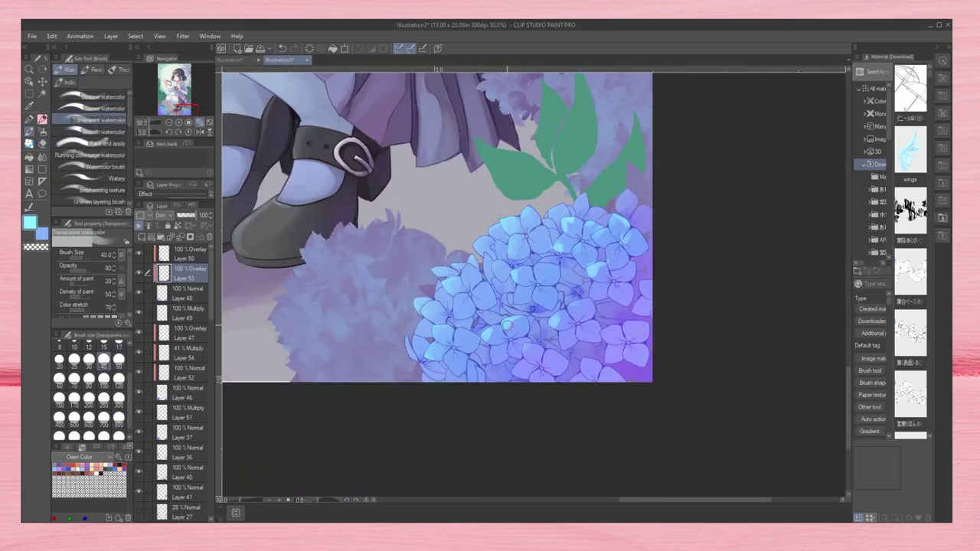
{"action": "key", "text": "j"}
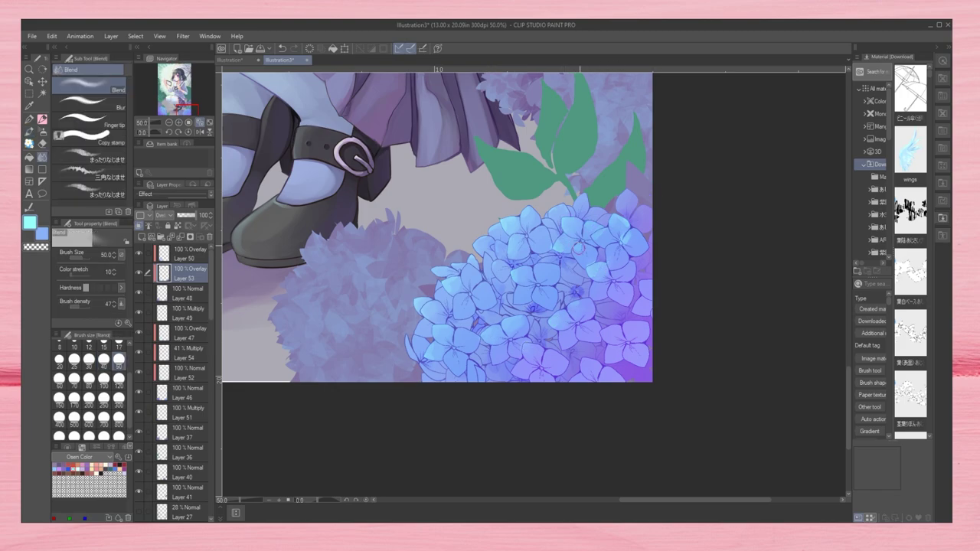
Step: Darken the right hydrangea's top flower centres with muted purple on Layer 53 using Dense watercolor at size 50
{"action": "key", "text": "b"}
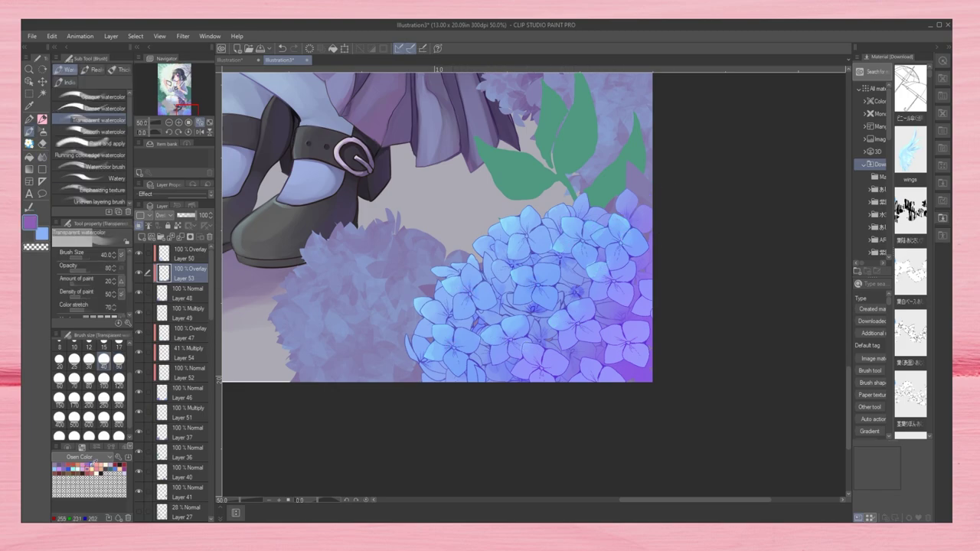
{"action": "left_click", "coordinate": [100, 108]}
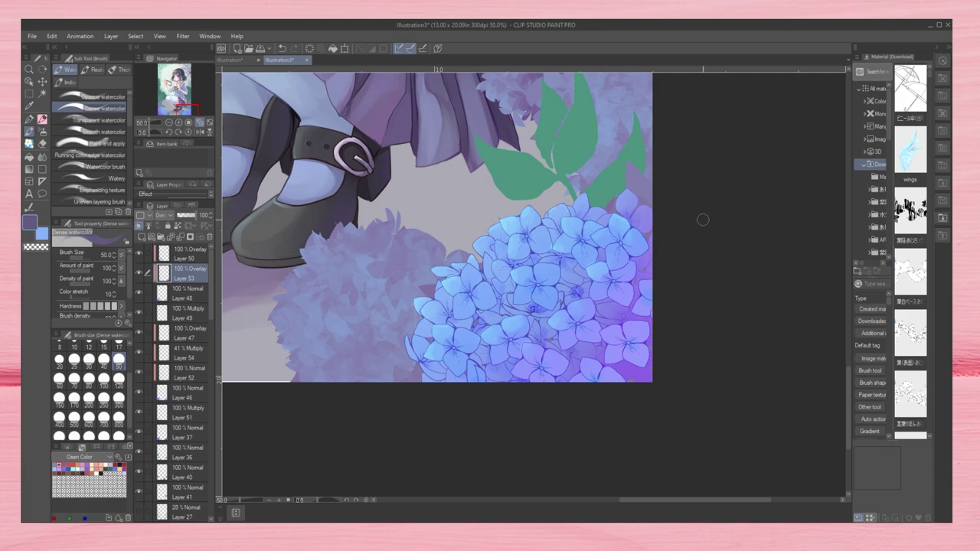
{"action": "key", "text": "alt+bracketright"}
Step: Soften the right hydrangea's underlying colours on Layer 52 with the Blend tool at size 50, and reselect Layer 53
{"action": "key", "text": "j"}
{"action": "key", "text": "alt+bracketleft"}
{"action": "key", "text": "alt+bracketleft"}
{"action": "key", "text": "alt+bracketleft"}
{"action": "key", "text": "alt+bracketleft"}
{"action": "key", "text": "alt+bracketleft"}
{"action": "key", "text": "alt+bracketleft"}
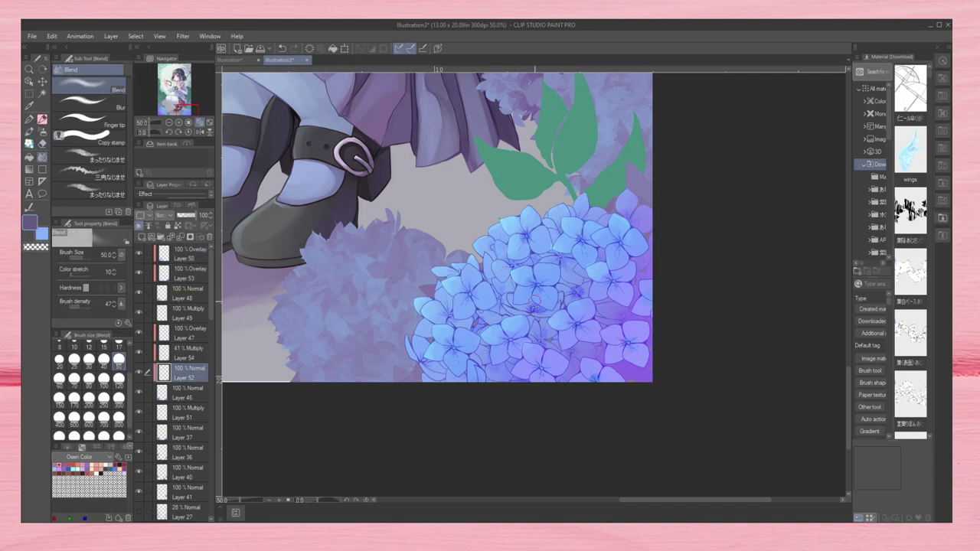
{"action": "key", "text": "alt+bracketright"}
{"action": "key", "text": "alt+bracketright"}
{"action": "key", "text": "alt+bracketright"}
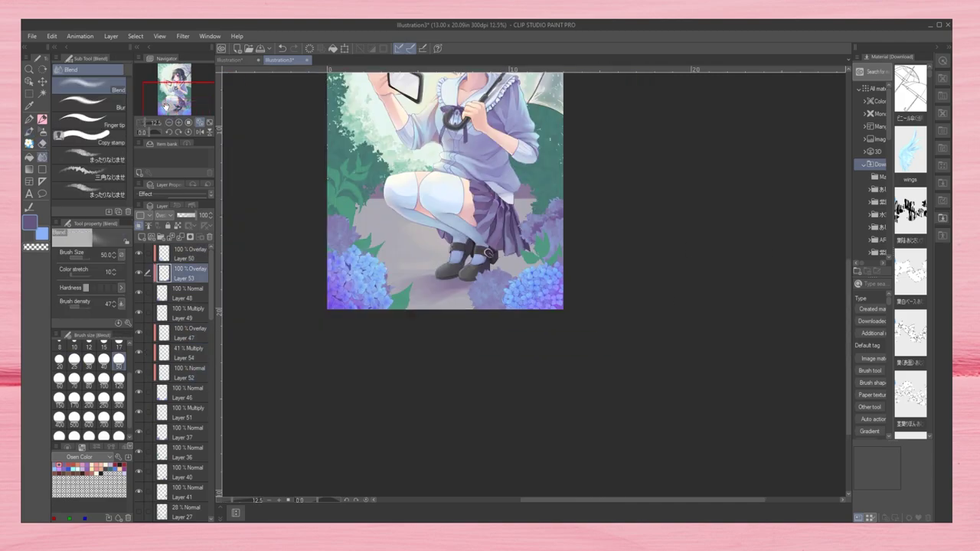
Step: Shade beneath the right hydrangea's top flowers with light purple on Multiply Layer 49 using Dense watercolor at size 50, and select Layer 47
{"action": "key", "text": "b"}
{"action": "key", "text": "ctrl+plus"}
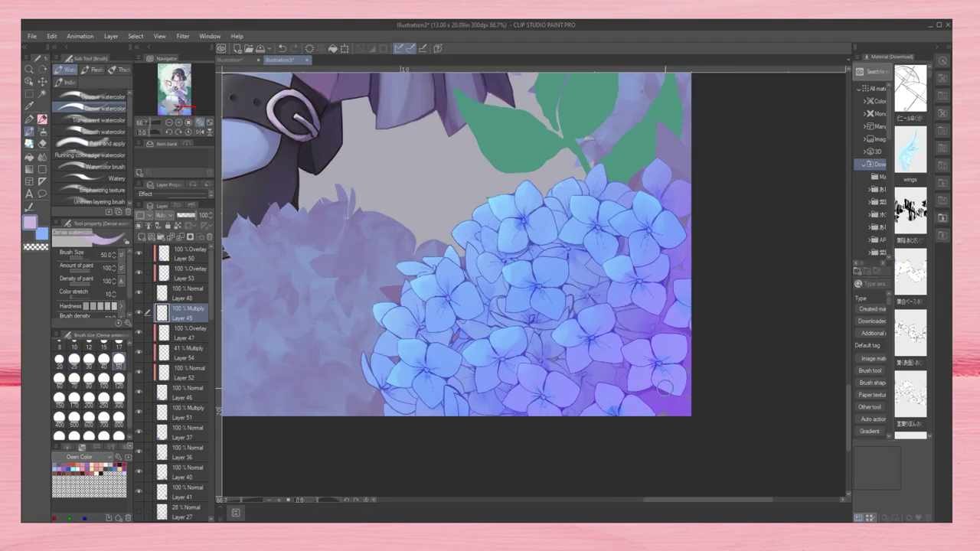
{"action": "left_click", "coordinate": [169, 122]}
{"action": "key", "text": "alt+bracketleft"}
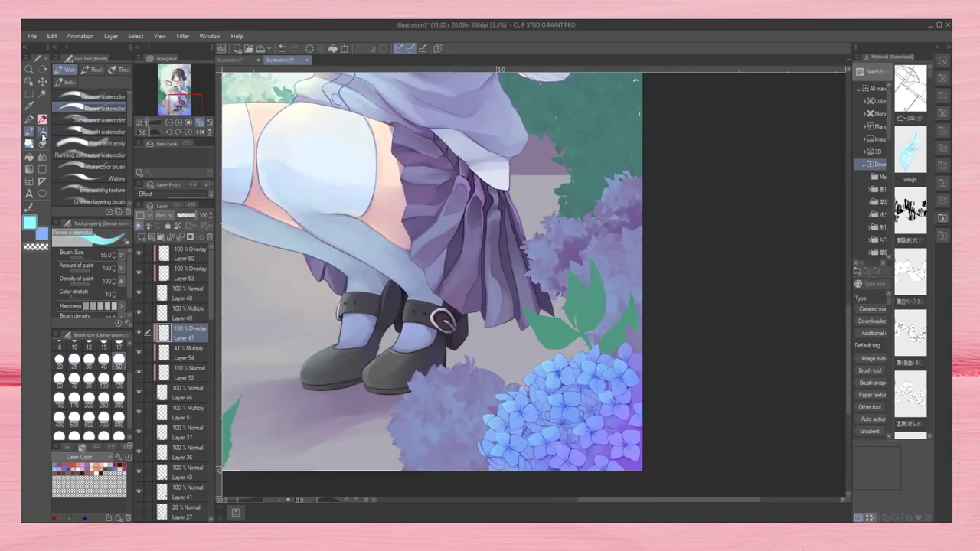
Step: Add a new normal layer on top of the layer stack and set the G-pen to pale cyan at size 12
{"action": "key", "text": "b"}
{"action": "key", "text": "ctrl+shift+n"}
{"action": "key", "text": "ctrl+plus"}
{"action": "key", "text": "ctrl+plus"}
{"action": "key", "text": "ctrl+plus"}
{"action": "key", "text": "p"}
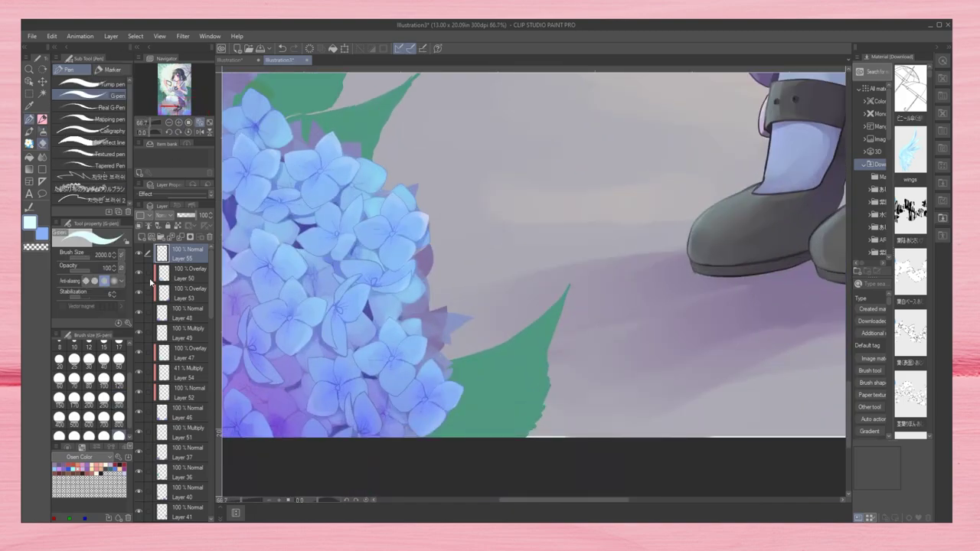
{"action": "key", "text": "ctrl+minus"}
{"action": "key", "text": "ctrl+minus"}
{"action": "key", "text": "ctrl+minus"}
{"action": "left_click", "coordinate": [186, 110]}
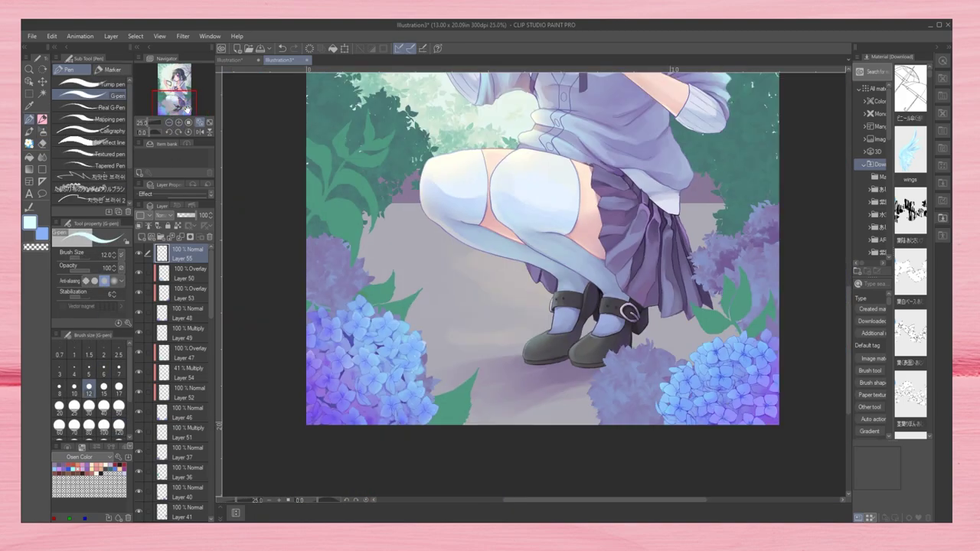
{"action": "key", "text": "ctrl+minus"}
{"action": "key", "text": "ctrl+minus"}
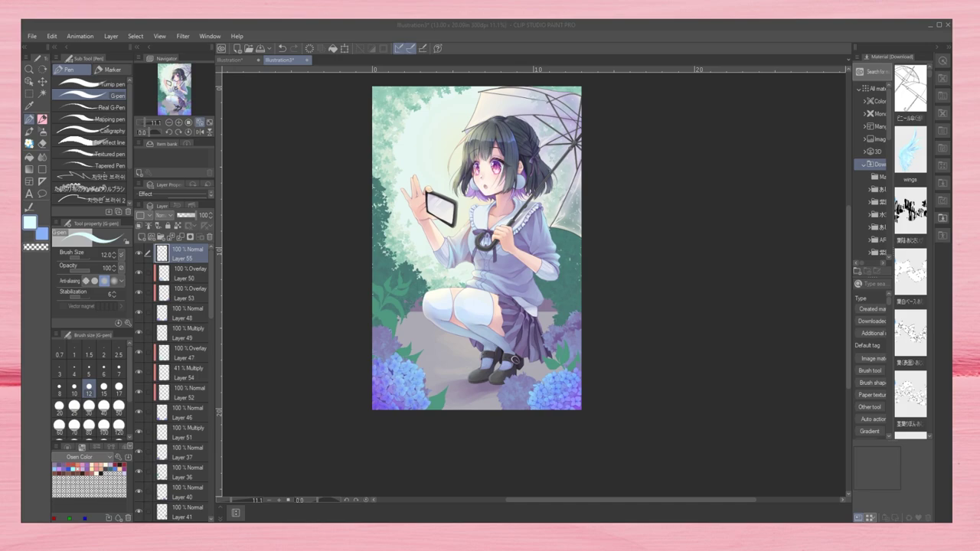
{"action": "key", "text": "ctrl+plus"}
{"action": "key", "text": "ctrl+plus"}
{"action": "key", "text": "ctrl+plus"}
{"action": "key", "text": "ctrl+plus"}
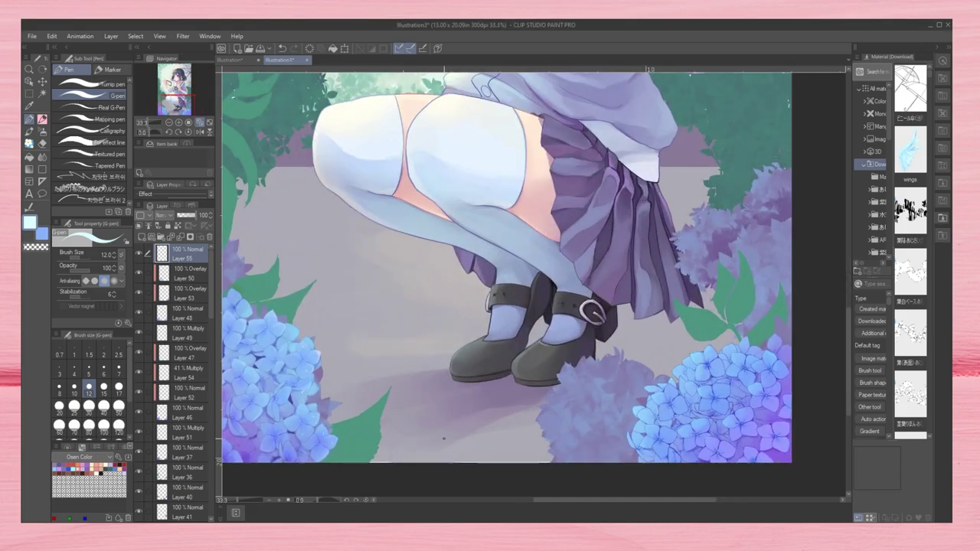
Step: Examine both hydrangeas against the whole illustration, with blue-violet Dense watercolor at size 50 ready on Overlay Layer 47
{"action": "key", "text": "b"}
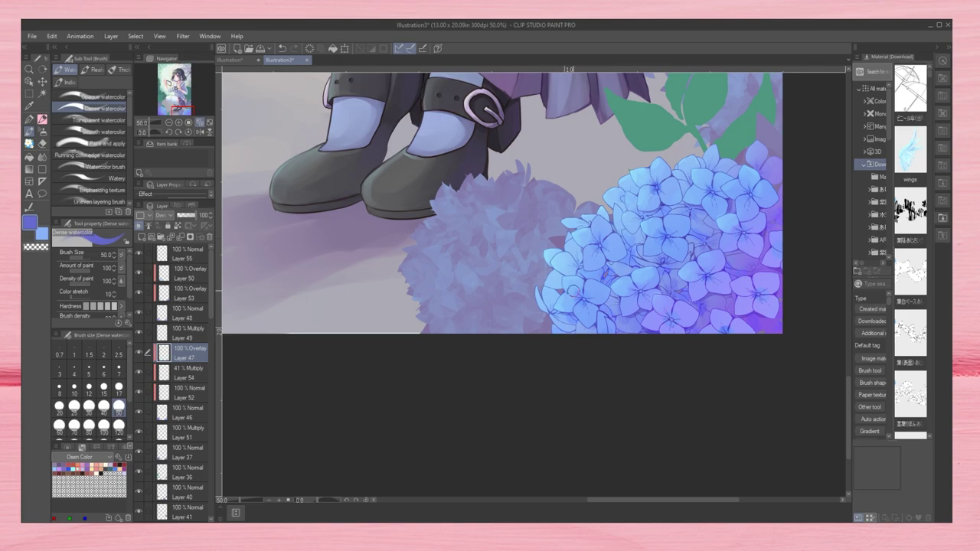
{"action": "key", "text": "ctrl+minus"}
{"action": "key", "text": "ctrl+minus"}
{"action": "key", "text": "ctrl+minus"}
{"action": "key", "text": "ctrl+minus"}
{"action": "key", "text": "ctrl+plus"}
{"action": "key", "text": "ctrl+plus"}
{"action": "key", "text": "ctrl+plus"}
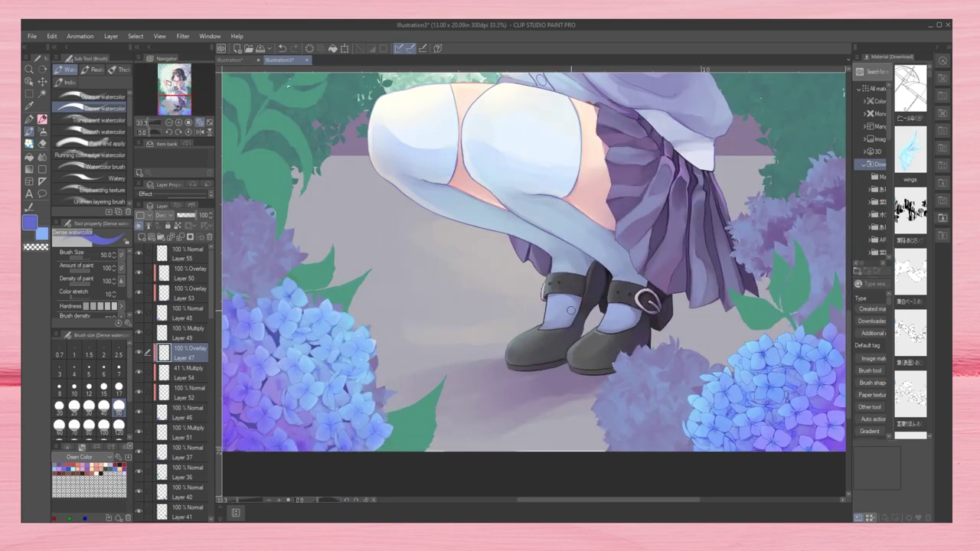
{"action": "key", "text": "ctrl+minus"}
{"action": "key", "text": "ctrl+minus"}
{"action": "key", "text": "ctrl+plus"}
{"action": "key", "text": "ctrl+plus"}
{"action": "key", "text": "ctrl+plus"}
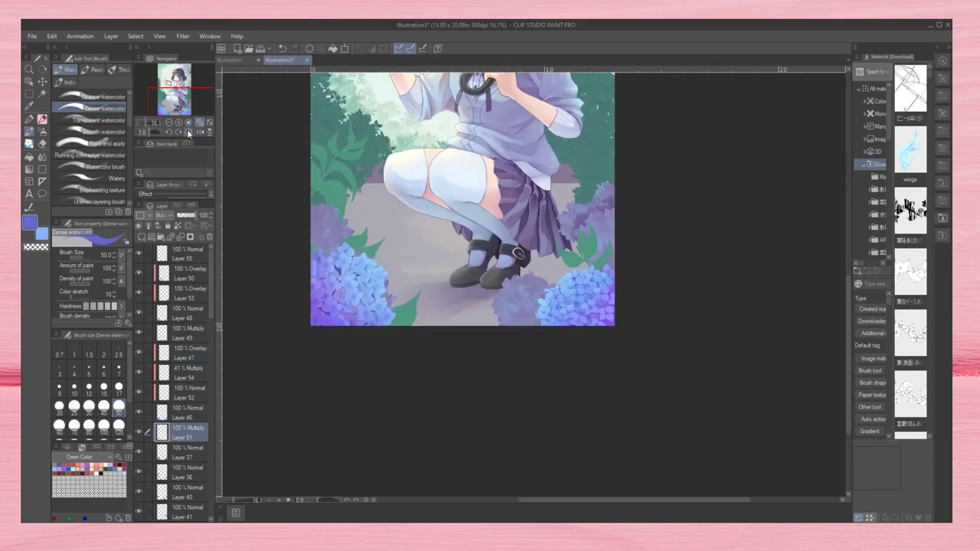
Step: Sample a light purple and set Dense watercolor to size 100 on Multiply Layer 51
{"action": "left_click", "coordinate": [565, 329], "text": "alt"}
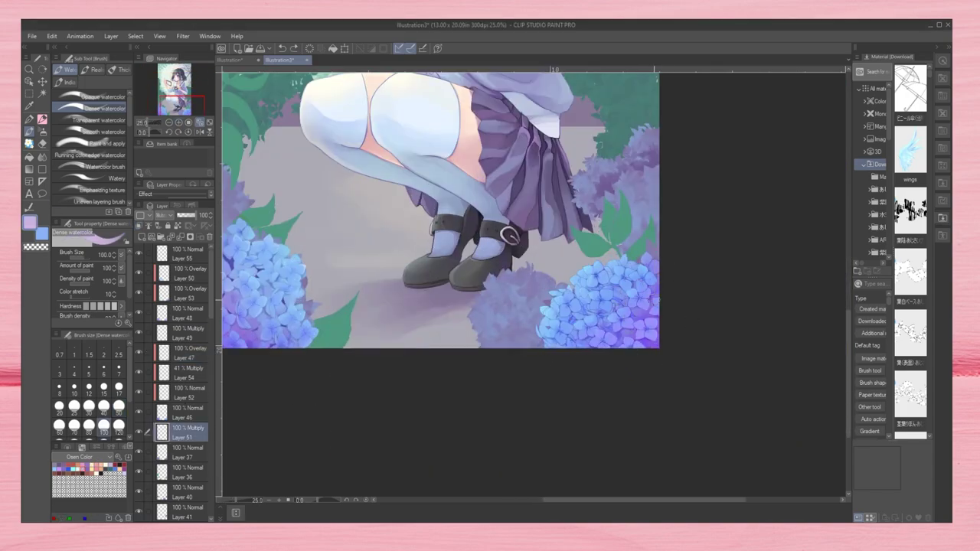
{"action": "left_click_drag", "start_coordinate": [636, 343], "coordinate": [719, 404]}
{"action": "scroll", "coordinate": [177, 368], "scroll_direction": "down", "scroll_amount": 3}
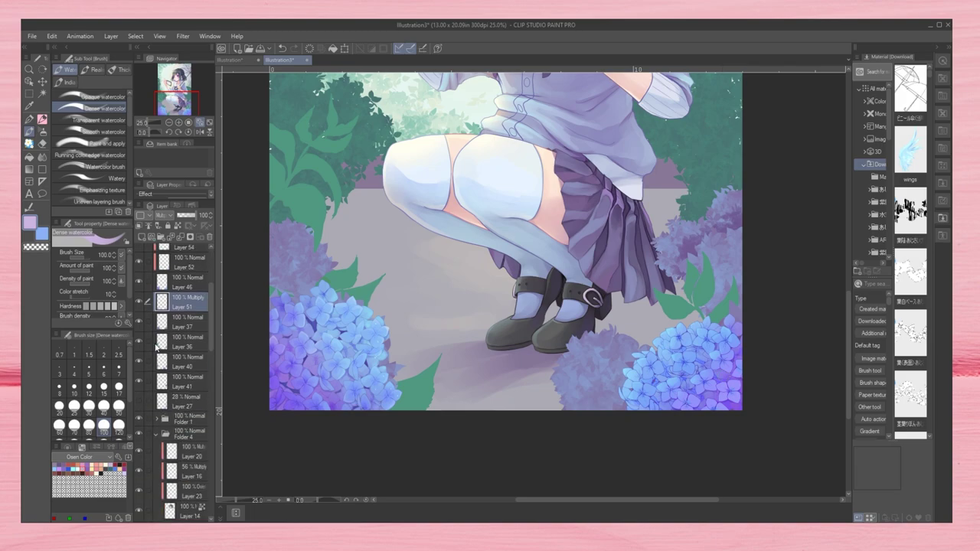
Step: Lock Layer 36's transparent pixels and highlight the left plant's upper leaves in light green with Opaque watercolor at size 25
{"action": "left_click", "coordinate": [184, 343]}
{"action": "left_click", "coordinate": [111, 467]}
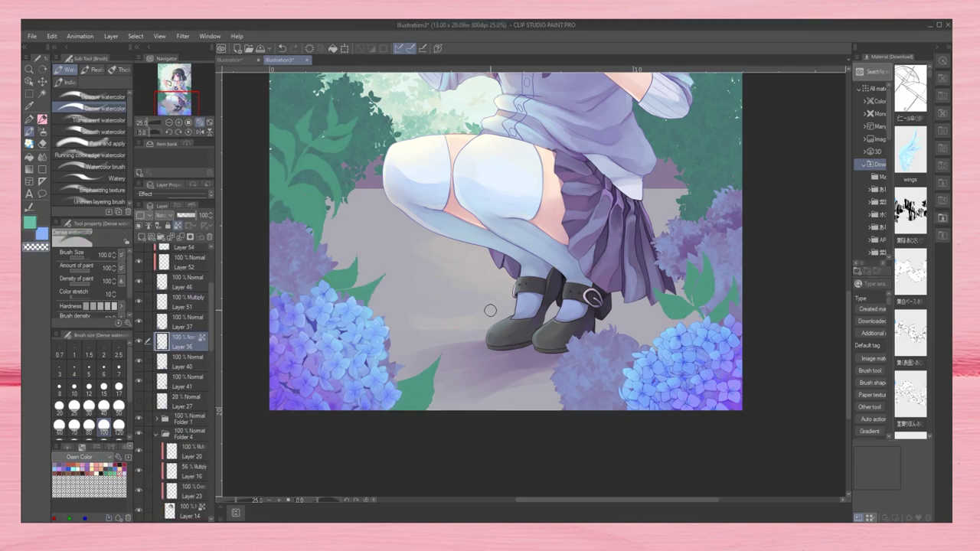
{"action": "left_click", "coordinate": [306, 352], "text": "alt"}
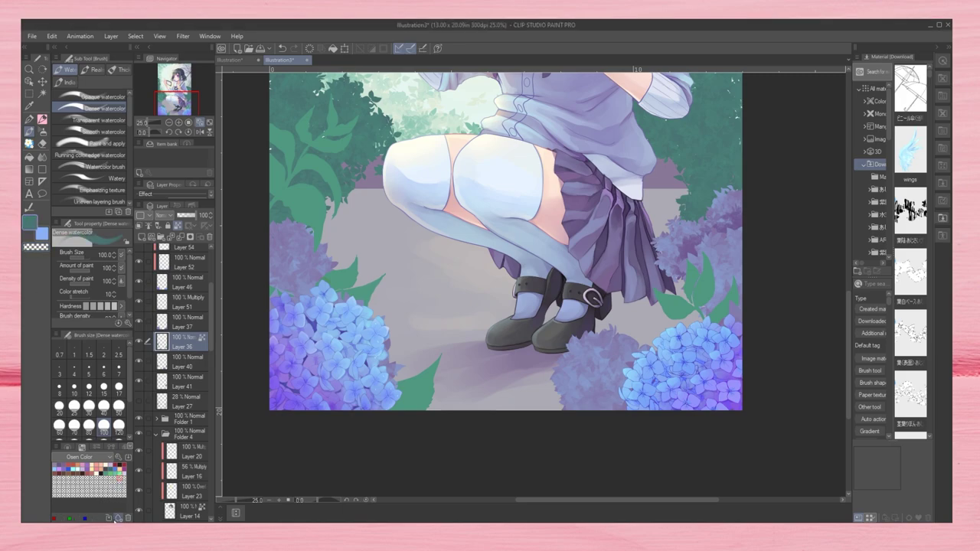
{"action": "left_click", "coordinate": [433, 137], "text": "alt"}
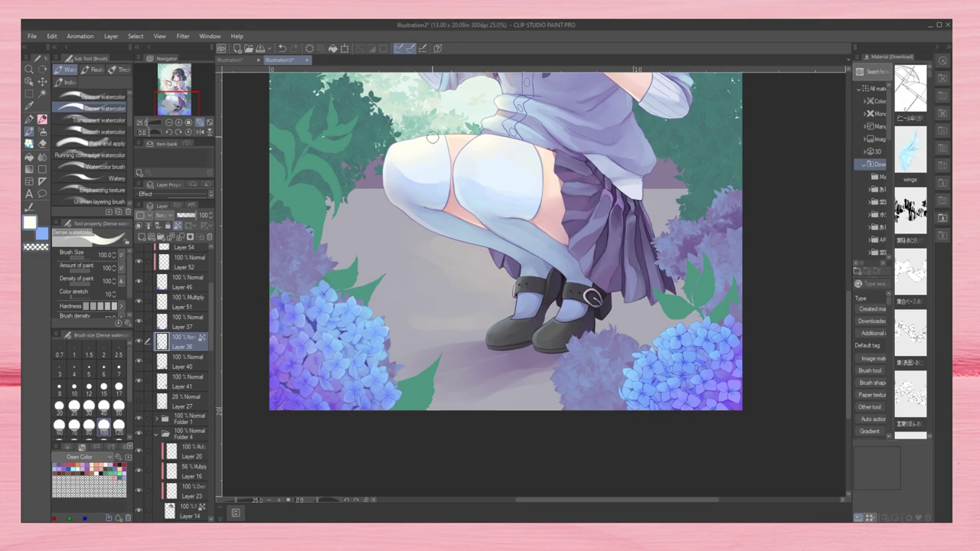
{"action": "key", "text": "ctrl+plus"}
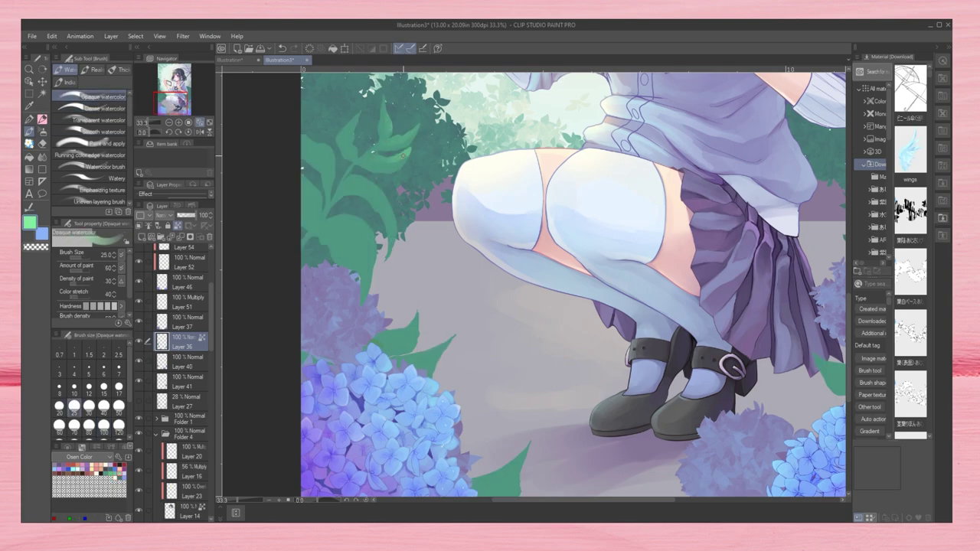
{"action": "left_click_drag", "start_coordinate": [402, 155], "coordinate": [346, 147]}
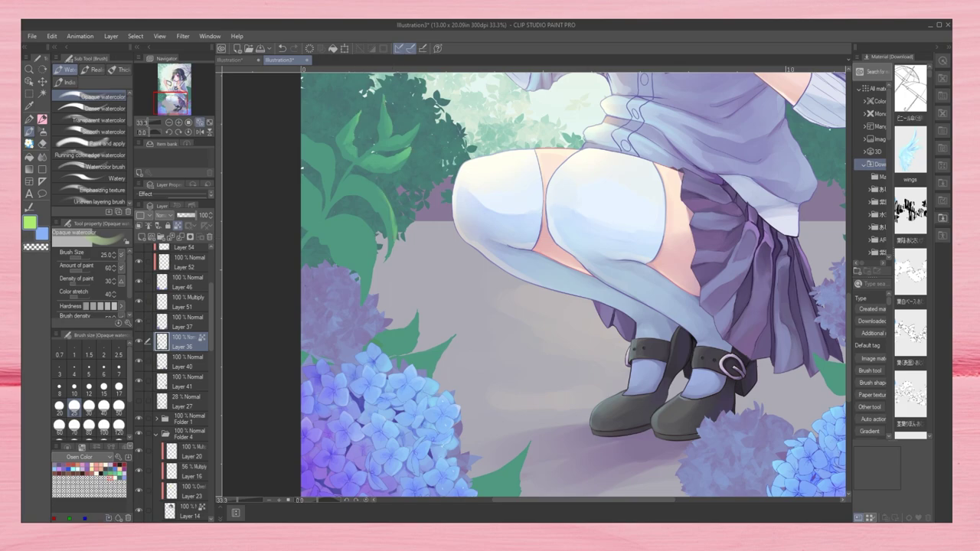
Step: Highlight the left plant's large lower leaves in light green using Opaque watercolor at size 40
{"action": "left_click", "coordinate": [103, 406]}
{"action": "mouse_move", "coordinate": [320, 224]}
{"action": "left_mouse_down"}
{"action": "mouse_move", "coordinate": [360, 253]}
{"action": "mouse_move", "coordinate": [374, 283]}
{"action": "left_mouse_up"}
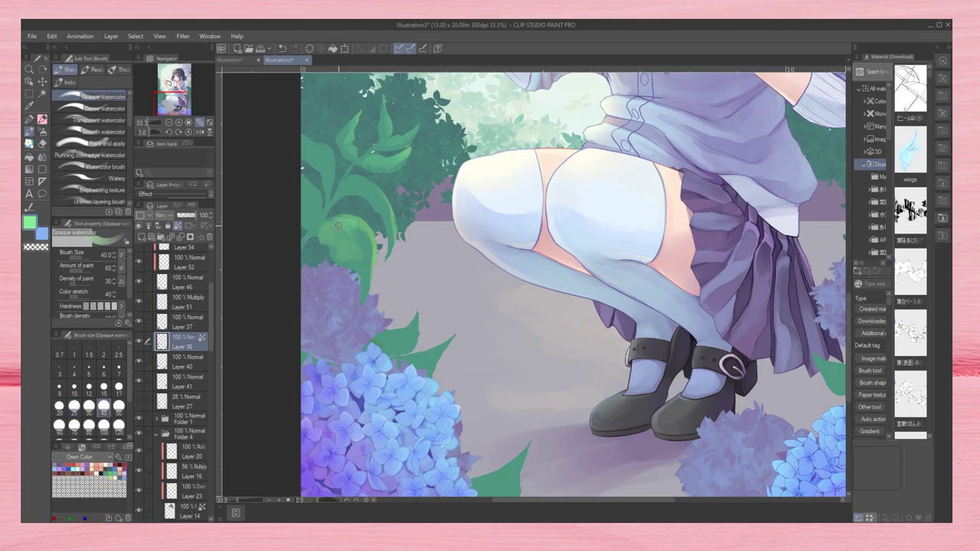
{"action": "left_click_drag", "start_coordinate": [360, 233], "coordinate": [358, 266]}
{"action": "left_click_drag", "start_coordinate": [317, 211], "coordinate": [305, 178]}
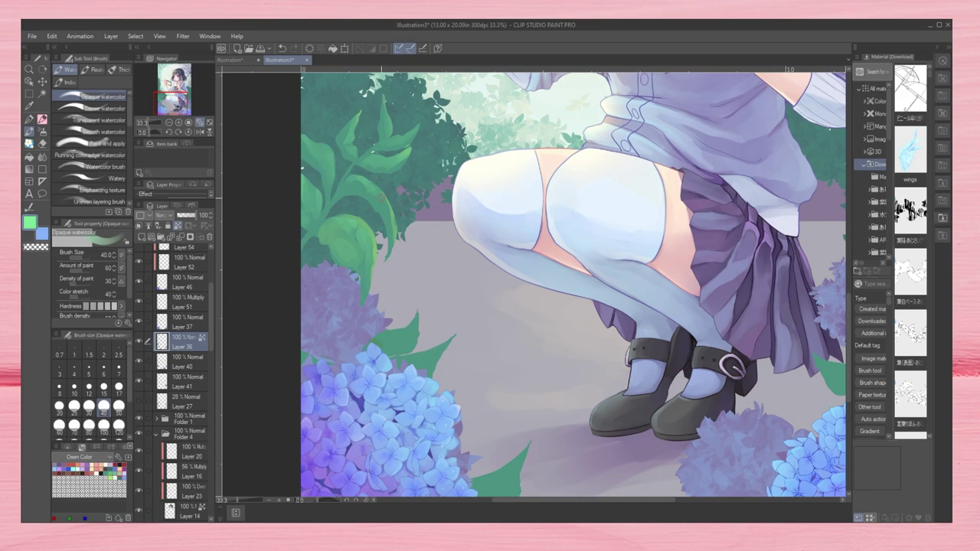
Step: Highlight the leaves around both foreground hydrangeas in light and yellowish green with Opaque watercolor at size 40
{"action": "mouse_move", "coordinate": [485, 482]}
{"action": "left_mouse_down"}
{"action": "mouse_move", "coordinate": [423, 424]}
{"action": "mouse_move", "coordinate": [448, 406]}
{"action": "left_mouse_up"}
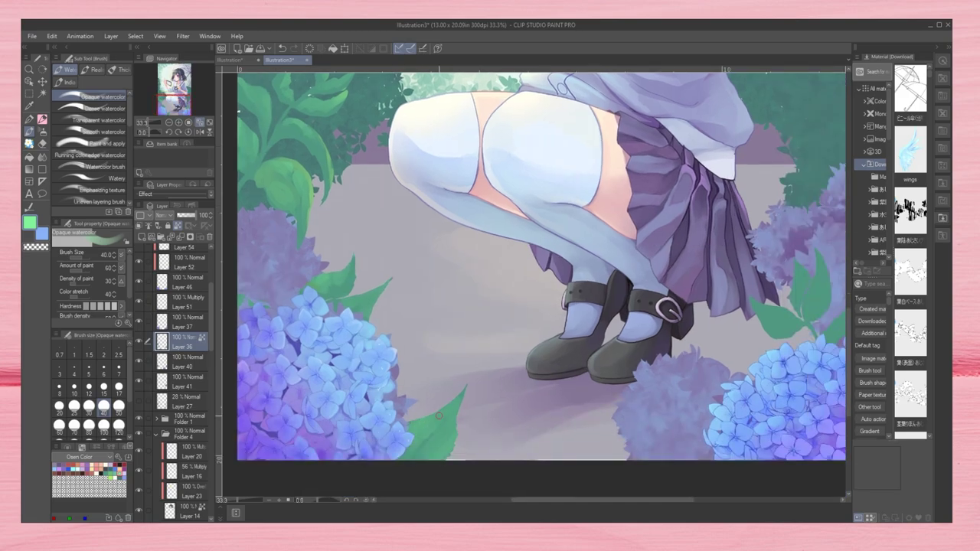
{"action": "key", "text": "ctrl+minus"}
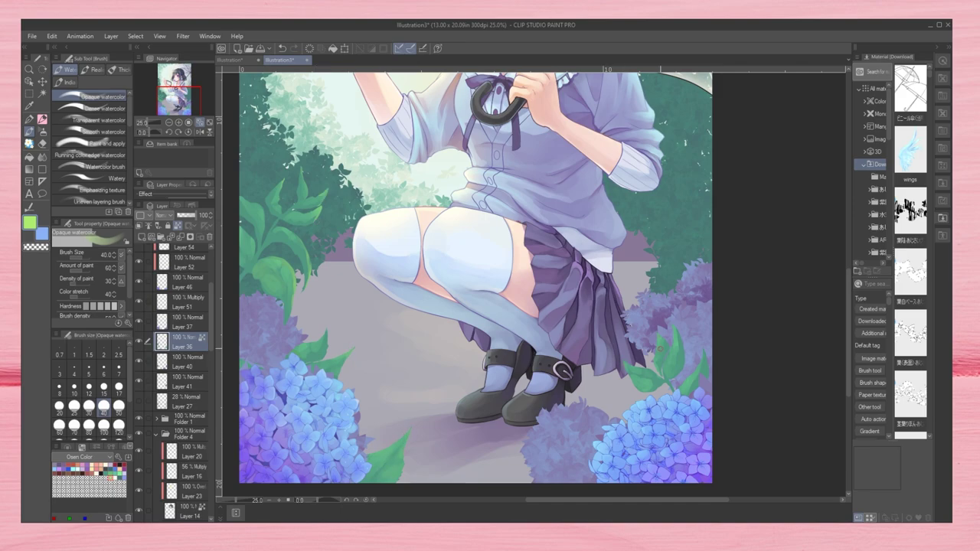
{"action": "key", "text": "ctrl+minus"}
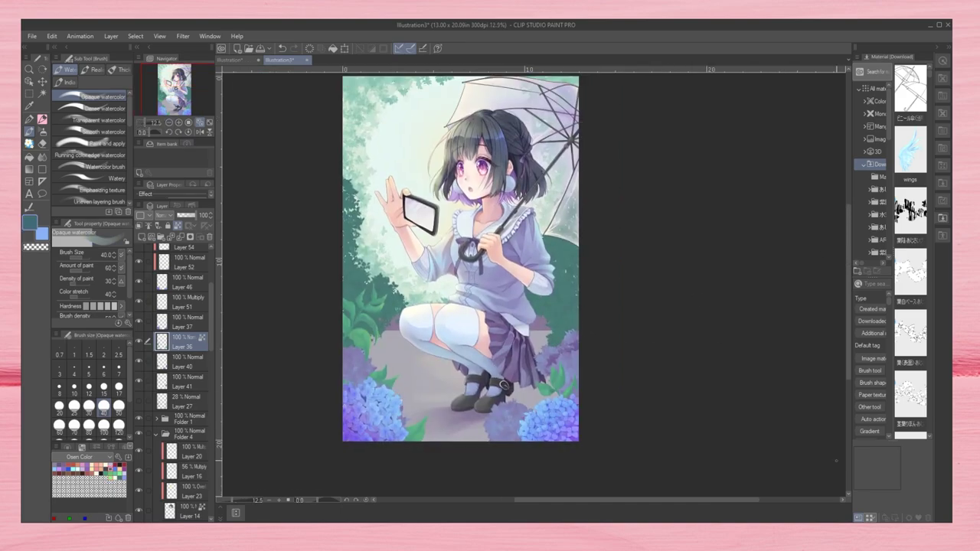
Step: Shade the leaves on Layer 36 with dark teal using Opaque watercolor at size 40
{"action": "key", "text": "ctrl+plus"}
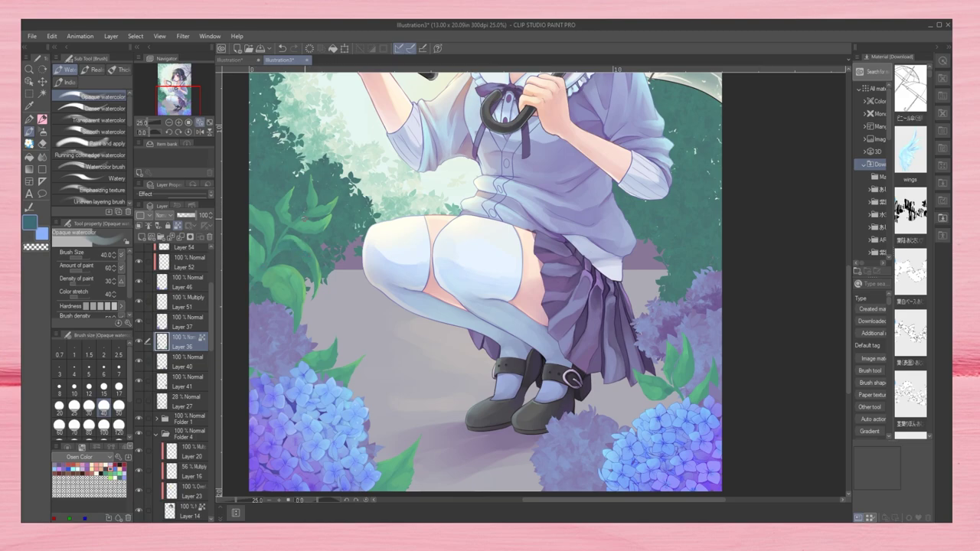
{"action": "scroll", "coordinate": [397, 456], "scroll_direction": "down", "scroll_amount": 1}
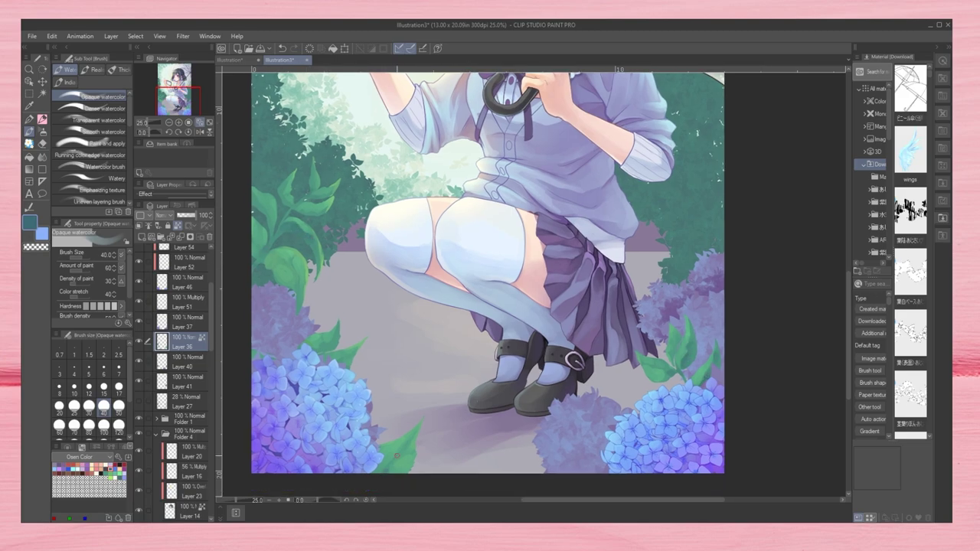
{"action": "scroll", "coordinate": [352, 306], "scroll_direction": "up", "scroll_amount": 2}
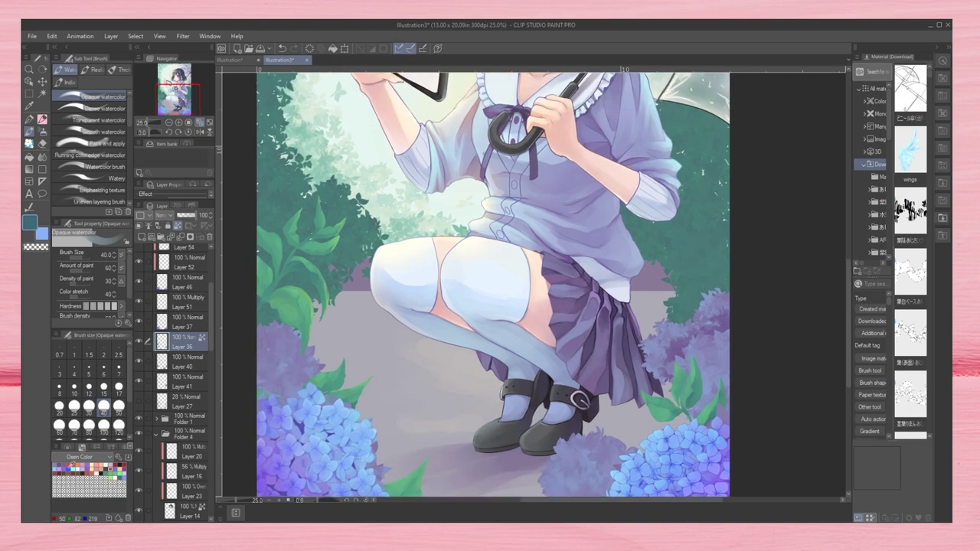
Step: Add a new layer above Layer 40 and stamp violet-blue blossoms over the rear hydrangeas with the hydrangea decoration brush at size 170
{"action": "key", "text": "ctrl+minus"}
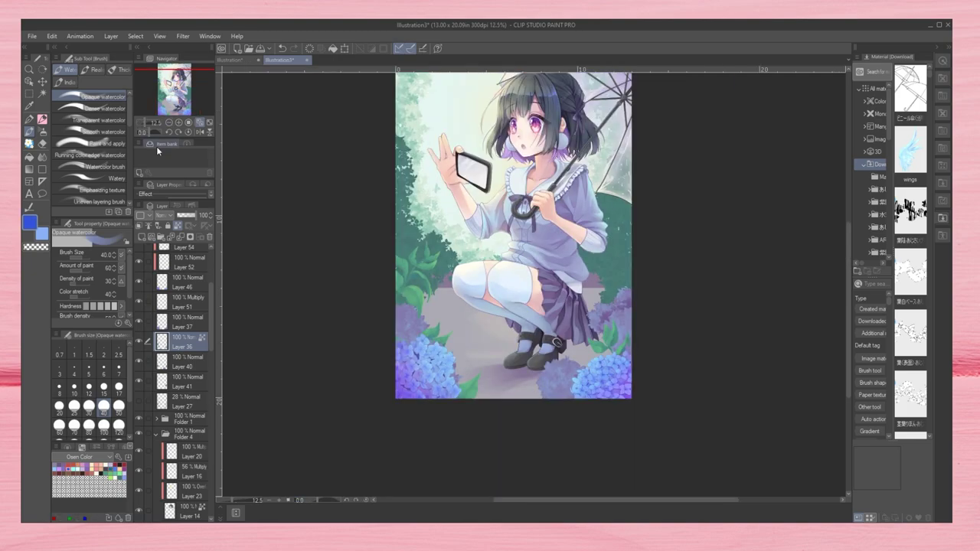
{"action": "key", "text": "ctrl+shift+n"}
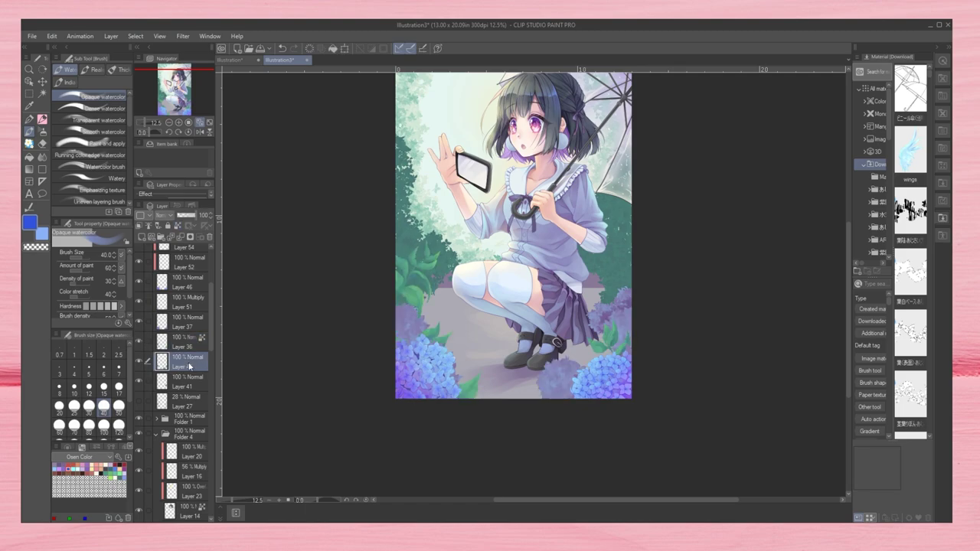
{"action": "scroll", "coordinate": [533, 286], "scroll_direction": "up", "scroll_amount": 2}
{"action": "left_click_drag", "start_coordinate": [306, 413], "coordinate": [360, 459]}
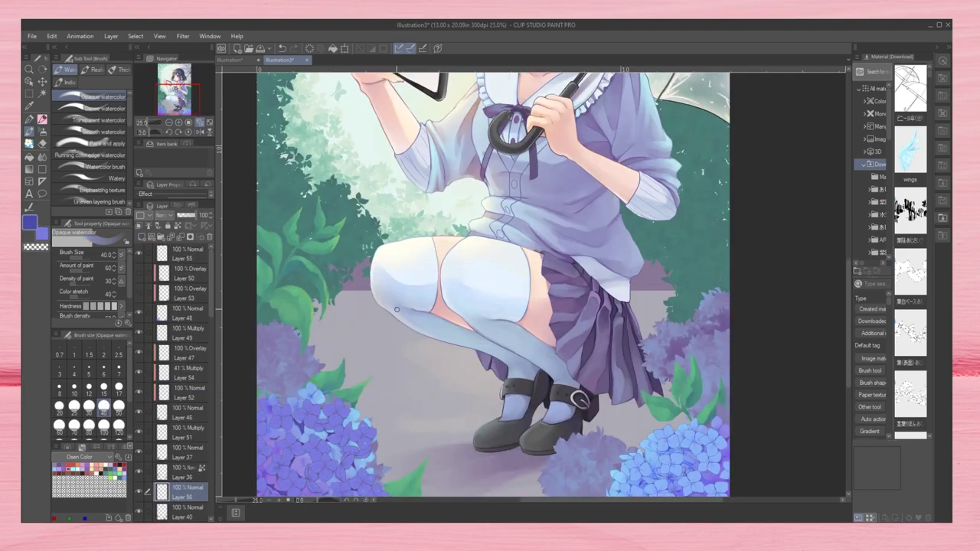
{"action": "mouse_move", "coordinate": [287, 367]}
{"action": "left_mouse_down"}
{"action": "mouse_move", "coordinate": [271, 258]}
{"action": "mouse_move", "coordinate": [321, 324]}
{"action": "left_mouse_up"}
{"action": "key", "text": "b"}
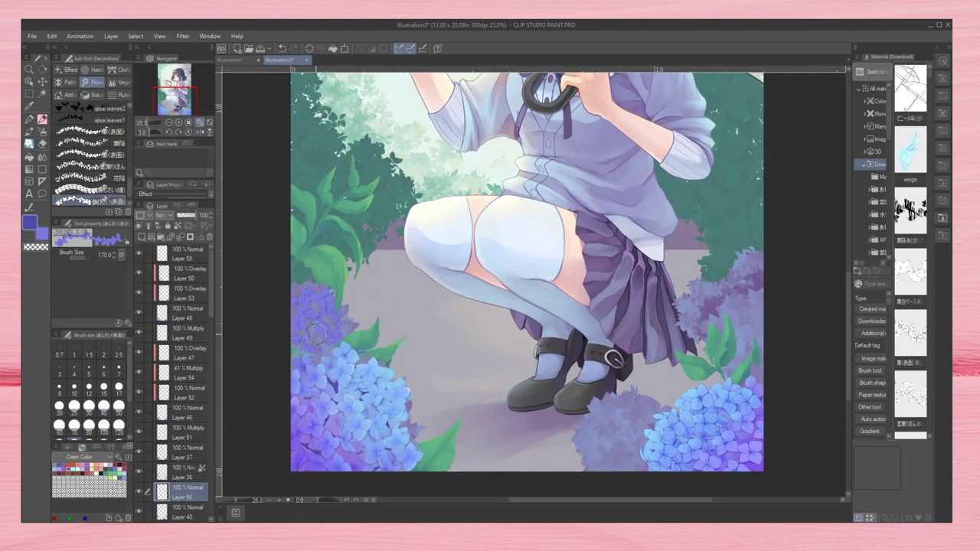
{"action": "mouse_move", "coordinate": [597, 394]}
{"action": "left_mouse_down"}
{"action": "mouse_move", "coordinate": [636, 464]}
{"action": "mouse_move", "coordinate": [727, 299]}
{"action": "mouse_move", "coordinate": [728, 318]}
{"action": "mouse_move", "coordinate": [635, 442]}
{"action": "left_mouse_up"}
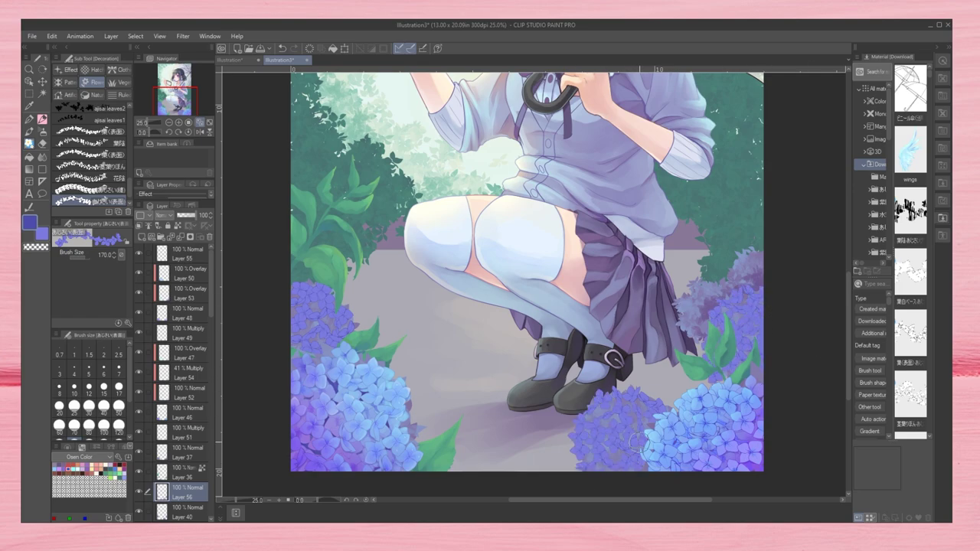
Step: Add a clipped Overlay layer above Layer 56 and tint the rear blossoms with blue and magenta using the Soft airbrush at size 300
{"action": "key", "text": "ctrl+shift+n"}
{"action": "key", "text": "b"}
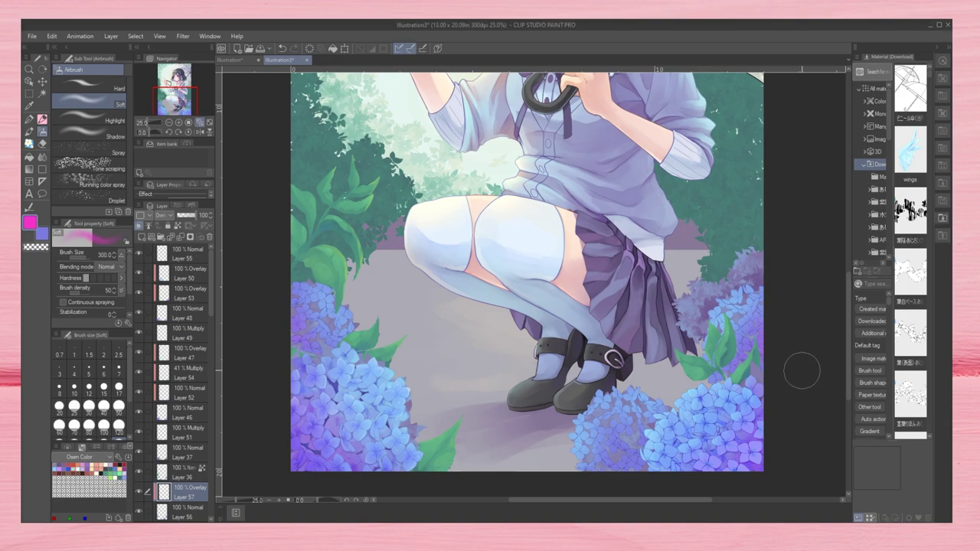
Step: Darken the rear hydrangeas' flower centres with muted purple on Layer 57 using Dense watercolor at size 17
{"action": "scroll", "coordinate": [801, 368], "scroll_direction": "up", "scroll_amount": 3}
{"action": "key", "text": "b"}
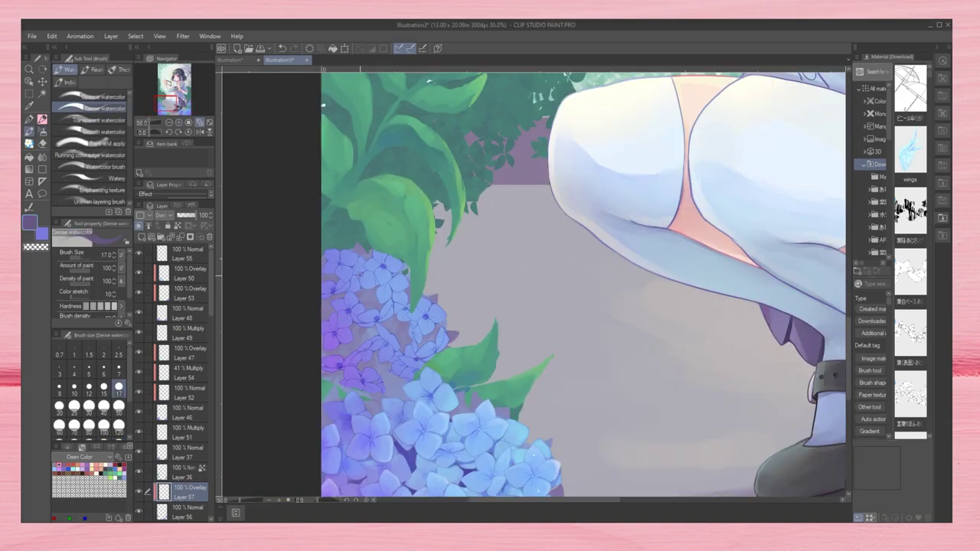
{"action": "key", "text": "comma"}
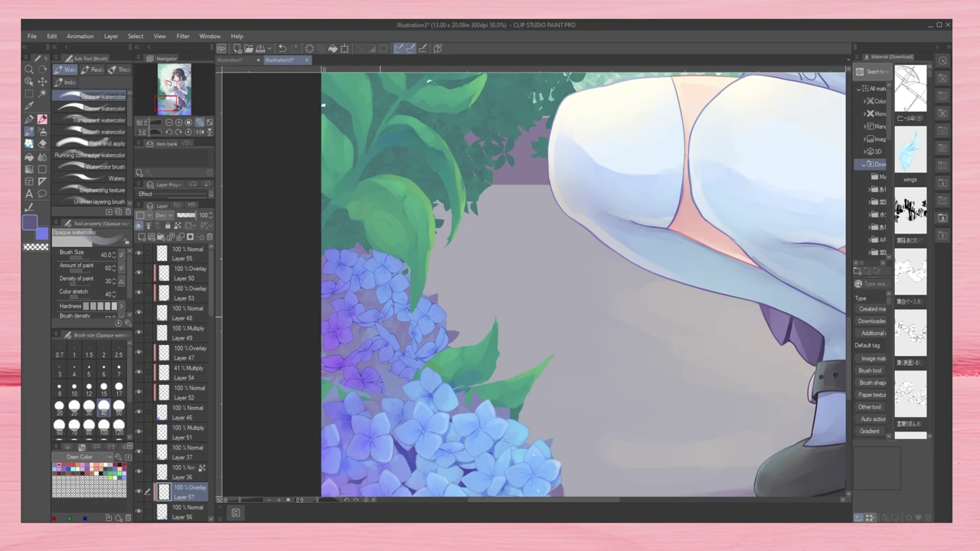
{"action": "key", "text": "ctrl+0"}
{"action": "key", "text": "ctrl+plus"}
{"action": "scroll", "coordinate": [432, 419], "scroll_direction": "down", "scroll_amount": 3}
{"action": "key", "text": "period"}
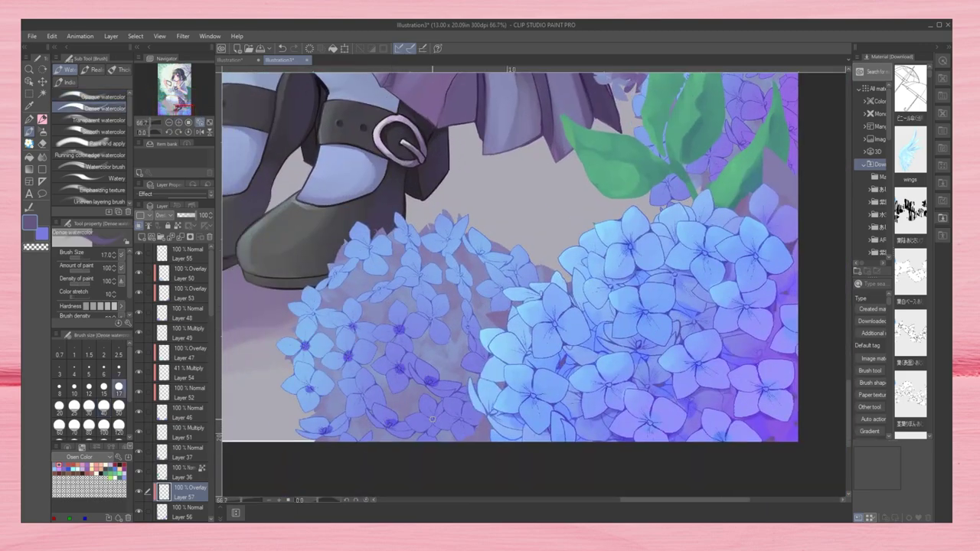
{"action": "left_click_drag", "start_coordinate": [459, 230], "coordinate": [368, 391]}
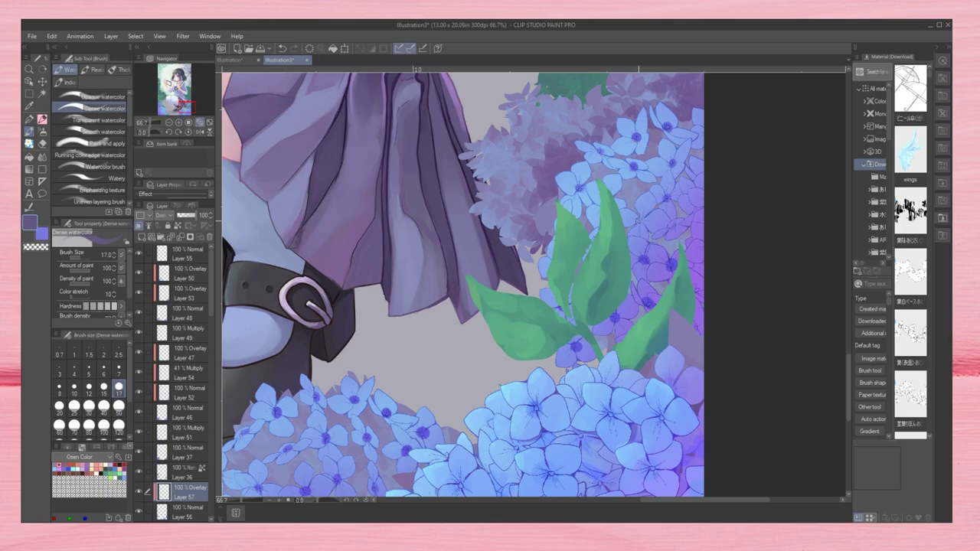
Step: Highlight the rear hydrangeas' outer petal edges in light cyan on Layer 57 using Dense watercolor at size 17
{"action": "mouse_move", "coordinate": [382, 306]}
{"action": "left_mouse_down"}
{"action": "mouse_move", "coordinate": [503, 320]}
{"action": "mouse_move", "coordinate": [602, 180]}
{"action": "left_mouse_up"}
{"action": "left_click", "coordinate": [436, 404], "text": "alt"}
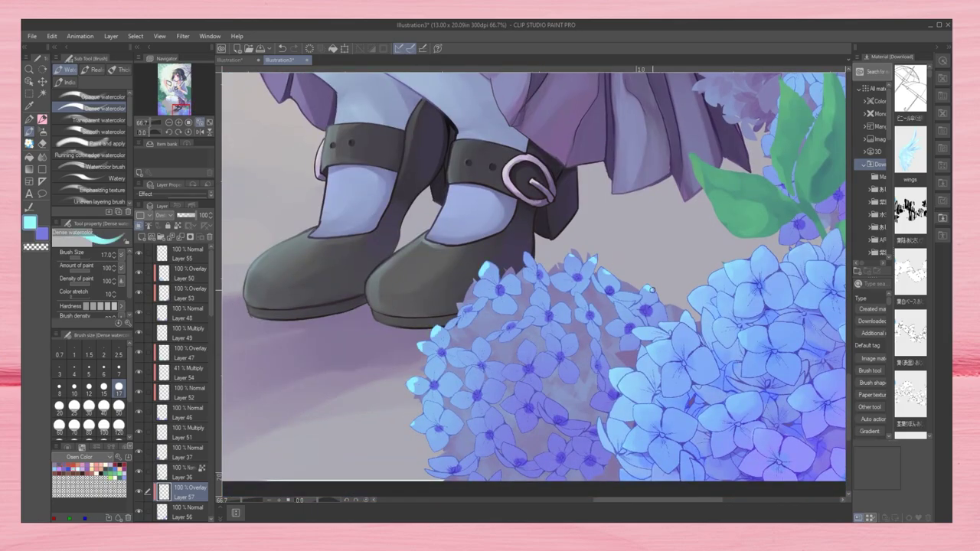
{"action": "left_click_drag", "start_coordinate": [435, 404], "coordinate": [343, 416]}
{"action": "left_click_drag", "start_coordinate": [510, 350], "coordinate": [361, 486]}
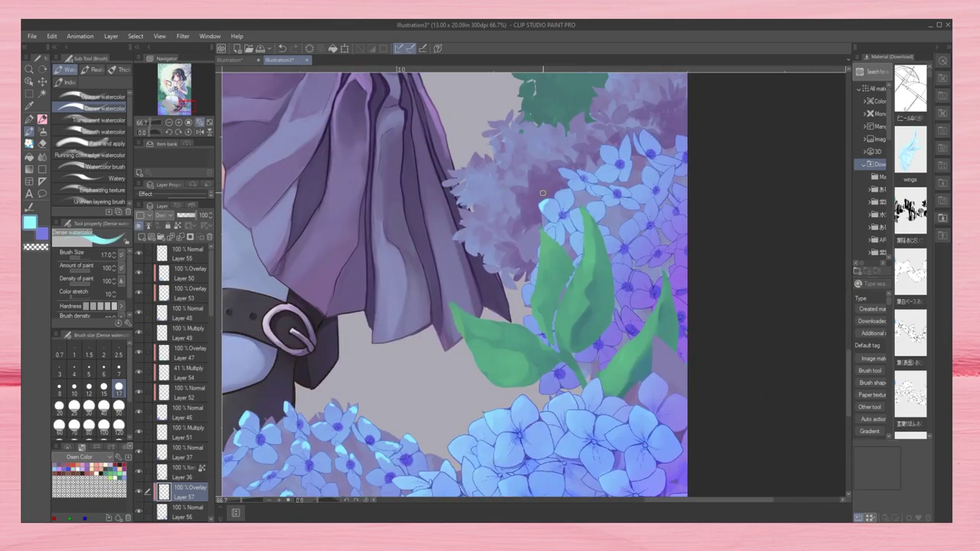
{"action": "scroll", "coordinate": [525, 306], "scroll_direction": "down", "scroll_amount": 3}
{"action": "left_click_drag", "start_coordinate": [191, 107], "coordinate": [174, 122]}
{"action": "scroll", "coordinate": [178, 129], "scroll_direction": "up", "scroll_amount": 3}
{"action": "scroll", "coordinate": [177, 129], "scroll_direction": "down", "scroll_amount": 3}
{"action": "scroll", "coordinate": [339, 267], "scroll_direction": "up", "scroll_amount": 4}
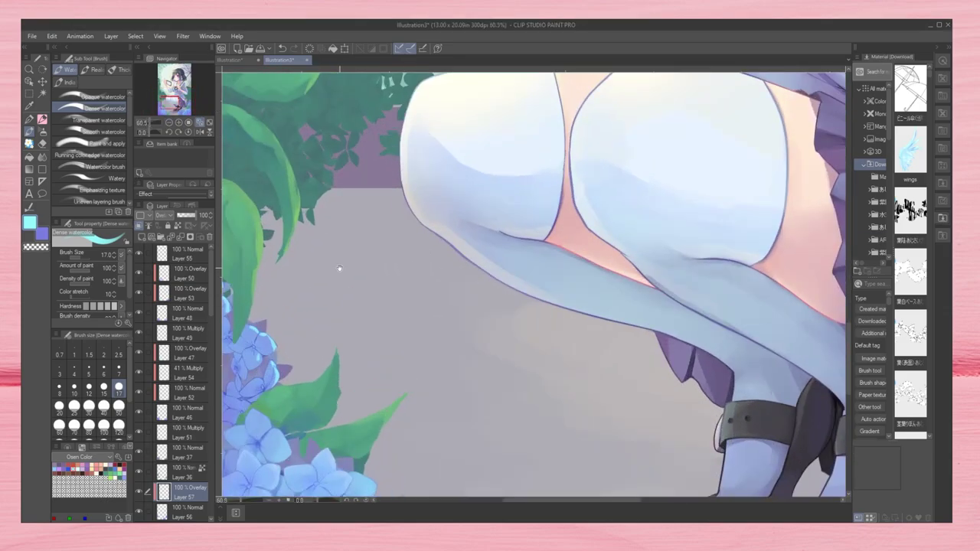
Step: Soften the rear hydrangeas' flower centres and petal-edge highlights on Layer 57 using Opaque watercolor at size 40
{"action": "left_click", "coordinate": [90, 96]}
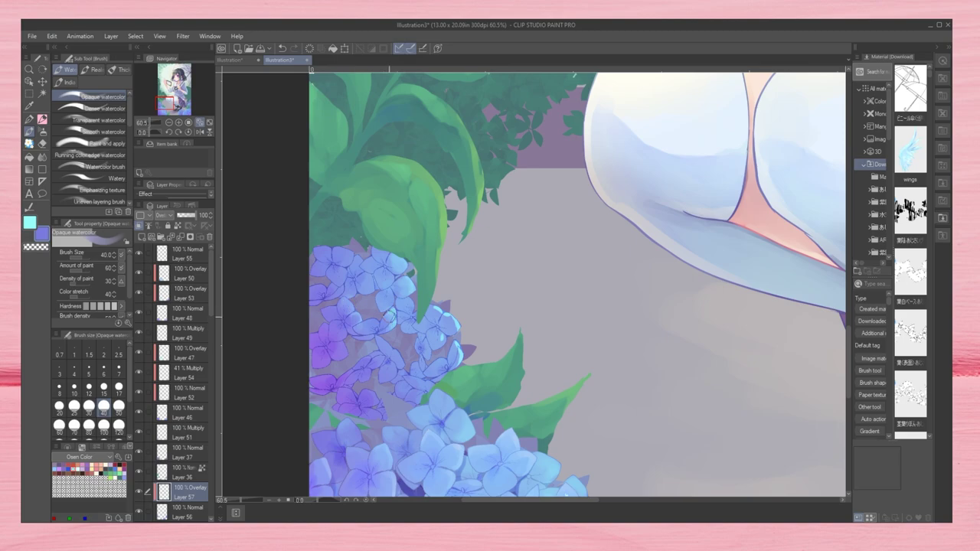
{"action": "left_click_drag", "start_coordinate": [166, 105], "coordinate": [182, 115]}
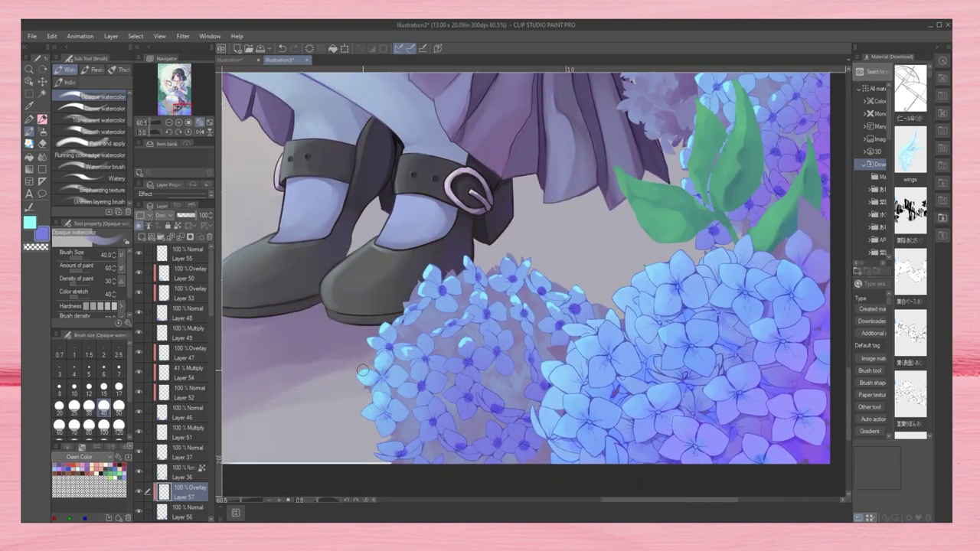
{"action": "mouse_move", "coordinate": [373, 338]}
{"action": "left_mouse_down"}
{"action": "mouse_move", "coordinate": [418, 359]}
{"action": "mouse_move", "coordinate": [464, 399]}
{"action": "mouse_move", "coordinate": [469, 345]}
{"action": "mouse_move", "coordinate": [487, 319]}
{"action": "mouse_move", "coordinate": [440, 293]}
{"action": "mouse_move", "coordinate": [501, 268]}
{"action": "mouse_move", "coordinate": [537, 382]}
{"action": "left_mouse_up"}
{"action": "scroll", "coordinate": [545, 288], "scroll_direction": "down", "scroll_amount": 4}
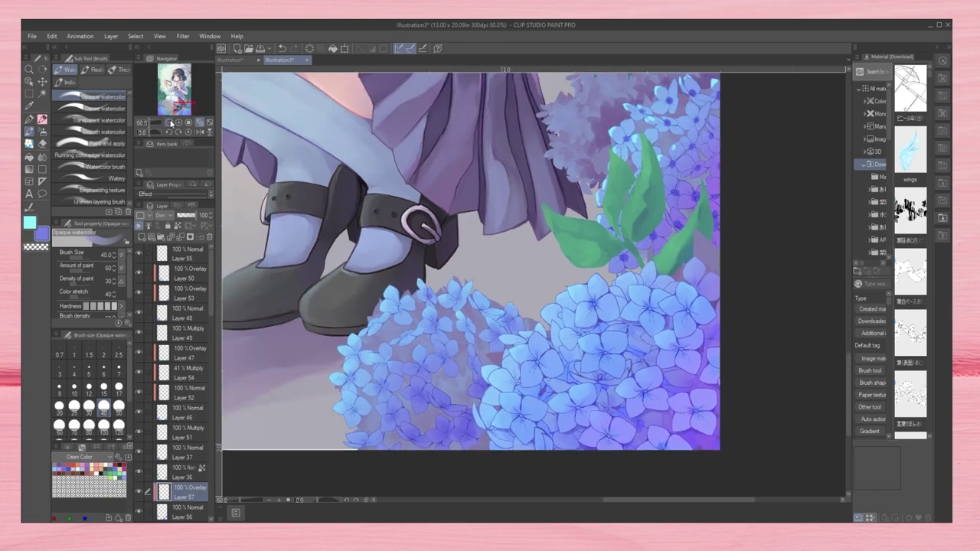
{"action": "key", "text": "ctrl+alt+0"}
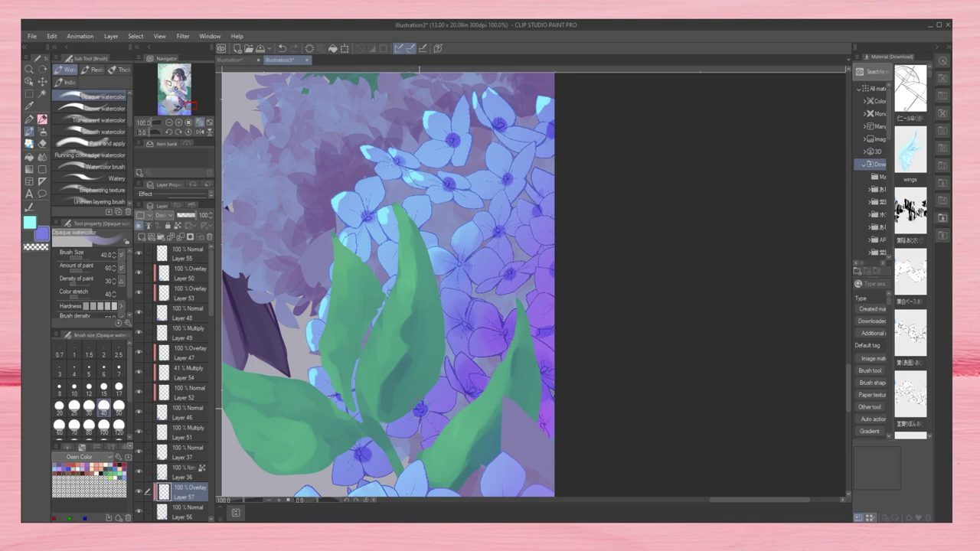
{"action": "mouse_move", "coordinate": [343, 192]}
{"action": "left_mouse_down"}
{"action": "mouse_move", "coordinate": [346, 245]}
{"action": "mouse_move", "coordinate": [372, 147]}
{"action": "mouse_move", "coordinate": [409, 171]}
{"action": "mouse_move", "coordinate": [494, 93]}
{"action": "mouse_move", "coordinate": [553, 136]}
{"action": "mouse_move", "coordinate": [481, 112]}
{"action": "mouse_move", "coordinate": [414, 175]}
{"action": "mouse_move", "coordinate": [499, 228]}
{"action": "left_mouse_up"}
{"action": "key", "text": "ctrl+minus"}
{"action": "key", "text": "ctrl+minus"}
{"action": "key", "text": "ctrl+minus"}
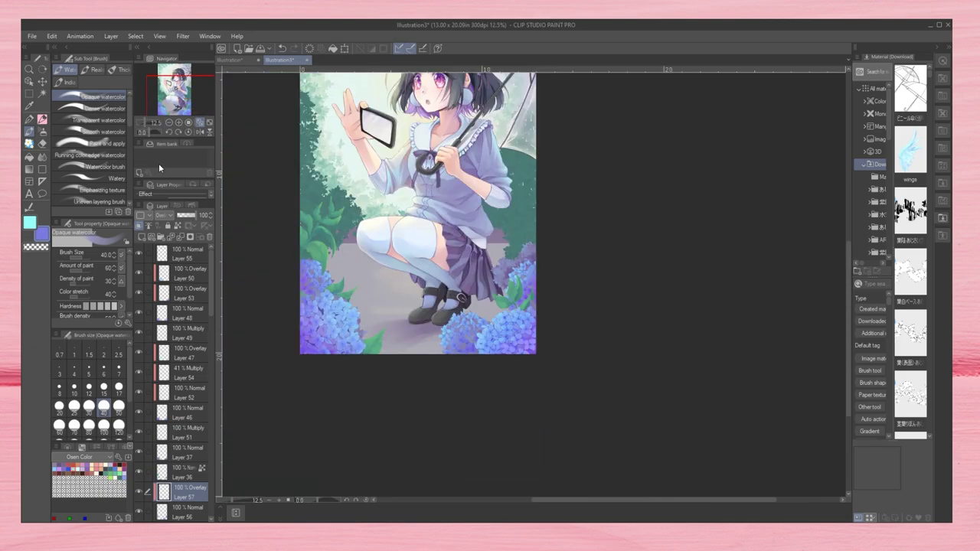
Step: Add a new layer above Layer 57 and stamp more violet-blue blossoms over the rear hydrangeas with the hydrangea decoration brush at size 170
{"action": "key", "text": "ctrl+shift+n"}
{"action": "key", "text": "ctrl+plus"}
{"action": "key", "text": "ctrl+plus"}
{"action": "key", "text": "ctrl+plus"}
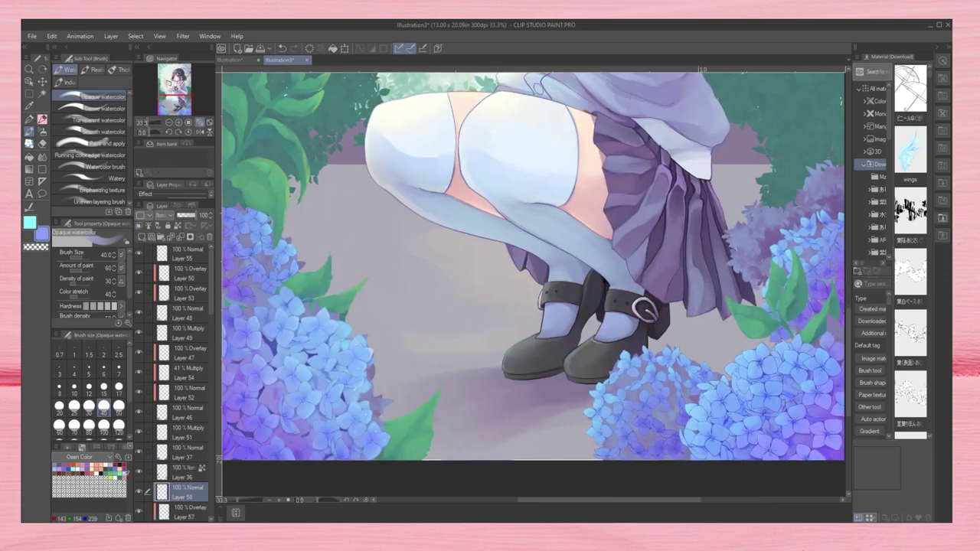
{"action": "left_click", "coordinate": [267, 328], "text": "alt"}
{"action": "left_click_drag", "start_coordinate": [267, 328], "coordinate": [344, 374]}
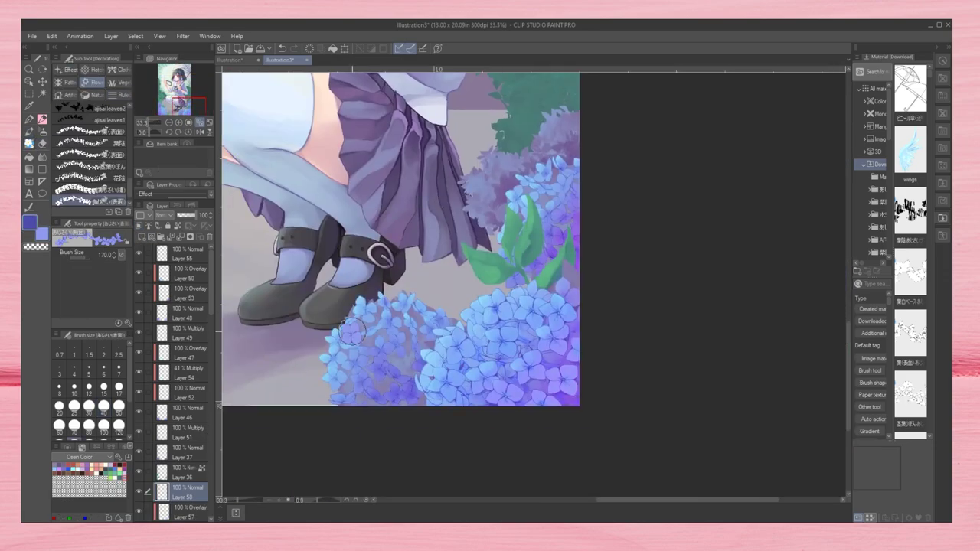
{"action": "mouse_move", "coordinate": [353, 331]}
{"action": "left_mouse_down"}
{"action": "mouse_move", "coordinate": [392, 312]}
{"action": "mouse_move", "coordinate": [422, 352]}
{"action": "mouse_move", "coordinate": [404, 391]}
{"action": "left_mouse_up"}
{"action": "left_click_drag", "start_coordinate": [533, 245], "coordinate": [817, 273]}
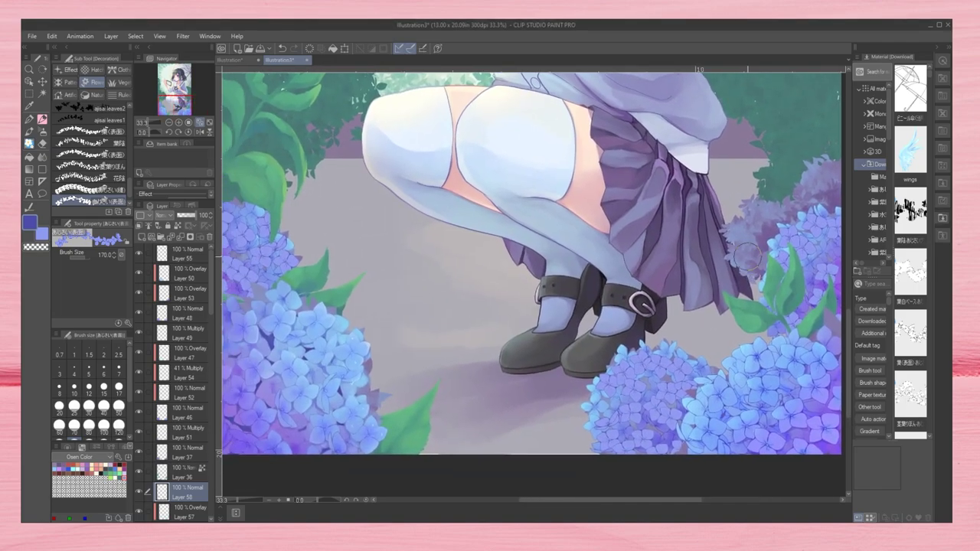
Step: Add a clipped Overlay layer above Layer 58 for tinting the blossoms, and reselect Layer 57 with a light cyan Soft airbrush at size 300
{"action": "key", "text": "ctrl+minus"}
{"action": "key", "text": "ctrl+shift+n"}
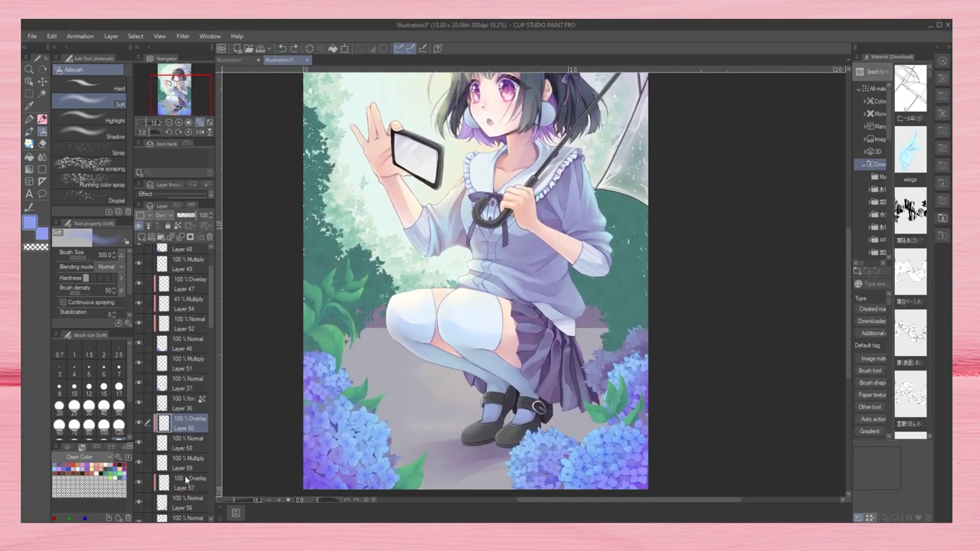
{"action": "left_click", "coordinate": [186, 480]}
{"action": "key", "text": "x"}
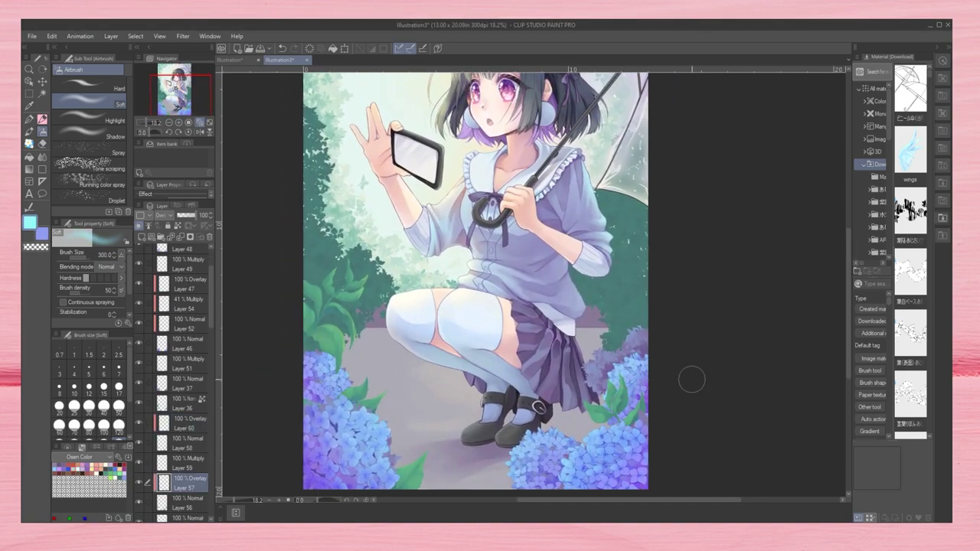
{"action": "scroll", "coordinate": [422, 199], "scroll_direction": "down", "scroll_amount": 2}
{"action": "key", "text": "ctrl+0"}
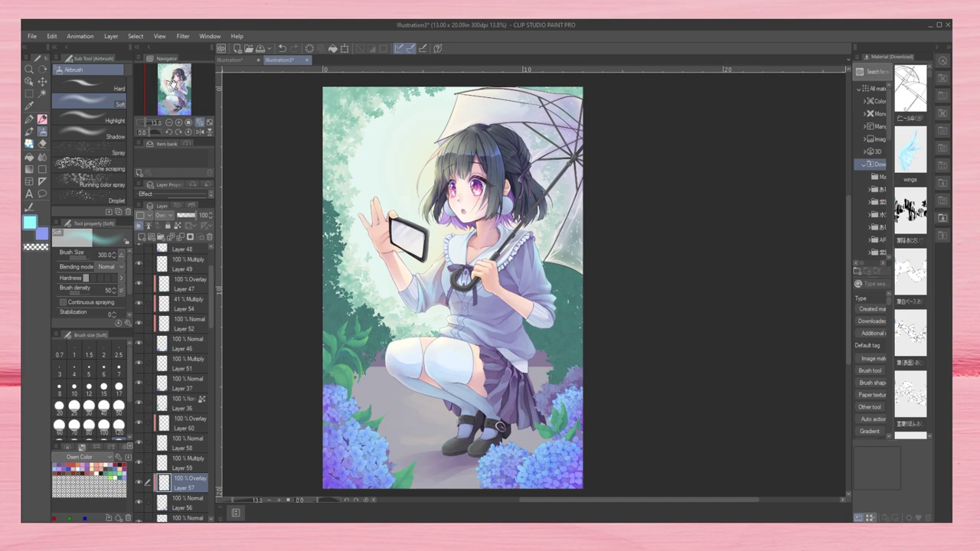
Step: Stamp violet-blue blossoms on Layer 62 over the rear hydrangeas beside the leaves and the shoes with the hydrangea decoration brush at size 170
{"action": "left_click_drag", "start_coordinate": [162, 104], "coordinate": [157, 105]}
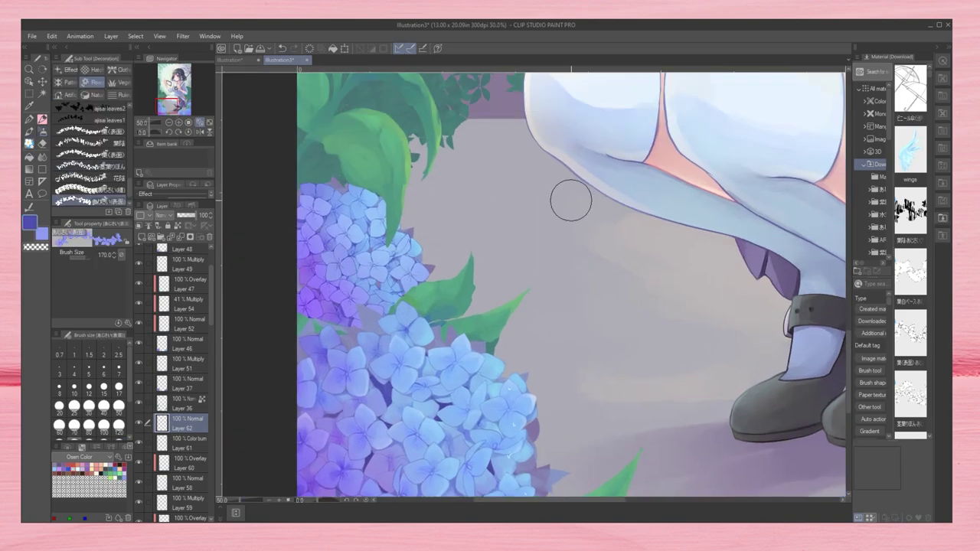
{"action": "mouse_move", "coordinate": [360, 201]}
{"action": "left_mouse_down"}
{"action": "mouse_move", "coordinate": [406, 302]}
{"action": "mouse_move", "coordinate": [367, 230]}
{"action": "mouse_move", "coordinate": [376, 245]}
{"action": "left_mouse_up"}
{"action": "left_click_drag", "start_coordinate": [551, 321], "coordinate": [509, 232]}
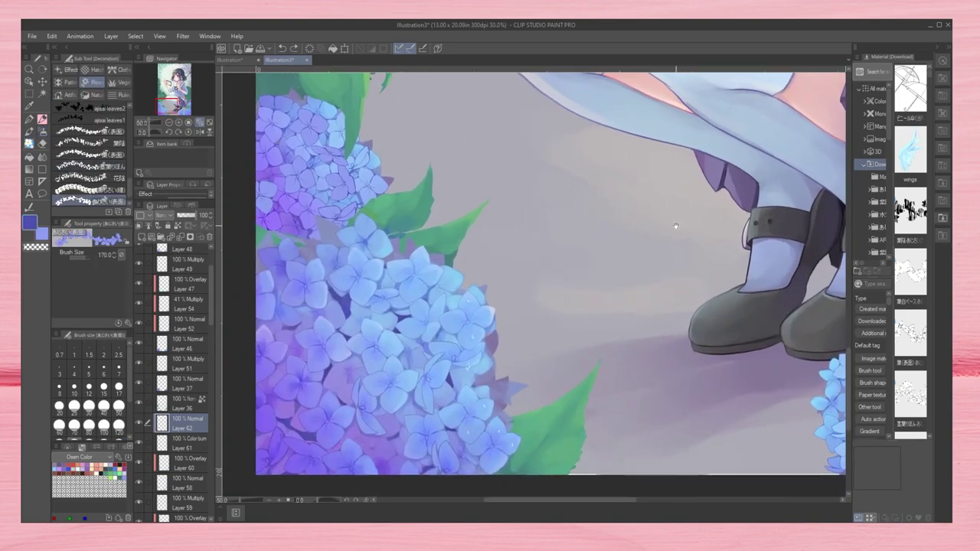
{"action": "left_click_drag", "start_coordinate": [766, 252], "coordinate": [379, 197]}
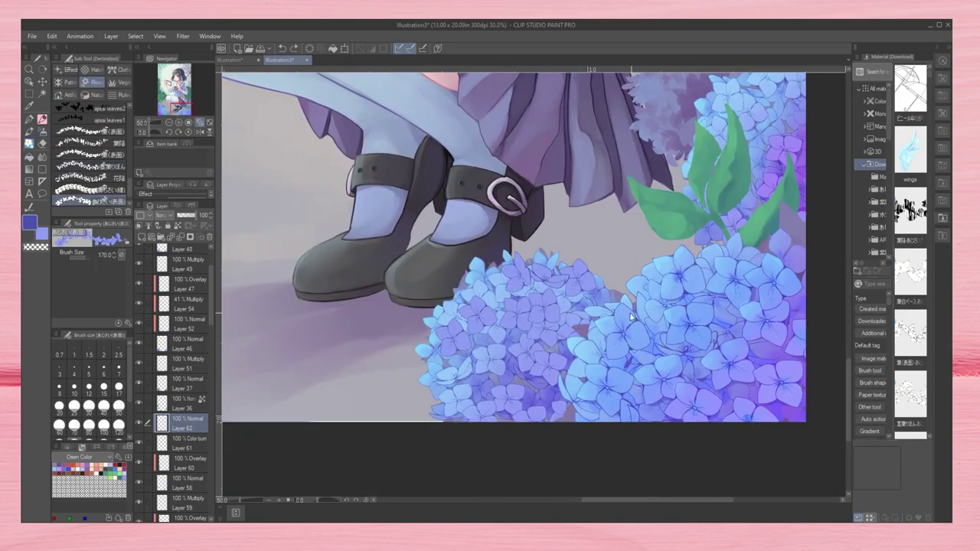
Step: Compare the flower decoration brushes and stamp further blossoms on Layer 62 over the rear hydrangea beside the skirt at size 170
{"action": "left_click", "coordinate": [109, 145]}
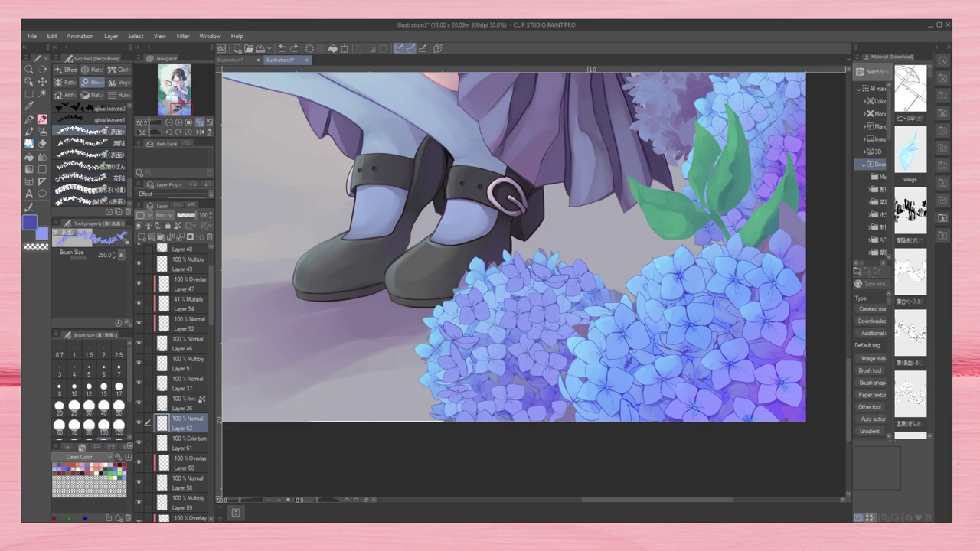
{"action": "scroll", "coordinate": [92, 153], "scroll_direction": "down", "scroll_amount": 1}
{"action": "left_click", "coordinate": [90, 201]}
{"action": "left_click", "coordinate": [91, 189]}
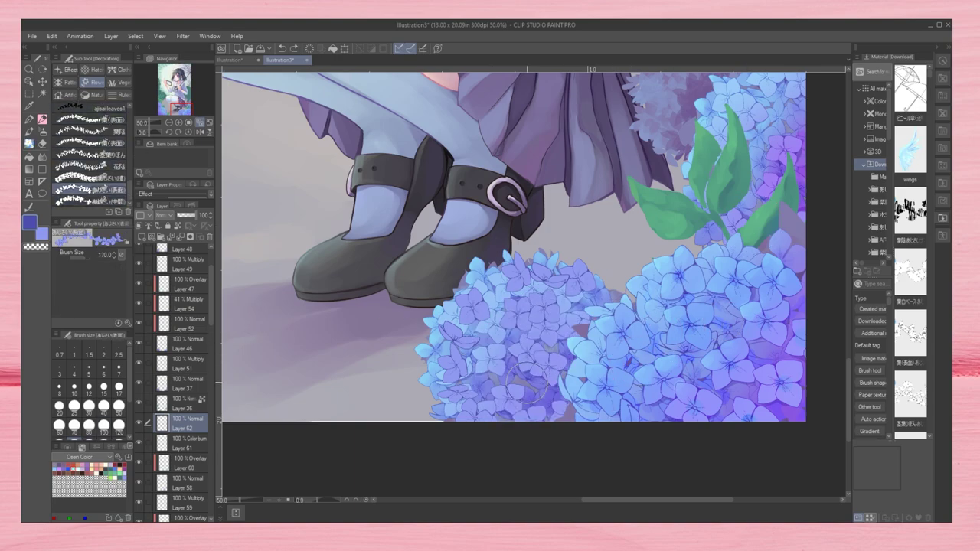
{"action": "left_click_drag", "start_coordinate": [773, 85], "coordinate": [635, 248]}
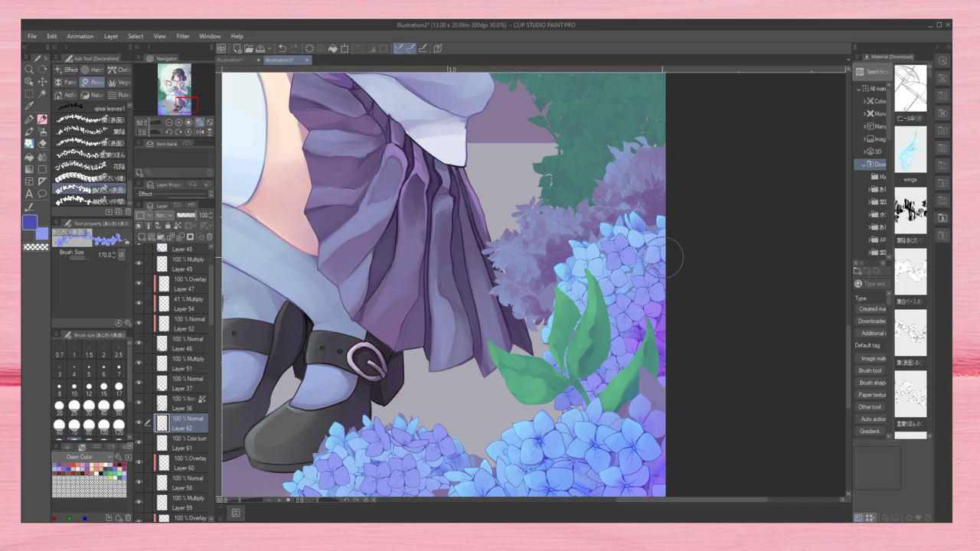
{"action": "key", "text": "ctrl+0"}
Step: Erase parts of Layer 37 around the rear hydrangeas with the Hard eraser at size 170
{"action": "left_click", "coordinate": [183, 383]}
{"action": "left_click", "coordinate": [178, 123]}
{"action": "left_click", "coordinate": [170, 123]}
{"action": "key", "text": "e"}
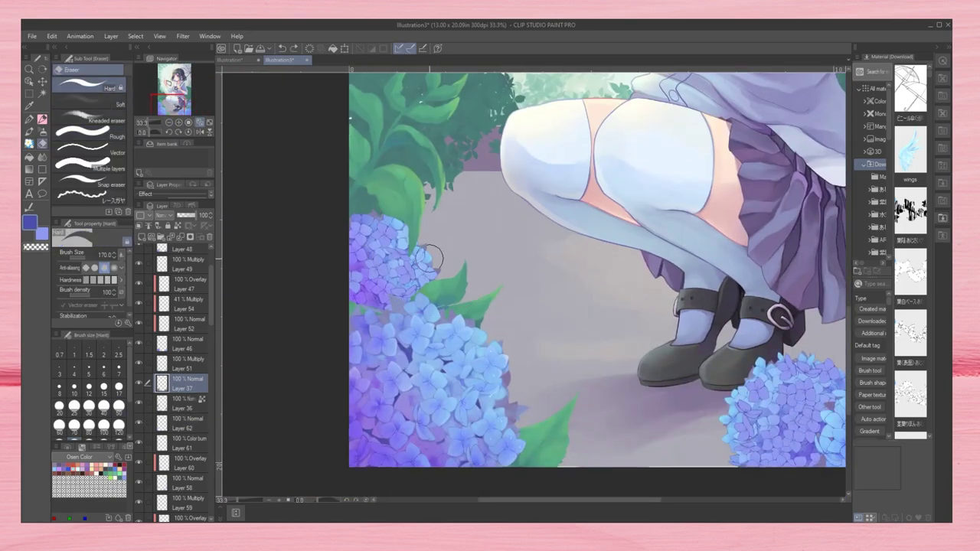
{"action": "left_click_drag", "start_coordinate": [829, 340], "coordinate": [550, 309]}
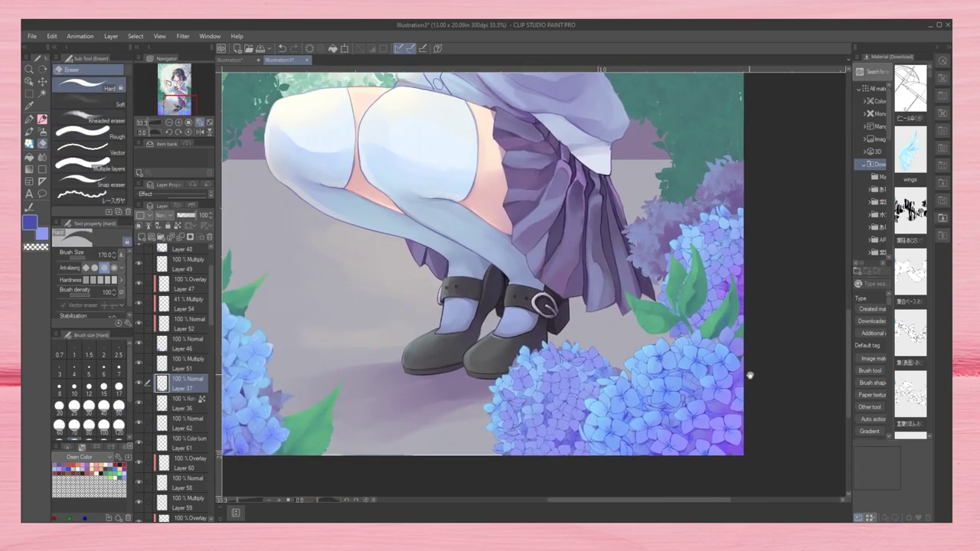
{"action": "key", "text": "ctrl+0"}
{"action": "scroll", "coordinate": [704, 227], "scroll_direction": "up", "scroll_amount": 5}
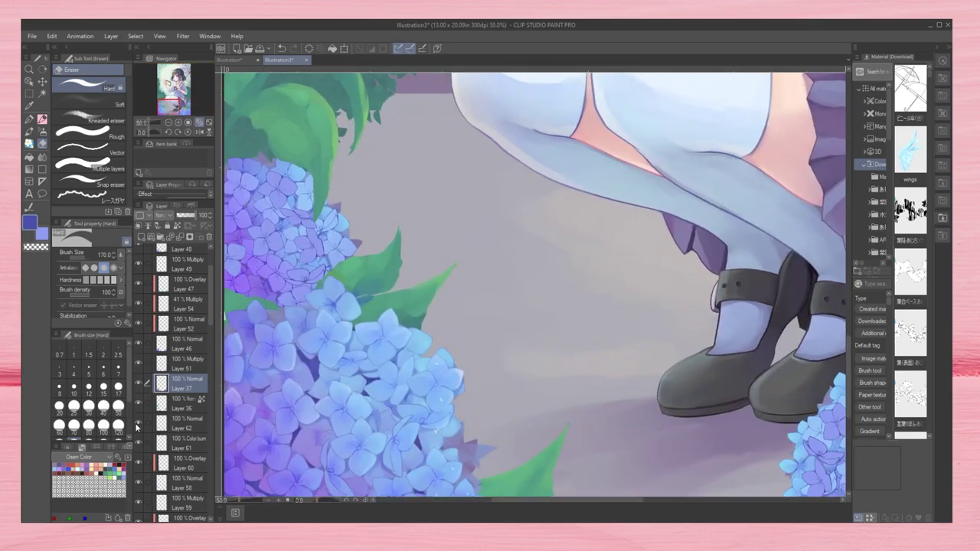
Step: Add a clipped Overlay layer above Layer 62 and tint the rear blossoms light cyan with the Soft airbrush at size 300
{"action": "left_click", "coordinate": [492, 284], "text": "ctrl"}
{"action": "key", "text": "b"}
{"action": "scroll", "coordinate": [475, 345], "scroll_direction": "down", "scroll_amount": 2}
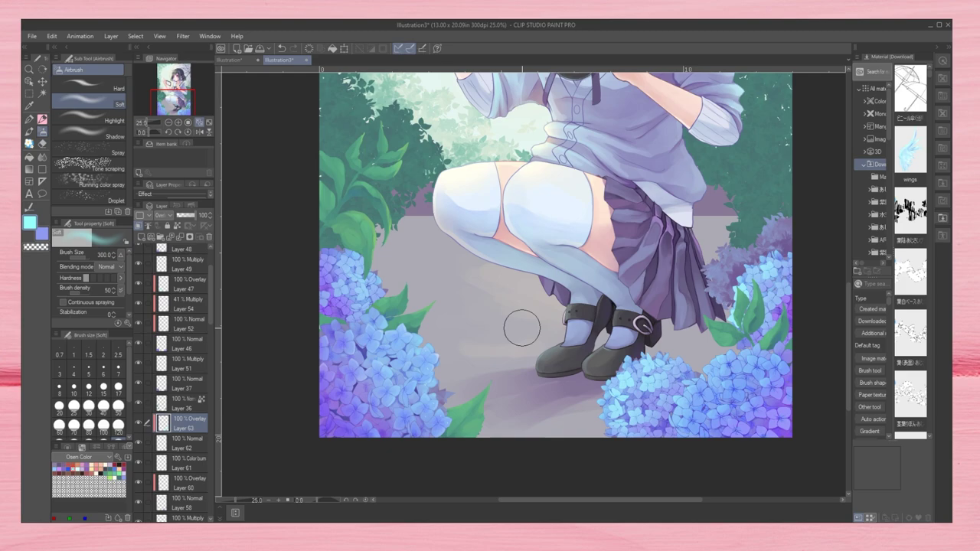
Step: Highlight individual petals of the rear hydrangeas in light cyan on Layer 63 using Dense watercolor at size 17
{"action": "key", "text": "b"}
{"action": "scroll", "coordinate": [378, 268], "scroll_direction": "up", "scroll_amount": 2}
{"action": "left_click_drag", "start_coordinate": [392, 312], "coordinate": [400, 386]}
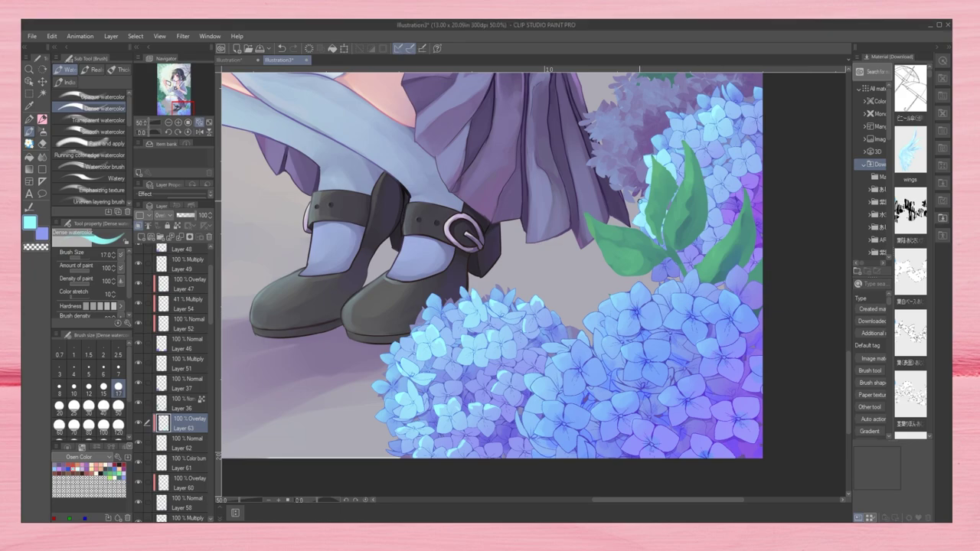
{"action": "left_click_drag", "start_coordinate": [329, 230], "coordinate": [783, 335]}
Step: Set Layer 61 to Multiply and shade between the rear blossoms in pale lavender using Dense watercolor at size 17
{"action": "left_click", "coordinate": [400, 248], "text": "alt"}
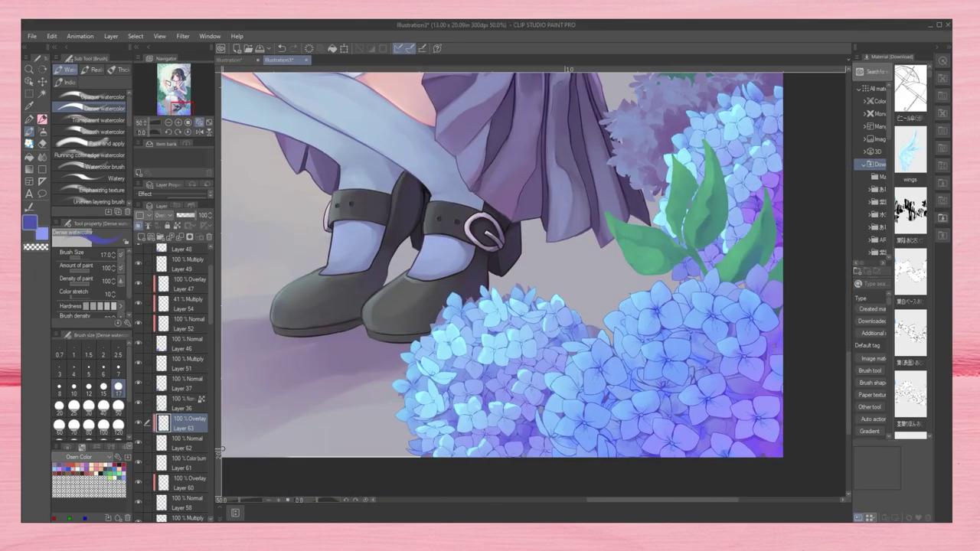
{"action": "left_click", "coordinate": [182, 463]}
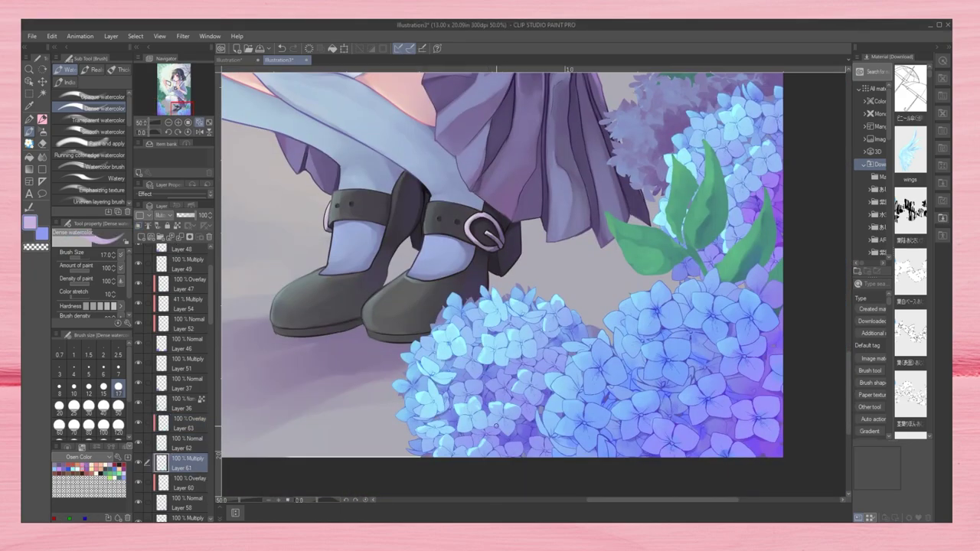
{"action": "left_click_drag", "start_coordinate": [745, 193], "coordinate": [626, 290]}
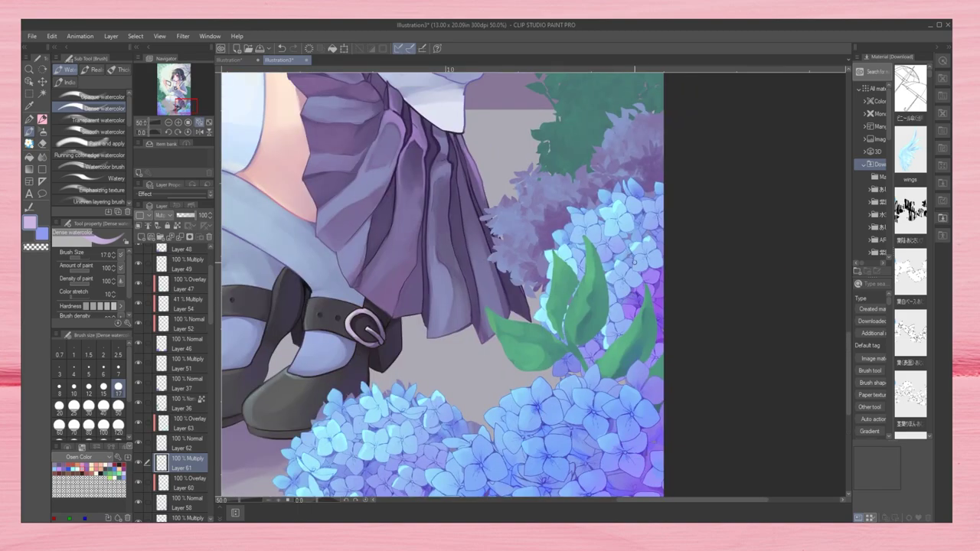
{"action": "scroll", "coordinate": [772, 334], "scroll_direction": "down", "scroll_amount": 2}
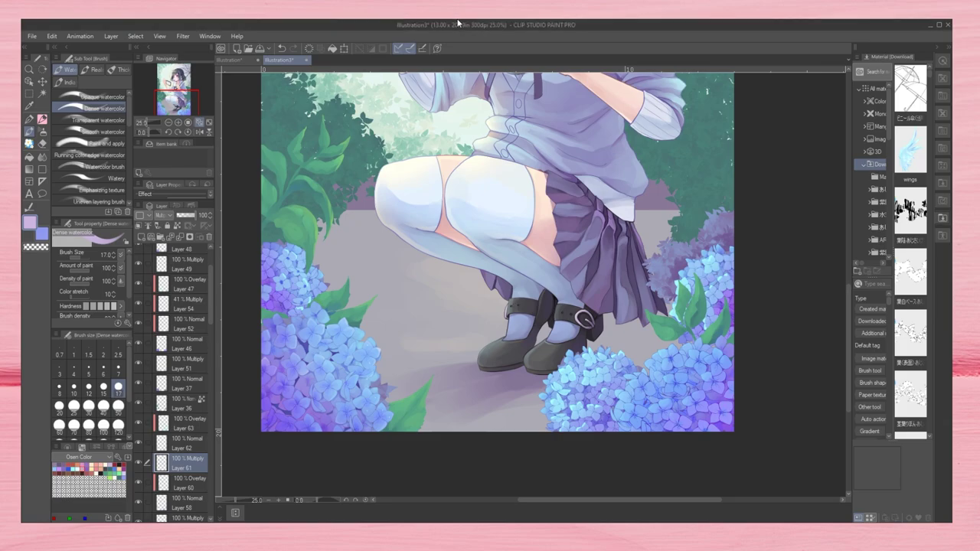
Step: Paint dark blue flower centres on the rear hydrangea behind the leaves on Layer 63 and soften them using Opaque watercolor at size 40
{"action": "scroll", "coordinate": [349, 242], "scroll_direction": "up", "scroll_amount": 3}
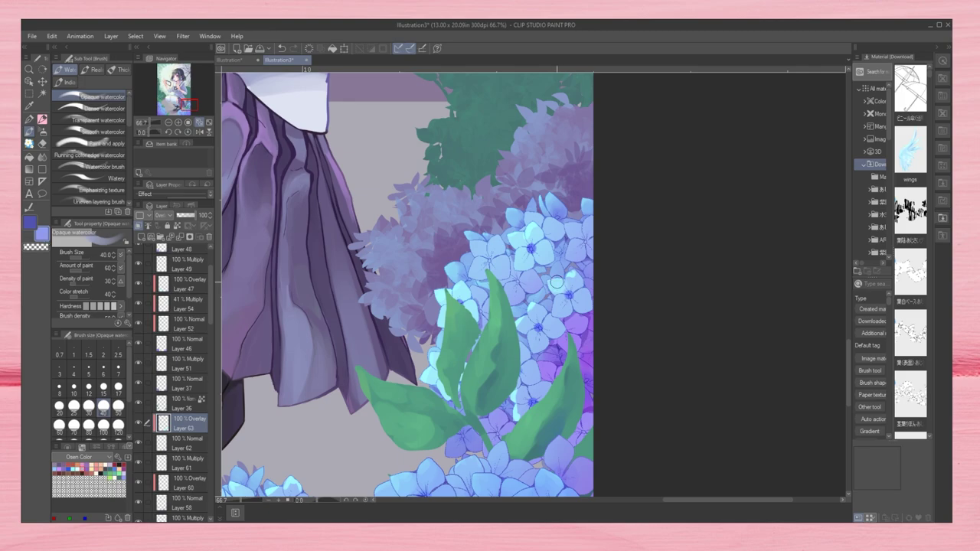
{"action": "left_click_drag", "start_coordinate": [530, 326], "coordinate": [542, 310]}
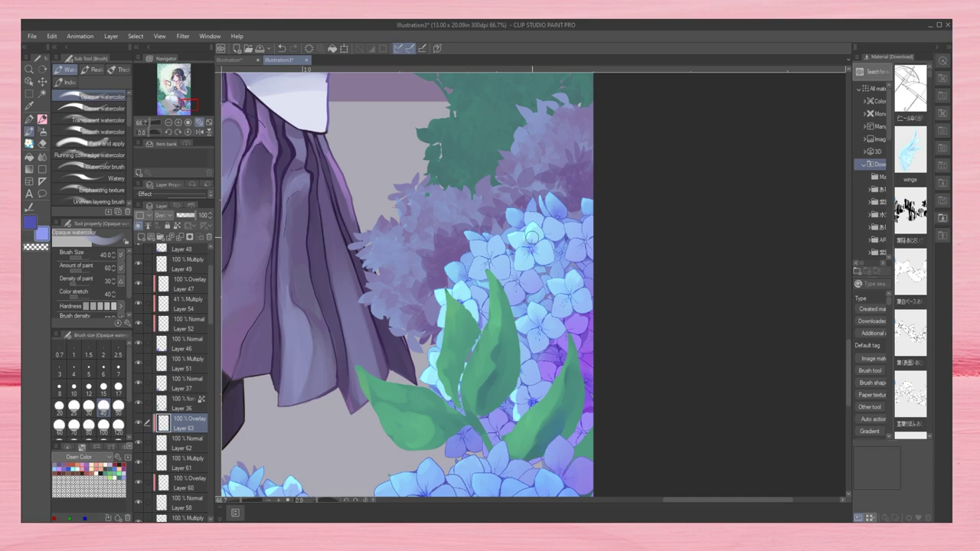
{"action": "left_click", "coordinate": [465, 302], "text": "alt"}
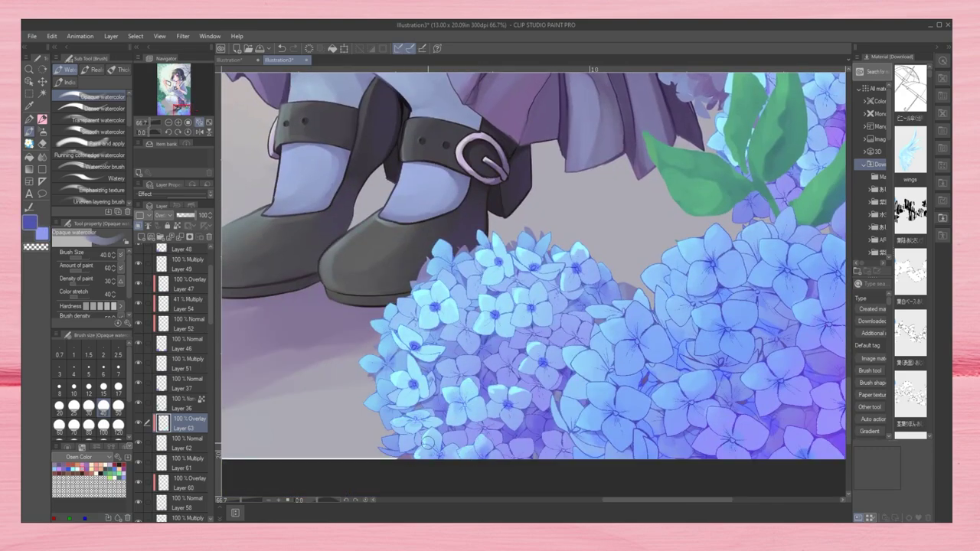
Step: Blend the dark blue flower centres of the rear hydrangea beside the shoes on Layer 63 using Opaque watercolor at size 40
{"action": "left_click_drag", "start_coordinate": [505, 400], "coordinate": [537, 360]}
{"action": "left_click_drag", "start_coordinate": [417, 344], "coordinate": [443, 350]}
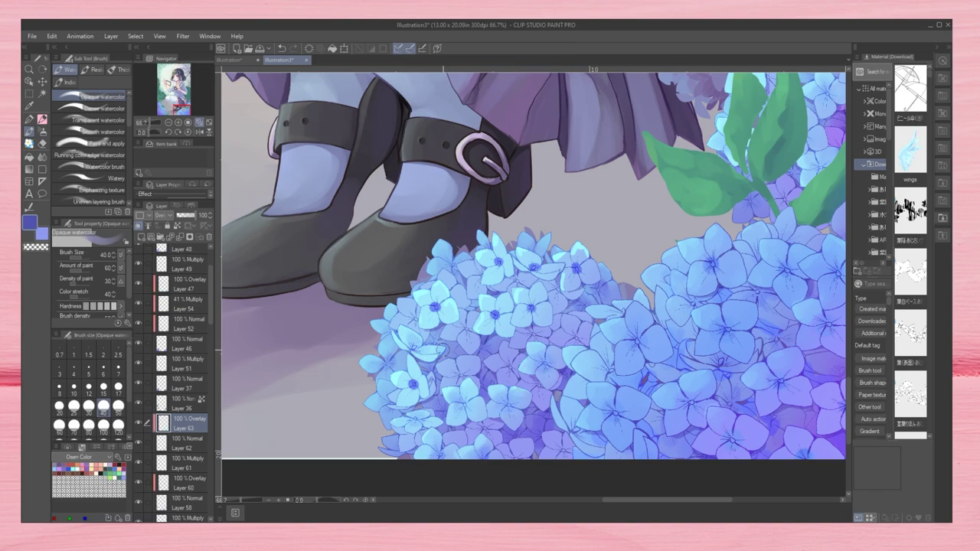
{"action": "left_click_drag", "start_coordinate": [408, 392], "coordinate": [413, 377]}
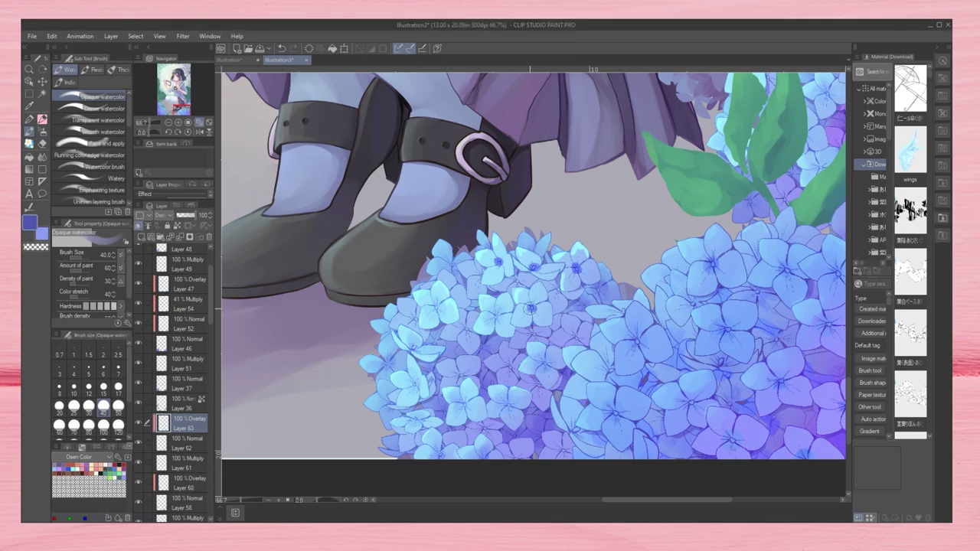
{"action": "left_click_drag", "start_coordinate": [460, 272], "coordinate": [788, 306]}
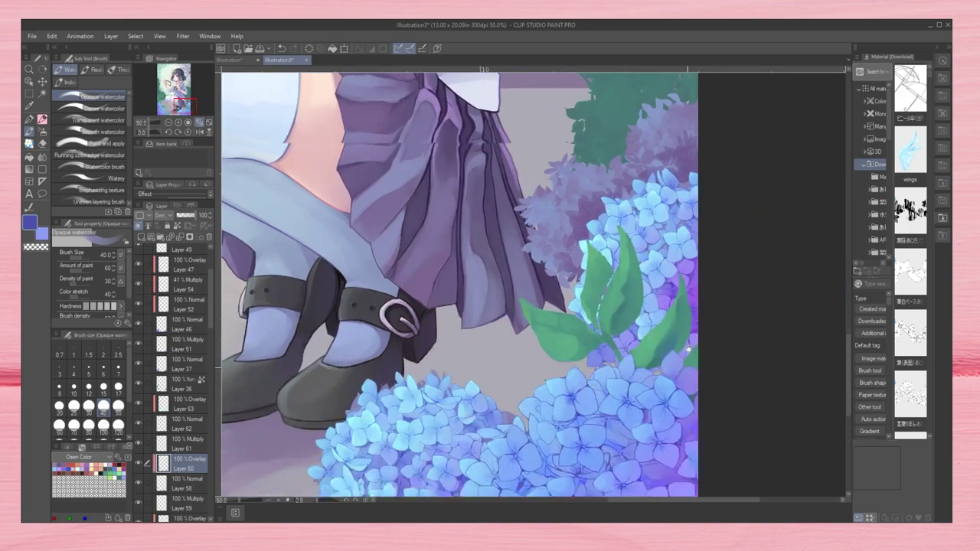
Step: Merge Layers 50, 53 and 48 into one layer, and Layers 47, 54, 52 and 46 into another
{"action": "scroll", "coordinate": [768, 233], "scroll_direction": "down", "scroll_amount": 2}
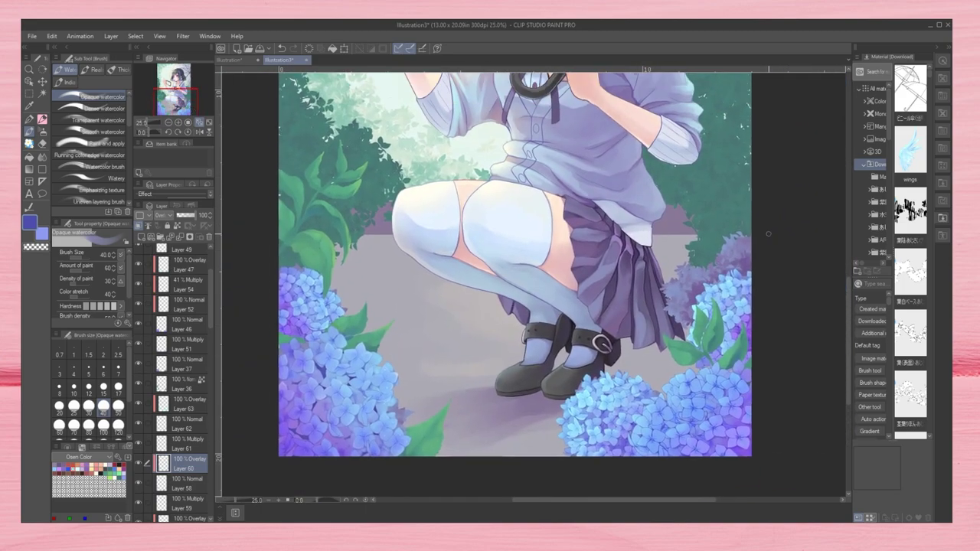
{"action": "scroll", "coordinate": [208, 338], "scroll_direction": "up", "scroll_amount": 2}
{"action": "left_click", "coordinate": [138, 275]}
{"action": "key", "text": "ctrl+e"}
{"action": "key", "text": "ctrl+e"}
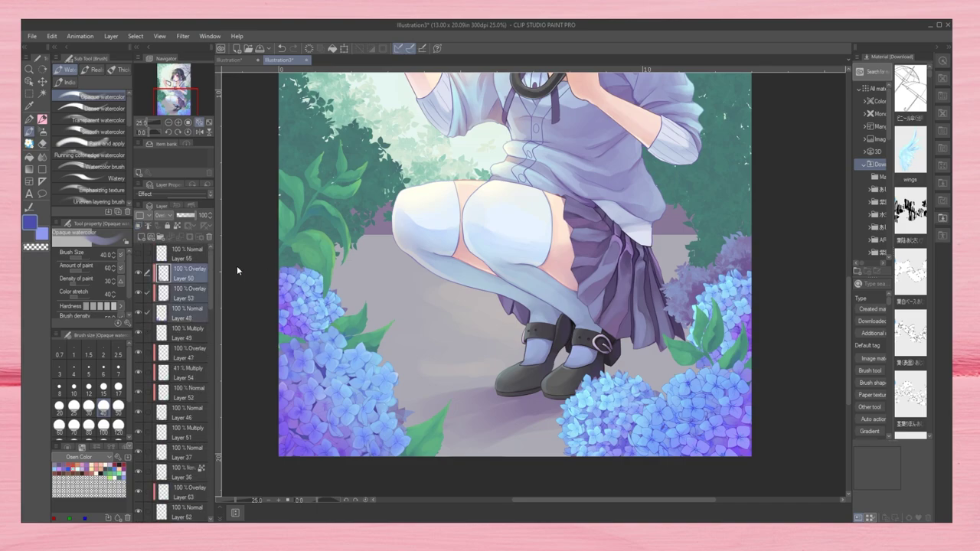
{"action": "left_click", "coordinate": [142, 313]}
{"action": "key", "text": "ctrl+e"}
{"action": "key", "text": "ctrl+e"}
{"action": "key", "text": "ctrl+e"}
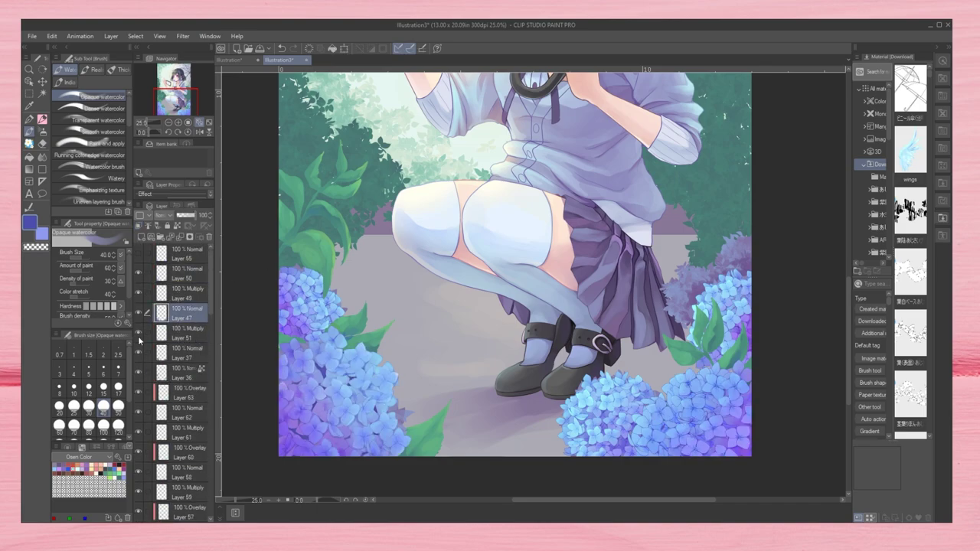
Step: Merge Layers 50, 49, 47, 51 and 37 of the front hydrangeas into one layer
{"action": "left_click", "coordinate": [140, 353]}
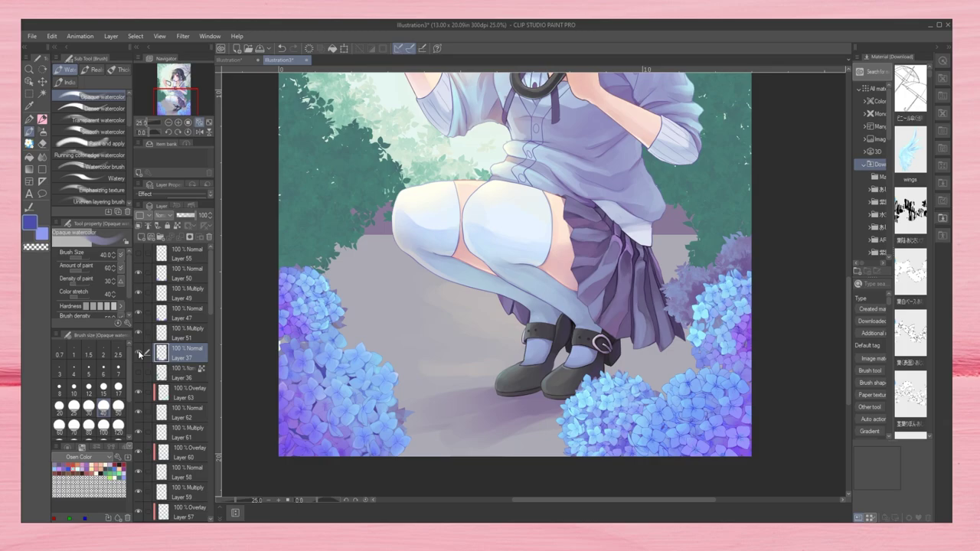
{"action": "scroll", "coordinate": [361, 339], "scroll_direction": "up", "scroll_amount": 4}
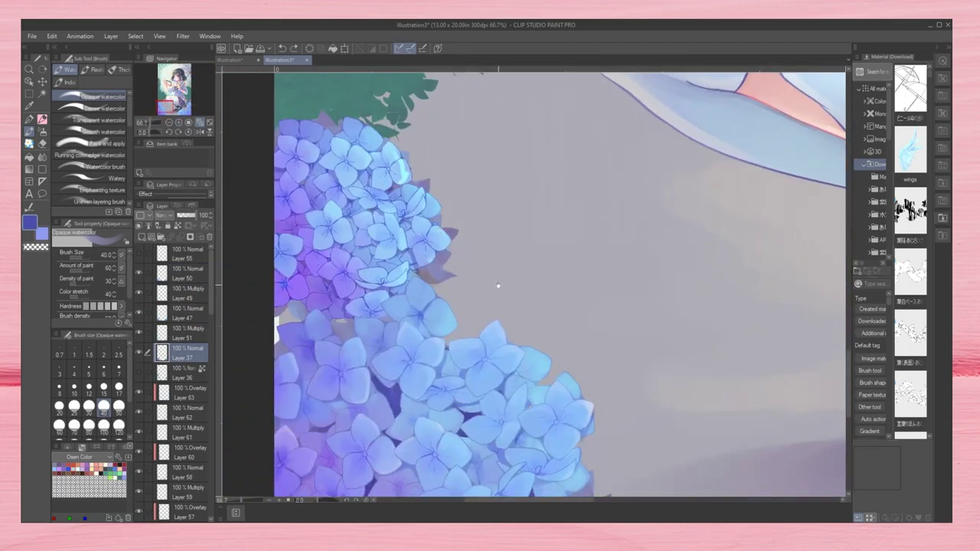
{"action": "key", "text": "e"}
{"action": "scroll", "coordinate": [460, 275], "scroll_direction": "down", "scroll_amount": 3}
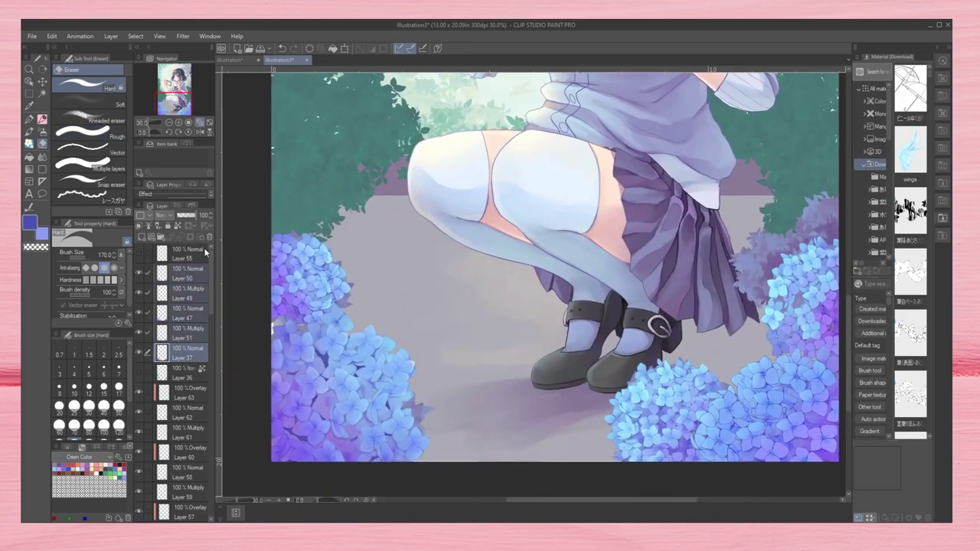
{"action": "key", "text": "shift+alt+e"}
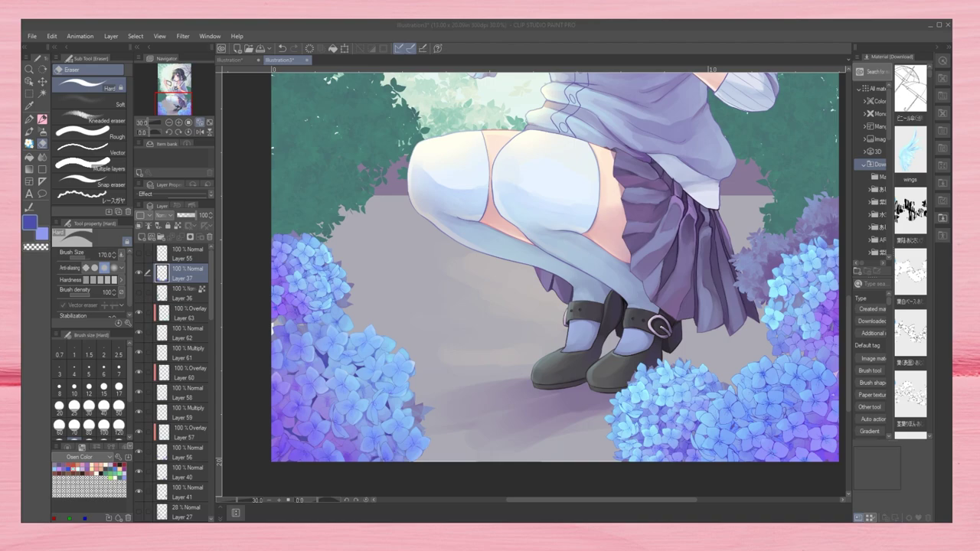
Step: Duplicate merged Layer 37 and add a clipped Add (Glow) layer above the copy, using the Soft airbrush at size 700
{"action": "key", "text": "ctrl+j"}
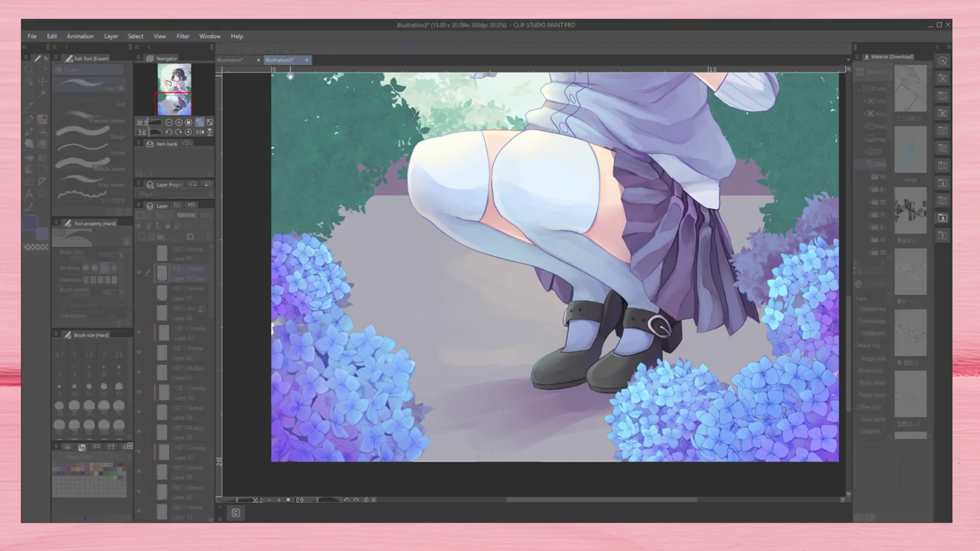
{"action": "key", "text": "ctrl+0"}
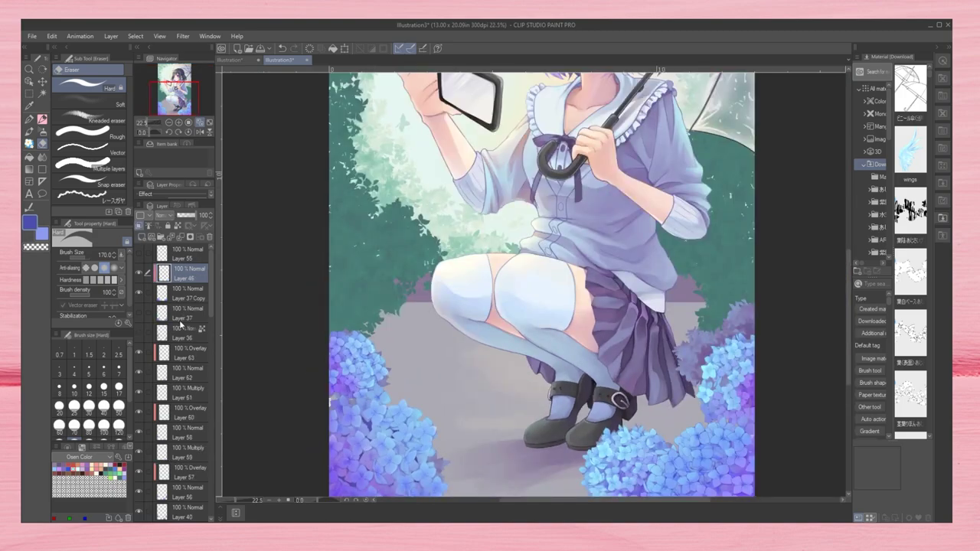
{"action": "key", "text": "b"}
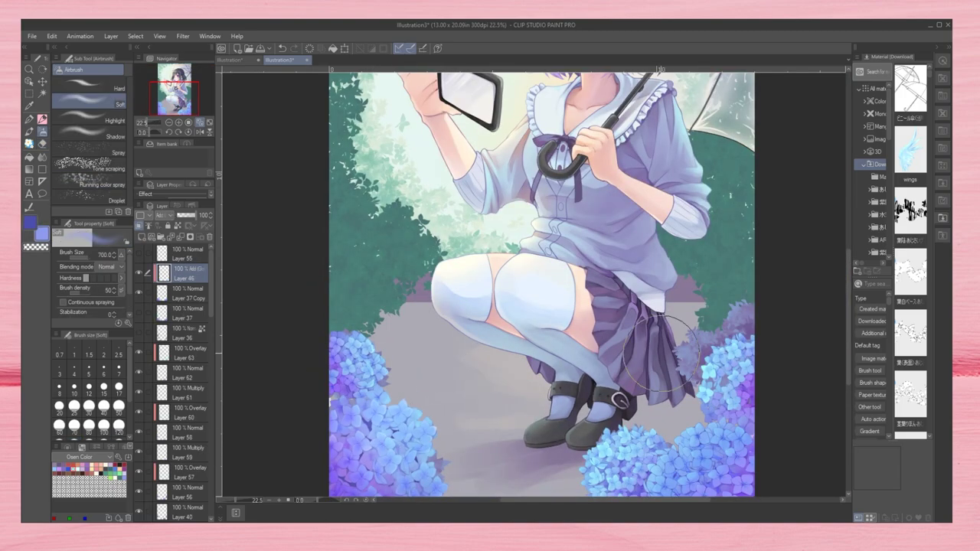
Step: Draw pale water drops on the front hydrangeas on Add (Glow) Layer 47 and shade them on Multiply Layer 48, using G-pen at size 12
{"action": "key", "text": "ctrl+shift+n"}
{"action": "scroll", "coordinate": [197, 83], "scroll_direction": "up", "scroll_amount": 3}
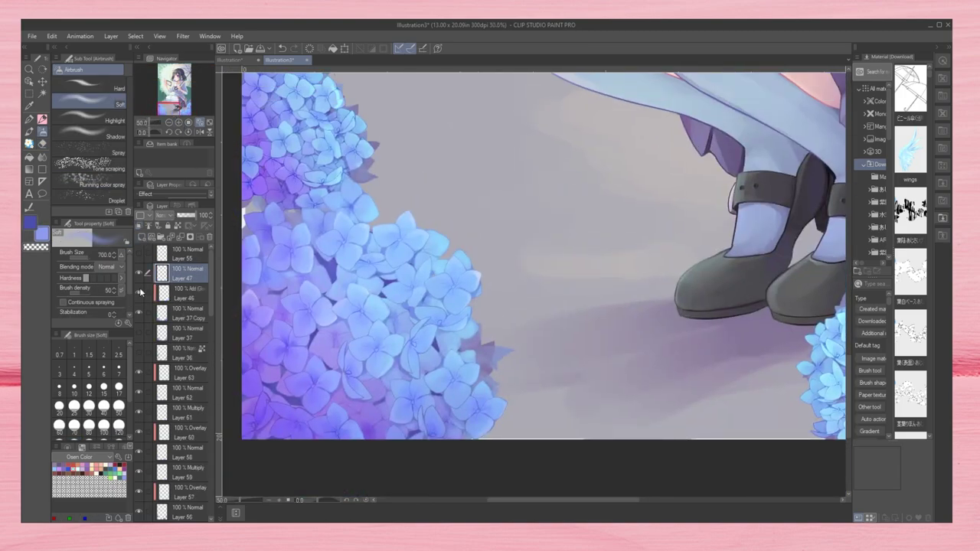
{"action": "key", "text": "p"}
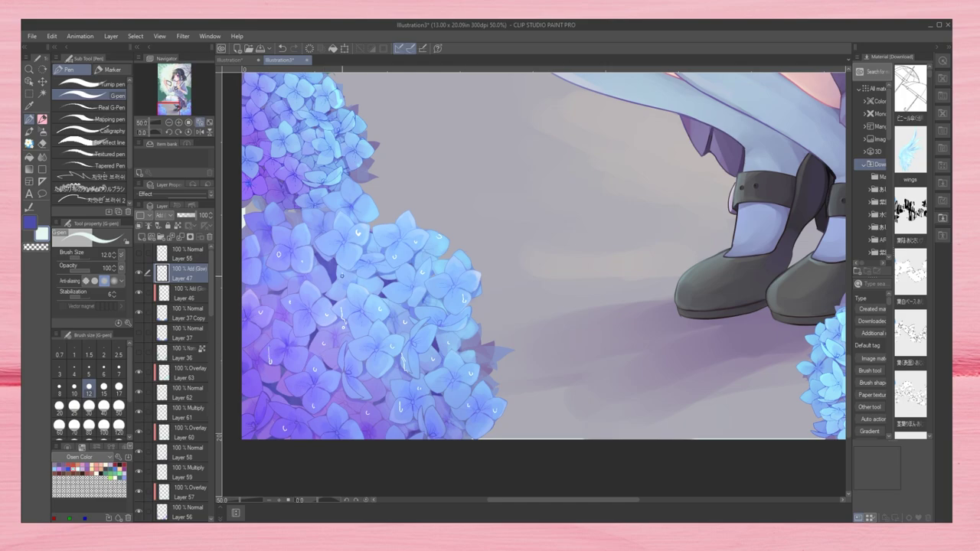
{"action": "scroll", "coordinate": [533, 255], "scroll_direction": "down", "scroll_amount": 3}
{"action": "scroll", "coordinate": [533, 255], "scroll_direction": "up", "scroll_amount": 3}
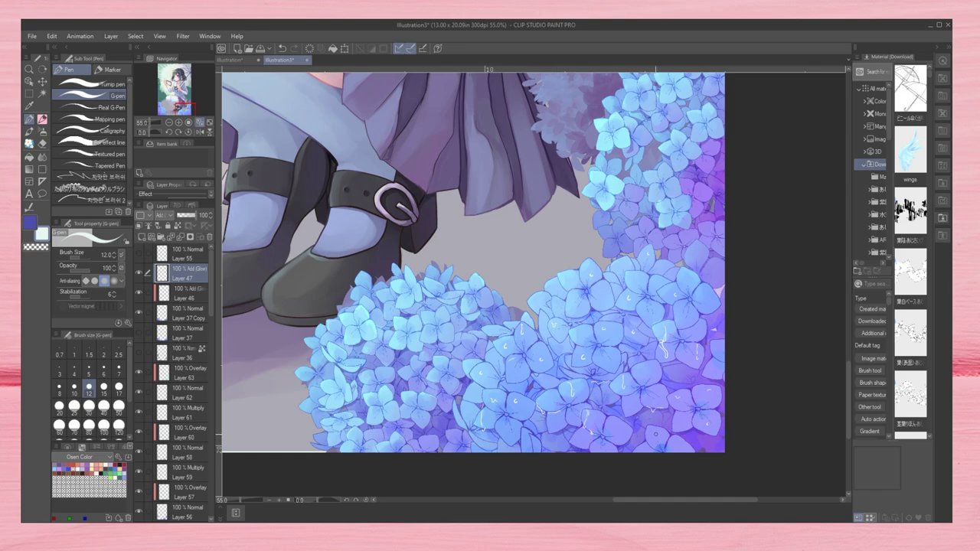
{"action": "key", "text": "ctrl+z"}
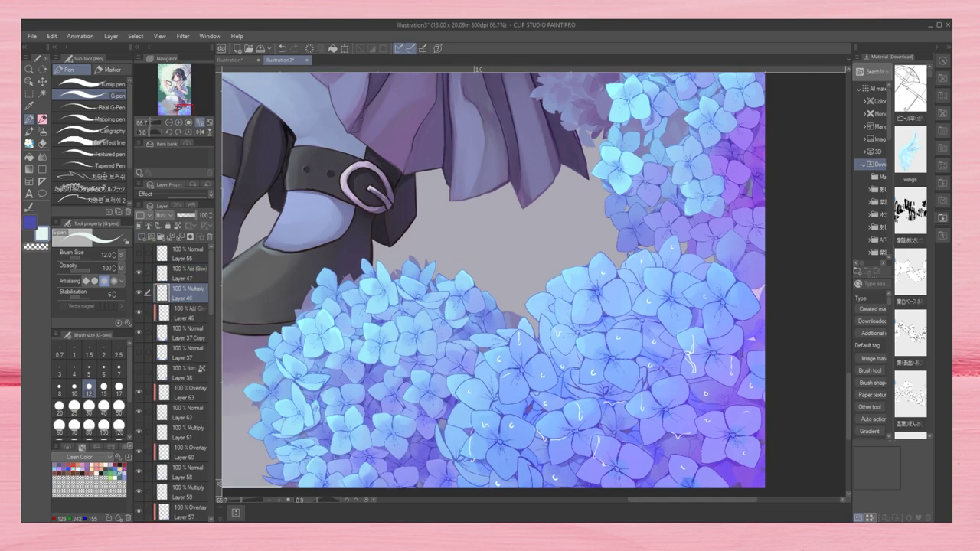
{"action": "key", "text": "ctrl+plus"}
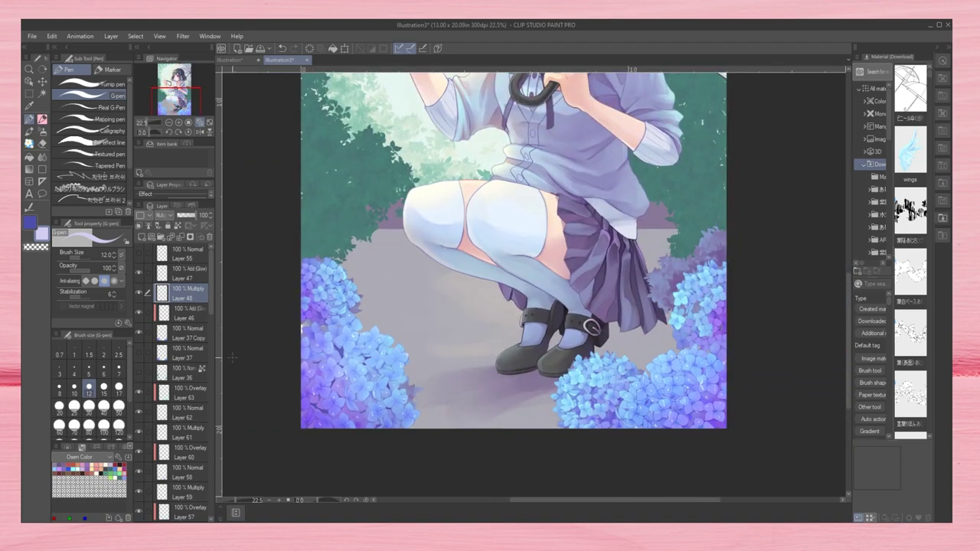
Step: Merge Layers 46, 47 and 48 into Layer 37 Copy and blur the front hydrangeas
{"action": "left_click", "coordinate": [183, 278]}
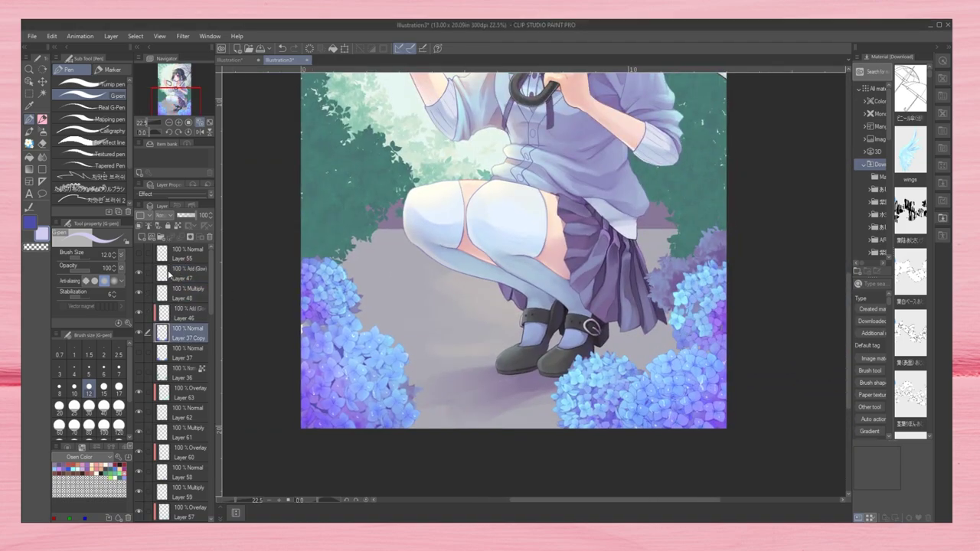
{"action": "left_click", "coordinate": [190, 237]}
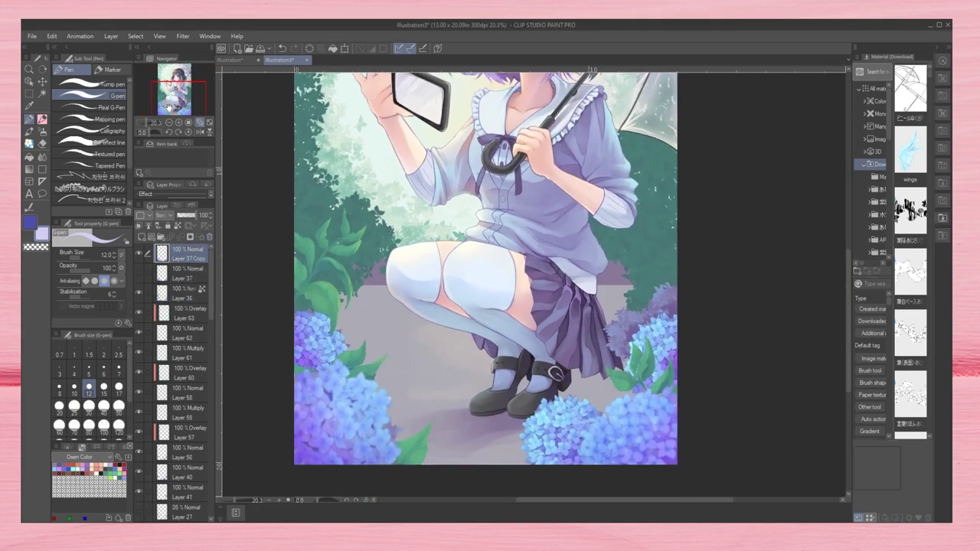
{"action": "left_click_drag", "start_coordinate": [168, 106], "coordinate": [167, 109]}
Step: Paint green foliage around the rear hydrangeas on a new layer beneath Layer 40 using the leaf decoration brush at size 800
{"action": "scroll", "coordinate": [176, 368], "scroll_direction": "down", "scroll_amount": 2}
{"action": "left_click", "coordinate": [143, 418]}
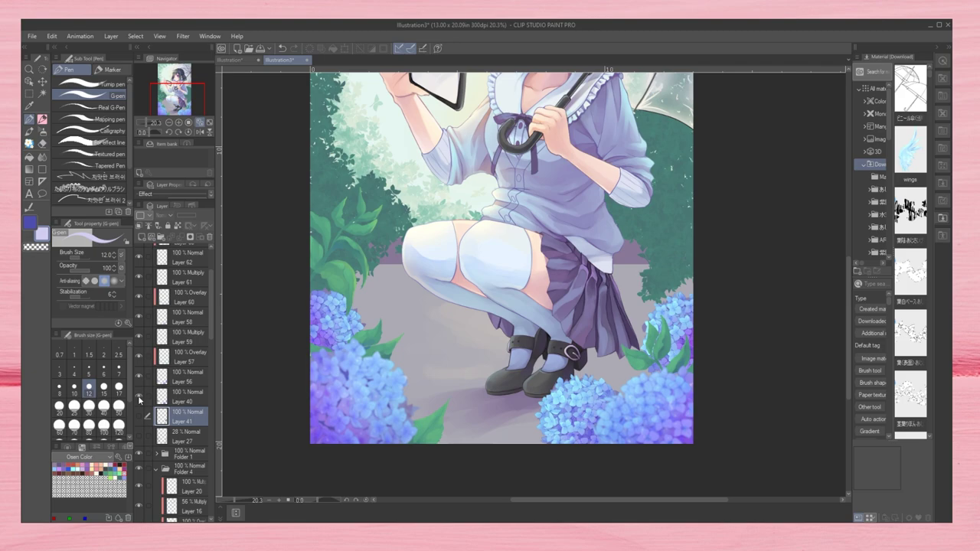
{"action": "key", "text": "e"}
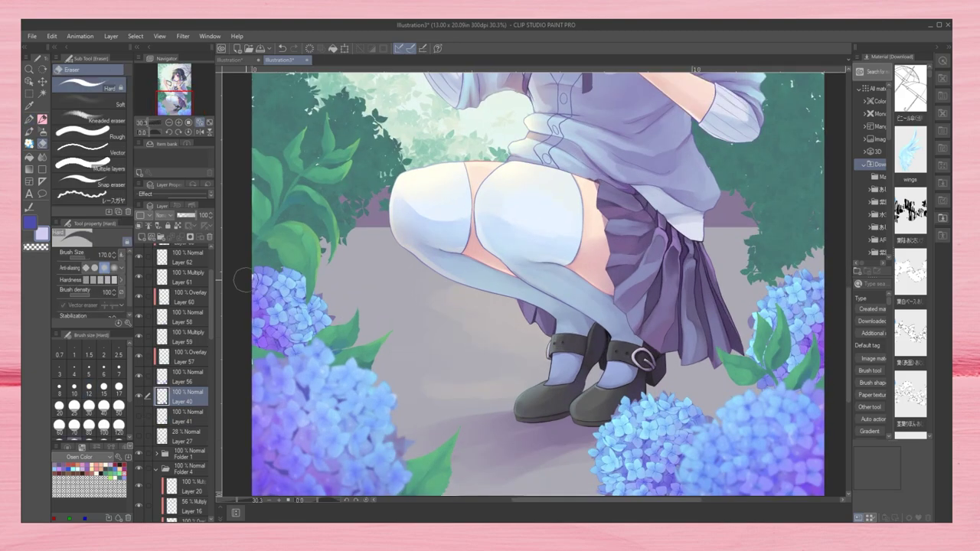
{"action": "mouse_move", "coordinate": [611, 400]}
{"action": "left_mouse_down"}
{"action": "mouse_move", "coordinate": [512, 312]}
{"action": "mouse_move", "coordinate": [413, 306]}
{"action": "left_mouse_up"}
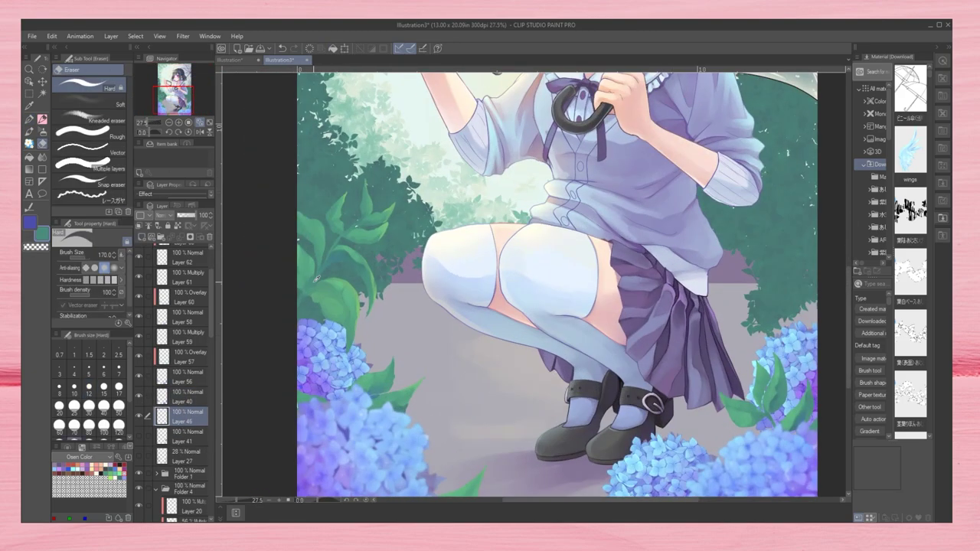
{"action": "key", "text": "b"}
{"action": "left_click_drag", "start_coordinate": [364, 295], "coordinate": [456, 337]}
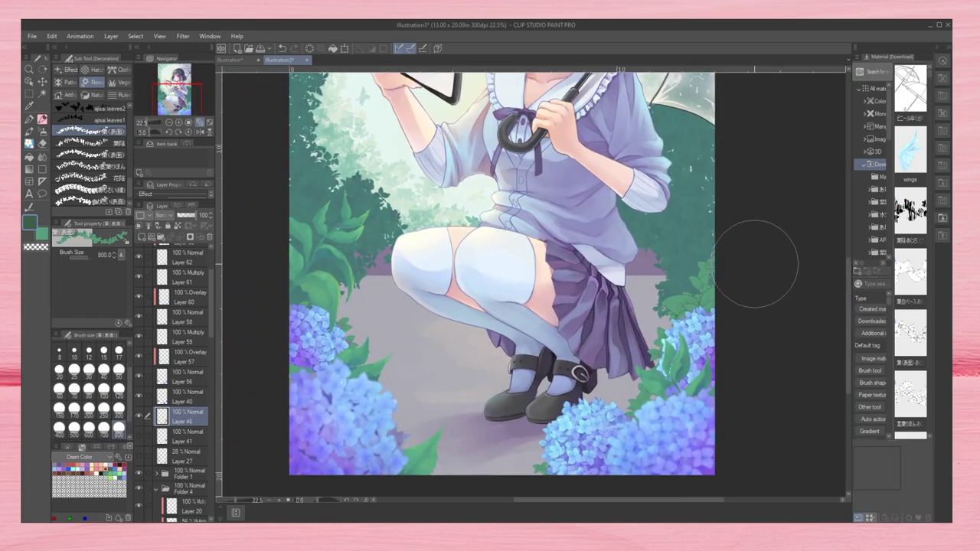
Step: Shade the new foliage in dark teal on clipped Multiply Layer 47 using the Soft airbrush at size 250
{"action": "key", "text": "ctrl+shift+n"}
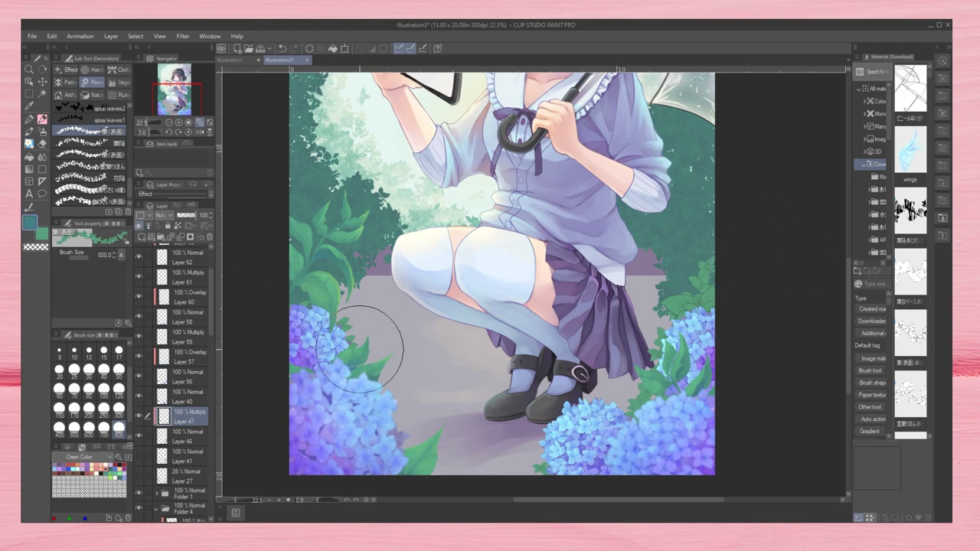
{"action": "key", "text": "b"}
{"action": "scroll", "coordinate": [667, 402], "scroll_direction": "up", "scroll_amount": 3}
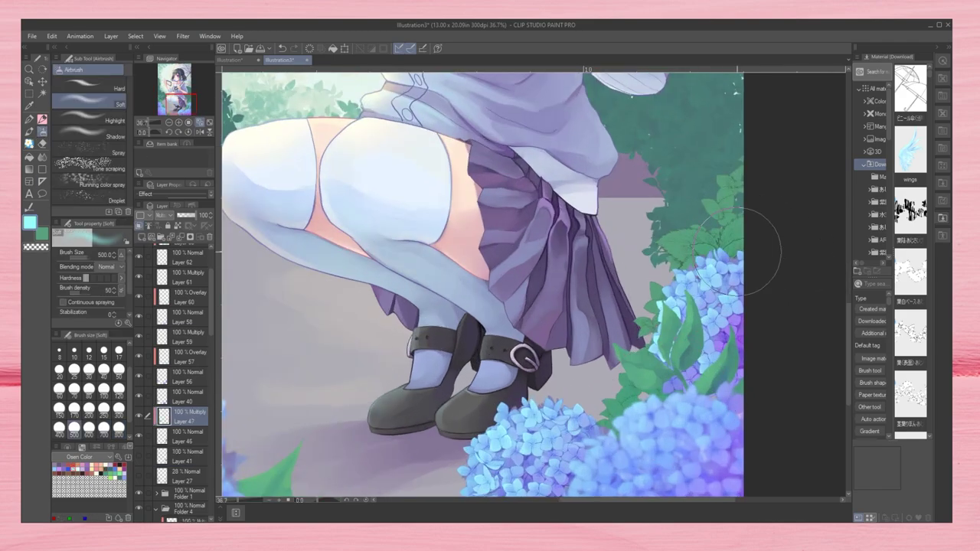
{"action": "scroll", "coordinate": [754, 262], "scroll_direction": "down", "scroll_amount": 5}
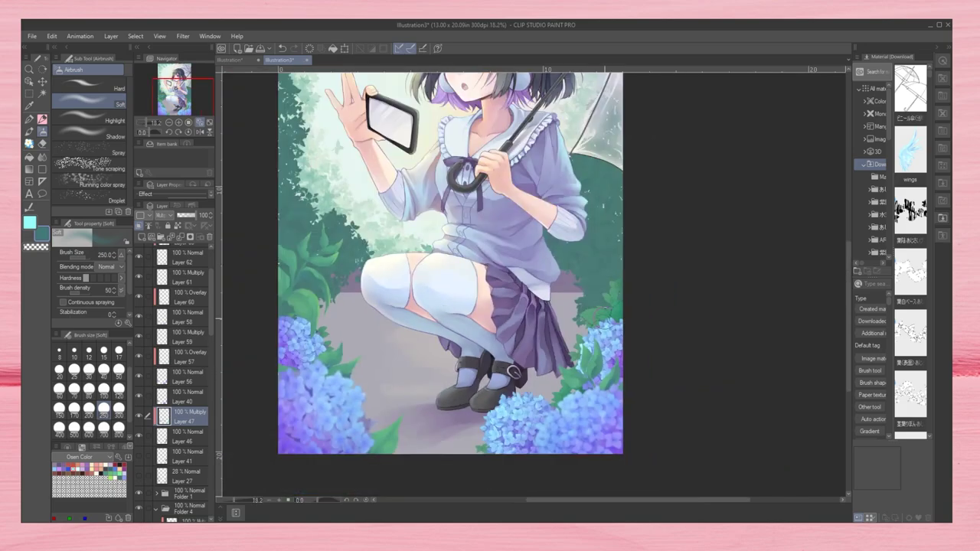
{"action": "scroll", "coordinate": [169, 83], "scroll_direction": "down", "scroll_amount": 1}
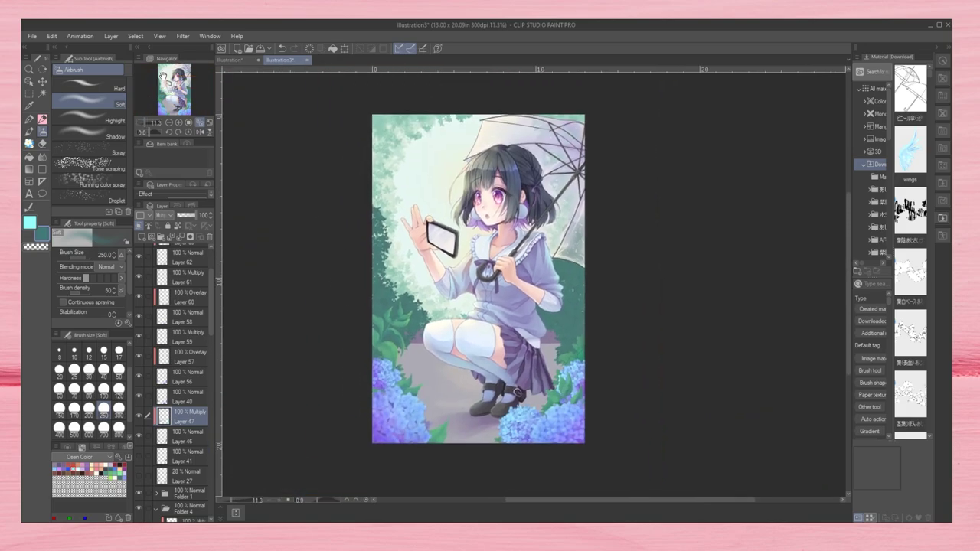
{"action": "scroll", "coordinate": [414, 375], "scroll_direction": "up", "scroll_amount": 2}
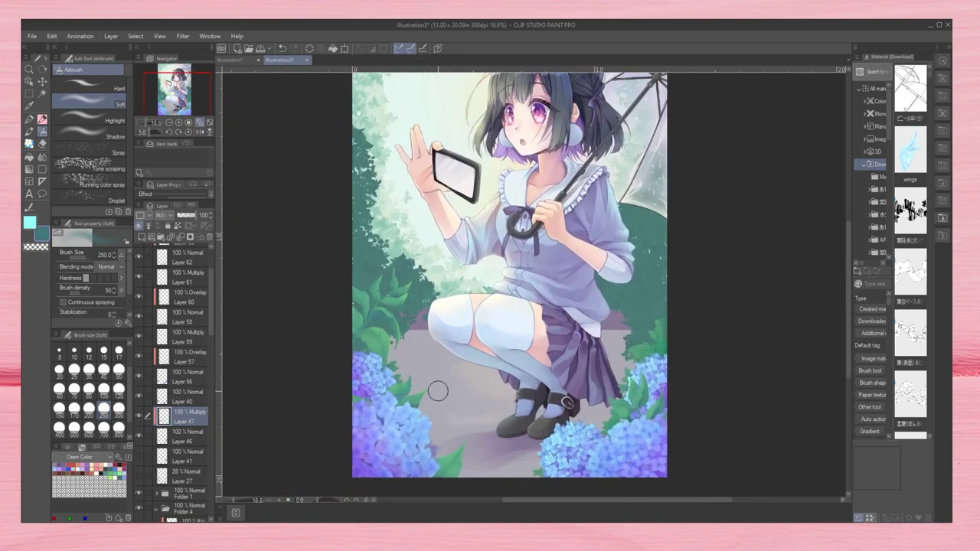
Step: Brighten the foliage in lime green on clipped Overlay Layer 48 using the Soft airbrush at size 250
{"action": "key", "text": "ctrl+shift+n"}
{"action": "scroll", "coordinate": [324, 308], "scroll_direction": "up", "scroll_amount": 2}
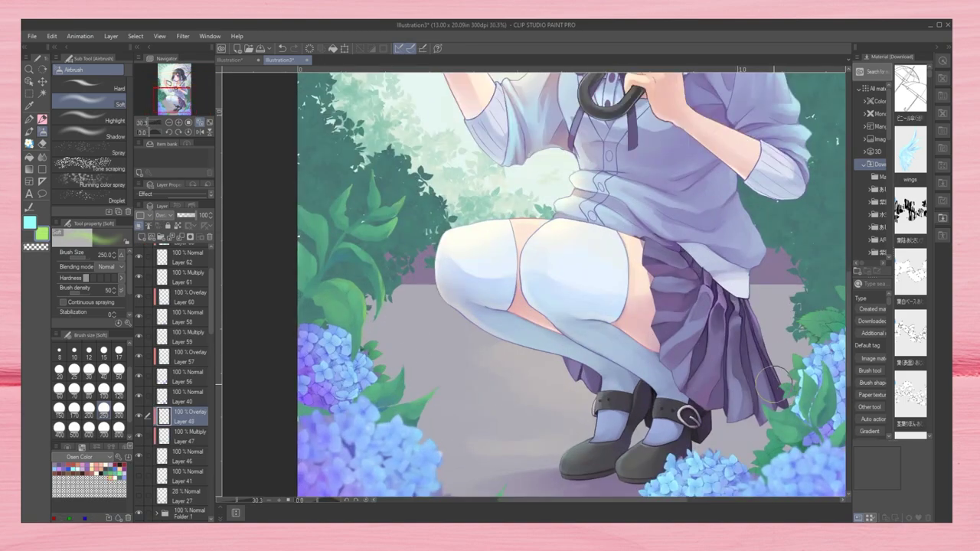
{"action": "scroll", "coordinate": [689, 310], "scroll_direction": "down", "scroll_amount": 2}
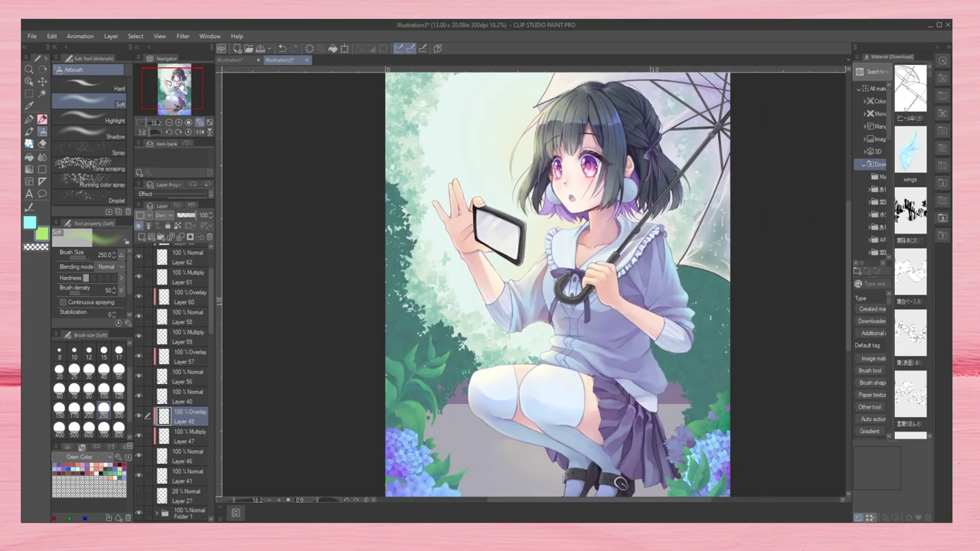
{"action": "left_click_drag", "start_coordinate": [189, 99], "coordinate": [186, 97]}
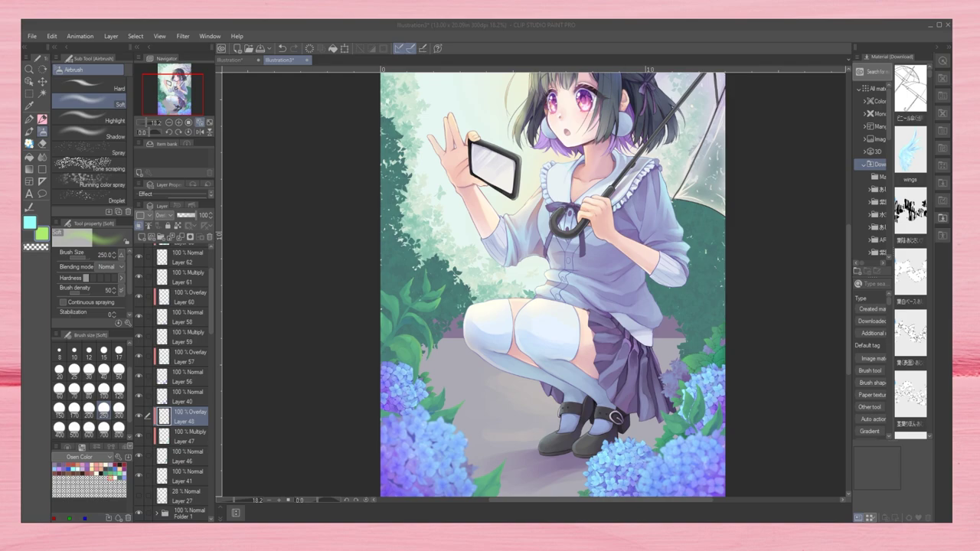
{"action": "scroll", "coordinate": [339, 346], "scroll_direction": "up", "scroll_amount": 2}
{"action": "scroll", "coordinate": [339, 346], "scroll_direction": "down", "scroll_amount": 2}
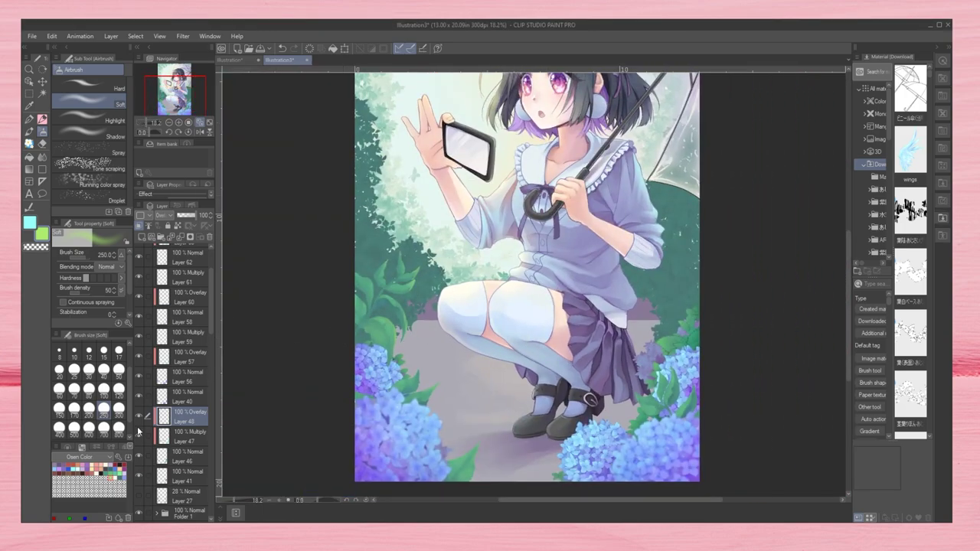
Step: Move Layer 41 beneath Folder 4 and paint blue blossoms at both sides behind the leaves using the hydrangea decoration brush at size 120
{"action": "scroll", "coordinate": [176, 383], "scroll_direction": "down", "scroll_amount": 6}
{"action": "left_click", "coordinate": [185, 327]}
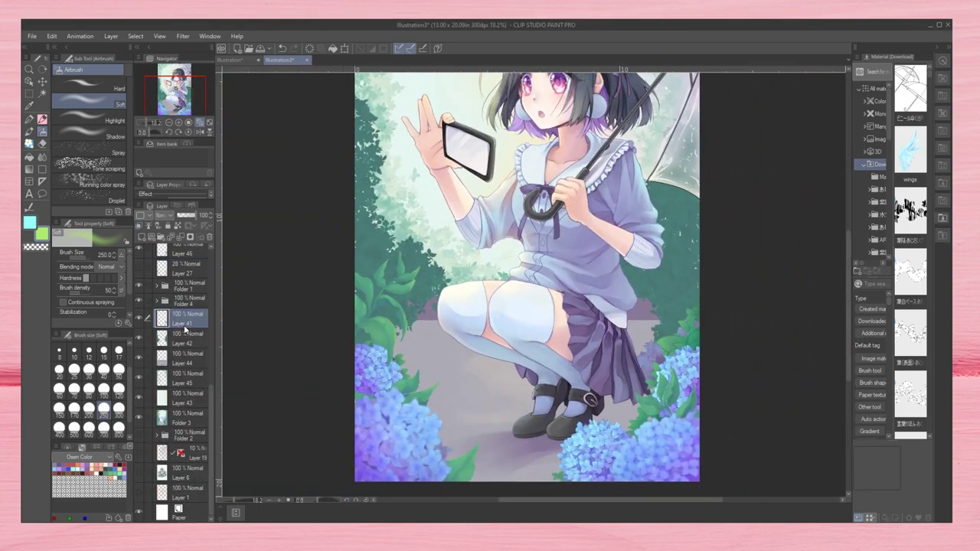
{"action": "scroll", "coordinate": [418, 431], "scroll_direction": "up", "scroll_amount": 3}
{"action": "key", "text": "b"}
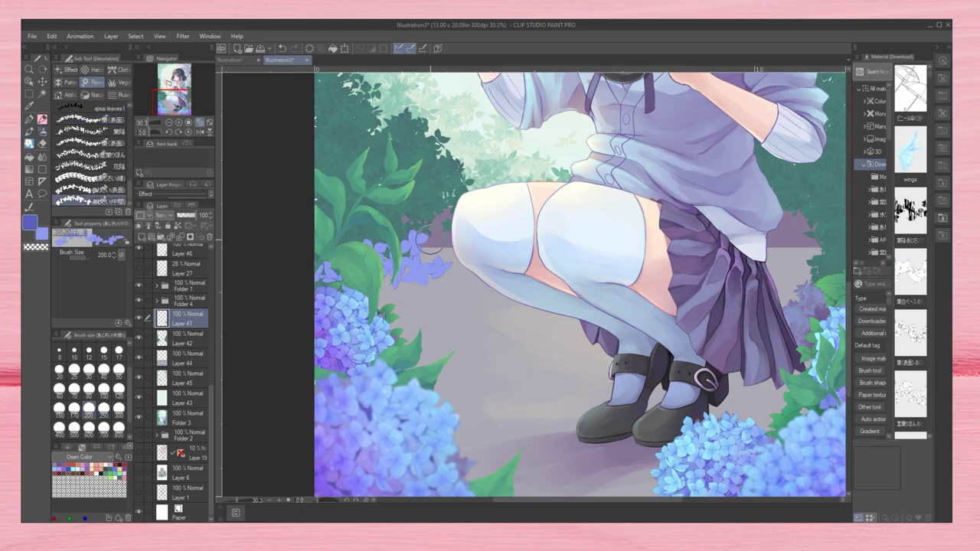
{"action": "left_click_drag", "start_coordinate": [413, 253], "coordinate": [528, 322]}
{"action": "key", "text": "ctrl+z"}
{"action": "left_click", "coordinate": [119, 388]}
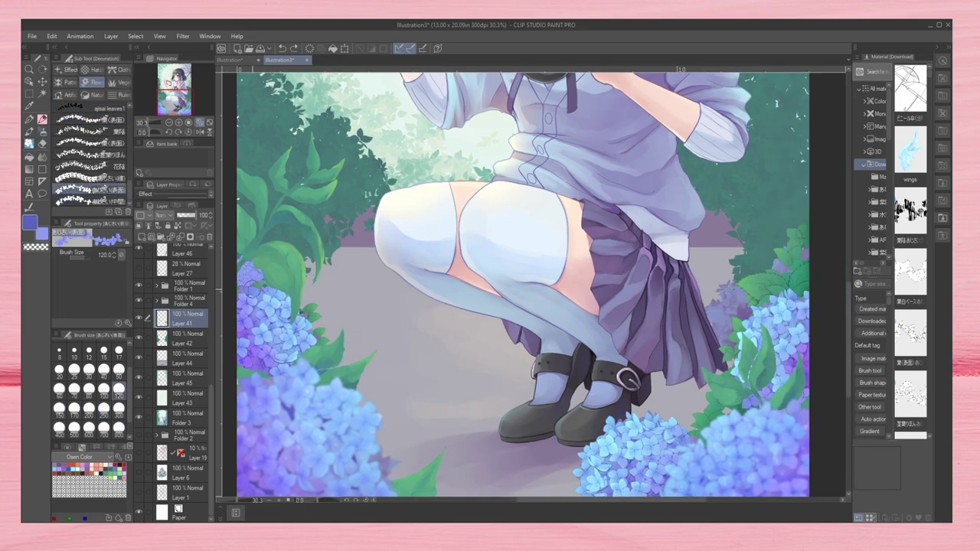
{"action": "left_click_drag", "start_coordinate": [752, 328], "coordinate": [732, 295]}
Step: Tint the rear blossoms using the Soft airbrush on a clipped layer and merge it into Layer 41
{"action": "key", "text": "ctrl+shift+n"}
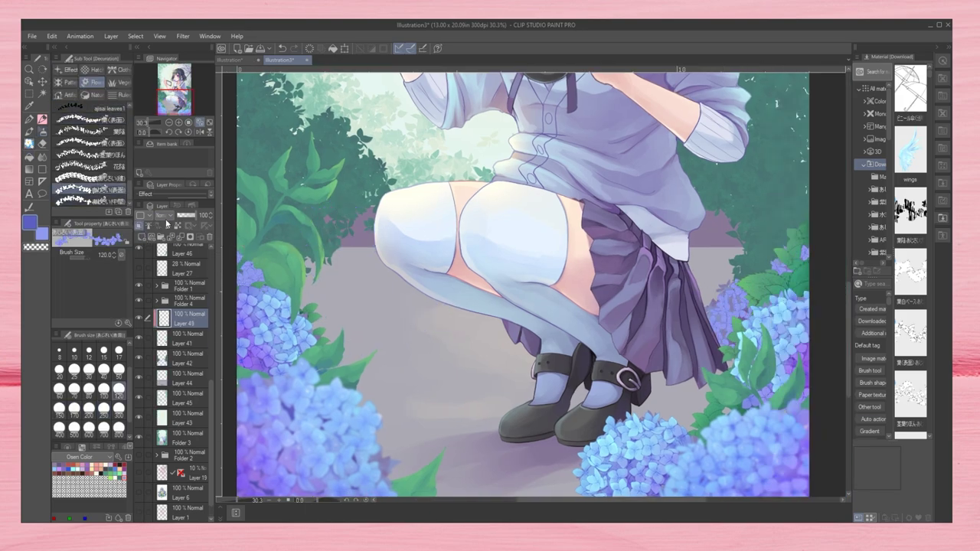
{"action": "key", "text": "b"}
{"action": "key", "text": "ctrl+shift+n"}
{"action": "left_click", "coordinate": [754, 322], "text": "alt"}
{"action": "mouse_move", "coordinate": [781, 268]}
{"action": "left_mouse_down"}
{"action": "mouse_move", "coordinate": [720, 306]}
{"action": "mouse_move", "coordinate": [728, 337]}
{"action": "left_mouse_up"}
{"action": "key", "text": "ctrl+e"}
Step: Paint denser blue blossoms over the rear hydrangeas on new Layer 49 using the ajisai leaves1 brush at size 100
{"action": "left_click", "coordinate": [253, 275], "text": "alt"}
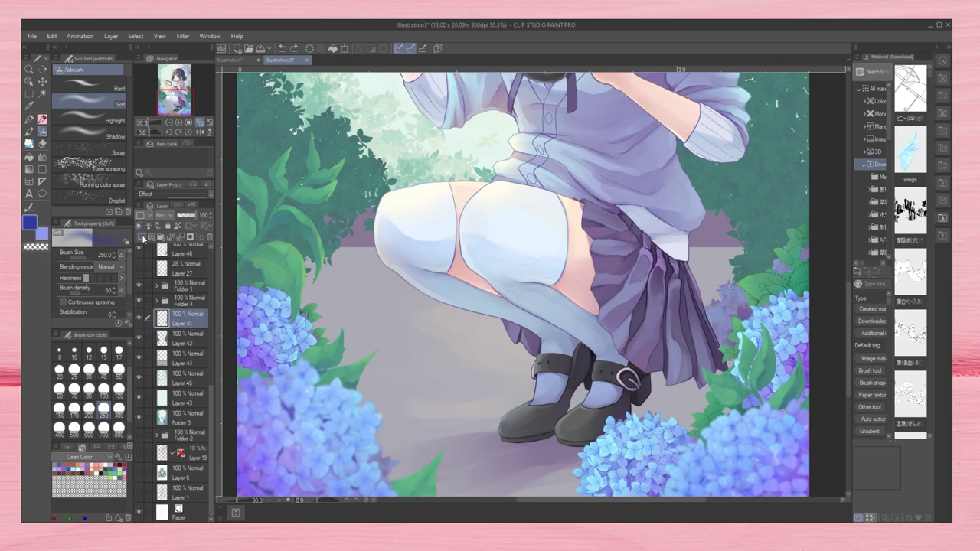
{"action": "key", "text": "b"}
{"action": "left_click_drag", "start_coordinate": [712, 295], "coordinate": [736, 348]}
{"action": "left_click", "coordinate": [184, 338]}
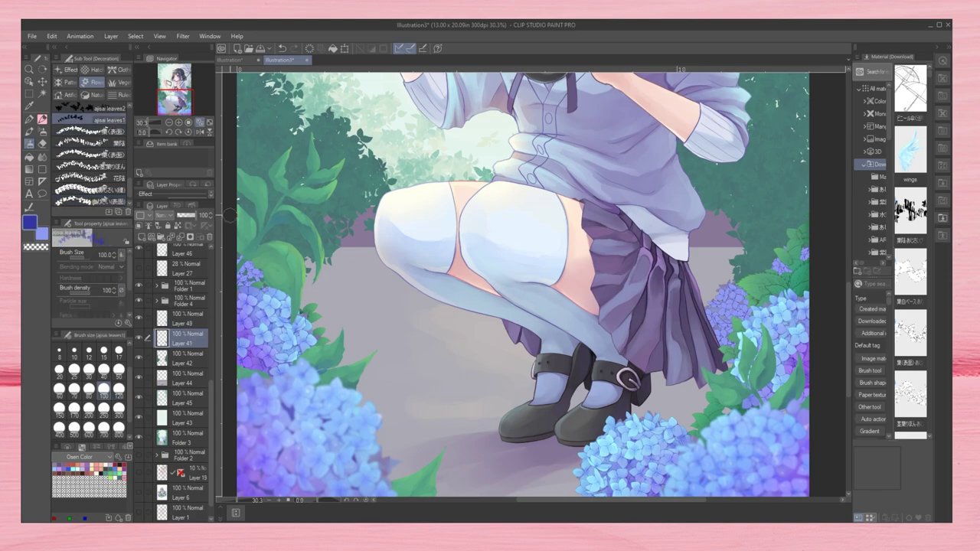
{"action": "left_click", "coordinate": [84, 120]}
{"action": "left_click", "coordinate": [338, 335], "text": "alt"}
{"action": "left_click", "coordinate": [637, 444], "text": "alt"}
Step: Shade the rear blossoms on clipped Multiply Layer 50 and brighten them in light blue on clipped Overlay Layer 51, using the Soft airbrush at size 250
{"action": "left_click", "coordinate": [141, 237]}
{"action": "key", "text": "b"}
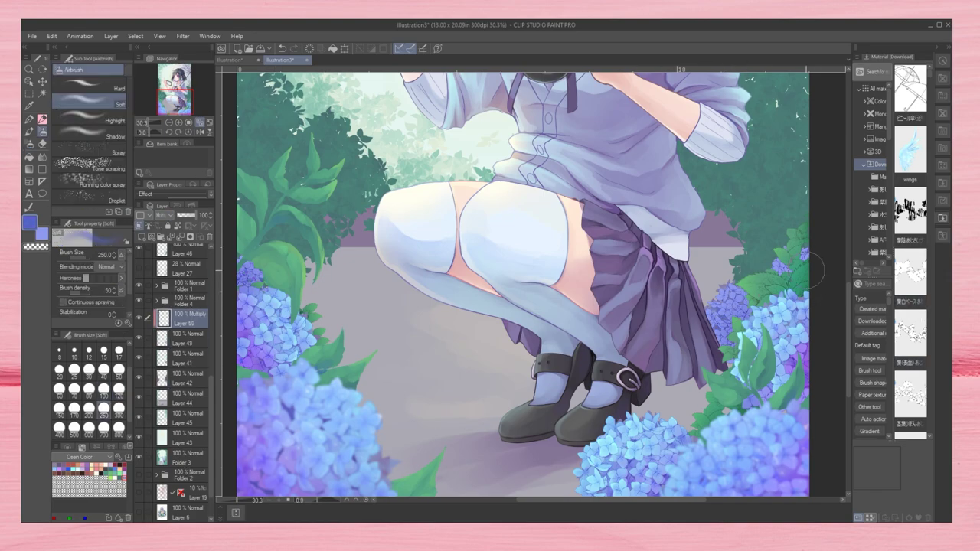
{"action": "left_click", "coordinate": [142, 237]}
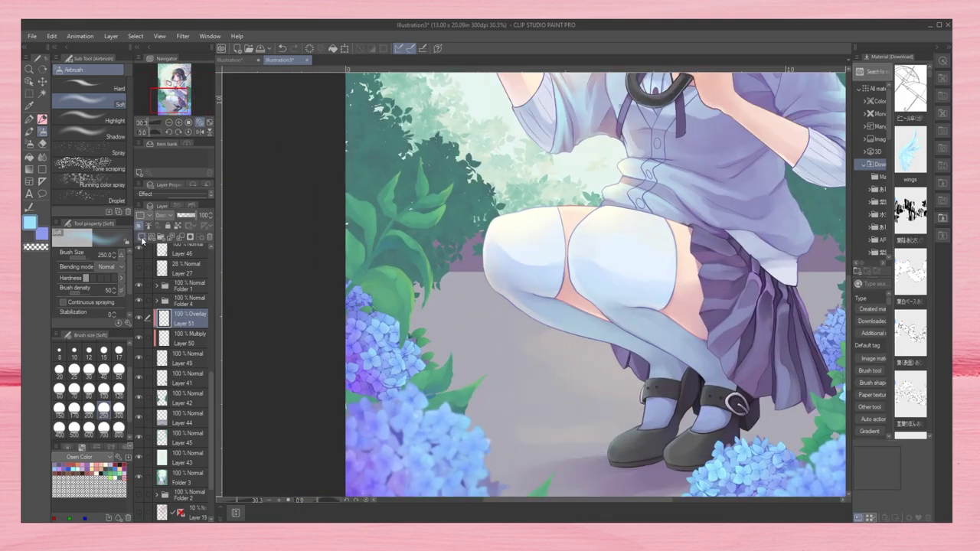
Step: Paint more blossoms on new Layer 52 with the hydrangea decoration brush at size 120 and add Multiply shading on Layer 55 beneath it
{"action": "left_click", "coordinate": [142, 236]}
{"action": "key", "text": "b"}
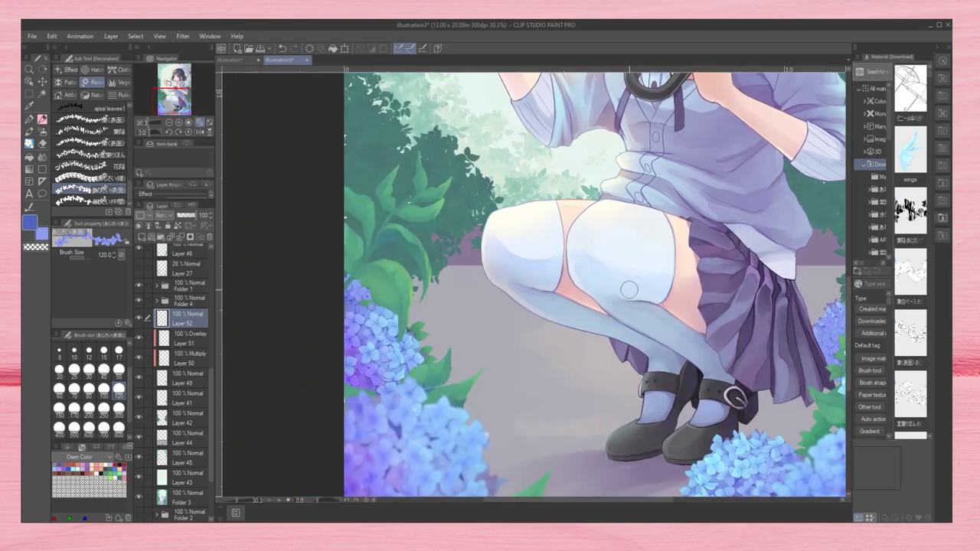
{"action": "left_click", "coordinate": [142, 237]}
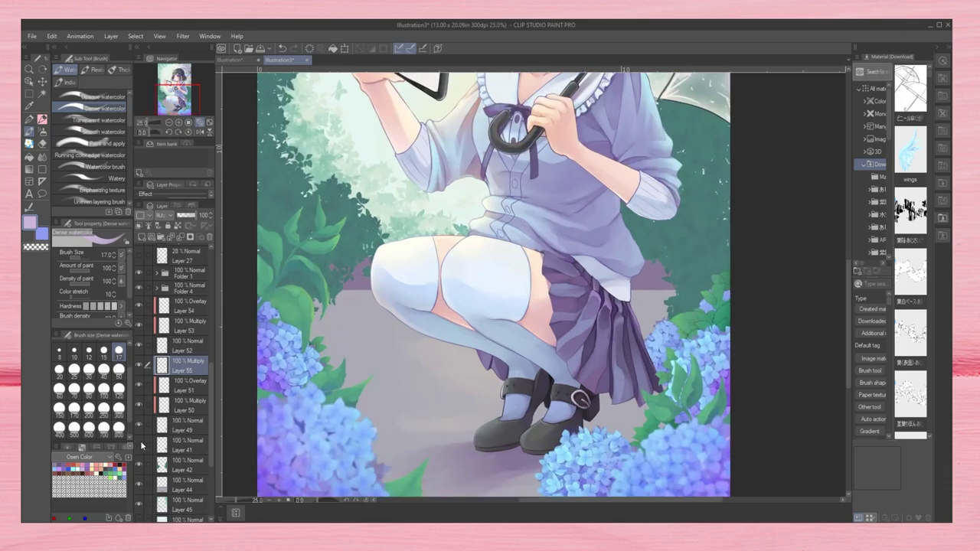
{"action": "key", "text": "e"}
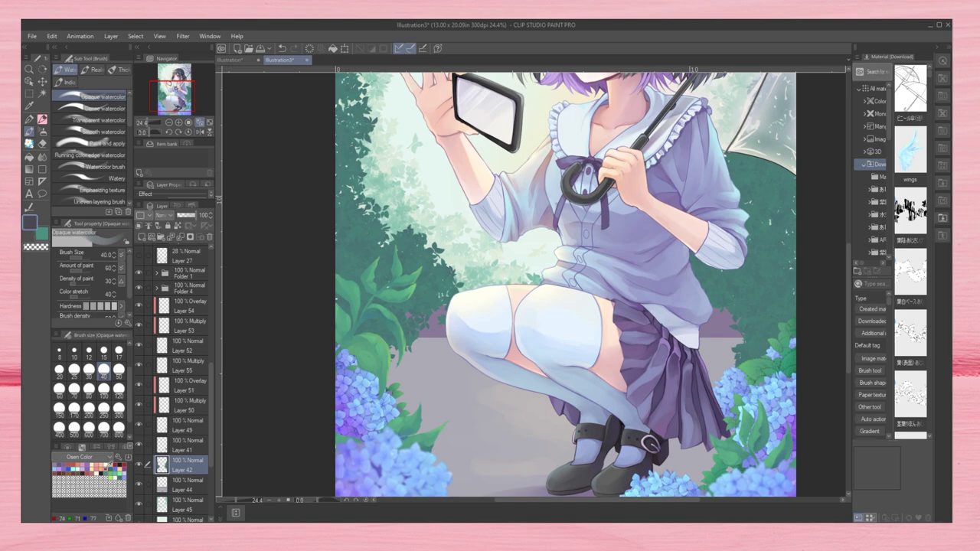
{"action": "left_click", "coordinate": [30, 142]}
{"action": "left_click", "coordinate": [99, 120]}
{"action": "left_click_drag", "start_coordinate": [429, 230], "coordinate": [552, 284]}
{"action": "key", "text": "ctrl+z"}
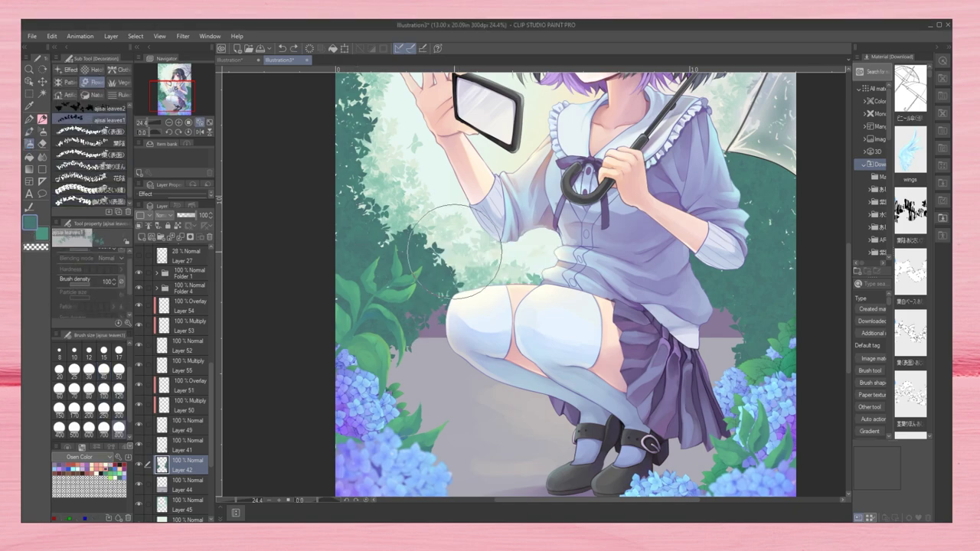
Step: Paint green leaves along the edge of the background bush on Layer 42 using the ajisai leaves2 brush at size 300
{"action": "scroll", "coordinate": [90, 153], "scroll_direction": "up", "scroll_amount": 2}
{"action": "left_click", "coordinate": [100, 147]}
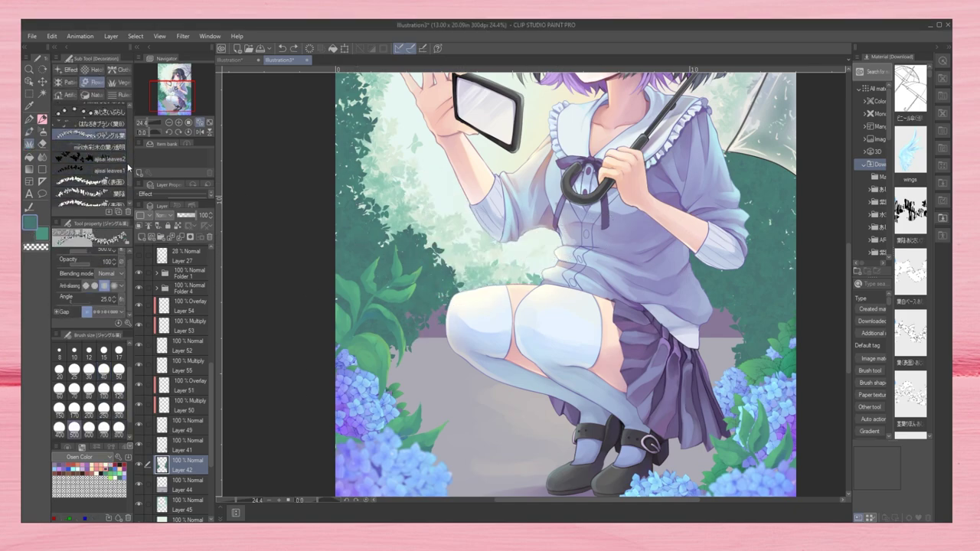
{"action": "left_click", "coordinate": [99, 159]}
{"action": "scroll", "coordinate": [91, 153], "scroll_direction": "down", "scroll_amount": 1}
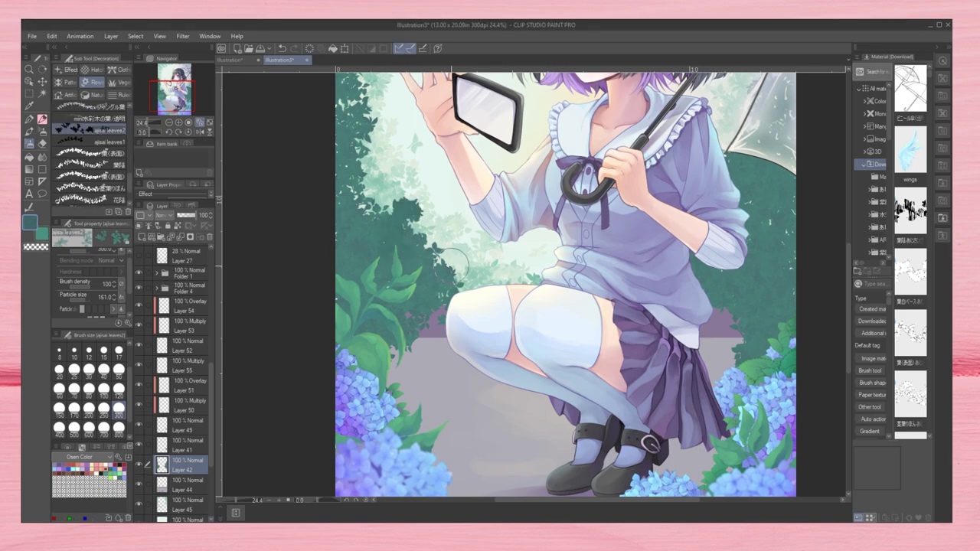
{"action": "scroll", "coordinate": [386, 244], "scroll_direction": "down", "scroll_amount": 2}
{"action": "mouse_move", "coordinate": [386, 244]}
{"action": "left_mouse_down"}
{"action": "mouse_move", "coordinate": [557, 222]}
{"action": "mouse_move", "coordinate": [467, 252]}
{"action": "mouse_move", "coordinate": [429, 218]}
{"action": "mouse_move", "coordinate": [376, 230]}
{"action": "left_mouse_up"}
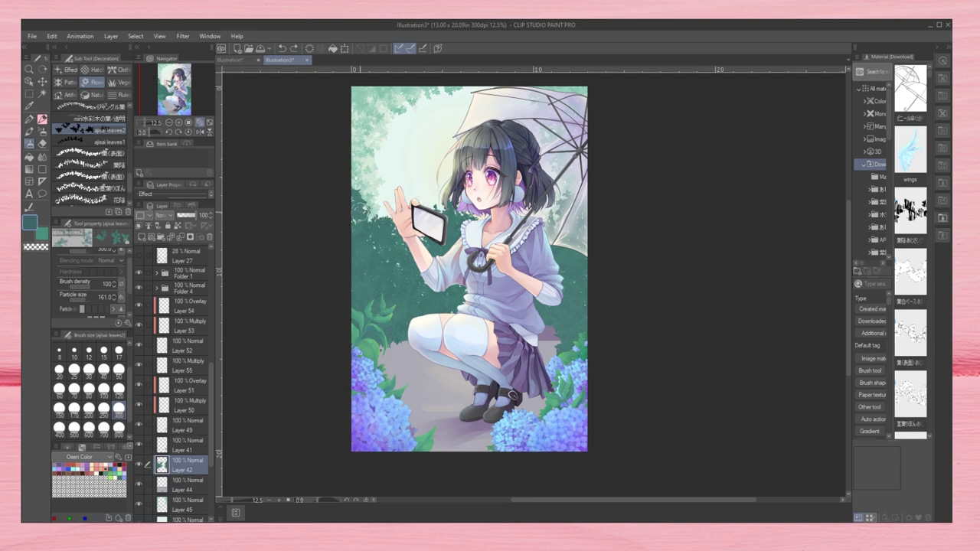
Step: Texture the bushes with leaves on new Layer 64 above Layer 42, using the ajisai leaves2 brush at size 500
{"action": "key", "text": "ctrl+shift+n"}
{"action": "key", "text": "x"}
{"action": "scroll", "coordinate": [399, 246], "scroll_direction": "up", "scroll_amount": 2}
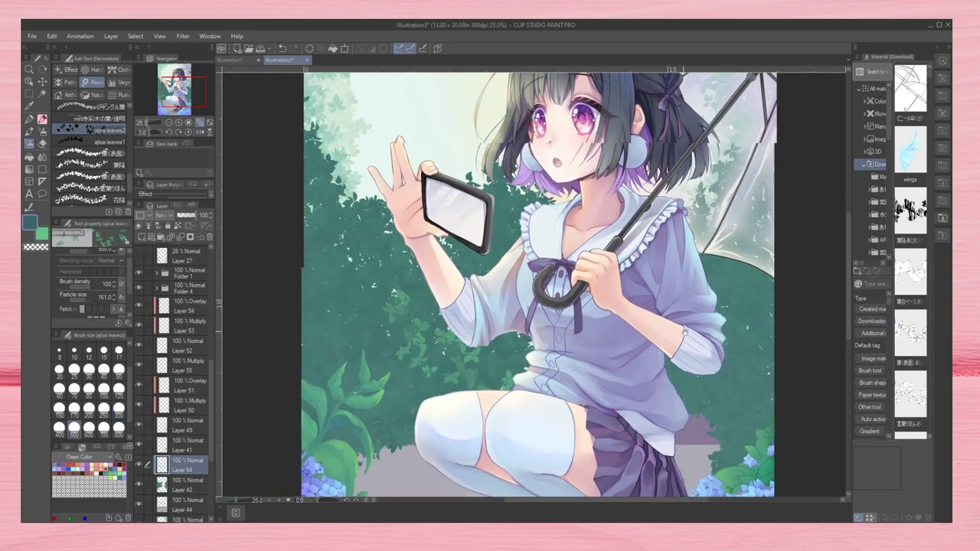
{"action": "left_click_drag", "start_coordinate": [761, 351], "coordinate": [631, 328]}
{"action": "scroll", "coordinate": [693, 306], "scroll_direction": "down", "scroll_amount": 2}
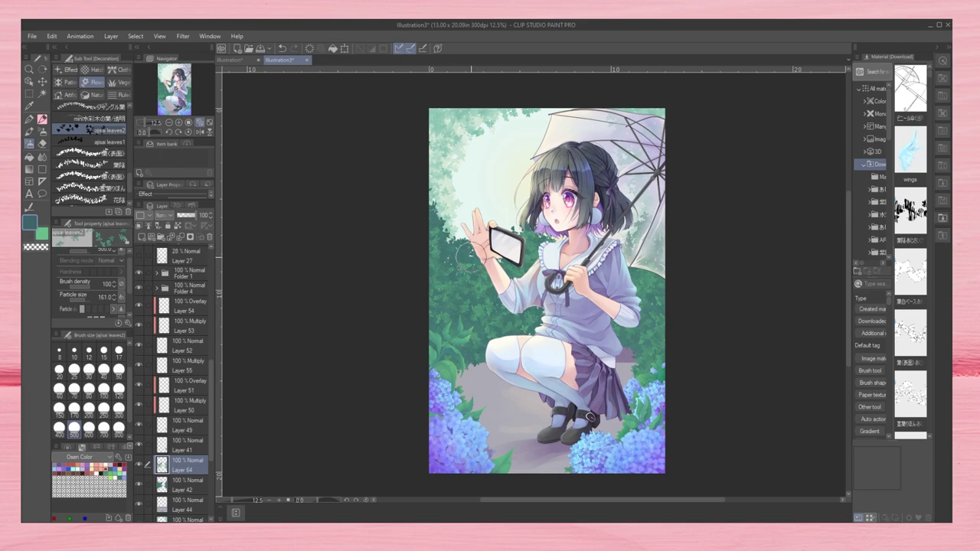
Step: Shade behind the bushes in dark blue on new Layer 65 beneath Layer 42, using the Soft airbrush at size 250
{"action": "key", "text": "alt+bracketleft"}
{"action": "key", "text": "alt+bracketleft"}
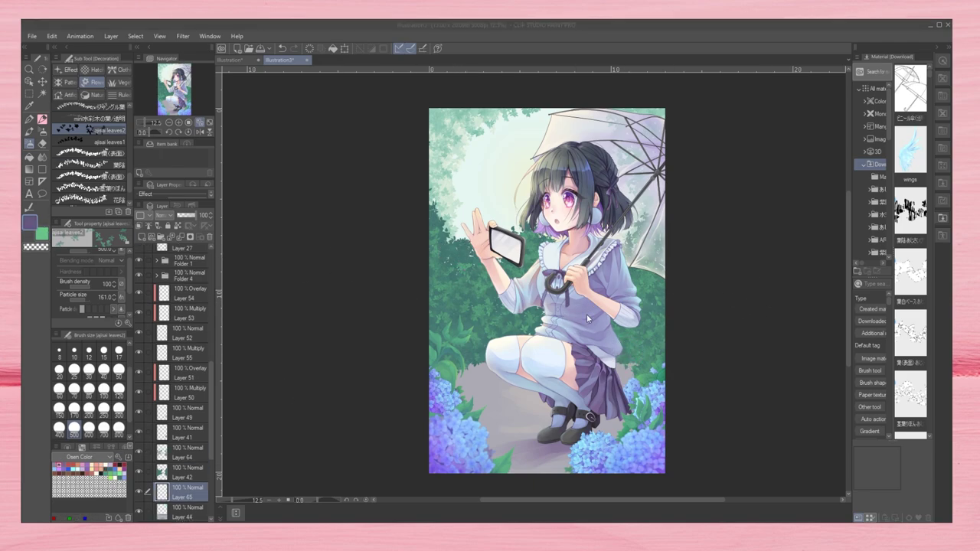
{"action": "left_click", "coordinate": [43, 131]}
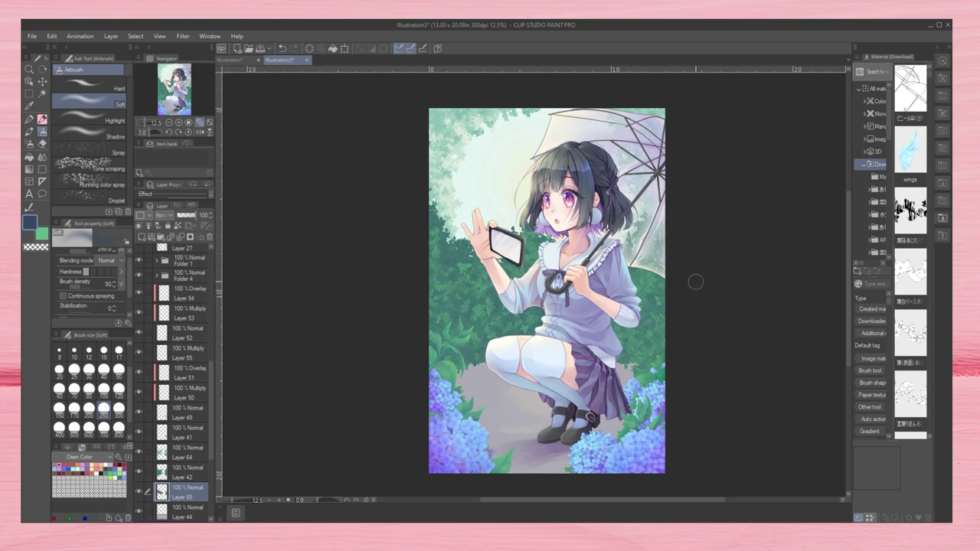
Step: Add dark blue leaves to the bushes on Layer 64 using the ajisai leaves2 brush at size 500
{"action": "key", "text": "b"}
{"action": "key", "text": "alt+bracketright"}
{"action": "key", "text": "alt+bracketright"}
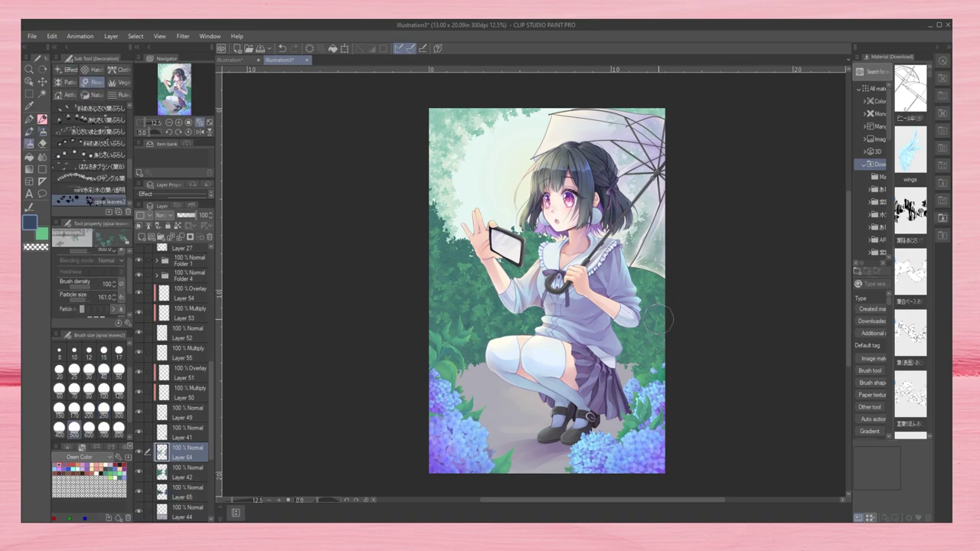
{"action": "scroll", "coordinate": [689, 321], "scroll_direction": "up", "scroll_amount": 3}
{"action": "scroll", "coordinate": [742, 316], "scroll_direction": "down", "scroll_amount": 3}
{"action": "scroll", "coordinate": [674, 306], "scroll_direction": "up", "scroll_amount": 1}
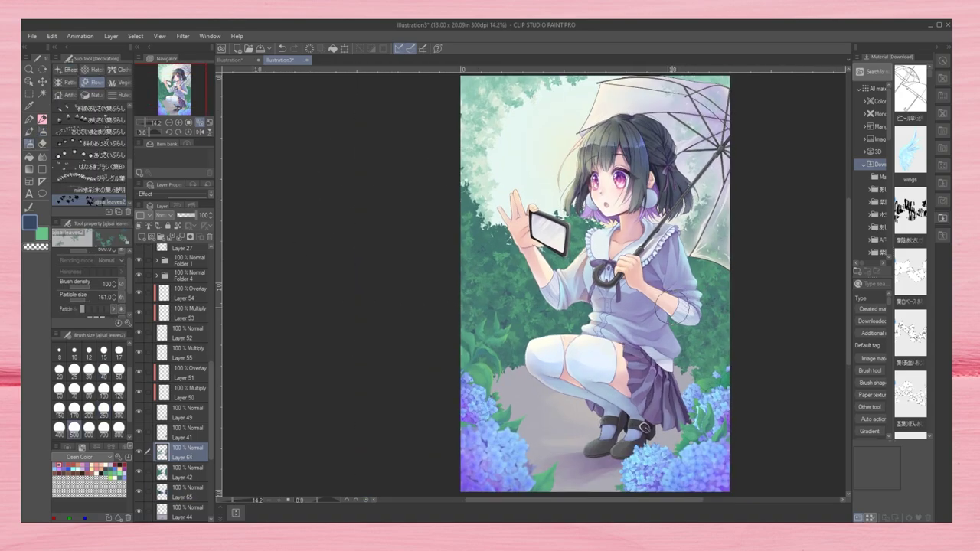
Step: Refine the dark shading behind the bushes on Layer 65 with the Soft airbrush and the eraser
{"action": "key", "text": "b"}
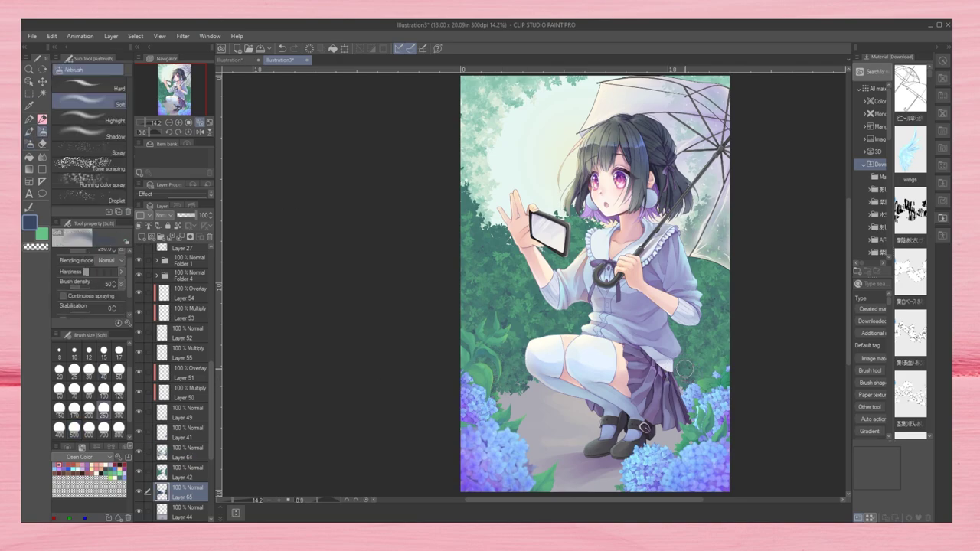
{"action": "key", "text": "alt+bracketleft"}
{"action": "scroll", "coordinate": [674, 290], "scroll_direction": "down", "scroll_amount": 2}
{"action": "scroll", "coordinate": [672, 272], "scroll_direction": "up", "scroll_amount": 4}
{"action": "key", "text": "e"}
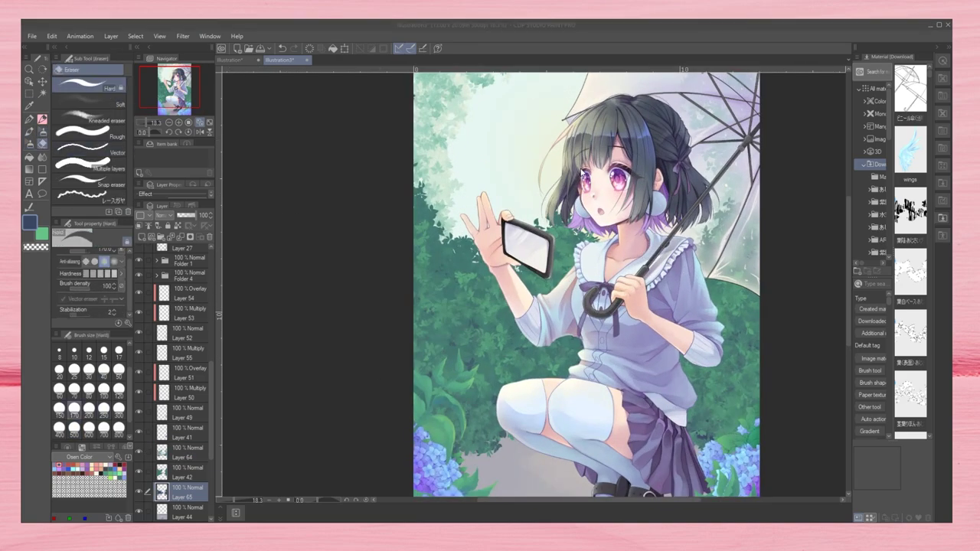
{"action": "key", "text": "period"}
{"action": "key", "text": "period"}
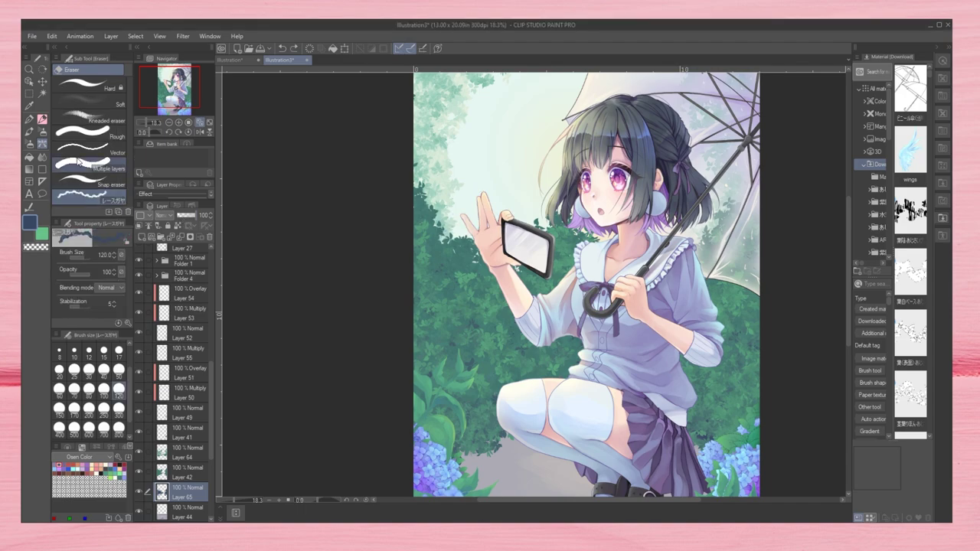
Step: Soften the leaf texture on Layer 64 using the Kneaded eraser at size 700
{"action": "key", "text": "alt+bracketright"}
{"action": "key", "text": "alt+bracketright"}
{"action": "scroll", "coordinate": [464, 193], "scroll_direction": "down", "scroll_amount": 3}
{"action": "scroll", "coordinate": [464, 193], "scroll_direction": "up", "scroll_amount": 1}
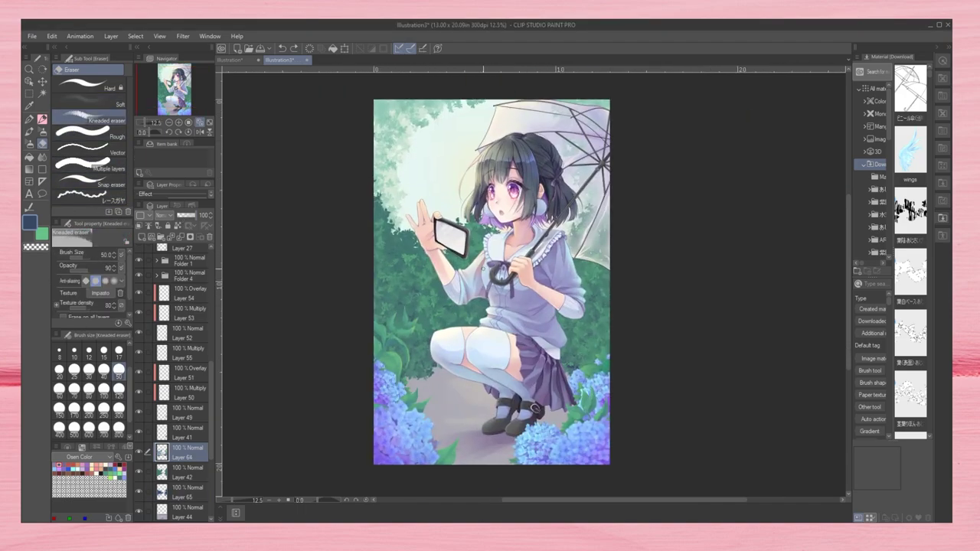
{"action": "scroll", "coordinate": [414, 306], "scroll_direction": "up", "scroll_amount": 4}
{"action": "left_click", "coordinate": [104, 428]}
{"action": "scroll", "coordinate": [414, 307], "scroll_direction": "down", "scroll_amount": 3}
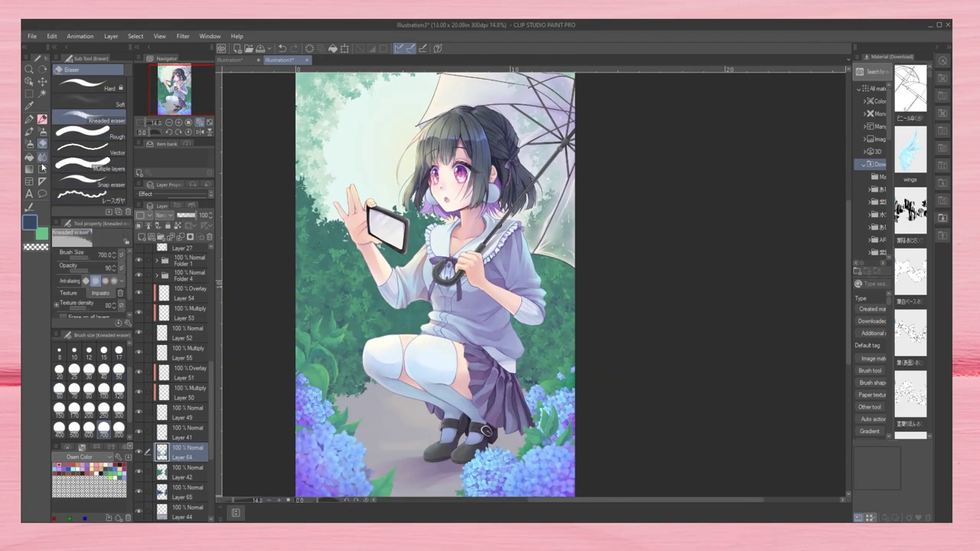
Step: Brighten the Layer 64 leaves in yellow-green on clipped Overlay Layer 66, using the Soft airbrush at size 250
{"action": "key", "text": "b"}
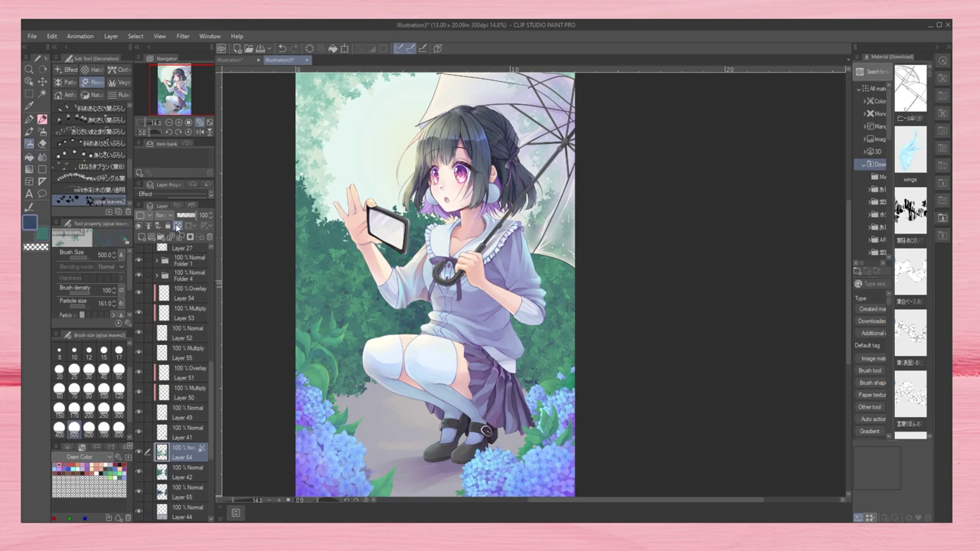
{"action": "key", "text": "ctrl+shift+n"}
{"action": "key", "text": "b"}
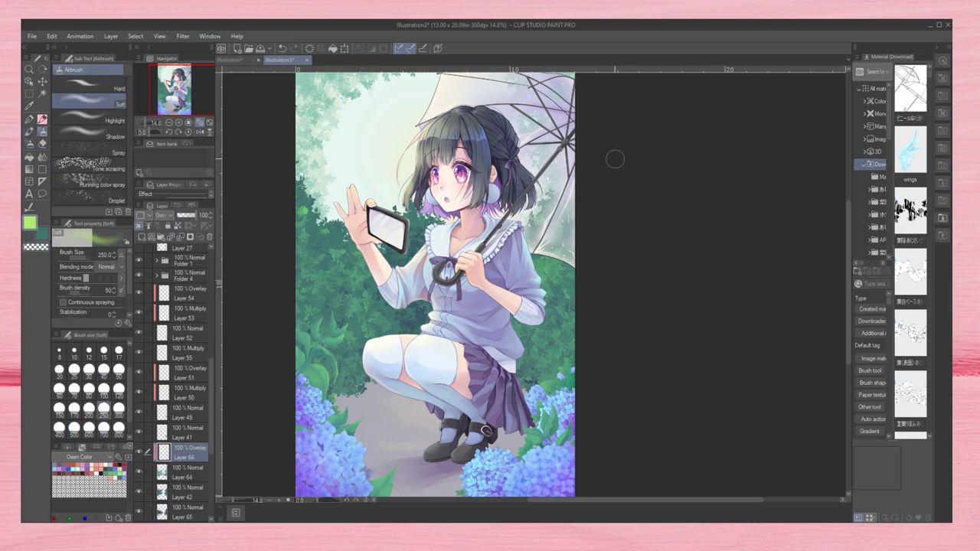
Step: Lighten the bushes with sampled pale green on Overlay Layer 67 clipped to Layer 42, using the Soft airbrush at size 700
{"action": "key", "text": "b"}
{"action": "left_click", "coordinate": [183, 492]}
{"action": "key", "text": "ctrl+shift+n"}
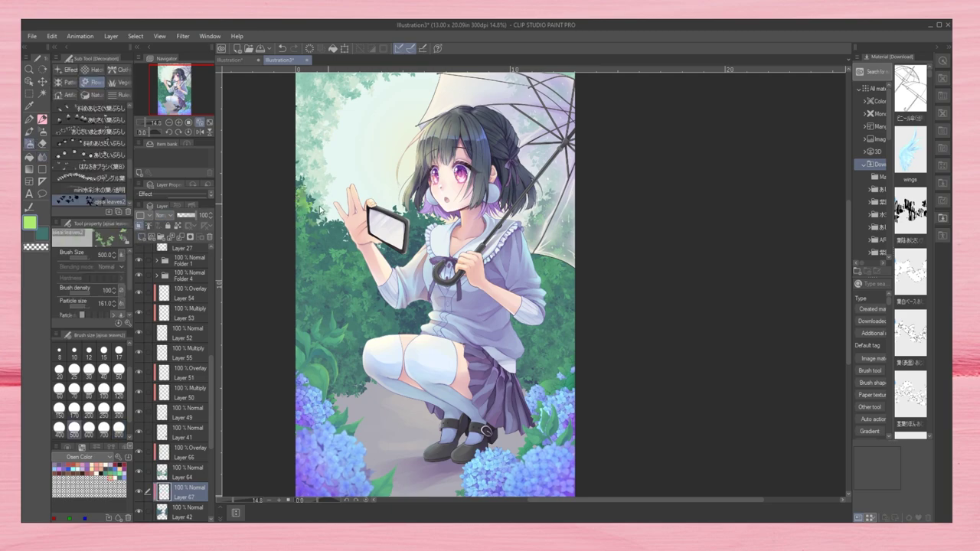
{"action": "left_click", "coordinate": [331, 222], "text": "alt"}
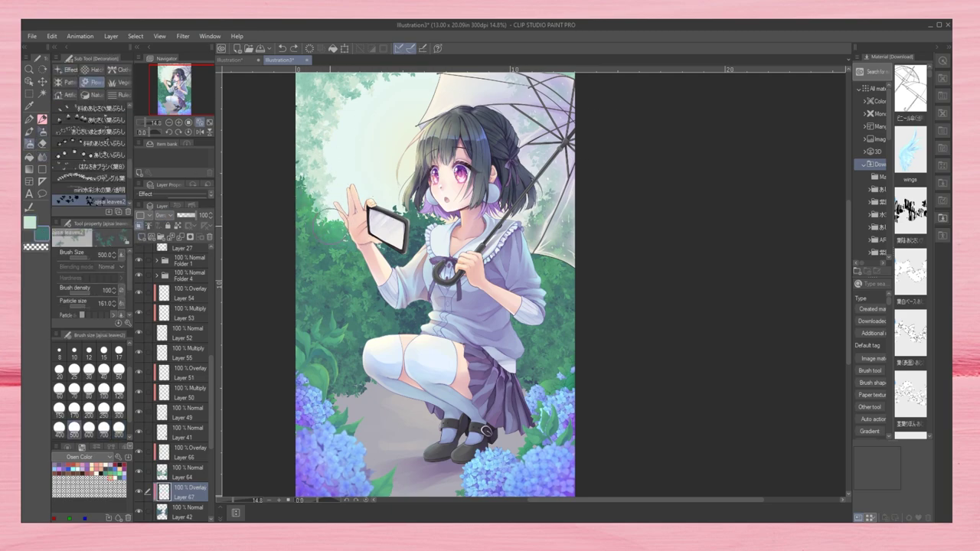
{"action": "key", "text": "b"}
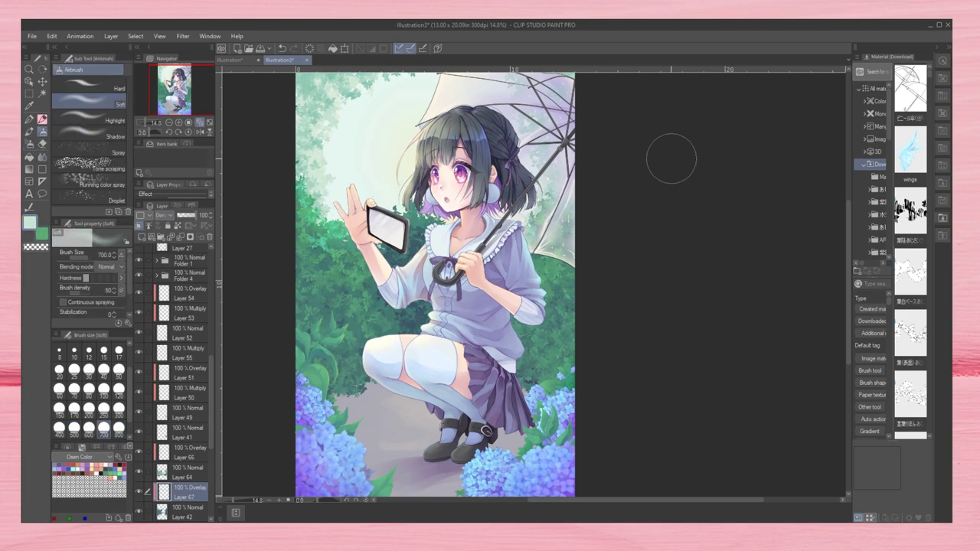
{"action": "scroll", "coordinate": [465, 333], "scroll_direction": "down", "scroll_amount": 1}
{"action": "scroll", "coordinate": [464, 340], "scroll_direction": "up", "scroll_amount": 1}
Step: Add new Layer 68 beneath Layer 41 and prepare the Soft airbrush in blue at size 700
{"action": "left_click", "coordinate": [142, 434]}
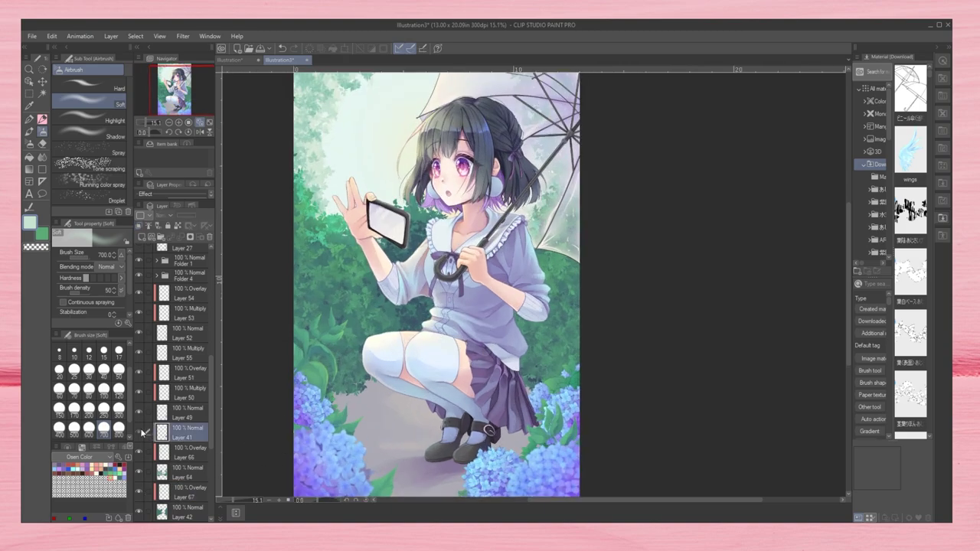
{"action": "key", "text": "ctrl+shift+n"}
{"action": "key", "text": "b"}
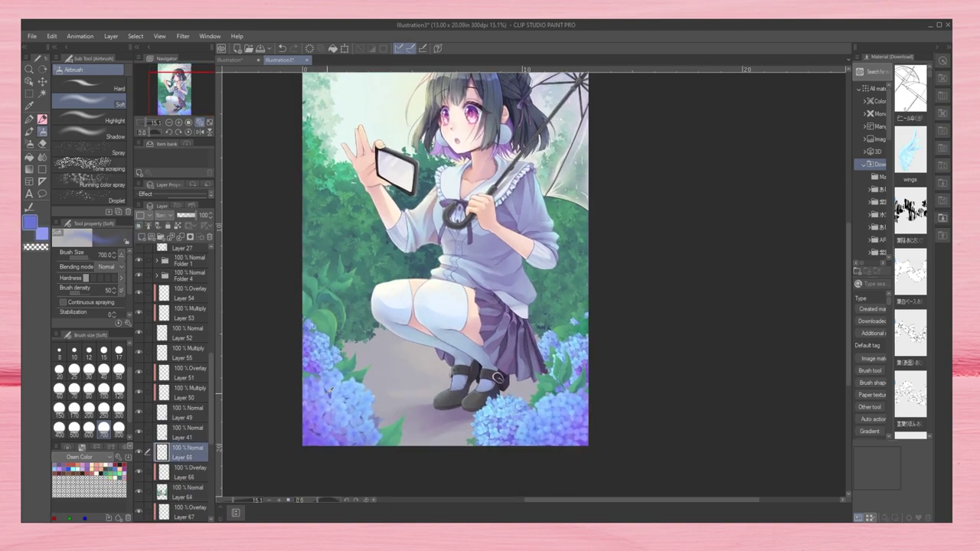